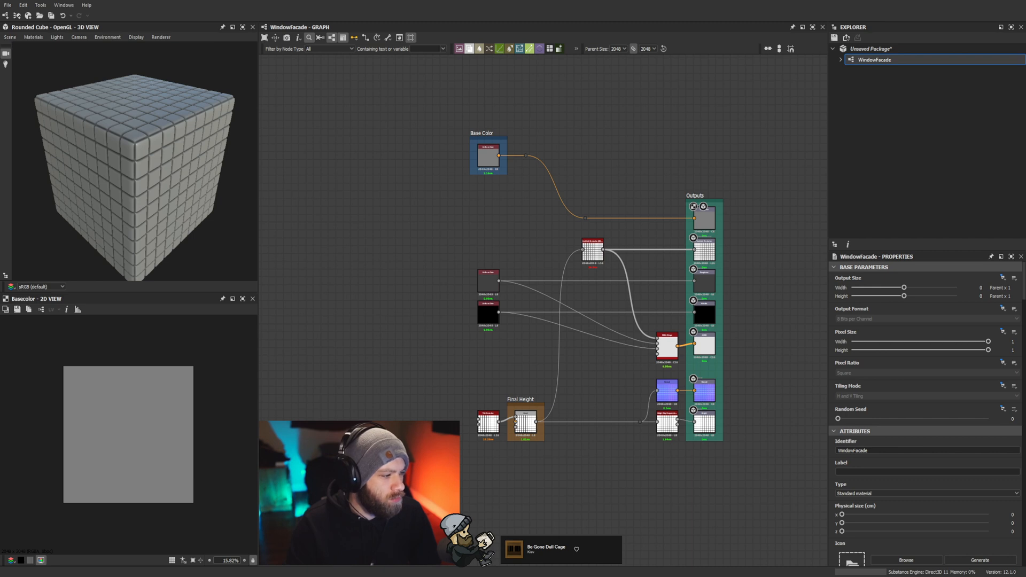
# Step: Turn the cube preview to face one side straight on and look over the material's node graph
pyautogui.scroll(-3, 135, 170)
pyautogui.scroll(2, 135, 170)
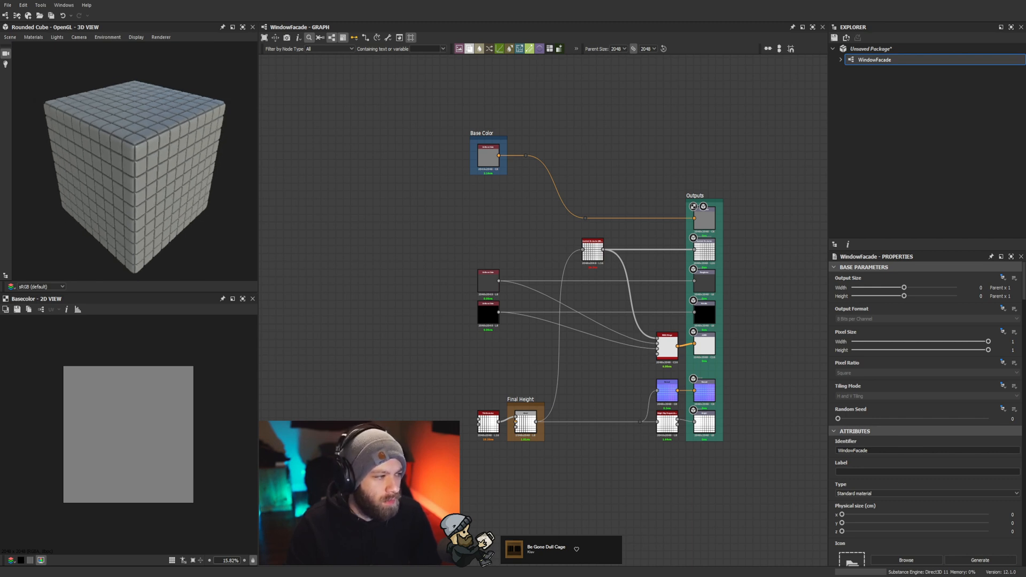
pyautogui.moveTo(96, 211); pyautogui.dragTo(143, 191)
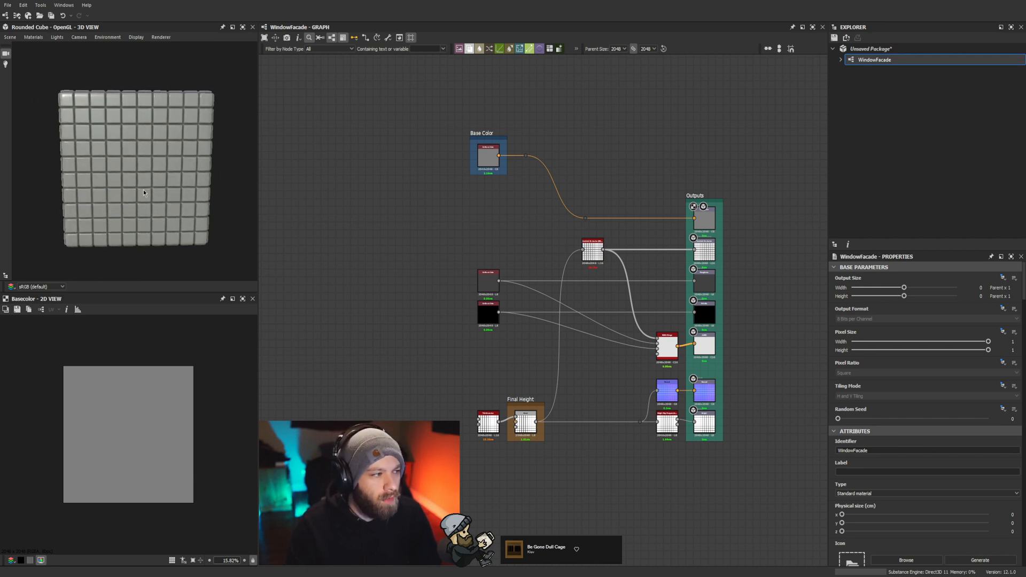
pyautogui.moveTo(474, 343); pyautogui.dragTo(438, 384, button='middle')
pyautogui.moveTo(369, 340); pyautogui.dragTo(416, 316, button='middle')
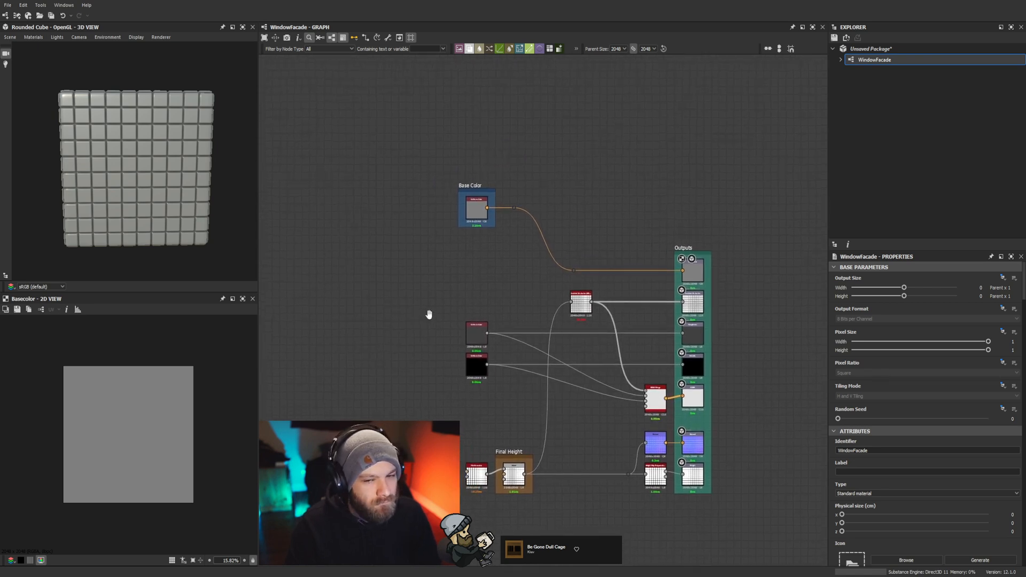
pyautogui.scroll(4, 372, 332)
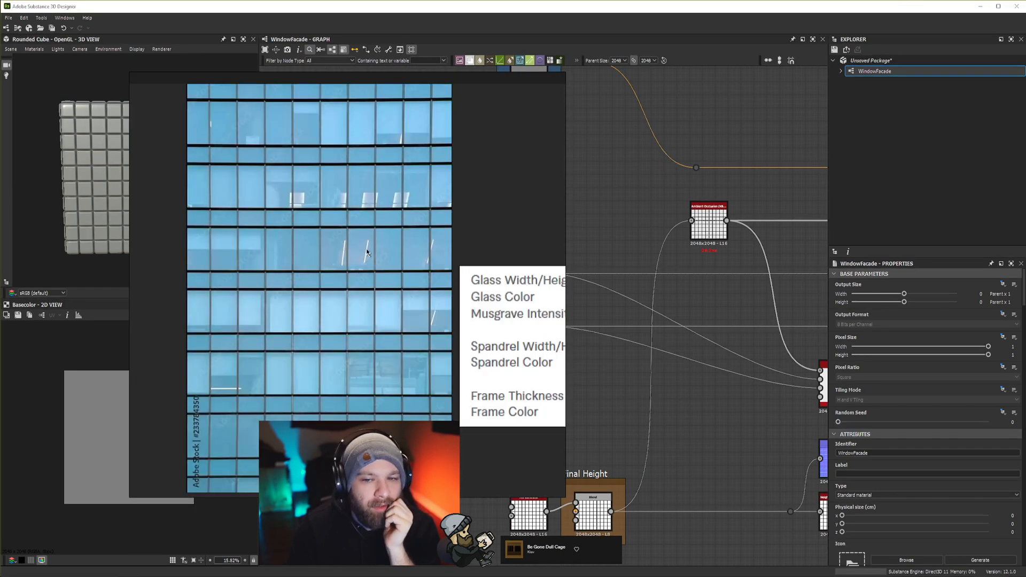
# Step: Examine the glass facade reference photo and the notes on glass, spandrel and frame parameters
pyautogui.moveTo(372, 239); pyautogui.dragTo(395, 234, button='right')
pyautogui.scroll(-3, 397, 249)
pyautogui.scroll(3, 281, 251)
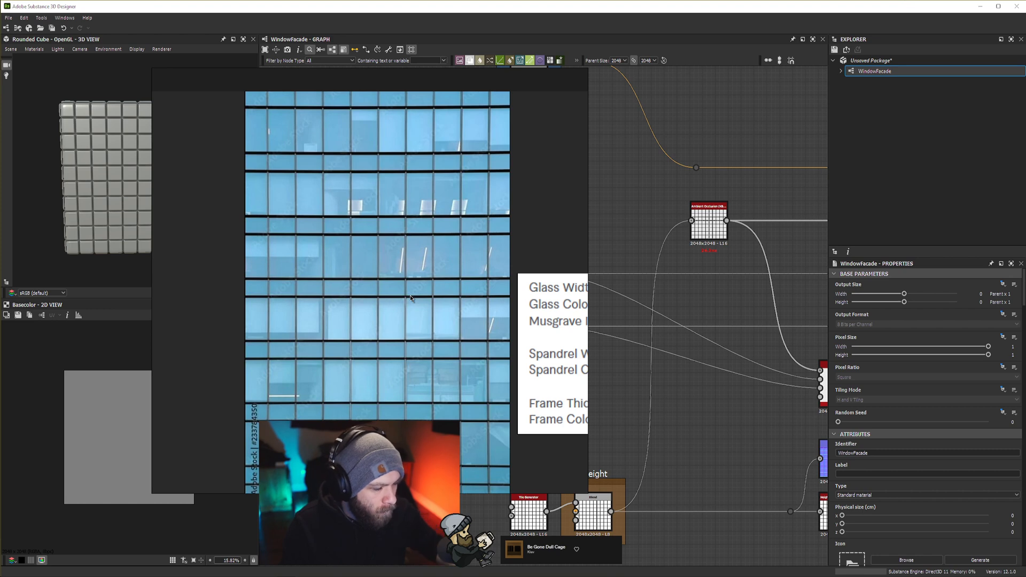
pyautogui.click(416, 521)
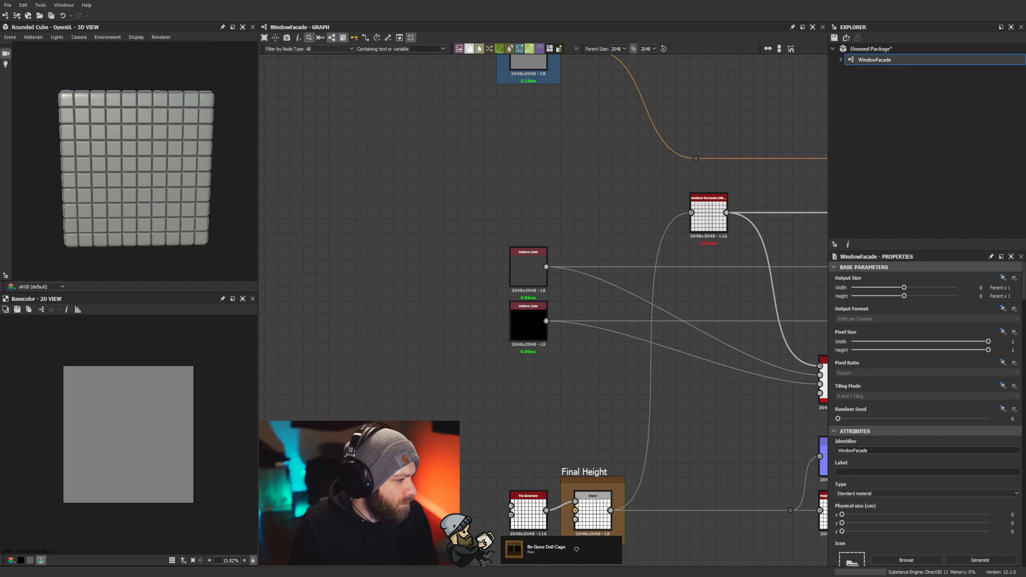
# Step: Add a Tile Random node and place it in the empty graph area left of the two Uniform Color nodes
pyautogui.scroll(1, 417, 366)
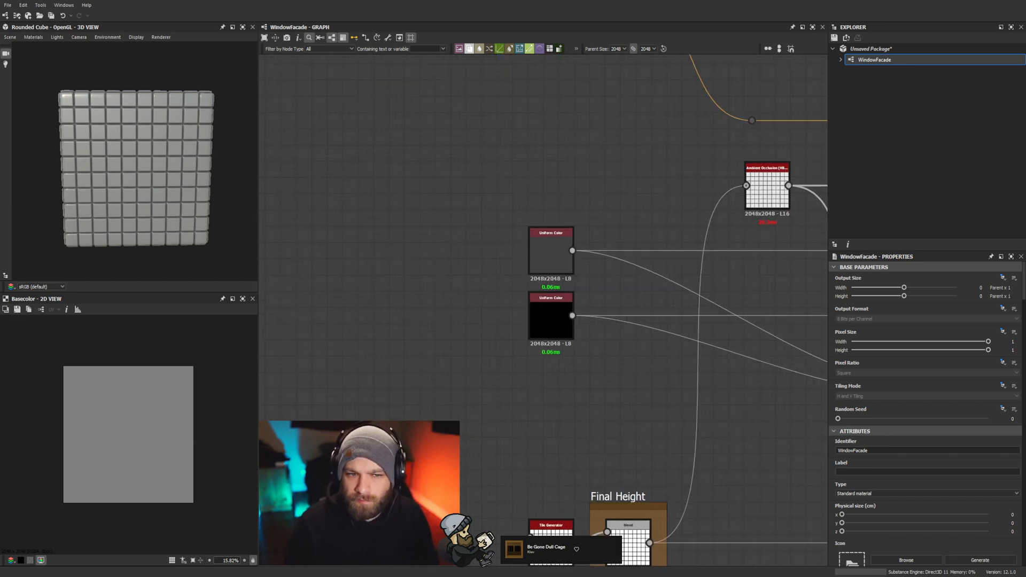
pyautogui.scroll(-3, 417, 366)
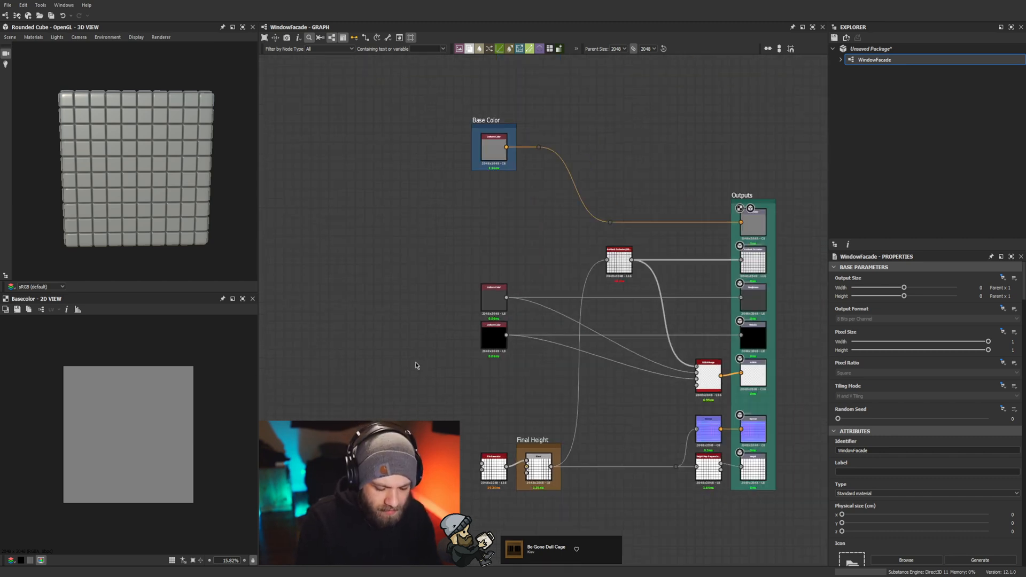
pyautogui.press('t')
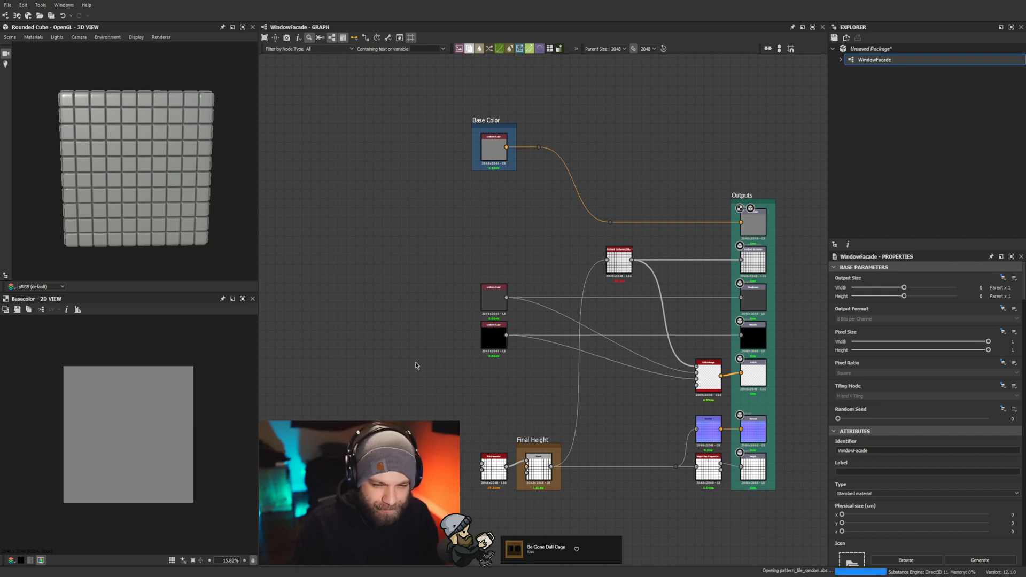
pyautogui.scroll(4, 396, 319)
pyautogui.moveTo(394, 320); pyautogui.dragTo(463, 350, button='middle')
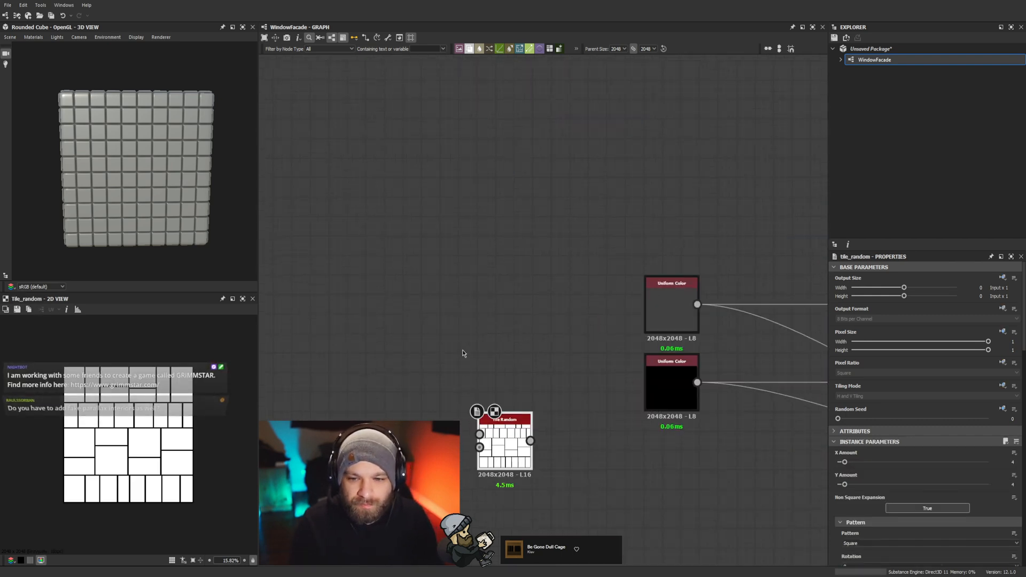
pyautogui.moveTo(505, 442); pyautogui.dragTo(356, 383)
# Step: Set the Tile Random node's X Amount to 1 and Y Amount to 2
pyautogui.scroll(-2, 902, 545)
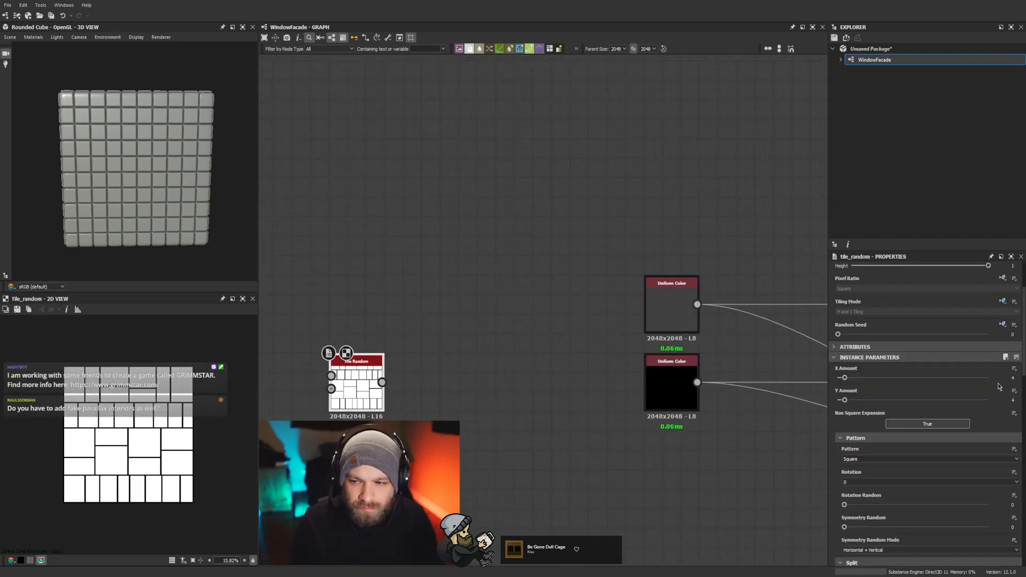
pyautogui.doubleClick(1012, 378)
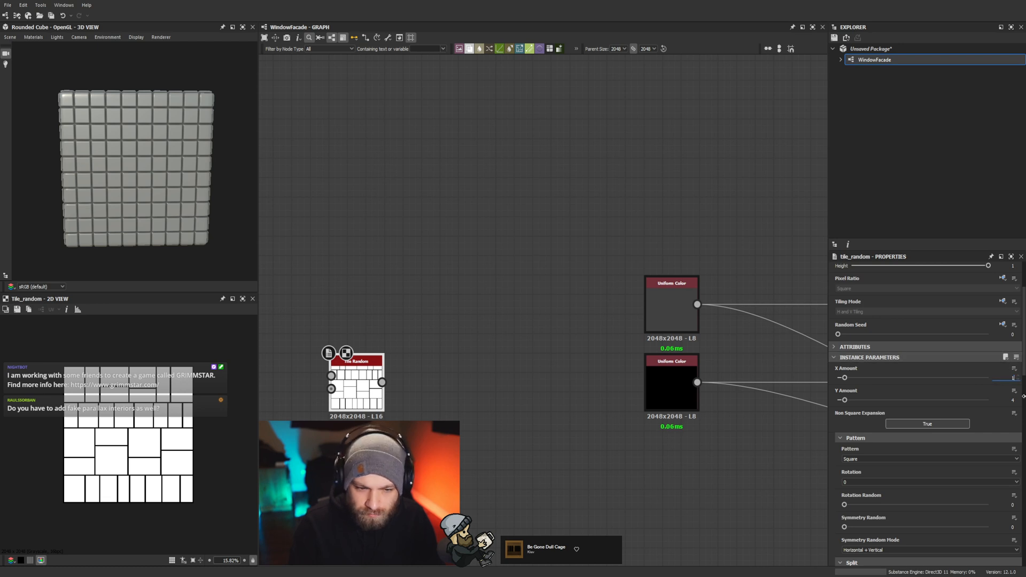
pyautogui.press('Tab')
pyautogui.write('2')
pyautogui.press('Return')
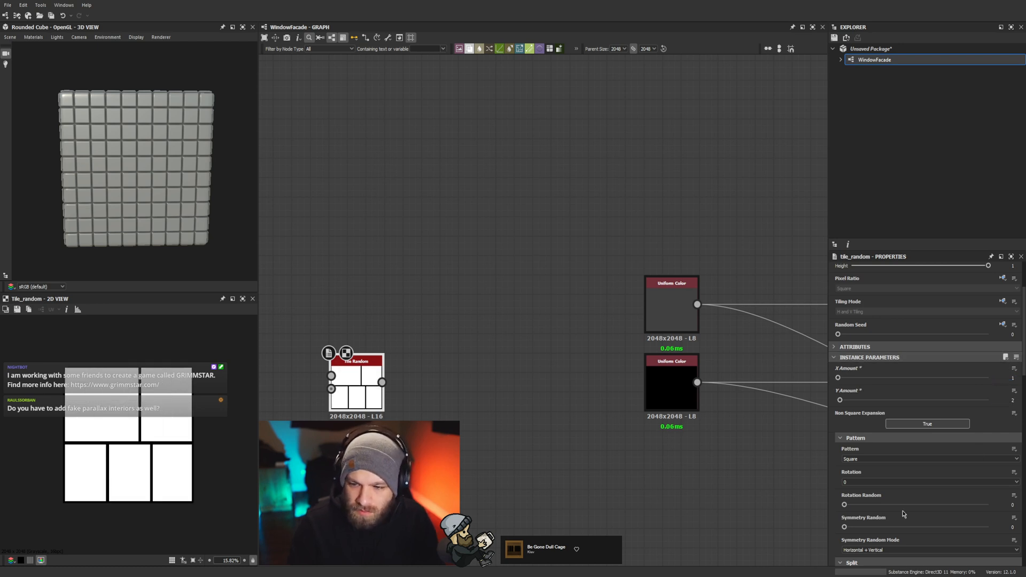
# Step: Set the Tile Random node's Split Mode to none and check the pattern in the 2D preview
pyautogui.scroll(-2, 904, 516)
pyautogui.click(860, 507)
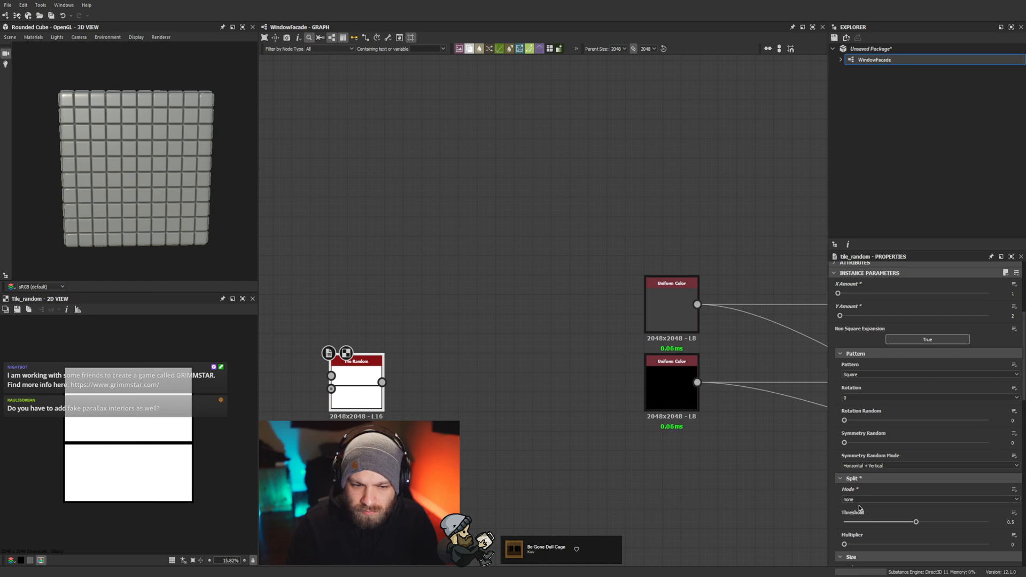
pyautogui.scroll(4, 110, 422)
pyautogui.scroll(-3, 110, 422)
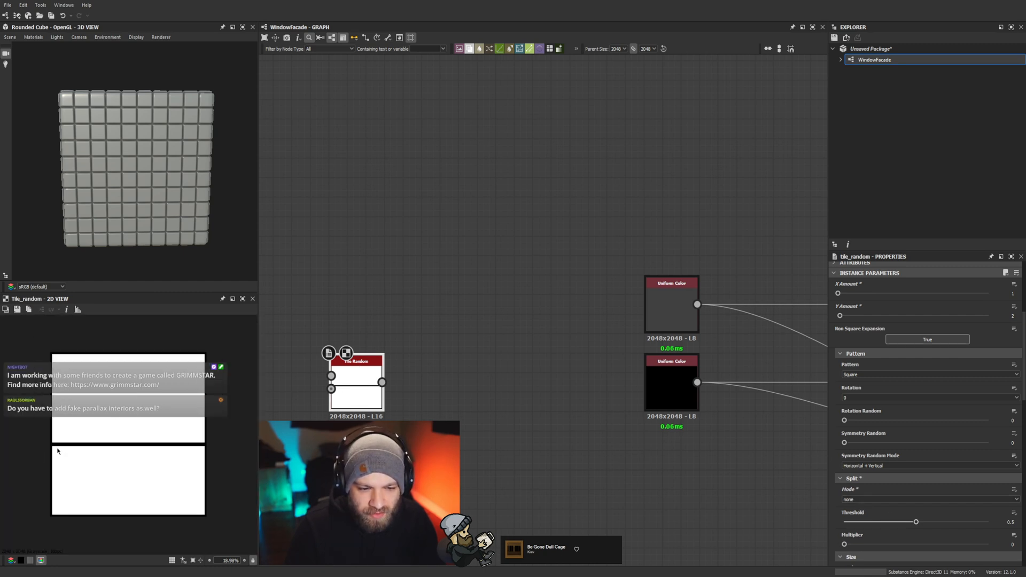
# Step: Set the Tile Random's Size Random X and Random Y to 0, and undo a trial Interstice Amount of 0.09
pyautogui.scroll(-2, 924, 489)
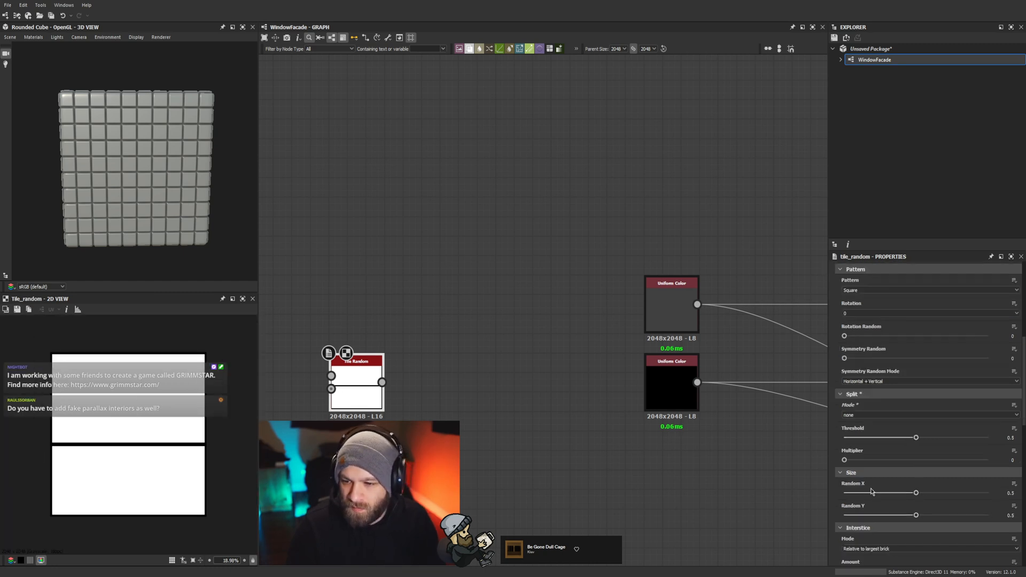
pyautogui.moveTo(915, 493); pyautogui.dragTo(840, 495)
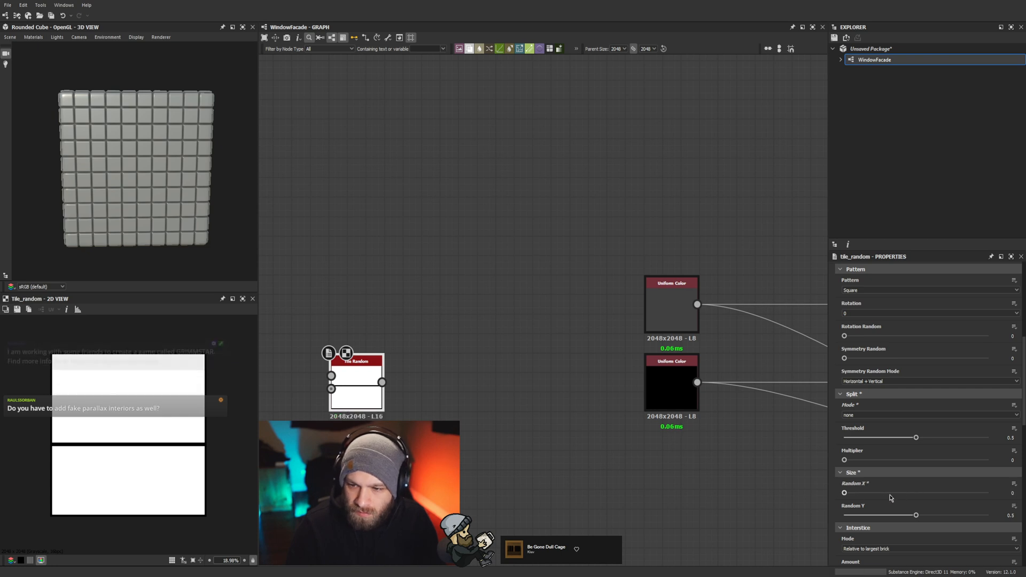
pyautogui.moveTo(916, 514); pyautogui.dragTo(857, 488)
pyautogui.scroll(-2, 882, 529)
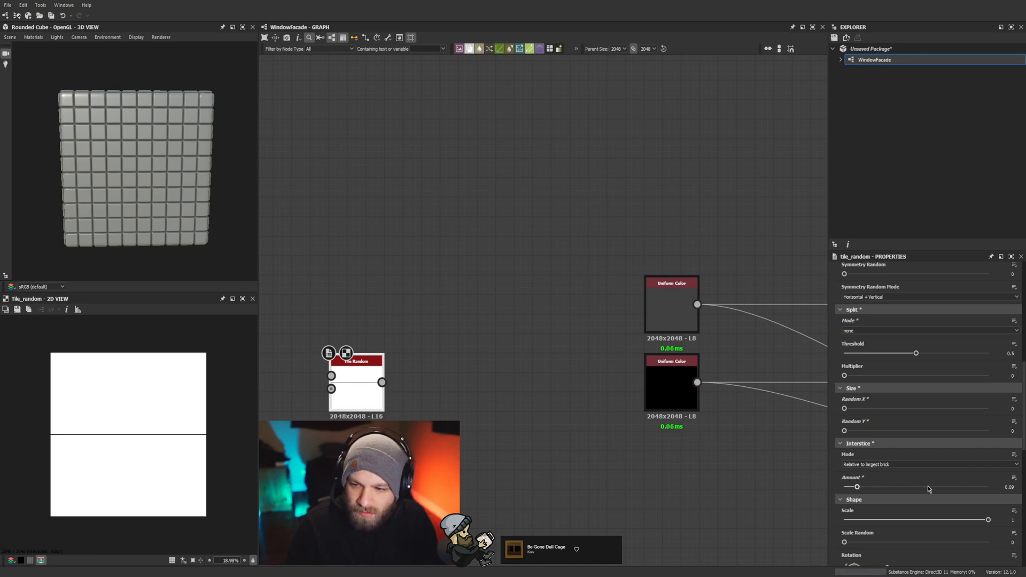
pyautogui.hotkey('ctrl', 'z')
# Step: Review the Tile Random's instance parameters from Pattern to Color, briefly testing the Position Offset
pyautogui.scroll(-2, 917, 520)
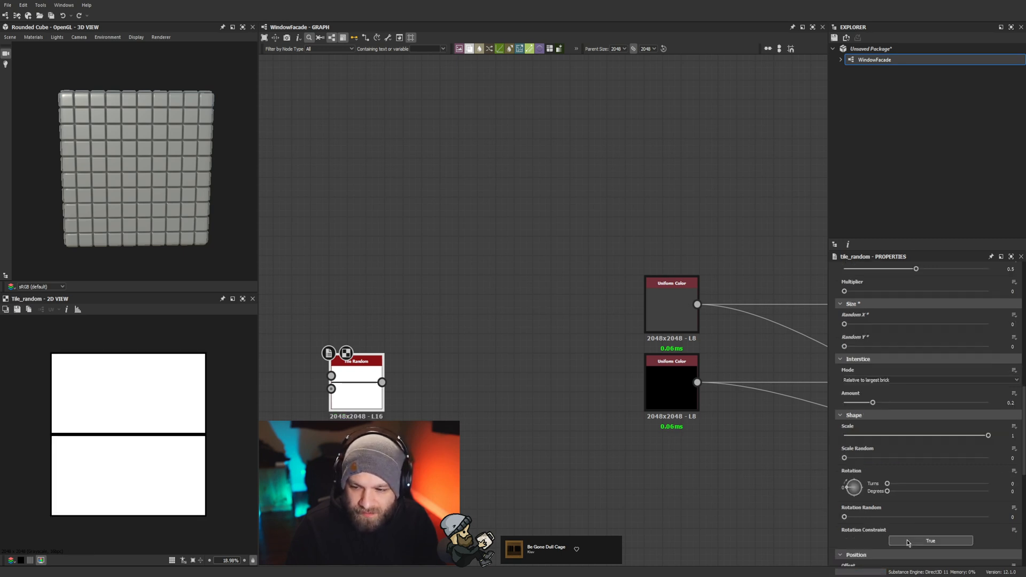
pyautogui.scroll(4, 906, 540)
pyautogui.scroll(6, 903, 410)
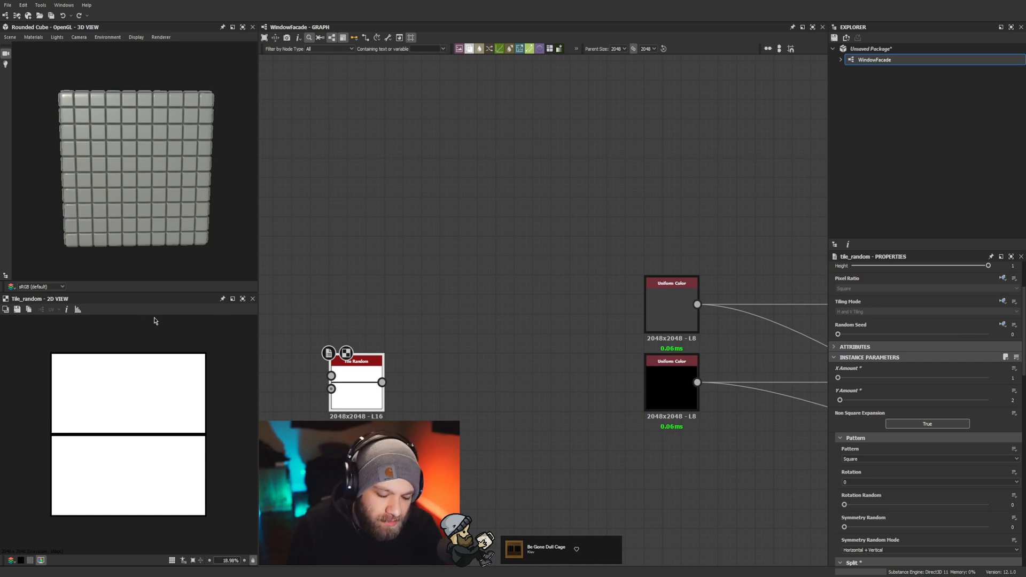
pyautogui.scroll(-12, 886, 427)
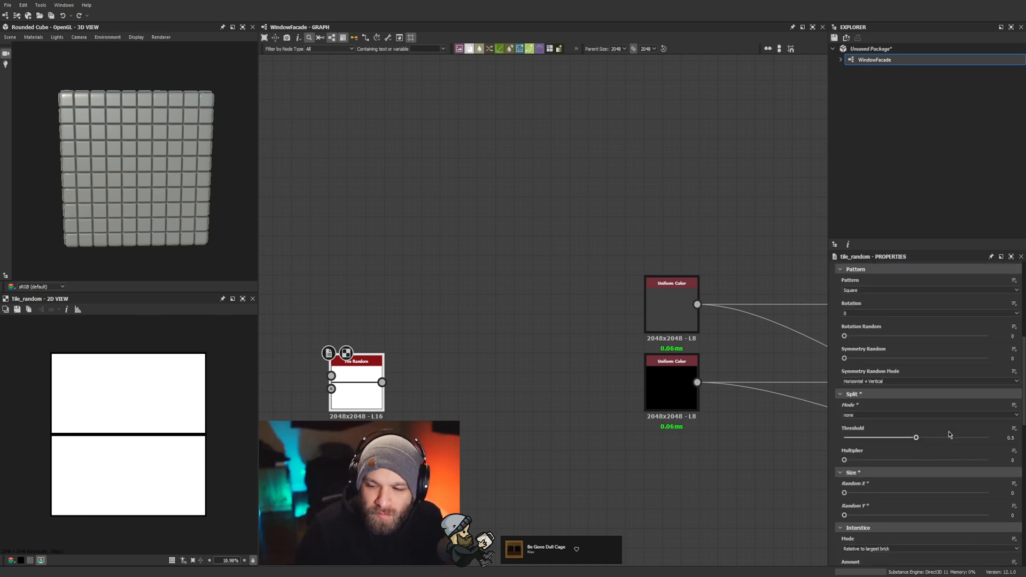
pyautogui.scroll(-3, 867, 433)
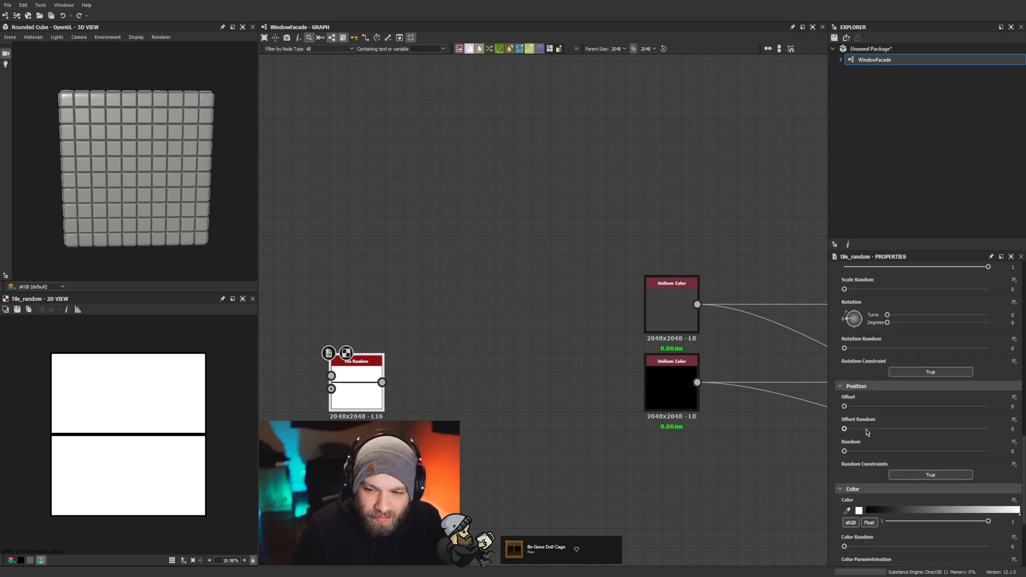
pyautogui.moveTo(852, 408); pyautogui.dragTo(785, 403)
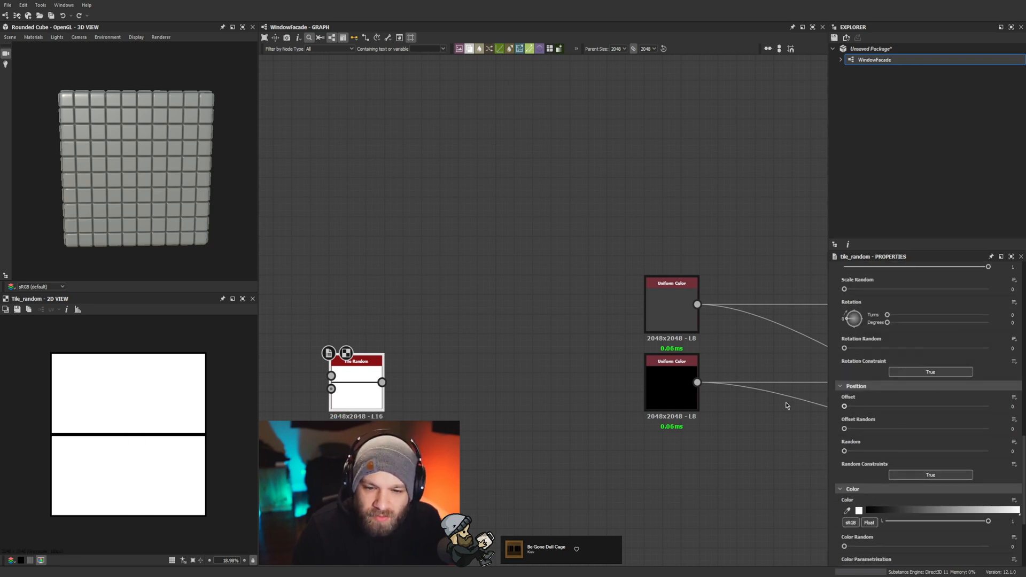
pyautogui.scroll(-3, 912, 378)
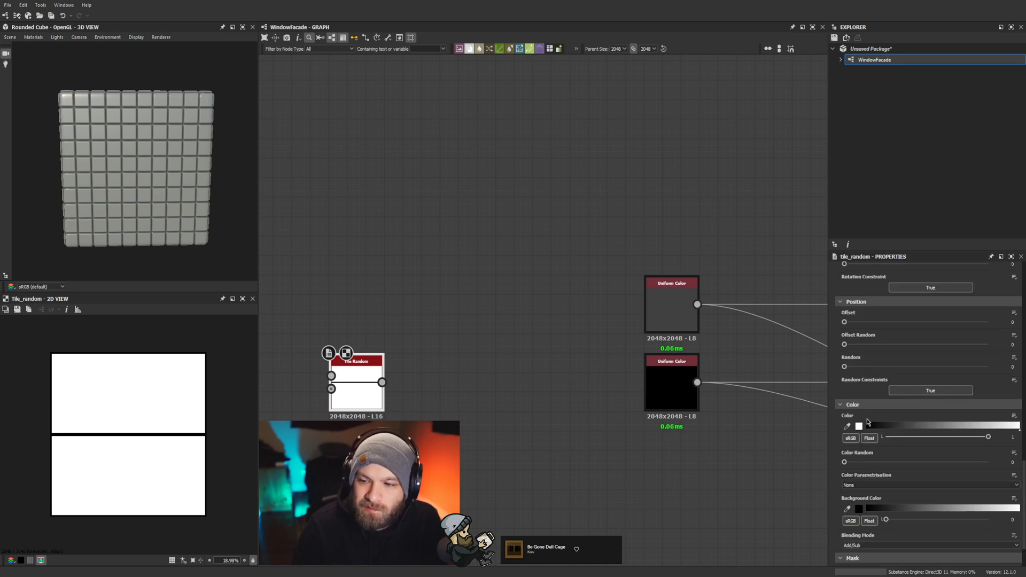
pyautogui.scroll(6, 868, 422)
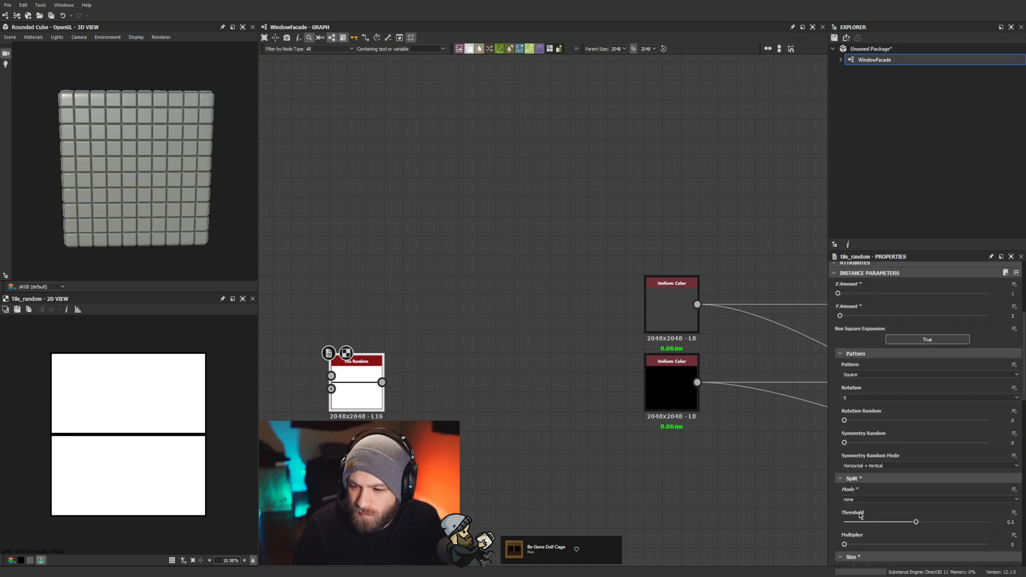
# Step: Set the Tile Random's Size Random Y to 1, comparing the row heights against a value of 0
pyautogui.scroll(-2, 860, 514)
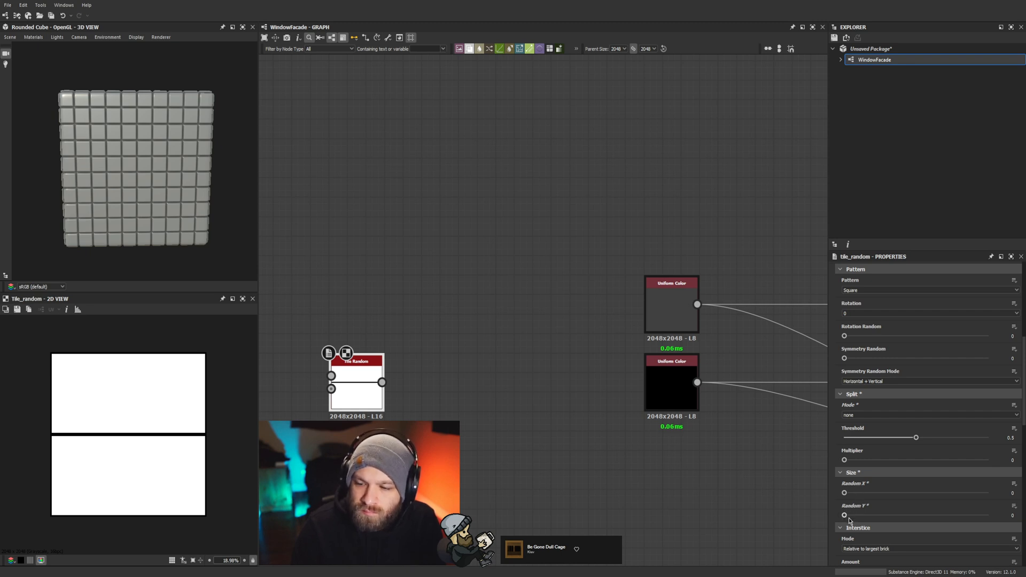
pyautogui.moveTo(849, 518); pyautogui.dragTo(988, 515)
pyautogui.moveTo(845, 512); pyautogui.dragTo(1024, 514)
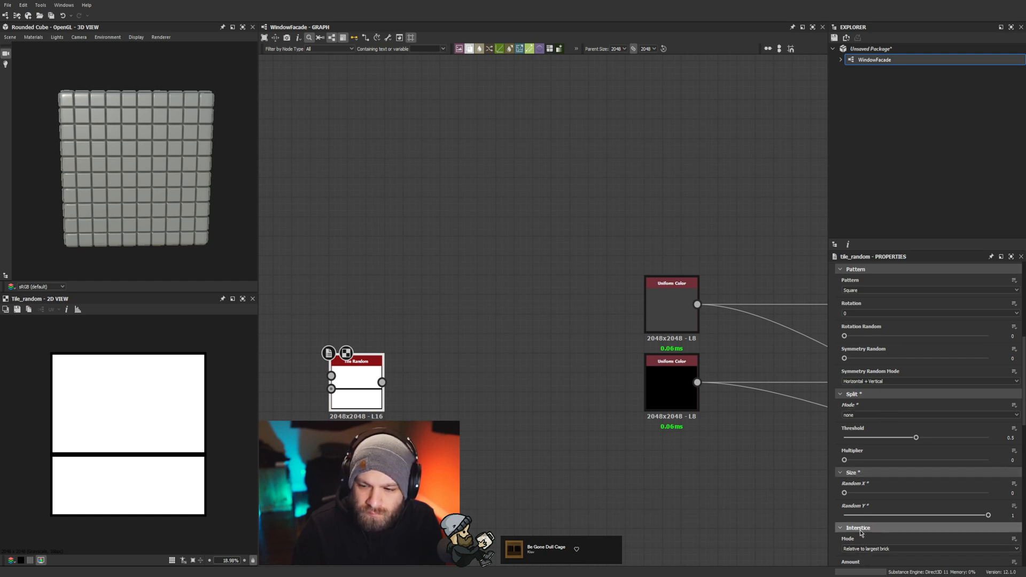
pyautogui.scroll(-3, 861, 540)
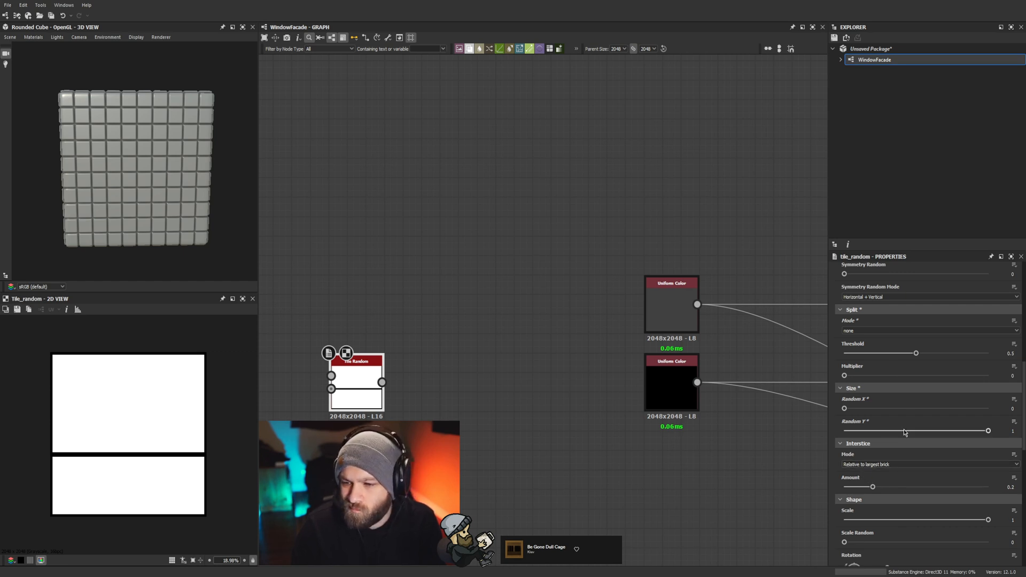
pyautogui.moveTo(905, 433); pyautogui.dragTo(781, 429)
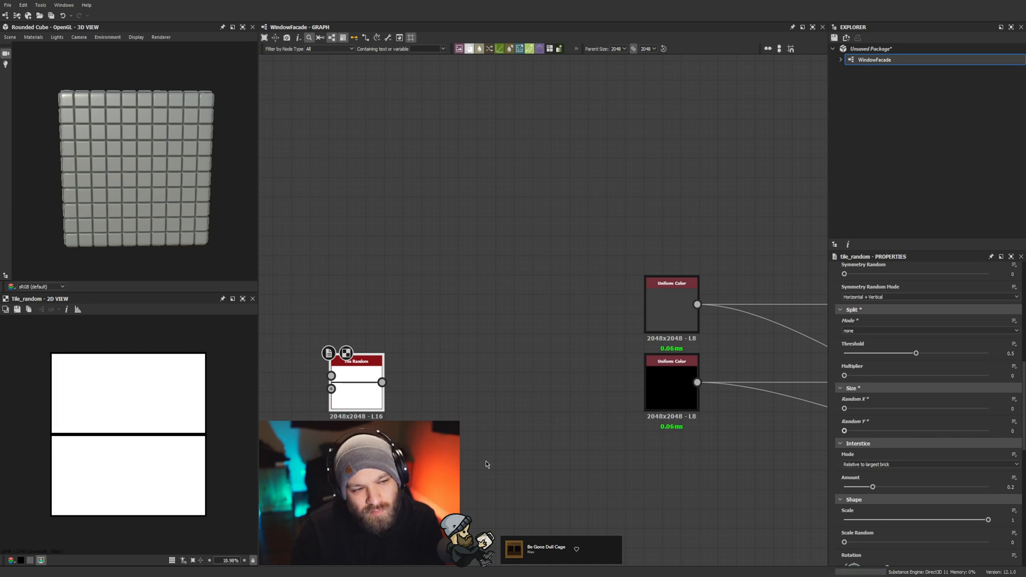
pyautogui.moveTo(486, 461); pyautogui.dragTo(983, 507)
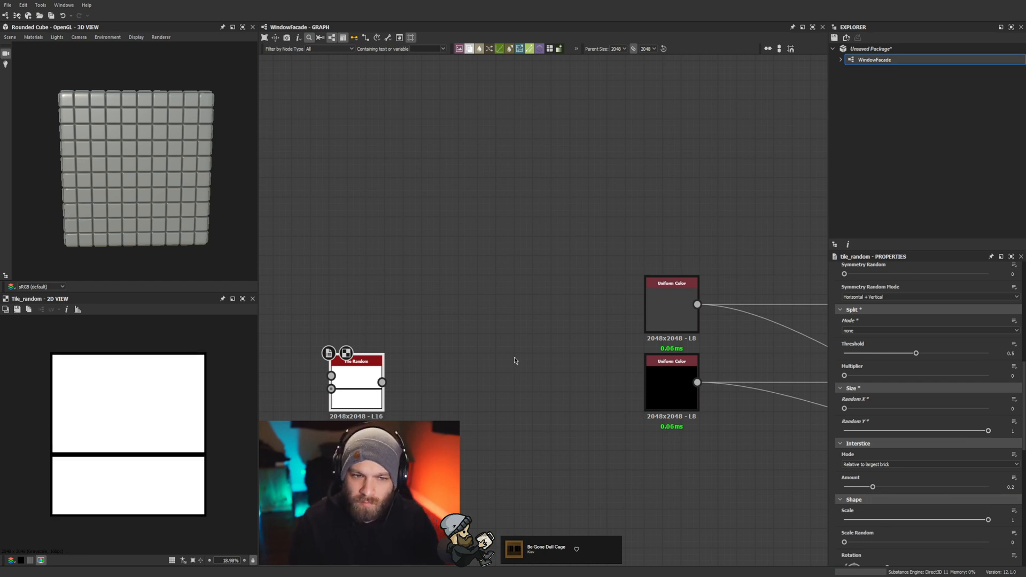
# Step: Move the Tile Random node farther from the Uniform Color nodes, and undo a trial Random Y of 0
pyautogui.moveTo(348, 413); pyautogui.dragTo(330, 256)
pyautogui.moveTo(371, 374); pyautogui.dragTo(531, 446, button='middle')
pyautogui.moveTo(504, 315); pyautogui.dragTo(374, 314)
pyautogui.moveTo(988, 430); pyautogui.dragTo(813, 431)
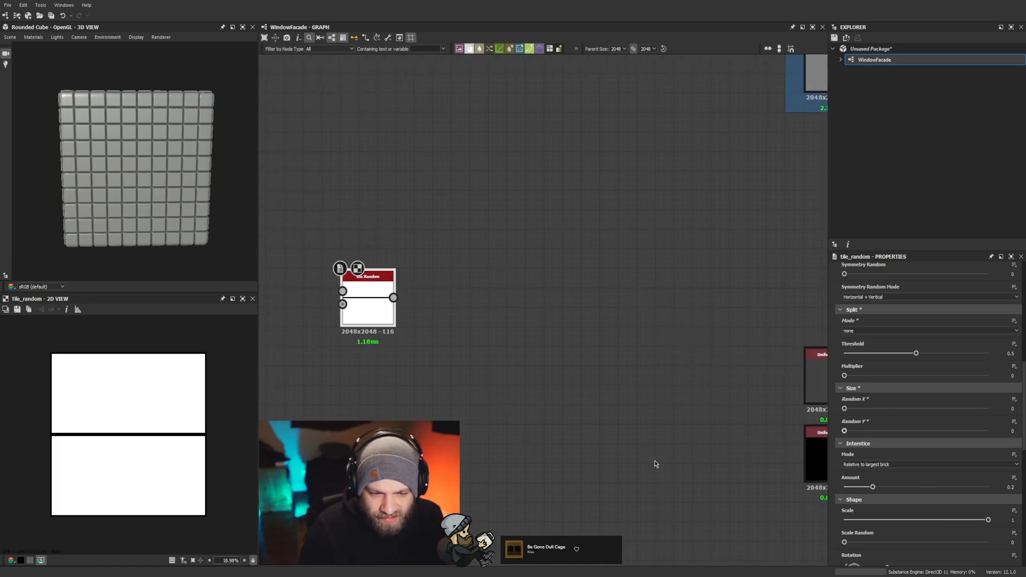
pyautogui.hotkey('ctrl', 'z')
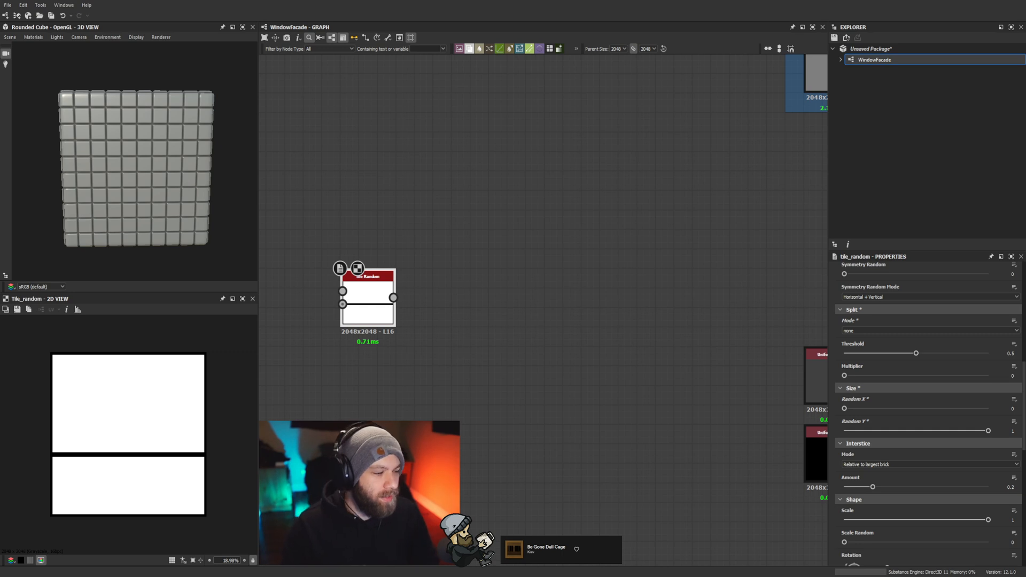
# Step: Add a Shape node beside the Tile Random node and set its Scale to 0.95
pyautogui.moveTo(506, 297); pyautogui.dragTo(467, 307, button='middle')
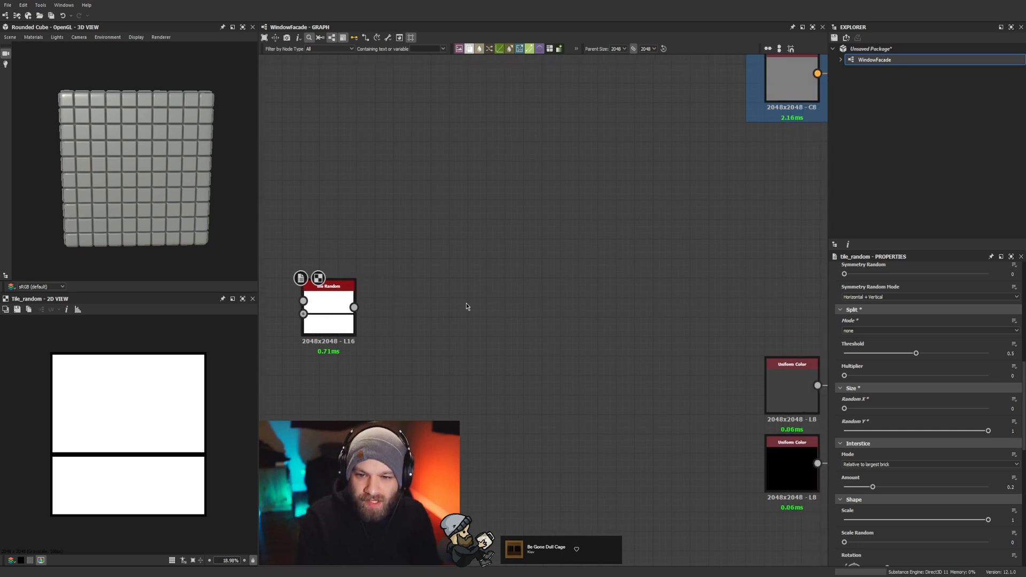
pyautogui.click(491, 323)
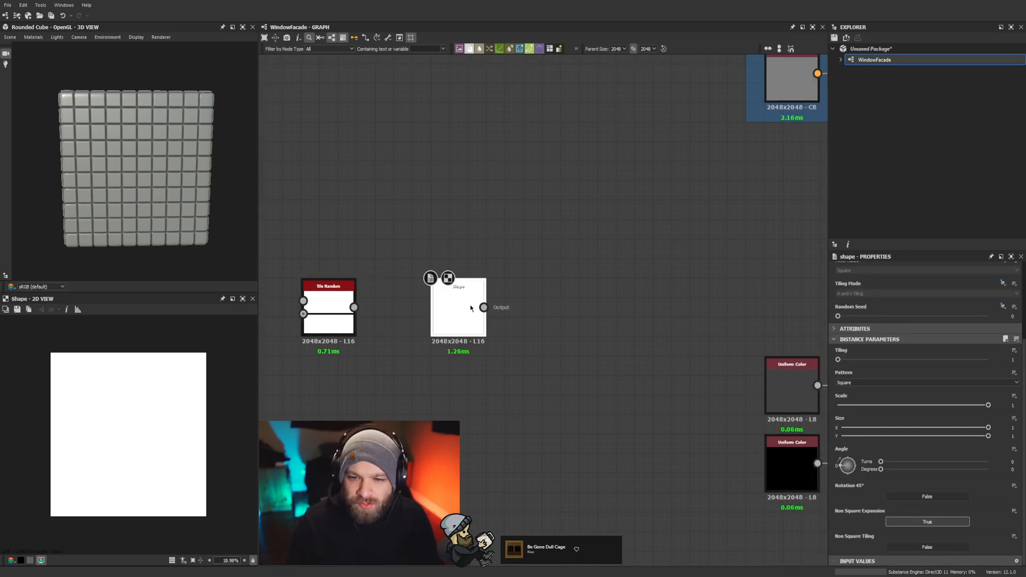
pyautogui.moveTo(471, 307); pyautogui.dragTo(465, 284)
pyautogui.click(1006, 406)
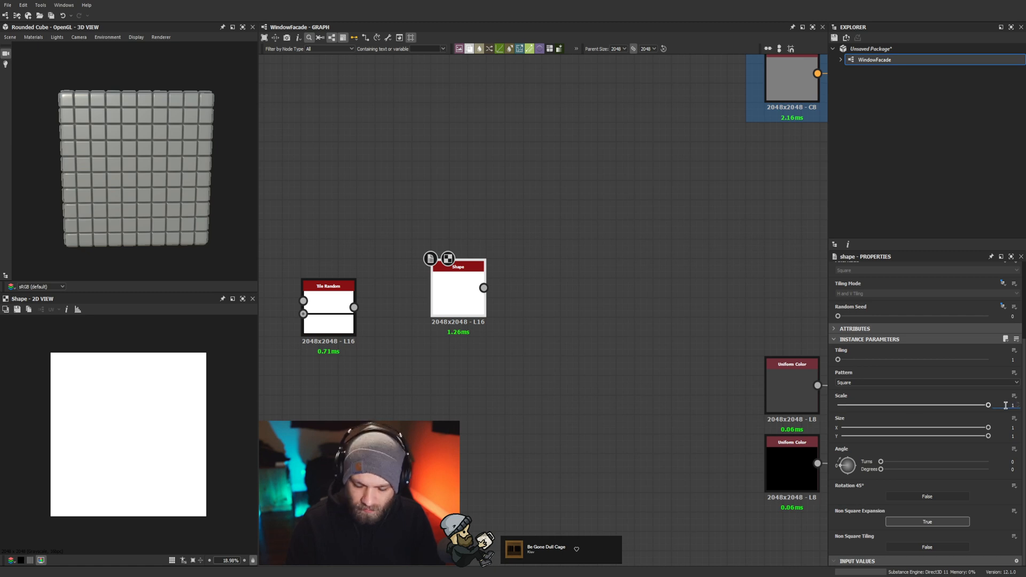
pyautogui.write('0.9')
pyautogui.press('Return')
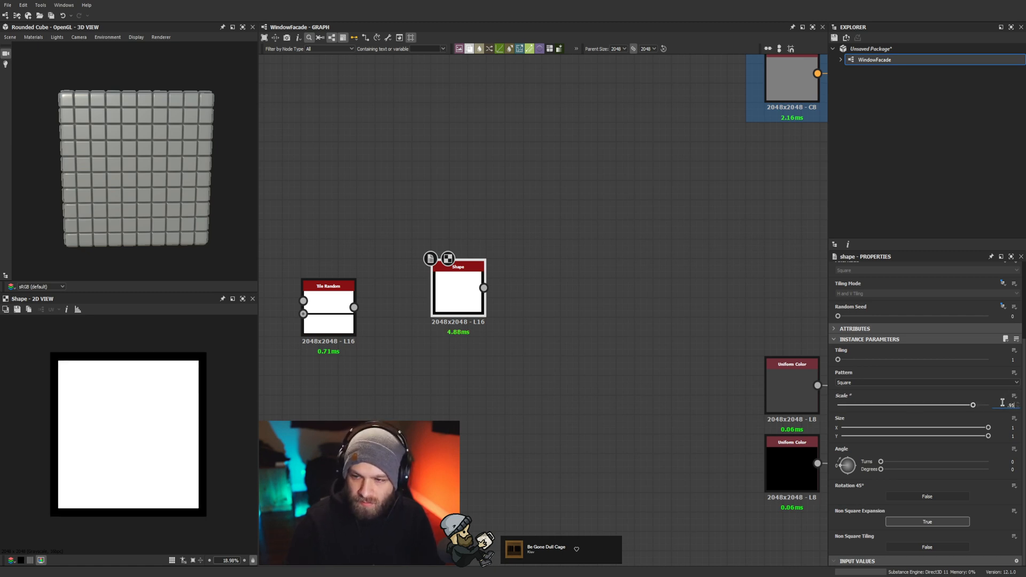
pyautogui.write('5')
pyautogui.press('Return')
# Step: Move the Tile Random and Shape nodes higher in the graph, keeping them side by side
pyautogui.moveTo(552, 339); pyautogui.dragTo(522, 333, button='middle')
pyautogui.moveTo(303, 304); pyautogui.dragTo(303, 227)
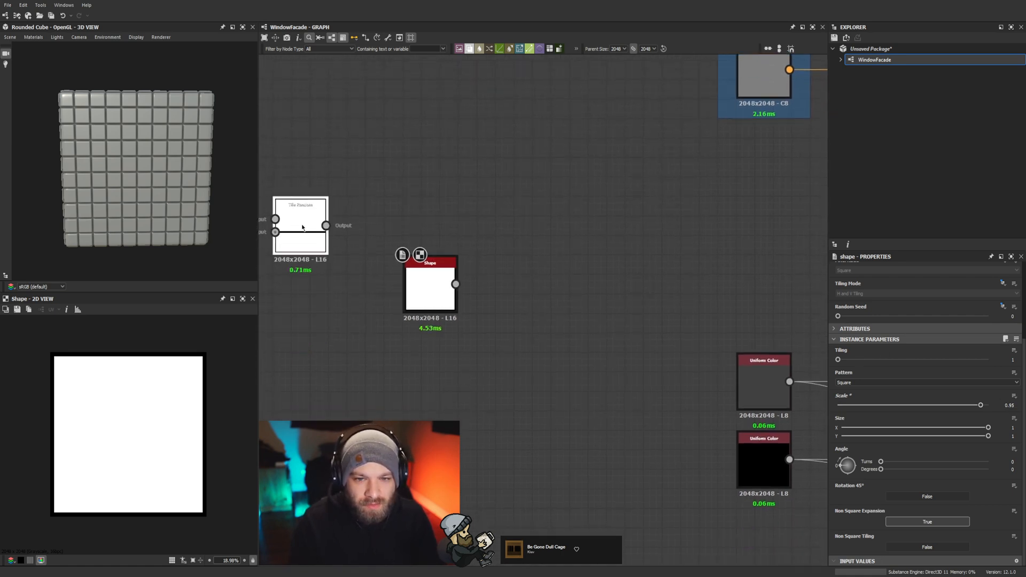
pyautogui.moveTo(430, 289); pyautogui.dragTo(410, 250)
pyautogui.moveTo(396, 335); pyautogui.dragTo(407, 384, button='middle')
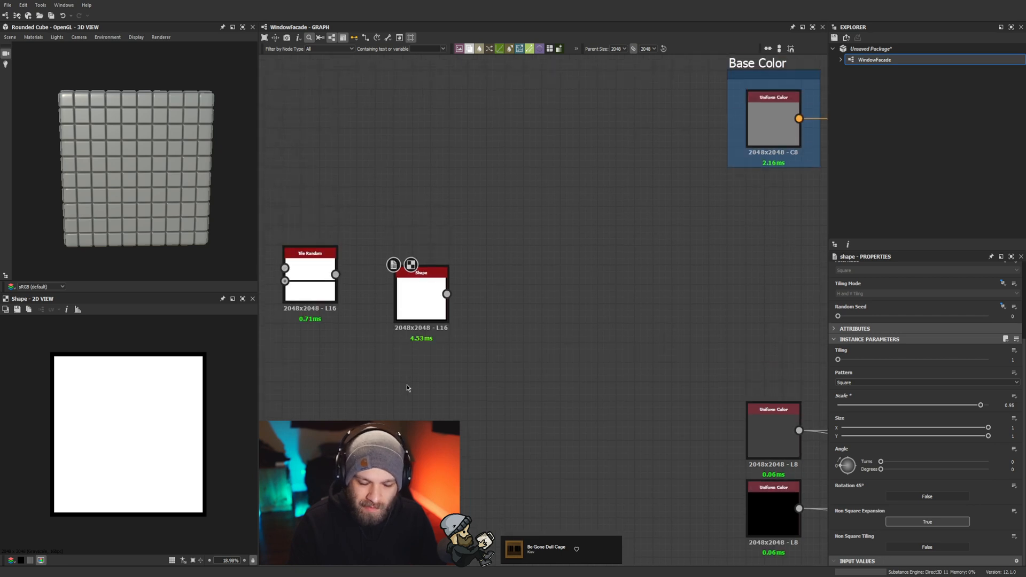
pyautogui.scroll(1, 407, 385)
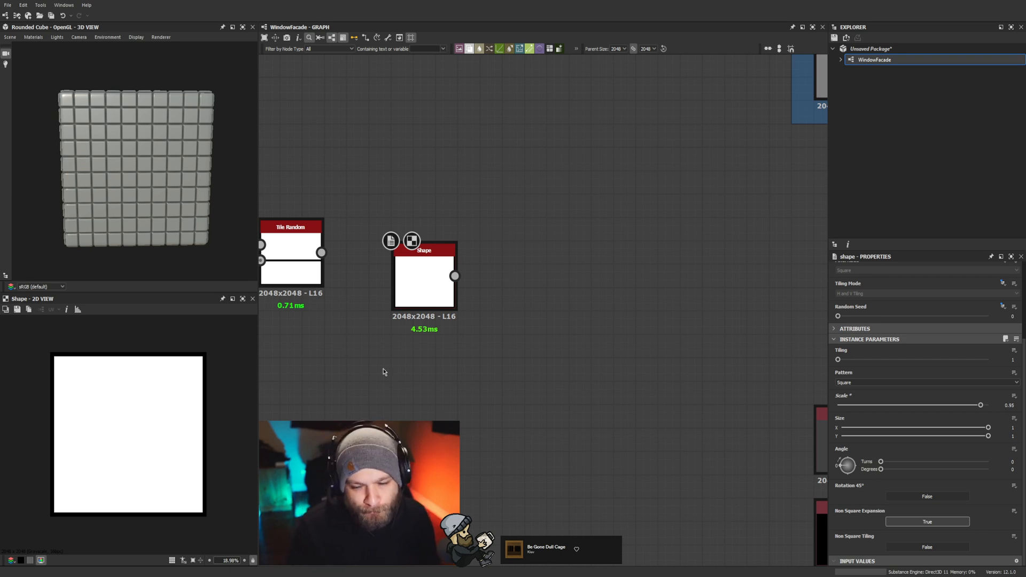
pyautogui.scroll(-2, 383, 370)
pyautogui.moveTo(384, 370); pyautogui.dragTo(434, 402, button='middle')
pyautogui.scroll(1, 435, 405)
pyautogui.moveTo(518, 411); pyautogui.dragTo(510, 414, button='middle')
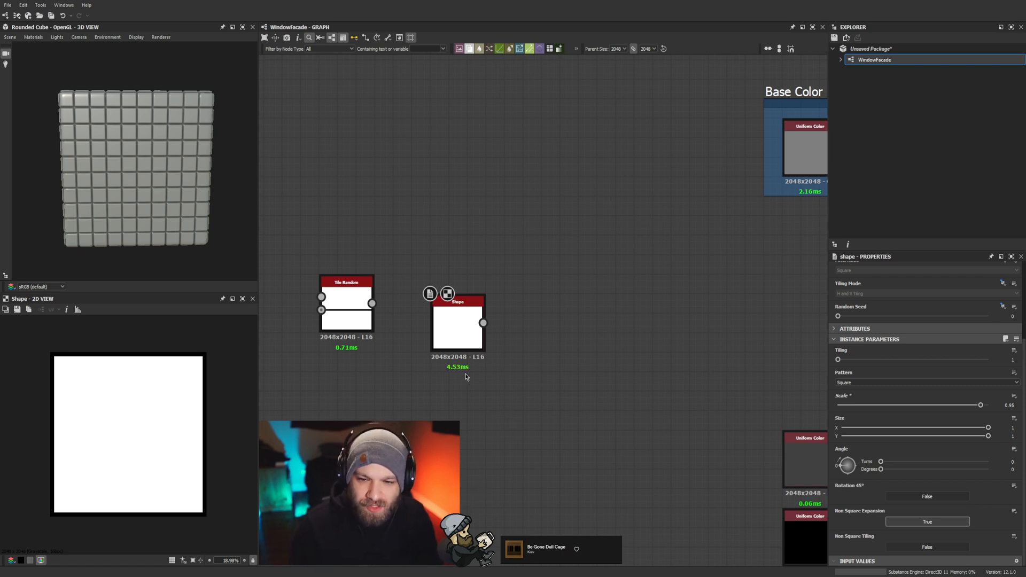
# Step: Duplicate the Shape node below the original and override the copy's Tiling Mode with No Tiling
pyautogui.hotkey('ctrl', 'd')
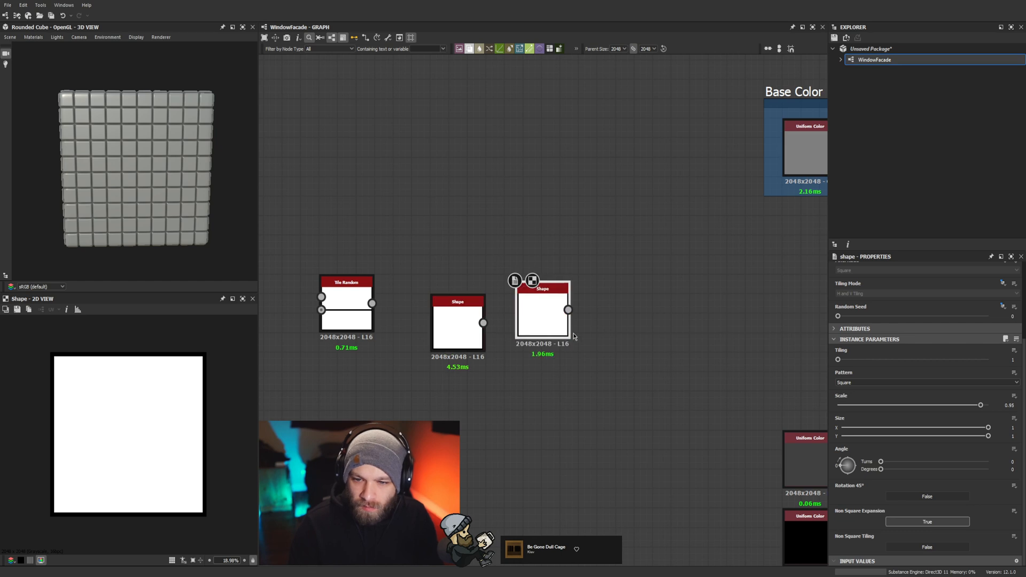
pyautogui.moveTo(569, 334); pyautogui.dragTo(484, 425)
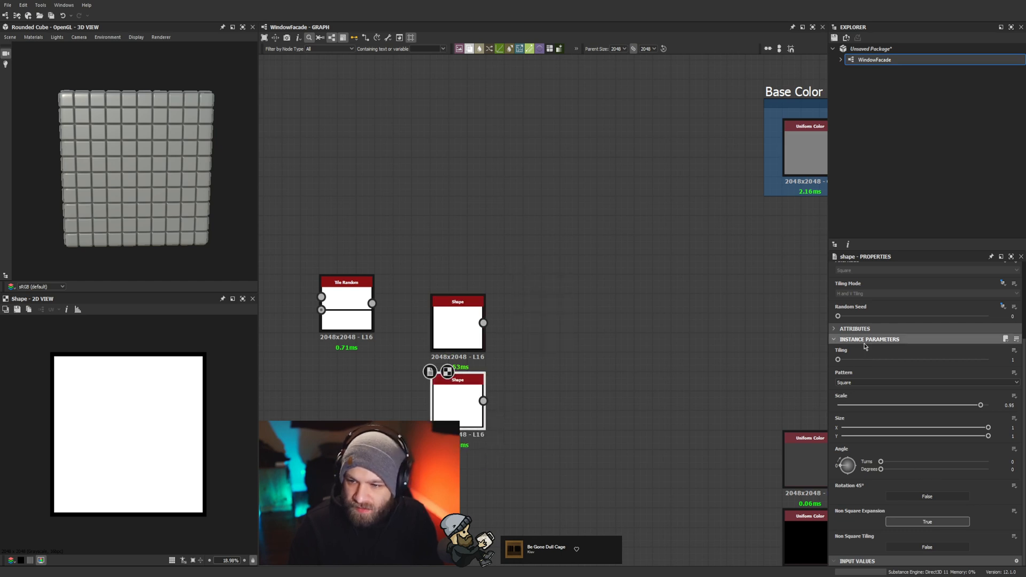
pyautogui.click(1003, 283)
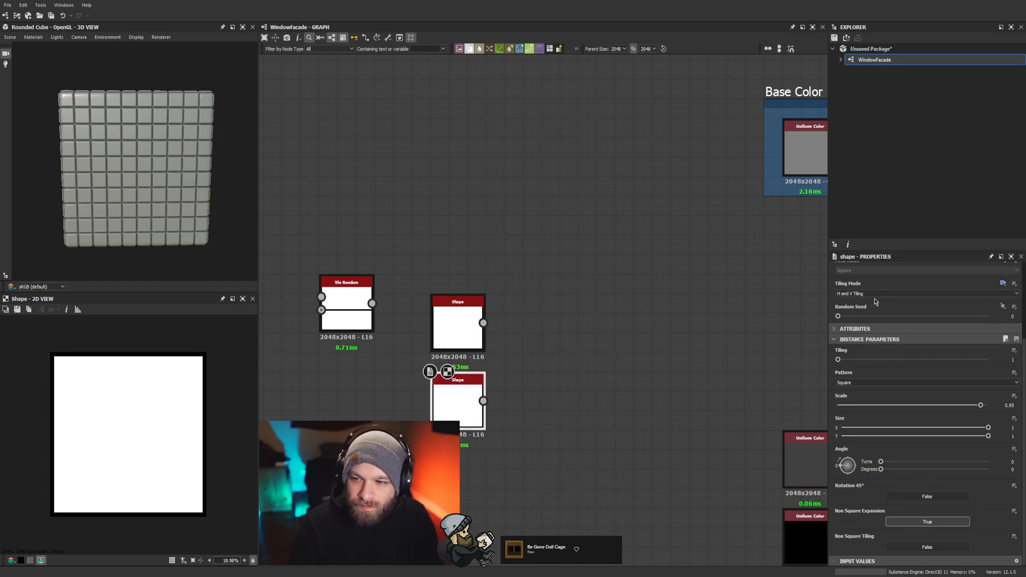
pyautogui.click(854, 294)
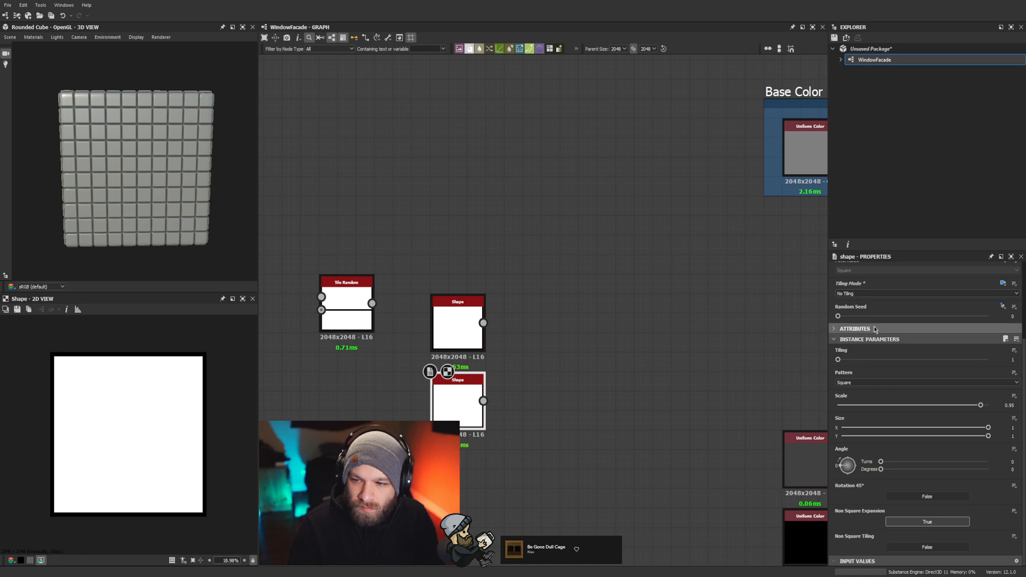
pyautogui.click(855, 327)
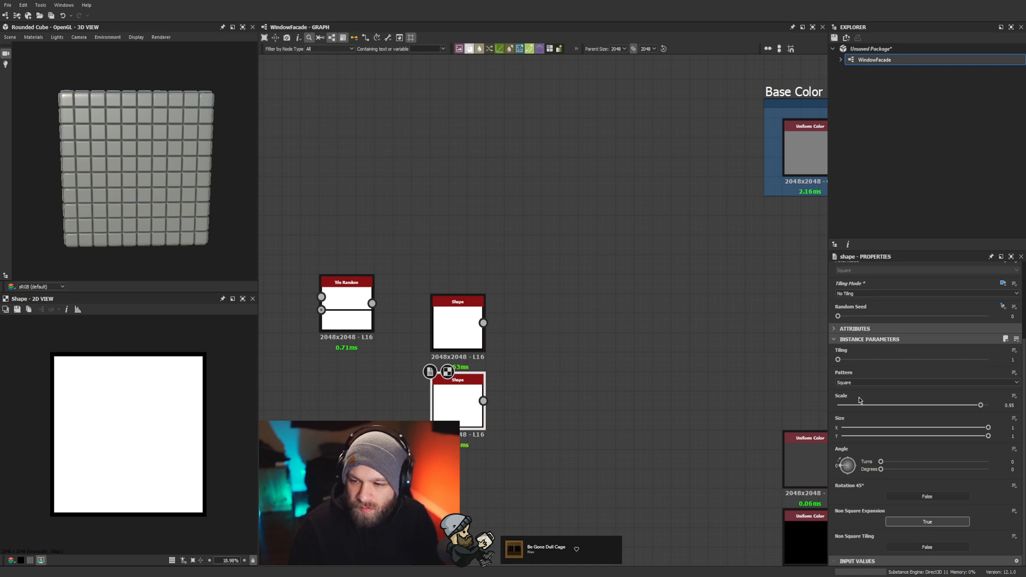
# Step: Feed the duplicated Shape into a new Transformation 2D node with a Y Offset of -0.5, and reposition both nodes below the Tile Random
pyautogui.moveTo(448, 398); pyautogui.dragTo(393, 398)
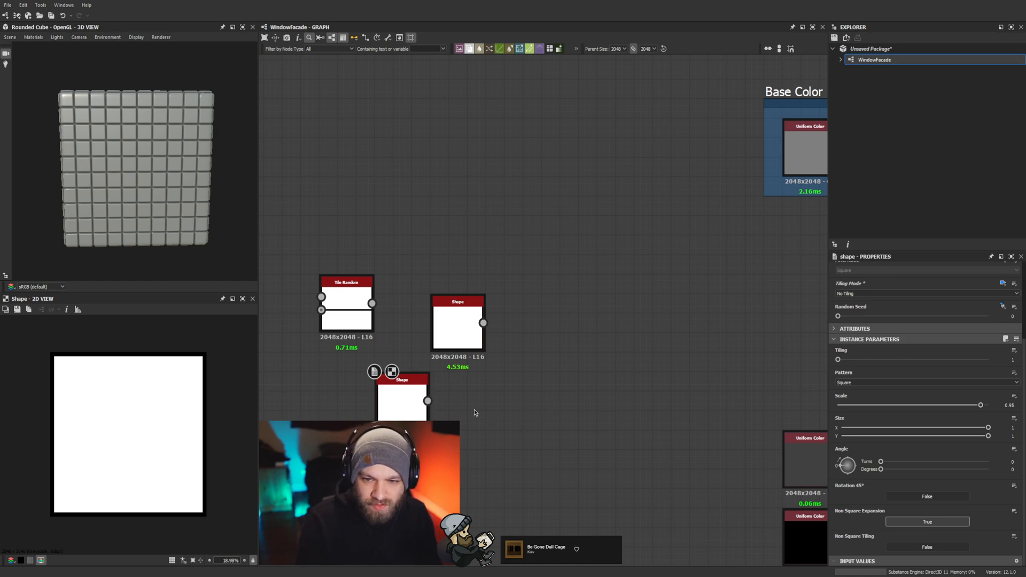
pyautogui.press('t')
pyautogui.moveTo(428, 400); pyautogui.dragTo(463, 406)
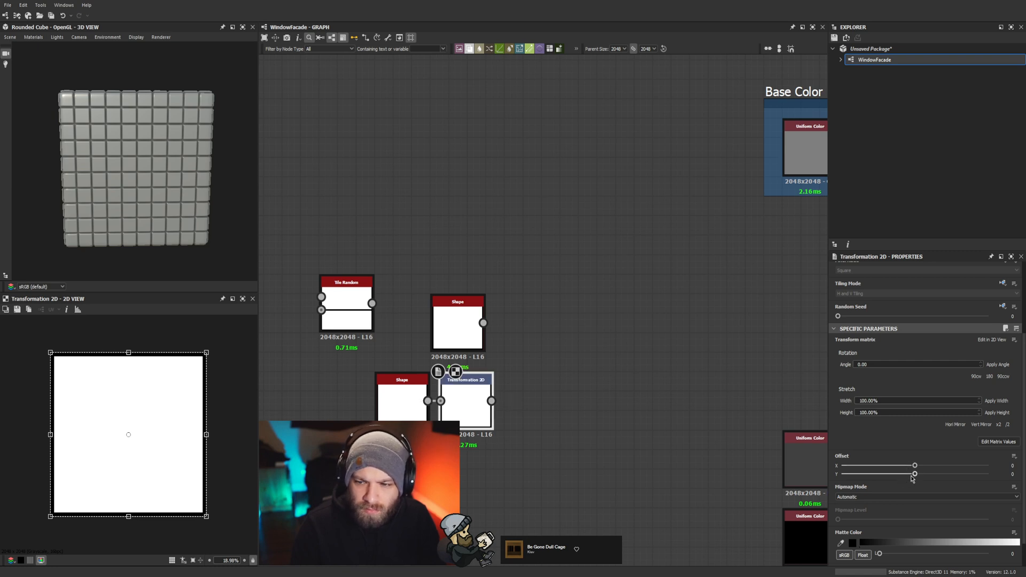
pyautogui.moveTo(912, 477); pyautogui.dragTo(809, 486)
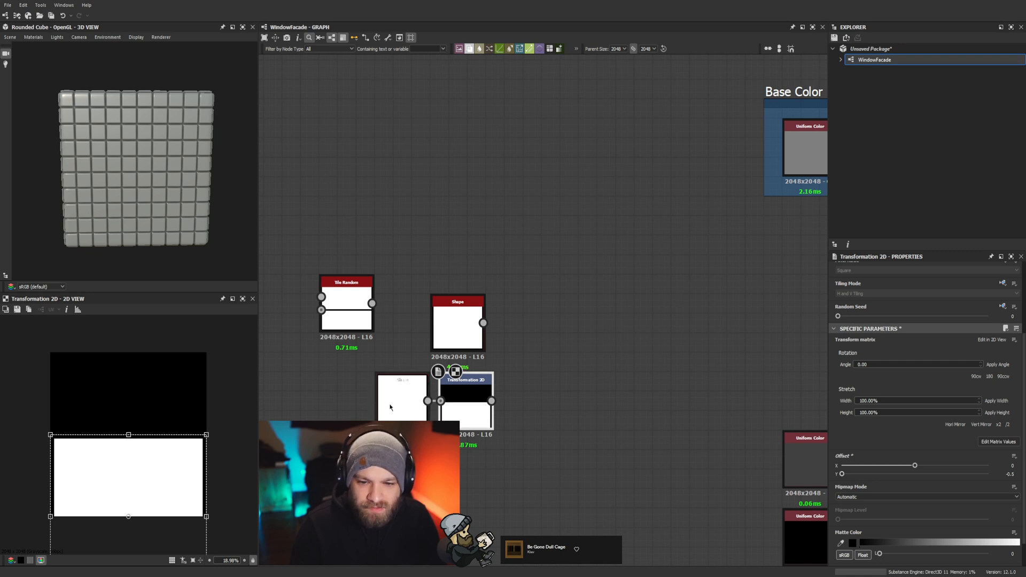
pyautogui.moveTo(390, 407); pyautogui.dragTo(346, 384)
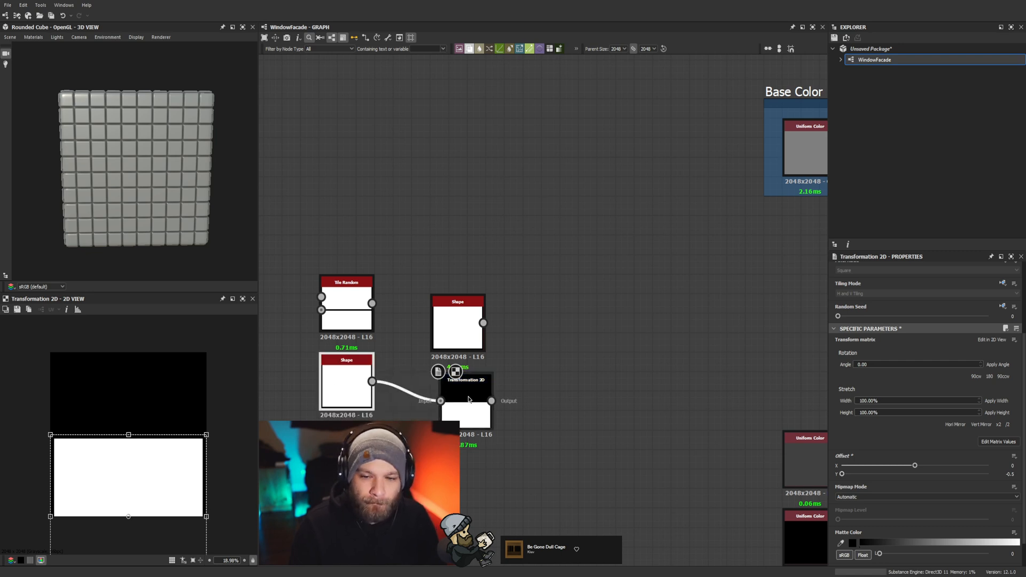
pyautogui.moveTo(464, 397); pyautogui.dragTo(429, 392)
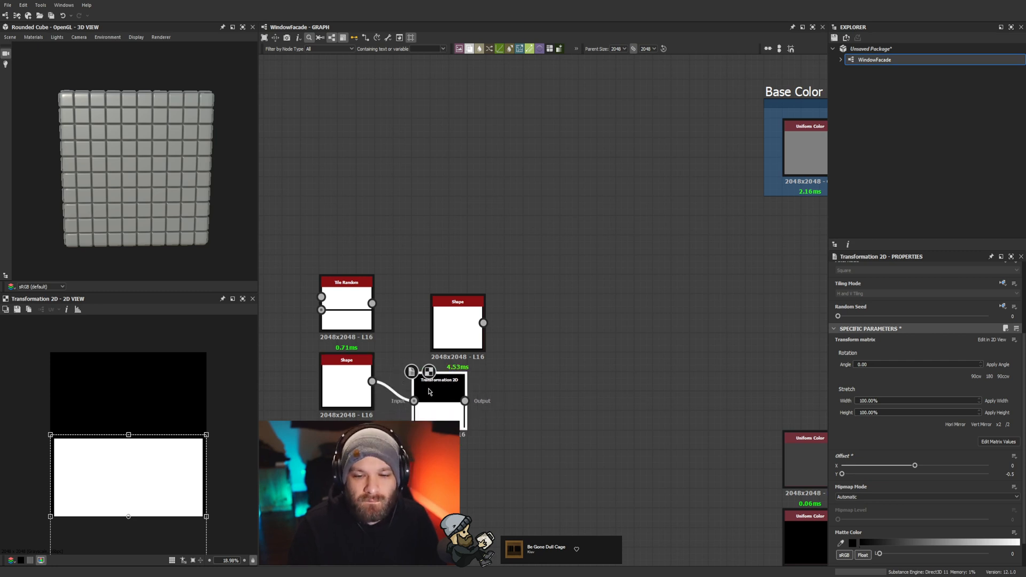
pyautogui.moveTo(441, 397); pyautogui.dragTo(441, 397)
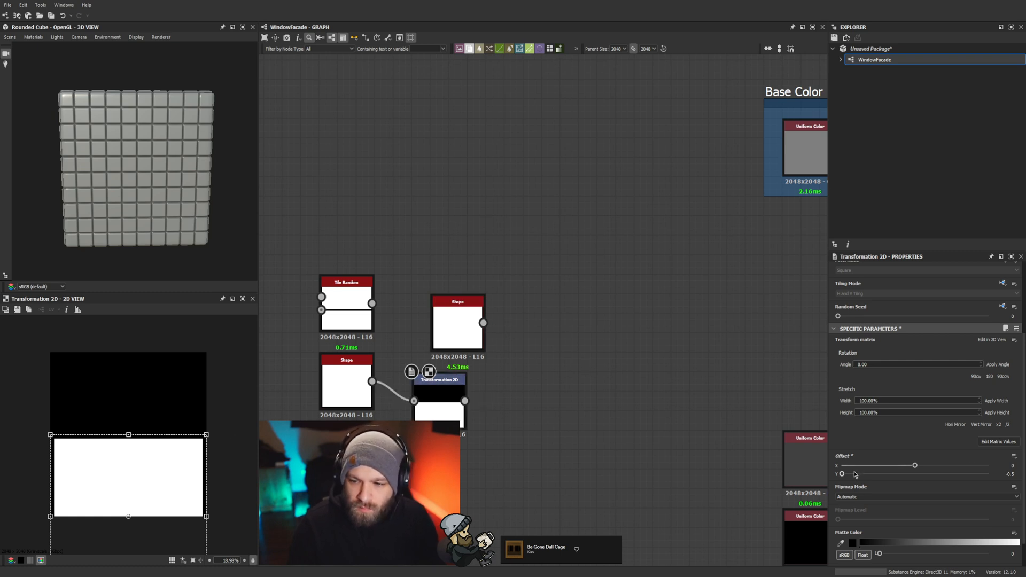
# Step: Set the Transformation 2D's Y Offset to -0.7, then fine-tune it to -0.71
pyautogui.moveTo(988, 478); pyautogui.dragTo(790, 484)
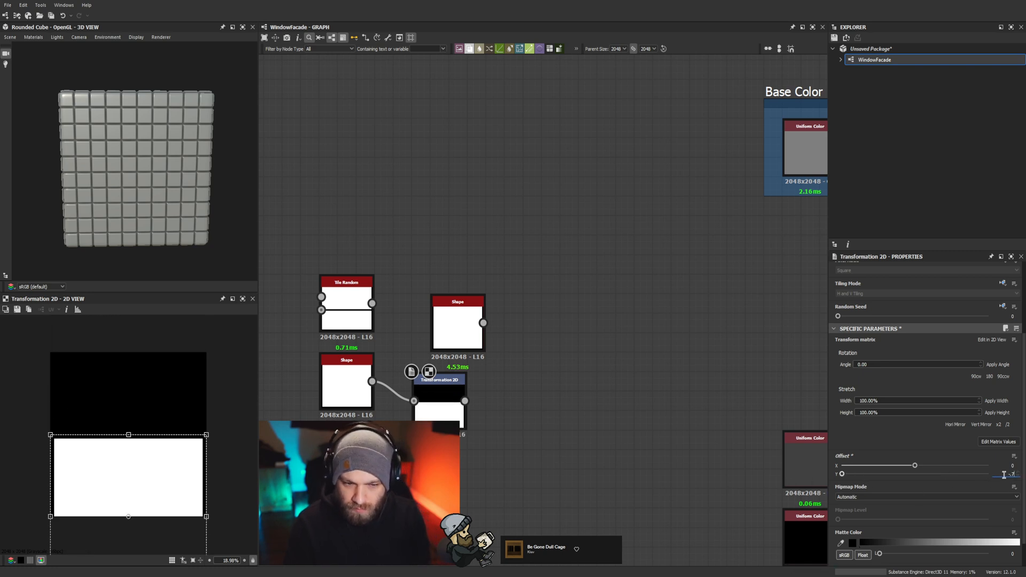
pyautogui.press('Return')
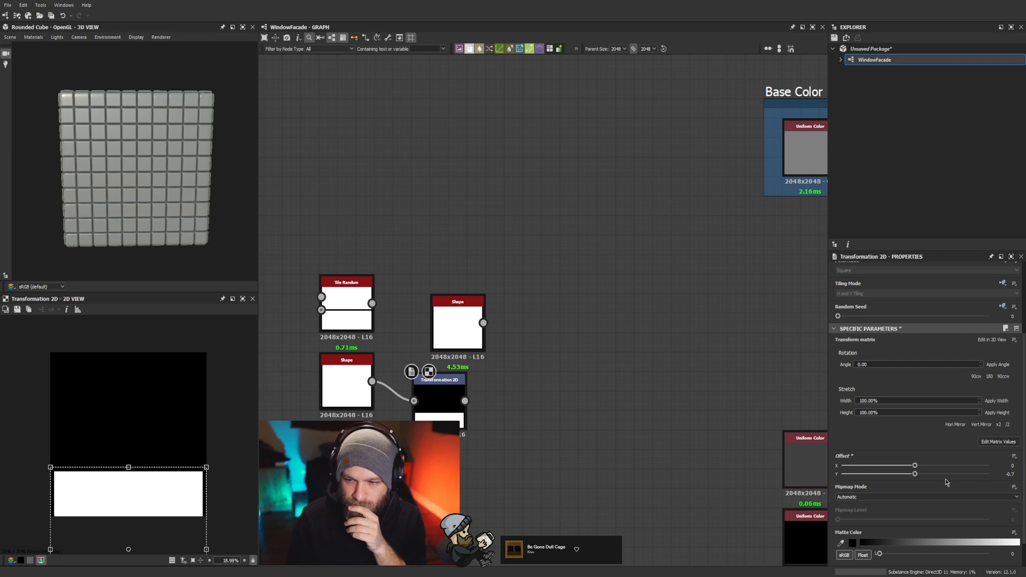
pyautogui.moveTo(913, 474); pyautogui.dragTo(916, 477)
# Step: Align the original Shape with the Tile Random, and line up the duplicated Shape with its Transformation 2D node
pyautogui.moveTo(458, 320); pyautogui.dragTo(458, 300)
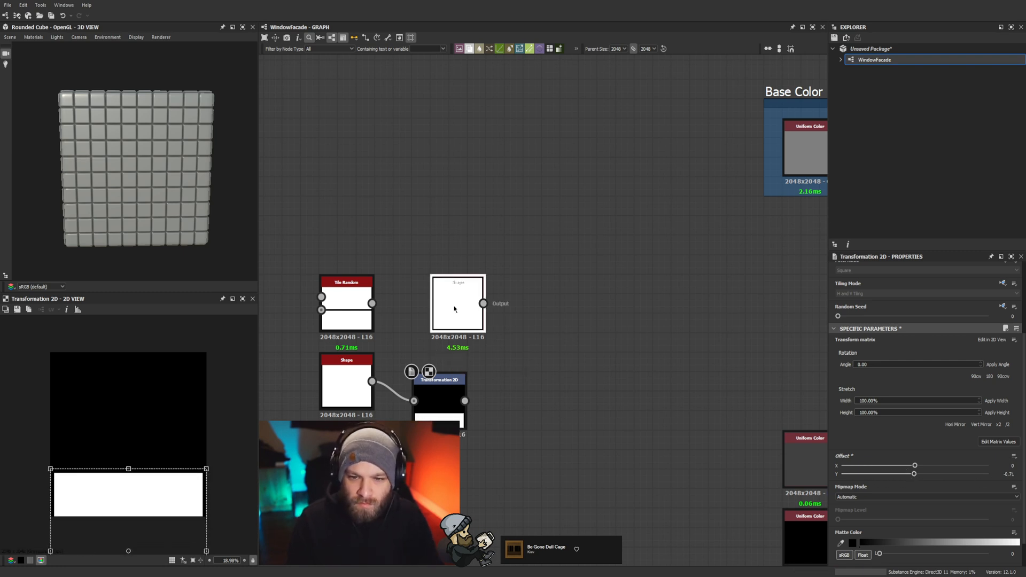
pyautogui.moveTo(537, 367); pyautogui.dragTo(529, 343, button='middle')
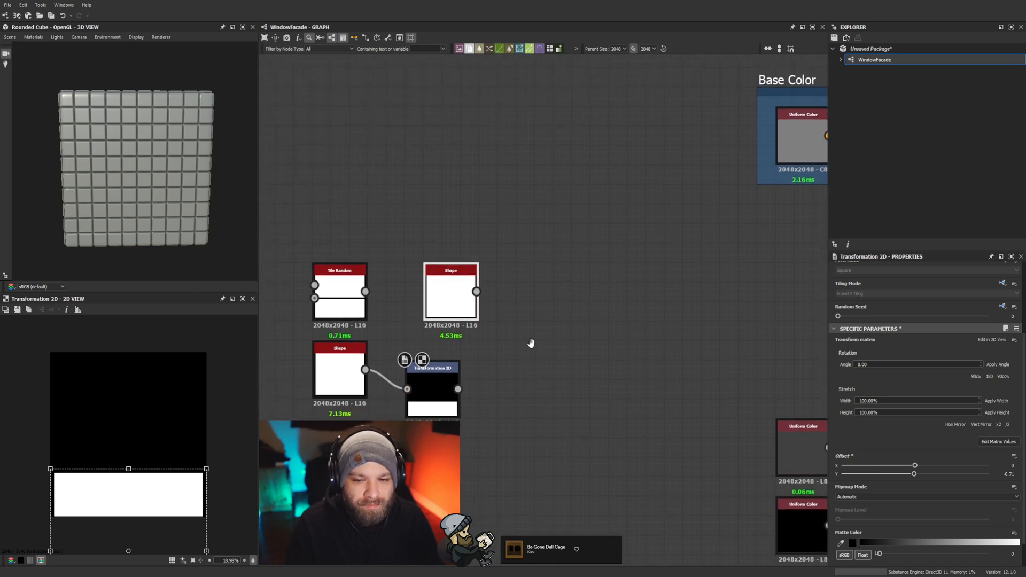
pyautogui.moveTo(345, 363); pyautogui.dragTo(363, 384)
pyautogui.click(432, 371)
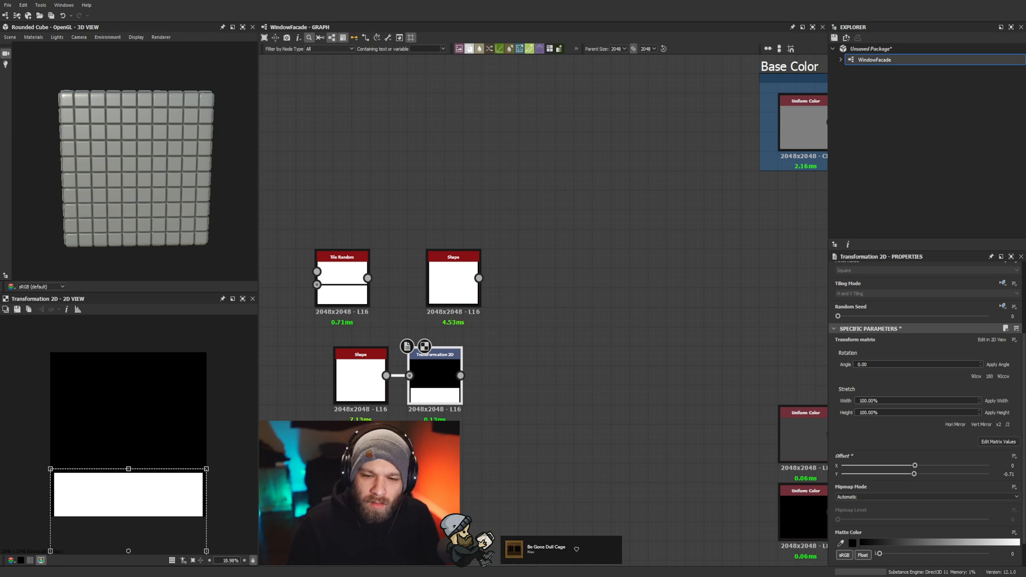
# Step: Connect the Transformation 2D to a new Edge Detect node with Invert True, Edge Roundness 0 and Edge Width 2.56
pyautogui.moveTo(581, 371); pyautogui.dragTo(506, 353, button='middle')
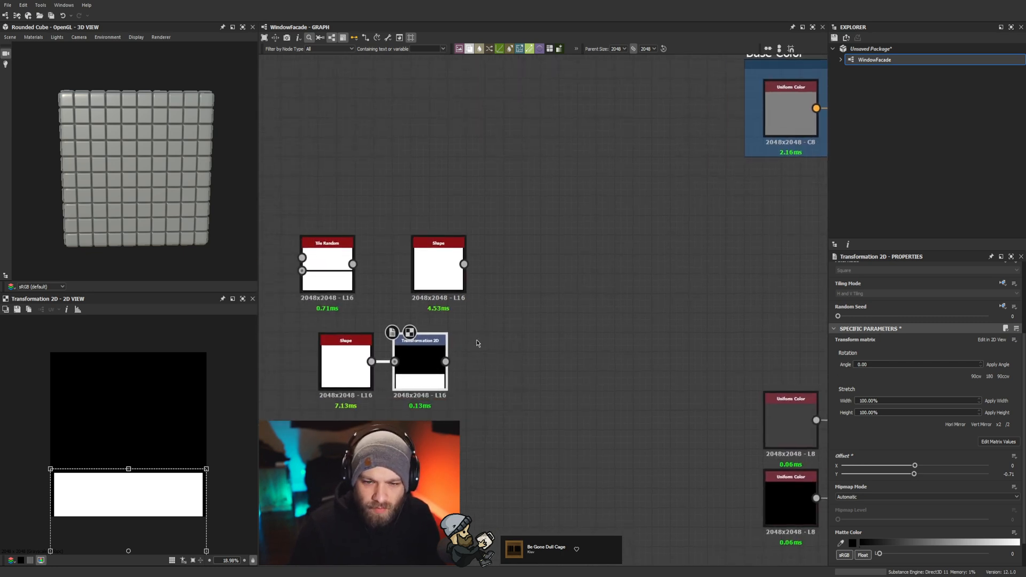
pyautogui.click(545, 328)
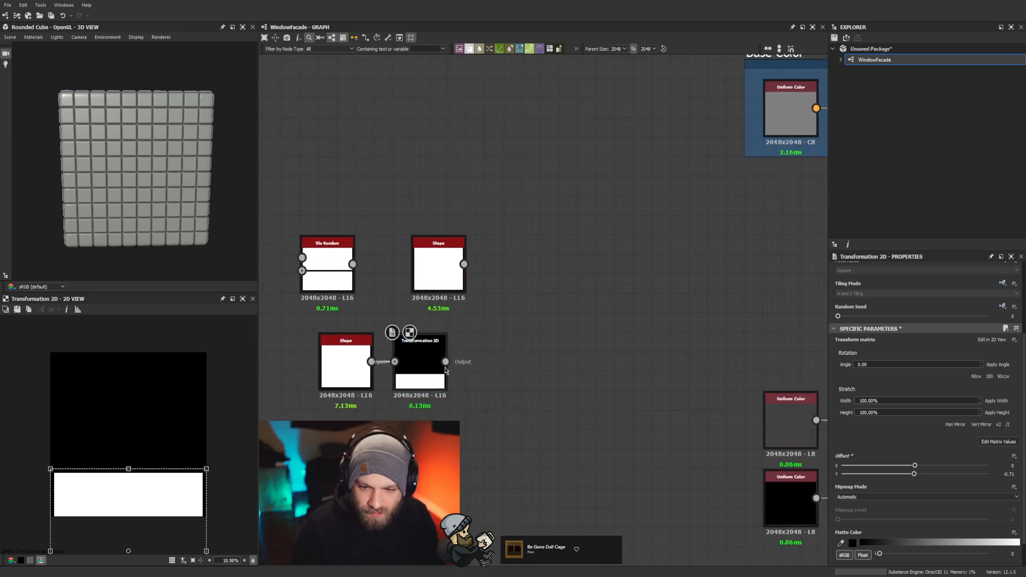
pyautogui.moveTo(445, 363); pyautogui.dragTo(477, 429)
pyautogui.click(492, 327)
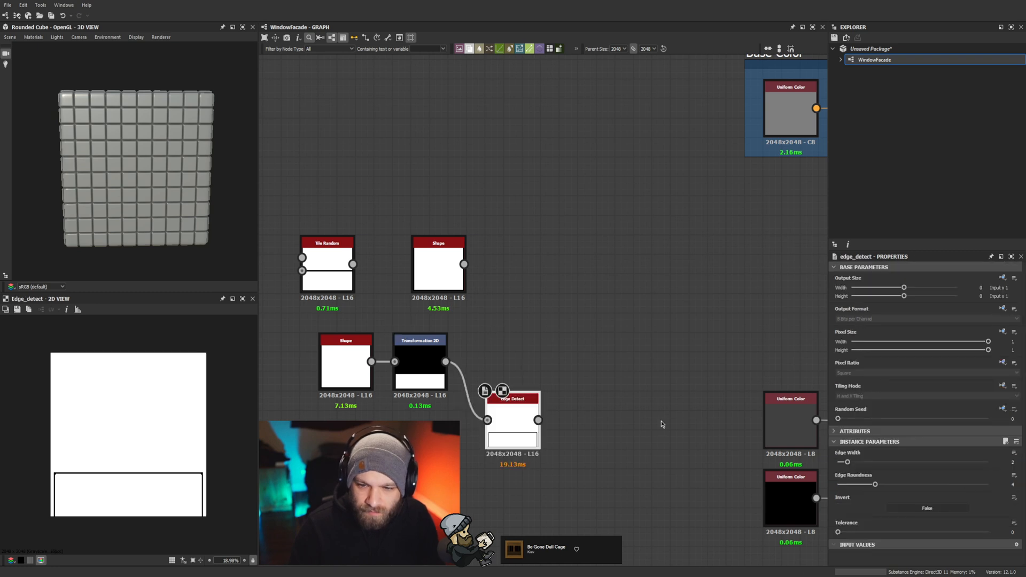
pyautogui.click(890, 509)
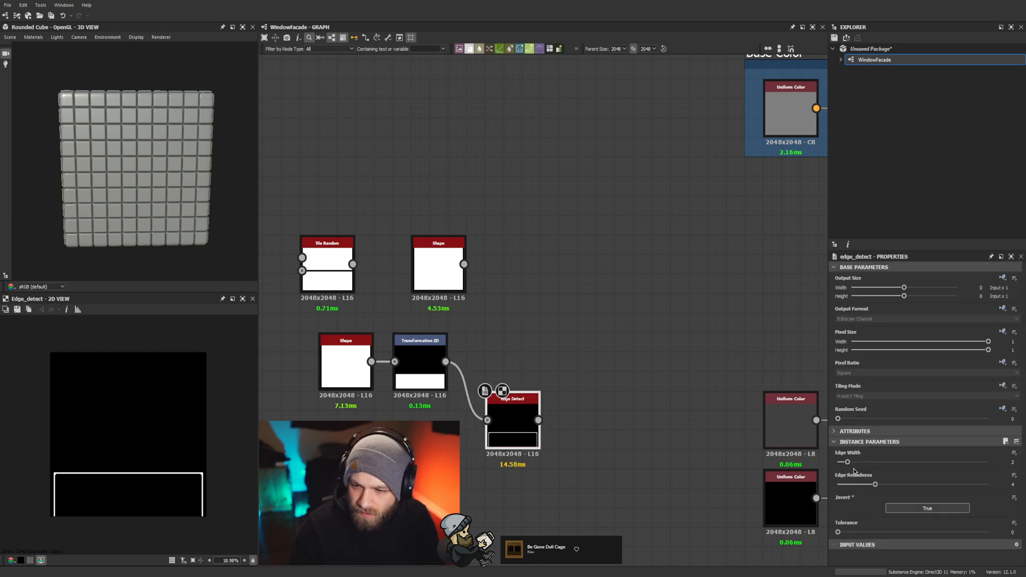
pyautogui.moveTo(854, 486); pyautogui.dragTo(854, 462)
pyautogui.moveTo(576, 396); pyautogui.dragTo(541, 407, button='middle')
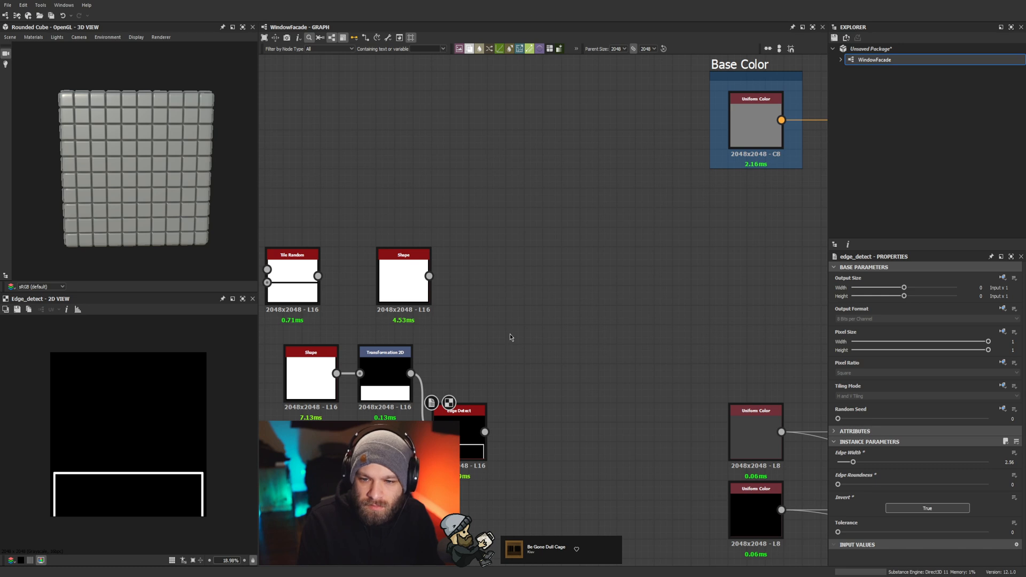
# Step: Add a Blend node in Subtract mode with the Transformation 2D as foreground and the original Shape as background
pyautogui.press('b')
pyautogui.moveTo(511, 337); pyautogui.dragTo(548, 337)
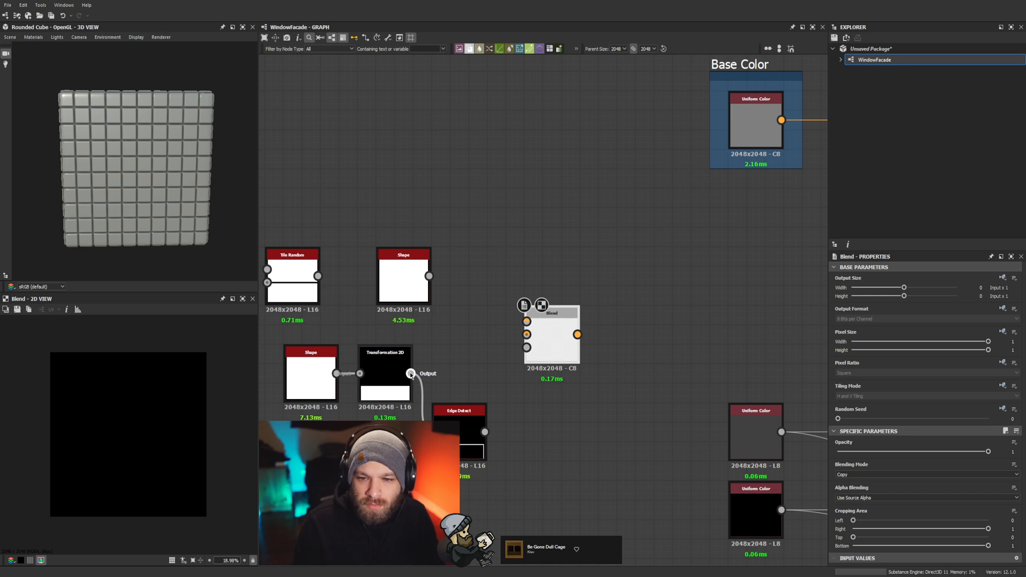
pyautogui.moveTo(411, 374); pyautogui.dragTo(527, 321)
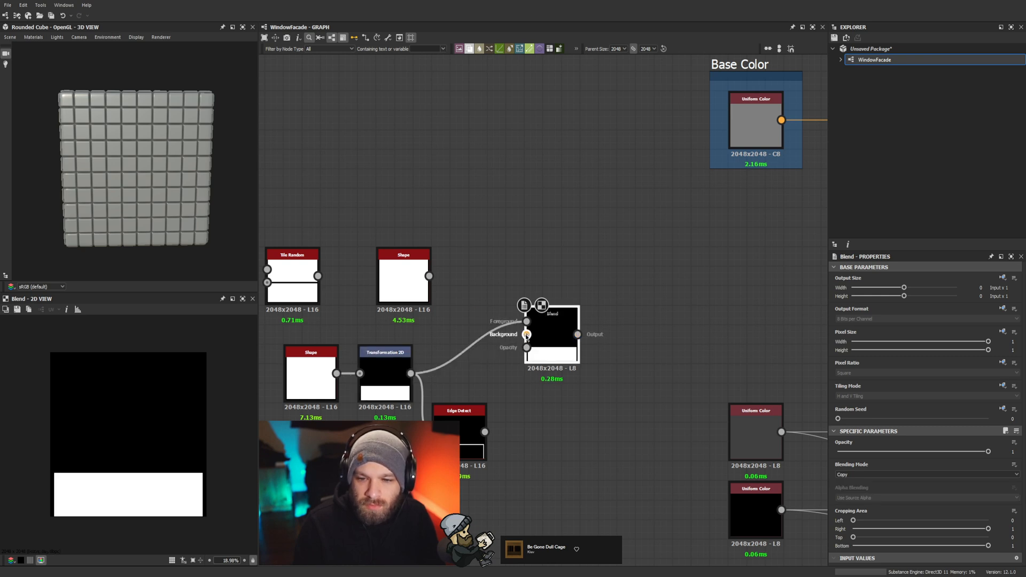
pyautogui.moveTo(429, 276); pyautogui.dragTo(527, 335)
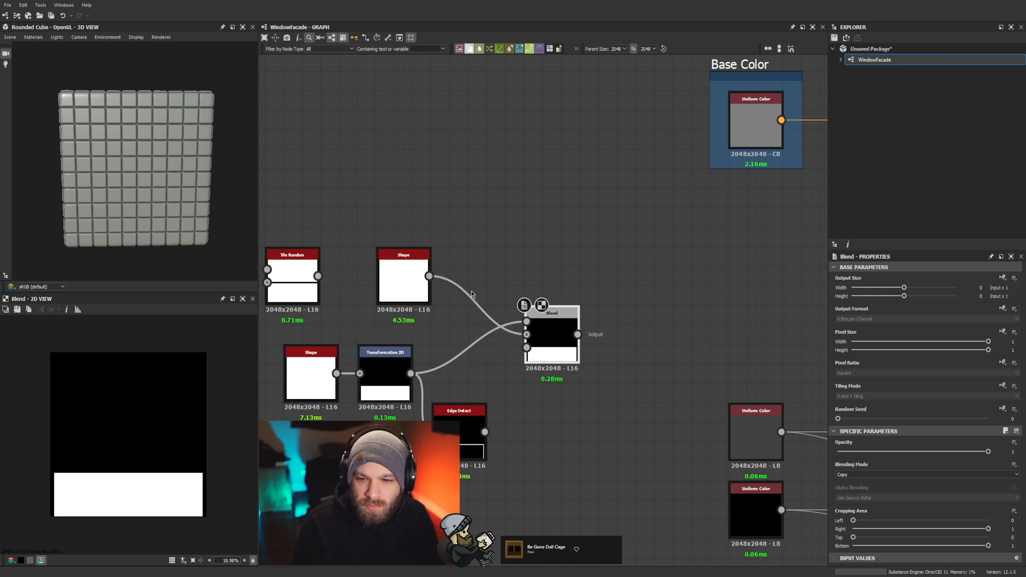
pyautogui.click(853, 498)
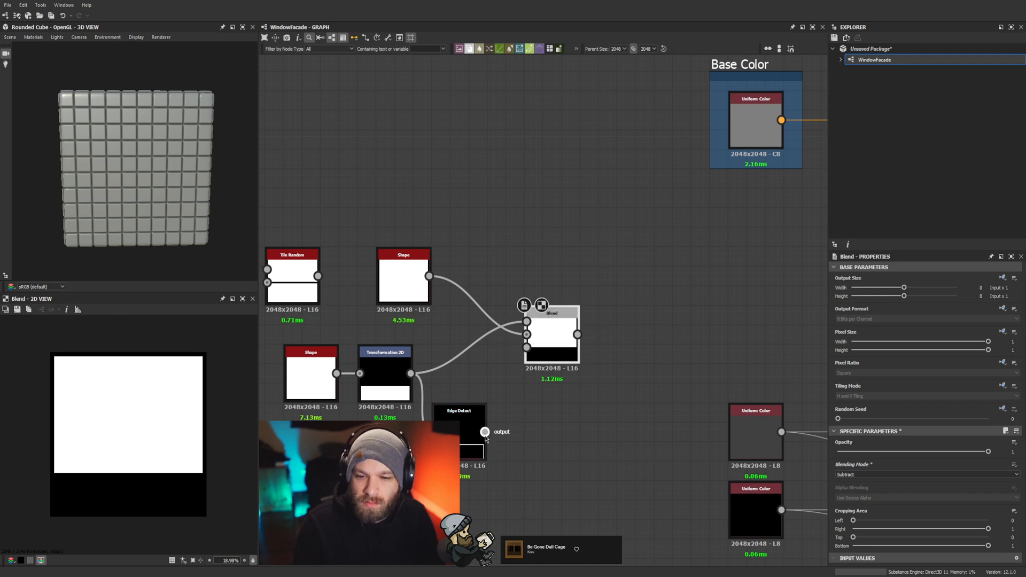
# Step: Replace the Blend's background with the Edge Detect output and change its blending mode to Max (Lighten)
pyautogui.moveTo(485, 432); pyautogui.dragTo(527, 348)
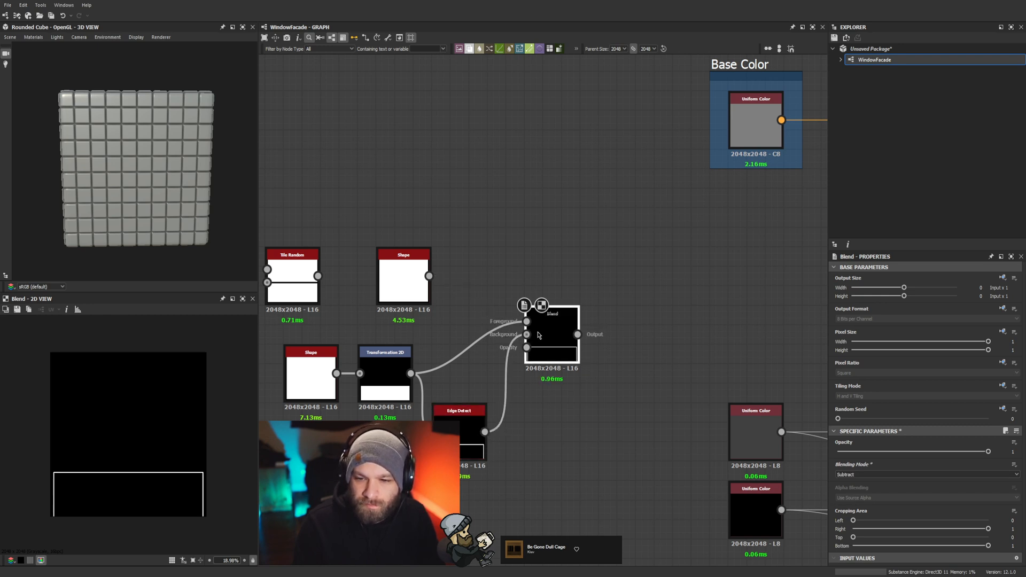
pyautogui.click(854, 515)
pyautogui.moveTo(673, 337); pyautogui.dragTo(612, 330, button='middle')
pyautogui.click(610, 327)
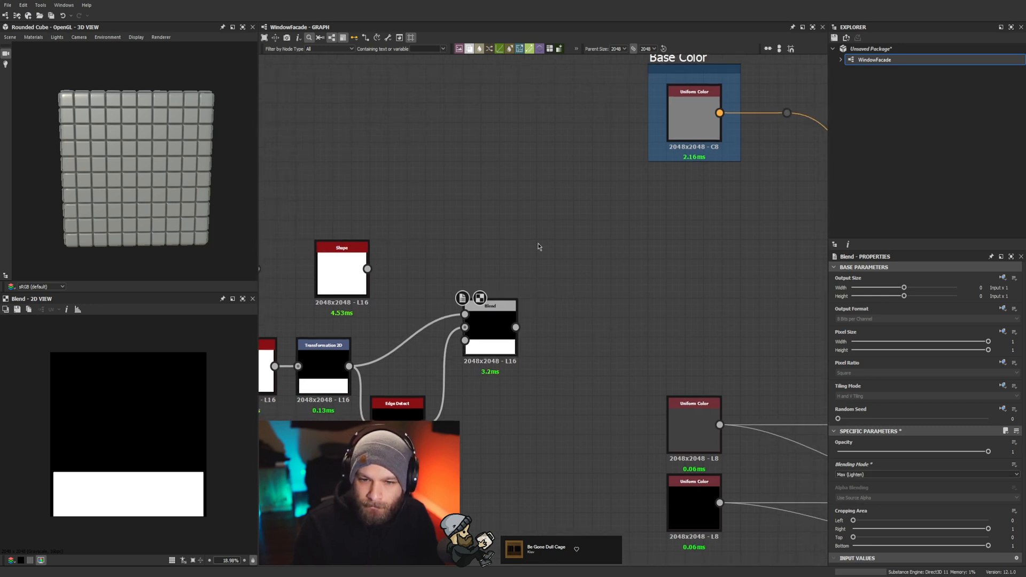
# Step: Add a Subtract Blend with the existing Max (Lighten) Blend as foreground and the original Shape as background
pyautogui.press('b')
pyautogui.moveTo(516, 327); pyautogui.dragTo(526, 251)
pyautogui.moveTo(520, 237); pyautogui.dragTo(367, 269)
pyautogui.moveTo(545, 251); pyautogui.dragTo(582, 263)
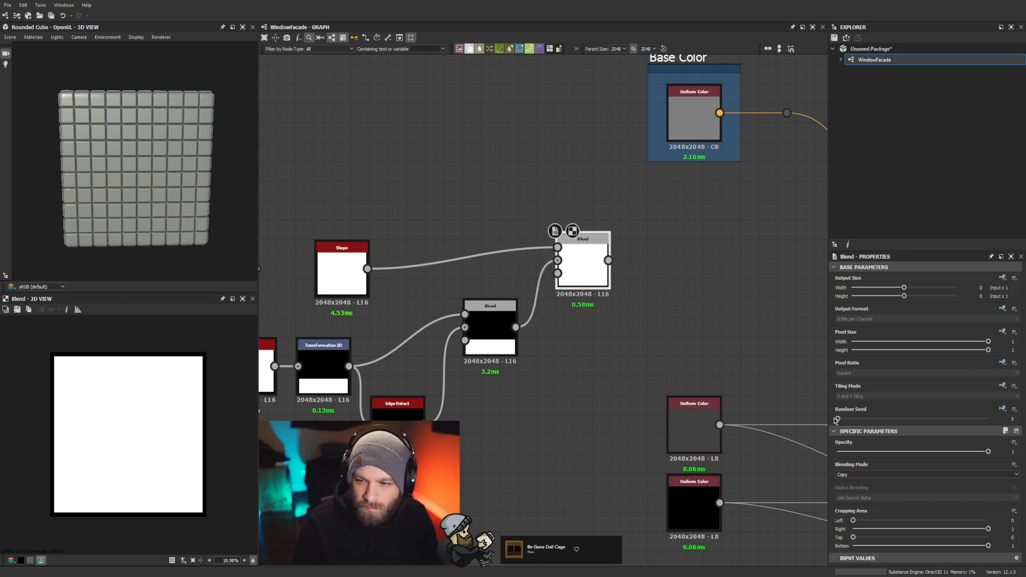
pyautogui.moveTo(532, 218); pyautogui.dragTo(542, 273)
pyautogui.press('x')
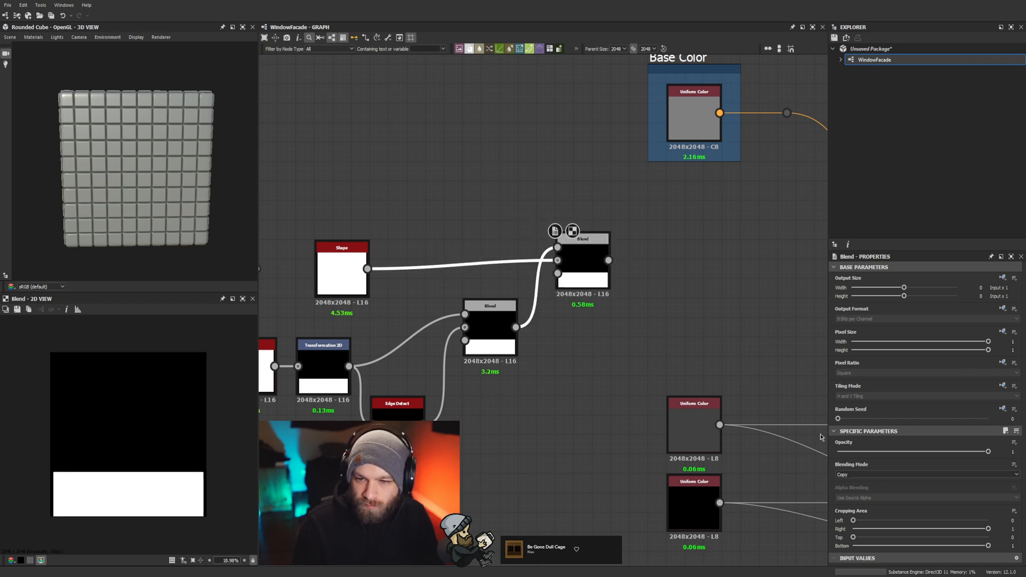
pyautogui.click(852, 503)
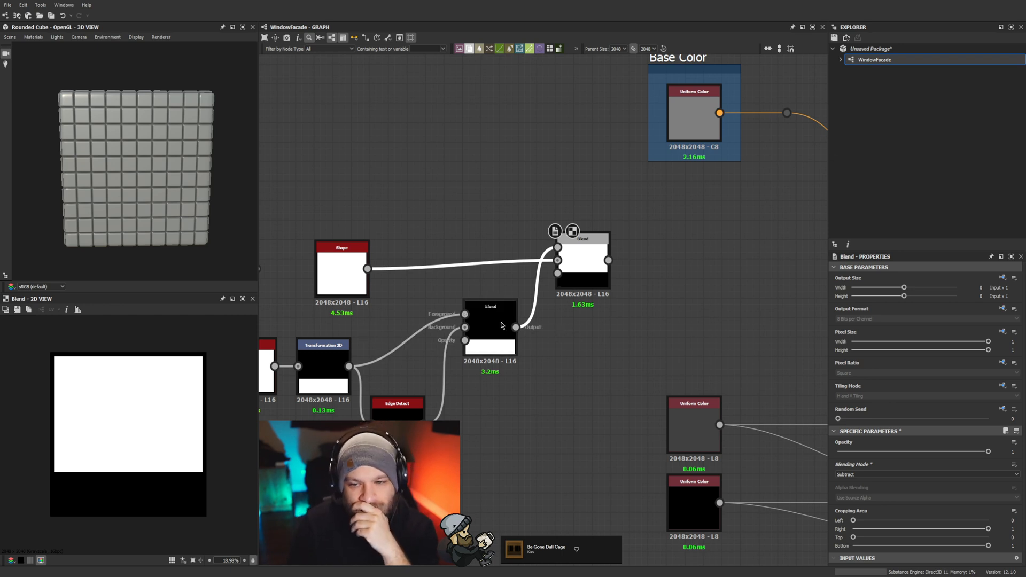
# Step: Add a Max (Lighten) Blend with the Subtract Blend as foreground and the Transformation 2D as background
pyautogui.doubleClick(402, 417)
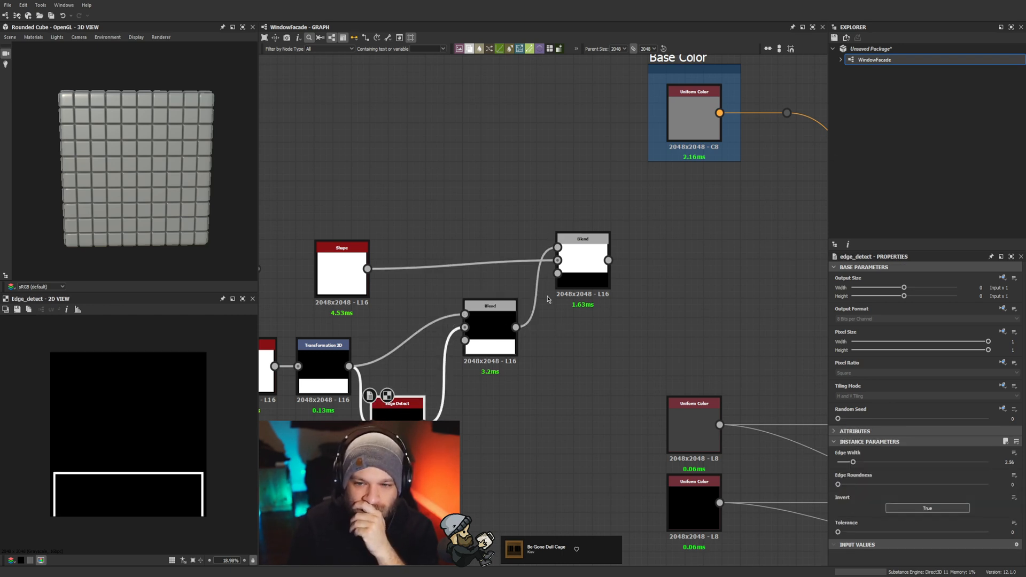
pyautogui.click(586, 274)
pyautogui.doubleClick(586, 274)
pyautogui.moveTo(615, 289); pyautogui.dragTo(514, 241, button='middle')
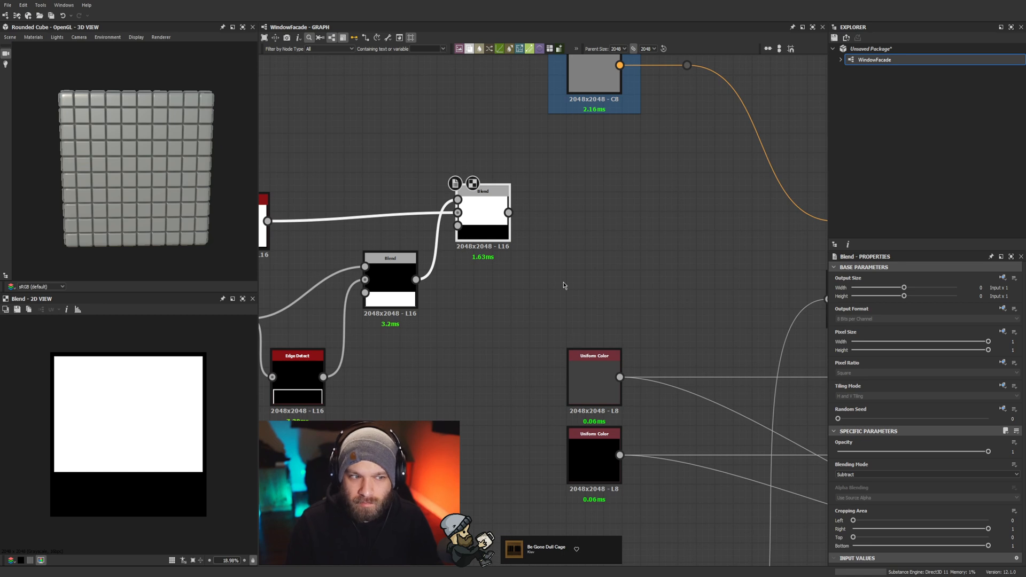
pyautogui.click(551, 262)
pyautogui.press('b')
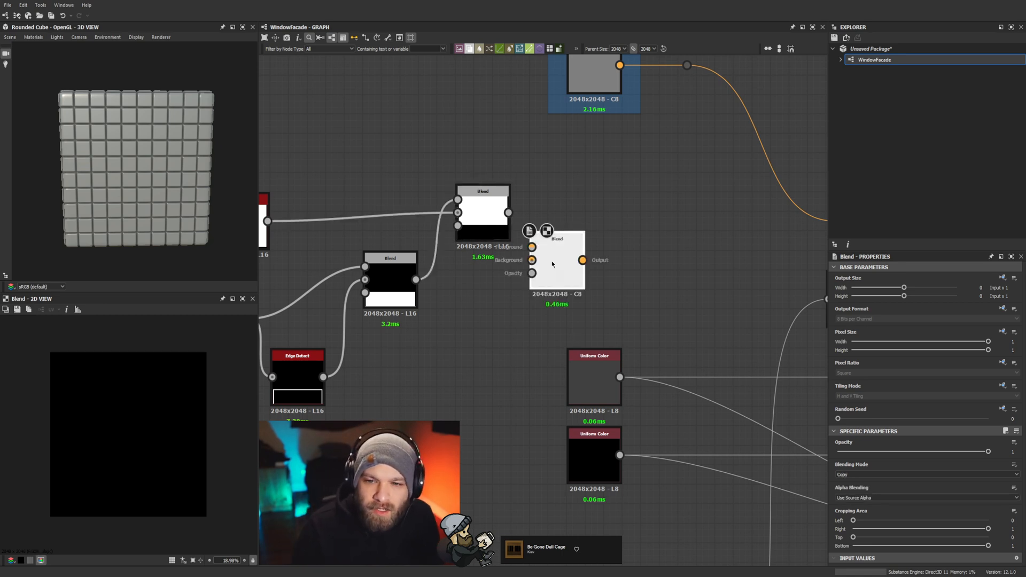
pyautogui.moveTo(508, 213); pyautogui.dragTo(482, 316)
pyautogui.moveTo(482, 316); pyautogui.dragTo(612, 309, button='middle')
pyautogui.moveTo(613, 309); pyautogui.dragTo(356, 311)
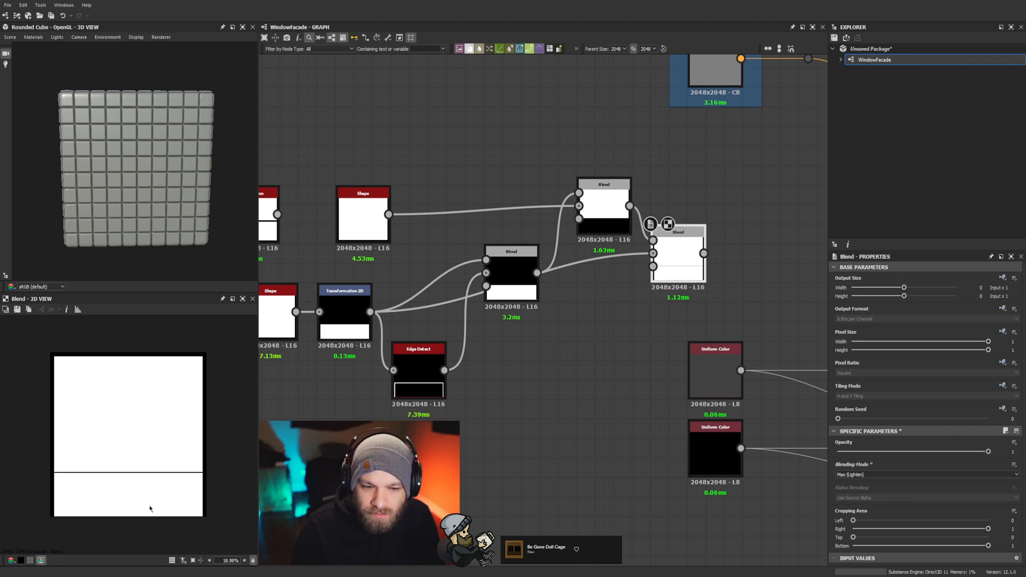
# Step: Set the Edge Detect node's Edge Width to 9
pyautogui.scroll(2, 62, 485)
pyautogui.click(436, 355)
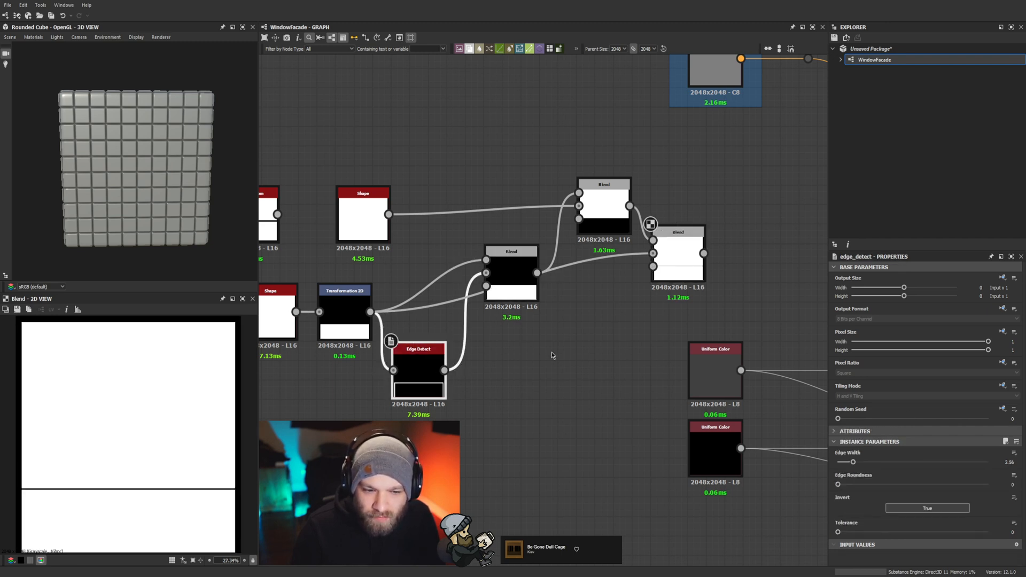
pyautogui.moveTo(857, 463); pyautogui.dragTo(925, 462)
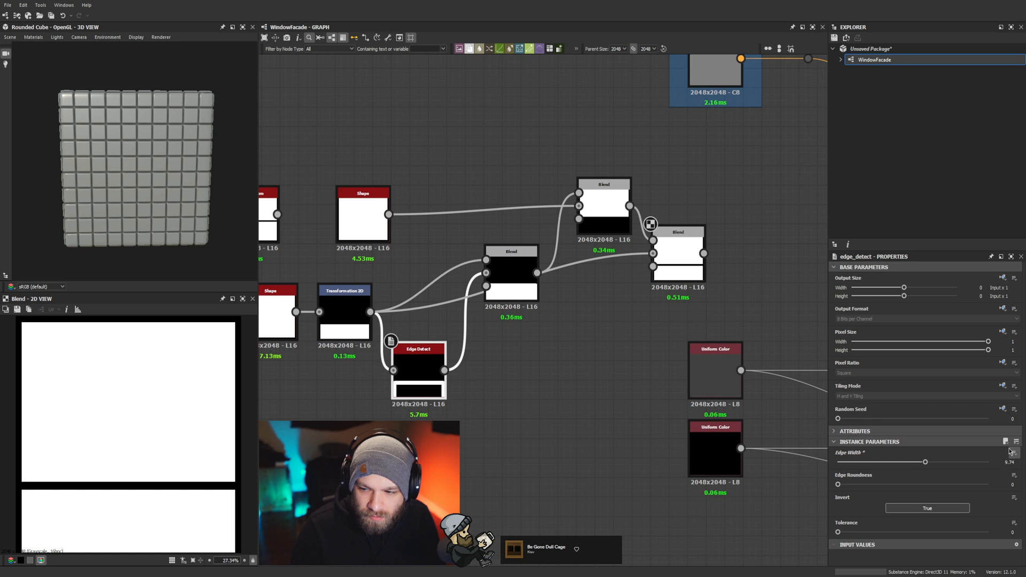
pyautogui.click(1010, 461)
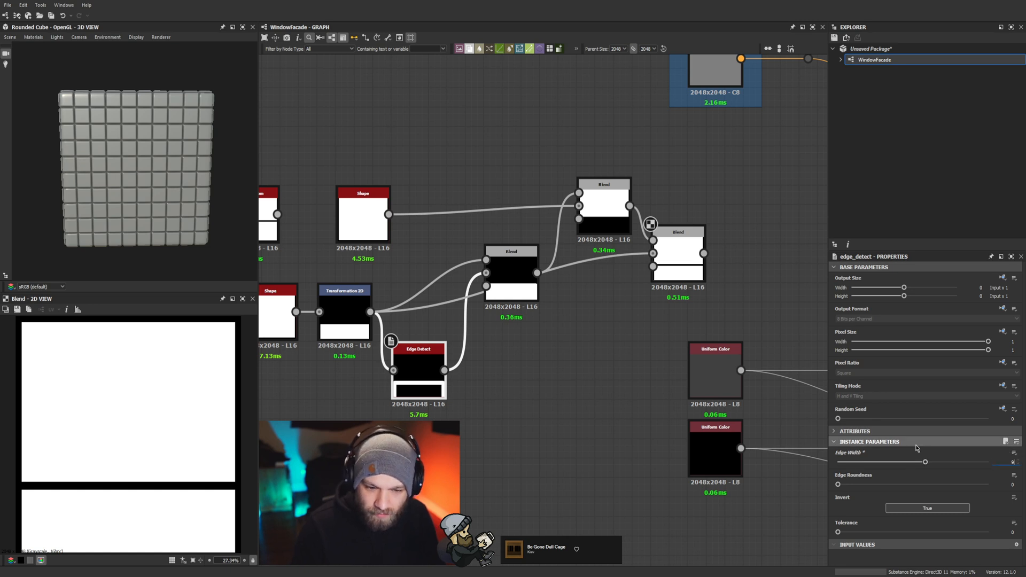
pyautogui.write('9')
pyautogui.press('Return')
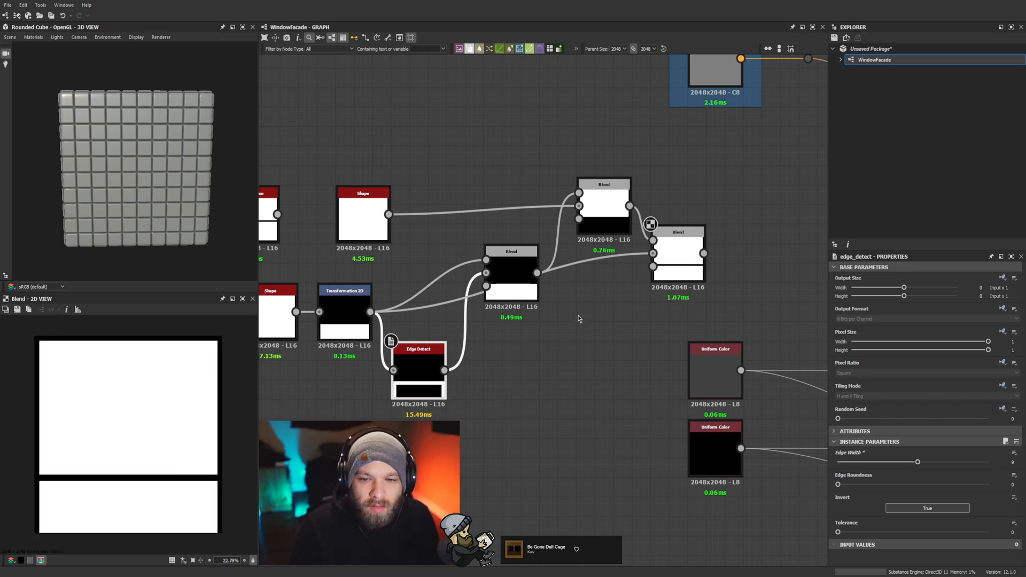
pyautogui.press('f')
# Step: Set the Transformation 2D node's Y offset to -0.5
pyautogui.click(492, 318)
pyautogui.scroll(-3, 928, 526)
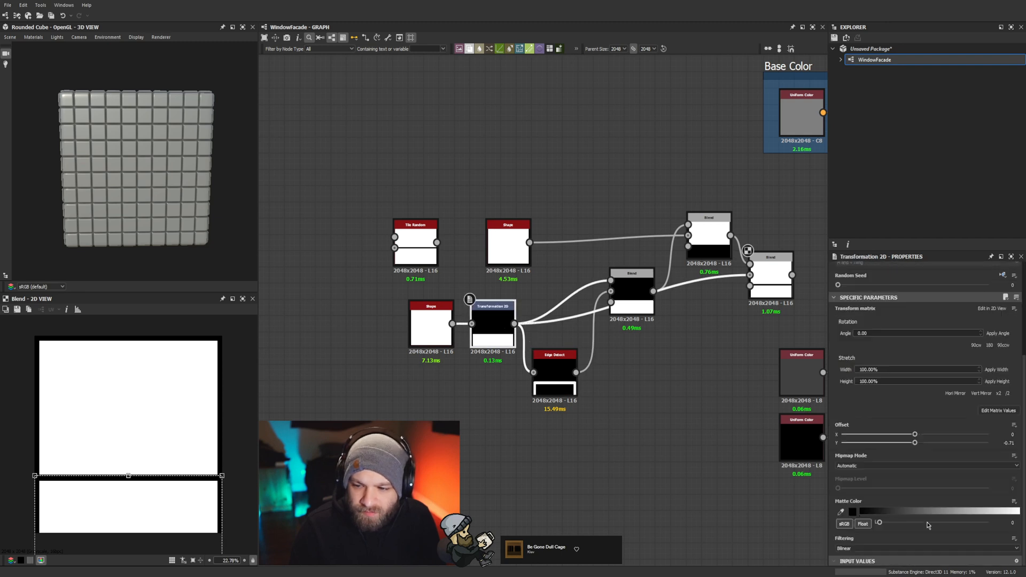
pyautogui.moveTo(916, 443)
pyautogui.mouseDown()
pyautogui.moveTo(934, 443)
pyautogui.moveTo(901, 443)
pyautogui.moveTo(952, 443)
pyautogui.moveTo(904, 438)
pyautogui.mouseUp()
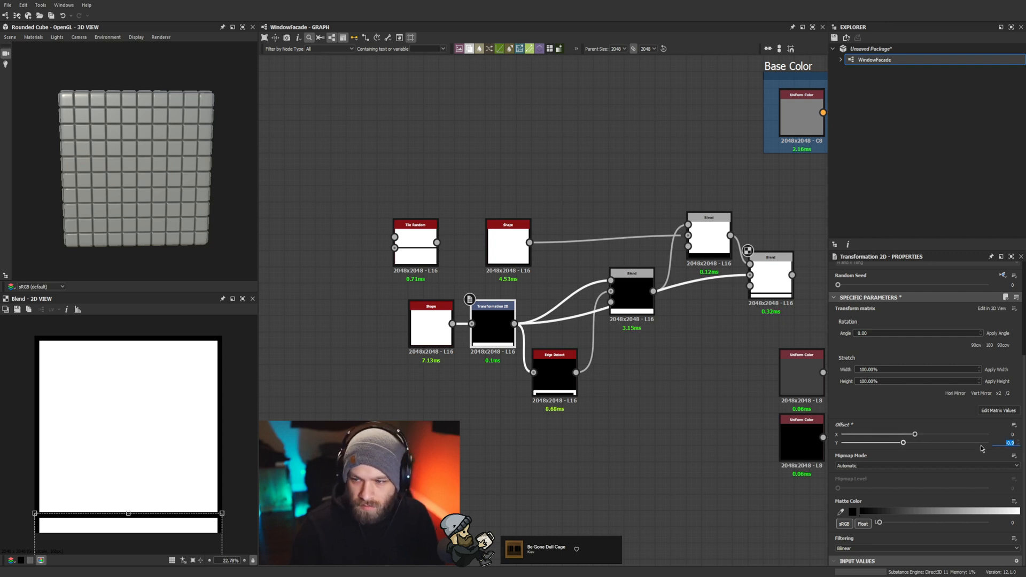
pyautogui.write('-0.5')
pyautogui.press('Return')
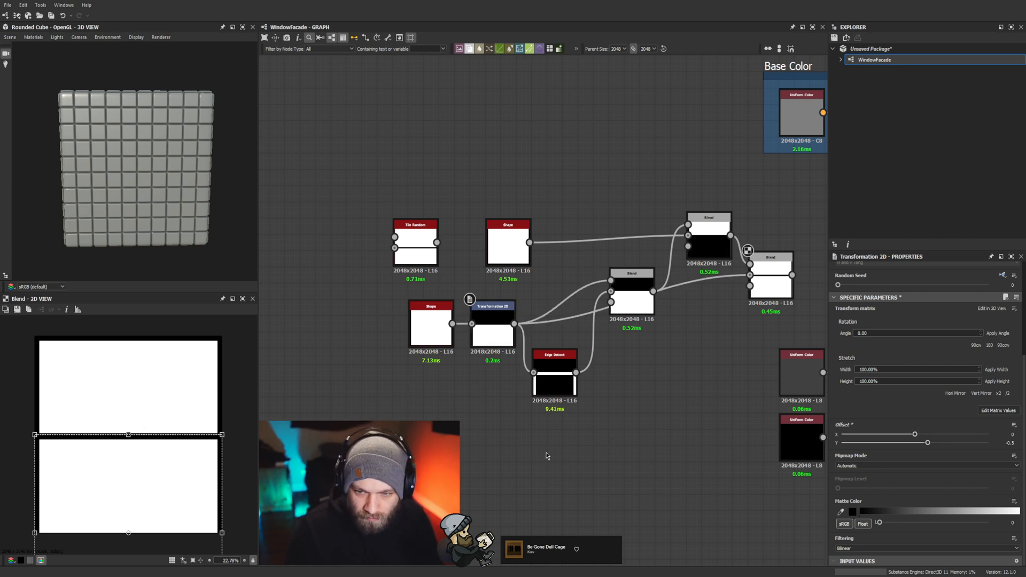
# Step: Add a Multiply Blend with the original Shape as foreground and the last Max (Lighten) Blend as background
pyautogui.moveTo(697, 410); pyautogui.dragTo(637, 421, button='middle')
pyautogui.moveTo(299, 183); pyautogui.dragTo(318, 188)
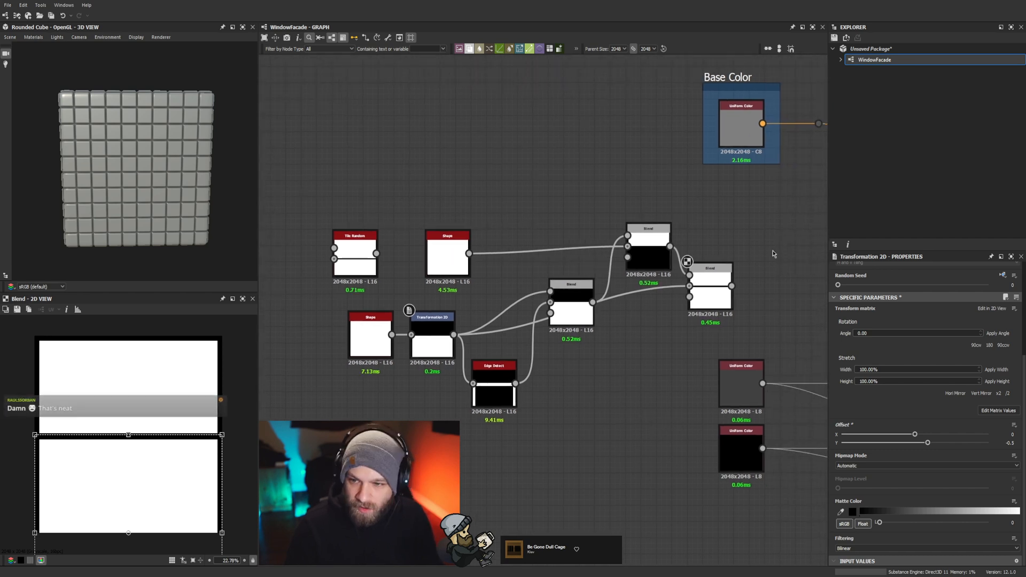
pyautogui.press('b')
pyautogui.moveTo(732, 287); pyautogui.dragTo(468, 254)
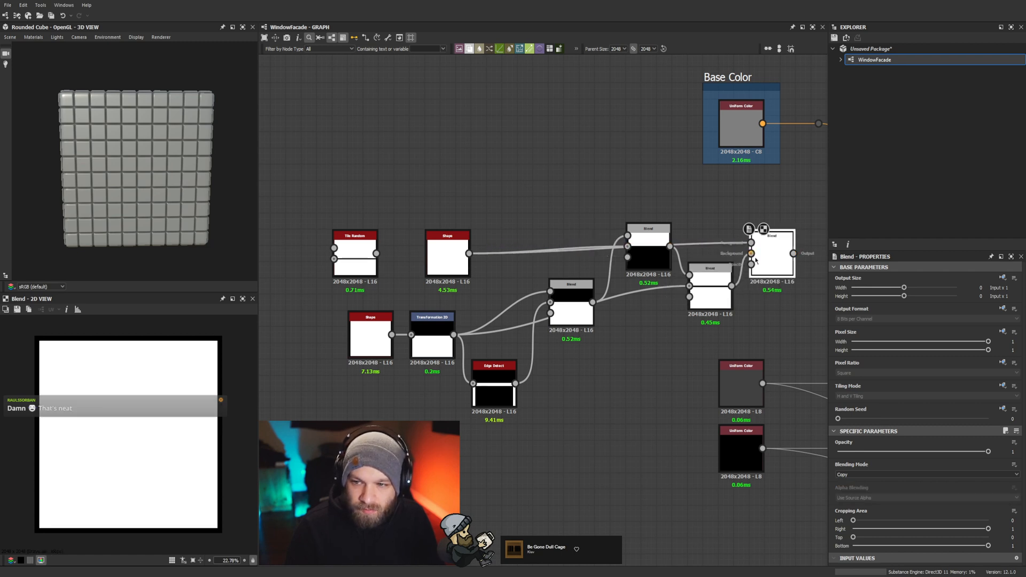
pyautogui.click(843, 501)
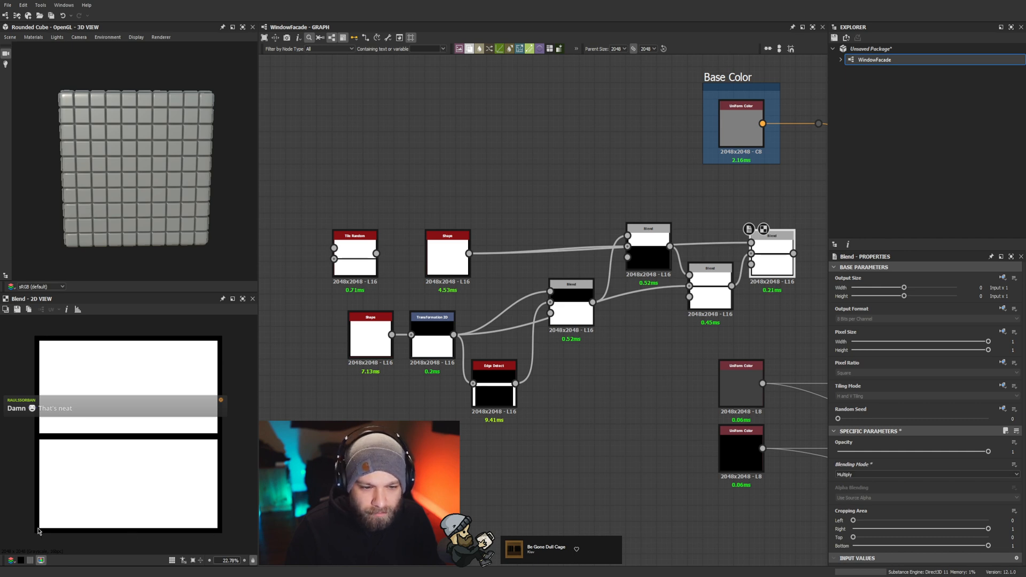
# Step: Delete the unused Tile Random and rearrange the original Shape, the Subtract Blend, the first Blend and the Edge Detect more compactly
pyautogui.scroll(-3, 609, 380)
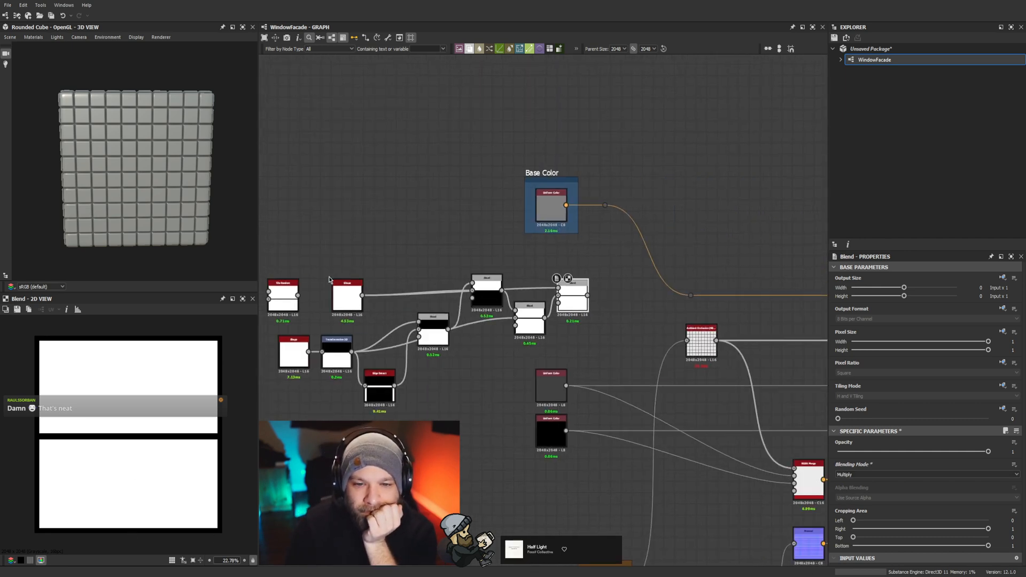
pyautogui.moveTo(446, 294); pyautogui.dragTo(430, 249)
pyautogui.press('Delete')
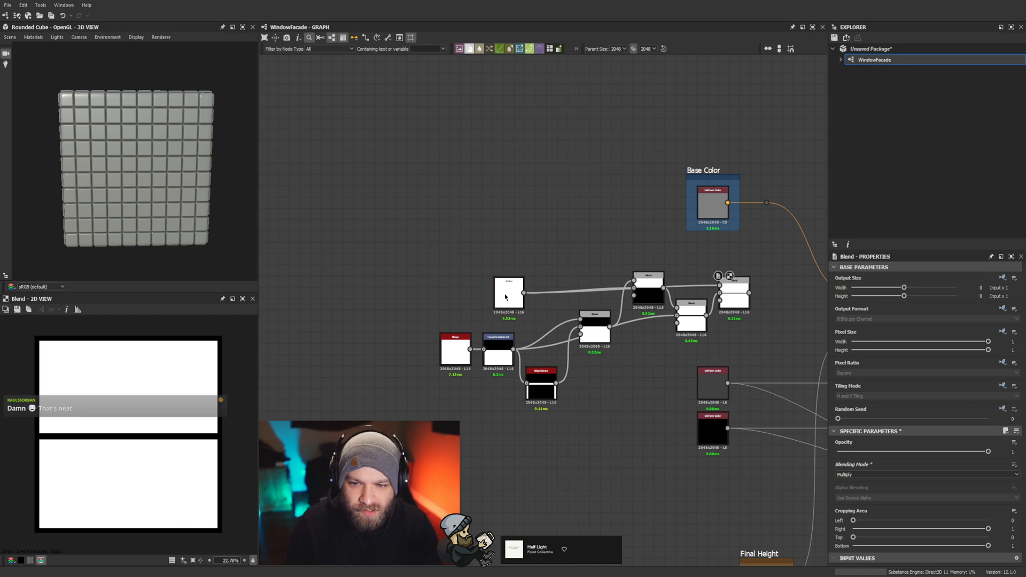
pyautogui.moveTo(507, 295); pyautogui.dragTo(443, 239)
pyautogui.moveTo(636, 289); pyautogui.dragTo(507, 291)
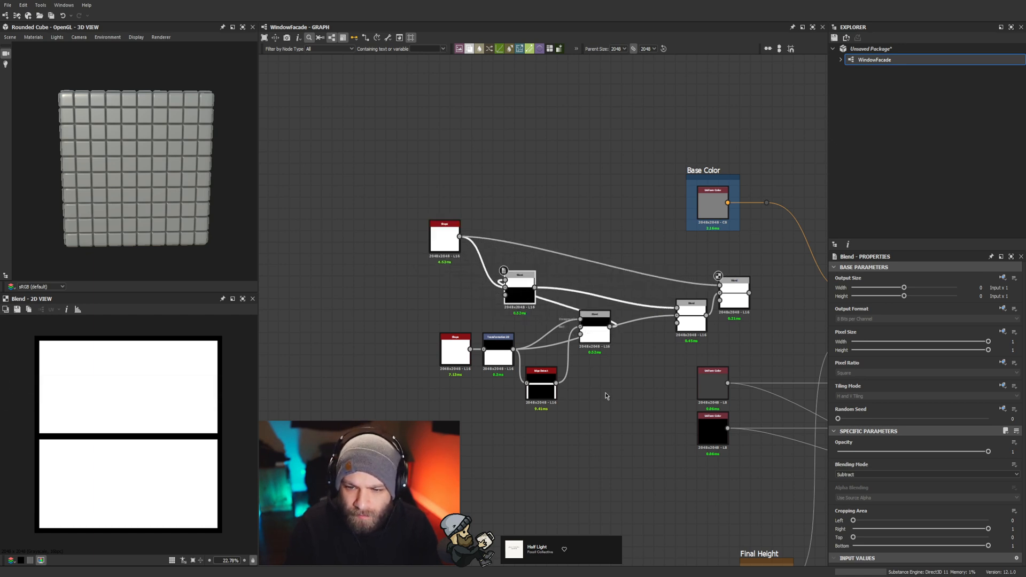
pyautogui.moveTo(597, 340); pyautogui.dragTo(563, 342)
pyautogui.moveTo(541, 388); pyautogui.dragTo(562, 410)
# Step: Add a clamped float graph input with identifier spandrelHeight and label Spandrel Height
pyautogui.click(498, 353)
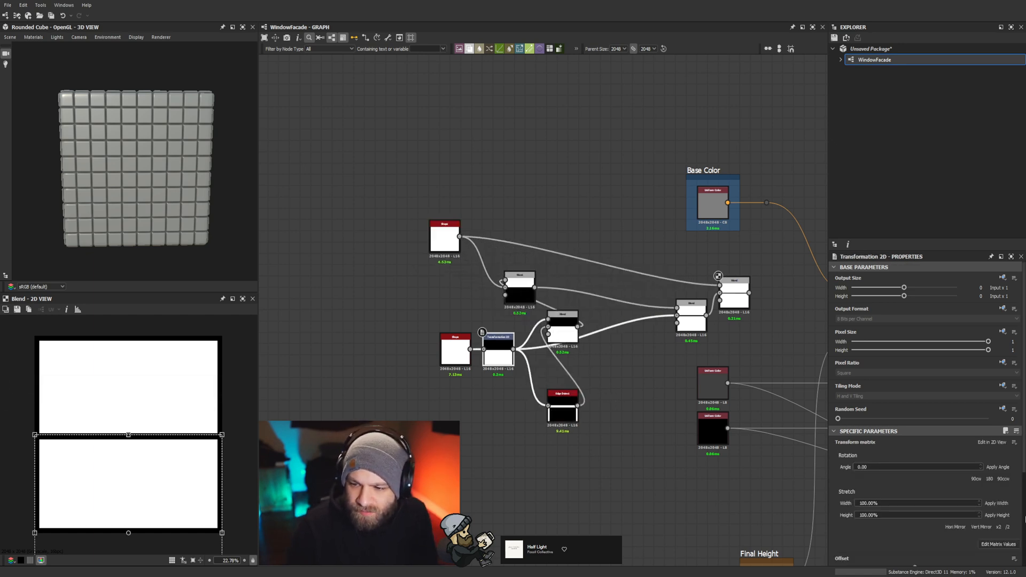
pyautogui.scroll(-3, 991, 468)
pyautogui.click(710, 473)
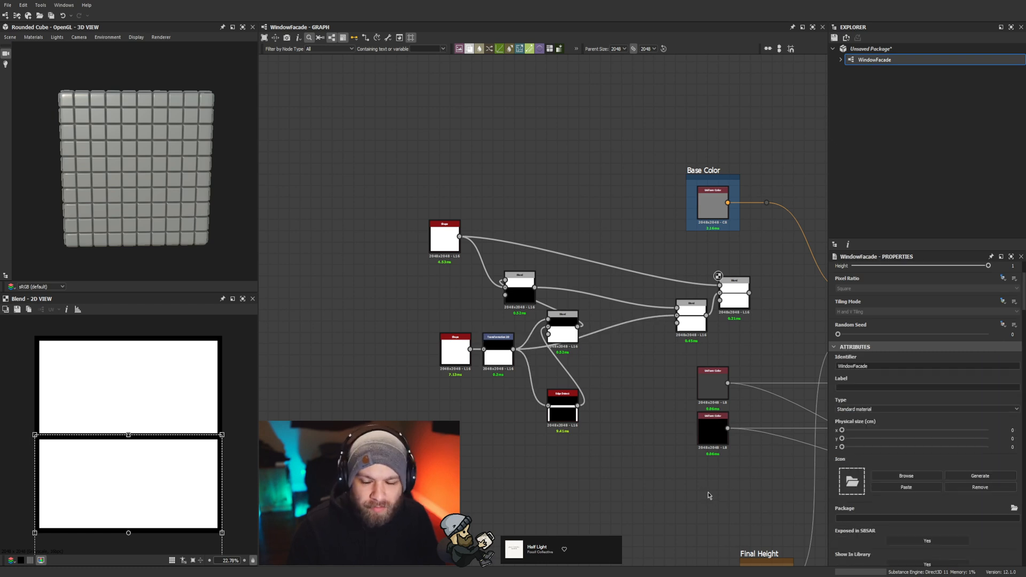
pyautogui.scroll(-5, 930, 450)
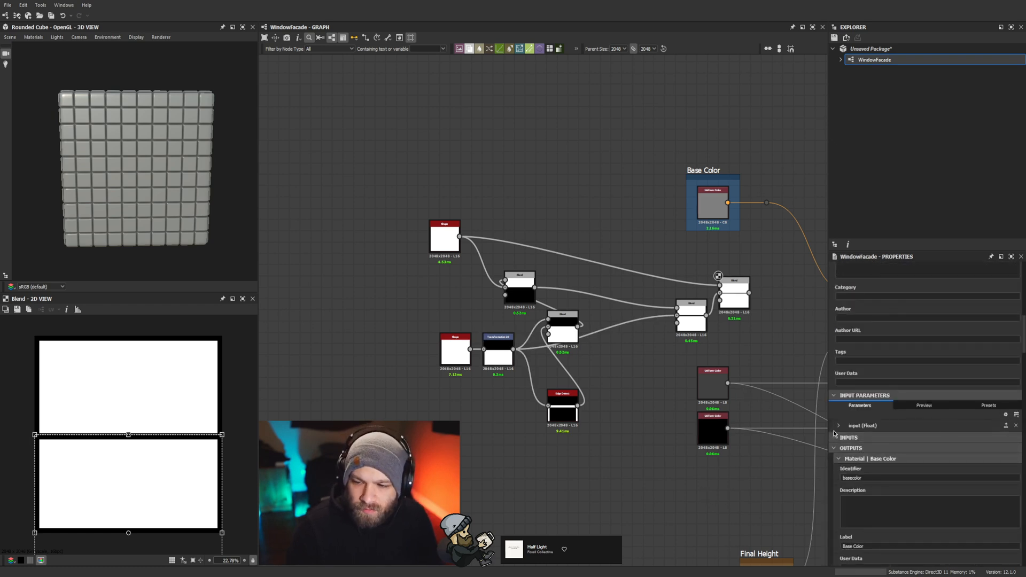
pyautogui.click(838, 427)
pyautogui.doubleClick(886, 435)
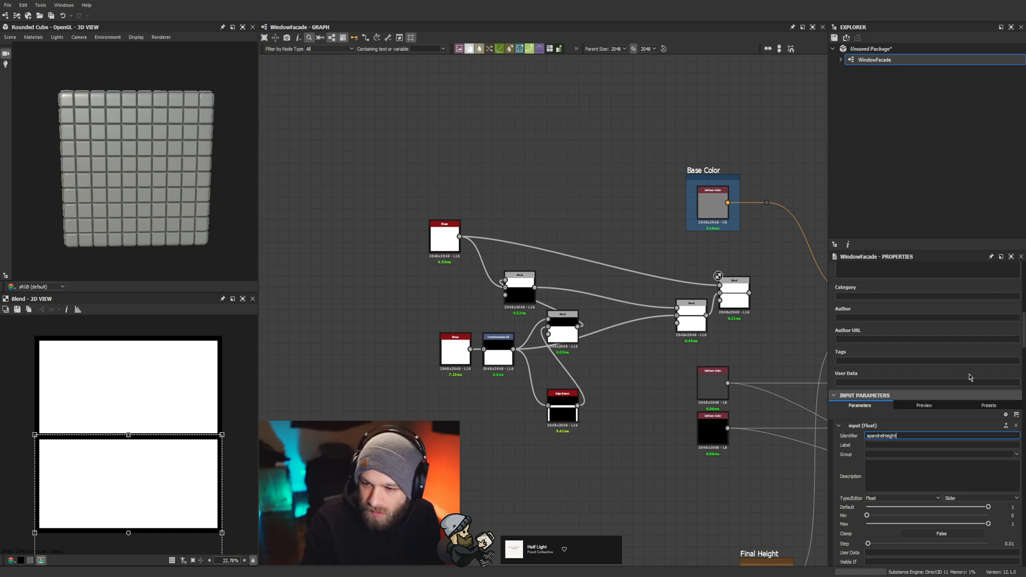
pyautogui.press('Tab')
pyautogui.write('S')
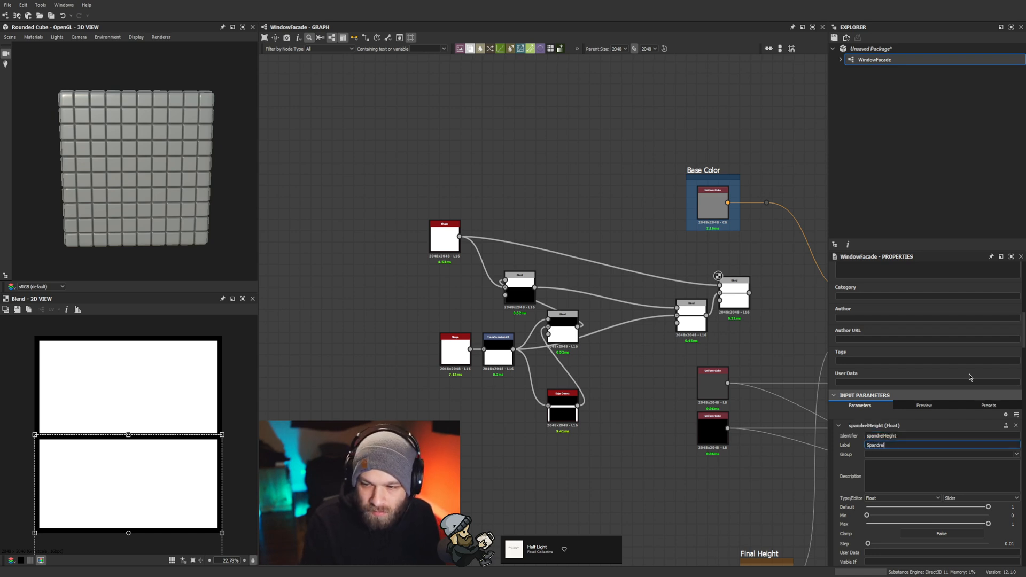
pyautogui.press('Return')
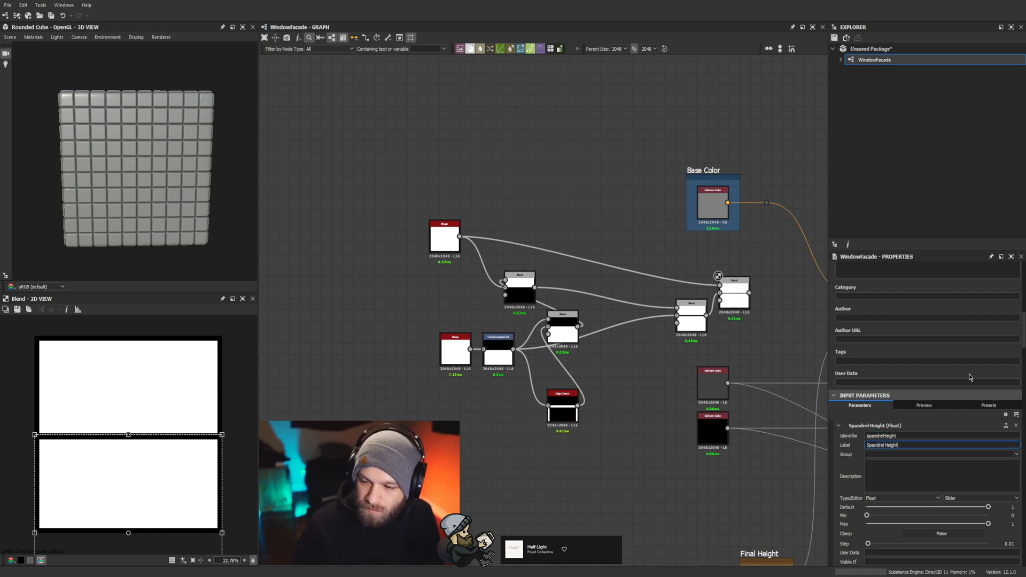
pyautogui.click(938, 534)
# Step: Create an empty function on the Transformation 2D's Offset and add a Get Float node reading spandrelHeight
pyautogui.moveTo(581, 413); pyautogui.dragTo(517, 418, button='middle')
pyautogui.moveTo(499, 342); pyautogui.dragTo(531, 353)
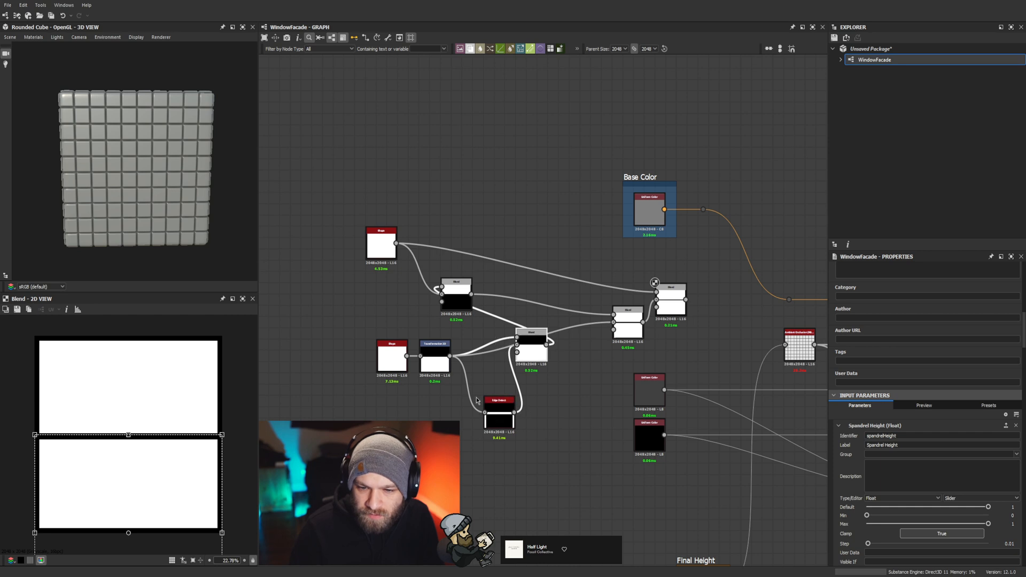
pyautogui.click(432, 357)
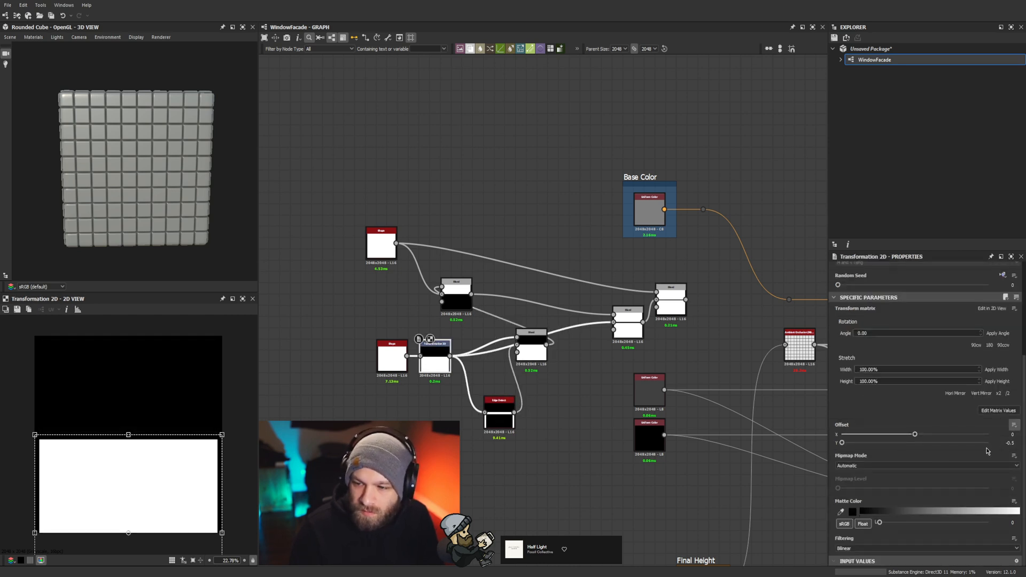
pyautogui.click(987, 448)
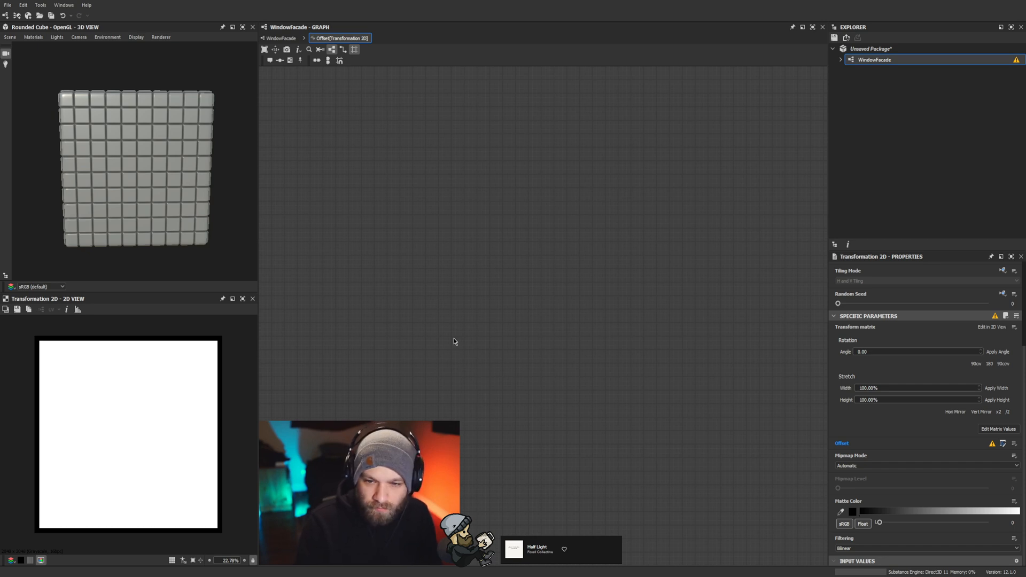
pyautogui.press('g')
pyautogui.click(997, 274)
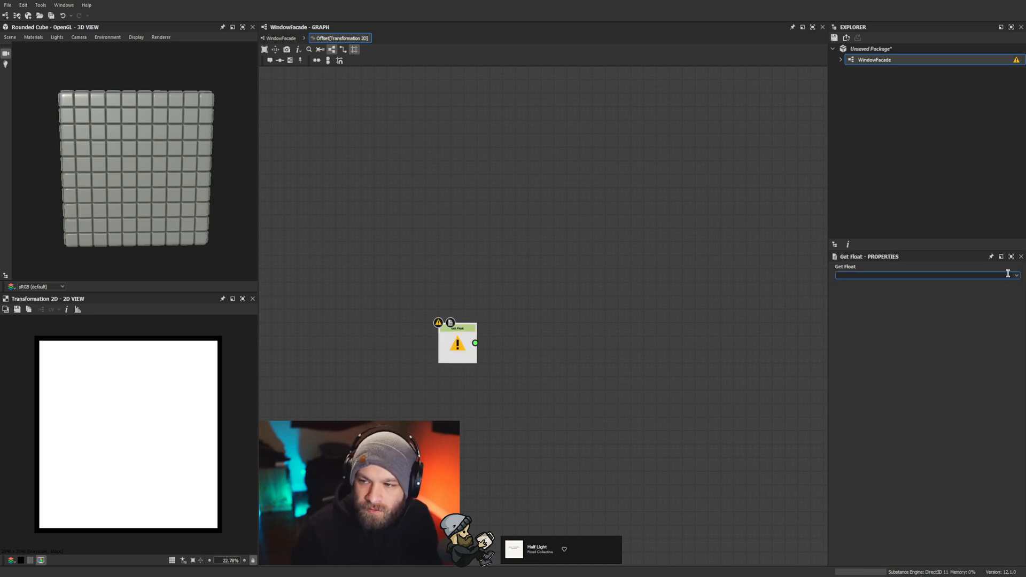
pyautogui.write('spandrelHeight')
# Step: Add a Float of 0 and combine it with the spandrelHeight Get Float as second component in a Vector Float2
pyautogui.click(522, 284)
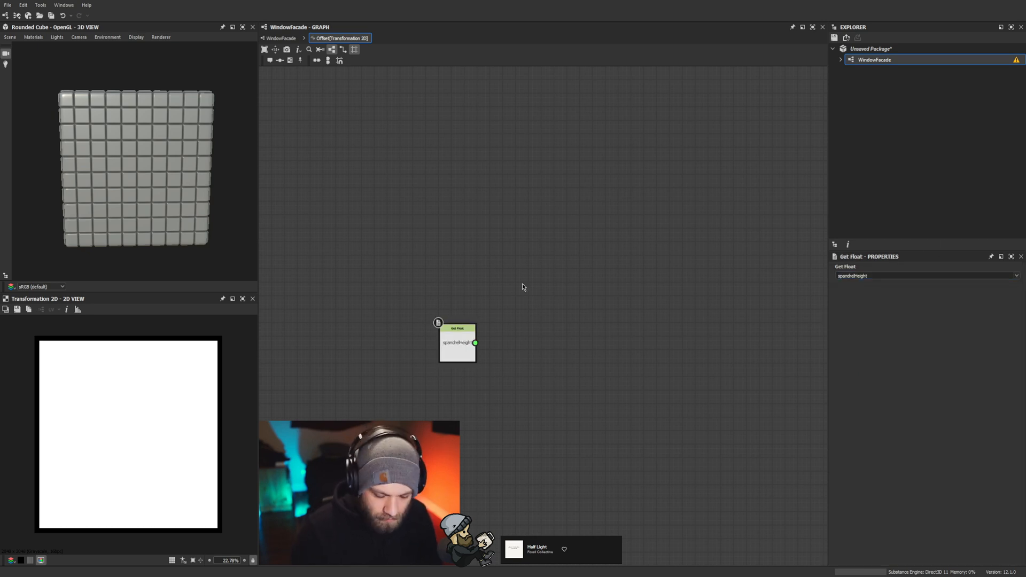
pyautogui.press('1')
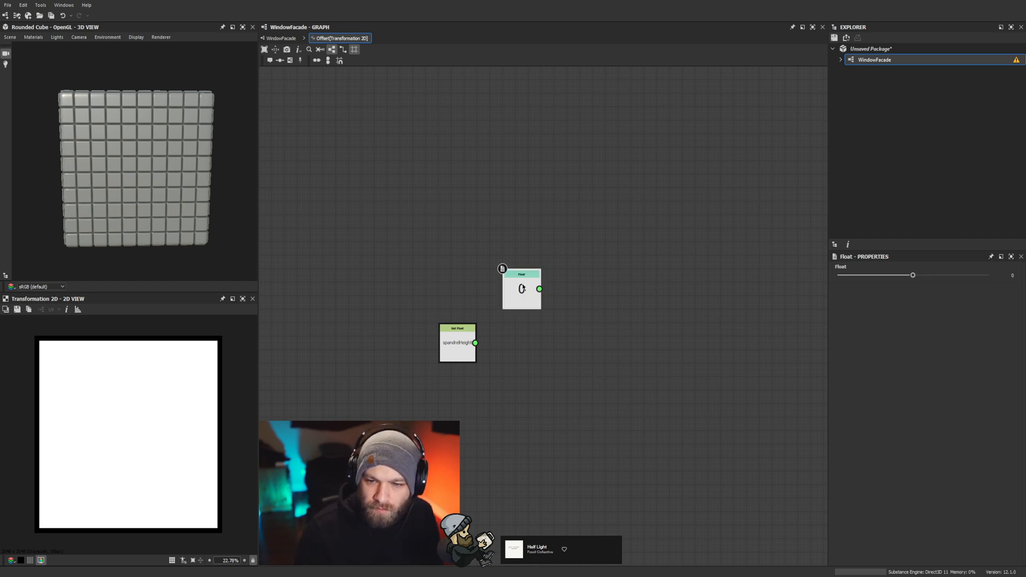
pyautogui.click(1011, 276)
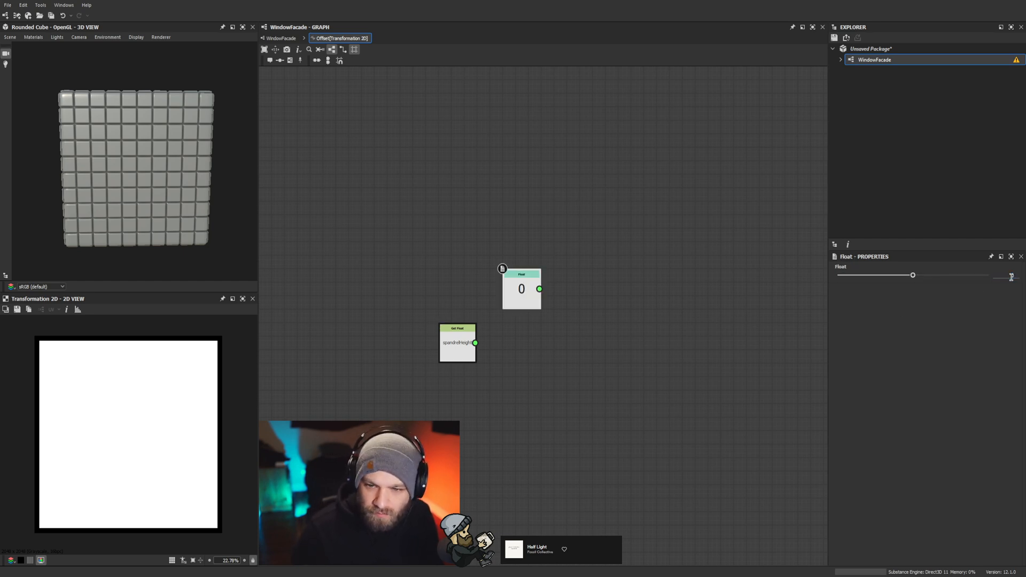
pyautogui.click(616, 270)
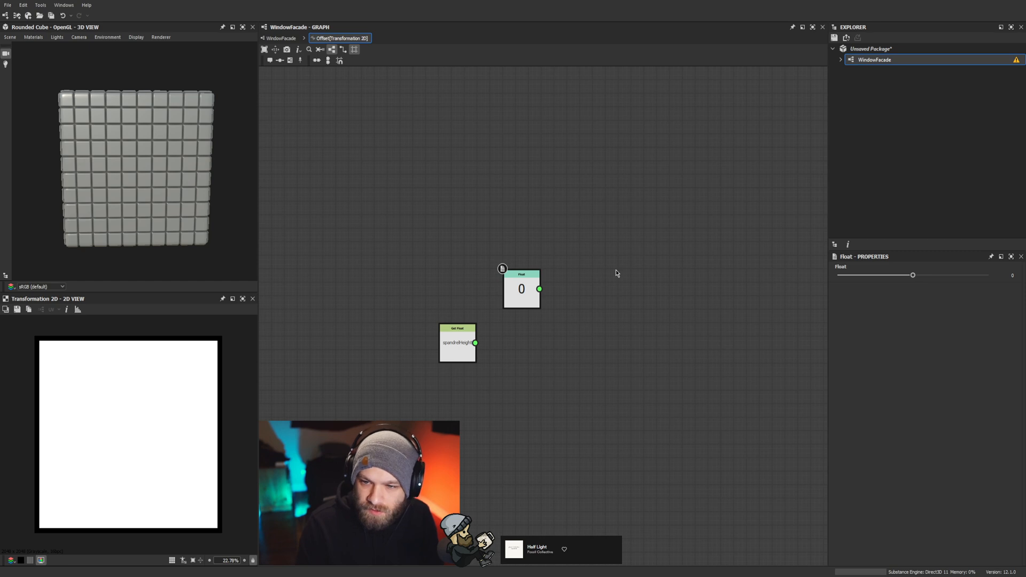
pyautogui.press('2')
pyautogui.moveTo(539, 298); pyautogui.dragTo(475, 343)
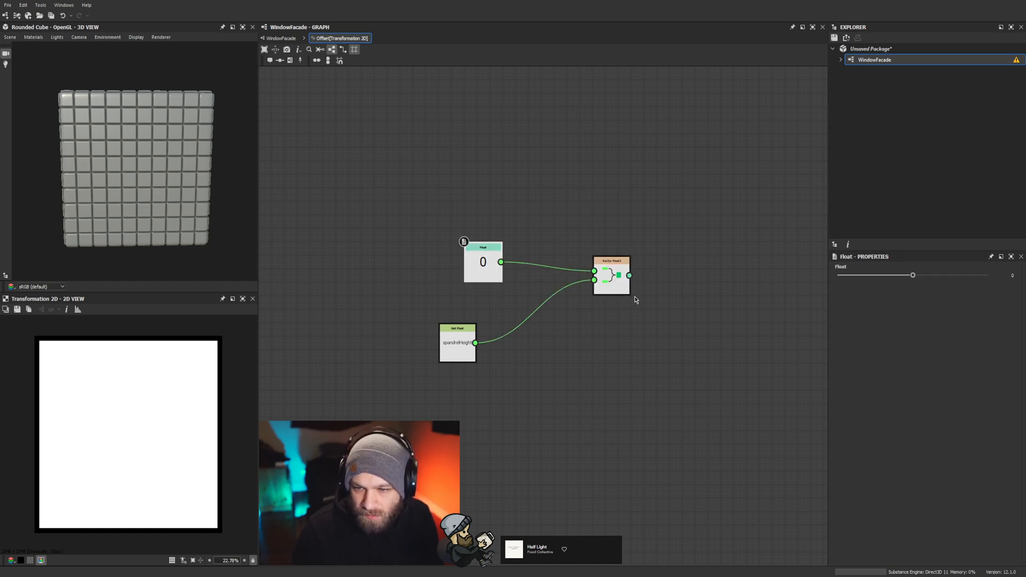
# Step: Set the Vector Float2 as the offset function's output, move the three nodes closer together and return to the WindowFacade graph
pyautogui.moveTo(481, 265); pyautogui.dragTo(456, 266)
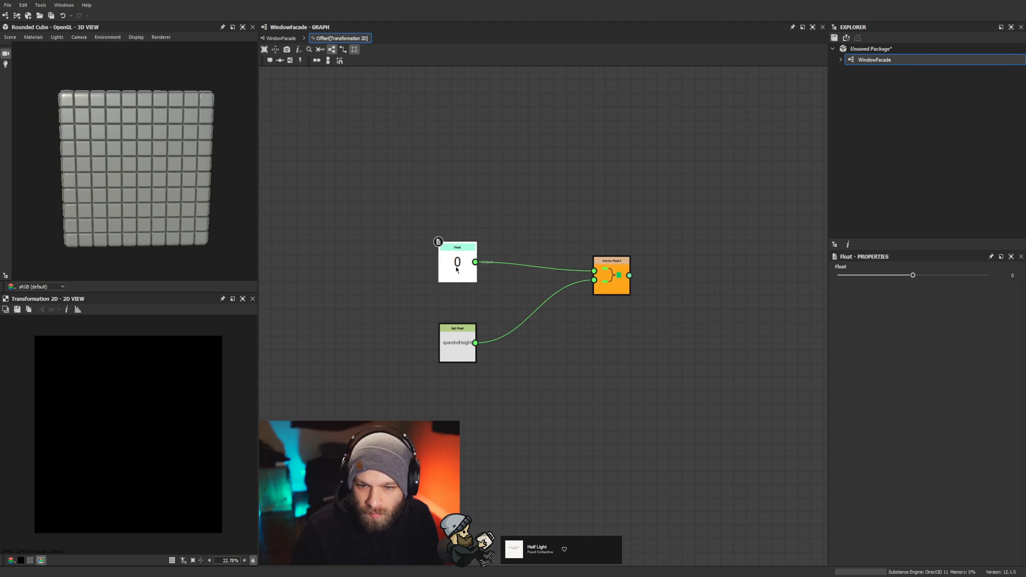
pyautogui.moveTo(607, 275); pyautogui.dragTo(550, 294)
pyautogui.moveTo(458, 347); pyautogui.dragTo(458, 321)
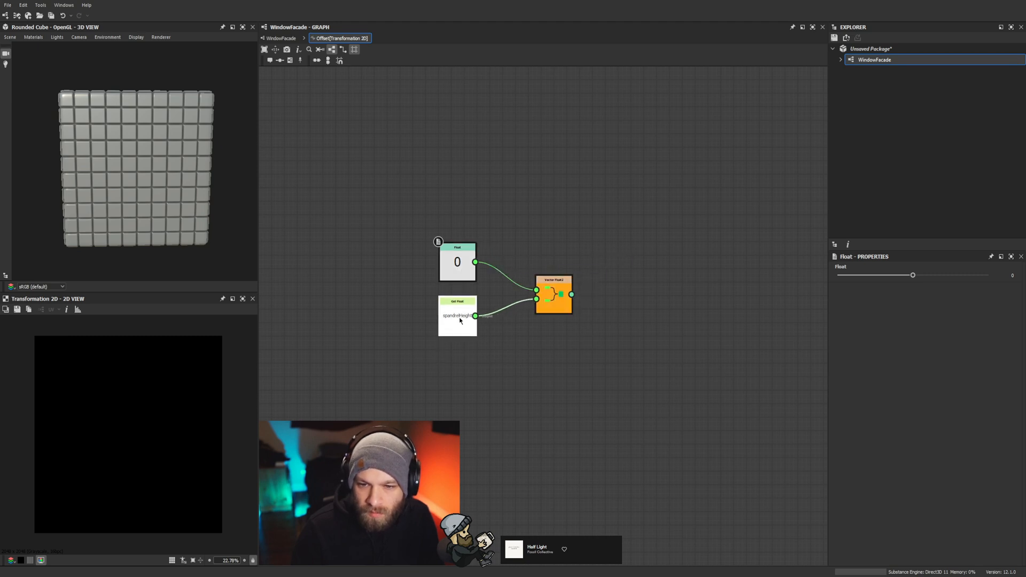
pyautogui.click(282, 39)
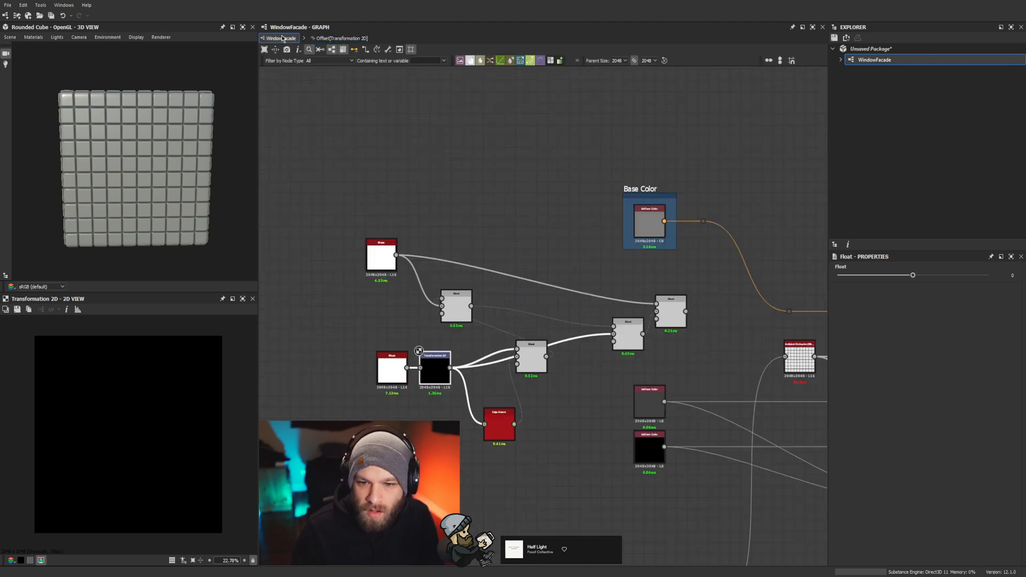
pyautogui.click(508, 206)
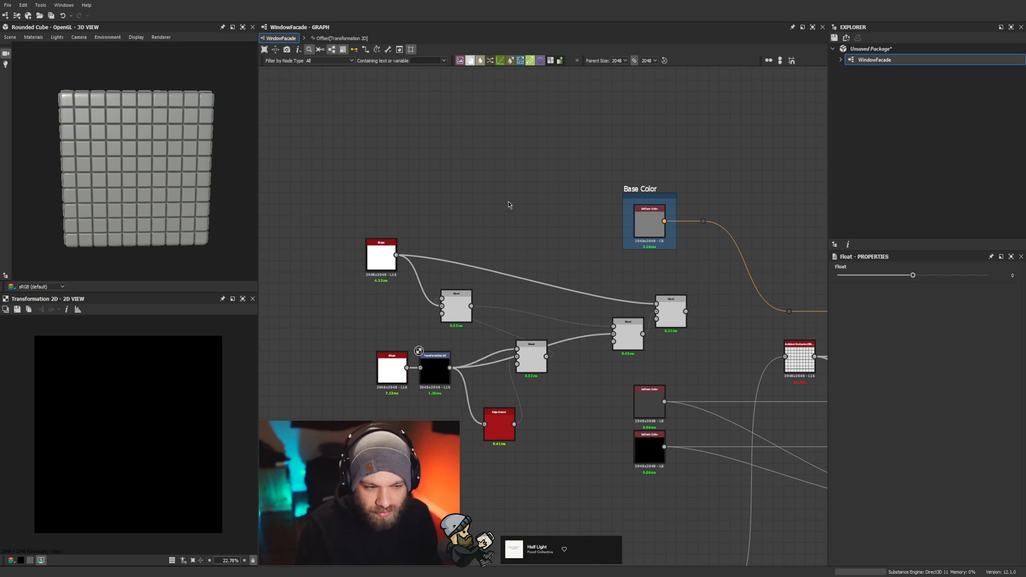
pyautogui.hotkey('ctrl', 'v')
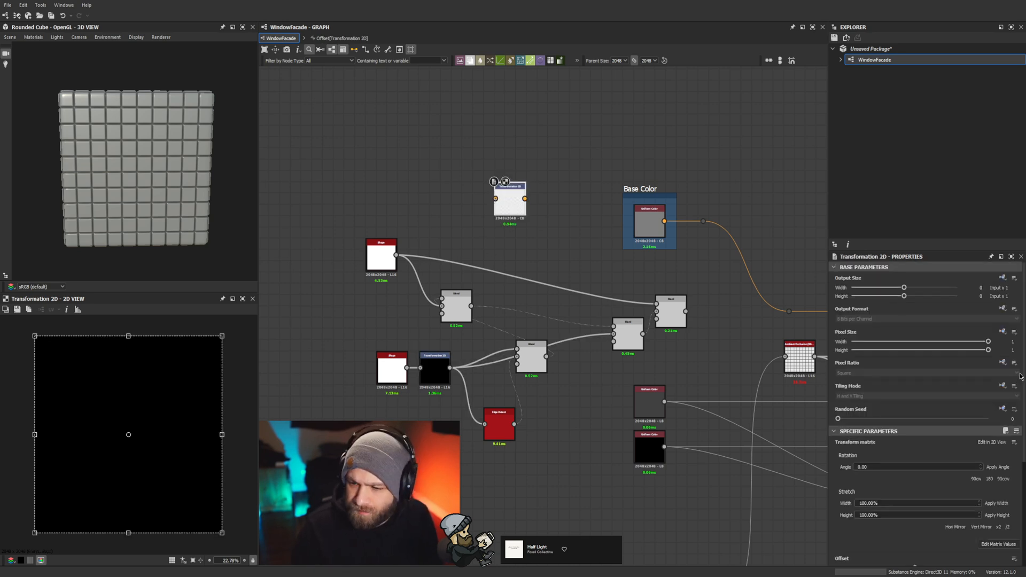
pyautogui.scroll(-5, 891, 426)
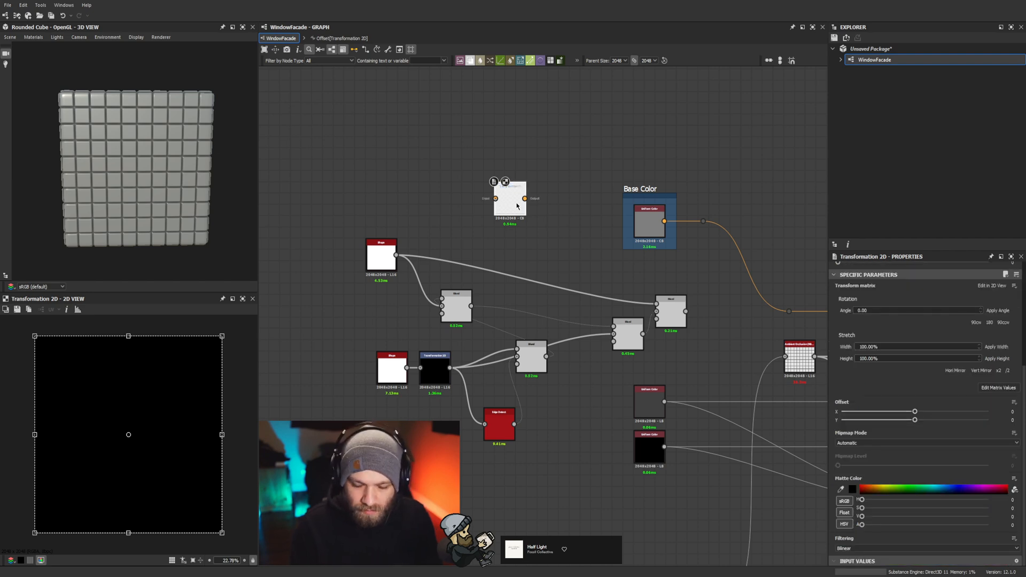
pyautogui.press('Delete')
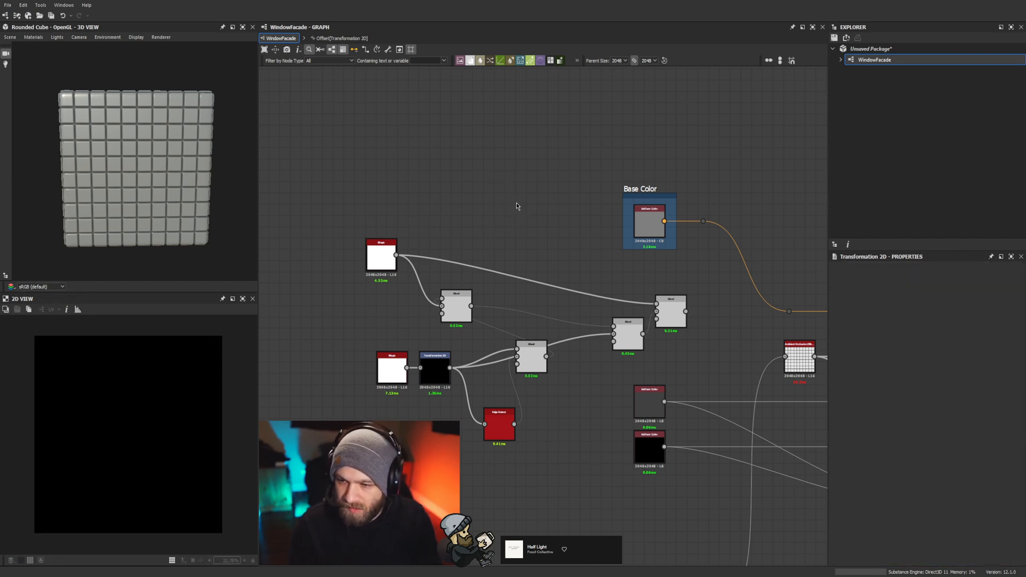
# Step: Set the default value of the Spandrel Height graph input to 0.5
pyautogui.click(540, 165)
pyautogui.scroll(-3, 909, 428)
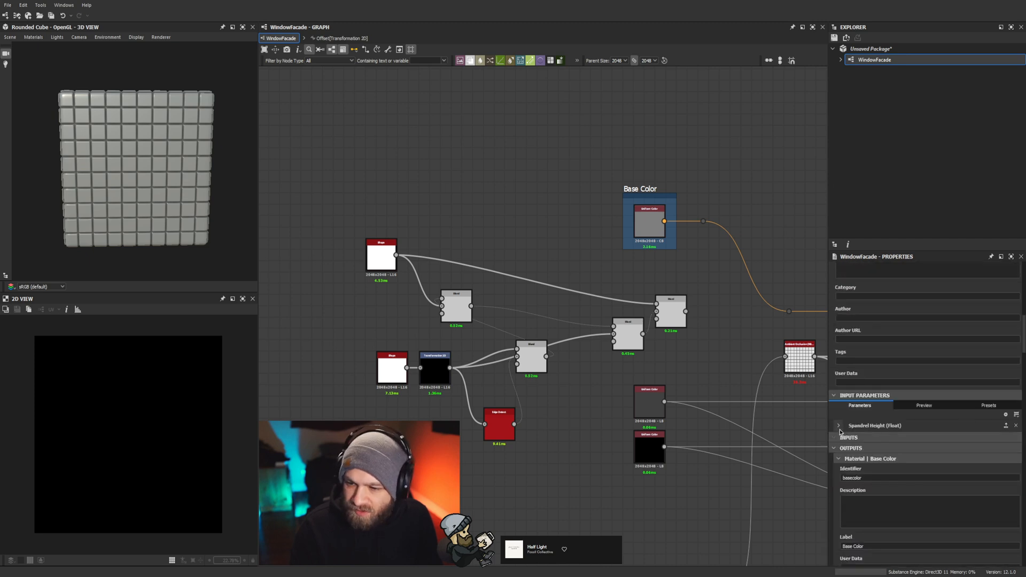
pyautogui.click(839, 426)
pyautogui.scroll(-2, 956, 457)
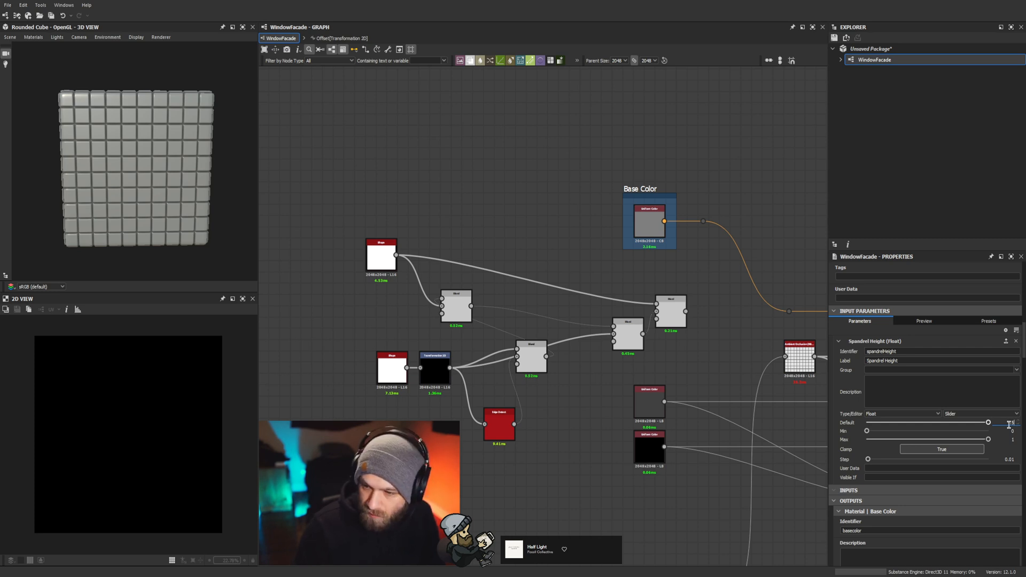
pyautogui.write('0.5')
pyautogui.press('Return')
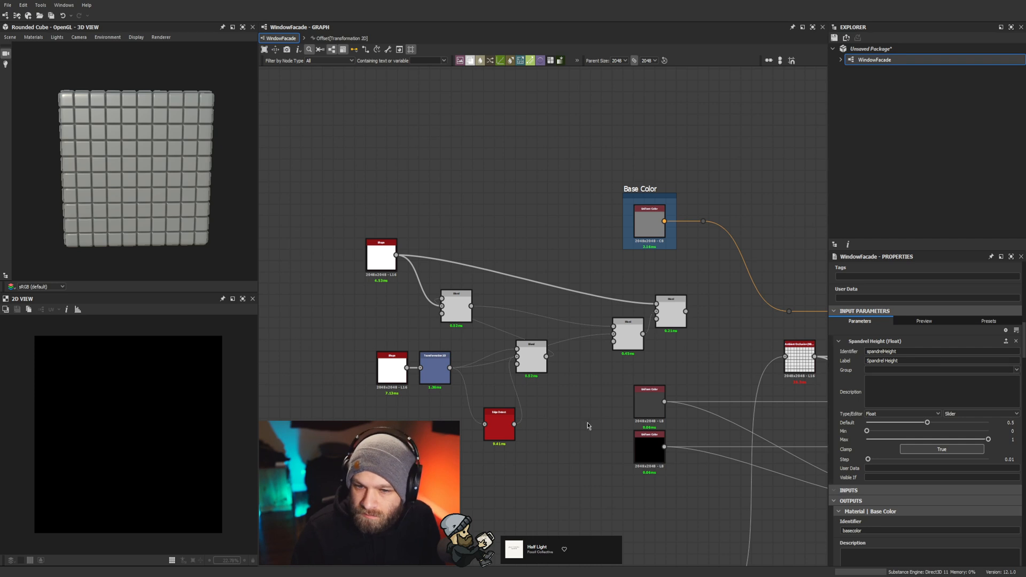
# Step: Reroute the Final Height node's outgoing links to the final Multiply Blend so it feeds the ambient occlusion, normal and height outputs
pyautogui.doubleClick(425, 358)
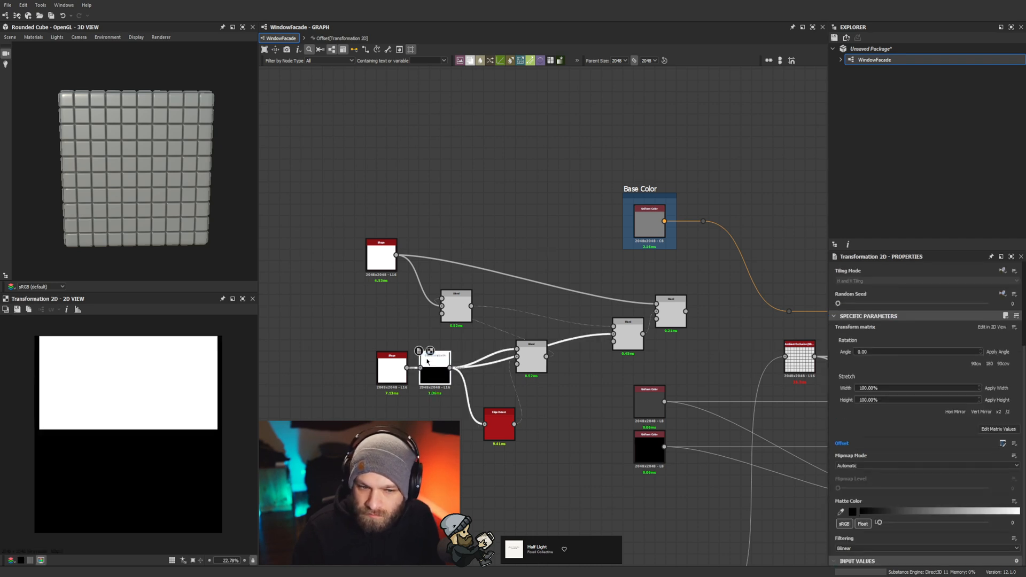
pyautogui.doubleClick(671, 310)
pyautogui.moveTo(670, 310); pyautogui.dragTo(436, 303, button='middle')
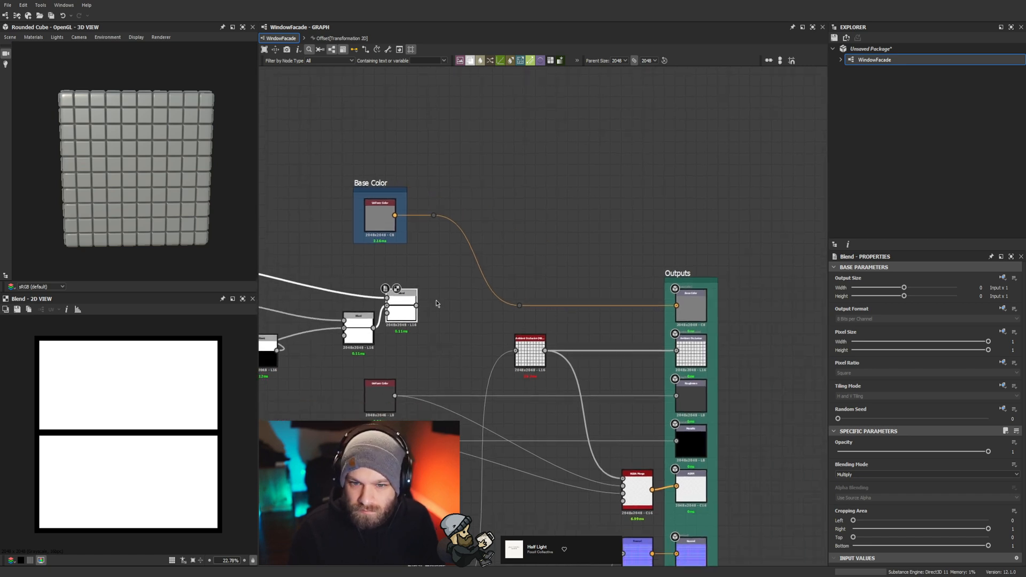
pyautogui.moveTo(439, 467); pyautogui.dragTo(475, 358, button='middle')
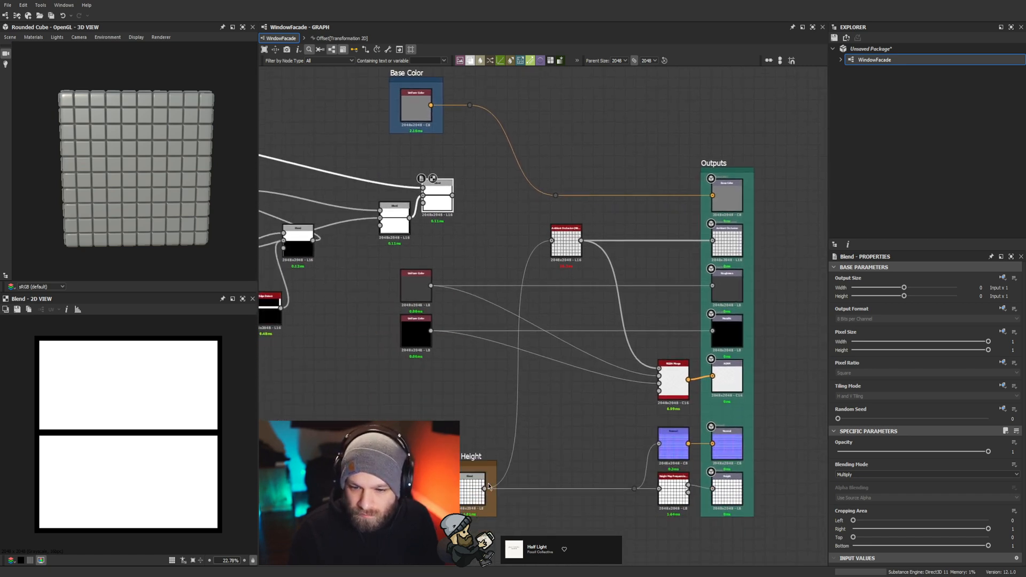
pyautogui.keyDown('shift'); pyautogui.moveTo(486, 488); pyautogui.dragTo(452, 196); pyautogui.keyUp('shift')
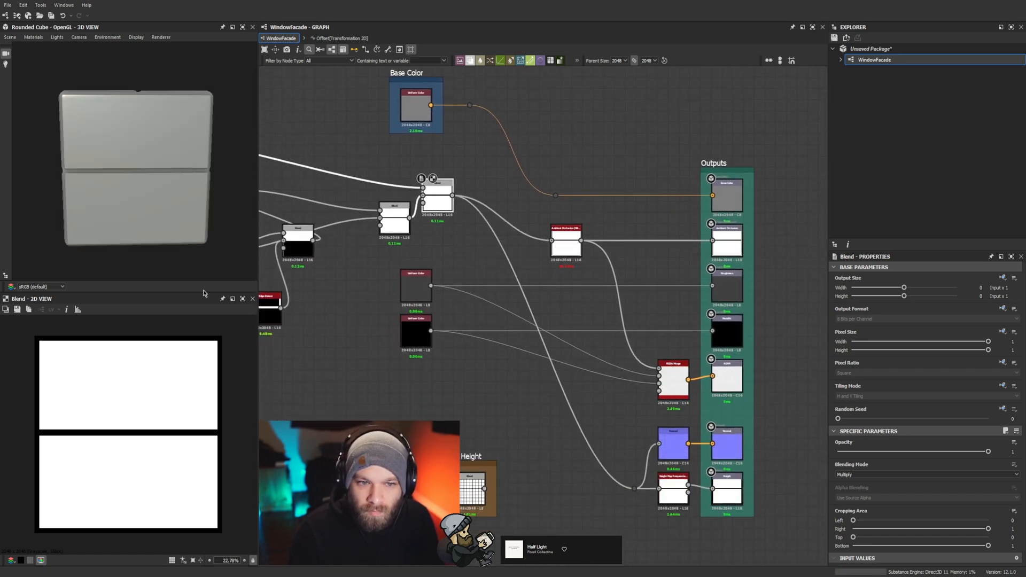
pyautogui.moveTo(144, 211); pyautogui.dragTo(184, 209)
# Step: Preview the facade with Spandrel Height at 0, 0.5 and 0.79, ending at 0.6
pyautogui.click(371, 326)
pyautogui.scroll(-3, 898, 506)
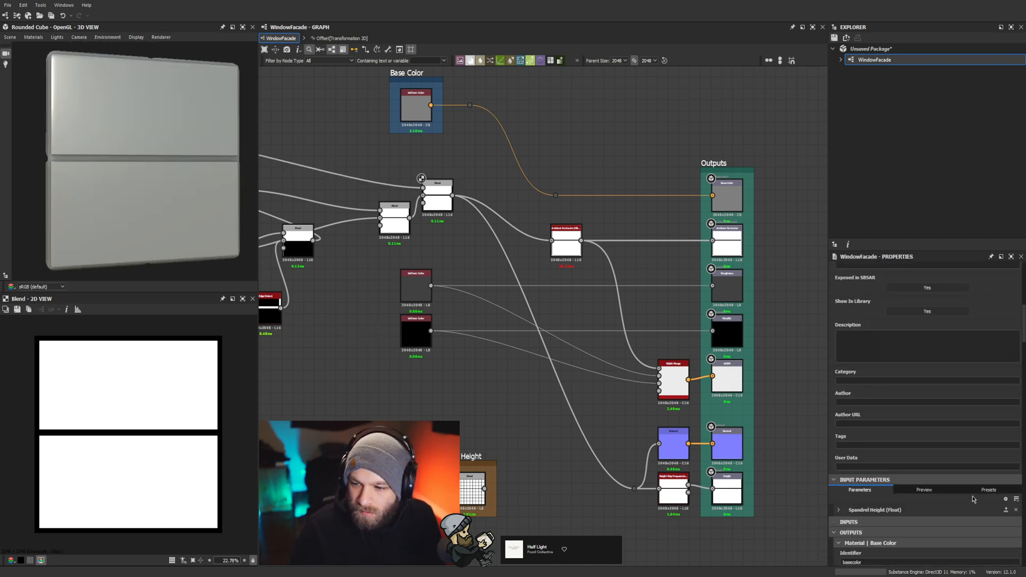
pyautogui.click(838, 510)
pyautogui.scroll(-3, 838, 510)
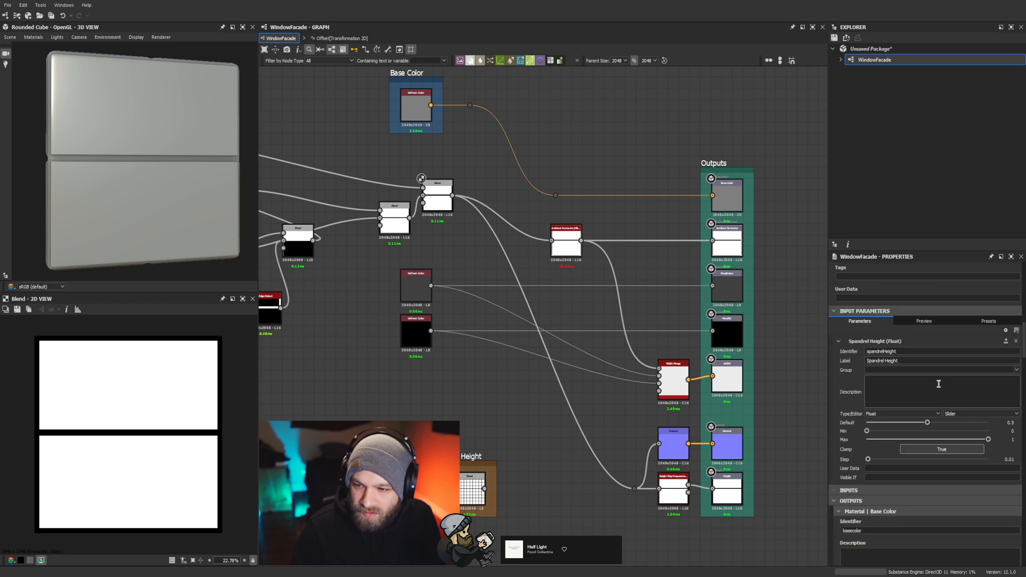
pyautogui.click(934, 324)
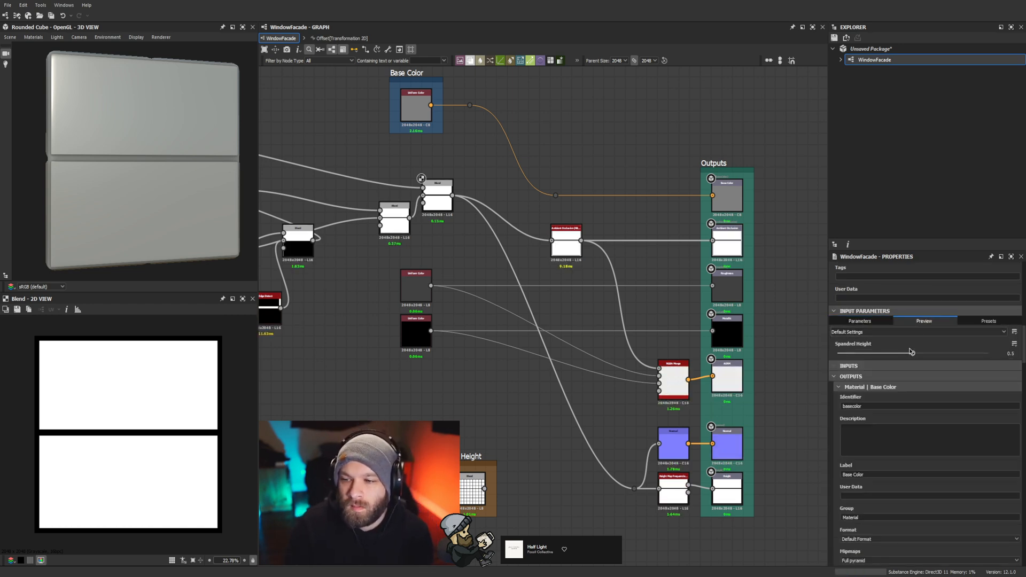
pyautogui.moveTo(913, 354); pyautogui.dragTo(831, 364)
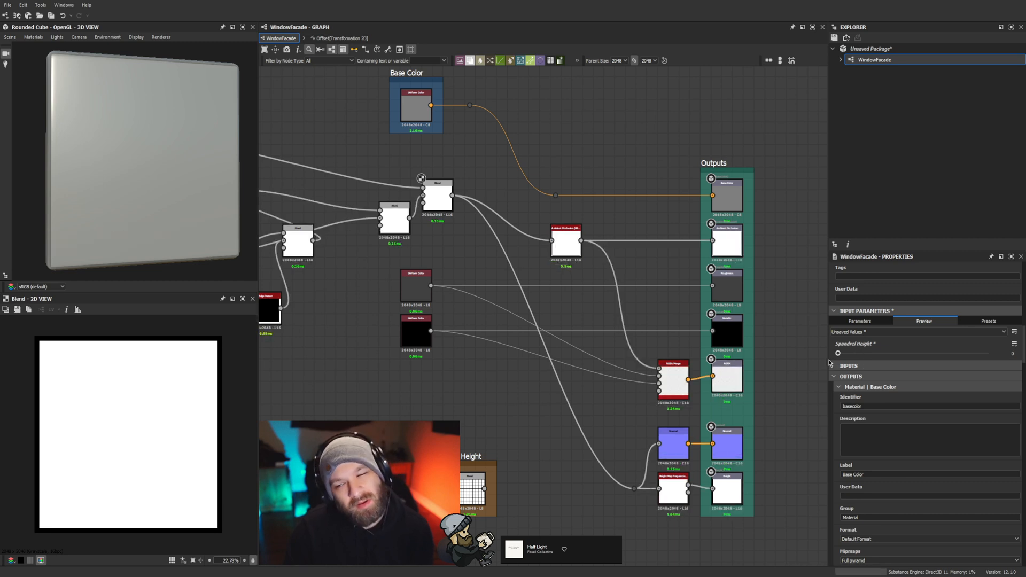
pyautogui.moveTo(837, 362); pyautogui.dragTo(806, 362)
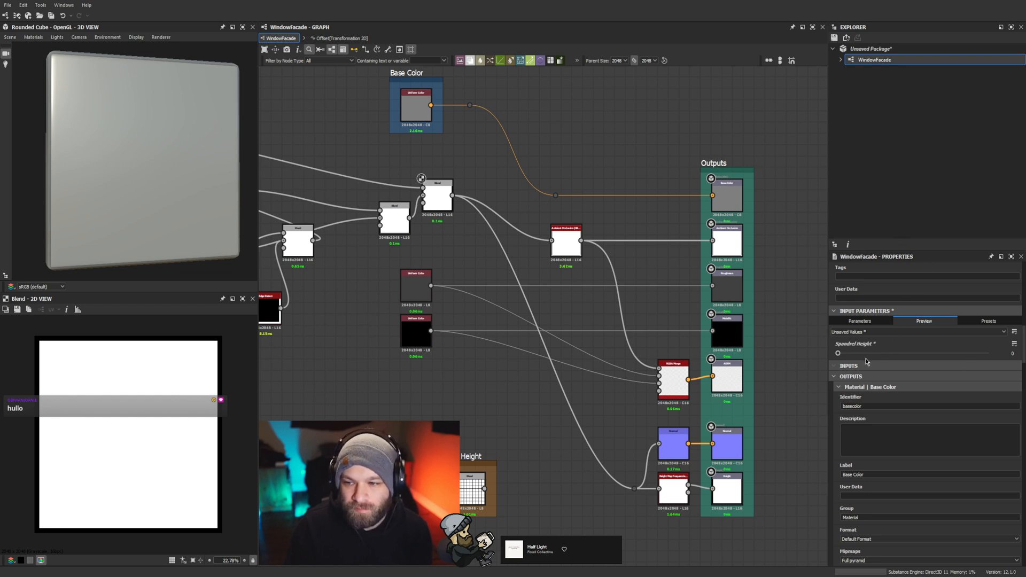
pyautogui.moveTo(866, 357); pyautogui.dragTo(914, 358)
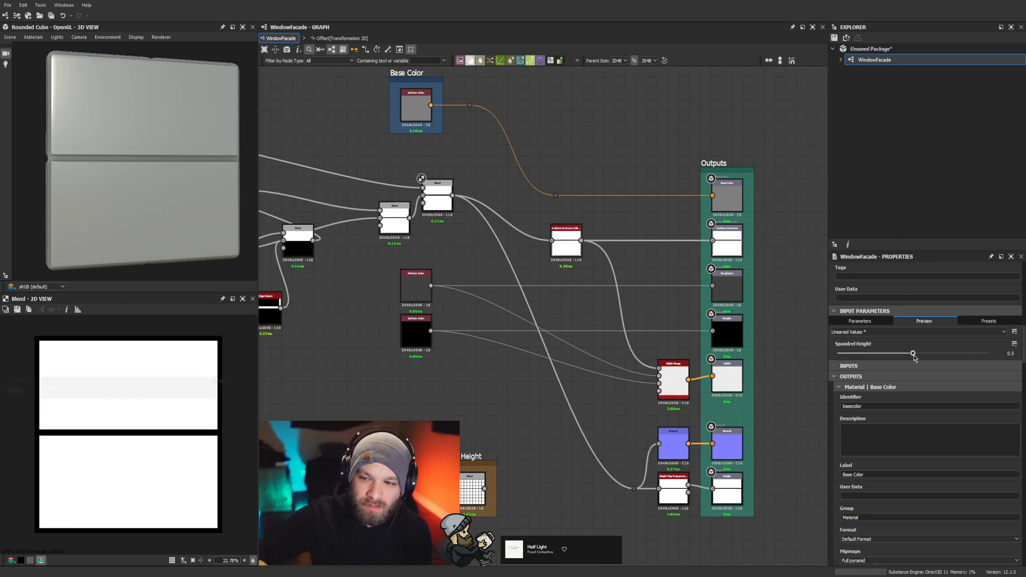
pyautogui.moveTo(914, 356)
pyautogui.mouseDown()
pyautogui.moveTo(943, 357)
pyautogui.moveTo(929, 357)
pyautogui.mouseUp()
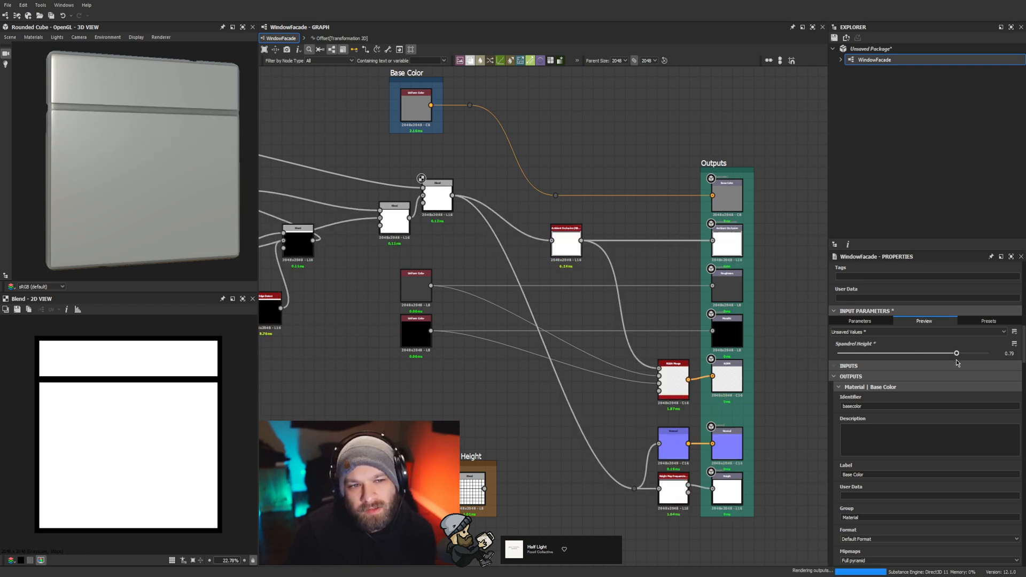
# Step: Add a Linear Interpolation node to the Transformation 2D's Offset function and feed the spandrelHeight Get Float into its third input
pyautogui.scroll(-4, 521, 367)
pyautogui.moveTo(497, 368); pyautogui.dragTo(599, 414, button='middle')
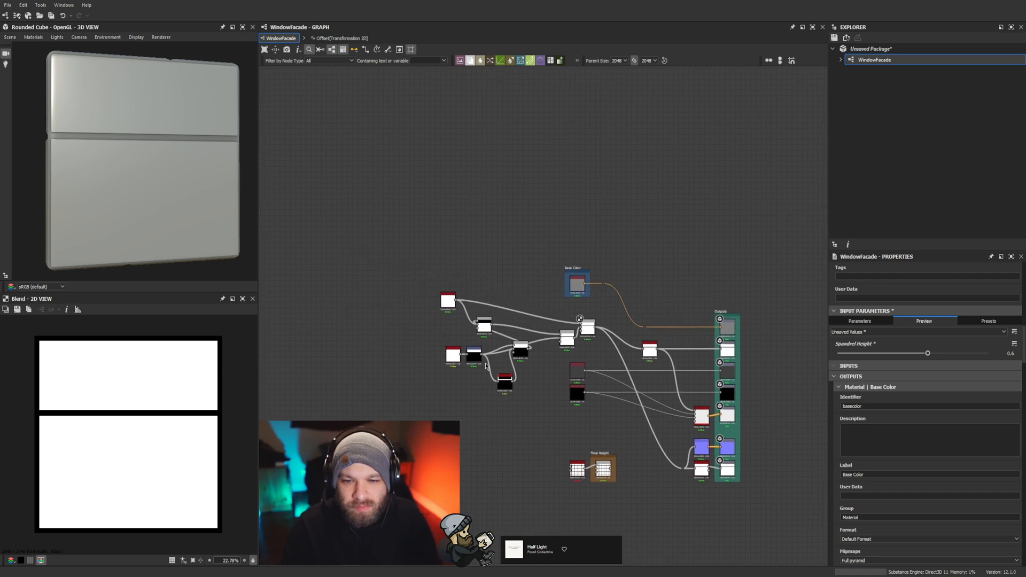
pyautogui.scroll(4, 487, 359)
pyautogui.doubleClick(460, 354)
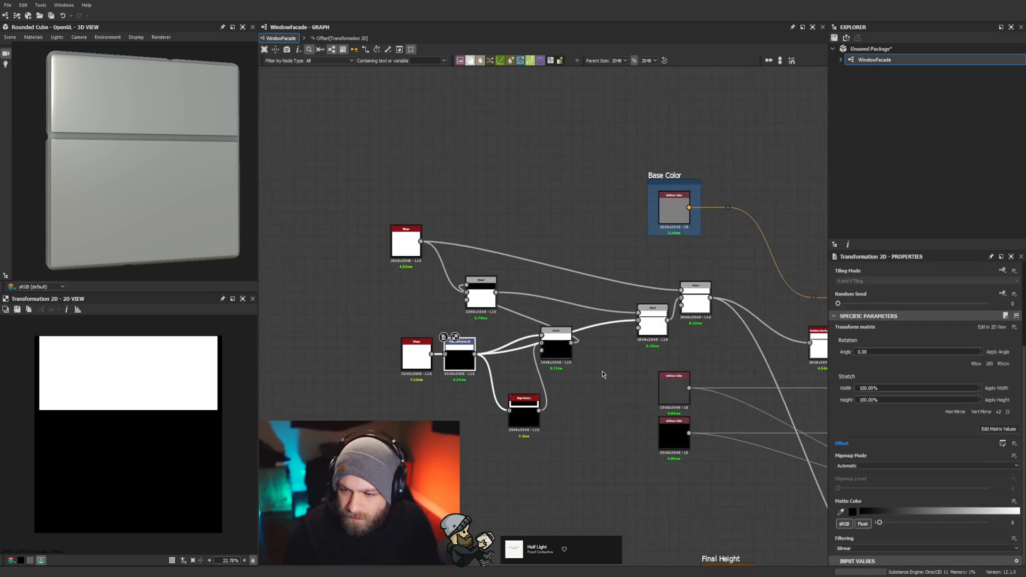
pyautogui.click(1003, 443)
pyautogui.click(514, 357)
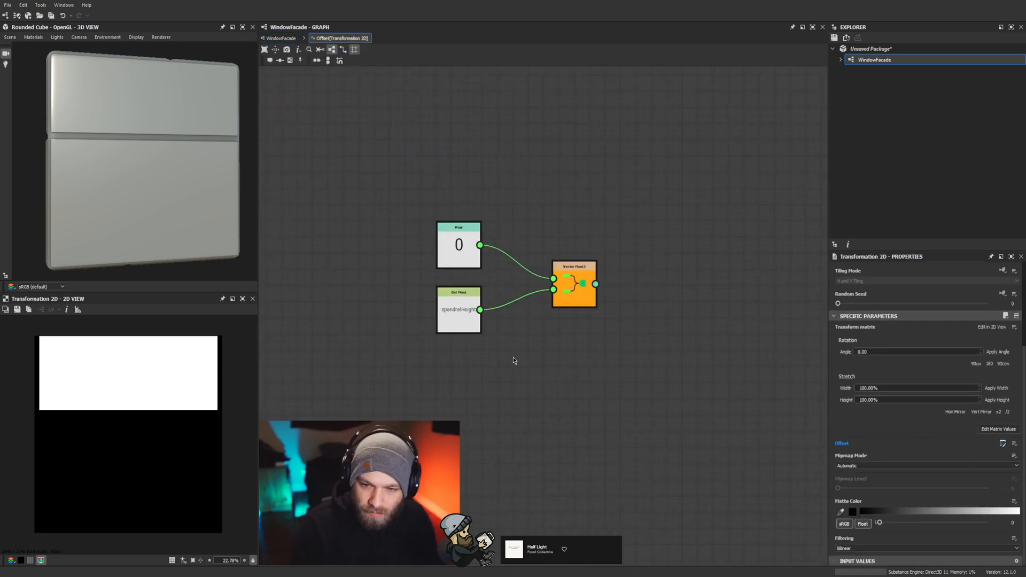
pyautogui.press('l')
pyautogui.scroll(1, 513, 357)
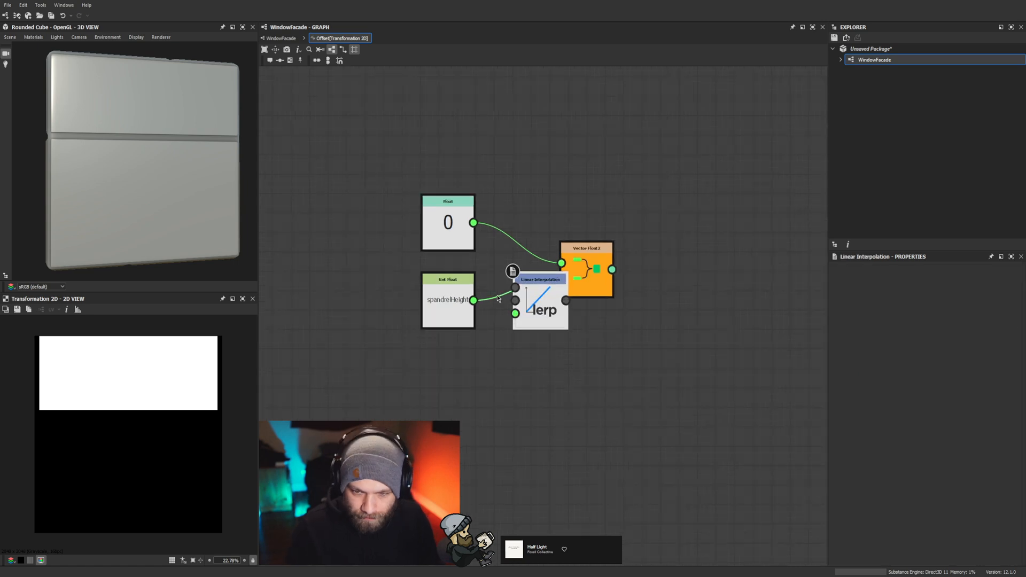
pyautogui.moveTo(440, 301); pyautogui.dragTo(511, 433)
# Step: Add two Float nodes and connect them to the Linear Interpolation's first and second inputs
pyautogui.click(513, 364)
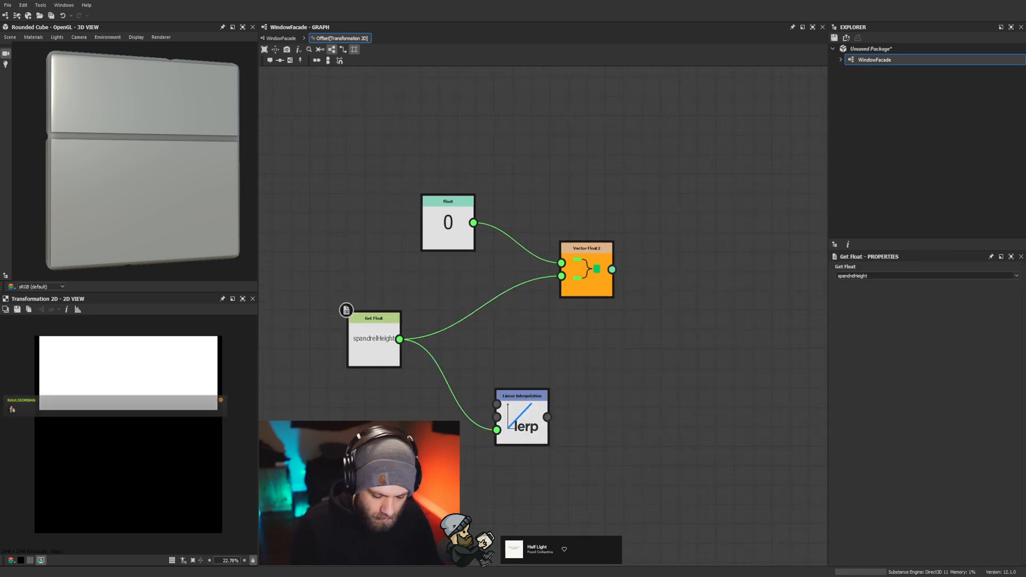
pyautogui.press('f')
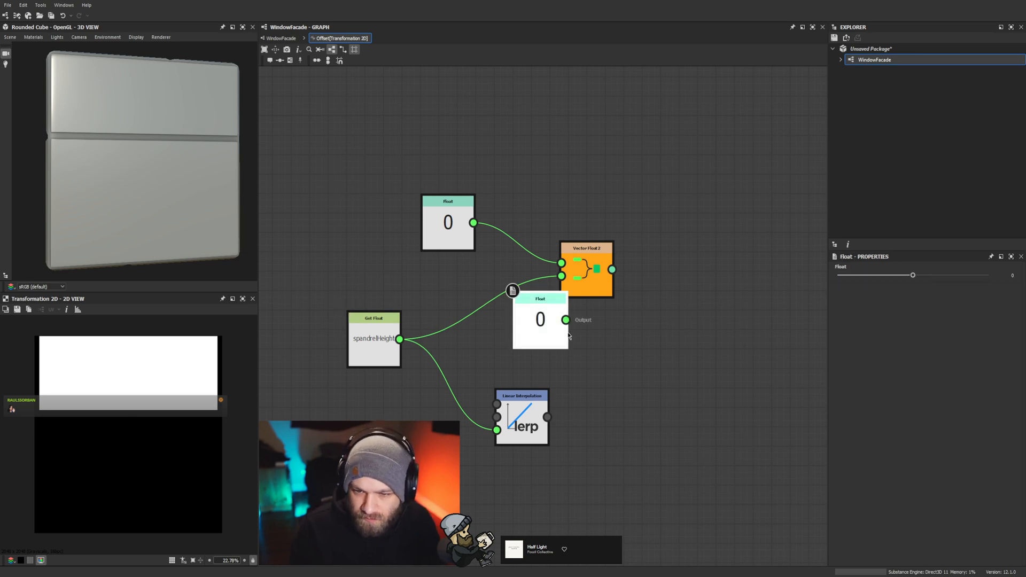
pyautogui.press('f')
pyautogui.moveTo(538, 309); pyautogui.dragTo(537, 327)
pyautogui.press('Delete')
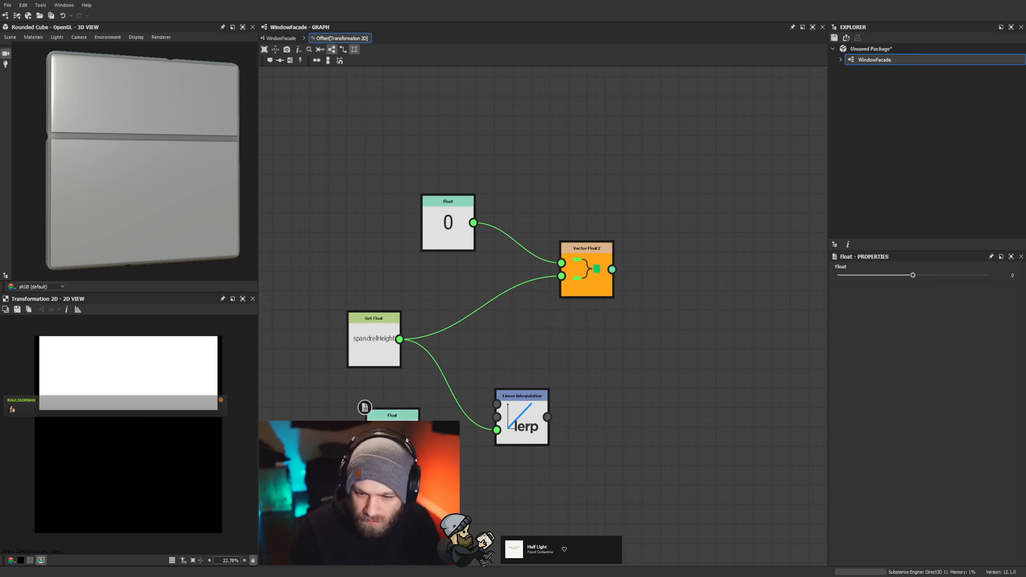
pyautogui.moveTo(418, 437); pyautogui.dragTo(497, 404)
pyautogui.moveTo(417, 495); pyautogui.dragTo(497, 418)
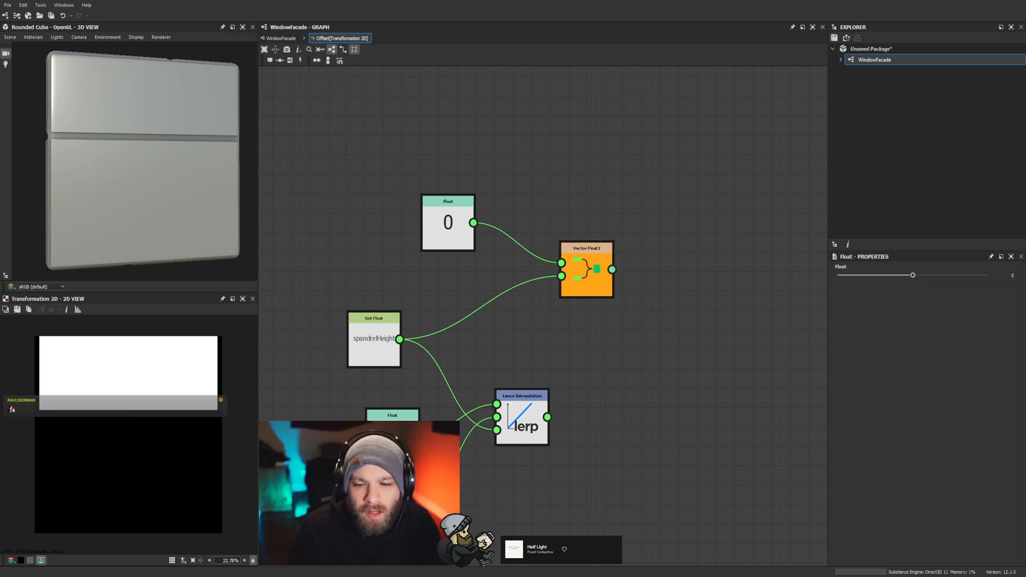
# Step: Set the Float on the interpolation's second input to 0.5 and connect the interpolation to the Vector Float2's second component
pyautogui.click(392, 434)
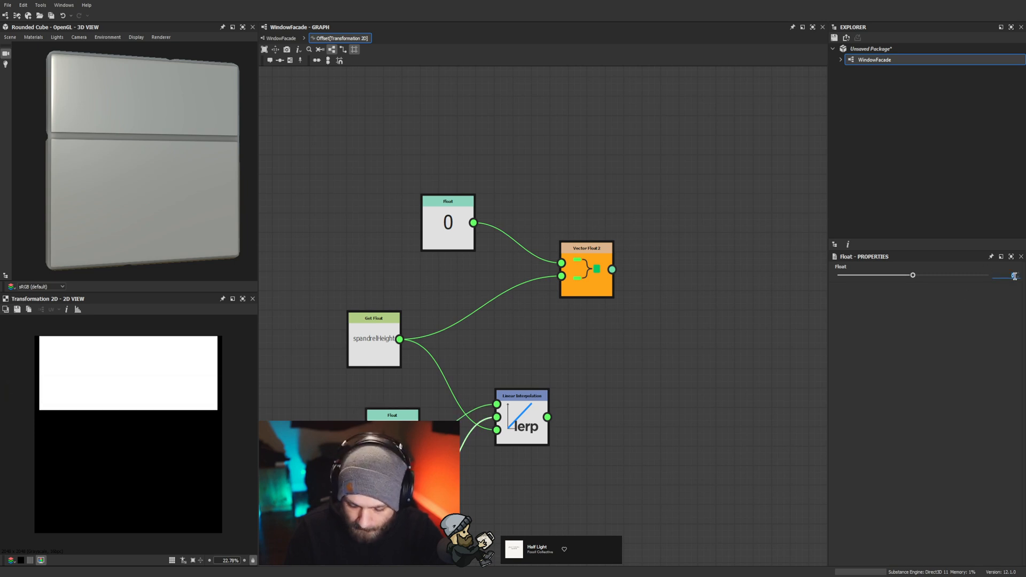
pyautogui.press('Return')
pyautogui.moveTo(547, 416); pyautogui.dragTo(561, 276)
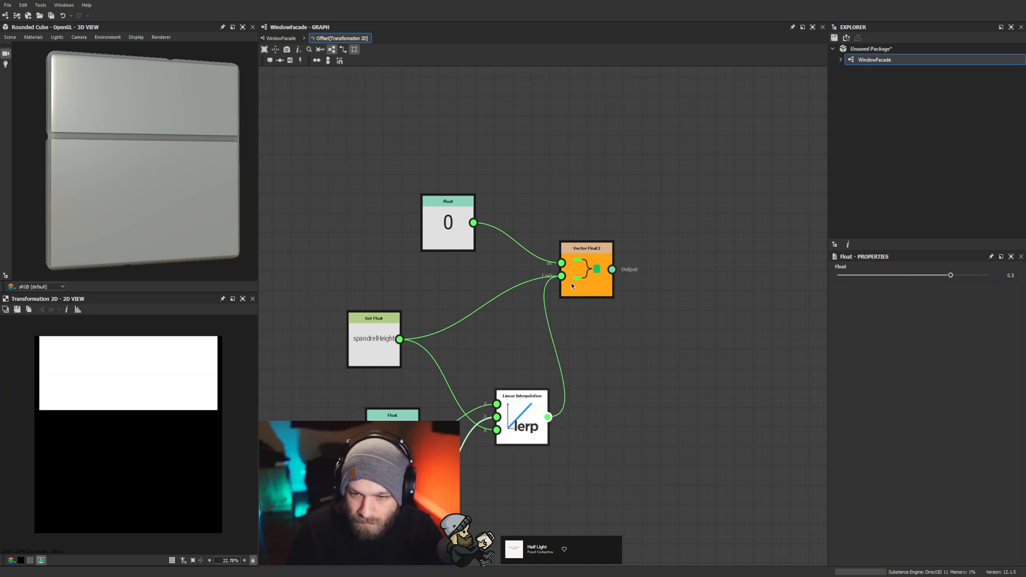
pyautogui.click(280, 38)
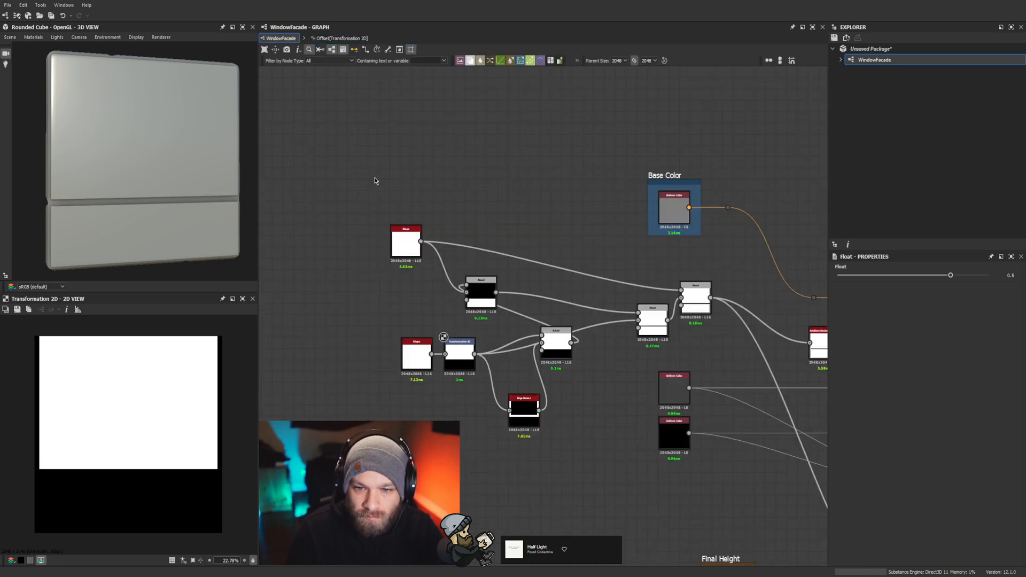
# Step: Preview the facade with Spandrel Height at its maximum of 1
pyautogui.doubleClick(454, 208)
pyautogui.scroll(-8, 996, 389)
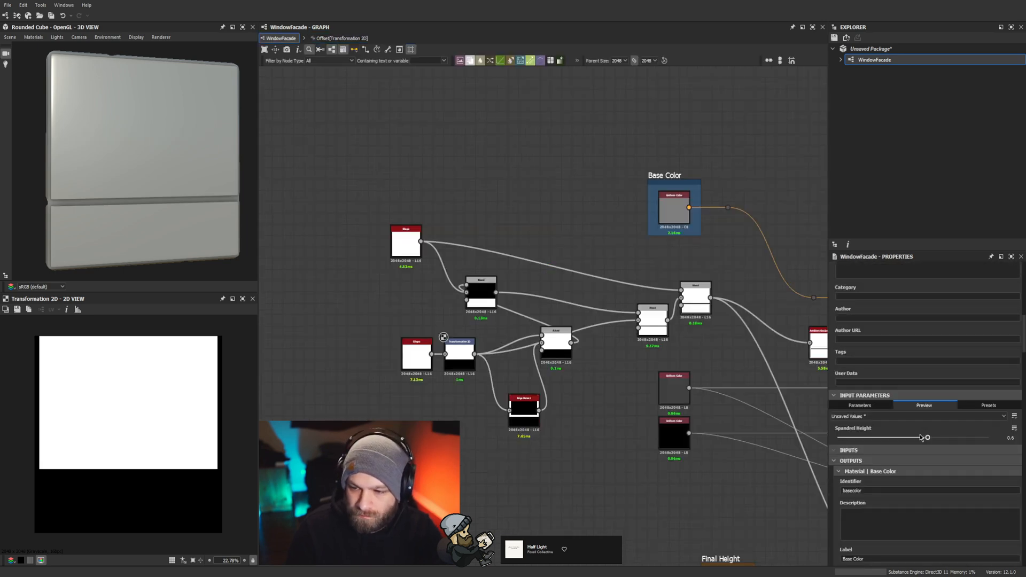
pyautogui.moveTo(922, 438); pyautogui.dragTo(999, 437)
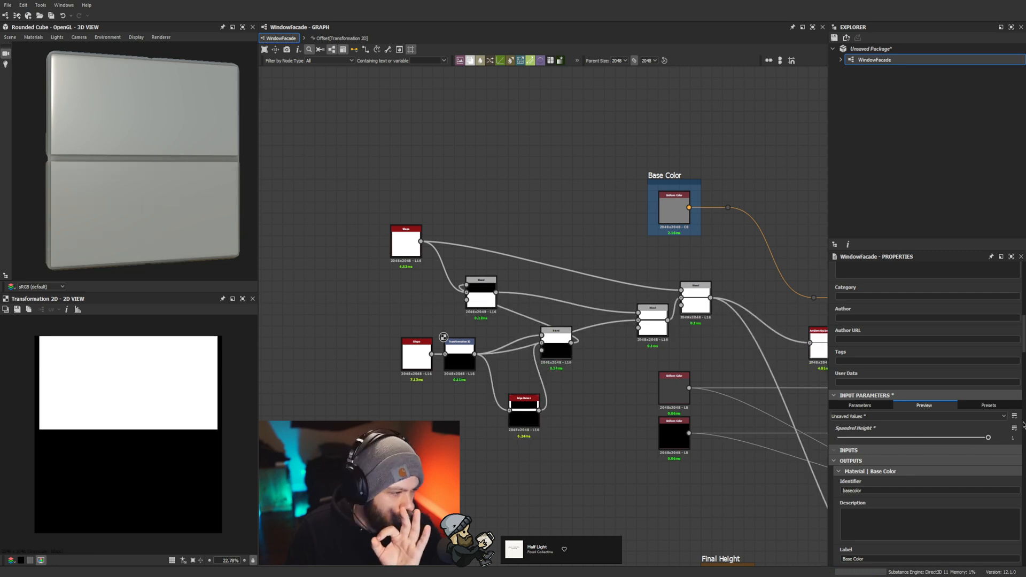
pyautogui.scroll(-3, 216, 221)
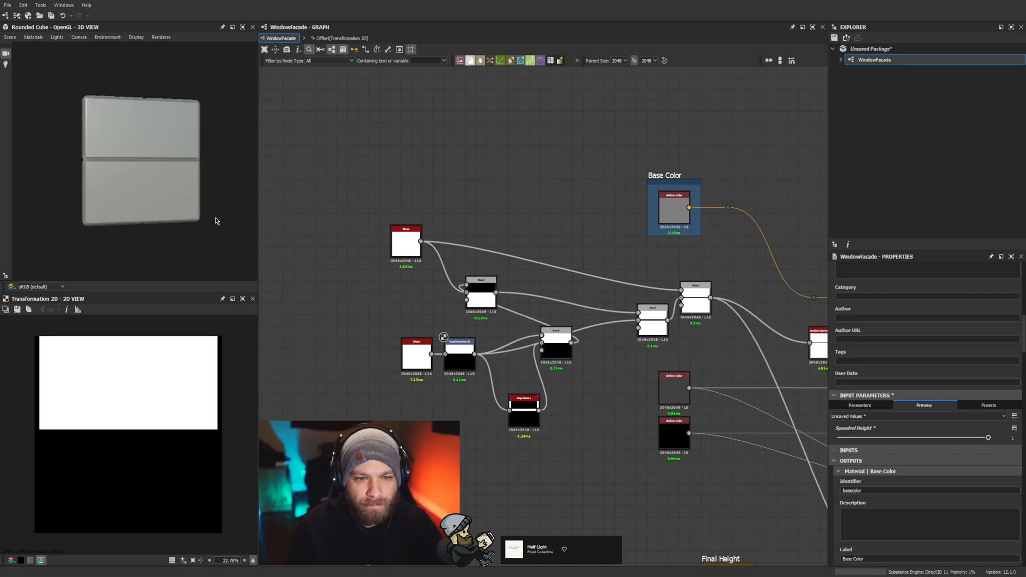
# Step: Examine the two-panel facade on the rounded cube from several angles and distances
pyautogui.moveTo(217, 221); pyautogui.dragTo(94, 225)
pyautogui.scroll(5, 178, 176)
pyautogui.scroll(3, 131, 179)
pyautogui.scroll(-8, 131, 178)
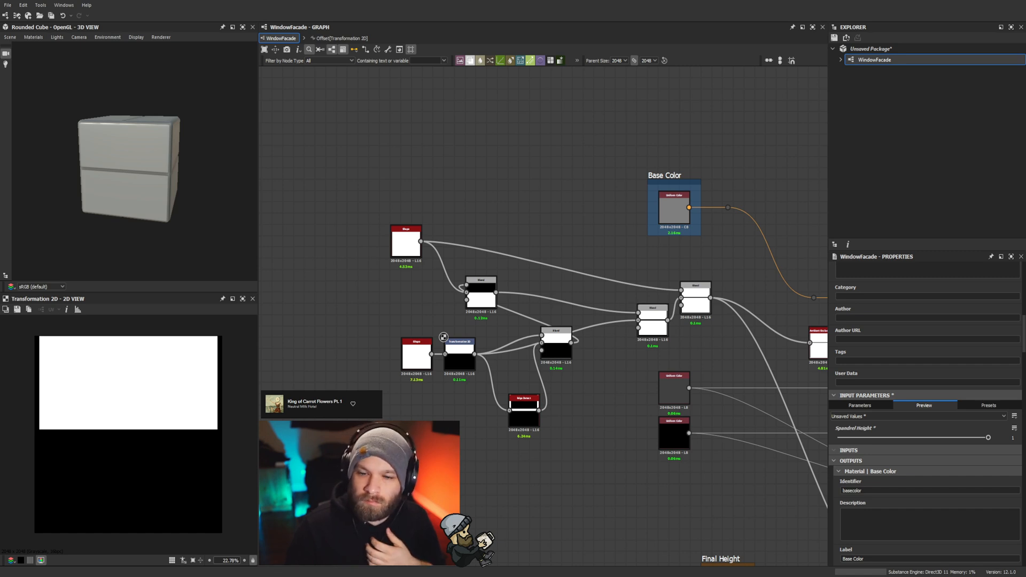
pyautogui.scroll(-3, 633, 330)
pyautogui.moveTo(101, 202); pyautogui.dragTo(144, 192)
pyautogui.scroll(2, 144, 192)
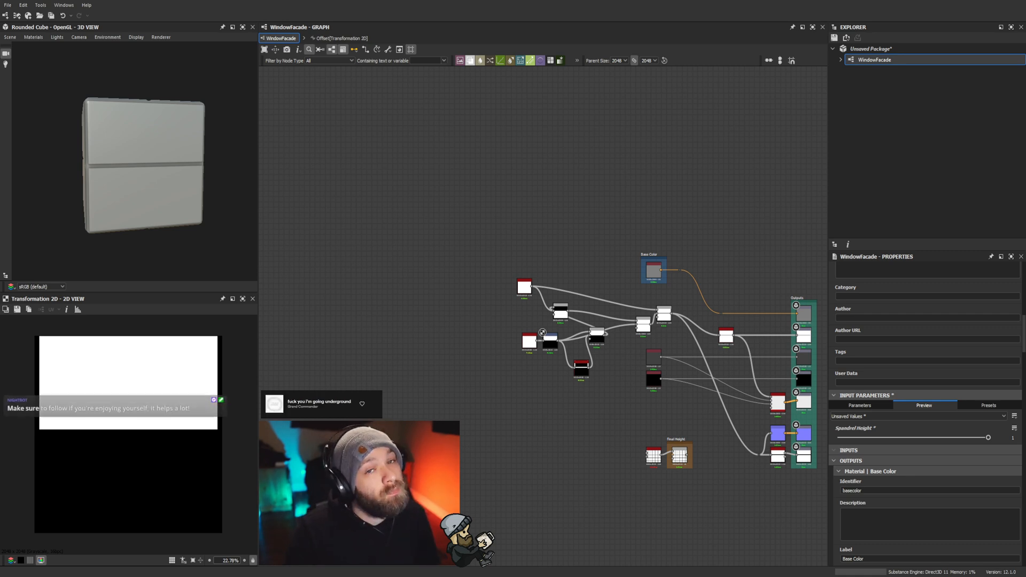
# Step: Move the Edge Detect node and the Blend it feeds close beside the Transformation 2D node
pyautogui.scroll(-1, 546, 370)
pyautogui.moveTo(545, 370); pyautogui.dragTo(473, 371, button='middle')
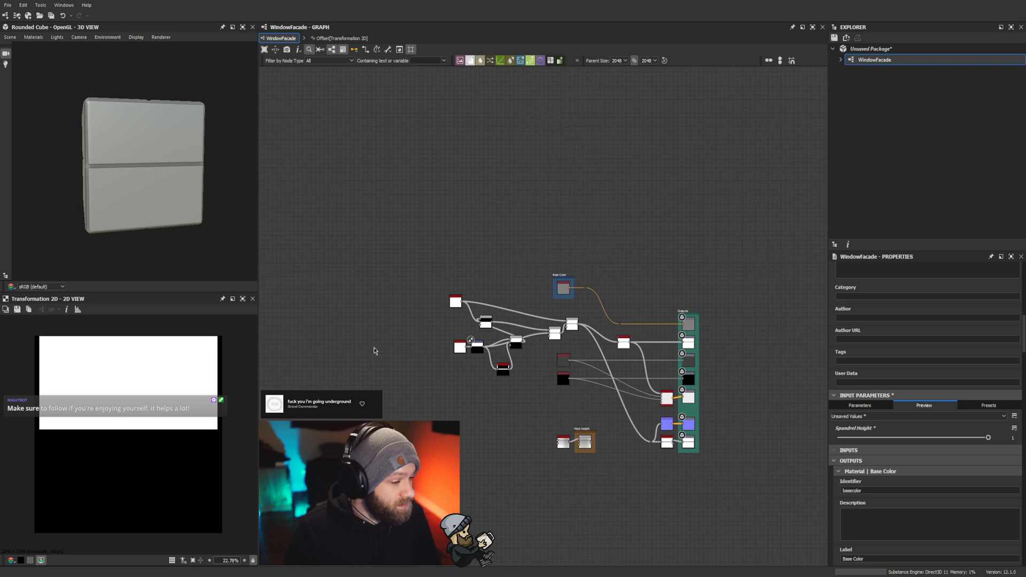
pyautogui.scroll(1, 374, 353)
pyautogui.moveTo(499, 340); pyautogui.dragTo(454, 319, button='middle')
pyautogui.scroll(2, 454, 319)
pyautogui.scroll(-1, 385, 75)
pyautogui.moveTo(386, 75); pyautogui.dragTo(454, 107, button='middle')
pyautogui.scroll(2, 470, 318)
pyautogui.scroll(2, 443, 240)
pyautogui.moveTo(443, 240); pyautogui.dragTo(460, 104, button='middle')
pyautogui.scroll(2, 467, 286)
pyautogui.moveTo(529, 294); pyautogui.dragTo(548, 282)
pyautogui.moveTo(670, 374); pyautogui.dragTo(687, 394)
pyautogui.moveTo(613, 513); pyautogui.dragTo(576, 455)
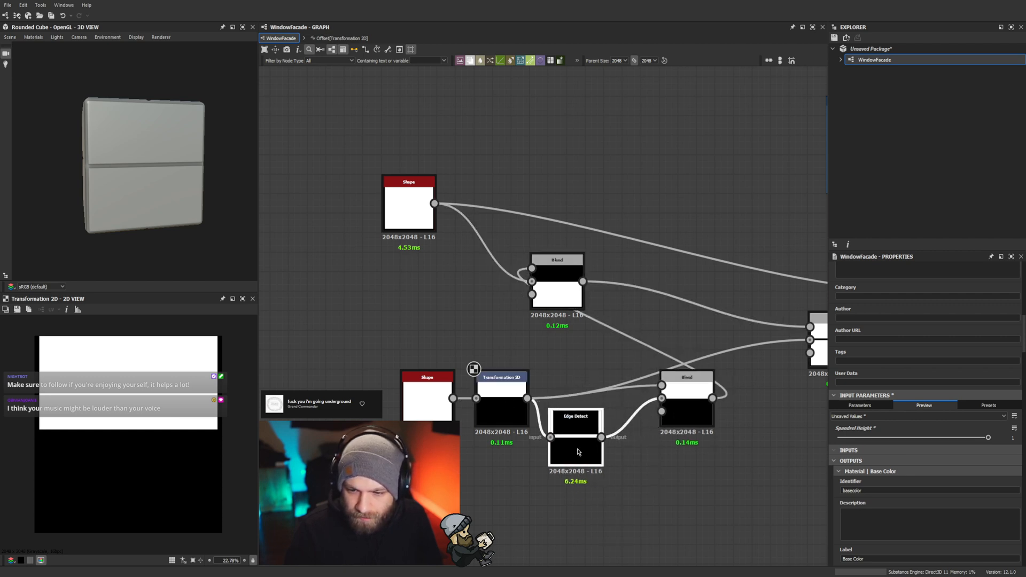
pyautogui.moveTo(690, 448); pyautogui.dragTo(426, 396)
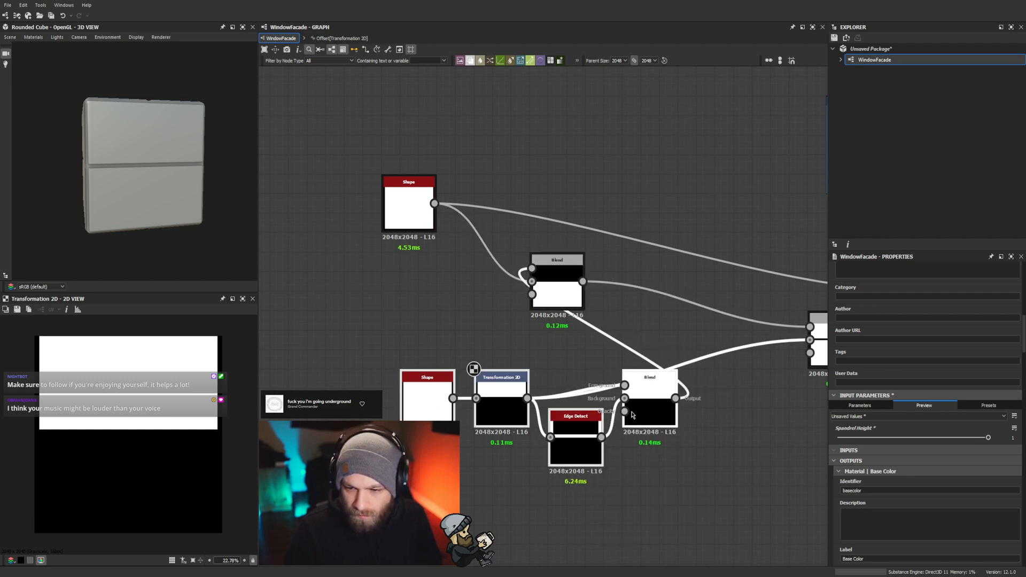
pyautogui.moveTo(643, 413); pyautogui.dragTo(402, 373)
# Step: Move the upper Shape node directly above the Transformation 2D and bring its Blend closer
pyautogui.moveTo(407, 265); pyautogui.dragTo(509, 263, button='middle')
pyautogui.scroll(1, 509, 263)
pyautogui.moveTo(509, 189); pyautogui.dragTo(422, 216)
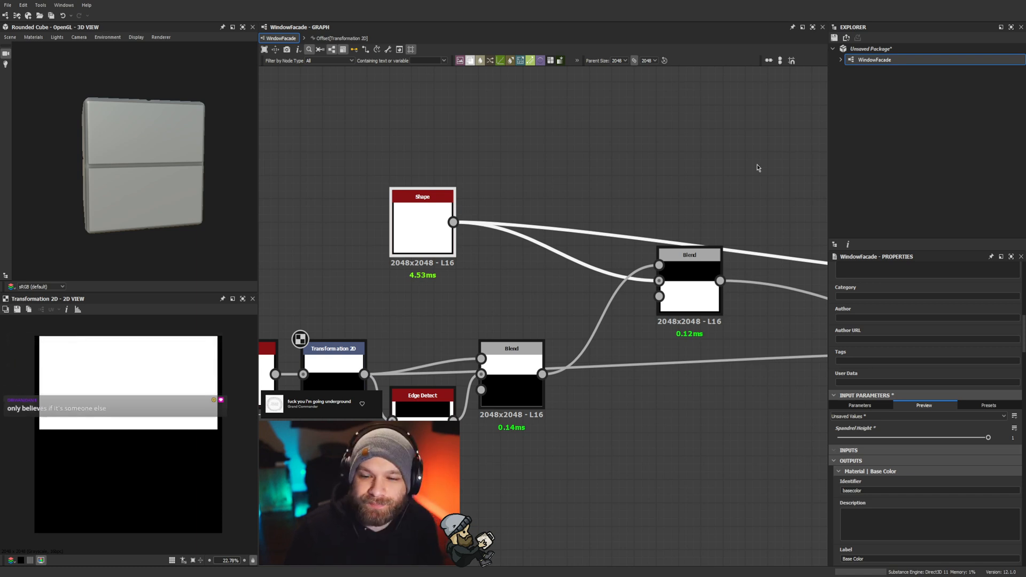
pyautogui.scroll(-3, 620, 302)
pyautogui.scroll(2, 619, 302)
pyautogui.moveTo(450, 223); pyautogui.dragTo(376, 271)
pyautogui.click(696, 295)
pyautogui.moveTo(696, 295); pyautogui.dragTo(642, 262)
# Step: Gather the upper Blend and the last two Blend nodes into a compact row beside the Edge Detect branch
pyautogui.moveTo(691, 339); pyautogui.dragTo(560, 372, button='middle')
pyautogui.moveTo(523, 248); pyautogui.dragTo(405, 247)
pyautogui.click(501, 377)
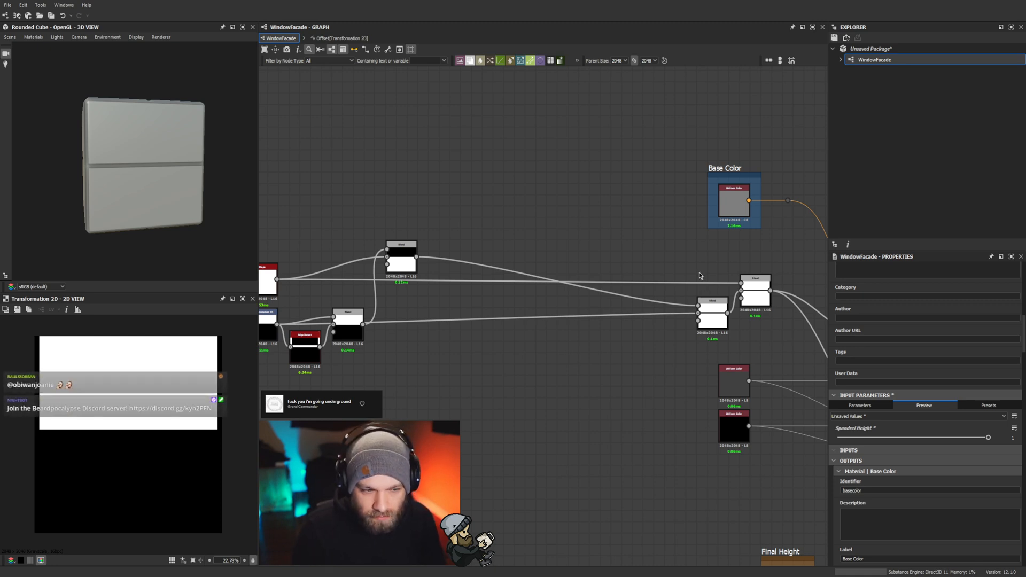
pyautogui.moveTo(707, 270); pyautogui.dragTo(506, 300)
pyautogui.click(482, 384)
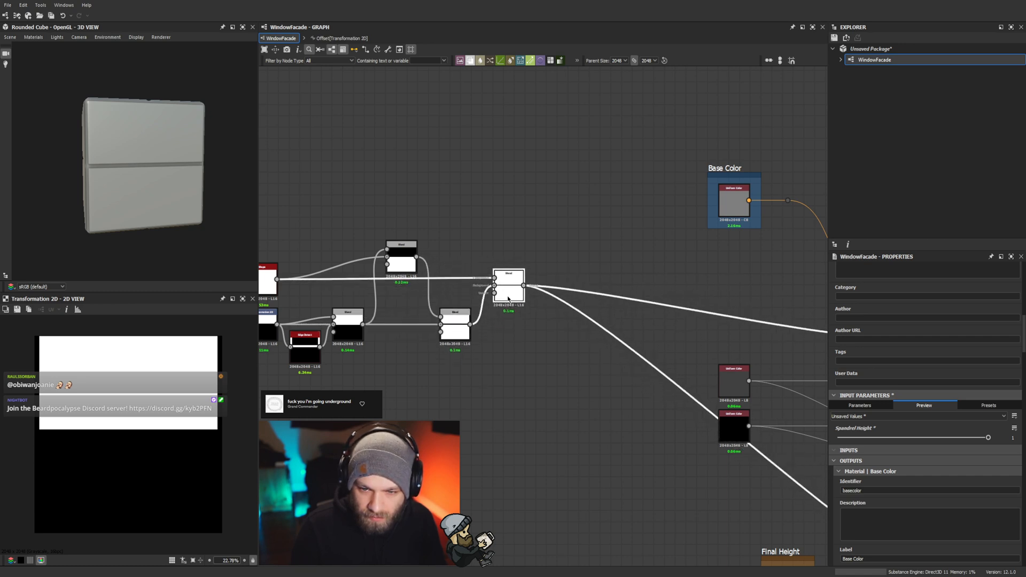
# Step: Add a Tile Generator below the final Blend and connect that Blend's output to its first input
pyautogui.scroll(-3, 530, 390)
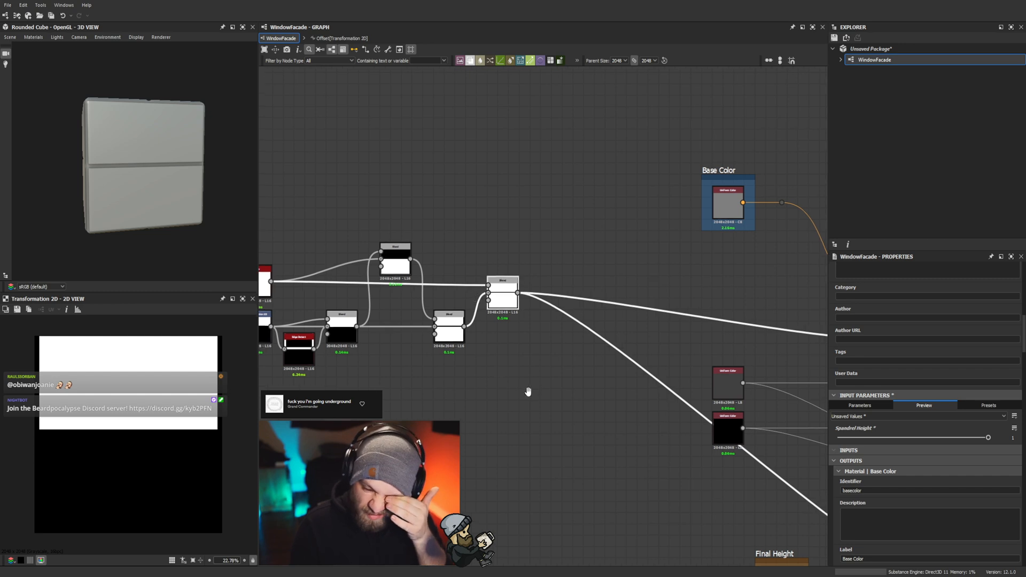
pyautogui.scroll(1, 411, 394)
pyautogui.moveTo(411, 394); pyautogui.dragTo(552, 386, button='middle')
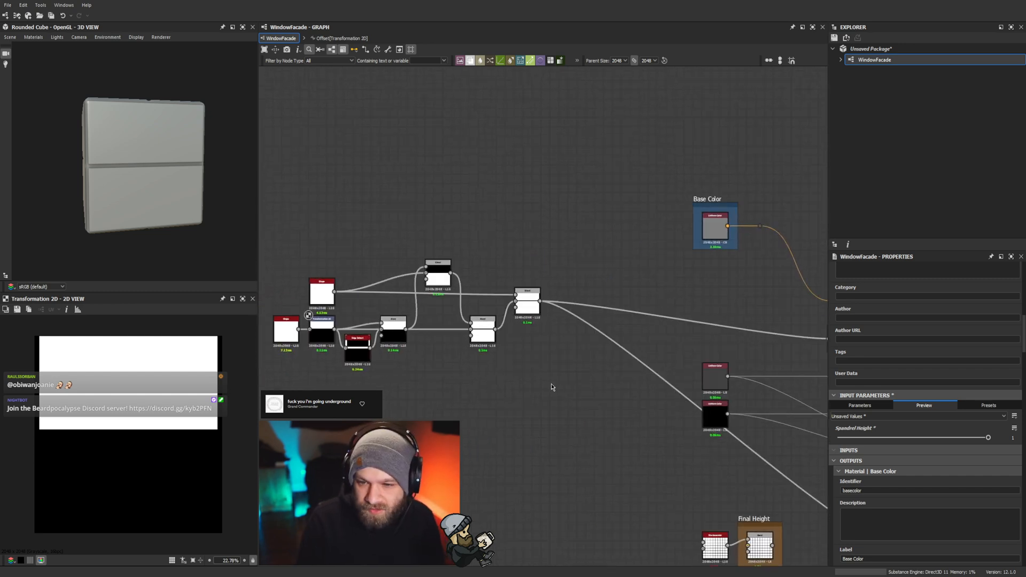
pyautogui.click(719, 339)
pyautogui.moveTo(540, 302); pyautogui.dragTo(542, 381)
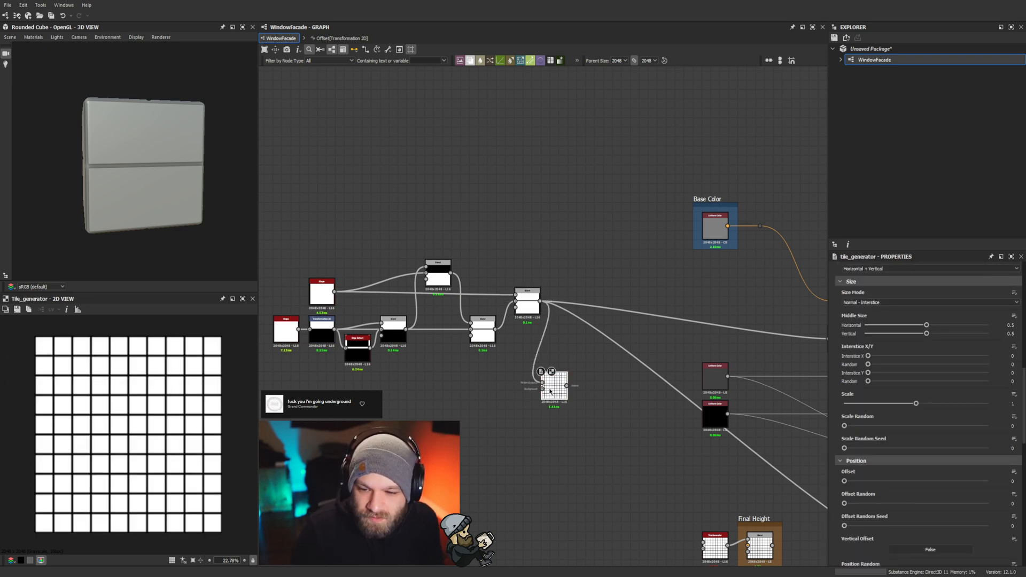
# Step: Set the Tile Generator's Size Mode to Normal - Size, its Pattern to Image Input and its Y Amount to 5
pyautogui.click(861, 320)
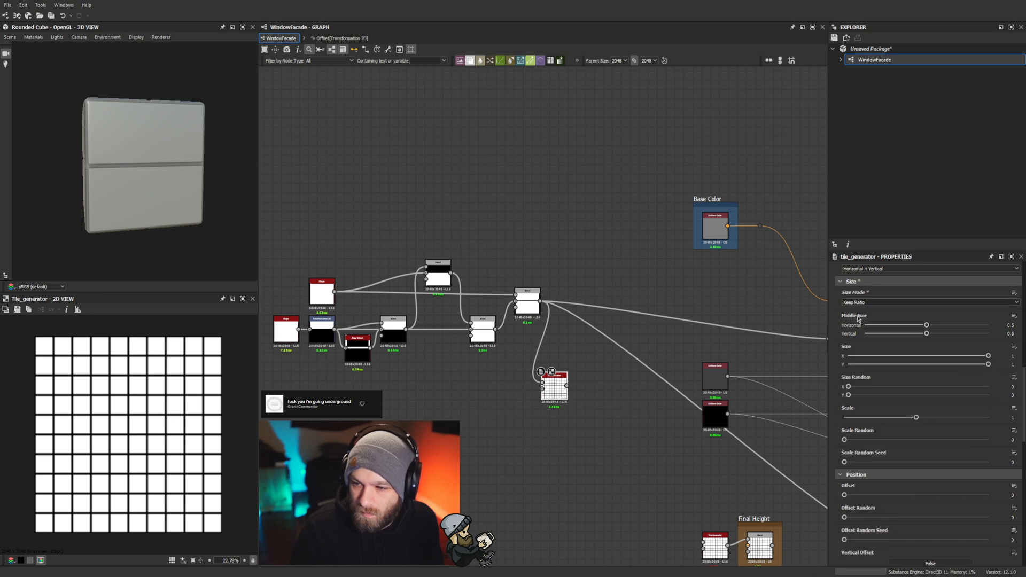
pyautogui.scroll(5, 859, 319)
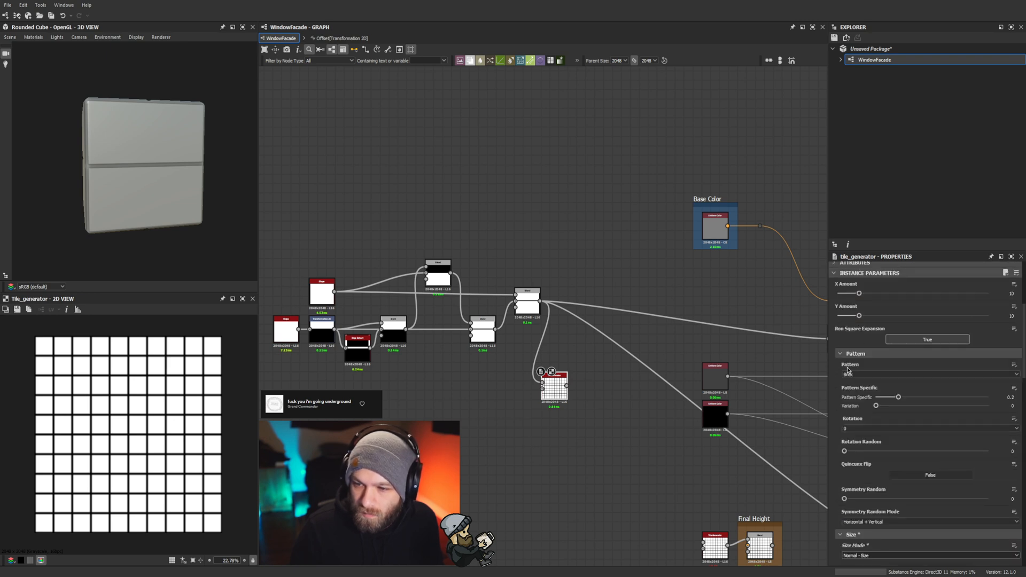
pyautogui.click(856, 388)
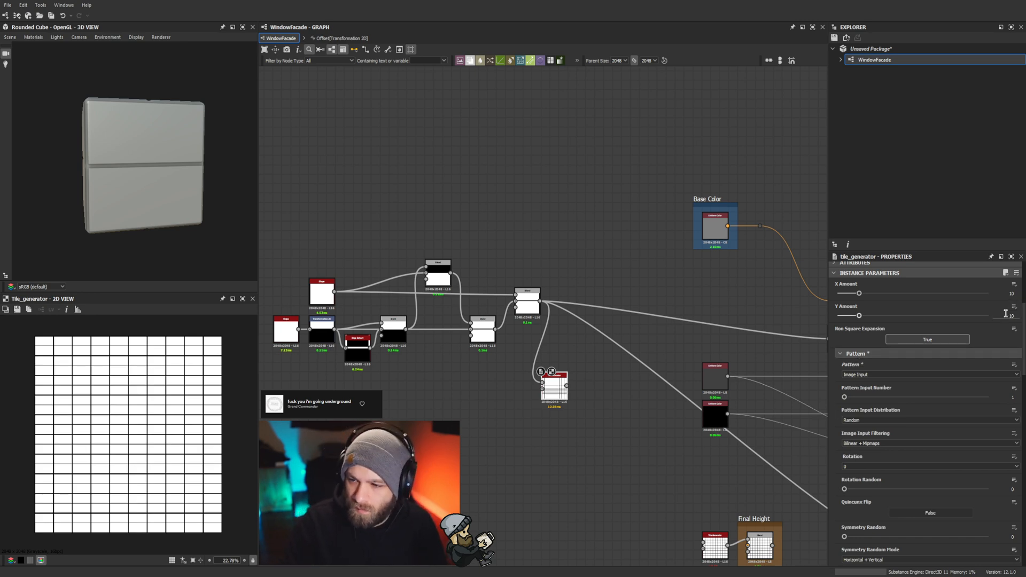
pyautogui.scroll(5, 149, 405)
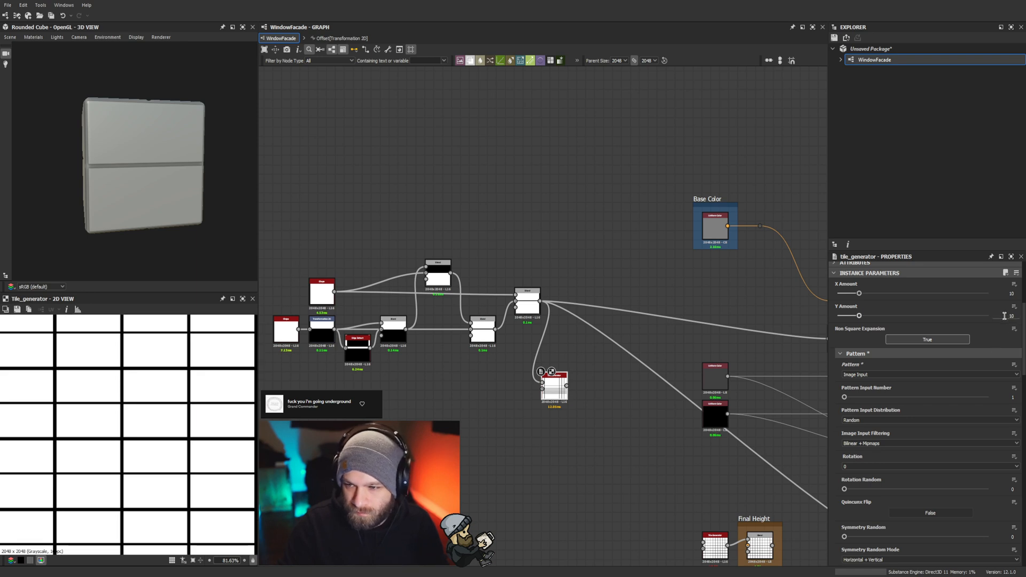
pyautogui.write('5')
pyautogui.press('Return')
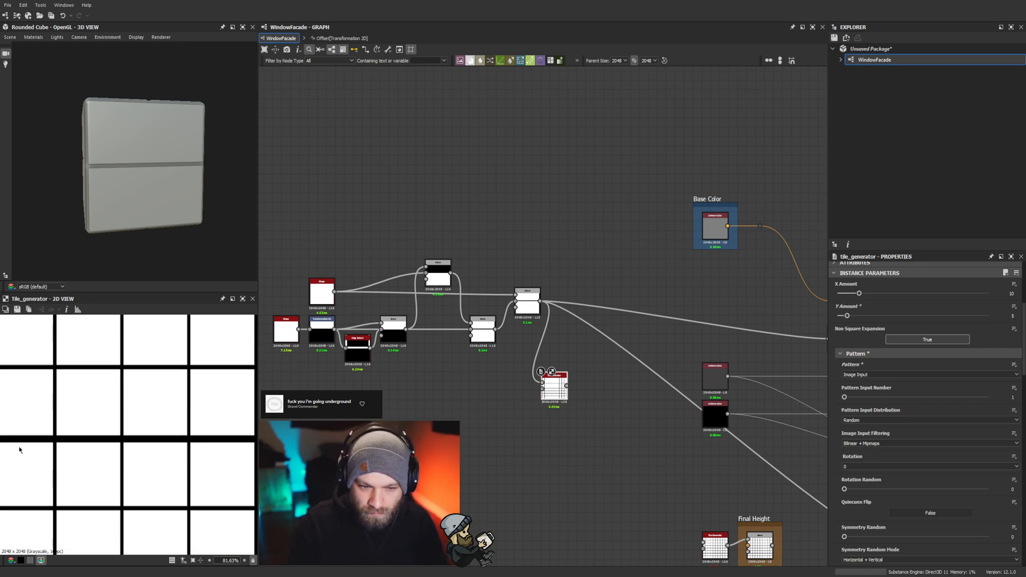
# Step: Set the Tile Generator's Size Mode to Normal - Interstice and its vertical Middle Size to 0.44
pyautogui.scroll(-3, 19, 450)
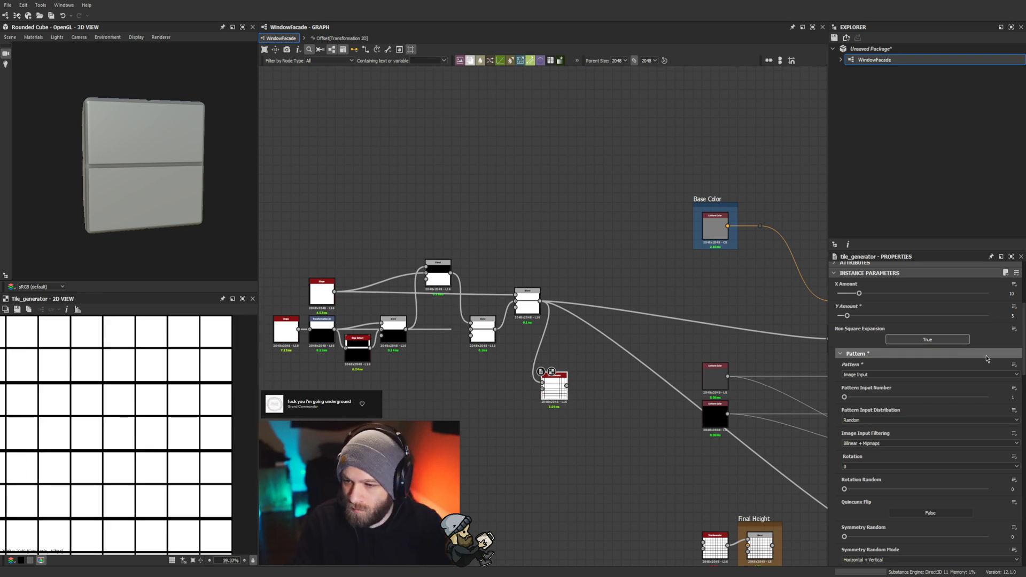
pyautogui.scroll(-3, 987, 359)
pyautogui.scroll(-2, 934, 487)
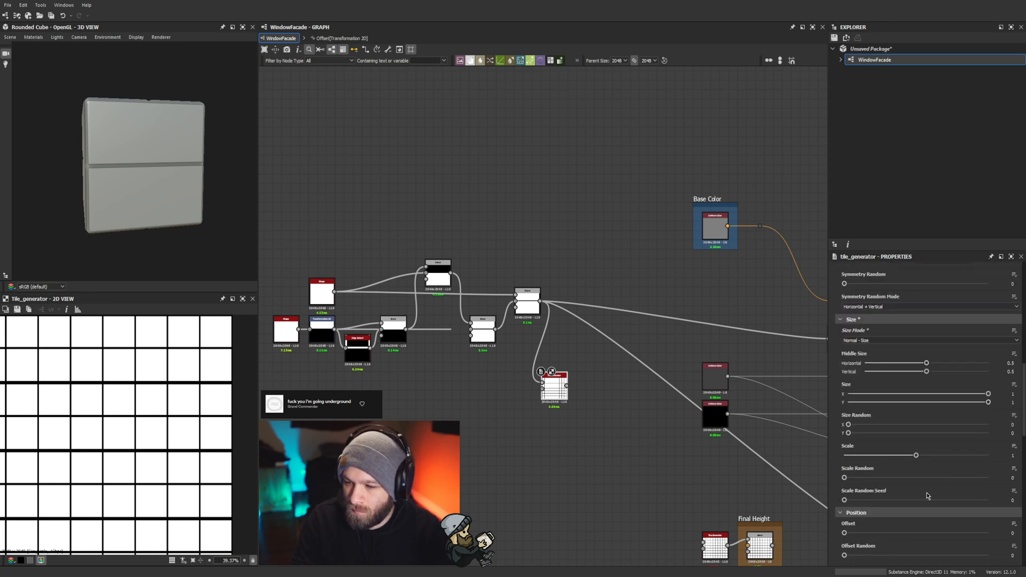
pyautogui.click(859, 349)
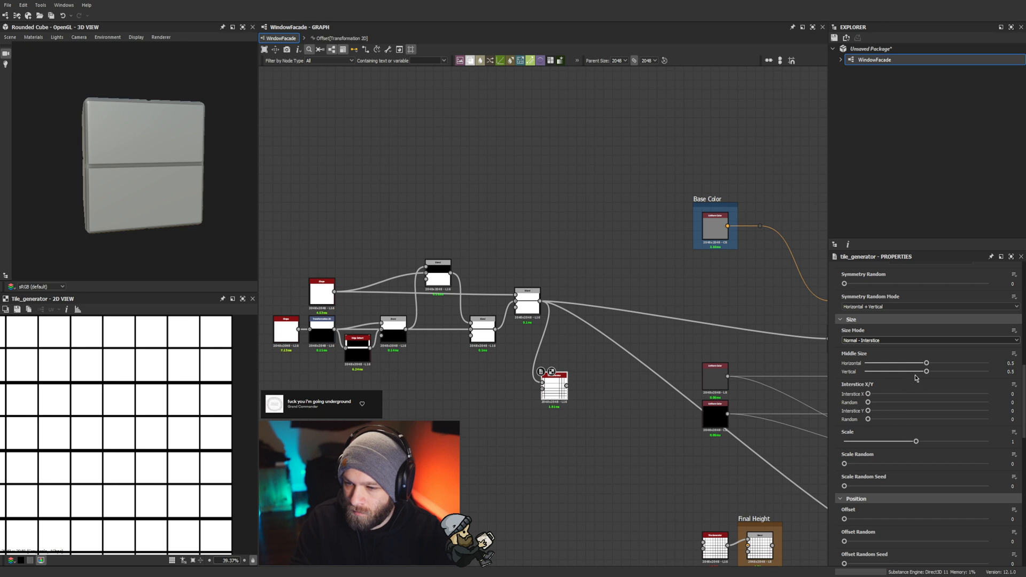
pyautogui.moveTo(926, 371)
pyautogui.mouseDown()
pyautogui.moveTo(960, 372)
pyautogui.moveTo(964, 360)
pyautogui.moveTo(912, 358)
pyautogui.moveTo(921, 358)
pyautogui.mouseUp()
pyautogui.moveTo(604, 413); pyautogui.dragTo(579, 375, button='middle')
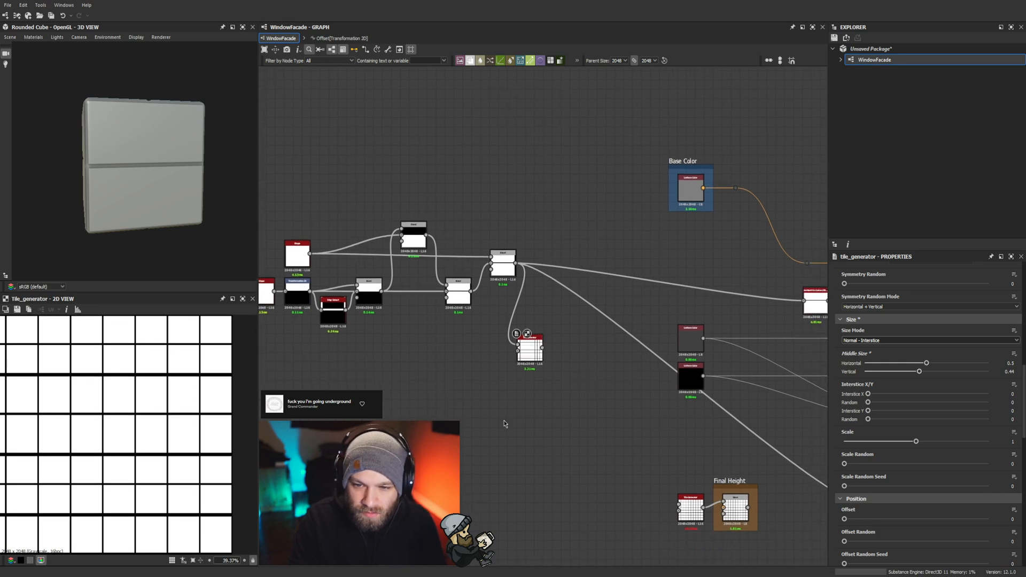
# Step: Set the Tile Generator's Pattern to Square and its Scale to 0.95
pyautogui.scroll(5, 855, 376)
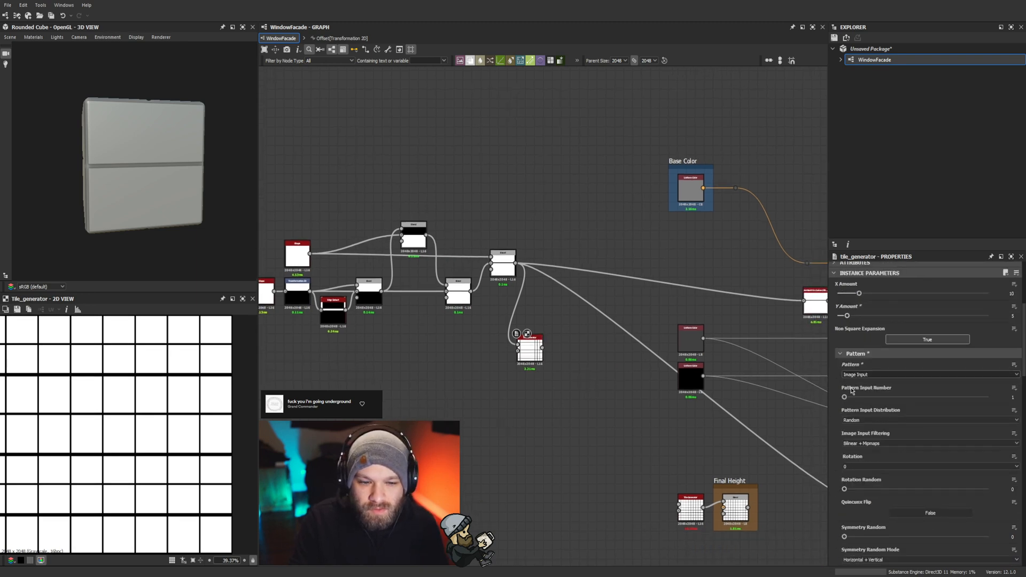
pyautogui.scroll(-5, 999, 456)
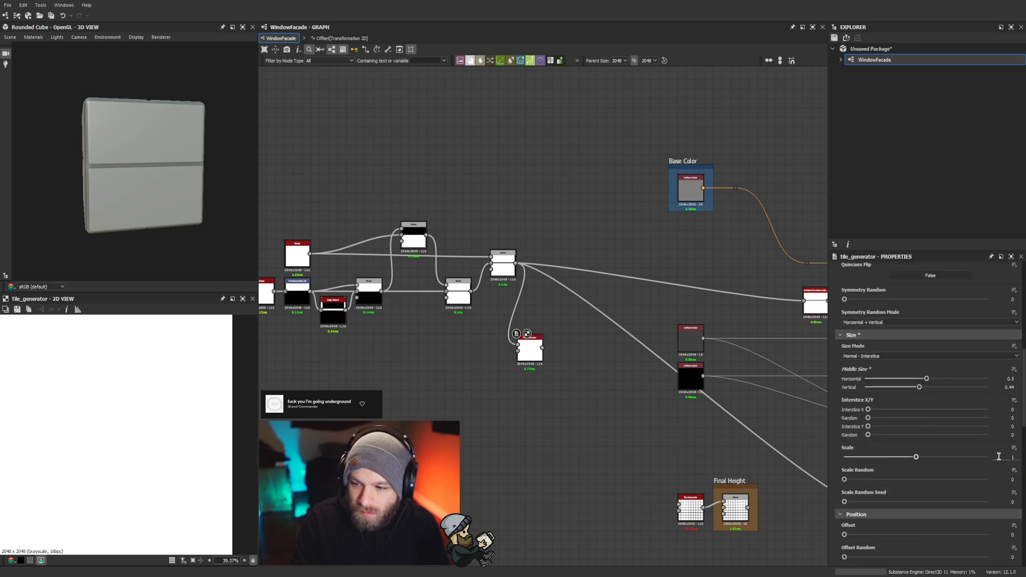
pyautogui.click(1005, 457)
pyautogui.write('.95')
pyautogui.press('Return')
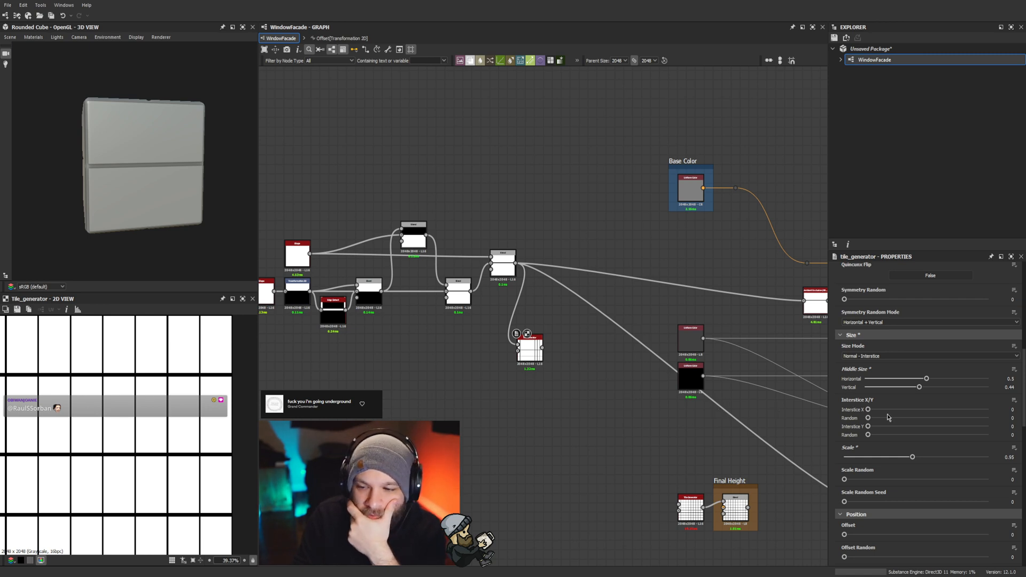
# Step: Set the Tile Generator's vertical Middle Size to 0.22 and its Interstice X to 0.02
pyautogui.moveTo(919, 387); pyautogui.dragTo(993, 414)
pyautogui.scroll(-3, 171, 426)
pyautogui.scroll(1, 117, 467)
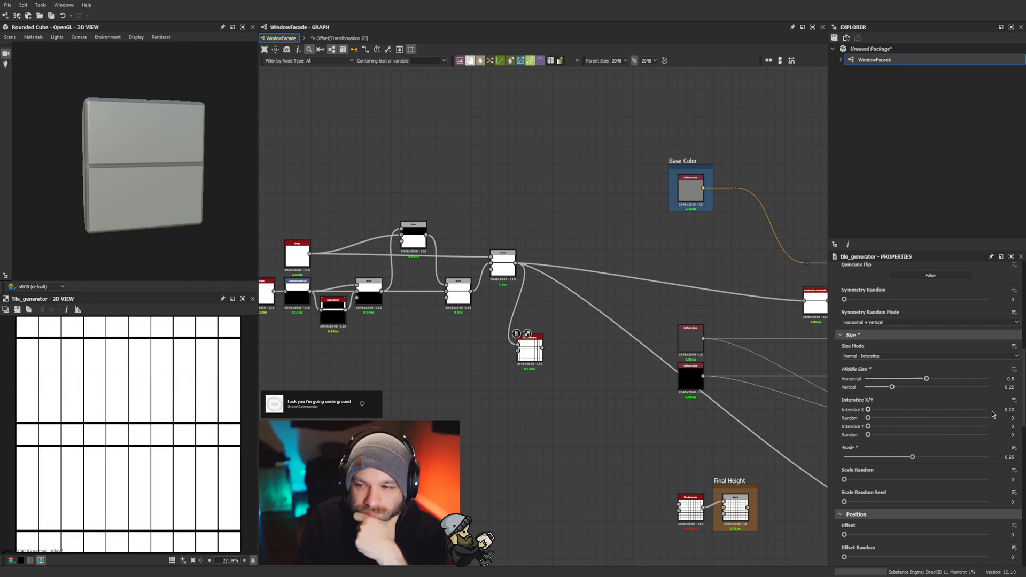
# Step: Set the Tile Generator's Y Amount to 10
pyautogui.scroll(5, 993, 414)
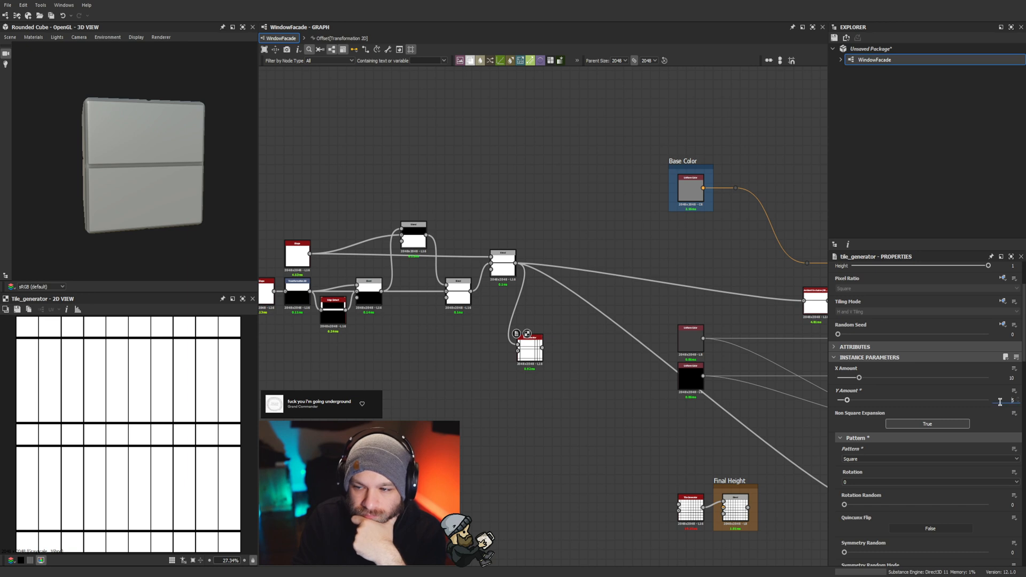
pyautogui.doubleClick(1000, 402)
pyautogui.write('10')
pyautogui.press('Return')
# Step: Examine the gap widths and the alternating row heights of the tile grid in the 2D preview
pyautogui.scroll(6, 115, 481)
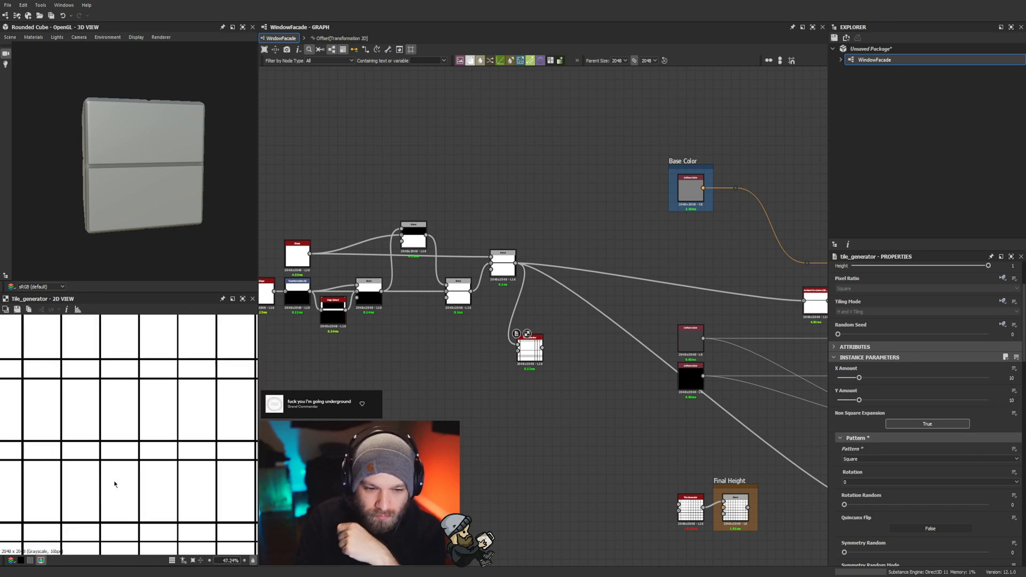
pyautogui.scroll(-4, 114, 481)
pyautogui.scroll(-3, 925, 457)
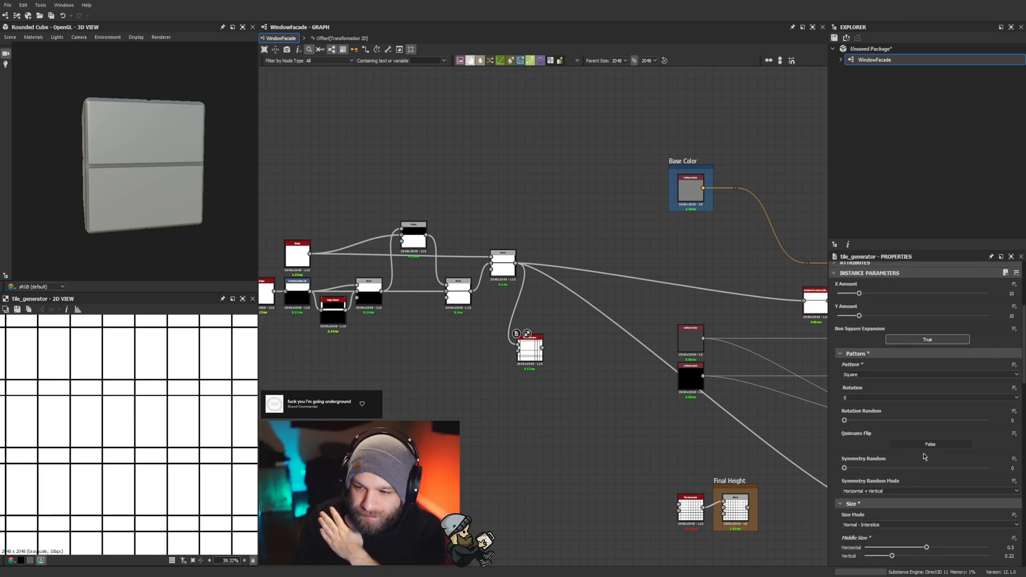
pyautogui.scroll(-3, 921, 450)
pyautogui.scroll(3, 921, 451)
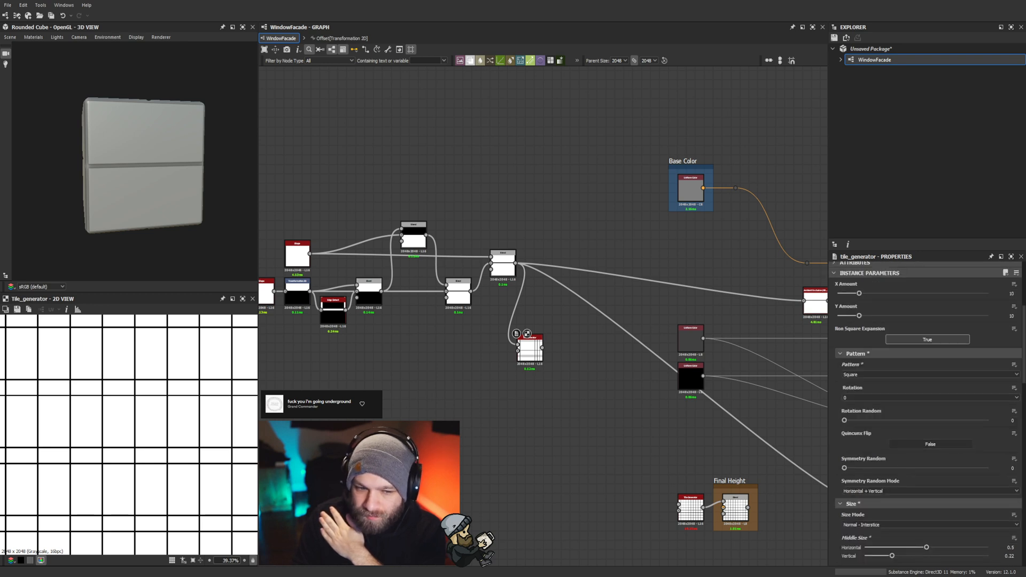
pyautogui.scroll(1, 148, 479)
pyautogui.scroll(4, 137, 440)
pyautogui.scroll(-5, 107, 434)
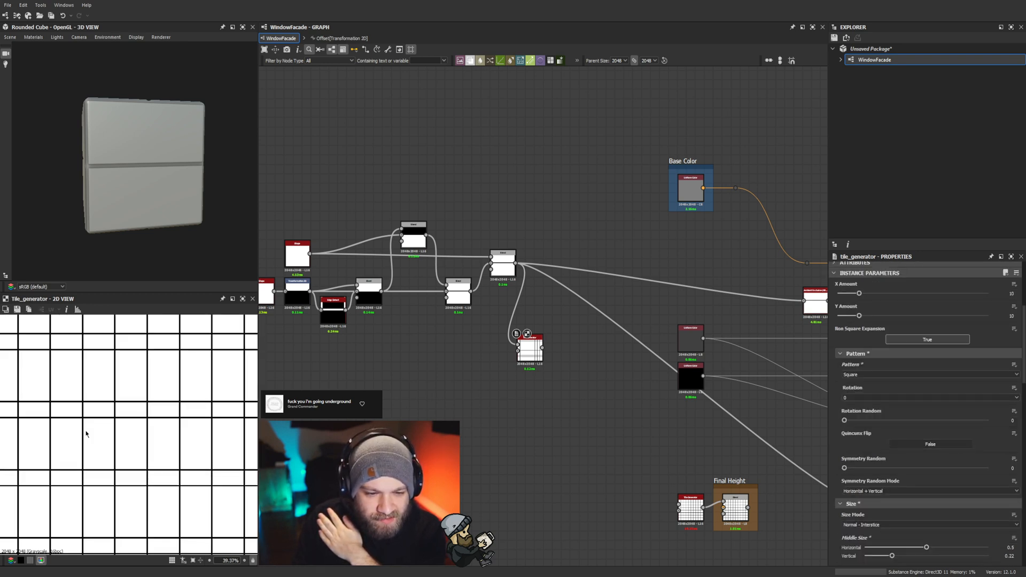
pyautogui.scroll(3, 80, 406)
pyautogui.scroll(1, 70, 381)
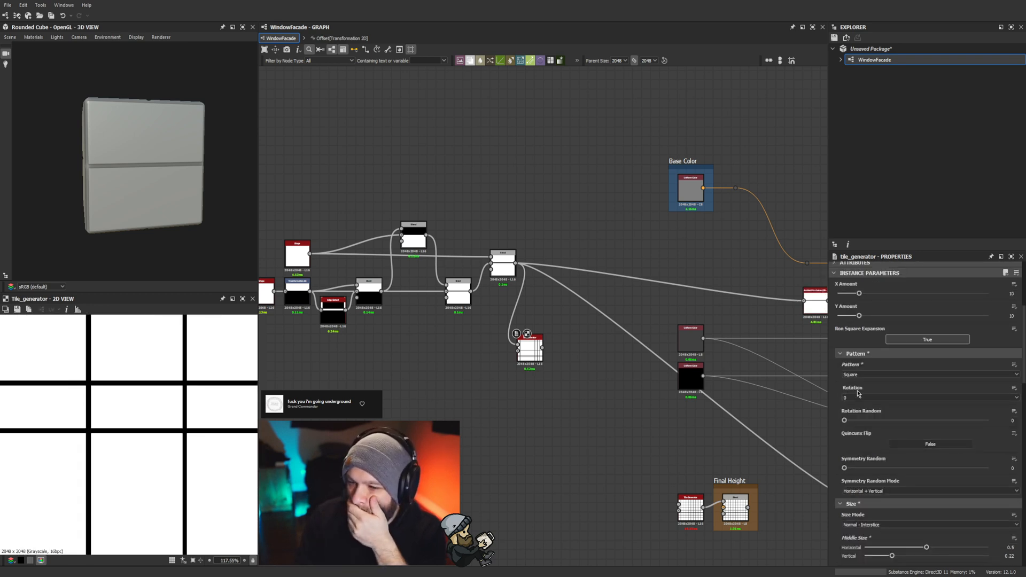
# Step: Try the Tile Generator's vertical Middle Size at 0.48 and at 0.5
pyautogui.scroll(-2, 877, 504)
pyautogui.moveTo(892, 472); pyautogui.dragTo(924, 471)
pyautogui.scroll(-4, 155, 428)
pyautogui.scroll(-3, 154, 428)
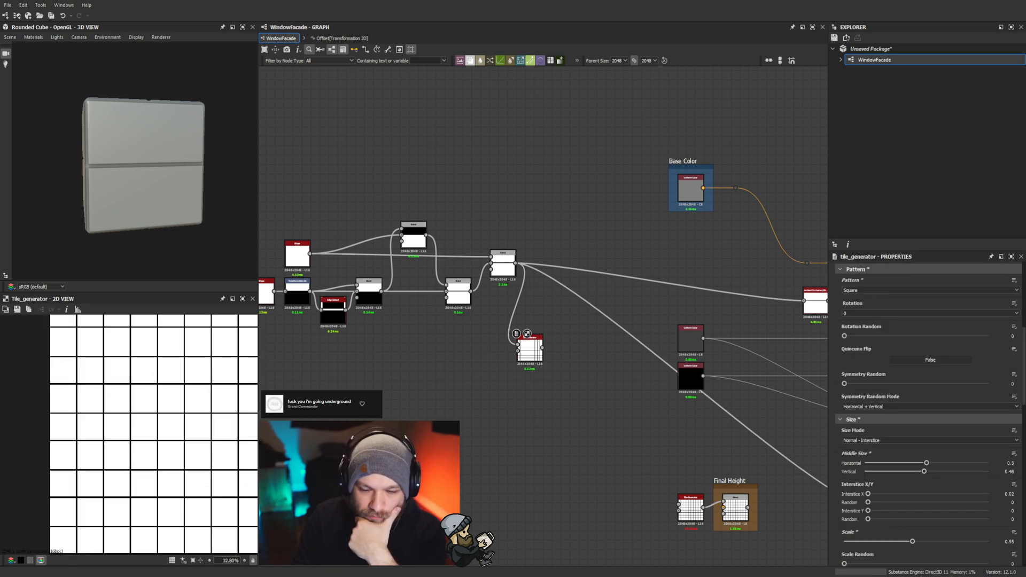
pyautogui.click(995, 470)
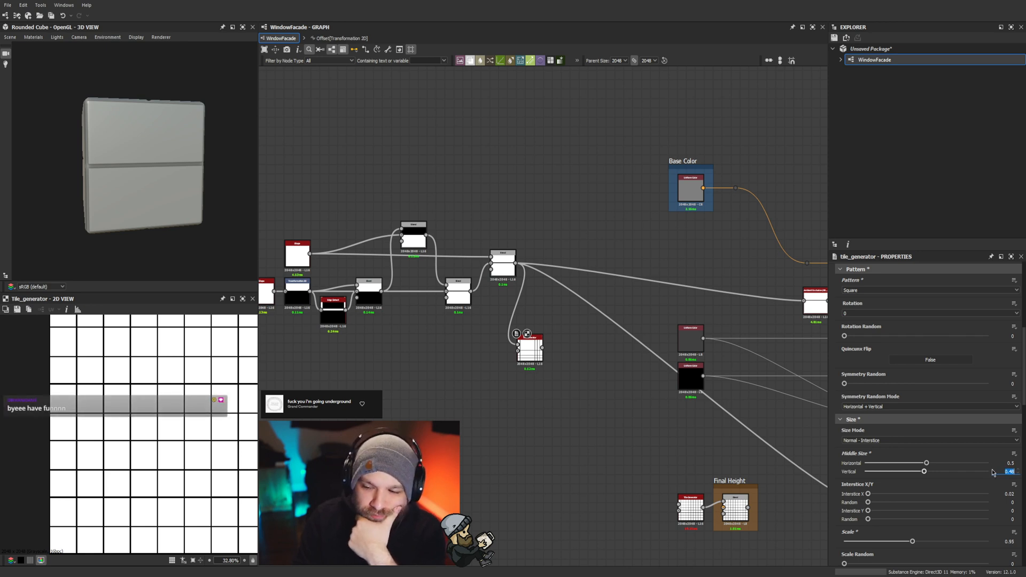
pyautogui.write('0.5')
pyautogui.press('Return')
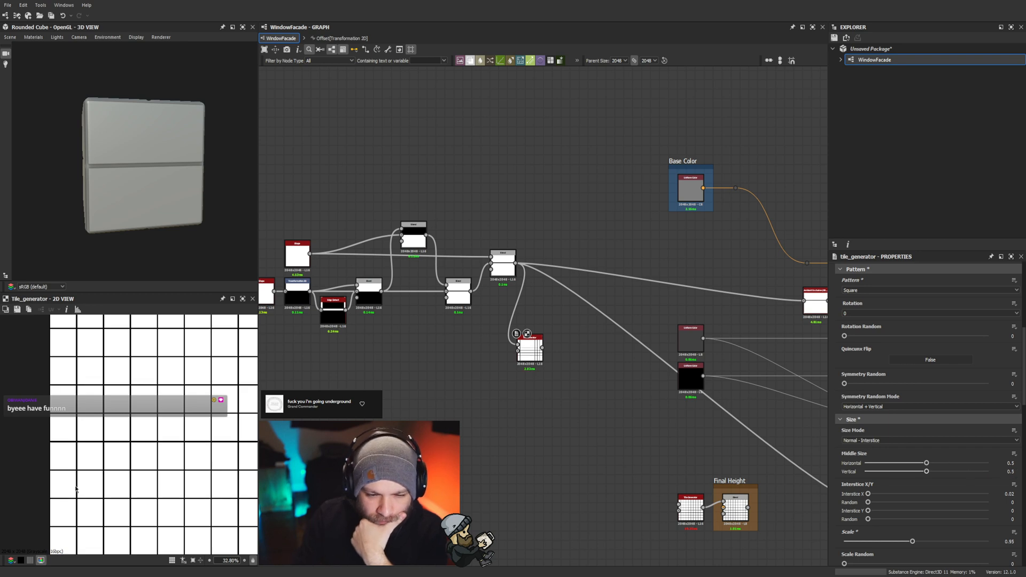
# Step: Set the Tile Generator's vertical Middle Size to 0.25 and check the row proportions up close
pyautogui.scroll(2, 75, 489)
pyautogui.scroll(-4, 158, 443)
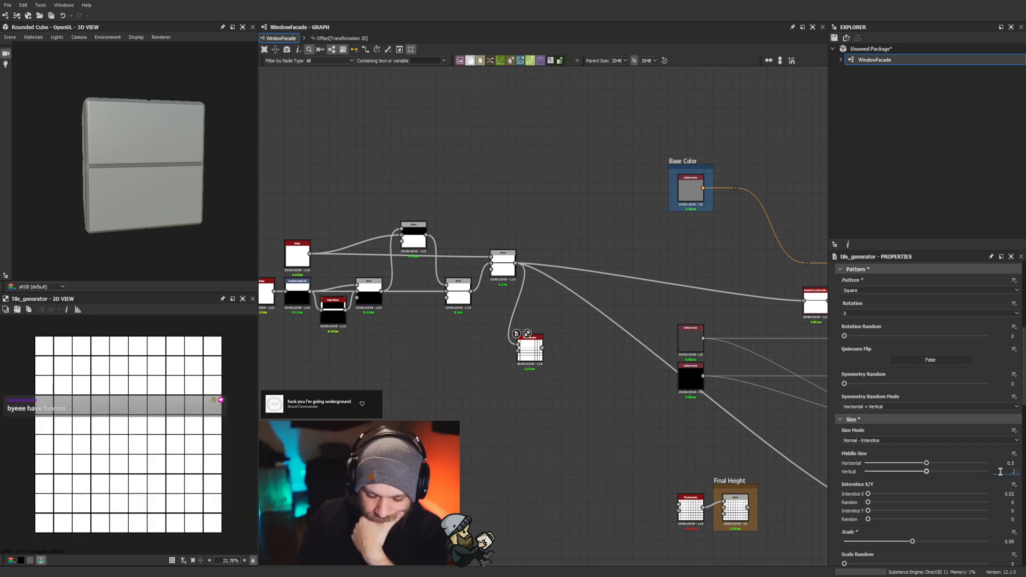
pyautogui.write('0.25')
pyautogui.press('Return')
pyautogui.scroll(5, 145, 460)
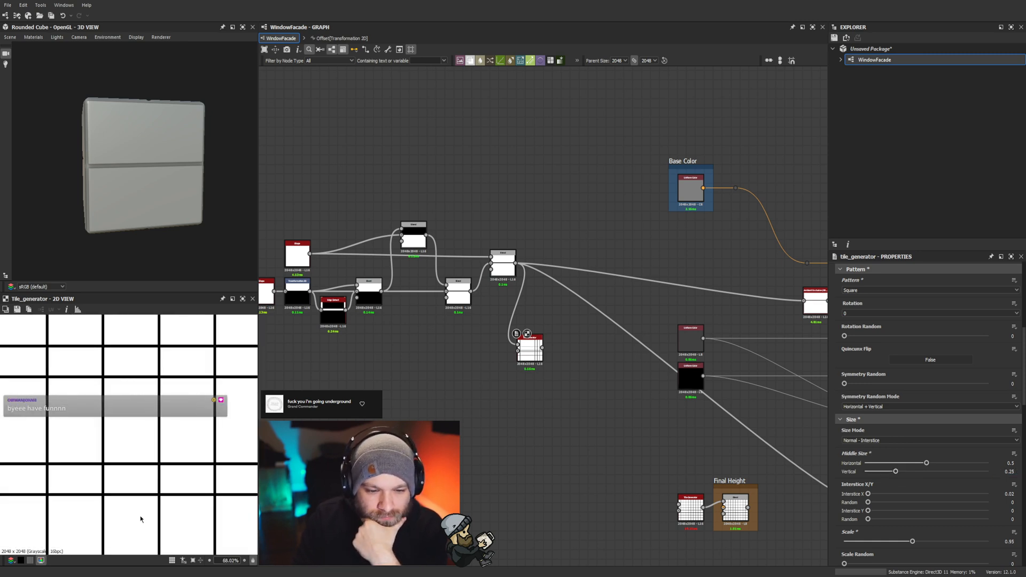
# Step: Try the Tile Generator's Y Amount at 5
pyautogui.scroll(-3, 141, 519)
pyautogui.scroll(3, 138, 504)
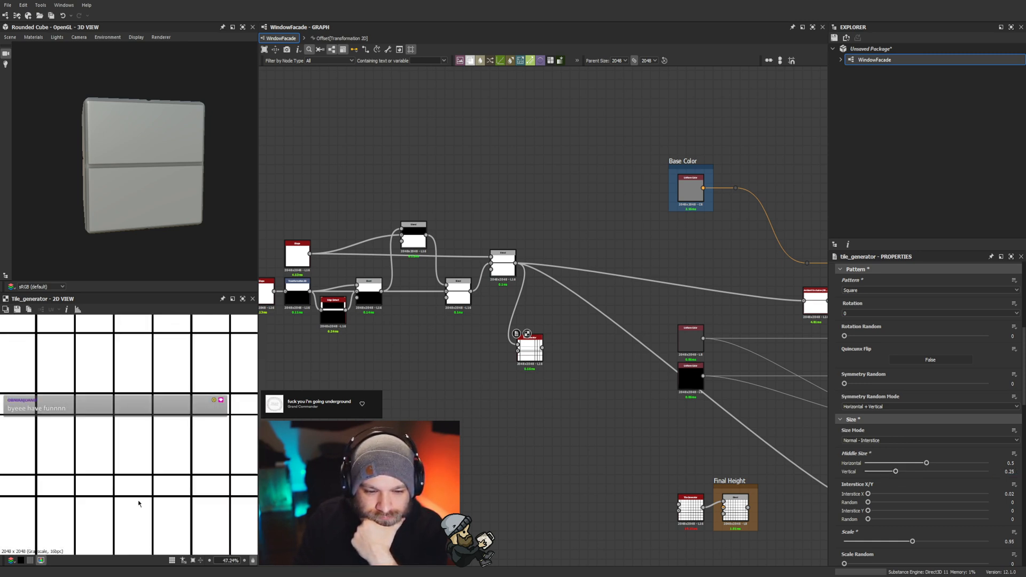
pyautogui.scroll(4, 1018, 374)
pyautogui.click(1008, 401)
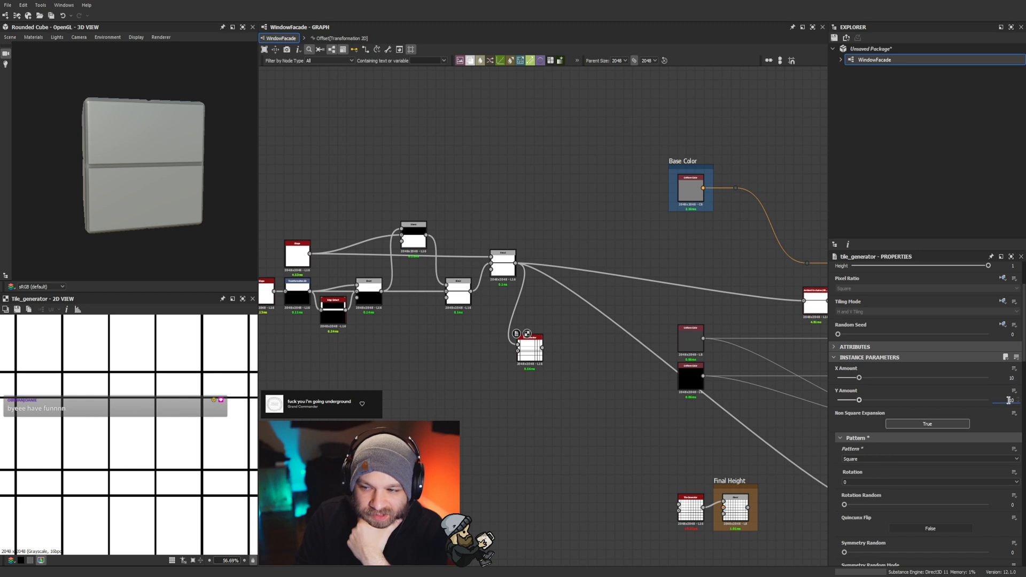
pyautogui.write('1')
pyautogui.press('Return')
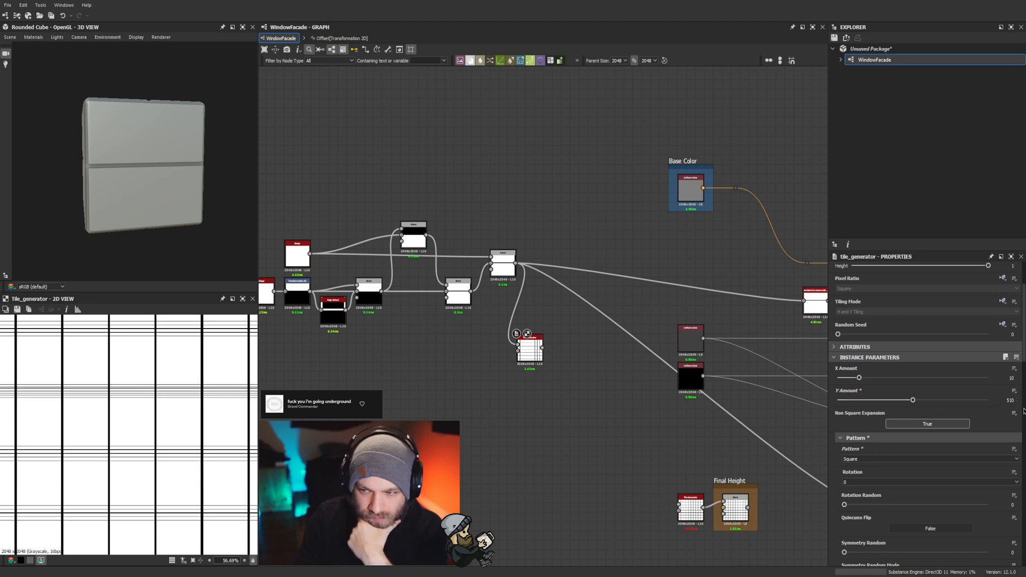
pyautogui.write('5')
pyautogui.press('Return')
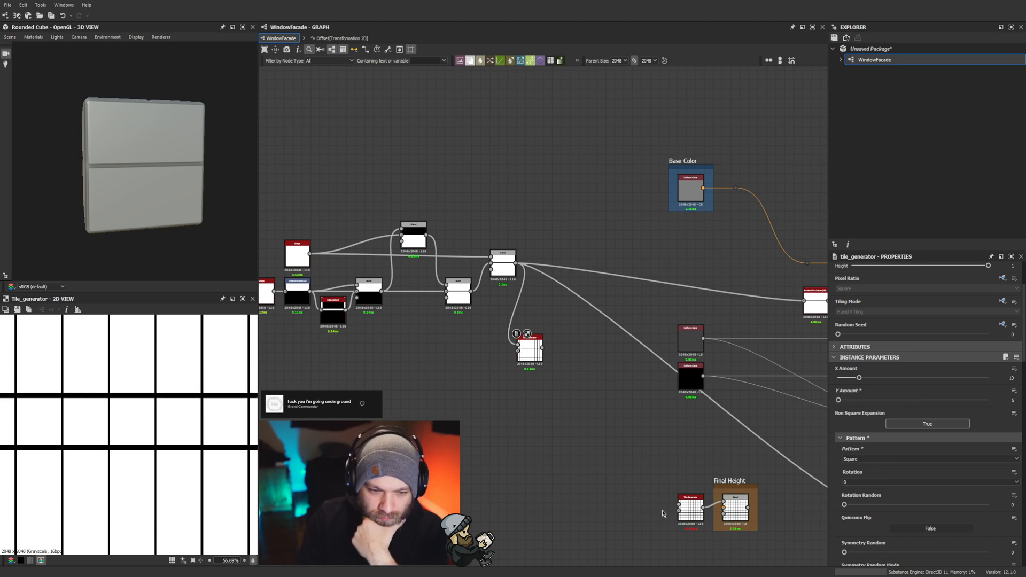
# Step: Try the Tile Generator's Interstice X at 0, 1 and 0.5
pyautogui.scroll(-4, 146, 448)
pyautogui.scroll(-5, 877, 517)
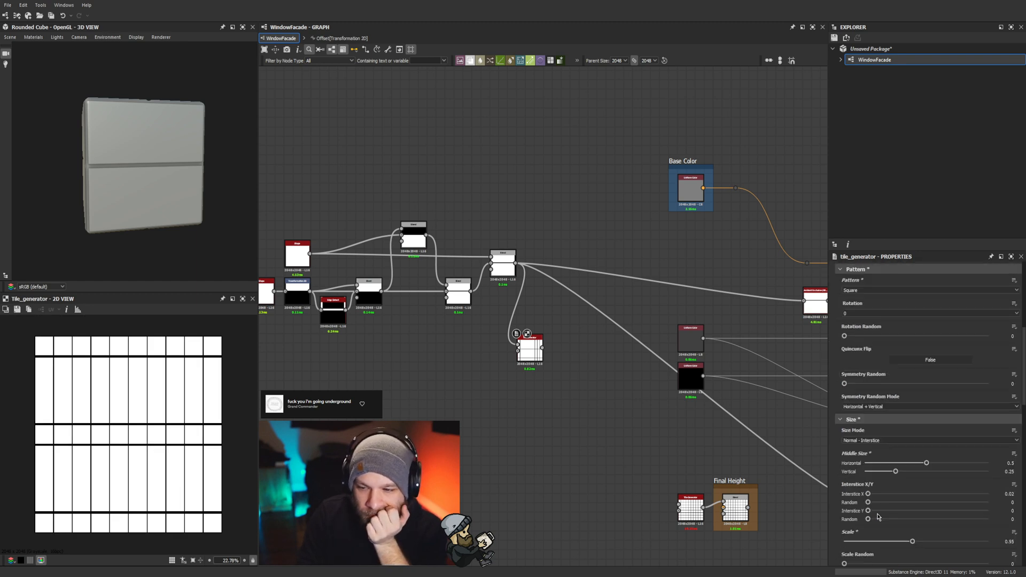
pyautogui.moveTo(869, 410); pyautogui.dragTo(867, 410)
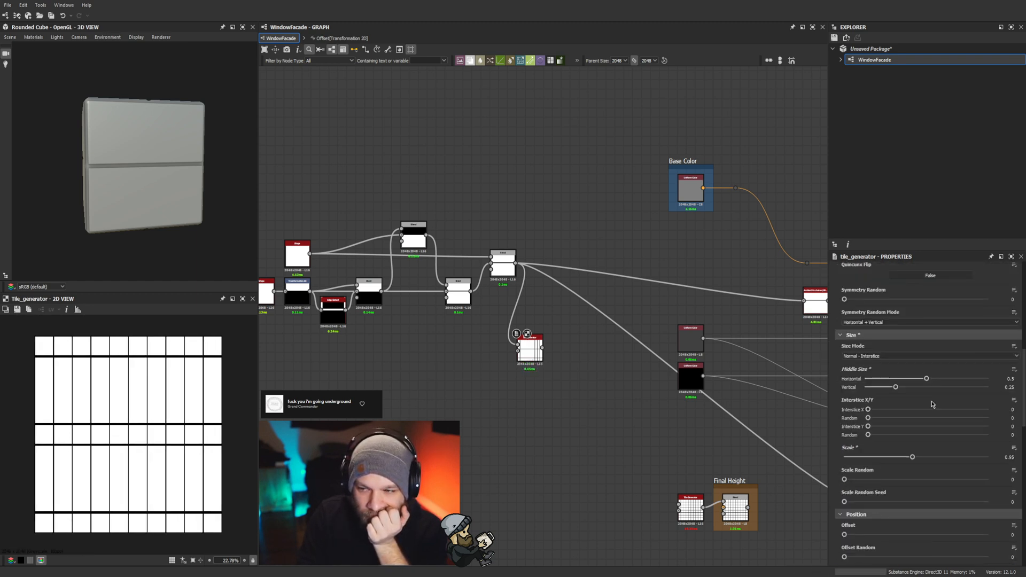
pyautogui.write('1')
pyautogui.press('Return')
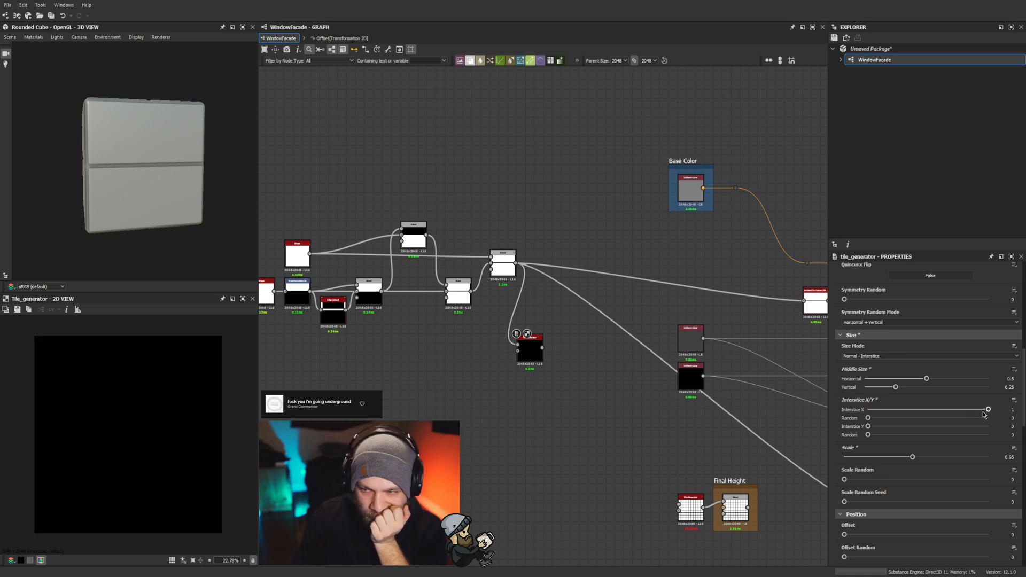
pyautogui.doubleClick(1010, 410)
pyautogui.write('0.5')
pyautogui.press('Return')
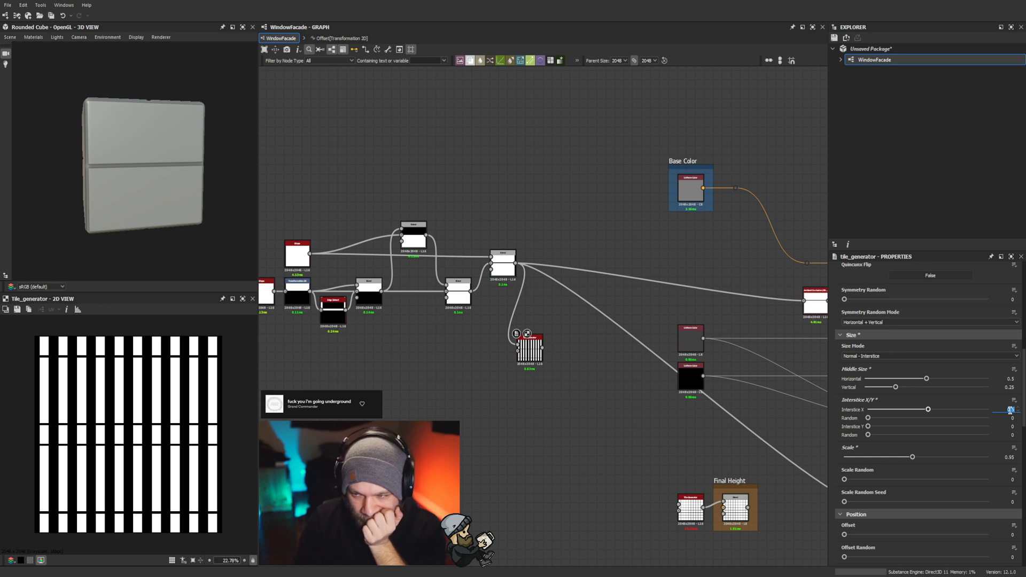
# Step: Set the Tile Generator's Interstice X to 0.1 and compare the vertical and horizontal gap widths in the 2D preview
pyautogui.write('0.1')
pyautogui.press('Return')
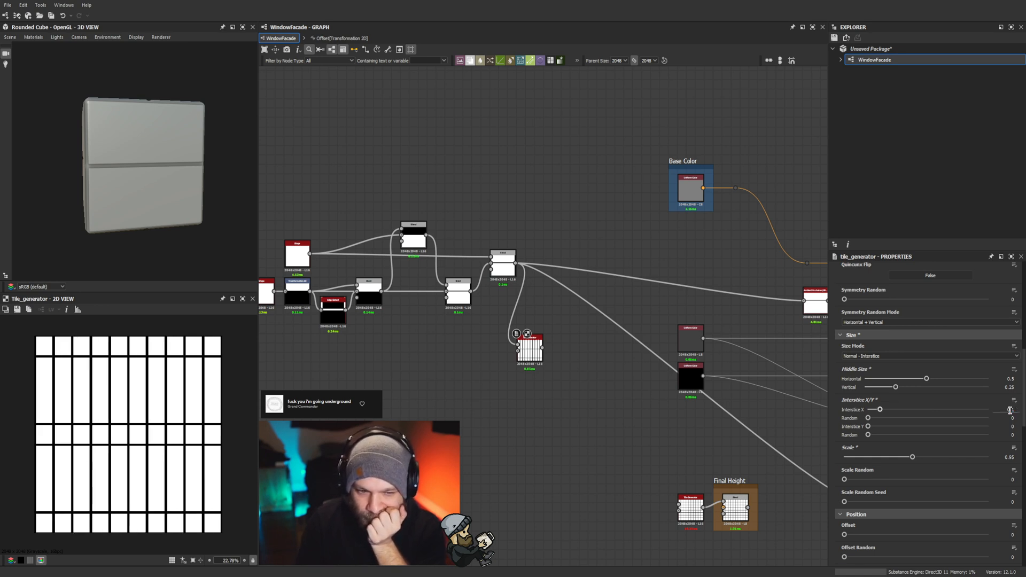
pyautogui.scroll(8, 152, 484)
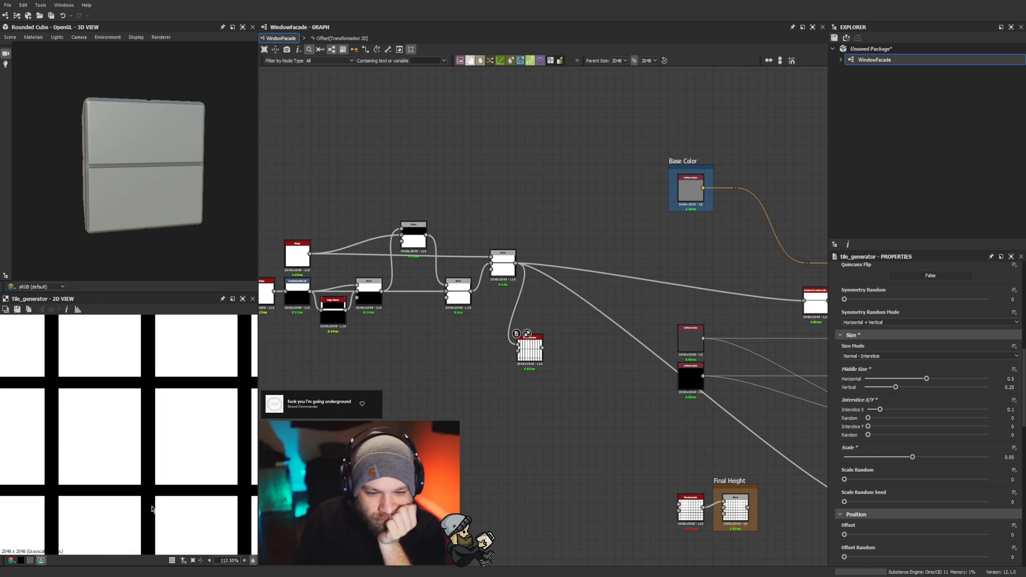
pyautogui.scroll(-4, 152, 510)
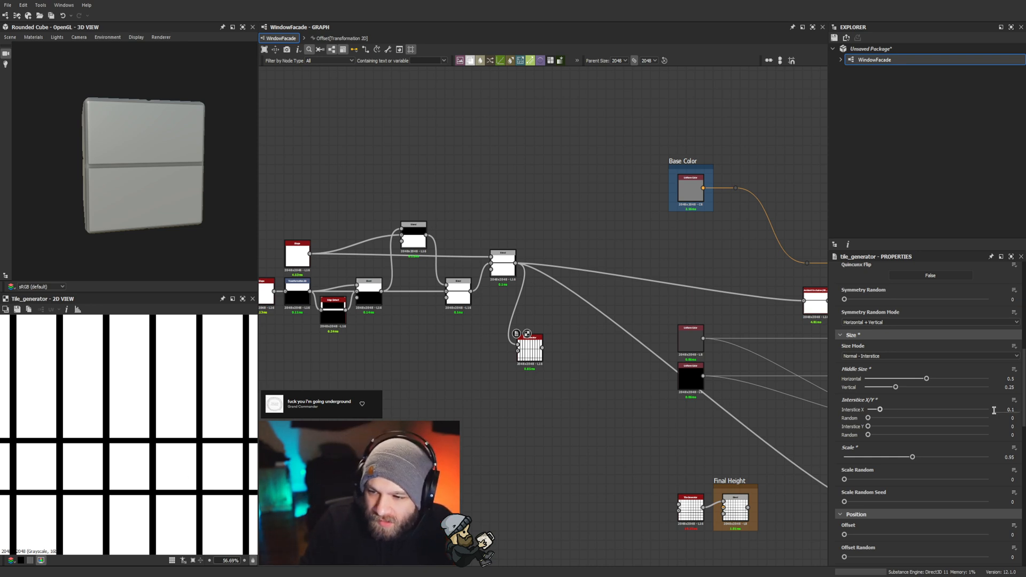
pyautogui.scroll(-1, 121, 422)
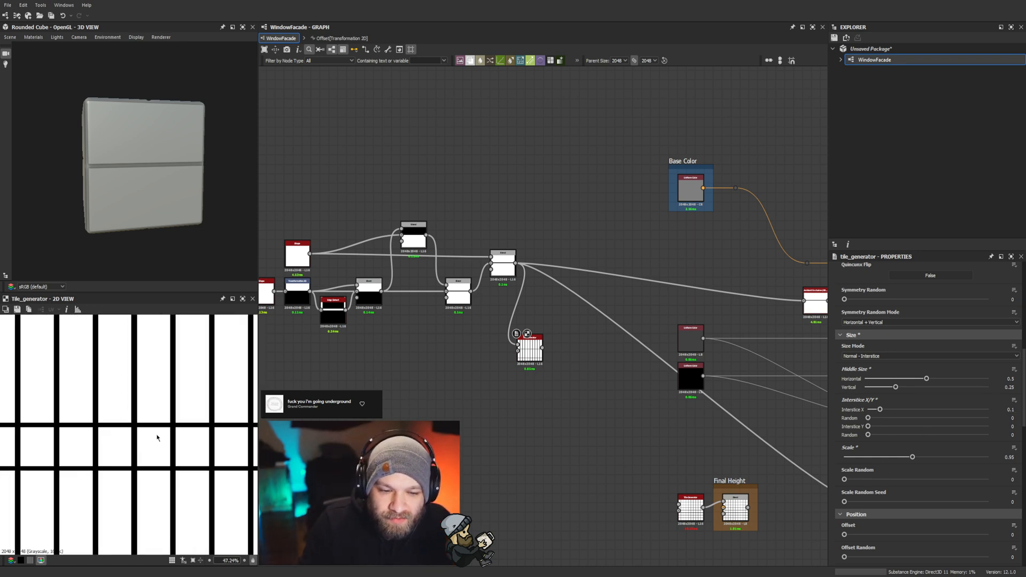
# Step: Set the Tile Generator's X Amount to 20 and Y Amount to 10, and check the gaps up close
pyautogui.scroll(5, 908, 417)
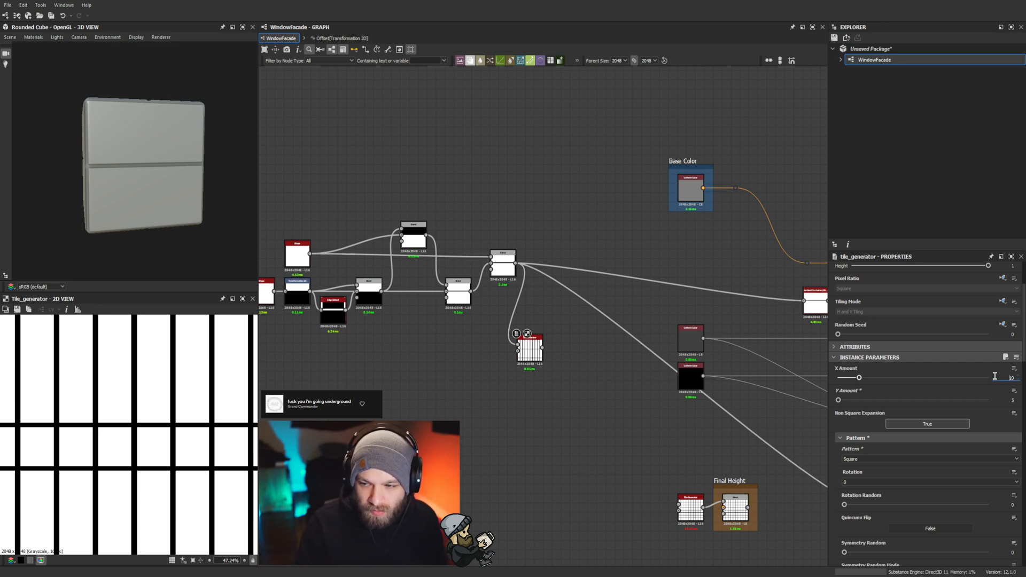
pyautogui.press('Tab')
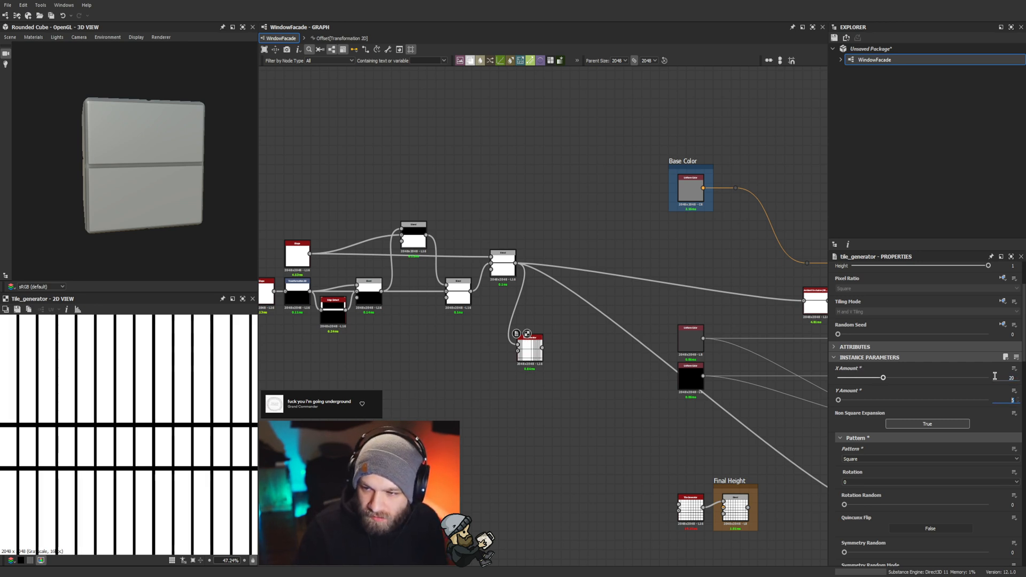
pyautogui.write('10')
pyautogui.press('Return')
pyautogui.scroll(4, 135, 428)
pyautogui.scroll(3, 135, 427)
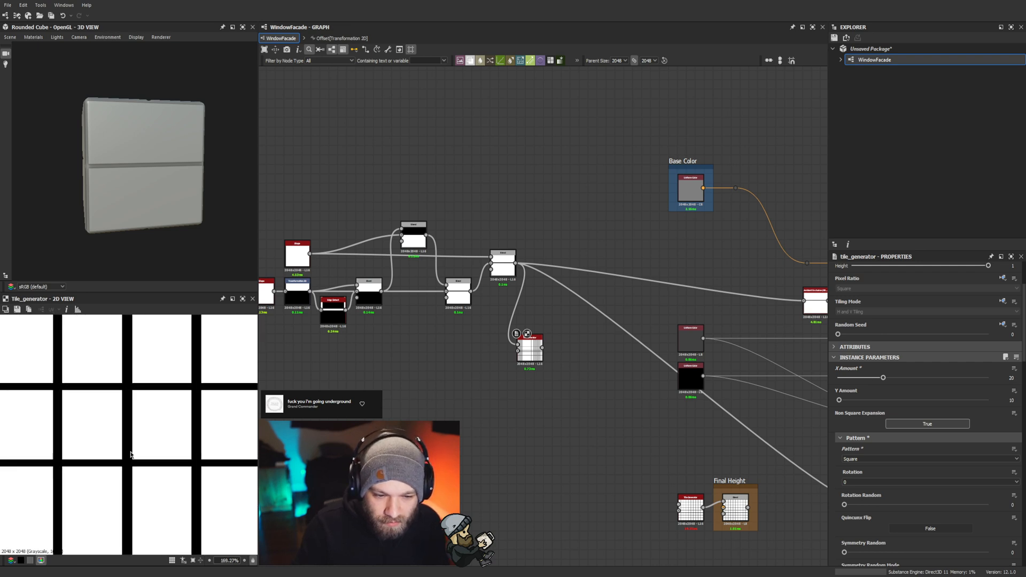
# Step: Try the Tile Generator's Interstice X at 0.2, 0.15 and 0.1 while comparing the gap widths
pyautogui.scroll(-5, 975, 475)
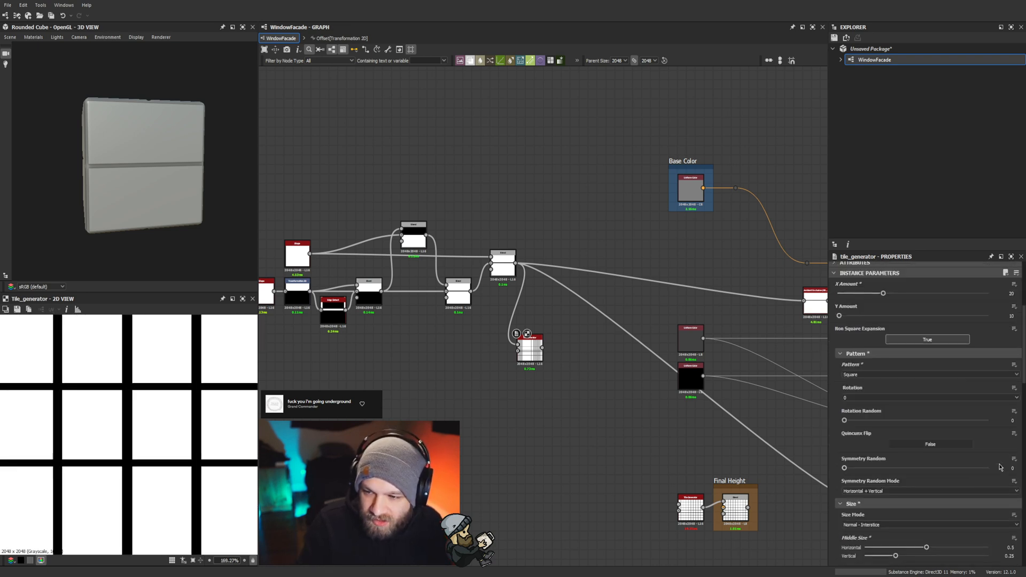
pyautogui.scroll(1, 999, 464)
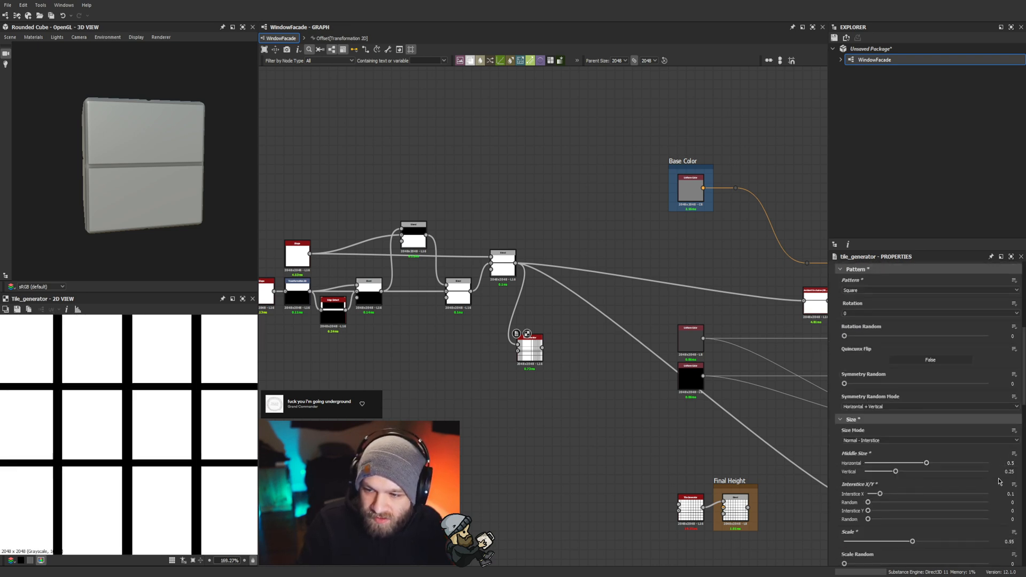
pyautogui.write('0.2')
pyautogui.press('Return')
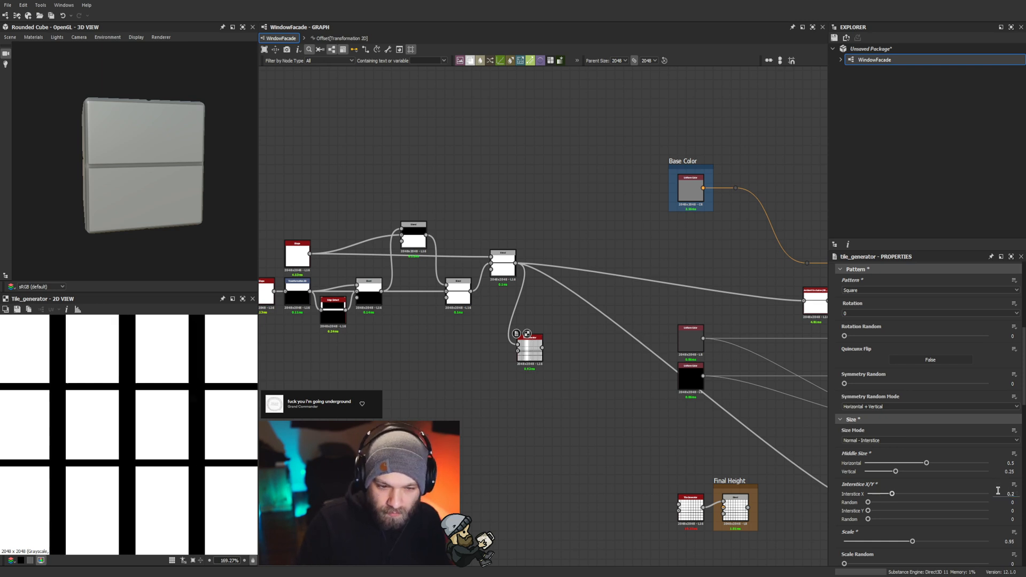
pyautogui.write('0.1')
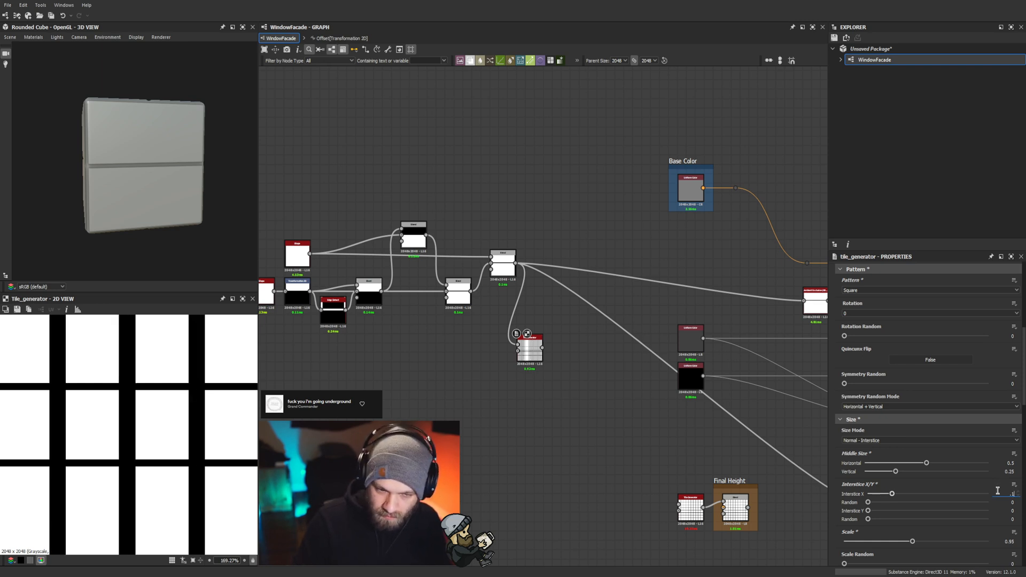
pyautogui.write('5')
pyautogui.press('Return')
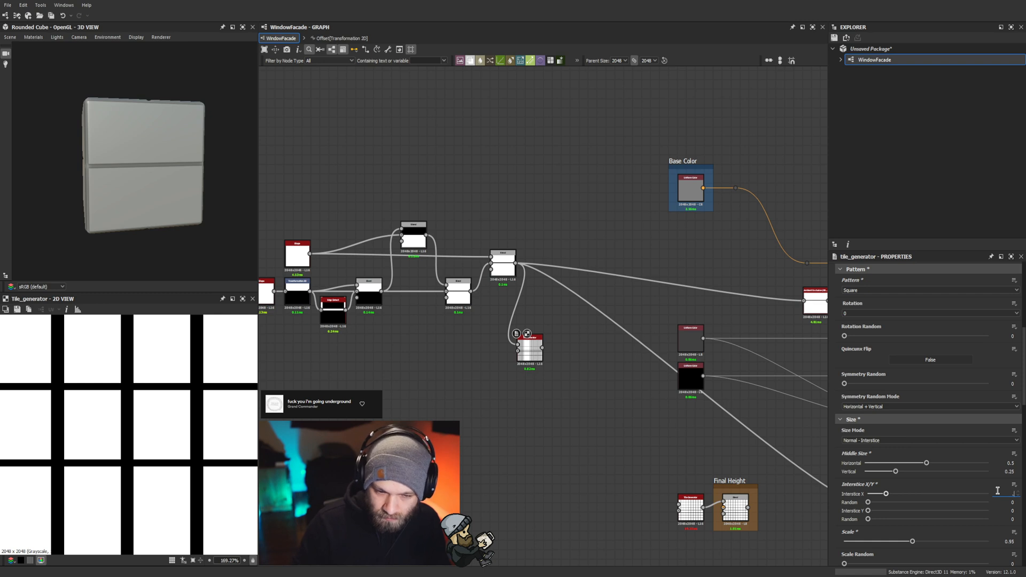
pyautogui.write('0.1')
pyautogui.press('Return')
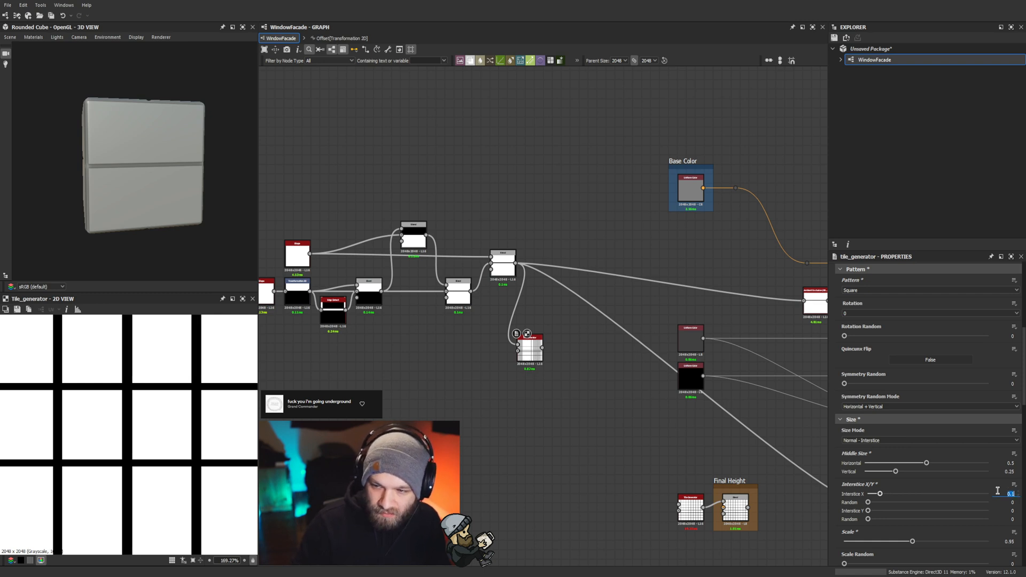
# Step: Set the Tile Generator's Interstice X to 0.05
pyautogui.write('0.05')
pyautogui.press('Return')
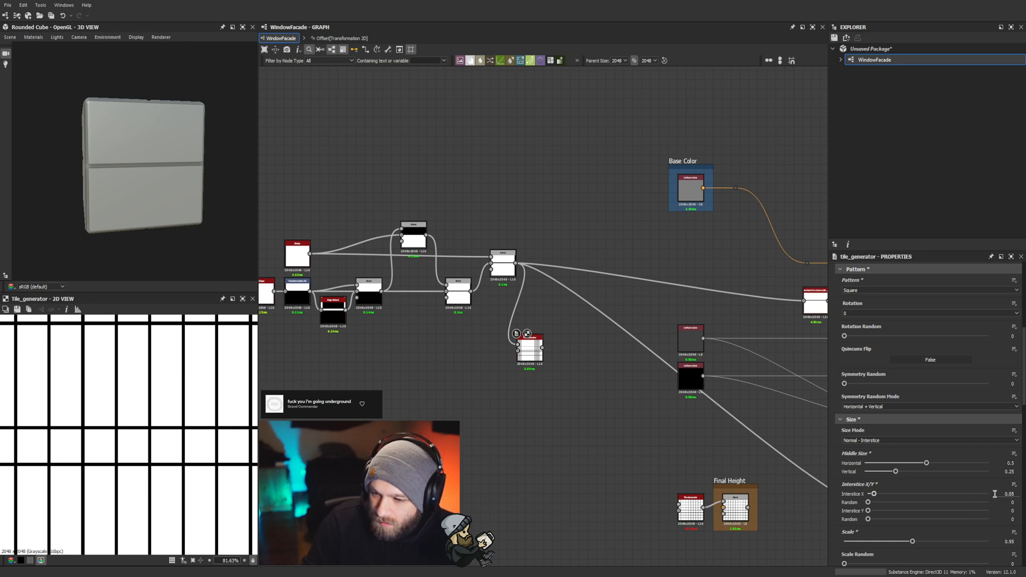
pyautogui.click(989, 494)
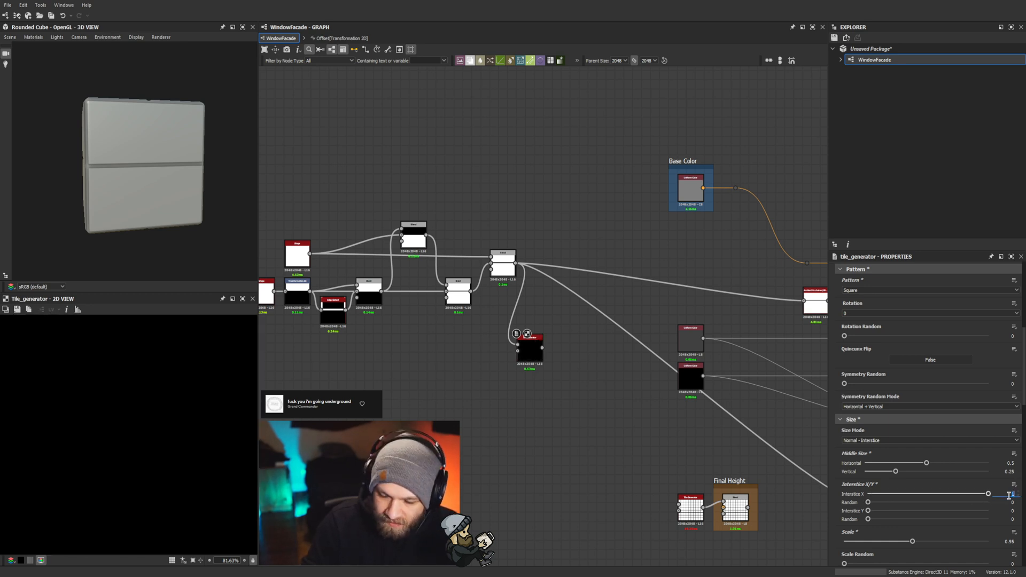
pyautogui.click(1010, 495)
pyautogui.write('.05')
pyautogui.press('Return')
# Step: Set the Tile Generator's X Amount to 40 and Y Amount to 20
pyautogui.scroll(7, 982, 368)
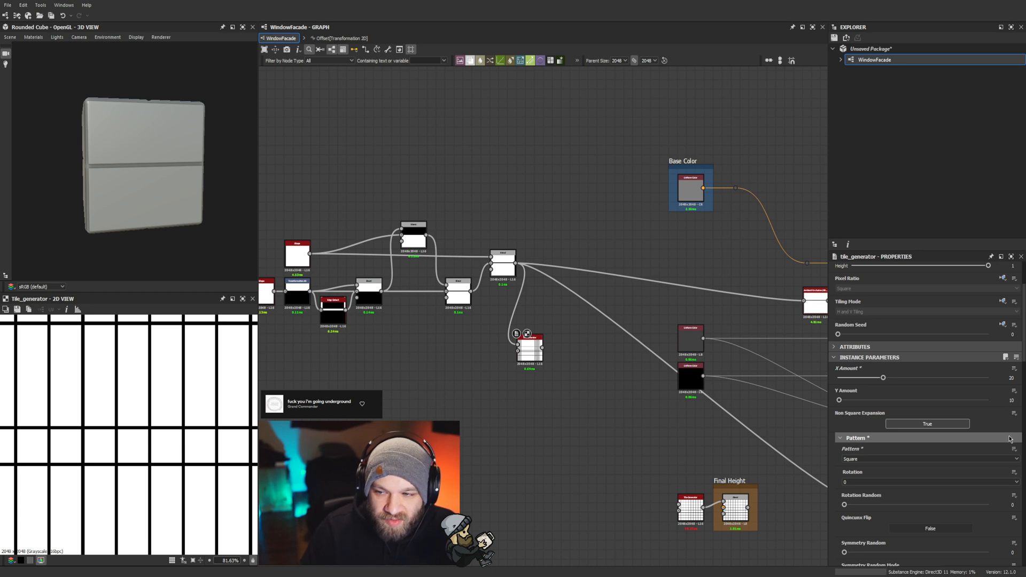
pyautogui.scroll(-3, 972, 527)
pyautogui.scroll(3, 1005, 367)
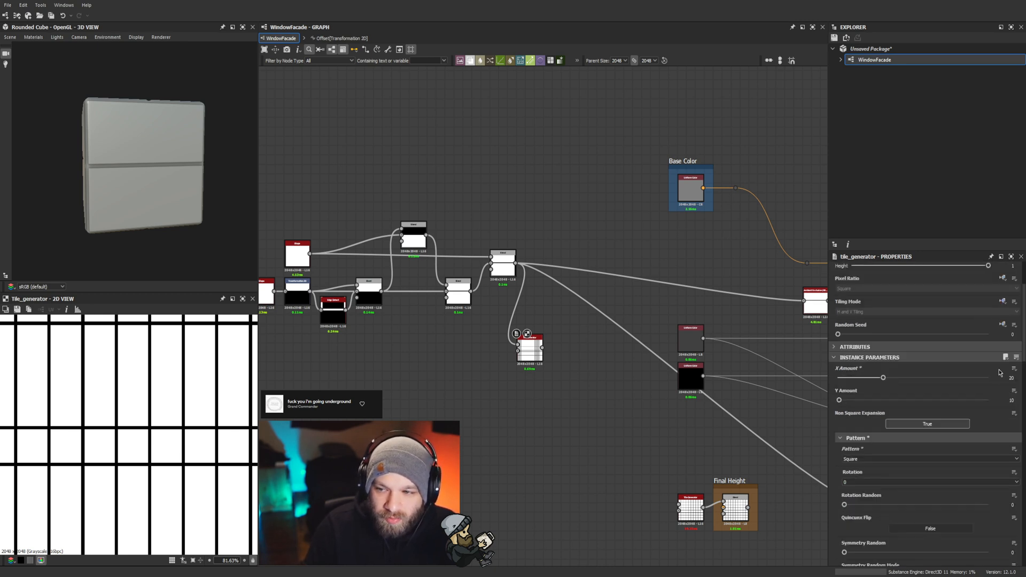
pyautogui.write('40')
pyautogui.press('Tab')
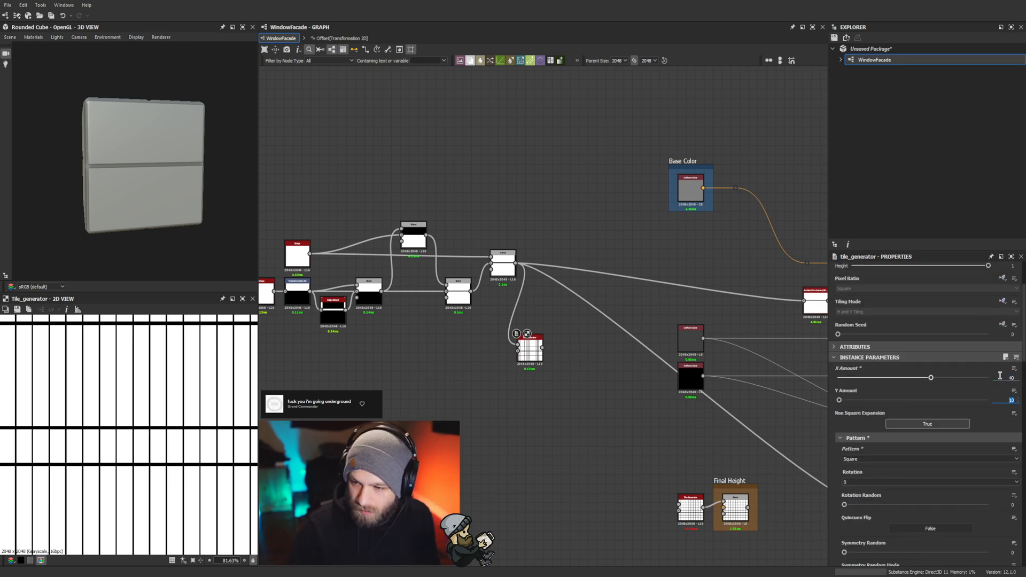
pyautogui.write('20')
pyautogui.press('Return')
# Step: Set the Tile Generator's Interstice X to 0.025 and check the gap widths up close
pyautogui.scroll(-3, 968, 456)
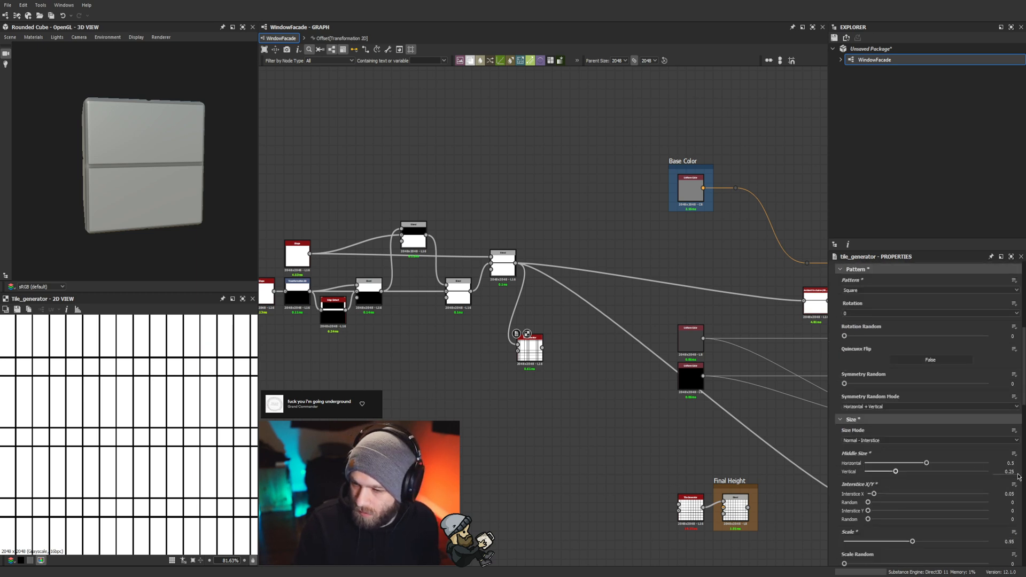
pyautogui.click(998, 492)
pyautogui.write('.0')
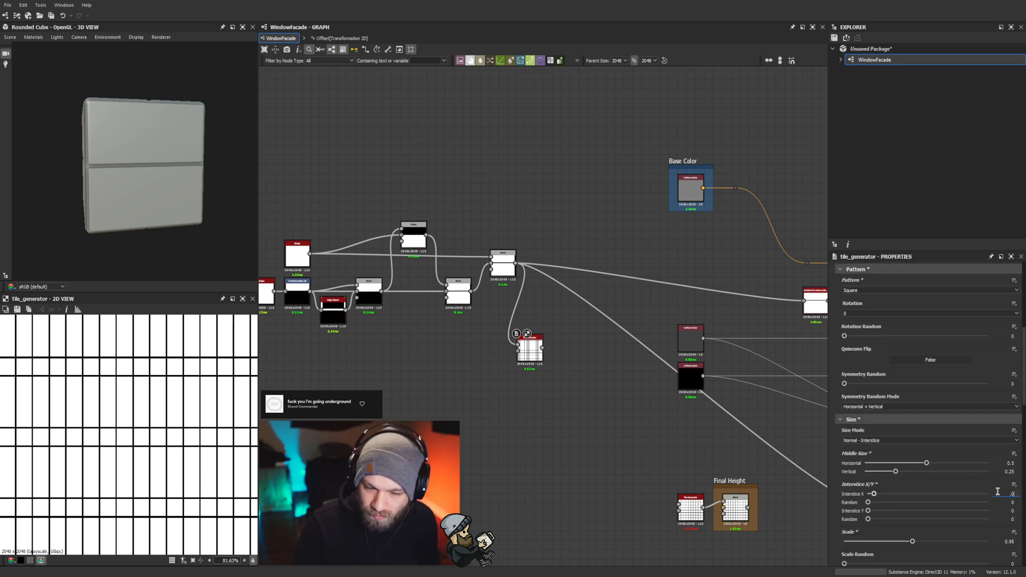
pyautogui.write('25')
pyautogui.press('Return')
pyautogui.scroll(3, 284, 510)
pyautogui.scroll(10, 130, 424)
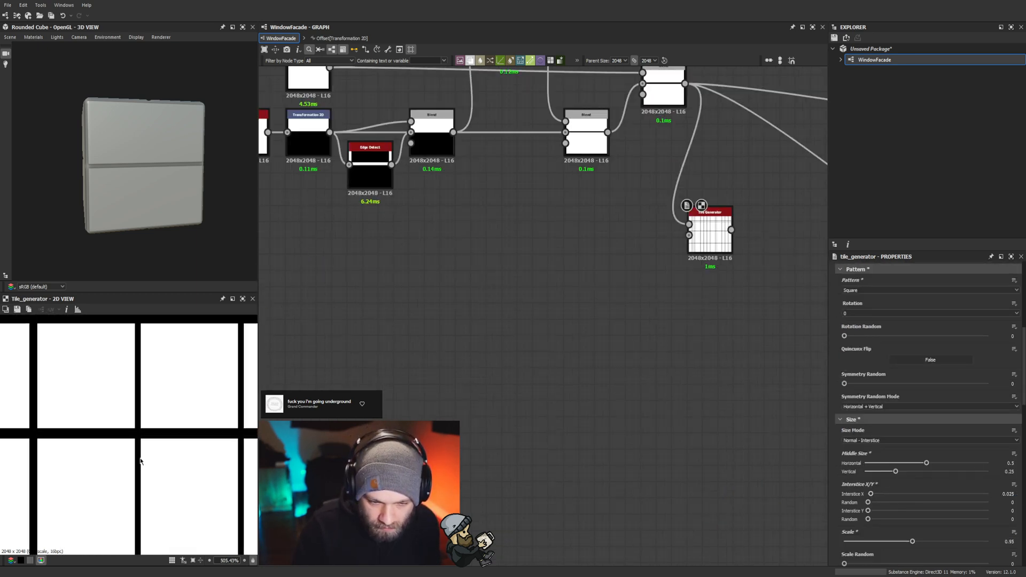
pyautogui.scroll(-1, 144, 449)
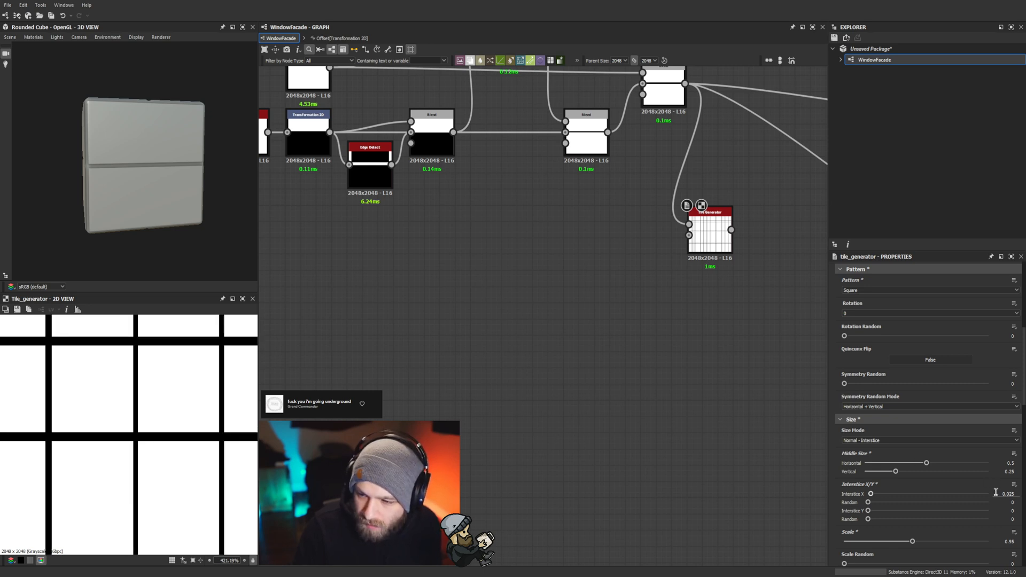
# Step: Set the Tile Generator's Interstice X to 0.04 and examine the window grid in the 2D preview
pyautogui.moveTo(871, 494); pyautogui.dragTo(874, 496)
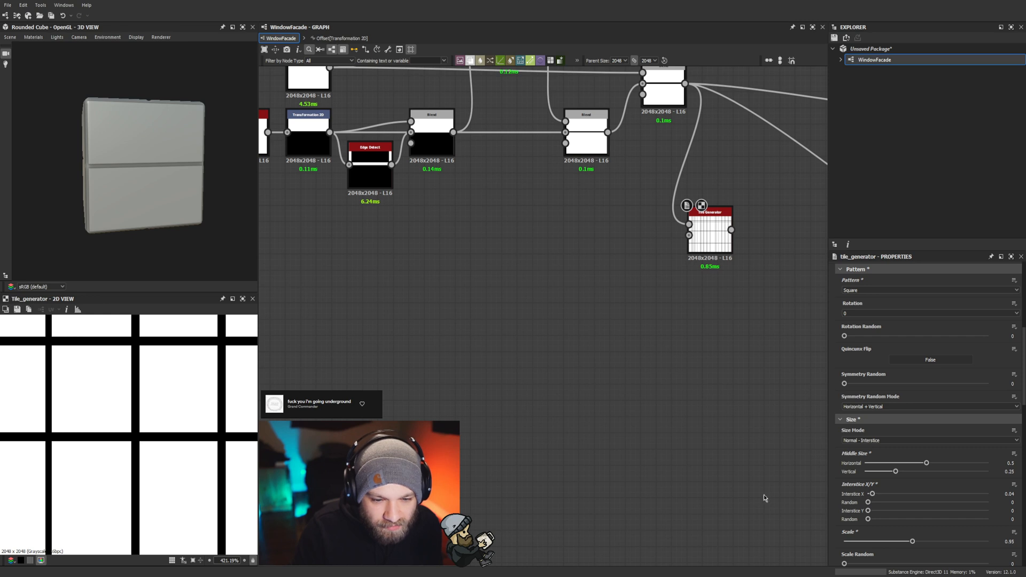
pyautogui.scroll(-7, 65, 470)
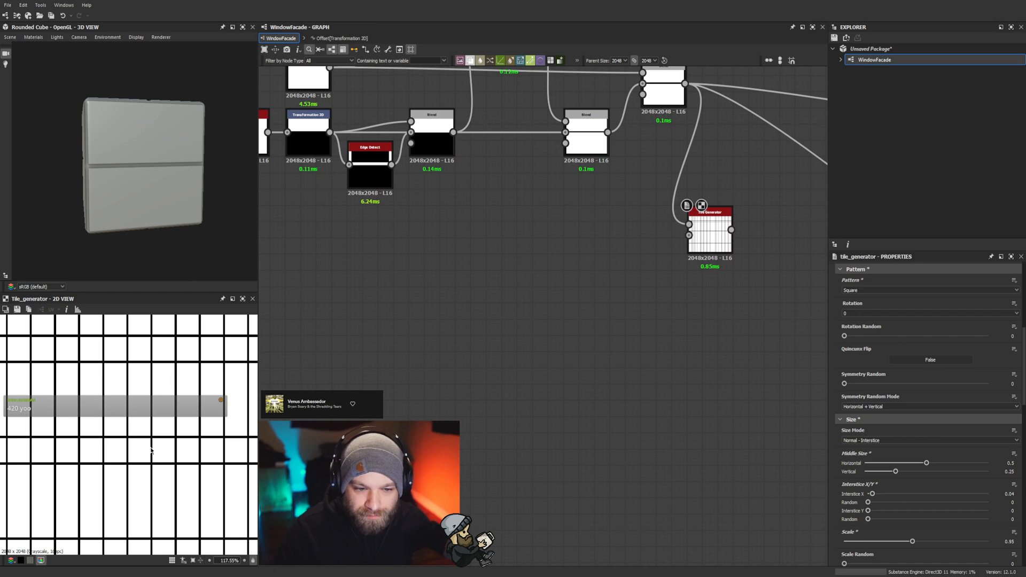
pyautogui.scroll(-4, 150, 451)
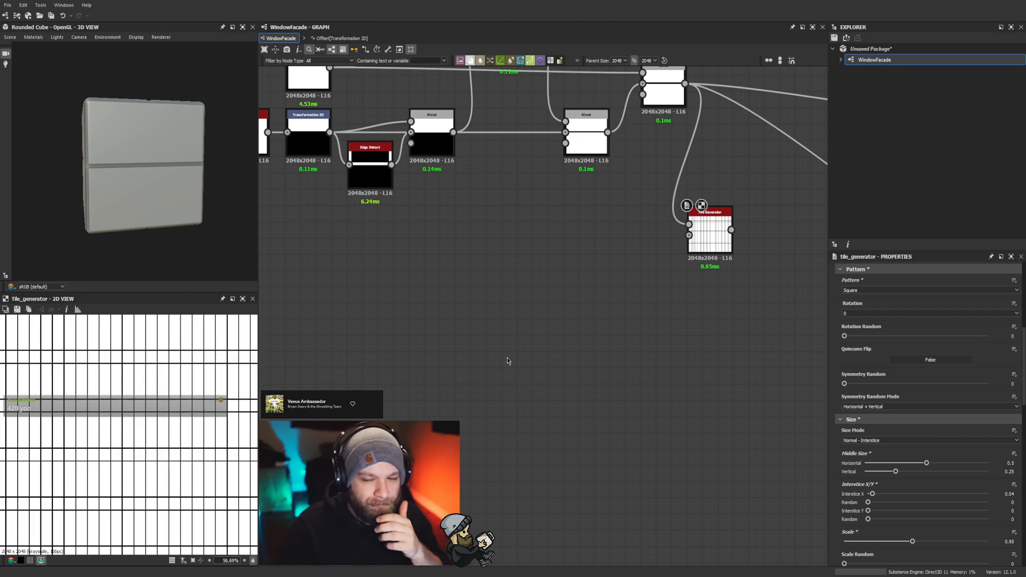
pyautogui.scroll(-3, 592, 214)
pyautogui.moveTo(681, 229); pyautogui.dragTo(582, 316, button='middle')
pyautogui.scroll(4, 581, 317)
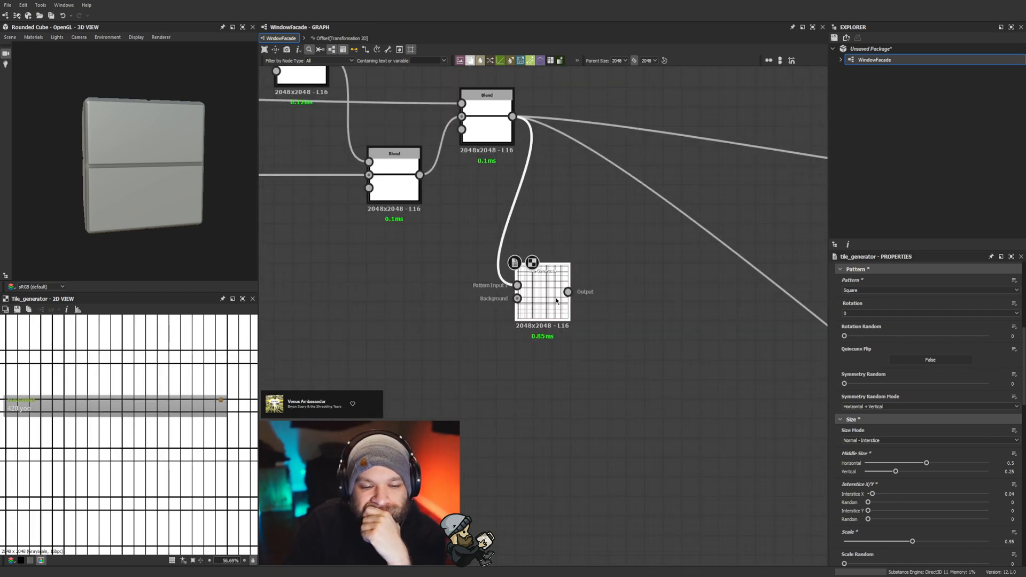
pyautogui.scroll(3, 63, 442)
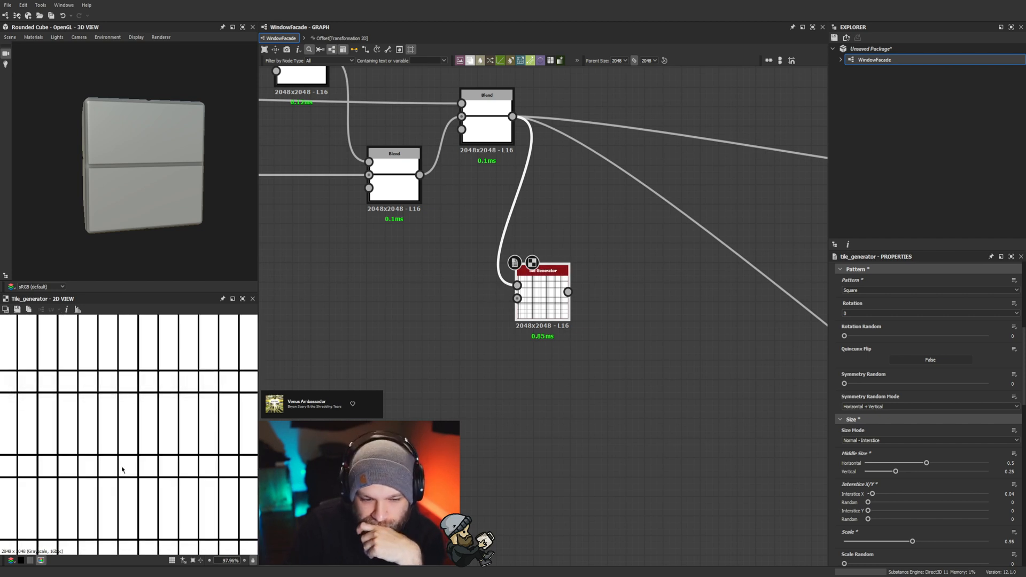
# Step: Set the Tile Generator's X Amount to 20
pyautogui.scroll(3, 122, 469)
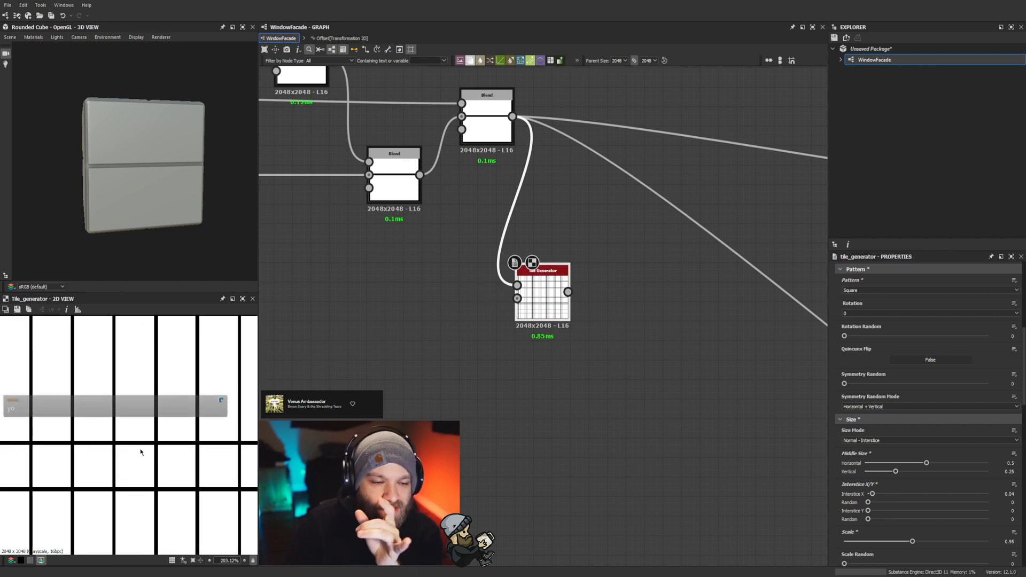
pyautogui.scroll(-3, 581, 279)
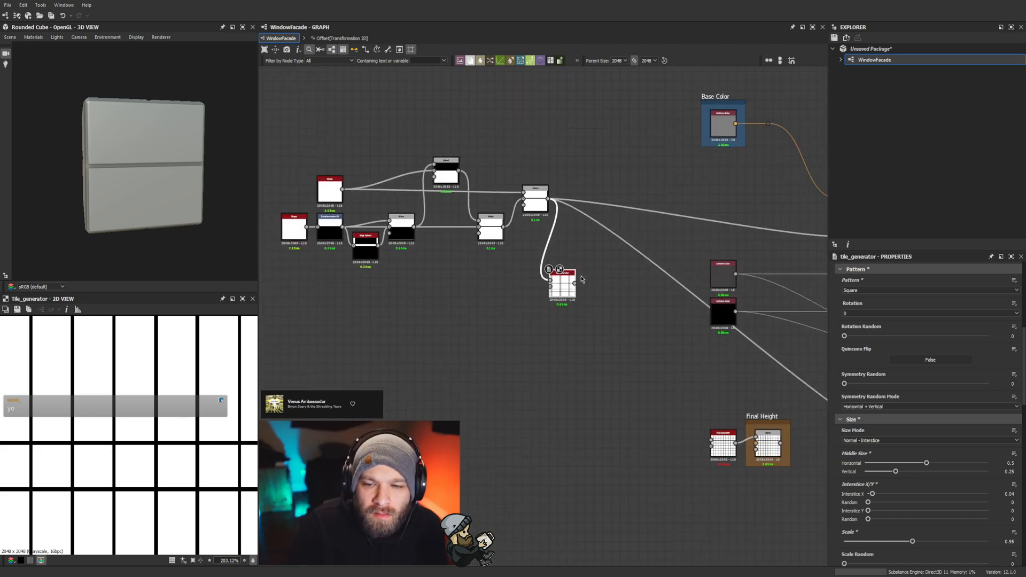
pyautogui.moveTo(582, 279); pyautogui.dragTo(569, 328, button='middle')
pyautogui.scroll(-2, 123, 449)
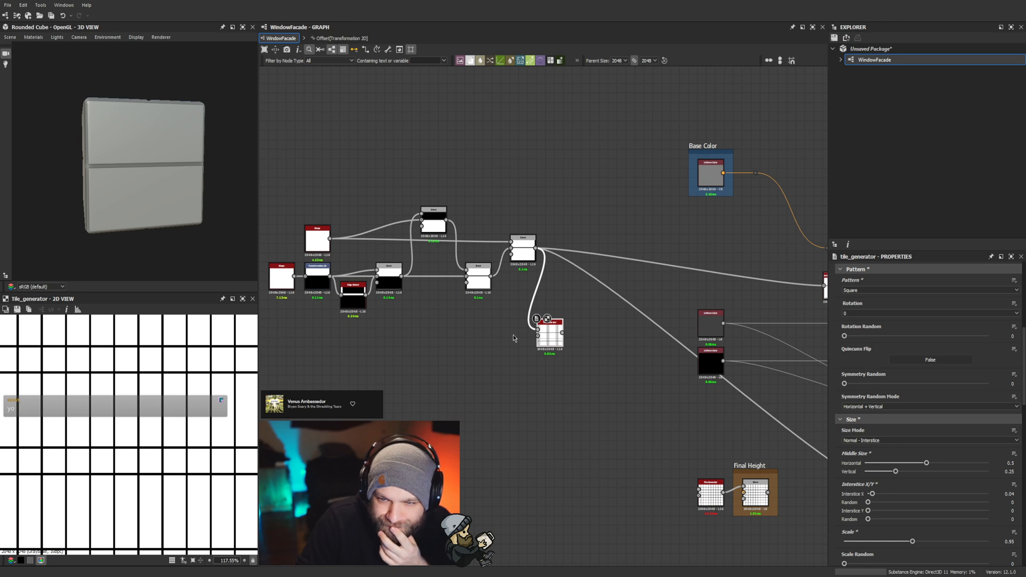
pyautogui.moveTo(538, 313); pyautogui.dragTo(486, 333, button='middle')
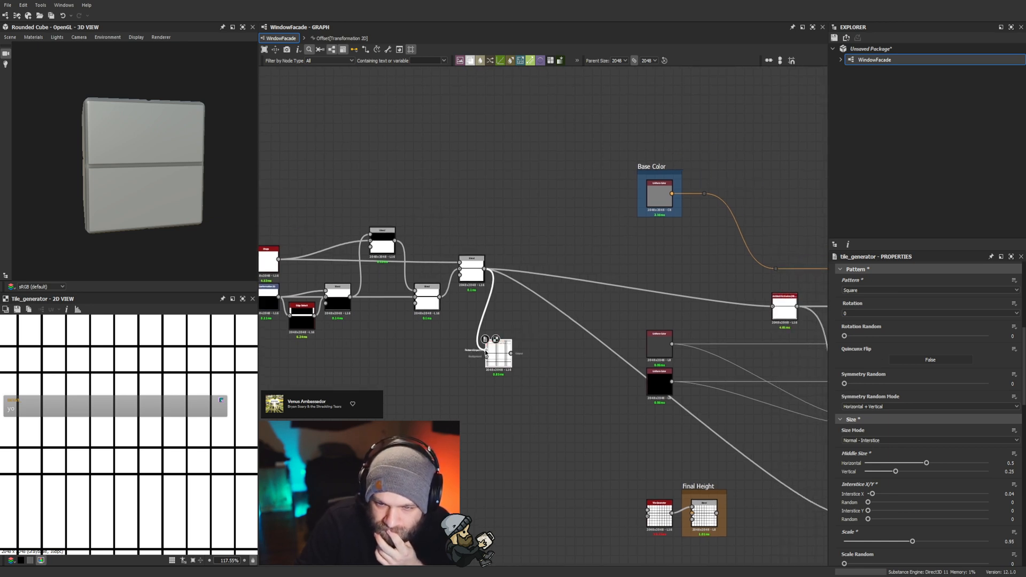
pyautogui.scroll(5, 877, 478)
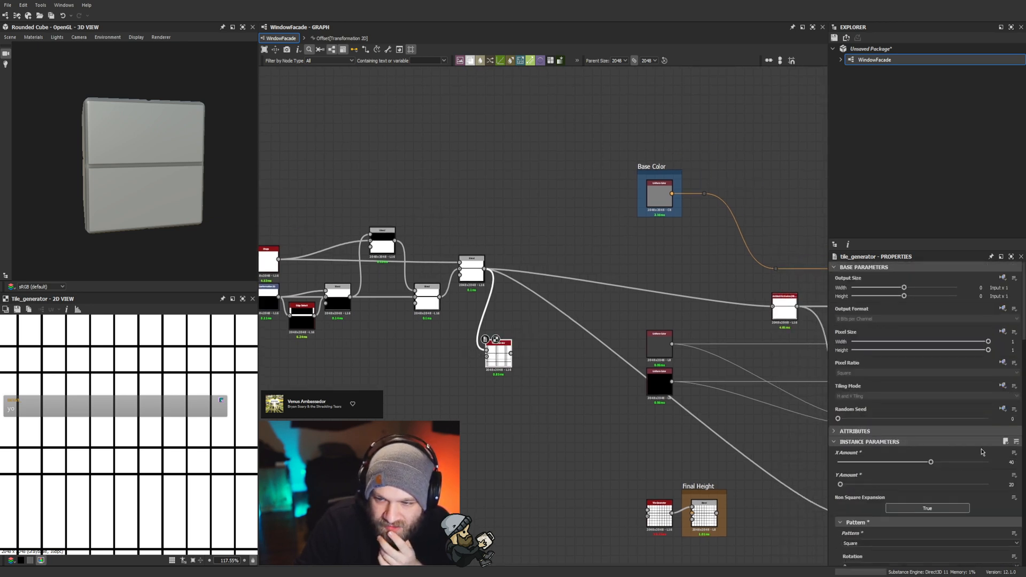
pyautogui.click(1002, 461)
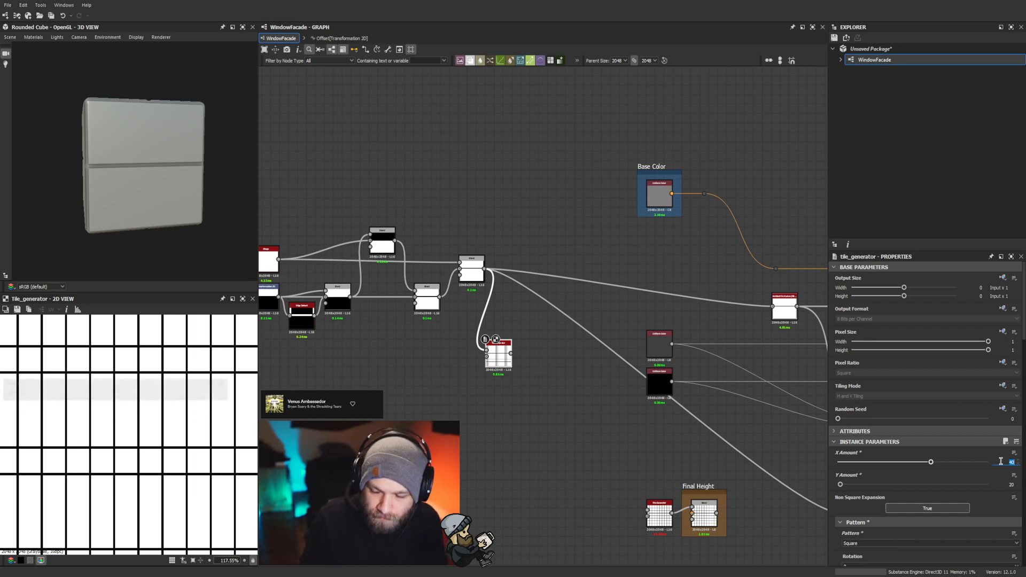
pyautogui.write('2')
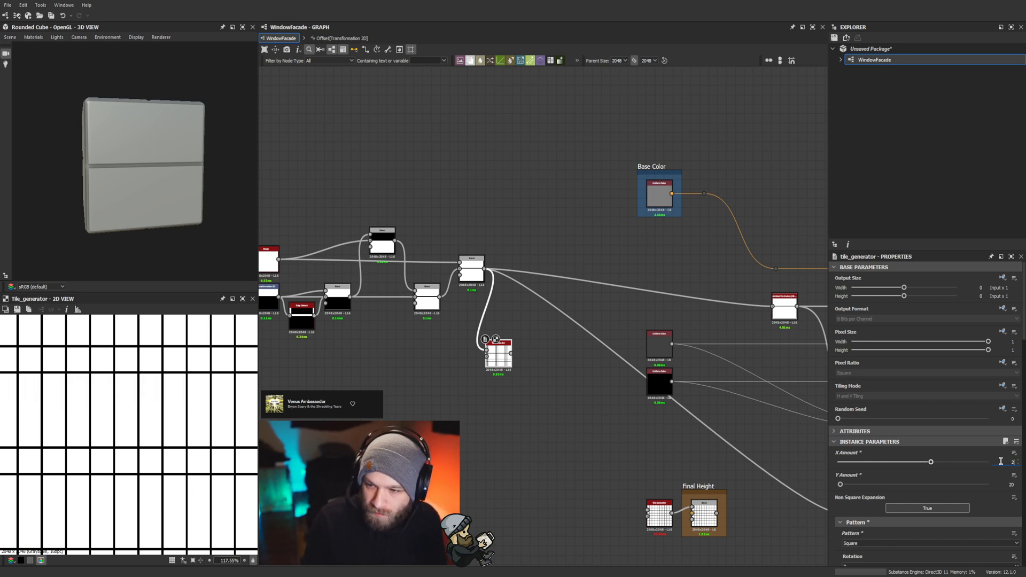
pyautogui.write('0')
pyautogui.press('Return')
# Step: Set the Tile Generator's Middle Size to 0.5 both horizontally and vertically
pyautogui.scroll(-3, 892, 536)
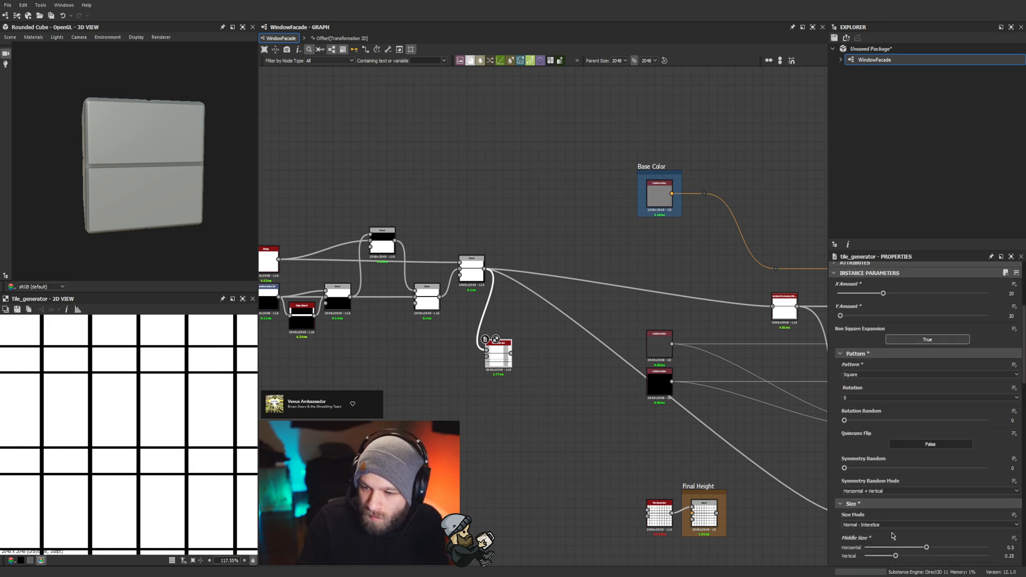
pyautogui.scroll(-2, 888, 475)
pyautogui.moveTo(892, 464); pyautogui.dragTo(928, 464)
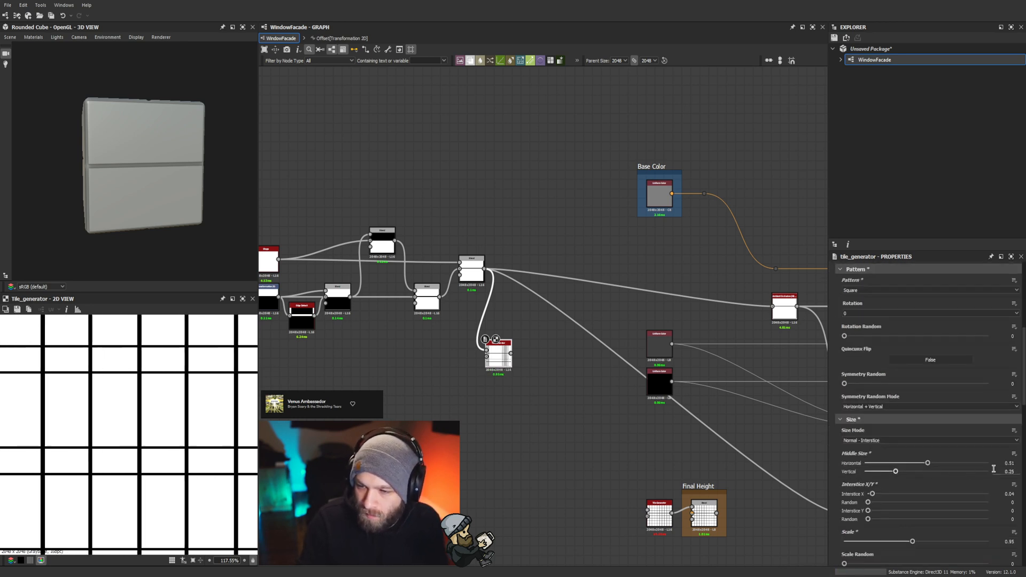
pyautogui.doubleClick(1009, 463)
pyautogui.write('.5')
pyautogui.press('Tab')
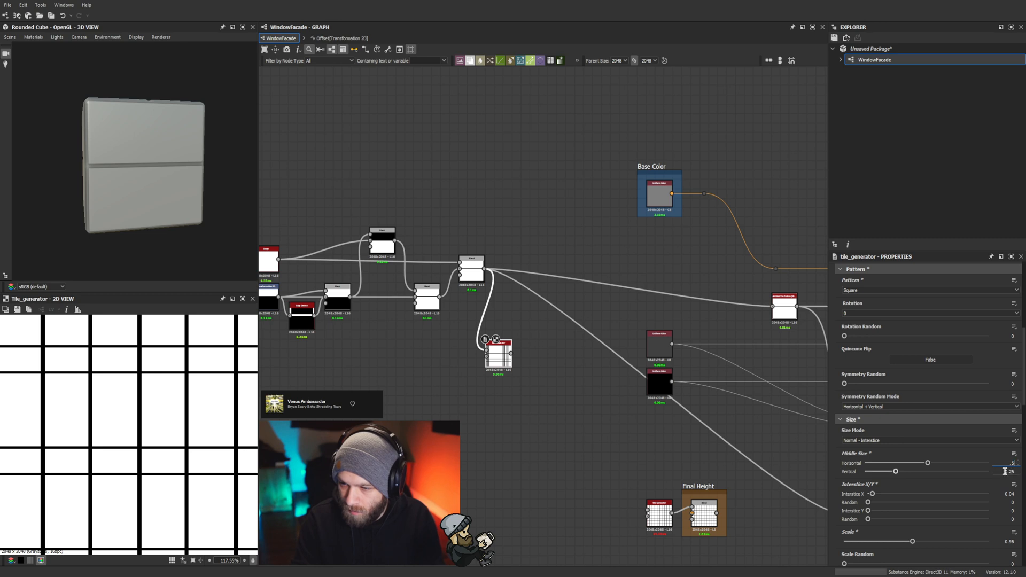
pyautogui.write('.5')
pyautogui.press('Return')
# Step: Check the window grid in the 2D preview and set the Tile Generator's Y Amount to 1
pyautogui.scroll(-6, 125, 464)
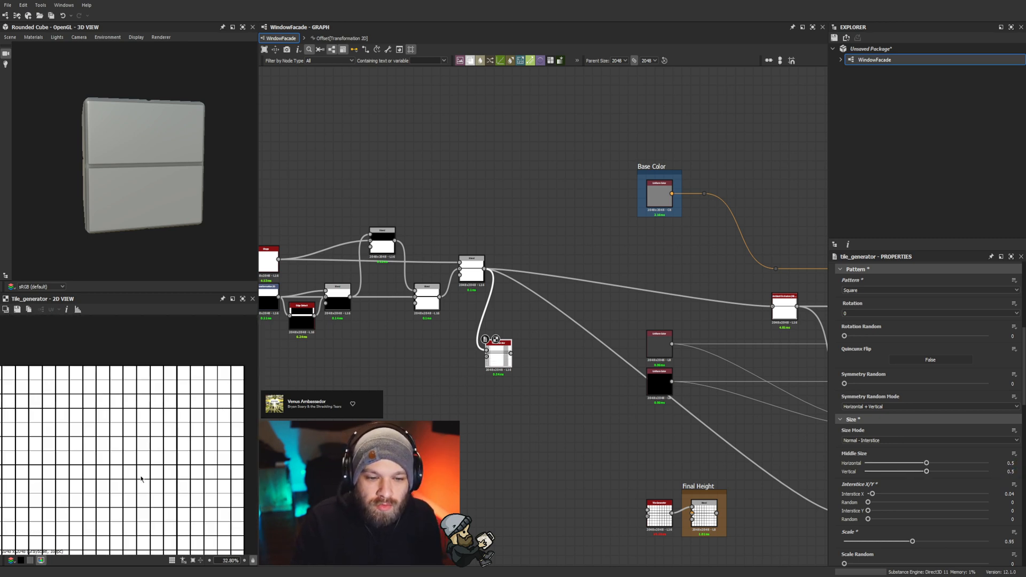
pyautogui.scroll(3, 125, 464)
pyautogui.scroll(3, 880, 420)
pyautogui.scroll(3, 880, 420)
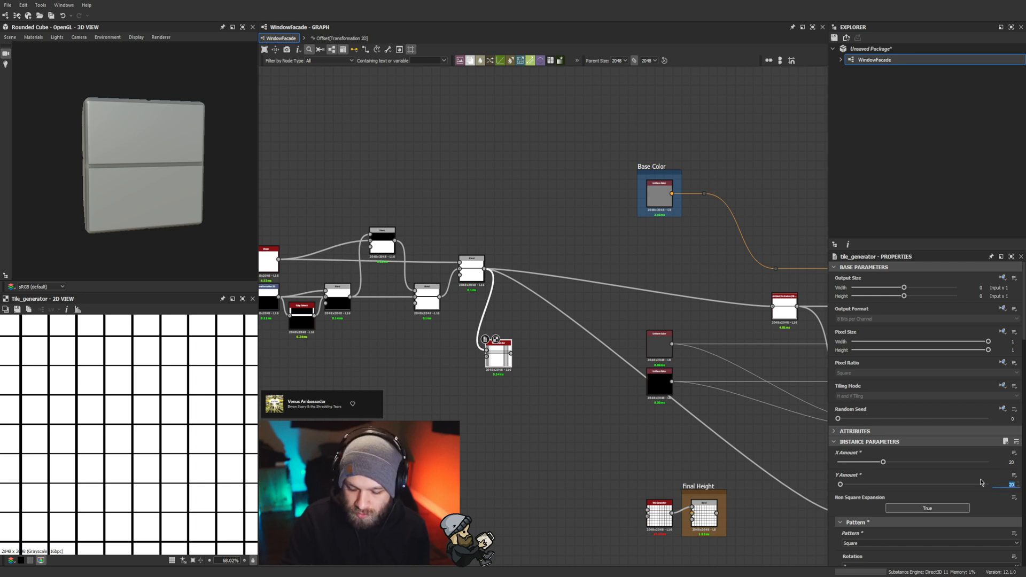
pyautogui.write('1')
pyautogui.press('Return')
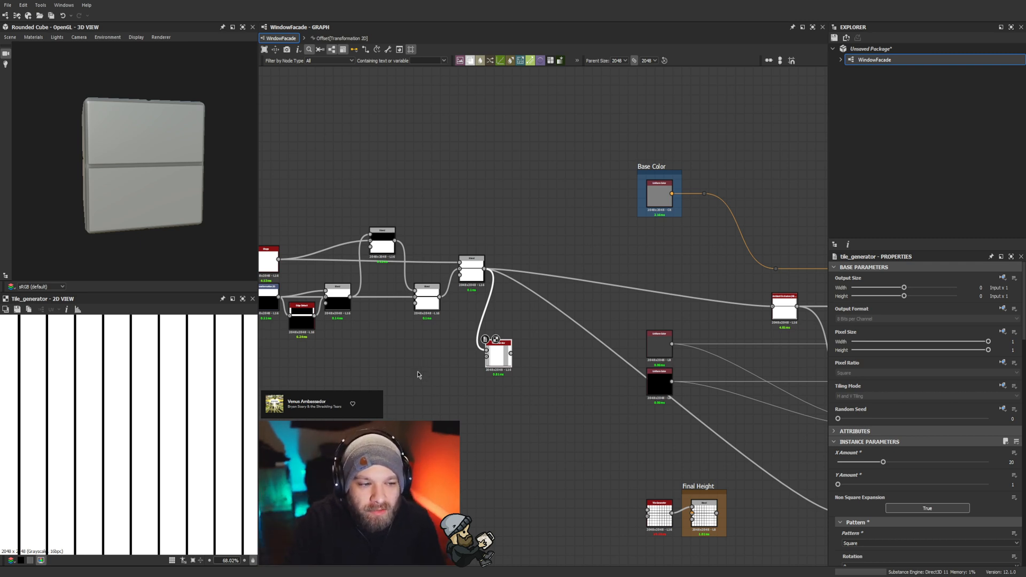
pyautogui.moveTo(418, 376); pyautogui.dragTo(385, 379, button='middle')
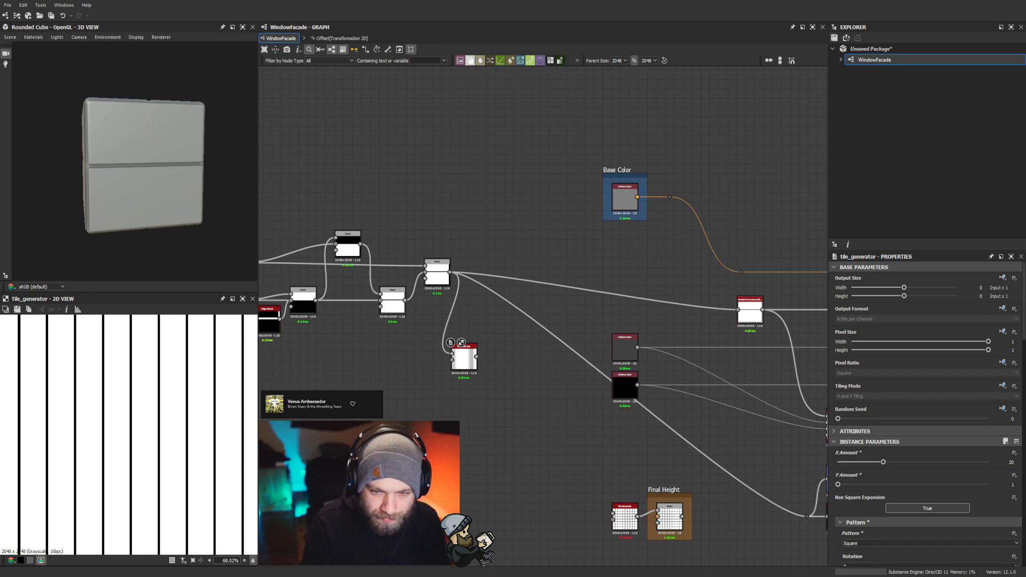
pyautogui.press('Return')
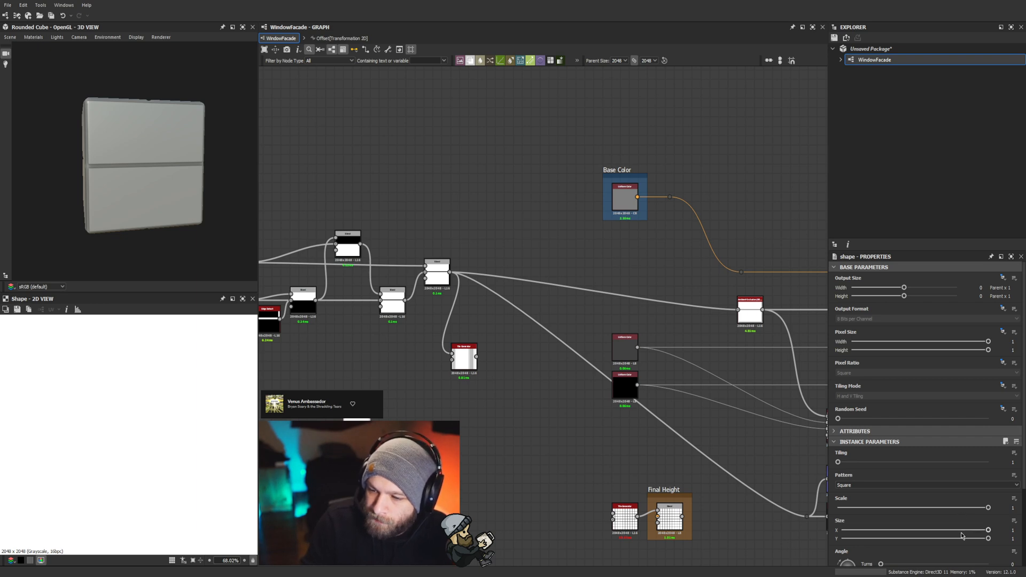
pyautogui.moveTo(963, 537); pyautogui.dragTo(848, 539)
pyautogui.scroll(-5, 147, 450)
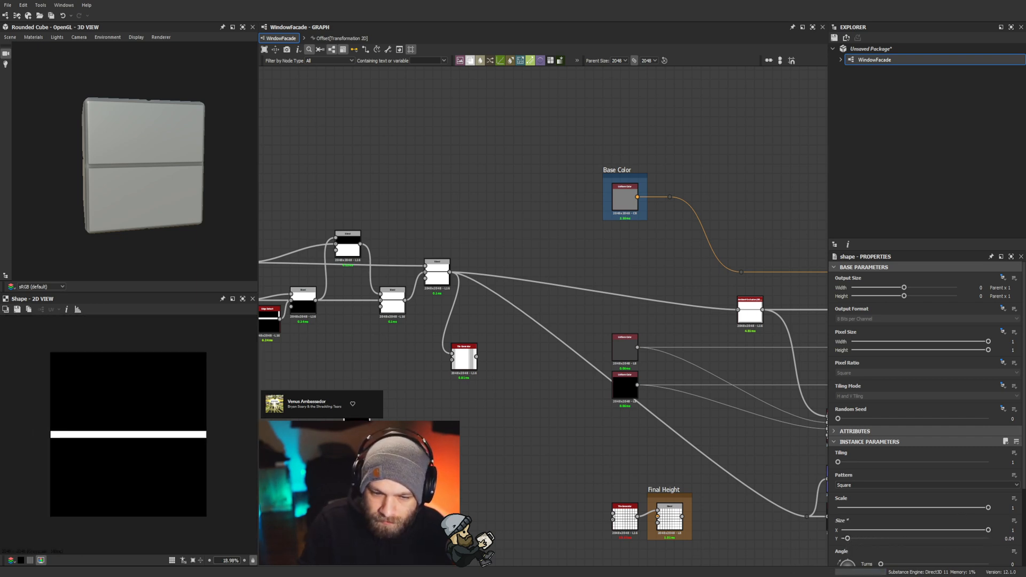
pyautogui.moveTo(497, 406); pyautogui.dragTo(515, 372, button='middle')
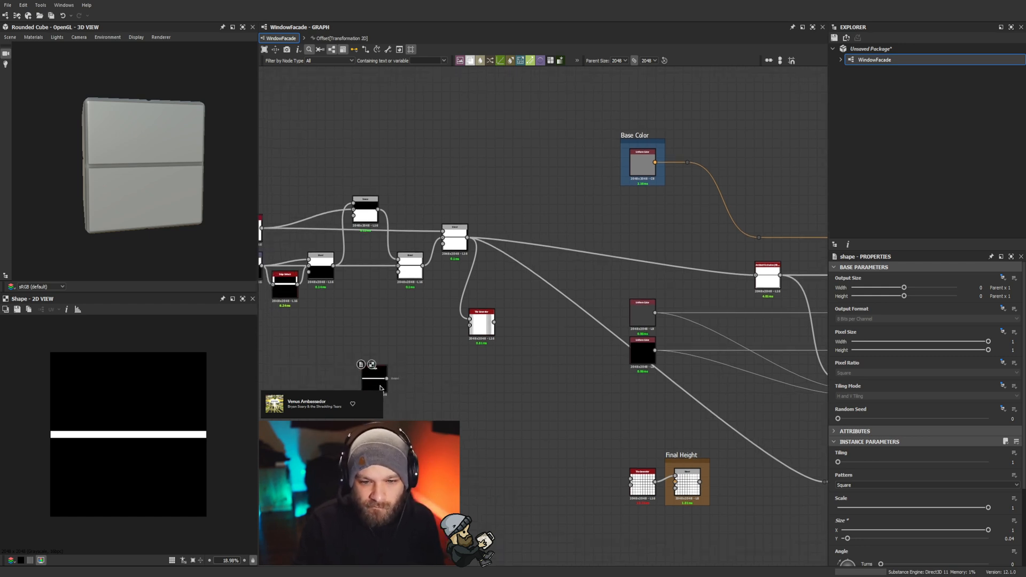
pyautogui.press('Delete')
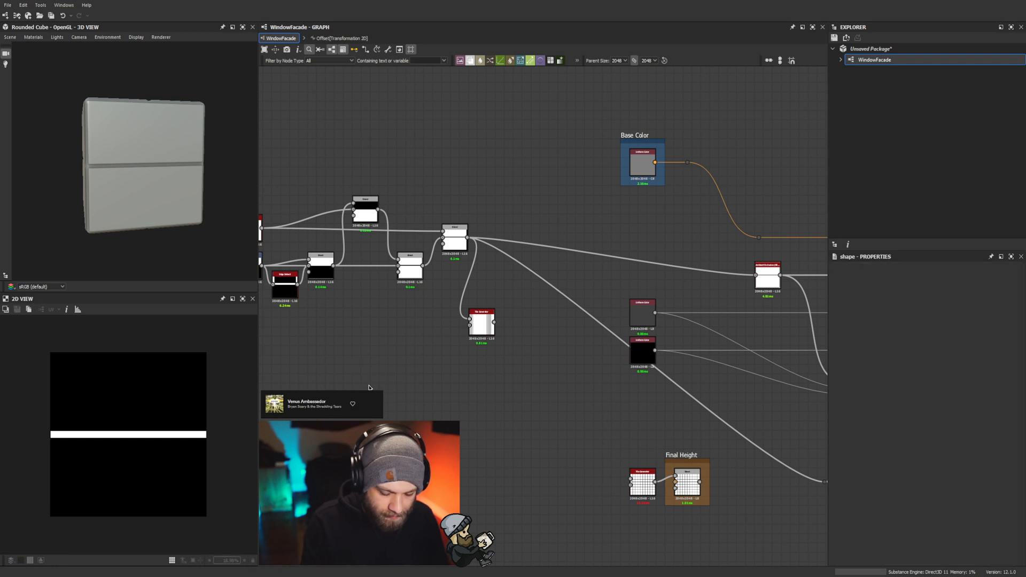
# Step: Add a Shape node below the existing network and set its Y Size to 0.46
pyautogui.press('s')
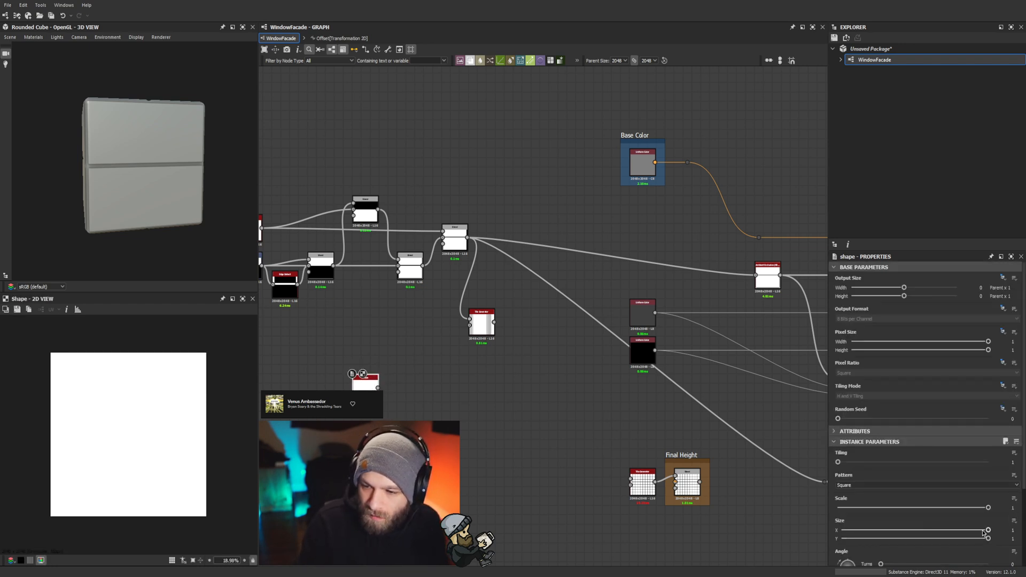
pyautogui.moveTo(984, 533); pyautogui.dragTo(911, 546)
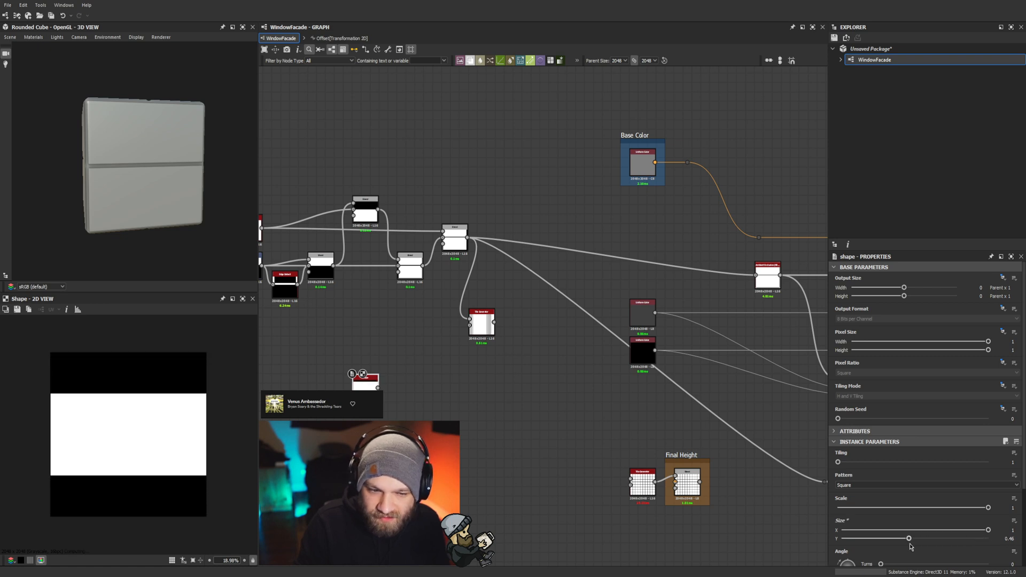
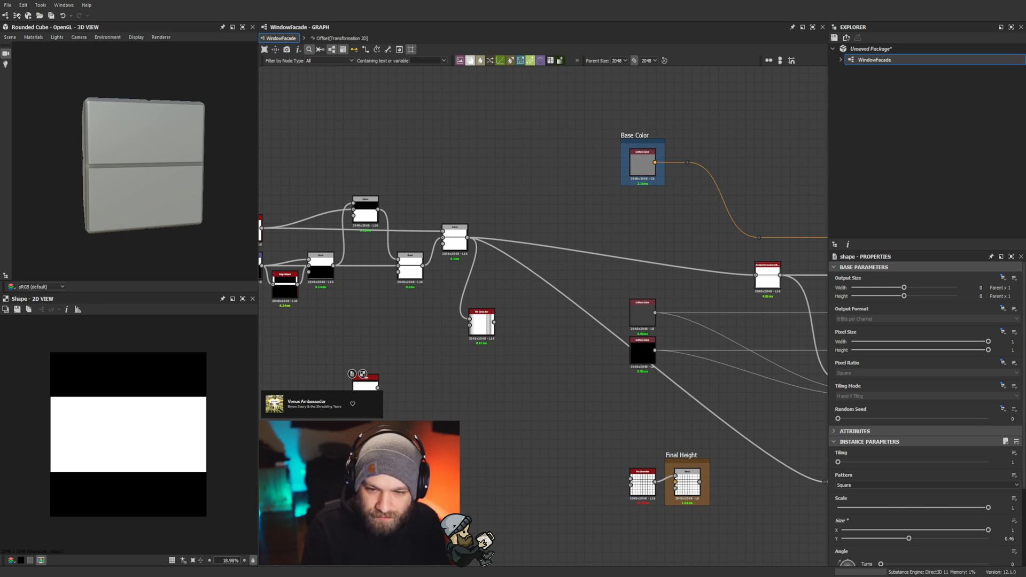
# Step: Feed the Shape into a new Edge Detect node with Invert set to True and inspect the edge lines up close
pyautogui.press('Return')
pyautogui.moveTo(397, 426); pyautogui.dragTo(382, 386)
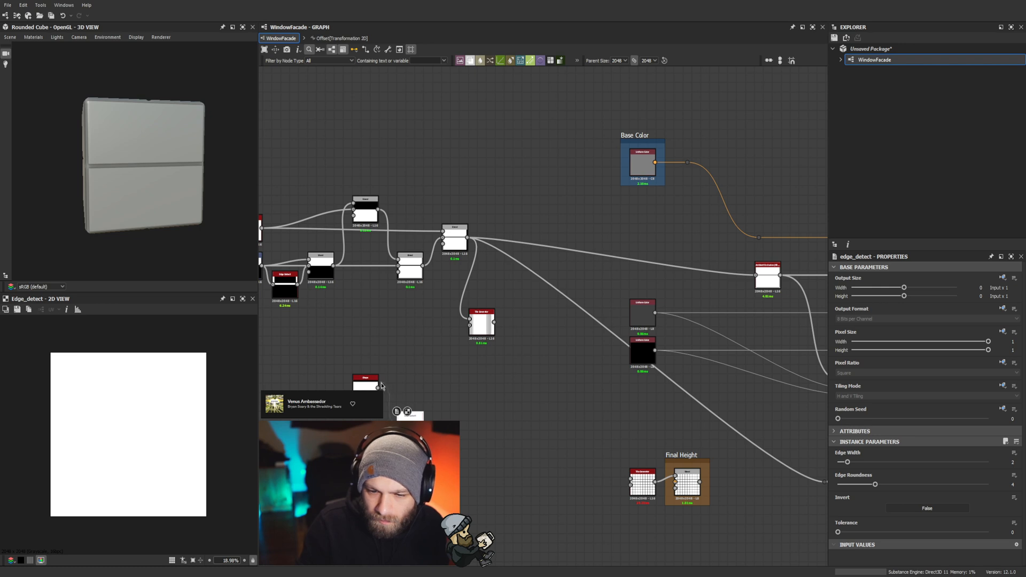
pyautogui.click(928, 508)
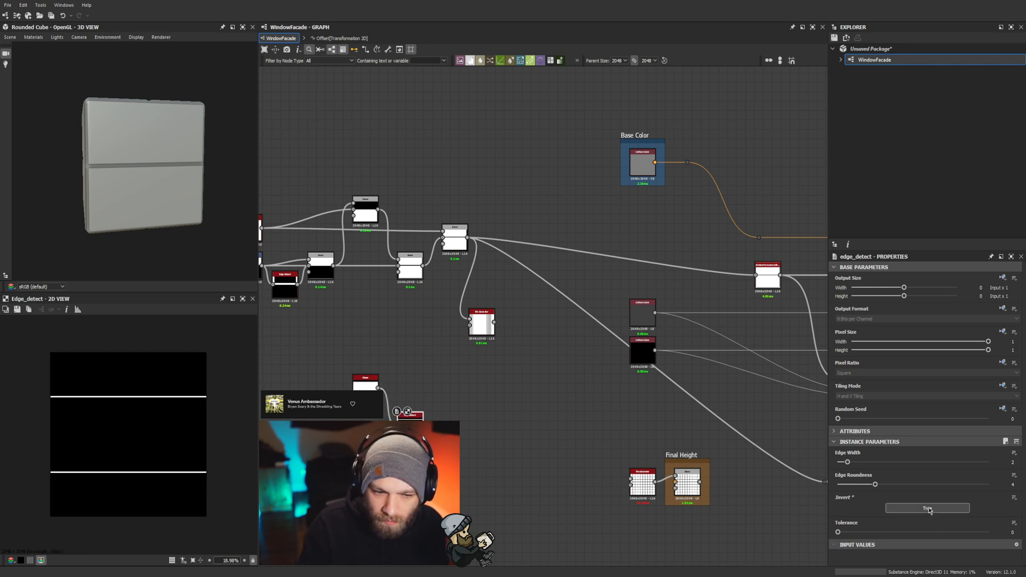
pyautogui.scroll(9, 61, 400)
pyautogui.moveTo(70, 396); pyautogui.dragTo(245, 388, button='middle')
pyautogui.moveTo(371, 387); pyautogui.dragTo(177, 383, button='middle')
pyautogui.scroll(10, 206, 394)
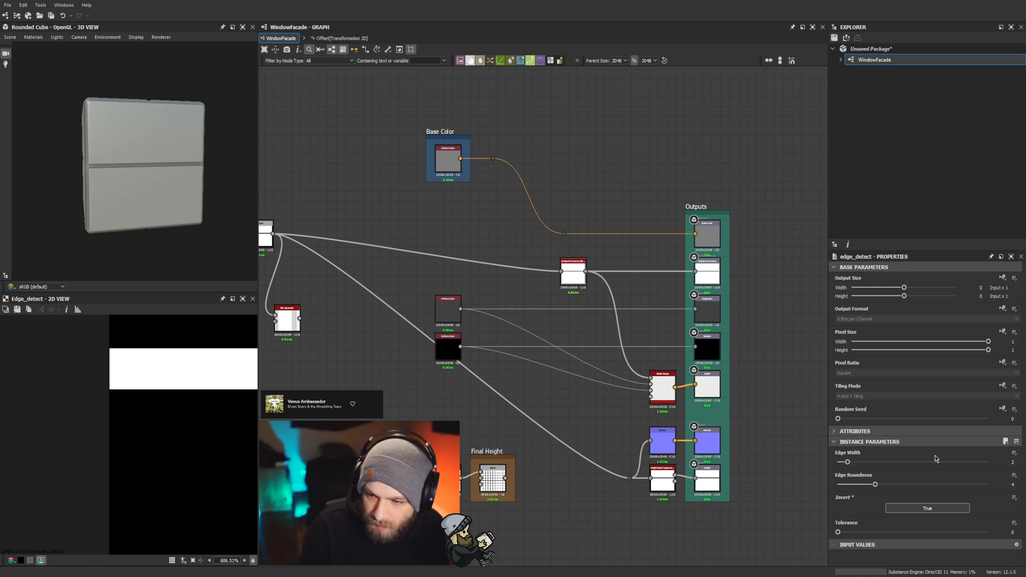
# Step: Try an Edge Width of 1.64 on the Edge Detect node and restore it to 2
pyautogui.moveTo(849, 463)
pyautogui.mouseDown()
pyautogui.moveTo(868, 465)
pyautogui.moveTo(844, 465)
pyautogui.mouseUp()
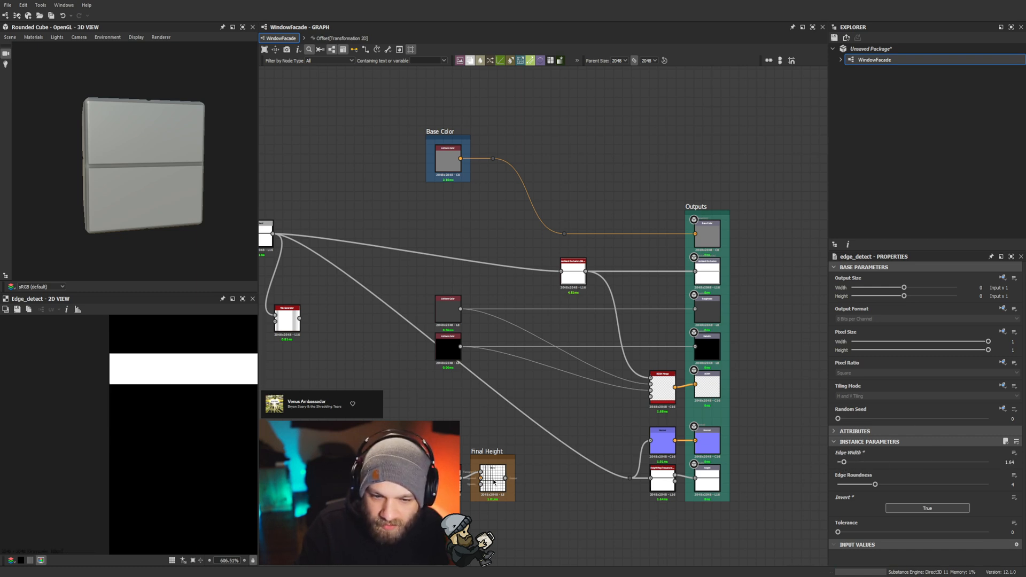
pyautogui.scroll(-19, 185, 444)
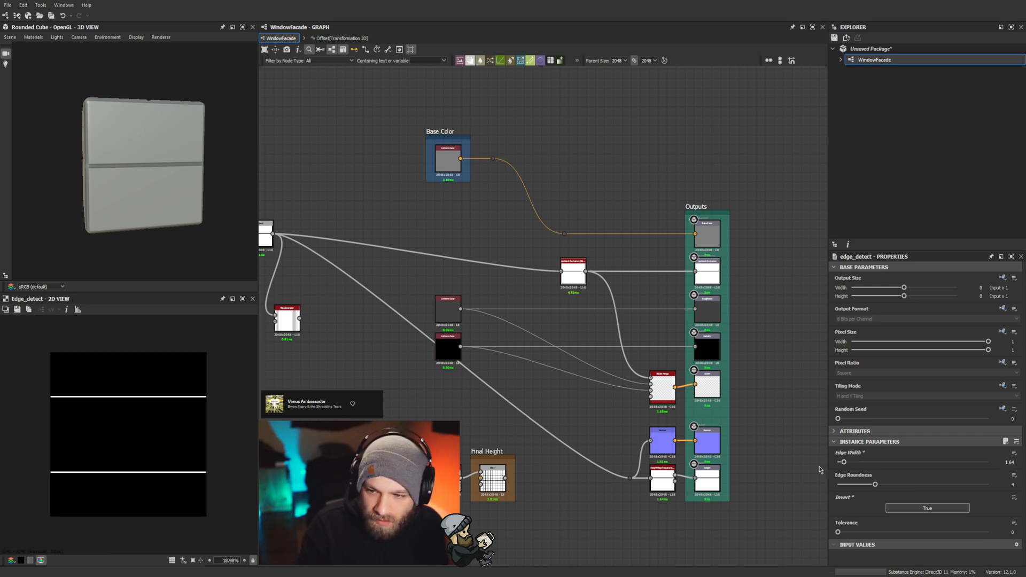
pyautogui.click(994, 462)
pyautogui.write('2')
pyautogui.press('Return')
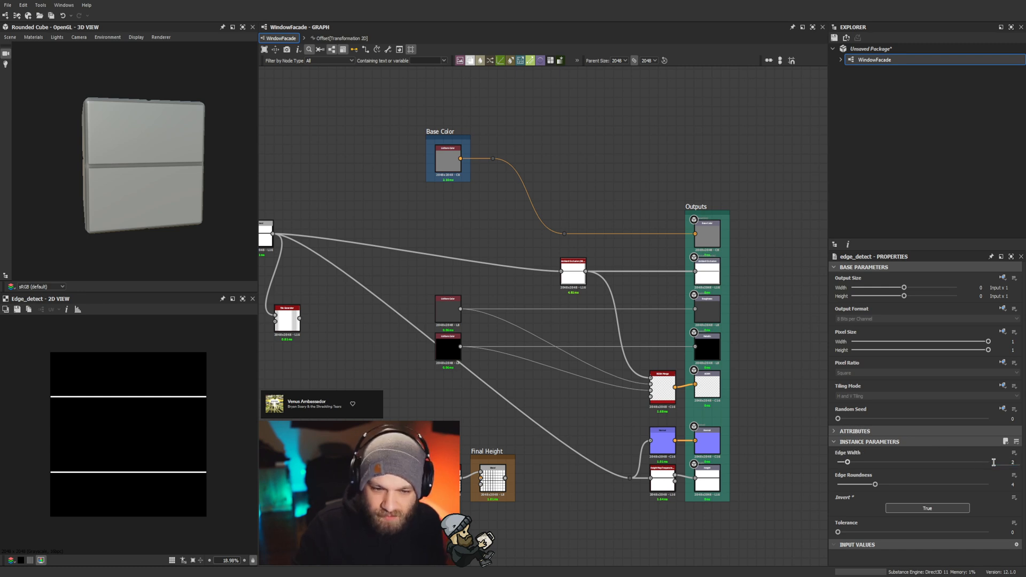
# Step: Set the Tile Generator's Size Mode to Normal - Size and its Y Size to 2
pyautogui.moveTo(391, 402); pyautogui.dragTo(580, 451, button='middle')
pyautogui.scroll(-1, 477, 386)
pyautogui.scroll(1, 472, 422)
pyautogui.scroll(2, 533, 363)
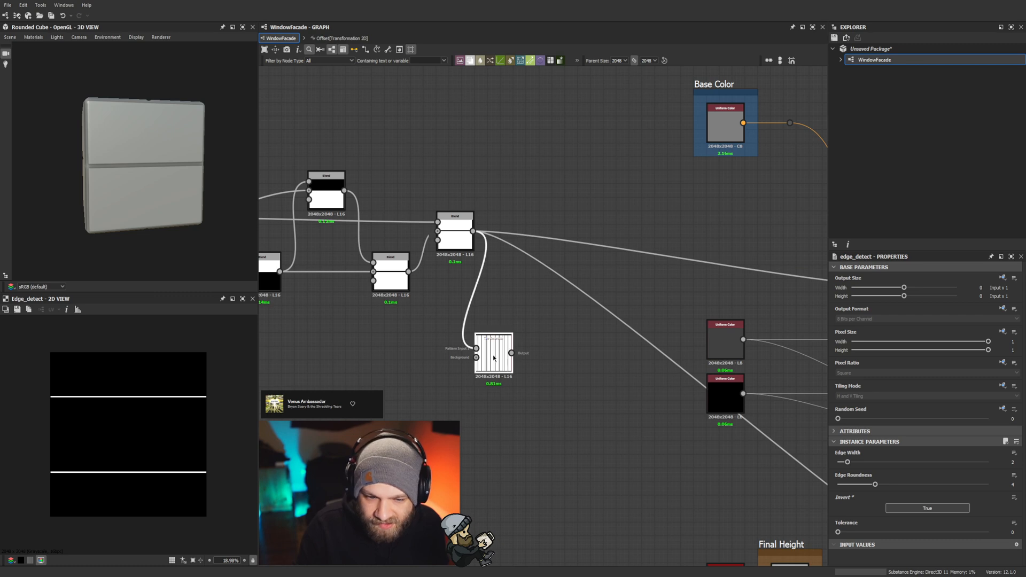
pyautogui.doubleClick(493, 359)
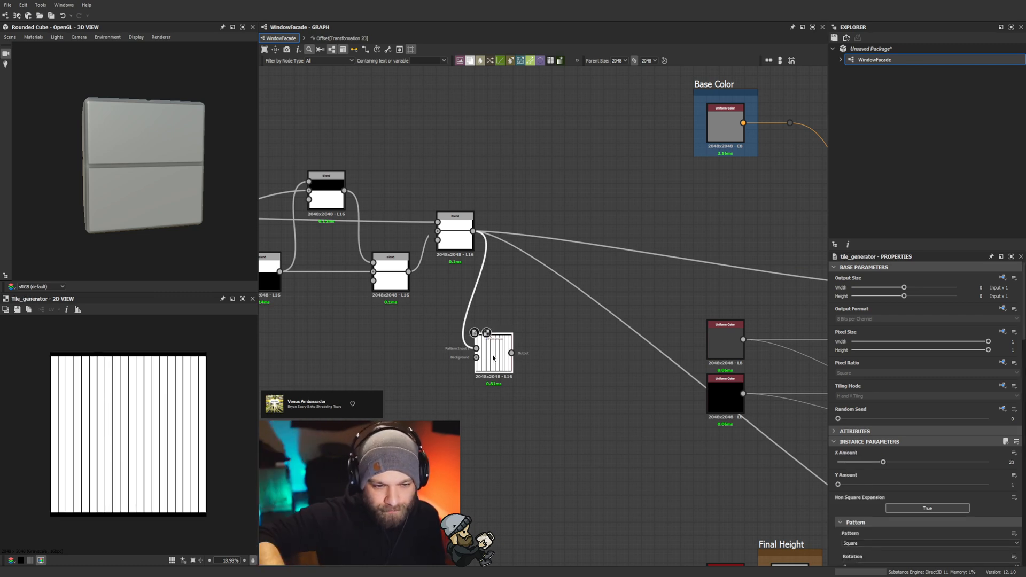
pyautogui.scroll(-5, 993, 438)
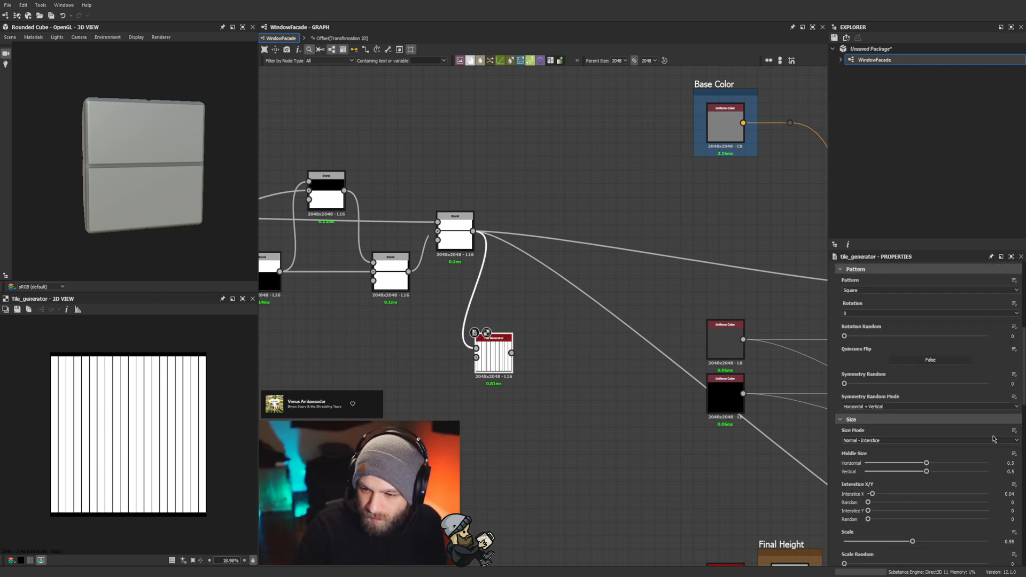
pyautogui.scroll(-2, 993, 440)
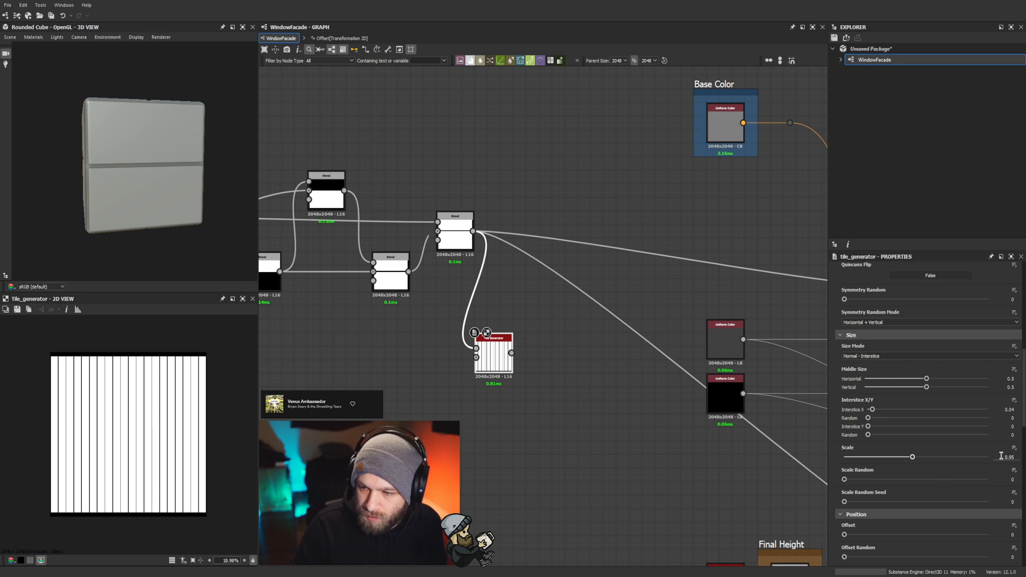
pyautogui.click(862, 373)
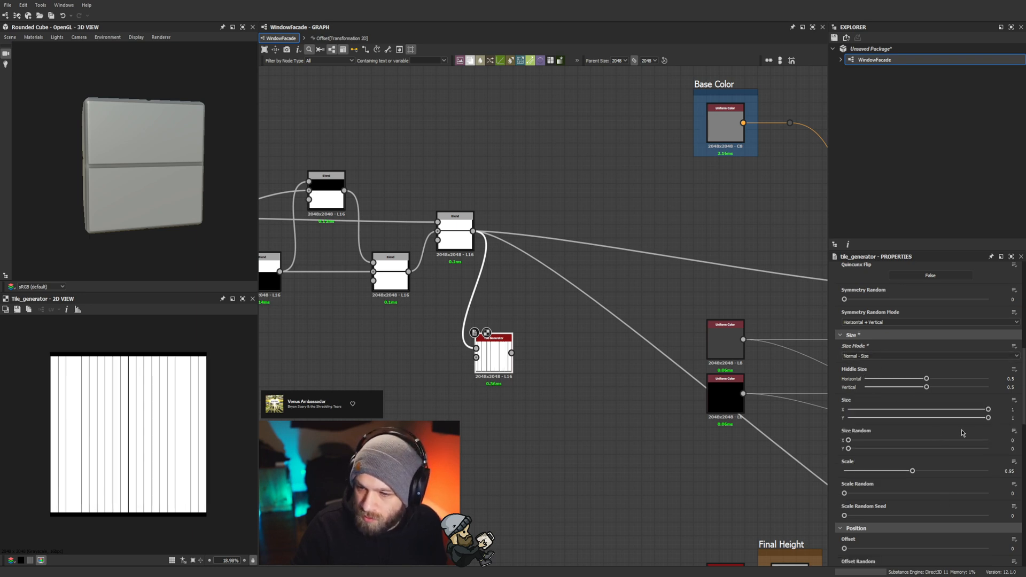
pyautogui.write('2')
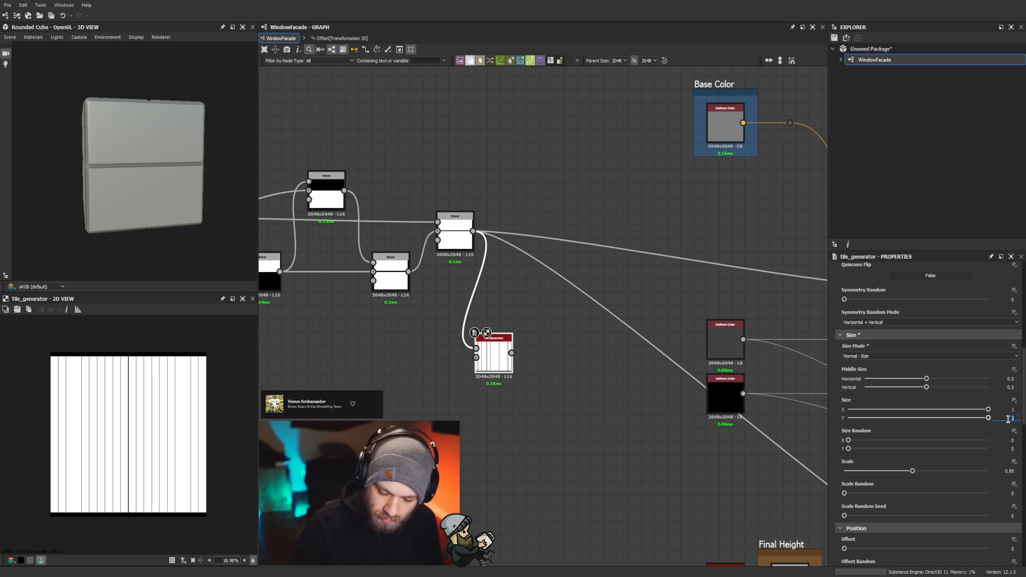
pyautogui.press('Return')
# Step: Lower the Tile Generator's Scale to 0.92 while viewing the vertical gaps up close
pyautogui.scroll(1, 135, 432)
pyautogui.scroll(10, 135, 433)
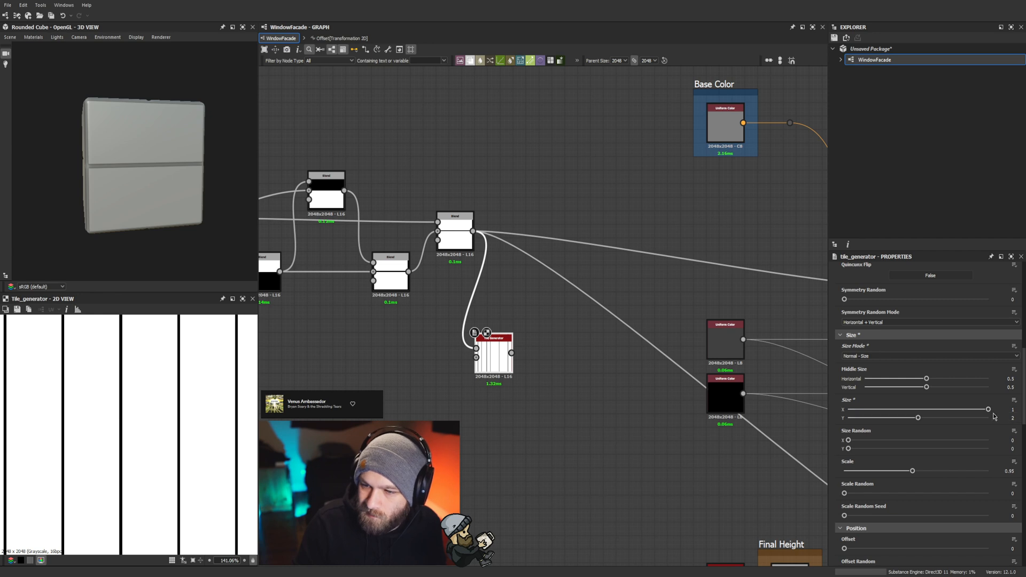
pyautogui.click(1002, 472)
pyautogui.scroll(-3, 1002, 472)
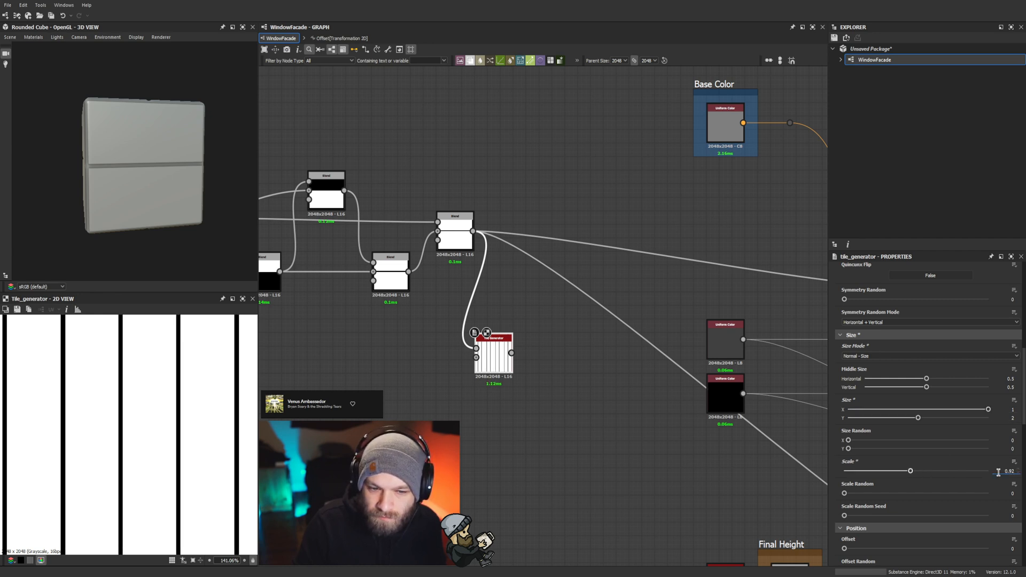
# Step: Lower the vertical-strip Tile Generator's Scale to 0.9
pyautogui.scroll(-10, 192, 453)
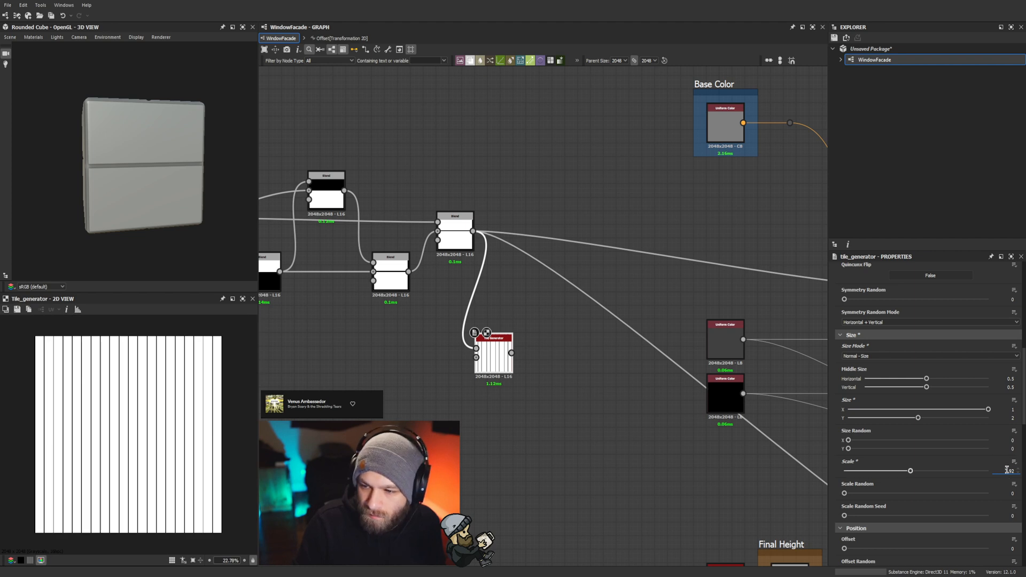
pyautogui.scroll(-2, 1006, 468)
# Step: Add a second Tile Generator beside the Edge Detect node and feed the Edge Detect output into its pattern input
pyautogui.moveTo(457, 520); pyautogui.dragTo(491, 379, button='middle')
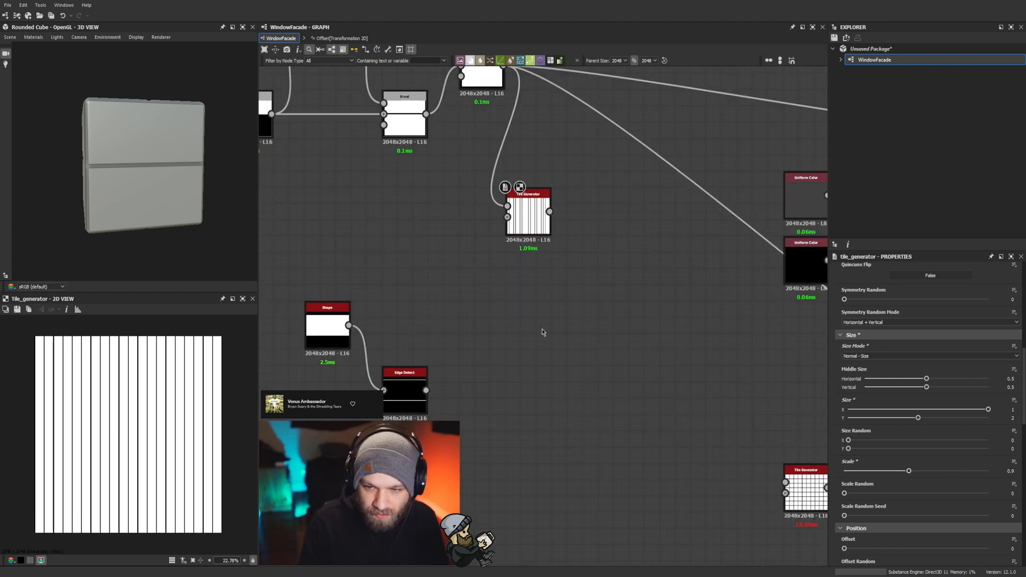
pyautogui.press('t')
pyautogui.moveTo(542, 331); pyautogui.dragTo(512, 379)
pyautogui.moveTo(426, 390); pyautogui.dragTo(492, 368)
# Step: Set the new Tile Generator's X Amount to 1 and its Pattern to Image Input
pyautogui.scroll(5, 892, 384)
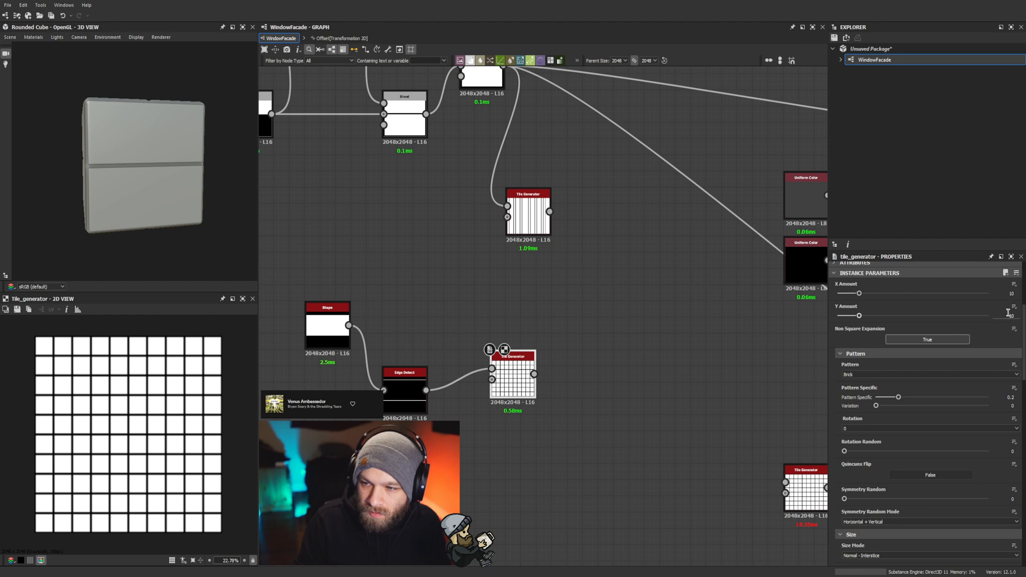
pyautogui.doubleClick(1008, 294)
pyautogui.write('1')
pyautogui.press('Return')
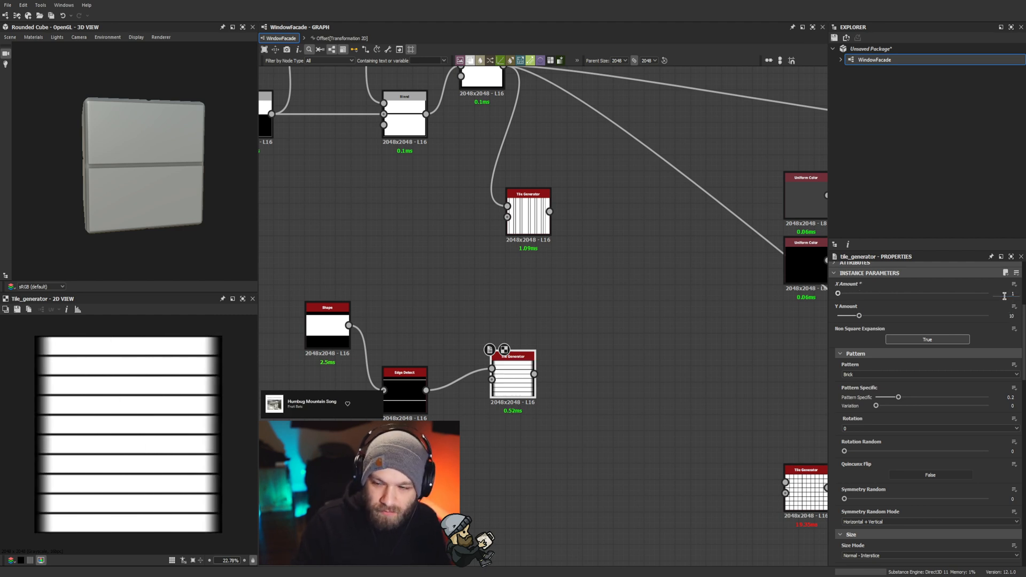
pyautogui.click(863, 378)
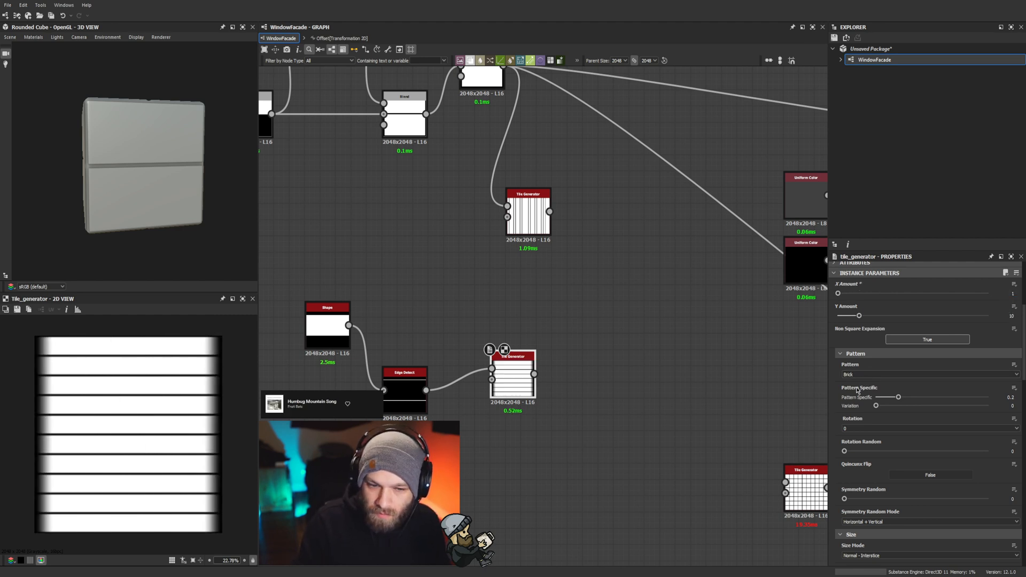
pyautogui.click(863, 381)
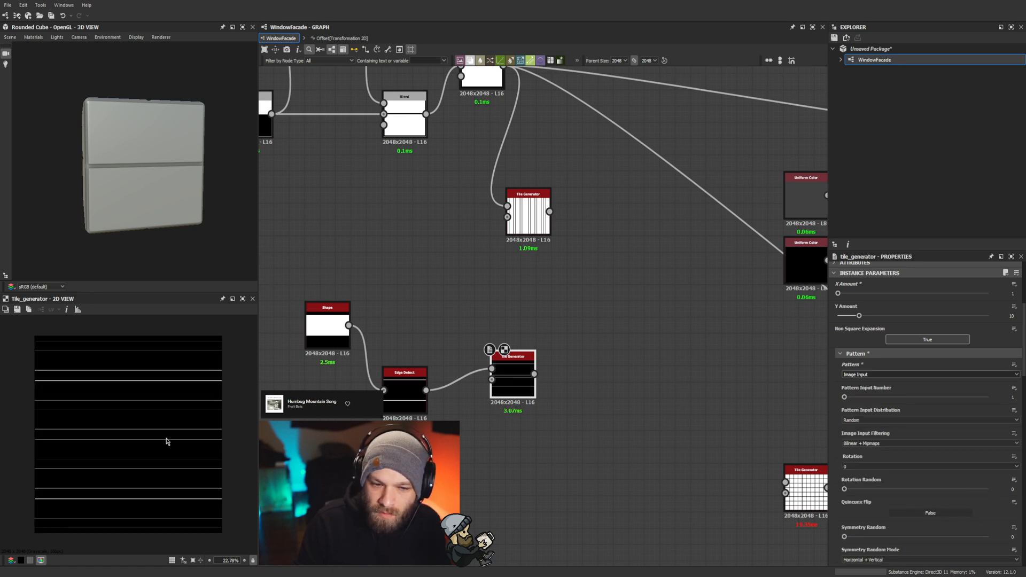
# Step: Raise the horizontal-line Tile Generator's Y Amount to 20 while viewing the lines up close
pyautogui.scroll(3, 165, 442)
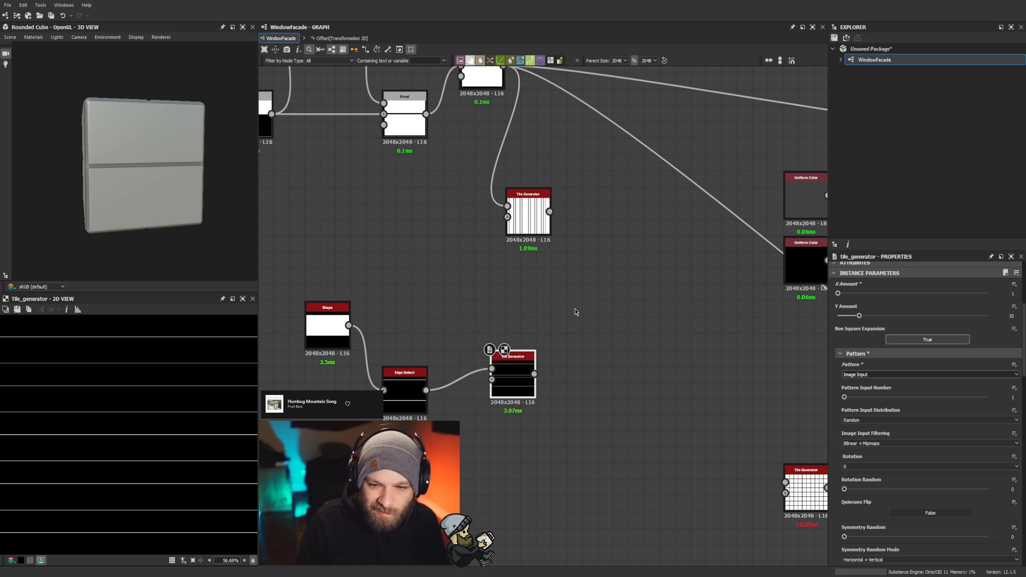
pyautogui.scroll(-4, 183, 405)
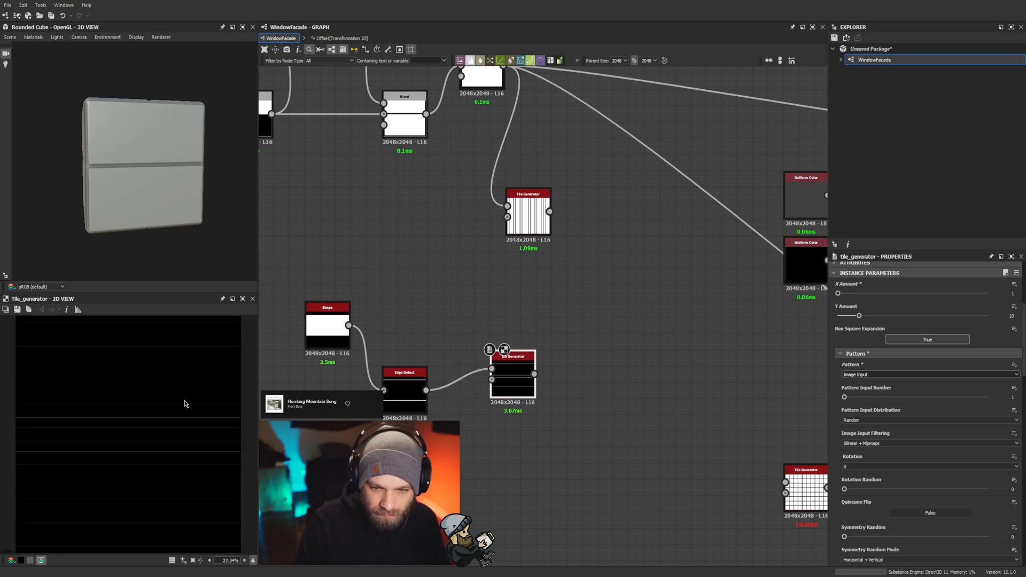
pyautogui.click(402, 396)
pyautogui.click(518, 367)
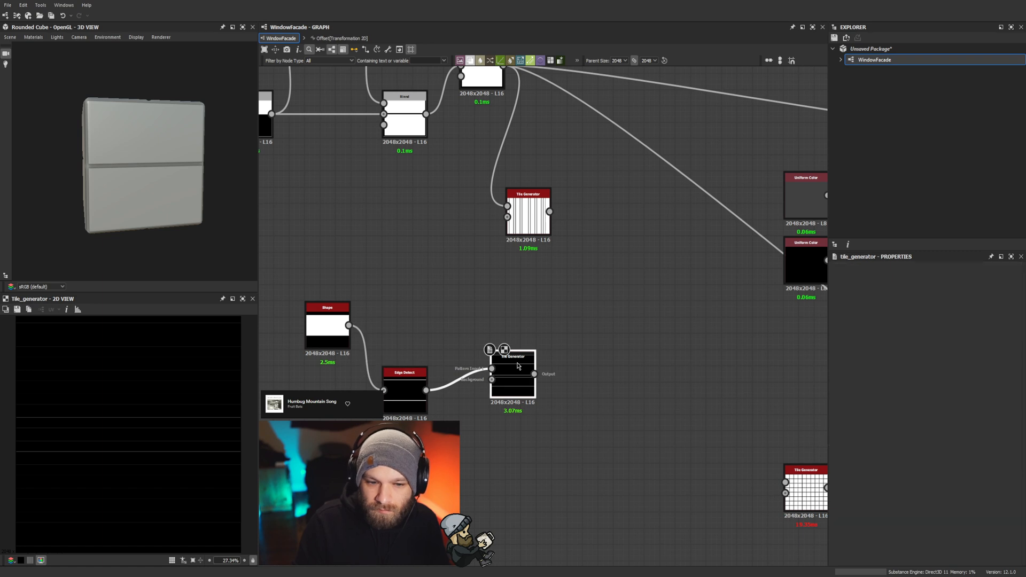
pyautogui.click(583, 277)
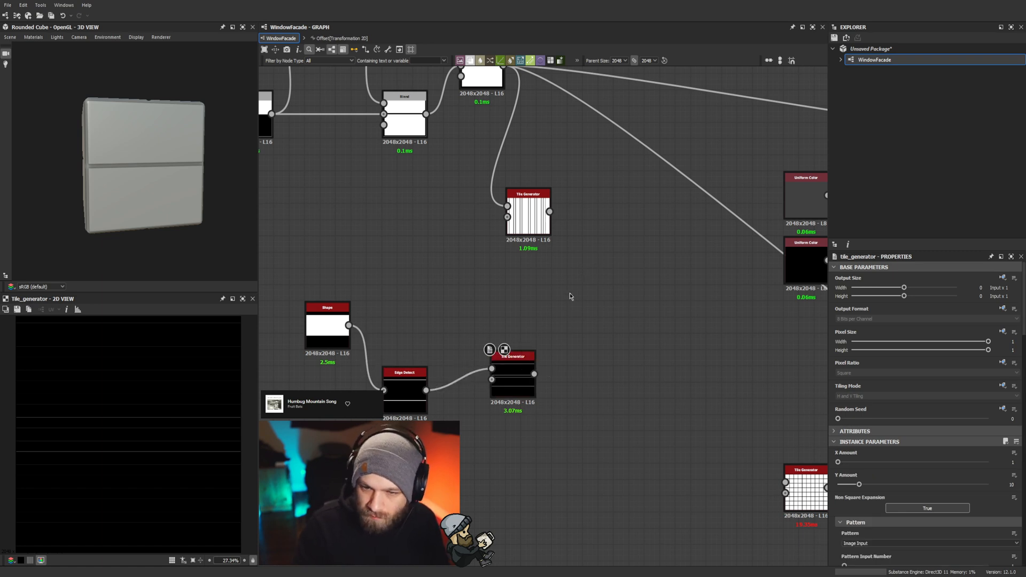
pyautogui.click(513, 382)
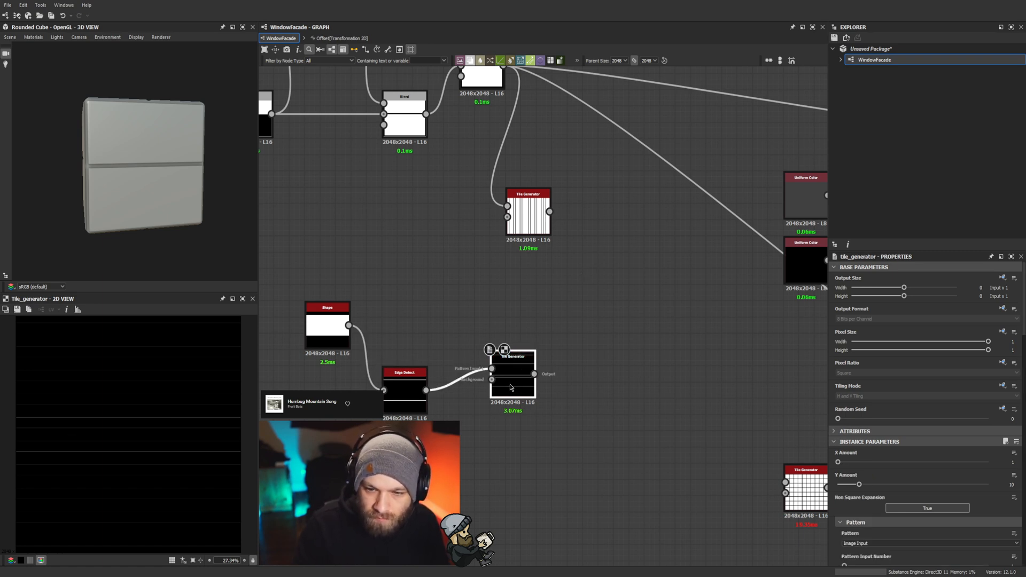
pyautogui.scroll(6, 134, 443)
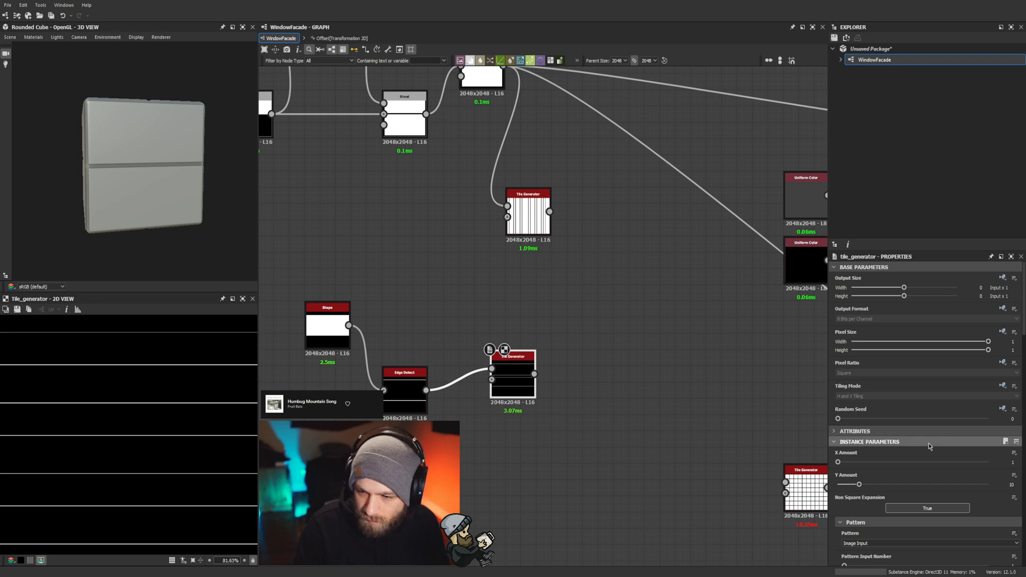
pyautogui.scroll(3, 1010, 484)
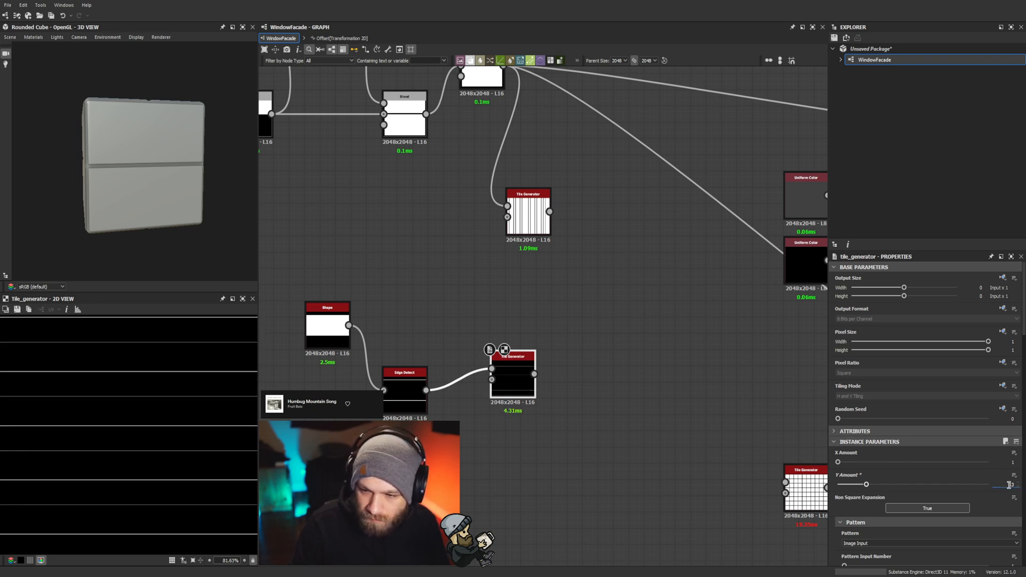
pyautogui.scroll(7, 1010, 485)
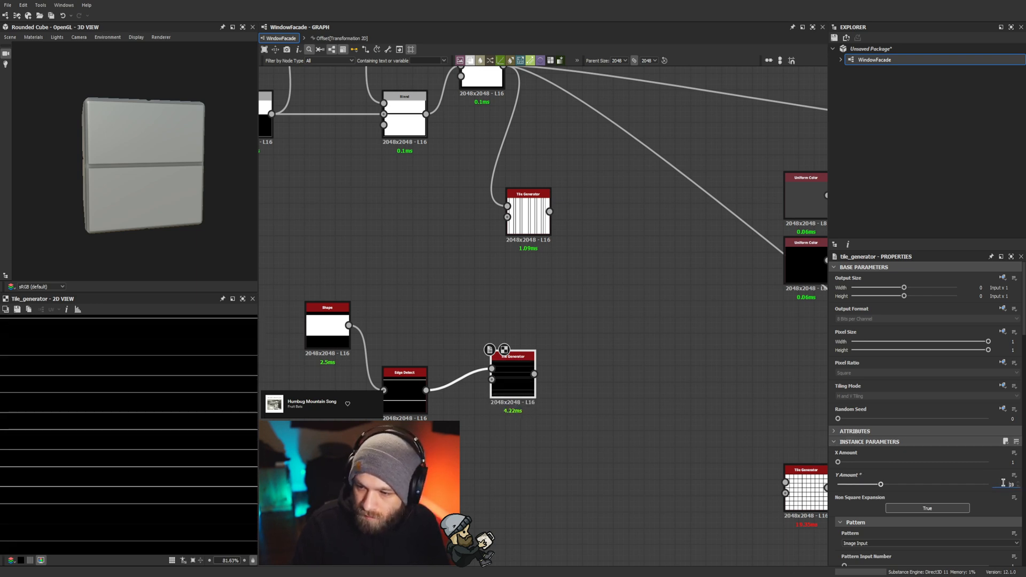
# Step: Add a Blend node in Subtract mode with the horizontal-line Tile Generator as foreground and the vertical-strip one as background
pyautogui.press('b')
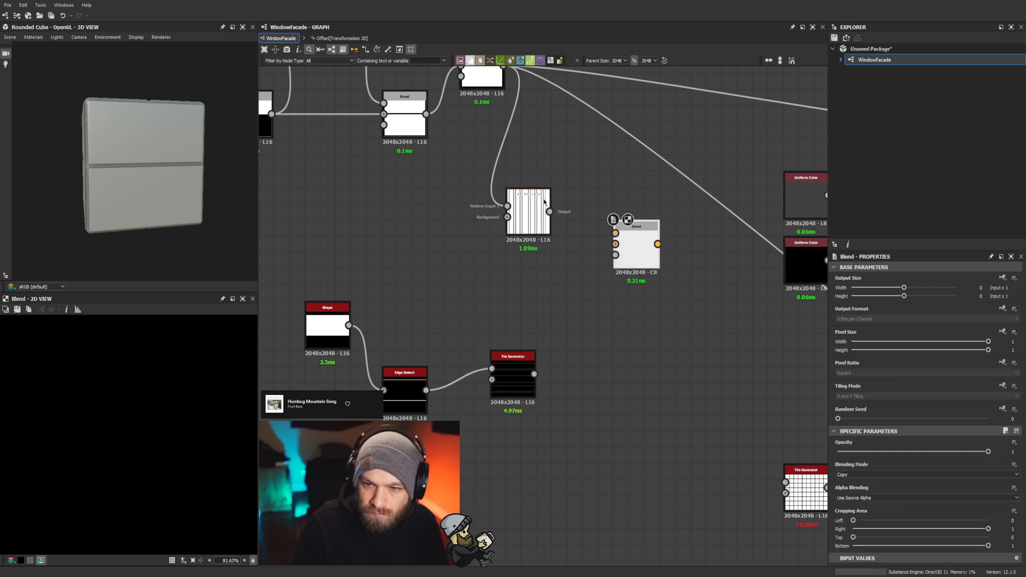
pyautogui.moveTo(549, 212); pyautogui.dragTo(536, 374)
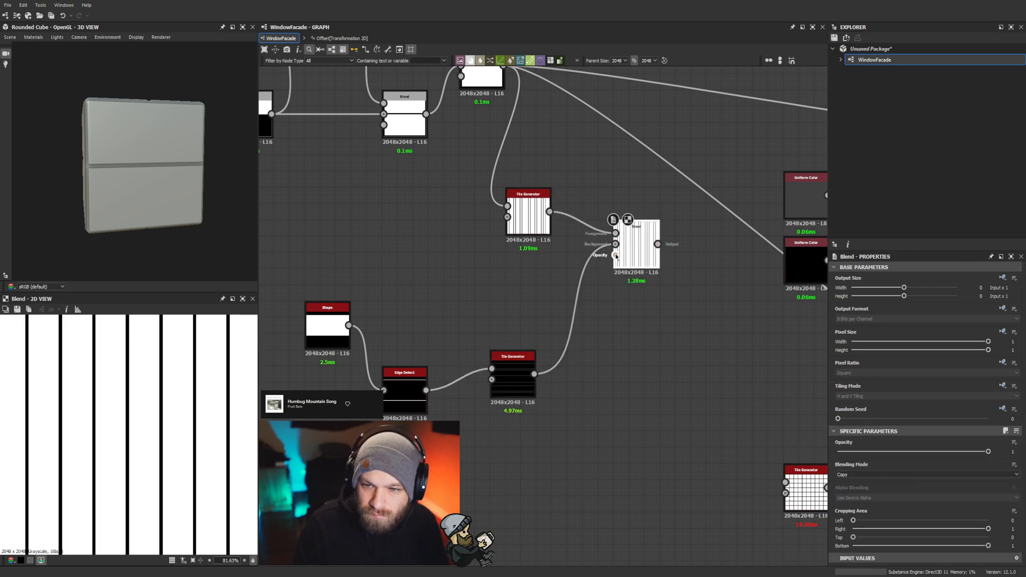
pyautogui.moveTo(605, 191); pyautogui.dragTo(591, 264)
pyautogui.press('x')
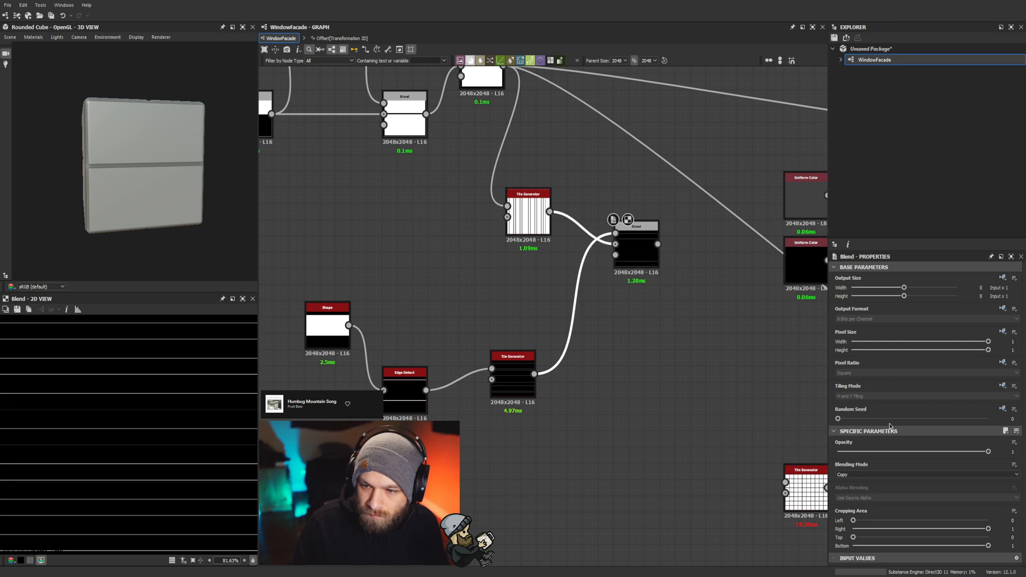
pyautogui.click(855, 493)
pyautogui.scroll(-3, 152, 431)
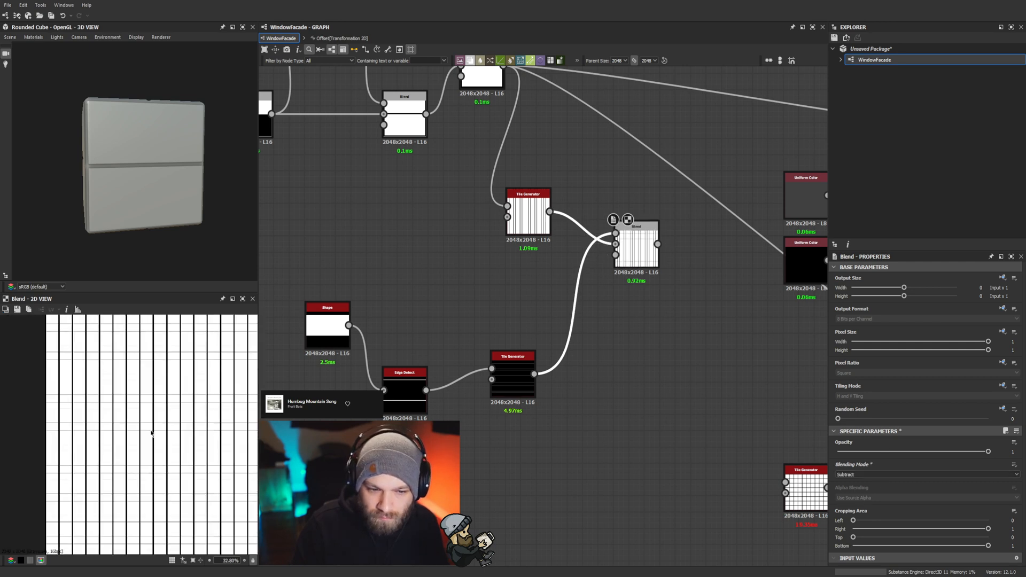
pyautogui.scroll(8, 134, 432)
# Step: Set the Edge Detect node's Edge Width to 11.53 and Tolerance to 1, and inspect its edge up close
pyautogui.click(512, 381)
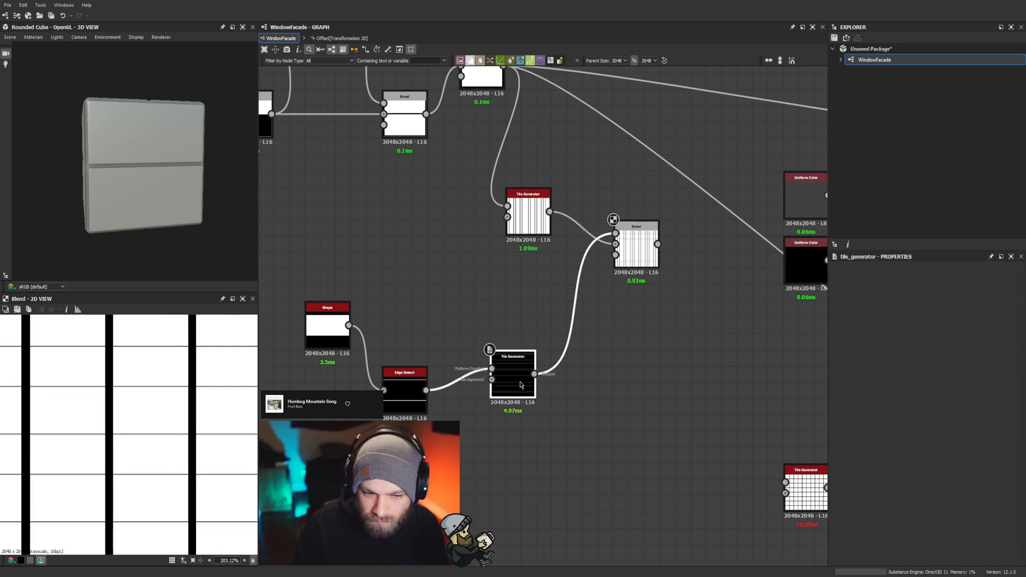
pyautogui.click(405, 380)
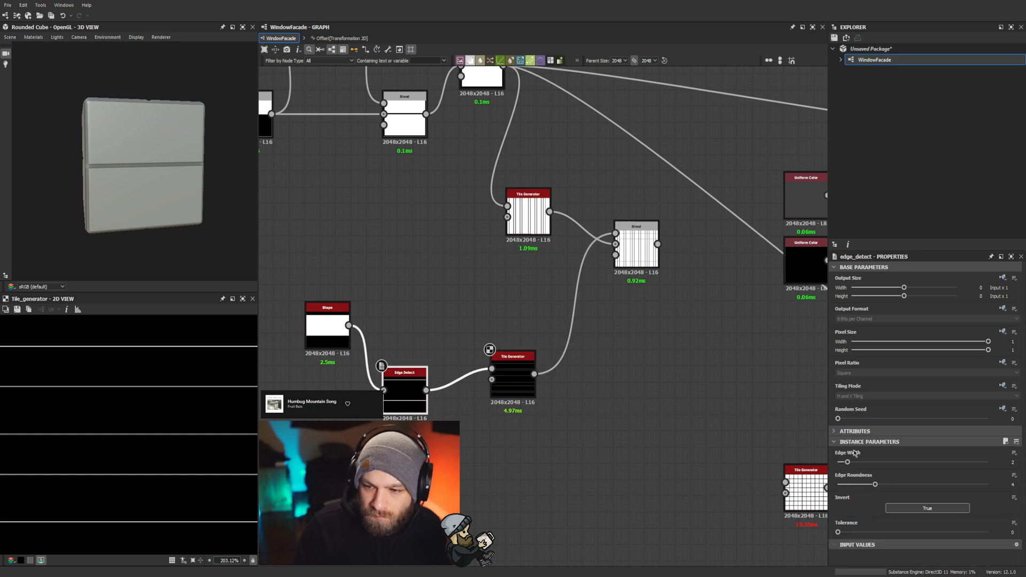
pyautogui.moveTo(855, 464); pyautogui.dragTo(944, 463)
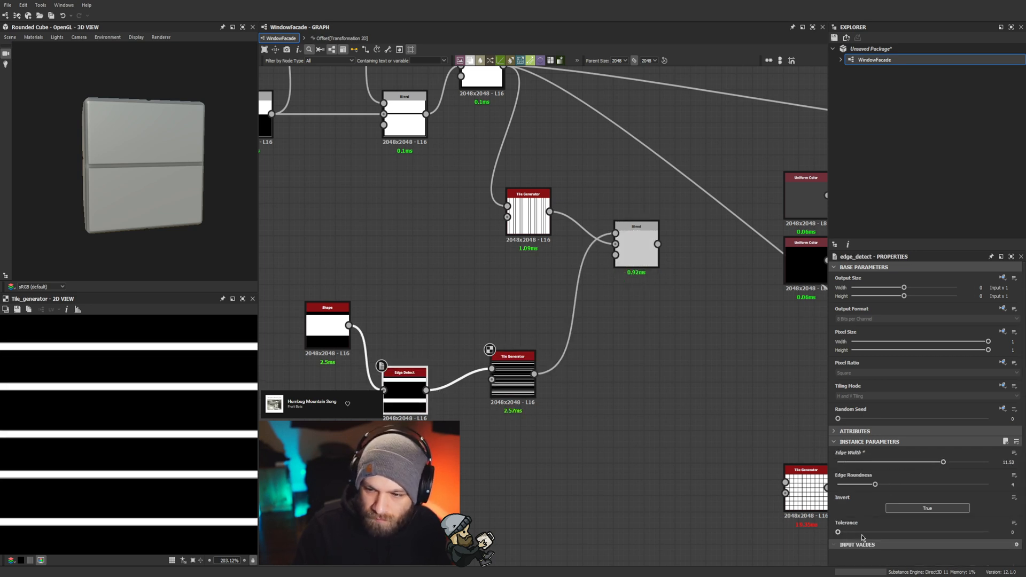
pyautogui.moveTo(862, 533); pyautogui.dragTo(989, 532)
pyautogui.doubleClick(405, 393)
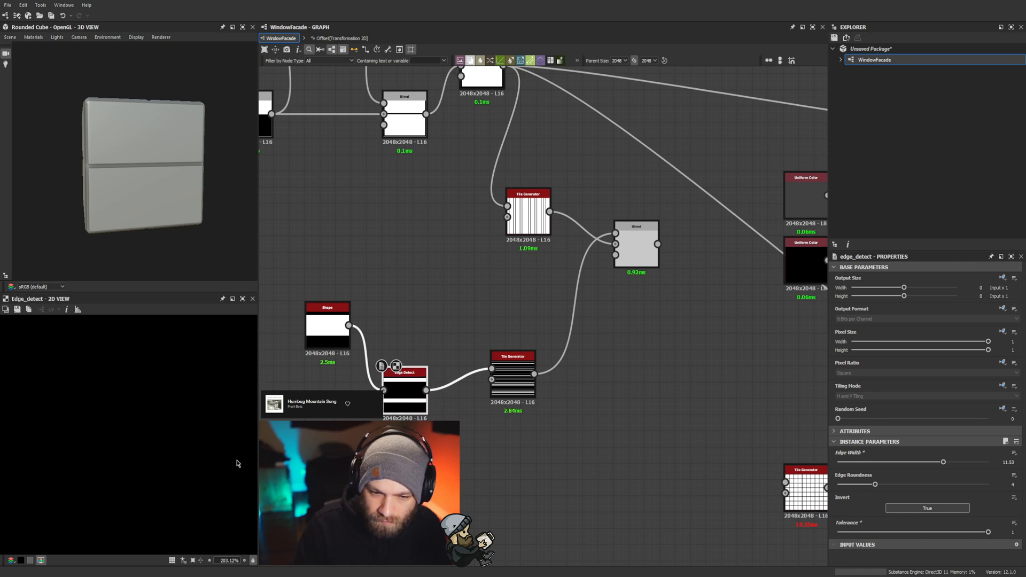
pyautogui.scroll(-10, 144, 471)
pyautogui.scroll(7, 76, 393)
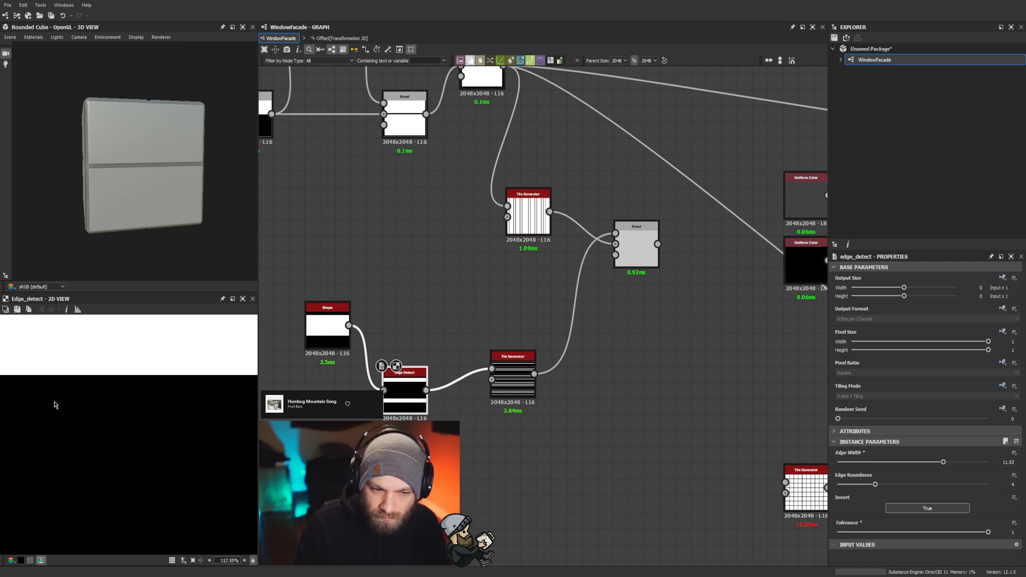
# Step: Set the horizontal-line Tile Generator's Image Input Filtering to Bilinear and inspect the line edges
pyautogui.doubleClick(513, 377)
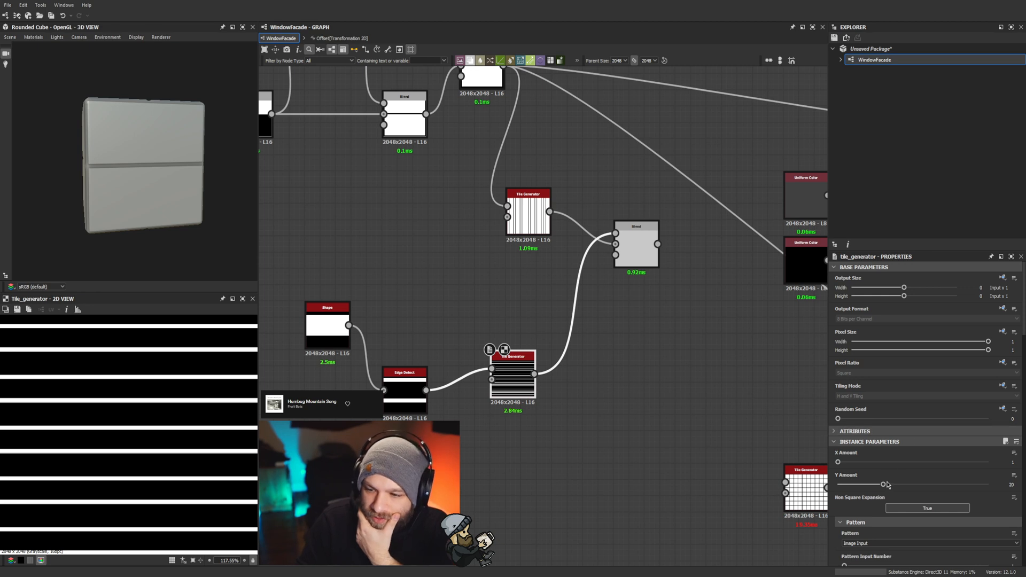
pyautogui.scroll(-3, 885, 485)
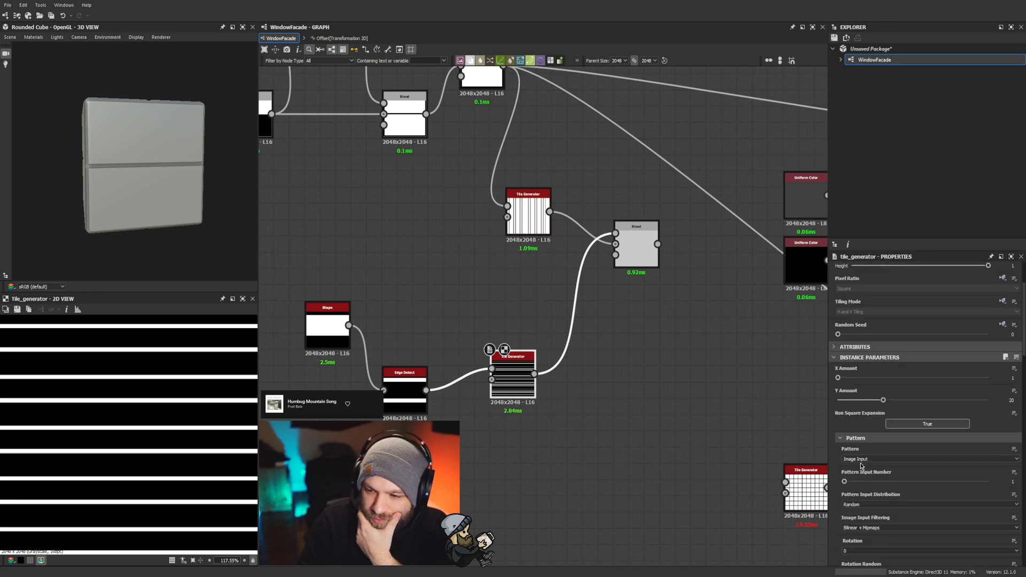
pyautogui.click(850, 543)
pyautogui.scroll(8, 149, 440)
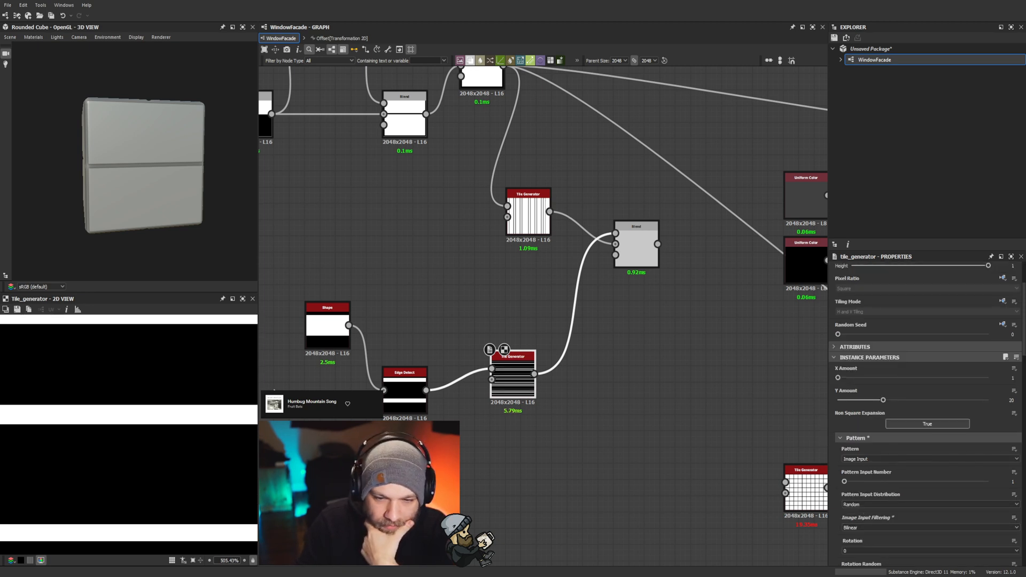
pyautogui.click(534, 224)
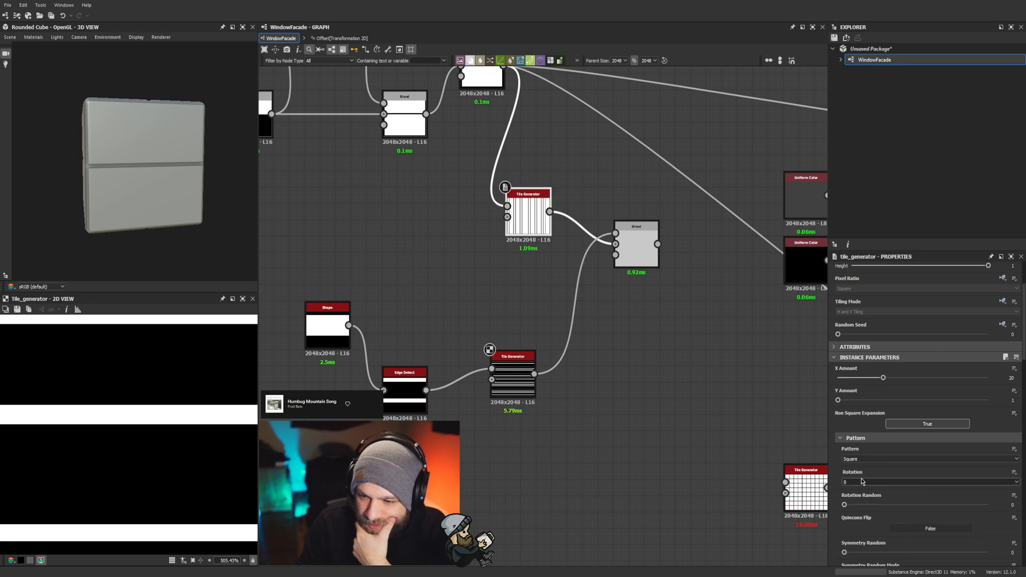
pyautogui.scroll(-3, 861, 481)
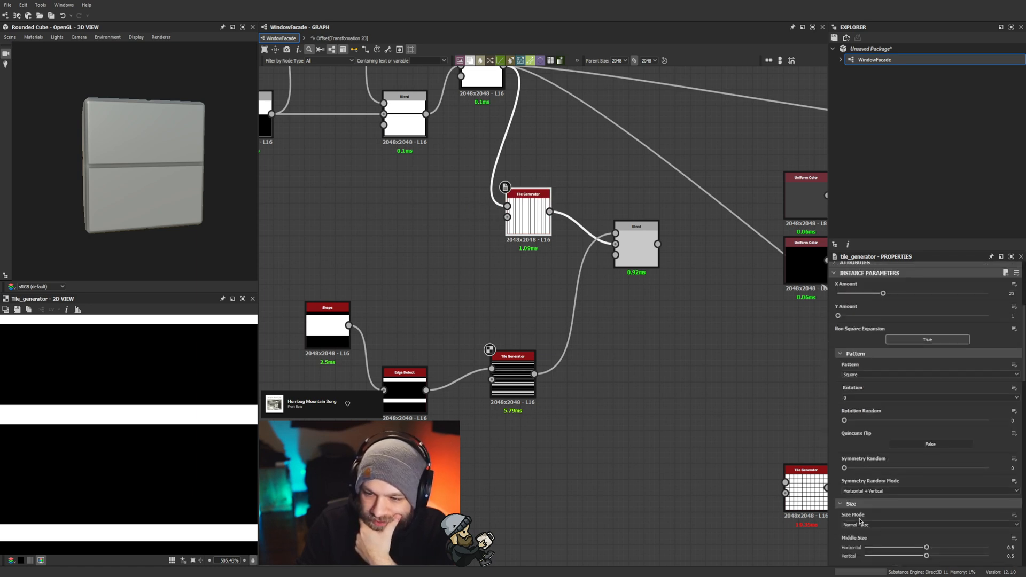
pyautogui.scroll(3, 863, 521)
pyautogui.scroll(-3, 864, 470)
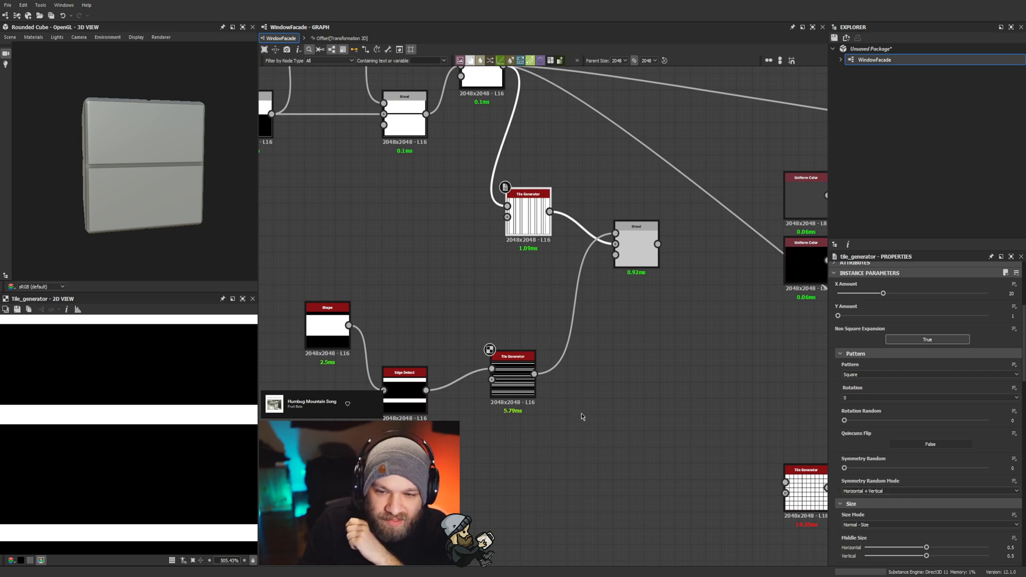
# Step: Move the Shape node in line with the Edge Detect node and preview the Blend node's combined window grid
pyautogui.moveTo(328, 340); pyautogui.dragTo(343, 404)
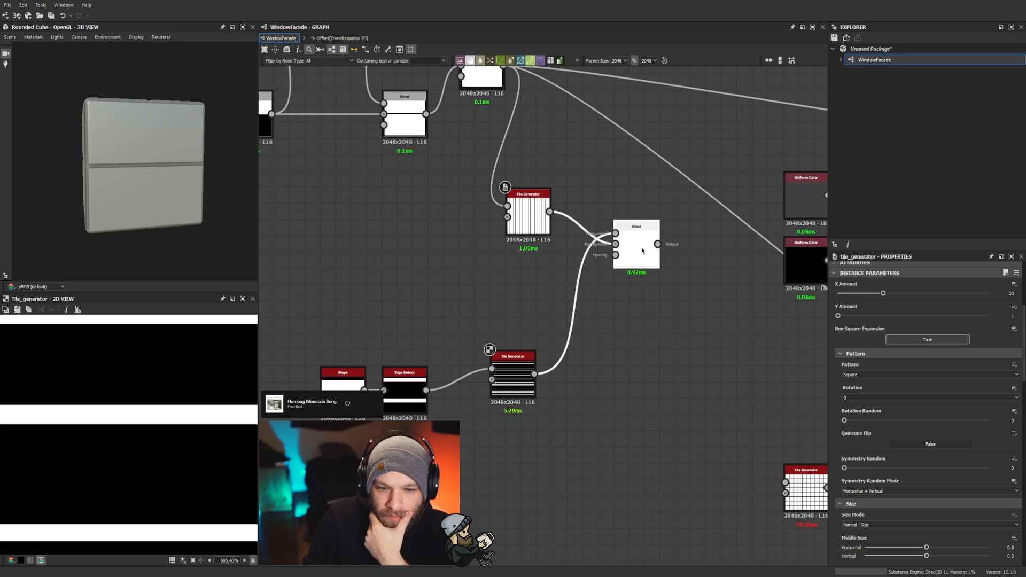
pyautogui.doubleClick(636, 246)
pyautogui.scroll(-10, 185, 451)
pyautogui.scroll(4, 186, 451)
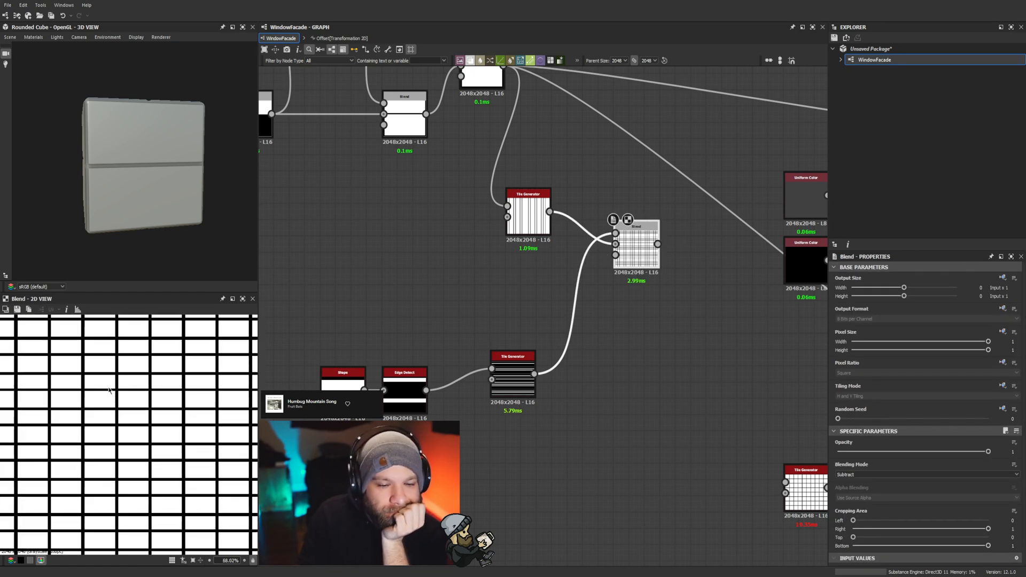
# Step: Set Horizontal Mask to True on the horizontal-line Tile Generator, leaving Vertical Mask at False, and inspect the grid
pyautogui.click(513, 374)
pyautogui.scroll(-10, 978, 402)
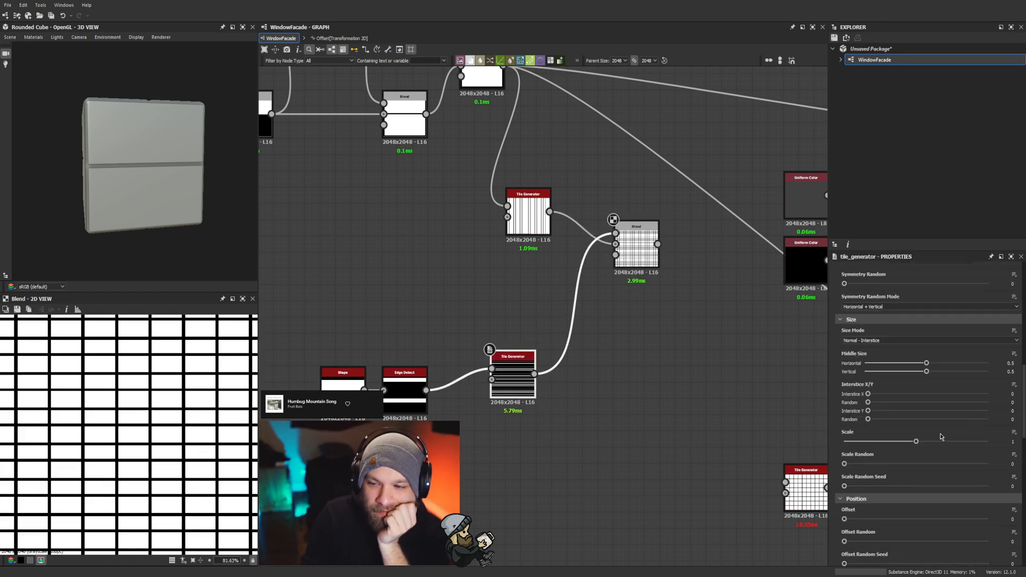
pyautogui.click(909, 493)
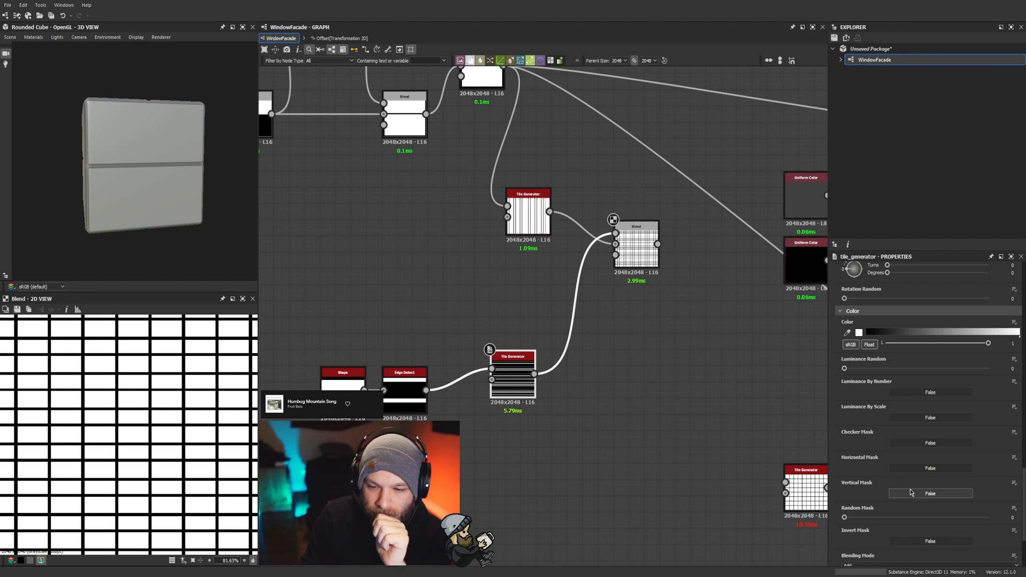
pyautogui.click(918, 493)
pyautogui.click(920, 469)
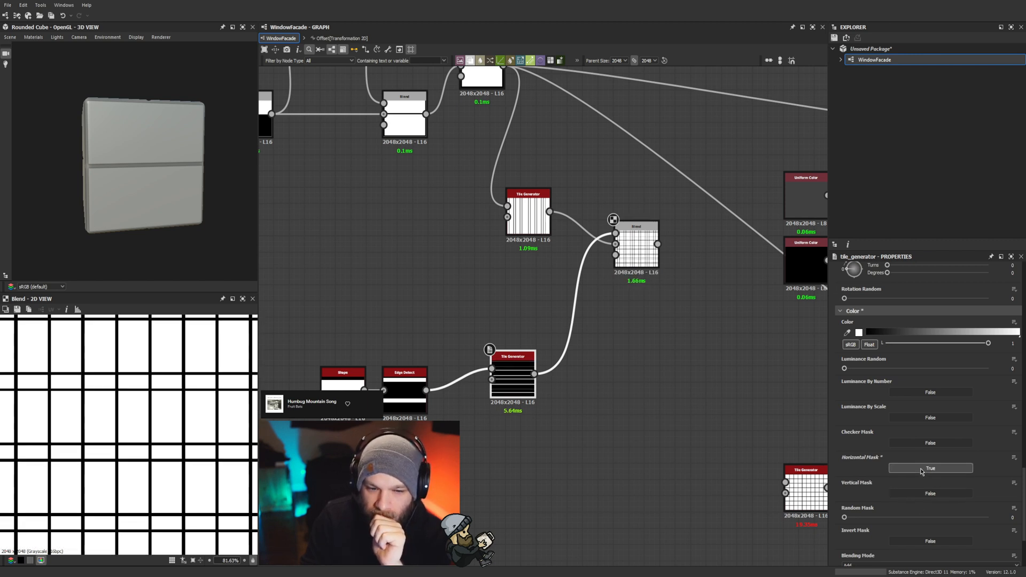
pyautogui.scroll(-3, 150, 440)
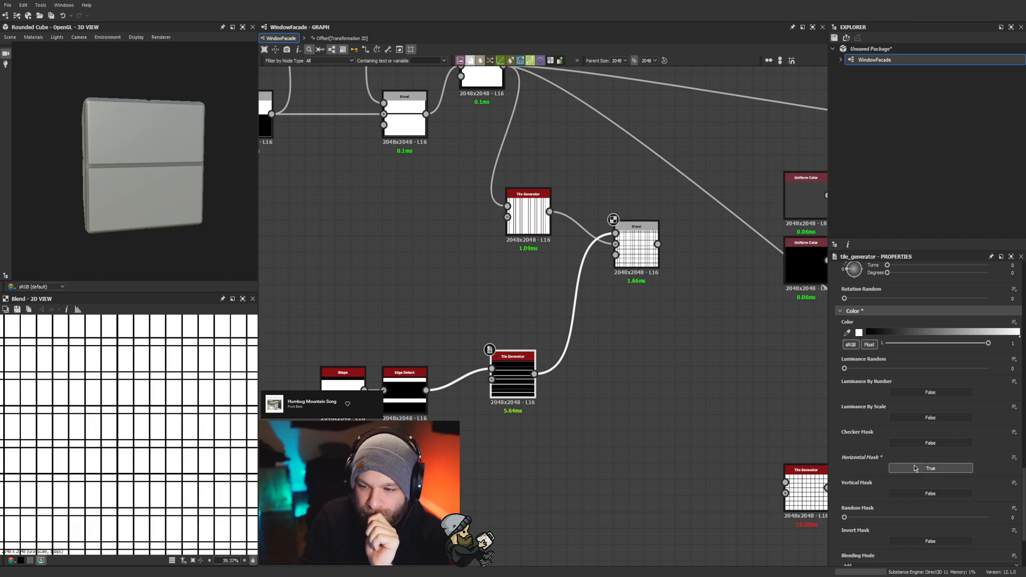
# Step: Compare the horizontal-line Tile Generator, the vertical Tile Generator and the Blend node's combined grid in the 2D preview
pyautogui.doubleClick(527, 386)
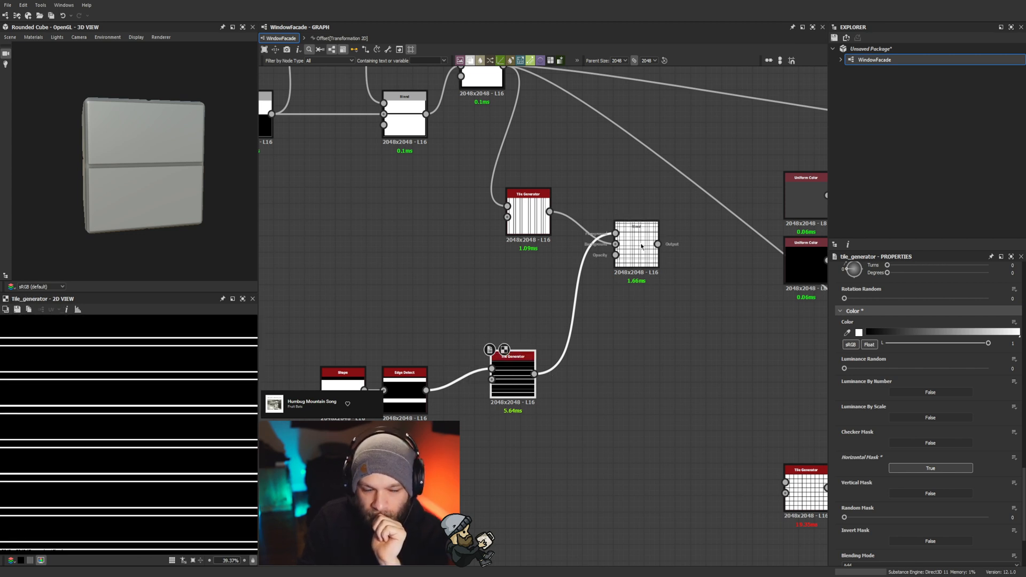
pyautogui.doubleClick(642, 246)
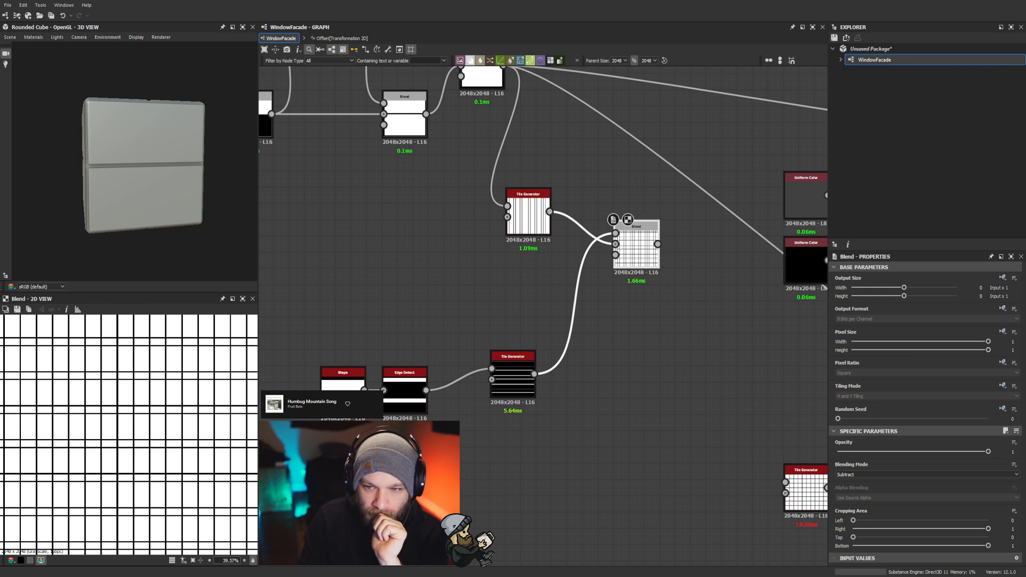
pyautogui.doubleClick(544, 225)
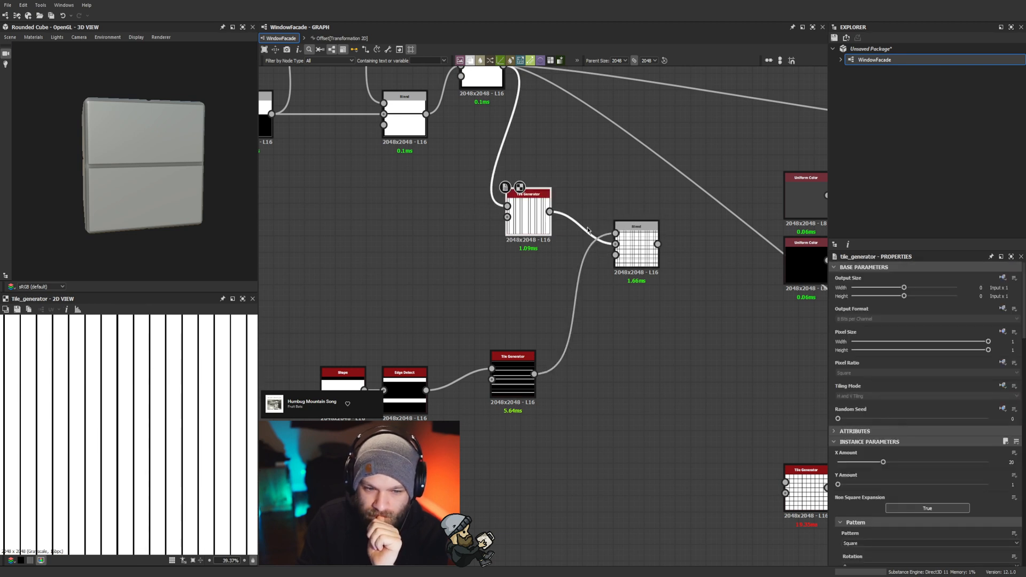
pyautogui.doubleClick(642, 258)
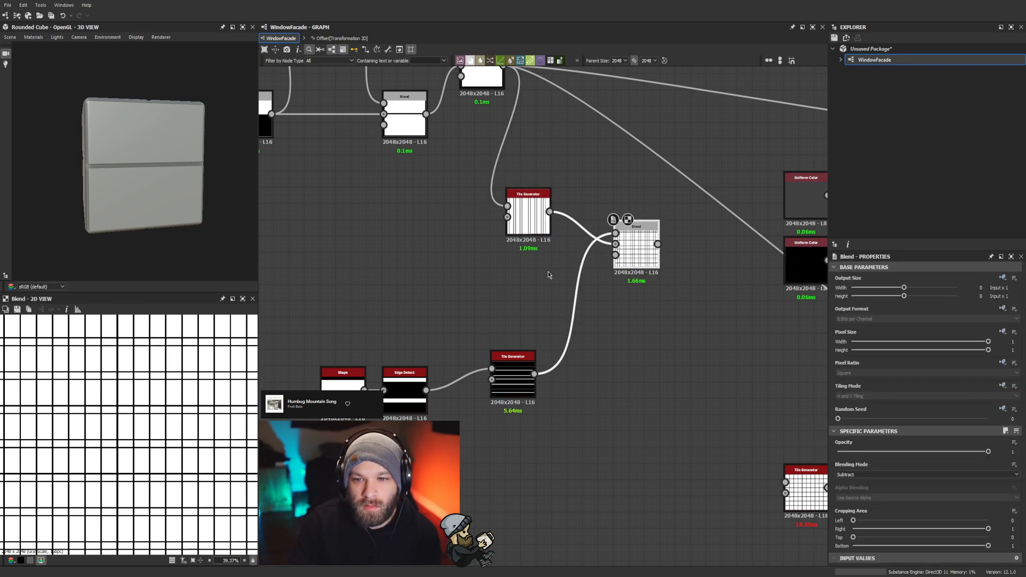
pyautogui.doubleClick(532, 216)
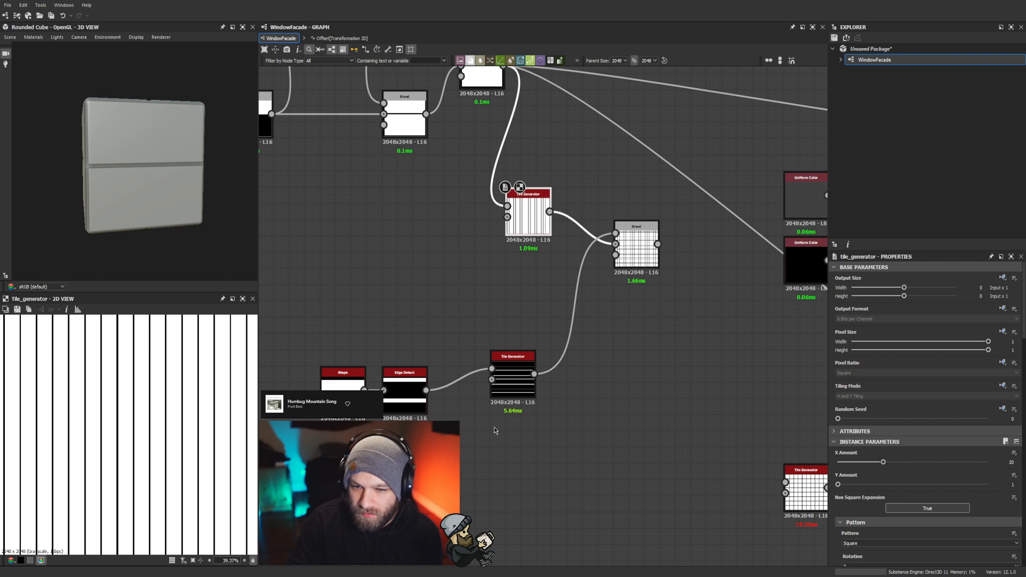
pyautogui.doubleClick(523, 364)
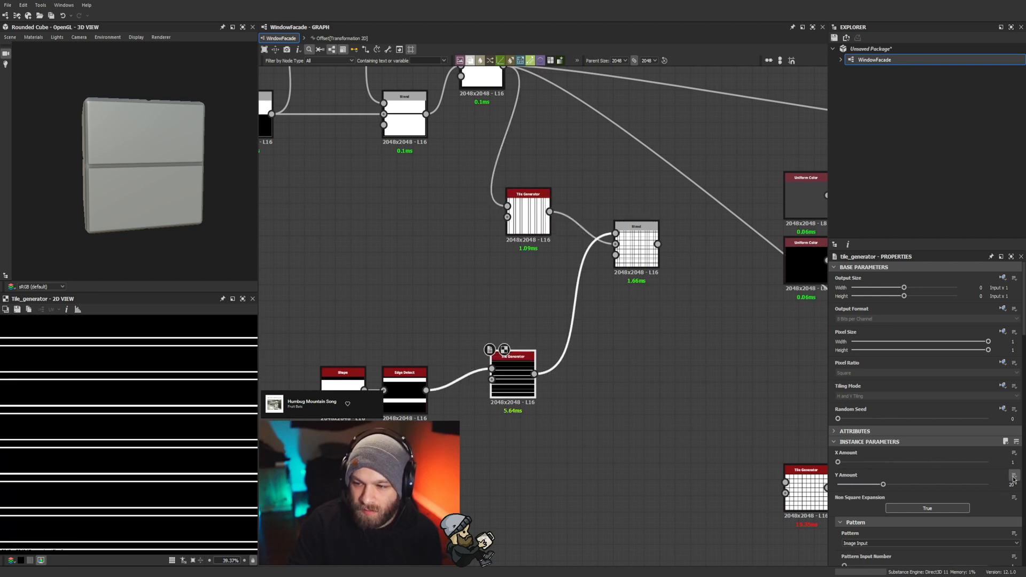
# Step: Move the upper Blend's downstream links to the window grid Blend's output, keeping the vertical Tile Generator connected, and inspect the 3D surface
pyautogui.click(528, 214)
pyautogui.scroll(-2, 696, 282)
pyautogui.moveTo(680, 299); pyautogui.dragTo(587, 336, button='middle')
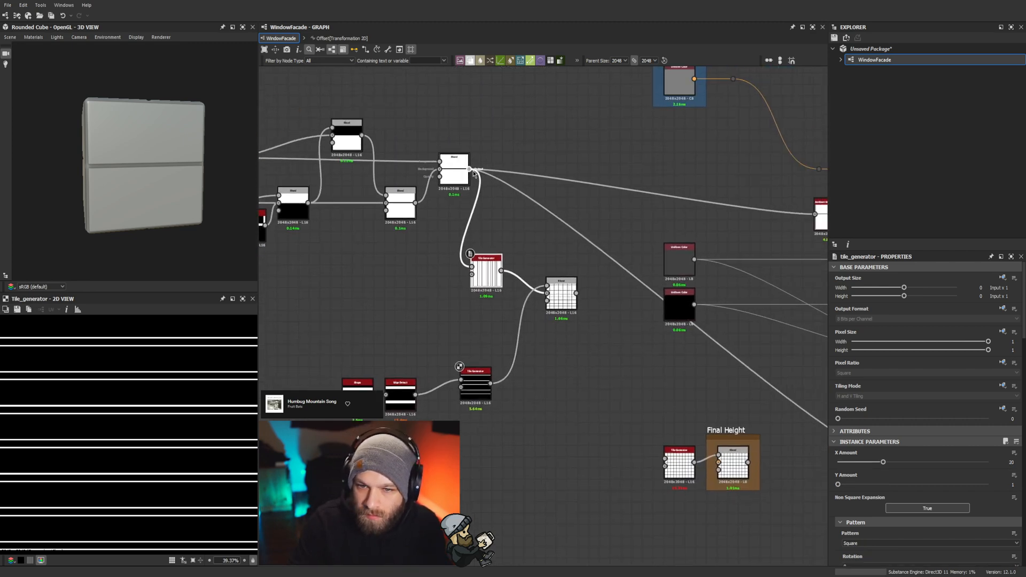
pyautogui.keyDown('shift'); pyautogui.moveTo(470, 169); pyautogui.dragTo(570, 287); pyautogui.keyUp('shift')
pyautogui.scroll(6, 174, 178)
pyautogui.moveTo(173, 178); pyautogui.dragTo(153, 178)
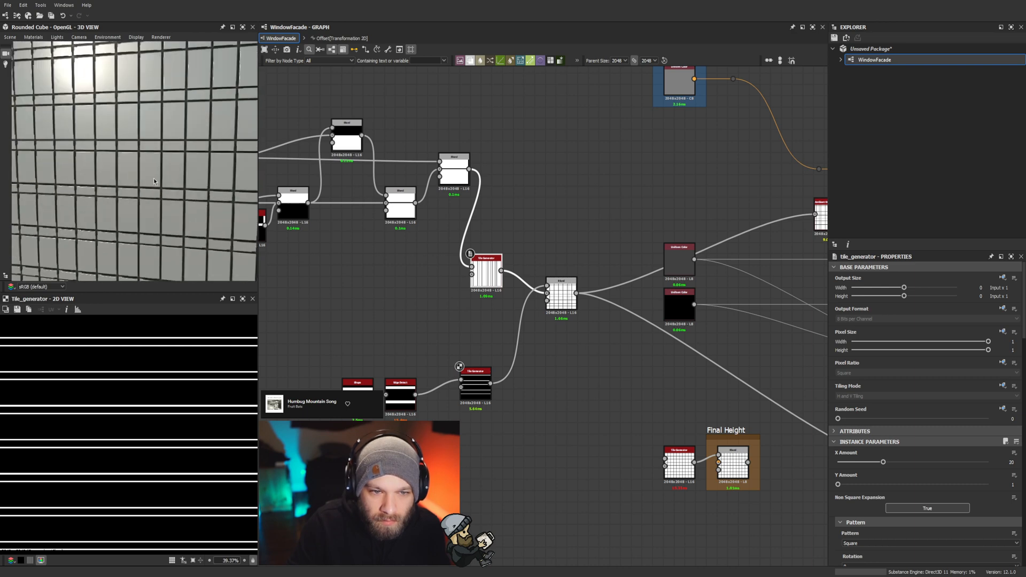
pyautogui.scroll(5, 153, 180)
pyautogui.scroll(-5, 154, 182)
# Step: Set the Height Map Frequencies Mapper's Relief to 32 and inspect the grid on the cube's surface and corner
pyautogui.scroll(-3, 614, 440)
pyautogui.moveTo(797, 454); pyautogui.dragTo(604, 396, button='middle')
pyautogui.scroll(5, 605, 396)
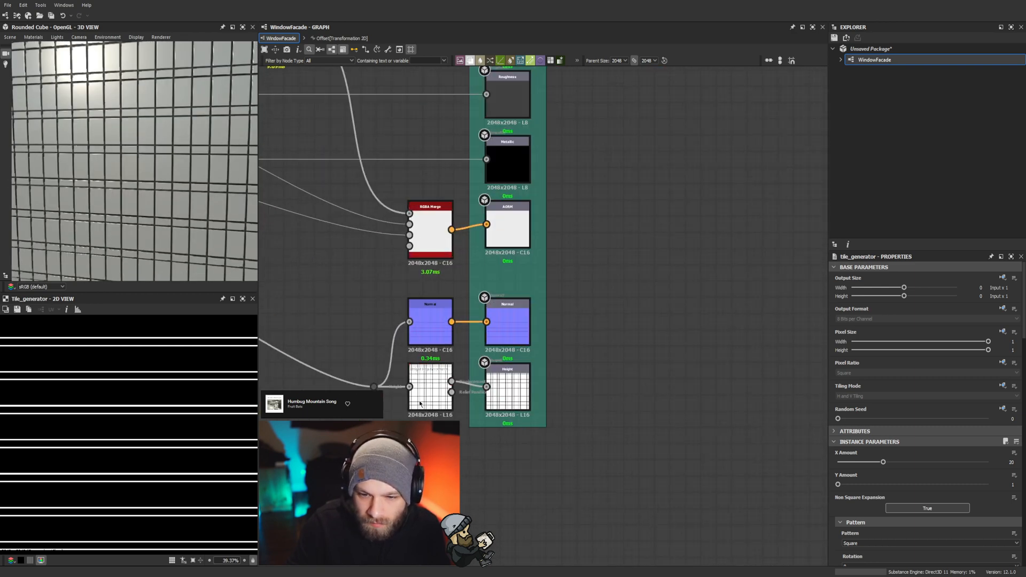
pyautogui.click(426, 399)
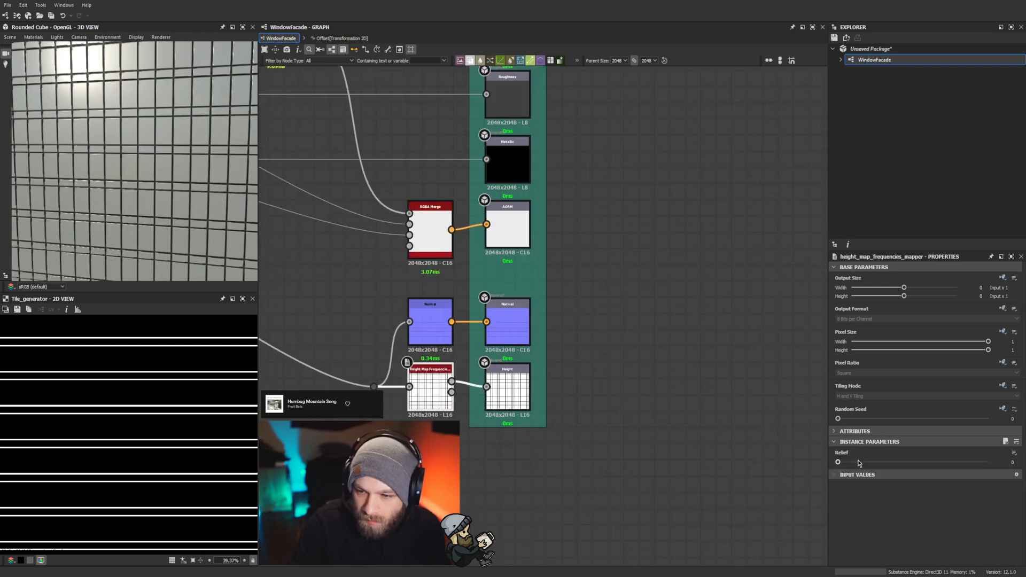
pyautogui.moveTo(859, 462); pyautogui.dragTo(986, 461)
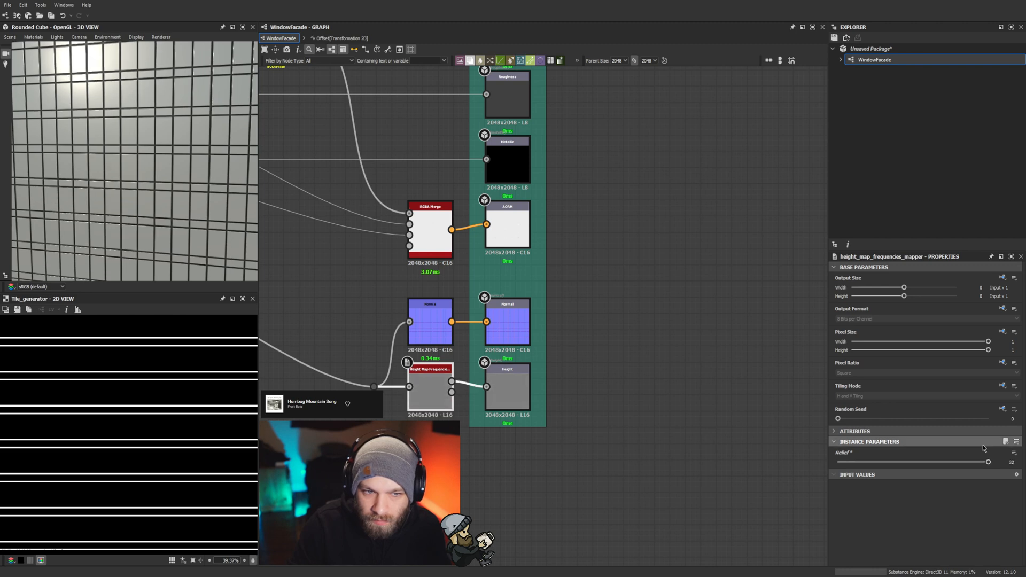
pyautogui.scroll(-4, 118, 166)
pyautogui.moveTo(115, 166); pyautogui.dragTo(174, 172)
pyautogui.scroll(5, 174, 173)
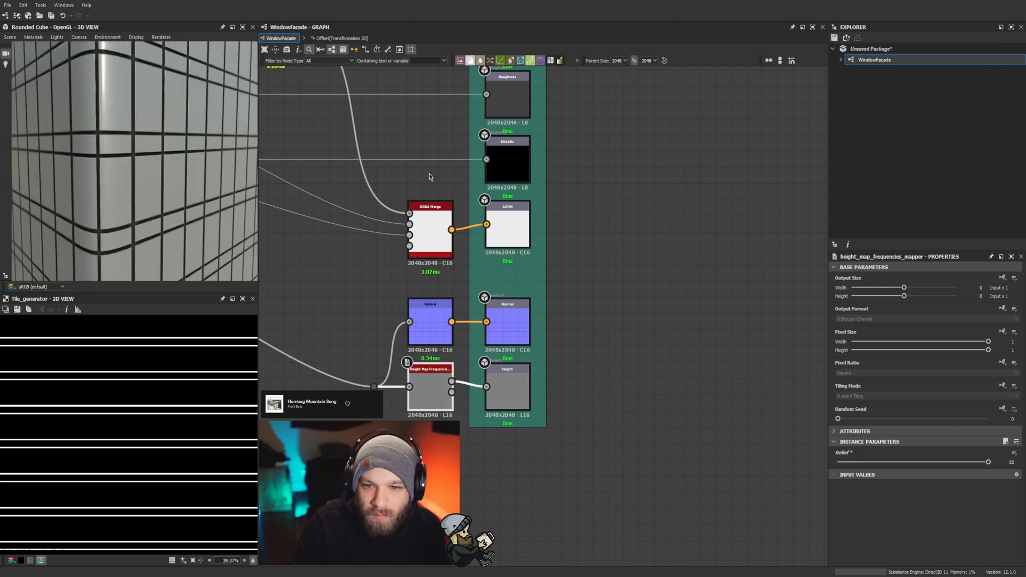
# Step: Set the Ambient Occlusion (HBAO) node's Height Depth to 0.005, refine it to 0.002, and inspect the groove shading in 3D
pyautogui.moveTo(428, 176); pyautogui.dragTo(462, 377, button='middle')
pyautogui.click(309, 229)
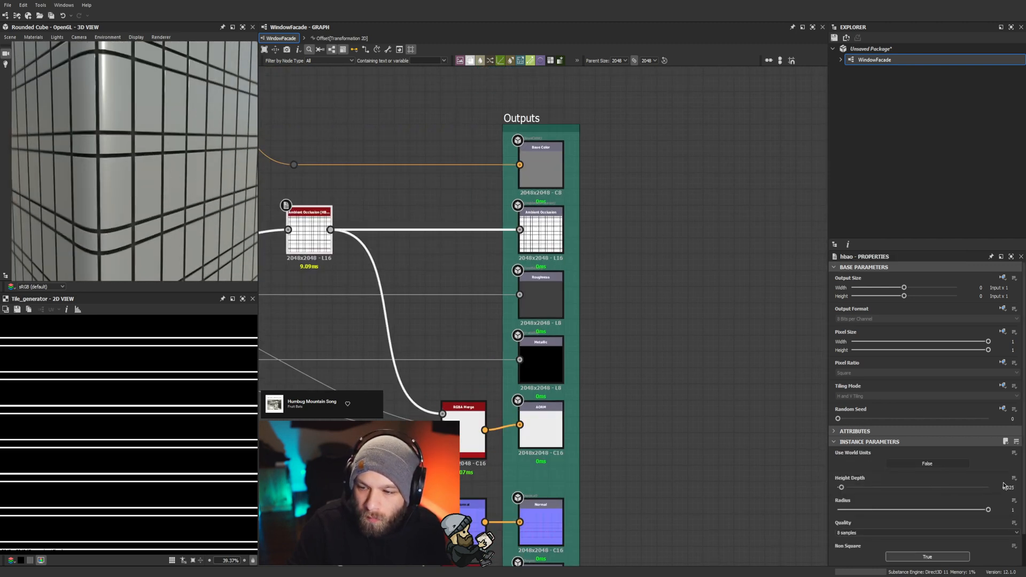
pyautogui.doubleClick(1004, 486)
pyautogui.write('0.005')
pyautogui.press('Return')
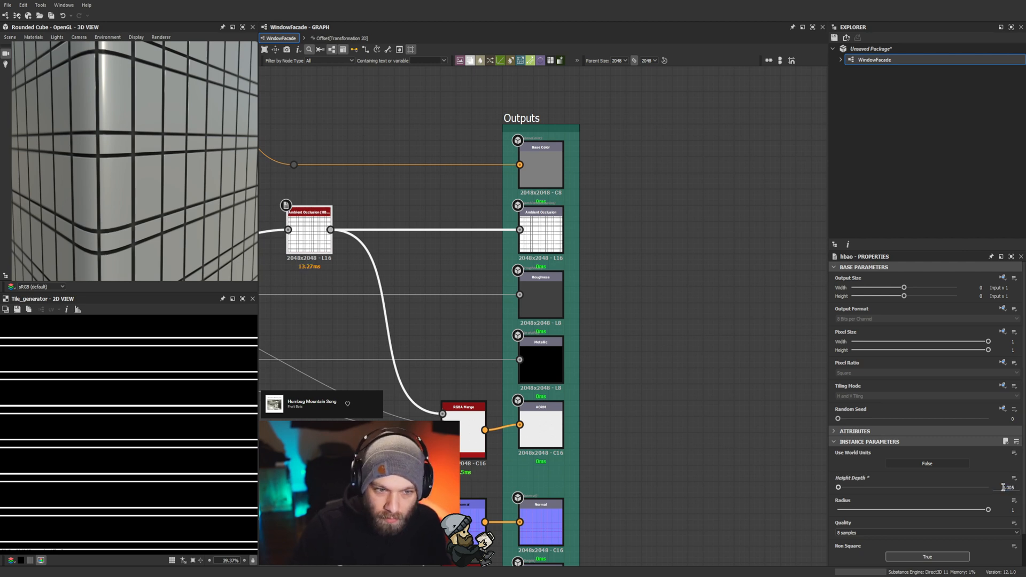
pyautogui.doubleClick(1010, 488)
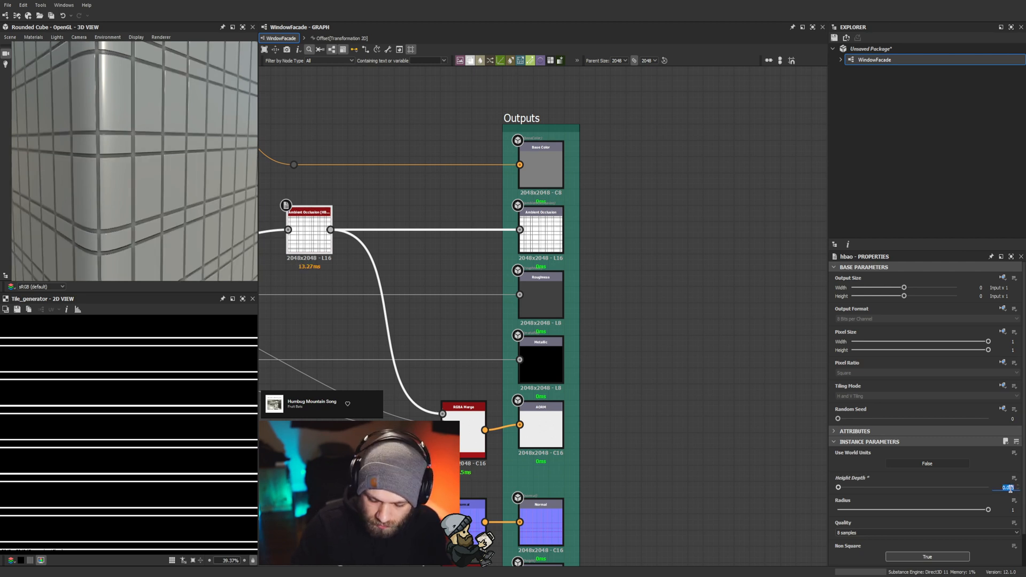
pyautogui.write('0.002')
pyautogui.press('Return')
pyautogui.moveTo(230, 252); pyautogui.dragTo(132, 172)
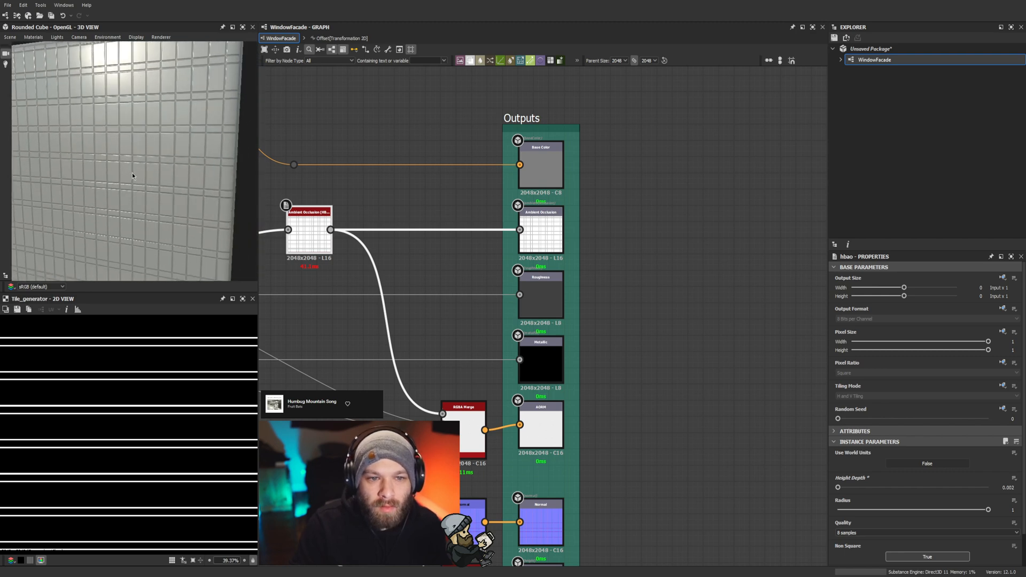
pyautogui.scroll(-5, 123, 162)
pyautogui.scroll(8, 96, 130)
pyautogui.moveTo(96, 130); pyautogui.dragTo(118, 162)
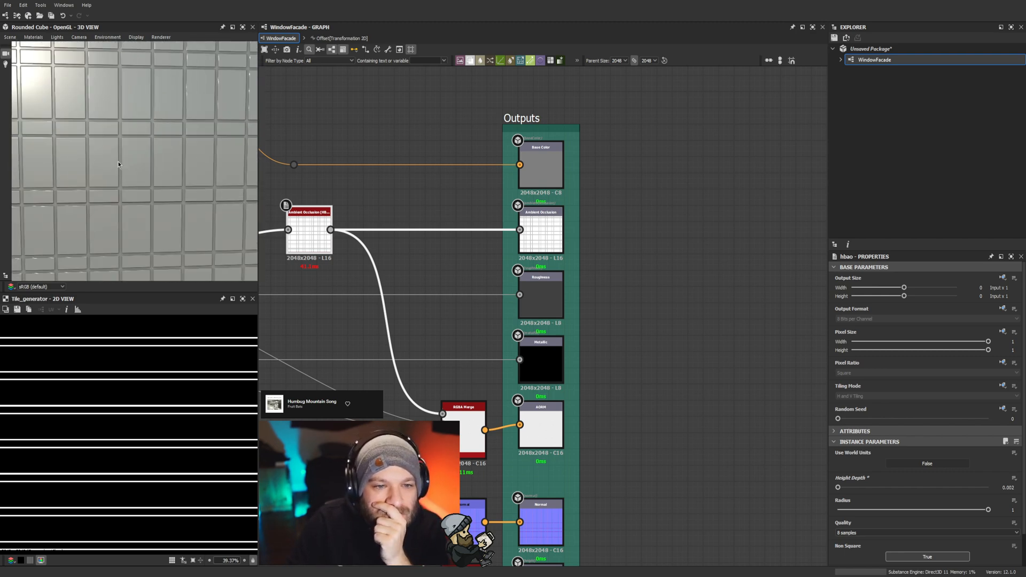
pyautogui.scroll(3, 118, 163)
pyautogui.scroll(-2, 118, 162)
# Step: Set the roughness Uniform Color's grayscale output to 0 and inspect the reflective facade from near and far
pyautogui.scroll(-2, 379, 449)
pyautogui.moveTo(447, 364); pyautogui.dragTo(691, 313, button='middle')
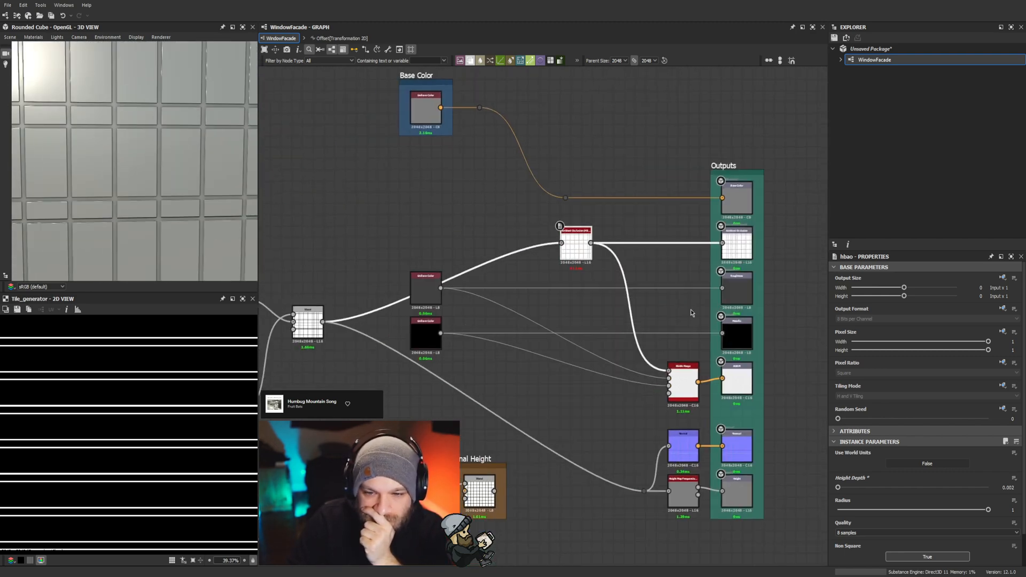
pyautogui.click(420, 287)
pyautogui.moveTo(890, 482); pyautogui.dragTo(826, 490)
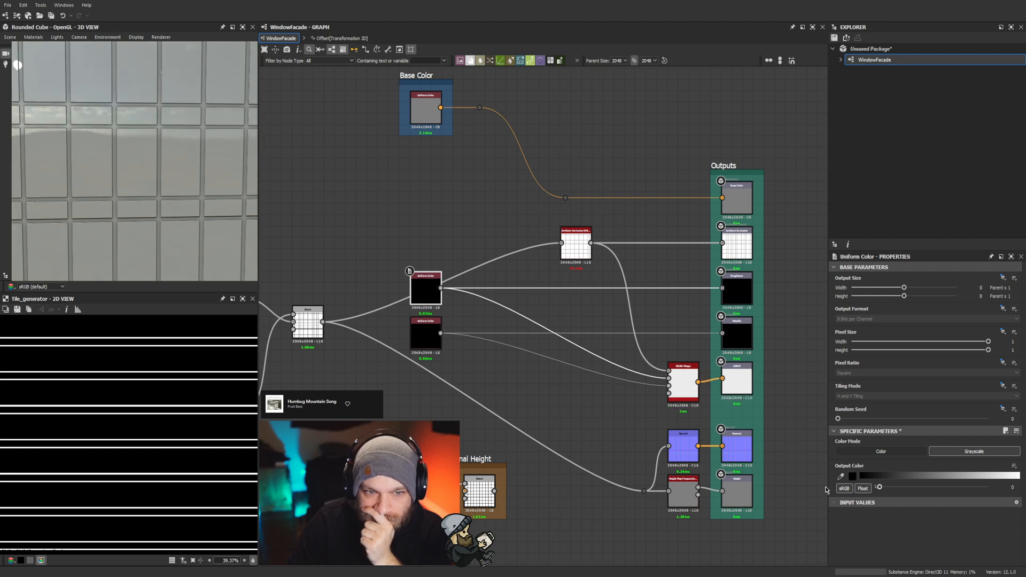
pyautogui.scroll(-5, 41, 173)
pyautogui.moveTo(108, 218); pyautogui.dragTo(144, 206)
pyautogui.scroll(-5, 81, 185)
pyautogui.scroll(8, 96, 124)
pyautogui.scroll(-4, 96, 123)
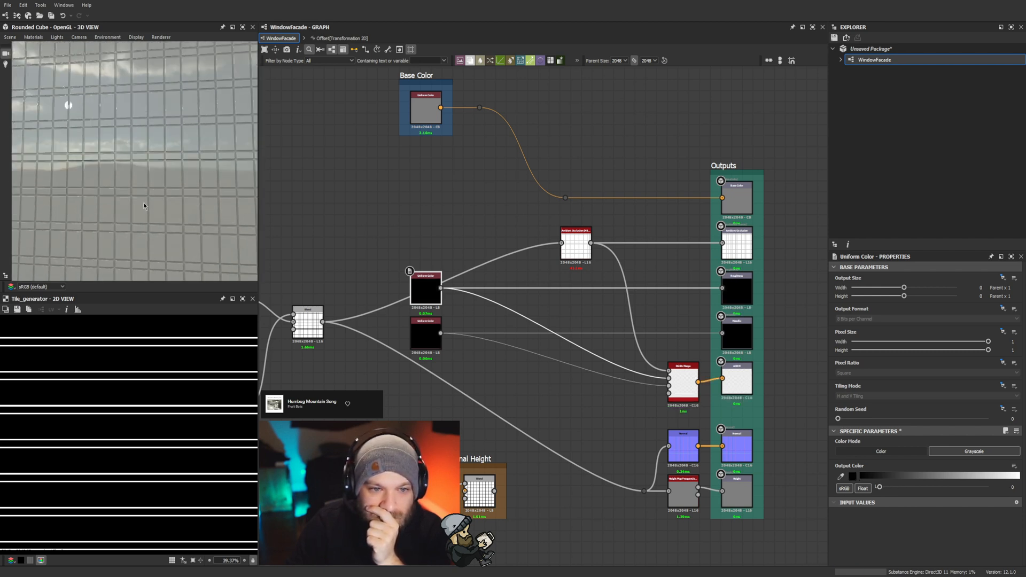
pyautogui.scroll(5, 149, 209)
pyautogui.scroll(-3, 149, 204)
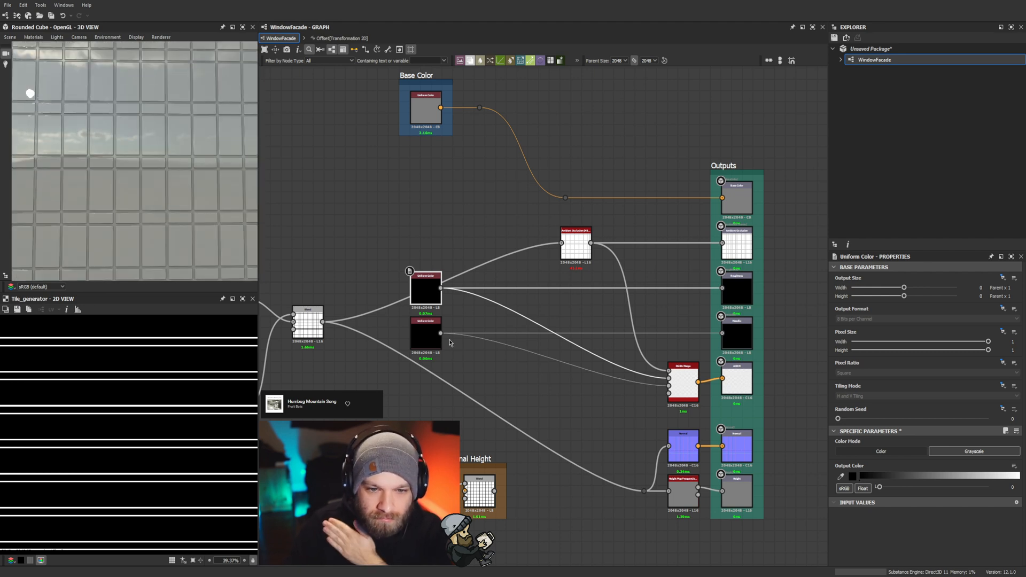
# Step: Try smaller Size Y values, such as 0.12, on the Shape node feeding Edge Detect and inspect the spandrel rows
pyautogui.moveTo(296, 465); pyautogui.dragTo(573, 449, button='middle')
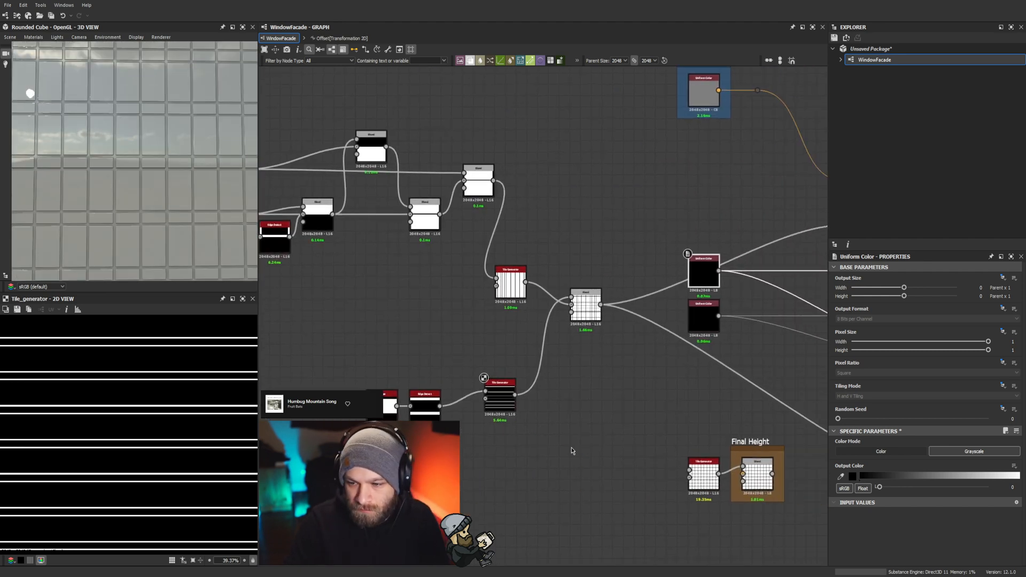
pyautogui.scroll(1, 425, 401)
pyautogui.click(394, 393)
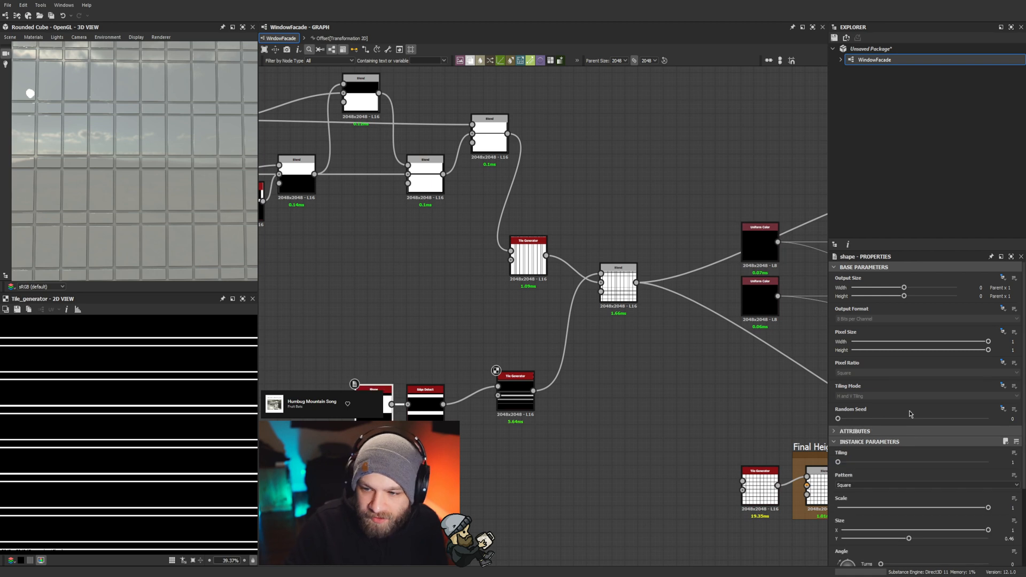
pyautogui.scroll(-3, 913, 476)
pyautogui.moveTo(909, 455)
pyautogui.mouseDown()
pyautogui.moveTo(1000, 462)
pyautogui.moveTo(891, 462)
pyautogui.mouseUp()
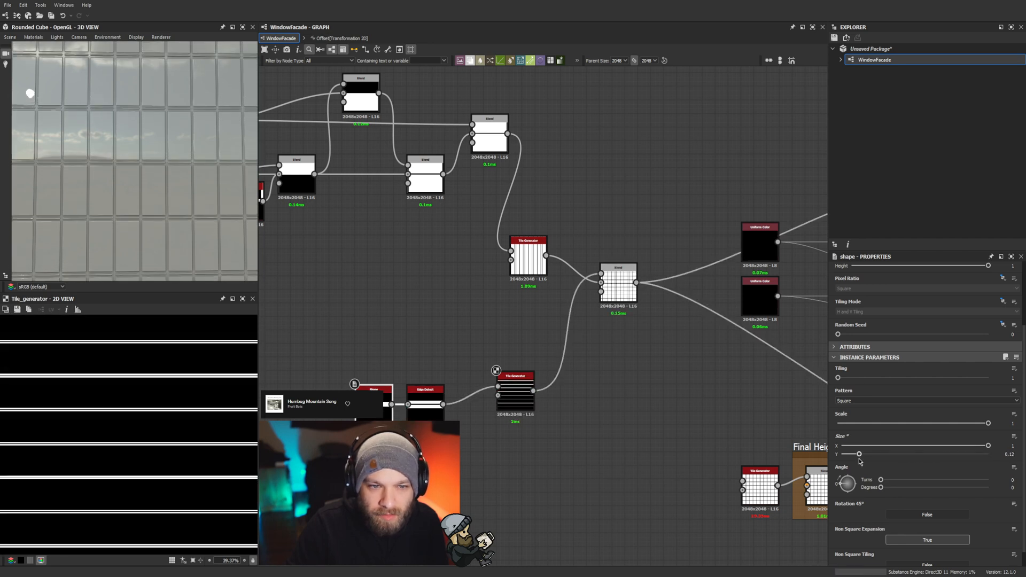
pyautogui.scroll(4, 114, 155)
pyautogui.scroll(-4, 114, 155)
pyautogui.moveTo(114, 155); pyautogui.dragTo(116, 190)
pyautogui.scroll(-5, 115, 190)
pyautogui.scroll(5, 115, 191)
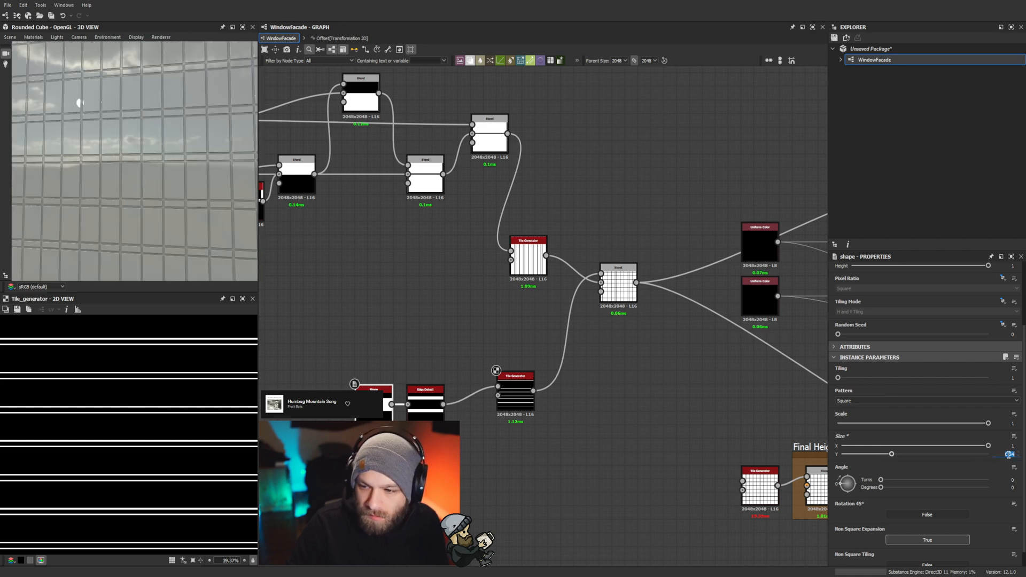
# Step: Set the Shape node's Size Y to 0.5, raise it to 0.75, and inspect the row spacing in 3D
pyautogui.write('0.5')
pyautogui.press('Return')
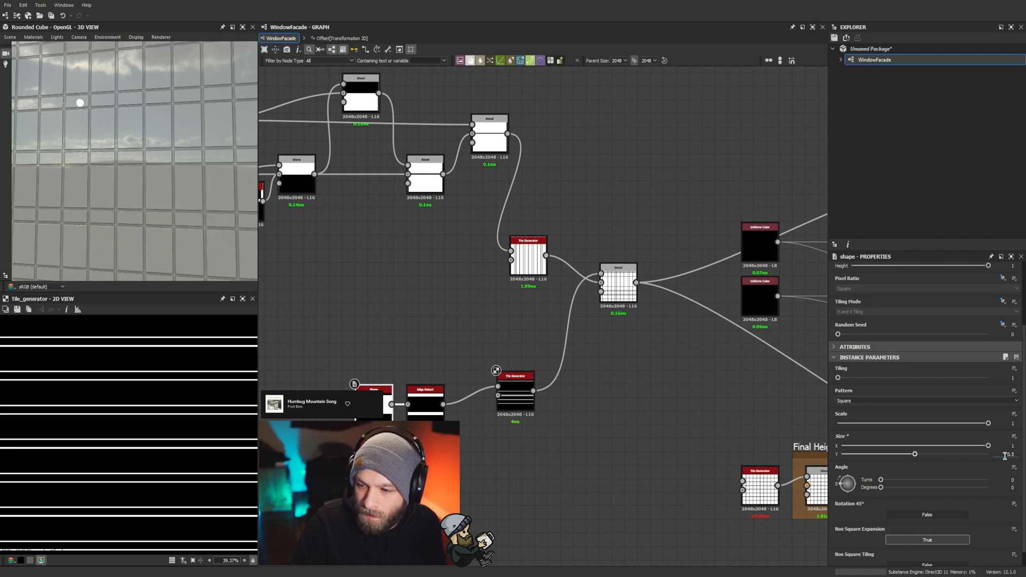
pyautogui.write('.75')
pyautogui.press('Return')
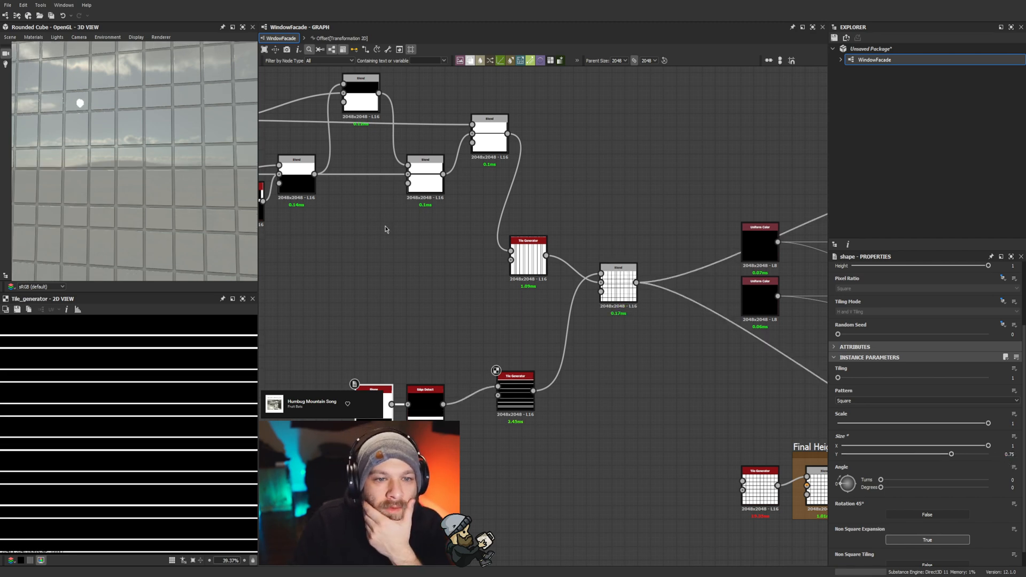
pyautogui.scroll(-5, 136, 238)
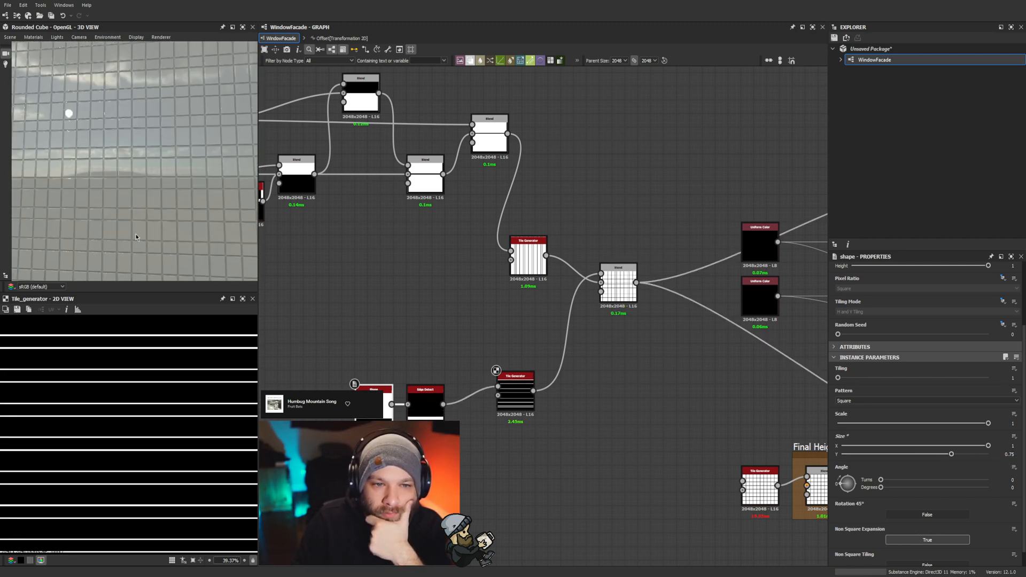
pyautogui.scroll(-3, 138, 234)
pyautogui.scroll(5, 138, 235)
pyautogui.scroll(2, 115, 212)
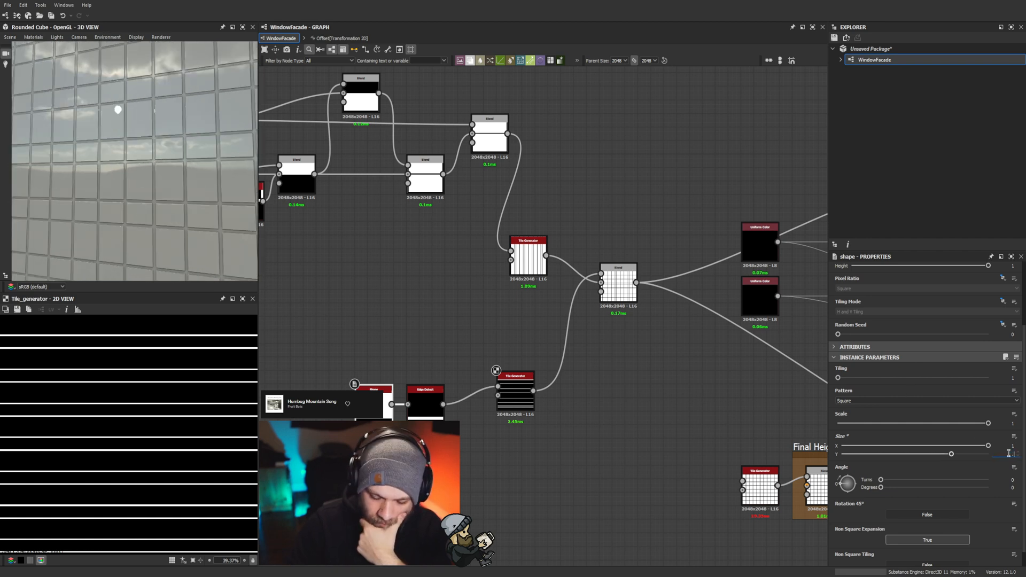
# Step: Set the Shape node's Size Y to 0.9 and inspect the facade grid on the cube
pyautogui.write('0.9')
pyautogui.press('Return')
pyautogui.scroll(-5, 158, 214)
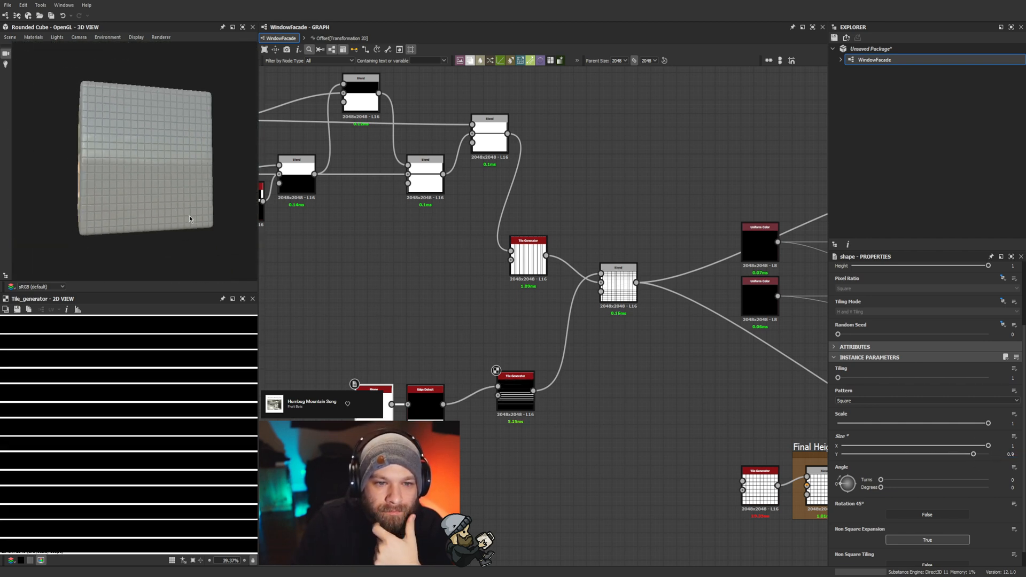
pyautogui.scroll(6, 207, 216)
pyautogui.scroll(-2, 207, 216)
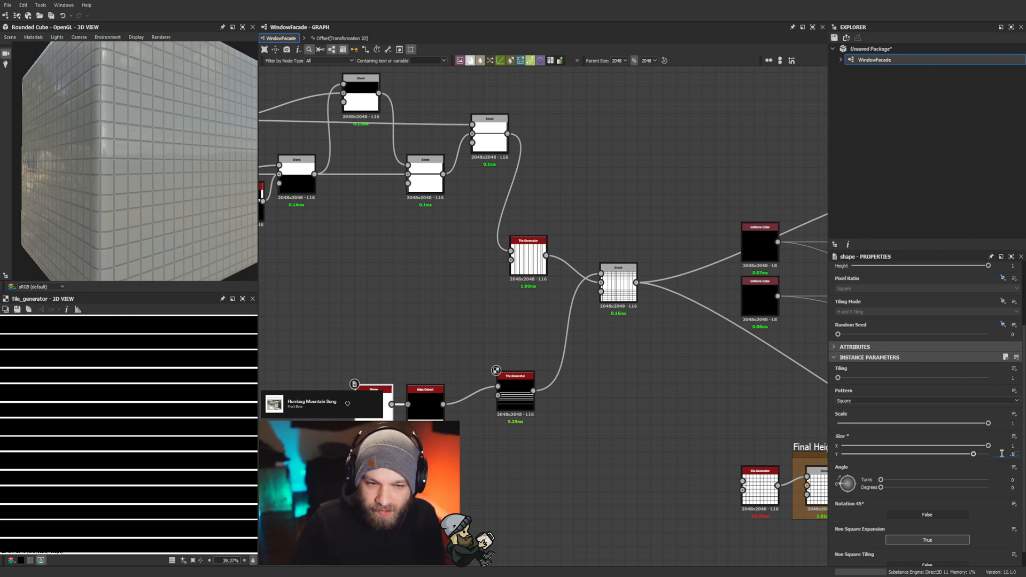
# Step: Return the Shape node's Size Y to 0.5, check the facade, and reduce the value to 0.1
pyautogui.press('Return')
pyautogui.moveTo(254, 227); pyautogui.dragTo(298, 246)
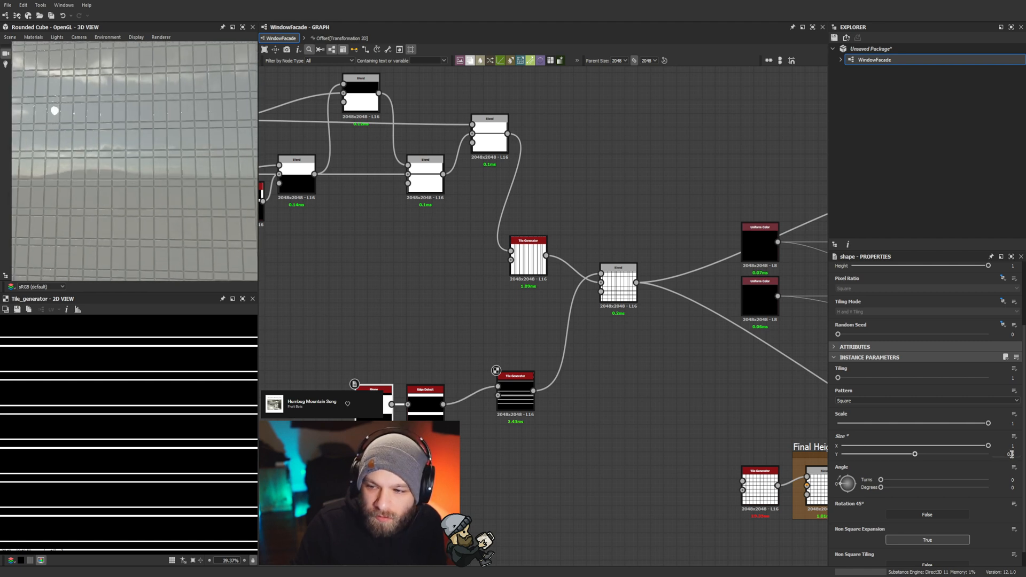
pyautogui.press('Return')
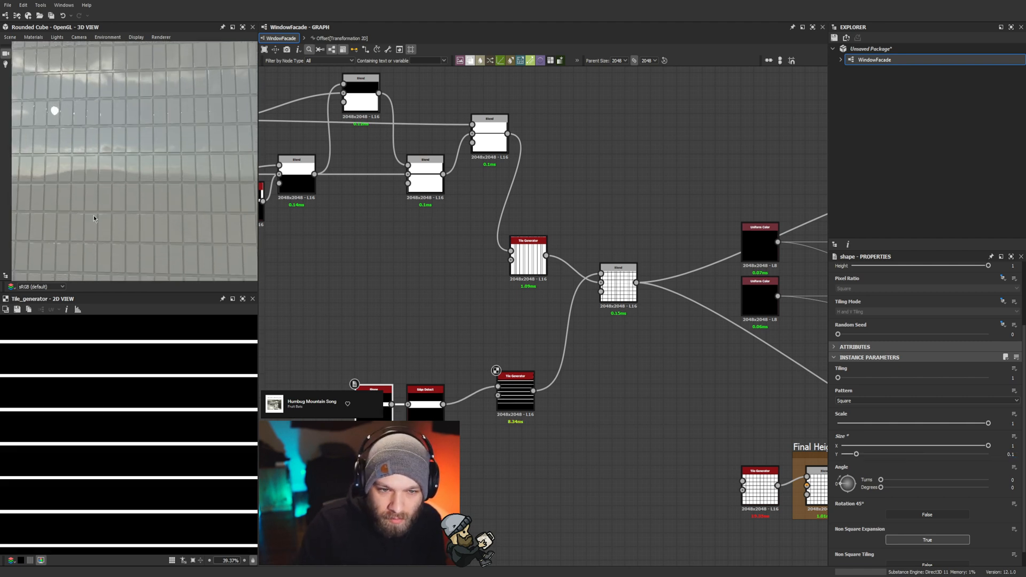
# Step: Inspect the window rows up close and set the Shape node's Size Y to 0.2
pyautogui.scroll(4, 94, 218)
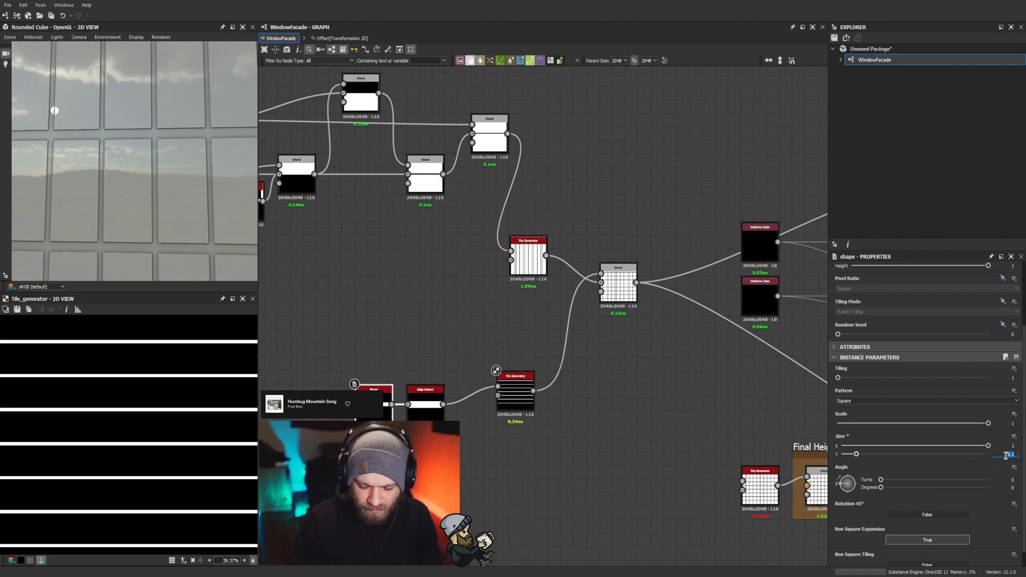
pyautogui.write('0.2')
pyautogui.press('Return')
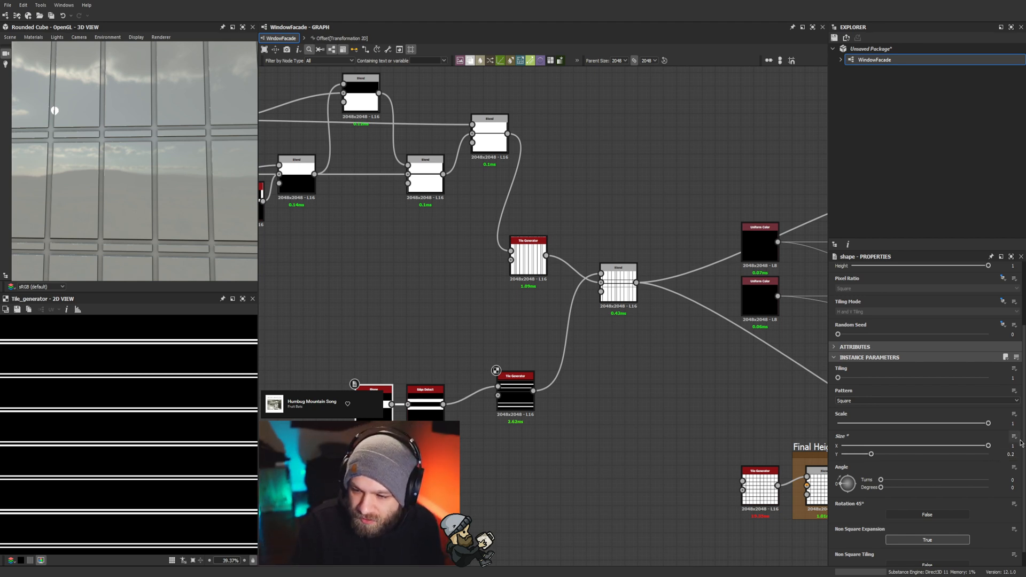
# Step: Open the Transformation 2D node's Offset function, copy its spandrelHeight interpolation nodes, and return to the WindowFacade graph
pyautogui.scroll(-2, 409, 322)
pyautogui.moveTo(408, 323); pyautogui.dragTo(709, 347, button='middle')
pyautogui.scroll(2, 476, 270)
pyautogui.moveTo(475, 271); pyautogui.dragTo(324, 297, button='middle')
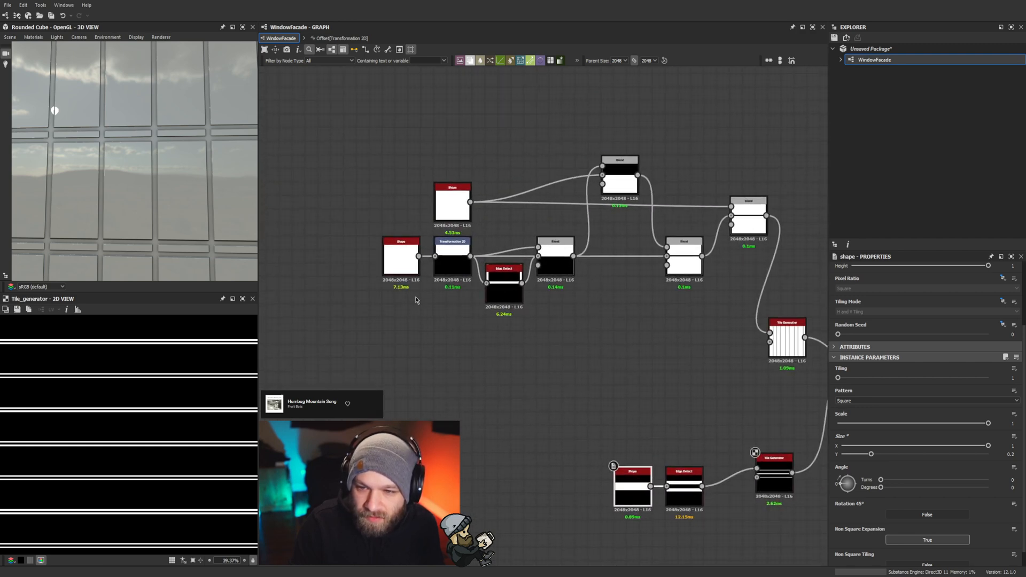
pyautogui.doubleClick(457, 265)
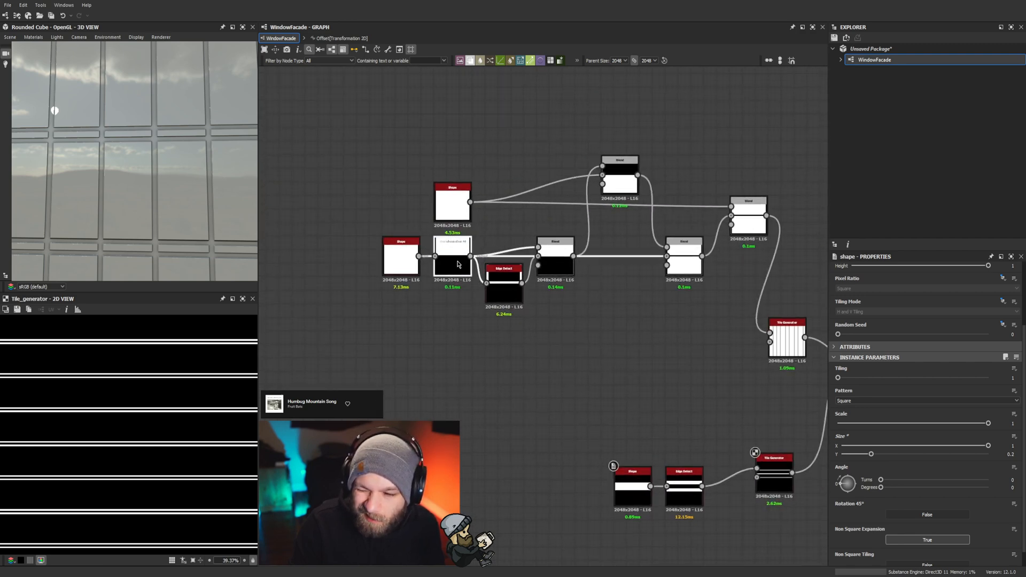
pyautogui.click(1002, 474)
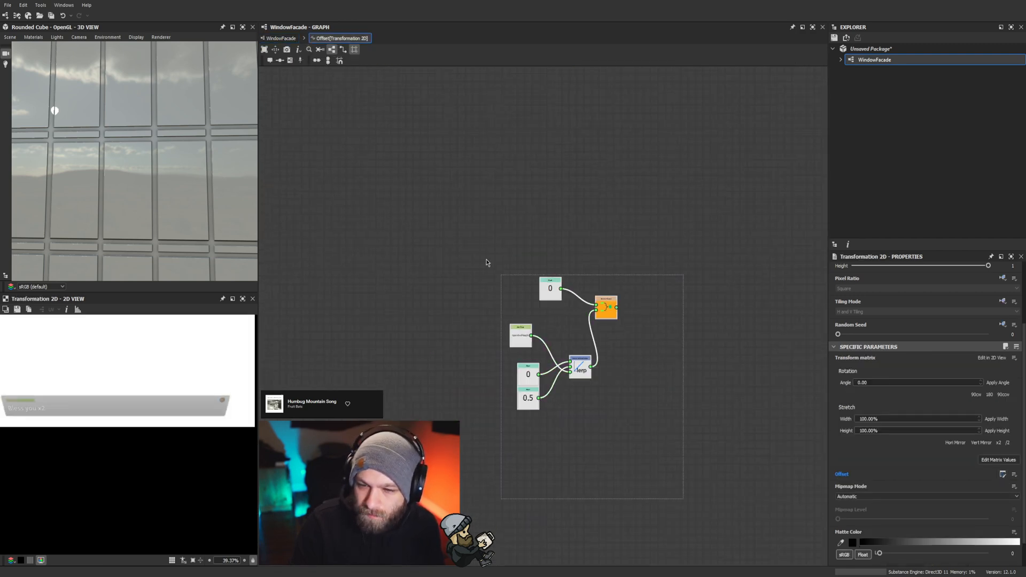
pyautogui.click(282, 39)
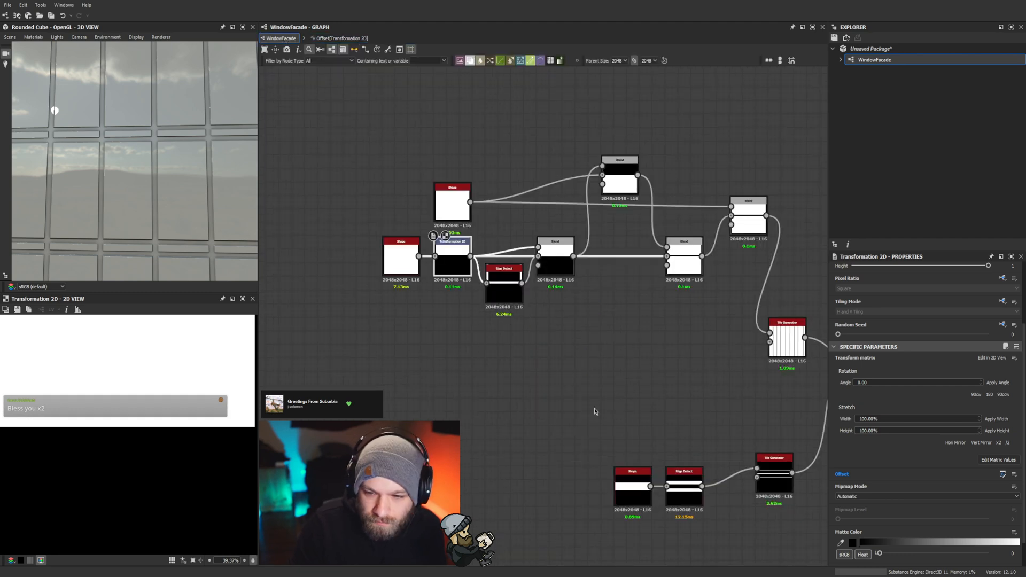
# Step: Open a function for the Size of the Shape feeding the lower Edge Detect and paste the copied interpolation nodes into it
pyautogui.moveTo(637, 503); pyautogui.dragTo(550, 437, button='middle')
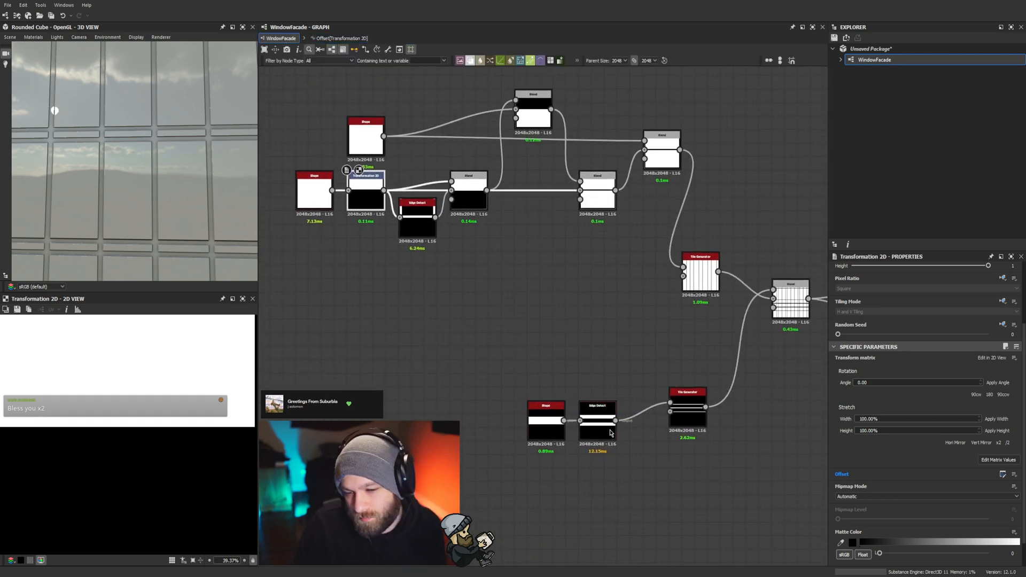
pyautogui.click(611, 431)
pyautogui.click(546, 423)
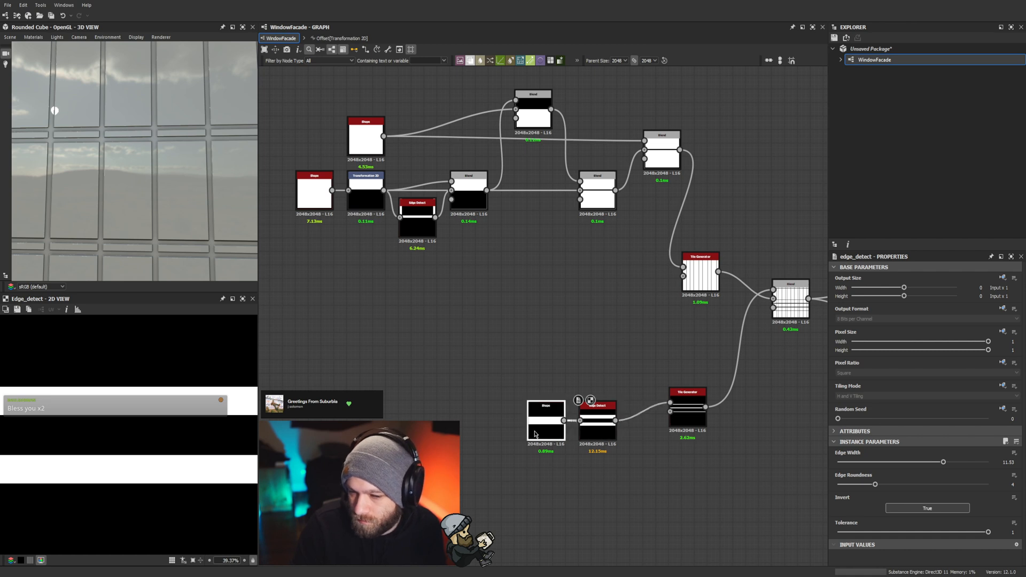
pyautogui.scroll(-3, 1025, 404)
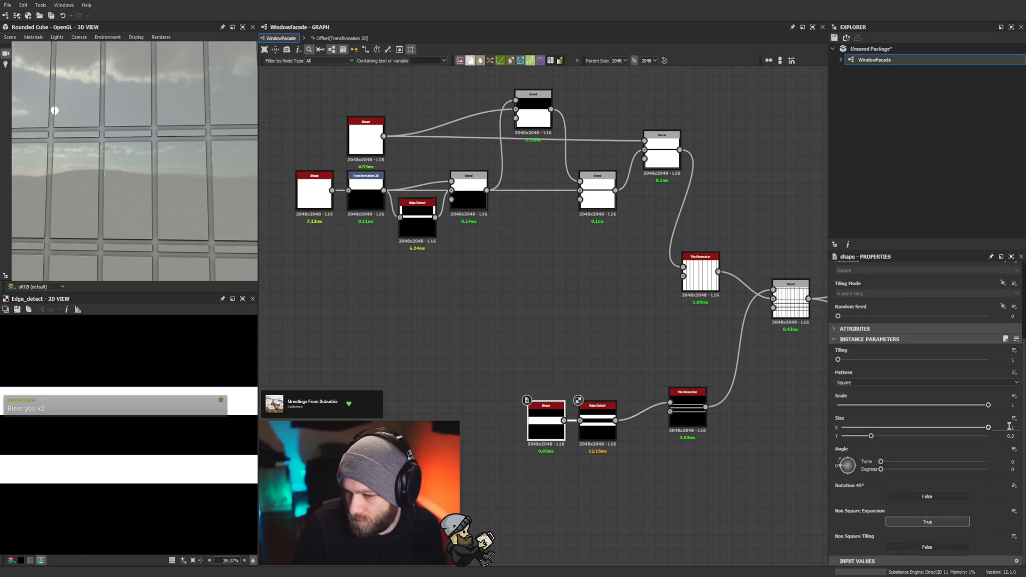
pyautogui.click(1001, 445)
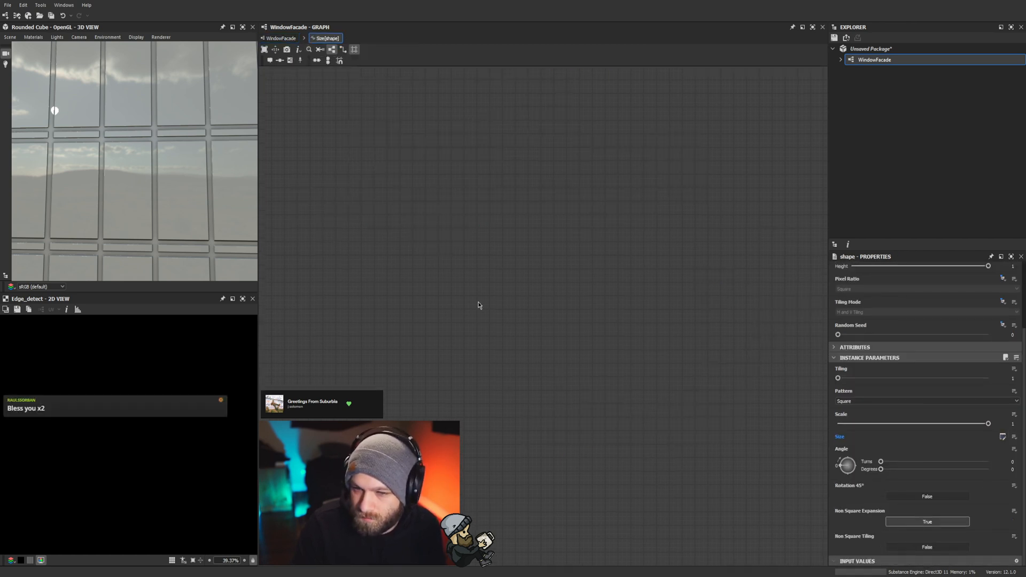
pyautogui.hotkey('ctrl', 'v')
# Step: Make Vector Float2 the Size function's output and set the Float on the Linear Interpolation's A input to 0.1
pyautogui.click(627, 263)
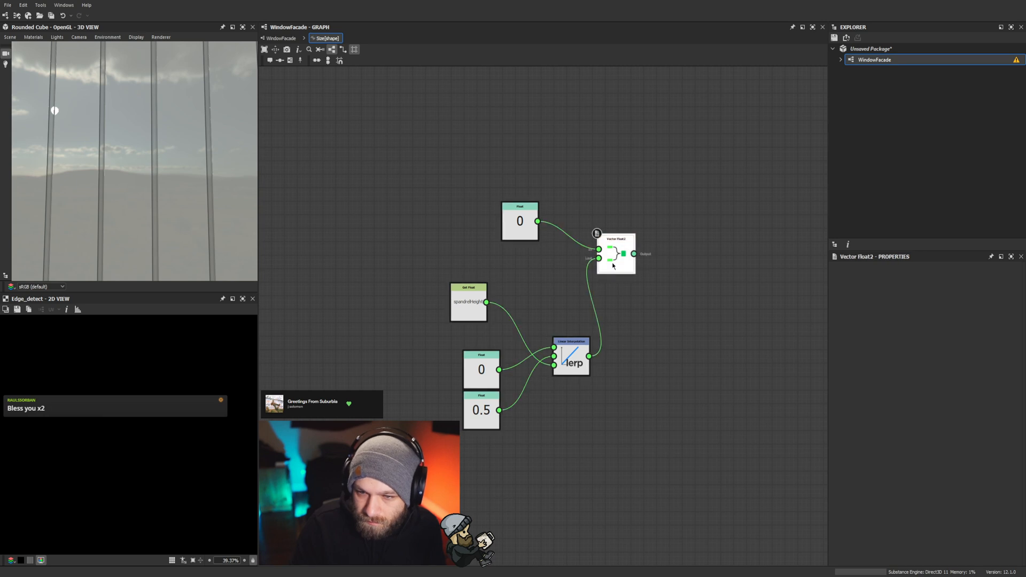
pyautogui.click(597, 234)
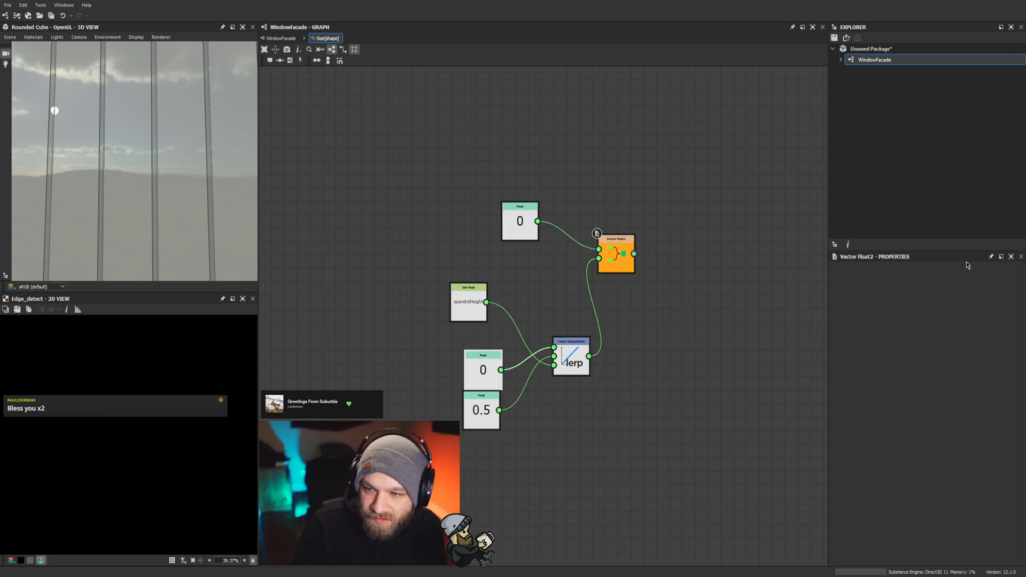
pyautogui.click(482, 369)
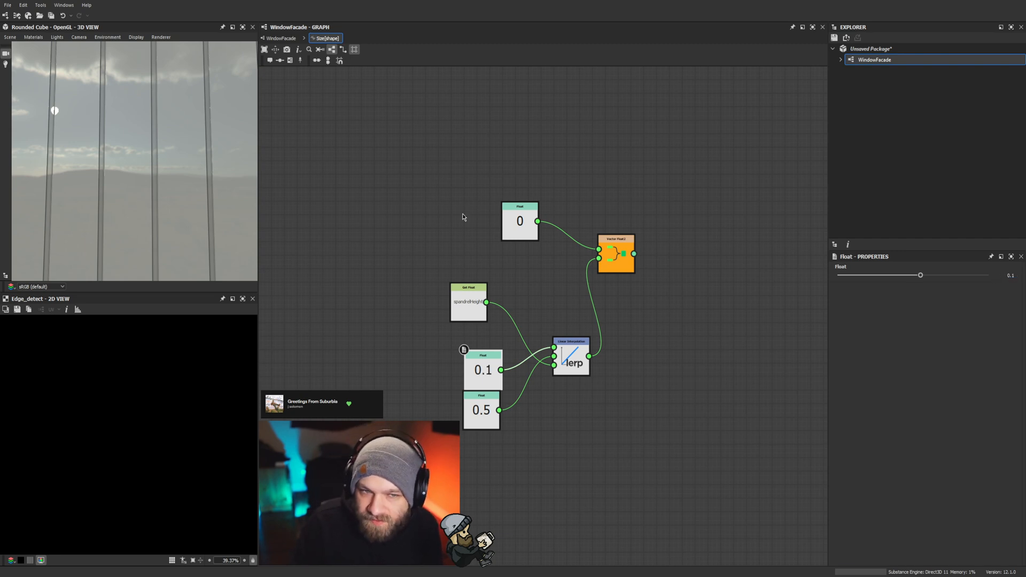
# Step: Test the graph's Spandrel Height preview at 0 and raise it to 0.31
pyautogui.click(278, 38)
pyautogui.click(348, 324)
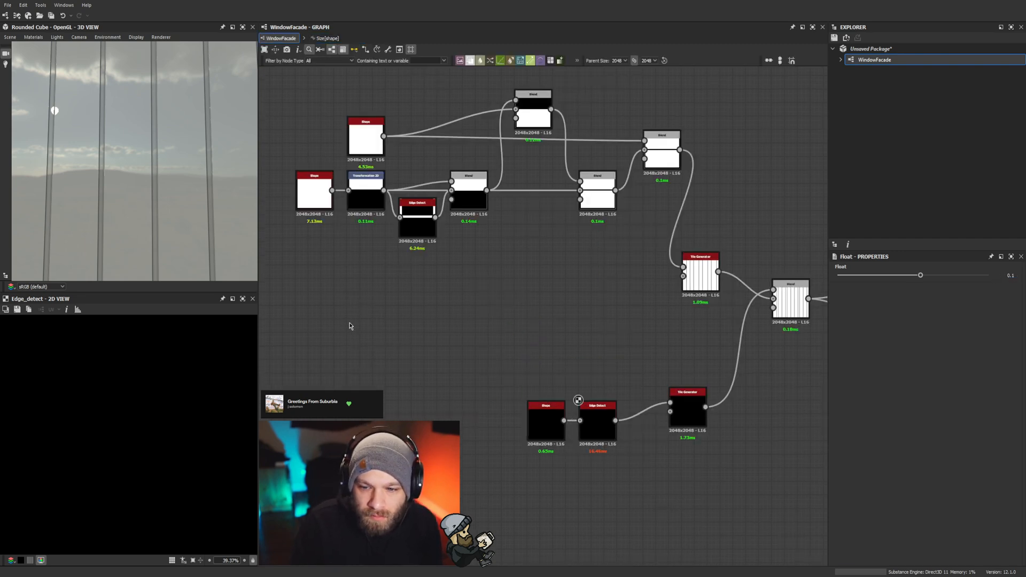
pyautogui.scroll(-10, 919, 461)
pyautogui.scroll(3, 919, 460)
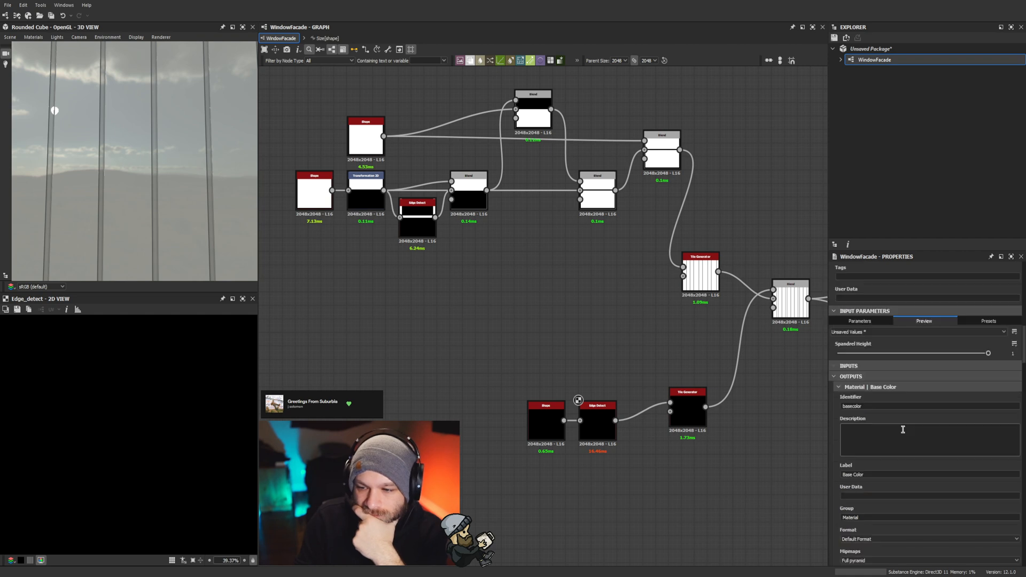
pyautogui.moveTo(940, 353); pyautogui.dragTo(784, 357)
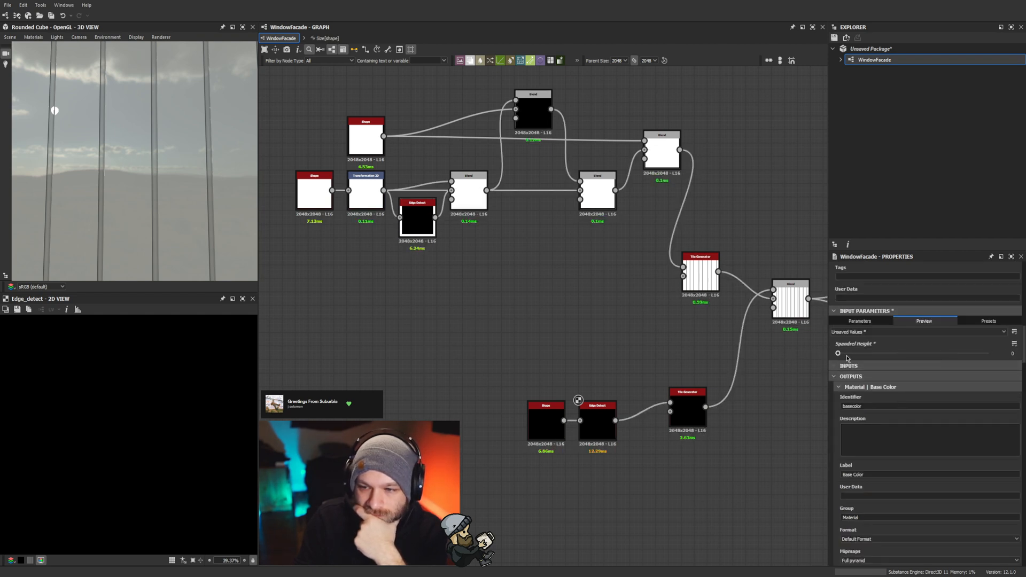
pyautogui.moveTo(847, 358); pyautogui.dragTo(885, 357)
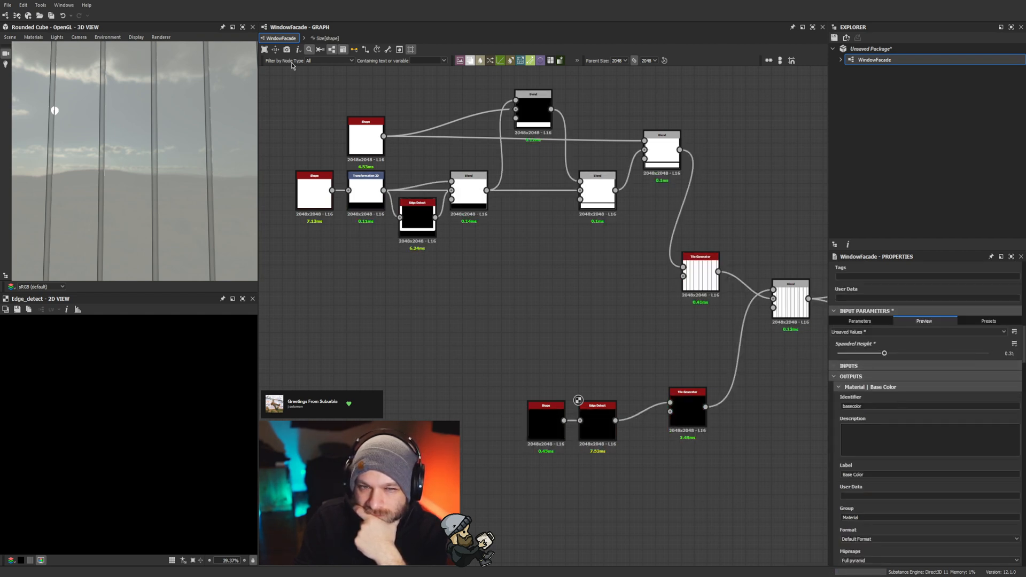
# Step: Tidy the Linear Interpolation's position in the Shape's Size function and set the Float feeding Vector Float2's first component to 1
pyautogui.click(325, 38)
pyautogui.click(468, 302)
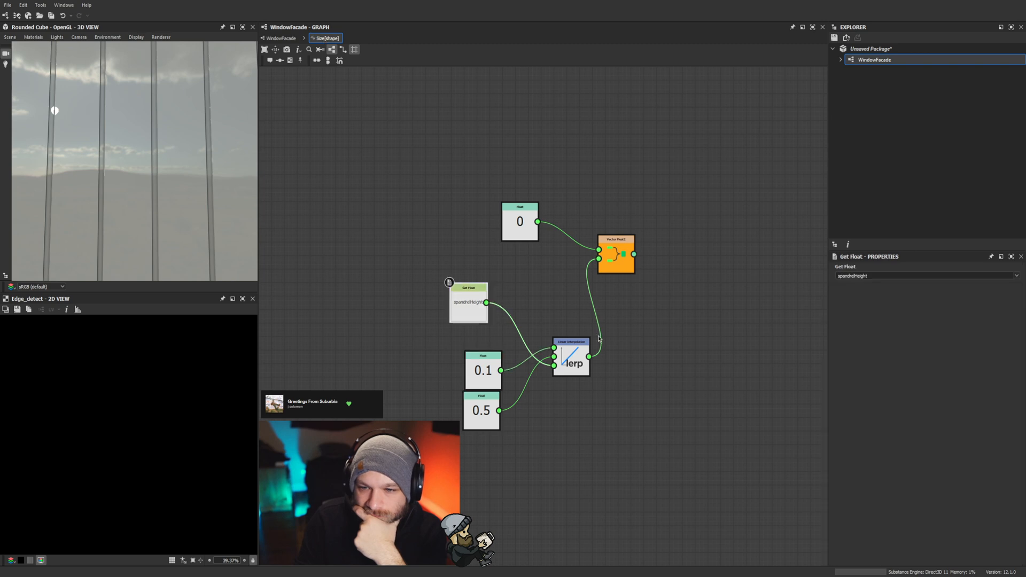
pyautogui.moveTo(579, 364); pyautogui.dragTo(566, 311)
pyautogui.click(519, 225)
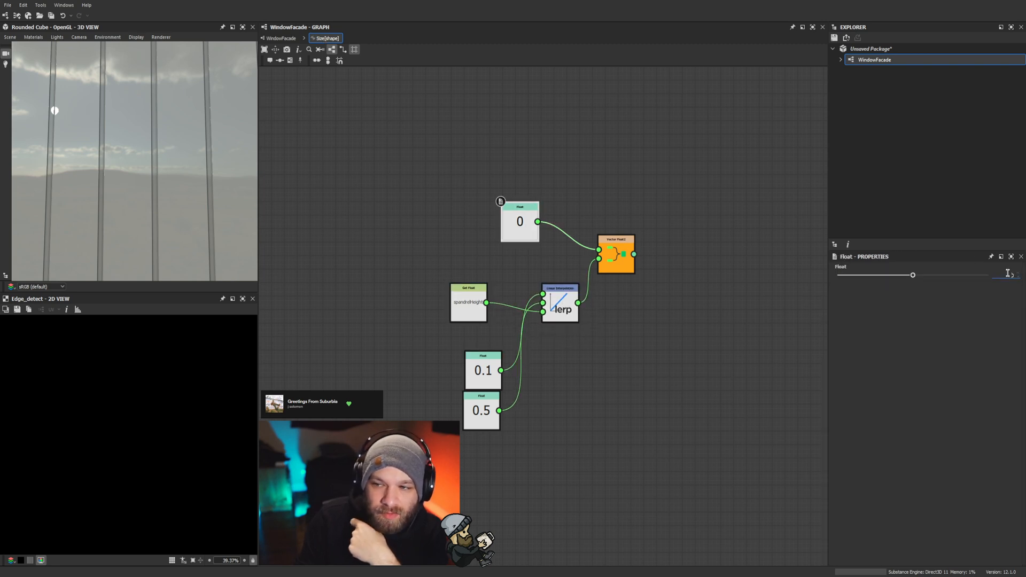
pyautogui.write('1')
pyautogui.press('Return')
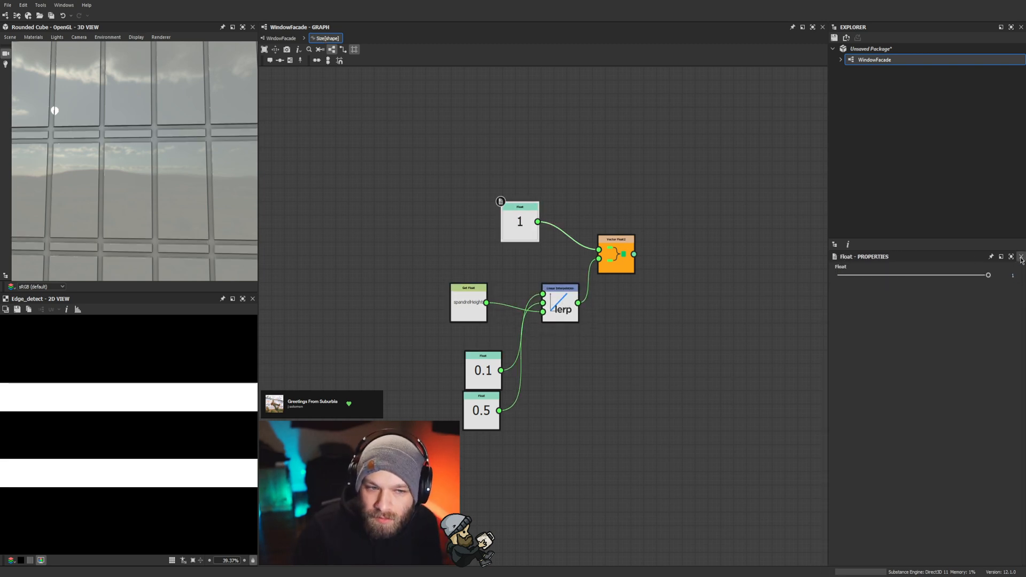
pyautogui.click(281, 39)
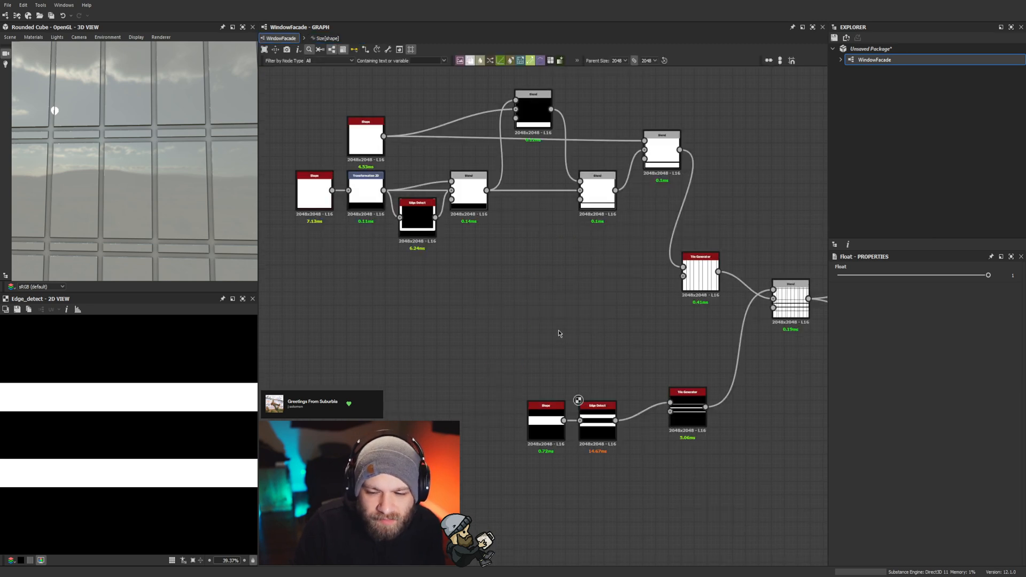
# Step: Expose the lower Edge Detect node's Edge Width as the frameThickness input parameter and open its function for editing
pyautogui.moveTo(595, 391); pyautogui.dragTo(459, 319, button='middle')
pyautogui.scroll(3, 462, 325)
pyautogui.click(456, 365)
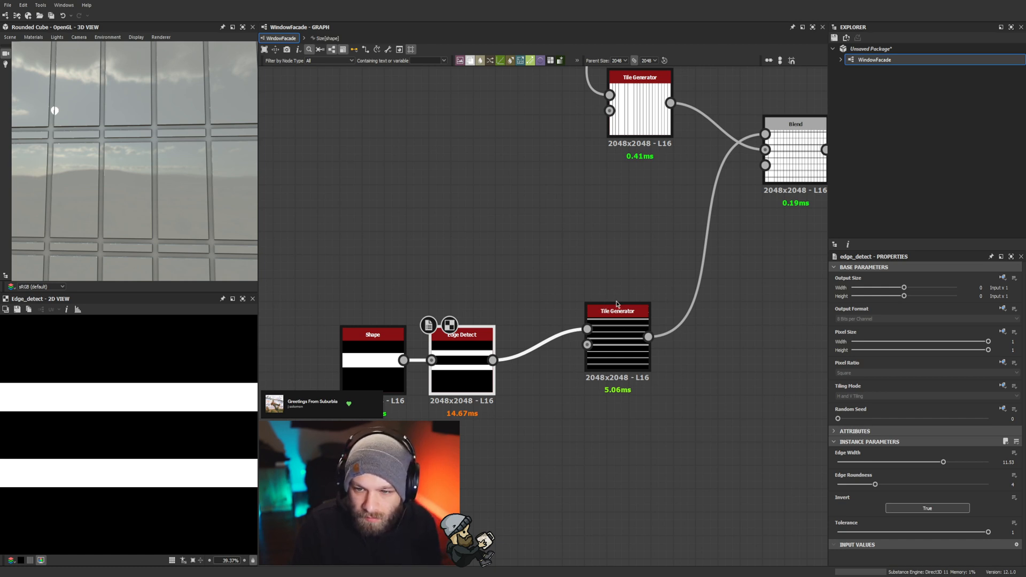
pyautogui.hotkey('ctrl', 'z')
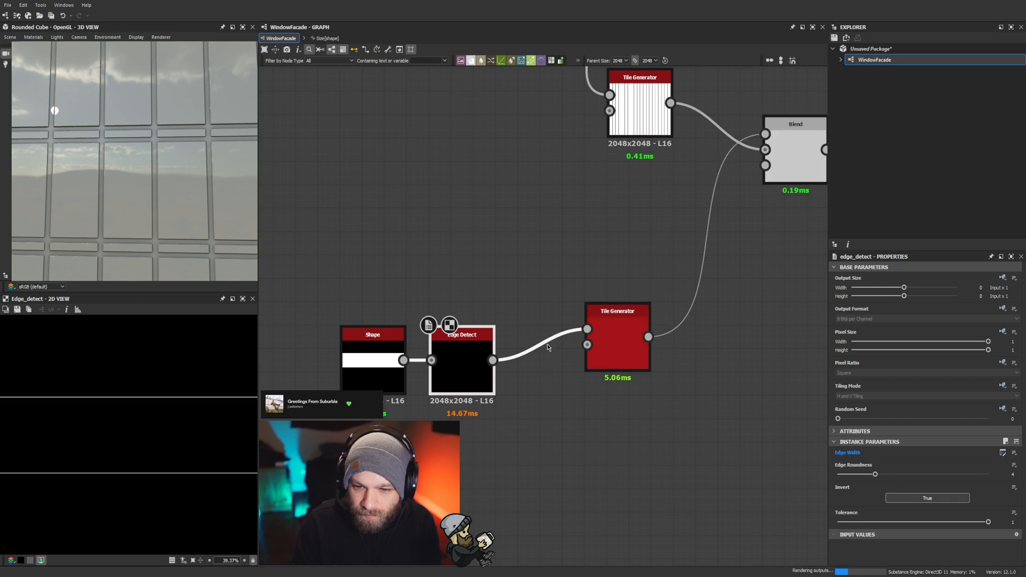
pyautogui.click(1003, 454)
# Step: Add a Linear Interpolation and two Float nodes, wiring the Floats to inputs A and B and frameThickness to X
pyautogui.scroll(-6, 427, 283)
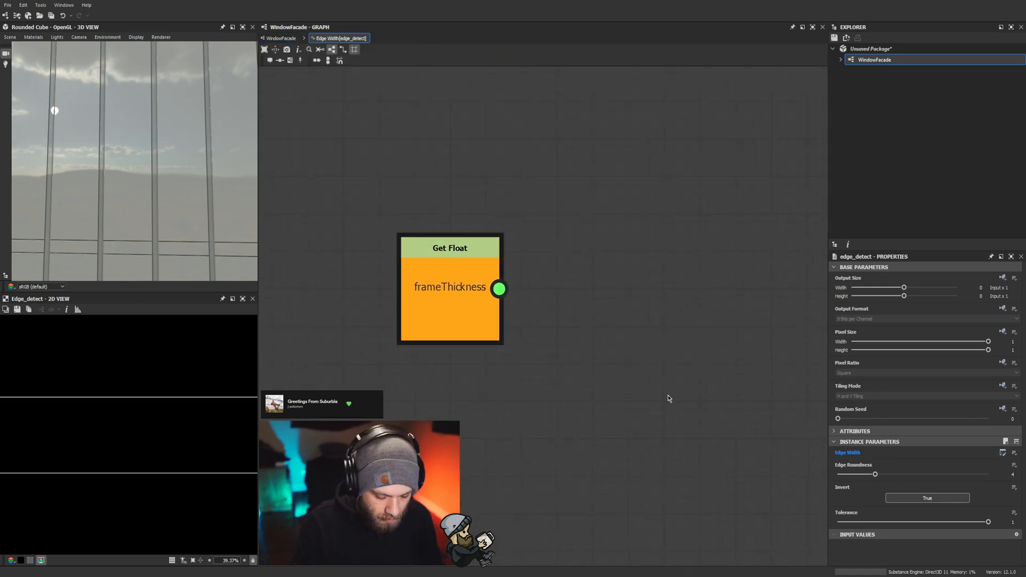
pyautogui.hotkey('ctrl', 'z')
pyautogui.hotkey('ctrl', 'z')
pyautogui.hotkey('ctrl', 'z')
pyautogui.hotkey('ctrl', 'z')
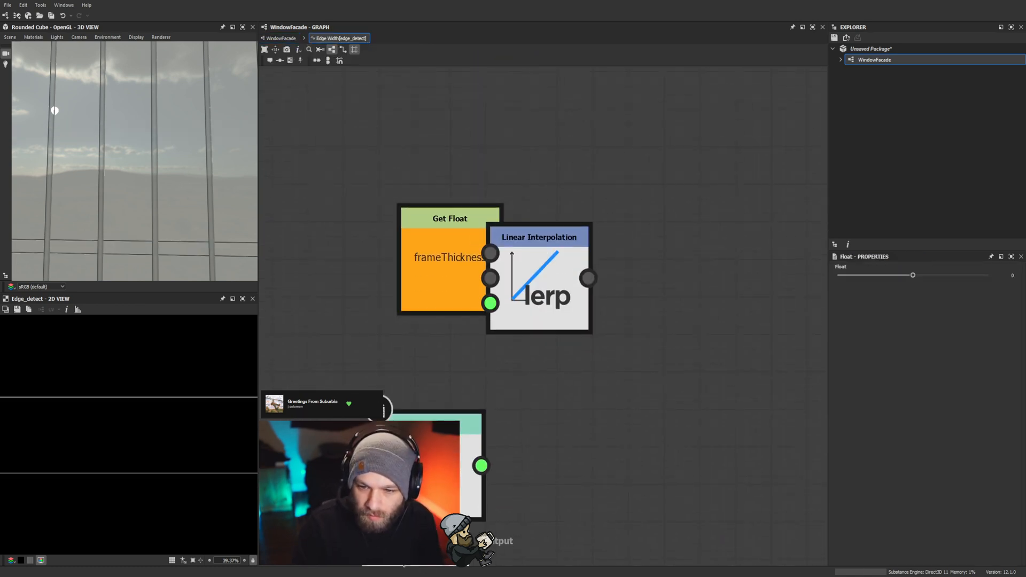
pyautogui.hotkey('ctrl', 'z')
pyautogui.hotkey('ctrl', 'z')
pyautogui.hotkey('ctrl', 'z')
pyautogui.hotkey('ctrl', 'z')
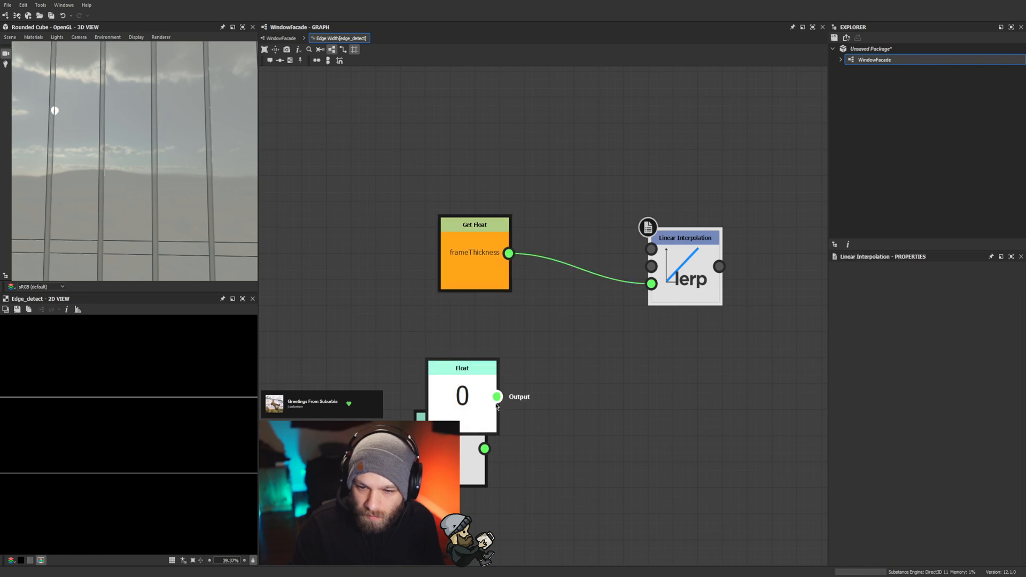
pyautogui.moveTo(497, 396); pyautogui.dragTo(652, 267)
pyautogui.moveTo(474, 451); pyautogui.dragTo(473, 450)
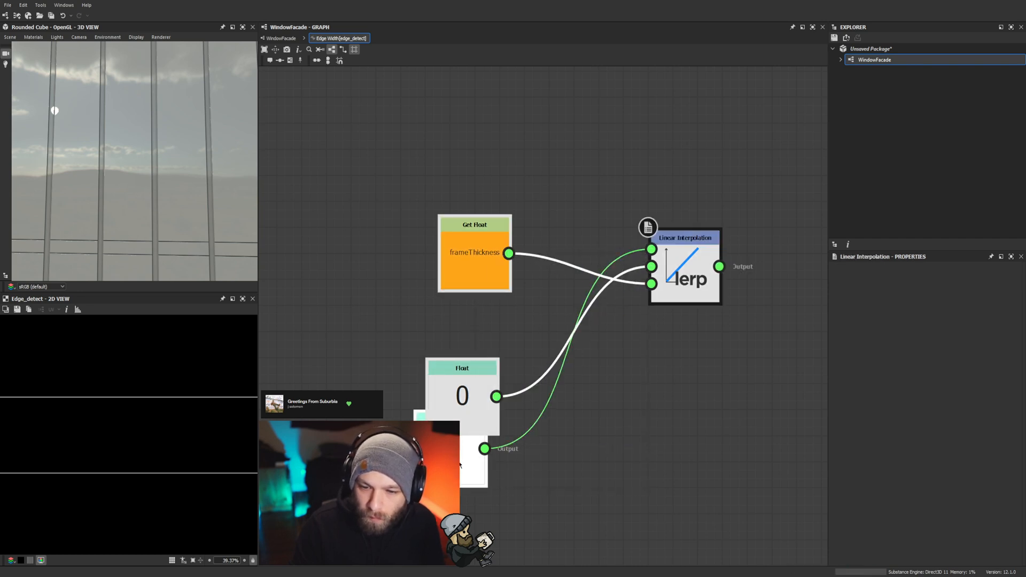
# Step: Arrange the two Floats above the frameThickness node in one column, with the Linear Interpolation aligned beside them
pyautogui.moveTo(453, 404); pyautogui.dragTo(442, 247)
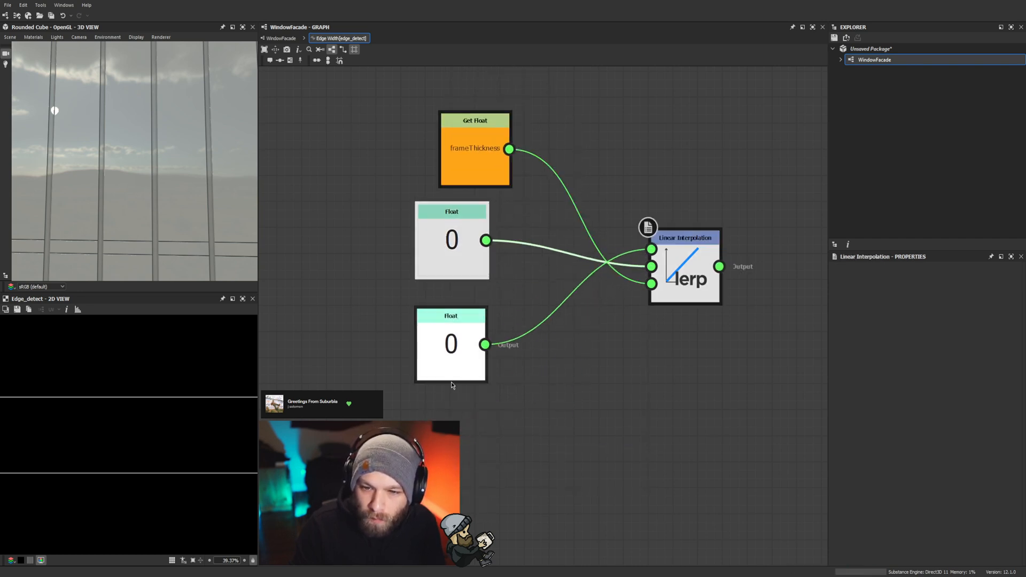
pyautogui.moveTo(450, 358); pyautogui.dragTo(486, 115)
pyautogui.moveTo(472, 175); pyautogui.dragTo(472, 396)
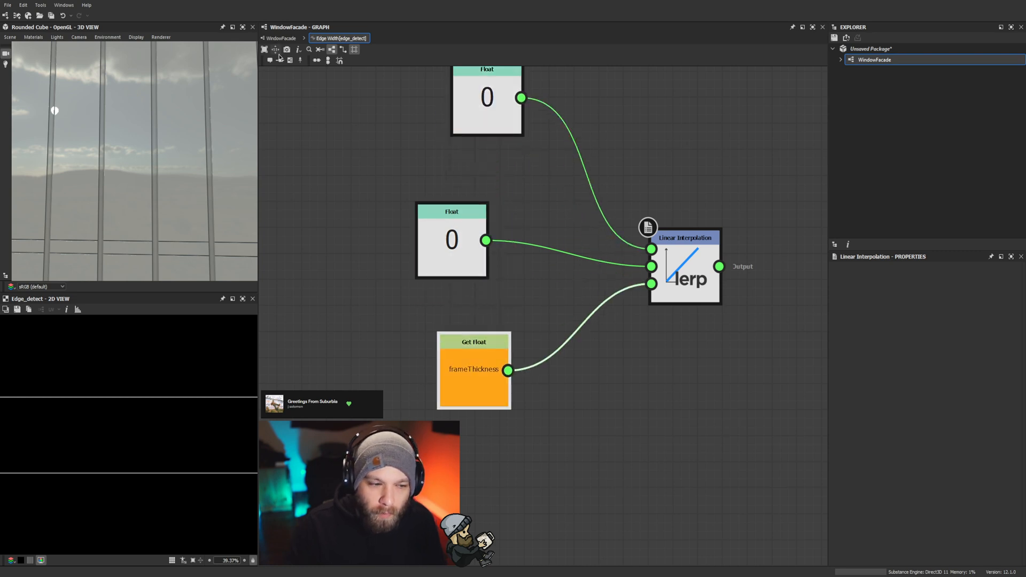
pyautogui.moveTo(448, 203); pyautogui.dragTo(405, 273, button='middle')
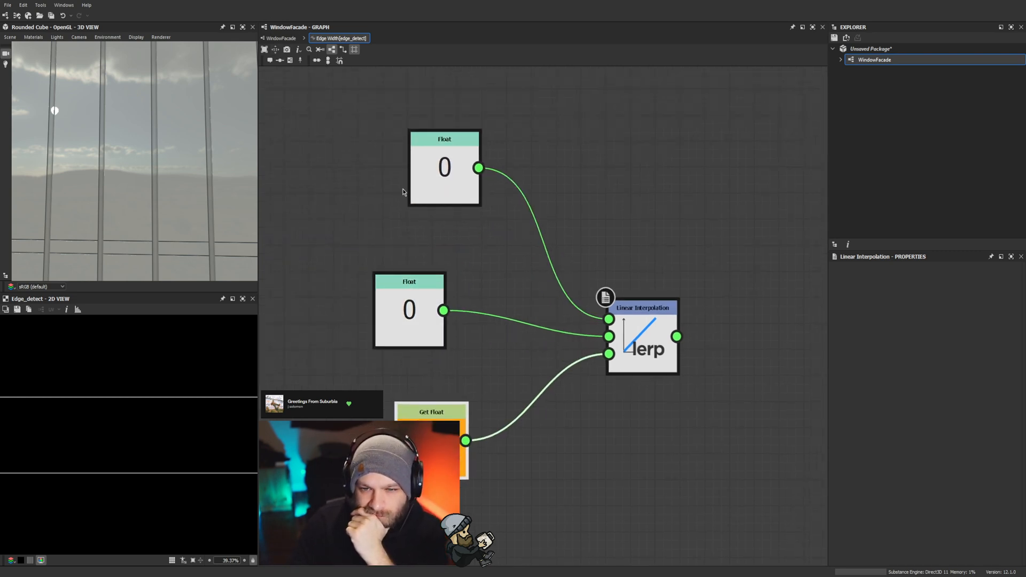
pyautogui.moveTo(433, 183); pyautogui.dragTo(408, 222)
pyautogui.moveTo(402, 291); pyautogui.dragTo(413, 290)
pyautogui.moveTo(426, 454); pyautogui.dragTo(415, 428)
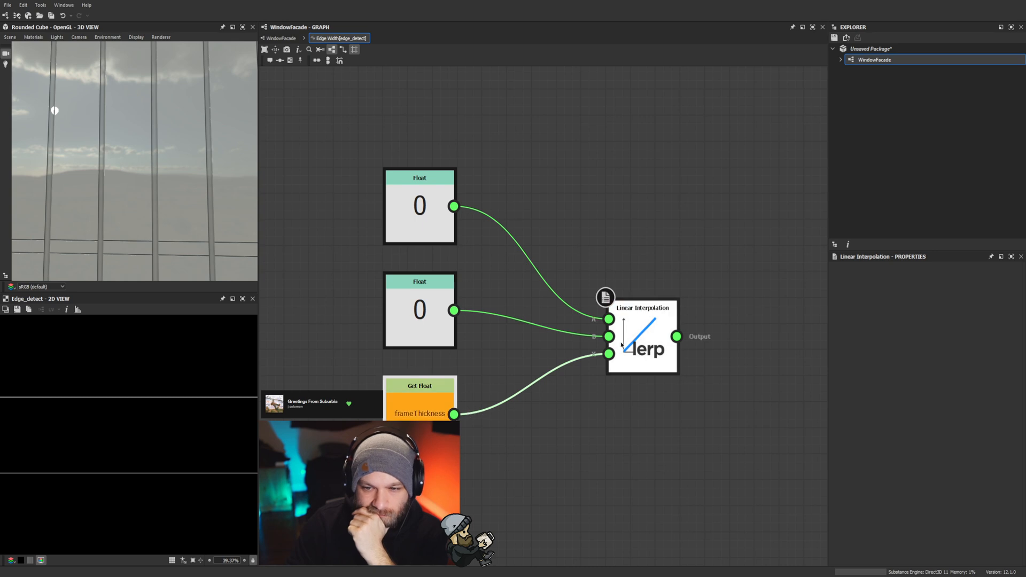
pyautogui.moveTo(645, 334); pyautogui.dragTo(595, 307)
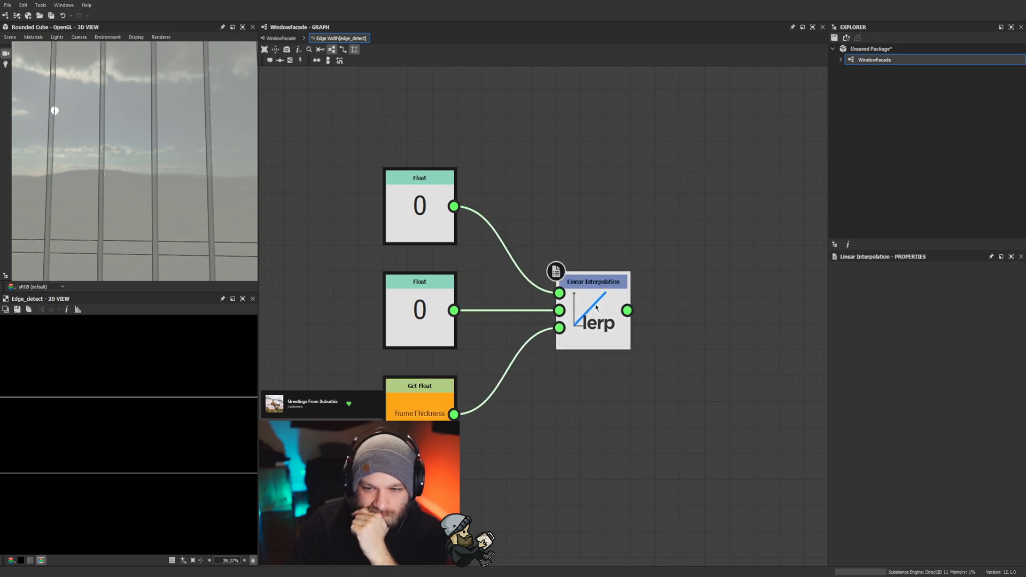
# Step: Make the Linear Interpolation the Edge Width function's output and set the Float on its A input to 1
pyautogui.doubleClick(620, 341)
pyautogui.click(531, 384)
pyautogui.click(418, 205)
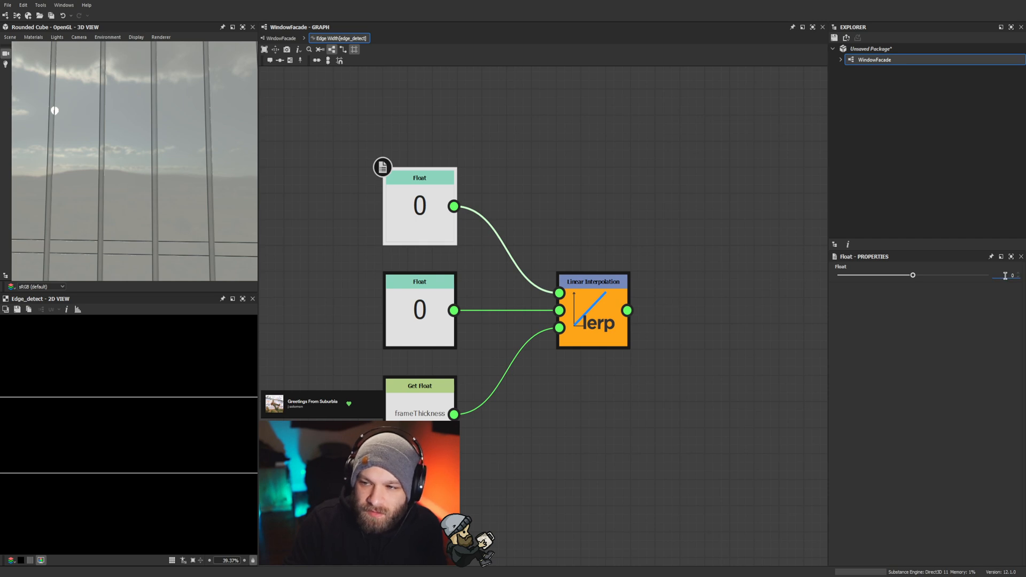
pyautogui.write('1')
pyautogui.press('Return')
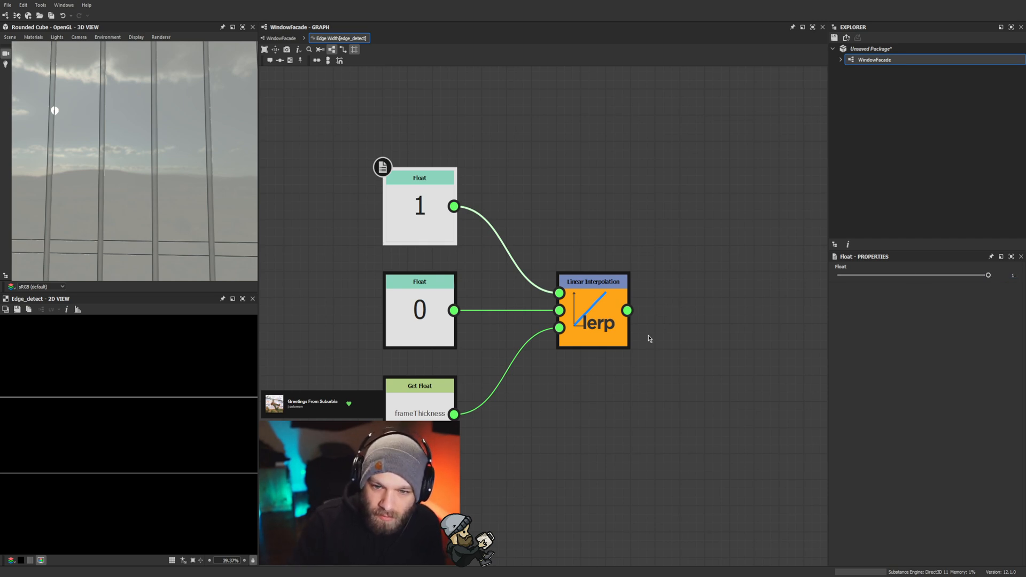
# Step: Set the Float on the Linear Interpolation's B input to 12
pyautogui.click(398, 318)
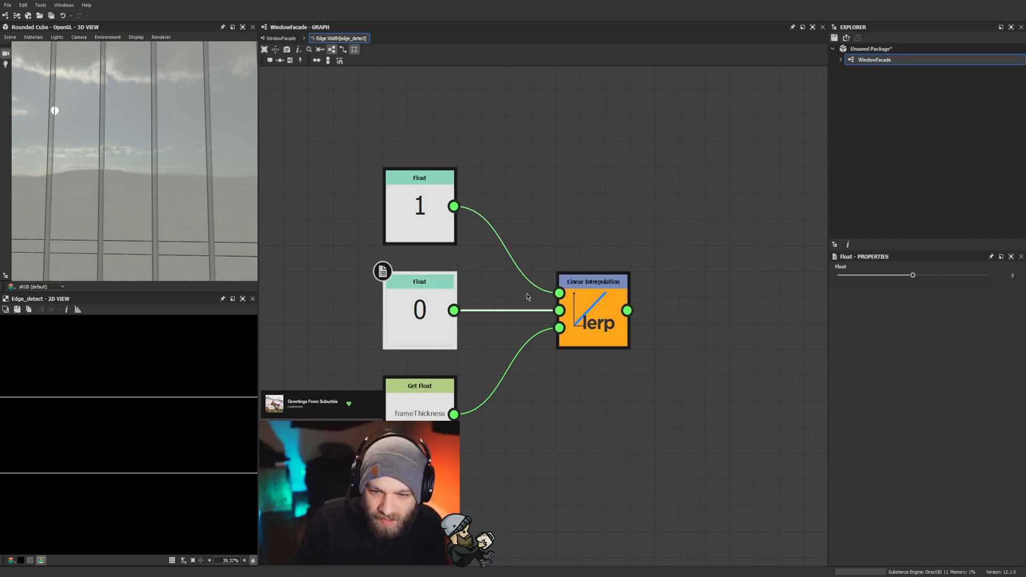
pyautogui.click(994, 273)
pyautogui.write('12')
pyautogui.press('Return')
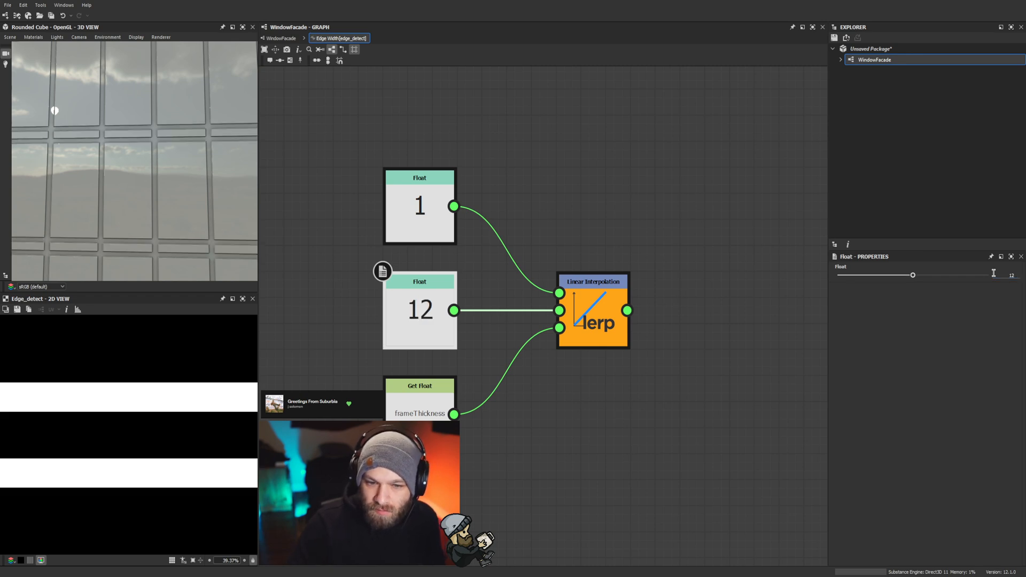
# Step: Return to the WindowFacade graph and bring up its input parameter preview to test Frame Thickness
pyautogui.click(279, 38)
pyautogui.doubleClick(337, 183)
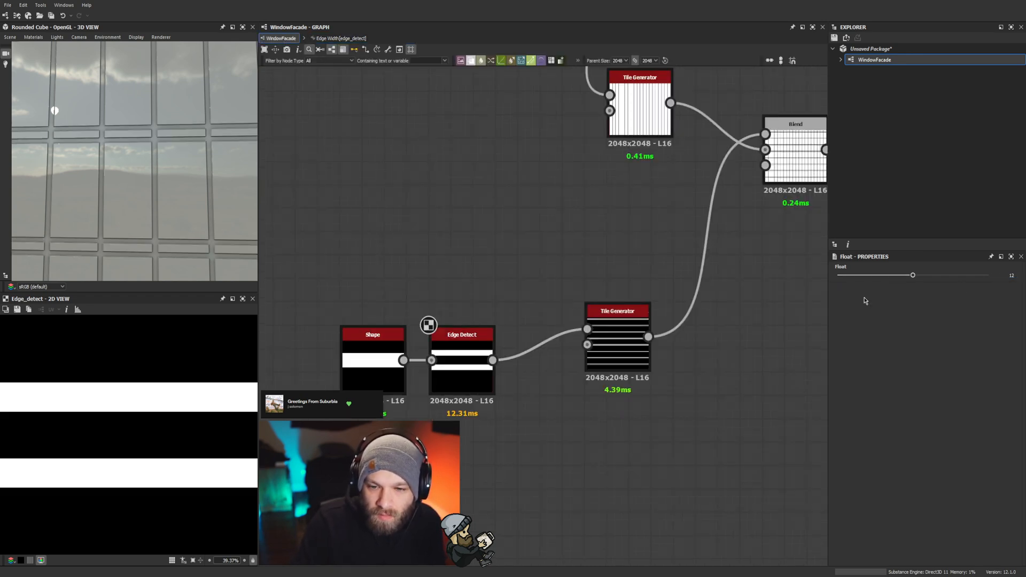
pyautogui.scroll(-10, 934, 417)
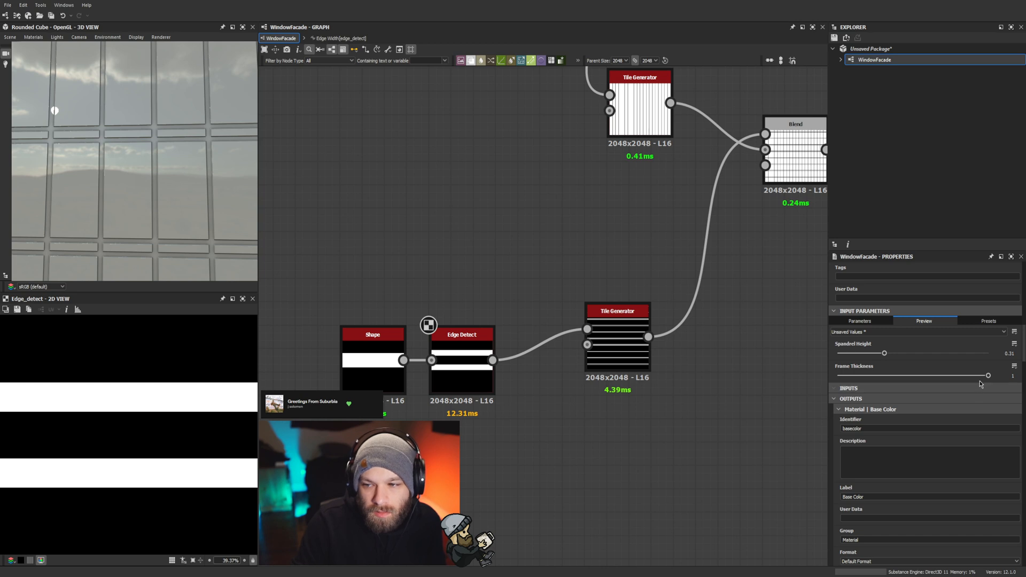
# Step: Preview Frame Thickness at 0 and set the first Float feeding the Edge Width interpolation to 6
pyautogui.moveTo(988, 376); pyautogui.dragTo(834, 381)
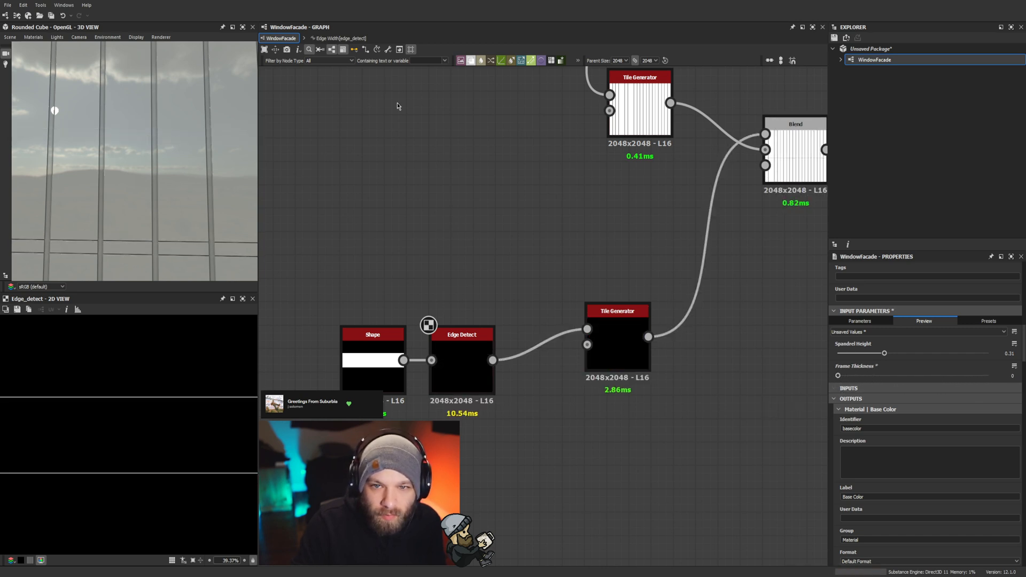
pyautogui.click(341, 38)
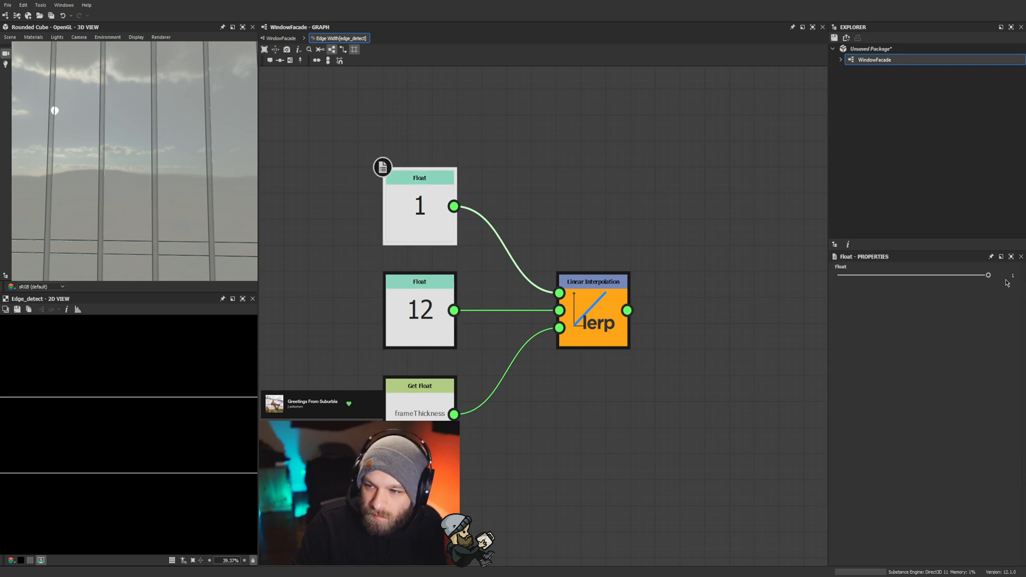
pyautogui.write('4')
pyautogui.press('Return')
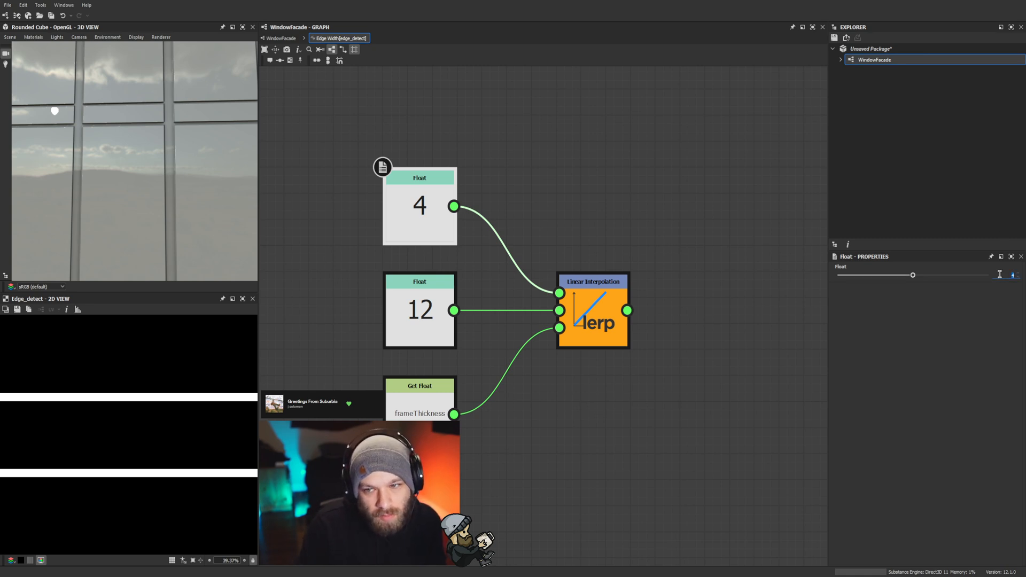
pyautogui.write('6')
pyautogui.press('Return')
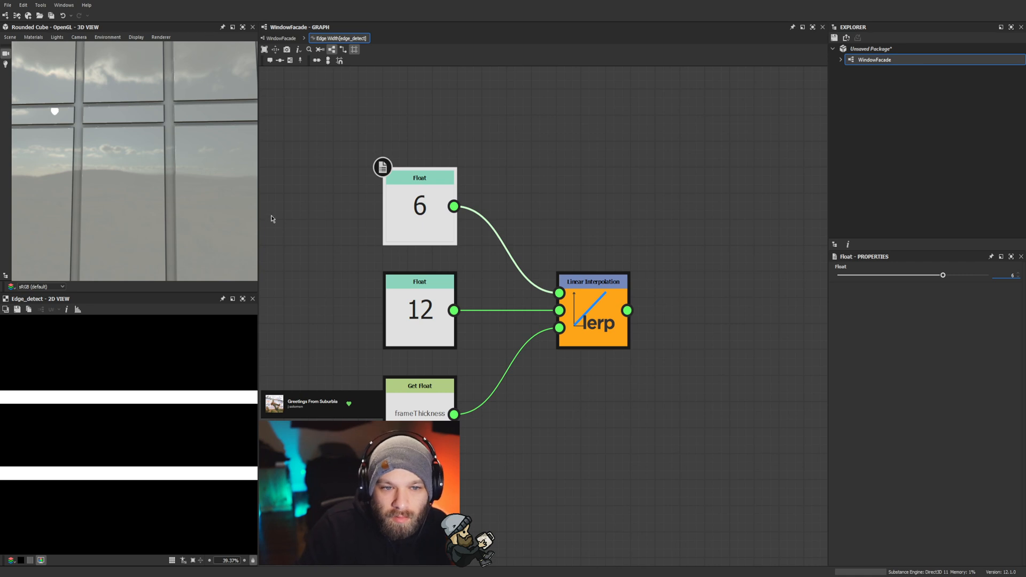
pyautogui.click(271, 219)
pyautogui.scroll(-5, 113, 167)
pyautogui.scroll(8, 130, 174)
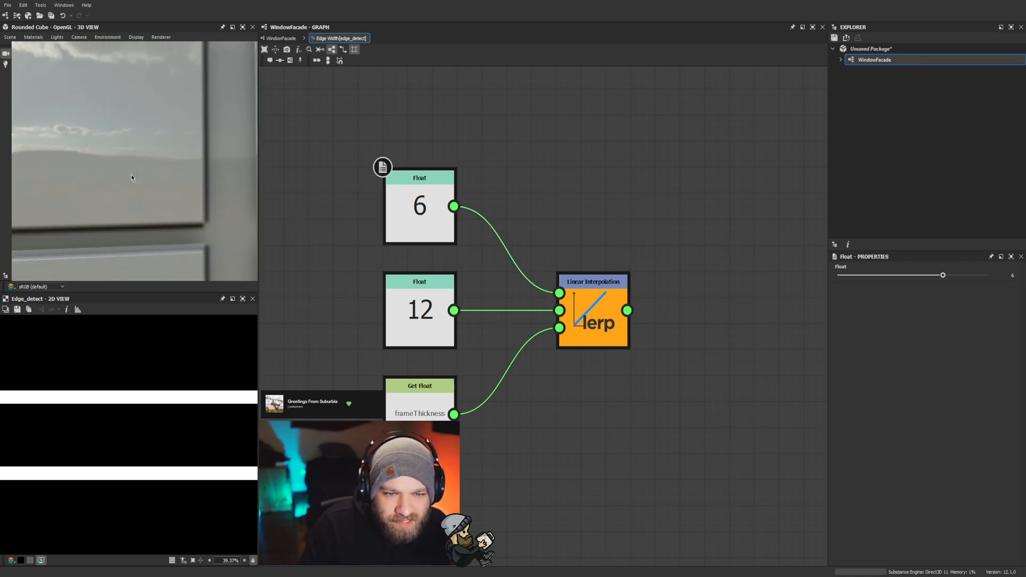
pyautogui.scroll(-5, 131, 174)
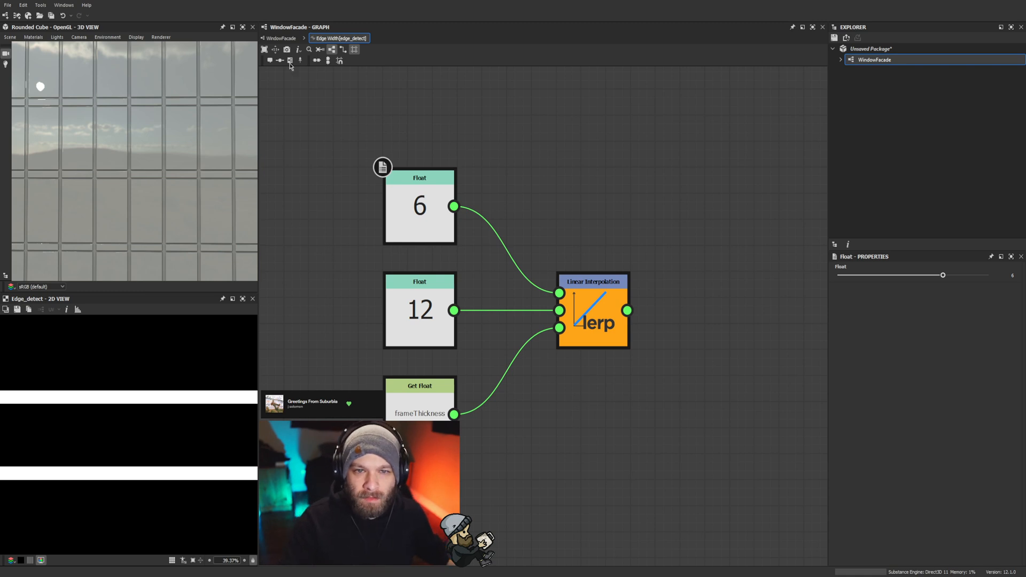
# Step: In the WindowFacade graph, insert an Invert Grayscale node after the Blend that combines both Tile Generators
pyautogui.click(282, 39)
pyautogui.scroll(-2, 556, 313)
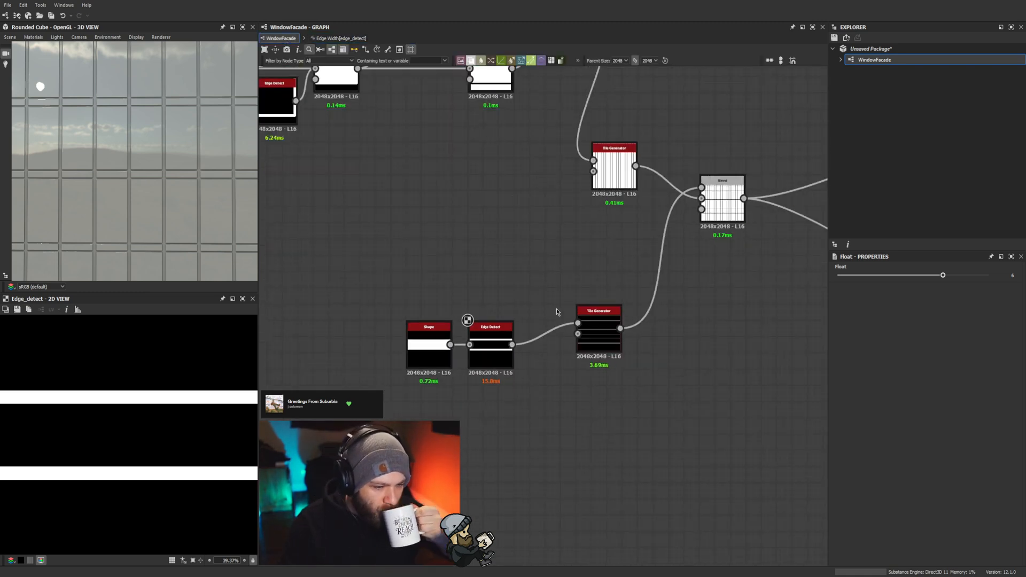
pyautogui.scroll(-2, 743, 304)
pyautogui.moveTo(743, 304); pyautogui.dragTo(353, 310, button='middle')
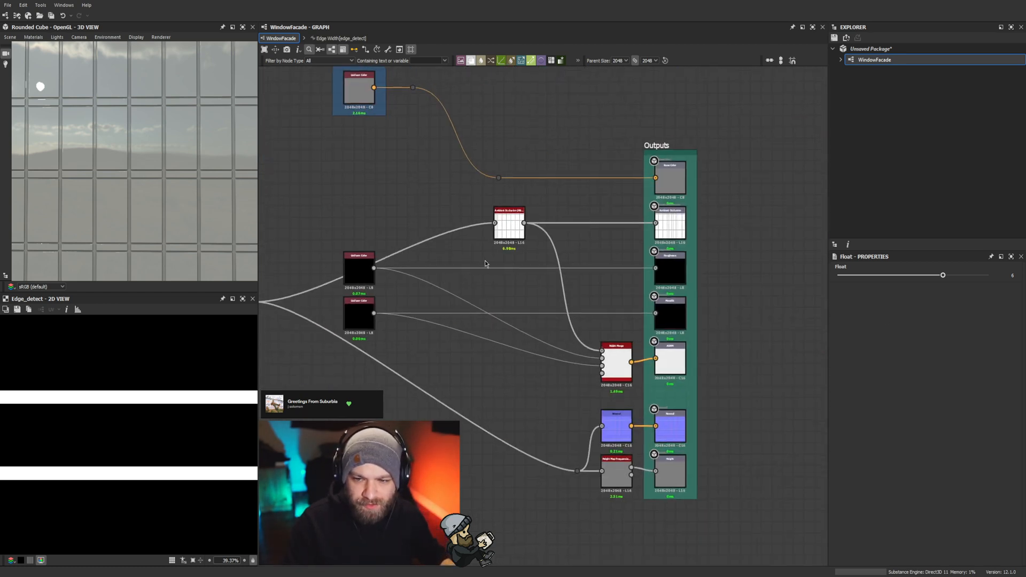
pyautogui.moveTo(587, 395); pyautogui.dragTo(757, 292, button='middle')
pyautogui.moveTo(525, 280); pyautogui.dragTo(479, 254, button='middle')
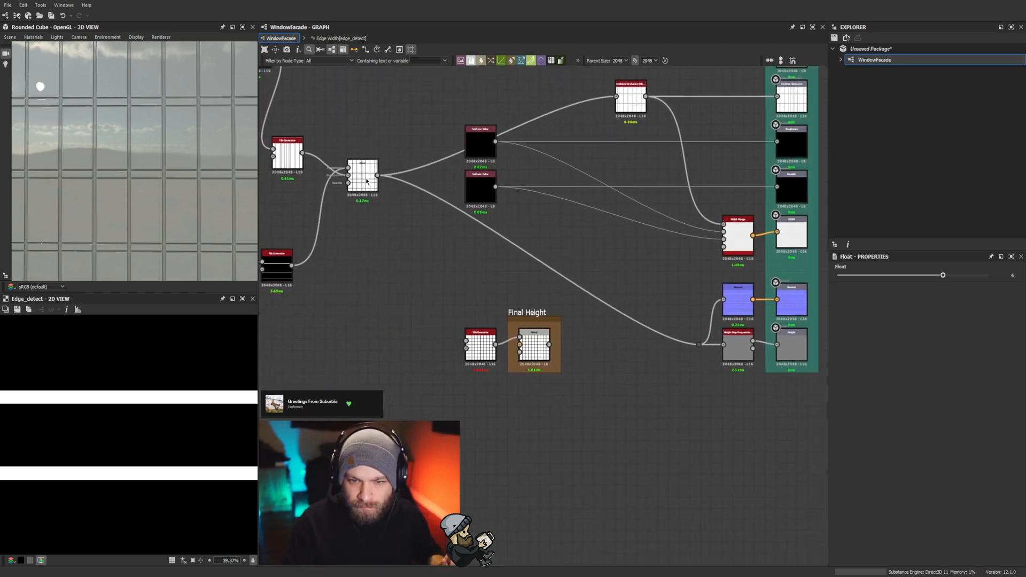
pyautogui.doubleClick(367, 181)
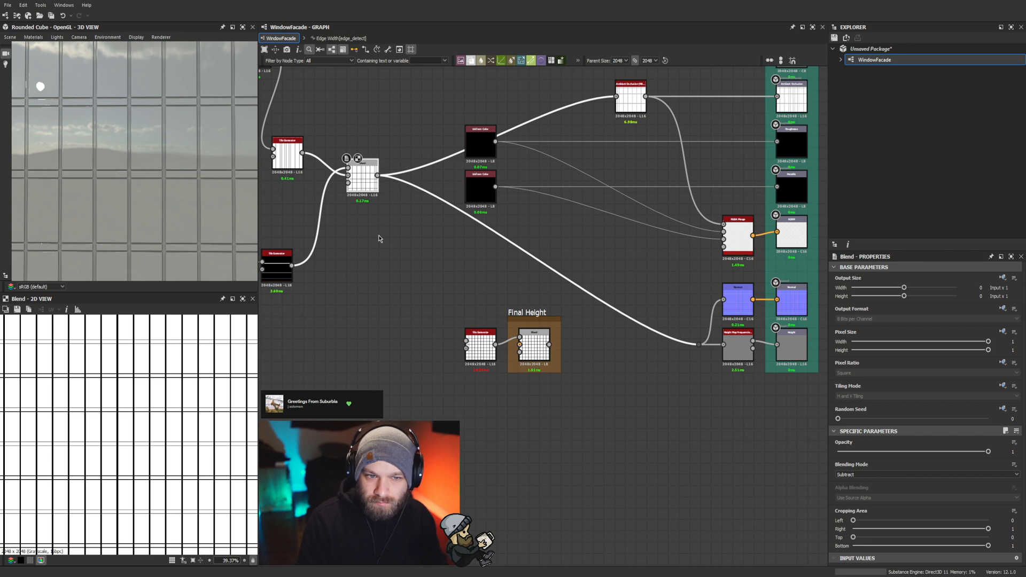
pyautogui.press('i')
pyautogui.moveTo(429, 183); pyautogui.dragTo(492, 240)
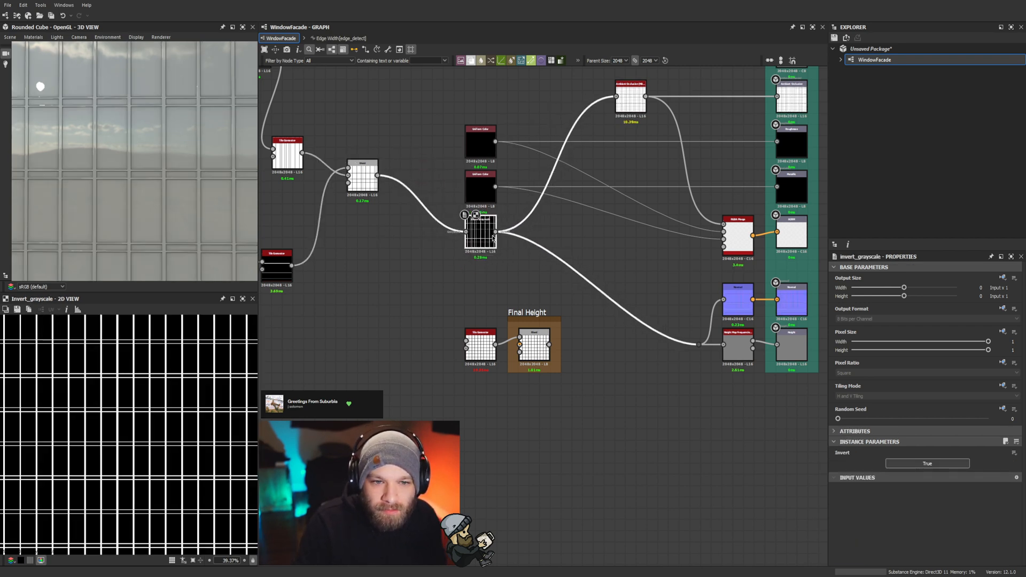
pyautogui.scroll(-8, 177, 181)
pyautogui.scroll(6, 116, 165)
pyautogui.moveTo(177, 181); pyautogui.dragTo(141, 199)
pyautogui.scroll(6, 152, 216)
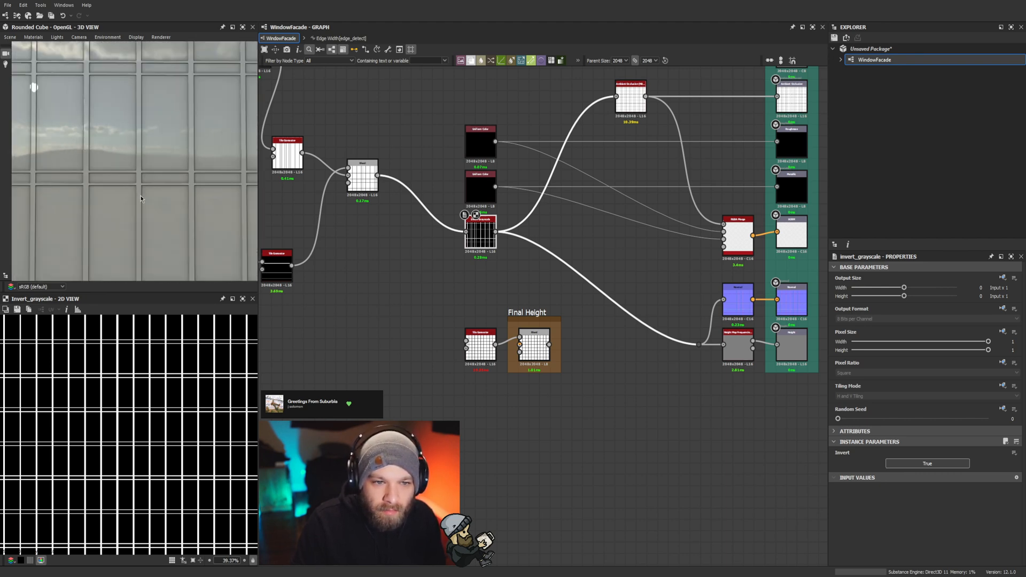
# Step: Set the Scale of the Tile Generator producing the vertical lines to 0.96
pyautogui.moveTo(395, 277); pyautogui.dragTo(396, 318, button='middle')
pyautogui.scroll(2, 469, 265)
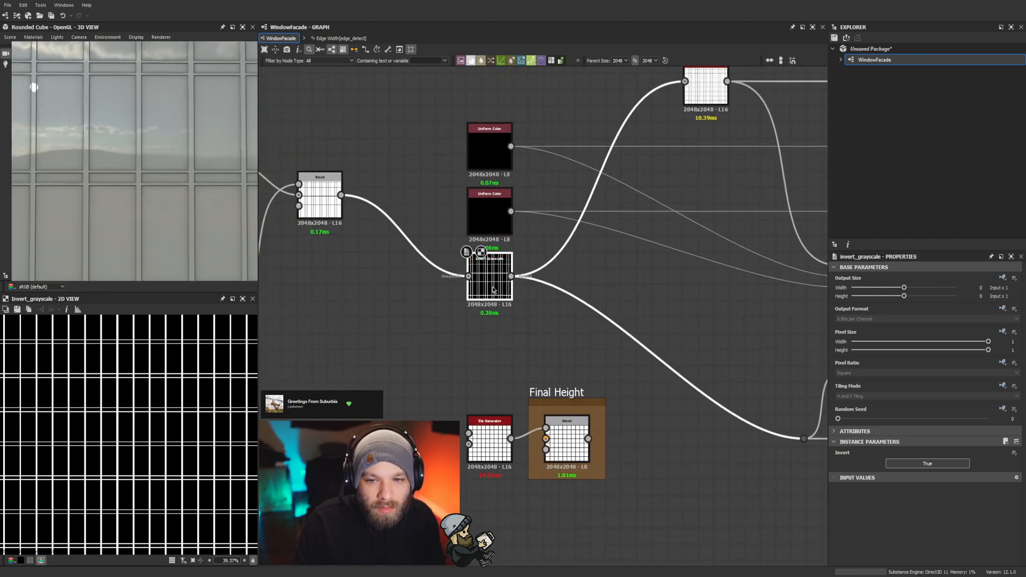
pyautogui.moveTo(369, 255); pyautogui.dragTo(602, 272, button='middle')
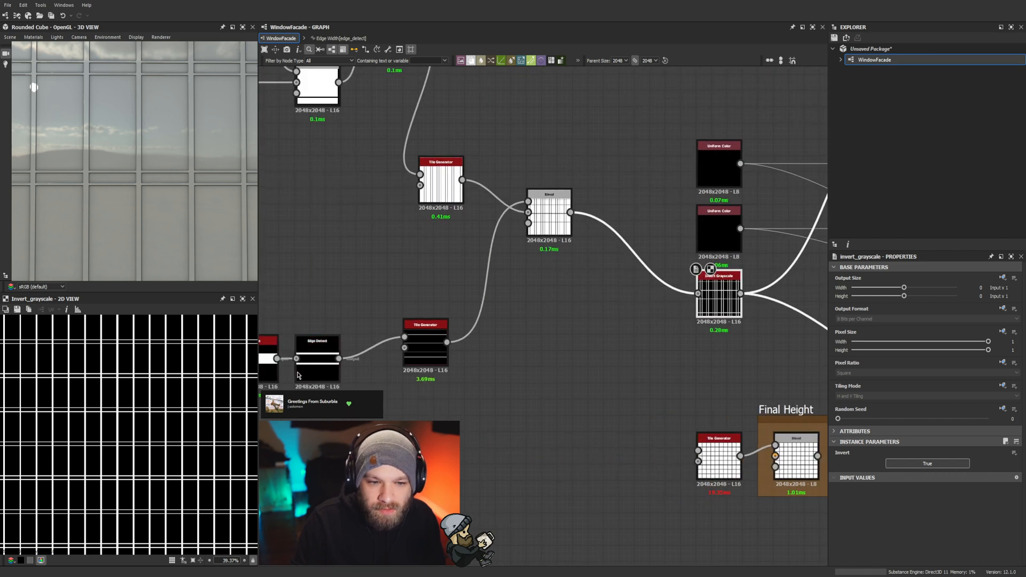
pyautogui.doubleClick(443, 185)
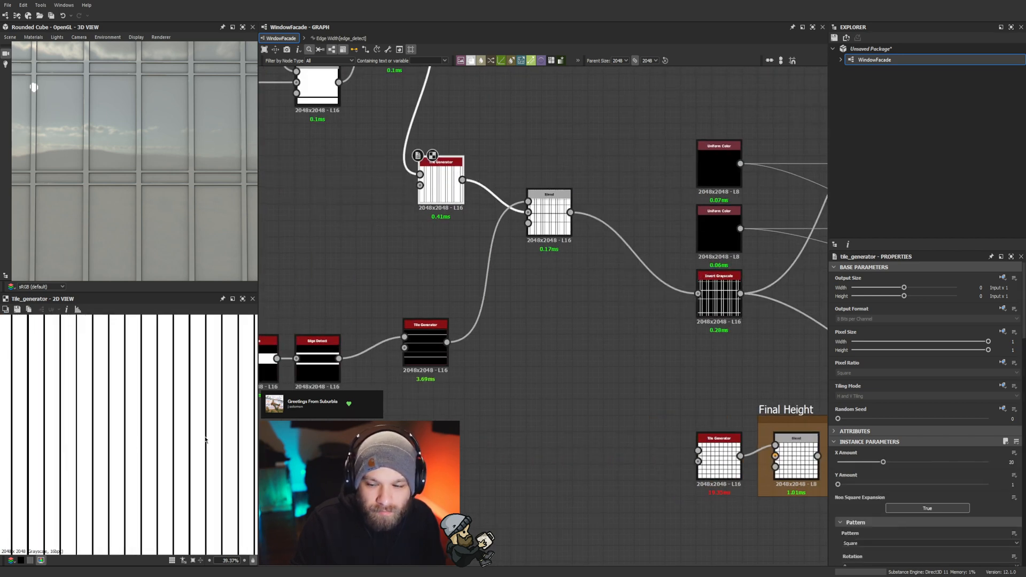
pyautogui.scroll(-2, 885, 445)
pyautogui.scroll(-3, 885, 445)
pyautogui.scroll(-2, 951, 514)
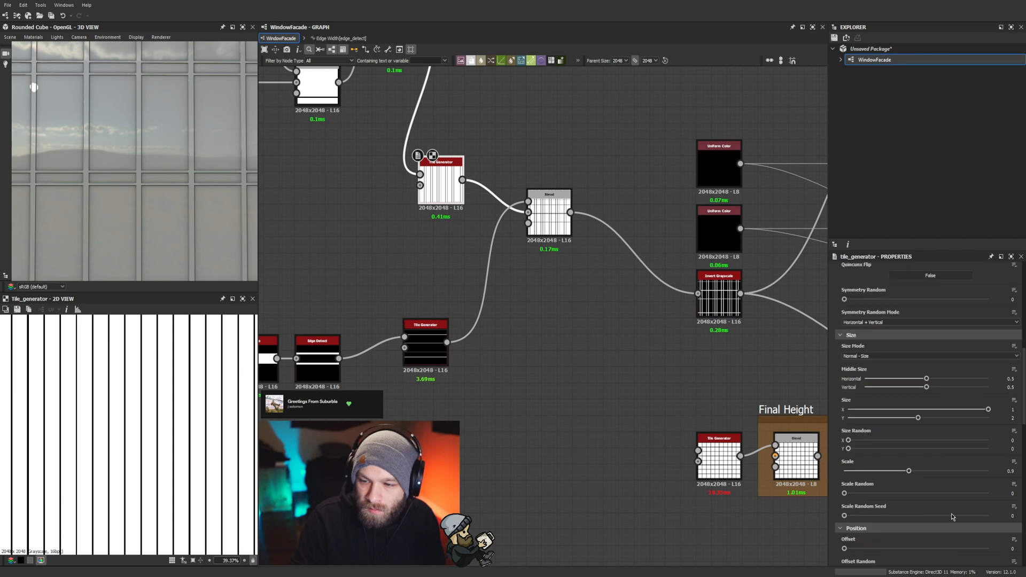
pyautogui.moveTo(1011, 472); pyautogui.dragTo(1010, 471)
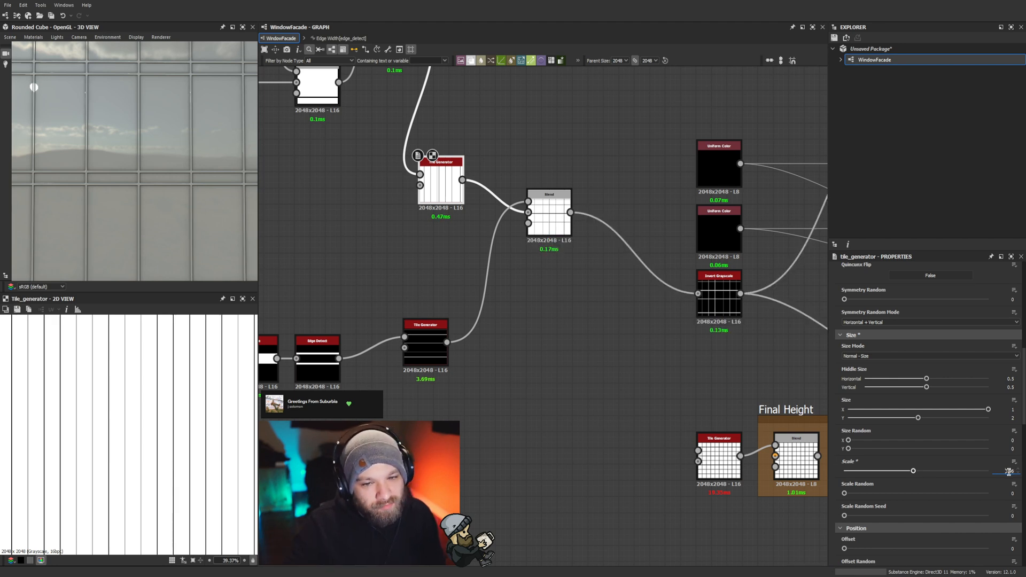
# Step: Set the Edge Detect node's Edge Roundness to 0 and keep the Frame Thickness preview at 0
pyautogui.doubleClick(326, 349)
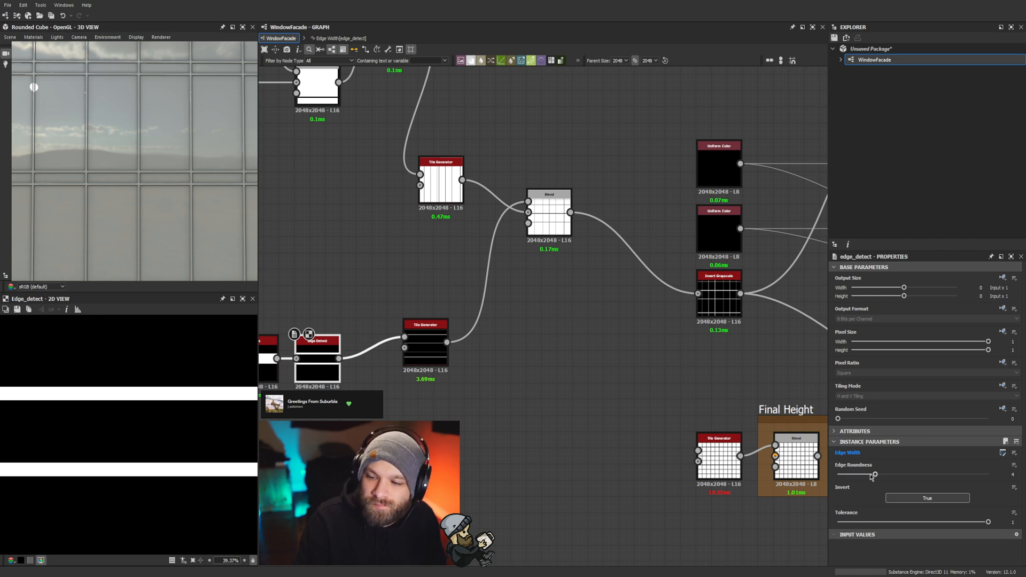
pyautogui.moveTo(875, 475); pyautogui.dragTo(838, 475)
pyautogui.scroll(-4, 112, 181)
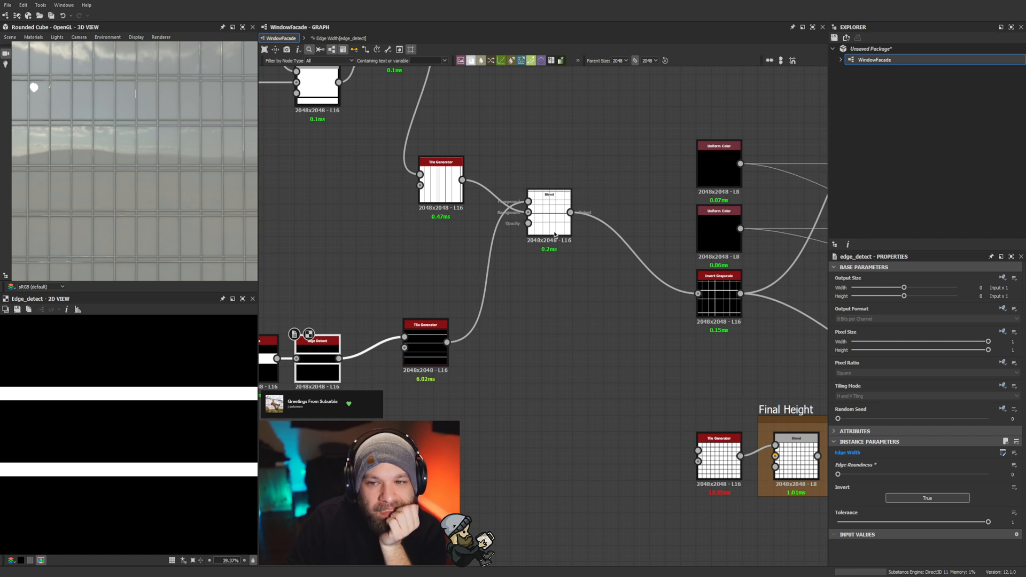
pyautogui.click(575, 355)
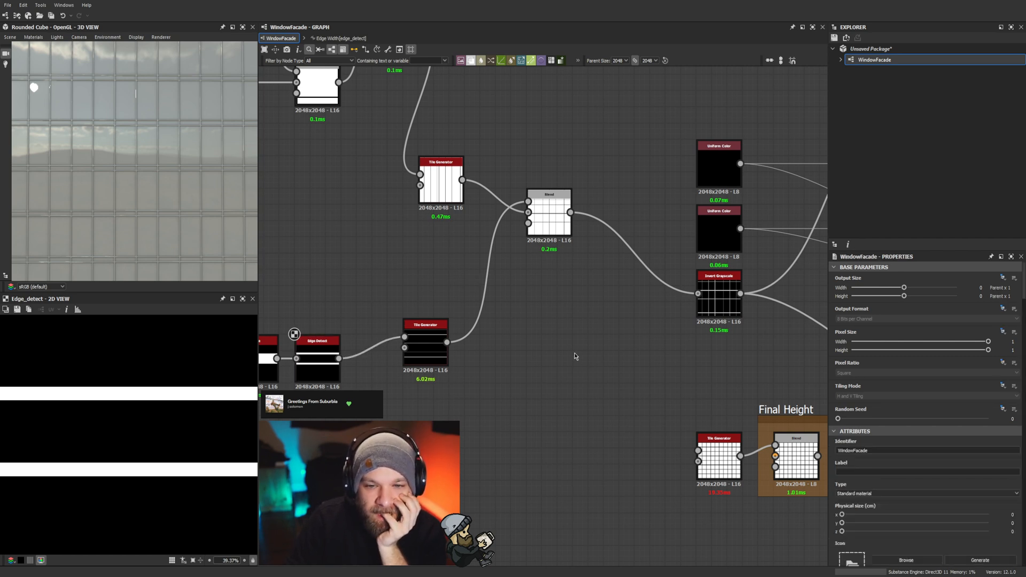
pyautogui.scroll(-10, 855, 481)
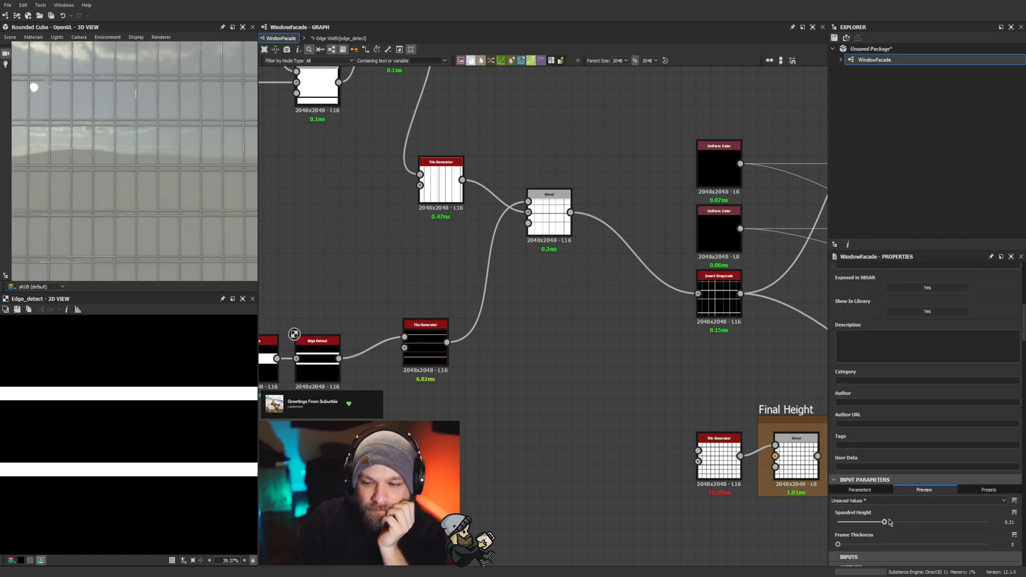
pyautogui.moveTo(854, 545); pyautogui.dragTo(740, 547)
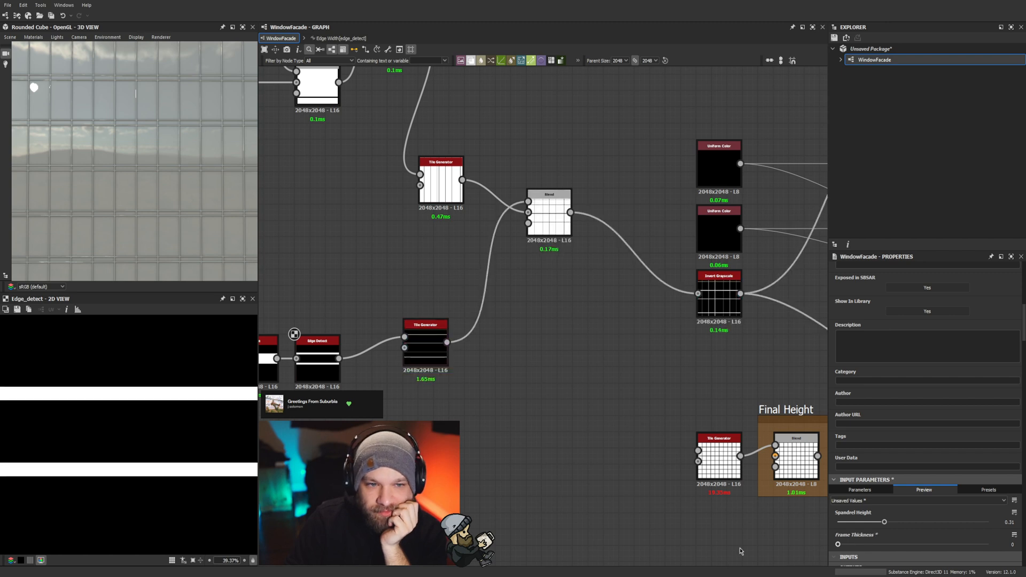
# Step: Check the vertical Tile Generator's Scale and add a graph comment reading "0 = .96" below the horizontal Tile Generator
pyautogui.click(550, 219)
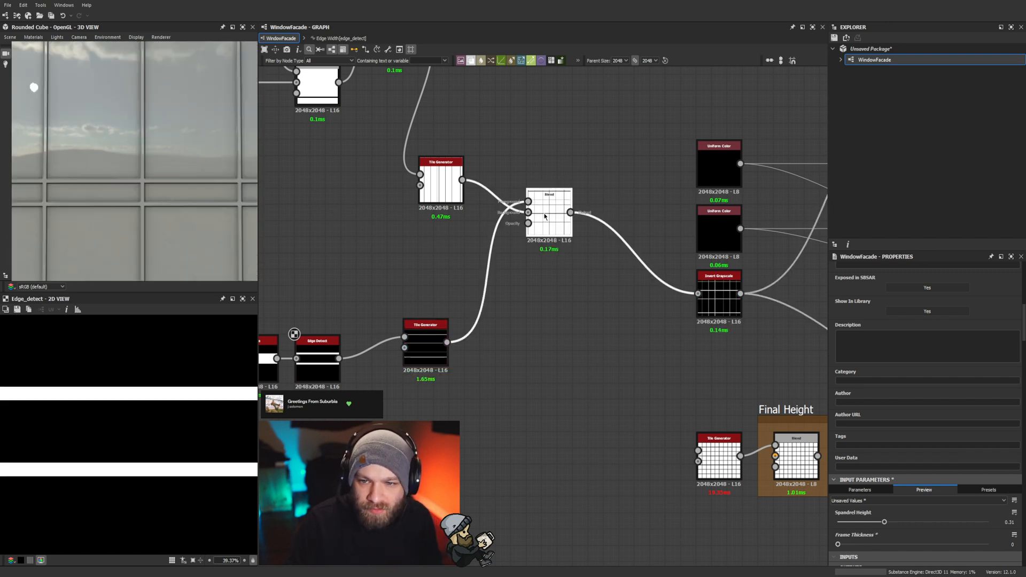
pyautogui.click(440, 184)
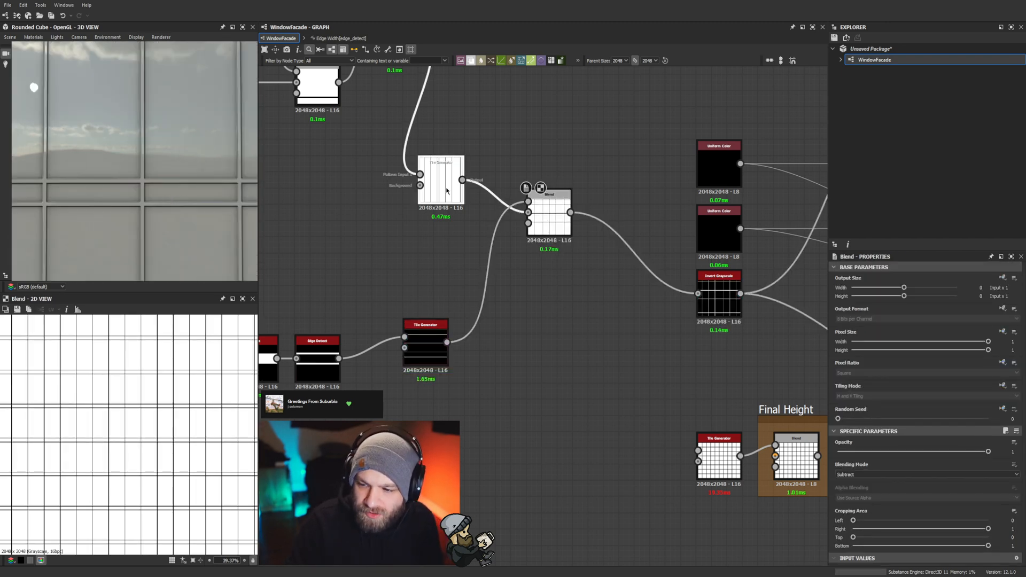
pyautogui.scroll(-5, 929, 490)
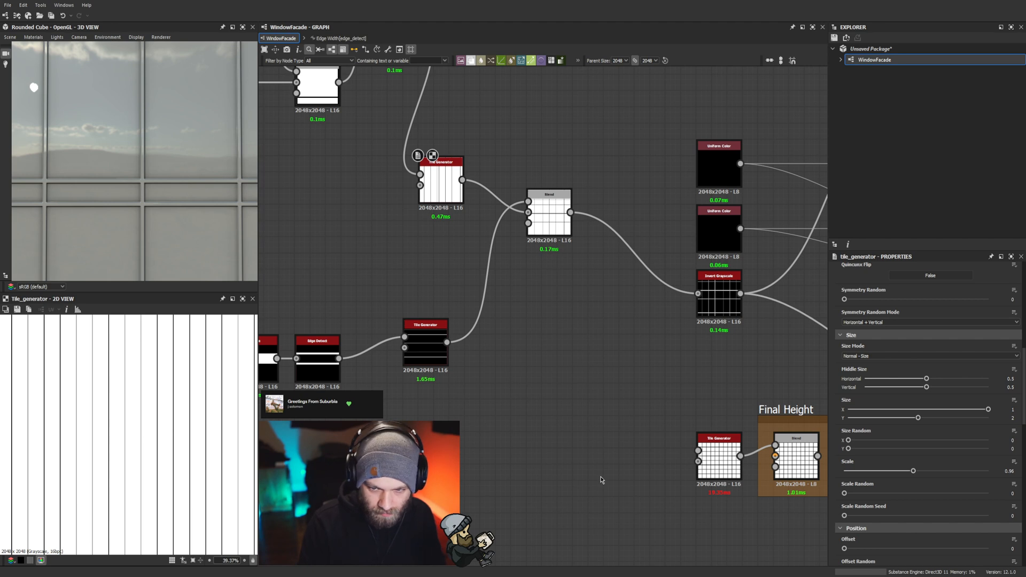
pyautogui.hotkey('shift', 'c')
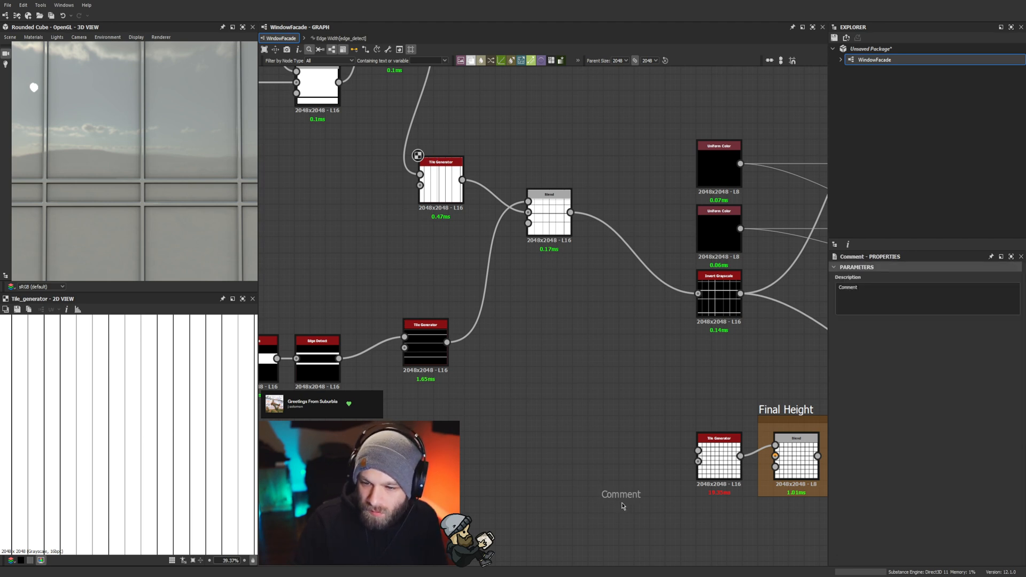
pyautogui.moveTo(623, 506); pyautogui.dragTo(514, 458)
pyautogui.click(861, 291)
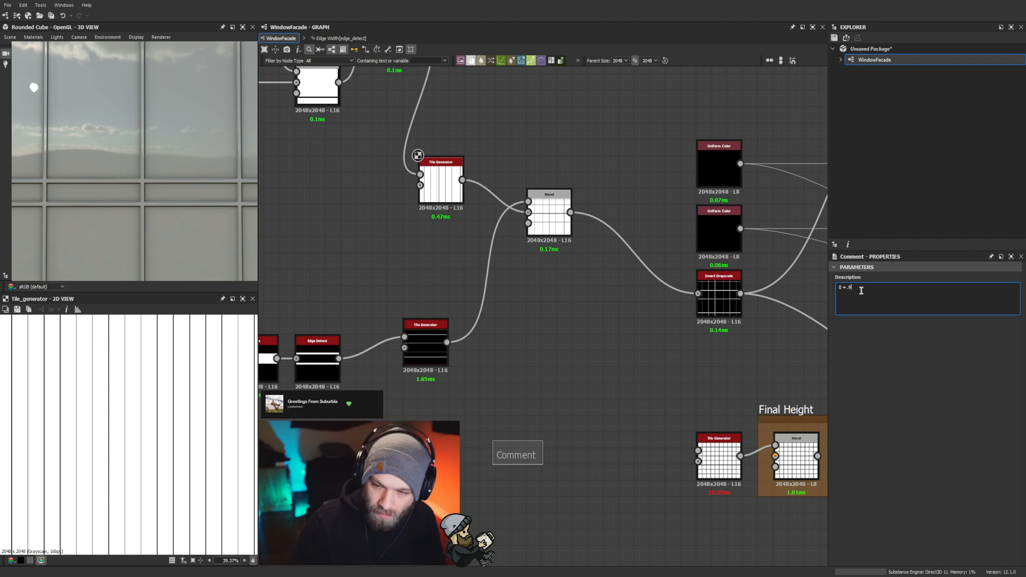
pyautogui.click(493, 327)
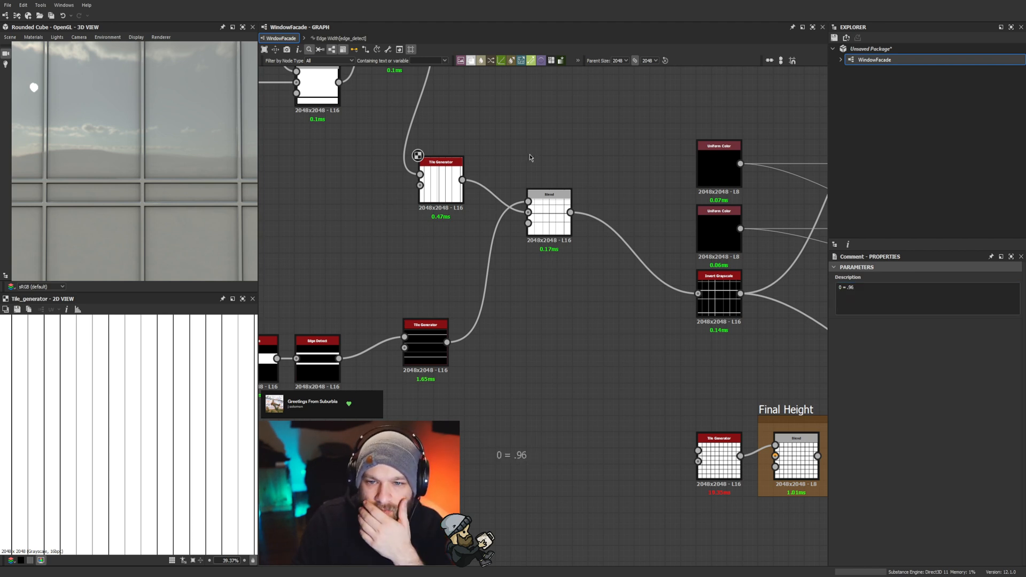
# Step: Set the graph's Frame Thickness preview value to 1
pyautogui.click(441, 182)
pyautogui.scroll(-4, 955, 499)
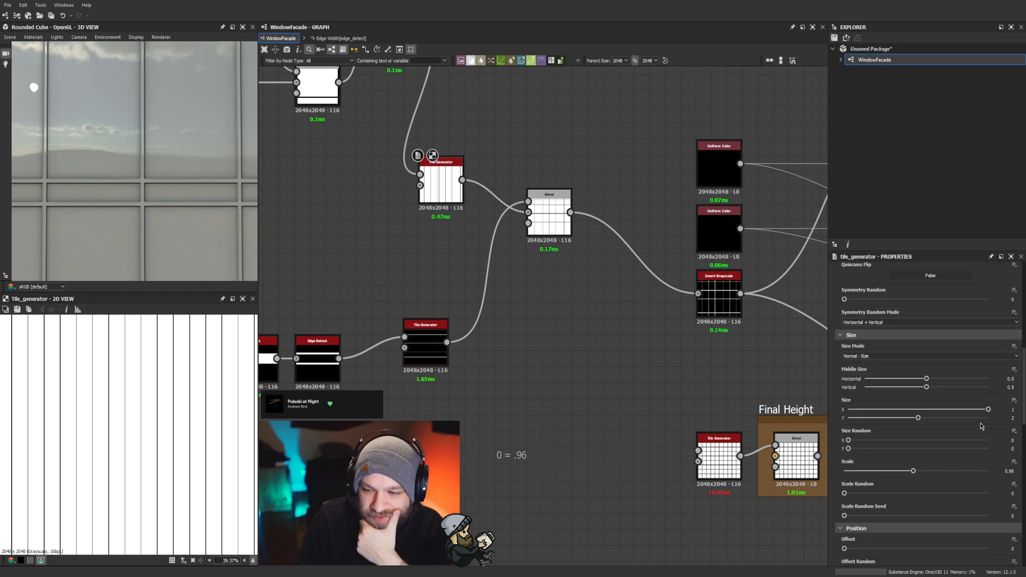
pyautogui.scroll(-5, 962, 434)
pyautogui.moveTo(861, 291); pyautogui.dragTo(988, 291)
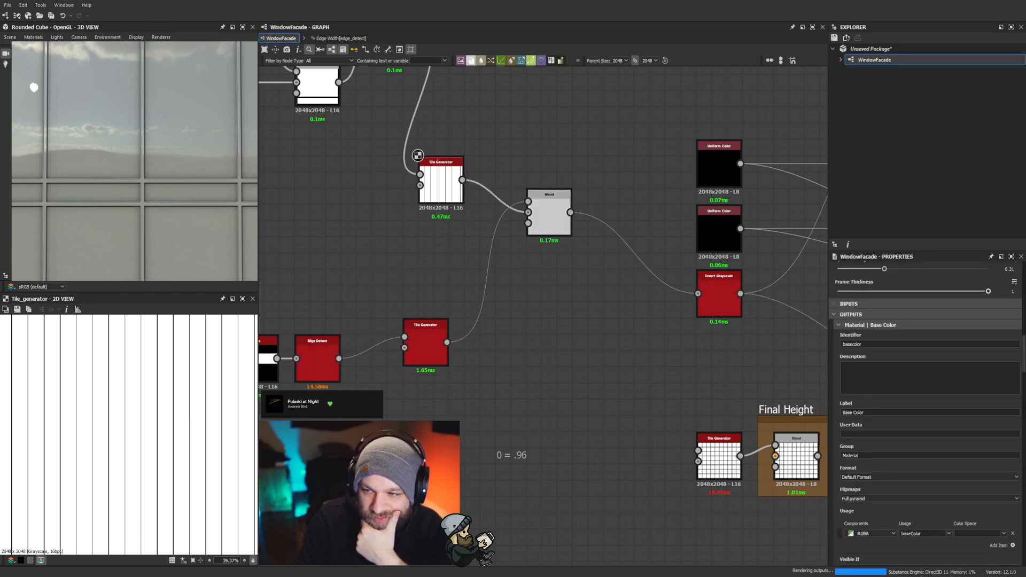
# Step: Set the vertical-line Tile Generator's Scale to 0.9 to match the thicker horizontal frames
pyautogui.click(434, 177)
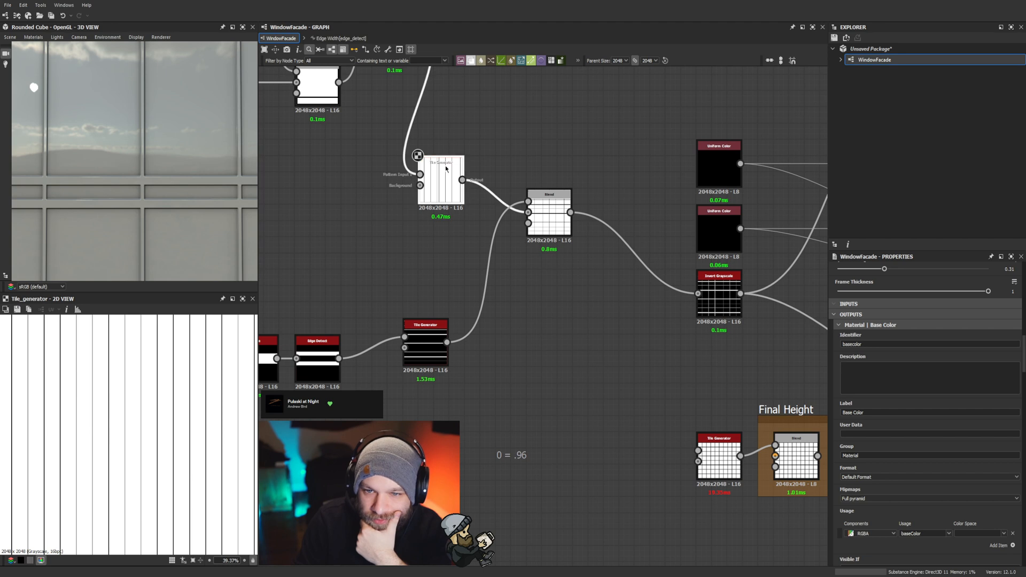
pyautogui.scroll(-10, 902, 426)
pyautogui.scroll(8, 902, 426)
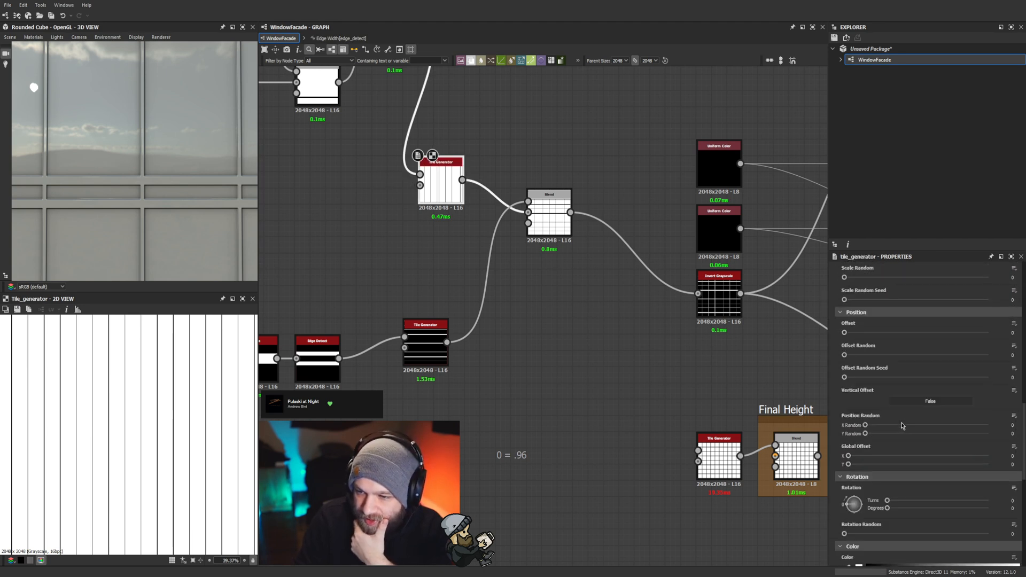
pyautogui.click(995, 338)
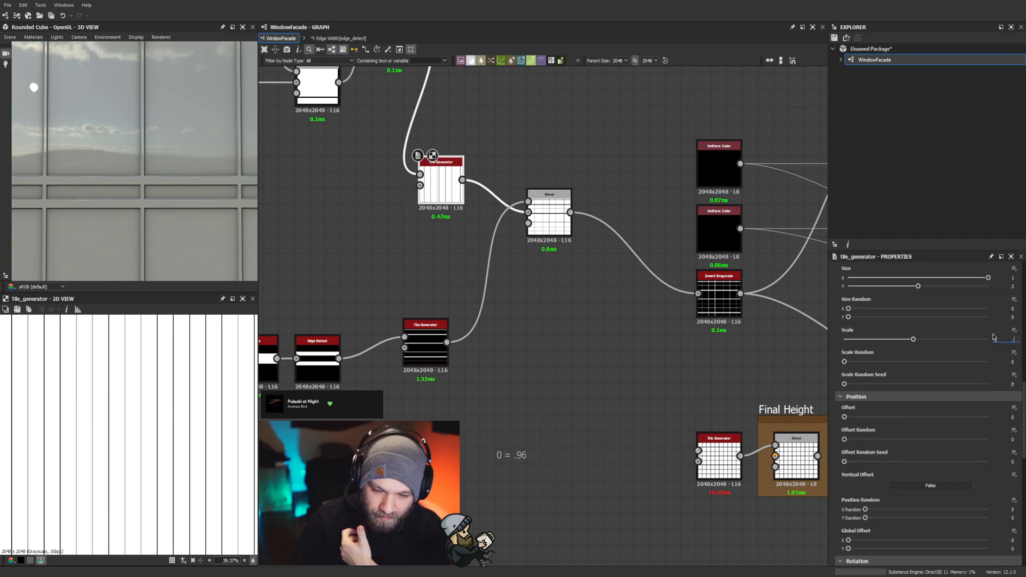
pyautogui.write('0.9')
pyautogui.press('Return')
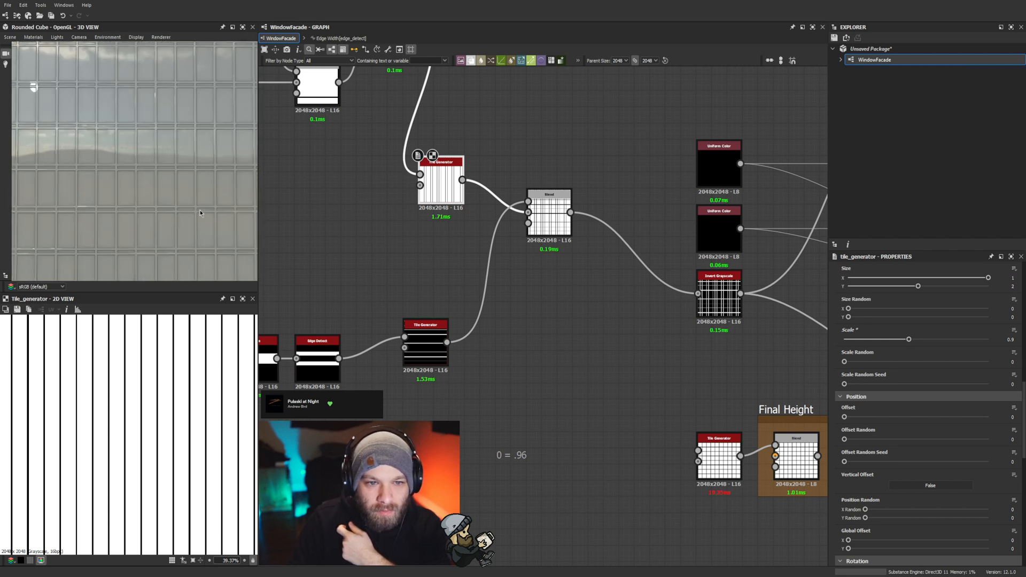
pyautogui.scroll(3, 200, 211)
# Step: Add a second line reading "1 = .9" to the "0 = .96" graph comment
pyautogui.click(533, 460)
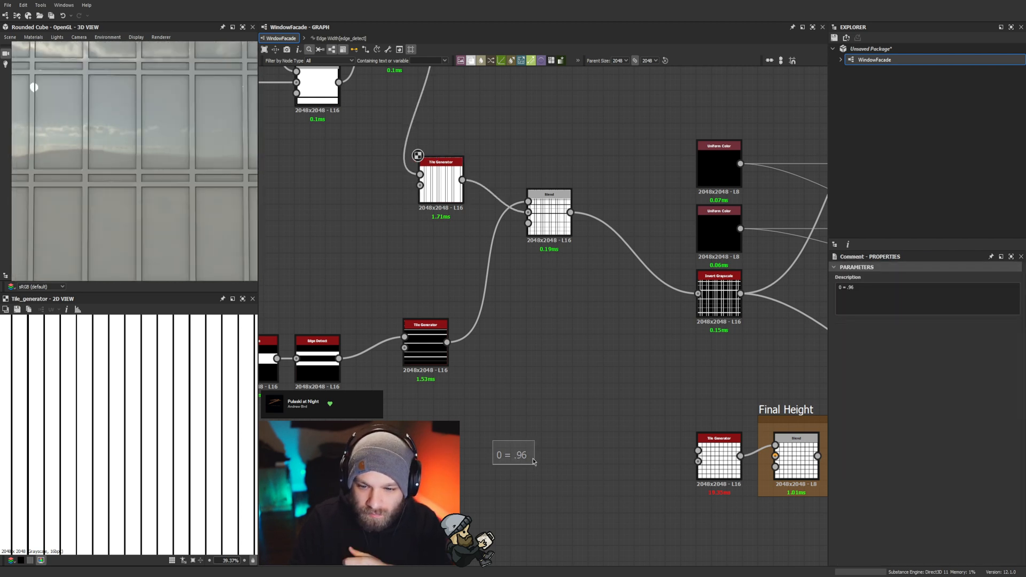
pyautogui.click(888, 290)
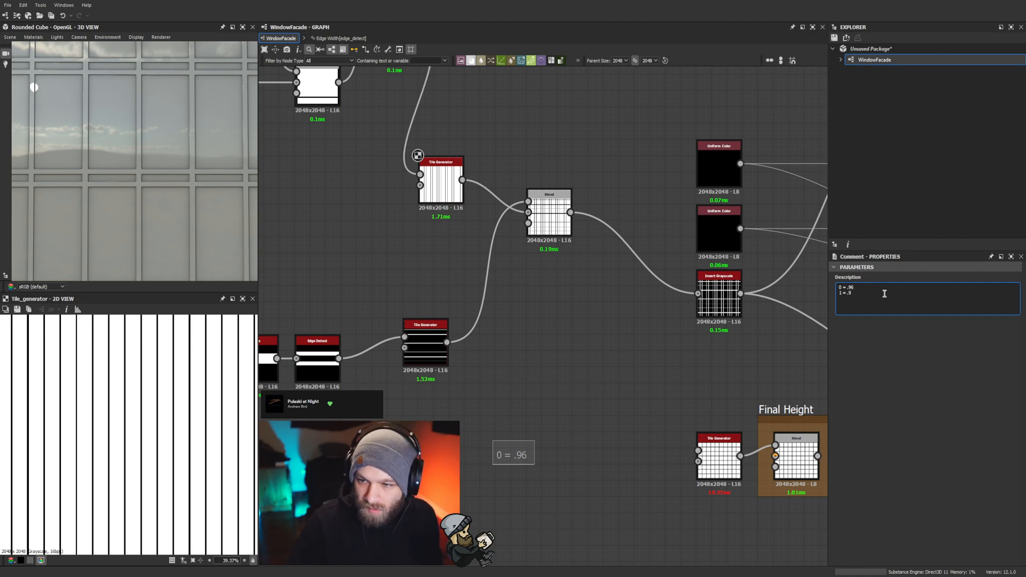
pyautogui.click(471, 414)
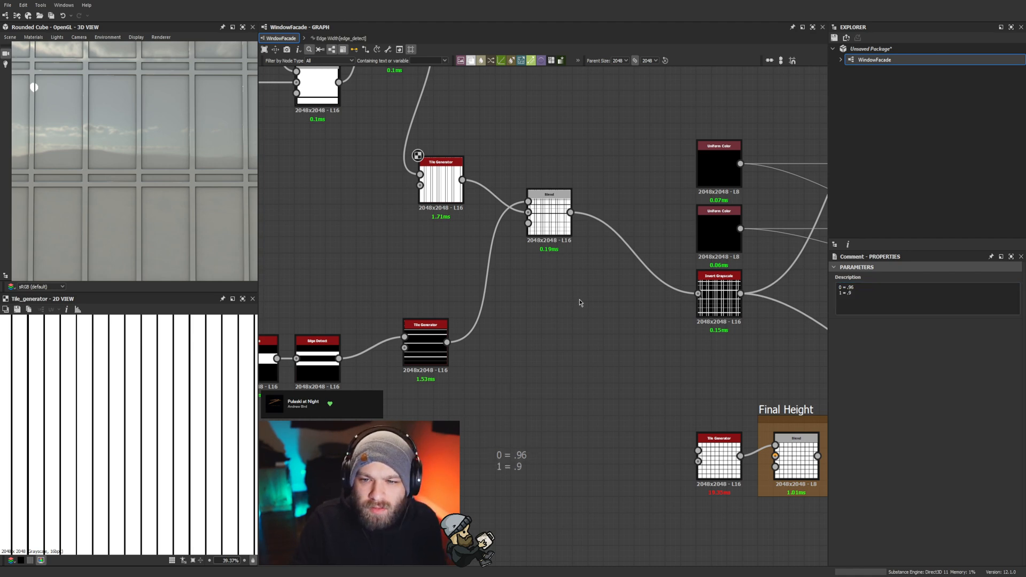
# Step: Copy the nodes of the Edge Detect node's Edge Width function and return to the WindowFacade graph
pyautogui.moveTo(579, 303); pyautogui.dragTo(587, 322, button='middle')
pyautogui.click(447, 208)
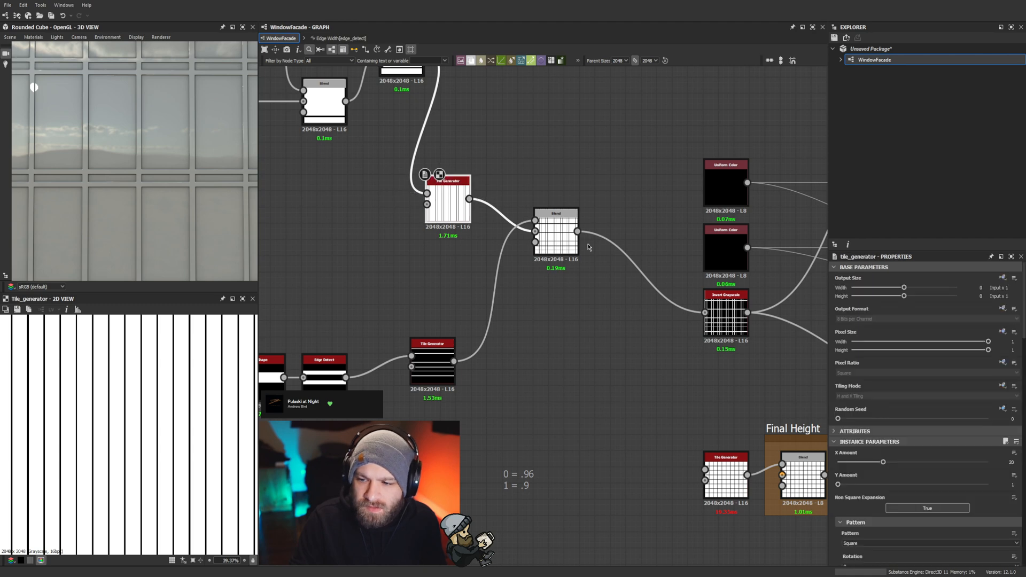
pyautogui.scroll(-10, 928, 374)
pyautogui.moveTo(463, 425); pyautogui.dragTo(719, 402, button='middle')
pyautogui.click(578, 366)
pyautogui.click(1003, 453)
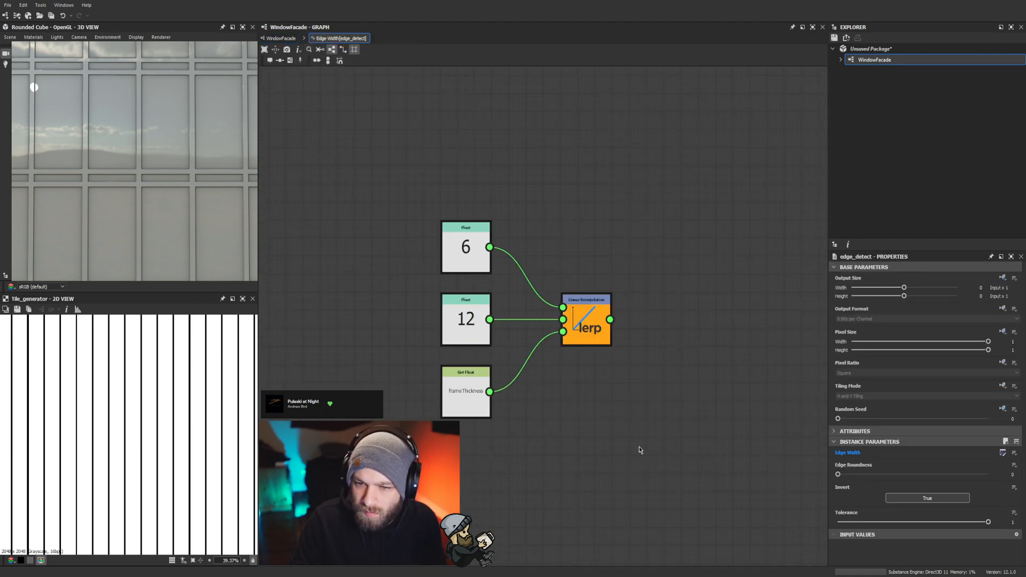
pyautogui.click(280, 37)
pyautogui.moveTo(781, 240); pyautogui.dragTo(542, 270, button='middle')
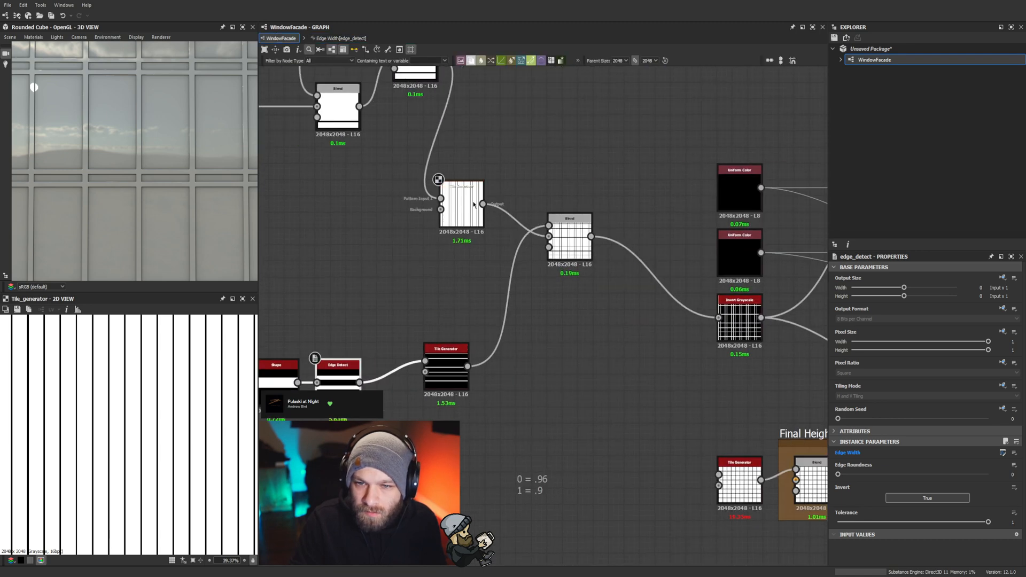
# Step: Create a function for the vertical-line Tile Generator's Scale, paste the copied nodes, and set Linear Interpolation as its output
pyautogui.click(474, 204)
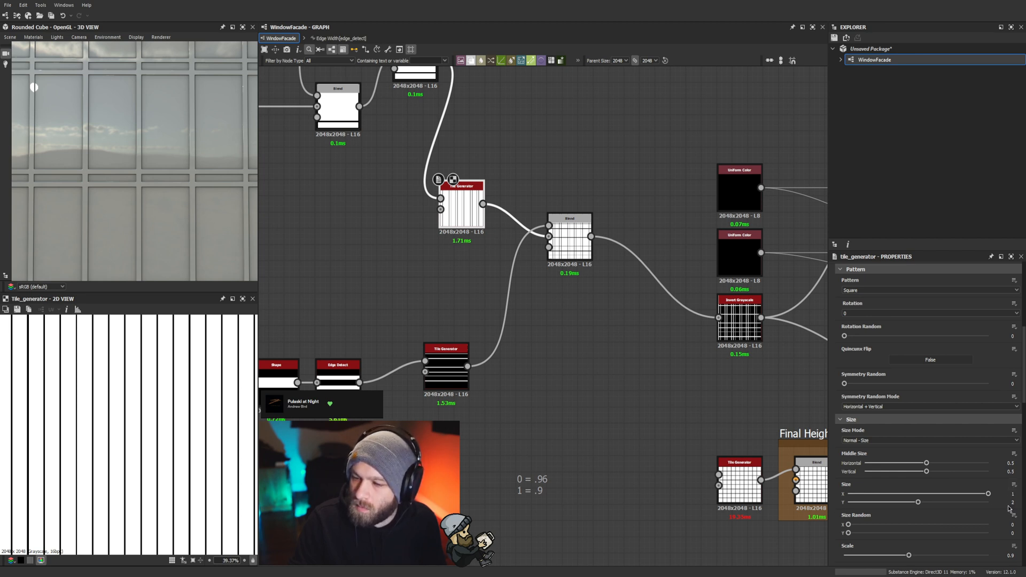
pyautogui.moveTo(981, 497); pyautogui.dragTo(989, 494)
pyautogui.scroll(-2, 983, 539)
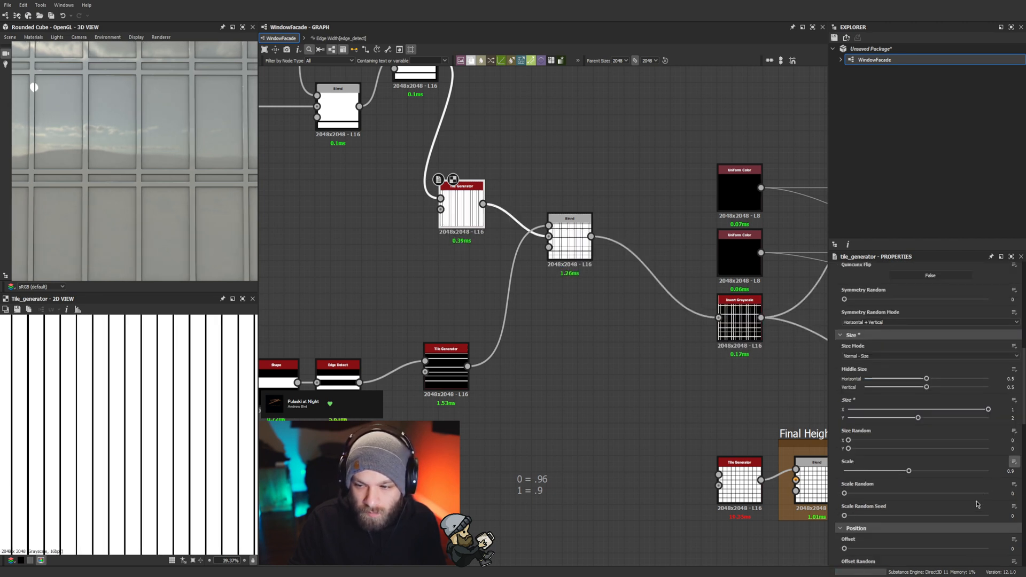
pyautogui.hotkey('ctrl', 'v')
pyautogui.click(590, 323)
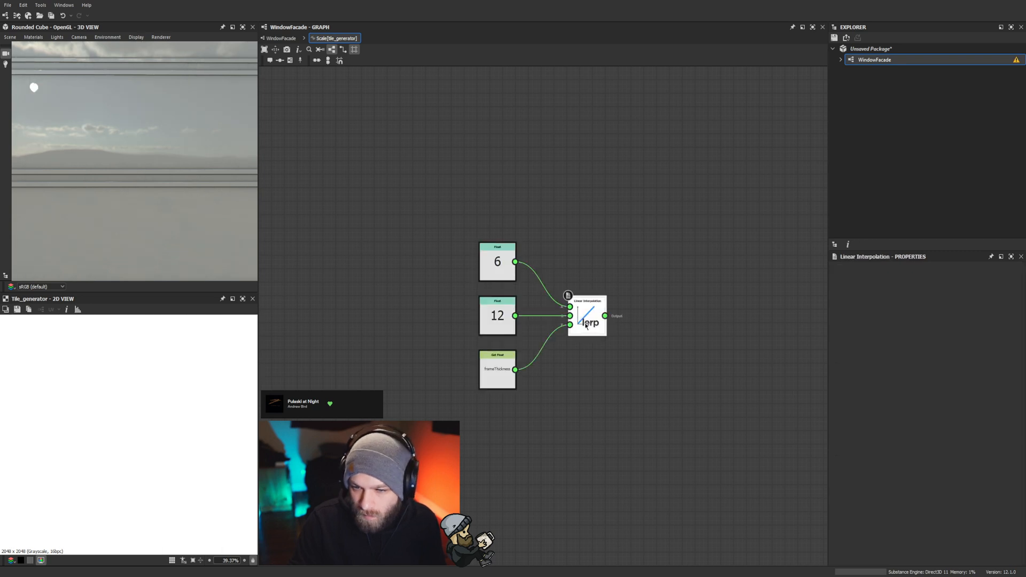
# Step: Set the Scale function's first Float to 0.96 and second Float to 0.9, and return to the WindowFacade graph
pyautogui.click(497, 319)
pyautogui.click(497, 265)
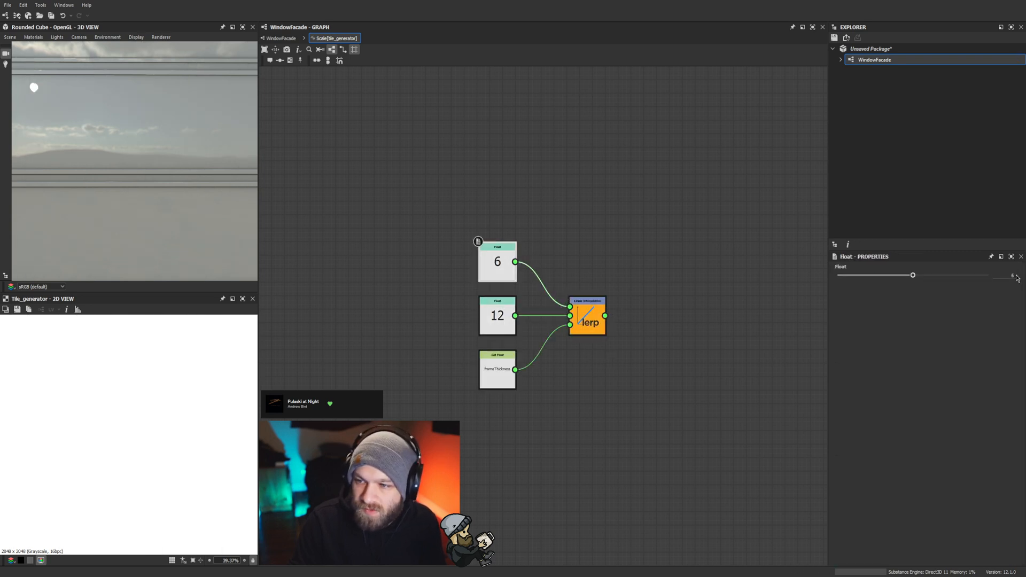
pyautogui.write('0.96')
pyautogui.press('Return')
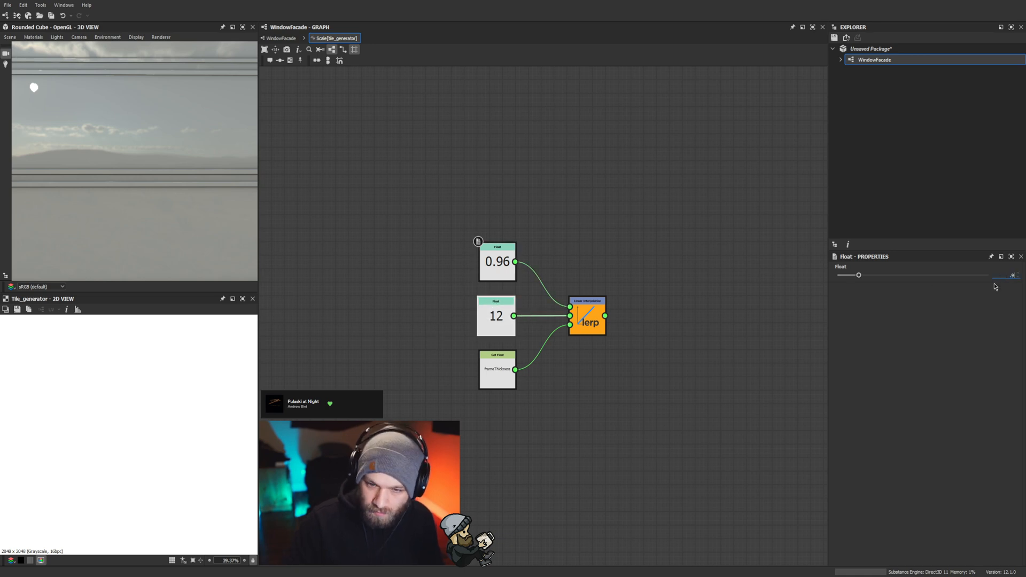
pyautogui.click(496, 321)
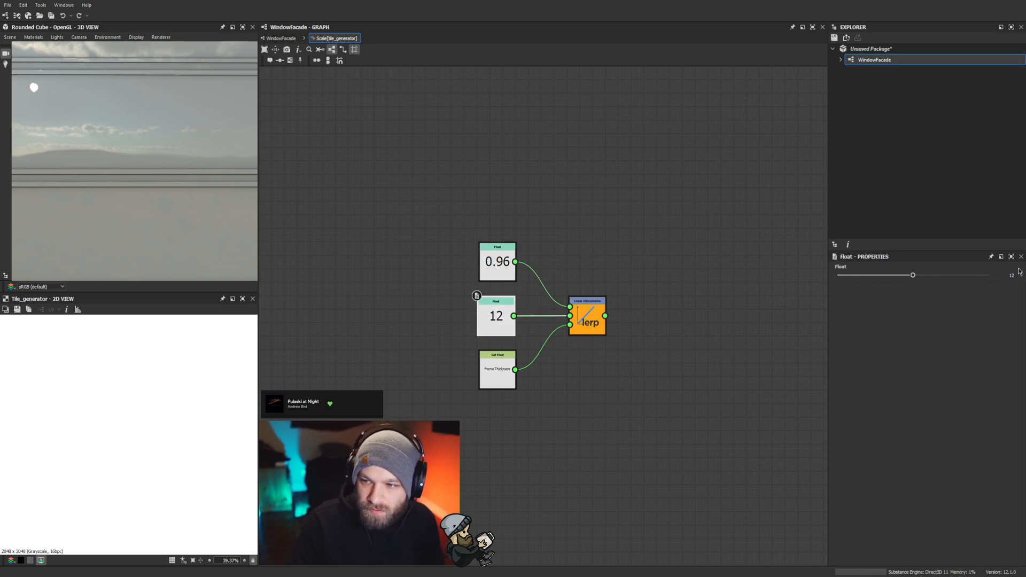
pyautogui.doubleClick(1002, 276)
pyautogui.write('0.9')
pyautogui.press('Return')
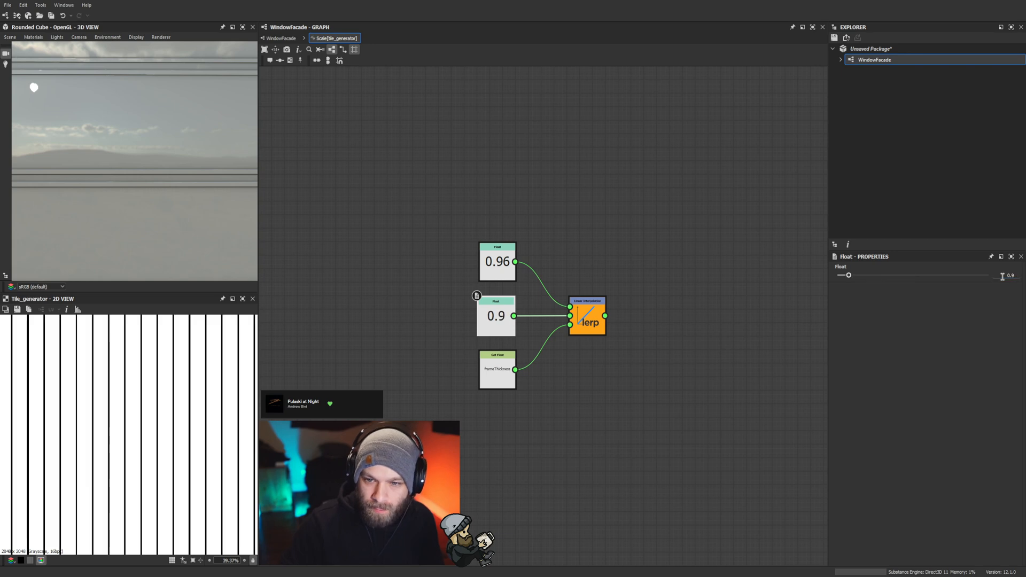
pyautogui.click(275, 49)
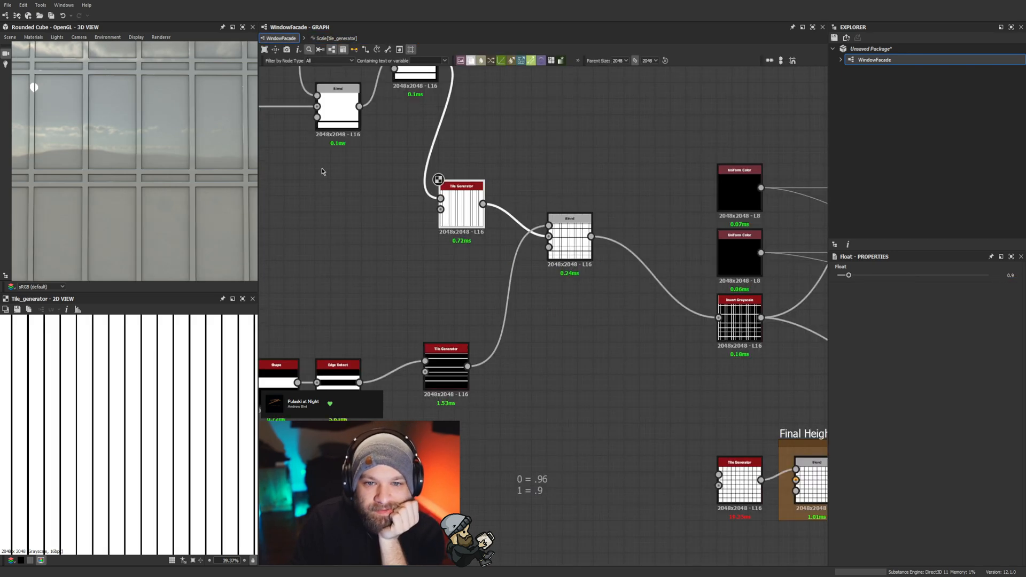
# Step: Try the graph's Frame Thickness preview at 0 and inspect the horizontal and vertical frames on the cube
pyautogui.scroll(-5, 999, 484)
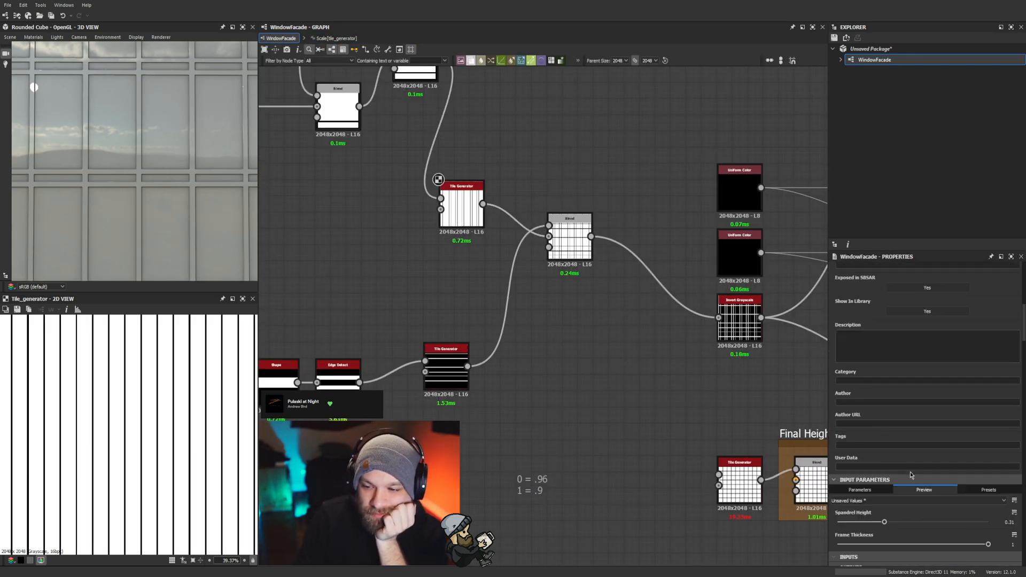
pyautogui.moveTo(989, 461); pyautogui.dragTo(834, 473)
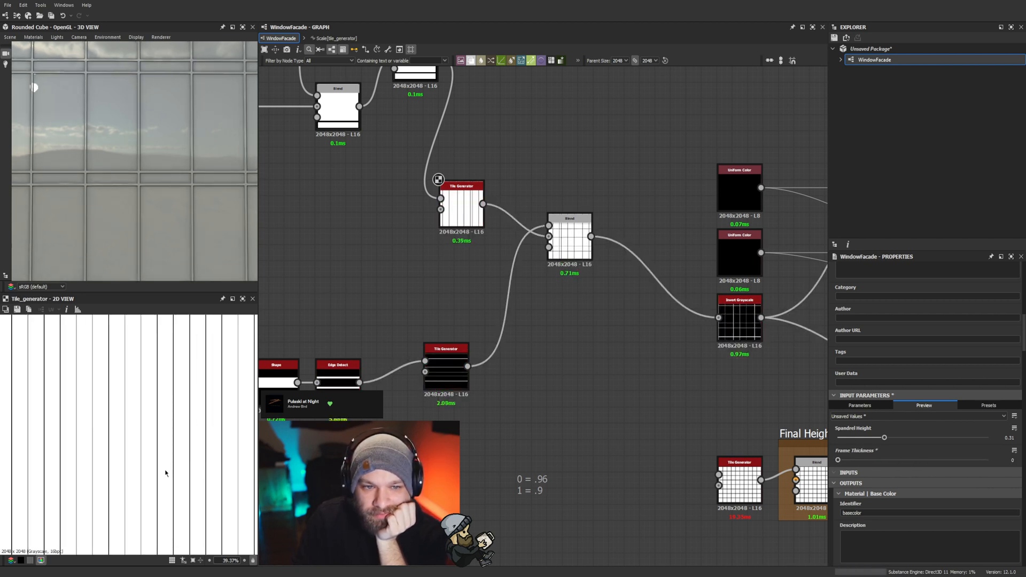
pyautogui.moveTo(172, 192); pyautogui.dragTo(137, 192)
pyautogui.scroll(-6, 124, 200)
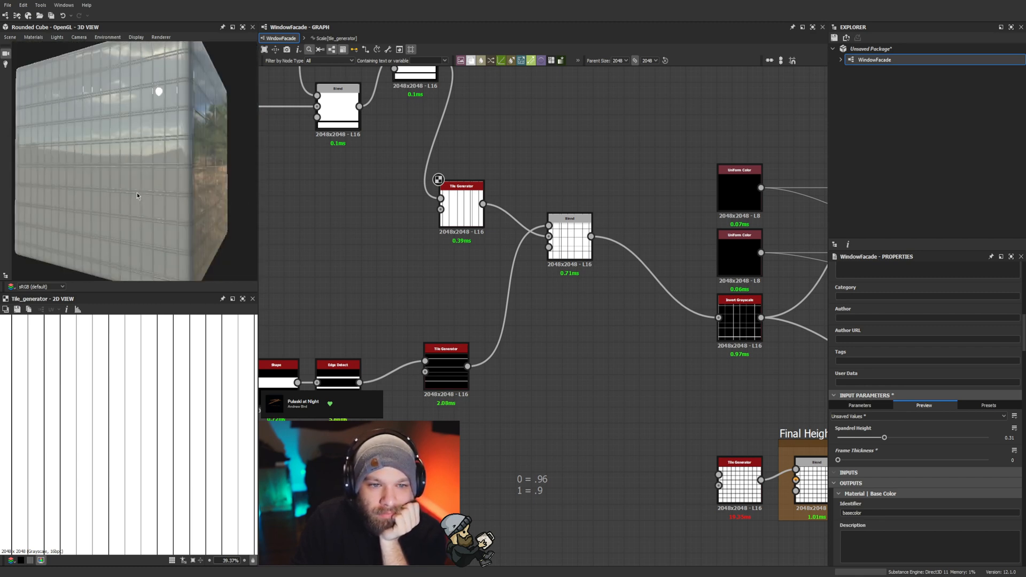
pyautogui.scroll(8, 152, 208)
pyautogui.scroll(3, 152, 208)
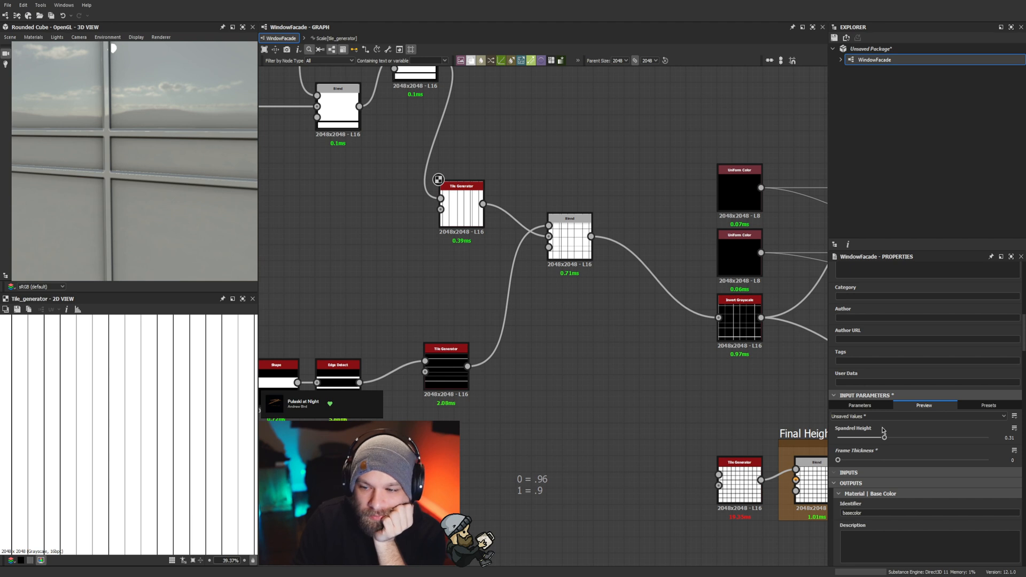
# Step: Set the Frame Thickness and Spandrel Height preview values to 1 and check the frame proportions on the cube
pyautogui.moveTo(837, 461); pyautogui.dragTo(1011, 456)
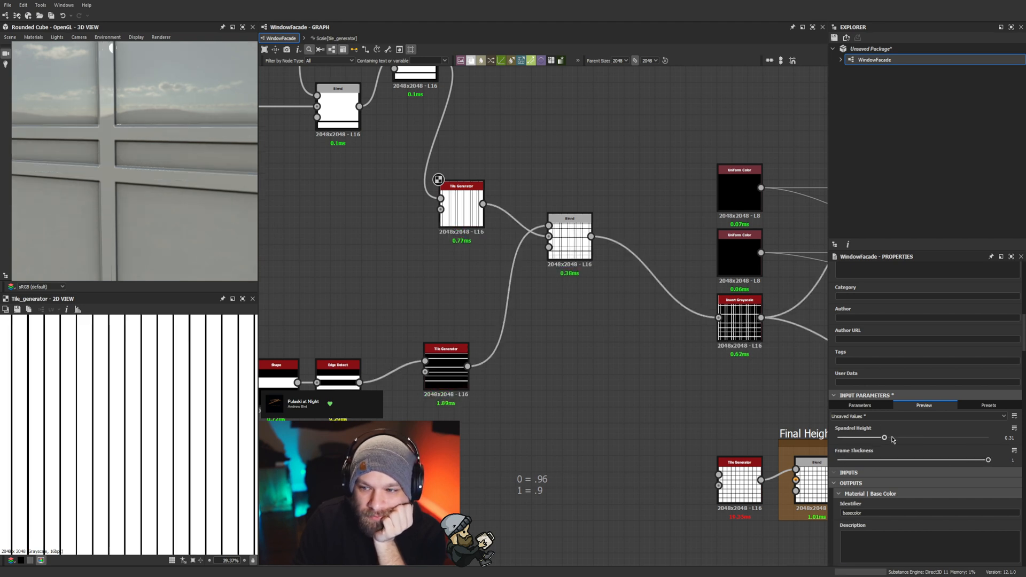
pyautogui.moveTo(893, 440); pyautogui.dragTo(992, 434)
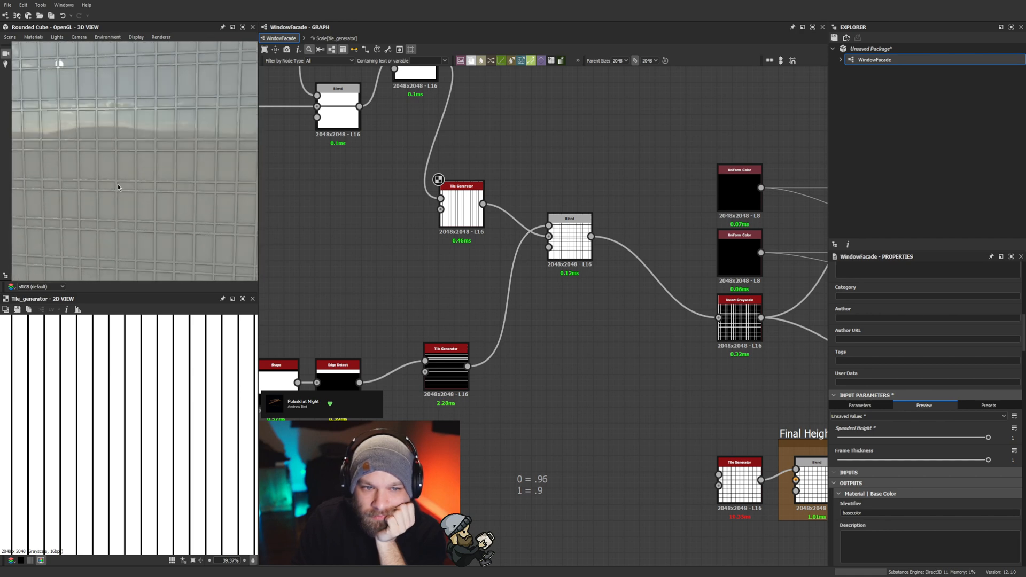
pyautogui.moveTo(118, 187); pyautogui.dragTo(131, 181)
pyautogui.scroll(-5, 92, 133)
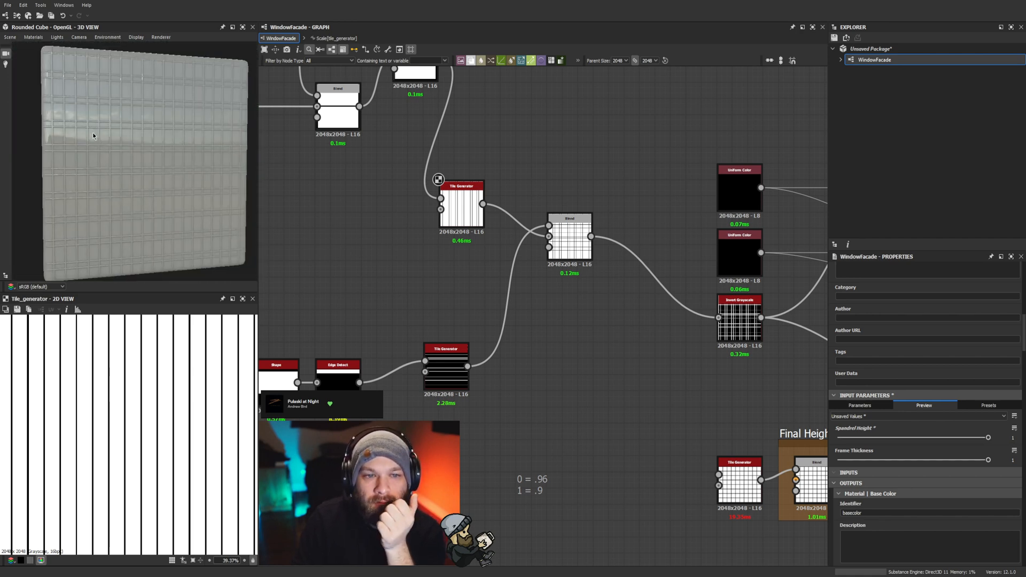
pyautogui.moveTo(92, 133); pyautogui.dragTo(151, 191)
pyautogui.scroll(5, 95, 132)
pyautogui.scroll(3, 151, 191)
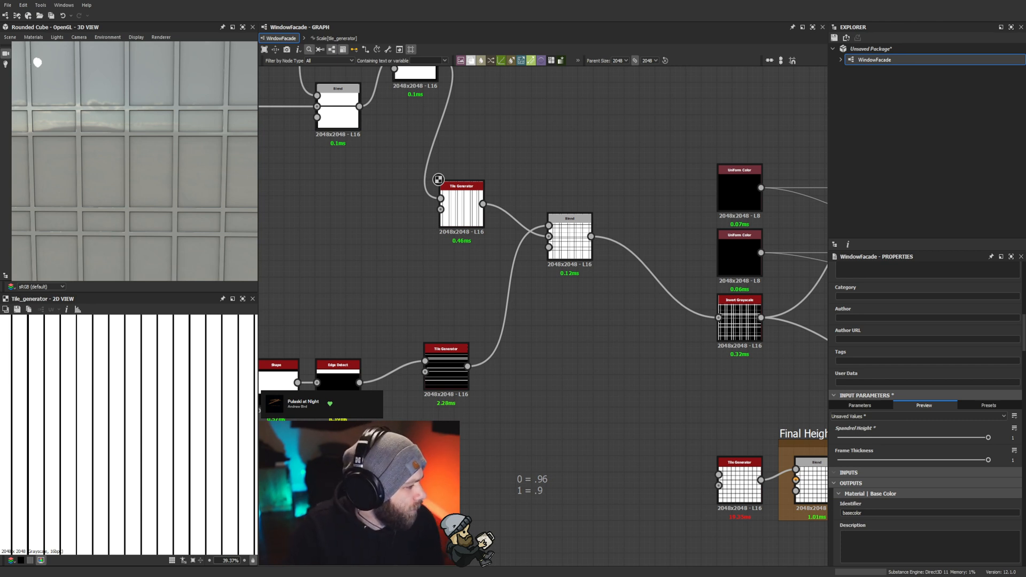
pyautogui.scroll(-3, 205, 203)
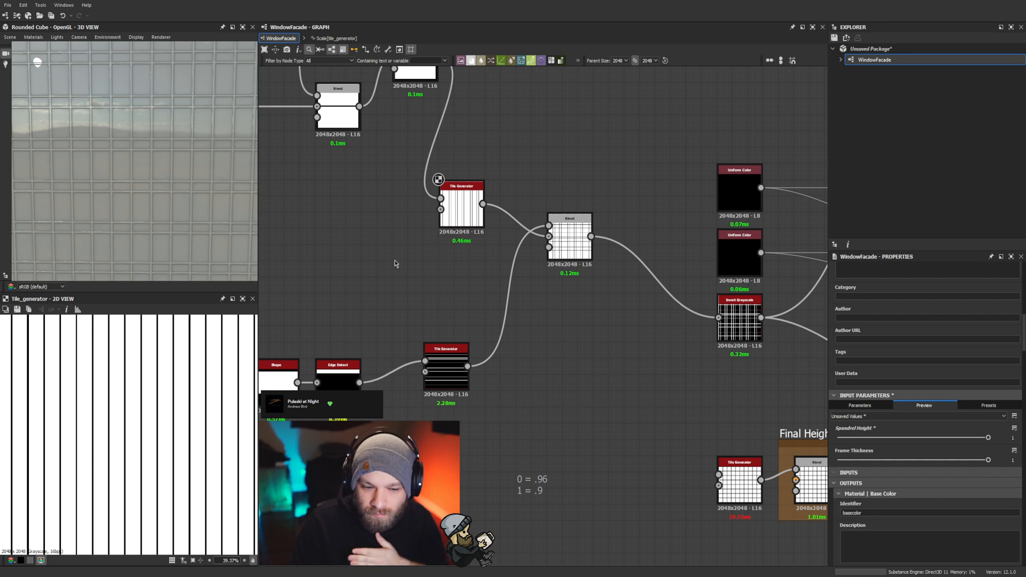
pyautogui.scroll(-5, 122, 195)
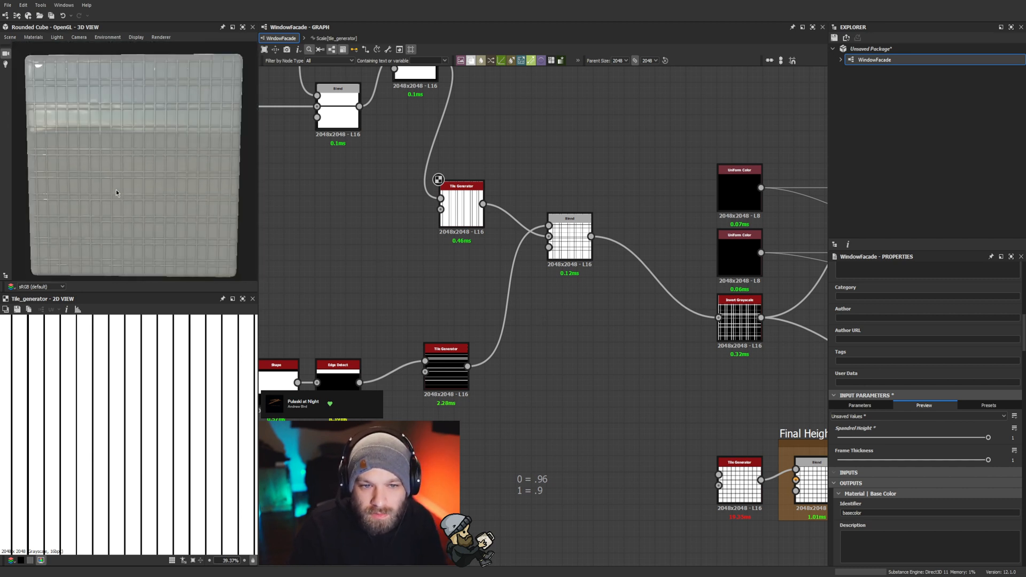
pyautogui.scroll(5, 117, 193)
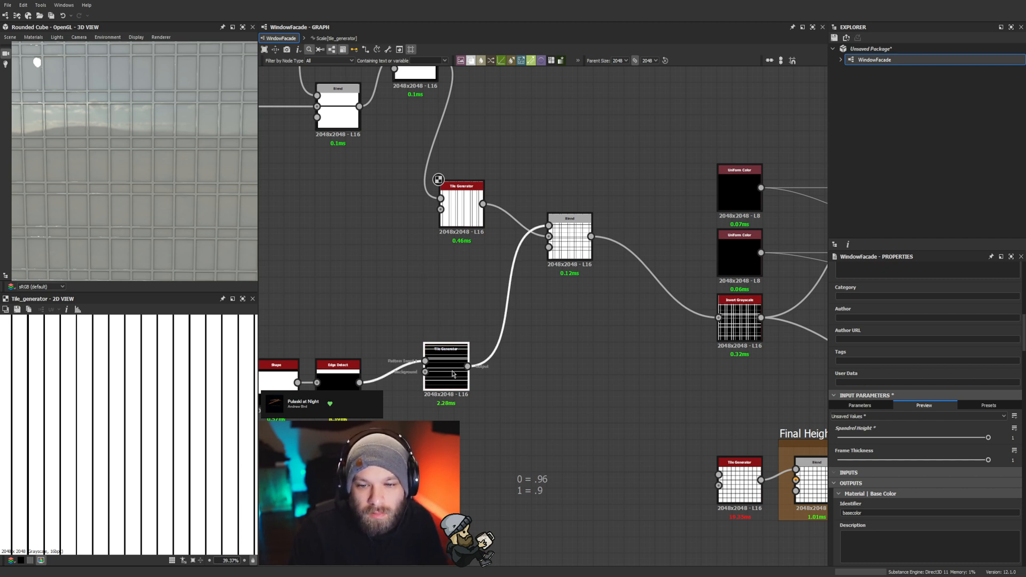
# Step: Try the vertical-line Tile Generator's X Amount at 46 and 64, comparing the window frames on the cube
pyautogui.doubleClick(453, 375)
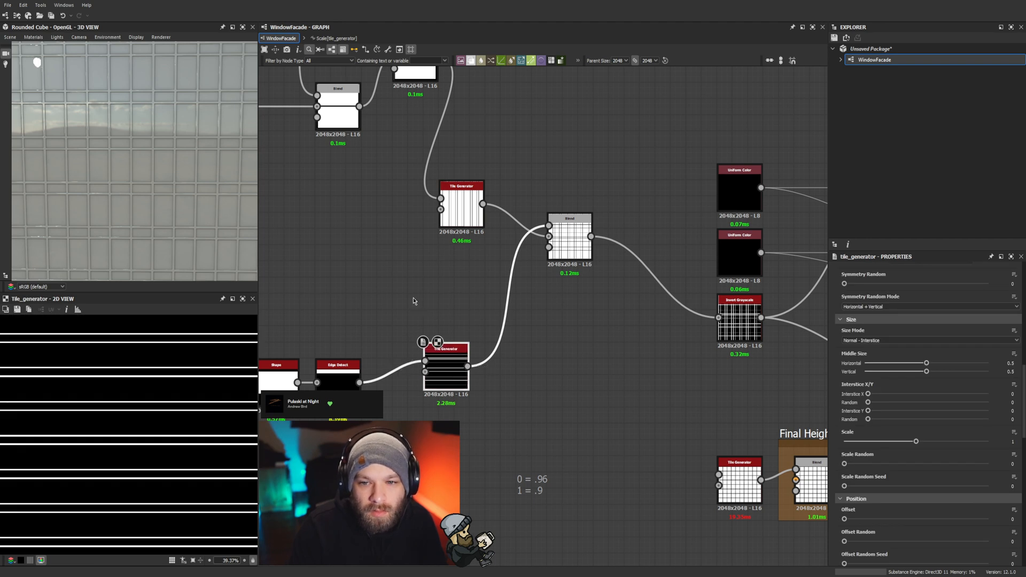
pyautogui.doubleClick(458, 208)
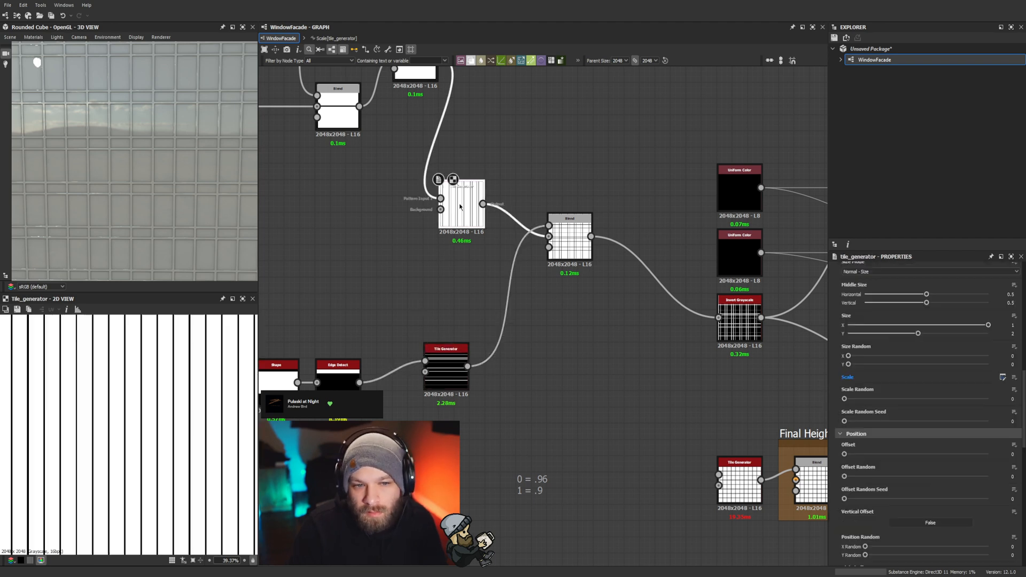
pyautogui.scroll(5, 1000, 374)
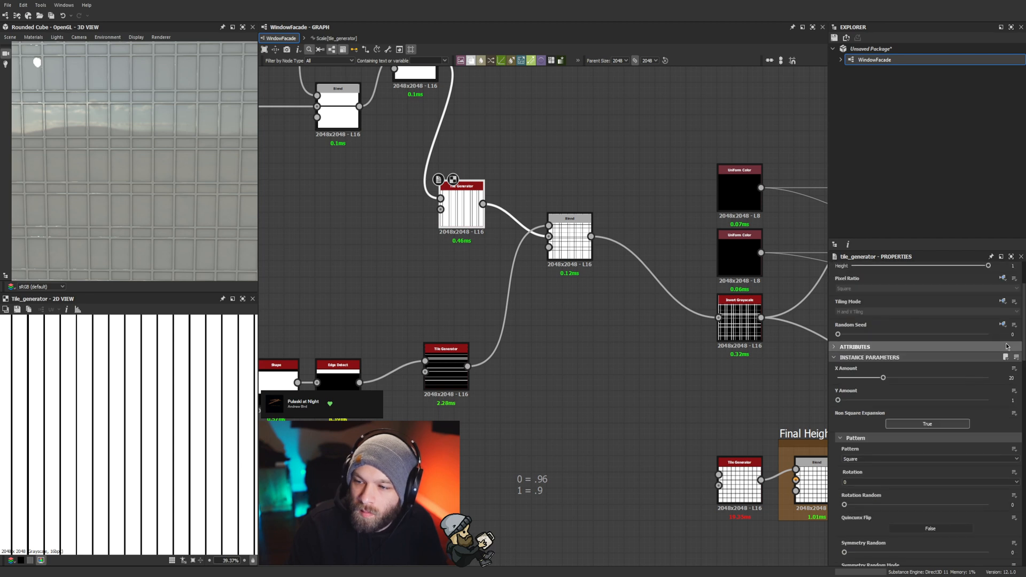
pyautogui.click(1007, 378)
pyautogui.scroll(3, 1007, 379)
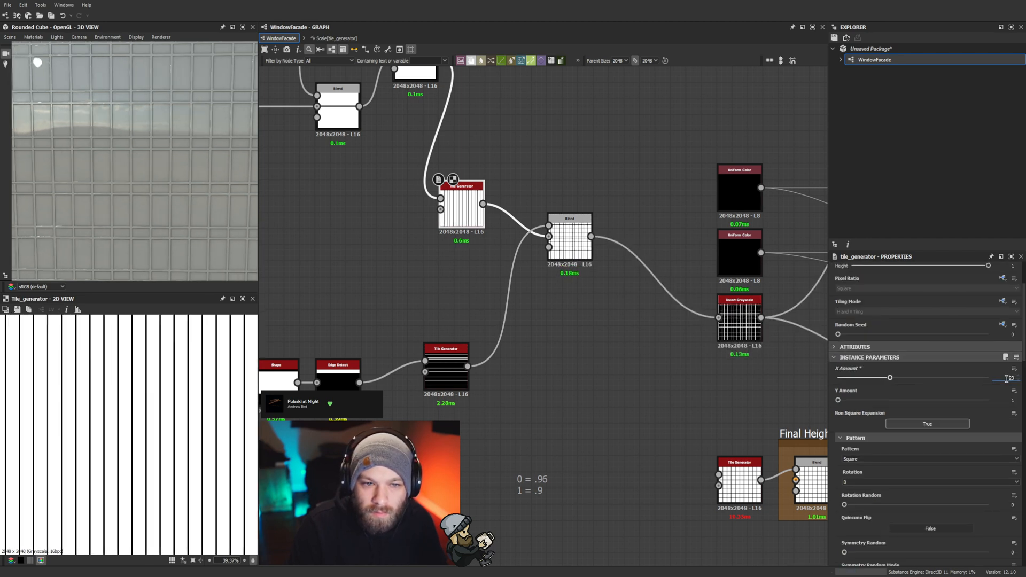
pyautogui.moveTo(912, 378); pyautogui.dragTo(946, 376)
pyautogui.scroll(-5, 192, 218)
pyautogui.moveTo(192, 218); pyautogui.dragTo(169, 208)
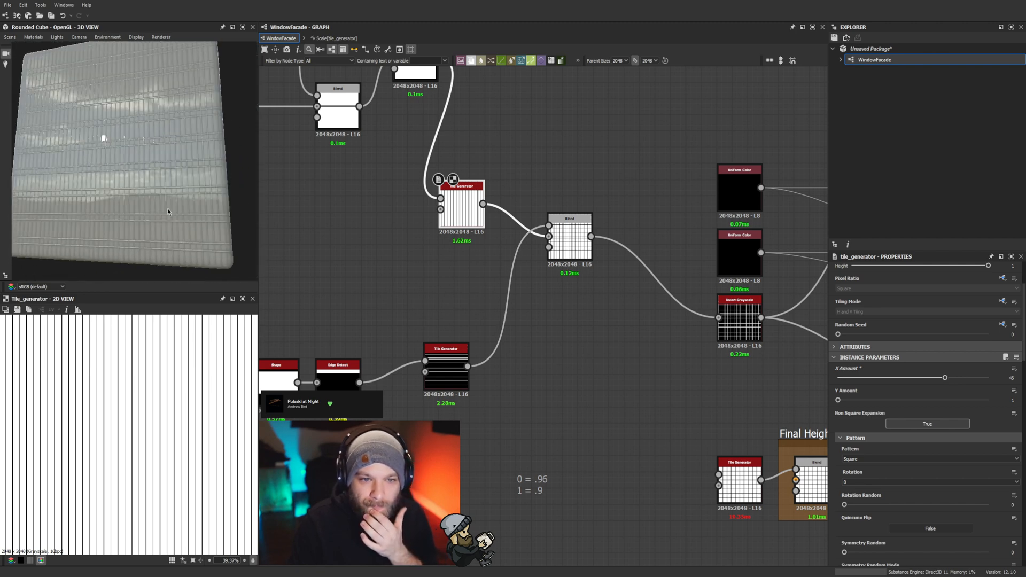
pyautogui.scroll(5, 169, 209)
pyautogui.moveTo(937, 378); pyautogui.dragTo(990, 377)
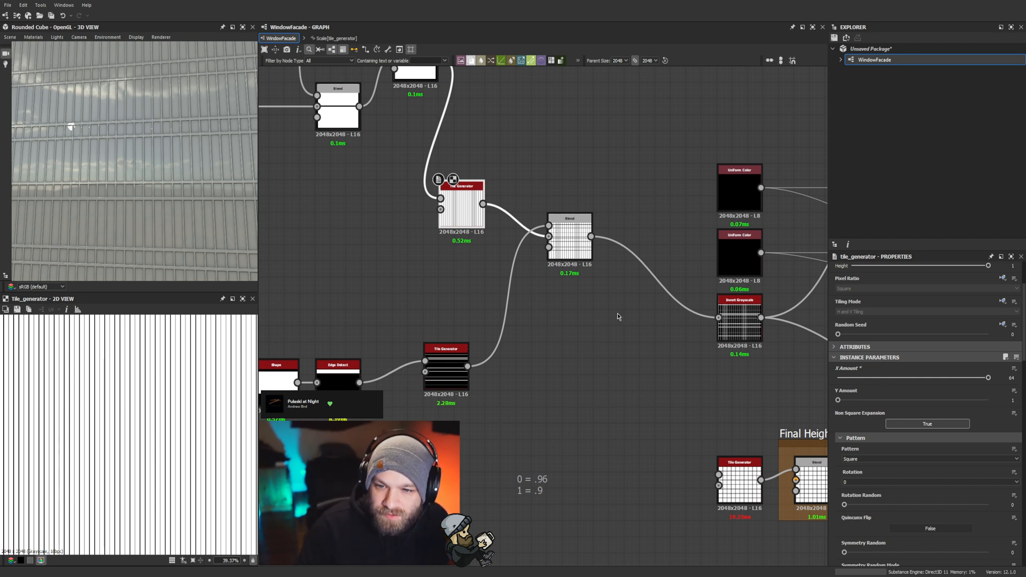
# Step: Sweep the graph's Window X Amount preview value, return it to 32, and inspect the window columns on the cube
pyautogui.click(558, 350)
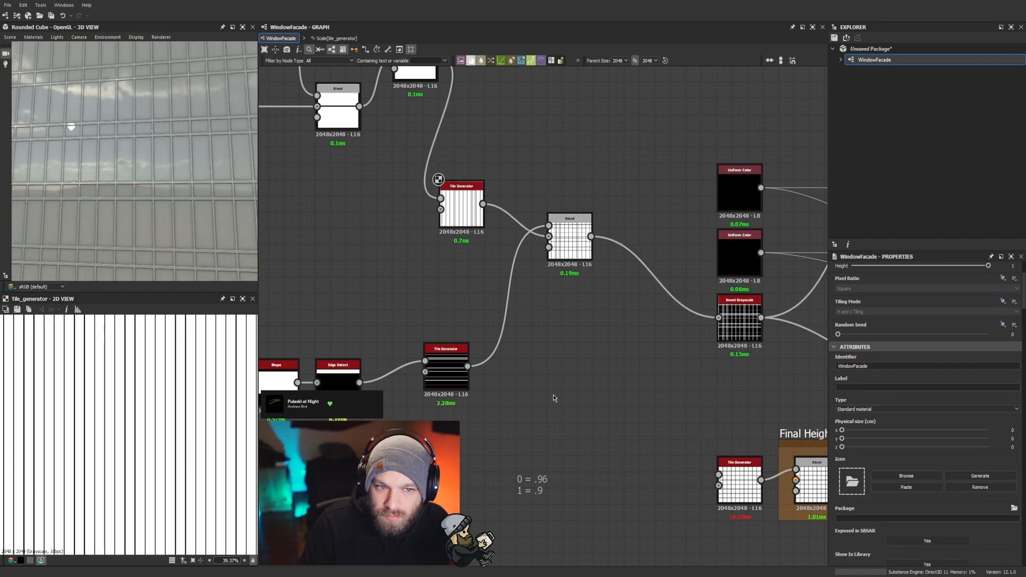
pyautogui.scroll(-5, 924, 437)
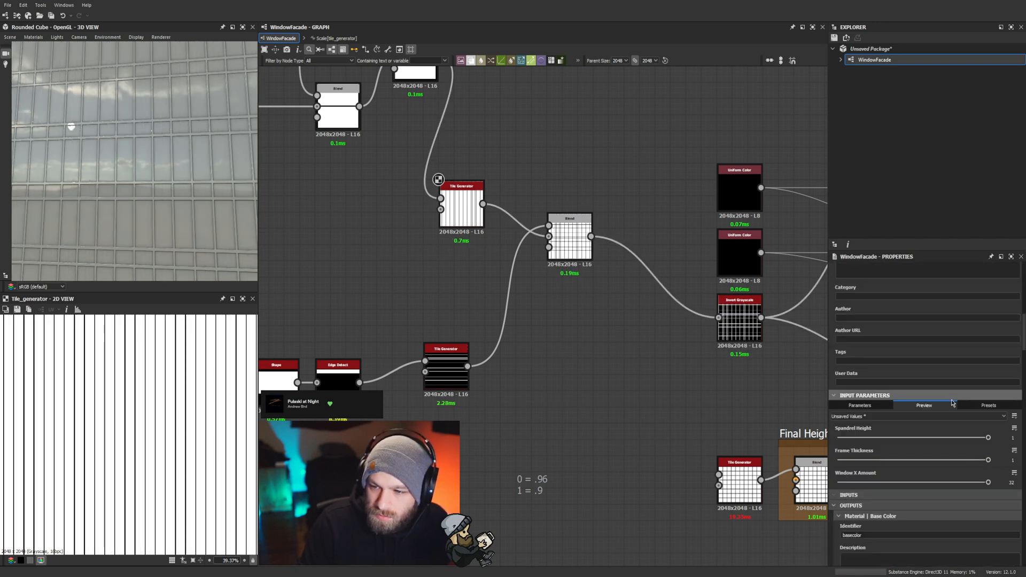
pyautogui.moveTo(874, 498); pyautogui.dragTo(996, 480)
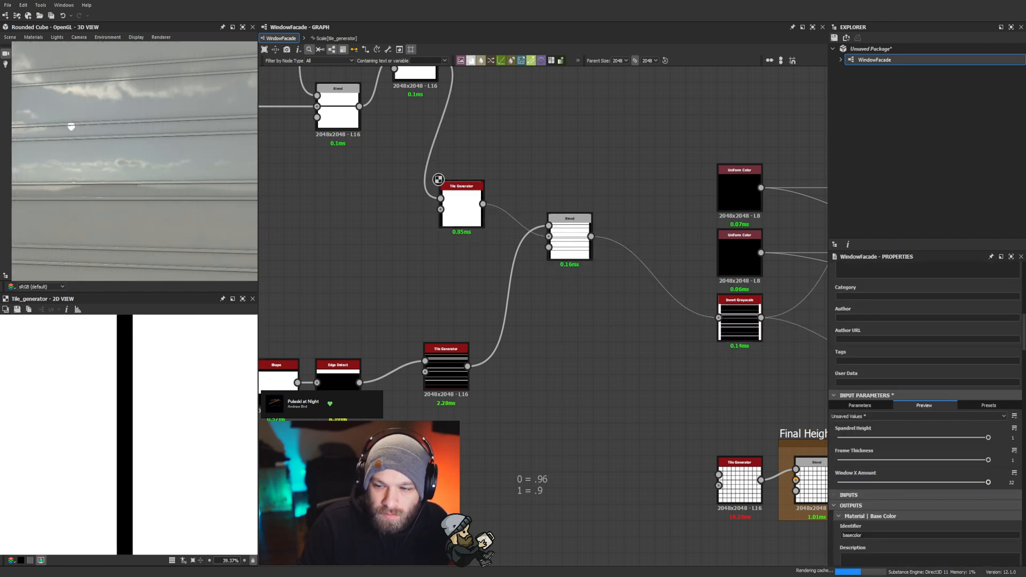
pyautogui.scroll(-3, 177, 181)
pyautogui.scroll(-4, 177, 180)
pyautogui.moveTo(177, 181); pyautogui.dragTo(141, 198)
pyautogui.scroll(6, 138, 191)
pyautogui.scroll(-5, 141, 198)
pyautogui.scroll(6, 141, 197)
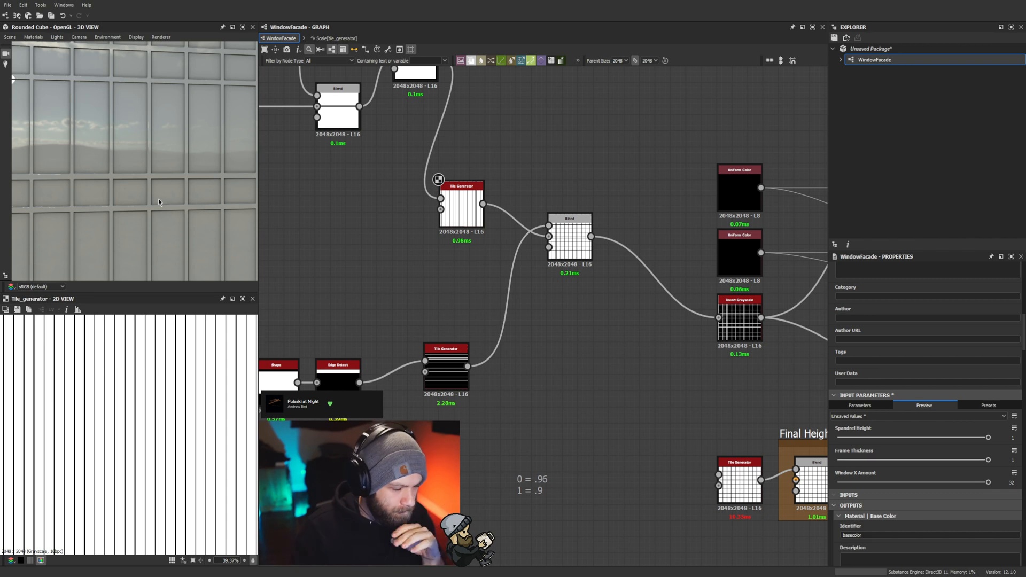
# Step: Expose the horizontal-line Tile Generator's Y Amount as a graph input parameter with the identifier windowsY
pyautogui.scroll(-3, 165, 172)
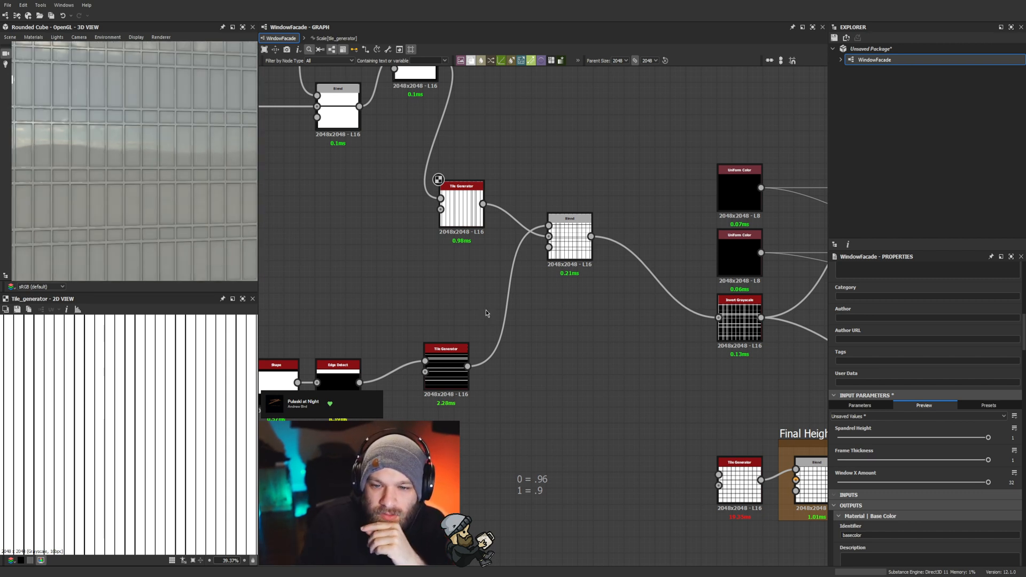
pyautogui.doubleClick(446, 372)
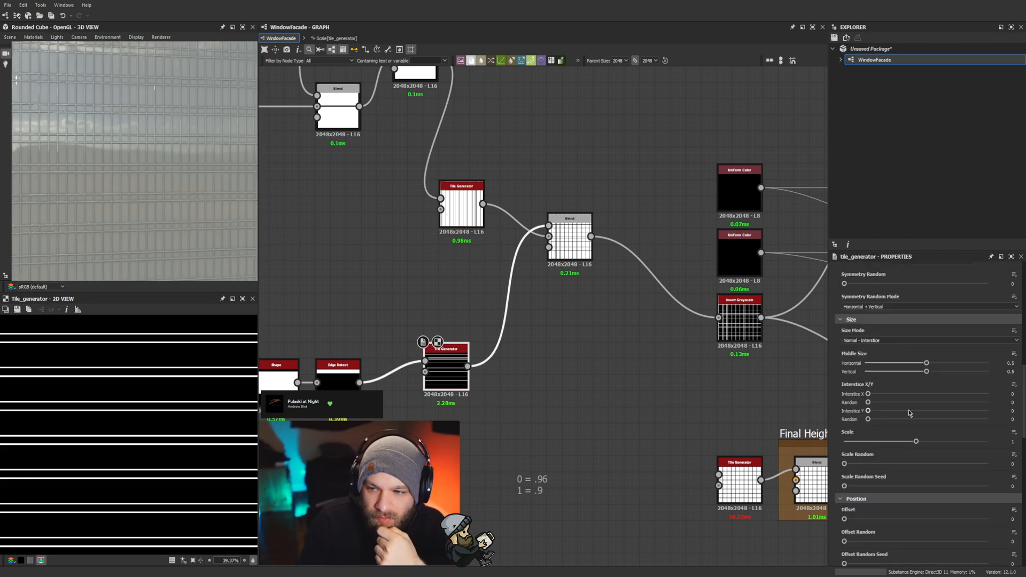
pyautogui.scroll(10, 1005, 415)
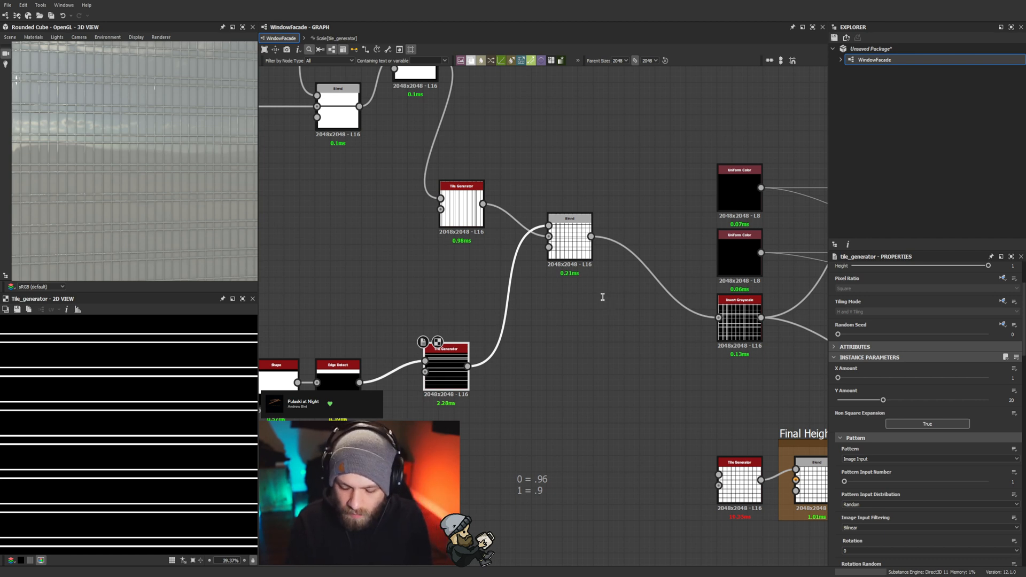
pyautogui.hotkey('ctrl', 'z')
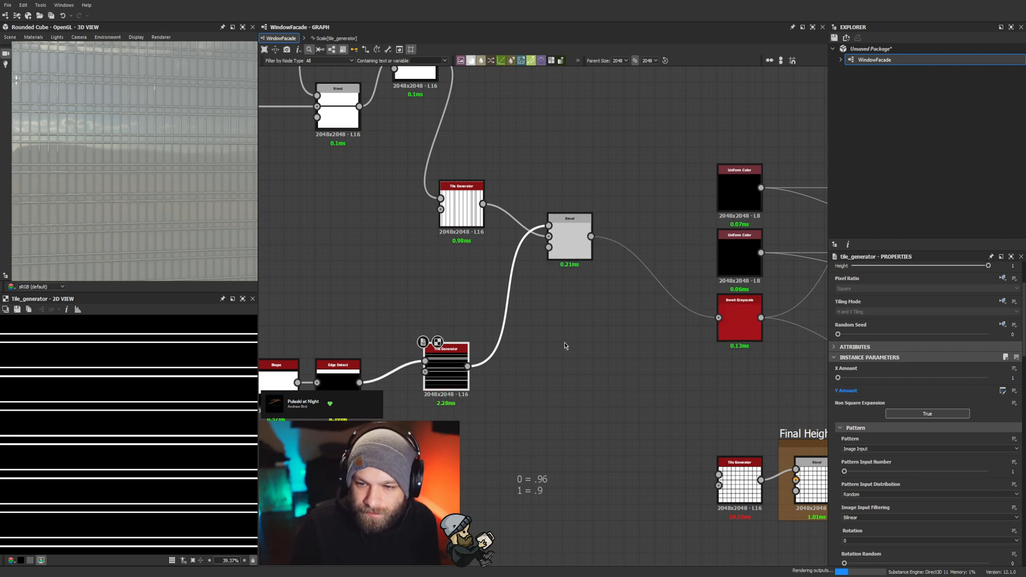
# Step: Set the minimum of the graph's Window X Amount parameter to 8
pyautogui.click(647, 380)
pyautogui.doubleClick(650, 379)
pyautogui.scroll(-8, 930, 401)
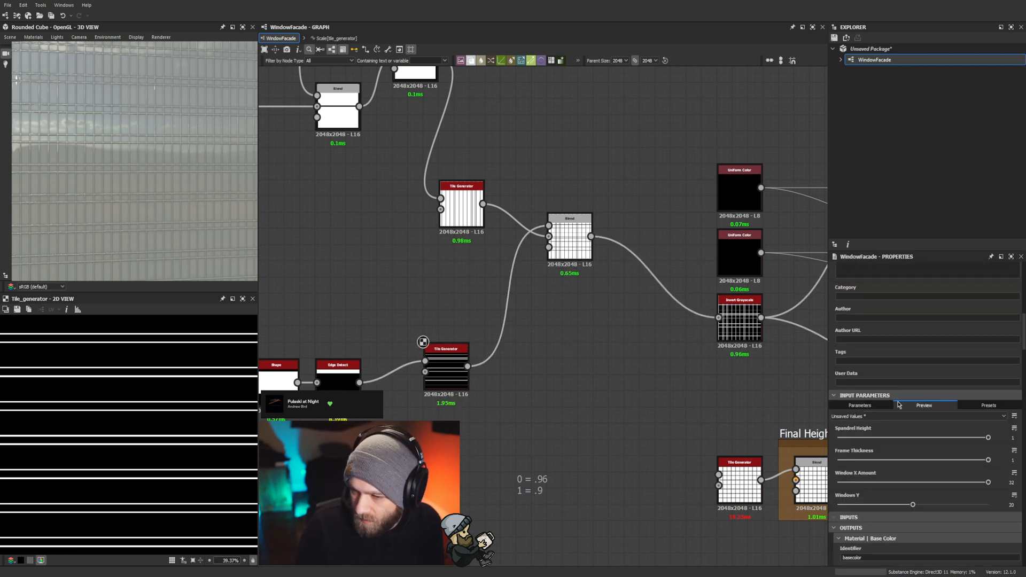
pyautogui.click(873, 406)
pyautogui.click(839, 450)
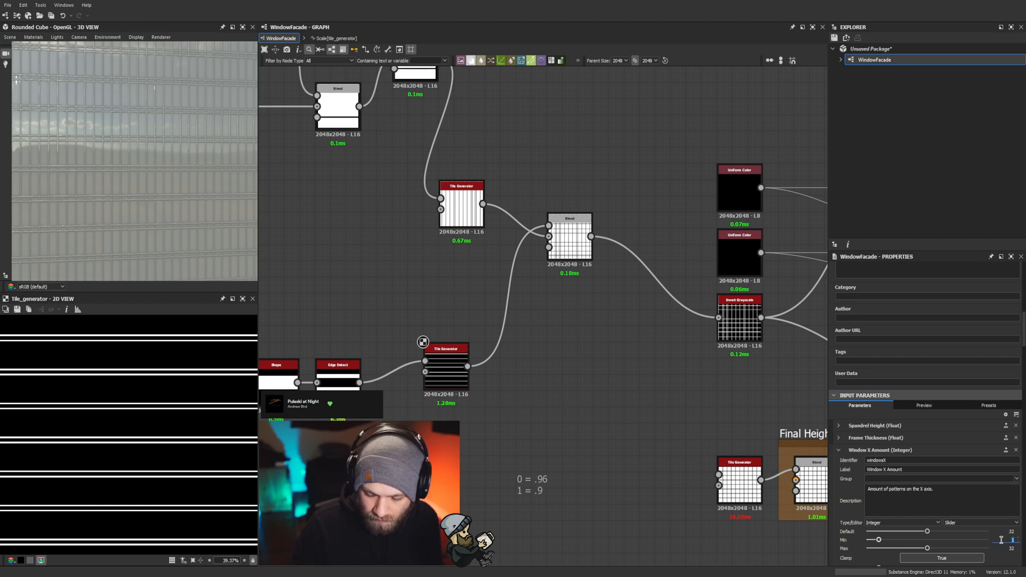
pyautogui.write('8')
pyautogui.press('Return')
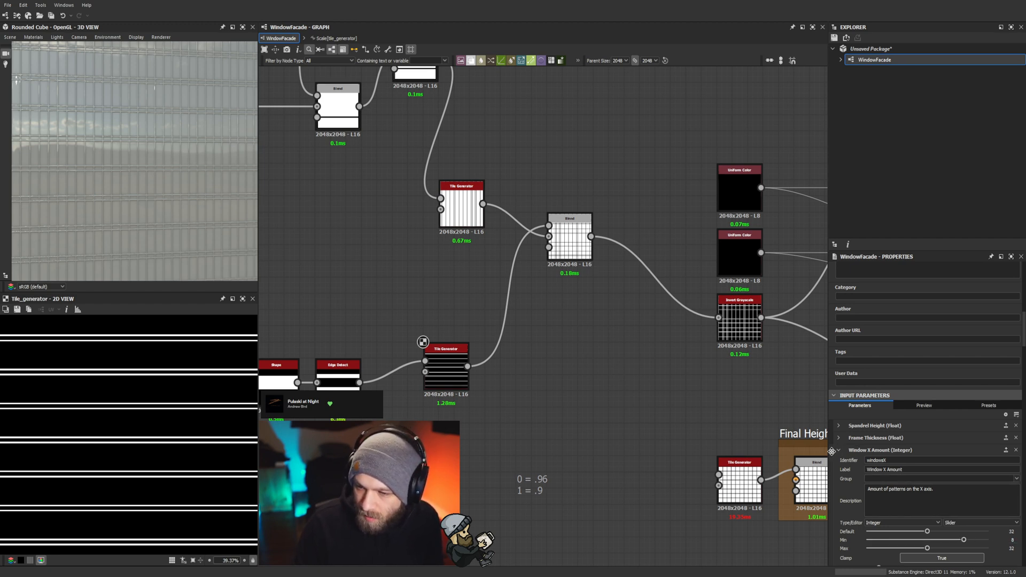
pyautogui.click(837, 450)
# Step: Relabel the windowsY parameter as Windows Y Amount and move both window amount parameters above Spandrel Height
pyautogui.click(850, 462)
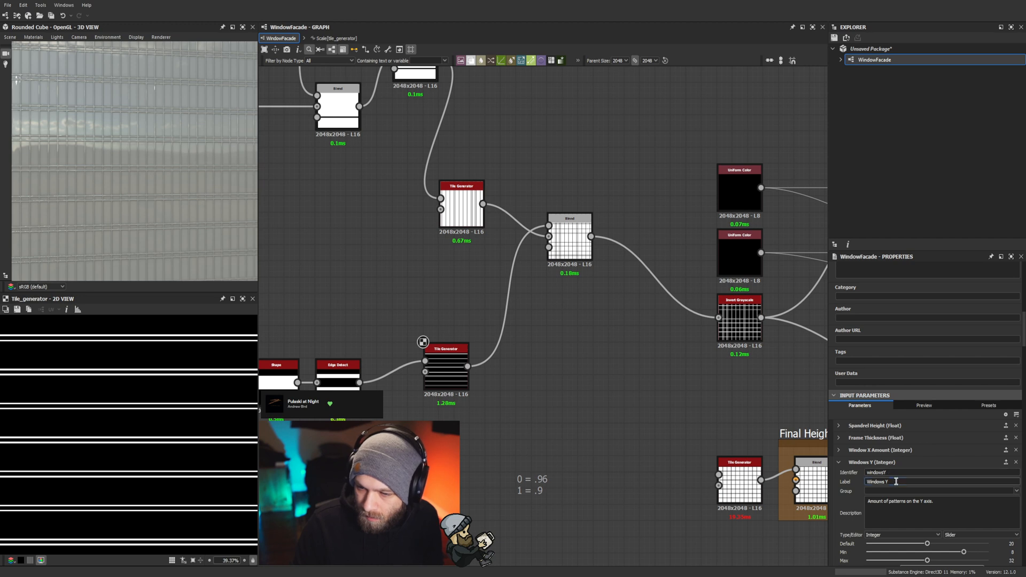
pyautogui.write('ount')
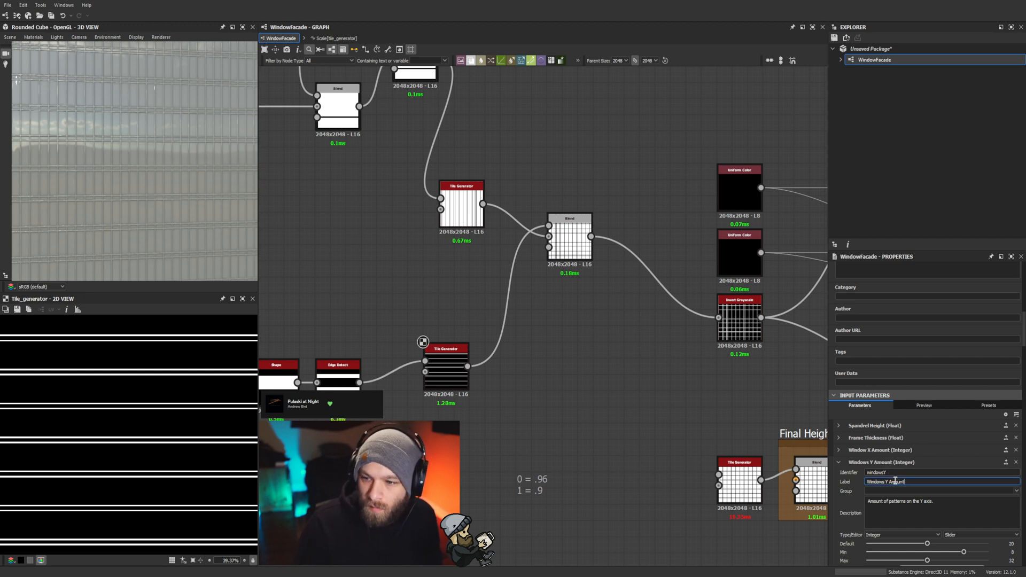
pyautogui.click(839, 463)
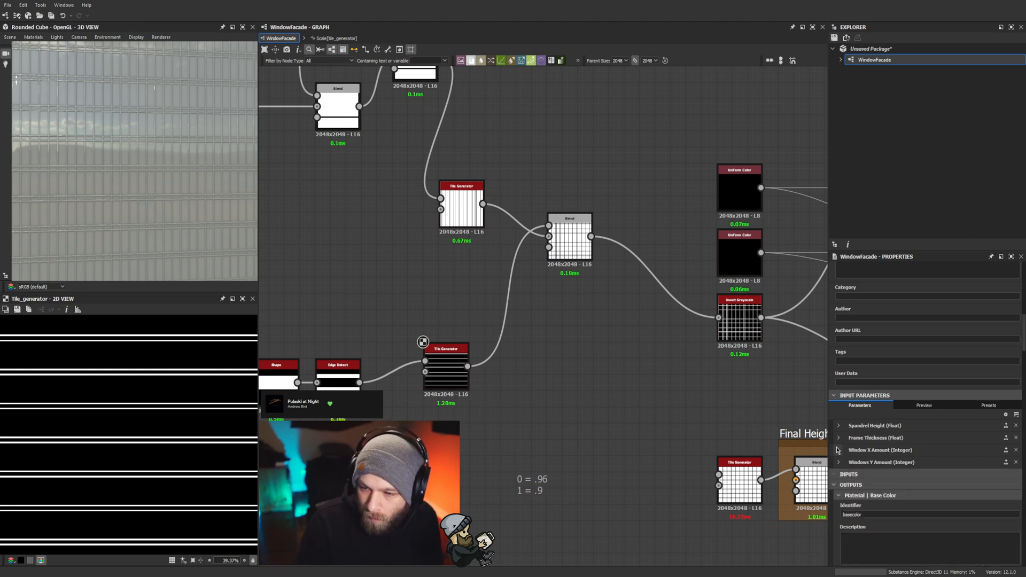
pyautogui.moveTo(838, 451); pyautogui.dragTo(833, 425)
pyautogui.moveTo(838, 462); pyautogui.dragTo(833, 437)
# Step: Set the Windows Y Amount preview value to 8 and inspect the window rows on the cube
pyautogui.click(924, 405)
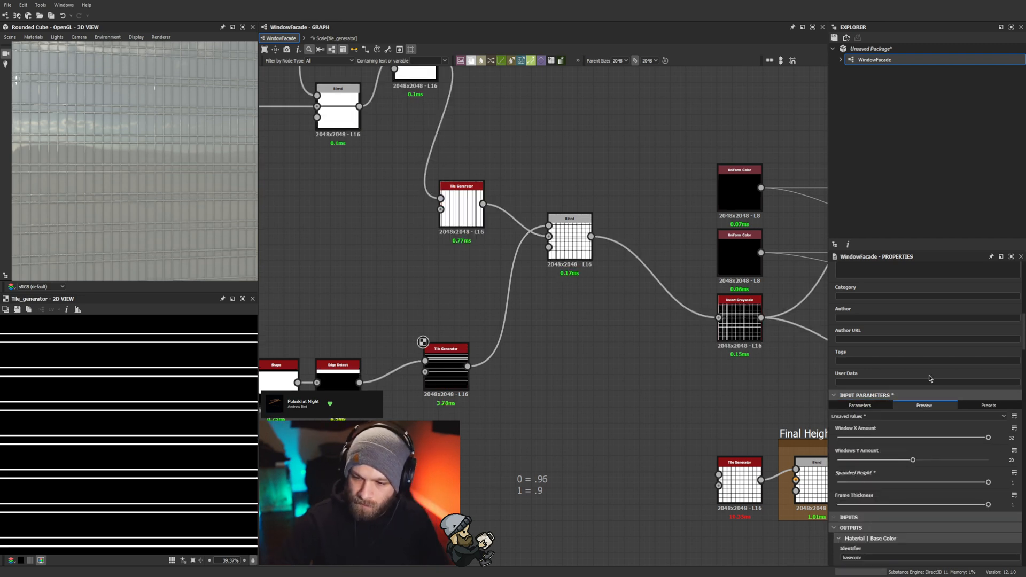
pyautogui.moveTo(903, 462); pyautogui.dragTo(809, 464)
pyautogui.scroll(-5, 126, 154)
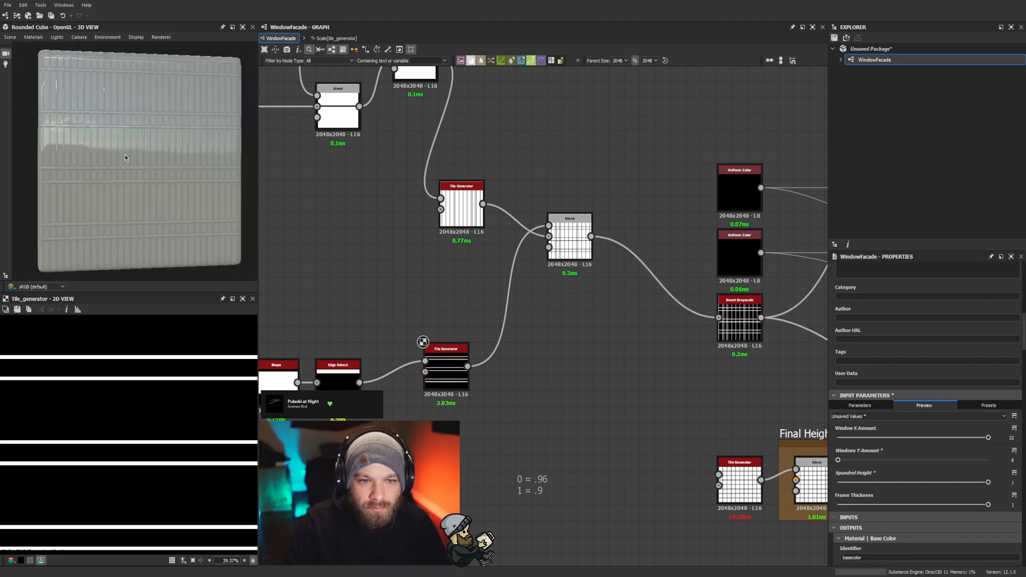
pyautogui.moveTo(126, 154); pyautogui.dragTo(75, 167)
pyautogui.scroll(4, 74, 163)
pyautogui.moveTo(155, 187); pyautogui.dragTo(110, 199)
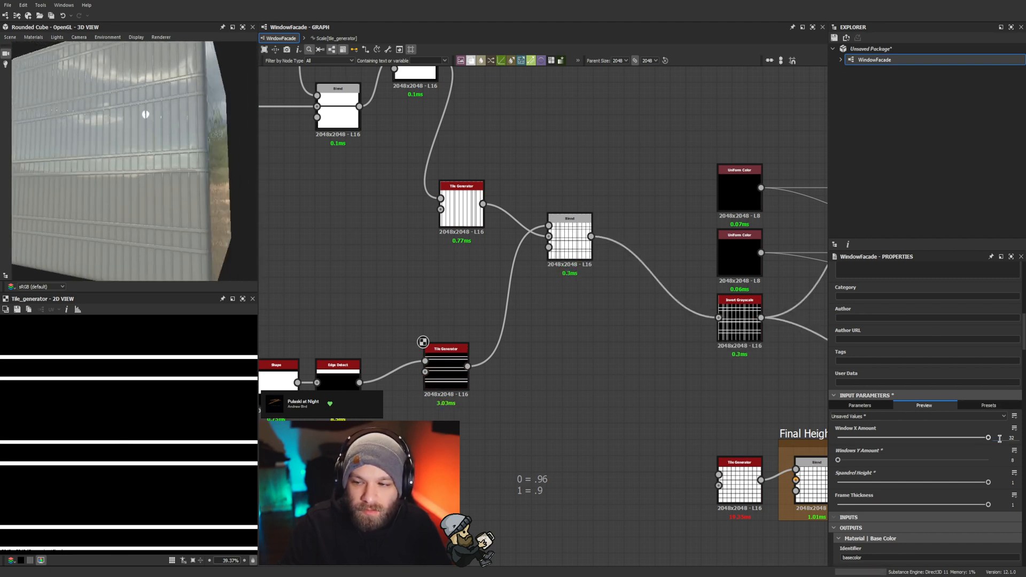
# Step: Try the Window X Amount preview value at 20, then lower it to 8
pyautogui.write('20')
pyautogui.press('Return')
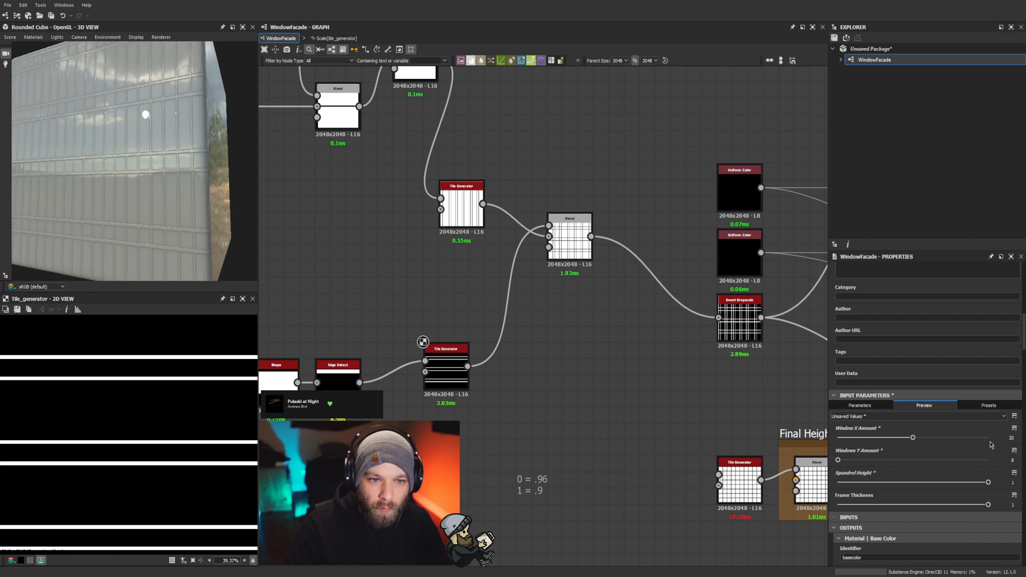
pyautogui.moveTo(184, 227); pyautogui.dragTo(230, 223)
pyautogui.click(887, 438)
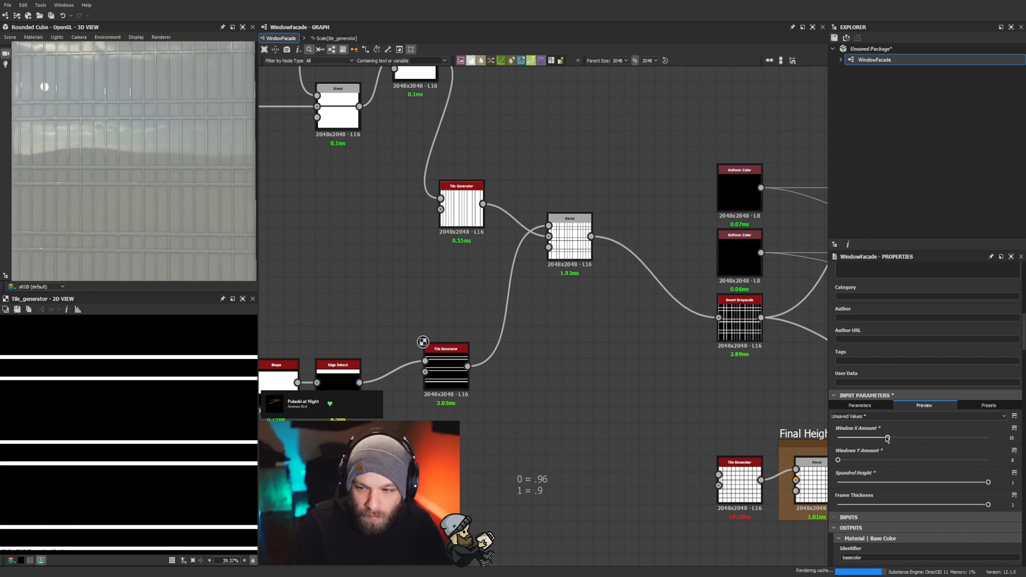
pyautogui.moveTo(887, 438); pyautogui.dragTo(838, 438)
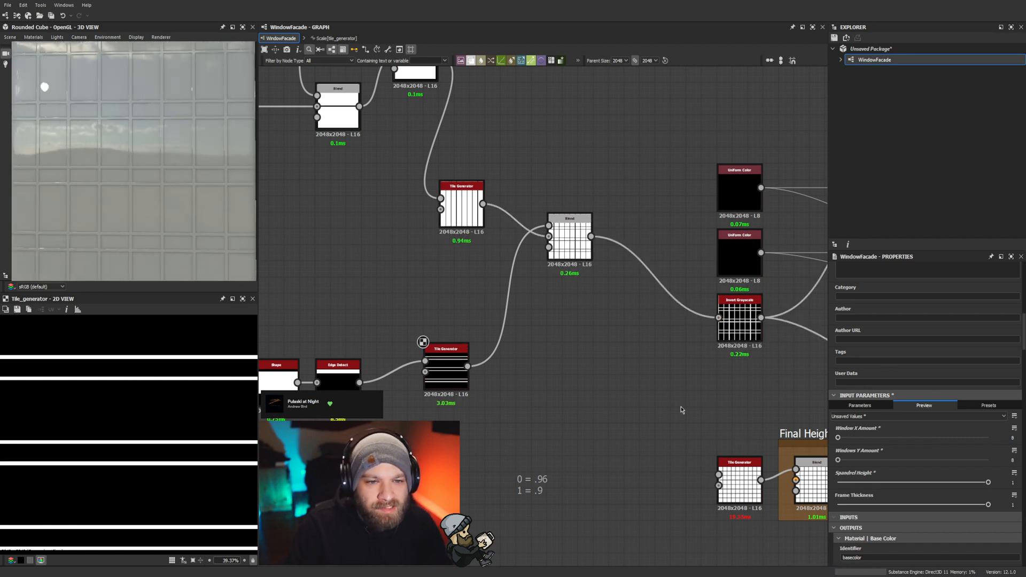
# Step: Examine the window proportions and frame widths on the cube from several angles and distances
pyautogui.scroll(-2, 194, 176)
pyautogui.scroll(-3, 194, 177)
pyautogui.scroll(6, 192, 179)
pyautogui.moveTo(192, 179); pyautogui.dragTo(147, 205)
pyautogui.scroll(-5, 147, 187)
pyautogui.scroll(5, 180, 196)
pyautogui.scroll(3, 197, 193)
pyautogui.scroll(-2, 197, 192)
pyautogui.scroll(-4, 223, 209)
pyautogui.scroll(-3, 551, 403)
pyautogui.scroll(3, 508, 388)
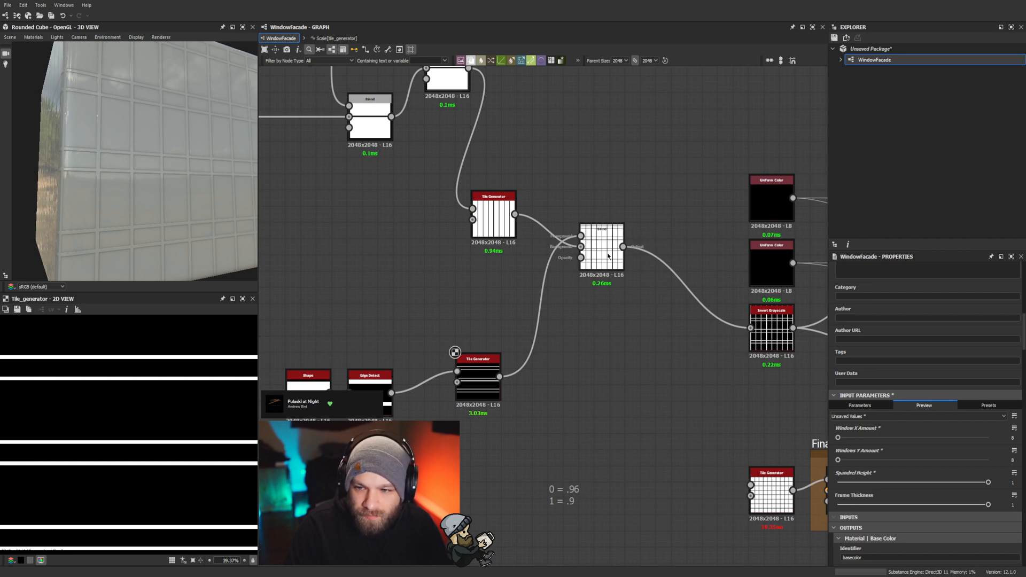
# Step: Check the Blend and Invert Grayscale outputs, and add a Bevel node fed by the Invert Grayscale output
pyautogui.doubleClick(608, 256)
pyautogui.moveTo(614, 331); pyautogui.dragTo(397, 327, button='middle')
pyautogui.scroll(3, 530, 327)
pyautogui.doubleClick(561, 335)
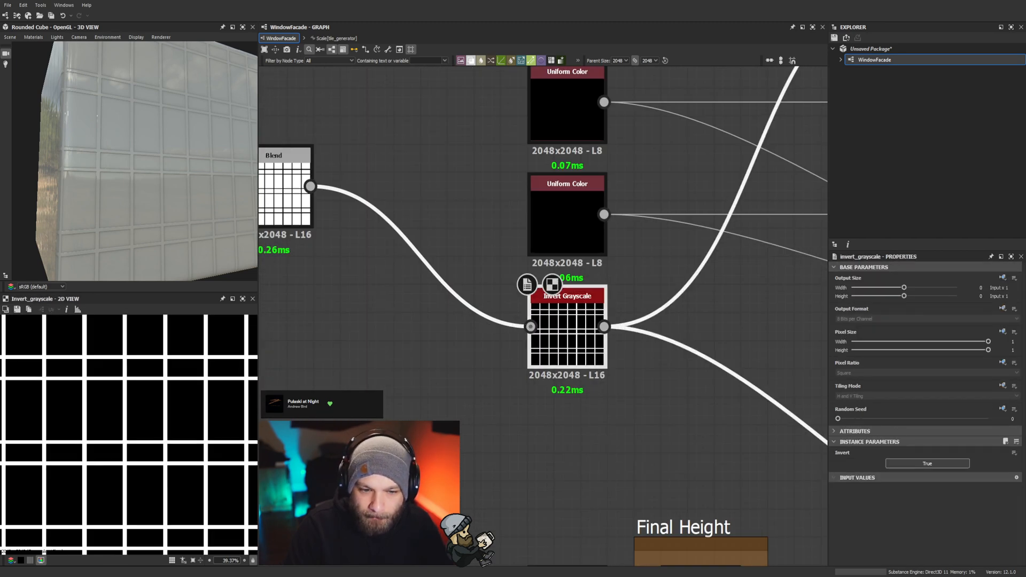
pyautogui.scroll(2, 528, 450)
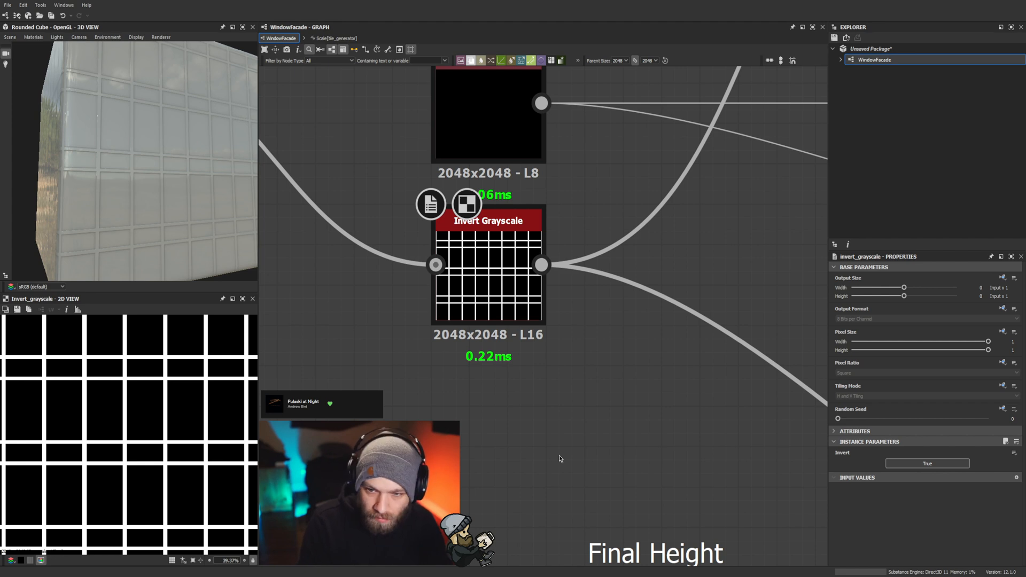
pyautogui.press('b')
pyautogui.moveTo(542, 265); pyautogui.dragTo(514, 467)
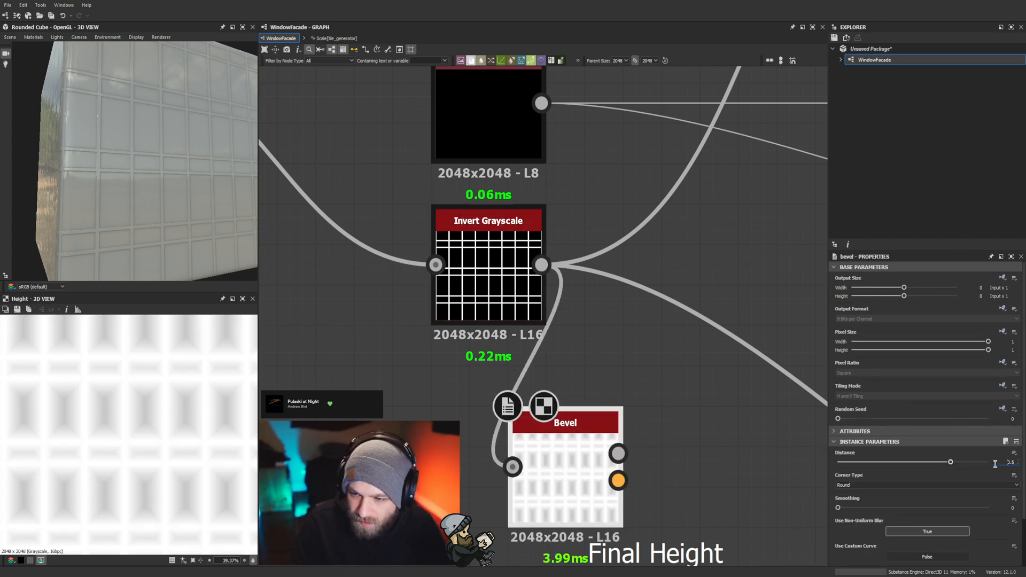
# Step: Set the Bevel's Distance to 0.01 and check the frame edge gradients in the 2D view
pyautogui.write('0.01')
pyautogui.press('Return')
pyautogui.scroll(8, 122, 374)
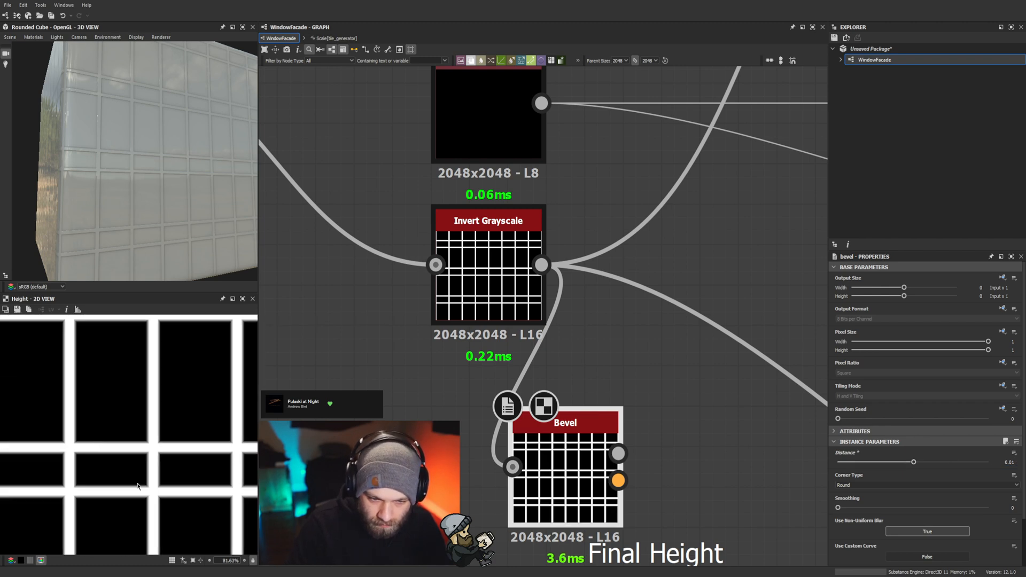
pyautogui.scroll(5, 116, 366)
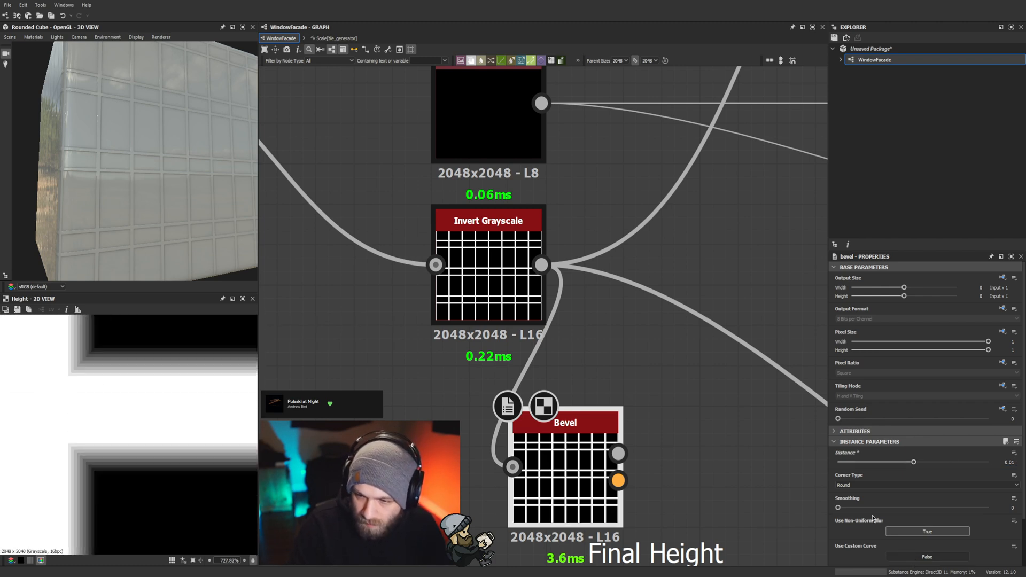
pyautogui.moveTo(838, 508)
pyautogui.mouseDown()
pyautogui.moveTo(848, 509)
pyautogui.moveTo(832, 508)
pyautogui.mouseUp()
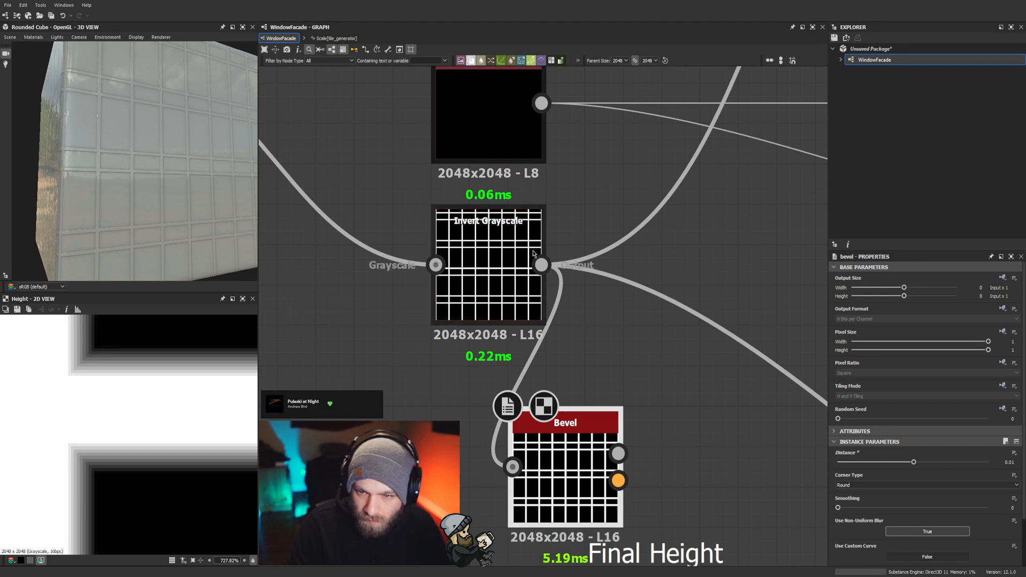
# Step: Move the Invert Grayscale's downstream connections to the Bevel's height output and inspect the frame edges on the cube
pyautogui.keyDown('shift'); pyautogui.moveTo(542, 265); pyautogui.dragTo(618, 453); pyautogui.keyUp('shift')
pyautogui.scroll(3, 181, 186)
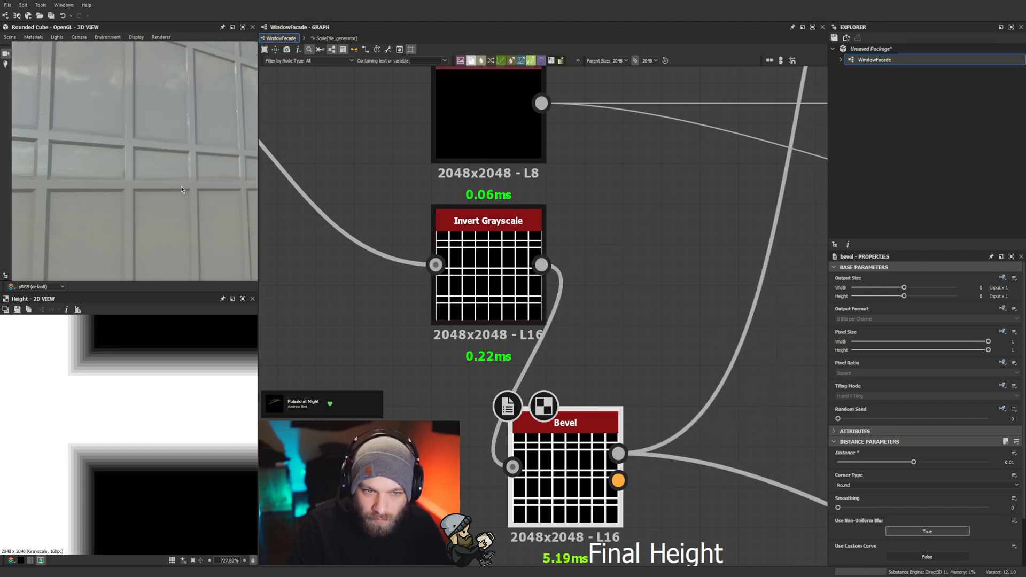
pyautogui.scroll(3, 180, 186)
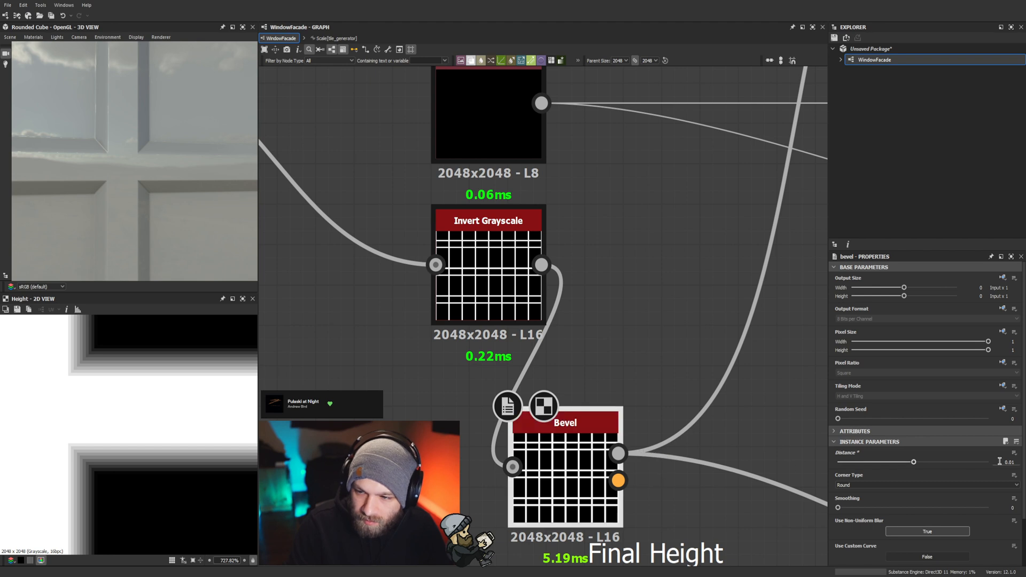
# Step: Try a Bevel Distance of 0.001, inspecting the frame edges and briefly comparing with the unbeveled Invert Grayscale output
pyautogui.press('Return')
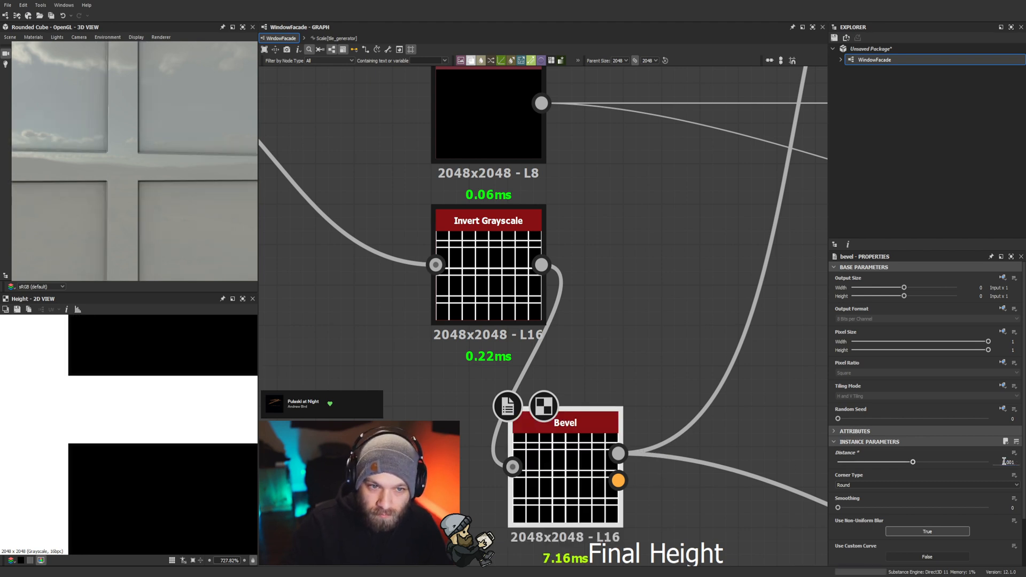
pyautogui.scroll(-5, 160, 213)
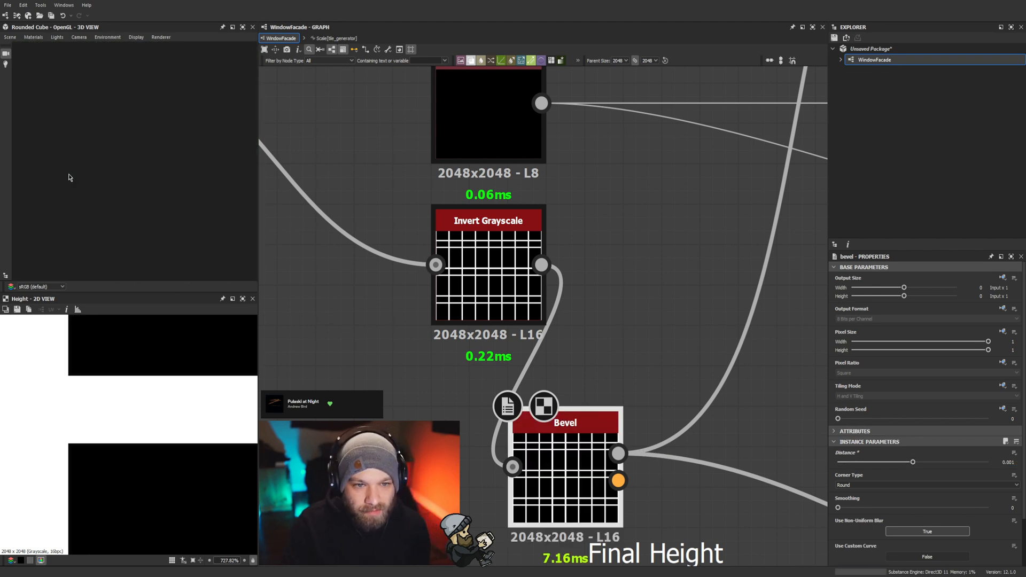
pyautogui.scroll(-8, 160, 152)
pyautogui.moveTo(153, 158); pyautogui.dragTo(118, 158)
pyautogui.scroll(8, 118, 158)
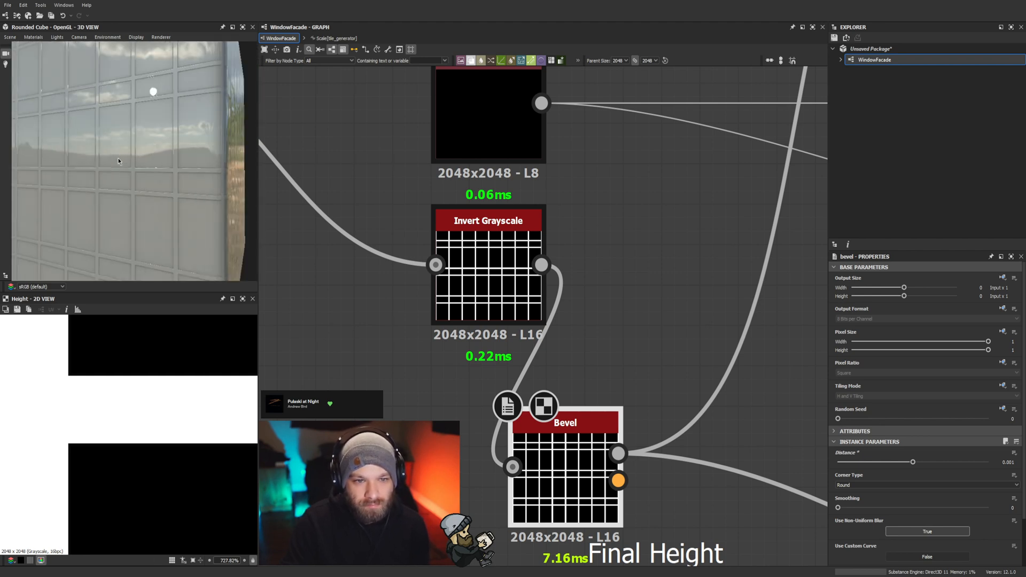
pyautogui.moveTo(135, 189); pyautogui.dragTo(150, 226, button='middle')
pyautogui.scroll(3, 149, 227)
pyautogui.moveTo(171, 264); pyautogui.dragTo(147, 223, button='middle')
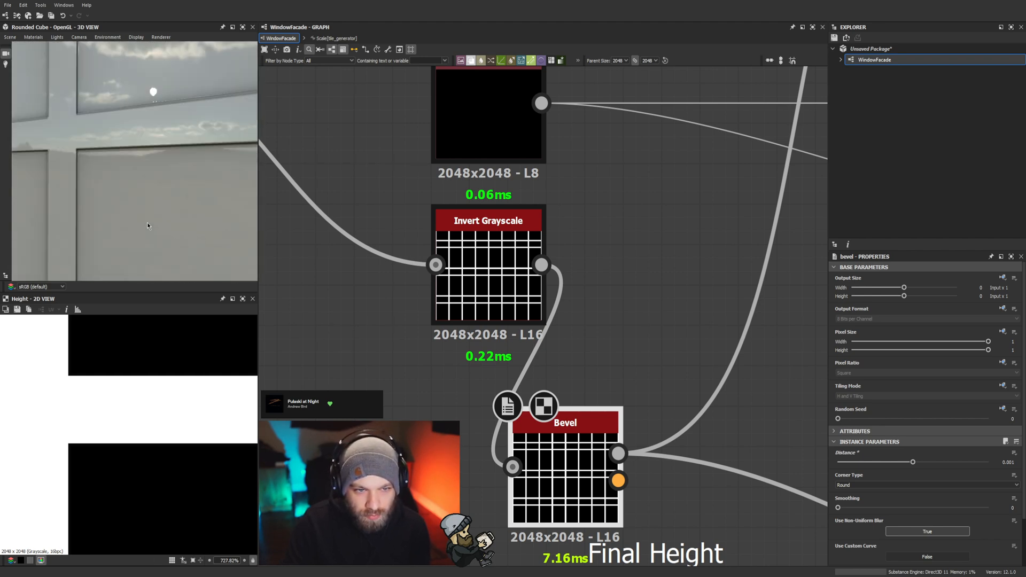
pyautogui.keyDown('shift'); pyautogui.moveTo(618, 453); pyautogui.dragTo(542, 265); pyautogui.keyUp('shift')
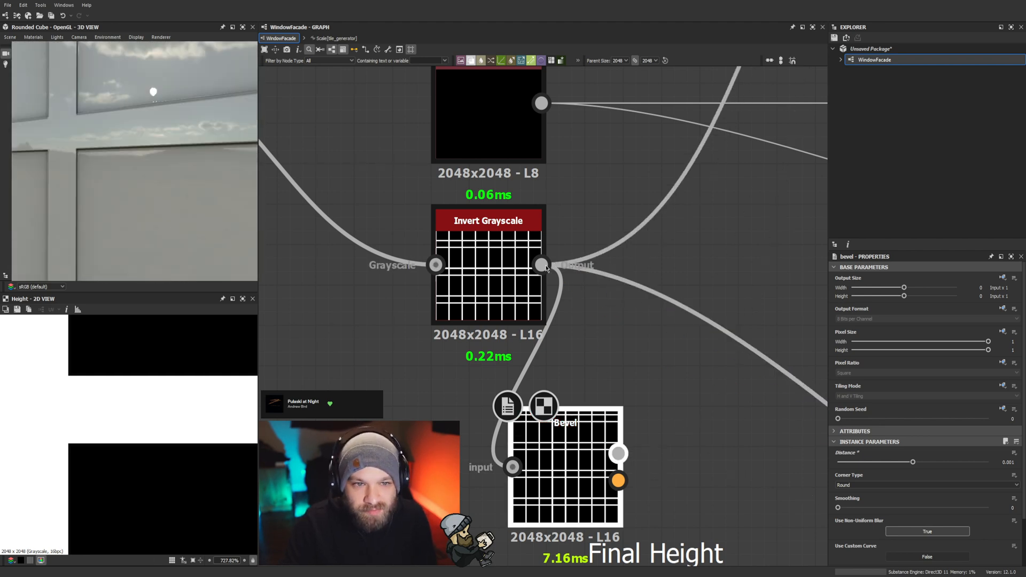
pyautogui.hotkey('ctrl', 'z')
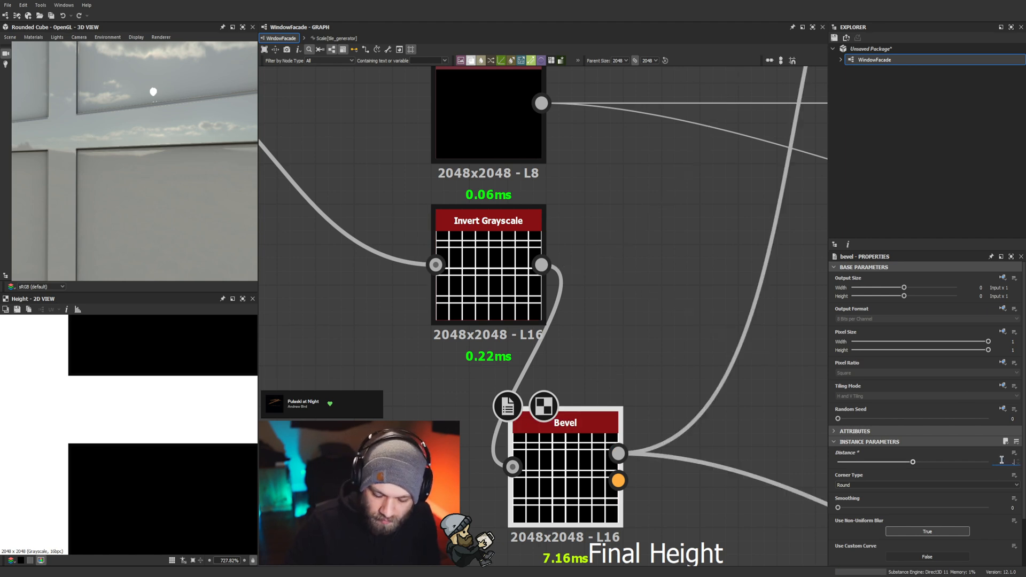
# Step: Set the Bevel's Distance to 0.002 and inspect the frame edges across the cube
pyautogui.press('Return')
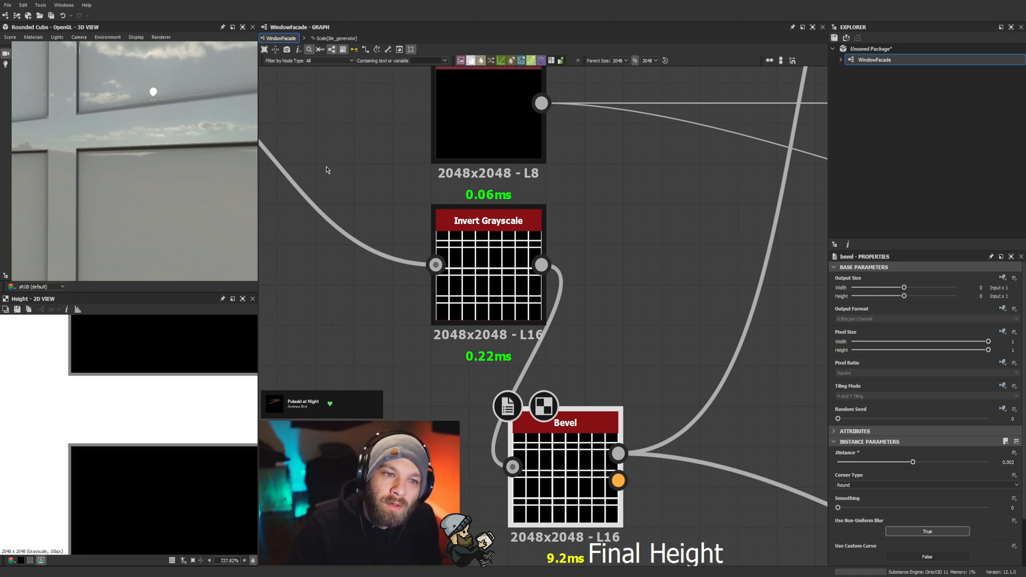
pyautogui.scroll(-3, 225, 159)
pyautogui.scroll(-6, 226, 158)
pyautogui.moveTo(81, 144); pyautogui.dragTo(110, 153, button='middle')
pyautogui.scroll(6, 110, 152)
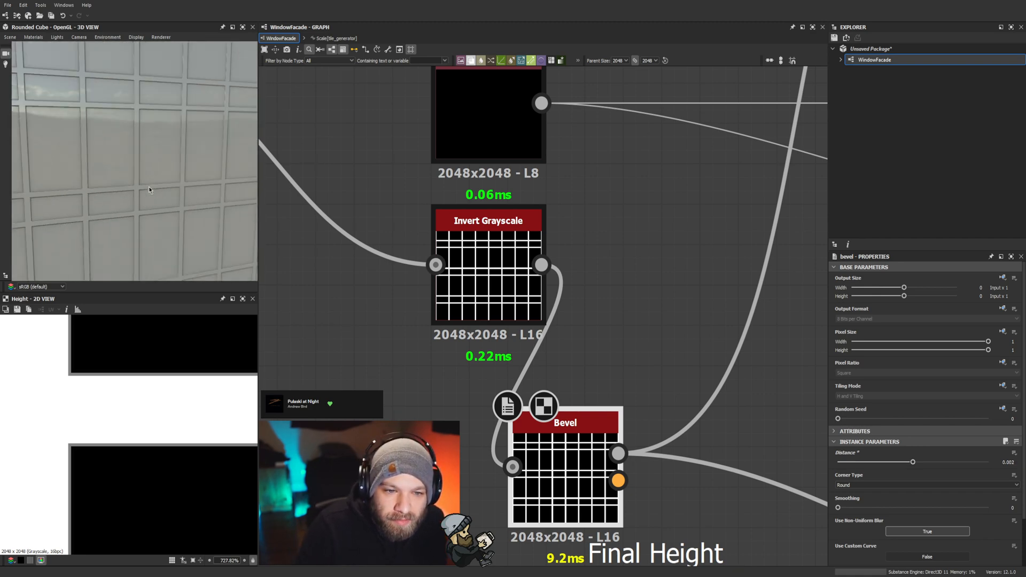
pyautogui.moveTo(148, 187); pyautogui.dragTo(123, 185)
pyautogui.scroll(-3, 123, 185)
pyautogui.scroll(-4, 635, 453)
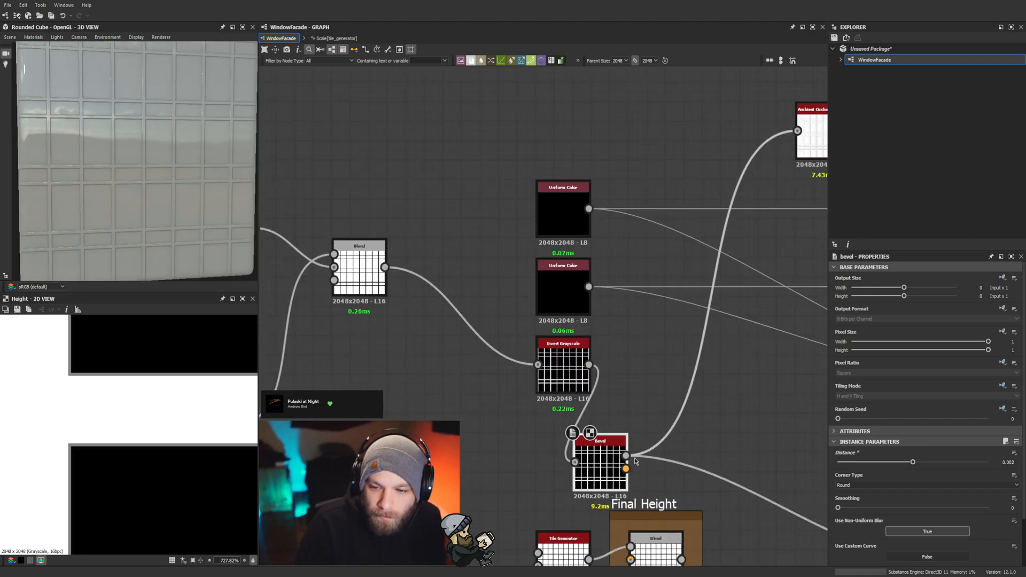
# Step: Connect the Bevel's Normal output to the Normal node's input and inspect the frame edges up close on the cube
pyautogui.moveTo(677, 405); pyautogui.dragTo(444, 316, button='middle')
pyautogui.doubleClick(761, 389)
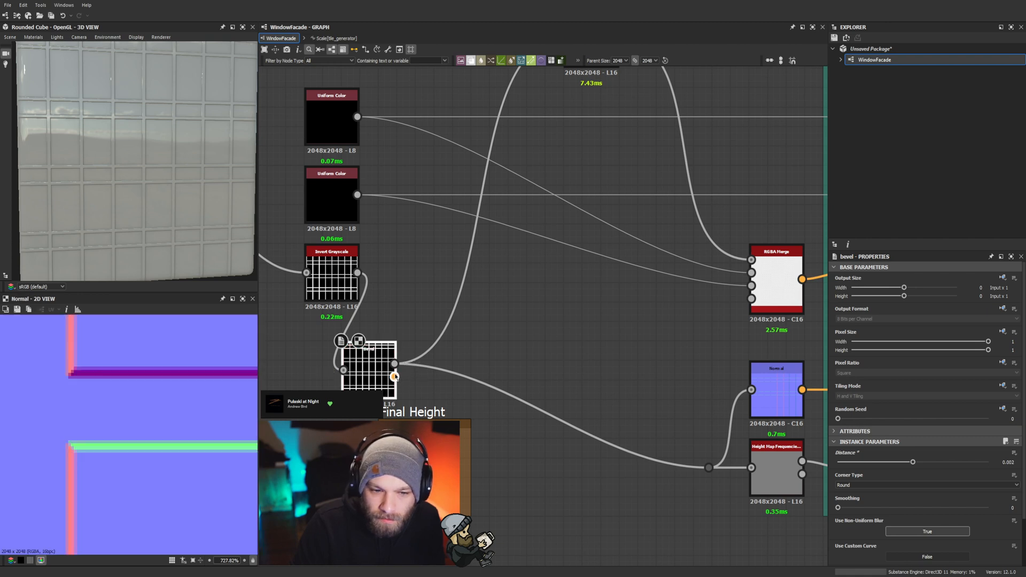
pyautogui.doubleClick(367, 386)
pyautogui.click(394, 377)
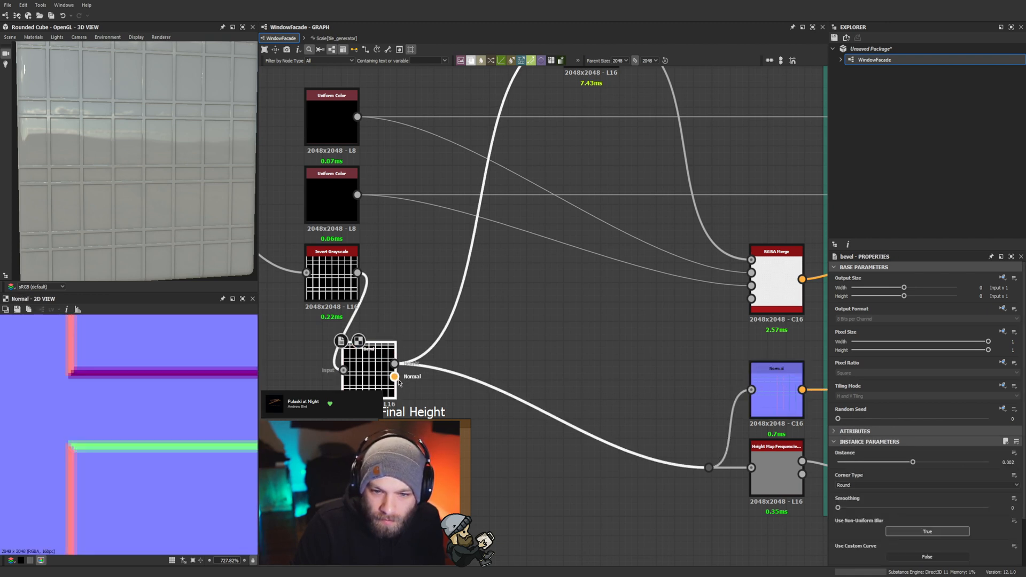
pyautogui.moveTo(394, 377); pyautogui.dragTo(751, 390)
pyautogui.scroll(2, 153, 172)
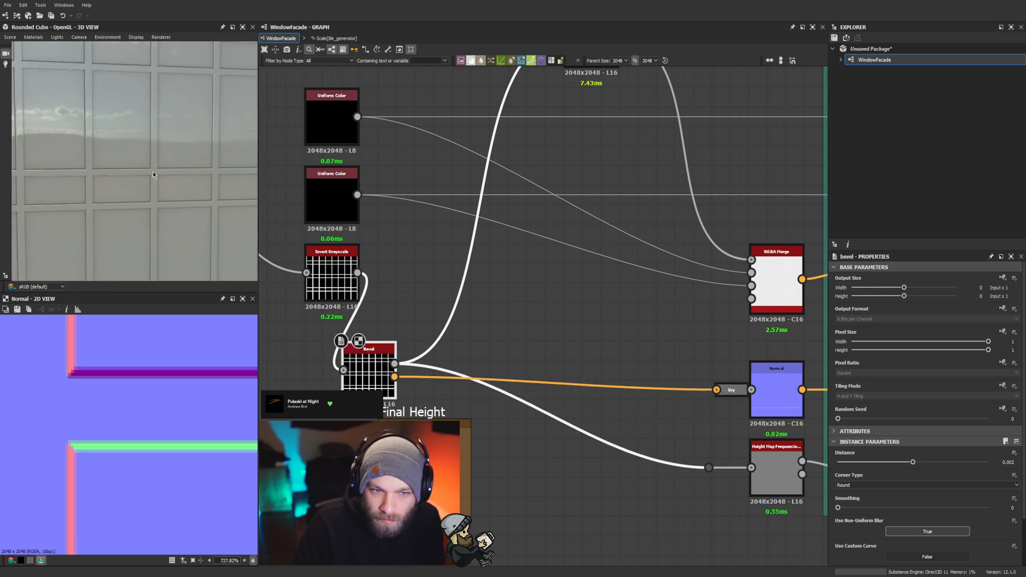
pyautogui.scroll(3, 153, 171)
pyautogui.scroll(-4, 153, 172)
pyautogui.moveTo(153, 172); pyautogui.dragTo(127, 168)
pyautogui.scroll(4, 127, 168)
pyautogui.moveTo(127, 169); pyautogui.dragTo(177, 222, button='middle')
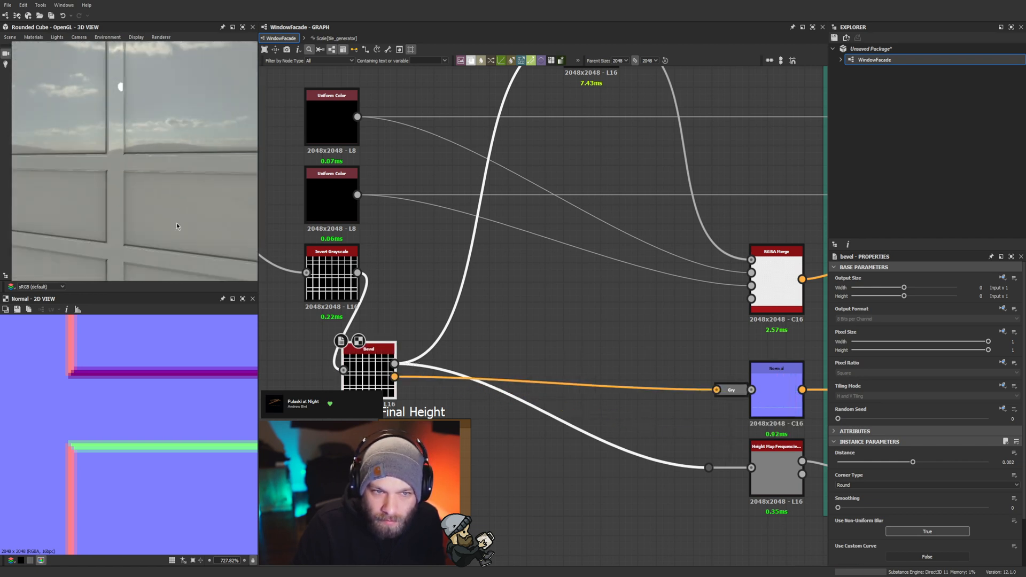
pyautogui.scroll(2, 176, 226)
# Step: Place the Bevel node in line beside the Invert Grayscale and check the facade from several sides of the cube
pyautogui.moveTo(371, 385); pyautogui.dragTo(444, 307)
pyautogui.doubleClick(444, 307)
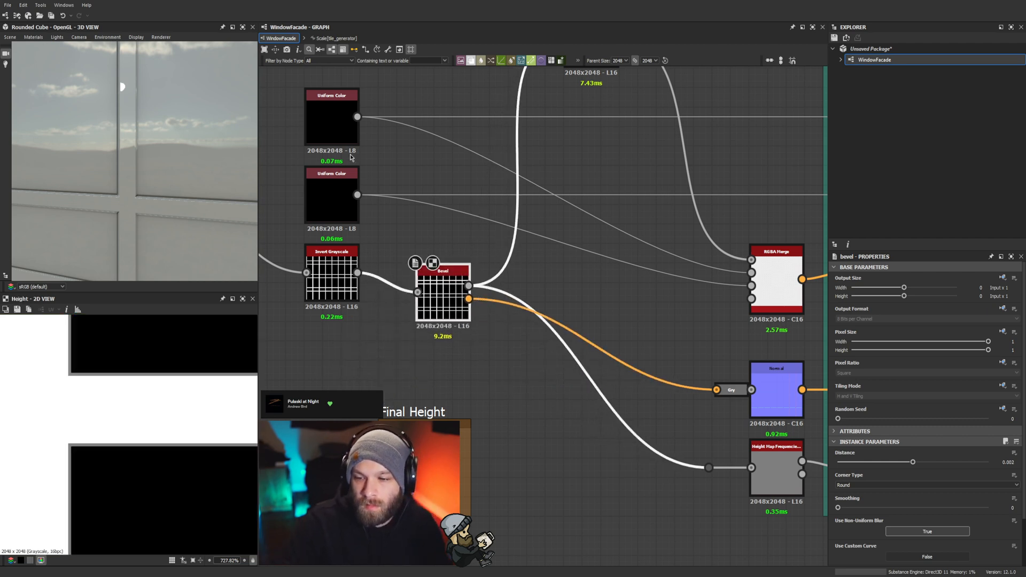
pyautogui.scroll(-3, 130, 130)
pyautogui.moveTo(131, 130); pyautogui.dragTo(181, 117)
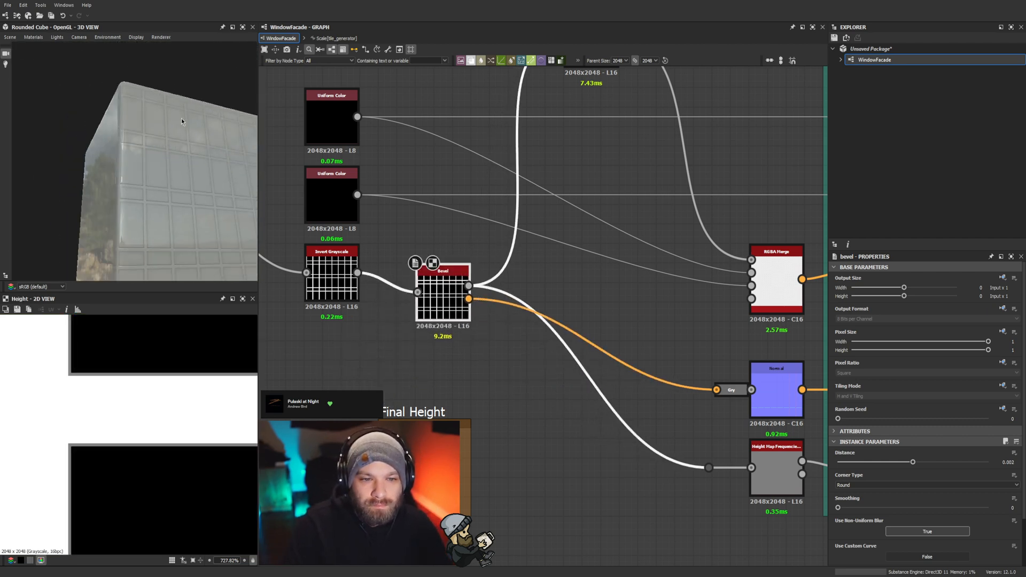
pyautogui.scroll(-4, 135, 197)
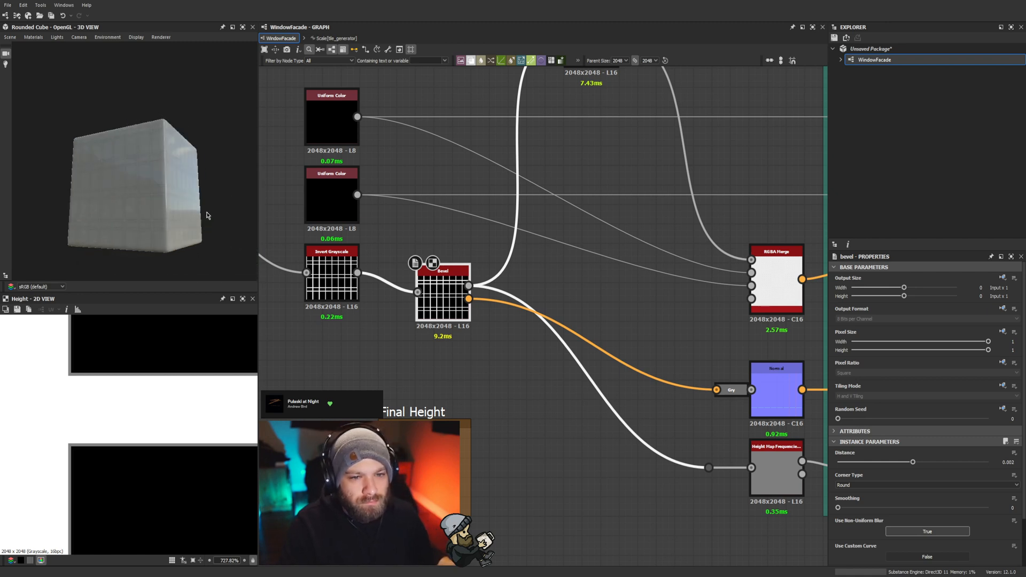
pyautogui.moveTo(235, 209); pyautogui.dragTo(153, 214)
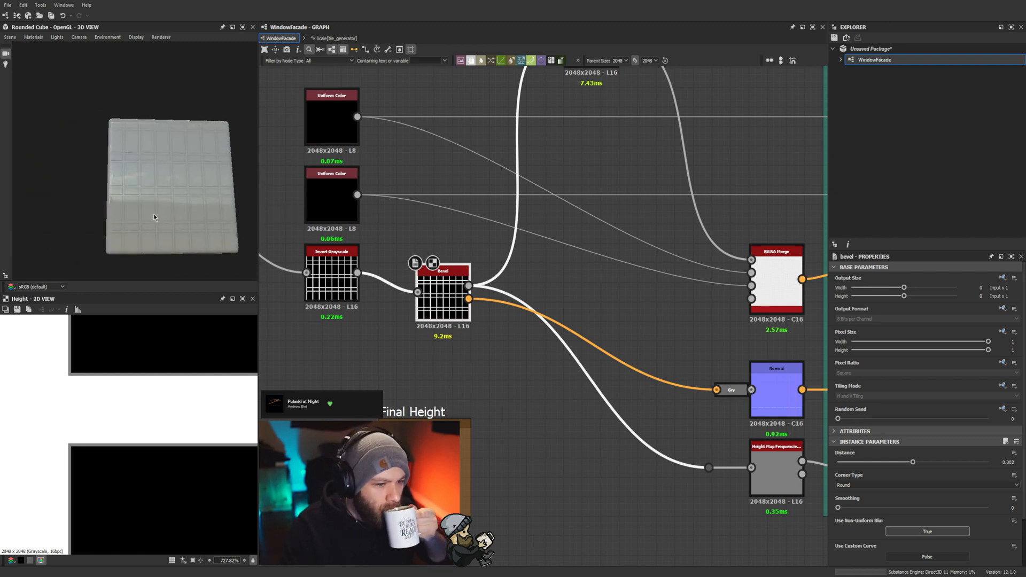
pyautogui.scroll(-1, 156, 245)
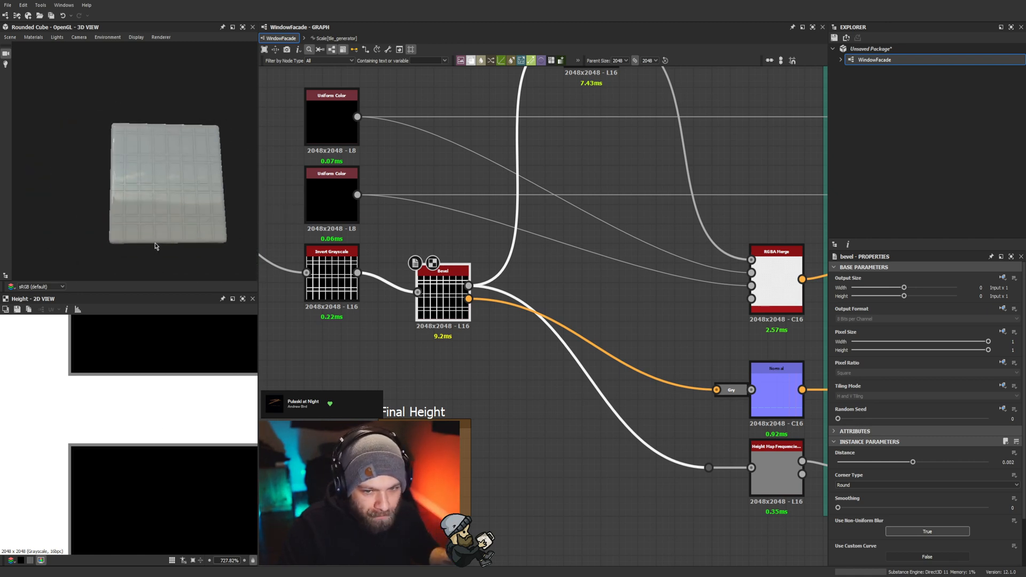
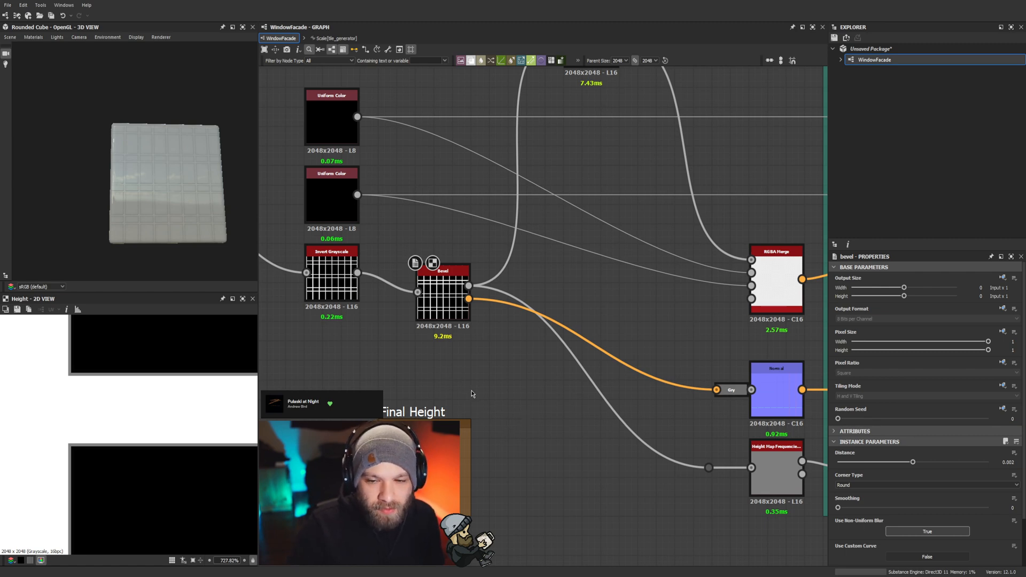
pyautogui.scroll(-5, 472, 390)
pyautogui.scroll(4, 467, 330)
pyautogui.moveTo(467, 330); pyautogui.dragTo(467, 313)
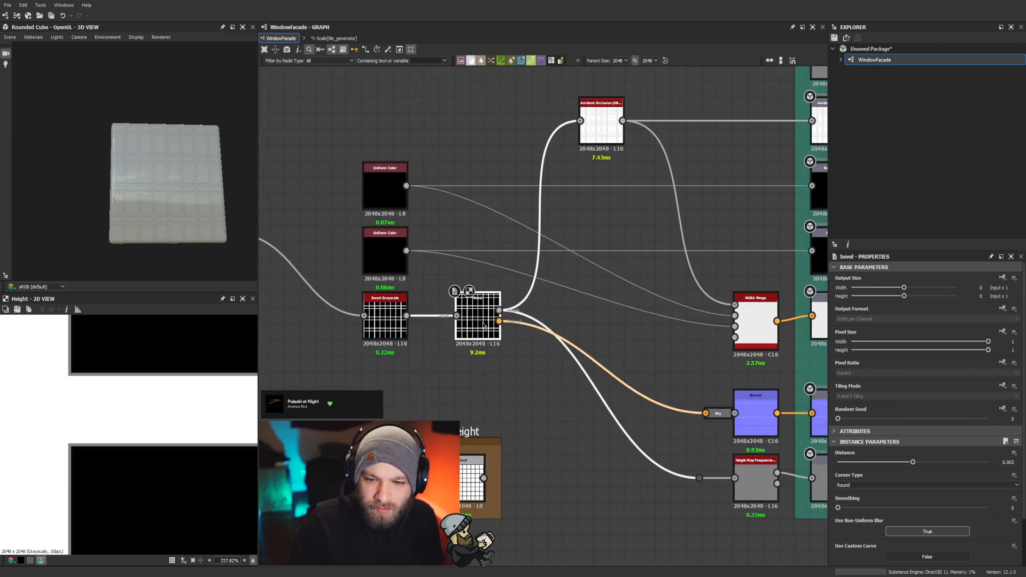
# Step: Delete the stray comment beside the Final Height frame
pyautogui.scroll(-3, 478, 378)
pyautogui.moveTo(482, 377); pyautogui.dragTo(578, 361, button='middle')
pyautogui.scroll(-3, 484, 381)
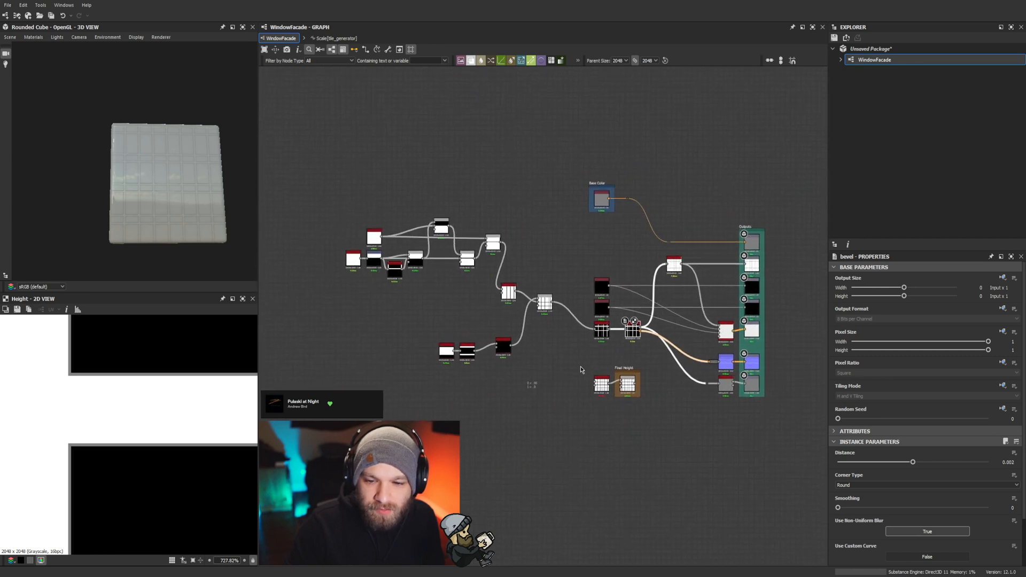
pyautogui.scroll(3, 561, 382)
pyautogui.moveTo(543, 428); pyautogui.dragTo(478, 373)
pyautogui.scroll(-2, 538, 349)
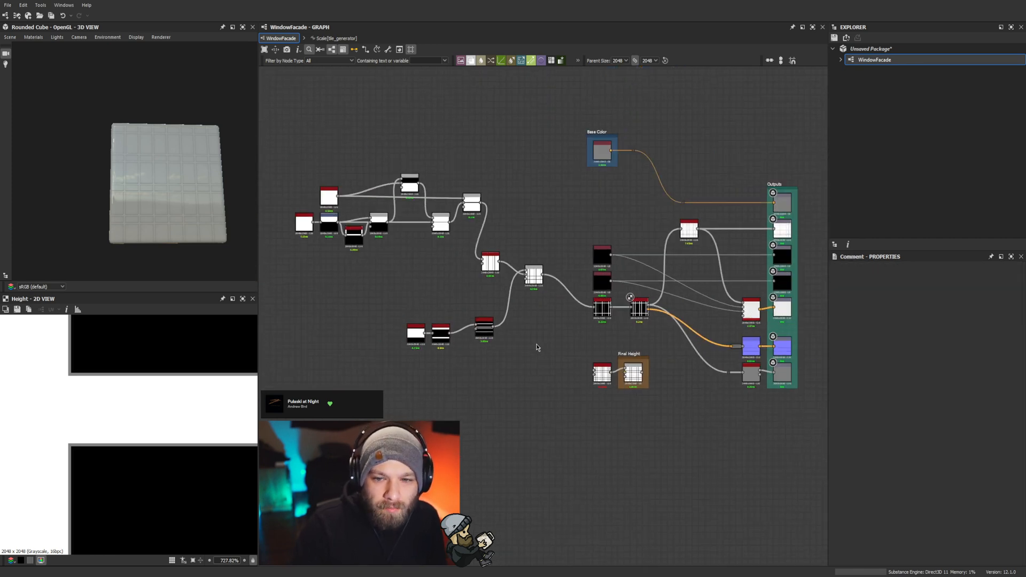
pyautogui.moveTo(539, 349); pyautogui.dragTo(414, 392, button='middle')
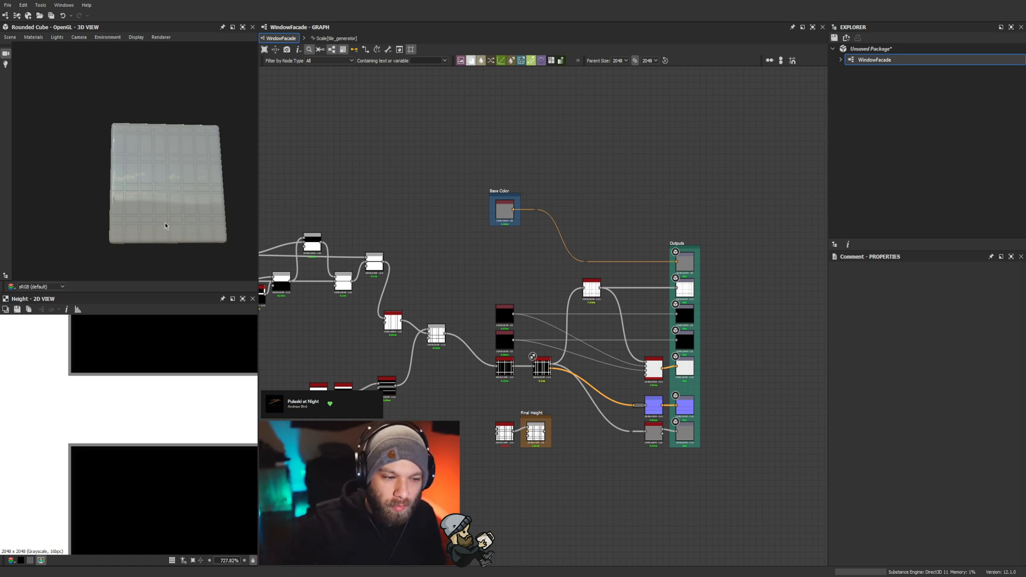
# Step: Examine the facade around the cube and preview the complete window grid from the Subtract Blend in the 2D view
pyautogui.moveTo(187, 161)
pyautogui.mouseDown()
pyautogui.moveTo(152, 174)
pyautogui.moveTo(155, 165)
pyautogui.moveTo(163, 187)
pyautogui.moveTo(175, 177)
pyautogui.mouseUp()
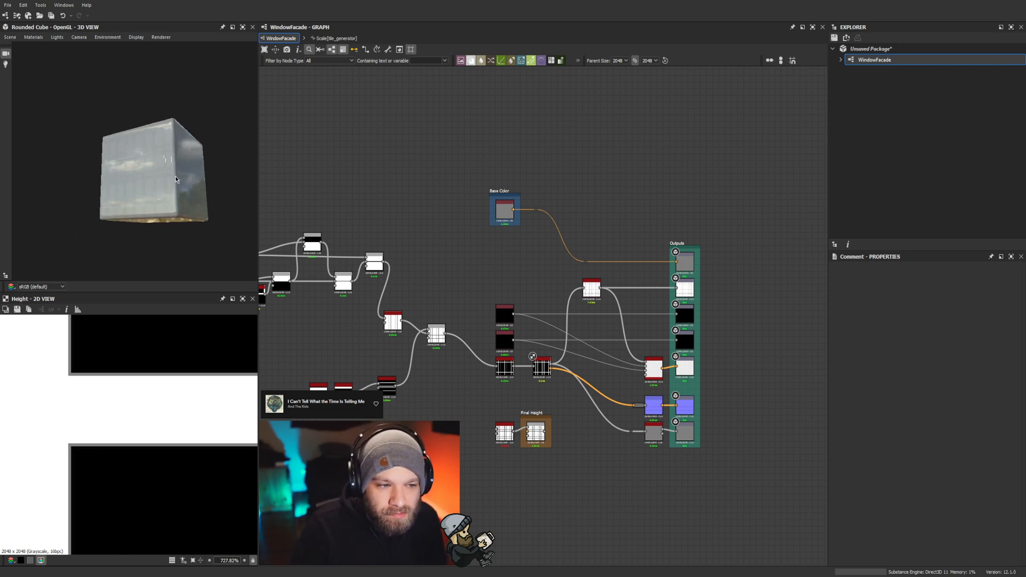
pyautogui.moveTo(175, 176); pyautogui.dragTo(202, 187)
pyautogui.moveTo(537, 329); pyautogui.dragTo(427, 280, button='middle')
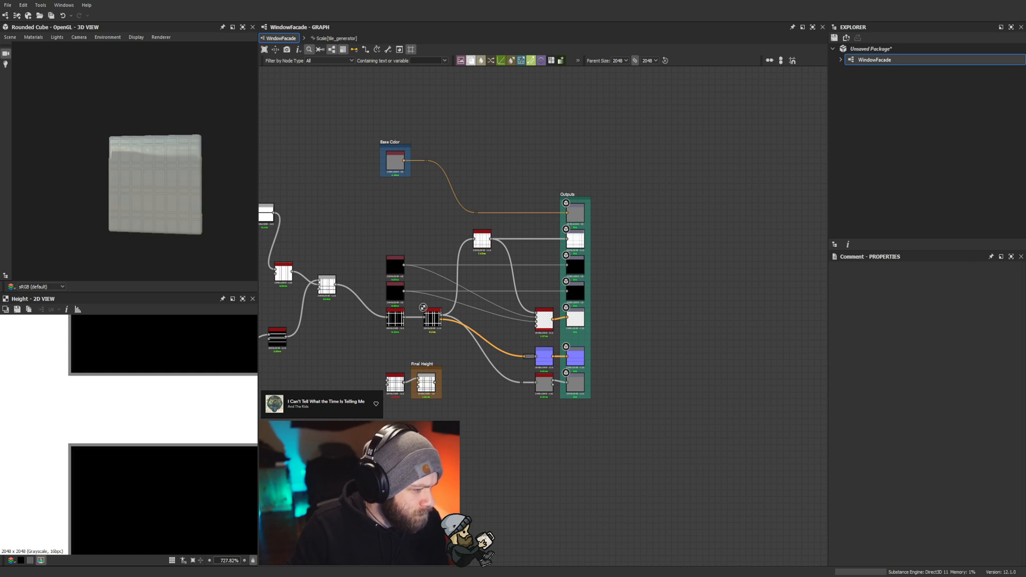
pyautogui.moveTo(340, 403); pyautogui.dragTo(462, 402, button='middle')
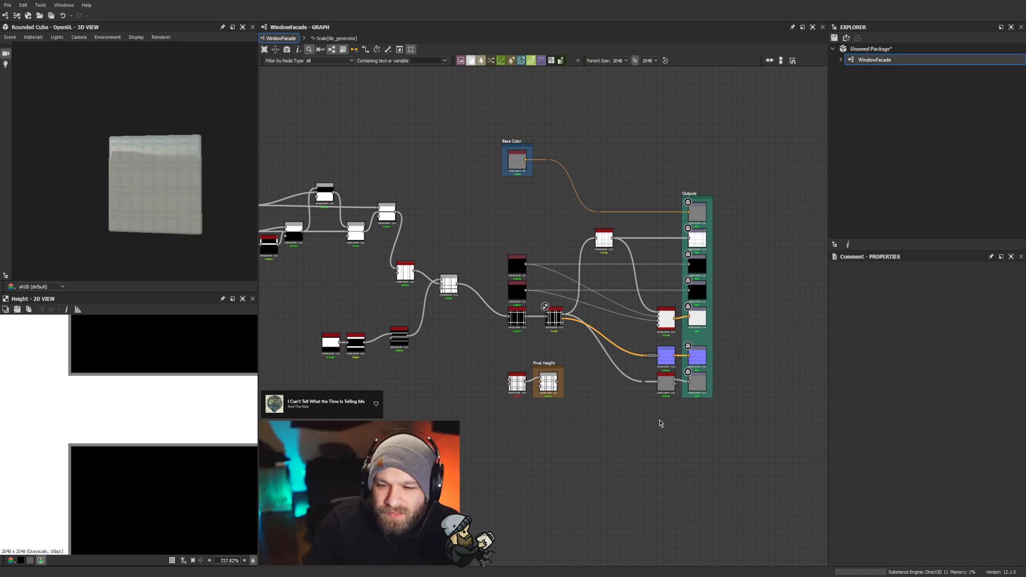
pyautogui.scroll(2, 485, 339)
pyautogui.moveTo(456, 325); pyautogui.dragTo(489, 368, button='middle')
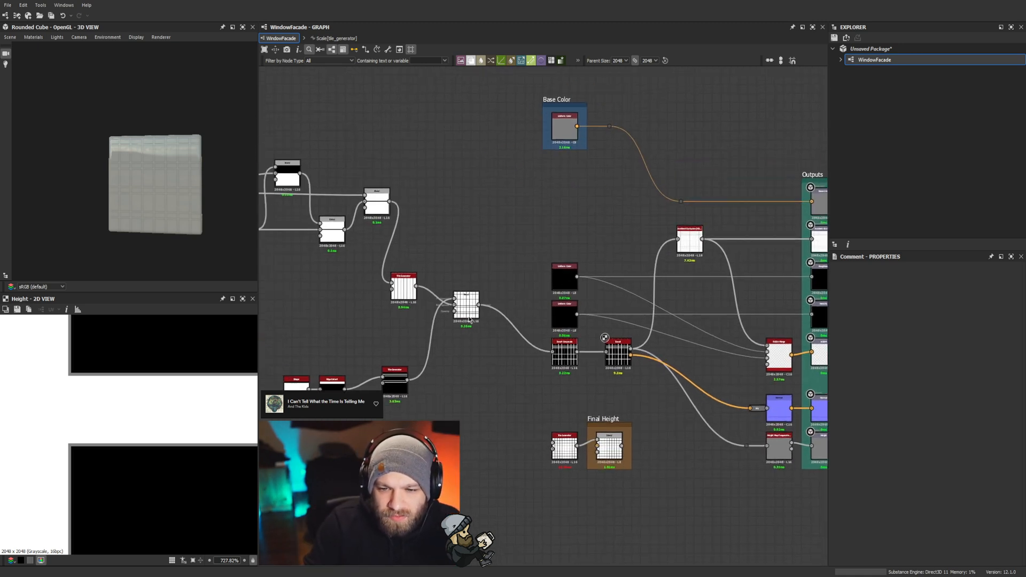
pyautogui.doubleClick(466, 306)
pyautogui.scroll(-5, 150, 484)
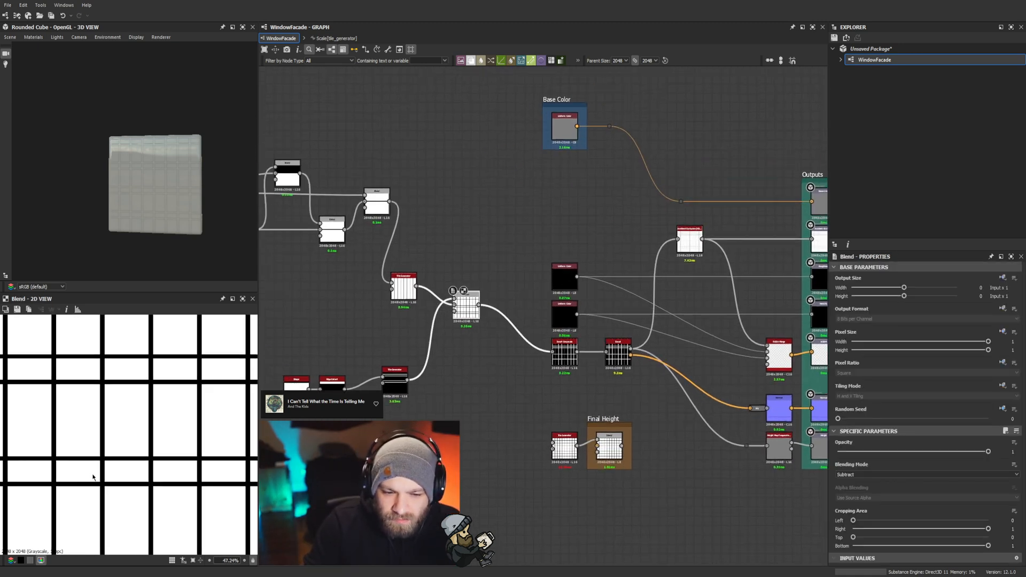
pyautogui.scroll(-2, 434, 414)
pyautogui.moveTo(435, 409); pyautogui.dragTo(507, 357, button='middle')
pyautogui.scroll(-5, 140, 460)
pyautogui.scroll(2, 142, 462)
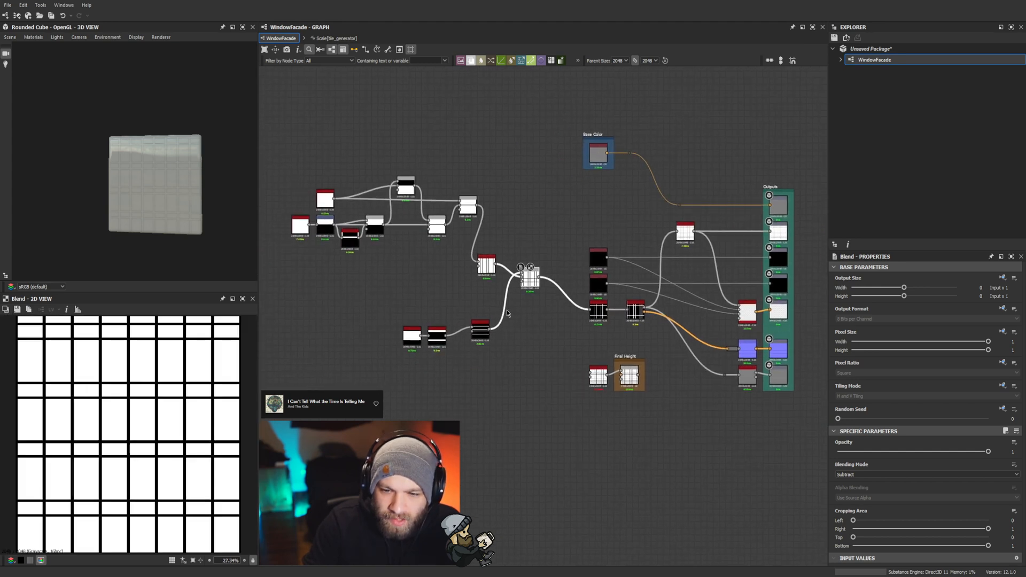
pyautogui.scroll(3, 580, 346)
# Step: Duplicate the horizontal-line Tile Generator below the original and feed the copy directly from the Shape instead of the Edge Detect
pyautogui.doubleClick(513, 369)
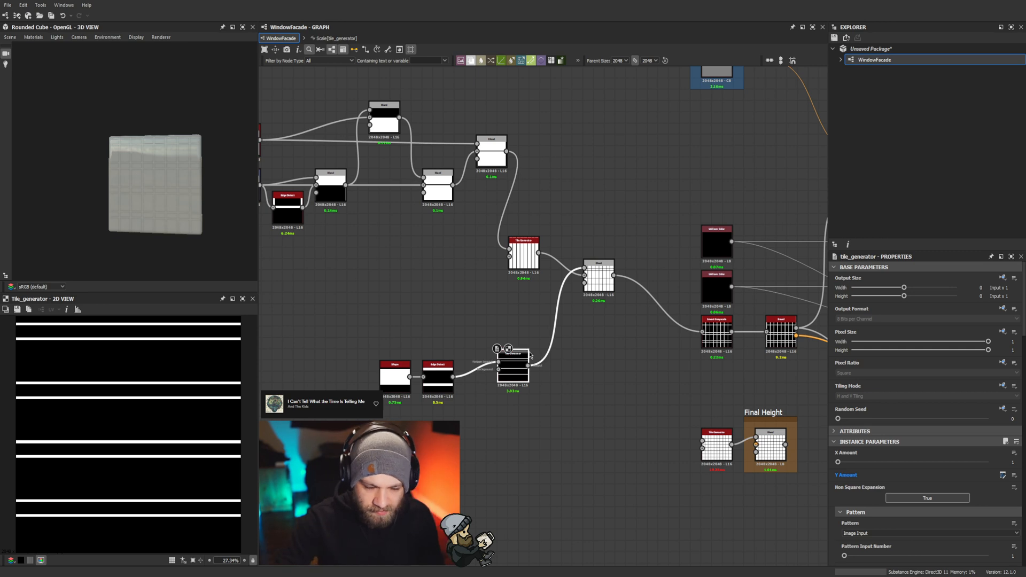
pyautogui.hotkey('ctrl', 'd')
pyautogui.moveTo(538, 321); pyautogui.dragTo(509, 415)
pyautogui.moveTo(460, 478); pyautogui.dragTo(466, 447, button='middle')
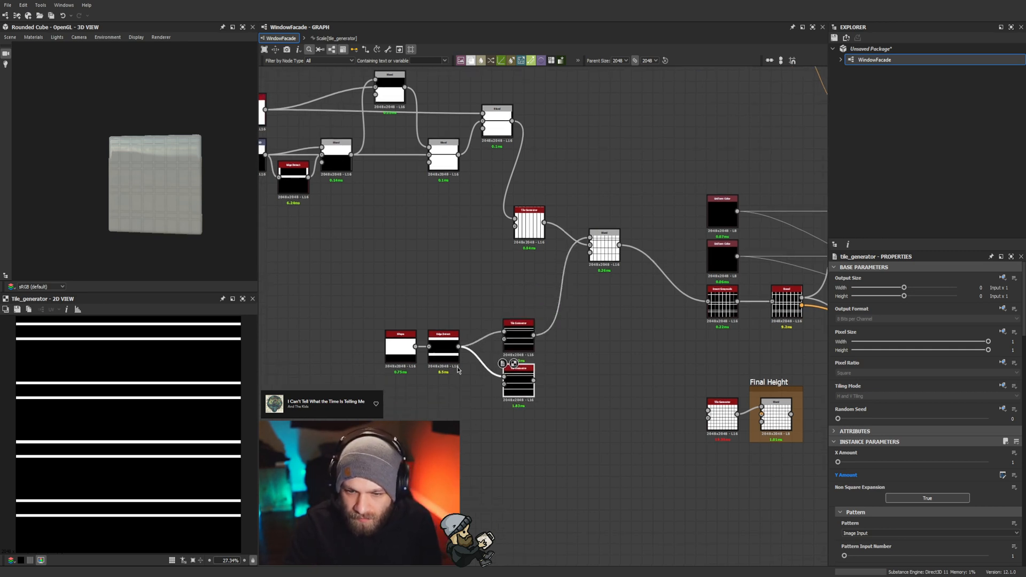
pyautogui.moveTo(459, 397); pyautogui.dragTo(511, 381)
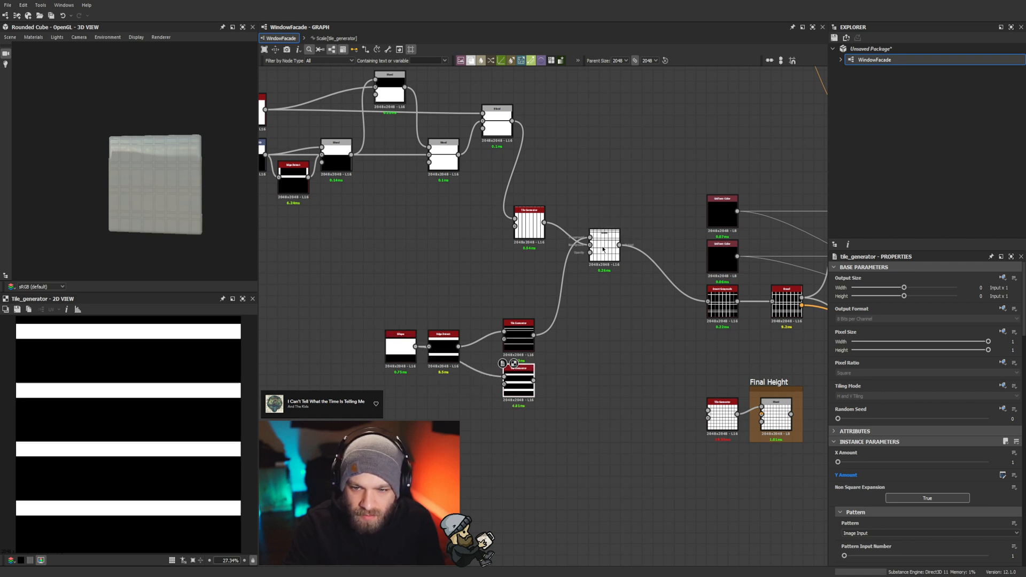
# Step: Add a Blend that combines the duplicated Tile Generator's solid bands with the window grid Blend in Multiply mode
pyautogui.doubleClick(603, 249)
pyautogui.doubleClick(520, 394)
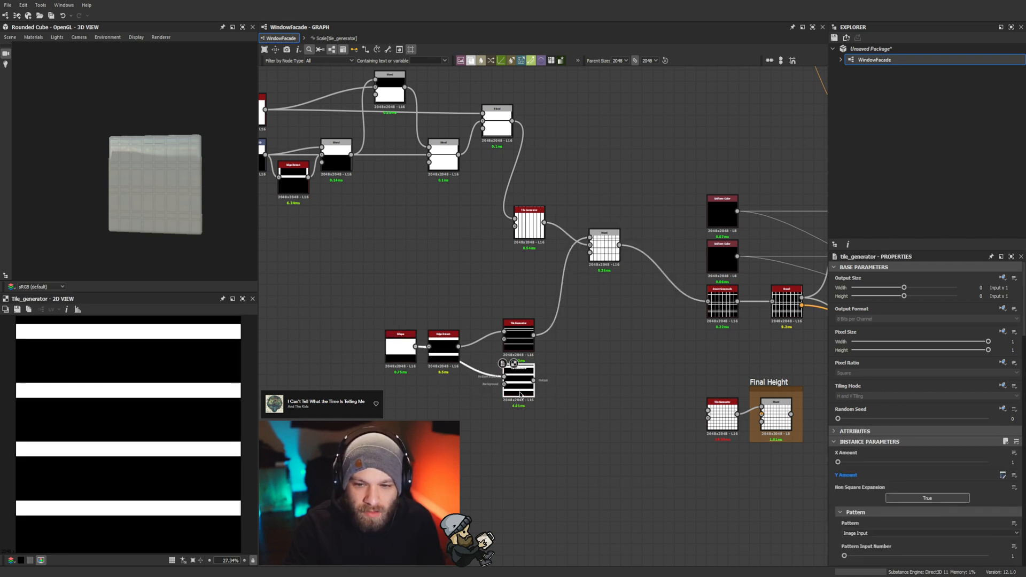
pyautogui.press('space')
pyautogui.click(671, 396)
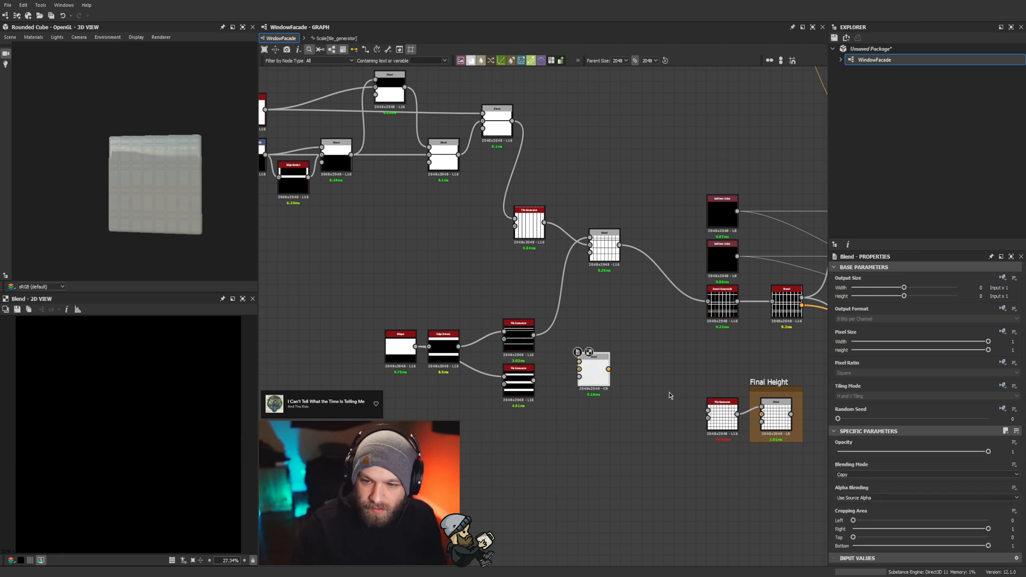
pyautogui.moveTo(611, 301); pyautogui.dragTo(580, 369)
pyautogui.click(867, 475)
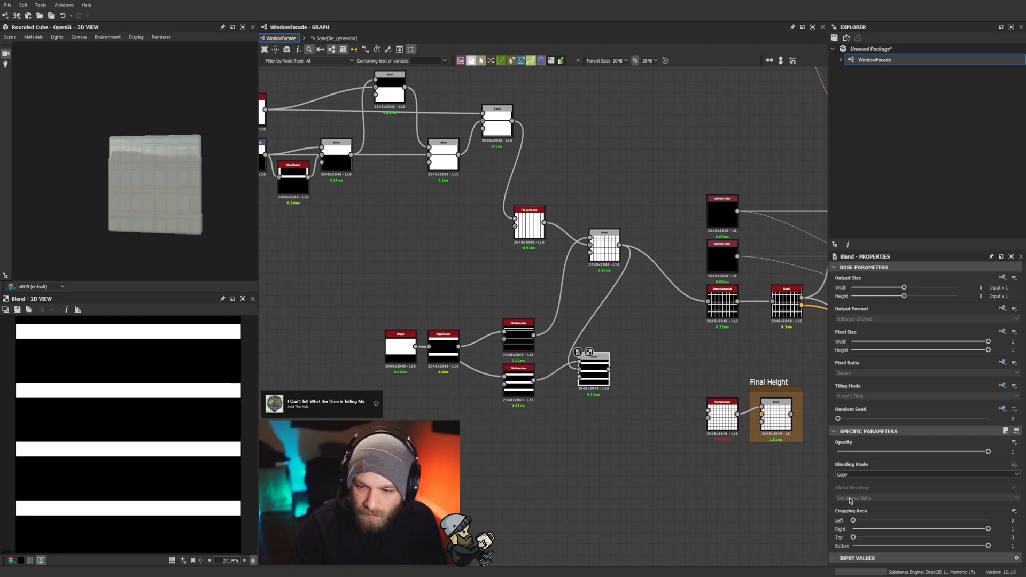
pyautogui.click(851, 499)
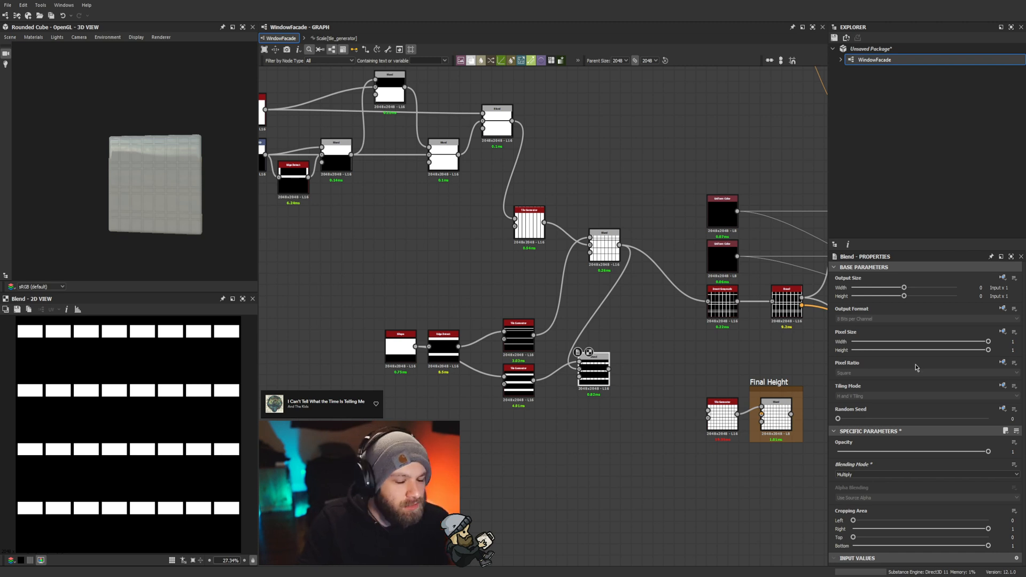
# Step: Attach a comment reading "Spandrel Mask" to the Multiply Blend and position it beneath the node
pyautogui.moveTo(631, 343); pyautogui.dragTo(528, 367, button='middle')
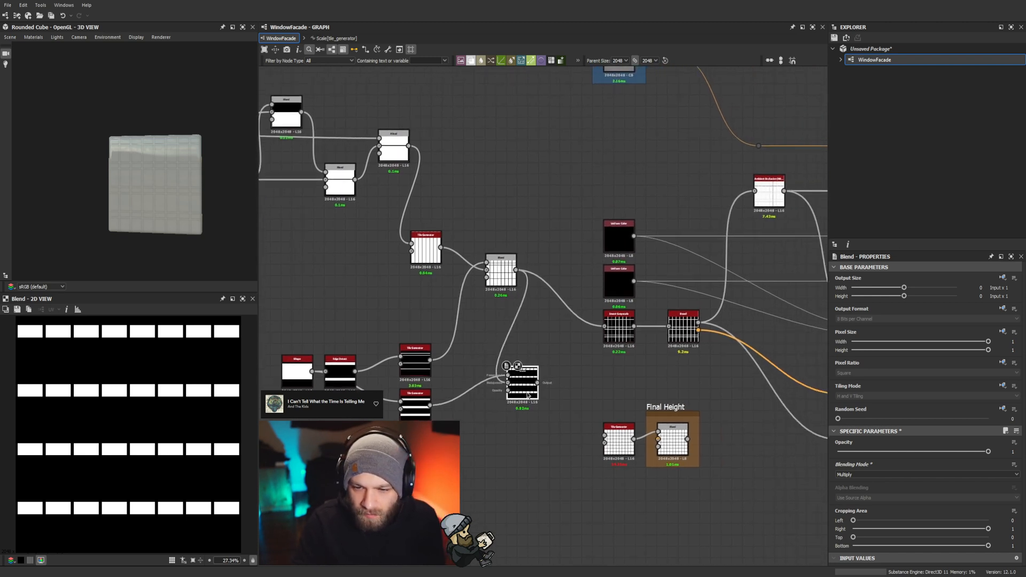
pyautogui.press('c')
pyautogui.doubleClick(918, 288)
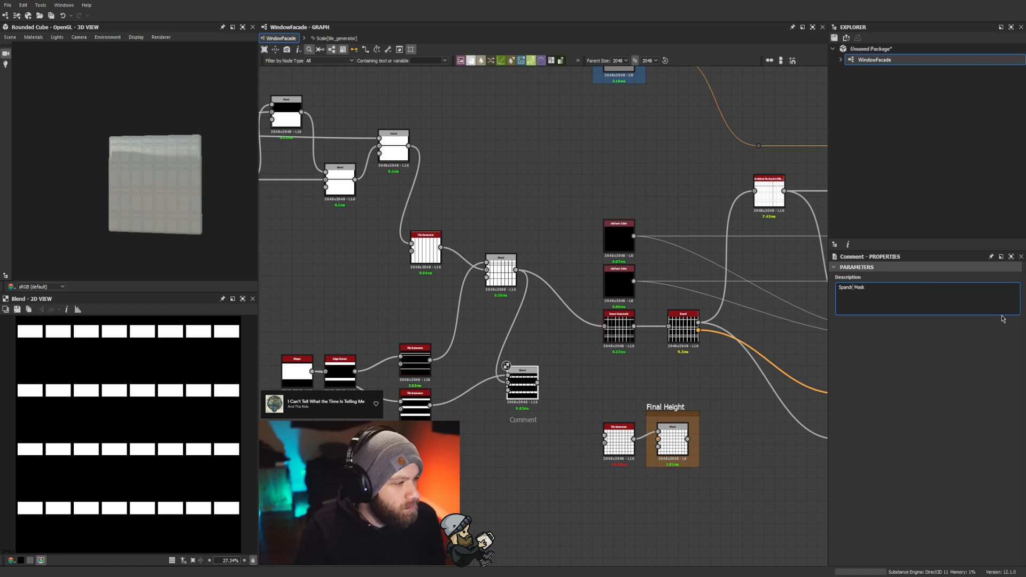
pyautogui.click(560, 465)
pyautogui.scroll(3, 543, 421)
pyautogui.moveTo(541, 420); pyautogui.dragTo(522, 412)
pyautogui.click(522, 466)
pyautogui.scroll(-4, 383, 372)
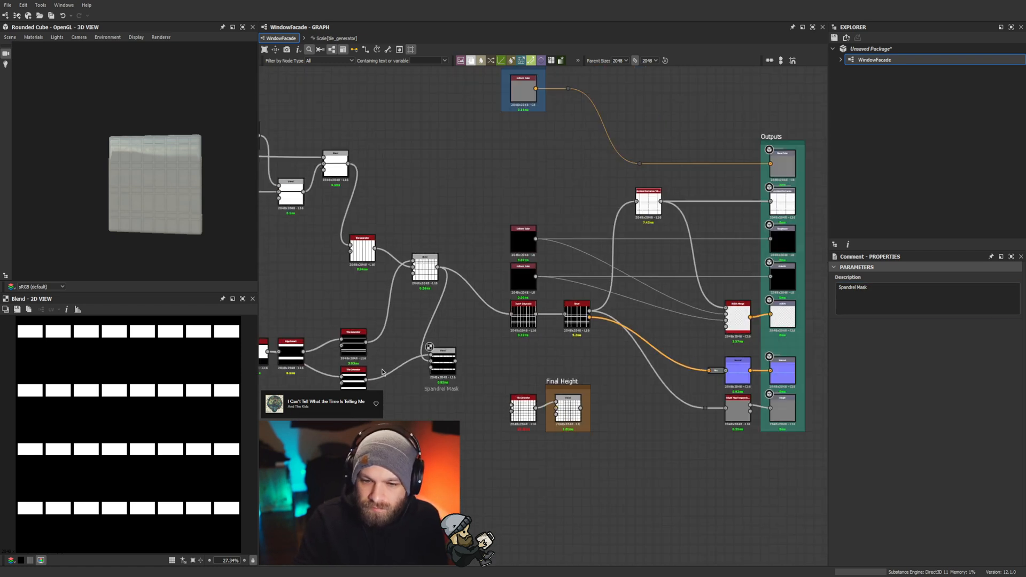
# Step: Add a Blend that subtracts the duplicated Tile Generator's solid bands from the vertical-line Tile Generator
pyautogui.moveTo(419, 291); pyautogui.dragTo(482, 323, button='middle')
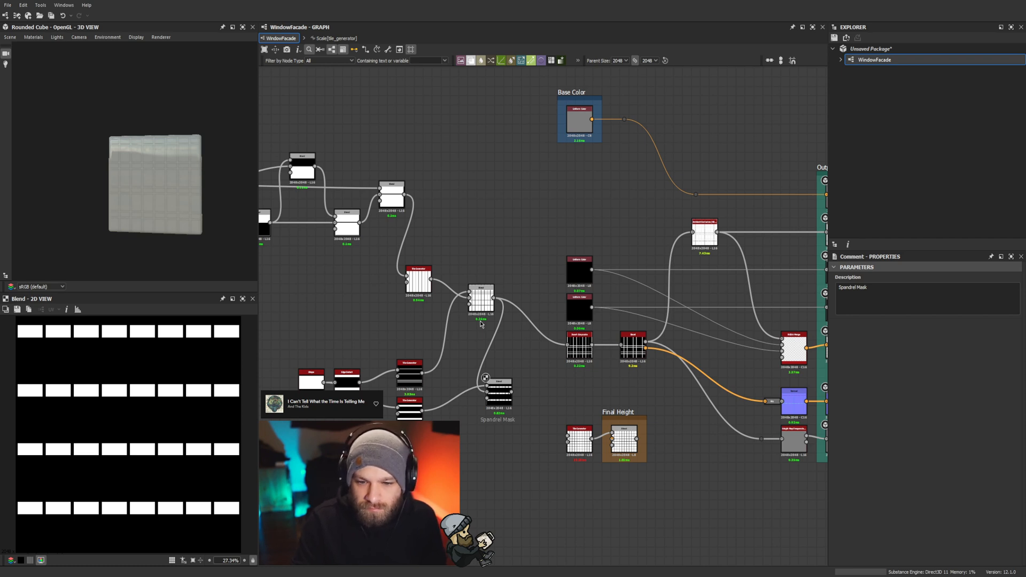
pyautogui.click(420, 278)
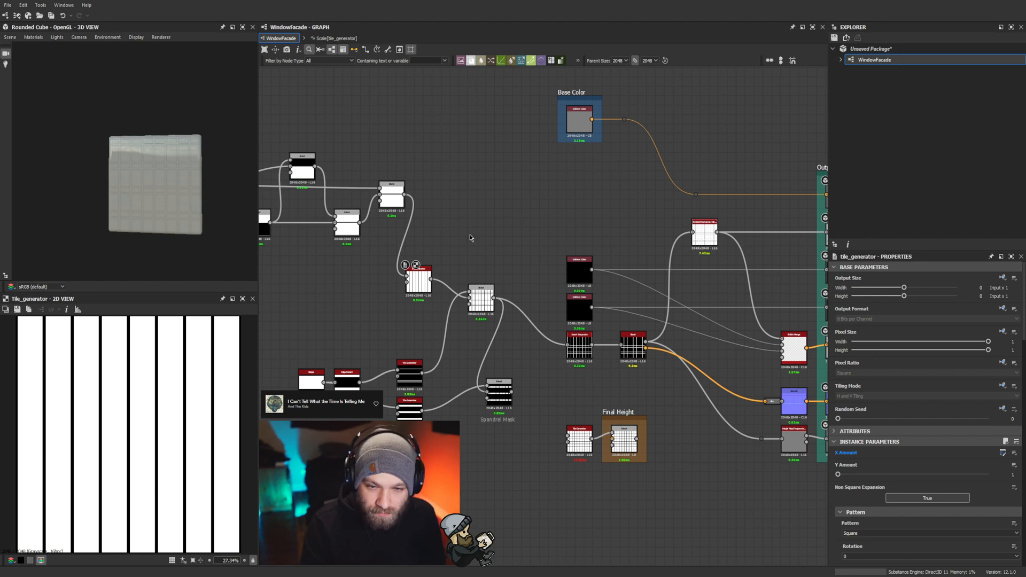
pyautogui.press('b')
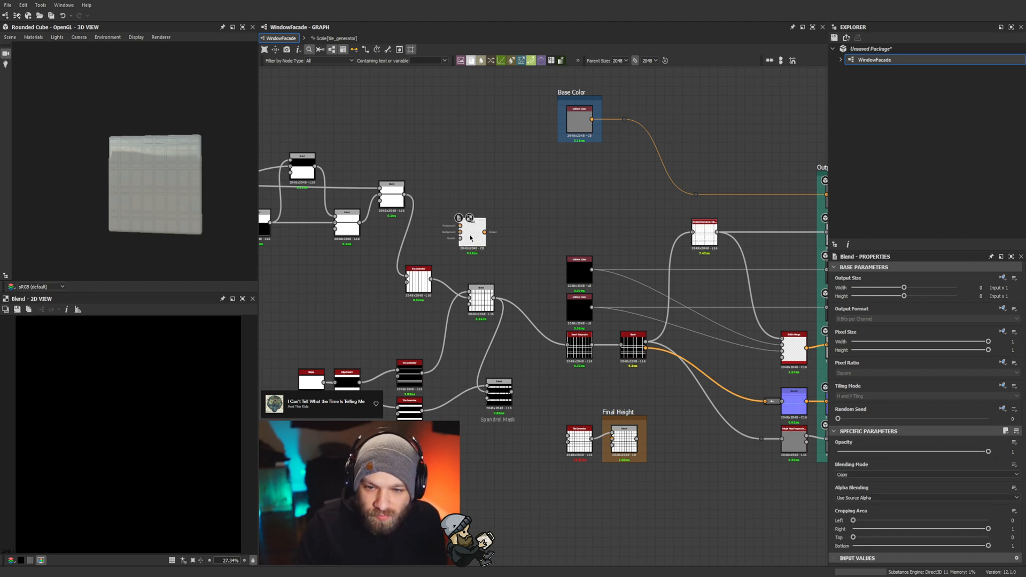
pyautogui.moveTo(471, 235); pyautogui.dragTo(504, 236)
pyautogui.moveTo(413, 283); pyautogui.dragTo(409, 249)
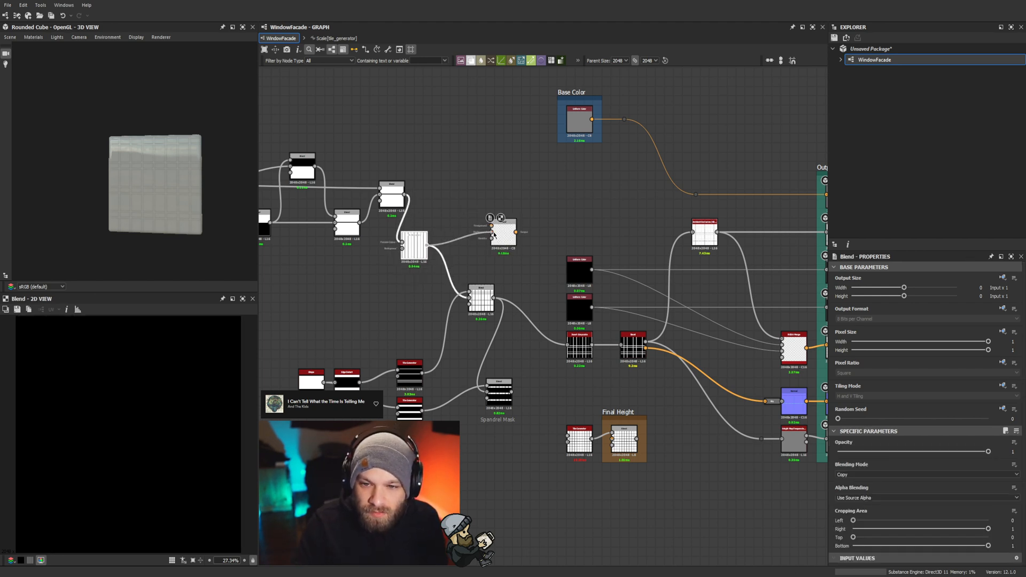
pyautogui.moveTo(492, 233); pyautogui.dragTo(490, 233)
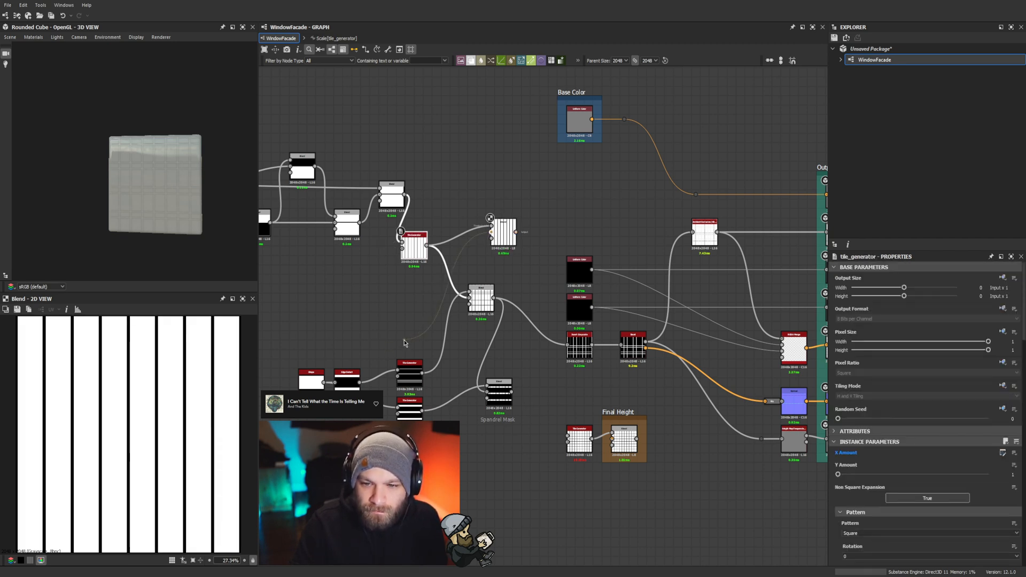
pyautogui.moveTo(404, 341); pyautogui.dragTo(422, 410)
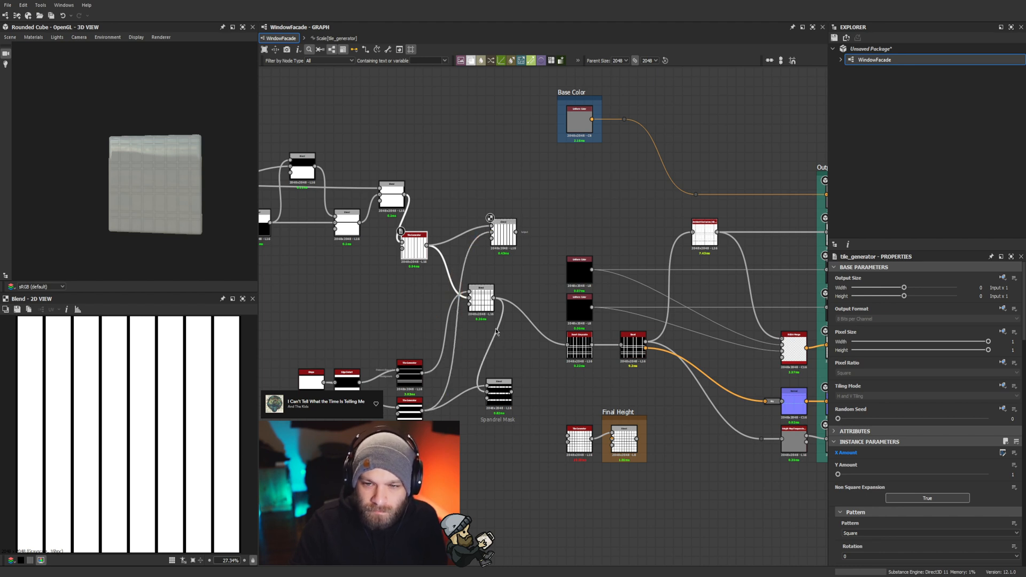
pyautogui.moveTo(491, 229); pyautogui.dragTo(422, 409)
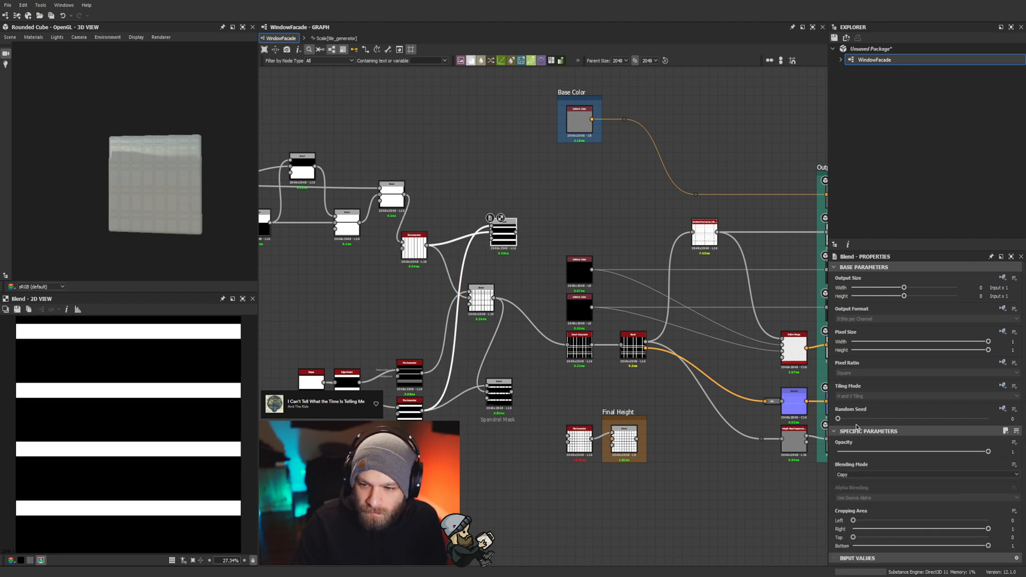
pyautogui.click(844, 492)
pyautogui.scroll(3, 116, 414)
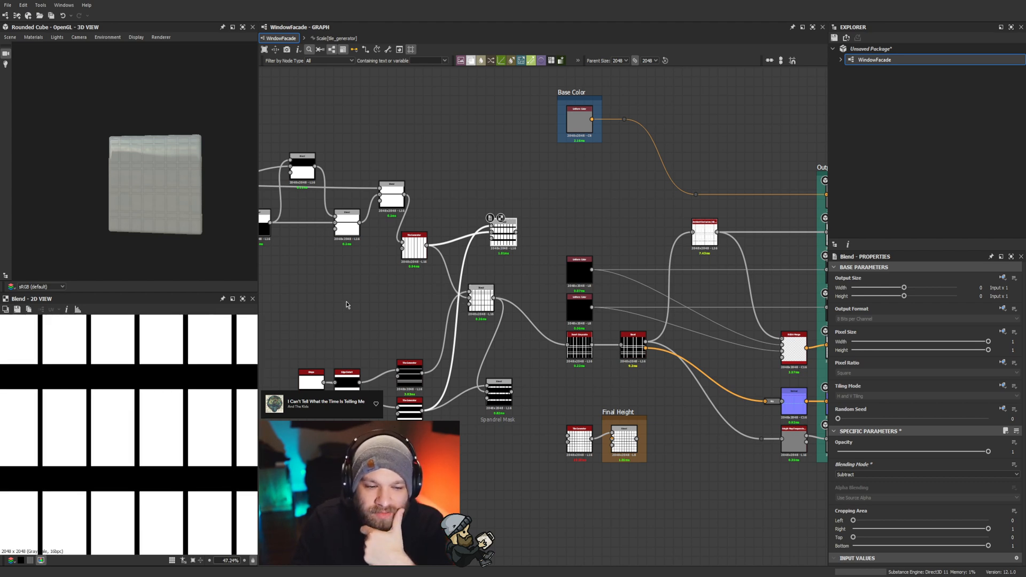
# Step: Add a second Blend that subtracts the thin horizontal-line Tile Generator from the new band-subtracting Blend's result
pyautogui.click(407, 381)
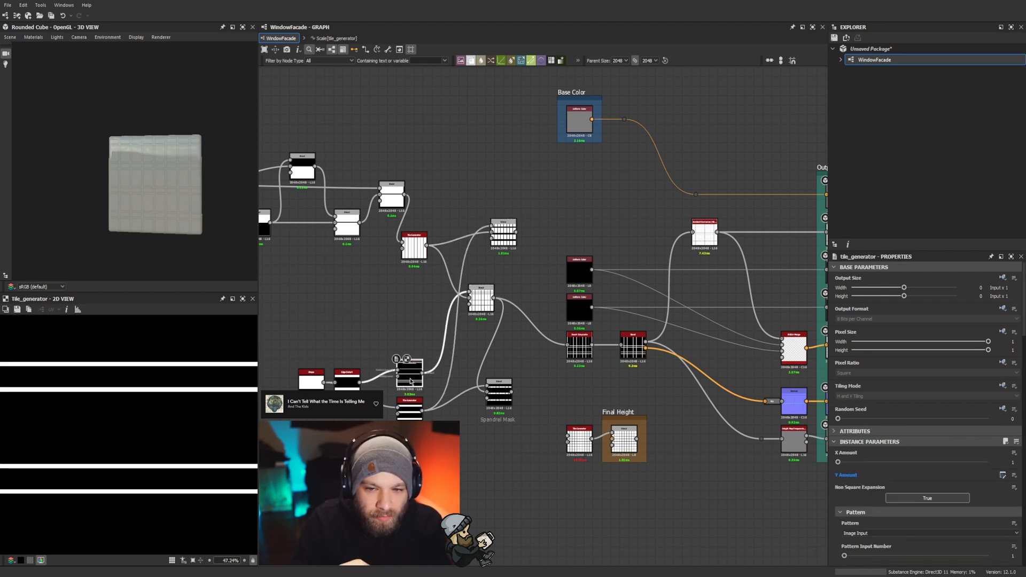
pyautogui.moveTo(481, 299); pyautogui.dragTo(499, 318)
pyautogui.moveTo(503, 222); pyautogui.dragTo(473, 205)
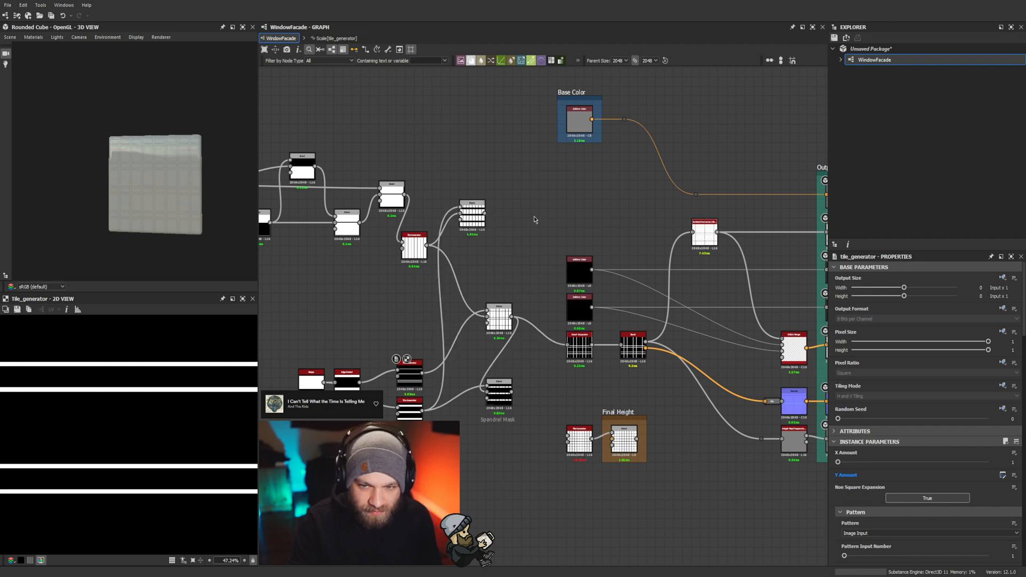
pyautogui.press('b')
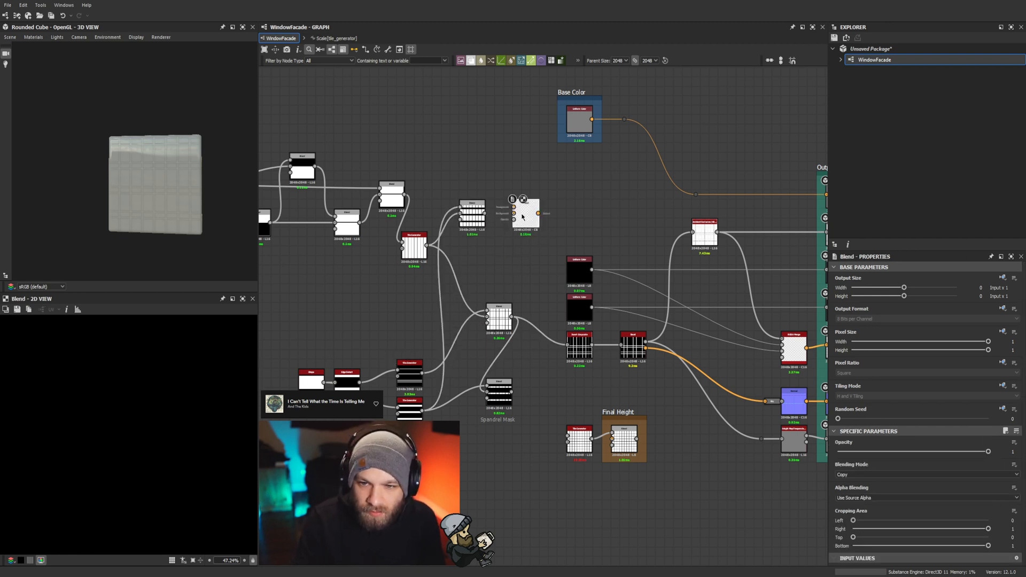
pyautogui.moveTo(493, 215); pyautogui.dragTo(514, 209)
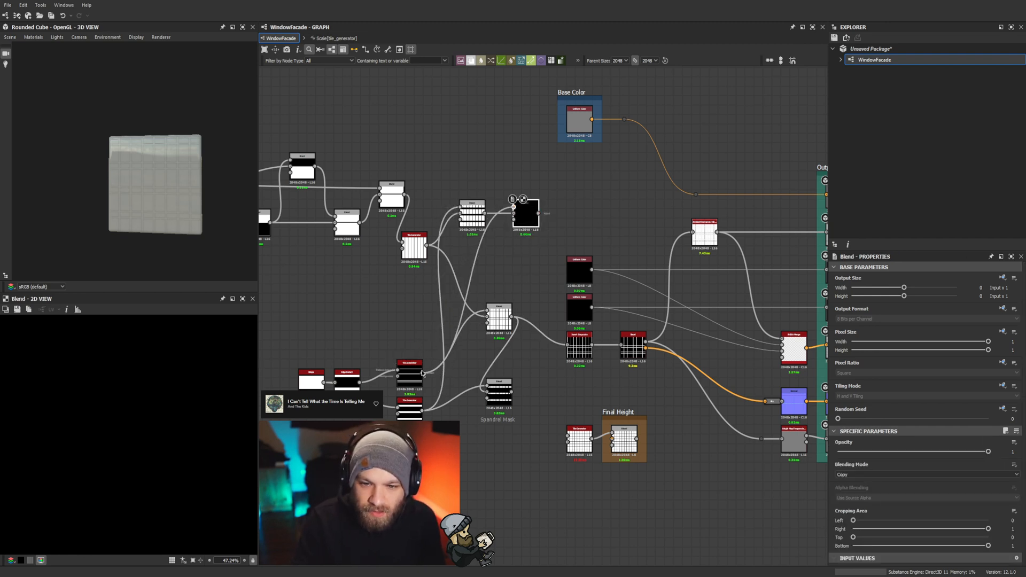
pyautogui.moveTo(422, 374); pyautogui.dragTo(514, 214)
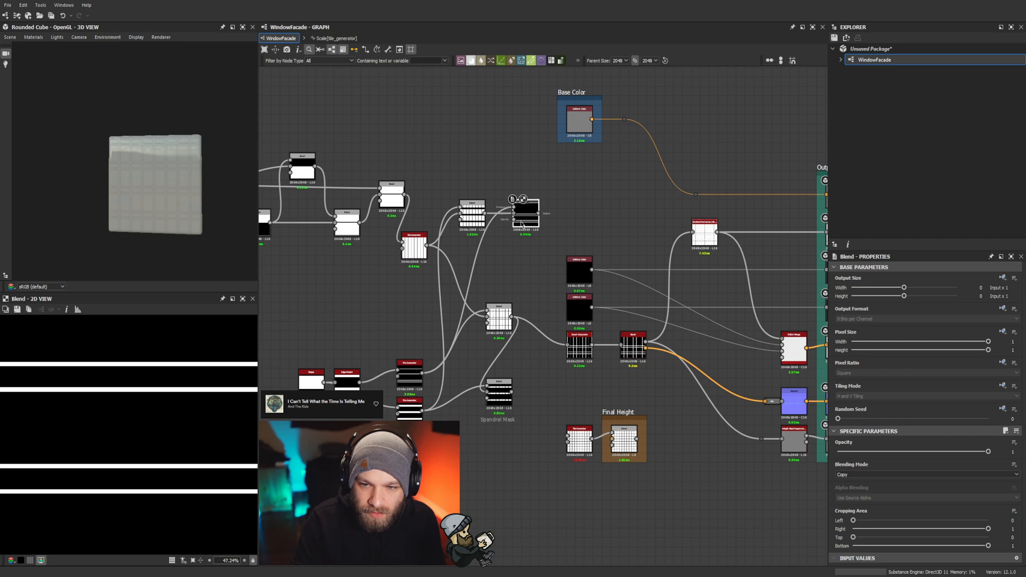
pyautogui.click(846, 497)
pyautogui.click(473, 214)
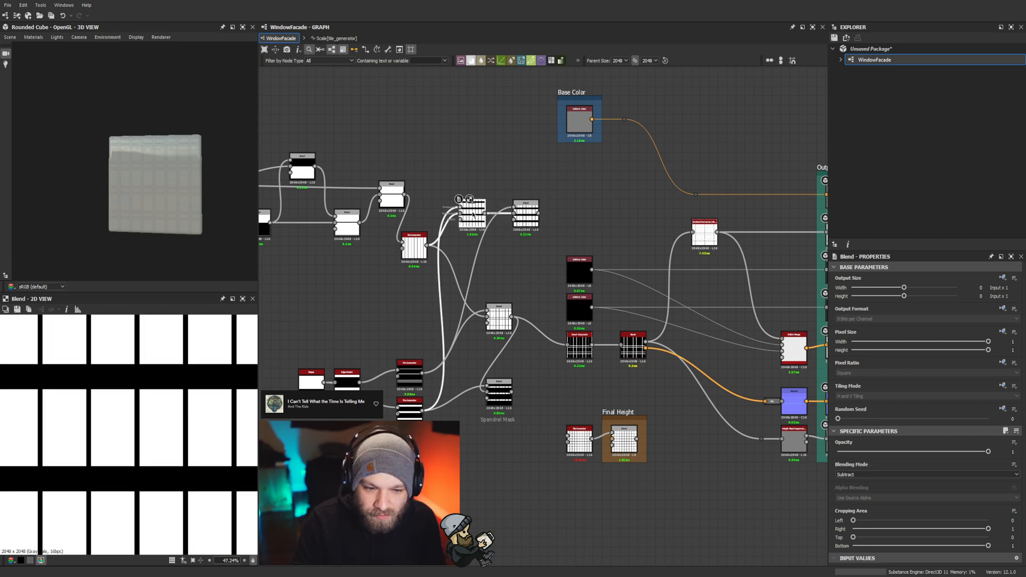
pyautogui.click(537, 224)
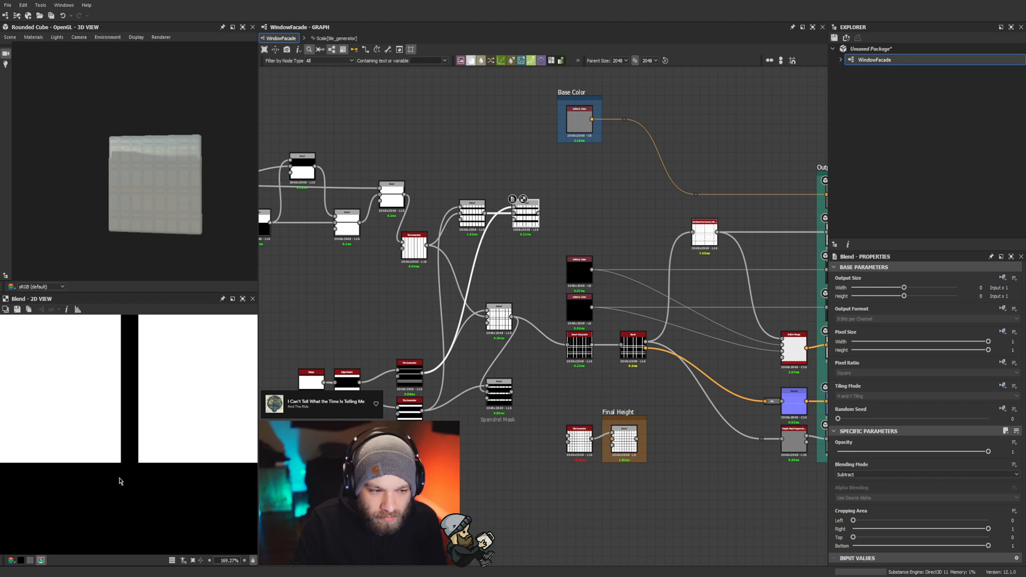
# Step: Attach a comment reading "Window Mask" beneath the second Subtract Blend
pyautogui.scroll(-5, 143, 486)
pyautogui.scroll(3, 529, 230)
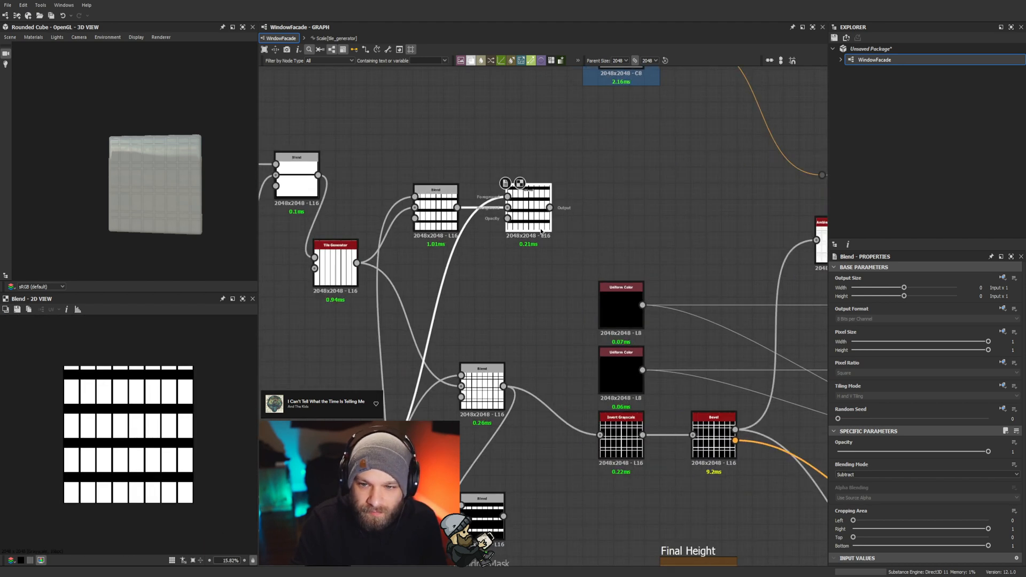
pyautogui.hotkey('ctrl', 'shift', 'c')
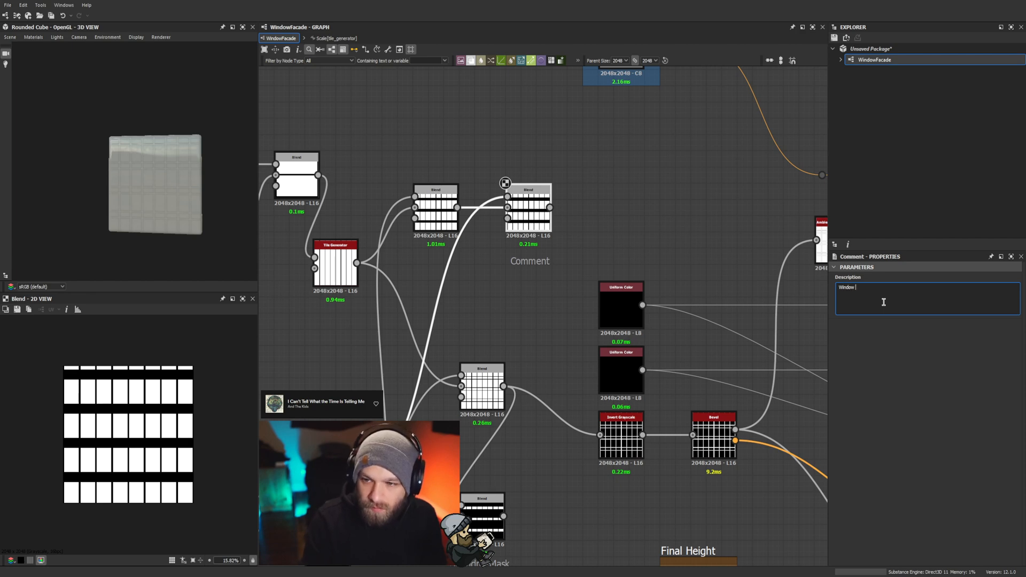
pyautogui.scroll(-4, 599, 176)
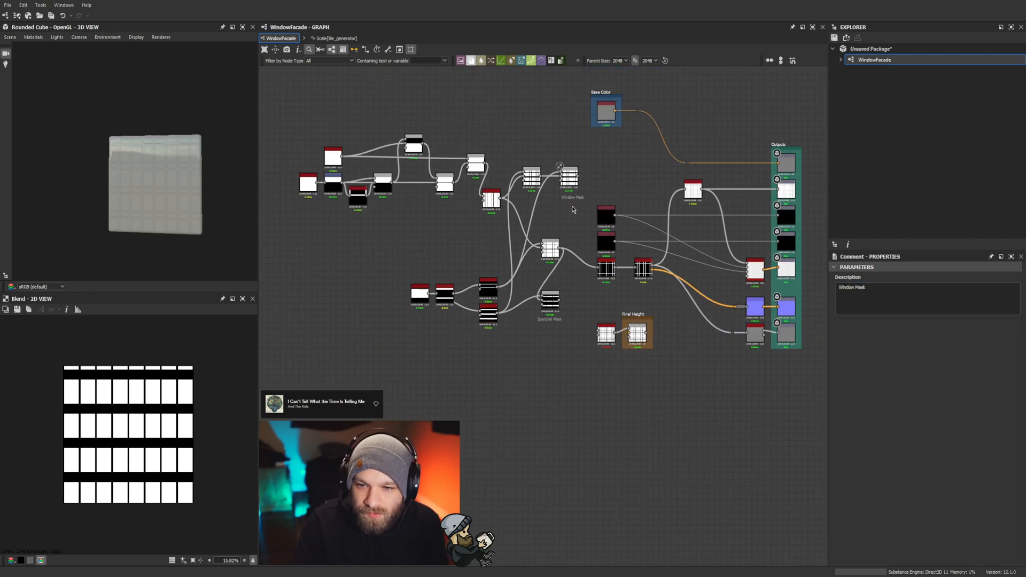
# Step: Move the vertical window nodes and the horizontal band nodes farther from the masks and outputs to open up the graph
pyautogui.moveTo(560, 232); pyautogui.dragTo(600, 333, button='middle')
pyautogui.moveTo(316, 229); pyautogui.dragTo(580, 327)
pyautogui.moveTo(569, 279); pyautogui.dragTo(419, 260)
pyautogui.scroll(3, 434, 388)
pyautogui.moveTo(434, 388); pyautogui.dragTo(482, 322, button='middle')
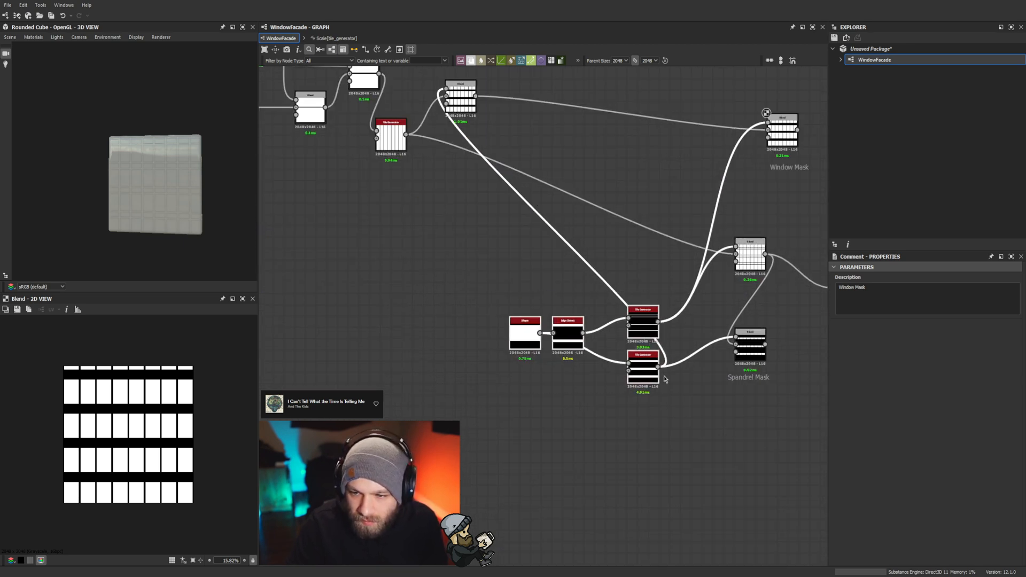
pyautogui.moveTo(645, 364); pyautogui.dragTo(356, 353)
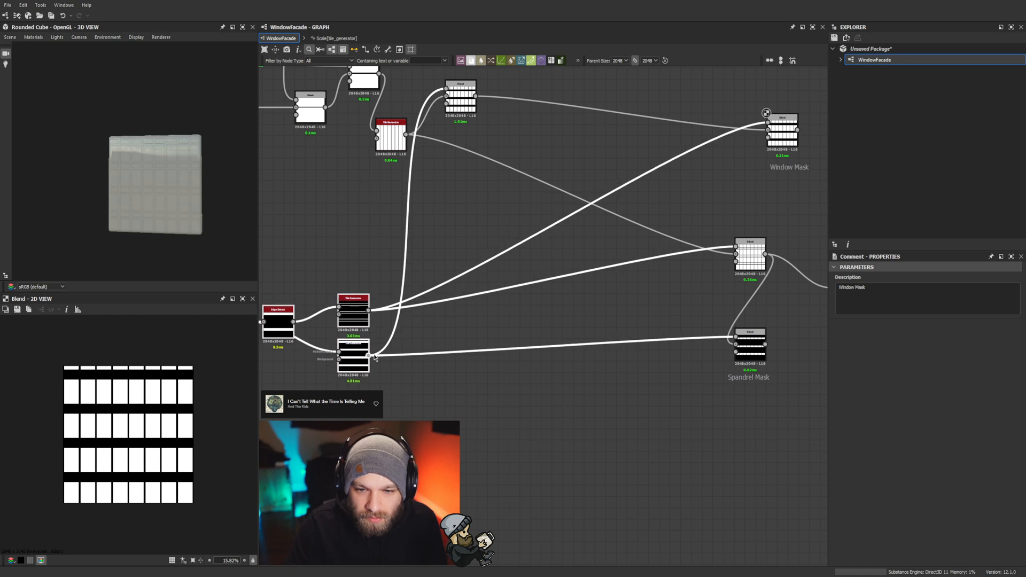
pyautogui.click(476, 404)
pyautogui.scroll(-2, 503, 413)
pyautogui.moveTo(503, 413); pyautogui.dragTo(349, 403, button='middle')
# Step: Move the window grid Blend next to the vertical-line Tile Generator and stack it neatly beneath the first band-subtracting Blend
pyautogui.moveTo(521, 299); pyautogui.dragTo(325, 257)
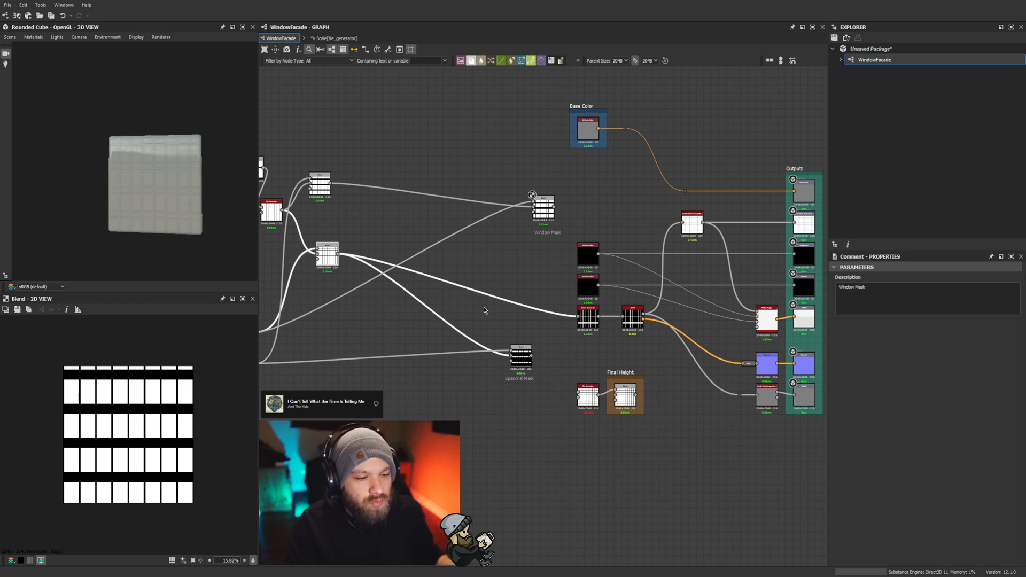
pyautogui.moveTo(438, 203); pyautogui.dragTo(501, 241, button='middle')
pyautogui.moveTo(414, 229); pyautogui.dragTo(490, 217, button='middle')
pyautogui.scroll(1, 490, 216)
pyautogui.scroll(1, 491, 218)
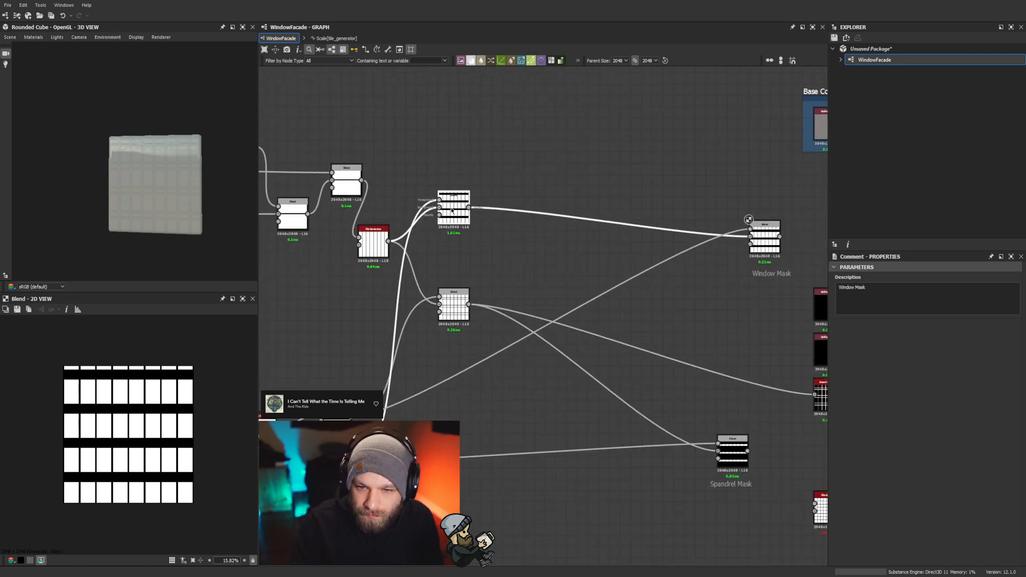
pyautogui.moveTo(450, 303); pyautogui.dragTo(455, 304)
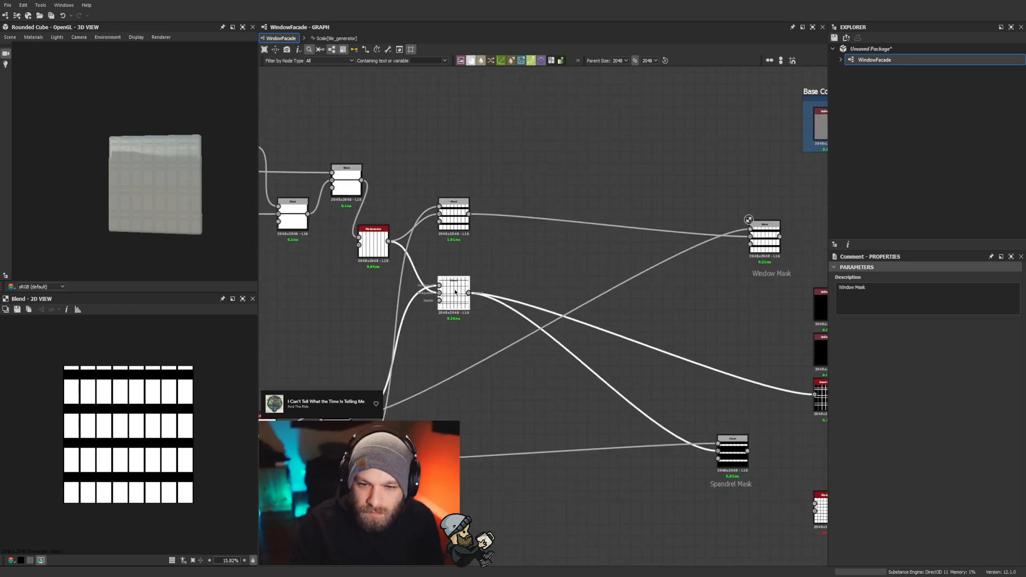
pyautogui.moveTo(458, 224); pyautogui.dragTo(458, 213)
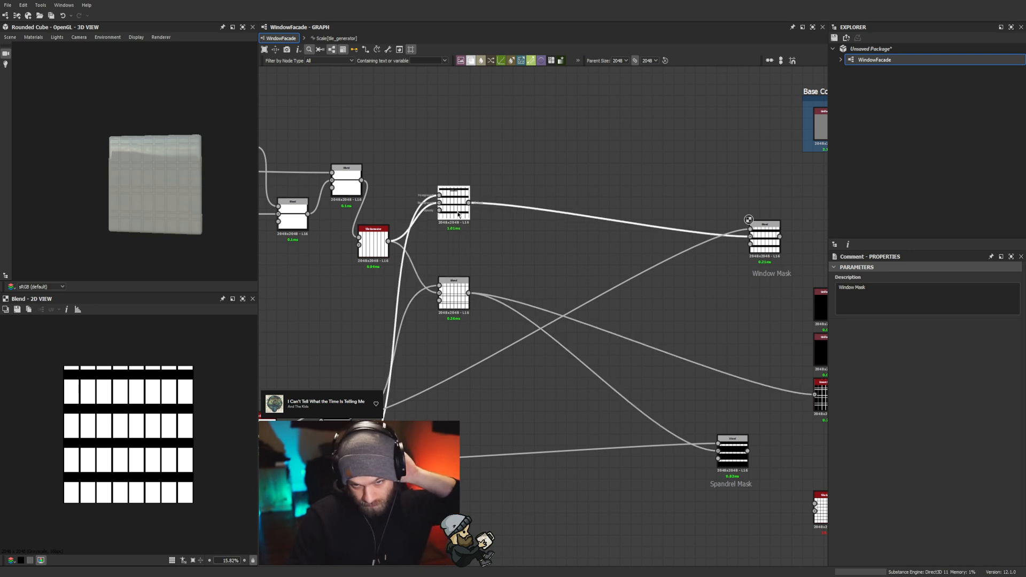
pyautogui.moveTo(454, 290); pyautogui.dragTo(453, 268)
# Step: Move the Spandrel Mask Blend closer to the horizontal Tile Generators and raise the Edge Detect clear of the Shape's direct connection
pyautogui.scroll(-5, 530, 286)
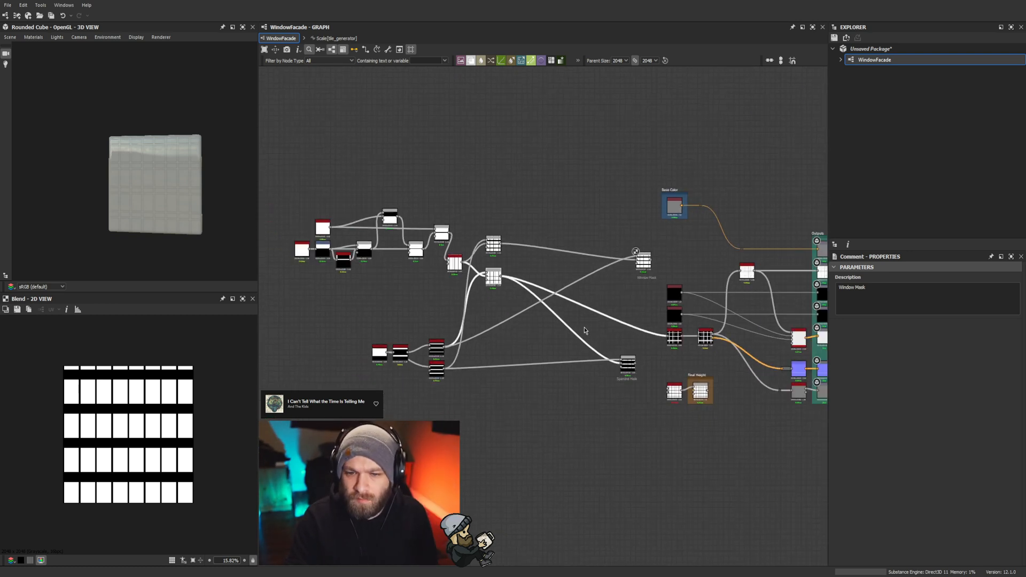
pyautogui.scroll(2, 784, 353)
pyautogui.moveTo(561, 386); pyautogui.dragTo(422, 392)
pyautogui.moveTo(421, 389); pyautogui.dragTo(572, 394, button='middle')
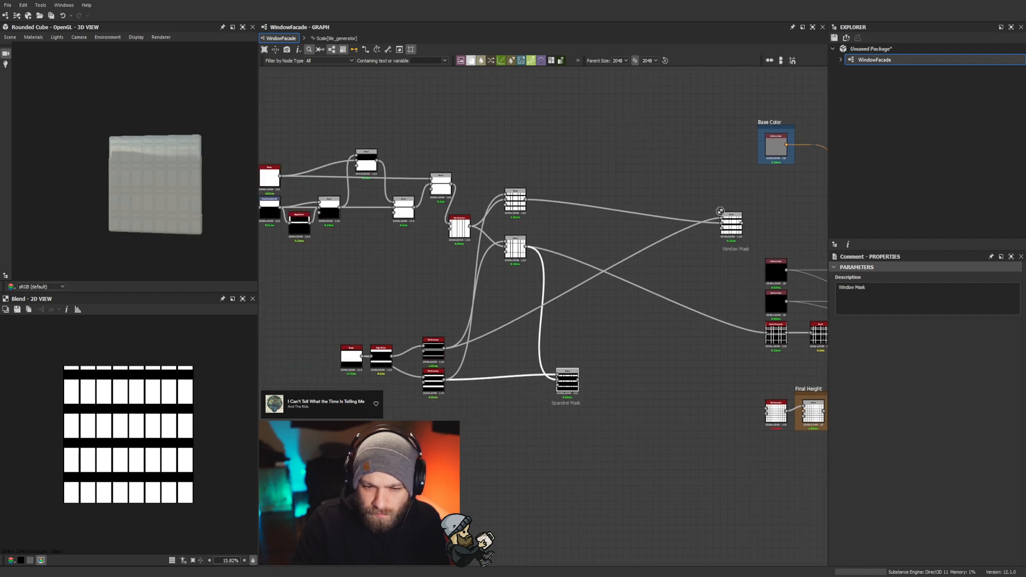
pyautogui.scroll(3, 358, 376)
pyautogui.moveTo(389, 336); pyautogui.dragTo(402, 297)
pyautogui.scroll(-3, 494, 425)
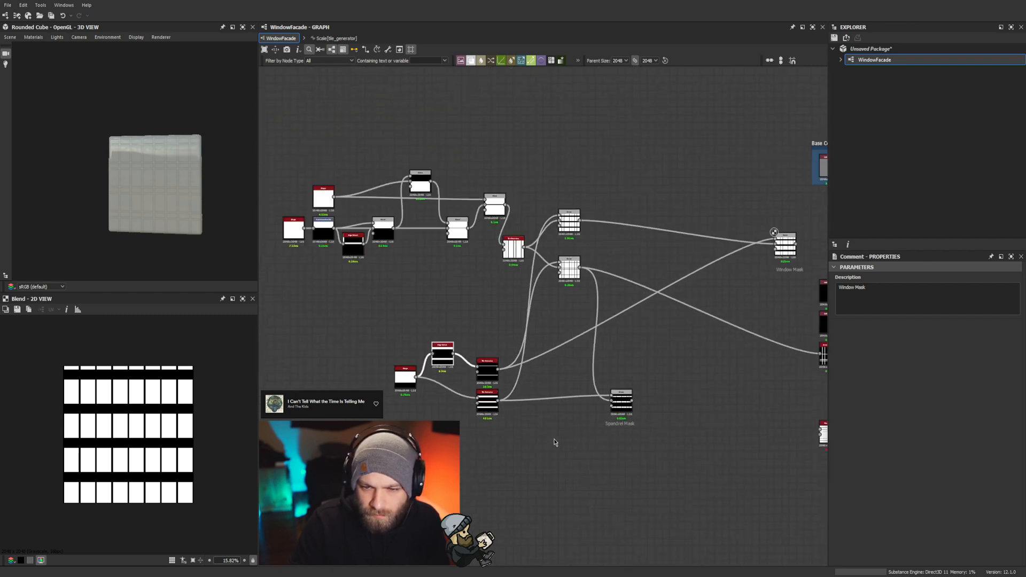
# Step: Place the Window Mask Blend directly above the Spandrel Mask Blend and align its comment beneath the node
pyautogui.moveTo(569, 368); pyautogui.dragTo(467, 396, button='middle')
pyautogui.moveTo(599, 385); pyautogui.dragTo(426, 392, button='middle')
pyautogui.scroll(1, 508, 288)
pyautogui.moveTo(508, 288); pyautogui.dragTo(365, 271)
pyautogui.moveTo(393, 322); pyautogui.dragTo(564, 280, button='middle')
pyautogui.moveTo(533, 224); pyautogui.dragTo(483, 375)
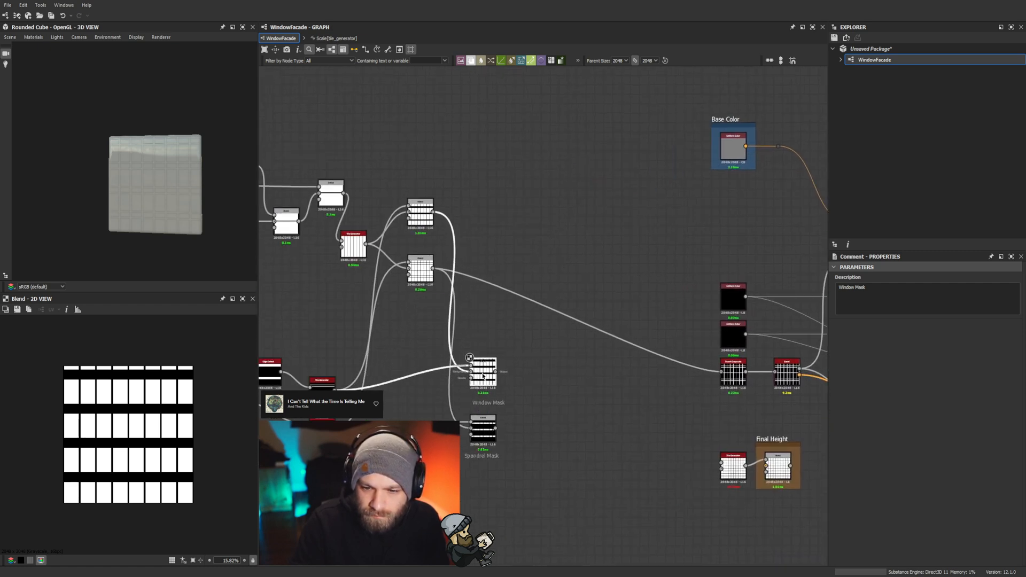
pyautogui.click(498, 410)
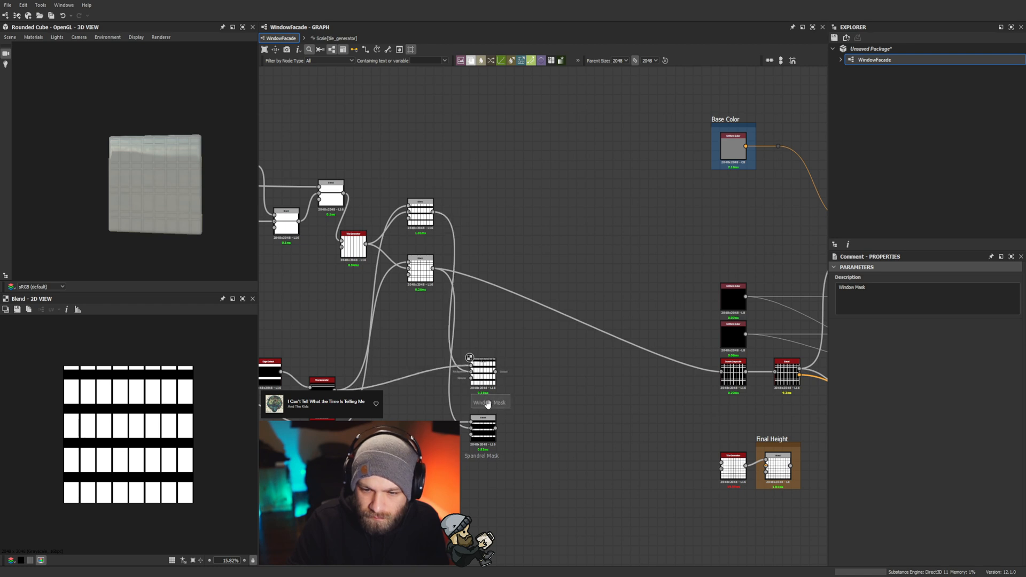
pyautogui.moveTo(481, 376); pyautogui.dragTo(482, 381)
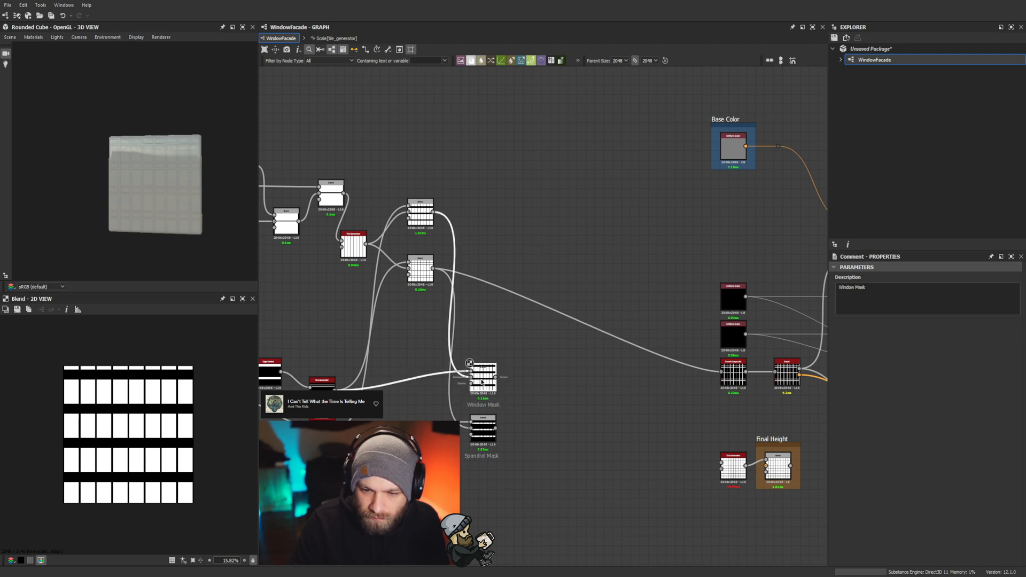
pyautogui.click(532, 390)
# Step: Examine the stacked Window Mask and Spandrel Mask nodes and the facade on the cube in the 3D view
pyautogui.scroll(2, 464, 462)
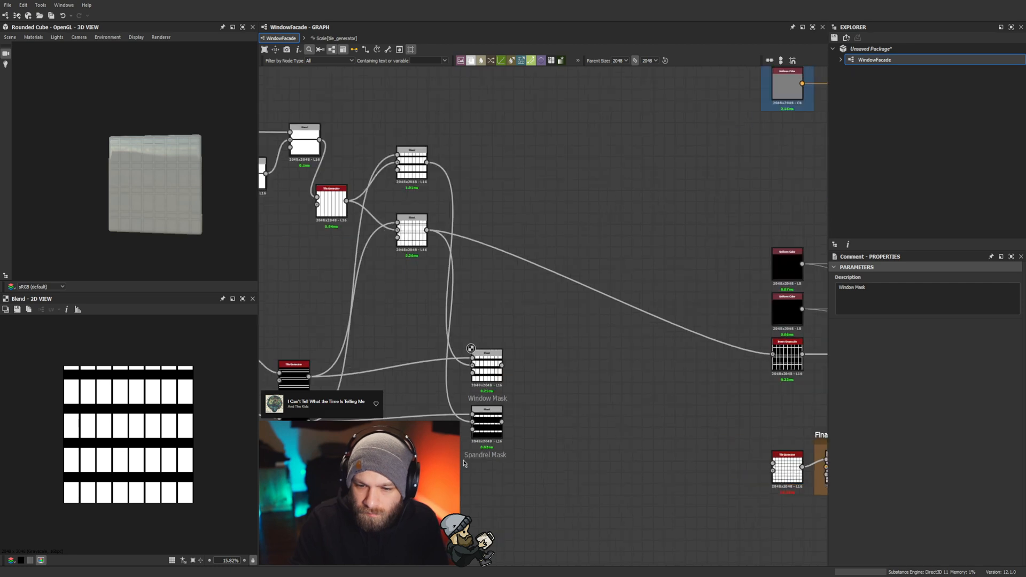
pyautogui.scroll(2, 464, 462)
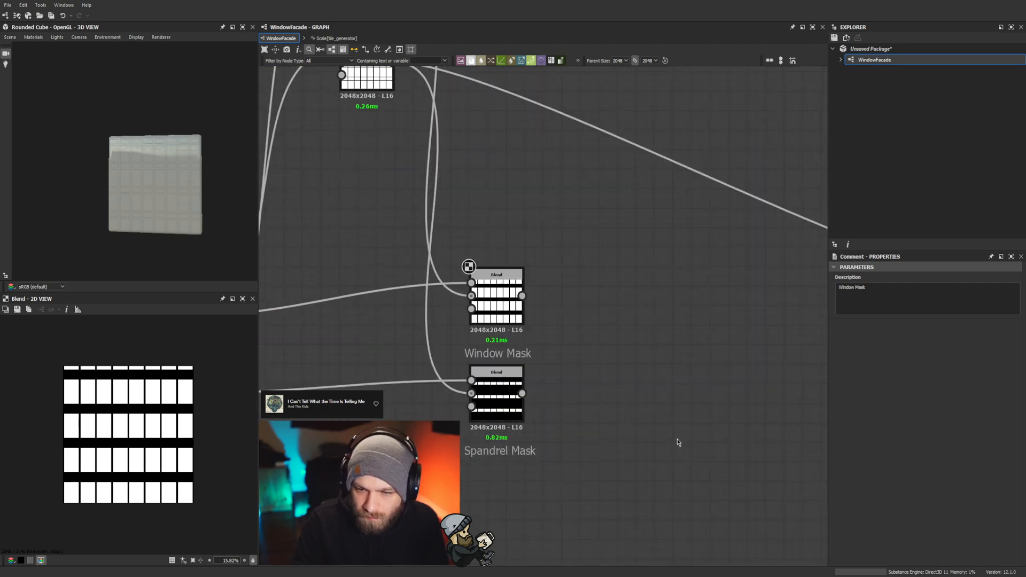
pyautogui.scroll(-3, 677, 441)
pyautogui.scroll(4, 631, 392)
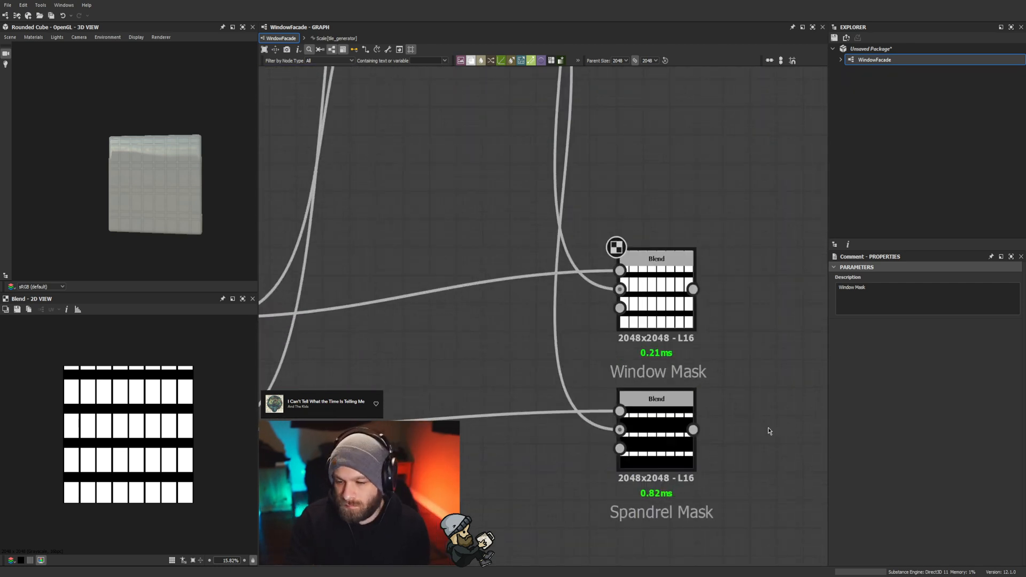
pyautogui.scroll(-4, 769, 430)
pyautogui.moveTo(770, 430); pyautogui.dragTo(627, 422, button='middle')
pyautogui.scroll(-3, 674, 392)
pyautogui.moveTo(674, 392); pyautogui.dragTo(606, 423, button='middle')
pyautogui.scroll(2, 647, 429)
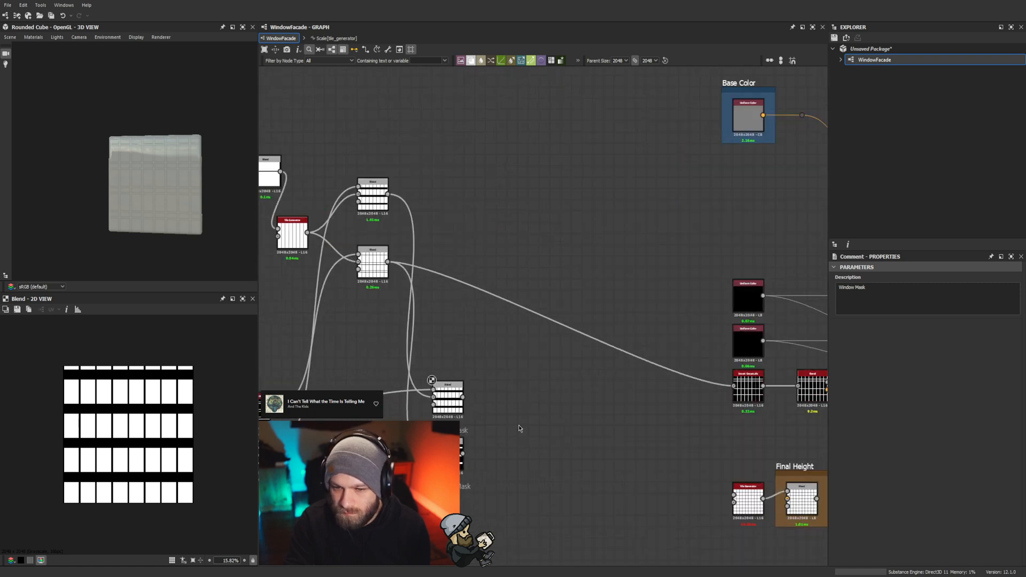
pyautogui.scroll(5, 125, 219)
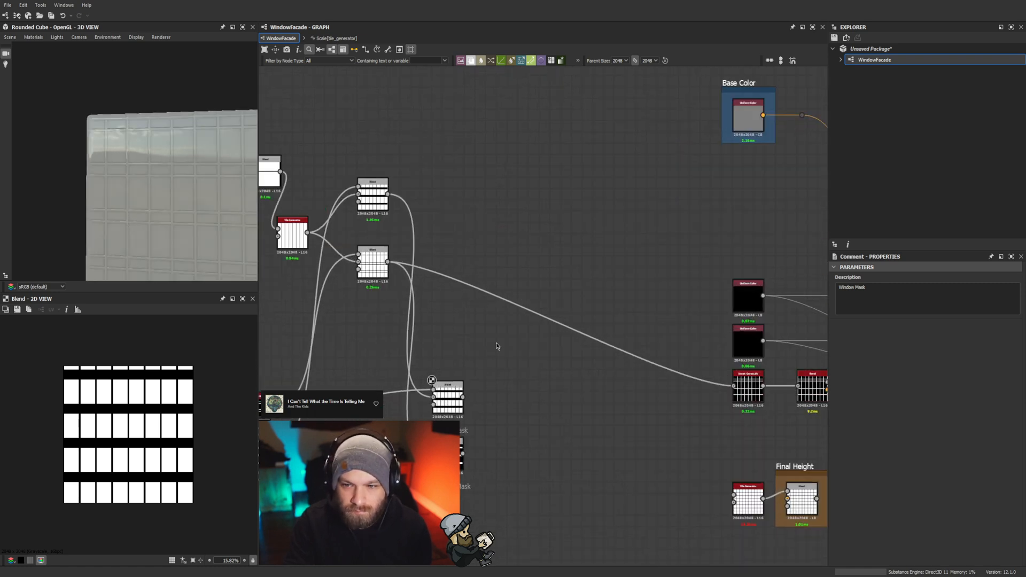
# Step: Add an Invert Grayscale node fed by the window grid Blend and place it above the Window Mask Blend
pyautogui.moveTo(522, 374); pyautogui.dragTo(579, 283, button='middle')
pyautogui.scroll(-5, 191, 236)
pyautogui.moveTo(537, 365); pyautogui.dragTo(612, 364, button='middle')
pyautogui.click(490, 197)
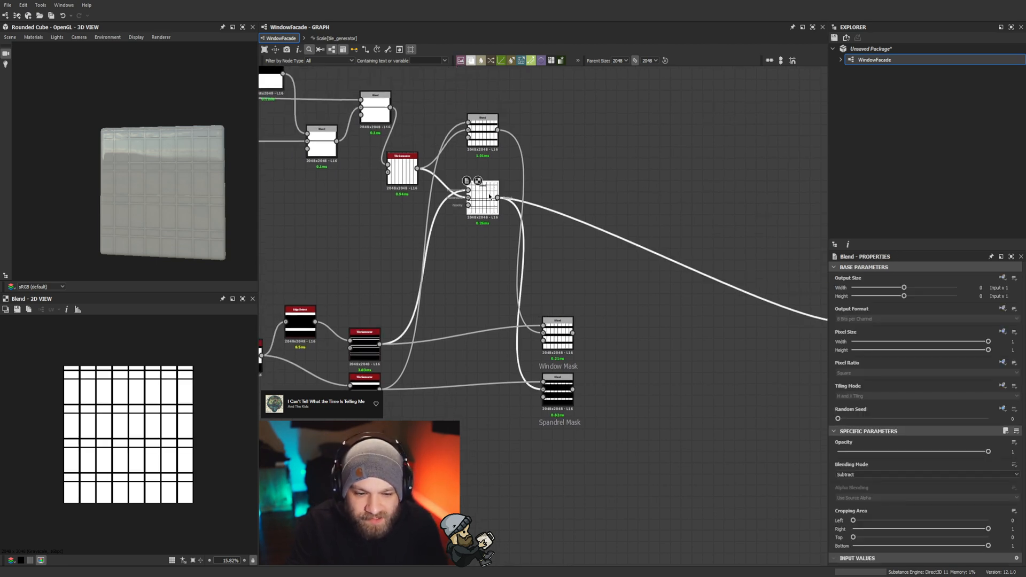
pyautogui.scroll(4, 105, 408)
pyautogui.scroll(-4, 133, 427)
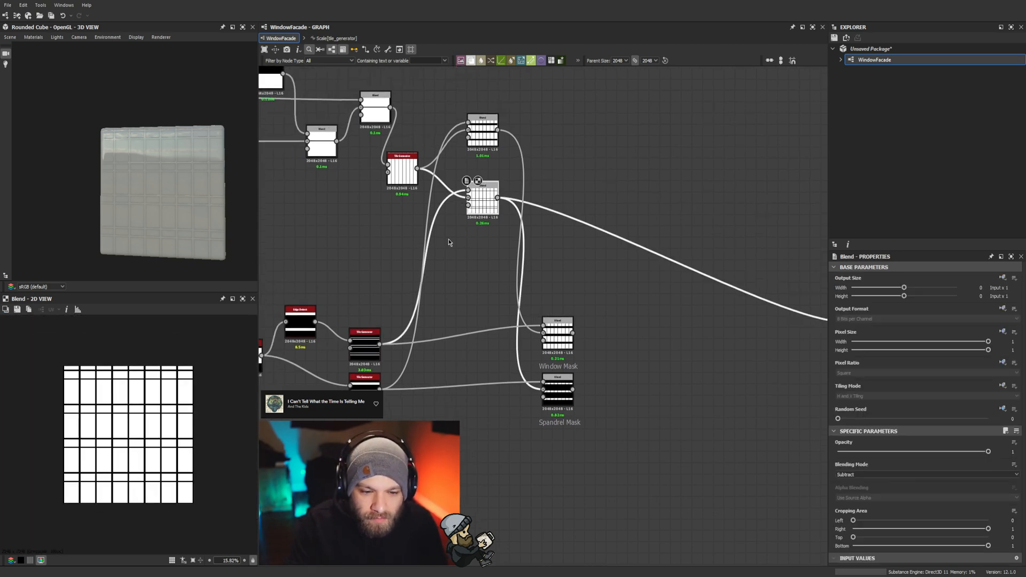
pyautogui.moveTo(497, 198); pyautogui.dragTo(563, 272)
pyautogui.press('i')
pyautogui.click(620, 337)
# Step: Preview the downstream frame node and the new Invert Grayscale in the 2D view
pyautogui.scroll(-2, 627, 344)
pyautogui.moveTo(627, 344); pyautogui.dragTo(420, 341, button='middle')
pyautogui.scroll(3, 596, 330)
pyautogui.doubleClick(576, 330)
pyautogui.moveTo(478, 383); pyautogui.dragTo(823, 352, button='middle')
pyautogui.scroll(3, 577, 226)
pyautogui.doubleClick(578, 225)
pyautogui.scroll(-2, 578, 226)
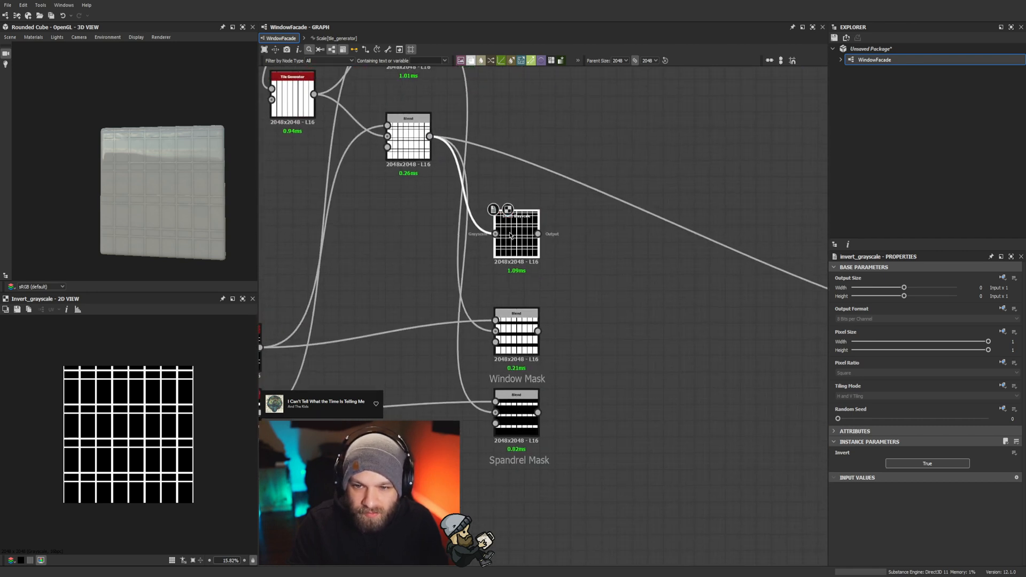
# Step: Label the new Invert Grayscale node with the comment "Frame Mask"
pyautogui.press('c')
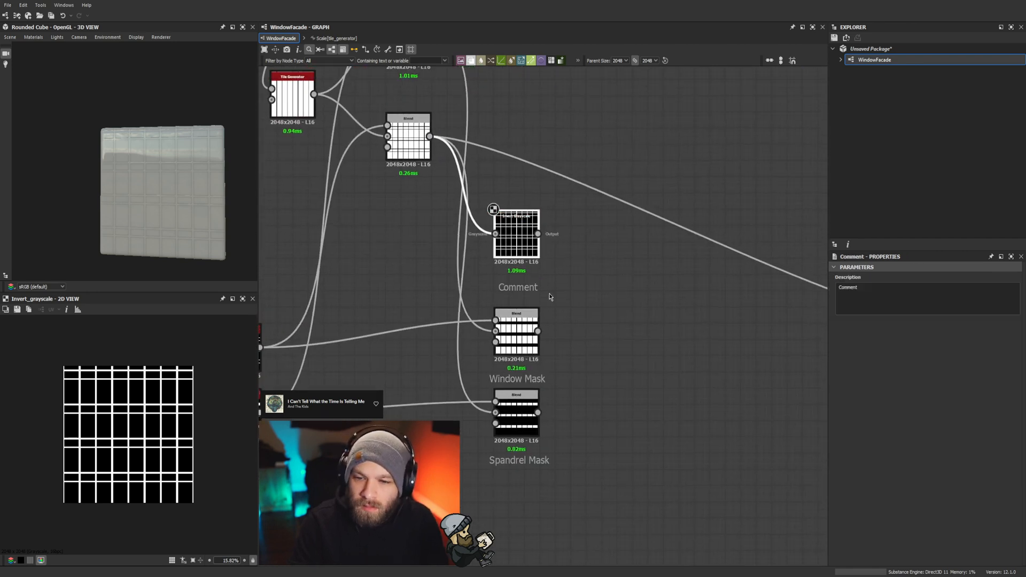
pyautogui.click(907, 302)
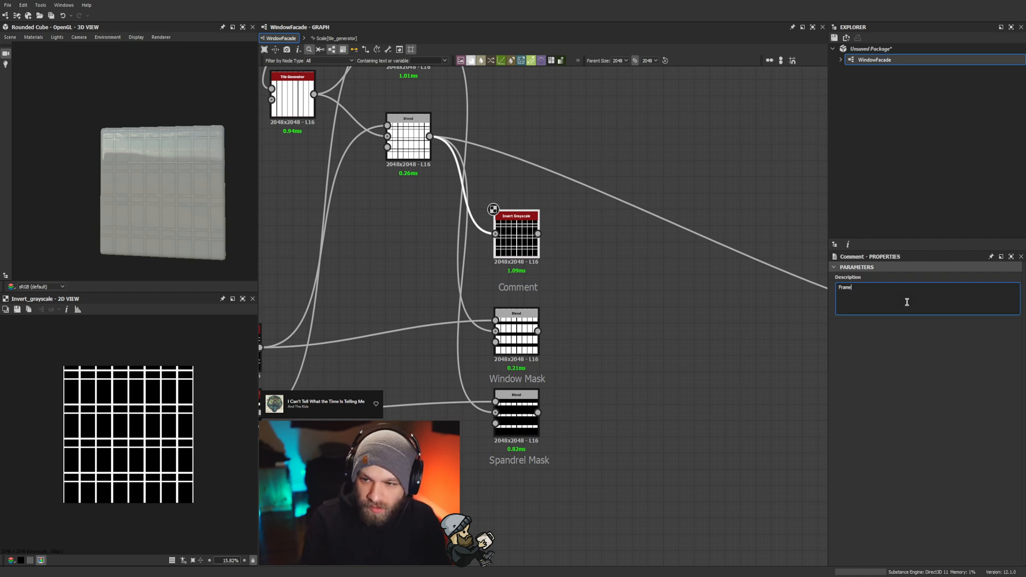
pyautogui.click(707, 361)
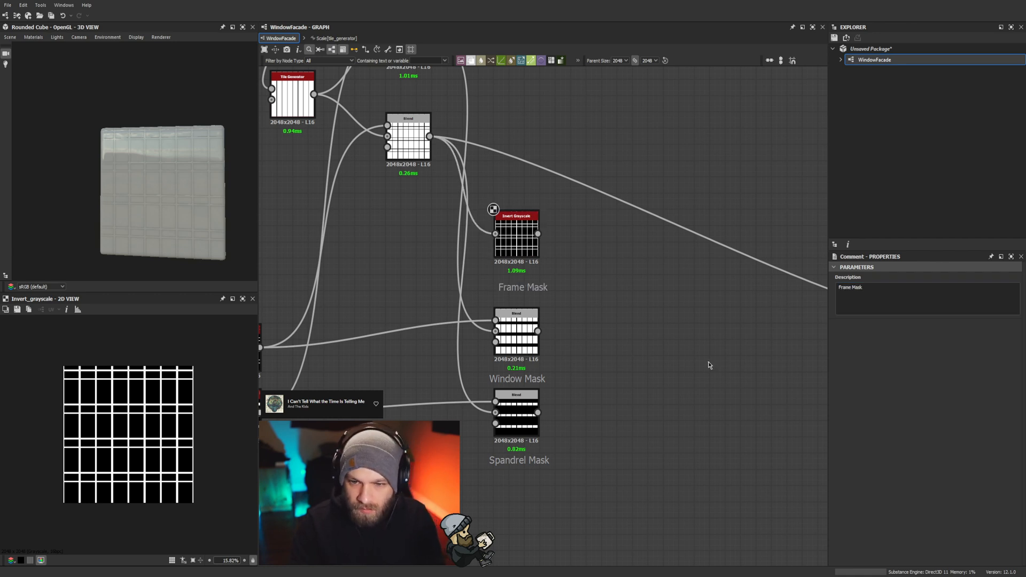
# Step: Tighten the Frame Mask comment beneath its Invert Grayscale and stack the node closer above the Window Mask Blend
pyautogui.scroll(2, 536, 293)
pyautogui.scroll(-3, 596, 332)
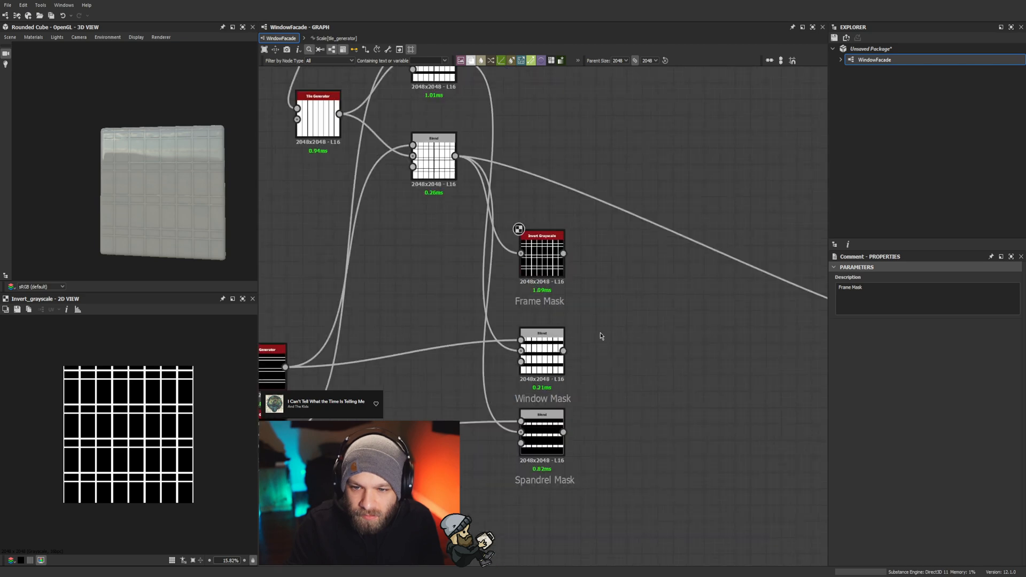
pyautogui.scroll(2, 572, 313)
pyautogui.moveTo(531, 244); pyautogui.dragTo(531, 267)
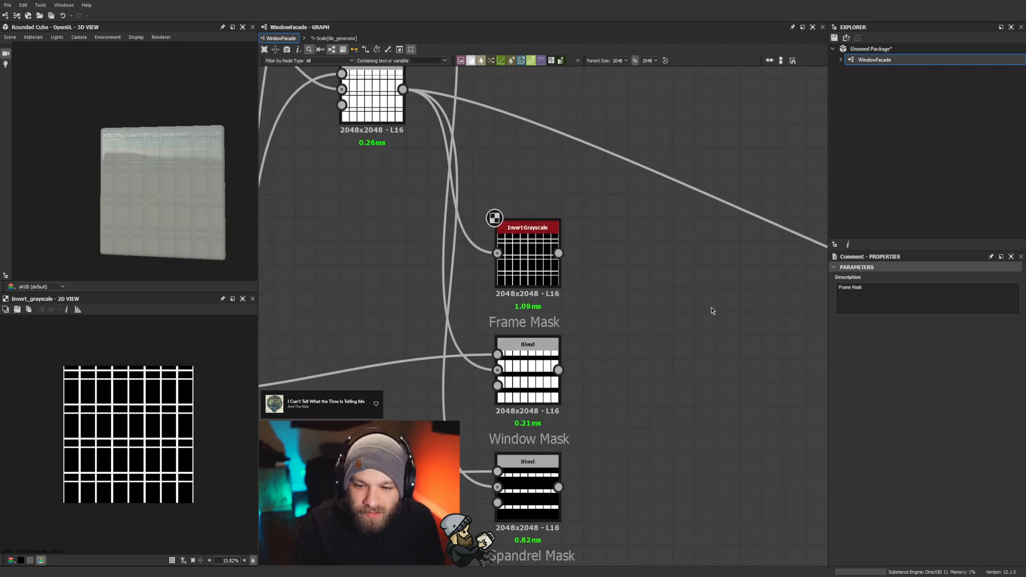
# Step: Move the whole group of pattern and mask nodes down, level with the Invert Grayscale that feeds the Bevel
pyautogui.scroll(-6, 695, 337)
pyautogui.scroll(4, 530, 355)
pyautogui.moveTo(686, 347); pyautogui.dragTo(695, 375, button='middle')
pyautogui.scroll(-2, 532, 356)
pyautogui.scroll(1, 695, 375)
pyautogui.moveTo(669, 457); pyautogui.dragTo(297, 205)
pyautogui.scroll(2, 596, 338)
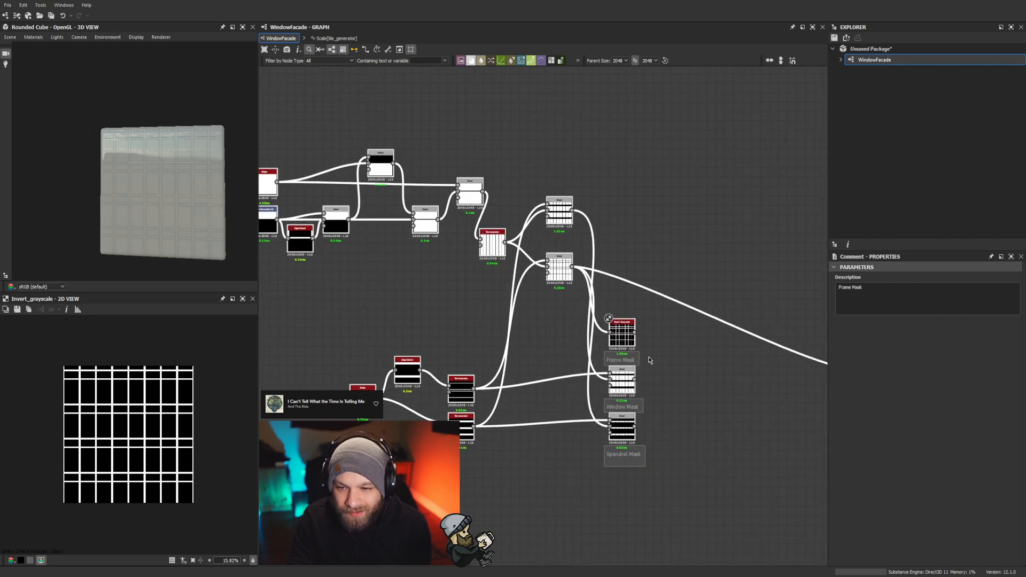
pyautogui.moveTo(597, 338); pyautogui.dragTo(468, 274, button='middle')
pyautogui.moveTo(496, 277); pyautogui.dragTo(525, 372)
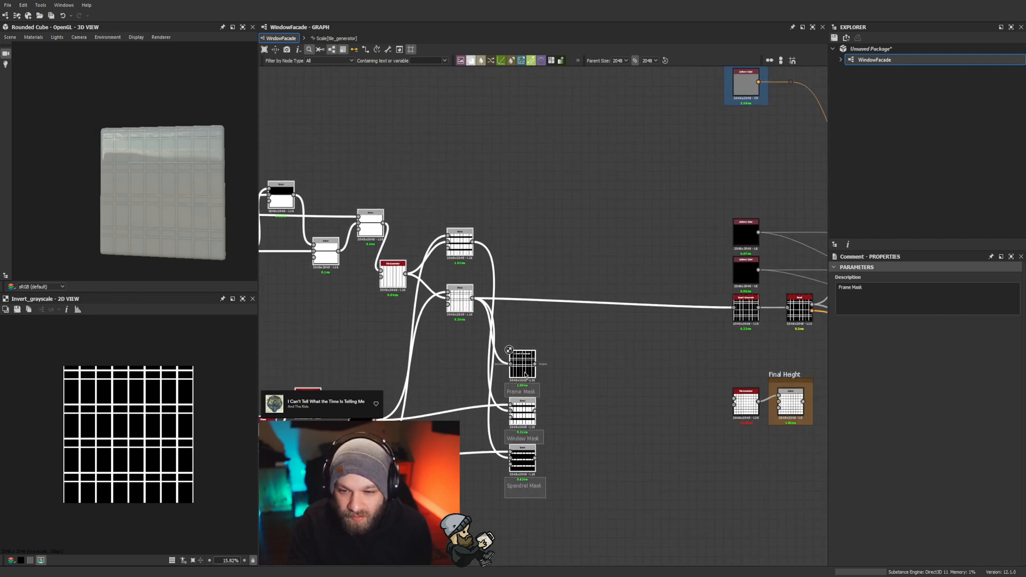
pyautogui.click(655, 388)
# Step: Add a Material Blend node in the empty graph area between the window pattern Blends and the Uniform Colors
pyautogui.scroll(-2, 620, 401)
pyautogui.moveTo(620, 401); pyautogui.dragTo(506, 367, button='middle')
pyautogui.moveTo(664, 252); pyautogui.dragTo(565, 252, button='middle')
pyautogui.scroll(3, 565, 253)
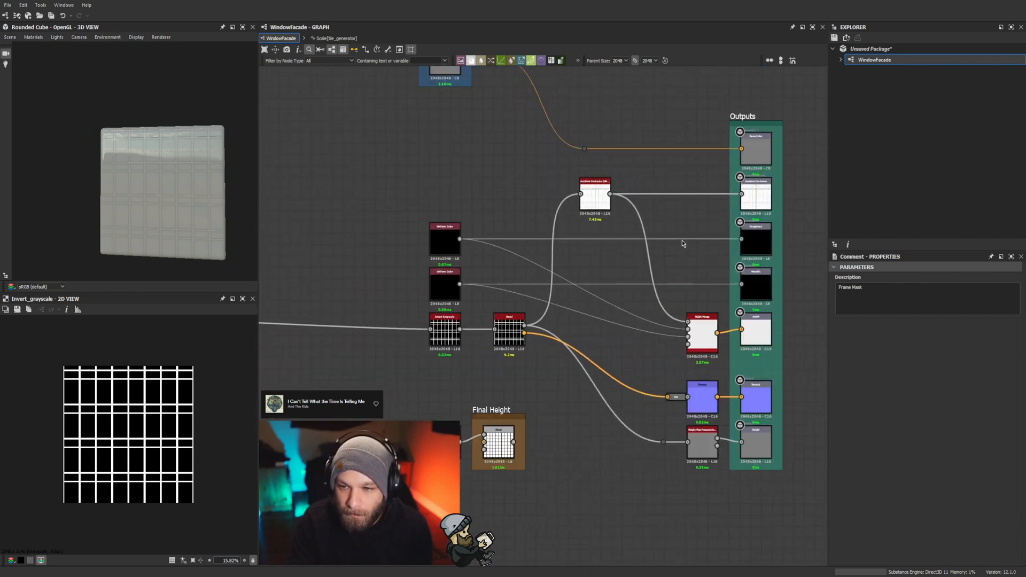
pyautogui.scroll(-3, 147, 208)
pyautogui.scroll(4, 148, 208)
pyautogui.moveTo(433, 371); pyautogui.dragTo(641, 393, button='middle')
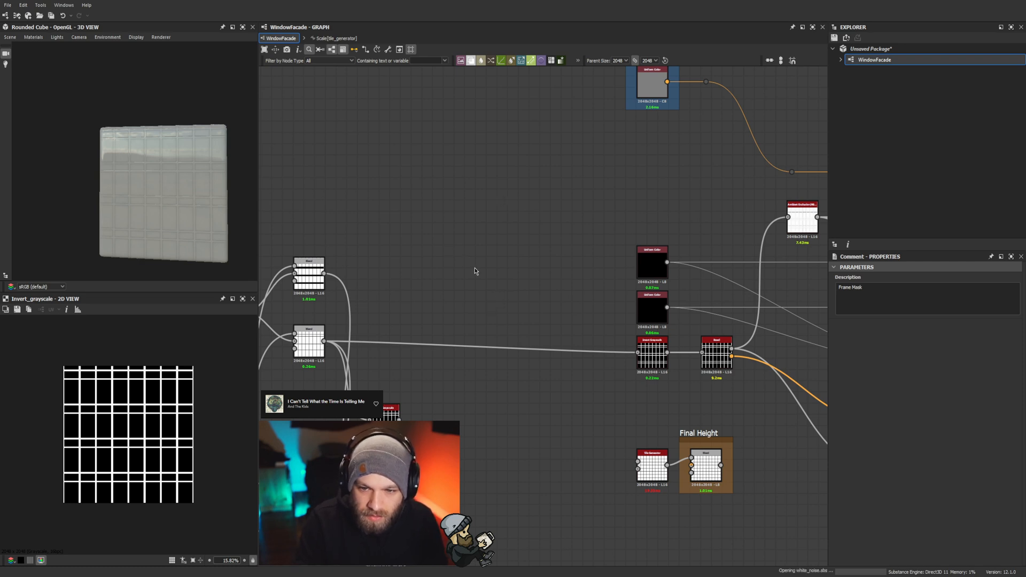
pyautogui.moveTo(454, 246); pyautogui.dragTo(468, 248)
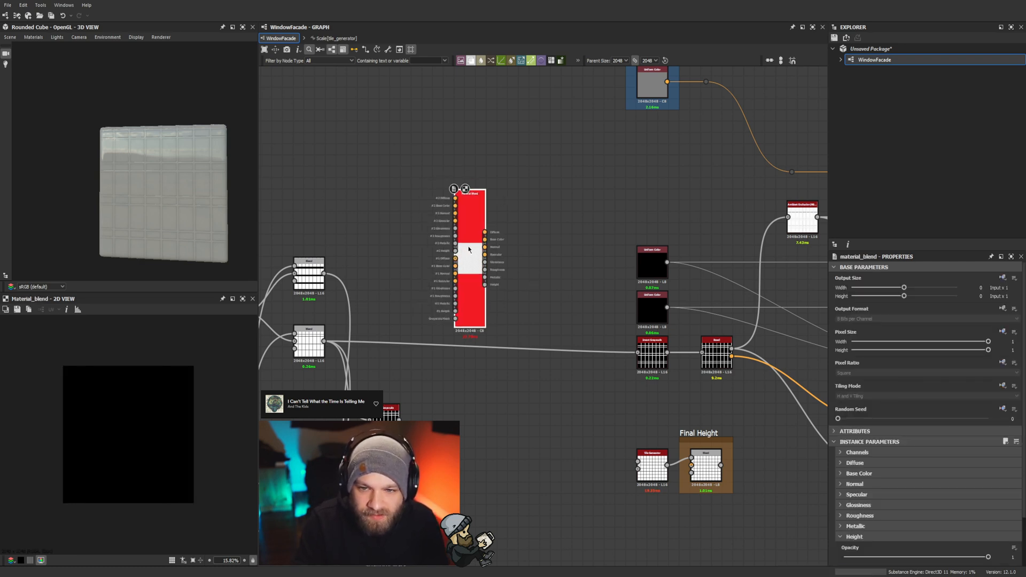
# Step: Check the Normal settings among the Material Blend's instance parameters
pyautogui.scroll(-1, 855, 442)
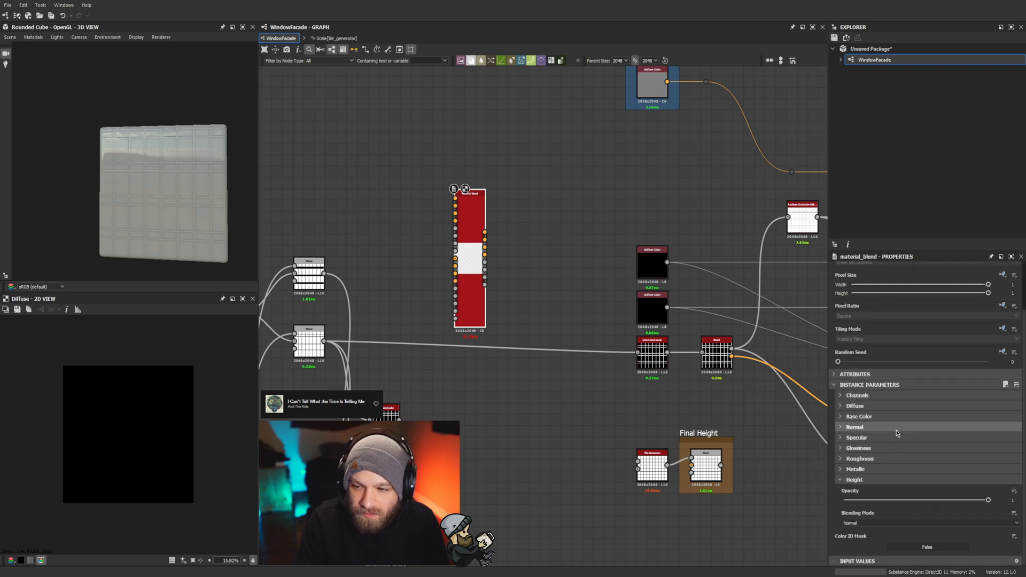
pyautogui.click(840, 428)
pyautogui.click(840, 428)
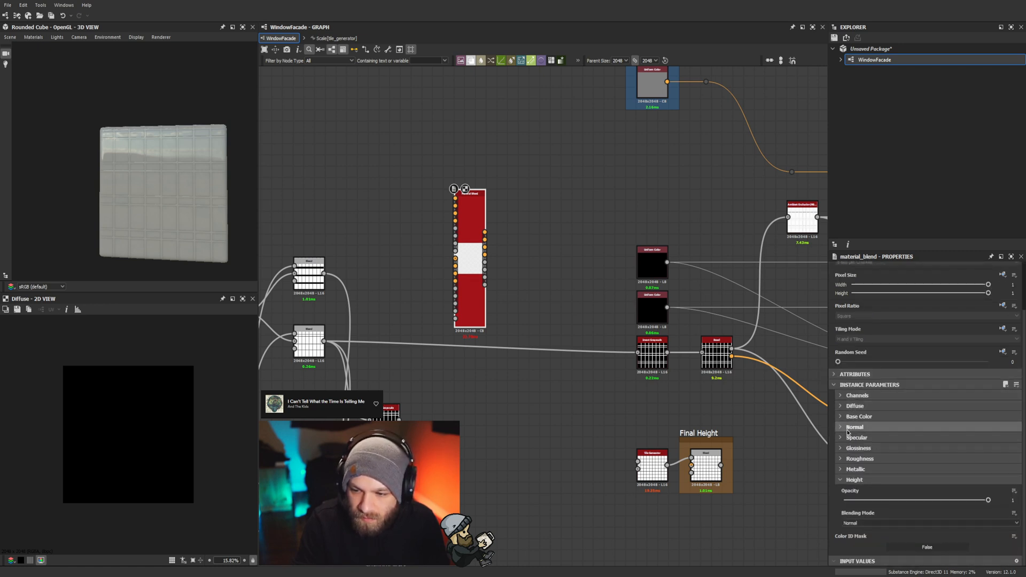
# Step: Try a Multi Material Blend node beside the Material Blend and delete it
pyautogui.scroll(2, 452, 255)
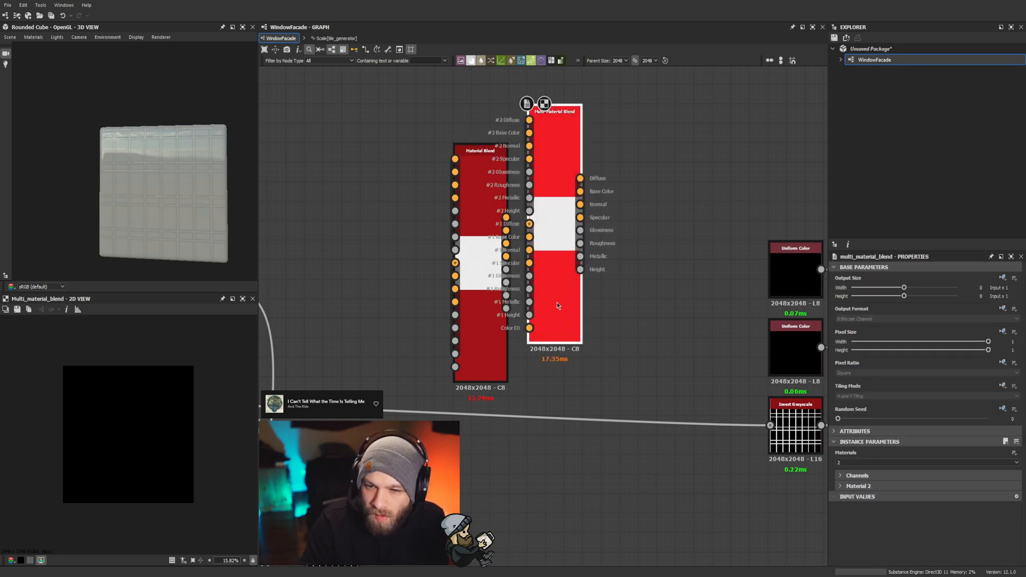
pyautogui.moveTo(555, 303); pyautogui.dragTo(612, 301)
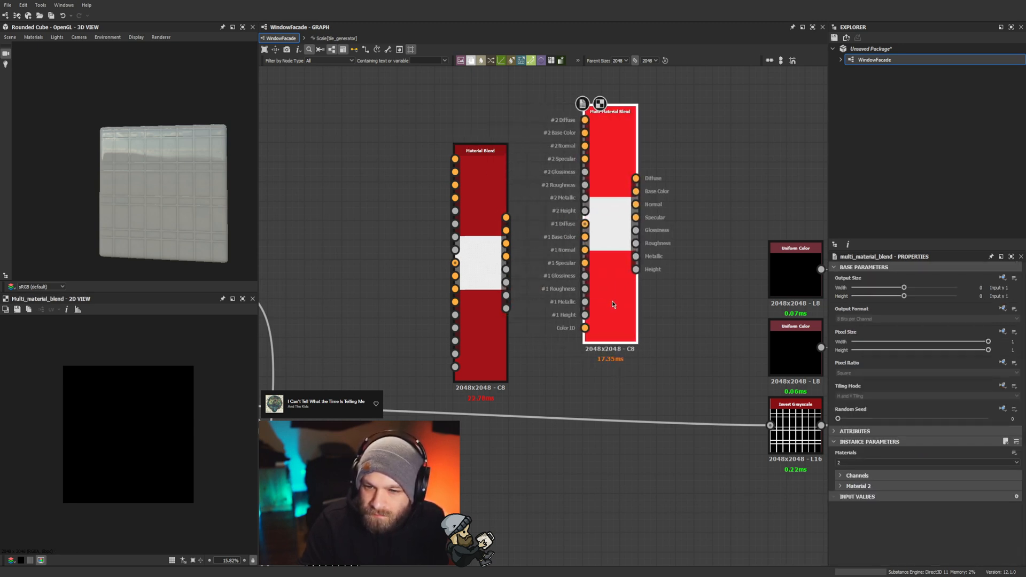
pyautogui.press('Delete')
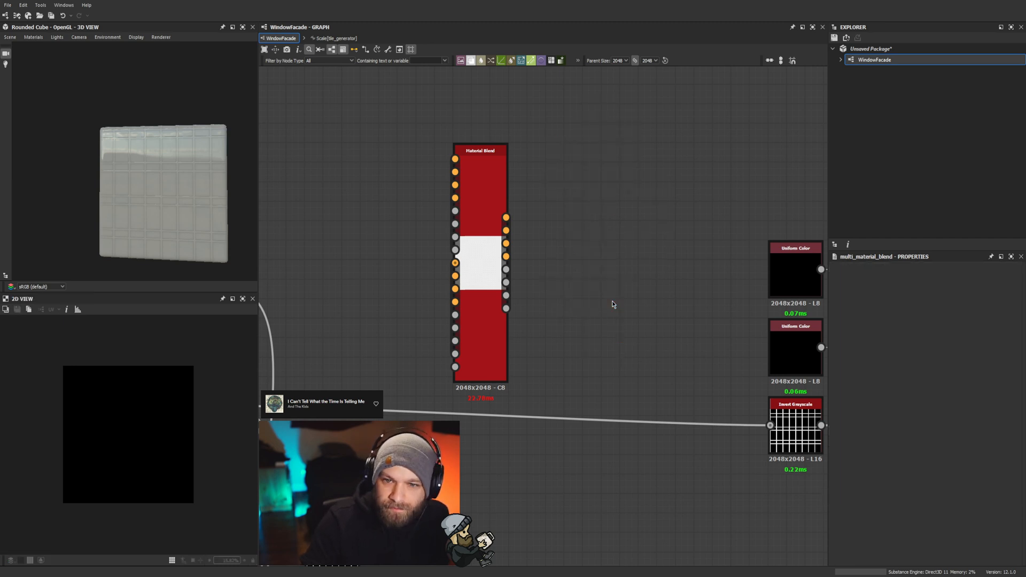
# Step: Disable the Material Blend's Diffuse, Normal, Specular, Glossiness and Height channels, keeping Base Color, Roughness and Metallic
pyautogui.click(500, 265)
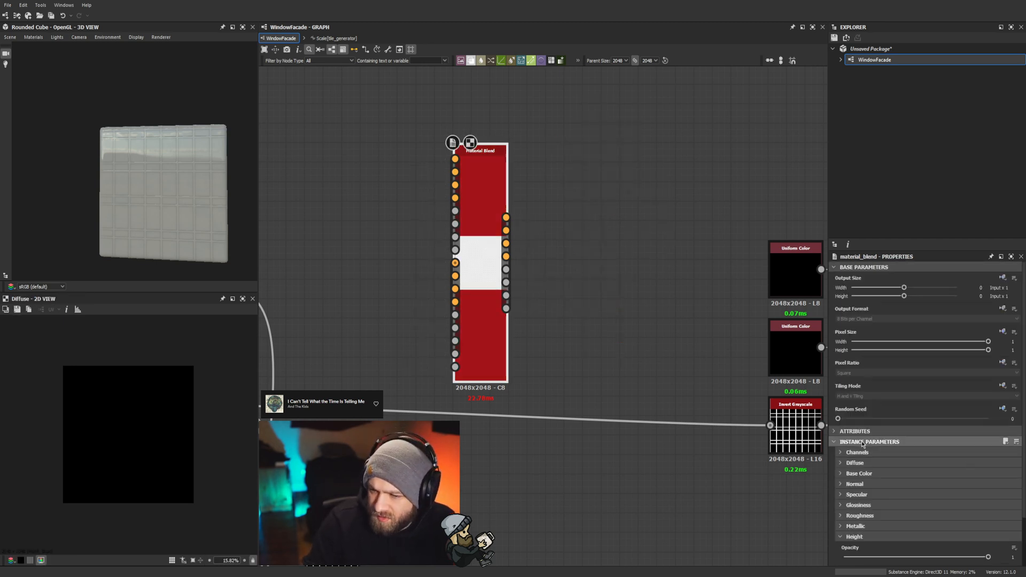
pyautogui.click(856, 453)
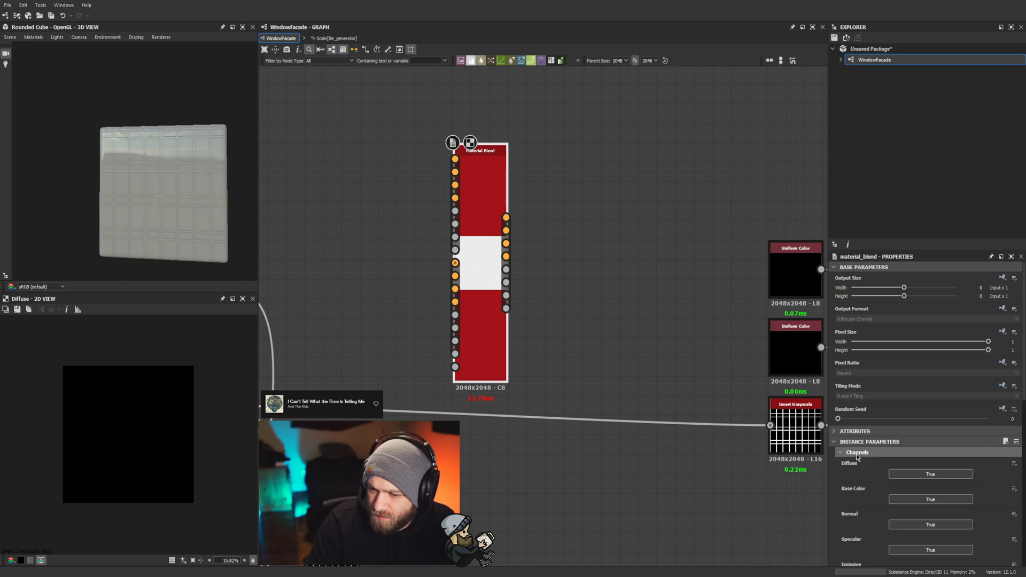
pyautogui.scroll(-2, 900, 393)
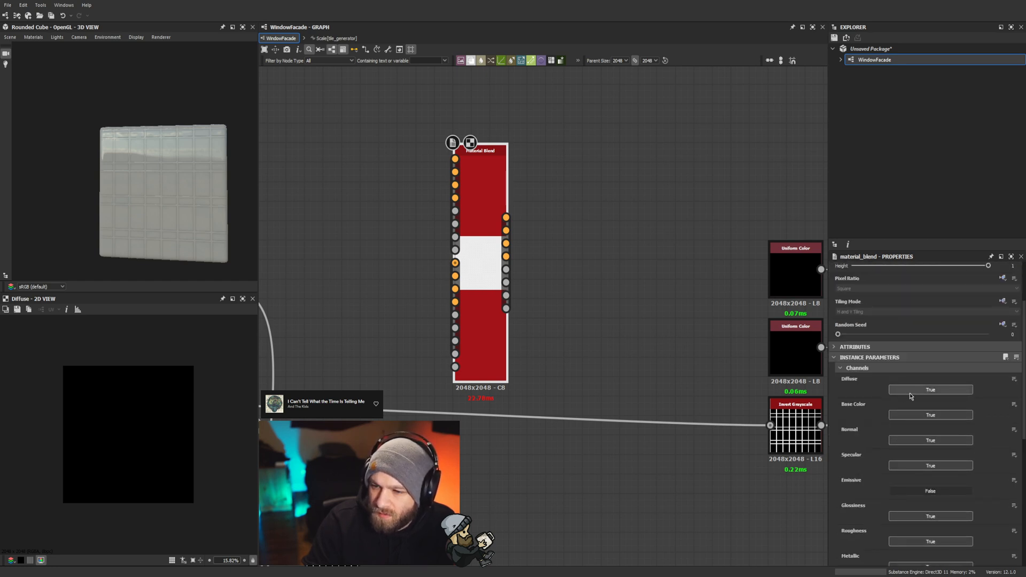
pyautogui.click(909, 393)
pyautogui.click(911, 438)
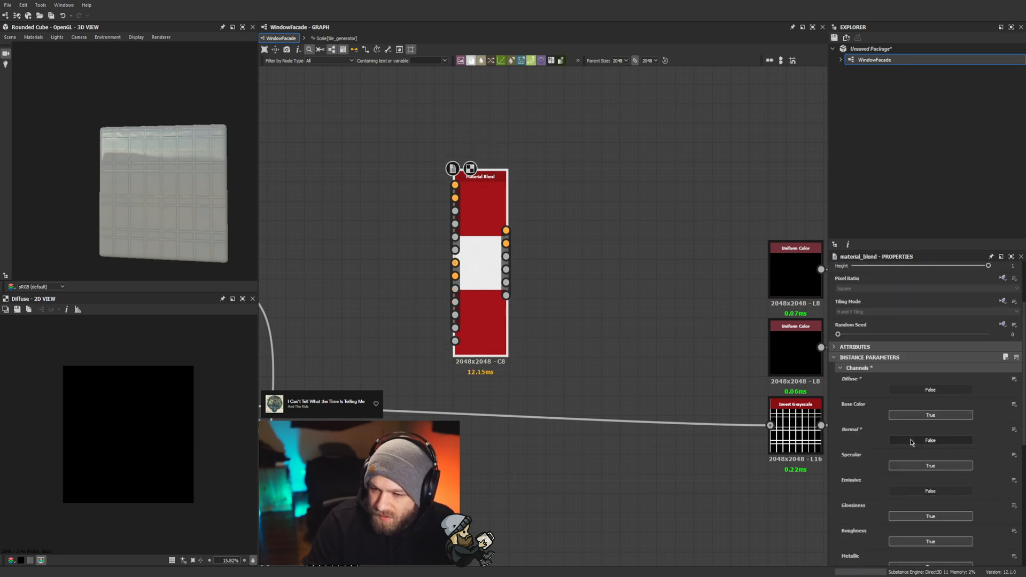
pyautogui.click(913, 468)
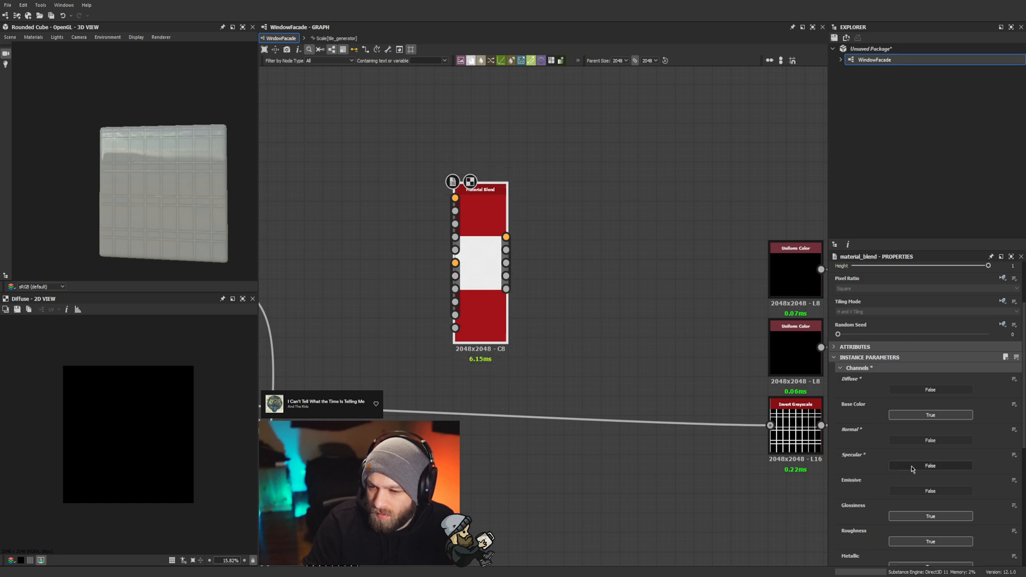
pyautogui.click(909, 516)
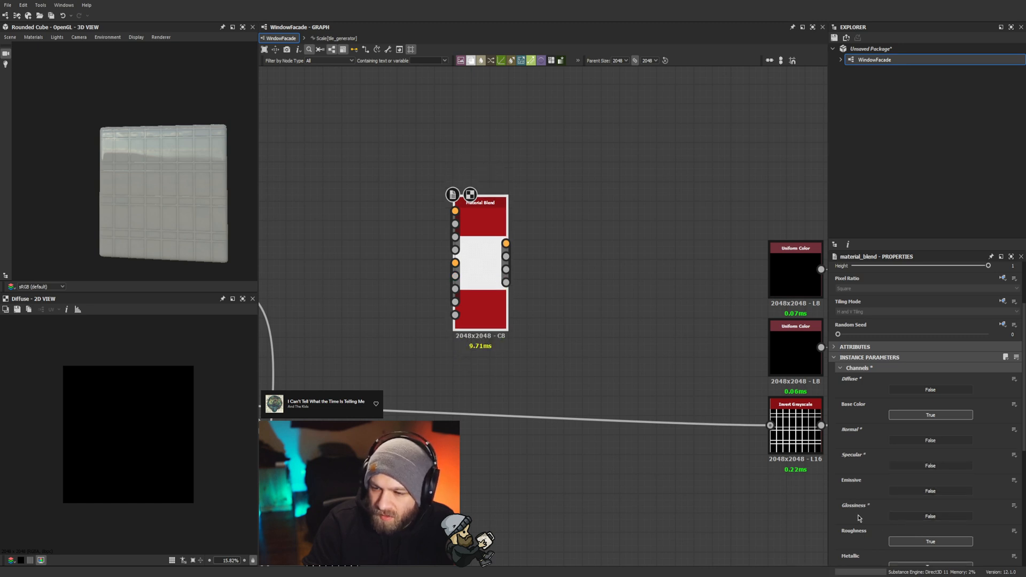
pyautogui.scroll(-2, 903, 481)
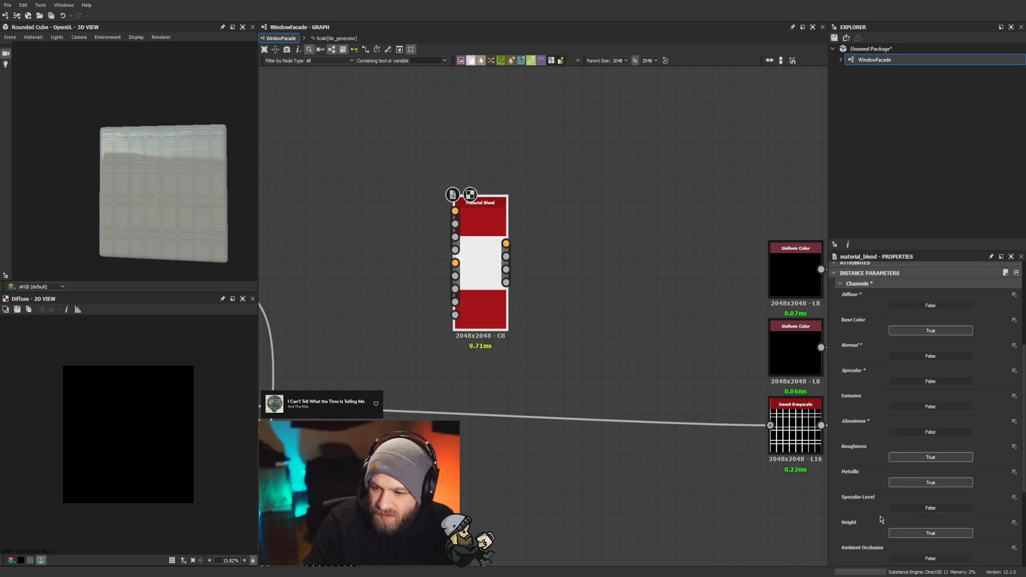
pyautogui.scroll(-2, 881, 518)
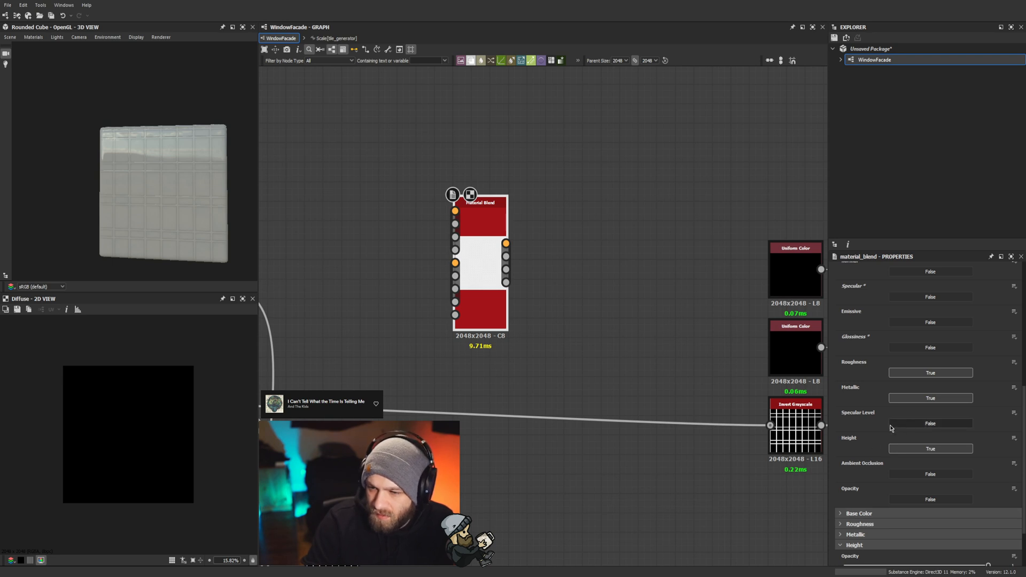
pyautogui.click(892, 449)
pyautogui.scroll(2, 470, 272)
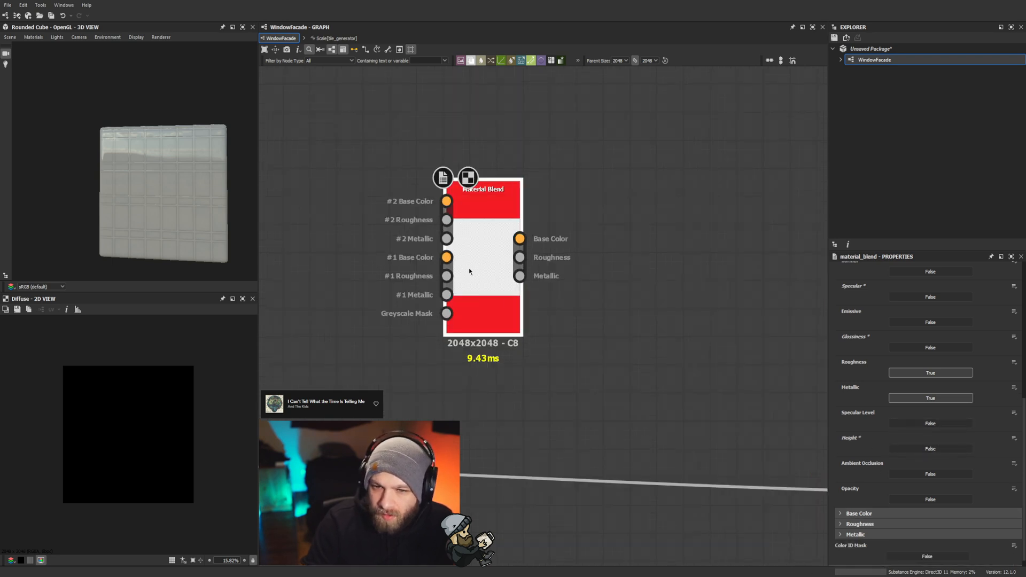
# Step: Examine the facade cube in the 3D view and the graph area around the Material Blend
pyautogui.scroll(-2, 647, 207)
pyautogui.moveTo(646, 207); pyautogui.dragTo(536, 236, button='middle')
pyautogui.scroll(-3, 563, 323)
pyautogui.moveTo(563, 323); pyautogui.dragTo(622, 242, button='middle')
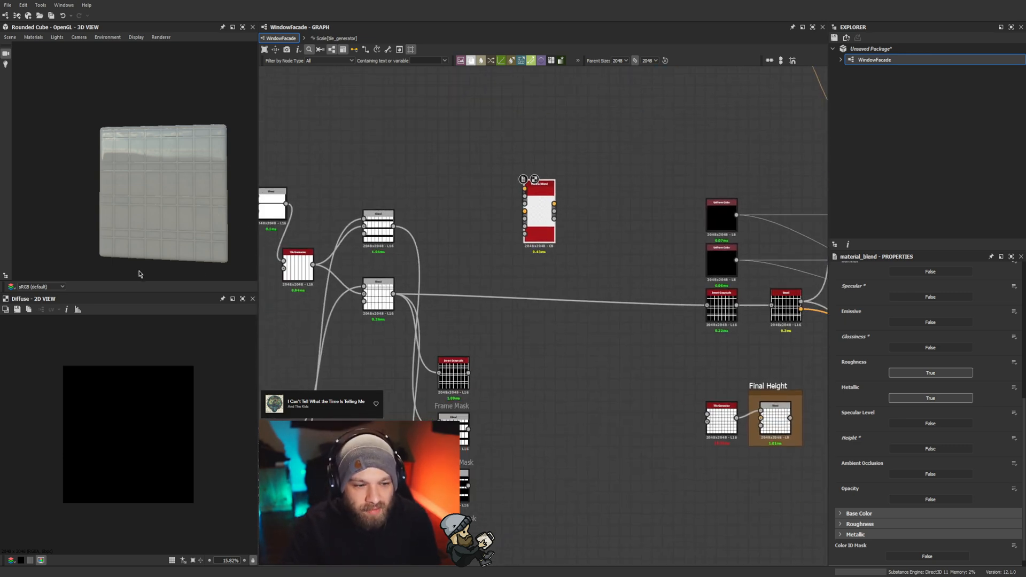
pyautogui.scroll(3, 179, 256)
pyautogui.scroll(-2, 179, 257)
pyautogui.moveTo(179, 256); pyautogui.dragTo(156, 239, button='middle')
pyautogui.moveTo(91, 235); pyautogui.dragTo(168, 202)
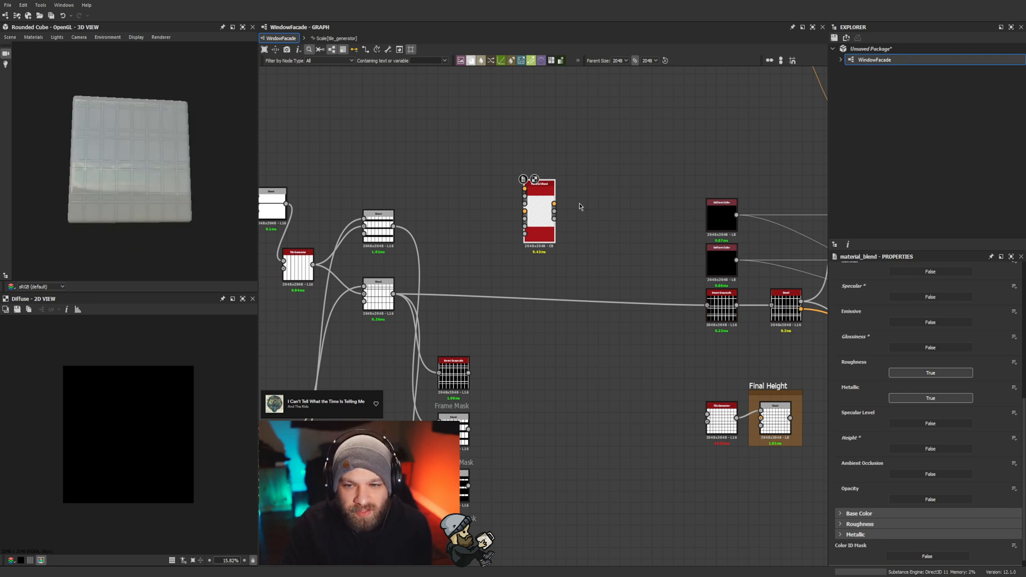
pyautogui.scroll(1, 579, 203)
pyautogui.moveTo(579, 203); pyautogui.dragTo(521, 230, button='middle')
pyautogui.scroll(-1, 547, 239)
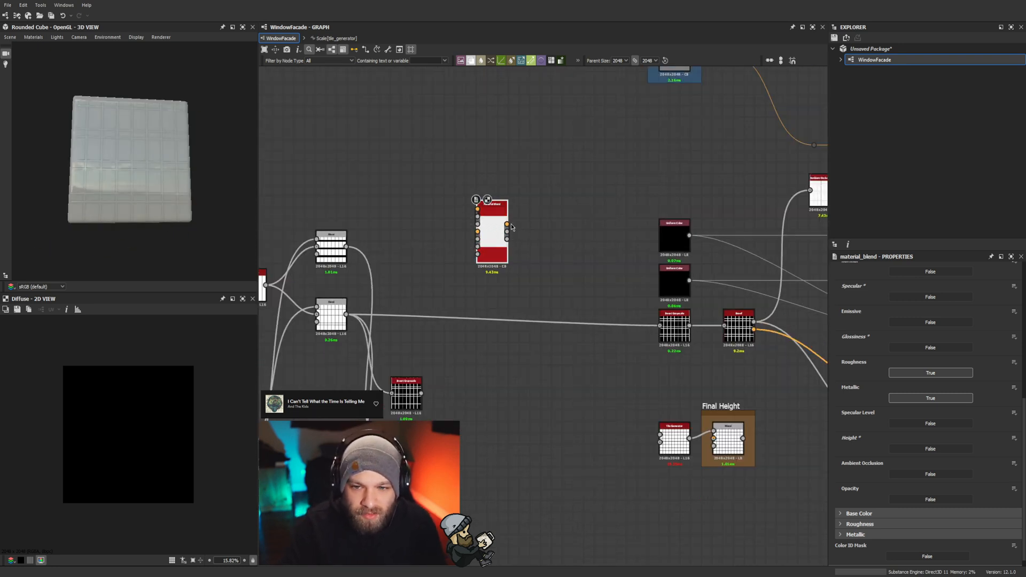
# Step: Duplicate the Material Blend, place the copy beside the original and align the two nodes level
pyautogui.scroll(2, 497, 248)
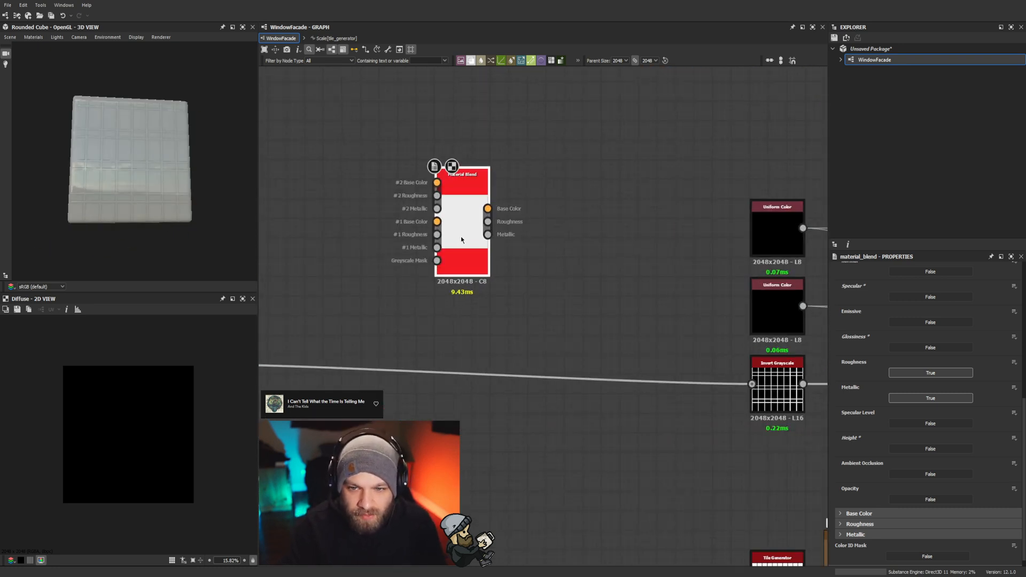
pyautogui.hotkey('ctrl', 'd')
pyautogui.moveTo(544, 311); pyautogui.dragTo(574, 214)
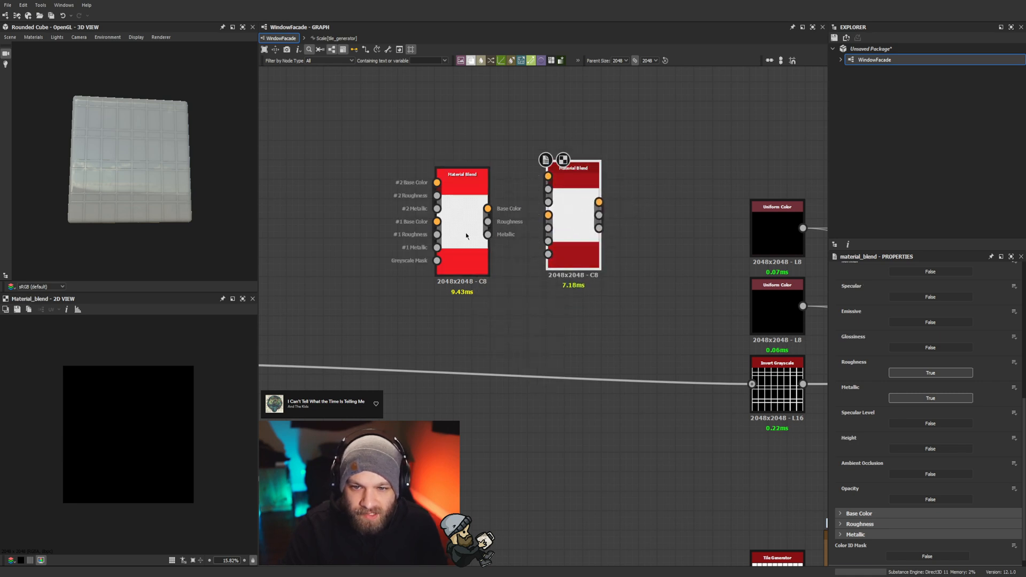
pyautogui.click(466, 236)
pyautogui.scroll(-3, 408, 305)
pyautogui.scroll(1, 576, 346)
pyautogui.moveTo(378, 370); pyautogui.dragTo(478, 366, button='middle')
pyautogui.moveTo(552, 231); pyautogui.dragTo(552, 227)
pyautogui.doubleClick(551, 226)
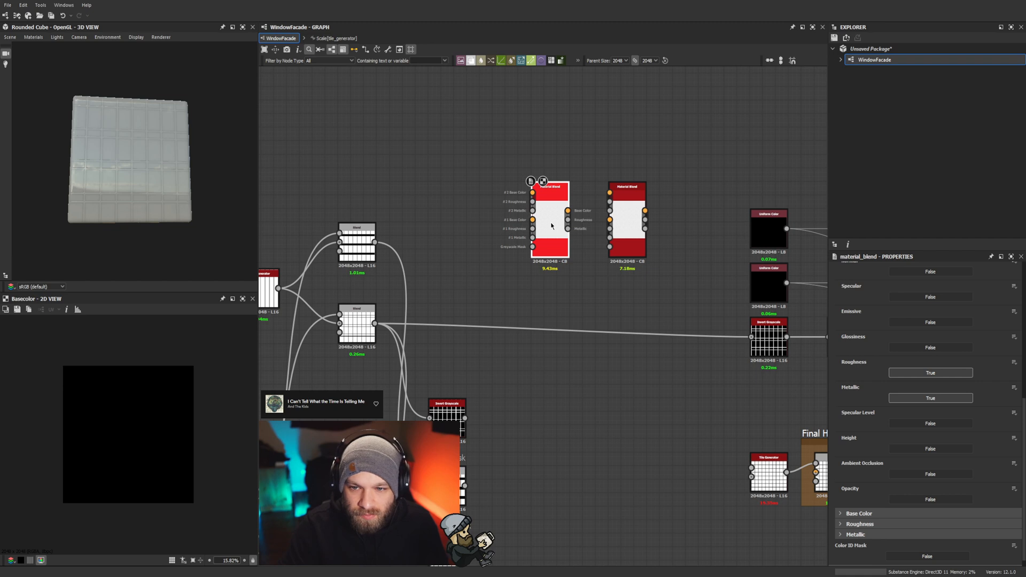
pyautogui.scroll(-2, 461, 224)
pyautogui.moveTo(493, 217); pyautogui.dragTo(484, 249, button='middle')
pyautogui.scroll(1, 457, 309)
pyautogui.moveTo(457, 308); pyautogui.dragTo(490, 279, button='middle')
pyautogui.scroll(-1, 480, 222)
pyautogui.scroll(1, 470, 387)
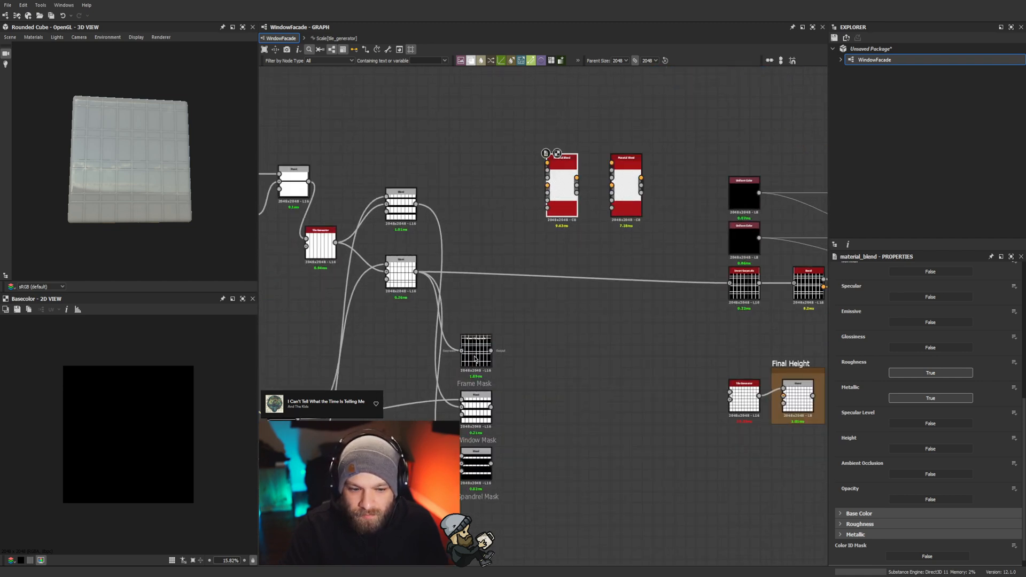
pyautogui.moveTo(479, 168); pyautogui.dragTo(498, 237, button='middle')
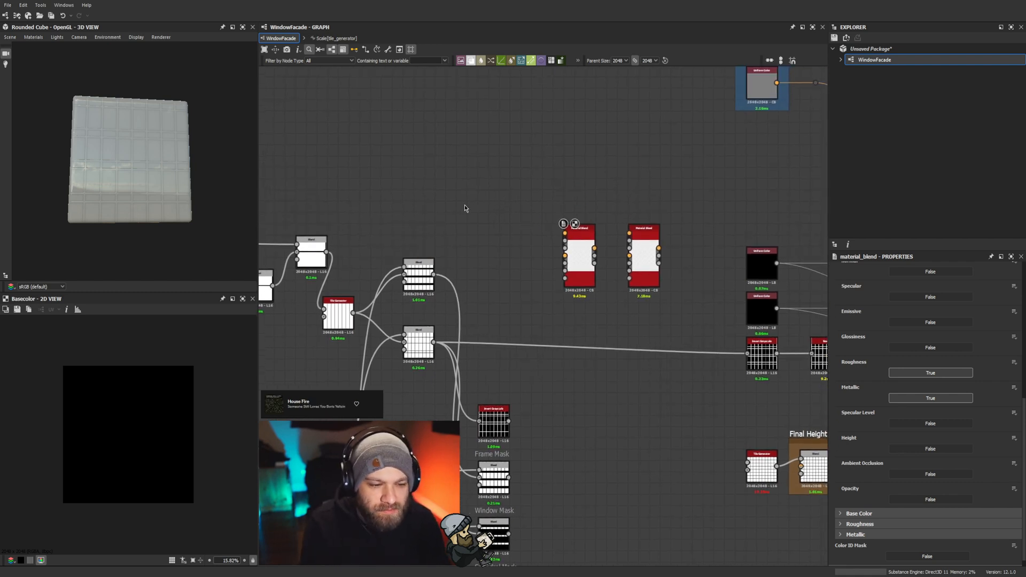
# Step: Add a Uniform Color node and connect it to the first Material Blend's #1 Base Color input
pyautogui.scroll(2, 668, 283)
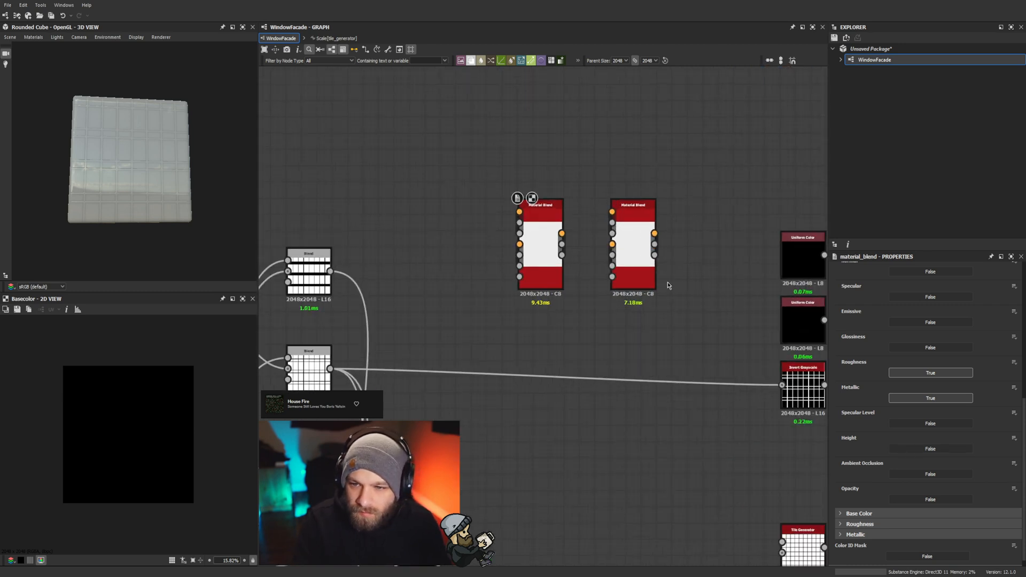
pyautogui.scroll(-1, 564, 270)
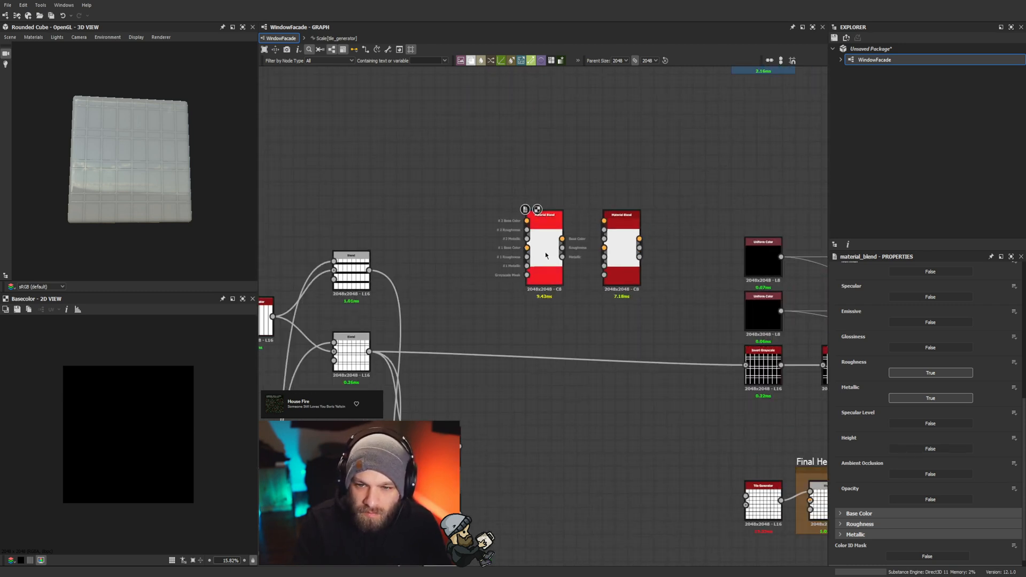
pyautogui.moveTo(413, 227); pyautogui.dragTo(512, 255, button='middle')
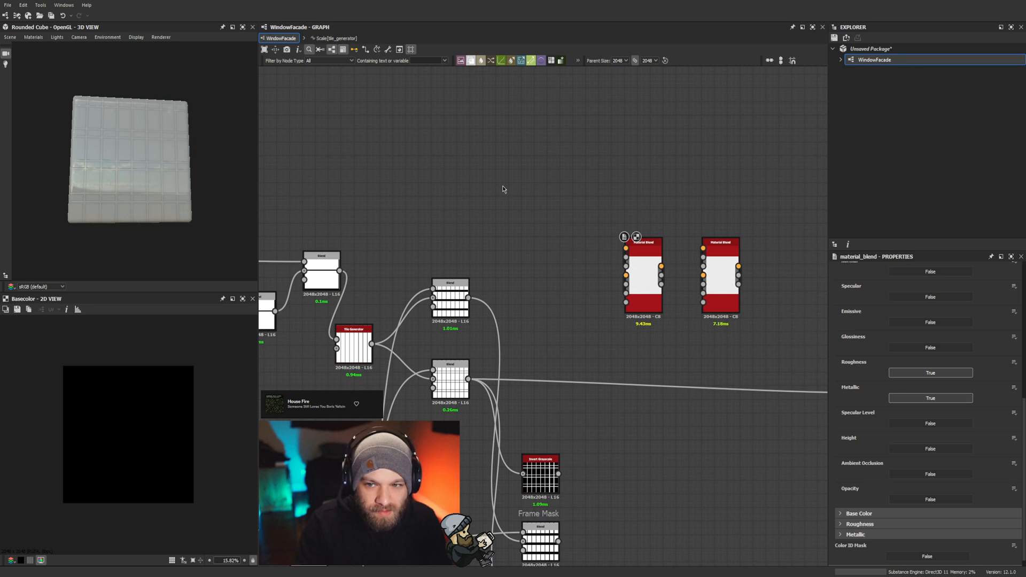
pyautogui.scroll(1, 597, 284)
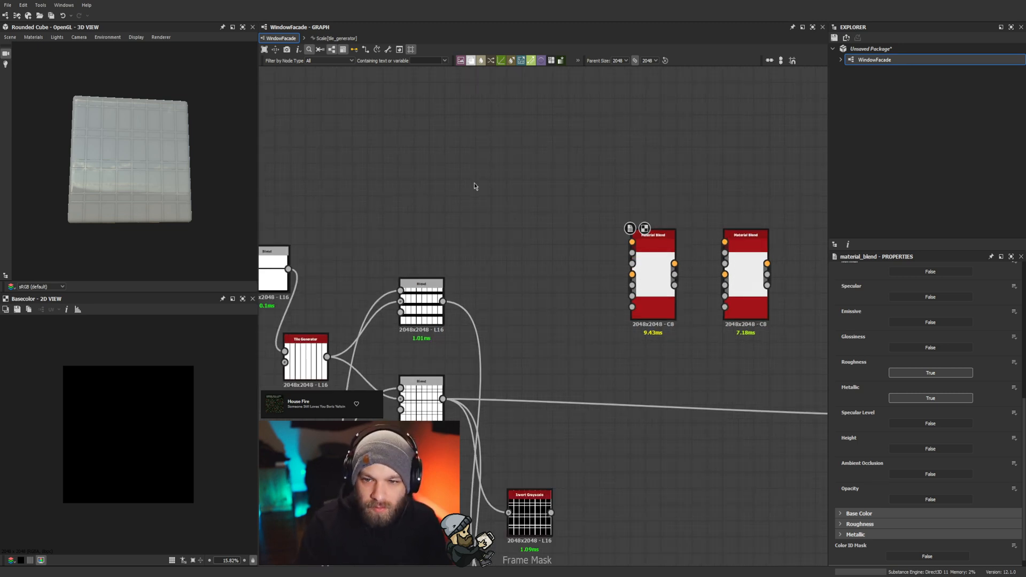
pyautogui.press('u')
pyautogui.moveTo(489, 188); pyautogui.dragTo(633, 275)
pyautogui.moveTo(475, 199); pyautogui.dragTo(520, 184)
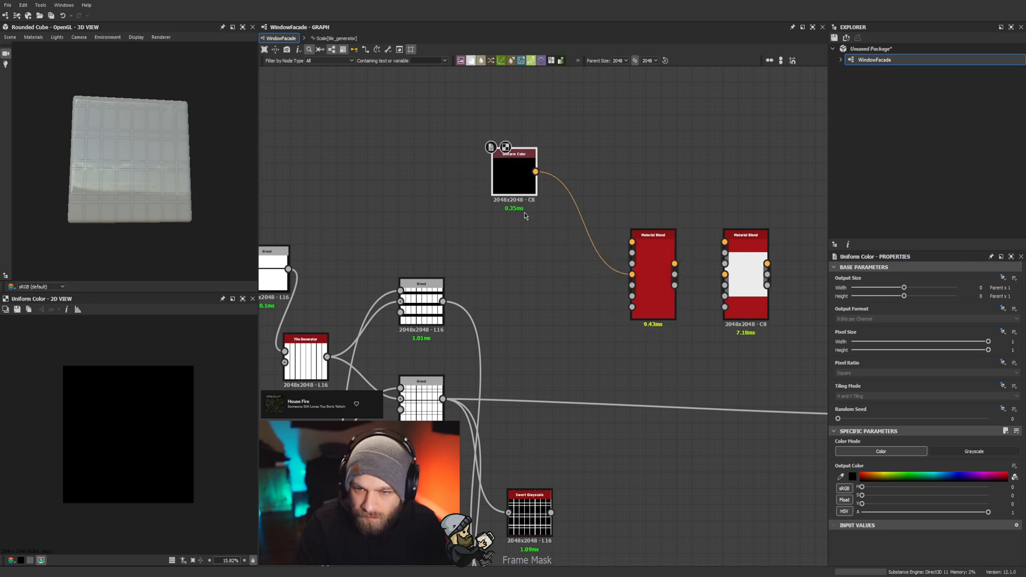
# Step: Duplicate the Uniform Color node twice in Grayscale mode, connect the copies to #1 Roughness and #1 Metallic, and stack the three nodes
pyautogui.hotkey('ctrl', 'd')
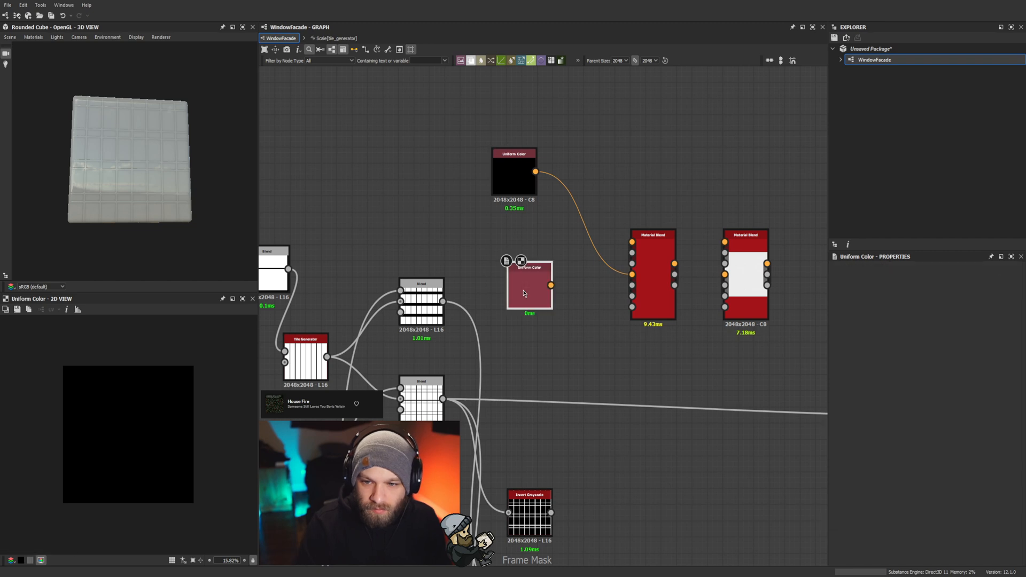
pyautogui.click(965, 453)
pyautogui.moveTo(551, 285); pyautogui.dragTo(632, 285)
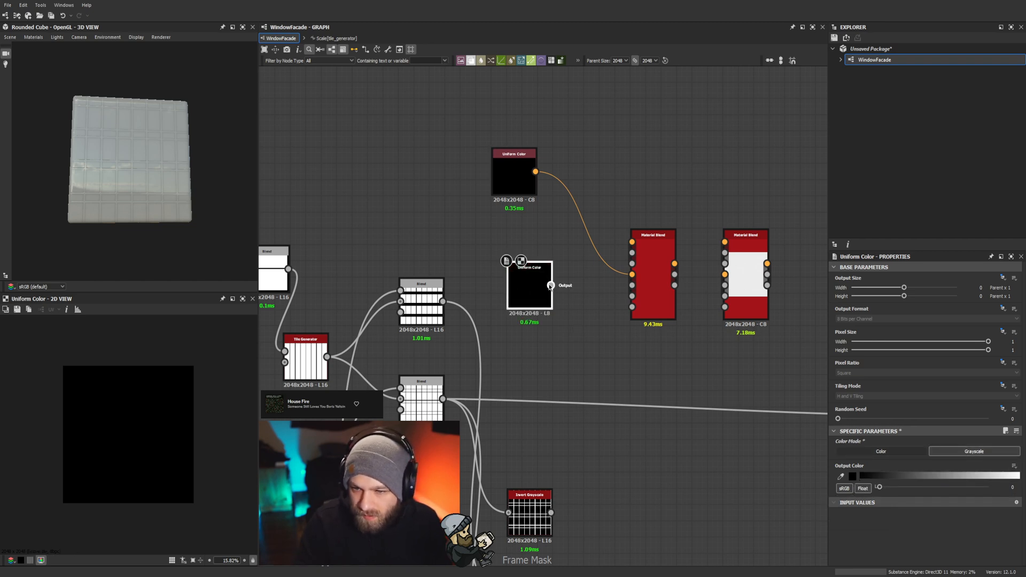
pyautogui.moveTo(533, 291); pyautogui.dragTo(517, 276)
pyautogui.hotkey('ctrl', 'd')
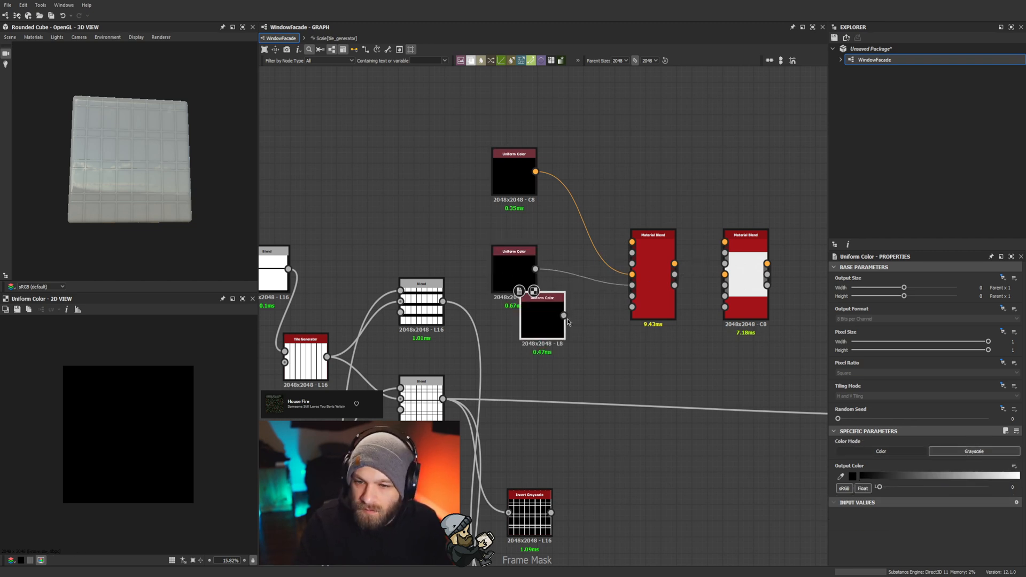
pyautogui.moveTo(544, 317); pyautogui.dragTo(629, 302)
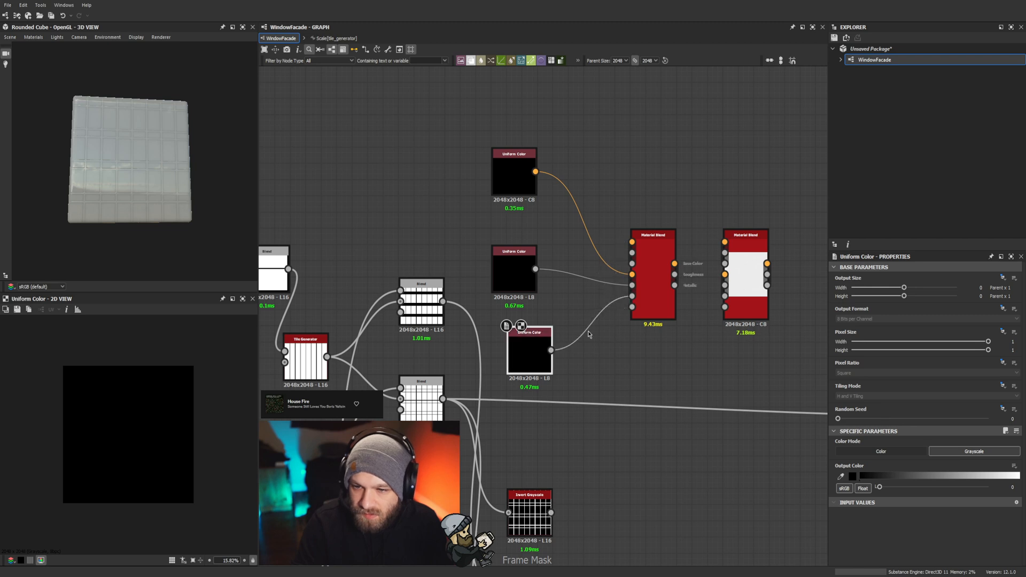
pyautogui.moveTo(522, 278); pyautogui.dragTo(536, 278)
pyautogui.moveTo(533, 343); pyautogui.dragTo(533, 326)
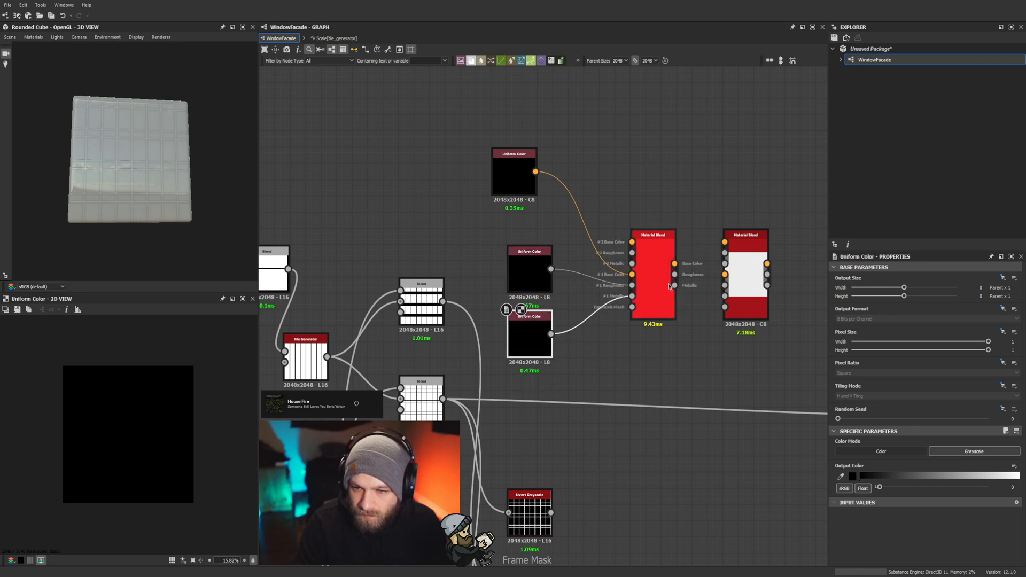
pyautogui.moveTo(514, 171); pyautogui.dragTo(529, 203)
# Step: Set the base color node to pure red, the roughness node to 1 and the metallic node to 0.5
pyautogui.click(881, 451)
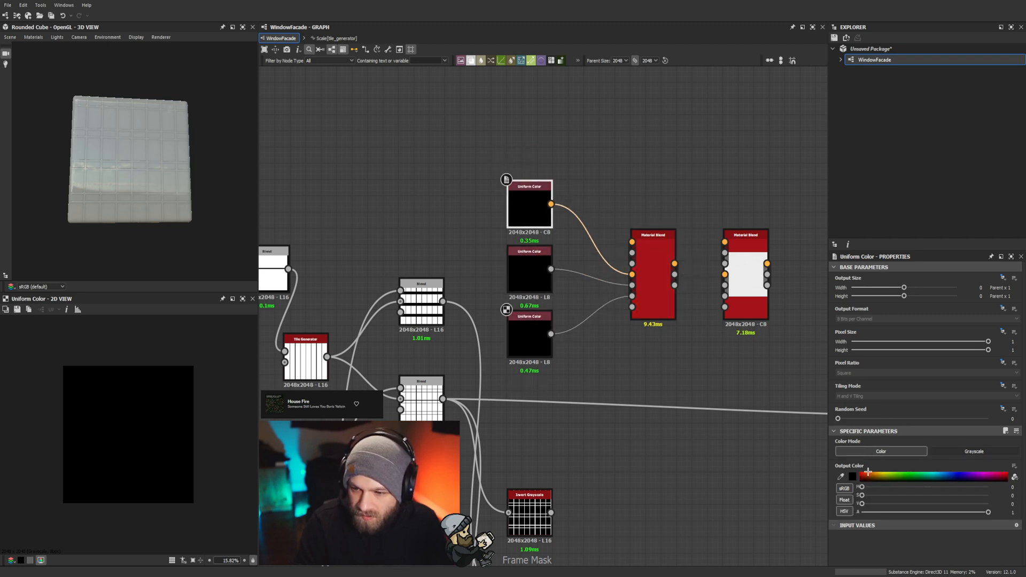
pyautogui.click(868, 472)
pyautogui.click(529, 275)
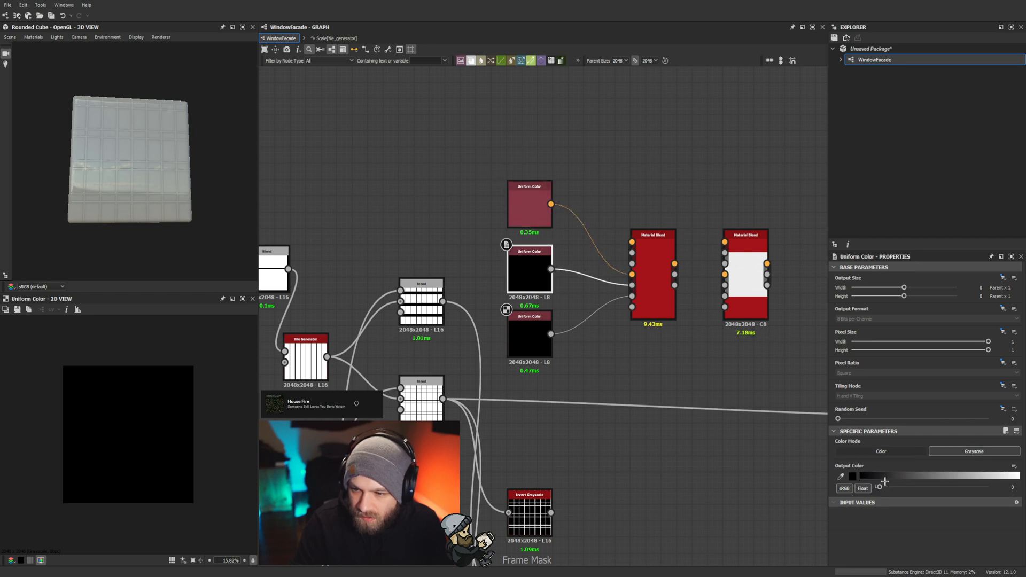
pyautogui.moveTo(885, 488); pyautogui.dragTo(992, 488)
pyautogui.click(530, 208)
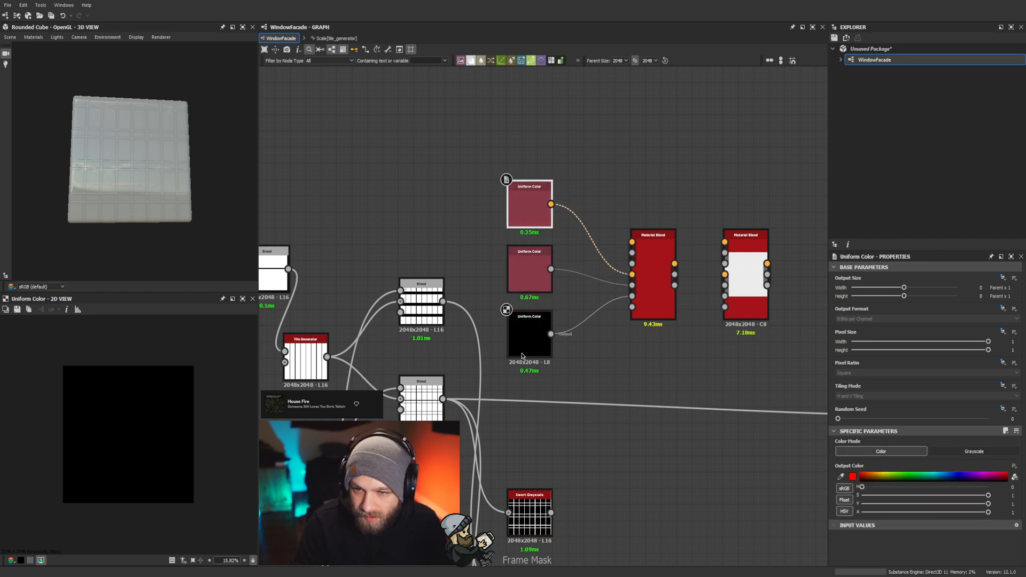
pyautogui.click(529, 337)
pyautogui.click(990, 487)
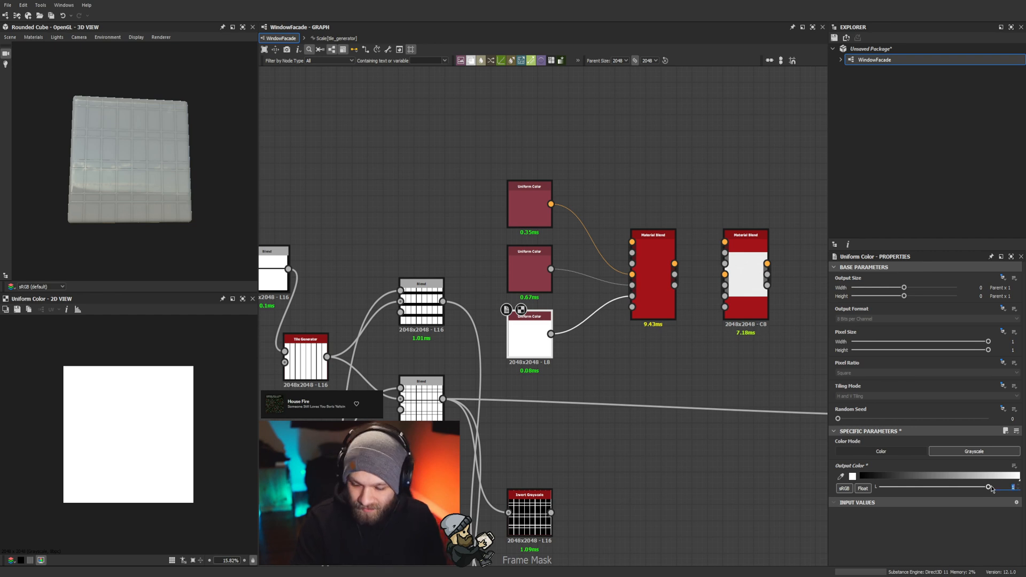
pyautogui.press('Return')
# Step: Display the Material Blend in the 2D view and feed the Window Mask into its Grayscale Mask input
pyautogui.click(647, 290)
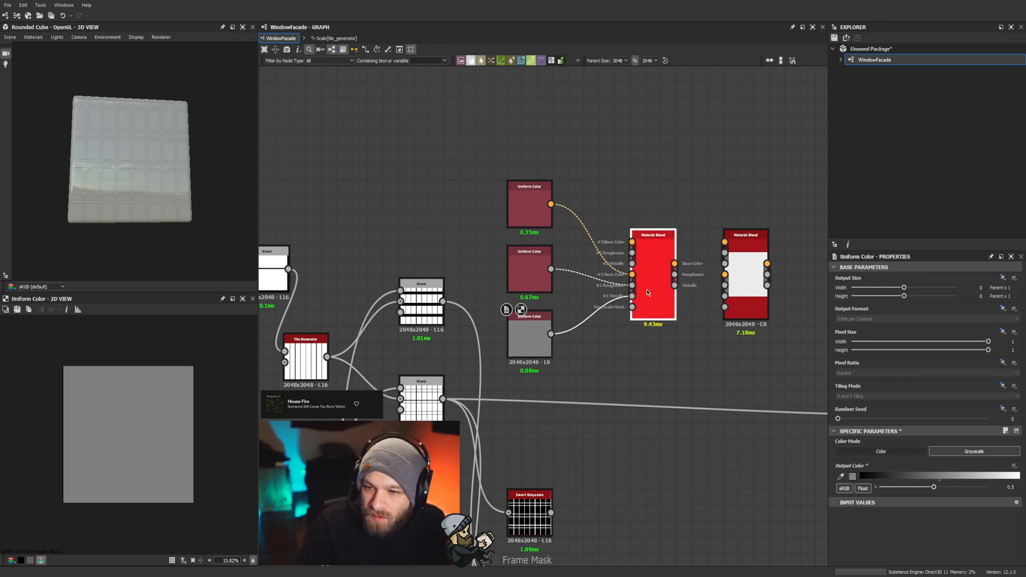
pyautogui.moveTo(635, 457); pyautogui.dragTo(627, 324, button='middle')
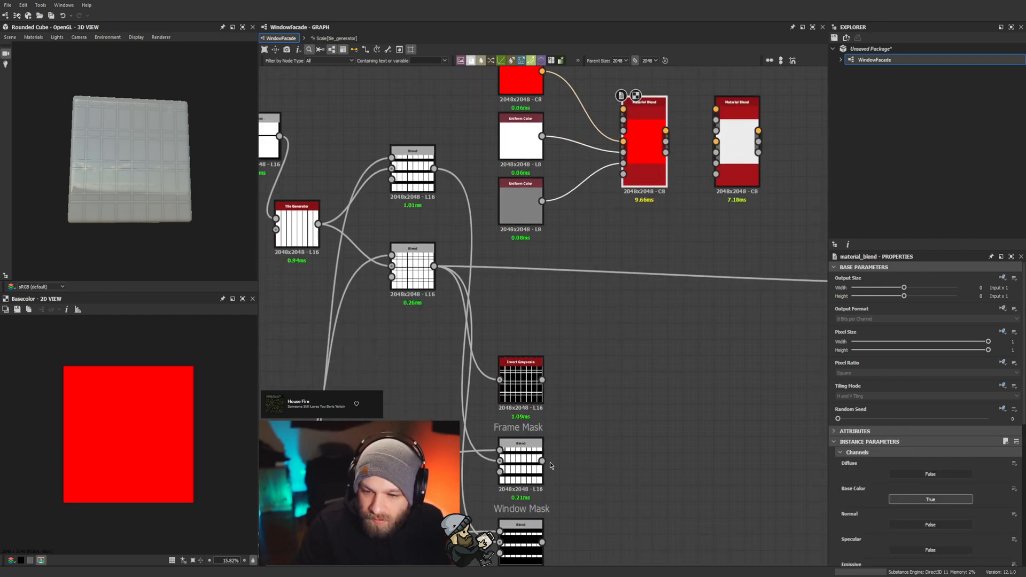
pyautogui.moveTo(556, 489); pyautogui.dragTo(561, 413, button='middle')
pyautogui.click(547, 384)
pyautogui.moveTo(626, 215); pyautogui.dragTo(545, 328, button='middle')
pyautogui.click(547, 211)
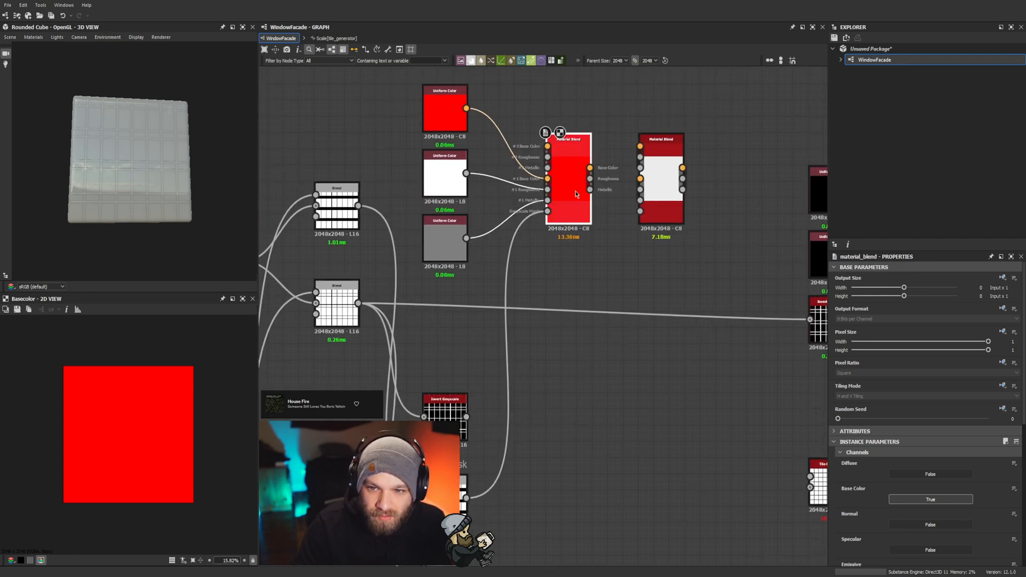
# Step: Examine the Material Blend's opacity and blending mode settings for Base Color and Roughness
pyautogui.scroll(-5, 907, 493)
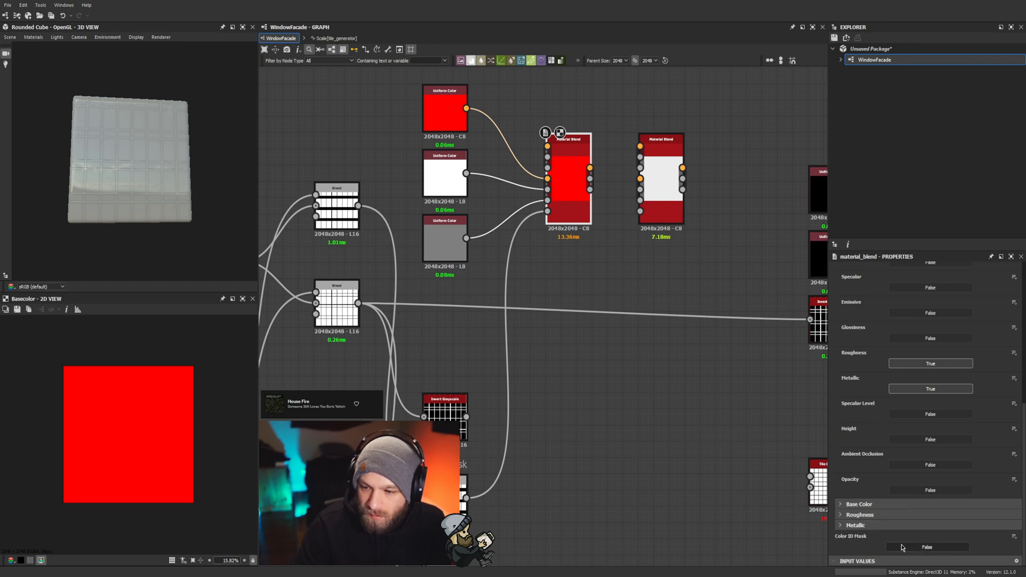
pyautogui.click(871, 516)
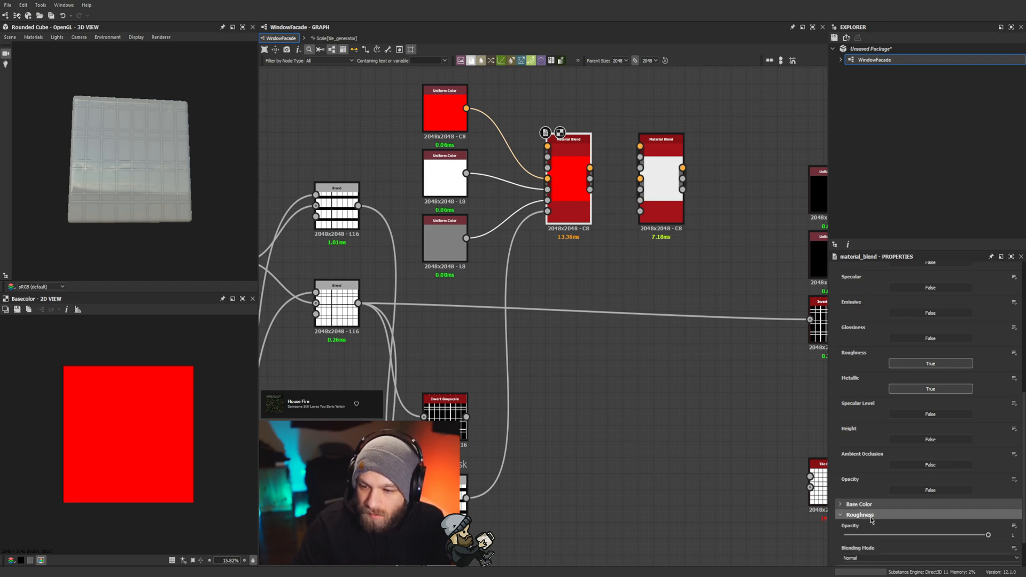
pyautogui.click(869, 504)
pyautogui.scroll(-2, 878, 514)
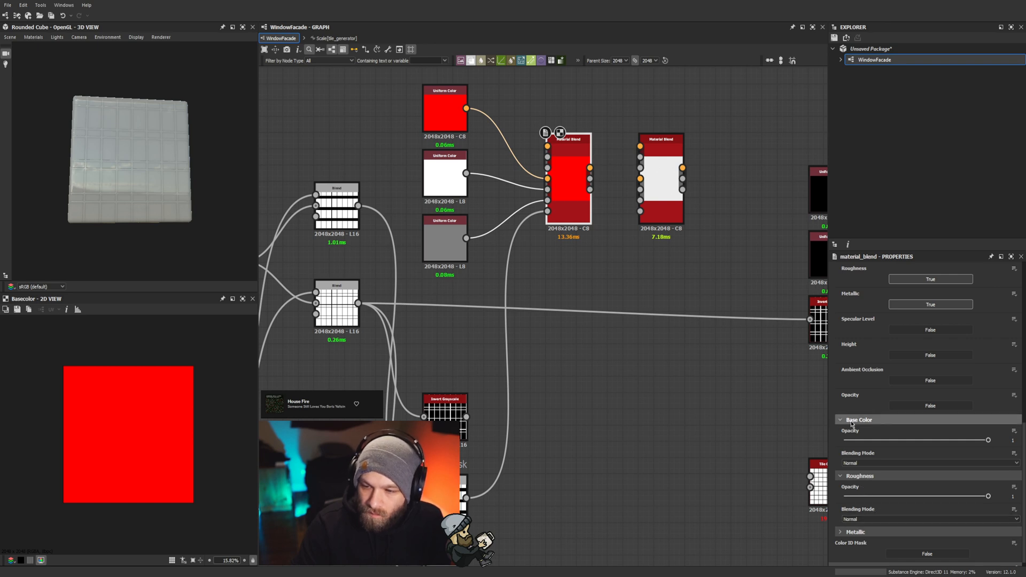
pyautogui.scroll(-1, 588, 257)
pyautogui.moveTo(592, 260); pyautogui.dragTo(604, 357, button='middle')
pyautogui.scroll(2, 540, 184)
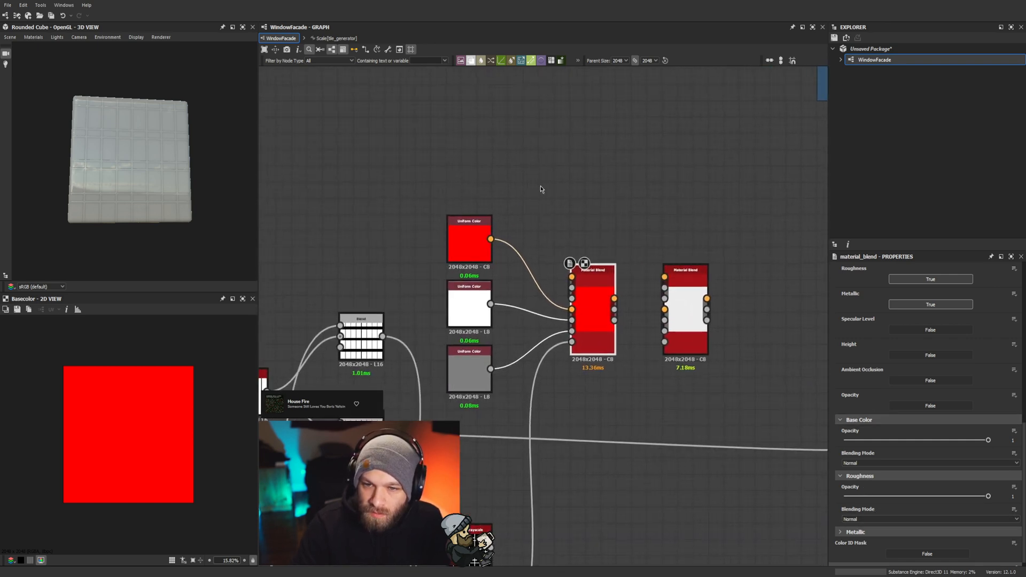
pyautogui.click(522, 157)
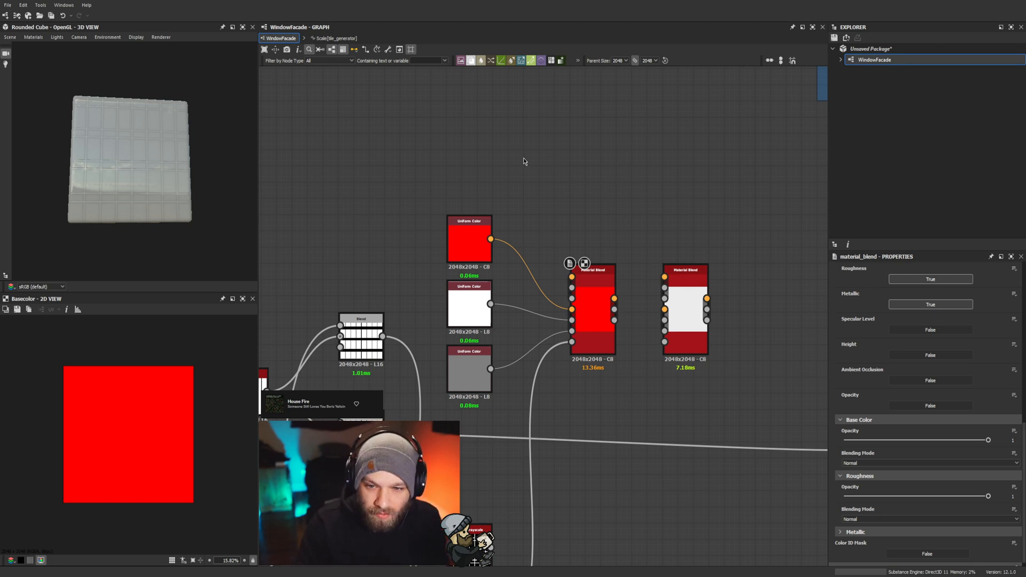
# Step: Move the three connected Uniform Color nodes together to the free graph area farther from the Material Blend
pyautogui.scroll(-2, 524, 159)
pyautogui.moveTo(527, 234); pyautogui.dragTo(553, 300, button='middle')
pyautogui.scroll(-2, 553, 301)
pyautogui.moveTo(536, 246); pyautogui.dragTo(389, 236)
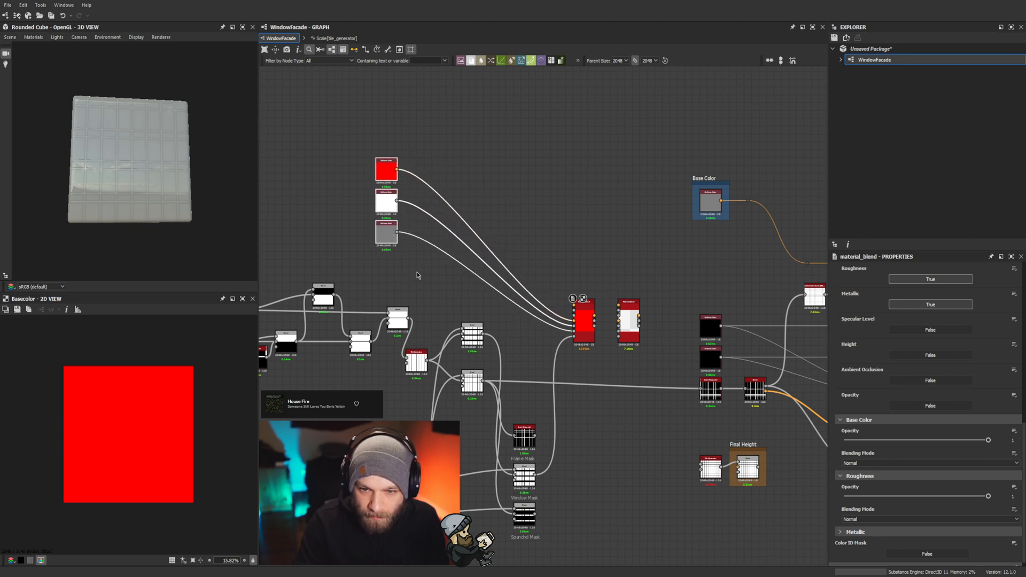
# Step: Enclose the three Uniform Color nodes in a frame titled Window Frame
pyautogui.hotkey('ctrl', 'f')
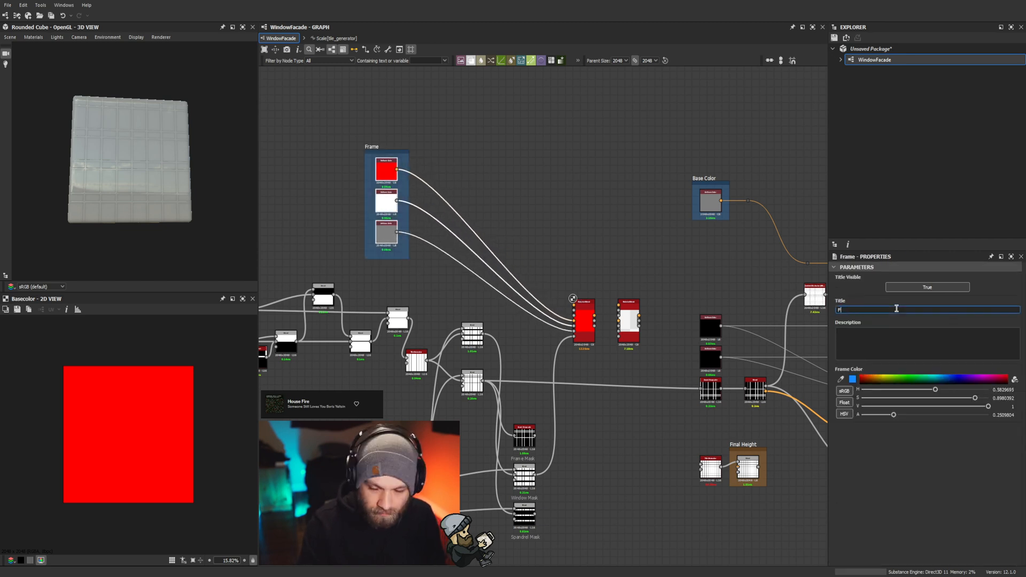
pyautogui.click(897, 309)
pyautogui.write('Window Frame')
pyautogui.press('Return')
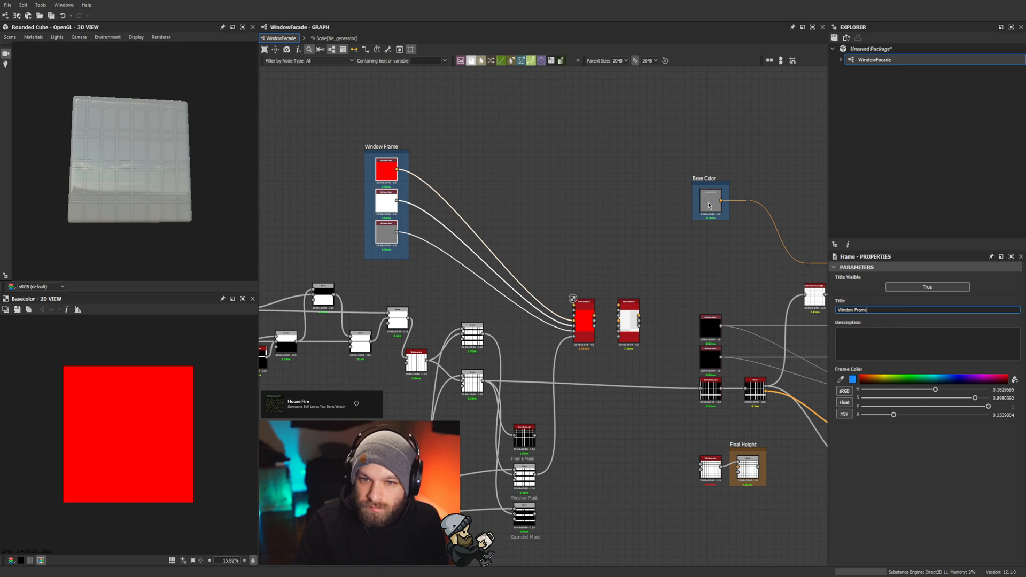
pyautogui.click(443, 122)
# Step: Copy the three Window Frame Uniform Color nodes and place the copies in the open area beside the frame
pyautogui.moveTo(442, 121); pyautogui.dragTo(518, 187, button='middle')
pyautogui.scroll(2, 560, 210)
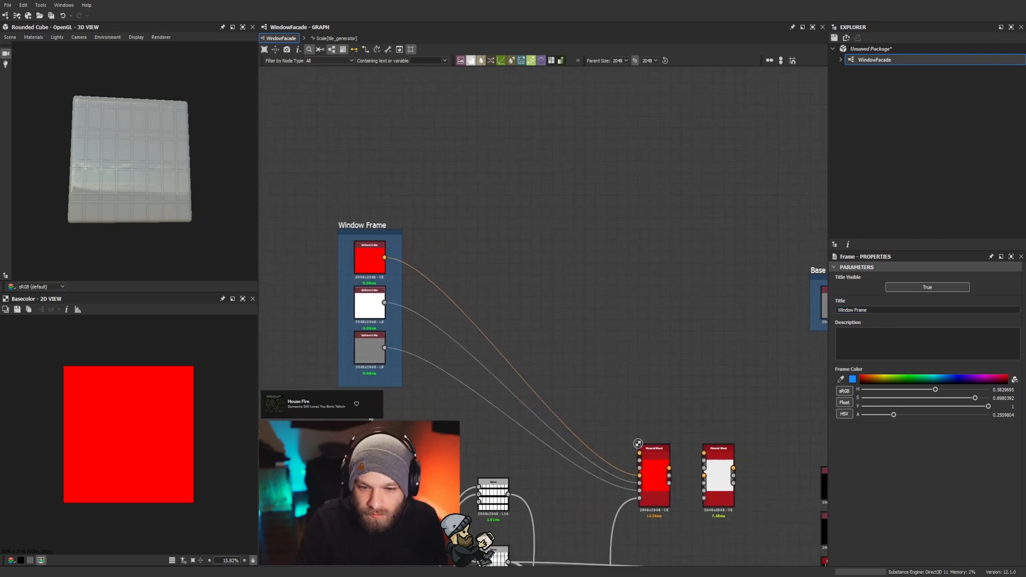
pyautogui.moveTo(350, 374); pyautogui.dragTo(371, 262)
pyautogui.hotkey('ctrl', 'c')
pyautogui.hotkey('ctrl', 'v')
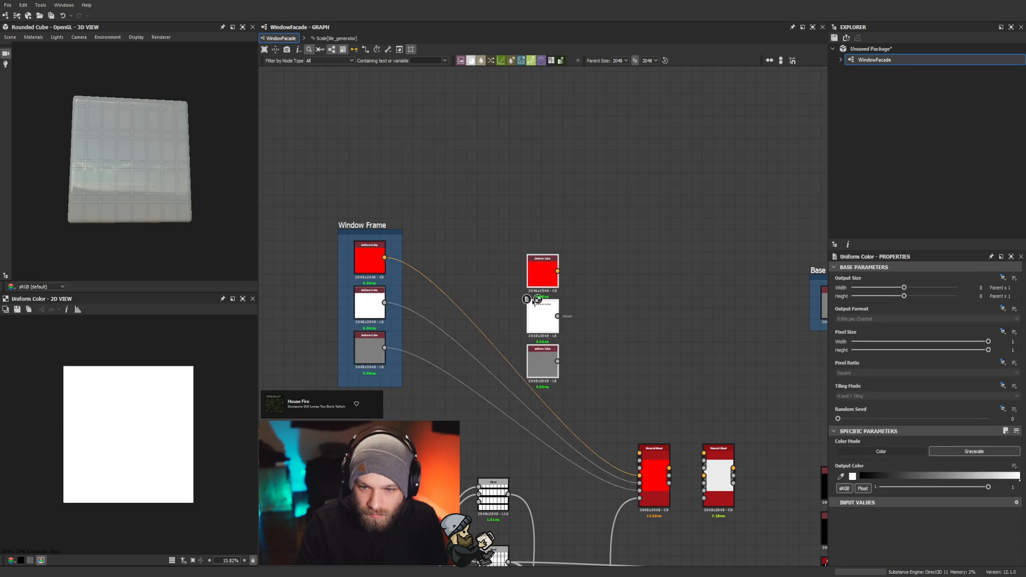
pyautogui.moveTo(553, 311); pyautogui.dragTo(546, 247)
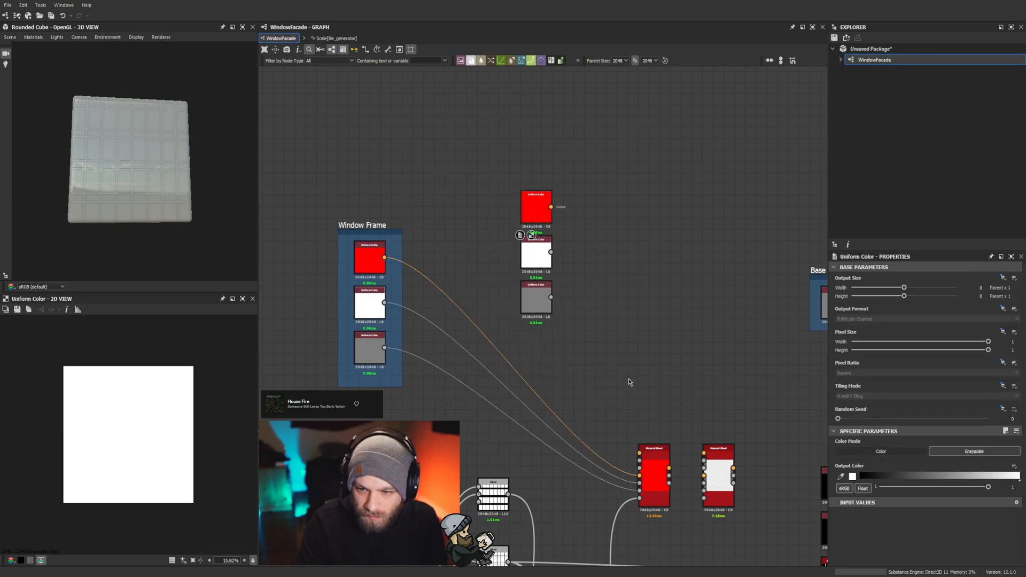
pyautogui.moveTo(630, 382); pyautogui.dragTo(542, 229)
pyautogui.hotkey('ctrl', 'z')
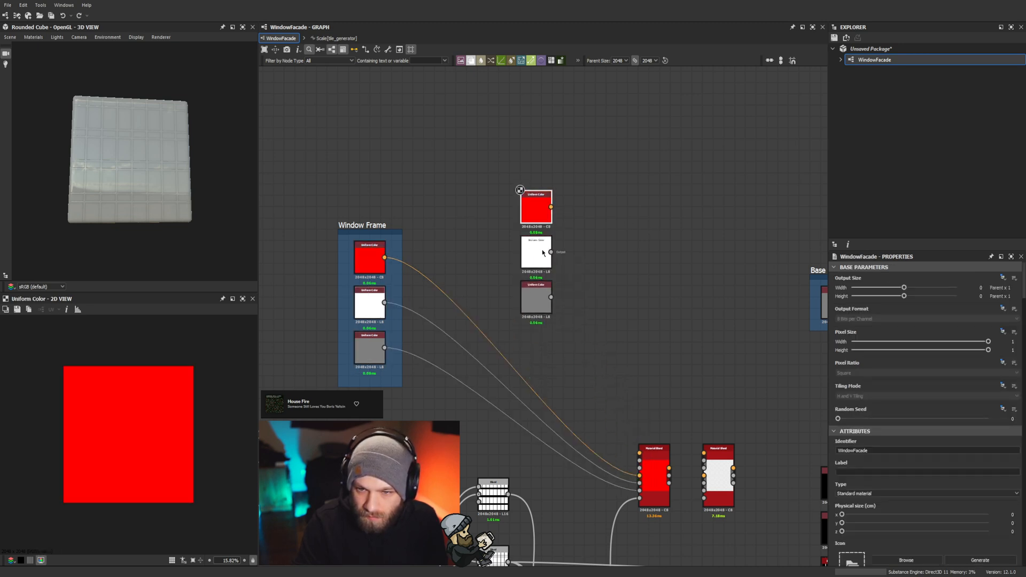
pyautogui.moveTo(564, 300); pyautogui.dragTo(540, 216)
# Step: Connect the copied Uniform Color nodes to the Material Blend's #2 Base Color, #2 Roughness and #2 Metallic inputs
pyautogui.click(610, 217)
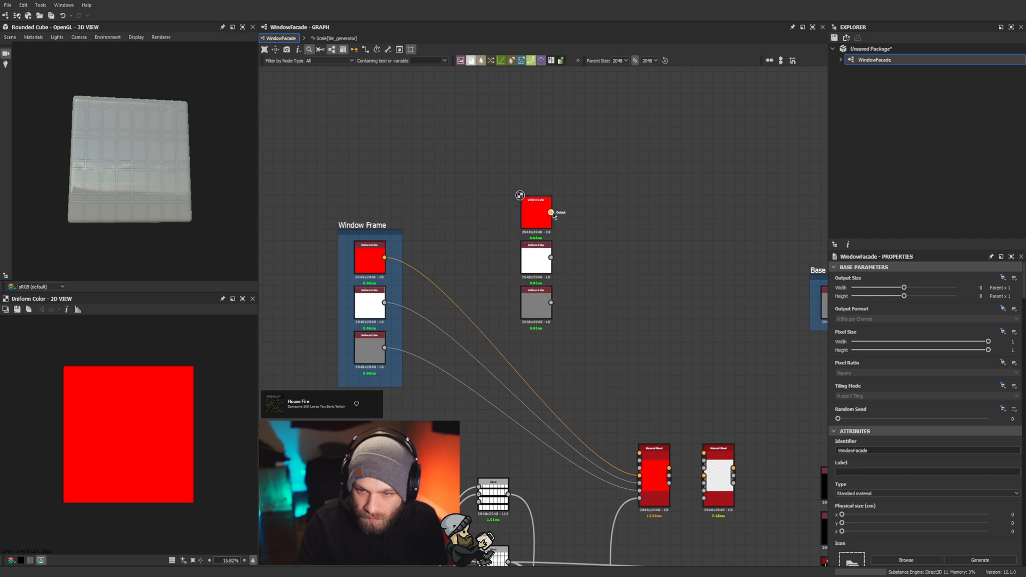
pyautogui.moveTo(651, 424); pyautogui.dragTo(551, 258)
pyautogui.moveTo(552, 303); pyautogui.dragTo(640, 469)
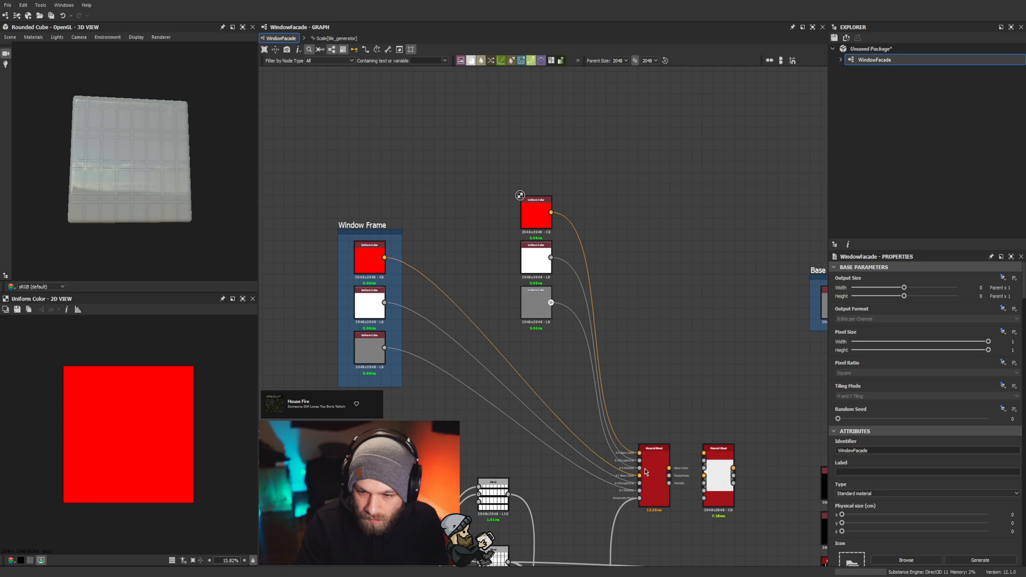
# Step: Swap the Window Frame connections so the grey node feeds #1 Roughness and the white node feeds #1 Metallic
pyautogui.scroll(1, 416, 362)
pyautogui.moveTo(420, 368); pyautogui.dragTo(382, 266, button='middle')
pyautogui.scroll(1, 643, 402)
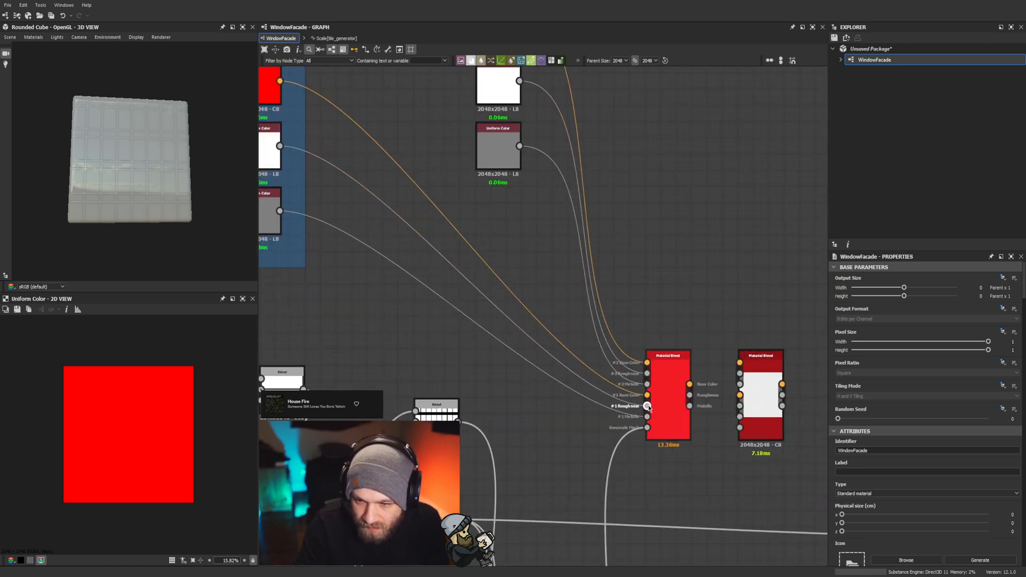
pyautogui.moveTo(648, 405); pyautogui.dragTo(281, 213)
pyautogui.moveTo(280, 146); pyautogui.dragTo(654, 422)
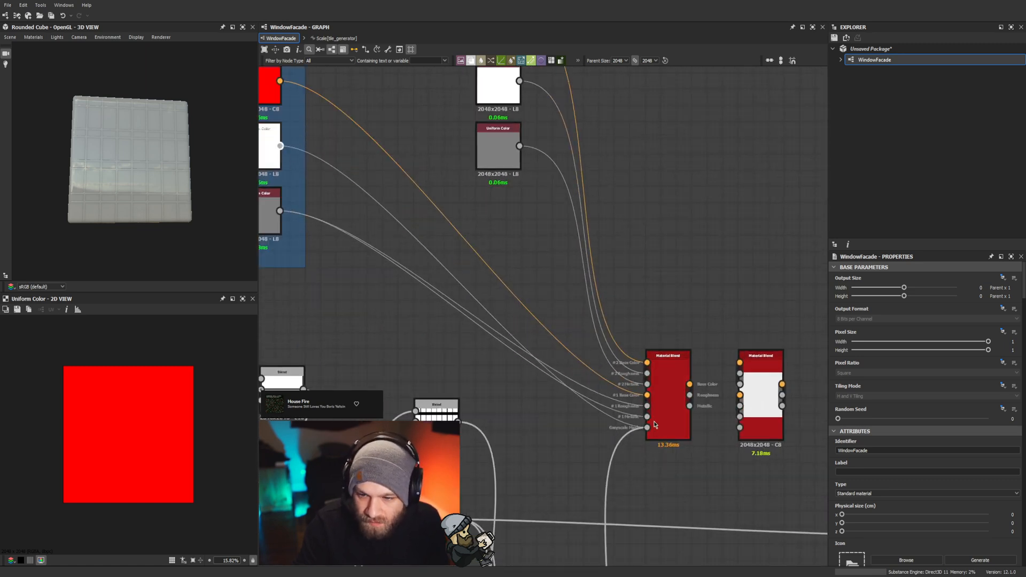
# Step: Set the copied red Uniform Color node to green, hue about 0.34, and preview the first Material Blend's base color
pyautogui.scroll(-1, 513, 348)
pyautogui.moveTo(498, 181); pyautogui.dragTo(492, 204, button='middle')
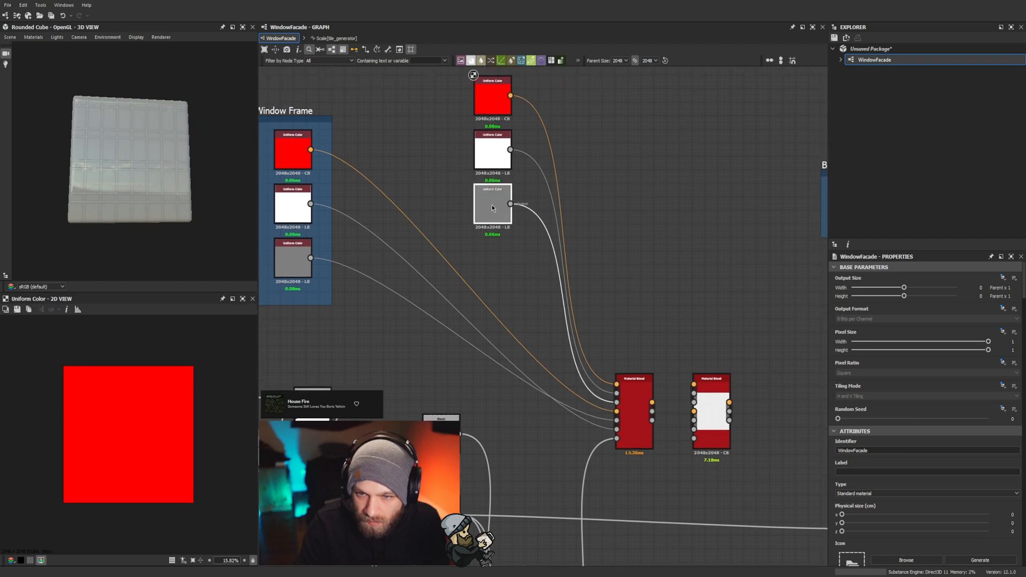
pyautogui.click(491, 207)
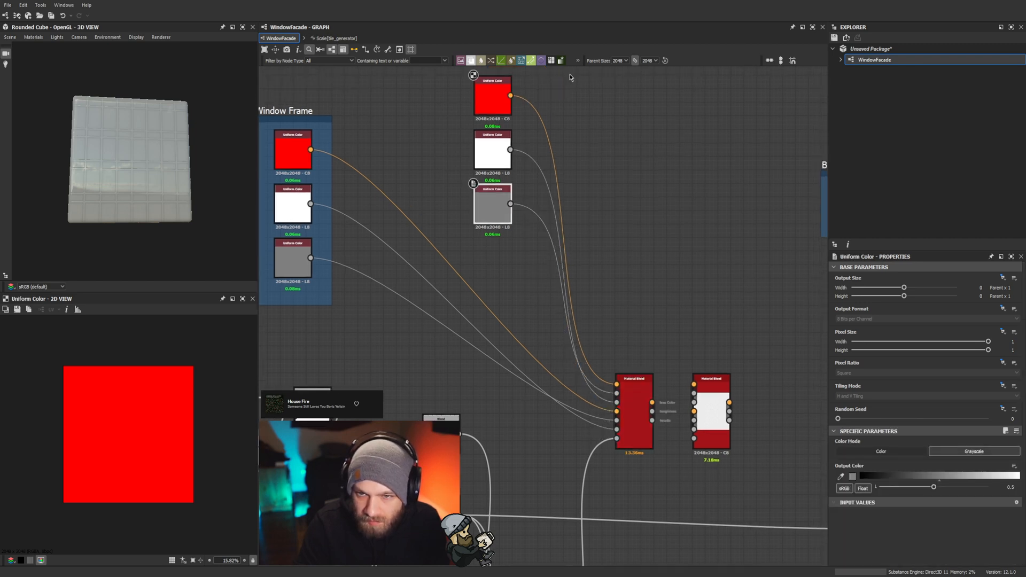
pyautogui.moveTo(487, 94); pyautogui.dragTo(457, 153, button='middle')
pyautogui.click(458, 153)
pyautogui.click(904, 477)
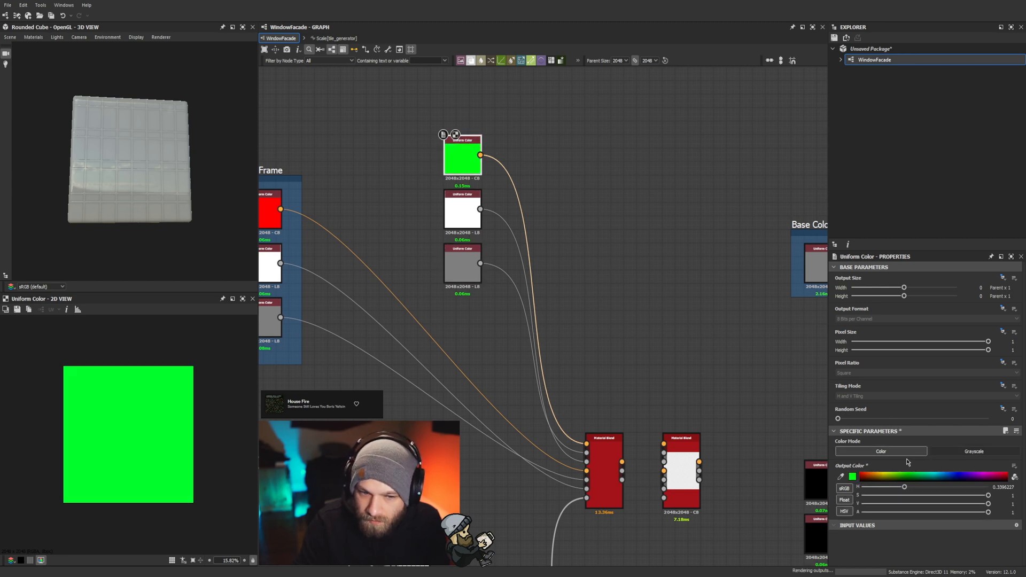
pyautogui.doubleClick(599, 464)
pyautogui.scroll(3, 89, 432)
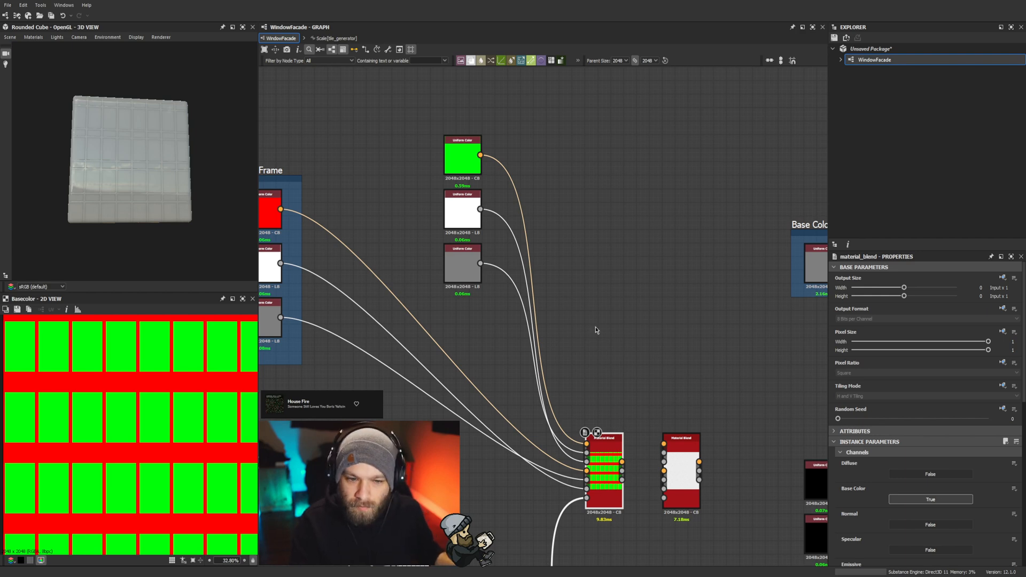
# Step: Connect the first Material Blend's Base Color, Roughness and Metallic outputs to the second Material Blend's matching #1 inputs
pyautogui.moveTo(648, 341); pyautogui.dragTo(532, 268, button='middle')
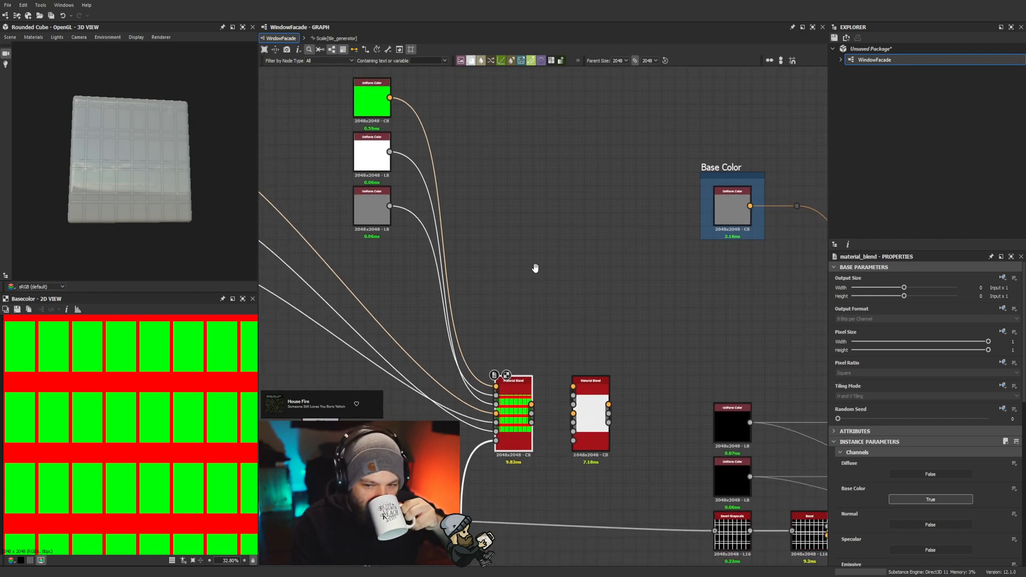
pyautogui.scroll(5, 515, 377)
pyautogui.moveTo(499, 391); pyautogui.dragTo(556, 406)
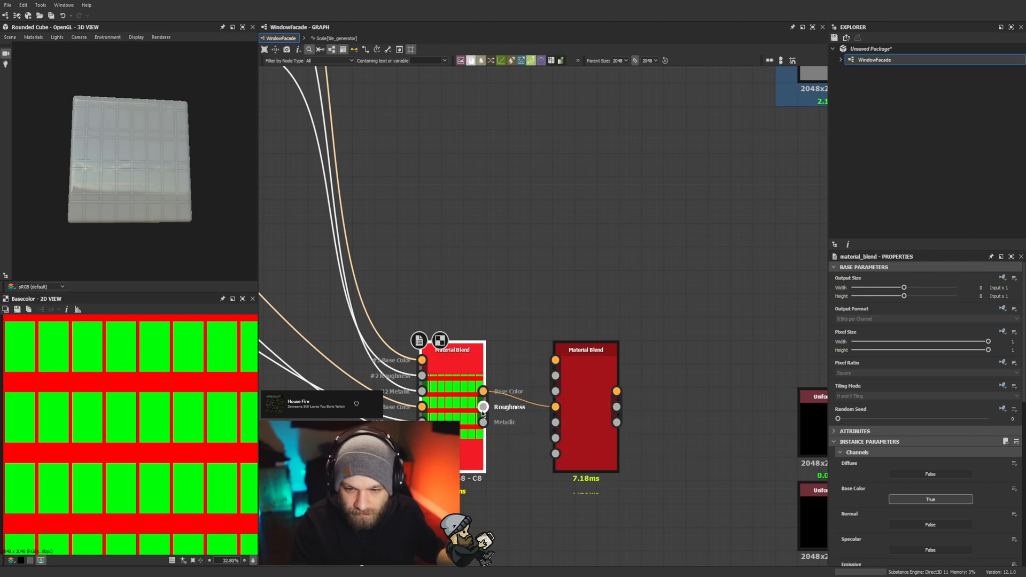
pyautogui.moveTo(483, 407); pyautogui.dragTo(556, 438)
pyautogui.scroll(-2, 544, 445)
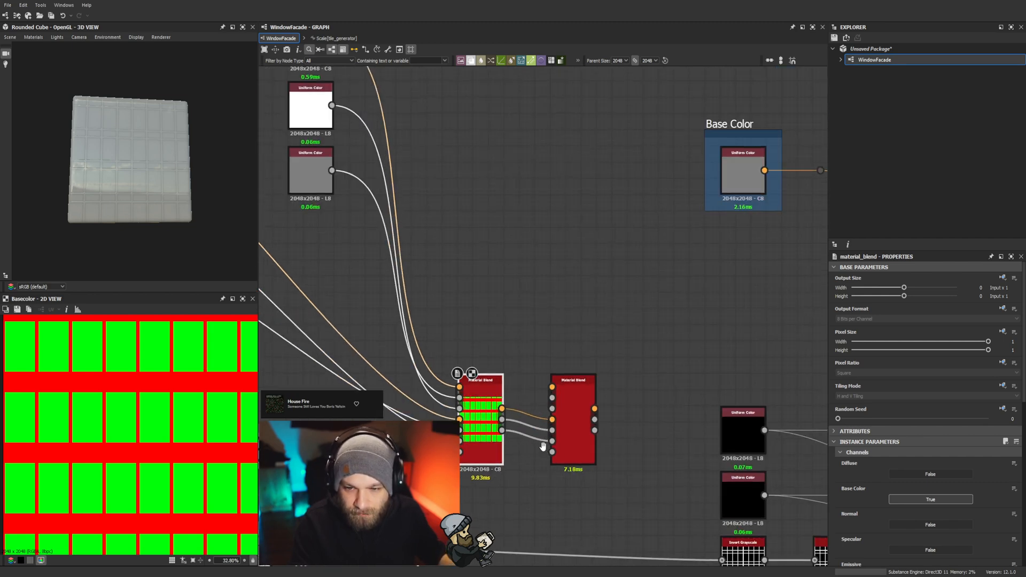
# Step: Connect the spandrel mask to the second Material Blend's grayscale mask input
pyautogui.moveTo(570, 445); pyautogui.dragTo(571, 313, button='middle')
pyautogui.scroll(-2, 577, 314)
pyautogui.scroll(1, 484, 442)
pyautogui.moveTo(484, 442); pyautogui.dragTo(480, 338, button='middle')
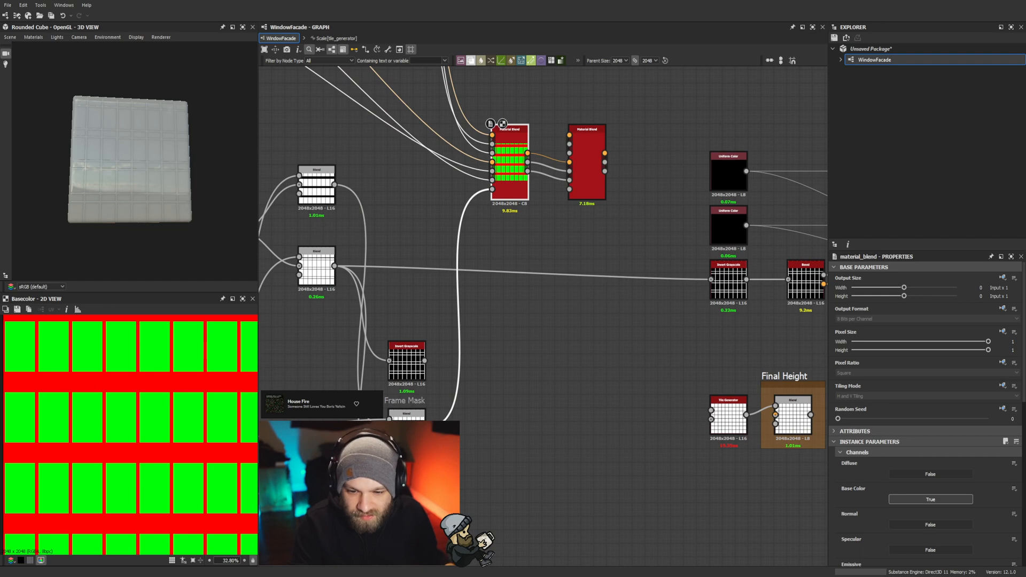
pyautogui.moveTo(589, 187); pyautogui.dragTo(507, 255, button='middle')
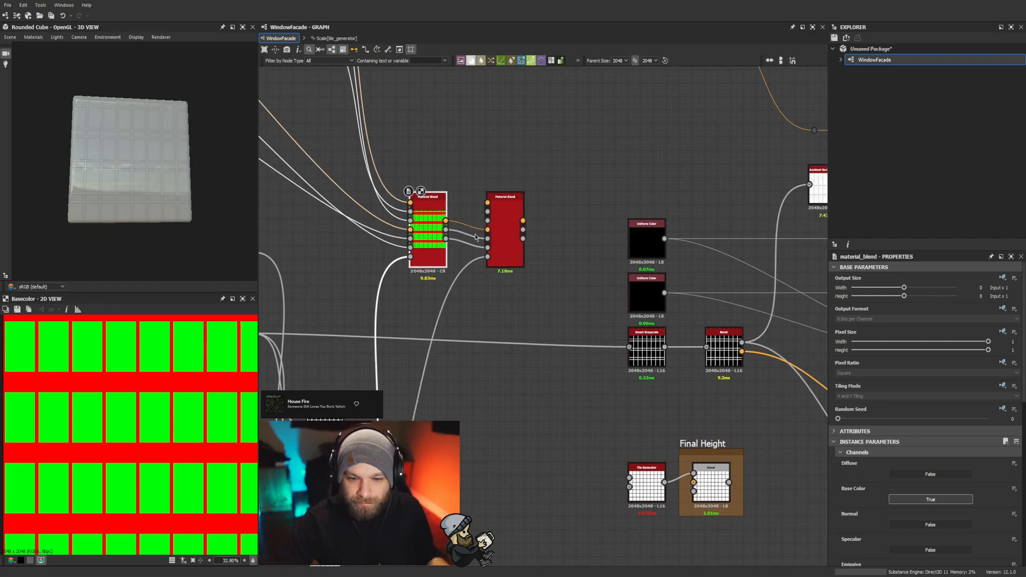
# Step: Move the first Material Blend farther from the second to widen the gap between them
pyautogui.click(646, 348)
pyautogui.click(444, 339)
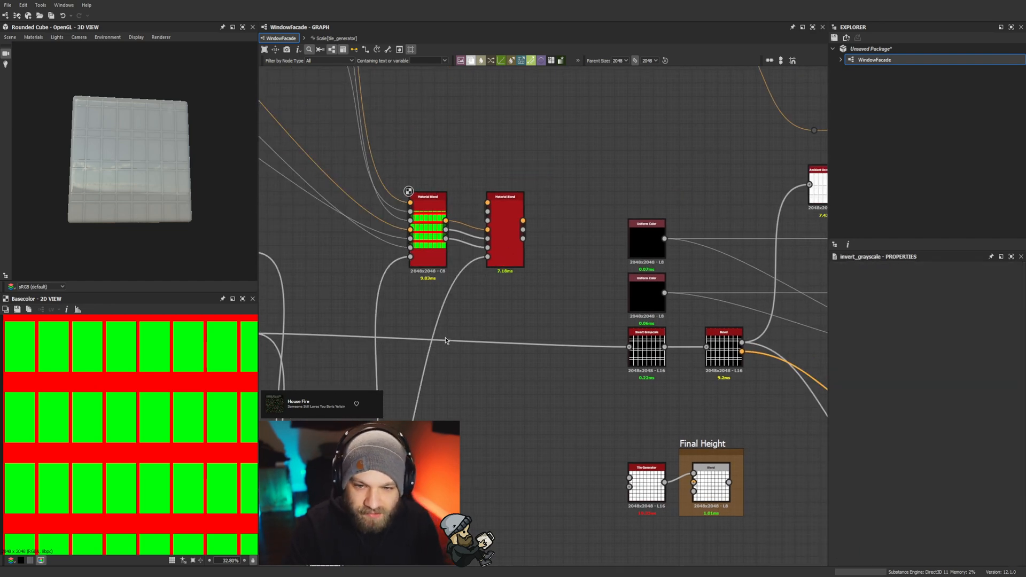
pyautogui.scroll(-3, 444, 338)
pyautogui.moveTo(444, 338); pyautogui.dragTo(435, 388, button='middle')
pyautogui.scroll(2, 427, 313)
pyautogui.moveTo(427, 313); pyautogui.dragTo(487, 306, button='middle')
pyautogui.moveTo(492, 320); pyautogui.dragTo(471, 322)
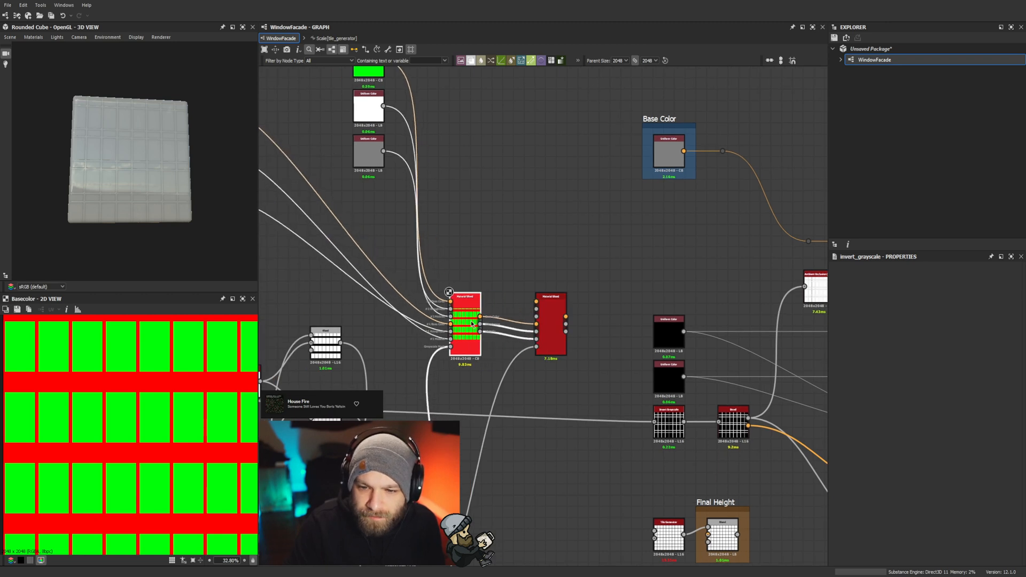
pyautogui.click(502, 265)
# Step: Enclose the green, white and grey Uniform Color nodes in a frame titled Window
pyautogui.moveTo(502, 265); pyautogui.dragTo(497, 329, button='middle')
pyautogui.moveTo(457, 249); pyautogui.dragTo(571, 254, button='middle')
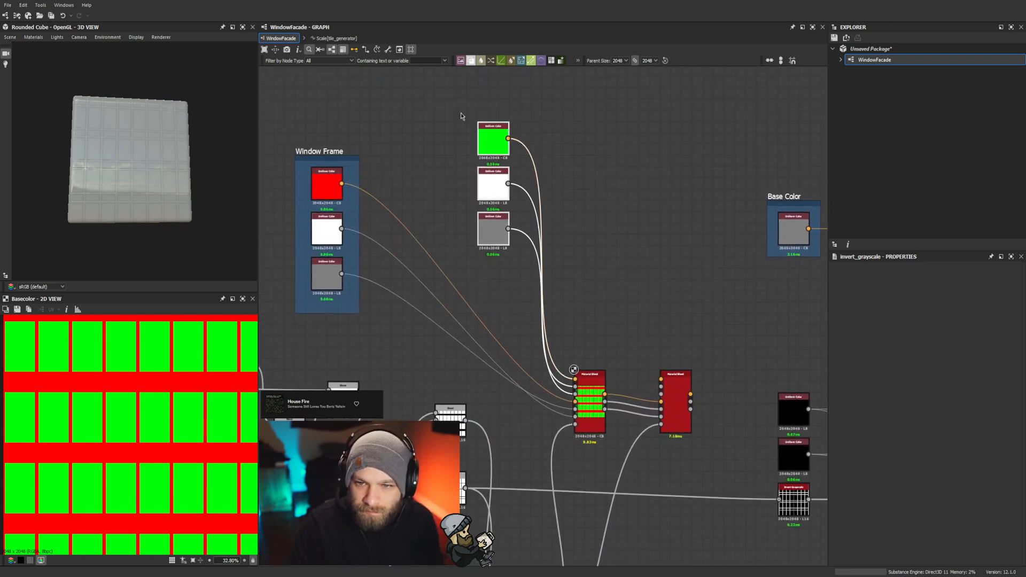
pyautogui.hotkey('ctrl', 'f')
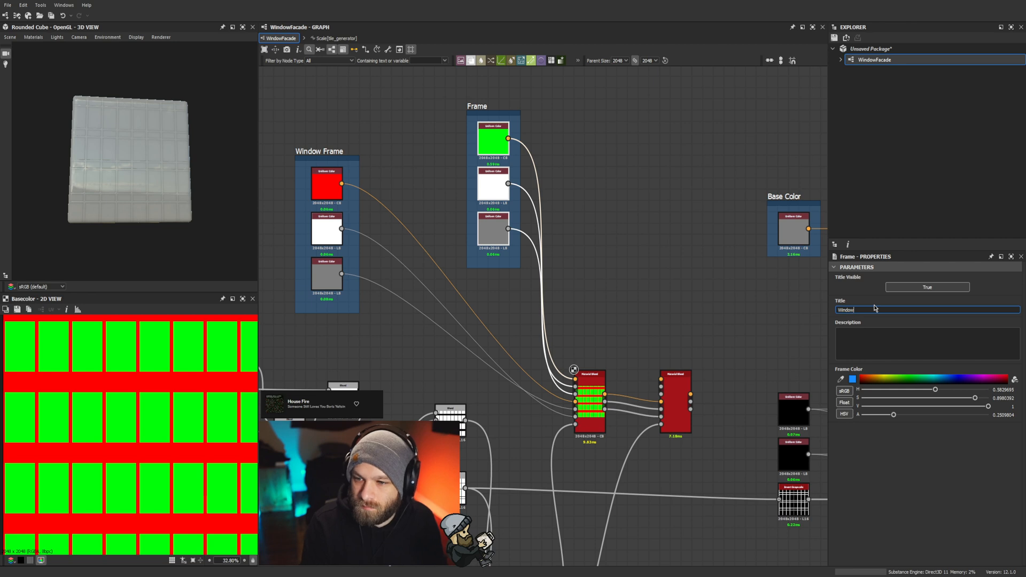
pyautogui.click(538, 140)
pyautogui.moveTo(537, 140); pyautogui.dragTo(524, 145, button='middle')
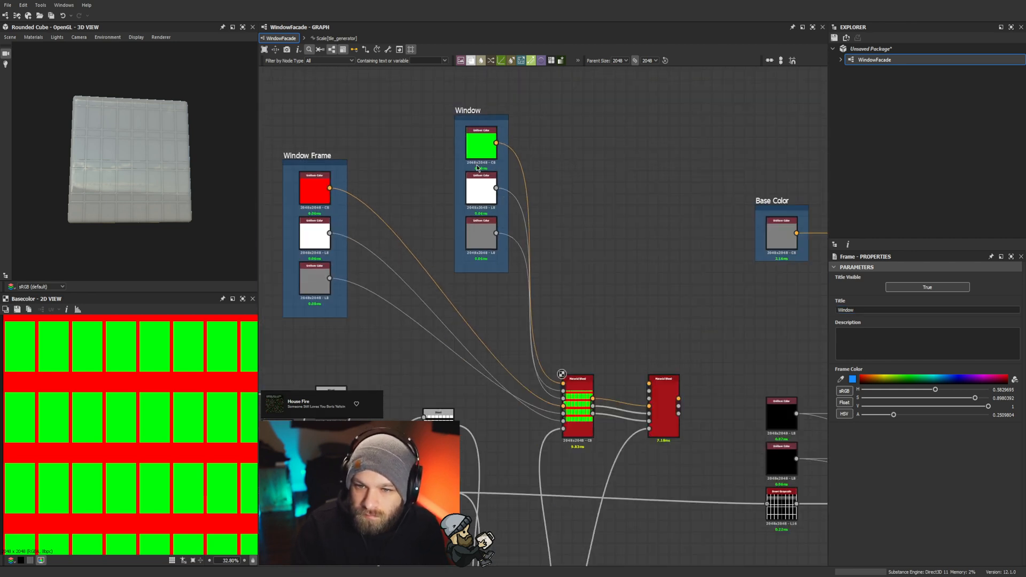
# Step: Align the Window and Window Frame frames at the same height and straighten the Window Frame nodes inside their frame
pyautogui.moveTo(470, 111); pyautogui.dragTo(468, 145)
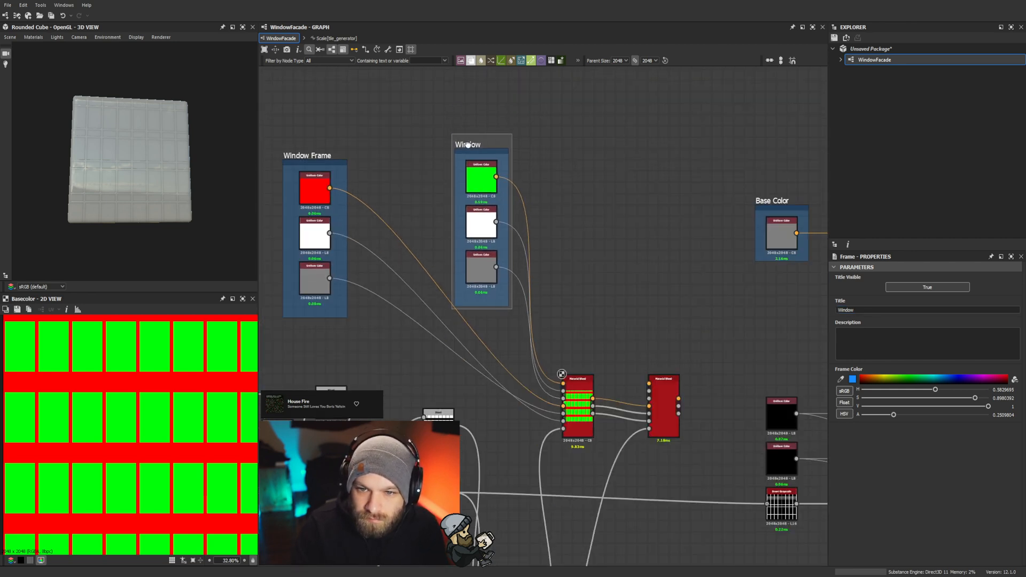
pyautogui.moveTo(327, 150); pyautogui.dragTo(319, 140)
pyautogui.moveTo(311, 177); pyautogui.dragTo(313, 178)
pyautogui.moveTo(311, 223); pyautogui.dragTo(313, 223)
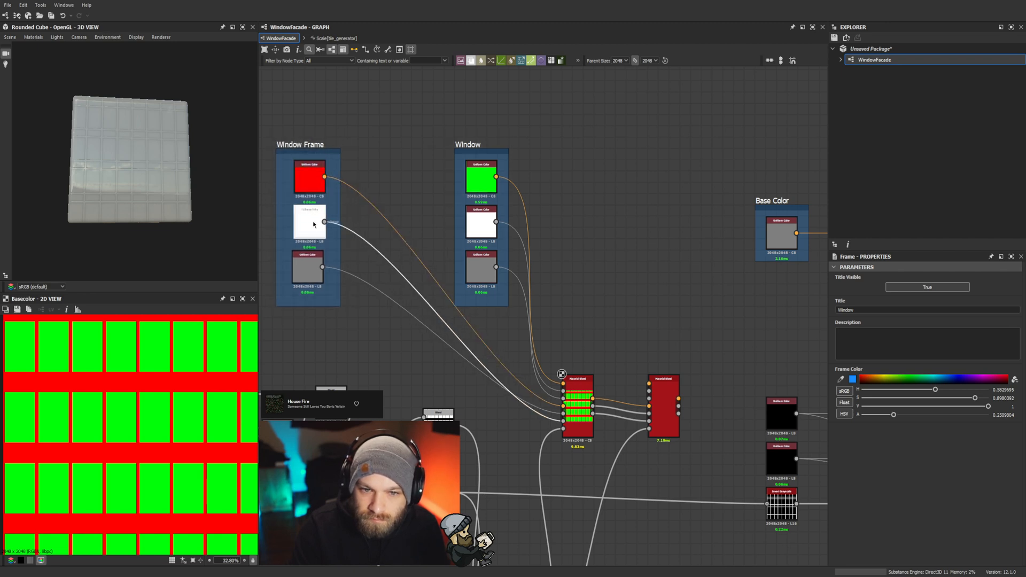
pyautogui.moveTo(310, 267); pyautogui.dragTo(313, 267)
pyautogui.click(294, 142)
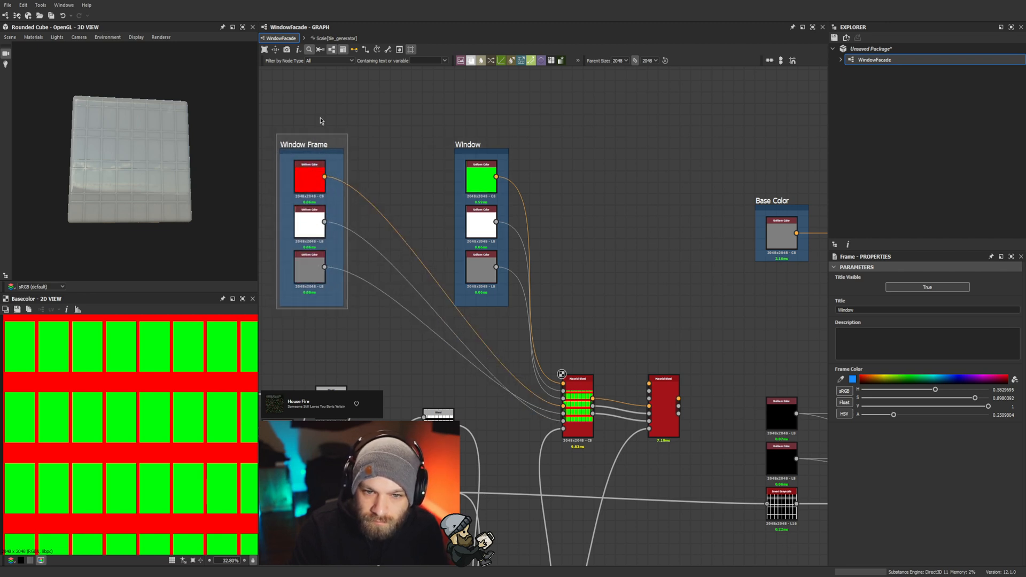
# Step: Shorten the Window Frame and Window frames from below so they end just under their grey nodes
pyautogui.moveTo(311, 309); pyautogui.dragTo(307, 293)
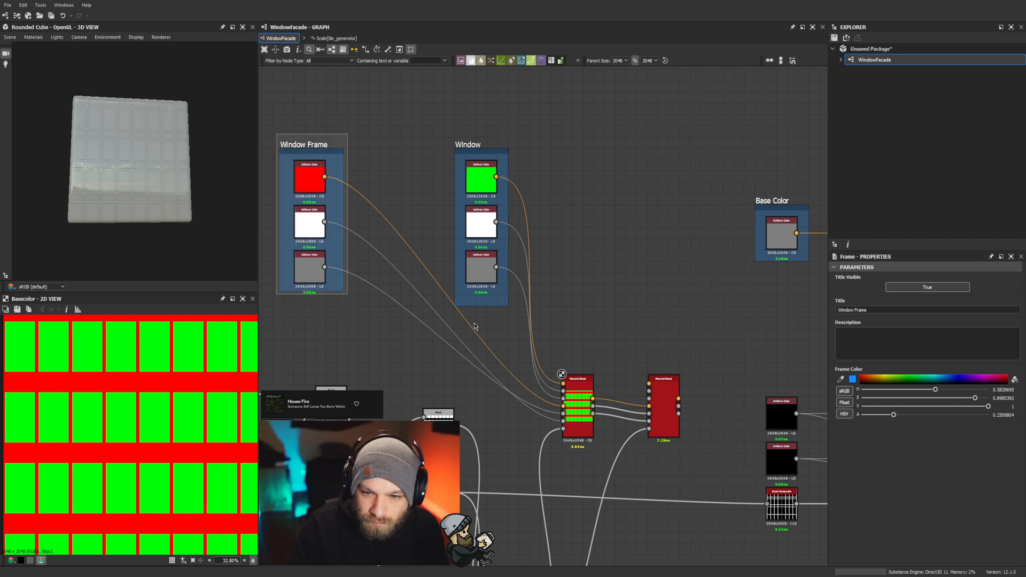
pyautogui.click(483, 309)
pyautogui.moveTo(477, 306); pyautogui.dragTo(483, 294)
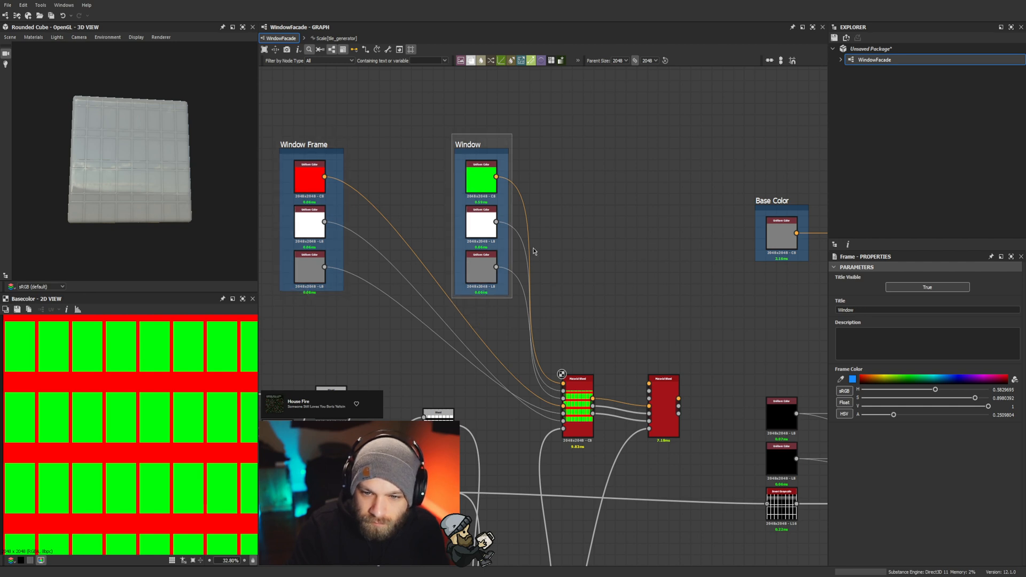
# Step: Narrow the Window Frame frame on both sides to fit closely around its three nodes
pyautogui.click(533, 248)
pyautogui.scroll(1, 472, 153)
pyautogui.moveTo(322, 170); pyautogui.dragTo(458, 175, button='middle')
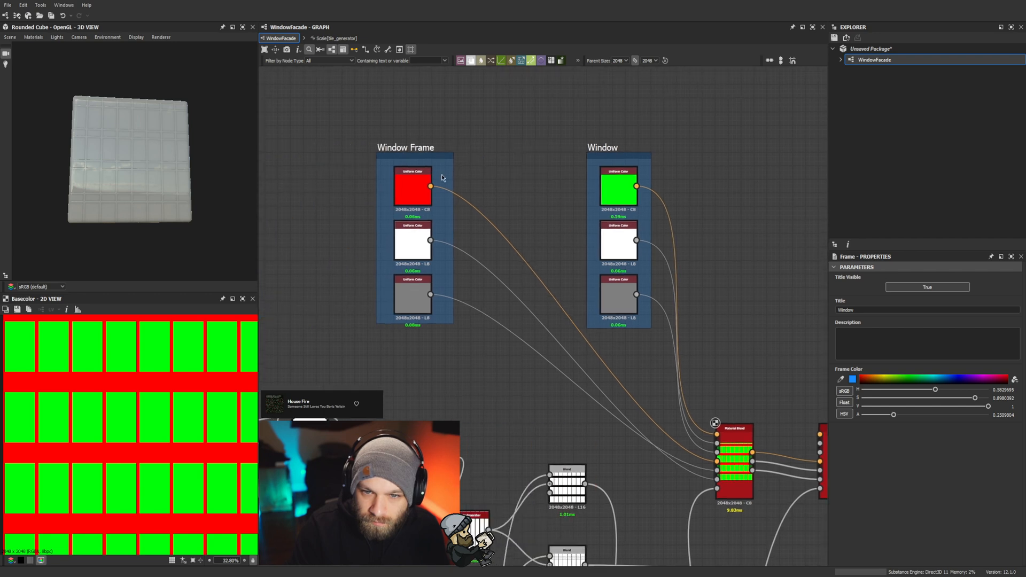
pyautogui.moveTo(454, 175); pyautogui.dragTo(445, 176)
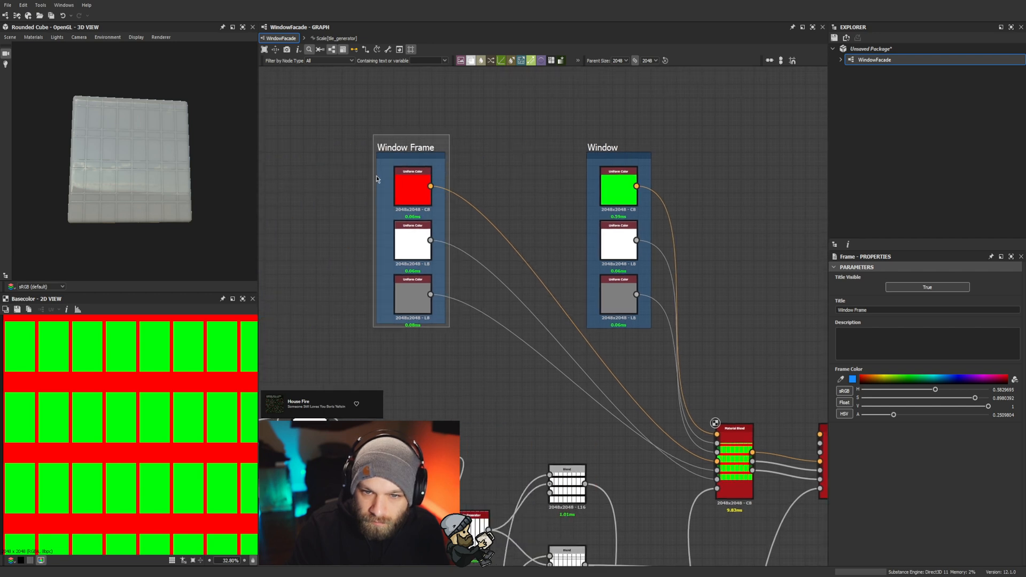
pyautogui.moveTo(376, 175); pyautogui.dragTo(381, 175)
pyautogui.click(362, 156)
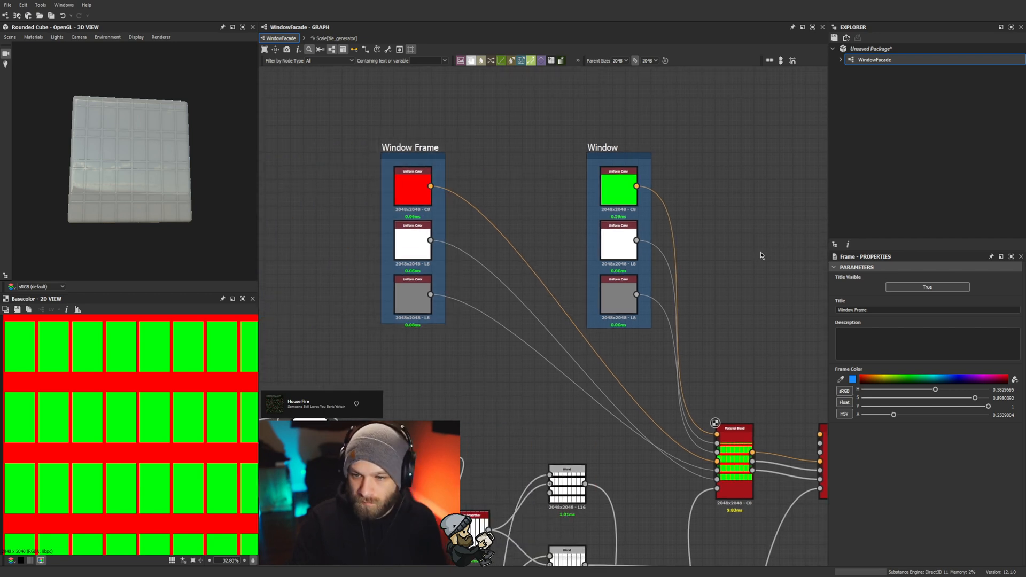
pyautogui.moveTo(761, 256); pyautogui.dragTo(710, 239, button='middle')
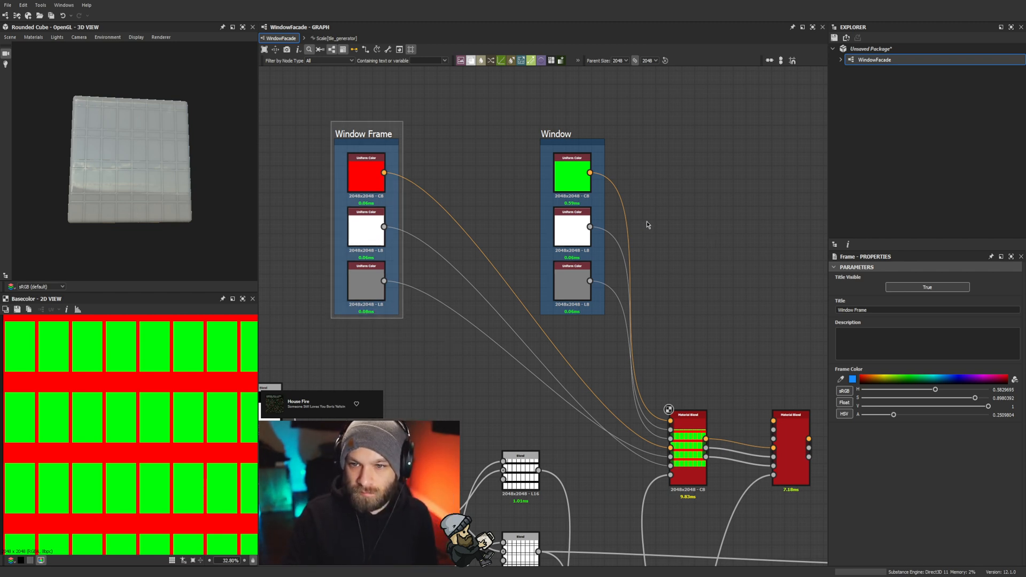
pyautogui.moveTo(683, 204); pyautogui.dragTo(750, 207, button='middle')
pyautogui.scroll(2, 639, 250)
pyautogui.scroll(1, 714, 215)
pyautogui.scroll(-5, 713, 220)
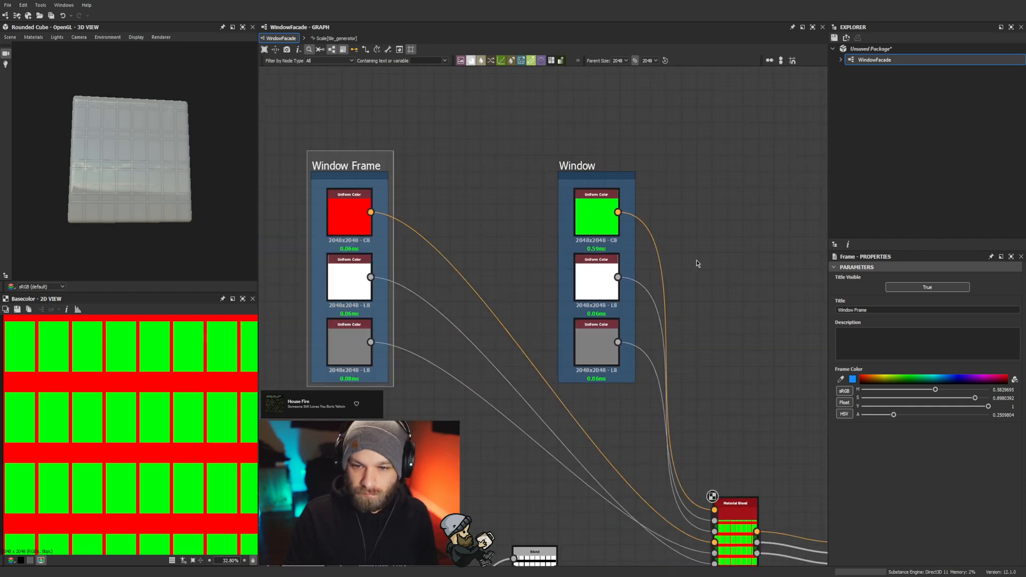
pyautogui.moveTo(717, 314); pyautogui.dragTo(517, 244, button='middle')
pyautogui.moveTo(476, 274); pyautogui.dragTo(483, 318, button='middle')
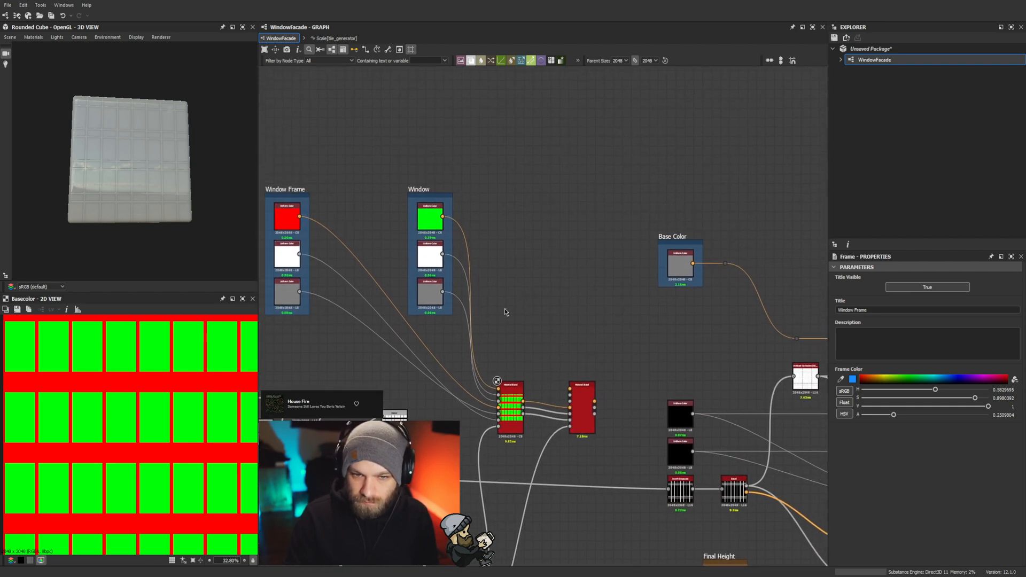
pyautogui.scroll(2, 331, 198)
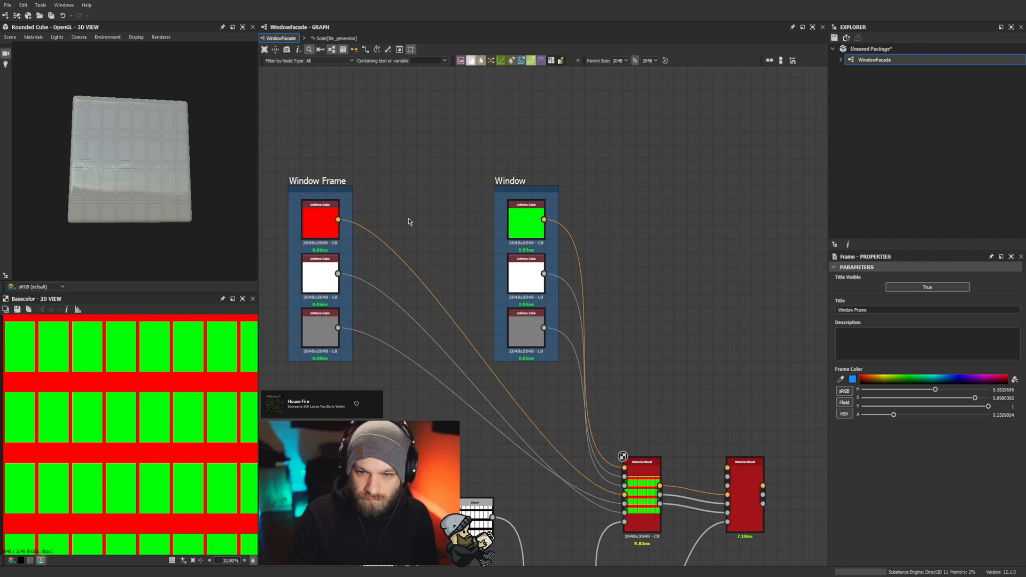
pyautogui.moveTo(667, 313); pyautogui.dragTo(628, 296, button='middle')
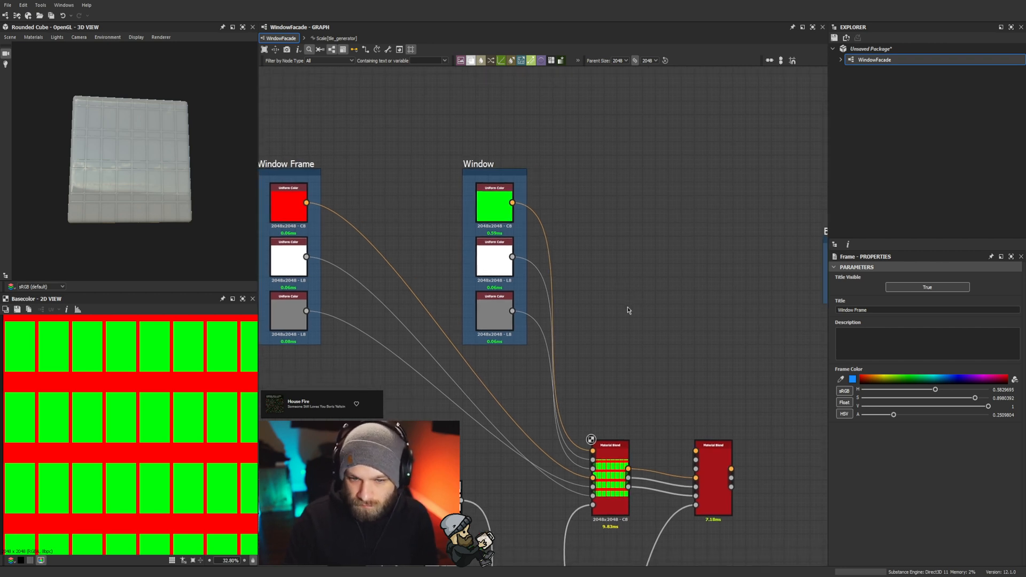
# Step: Duplicate the Window frame with its nodes beside the original and connect the copies to the second Material Blend's #2 Base Color, Roughness and Metallic inputs
pyautogui.scroll(-2, 627, 307)
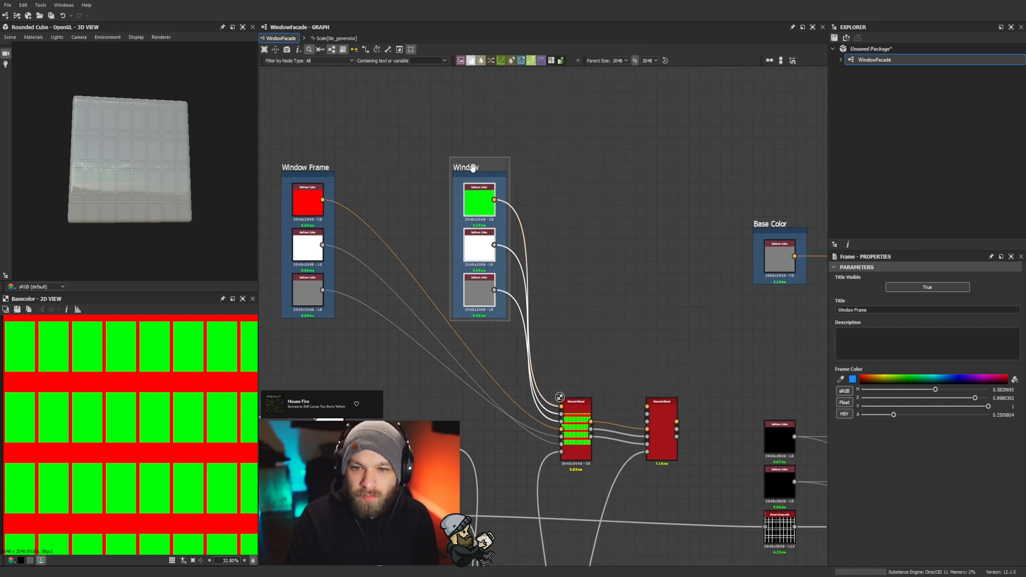
pyautogui.hotkey('ctrl', 'd')
pyautogui.moveTo(544, 248); pyautogui.dragTo(576, 168)
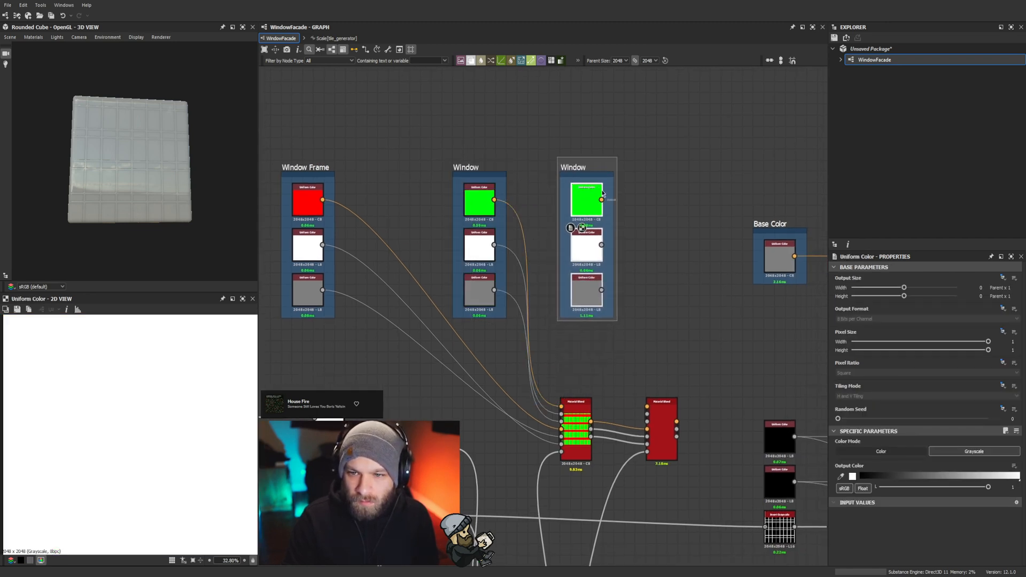
pyautogui.moveTo(601, 201); pyautogui.dragTo(602, 245)
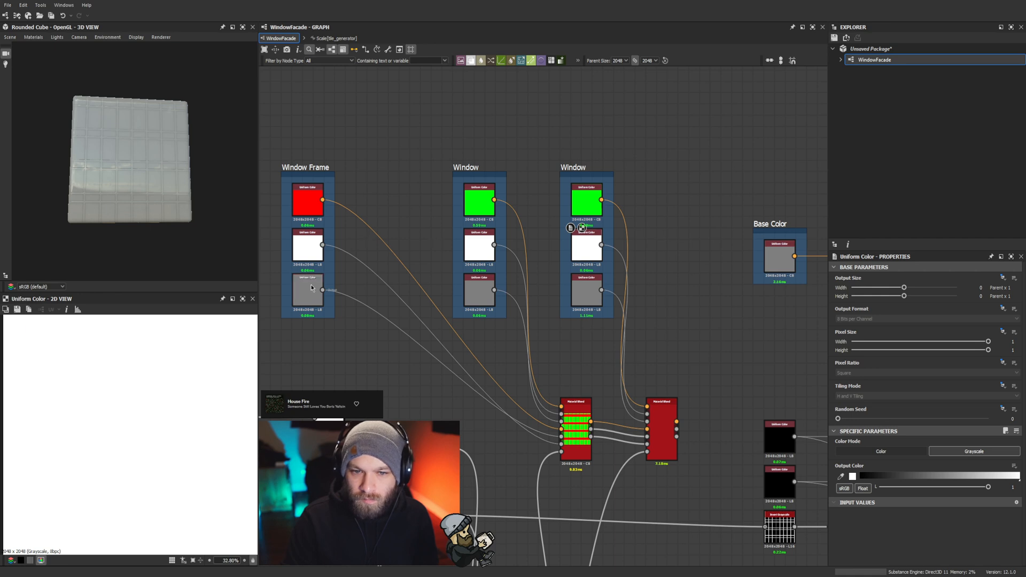
# Step: Swap the positions of the white and grey nodes in all three frames so that grey sits above white
pyautogui.moveTo(307, 244)
pyautogui.mouseDown()
pyautogui.moveTo(351, 291)
pyautogui.moveTo(307, 246)
pyautogui.mouseUp()
pyautogui.moveTo(350, 291); pyautogui.dragTo(307, 292)
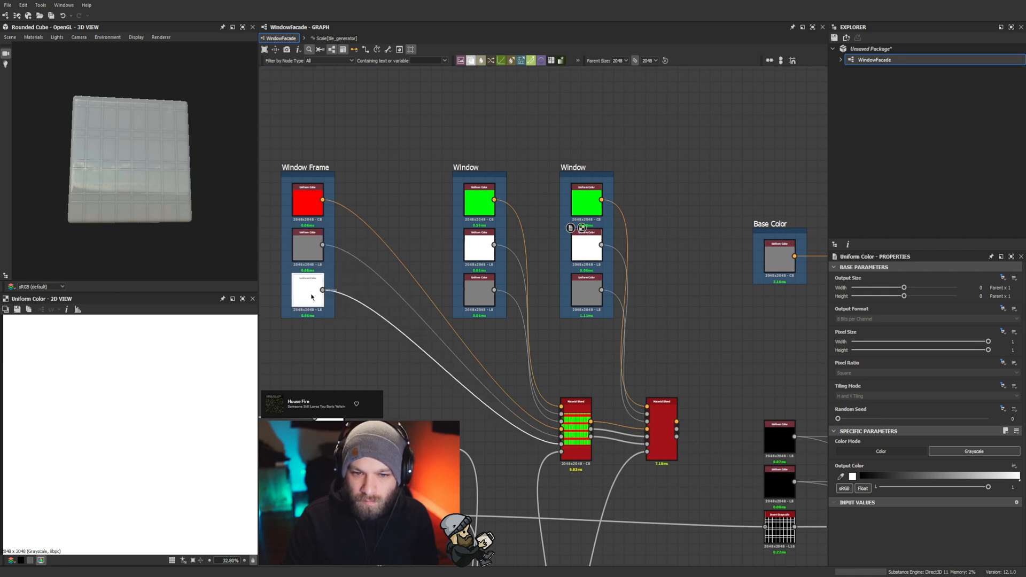
pyautogui.click(480, 249)
pyautogui.moveTo(479, 253); pyautogui.dragTo(479, 298)
pyautogui.moveTo(477, 294); pyautogui.dragTo(476, 254)
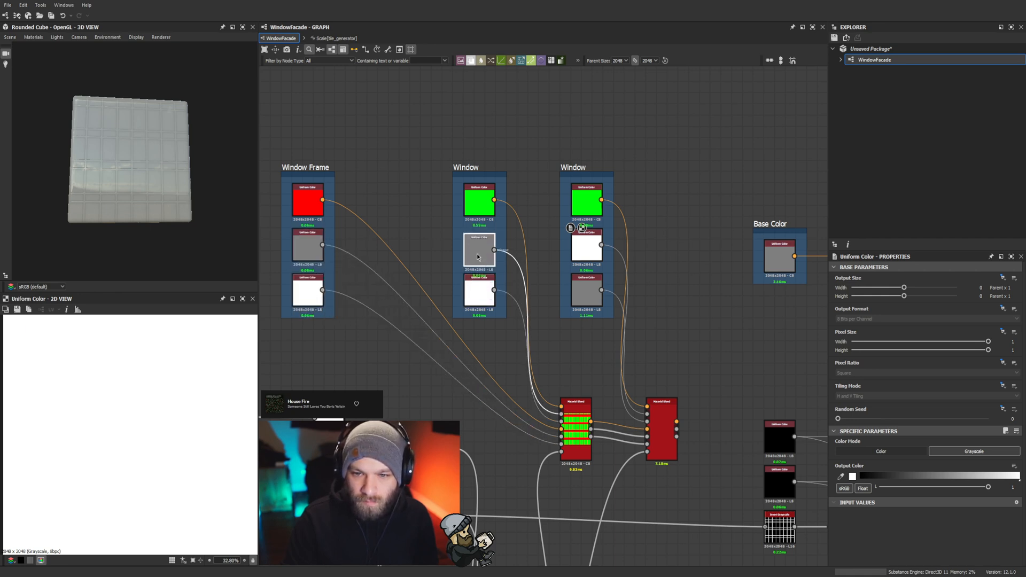
pyautogui.moveTo(592, 253); pyautogui.dragTo(642, 254)
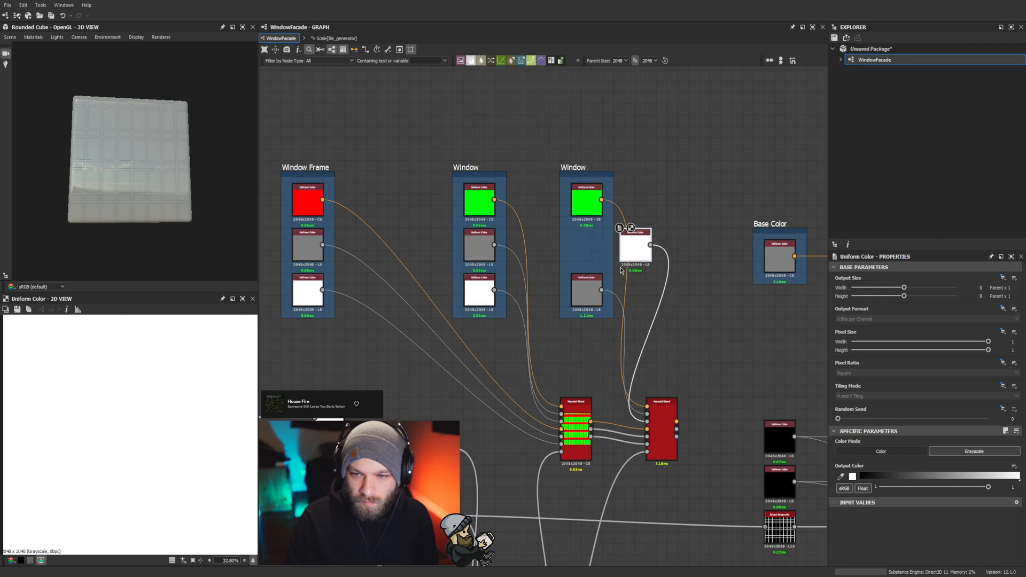
pyautogui.moveTo(588, 291)
pyautogui.mouseDown()
pyautogui.moveTo(588, 254)
pyautogui.moveTo(625, 260)
pyautogui.moveTo(587, 291)
pyautogui.mouseUp()
# Step: Preview the second Material Blend and set the duplicated Window frame's base color to blue, with a hue of about 0.66
pyautogui.moveTo(658, 301); pyautogui.dragTo(615, 274, button='middle')
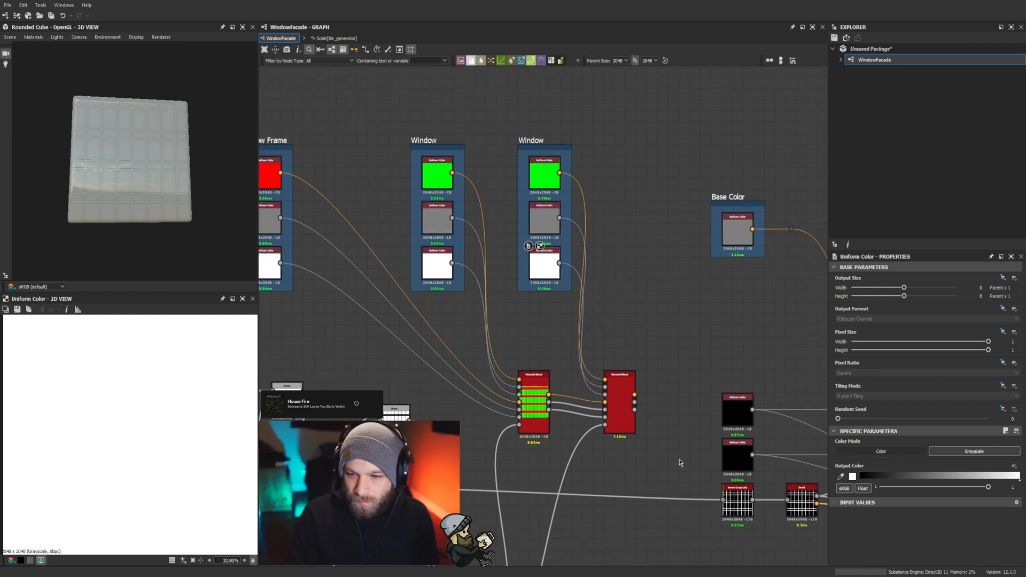
pyautogui.doubleClick(618, 406)
pyautogui.click(544, 174)
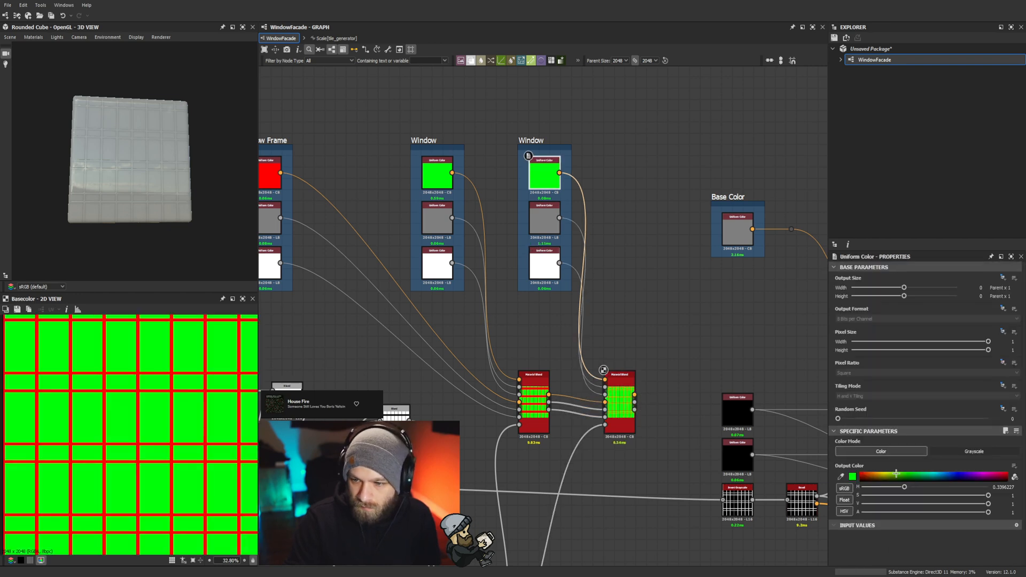
pyautogui.moveTo(951, 458); pyautogui.dragTo(958, 455)
pyautogui.scroll(-3, 188, 450)
pyautogui.scroll(3, 110, 444)
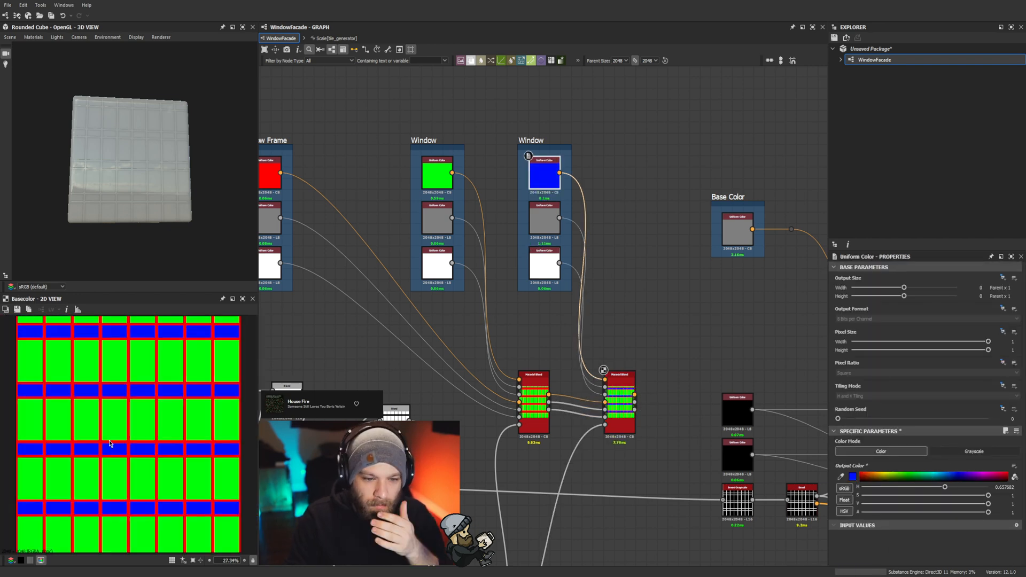
pyautogui.scroll(-2, 182, 442)
pyautogui.scroll(3, 183, 442)
pyautogui.scroll(-2, 182, 442)
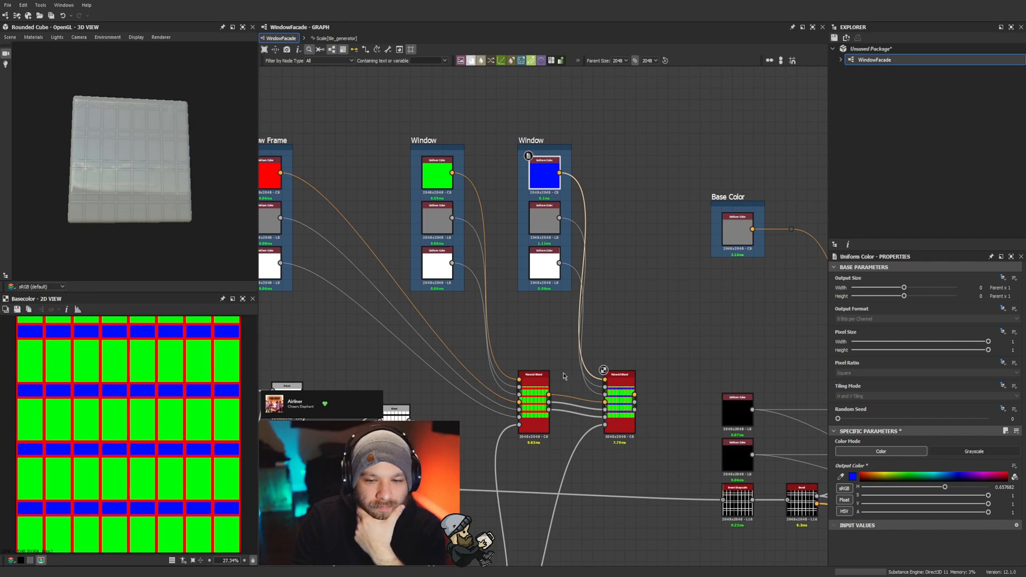
# Step: Feed the Base Color output from the second Material Blend's Base Color instead of the standalone grey Uniform Color
pyautogui.moveTo(608, 344); pyautogui.dragTo(448, 336, button='middle')
pyautogui.moveTo(551, 339); pyautogui.dragTo(394, 291, button='middle')
pyautogui.scroll(3, 149, 184)
pyautogui.moveTo(203, 168); pyautogui.dragTo(156, 185)
pyautogui.scroll(5, 170, 182)
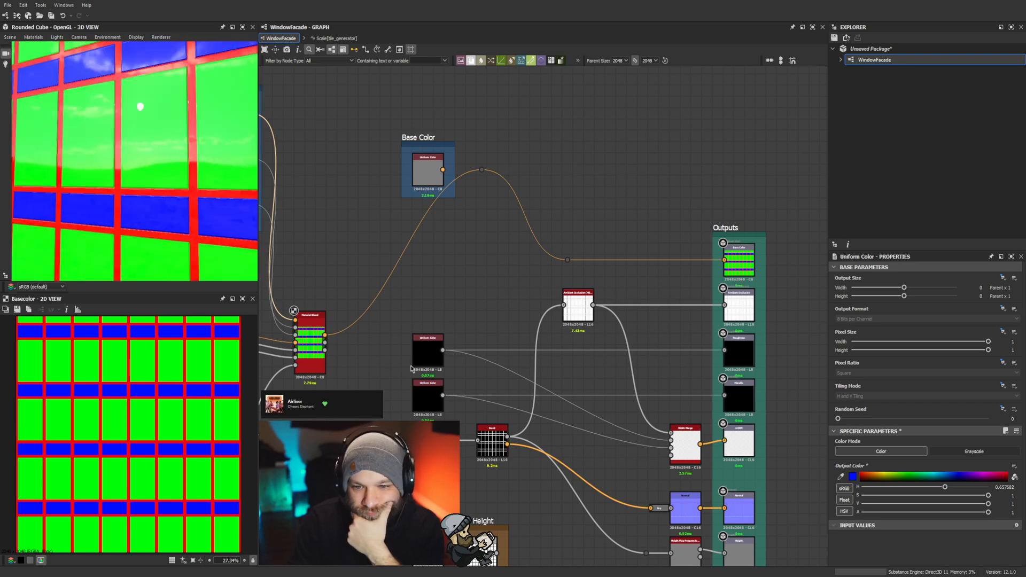
# Step: Transfer the outgoing links of both standalone black Uniform Color nodes to the second Material Blend's Roughness and Metallic outputs
pyautogui.moveTo(322, 346); pyautogui.dragTo(296, 242, button='middle')
pyautogui.moveTo(486, 254); pyautogui.dragTo(527, 258, button='middle')
pyautogui.scroll(1, 540, 256)
pyautogui.keyDown('shift'); pyautogui.moveTo(362, 223); pyautogui.dragTo(357, 223); pyautogui.keyUp('shift')
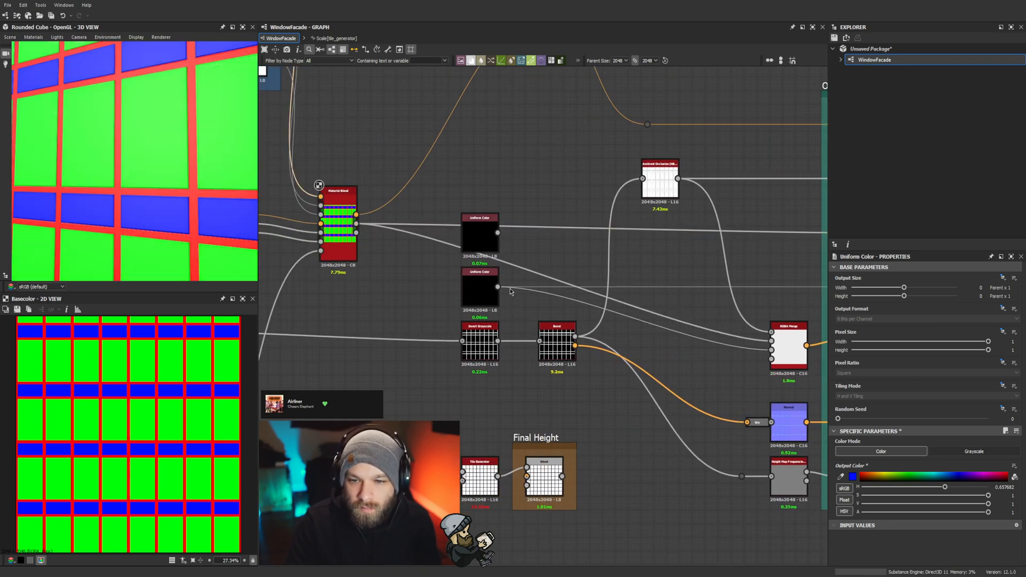
pyautogui.keyDown('shift'); pyautogui.moveTo(497, 287); pyautogui.dragTo(358, 233); pyautogui.keyUp('shift')
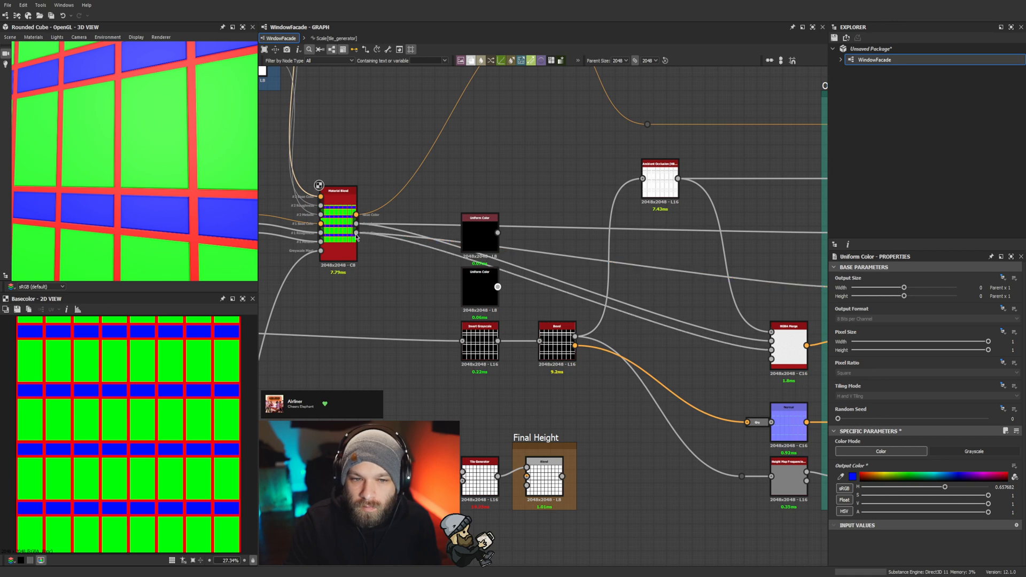
# Step: Set the metallic Uniform Color nodes in both Window frames to black, with a value of 0
pyautogui.scroll(-4, 213, 195)
pyautogui.moveTo(224, 197); pyautogui.dragTo(144, 206)
pyautogui.scroll(-3, 390, 327)
pyautogui.moveTo(391, 323); pyautogui.dragTo(573, 320, button='middle')
pyautogui.moveTo(486, 247); pyautogui.dragTo(501, 282, button='middle')
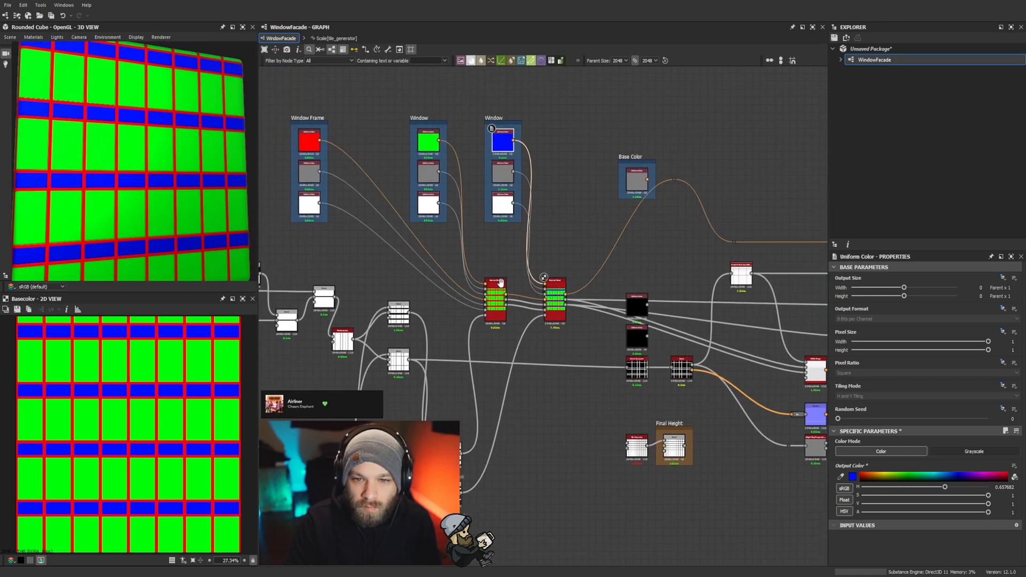
pyautogui.scroll(3, 452, 213)
pyautogui.click(413, 192)
pyautogui.moveTo(910, 487); pyautogui.dragTo(866, 490)
pyautogui.click(541, 193)
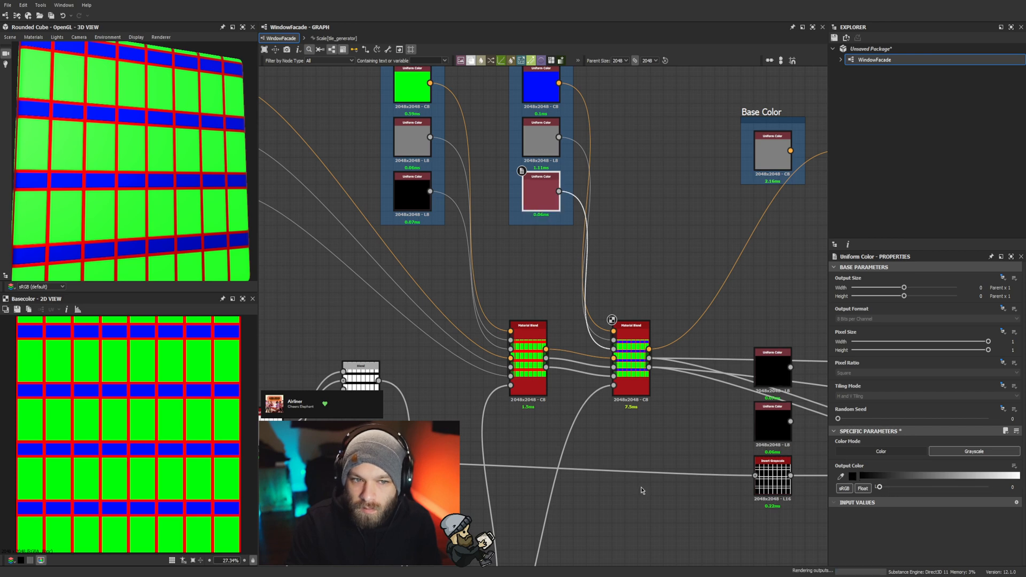
pyautogui.scroll(-4, 144, 174)
pyautogui.moveTo(134, 173); pyautogui.dragTo(159, 205)
pyautogui.scroll(-5, 658, 258)
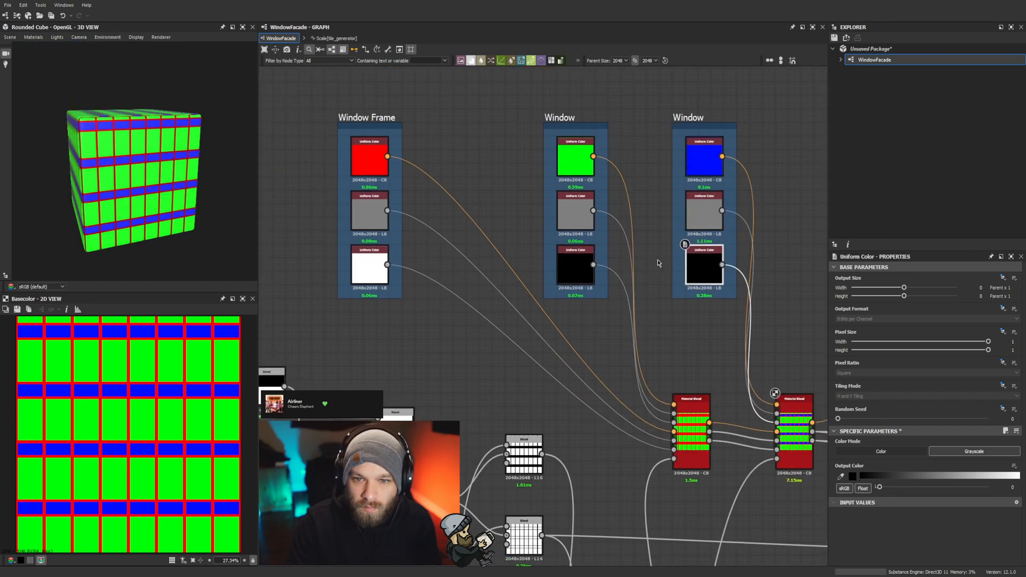
# Step: Rename the frame around the blue material's nodes as Spandrel
pyautogui.scroll(3, 552, 249)
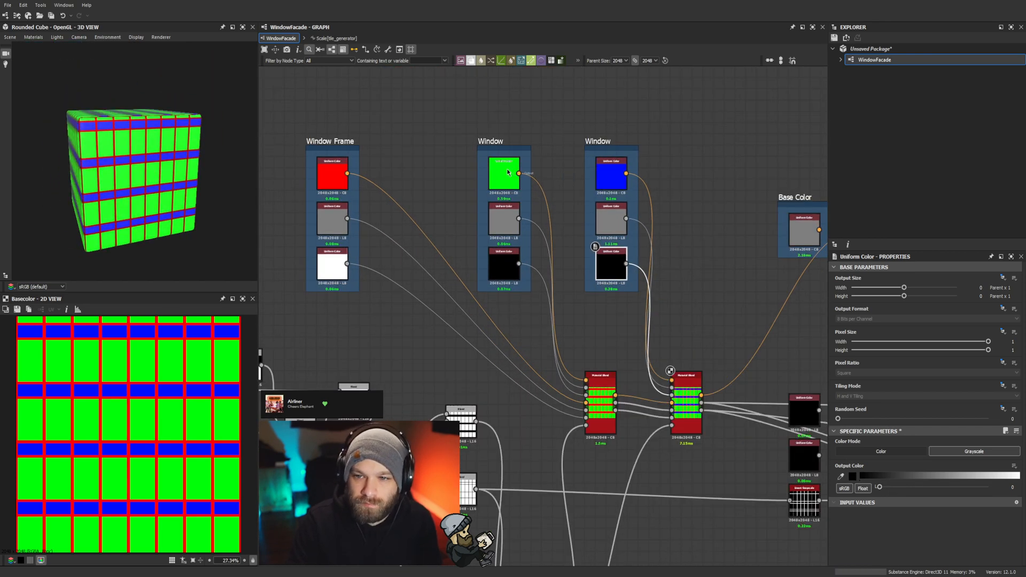
pyautogui.click(590, 137)
pyautogui.click(868, 309)
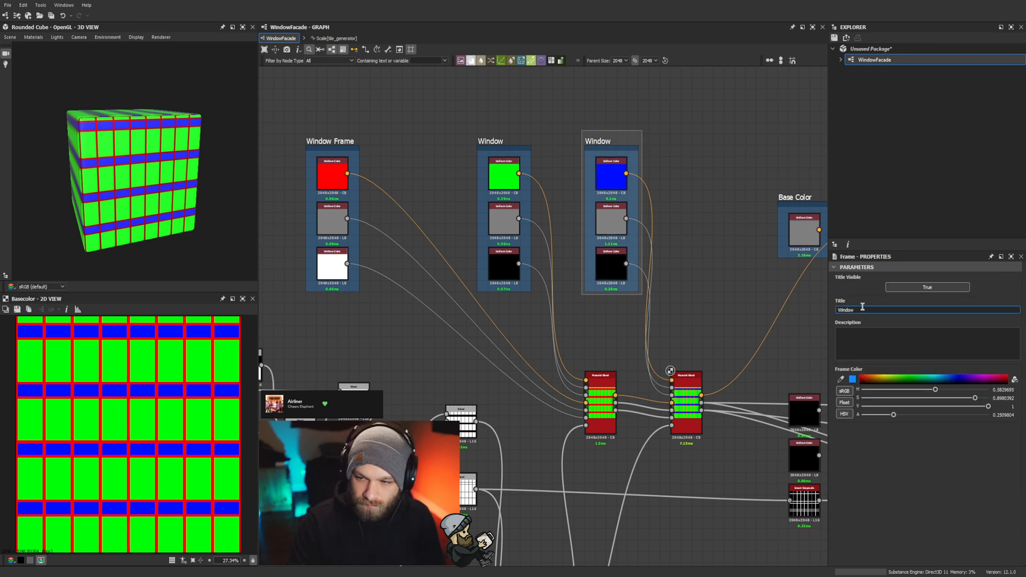
pyautogui.write('Spandrel')
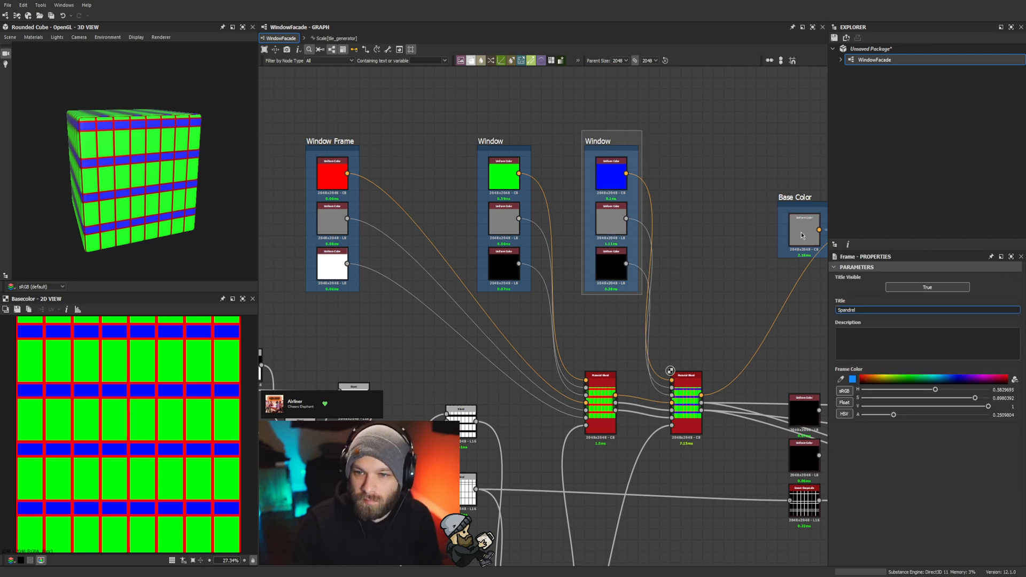
pyautogui.press('Return')
# Step: Move the Window Frame frame with its nodes closer to the Window frame
pyautogui.scroll(-3, 731, 223)
pyautogui.scroll(1, 605, 348)
pyautogui.scroll(2, 527, 446)
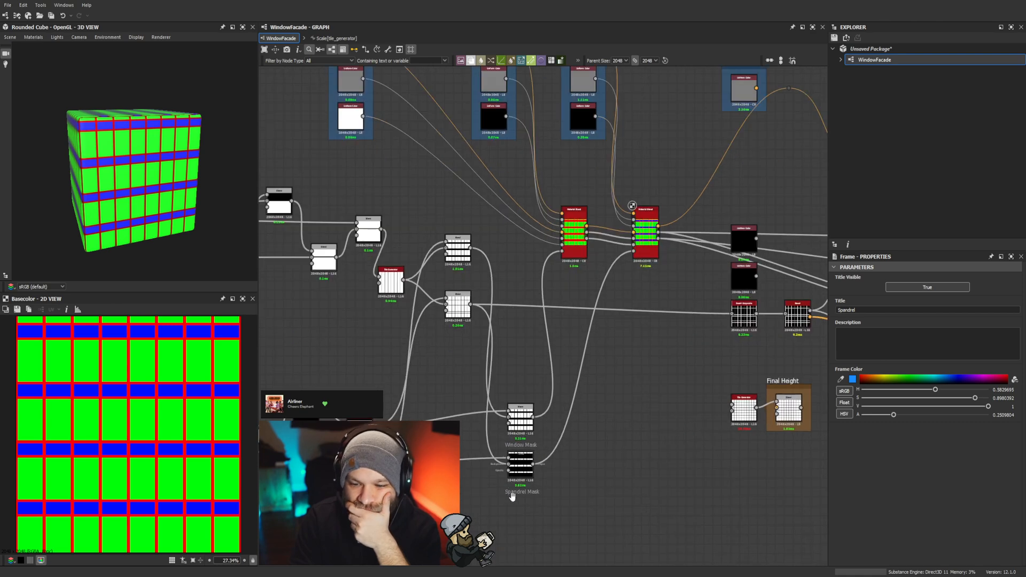
pyautogui.scroll(-1, 565, 498)
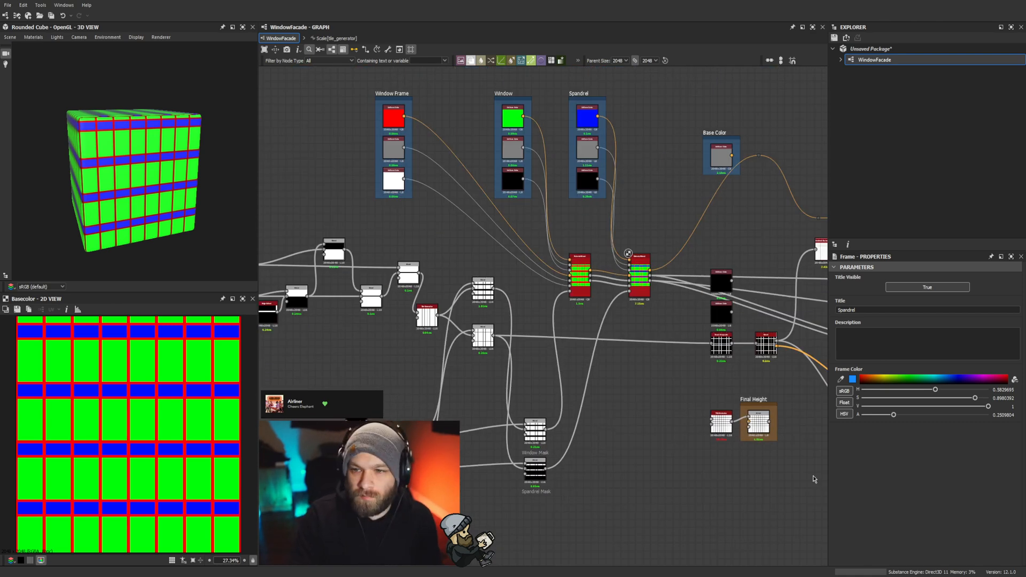
pyautogui.scroll(-2, 537, 178)
pyautogui.scroll(3, 476, 193)
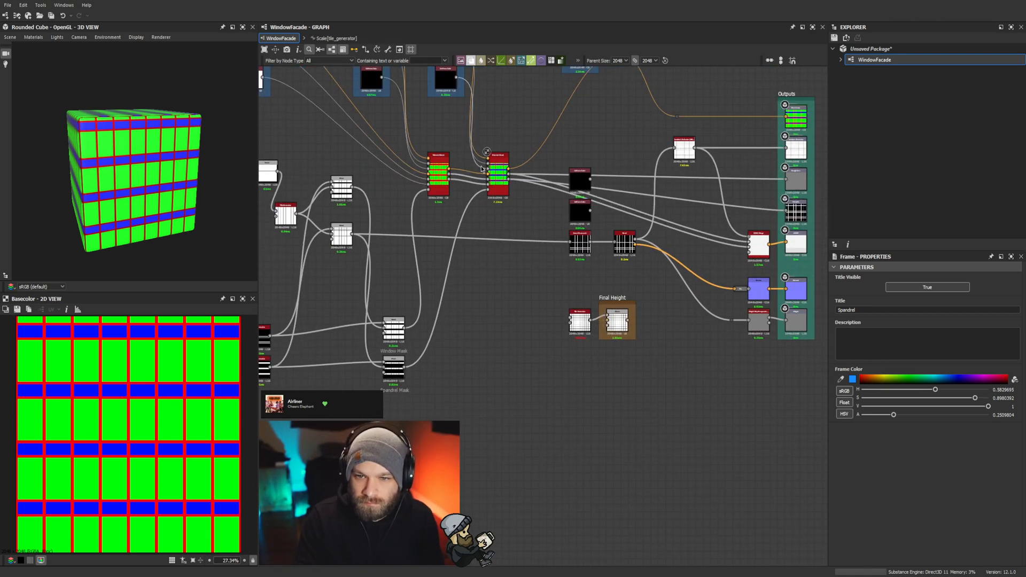
pyautogui.scroll(-1, 479, 202)
pyautogui.moveTo(394, 184); pyautogui.dragTo(441, 258, button='middle')
pyautogui.scroll(3, 422, 272)
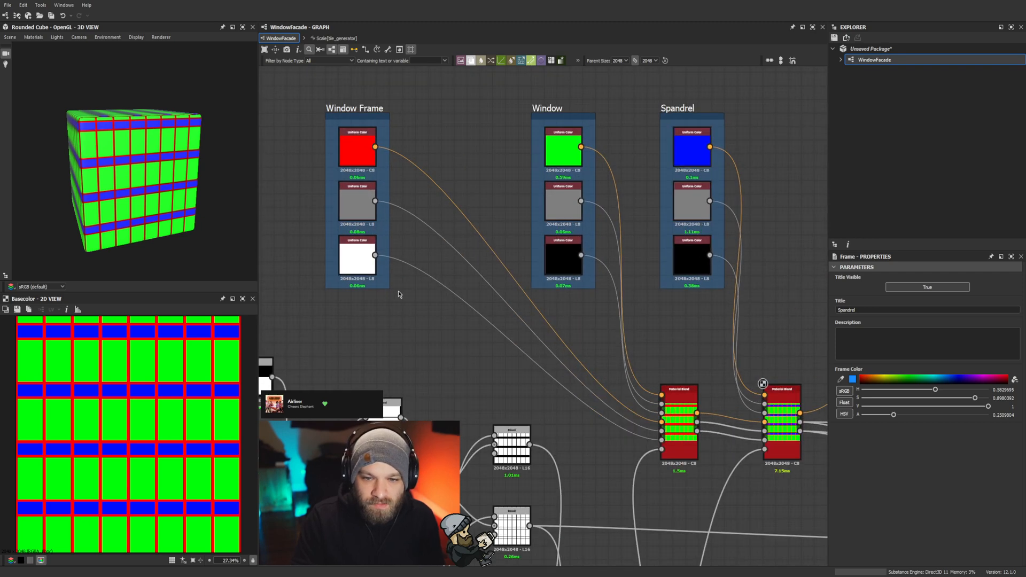
pyautogui.moveTo(353, 102); pyautogui.dragTo(389, 106)
pyautogui.scroll(-1, 453, 189)
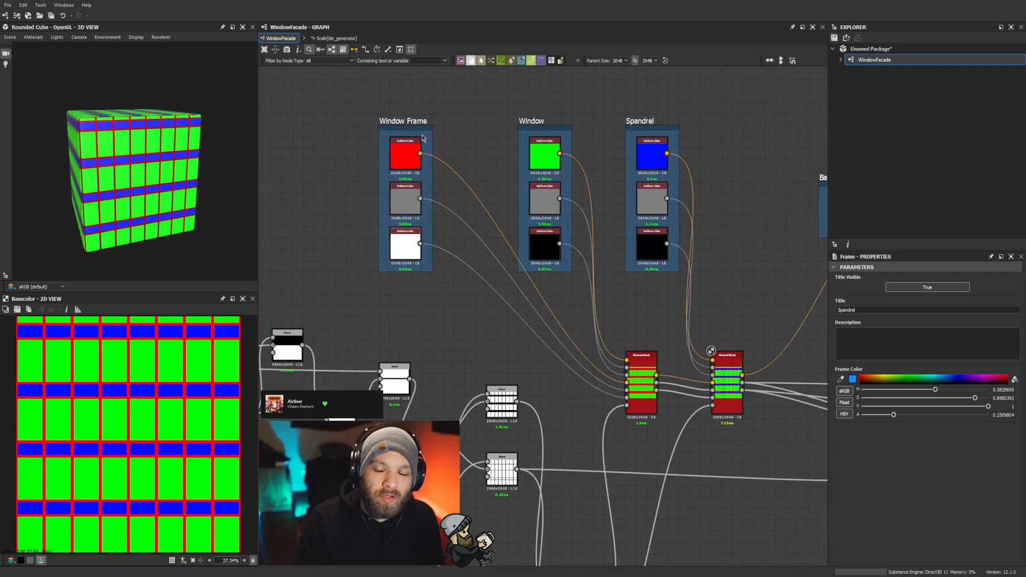
# Step: Preview the first Material Blend's base color and examine how its mask and inputs combine the frame and window materials
pyautogui.scroll(-2, 422, 138)
pyautogui.scroll(2, 492, 271)
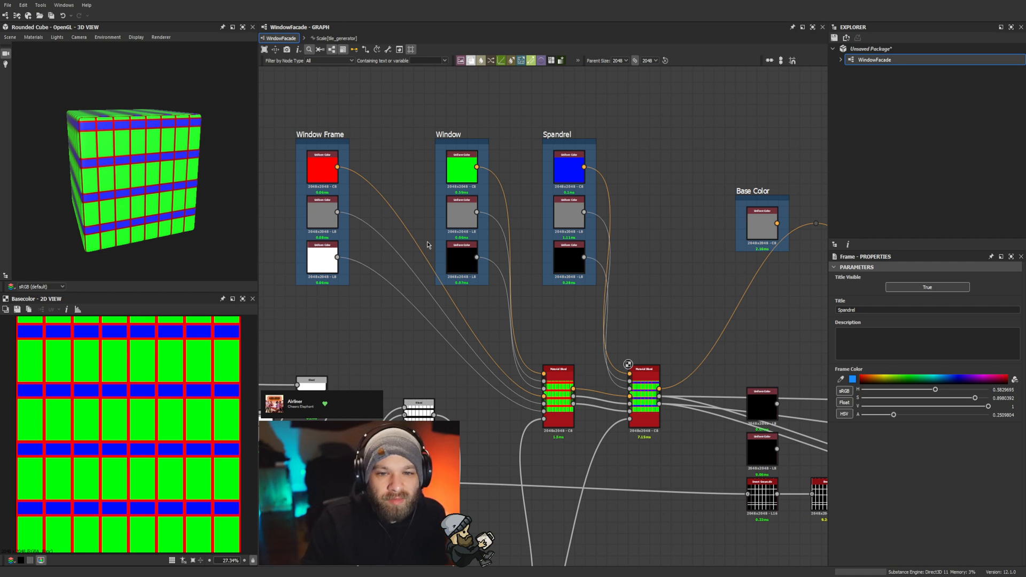
pyautogui.scroll(3, 485, 334)
pyautogui.scroll(2, 485, 334)
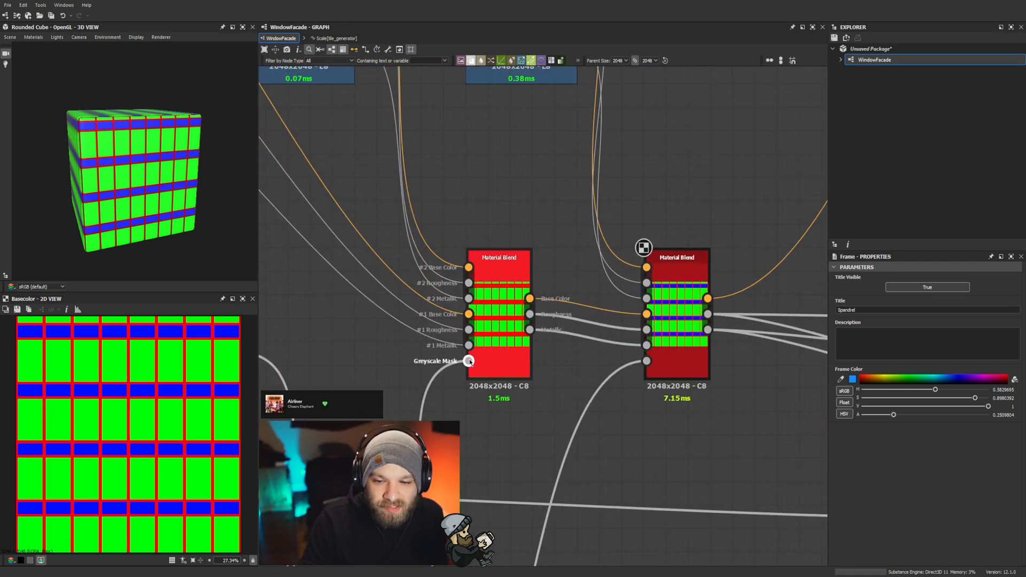
pyautogui.doubleClick(479, 365)
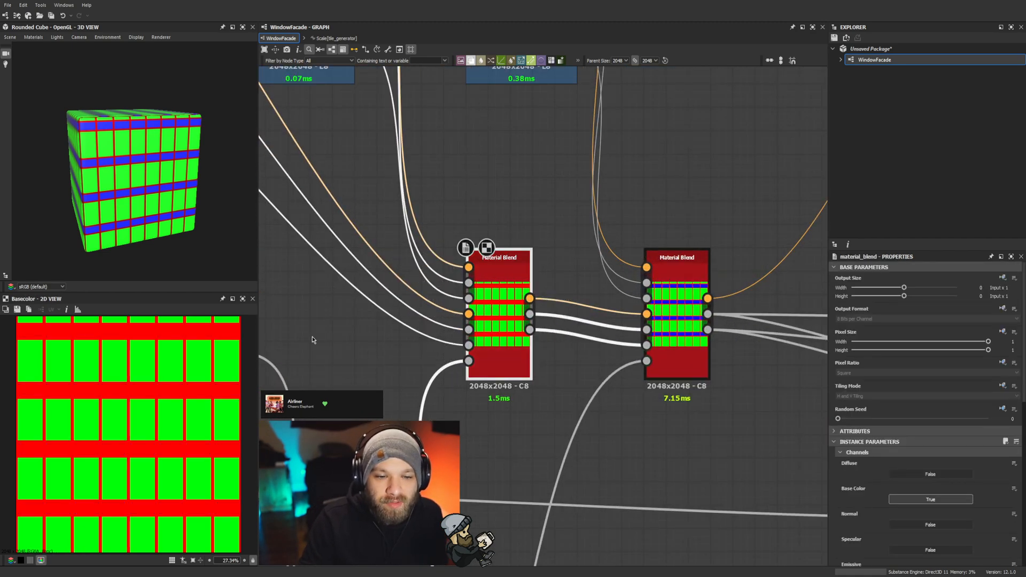
pyautogui.scroll(-1, 487, 316)
pyautogui.scroll(1, 491, 309)
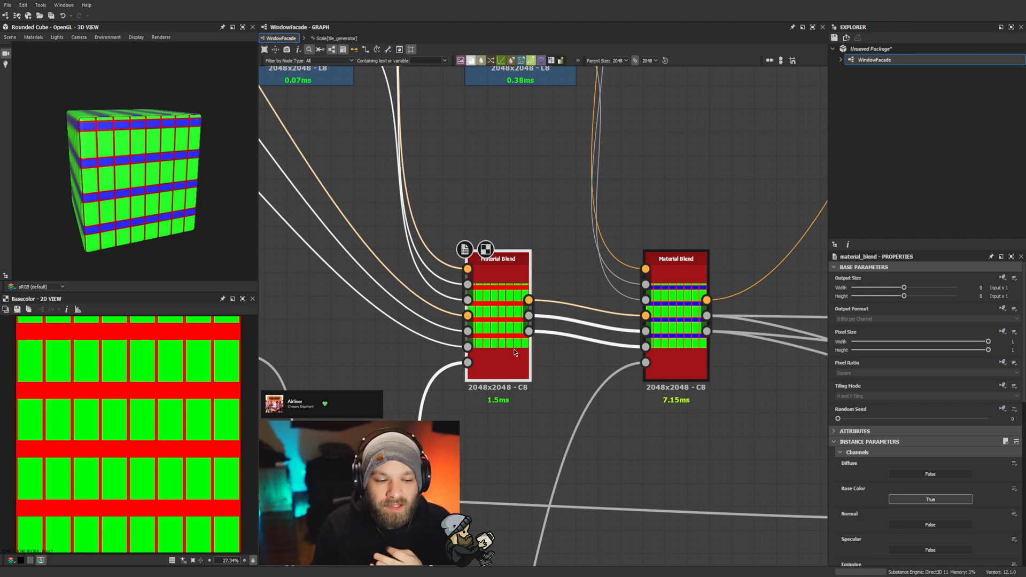
pyautogui.scroll(-2, 633, 306)
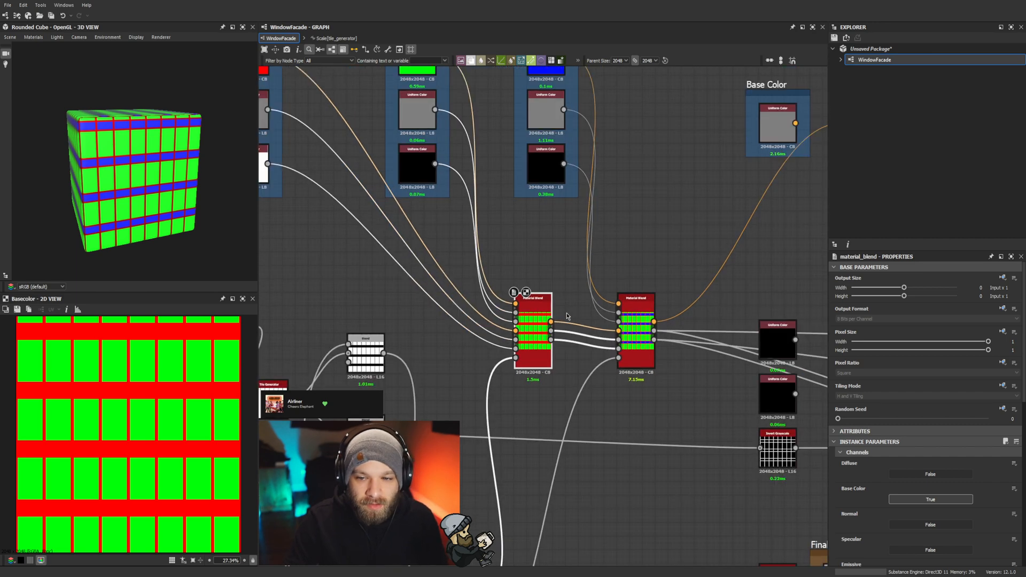
pyautogui.scroll(3, 620, 316)
pyautogui.scroll(-2, 604, 329)
pyautogui.scroll(-3, 604, 328)
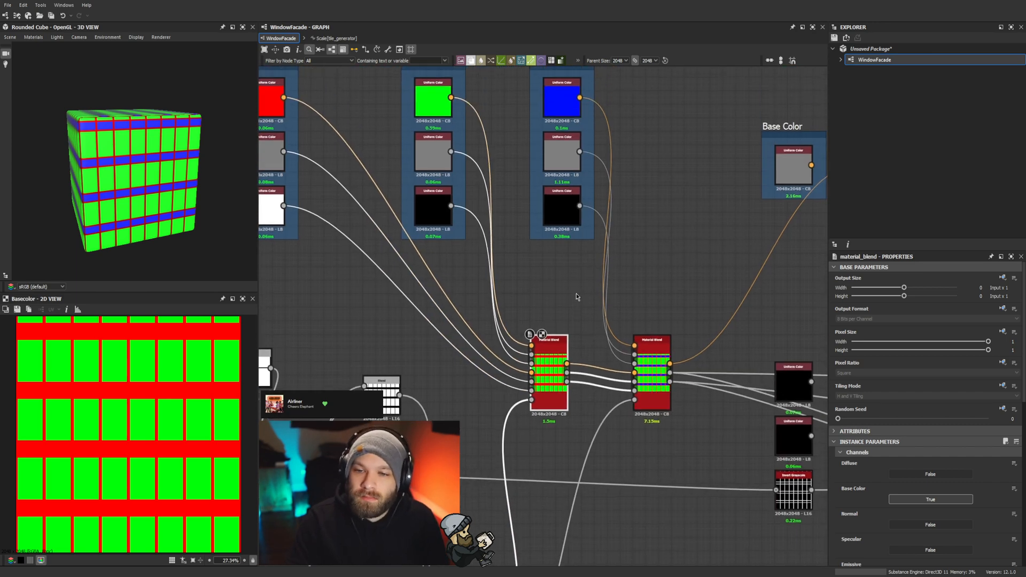
pyautogui.scroll(-1, 599, 277)
pyautogui.scroll(2, 597, 215)
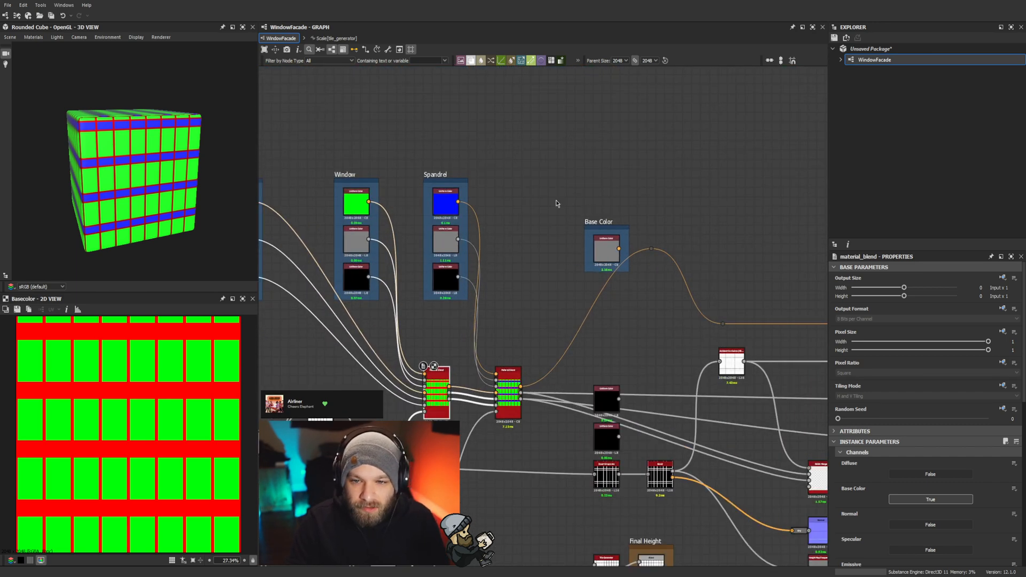
# Step: Delete the unused Base Color frame with its node, and place the Window Frame group right beside the Window frame
pyautogui.moveTo(563, 203); pyautogui.dragTo(599, 234)
pyautogui.press('Delete')
pyautogui.moveTo(536, 229); pyautogui.dragTo(724, 214, button='middle')
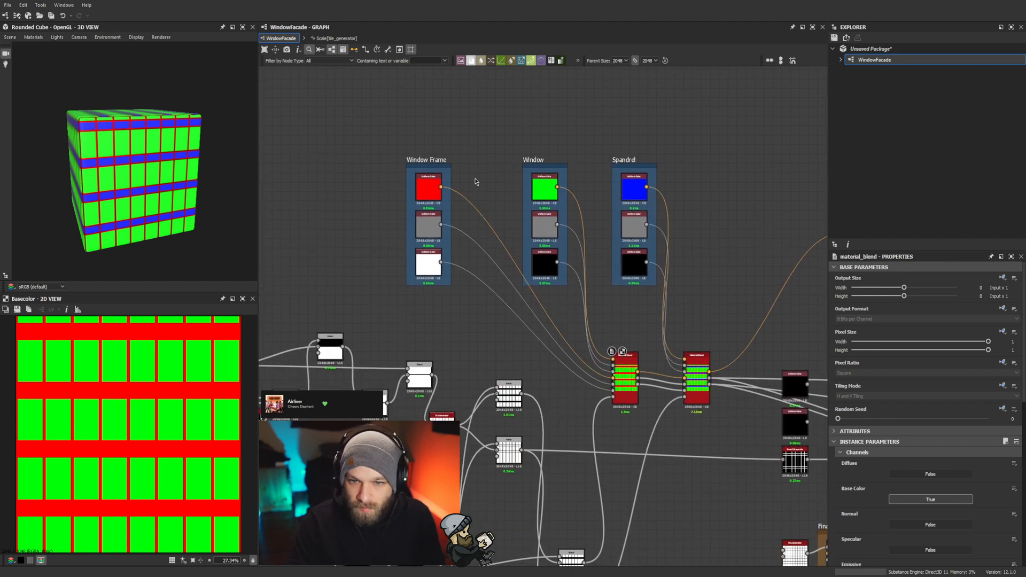
pyautogui.moveTo(406, 150); pyautogui.dragTo(464, 264)
pyautogui.click(412, 261)
# Step: Switch the Window base color from HSV to RGB values and set its blue channel to 0
pyautogui.click(545, 178)
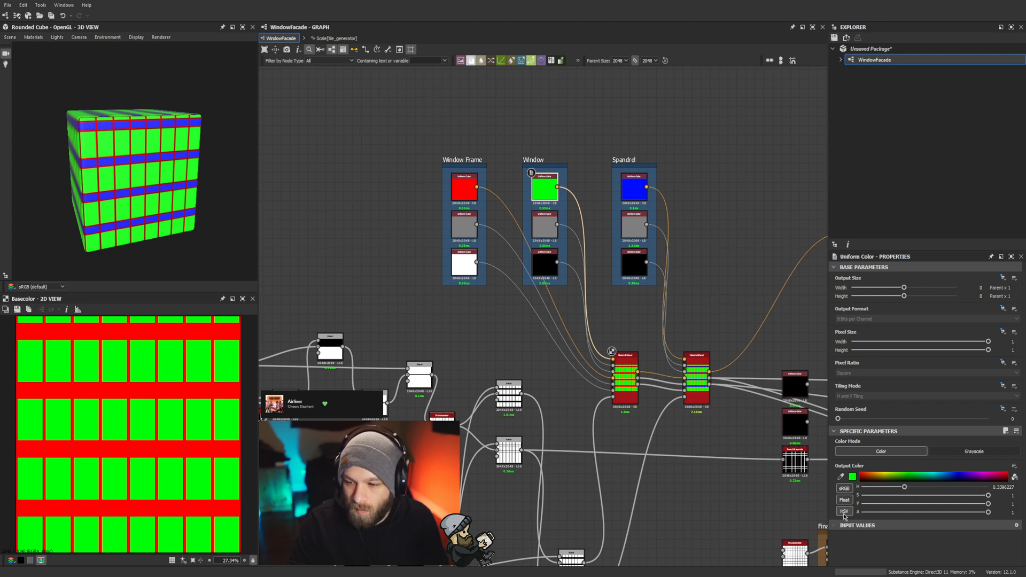
pyautogui.click(844, 491)
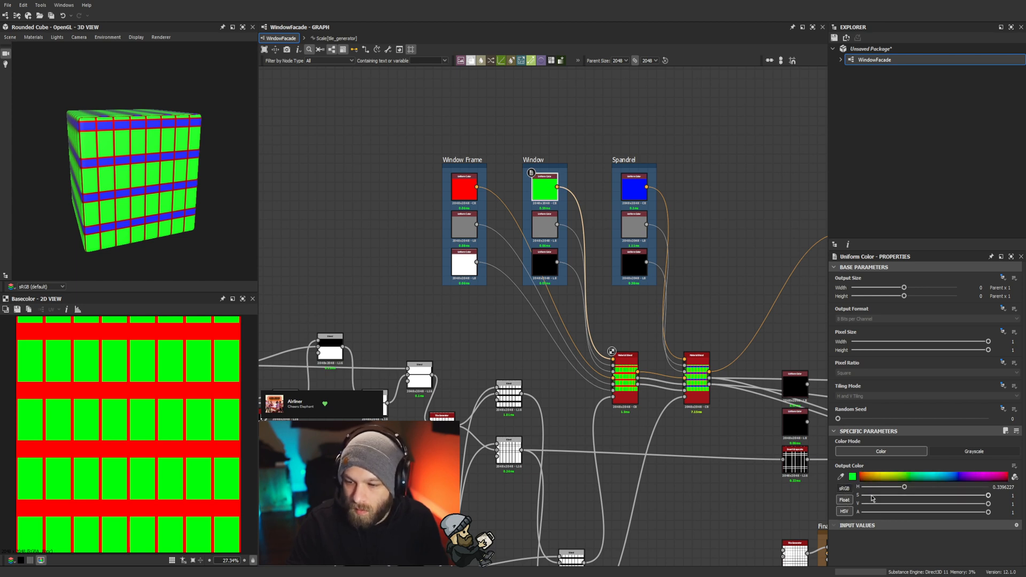
pyautogui.click(844, 488)
pyautogui.click(844, 512)
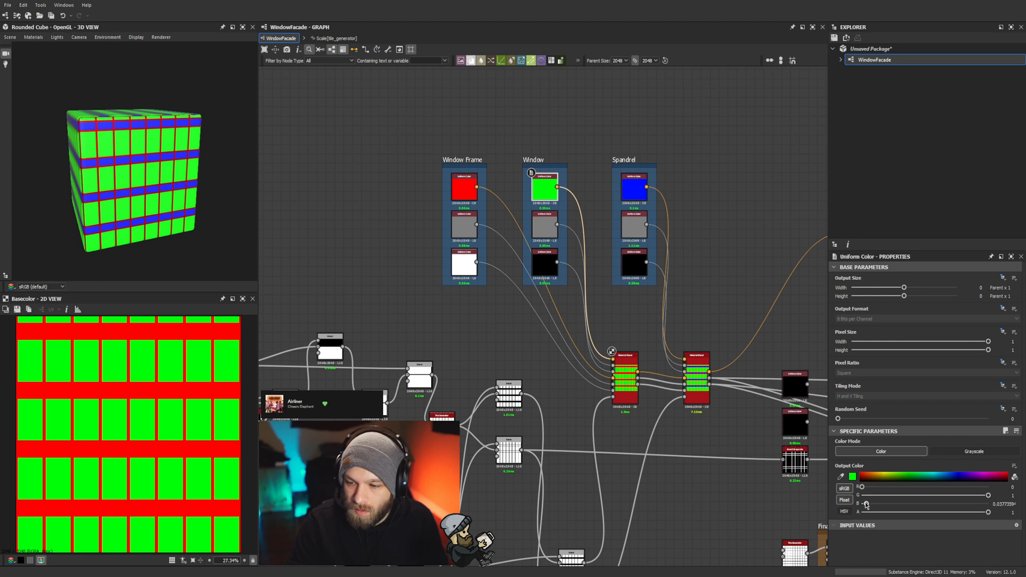
pyautogui.moveTo(867, 504); pyautogui.dragTo(862, 504)
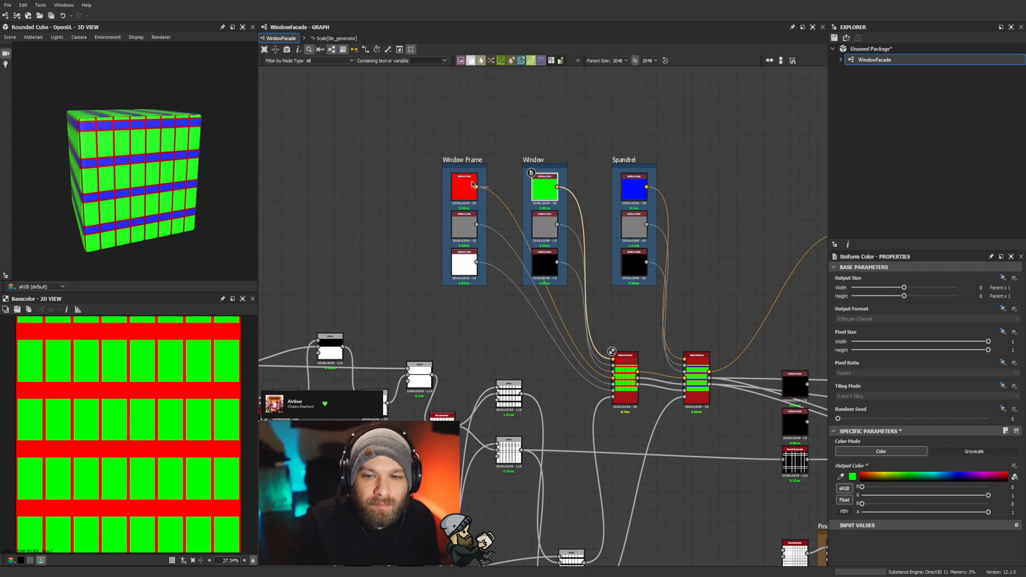
# Step: Set the Window Frame base color to a dark bluish grey in HSV, with hue 0.67, saturation 0.09 and value 0.22
pyautogui.doubleClick(463, 187)
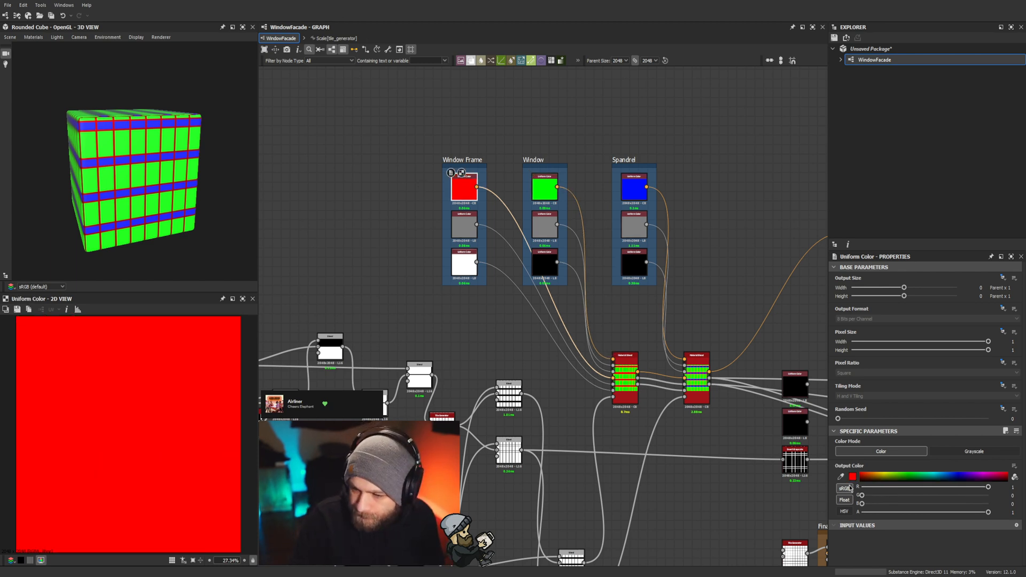
pyautogui.click(844, 512)
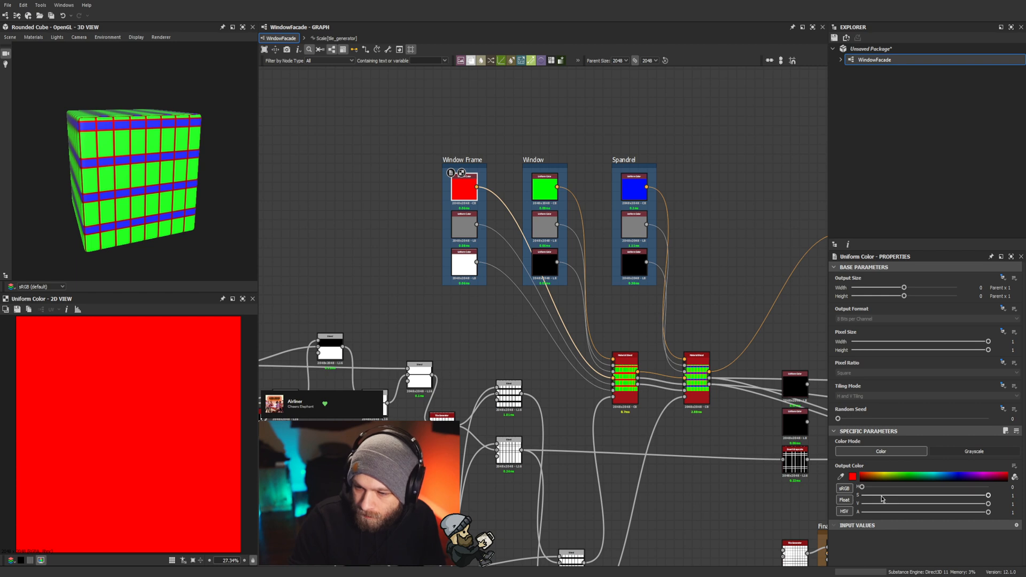
pyautogui.moveTo(862, 488); pyautogui.dragTo(946, 488)
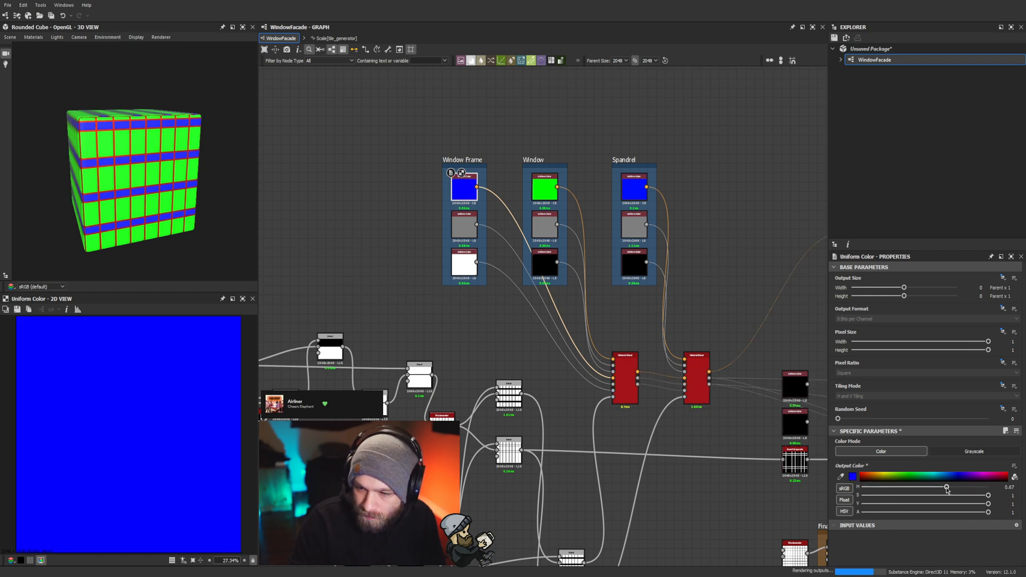
pyautogui.click(874, 496)
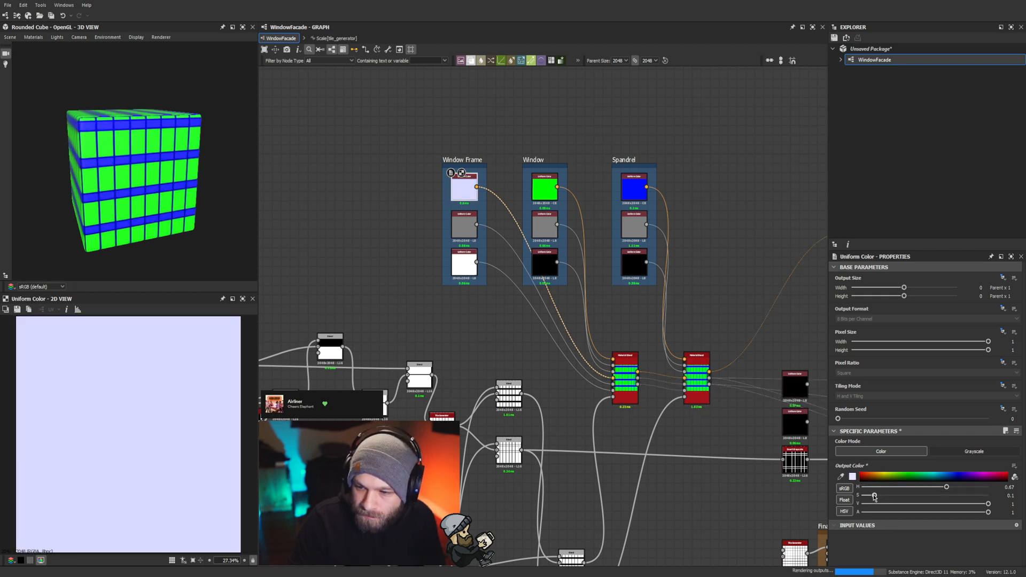
pyautogui.click(898, 504)
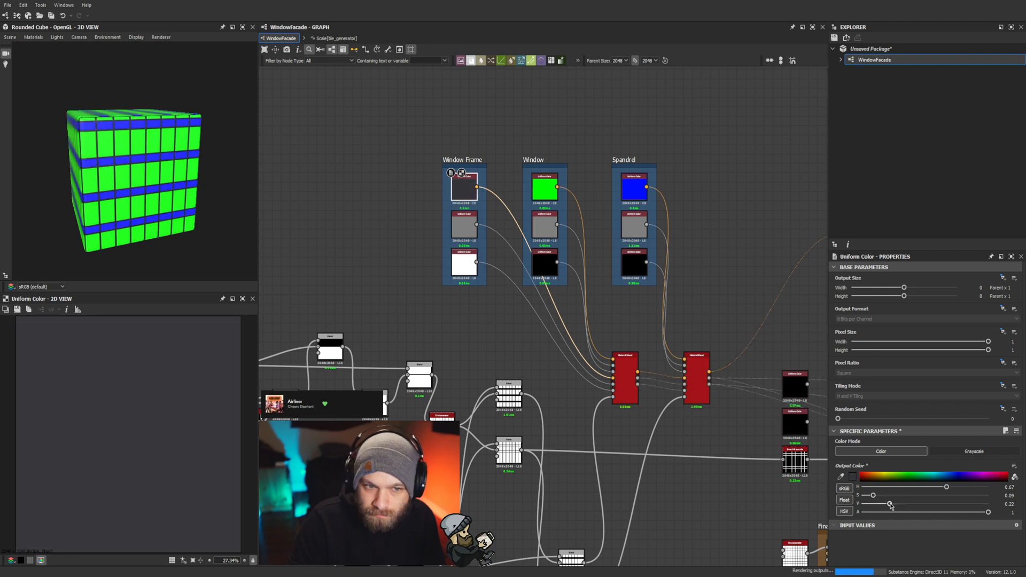
# Step: Examine the dark frame bars and their edges between the windows and spandrels up close on the 3D cube
pyautogui.scroll(5, 201, 209)
pyautogui.moveTo(193, 202); pyautogui.dragTo(128, 165)
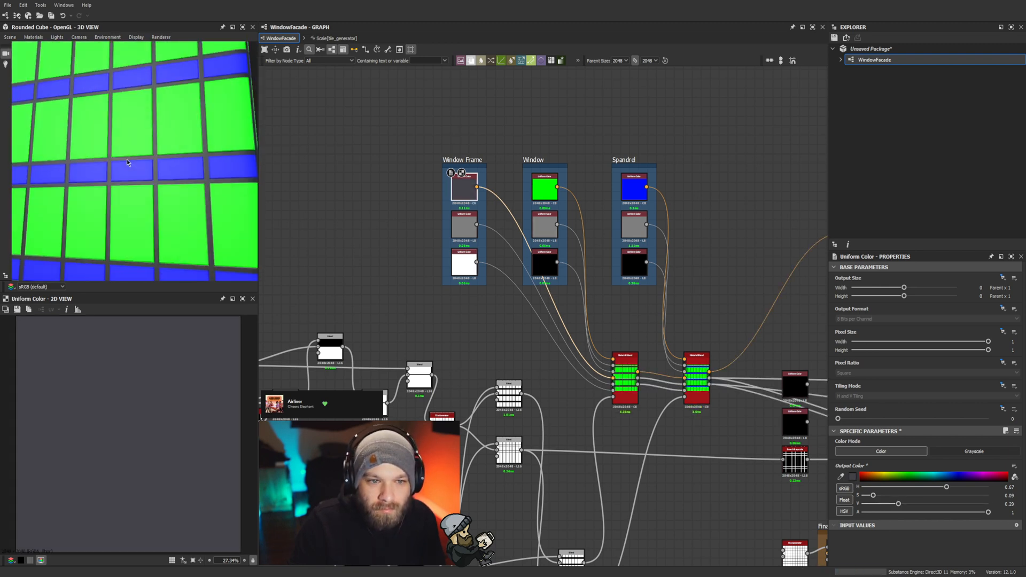
pyautogui.scroll(-5, 130, 187)
pyautogui.scroll(7, 125, 196)
pyautogui.scroll(-4, 125, 195)
pyautogui.scroll(6, 133, 206)
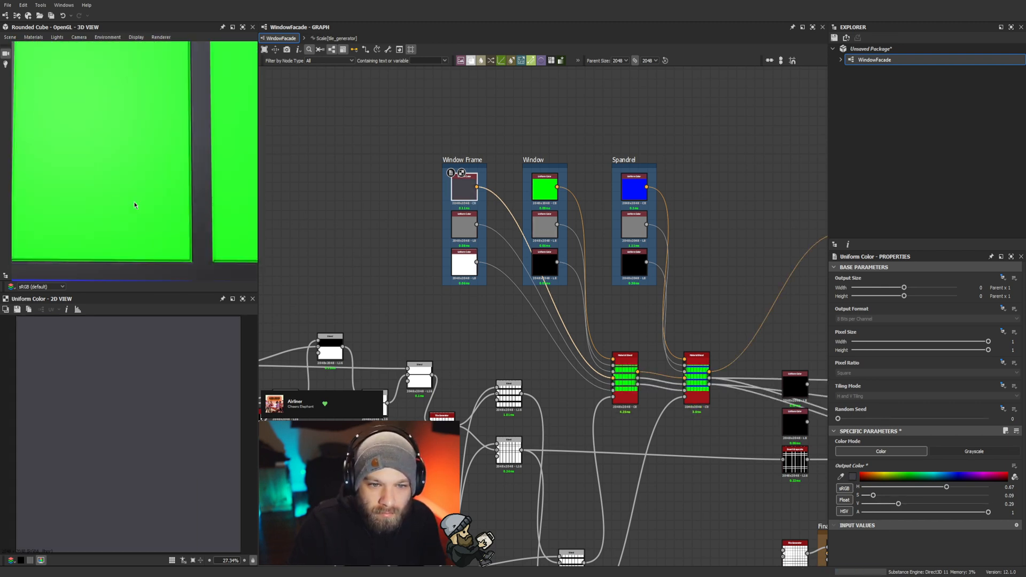
pyautogui.scroll(-5, 134, 207)
pyautogui.moveTo(135, 206); pyautogui.dragTo(98, 187)
pyautogui.scroll(3, 91, 189)
pyautogui.scroll(-3, 615, 331)
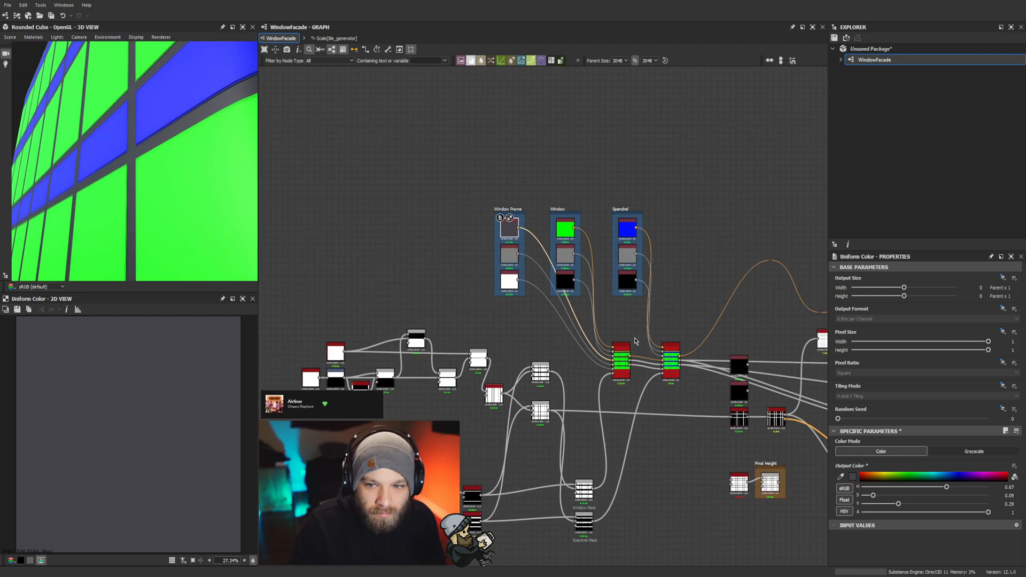
# Step: Preview the Bevel node's height result and the Grayscale Conversion that feeds the Normal node
pyautogui.moveTo(685, 388); pyautogui.dragTo(561, 373, button='middle')
pyautogui.scroll(2, 675, 393)
pyautogui.doubleClick(464, 377)
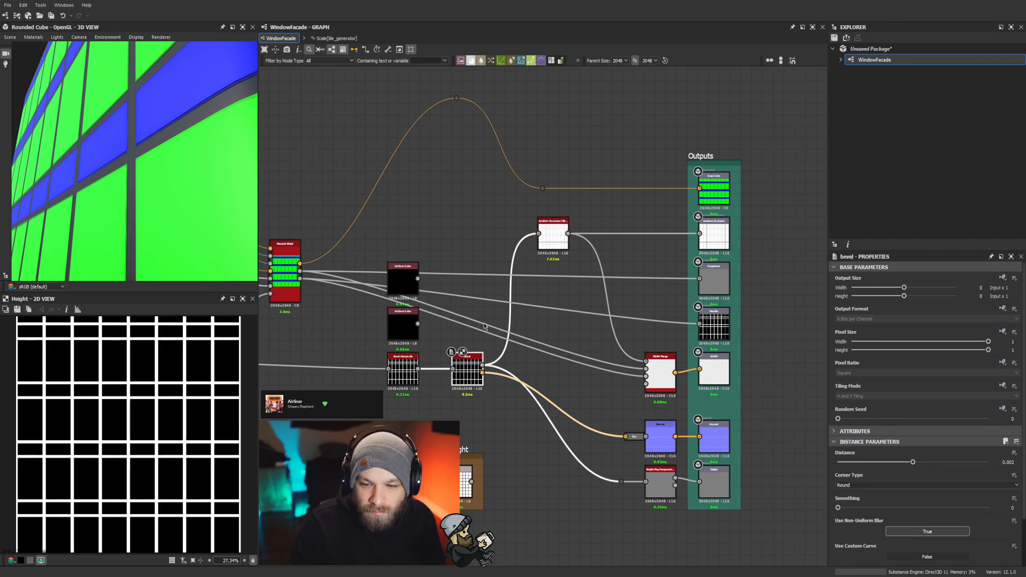
pyautogui.doubleClick(484, 373)
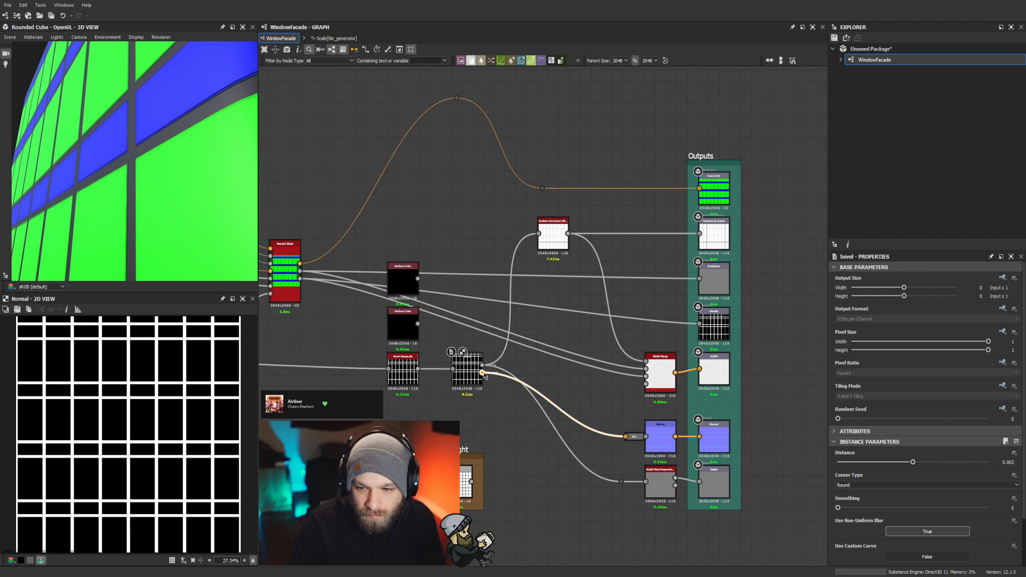
pyautogui.doubleClick(633, 438)
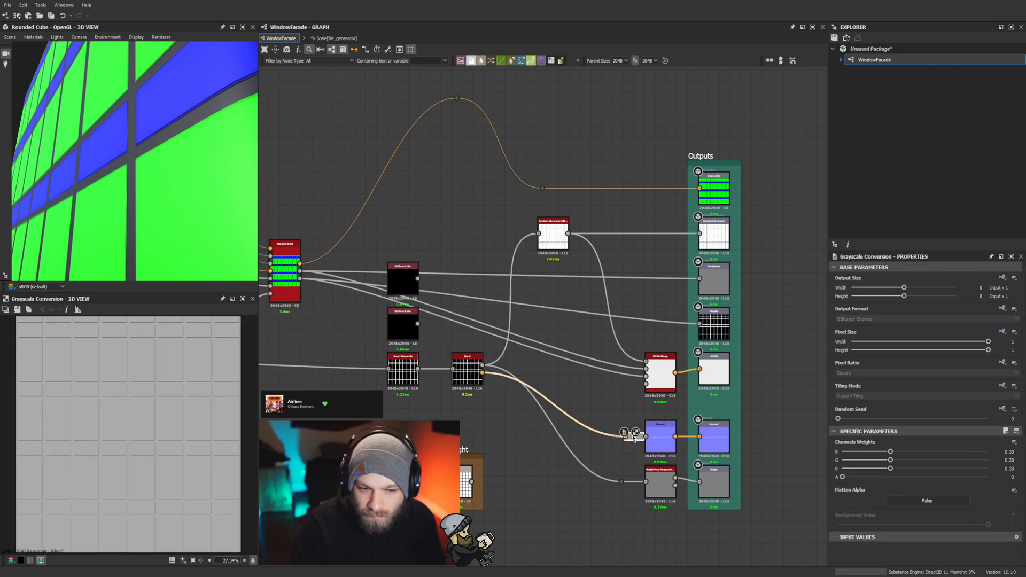
pyautogui.doubleClick(466, 374)
# Step: Delete the Grayscale Conversion and Normal nodes, and connect the Bevel's normal output directly to the Normal output node
pyautogui.click(633, 438)
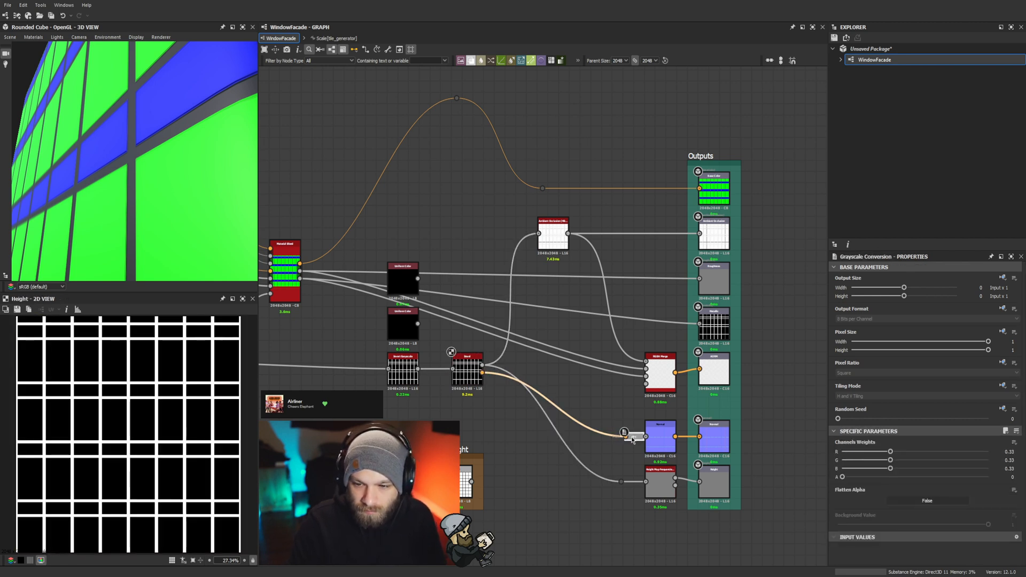
pyautogui.press('Delete')
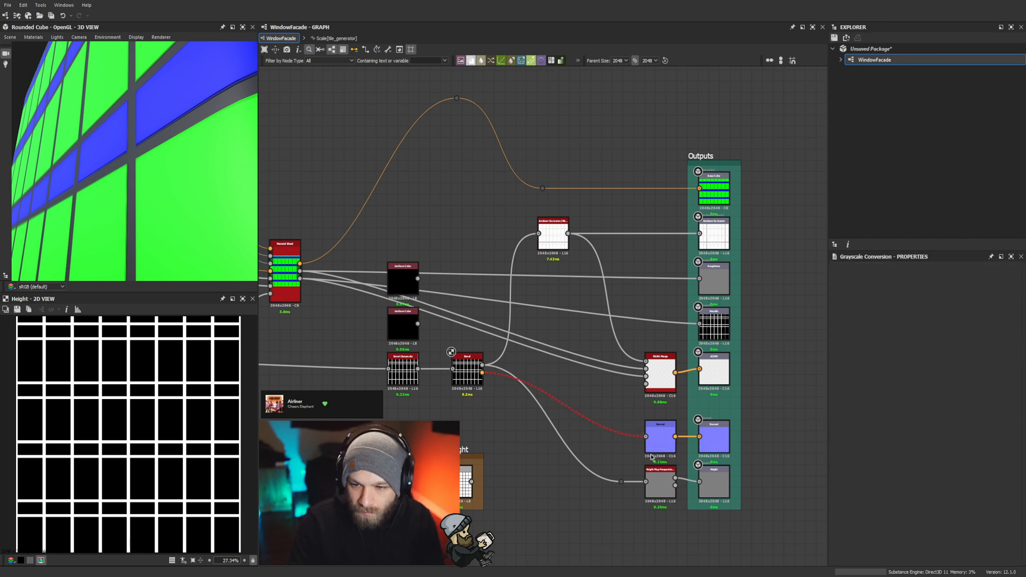
pyautogui.click(658, 437)
pyautogui.press('BackSpace')
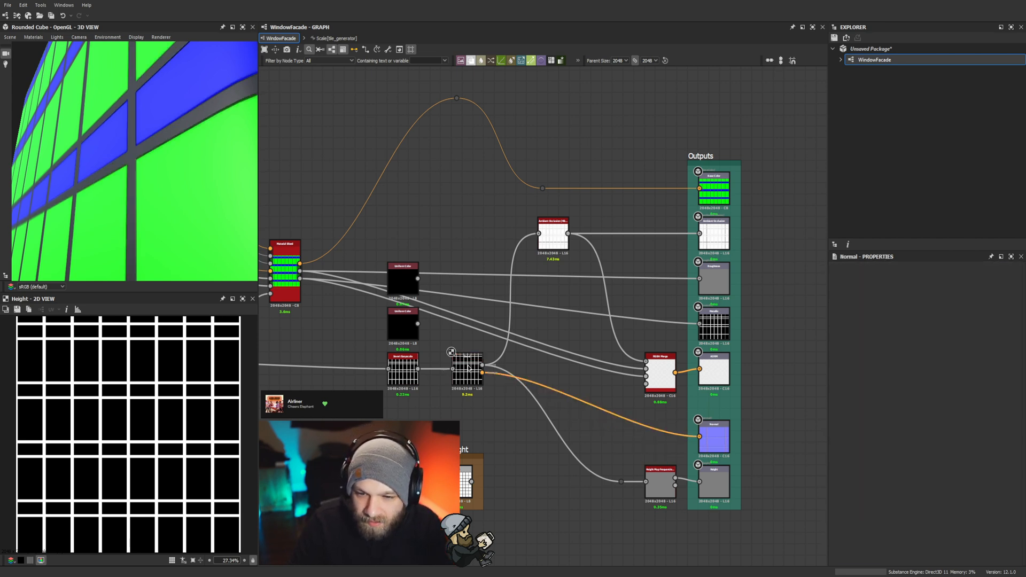
pyautogui.moveTo(482, 373); pyautogui.dragTo(702, 436)
# Step: Inspect the beveled frame edges on the 3D cube from near and far with the new normal map
pyautogui.scroll(-4, 117, 176)
pyautogui.moveTo(96, 171); pyautogui.dragTo(140, 188)
pyautogui.scroll(4, 144, 194)
pyautogui.scroll(-4, 144, 194)
pyautogui.scroll(3, 166, 205)
pyautogui.scroll(-3, 166, 205)
pyautogui.scroll(3, 147, 160)
pyautogui.scroll(-3, 148, 160)
pyautogui.scroll(4, 140, 188)
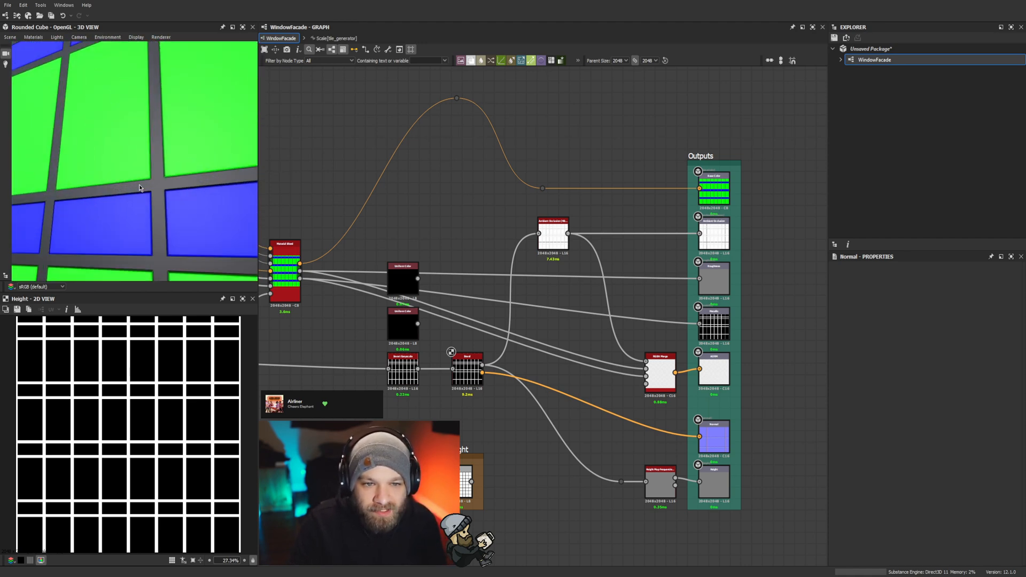
# Step: Preview the Normal output map in 2D and compare it with the frame relief on the cube
pyautogui.click(468, 370)
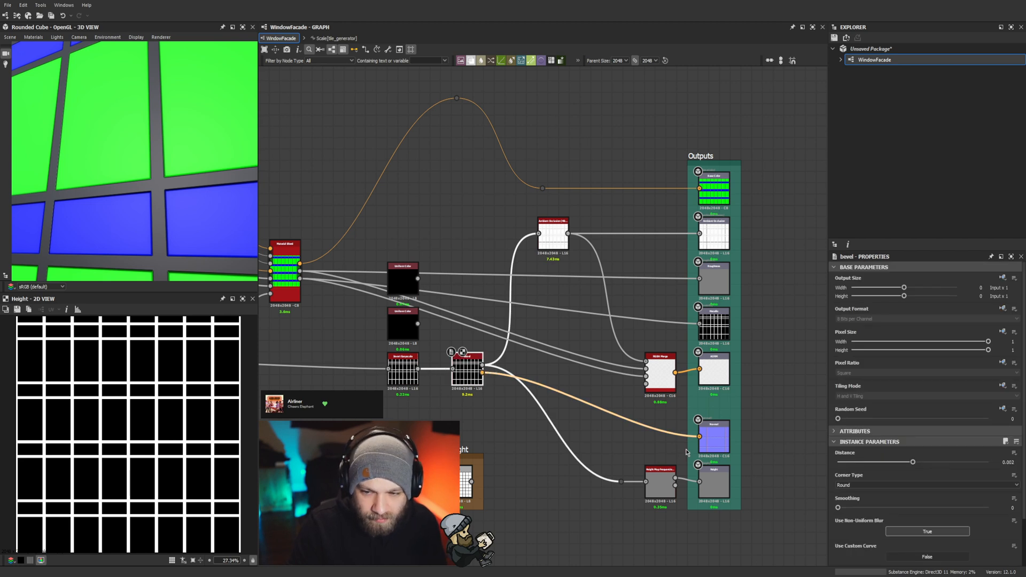
pyautogui.click(717, 444)
pyautogui.doubleClick(716, 443)
pyautogui.scroll(3, 202, 422)
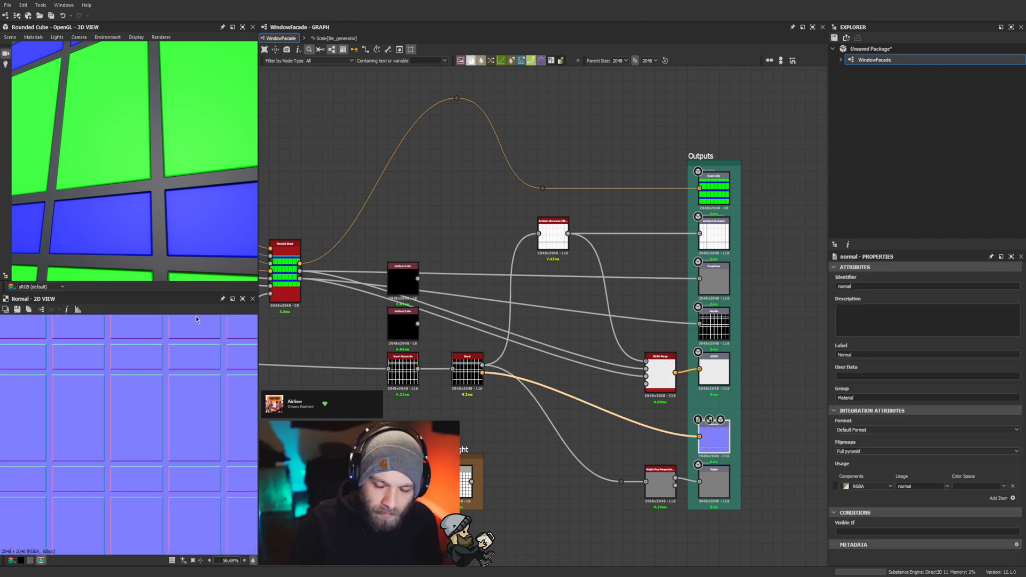
pyautogui.scroll(-8, 120, 123)
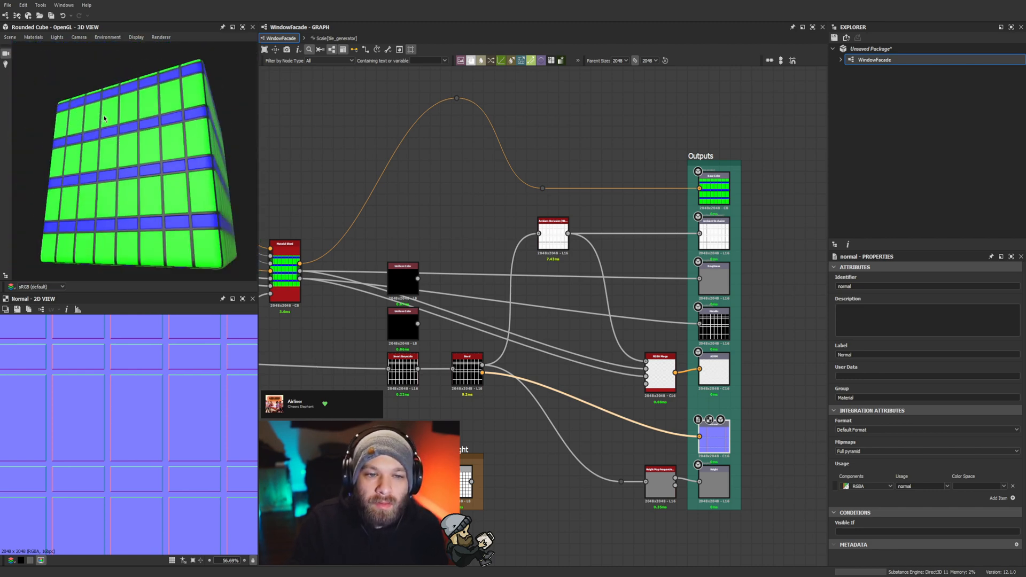
pyautogui.scroll(4, 159, 172)
pyautogui.moveTo(107, 121); pyautogui.dragTo(80, 162)
pyautogui.scroll(-2, 159, 172)
# Step: Change the Window base color from green to a light blue
pyautogui.scroll(-5, 486, 300)
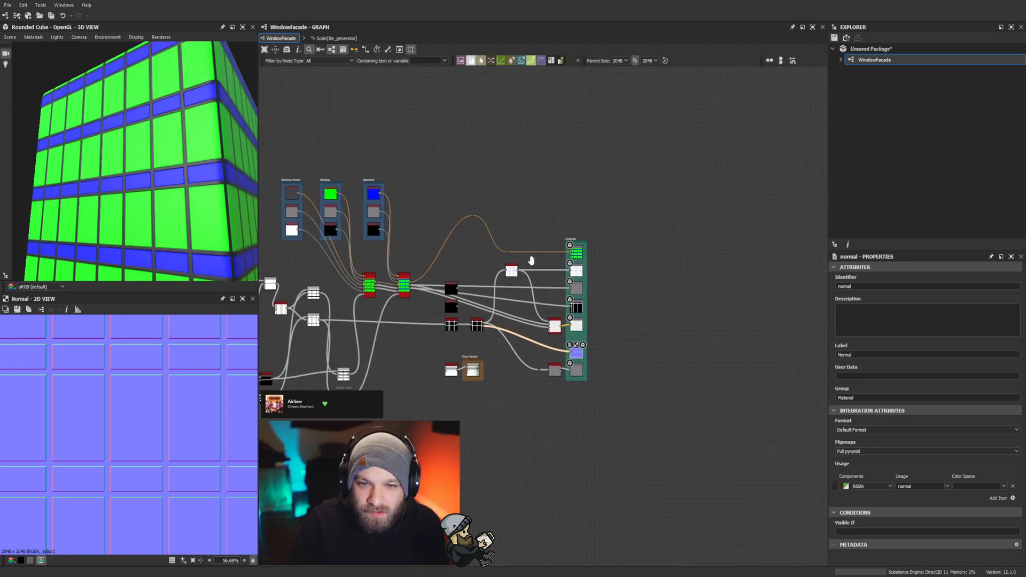
pyautogui.moveTo(531, 262); pyautogui.dragTo(597, 270, button='middle')
pyautogui.scroll(4, 495, 207)
pyautogui.moveTo(495, 207); pyautogui.dragTo(623, 208, button='middle')
pyautogui.scroll(3, 424, 208)
pyautogui.click(424, 209)
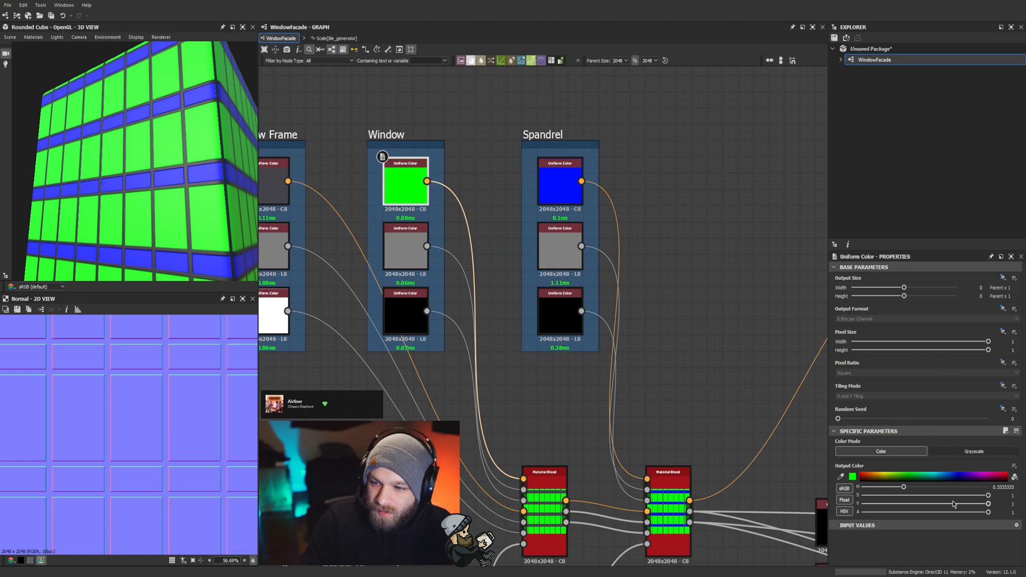
pyautogui.moveTo(917, 488); pyautogui.dragTo(878, 488)
# Step: Set the roughness colors of both the Window and Spandrel groups to 0 and check the reflections on the cube
pyautogui.click(411, 252)
pyautogui.scroll(-4, 169, 179)
pyautogui.moveTo(169, 180); pyautogui.dragTo(128, 176)
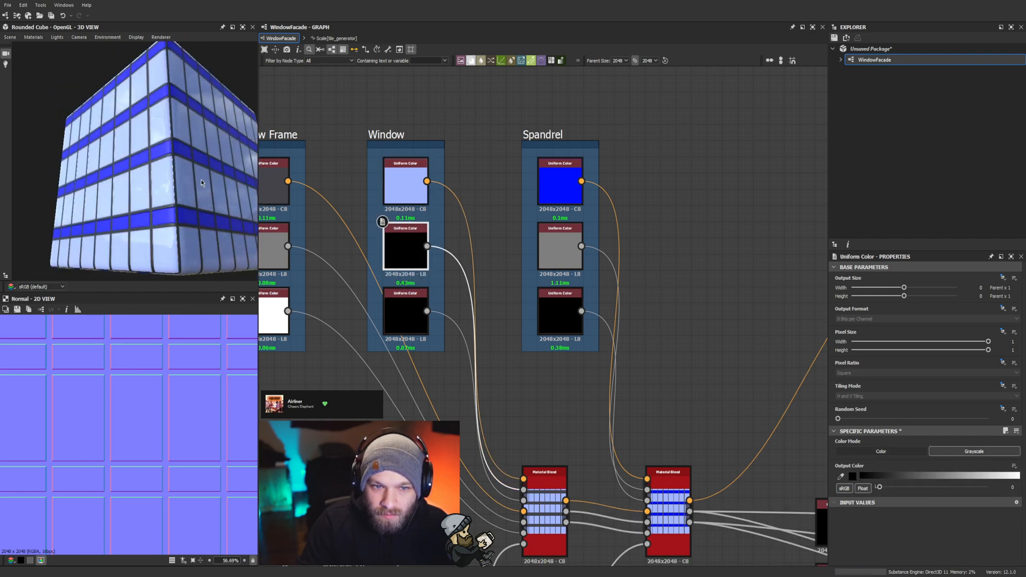
pyautogui.click(559, 245)
pyautogui.moveTo(891, 488); pyautogui.dragTo(877, 488)
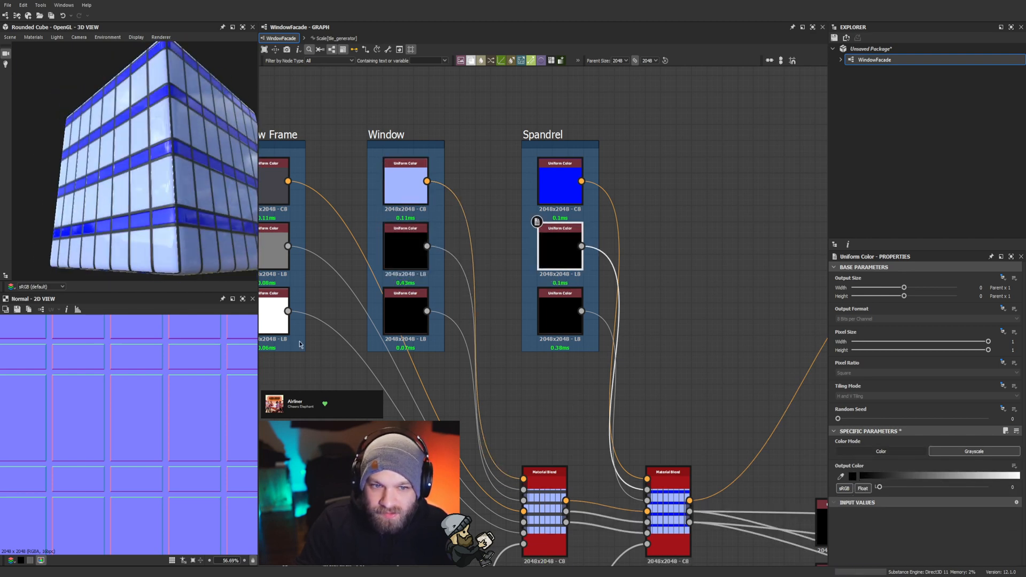
pyautogui.scroll(-3, 166, 180)
pyautogui.moveTo(165, 179); pyautogui.dragTo(115, 199)
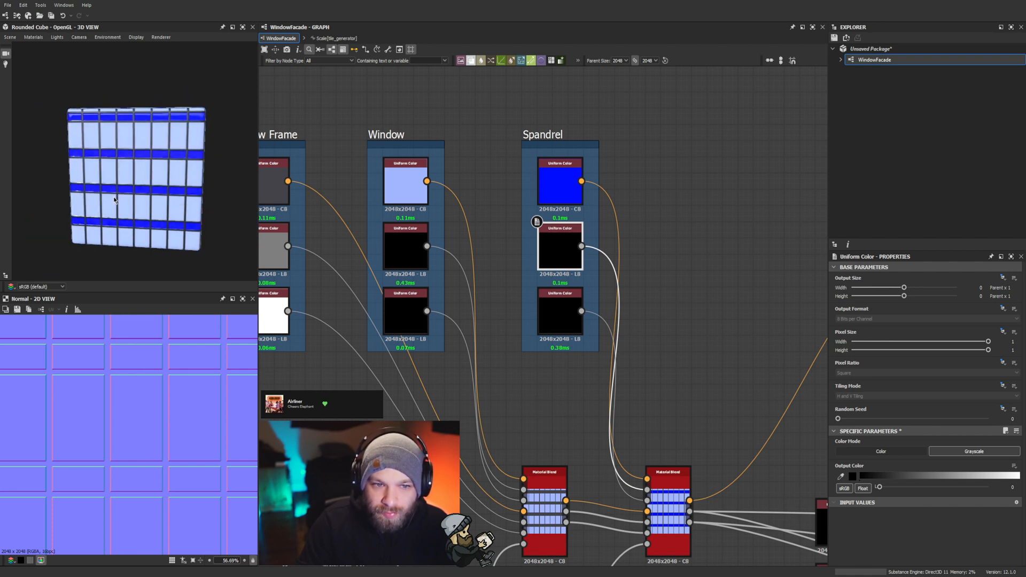
pyautogui.scroll(3, 114, 199)
# Step: Set the Window base color to a muted blue in HSV, with hue 0.6, saturation 0.28 and value 0.67
pyautogui.click(417, 184)
pyautogui.moveTo(941, 487); pyautogui.dragTo(947, 505)
pyautogui.click(918, 496)
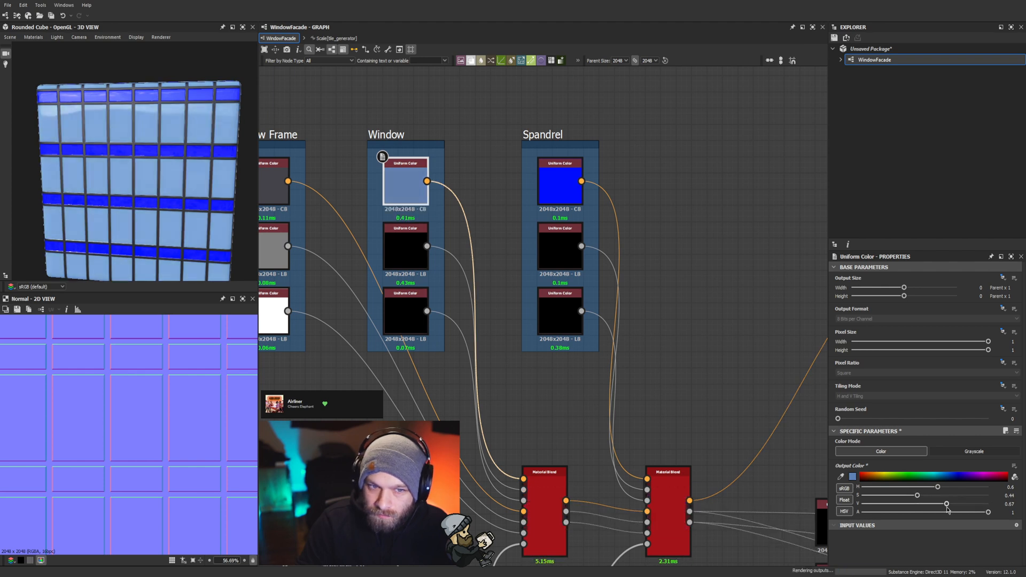
pyautogui.click(897, 496)
pyautogui.moveTo(222, 207)
pyautogui.mouseDown()
pyautogui.moveTo(186, 185)
pyautogui.moveTo(230, 189)
pyautogui.mouseUp()
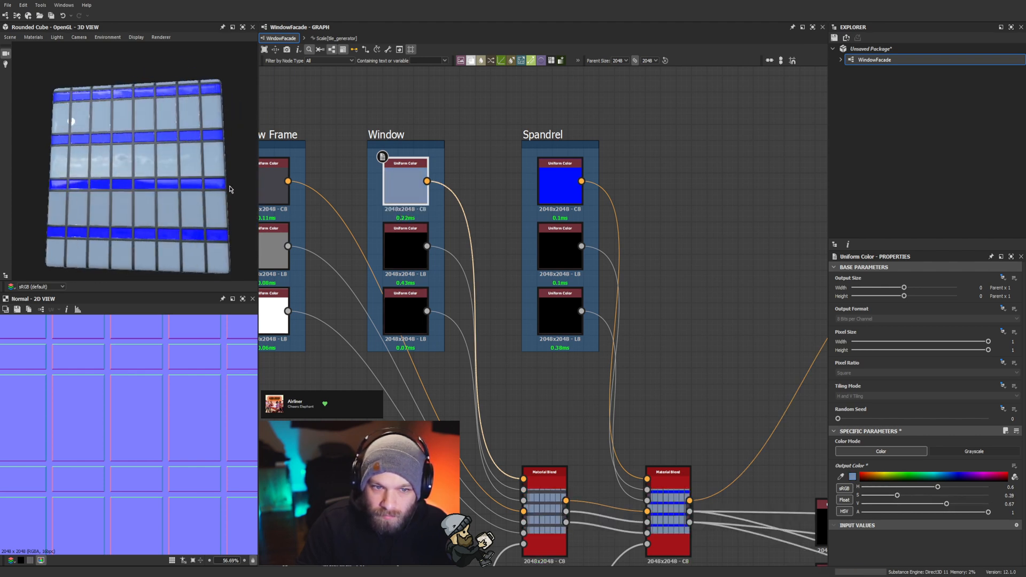
# Step: Sample the Window base color for the Spandrel base color, then darken it to value 0.56 with saturation 0.21
pyautogui.click(561, 181)
pyautogui.click(841, 476)
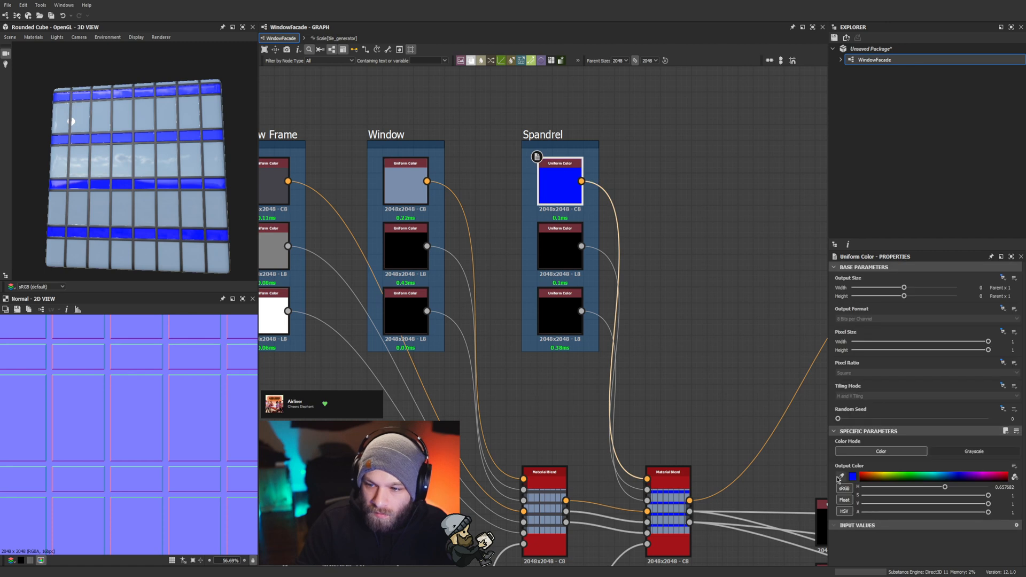
pyautogui.click(407, 178)
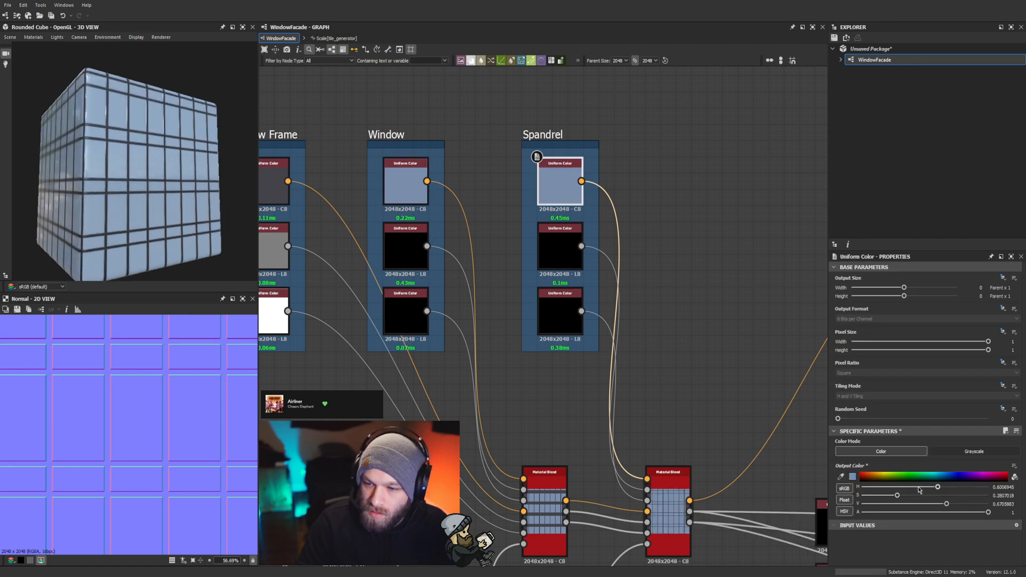
pyautogui.moveTo(920, 506); pyautogui.dragTo(933, 505)
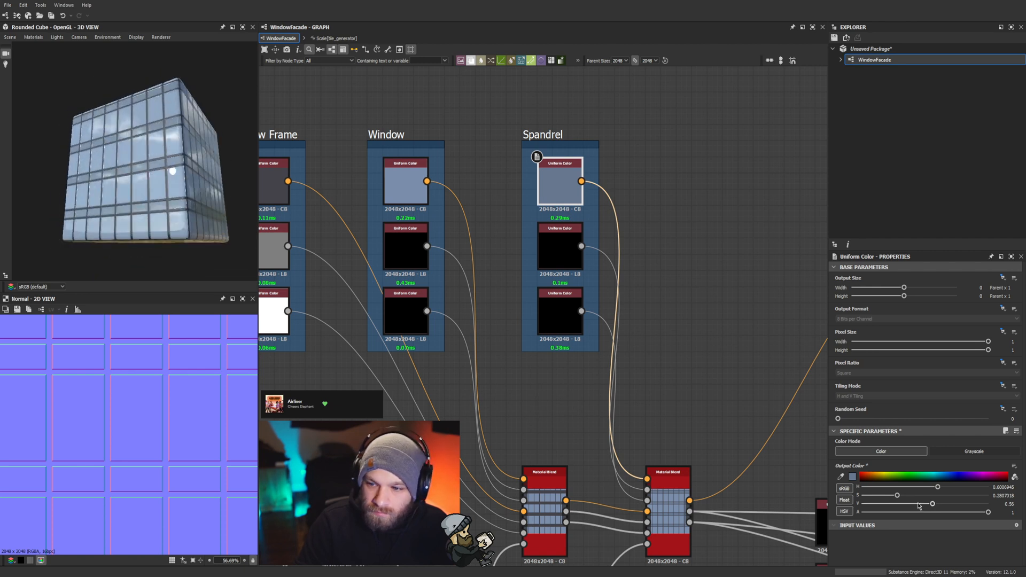
# Step: Reduce the Window base color's saturation to 0.22 and check the facade from several angles
pyautogui.click(406, 196)
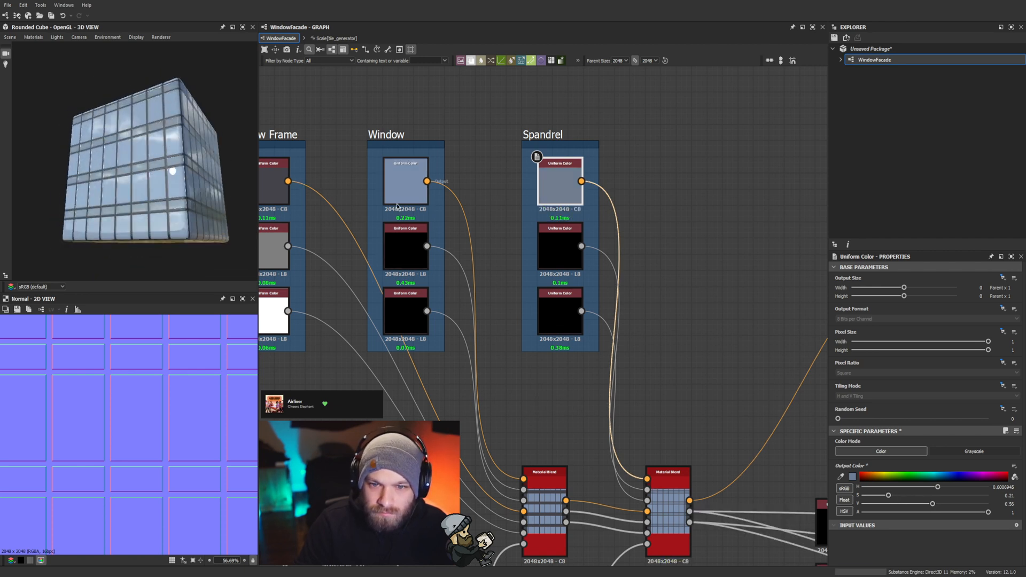
pyautogui.moveTo(898, 496); pyautogui.dragTo(890, 496)
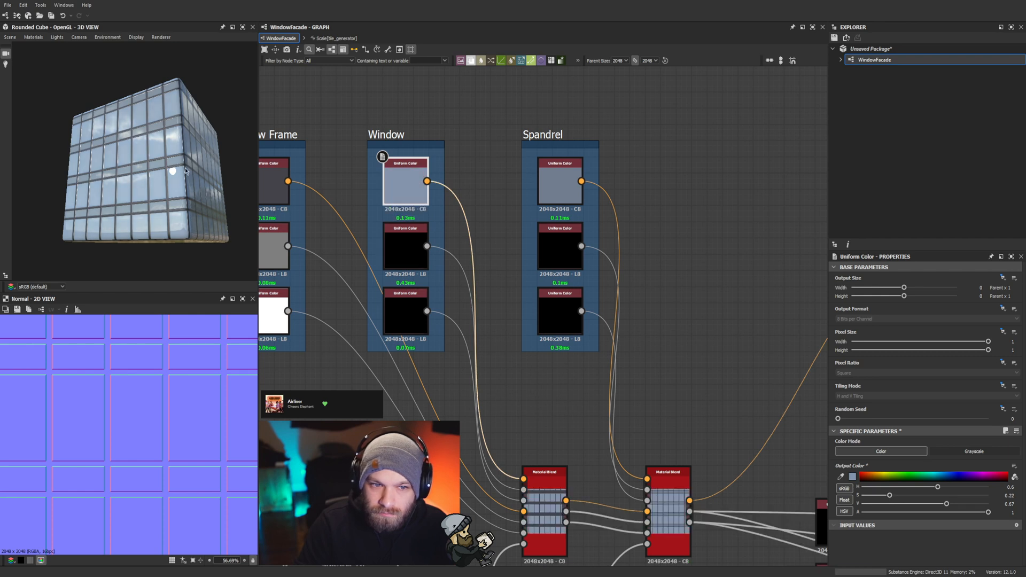
pyautogui.moveTo(185, 187); pyautogui.dragTo(120, 207)
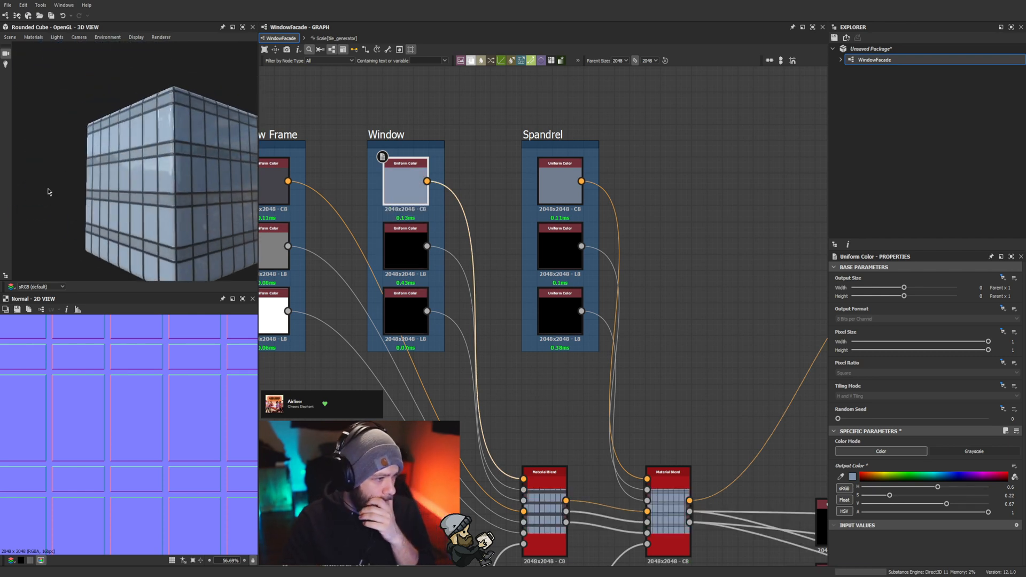
pyautogui.moveTo(48, 191); pyautogui.dragTo(200, 185)
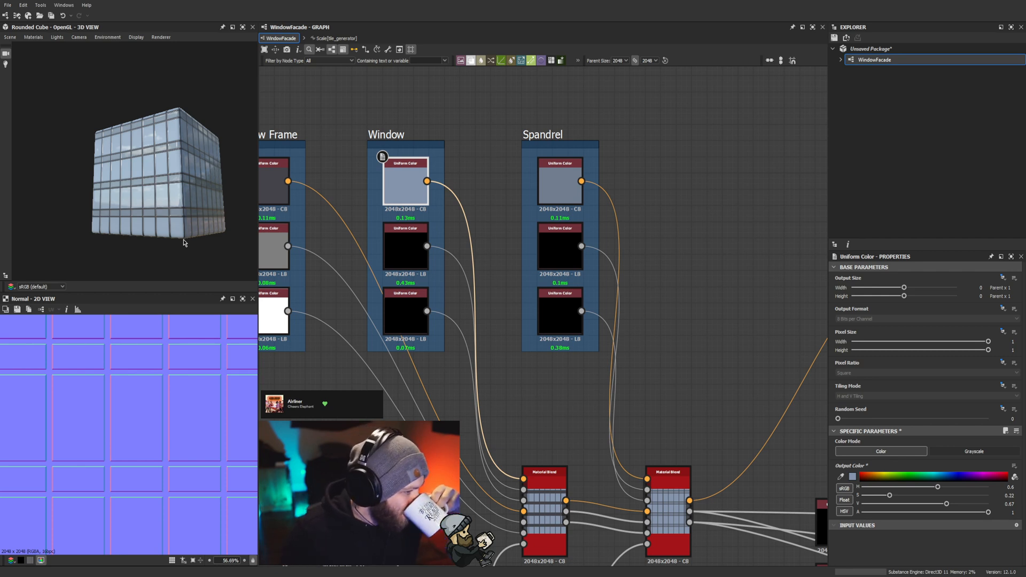
# Step: Set the Window group's metallic color to 1 and check the glass reflections on the cube
pyautogui.click(701, 382)
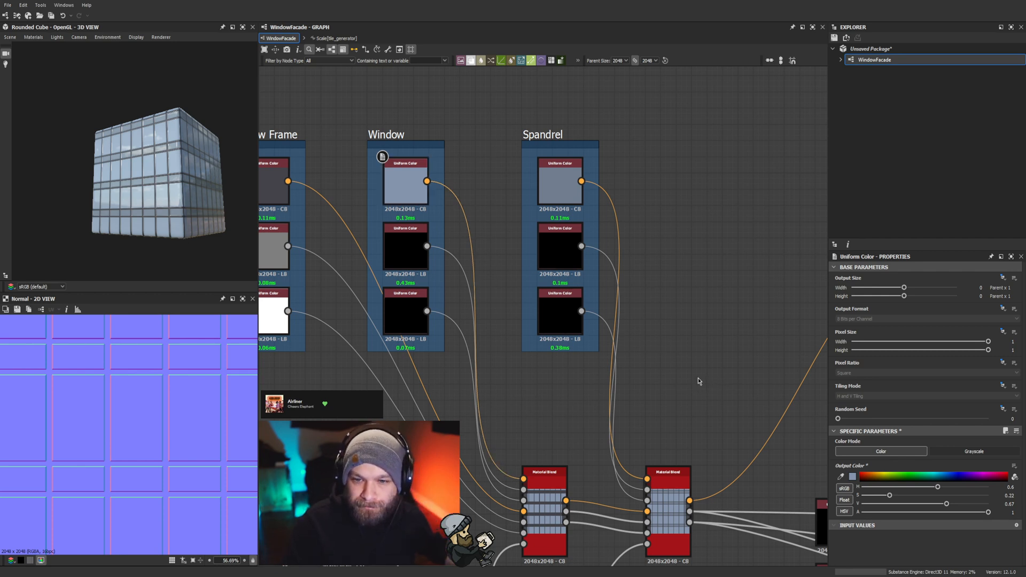
pyautogui.scroll(-1, 1011, 492)
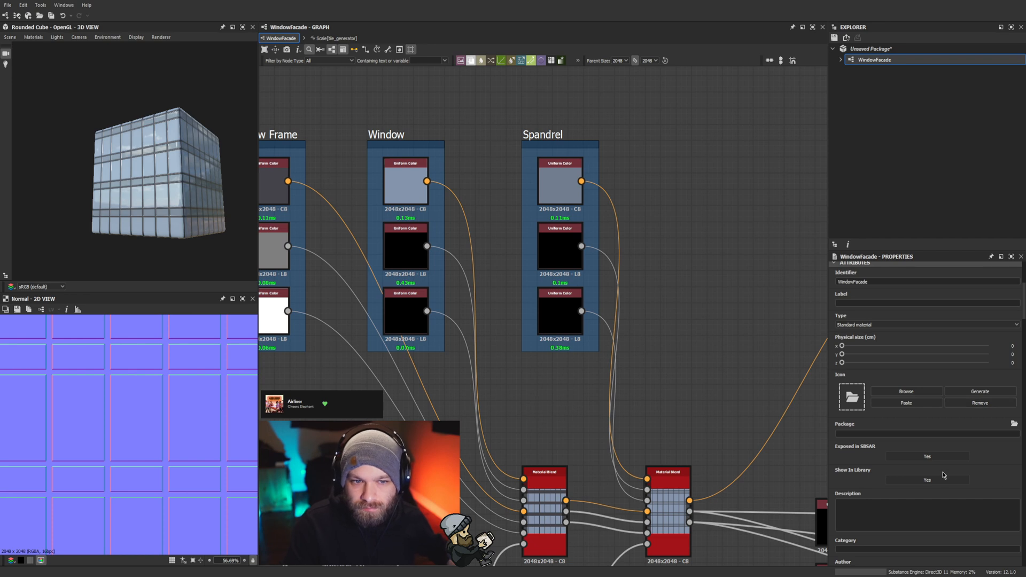
pyautogui.click(405, 247)
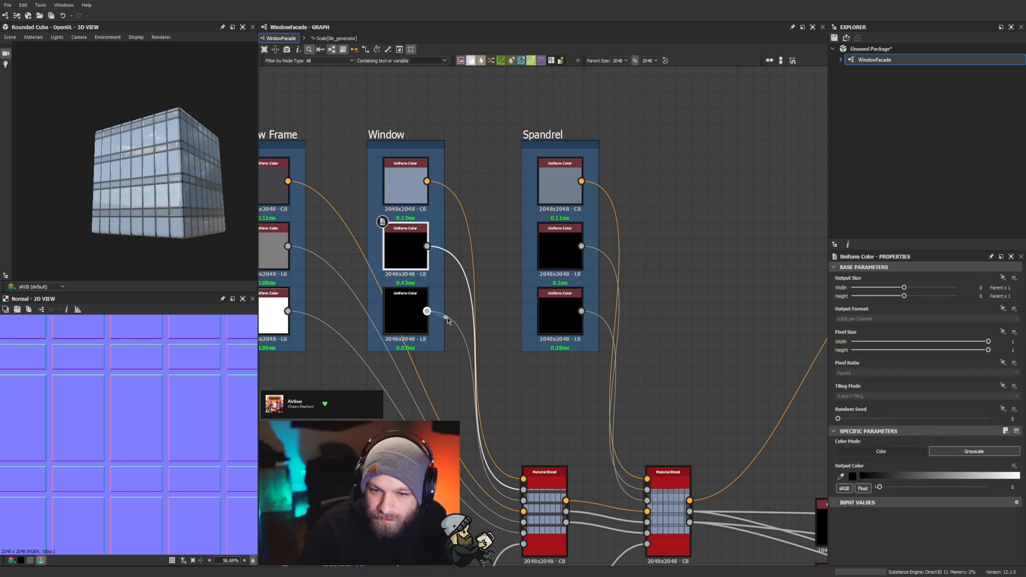
pyautogui.click(402, 318)
pyautogui.moveTo(879, 488); pyautogui.dragTo(1005, 488)
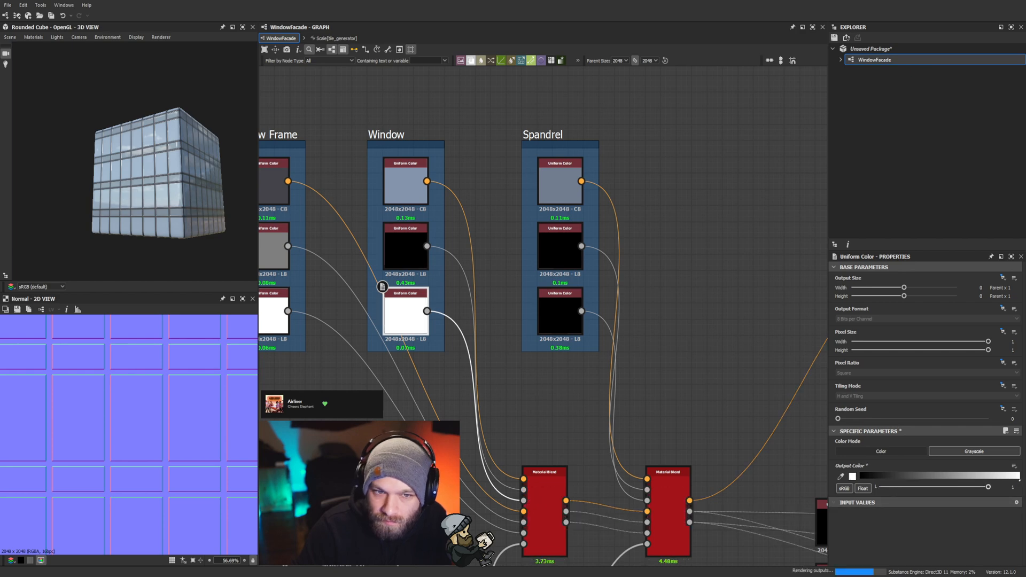
pyautogui.scroll(3, 137, 168)
pyautogui.moveTo(136, 168); pyautogui.dragTo(183, 181)
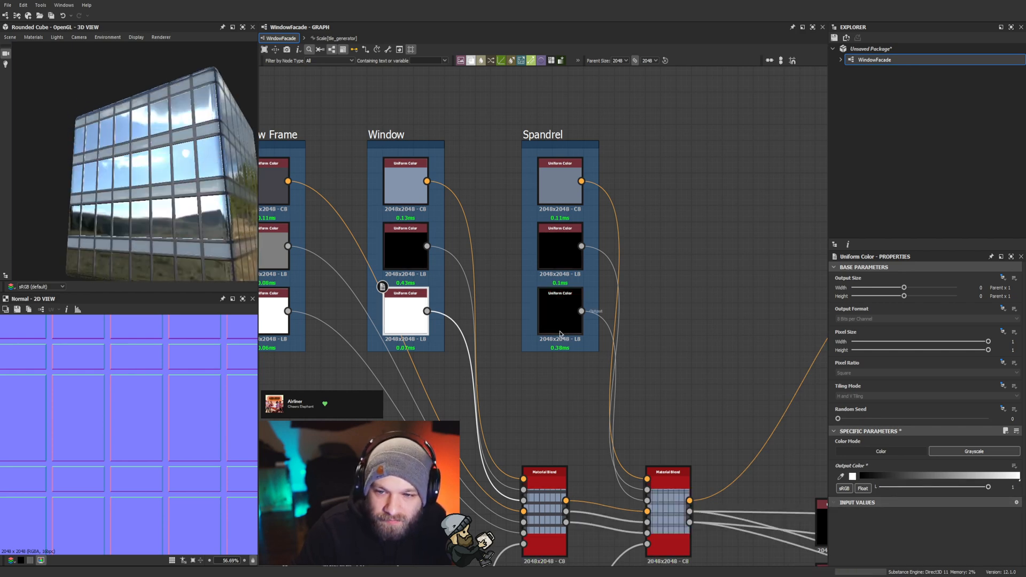
# Step: Set the Window group's metallic color to 0.5 and check the glass reflections on the cube
pyautogui.click(560, 313)
pyautogui.click(404, 315)
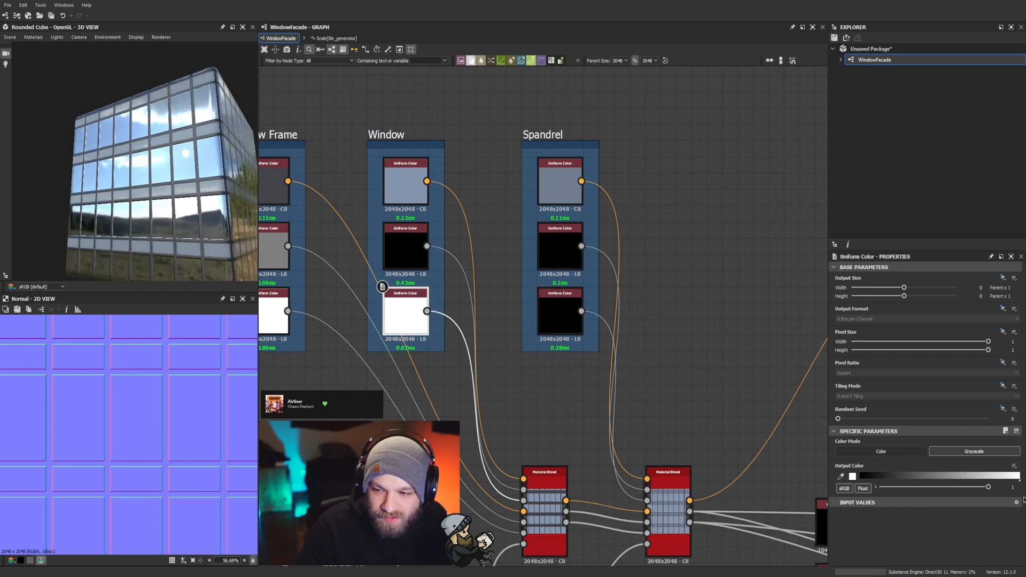
pyautogui.write('0.5')
pyautogui.press('Return')
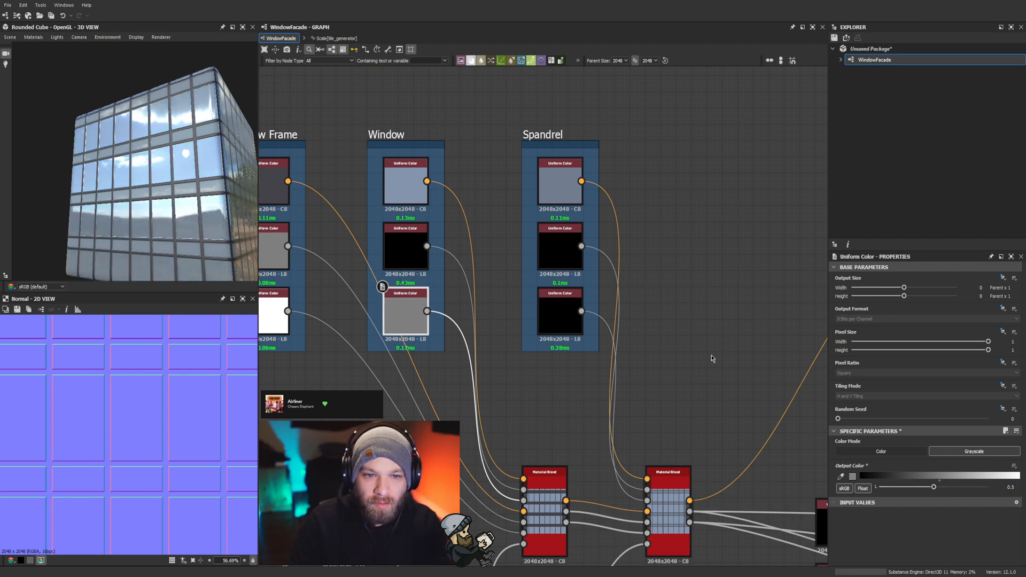
pyautogui.moveTo(119, 189); pyautogui.dragTo(144, 203)
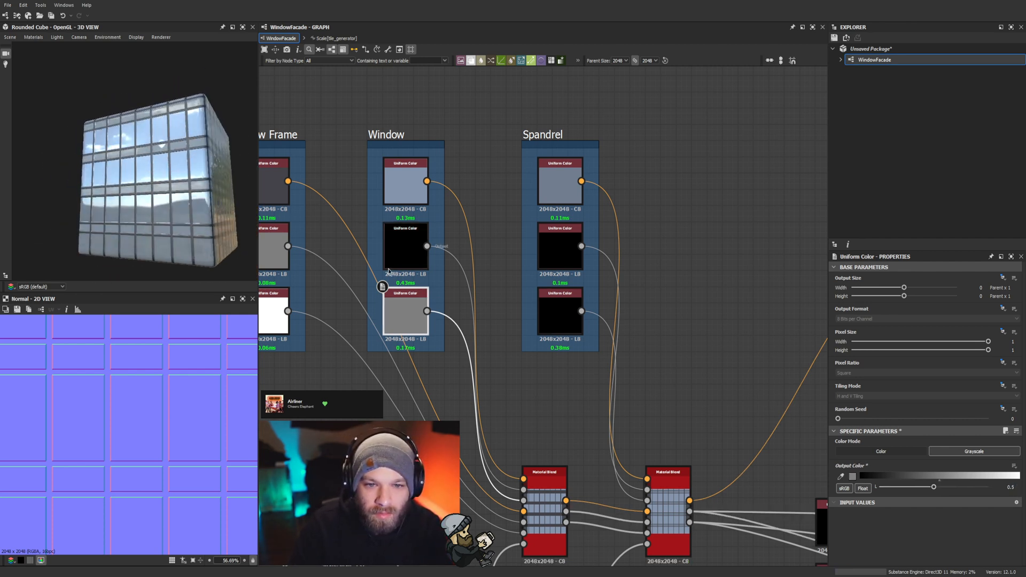
# Step: Set the metallic color of both the Window and Spandrel groups to 0.75 and check the reflections on the cube
pyautogui.click(993, 487)
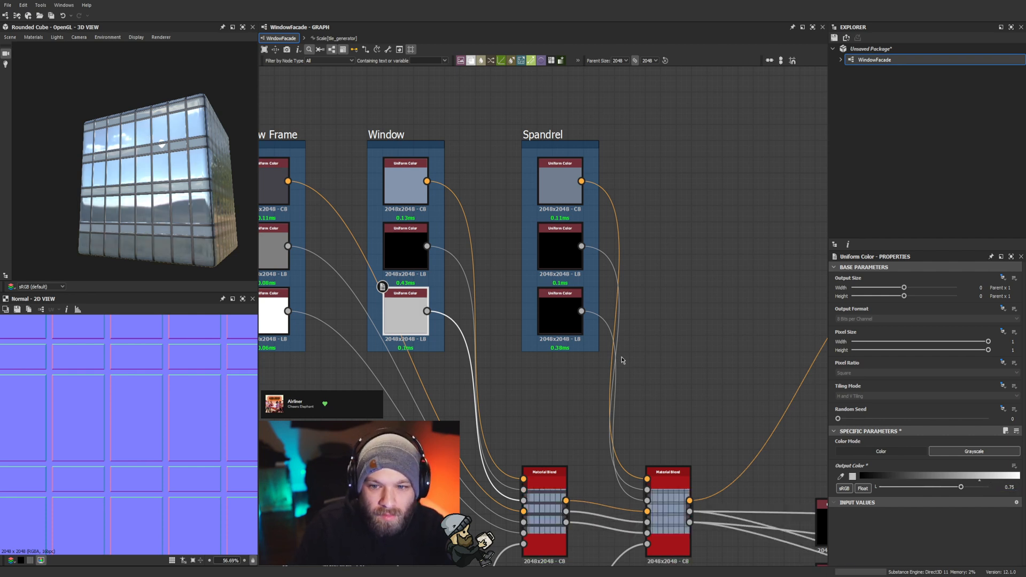
pyautogui.click(560, 312)
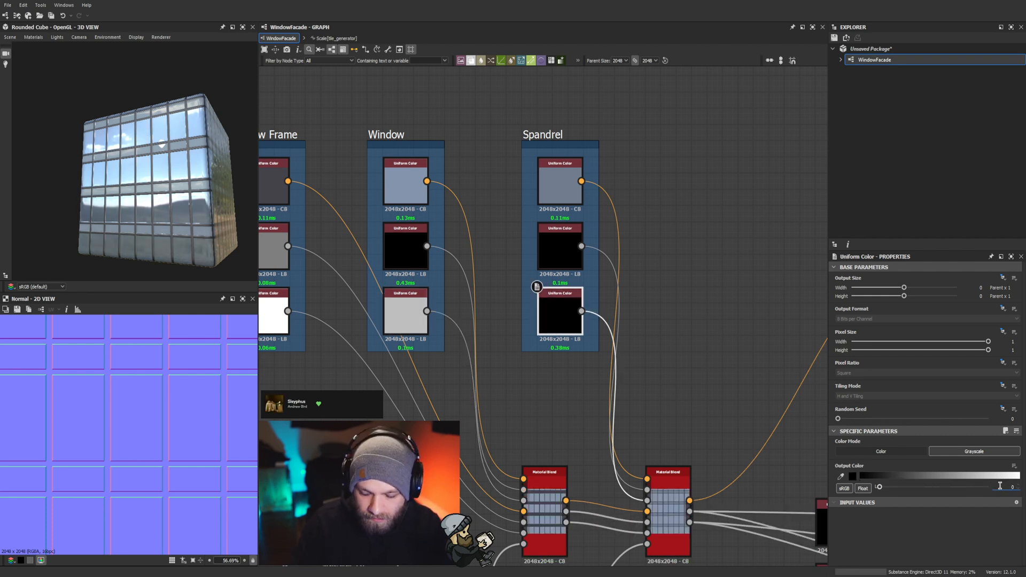
pyautogui.press('Return')
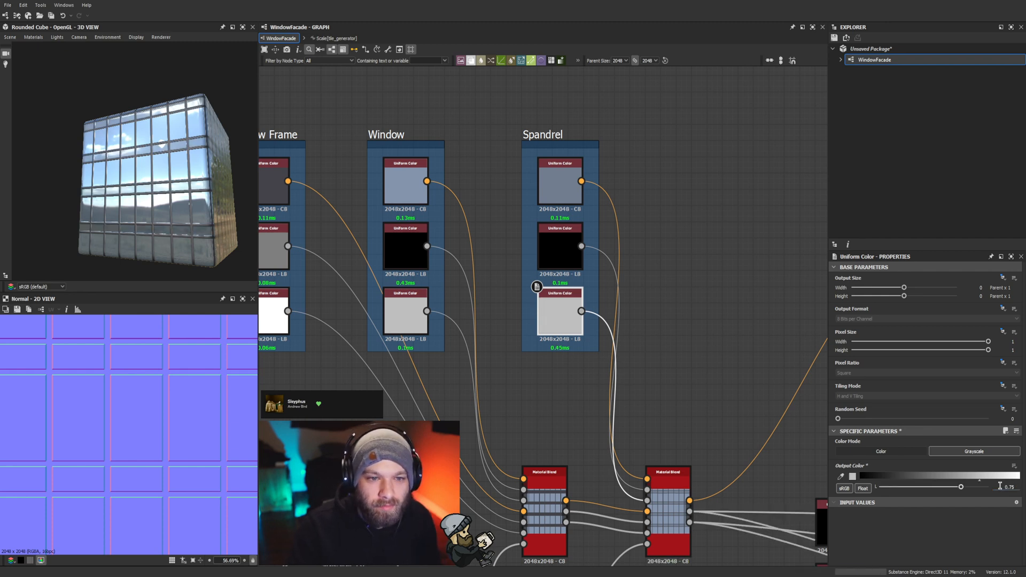
pyautogui.moveTo(228, 219); pyautogui.dragTo(666, 281)
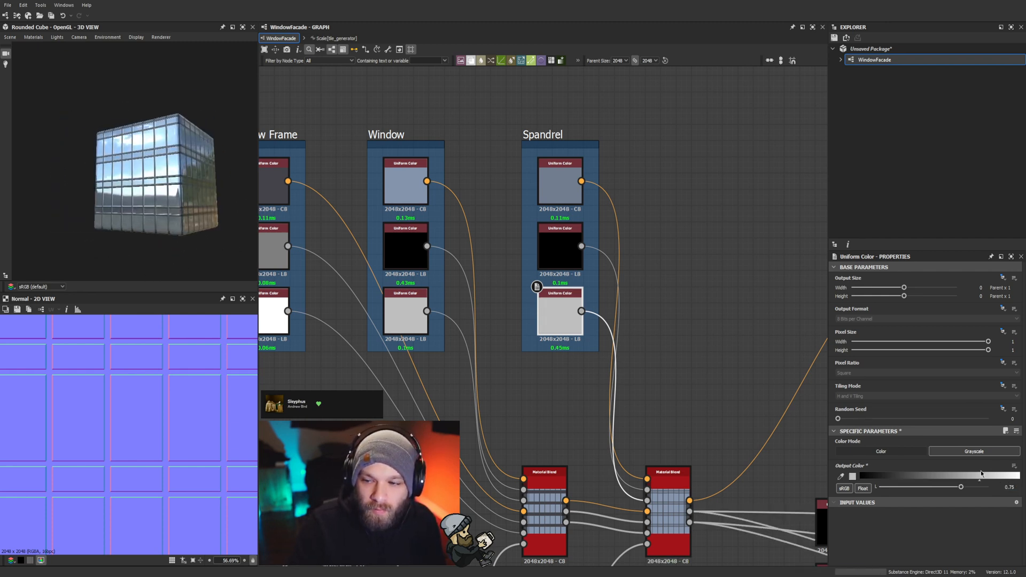
# Step: Set the metallic color of both the Window and Spandrel groups to 0.4 and inspect the facade up close
pyautogui.click(405, 313)
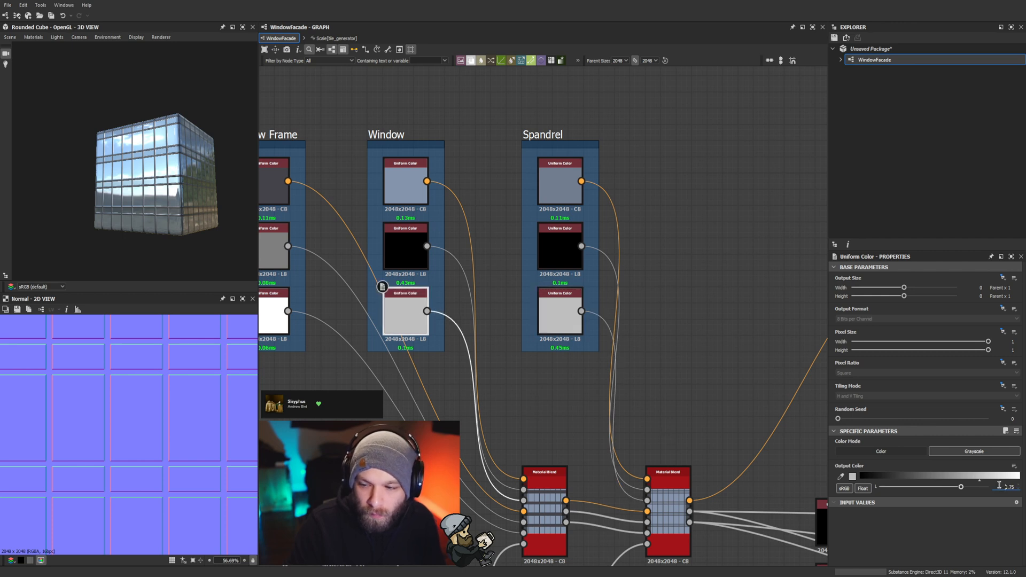
pyautogui.write('.4')
pyautogui.press('Return')
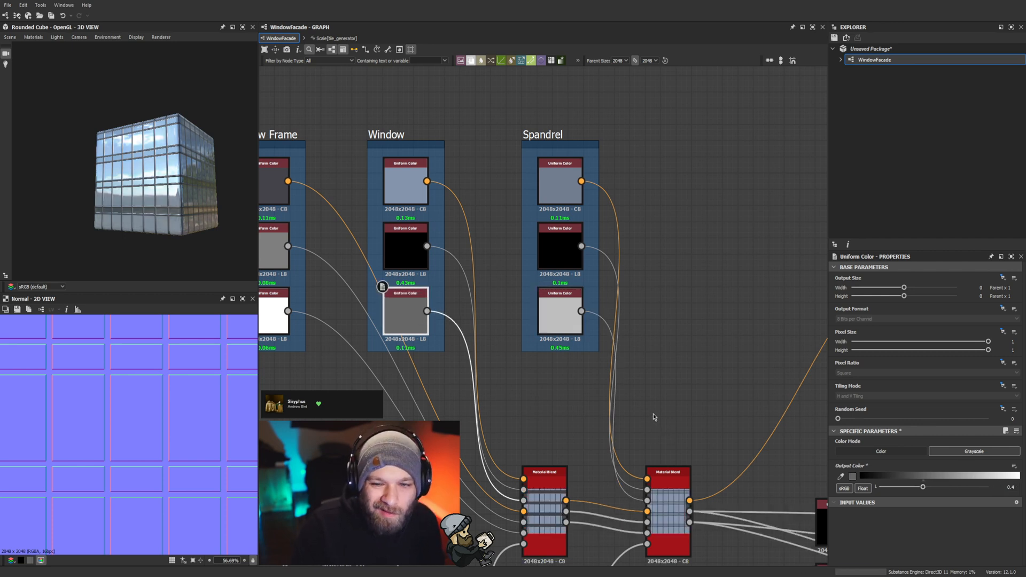
pyautogui.click(560, 315)
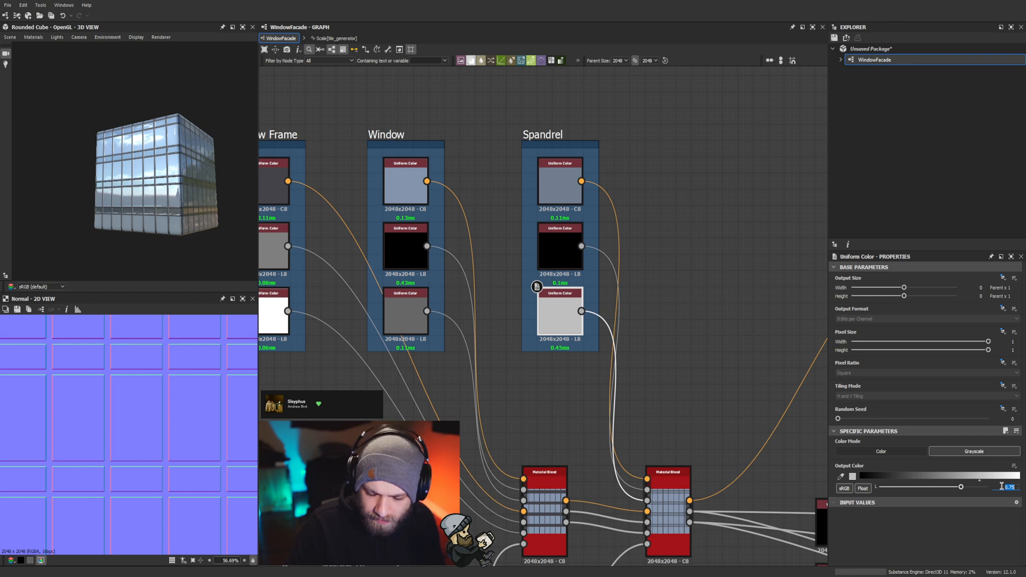
pyautogui.write('.4')
pyautogui.press('Return')
pyautogui.moveTo(45, 171); pyautogui.dragTo(117, 214)
pyautogui.scroll(5, 135, 216)
pyautogui.scroll(-5, 104, 223)
pyautogui.scroll(4, 168, 225)
# Step: Set the Window group's metallic color to 0.2
pyautogui.click(418, 302)
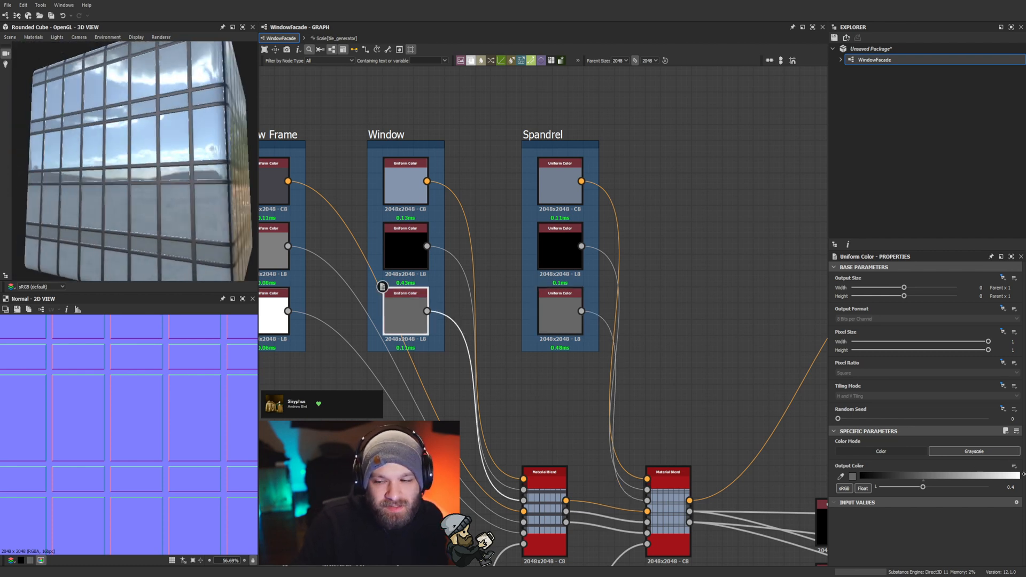
pyautogui.write('0.2')
pyautogui.press('Return')
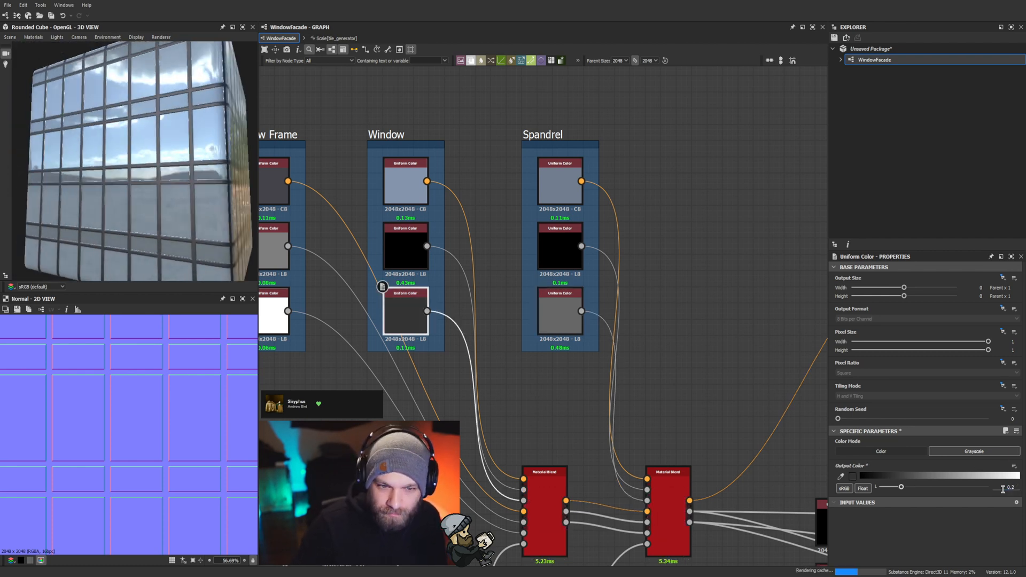
# Step: Set the output of the lowest grayscale Uniform Color node in the Spandrel group to 0.2
pyautogui.click(550, 310)
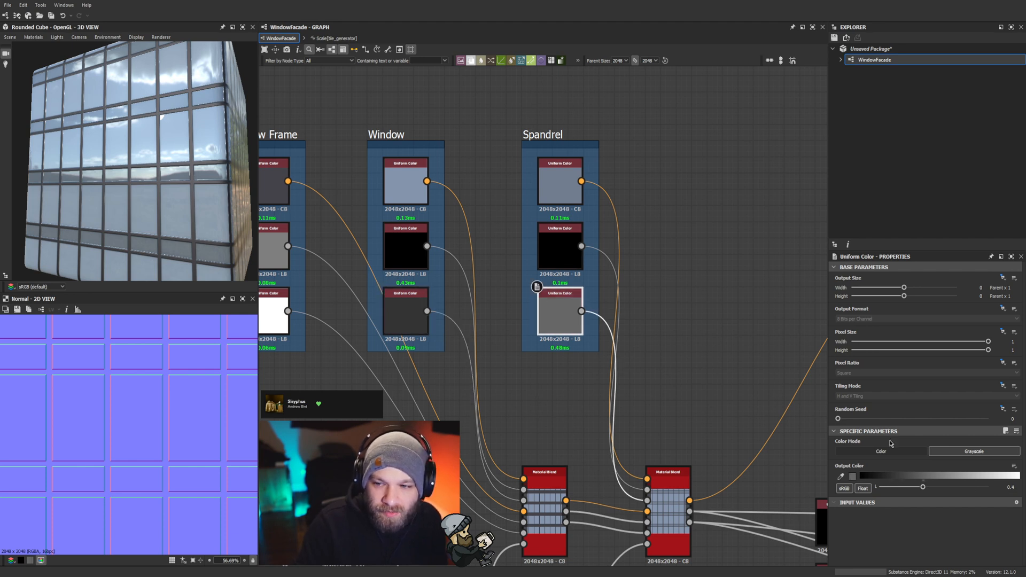
pyautogui.doubleClick(1010, 487)
pyautogui.write('0.2')
pyautogui.press('Return')
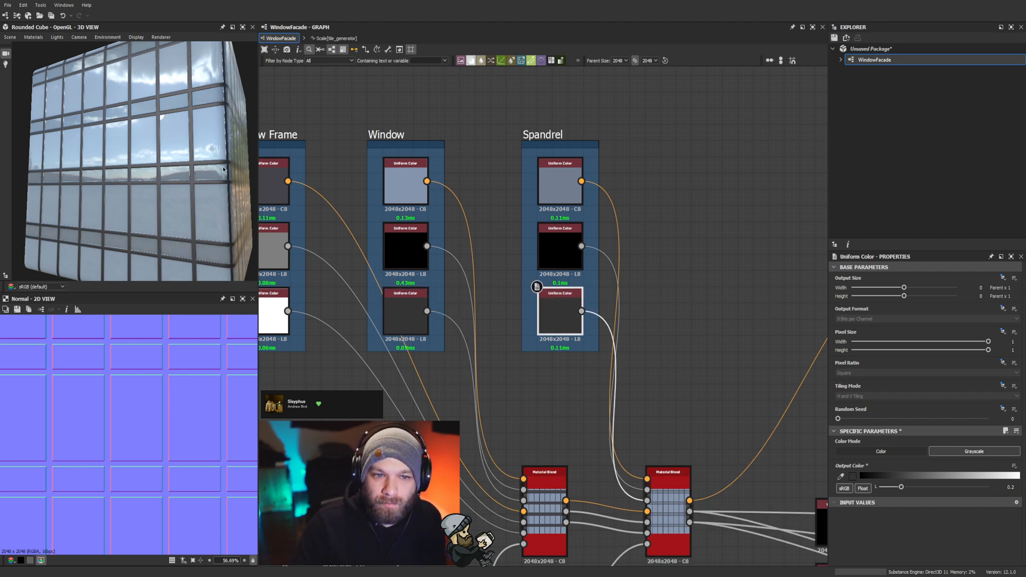
pyautogui.scroll(-5, 224, 170)
pyautogui.moveTo(221, 172)
pyautogui.mouseDown()
pyautogui.moveTo(196, 245)
pyautogui.moveTo(214, 177)
pyautogui.mouseUp()
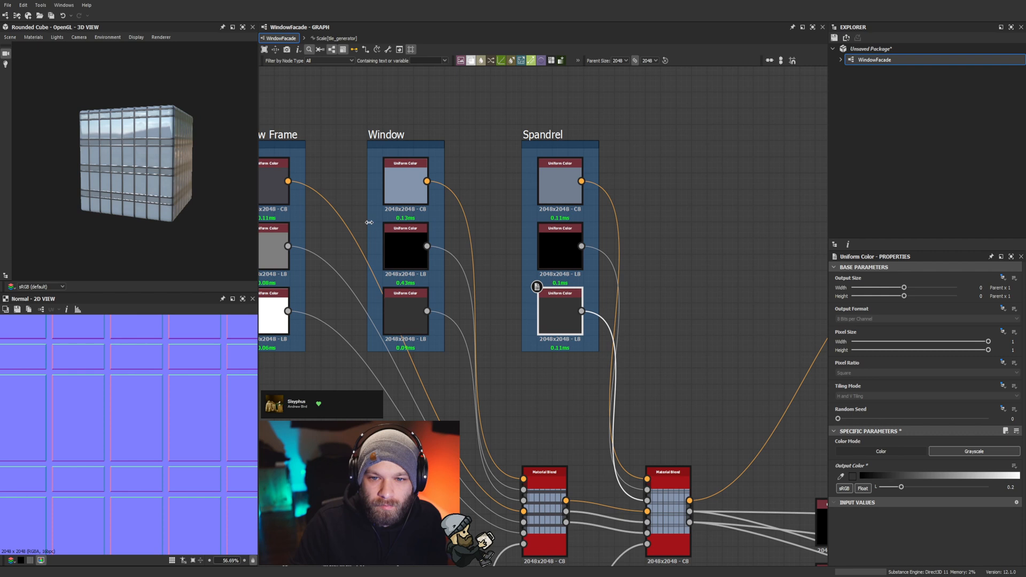
# Step: Reduce the saturation of the Window and Spandrel base colors to 0.1 and 0.11, and set the Window color's value to 0.5
pyautogui.click(406, 198)
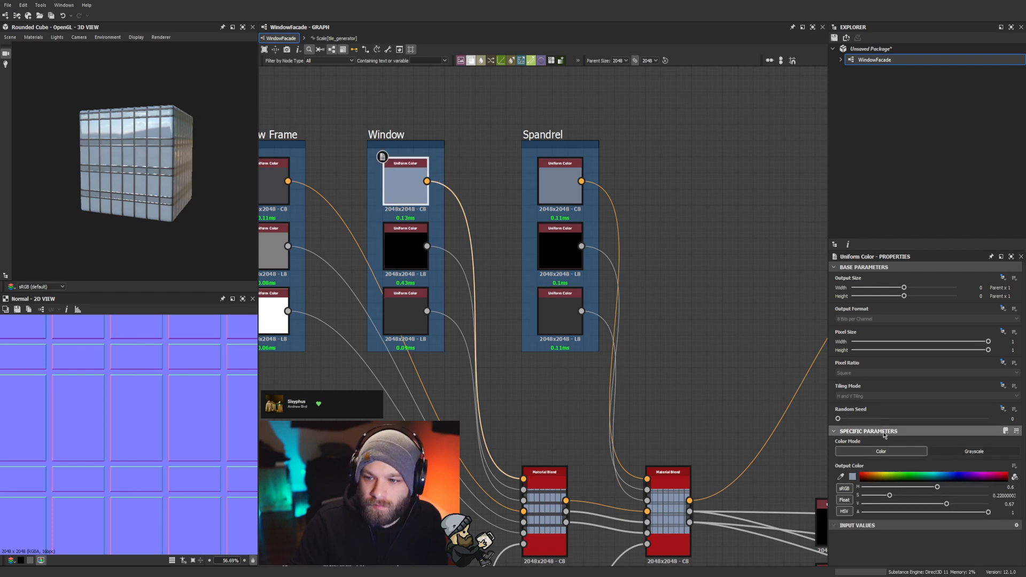
pyautogui.click(561, 203)
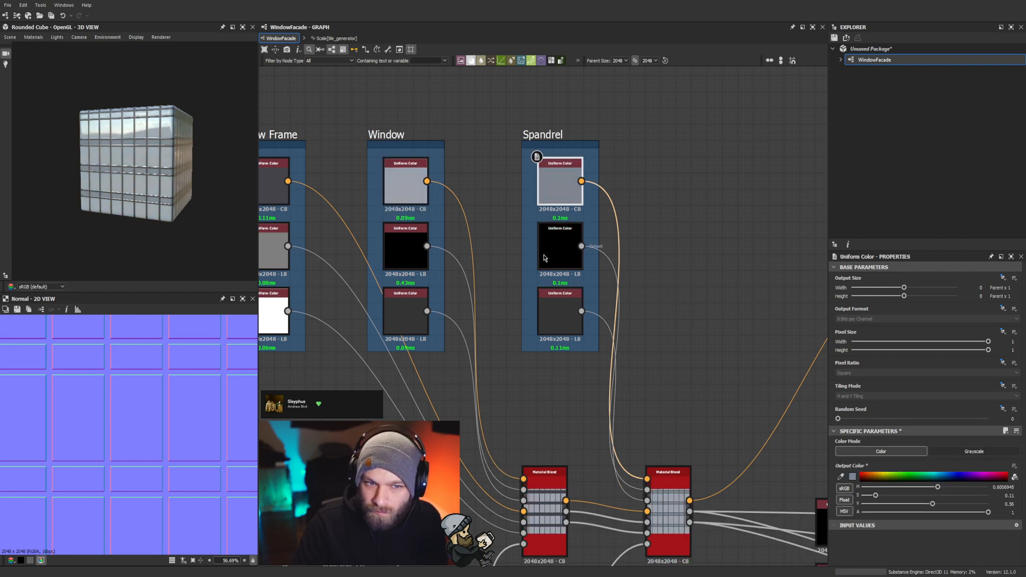
pyautogui.click(396, 176)
pyautogui.click(907, 504)
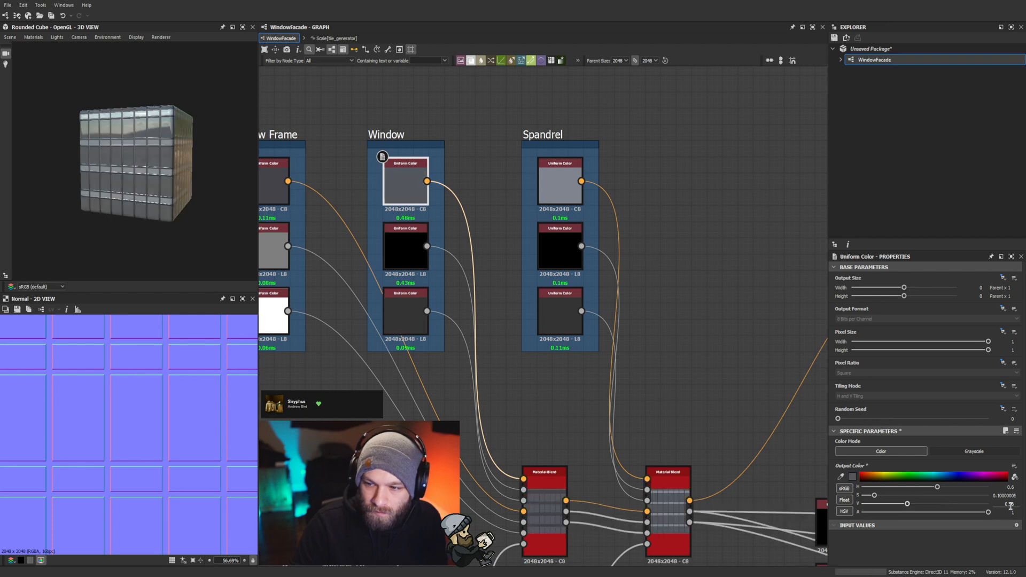
pyautogui.press('Return')
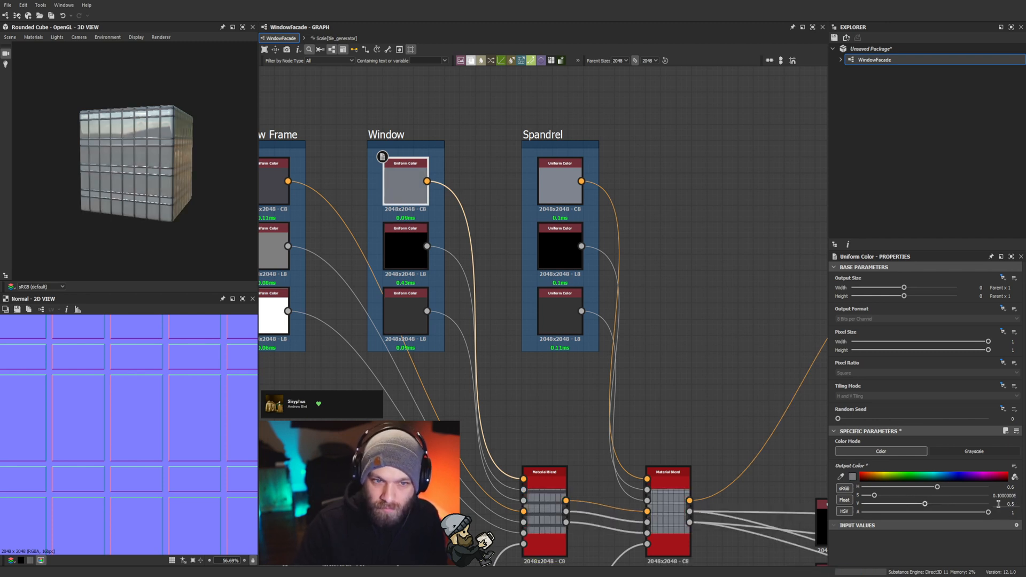
# Step: Set the value component of the Spandrel base color to 0.45
pyautogui.click(575, 175)
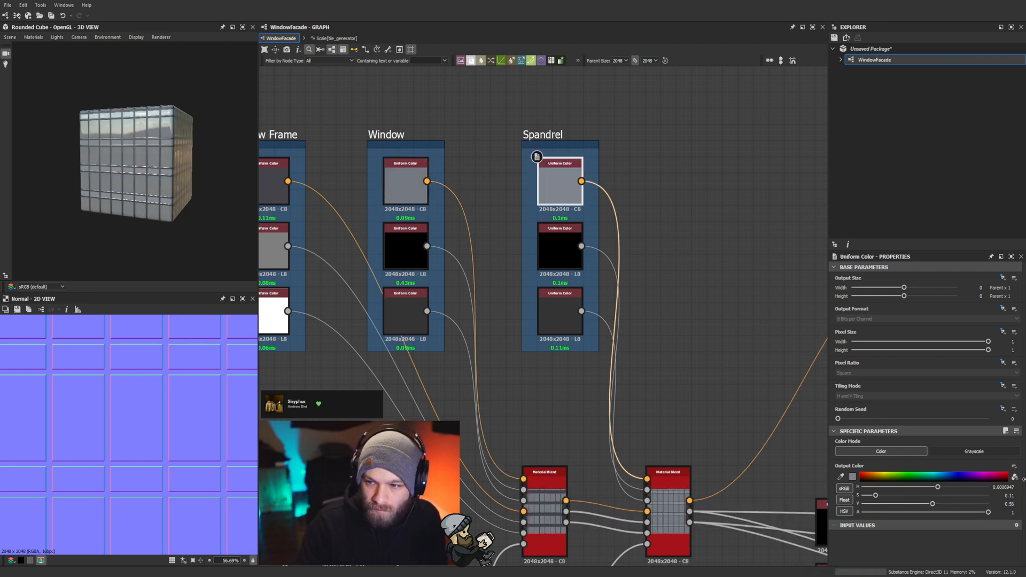
pyautogui.click(1005, 502)
pyautogui.write('.45')
pyautogui.press('Return')
pyautogui.scroll(3, 88, 160)
pyautogui.moveTo(85, 160); pyautogui.dragTo(120, 152)
pyautogui.scroll(-3, 130, 140)
# Step: Set the Window Frame base color's saturation to 0.05 and darken its value to 0.16
pyautogui.click(274, 190)
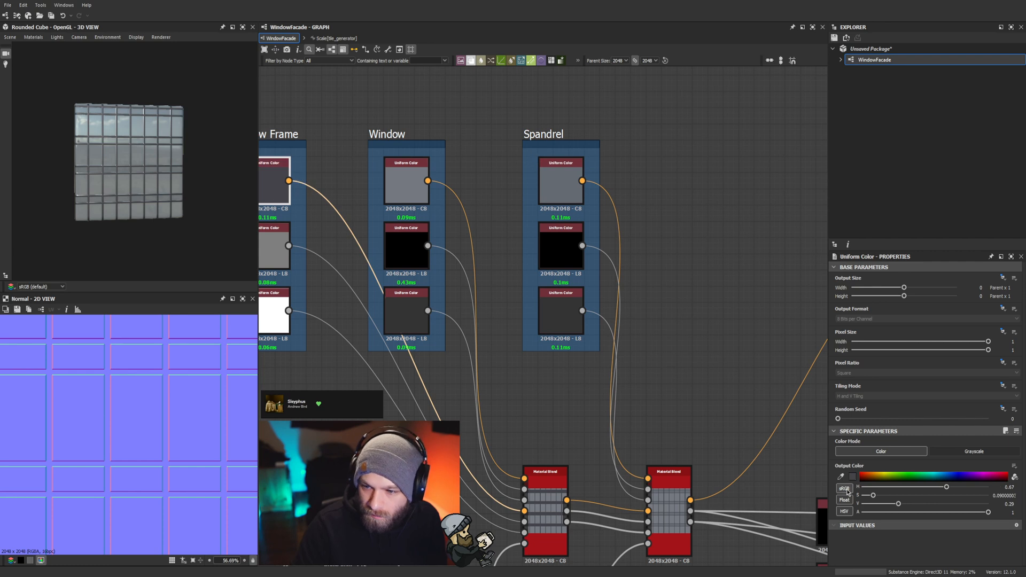
pyautogui.click(868, 496)
pyautogui.moveTo(900, 504)
pyautogui.mouseDown()
pyautogui.moveTo(946, 506)
pyautogui.moveTo(918, 507)
pyautogui.mouseUp()
pyautogui.scroll(3, 140, 155)
pyautogui.moveTo(140, 155); pyautogui.dragTo(120, 165)
pyautogui.scroll(2, 120, 166)
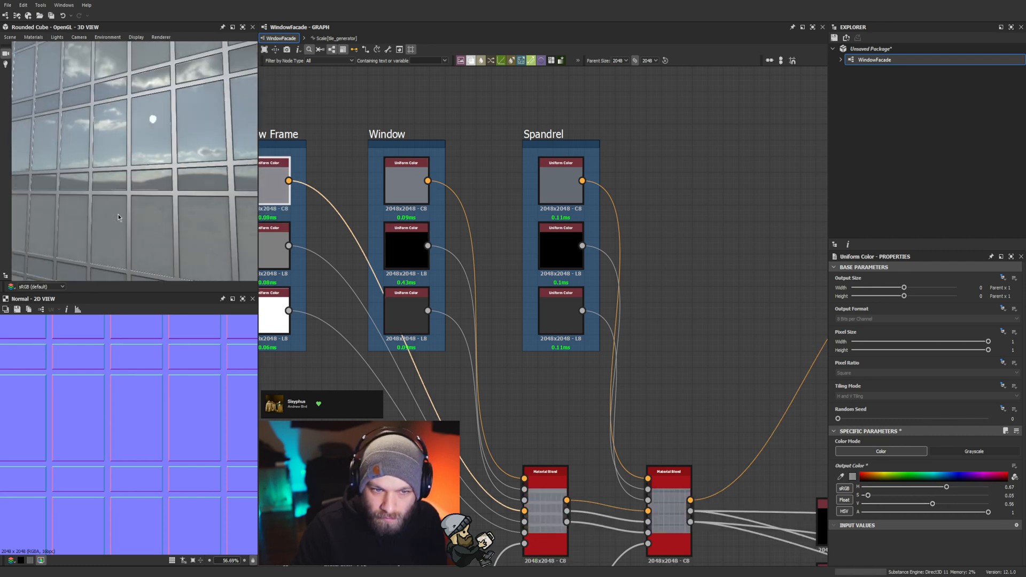
pyautogui.scroll(-2, 122, 171)
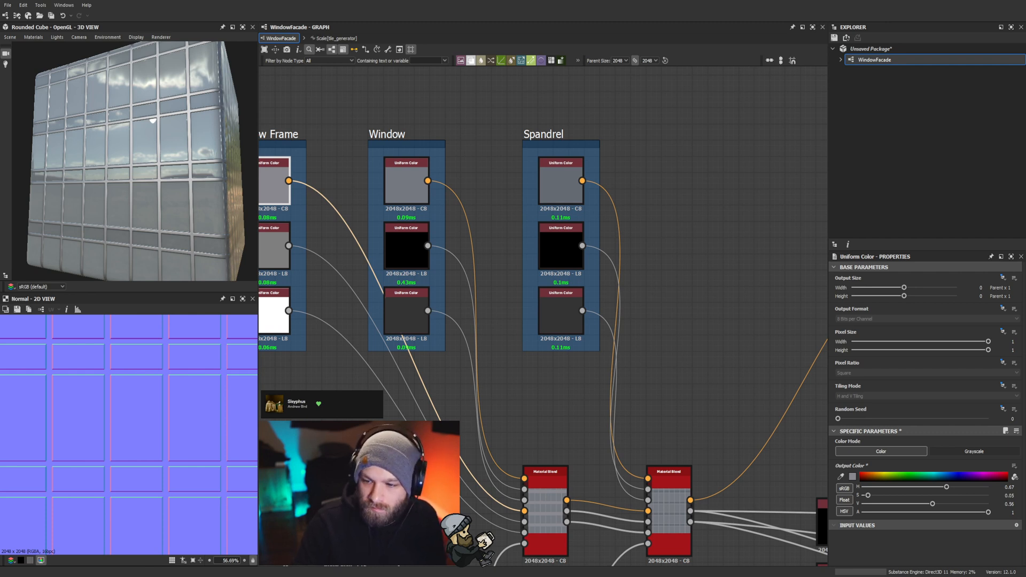
pyautogui.moveTo(933, 504); pyautogui.dragTo(883, 508)
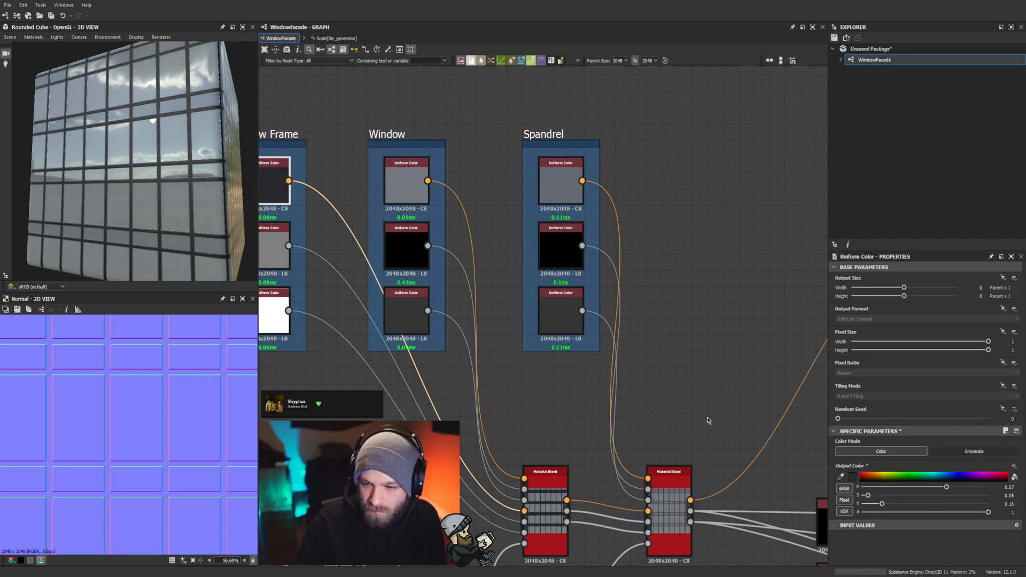
# Step: Set the graph's Frame Thickness preview parameter to 0 and check the thinner frames on the cube
pyautogui.click(728, 386)
pyautogui.scroll(-5, 907, 470)
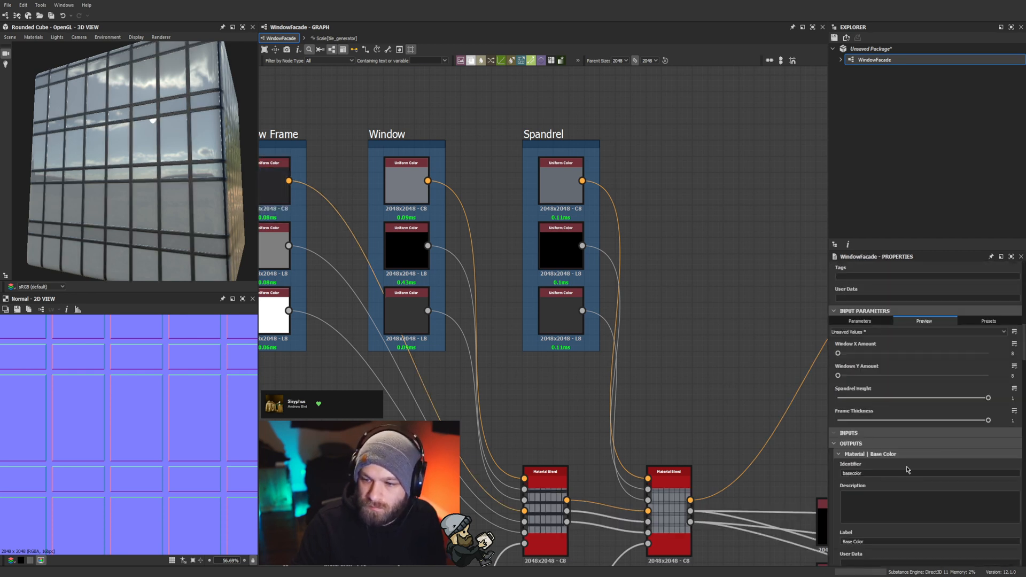
pyautogui.click(881, 420)
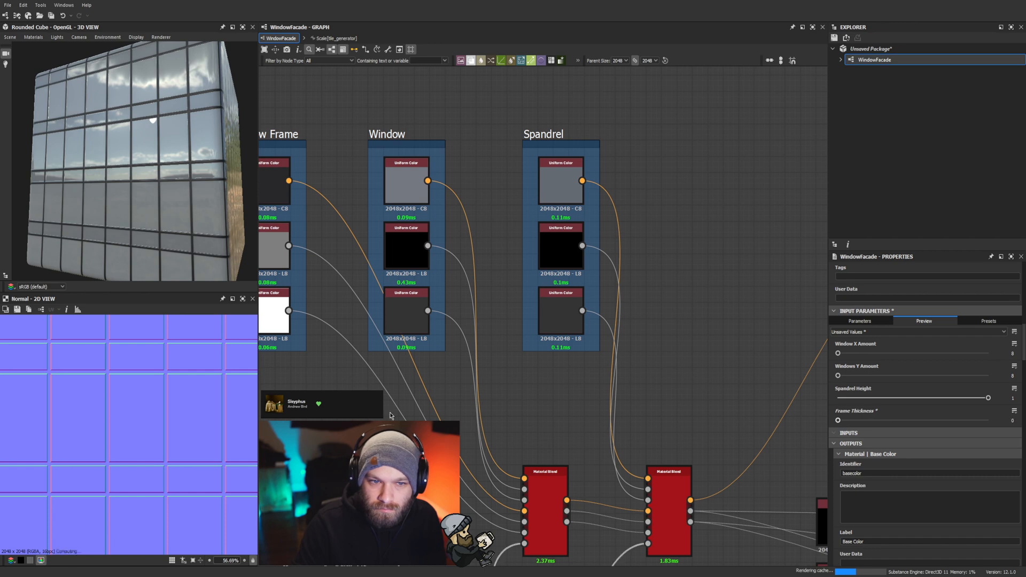
pyautogui.scroll(-4, 166, 187)
pyautogui.moveTo(166, 192); pyautogui.dragTo(104, 269)
pyautogui.scroll(3, 174, 262)
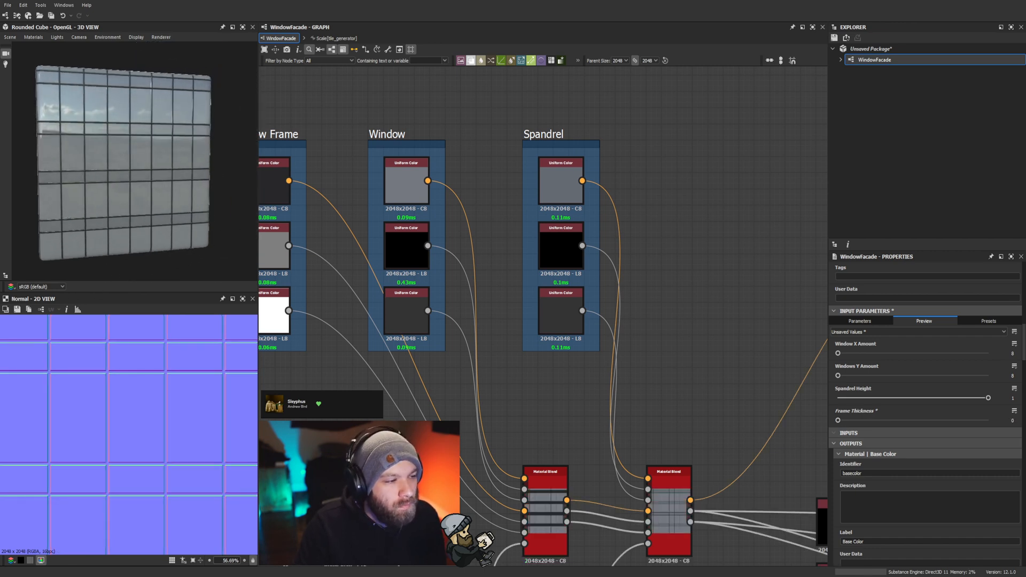
pyautogui.scroll(-2, 202, 186)
pyautogui.moveTo(202, 186); pyautogui.dragTo(171, 184)
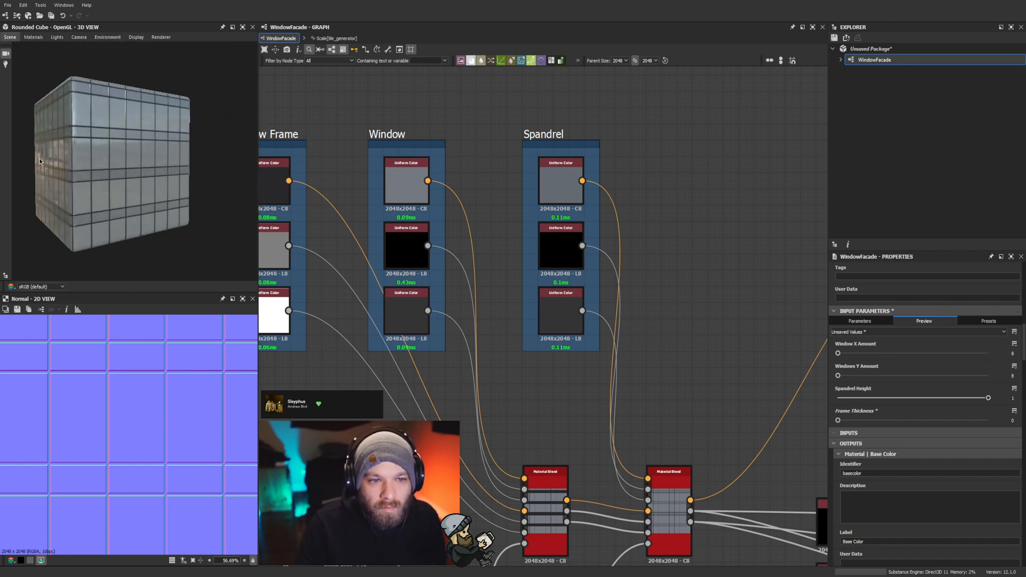
# Step: Switch the 3D preview mesh to the Rounded Cylinder and frame its facade up close
pyautogui.press('f')
pyautogui.scroll(3, 41, 162)
pyautogui.moveTo(40, 162); pyautogui.dragTo(124, 184)
pyautogui.scroll(-4, 125, 184)
pyautogui.scroll(5, 133, 185)
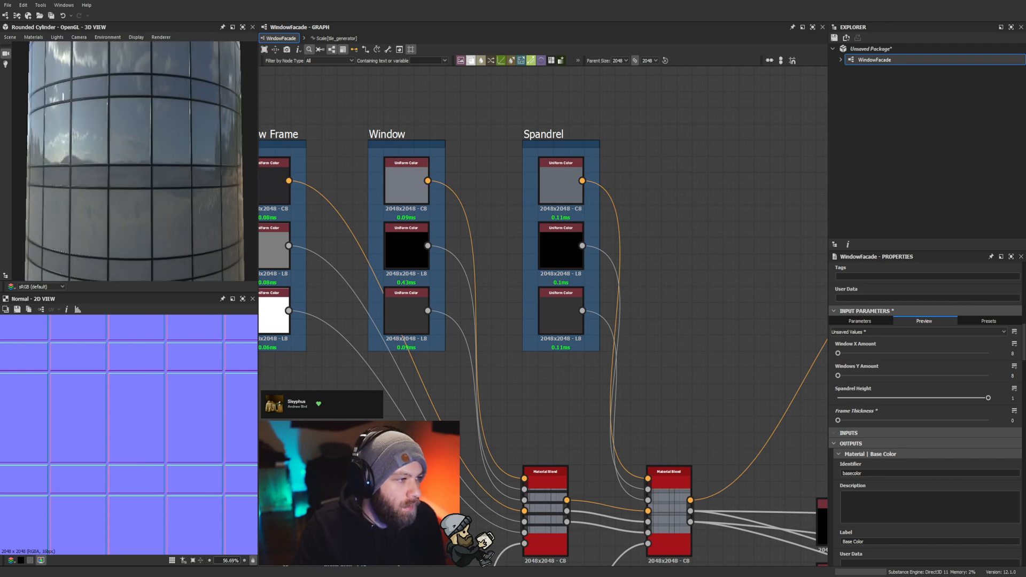
pyautogui.scroll(1, 134, 198)
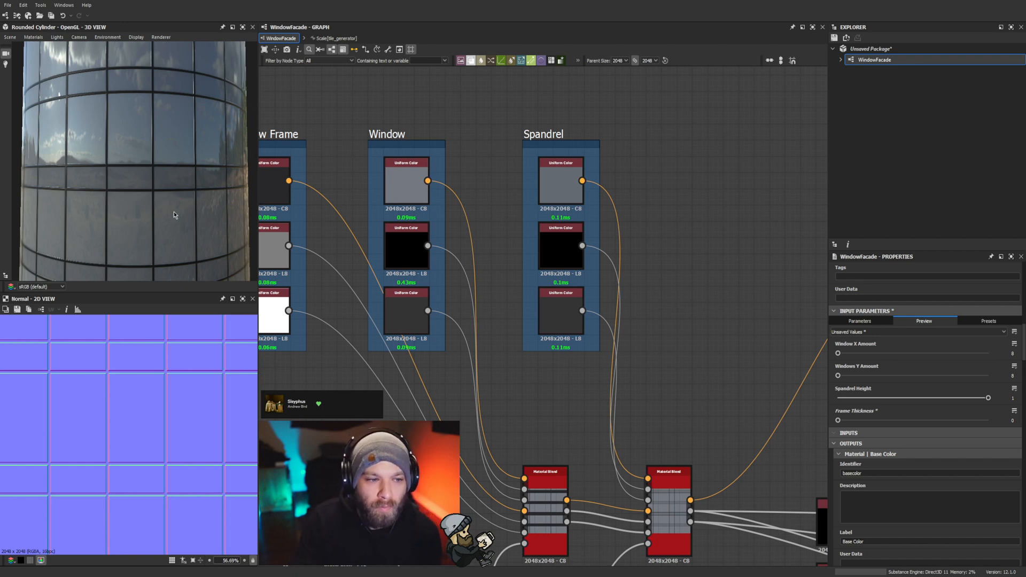
# Step: Examine the window reflections and frame lines on the cylinder from several distances and angles
pyautogui.scroll(-5, 662, 275)
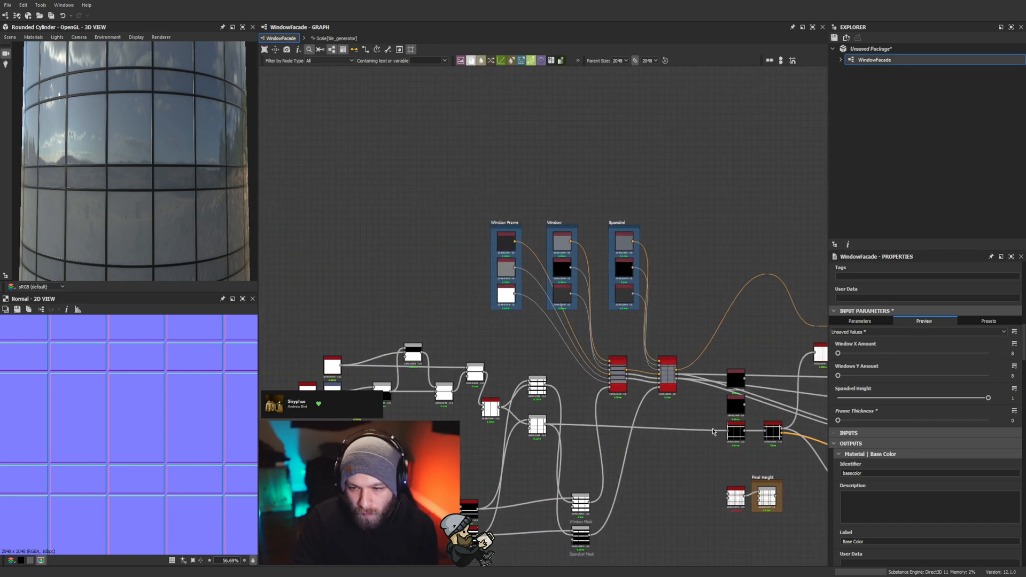
pyautogui.moveTo(676, 487); pyautogui.dragTo(581, 463, button='middle')
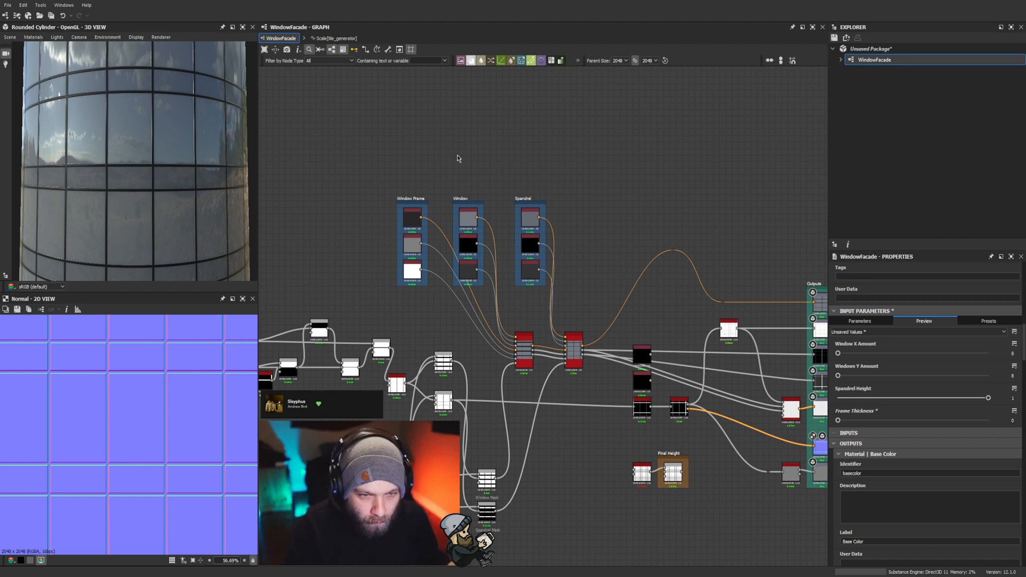
pyautogui.scroll(-5, 229, 165)
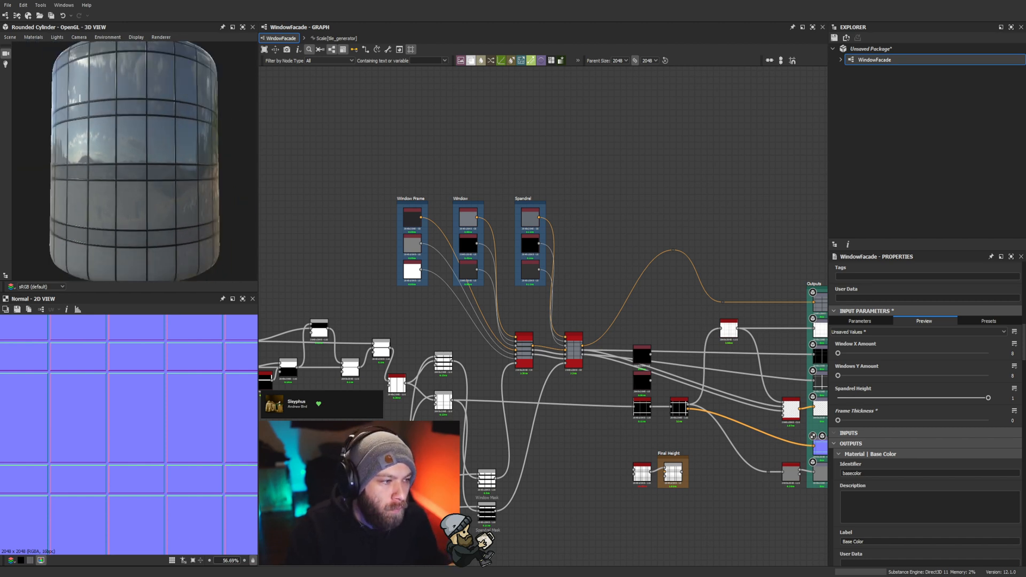
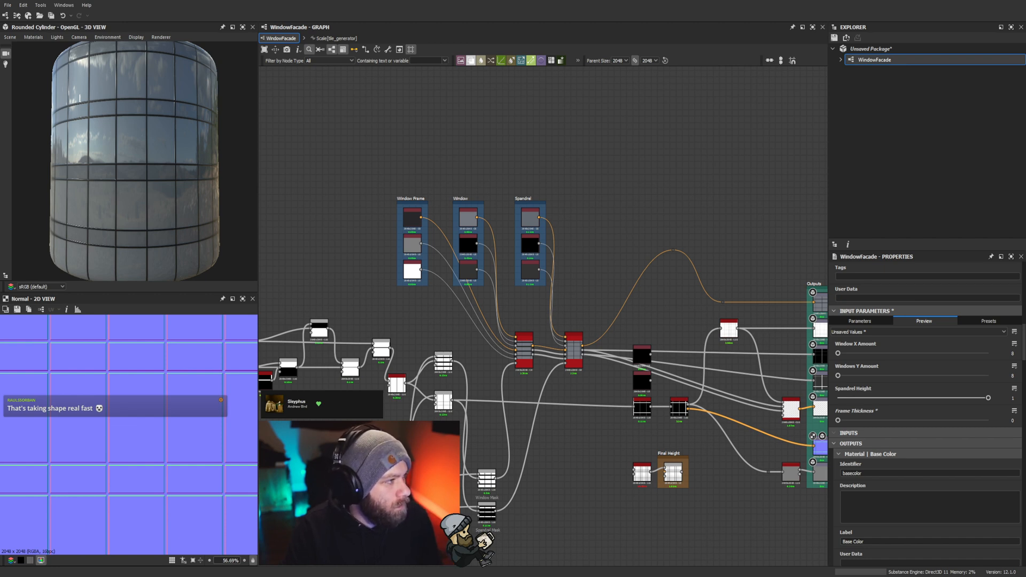
pyautogui.scroll(-3, 161, 182)
pyautogui.moveTo(161, 182); pyautogui.dragTo(143, 212)
pyautogui.scroll(3, 193, 199)
pyautogui.scroll(-3, 193, 200)
pyautogui.scroll(3, 136, 207)
pyautogui.scroll(-3, 136, 207)
pyautogui.scroll(3, 155, 216)
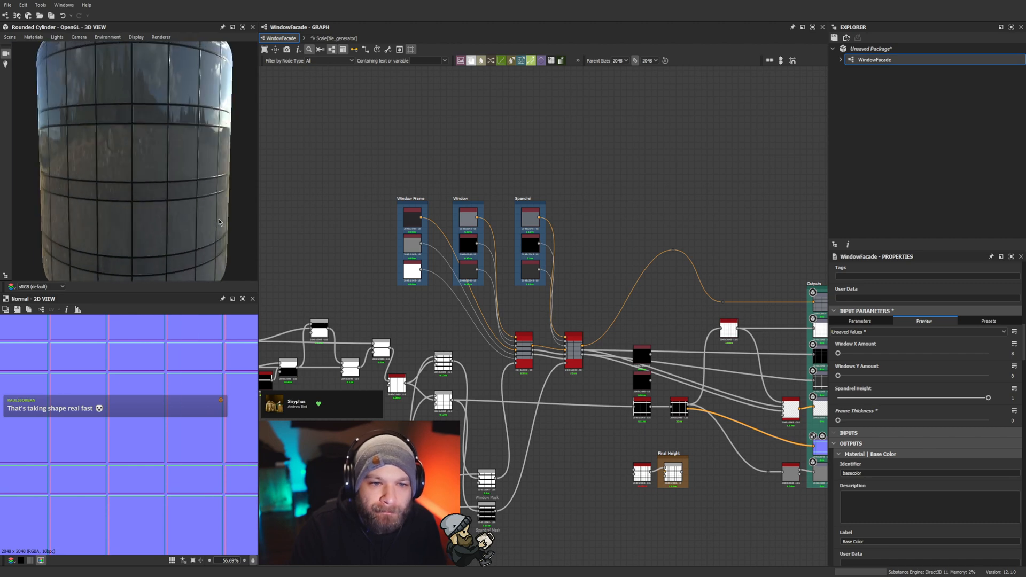
pyautogui.scroll(-3, 143, 212)
pyautogui.scroll(-3, 522, 327)
# Step: Delete the unused Final Height frame together with the height nodes in and beside it
pyautogui.moveTo(561, 446); pyautogui.dragTo(422, 392, button='middle')
pyautogui.scroll(3, 462, 380)
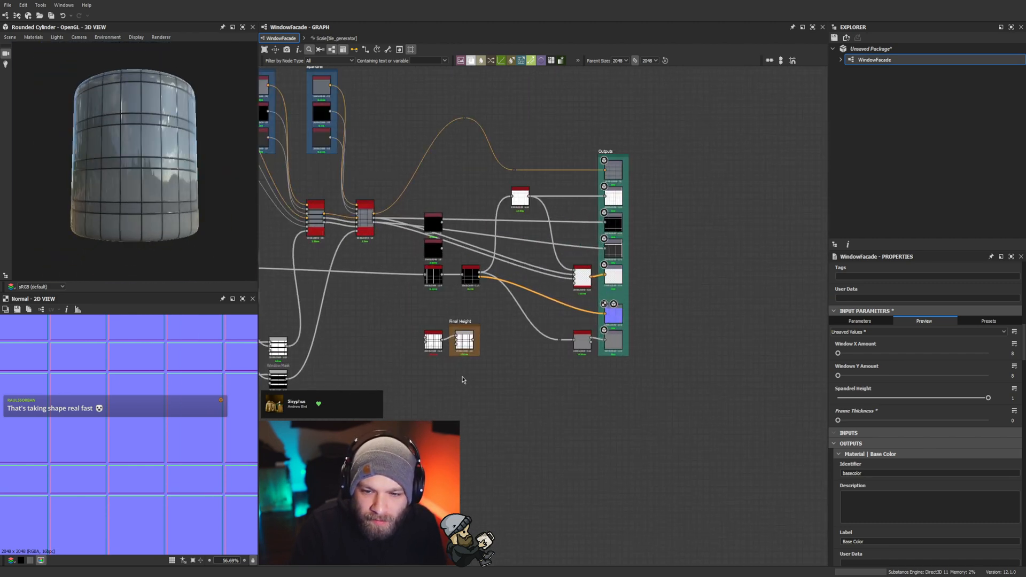
pyautogui.scroll(3, 466, 382)
pyautogui.moveTo(476, 383); pyautogui.dragTo(370, 305)
pyautogui.press('Delete')
pyautogui.scroll(-3, 450, 359)
pyautogui.moveTo(464, 374); pyautogui.dragTo(568, 417, button='middle')
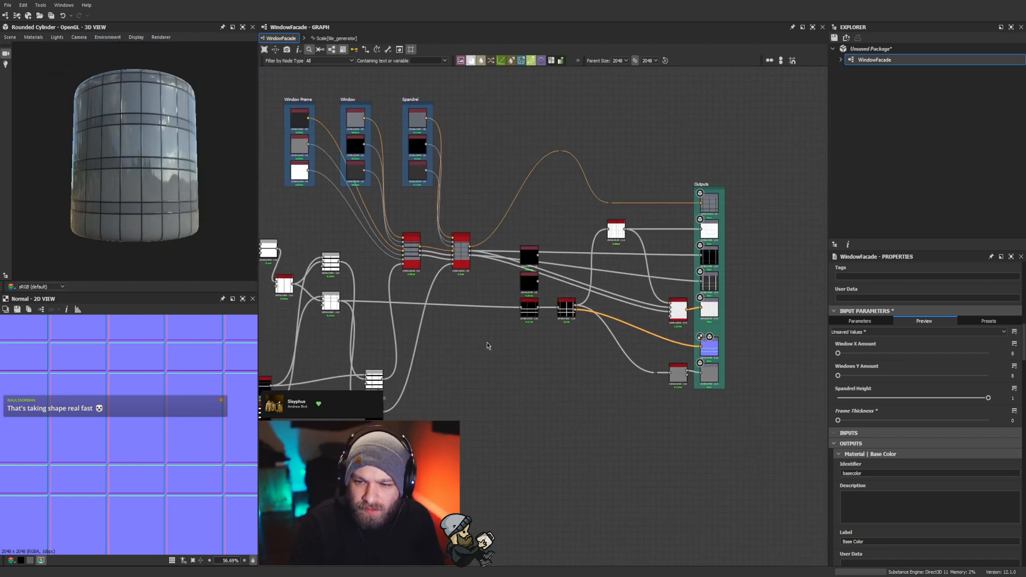
# Step: Lower the Relief of the Height Map Frequencies Mapper feeding the displacement output to about 0.43
pyautogui.moveTo(487, 343); pyautogui.dragTo(588, 357, button='middle')
pyautogui.scroll(-2, 577, 389)
pyautogui.click(688, 385)
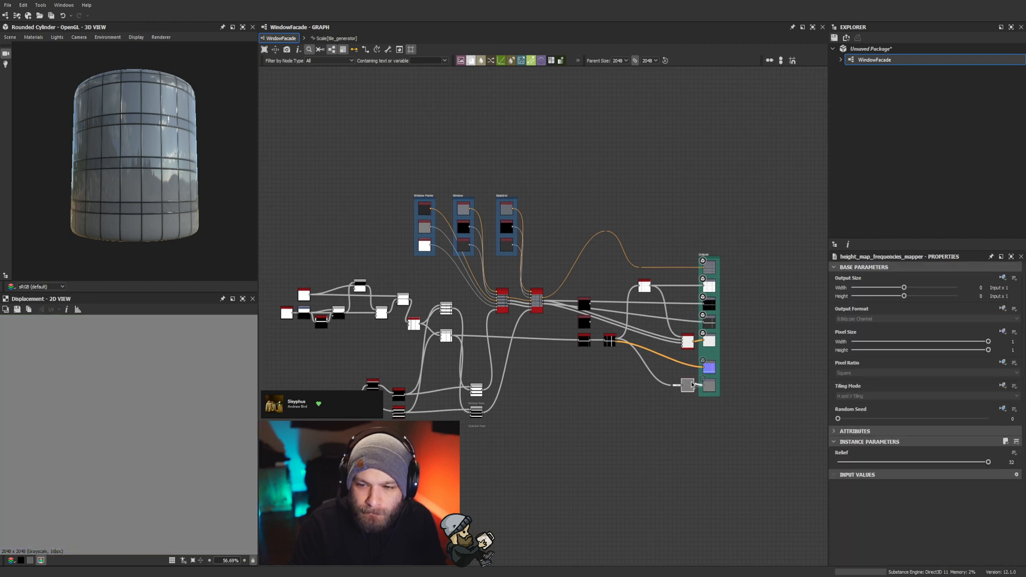
pyautogui.moveTo(927, 462); pyautogui.dragTo(846, 463)
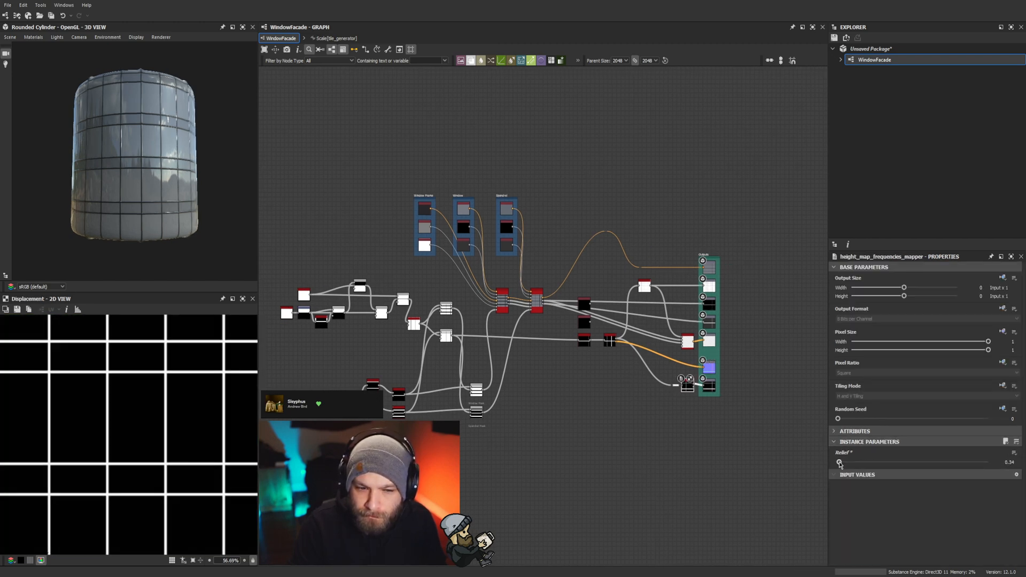
pyautogui.scroll(3, 178, 183)
pyautogui.scroll(3, 178, 183)
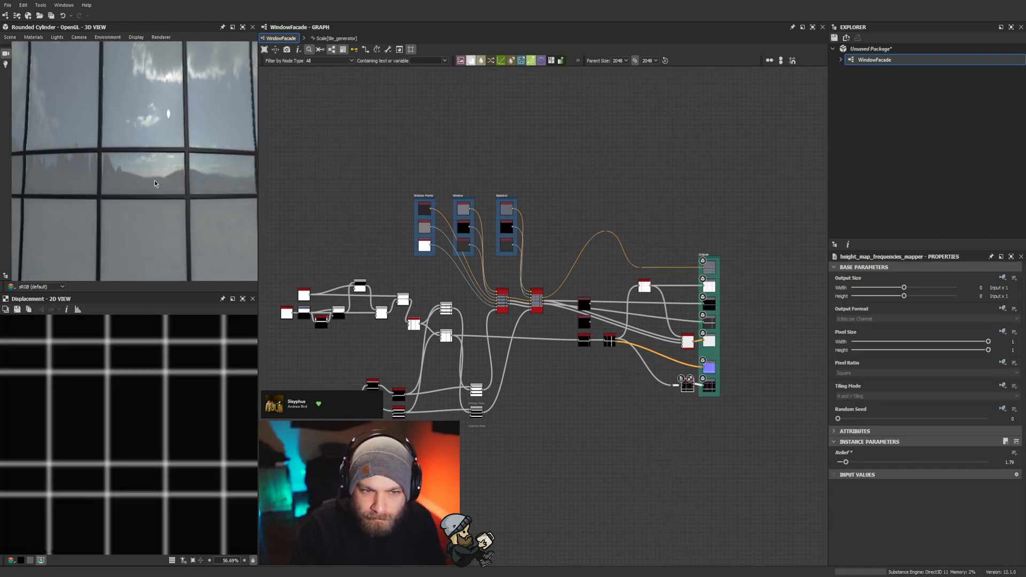
pyautogui.moveTo(846, 462); pyautogui.dragTo(841, 463)
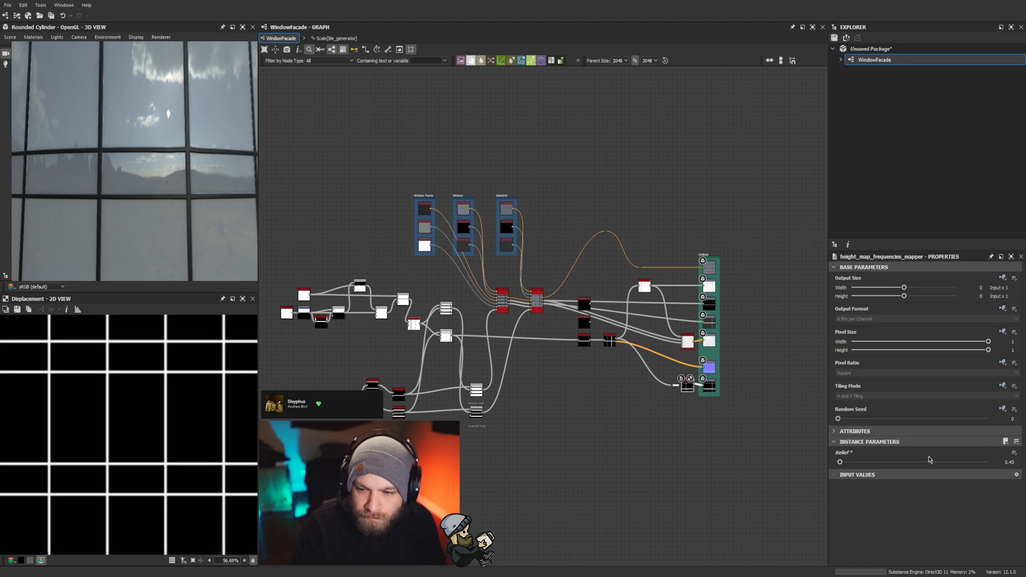
pyautogui.scroll(-5, 129, 261)
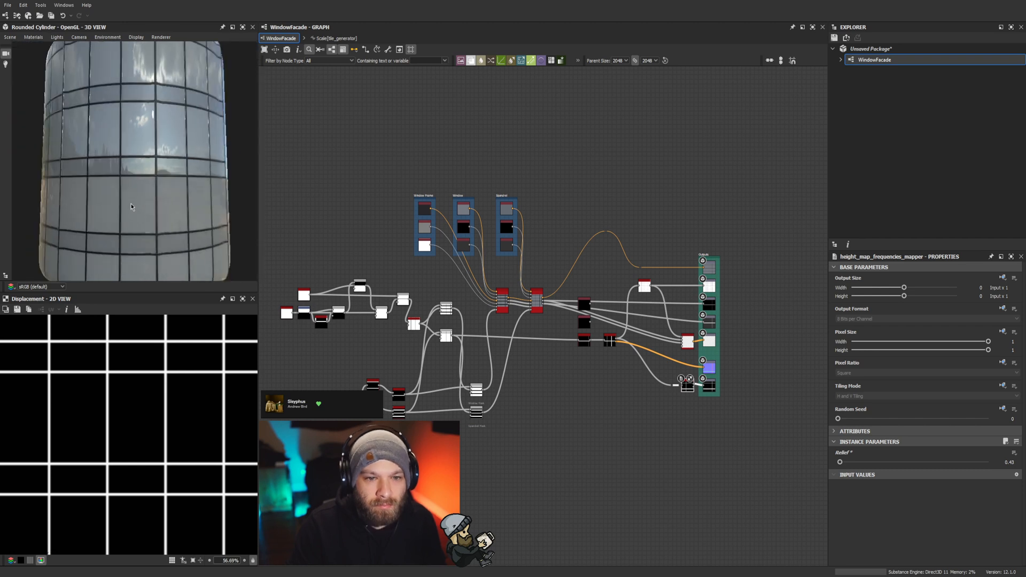
pyautogui.scroll(5, 149, 223)
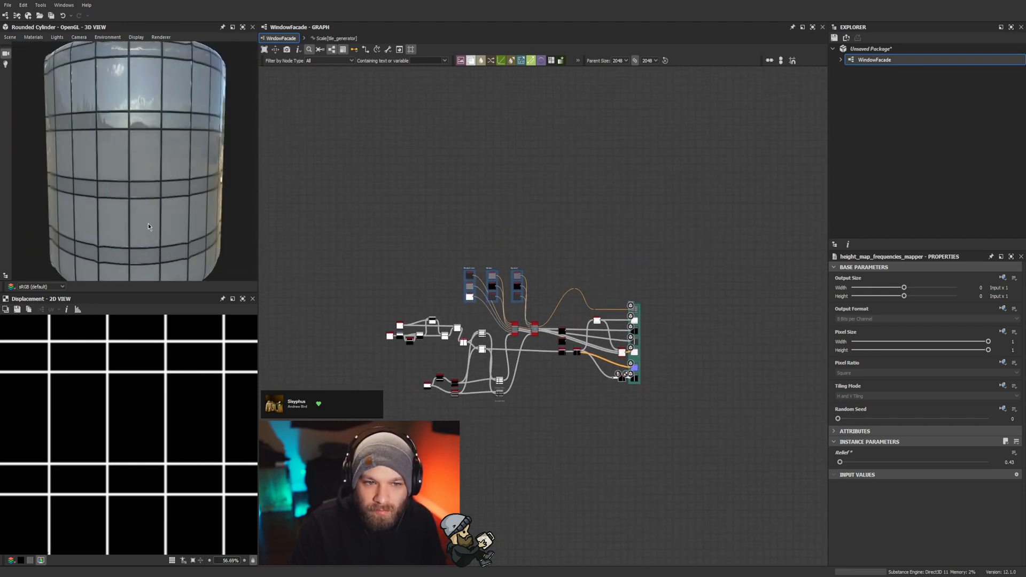
# Step: Raise the Tessellation Factor of the 3D preview's Default material to its maximum of 16
pyautogui.moveTo(117, 217); pyautogui.dragTo(127, 120)
pyautogui.click(14, 39)
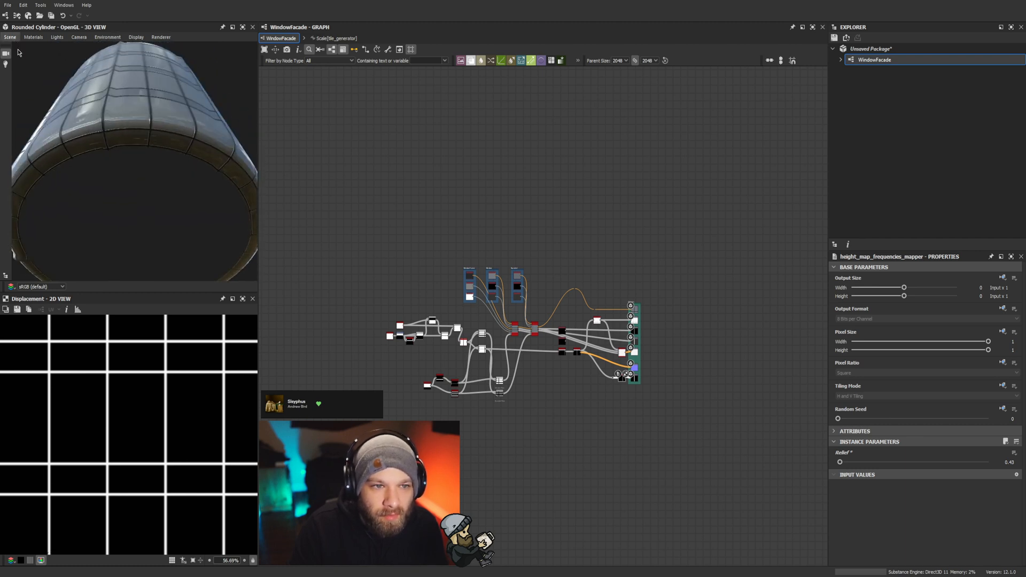
pyautogui.click(19, 50)
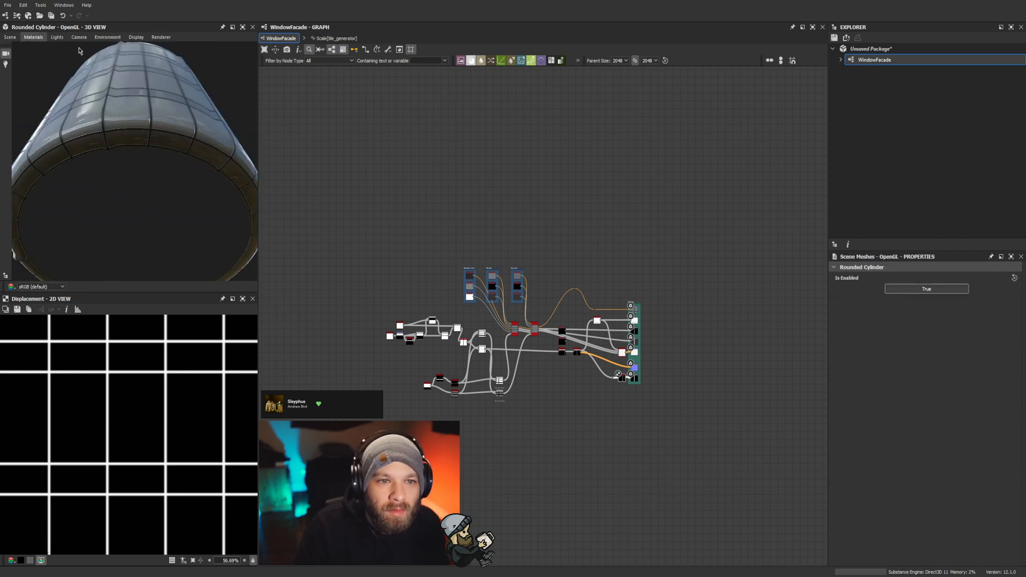
pyautogui.scroll(-10, 964, 399)
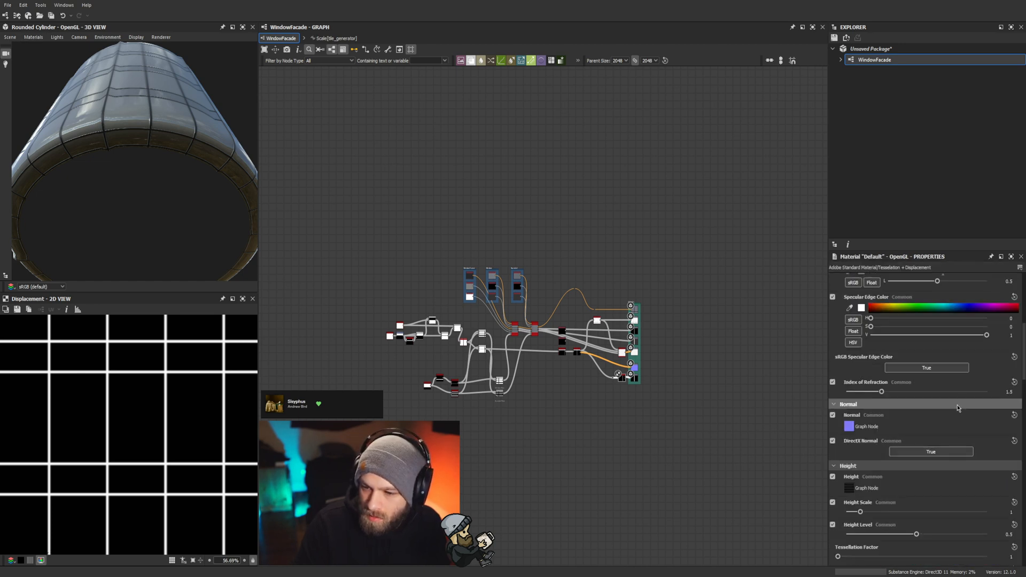
pyautogui.click(866, 474)
pyautogui.moveTo(868, 474); pyautogui.dragTo(987, 473)
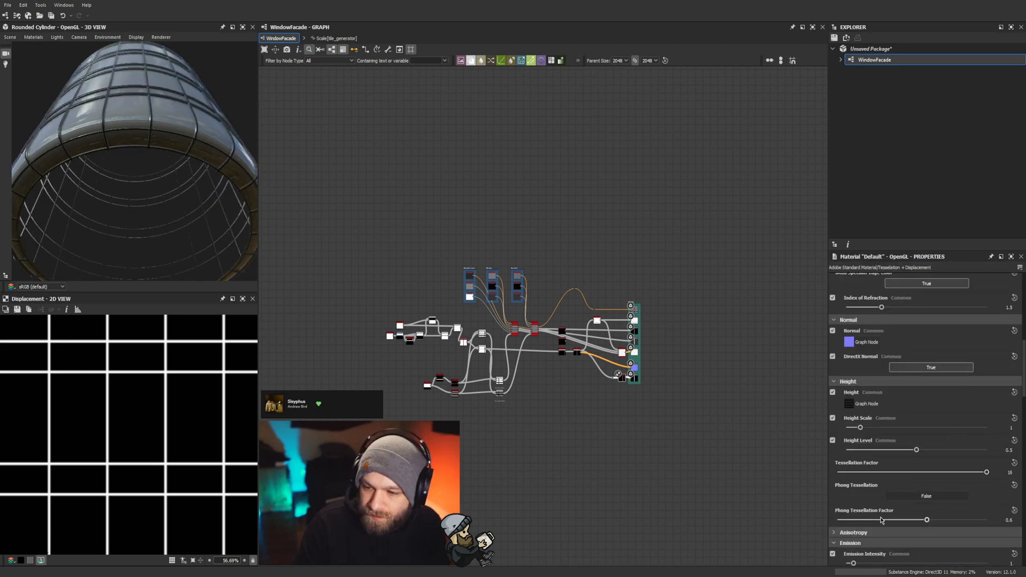
# Step: Enable Phong Tessellation on the preview's Default material with a Phong Tessellation Factor of 1
pyautogui.click(940, 496)
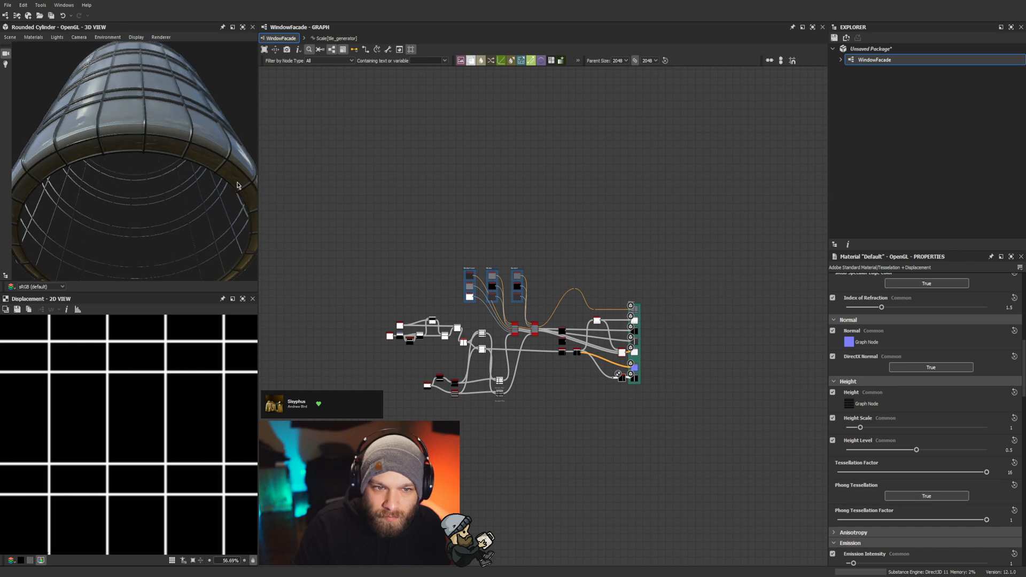
pyautogui.scroll(5, 137, 227)
pyautogui.scroll(3, 625, 369)
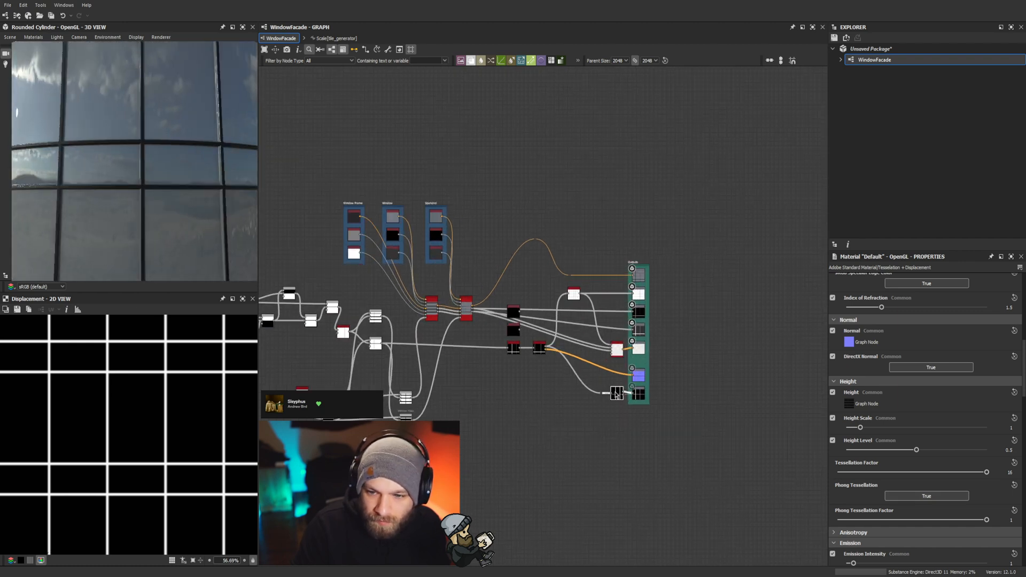
# Step: Set the Relief of the Height Map Frequencies Mapper feeding the displacement output to 0.65 and check the cylinder
pyautogui.click(617, 394)
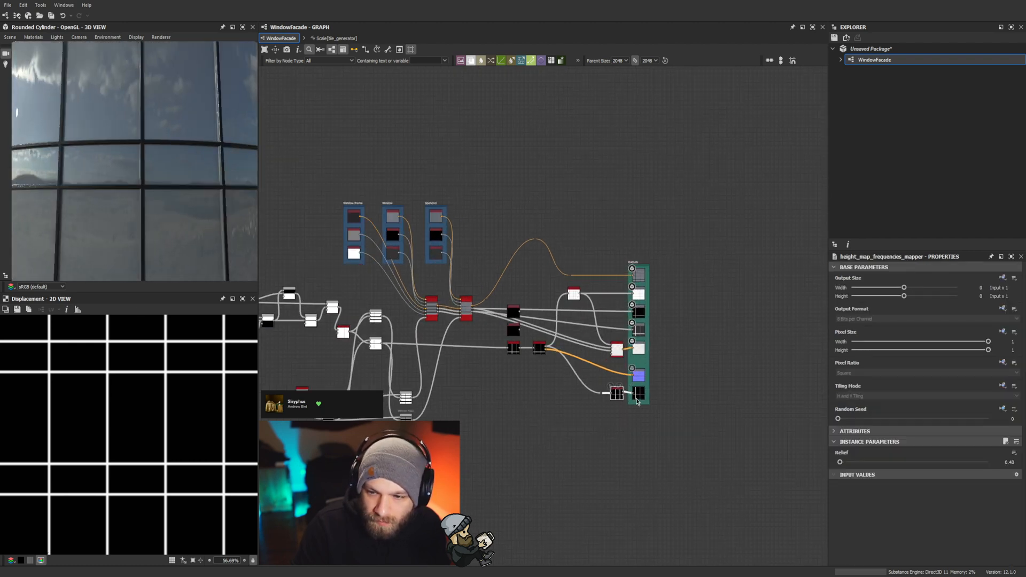
pyautogui.click(1001, 461)
pyautogui.write('.65')
pyautogui.press('Return')
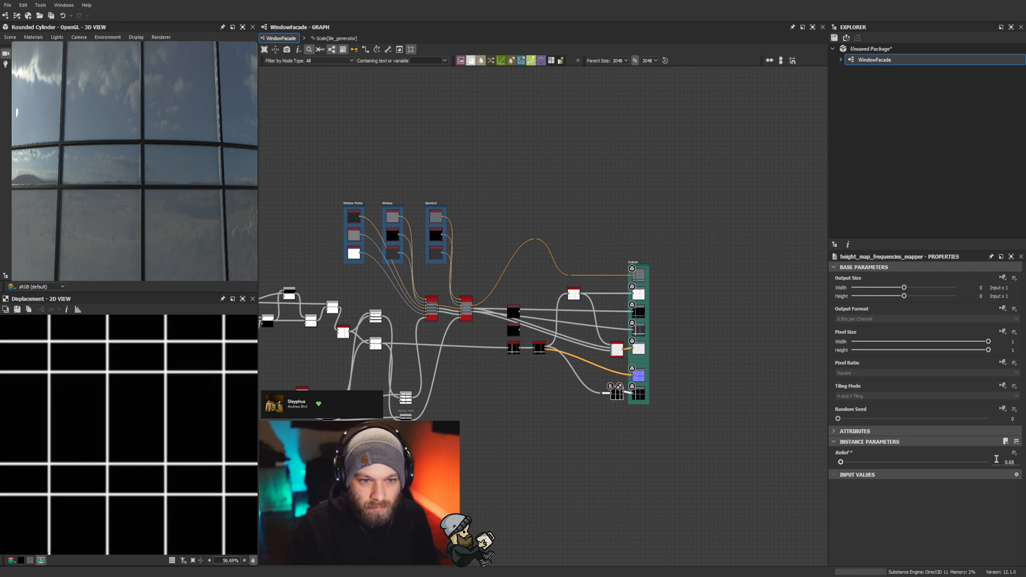
pyautogui.scroll(-5, 98, 200)
pyautogui.moveTo(101, 198); pyautogui.dragTo(135, 195)
pyautogui.scroll(4, 135, 195)
# Step: Raise the graph's Frame Thickness preview value to about 0.28 and check the frames on the cylinder
pyautogui.click(520, 421)
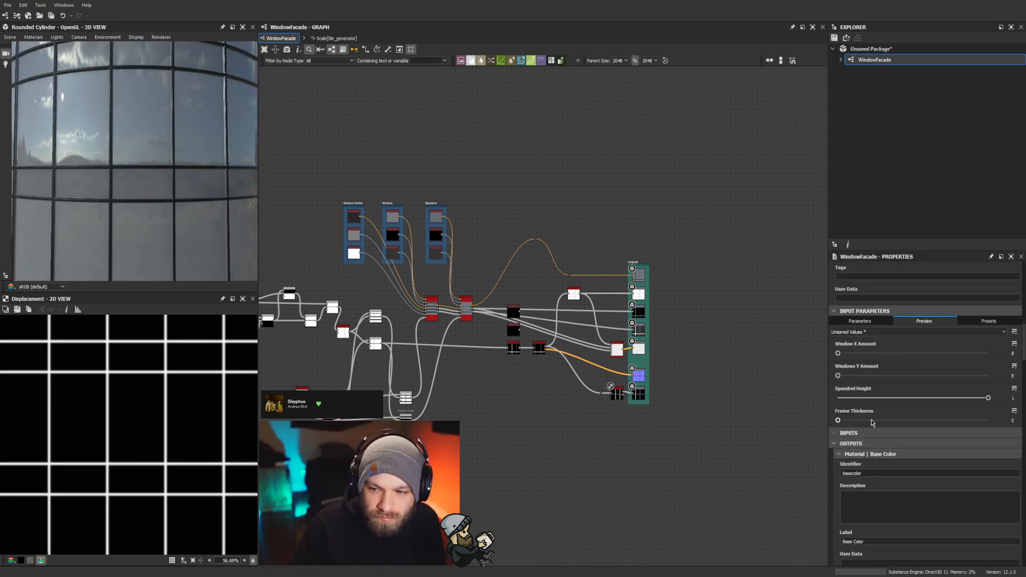
pyautogui.moveTo(839, 420); pyautogui.dragTo(882, 425)
pyautogui.scroll(-5, 190, 183)
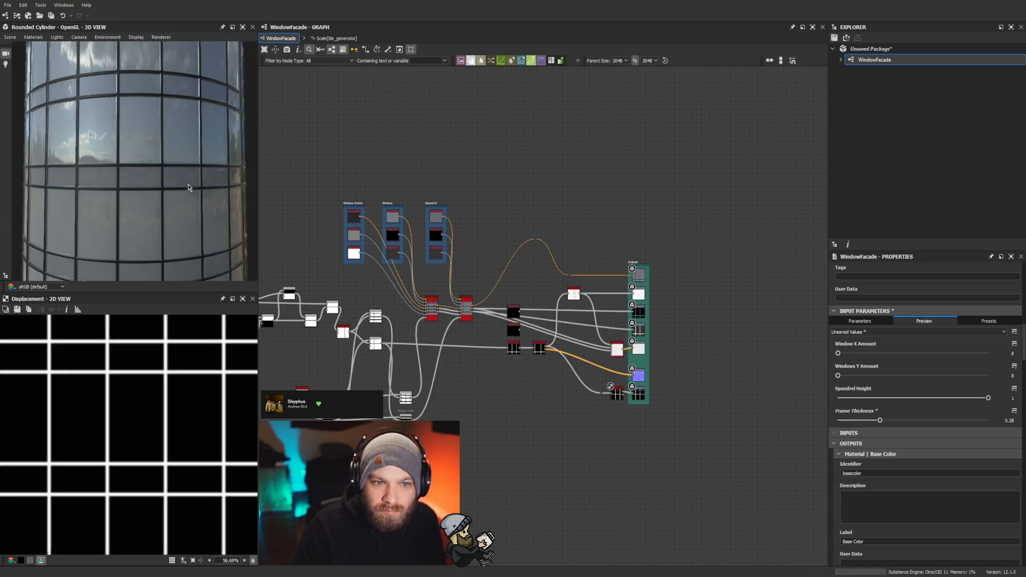
pyautogui.scroll(5, 182, 197)
pyautogui.scroll(-6, 162, 197)
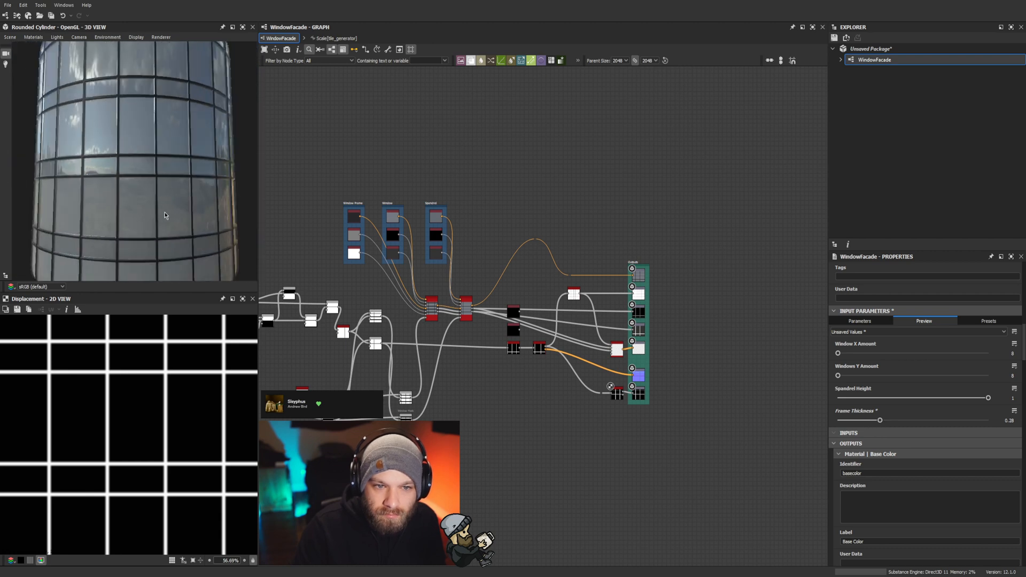
pyautogui.scroll(-3, 203, 231)
pyautogui.moveTo(170, 229); pyautogui.dragTo(150, 214)
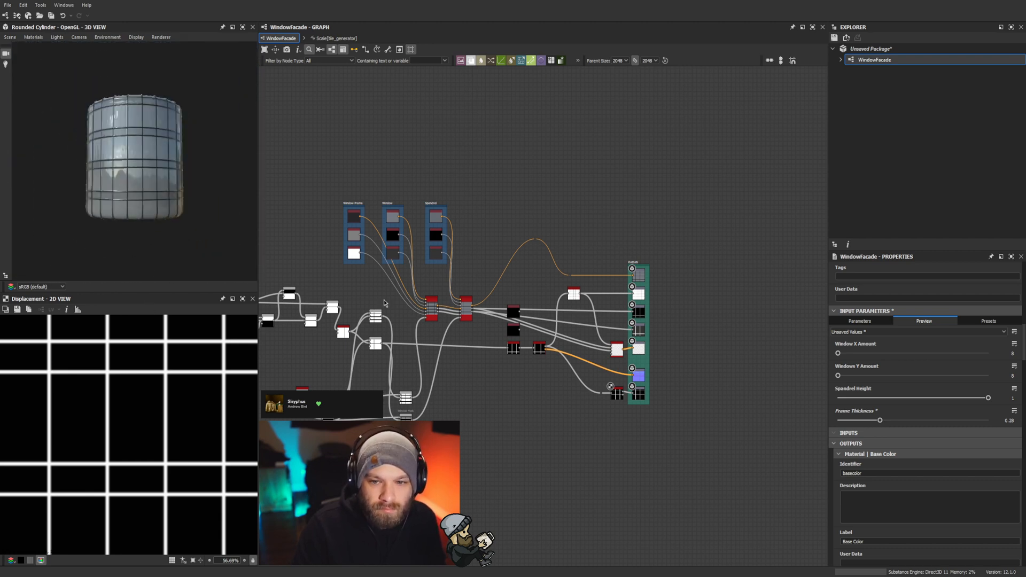
# Step: Try a light blue base color, about H 0.55, S 0.465, V 0.78, on both the Window and Spandrel color nodes
pyautogui.click(392, 217)
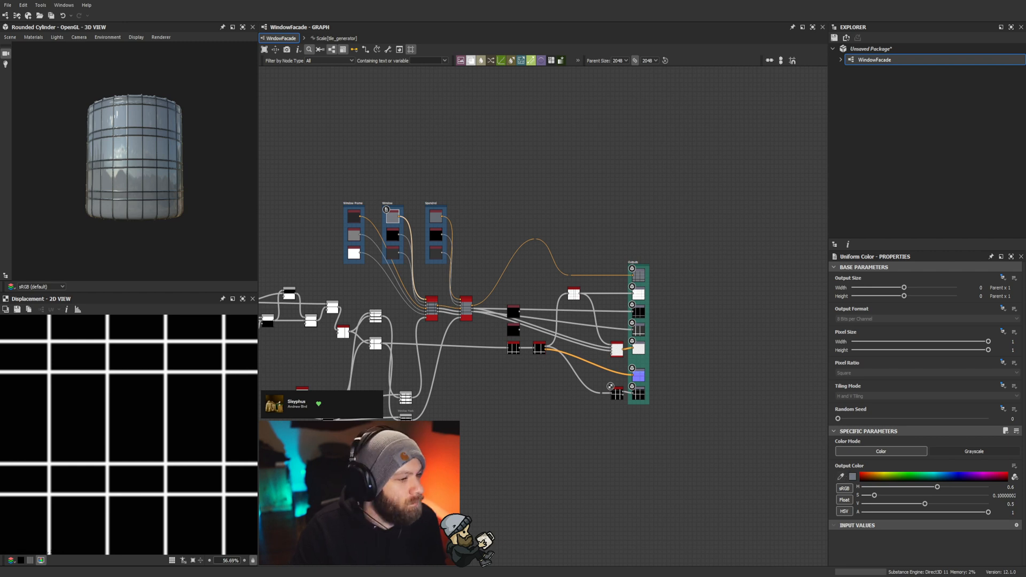
pyautogui.moveTo(203, 210); pyautogui.dragTo(160, 207)
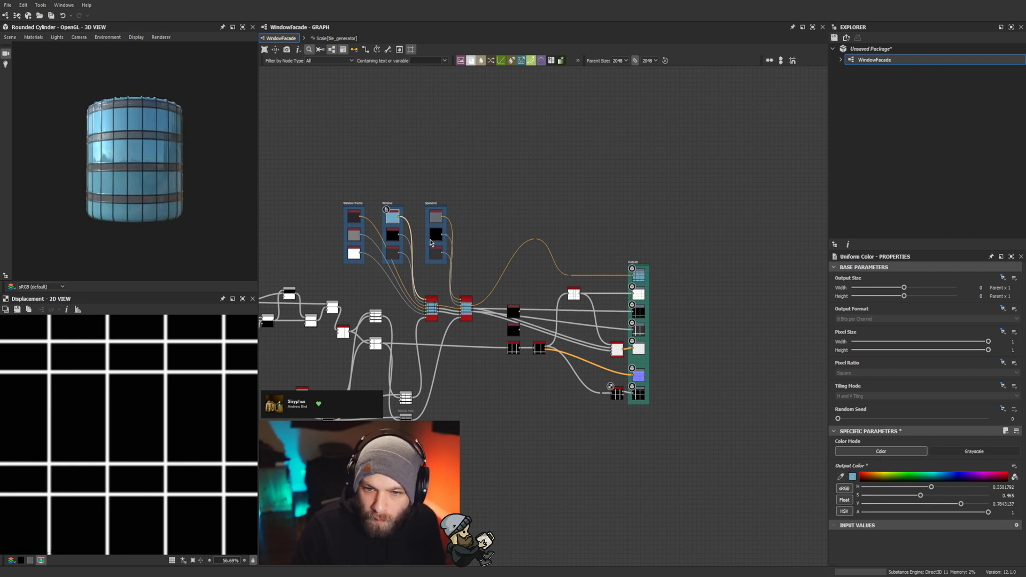
pyautogui.click(436, 217)
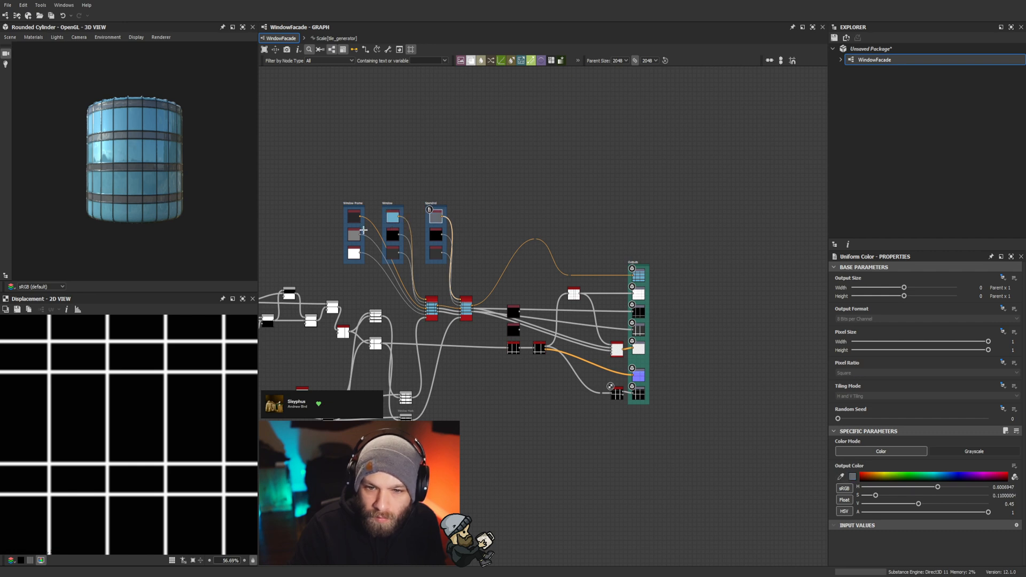
pyautogui.click(389, 213)
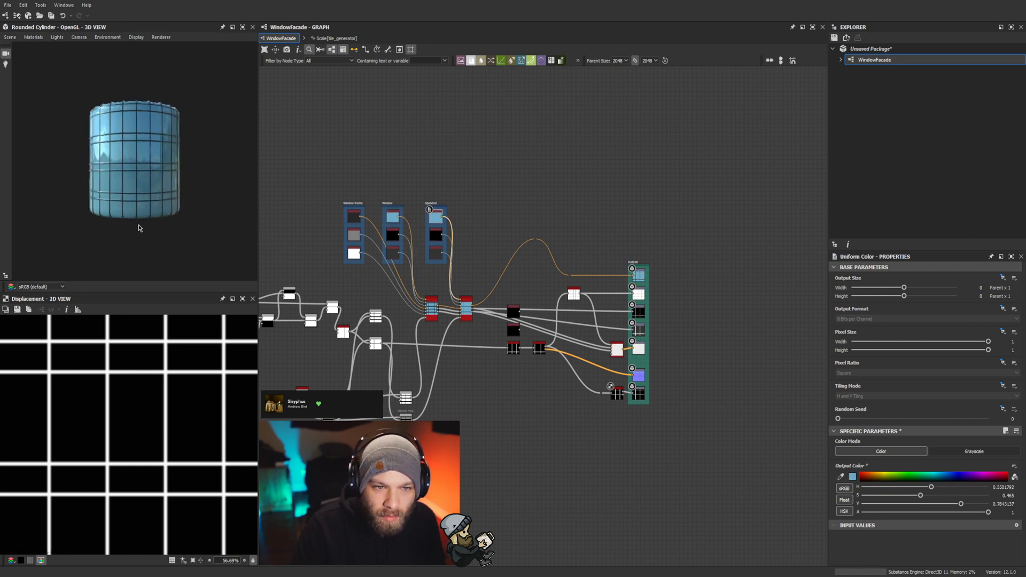
# Step: Try a grayscale value of 0 on the lowest Uniform Color nodes in the Window and Spandrel frames
pyautogui.doubleClick(393, 252)
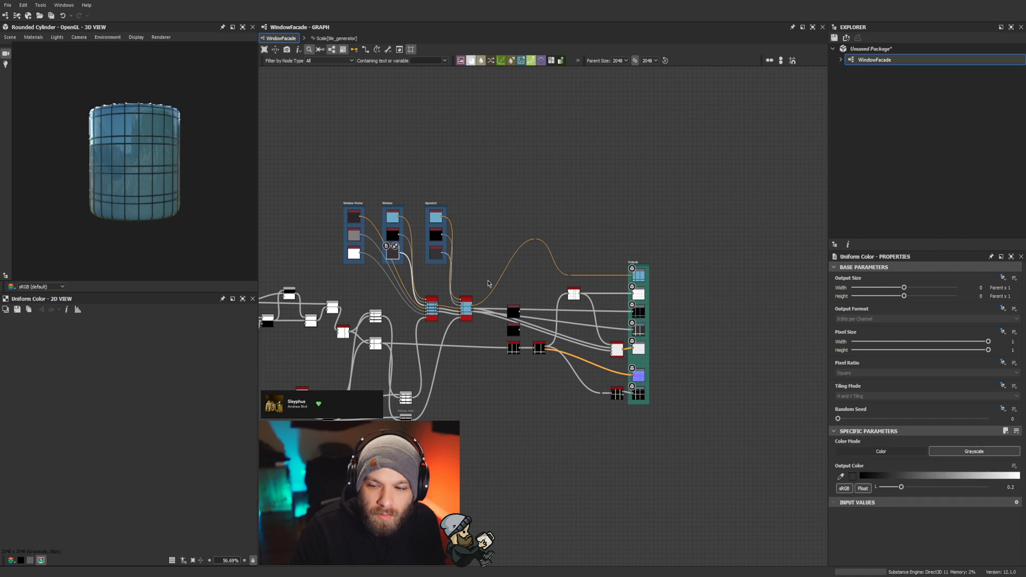
pyautogui.moveTo(901, 487); pyautogui.dragTo(877, 487)
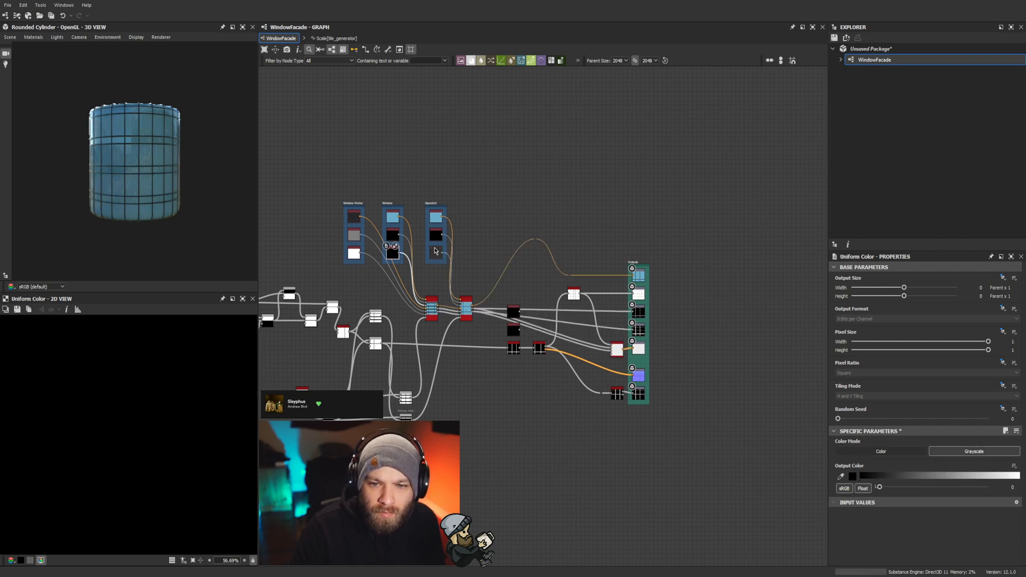
pyautogui.scroll(3, 183, 225)
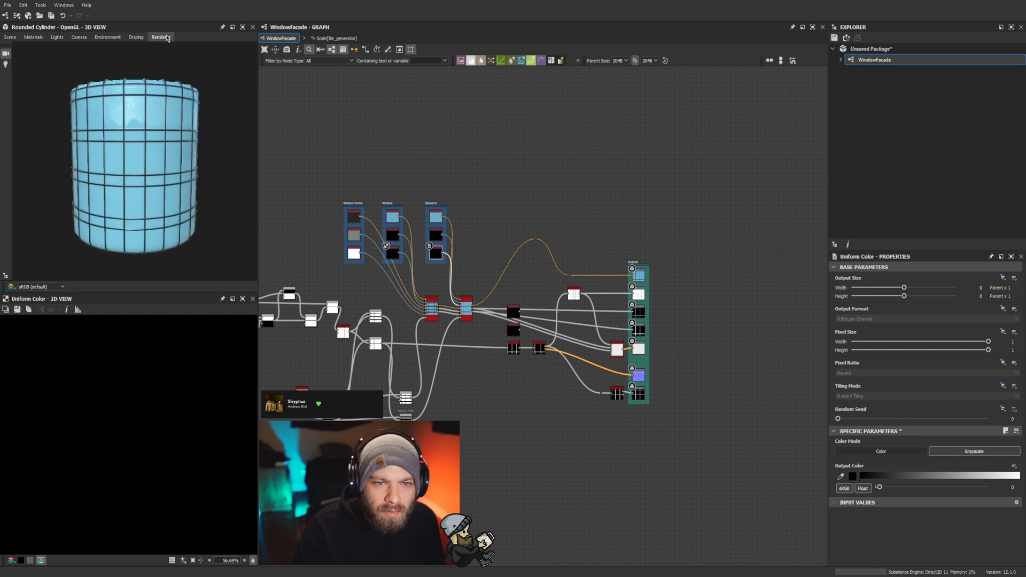
# Step: Render the 3D preview with IRay and inspect the cylinder from above
pyautogui.click(169, 70)
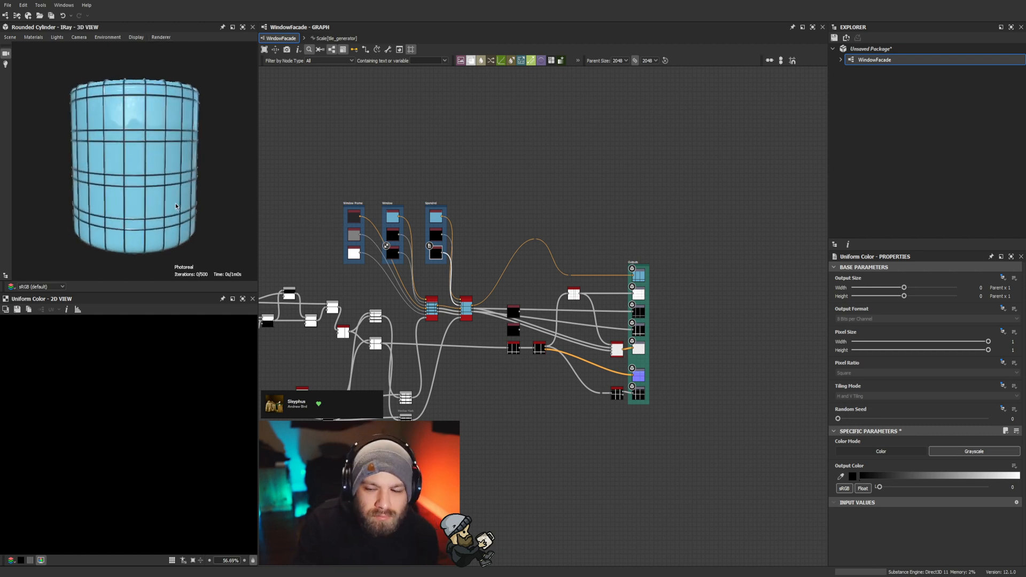
pyautogui.scroll(-2, 124, 196)
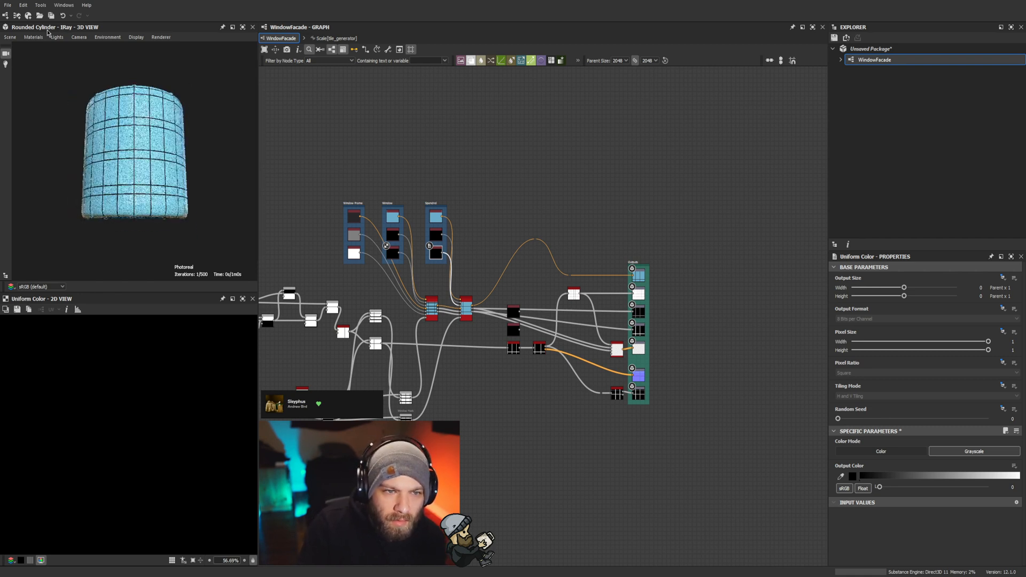
pyautogui.moveTo(172, 162); pyautogui.dragTo(102, 201)
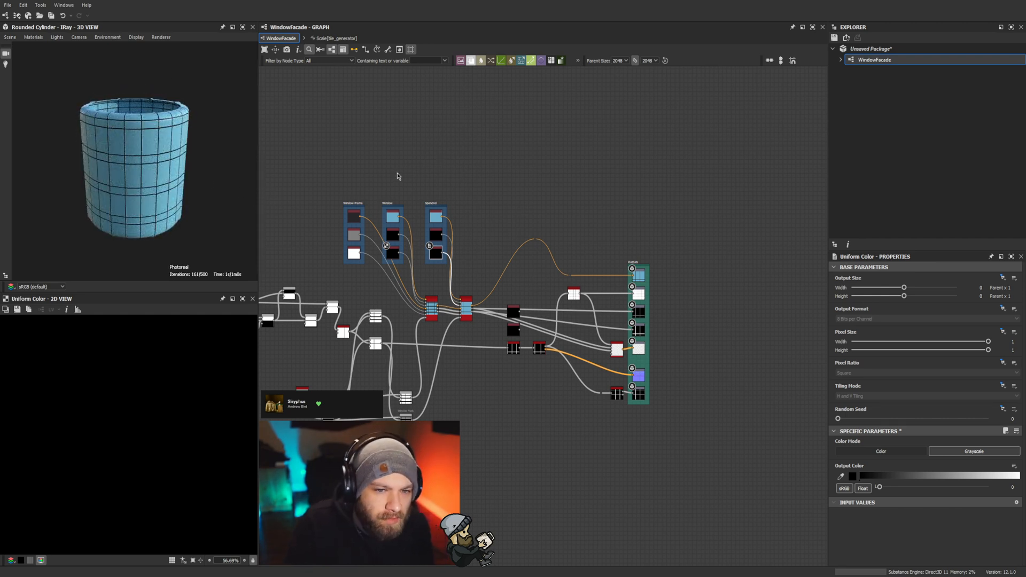
# Step: Undo the blue color and black grayscale changes in the Window and Spandrel frames, and return the 3D preview to OpenGL
pyautogui.hotkey('ctrl', 'z')
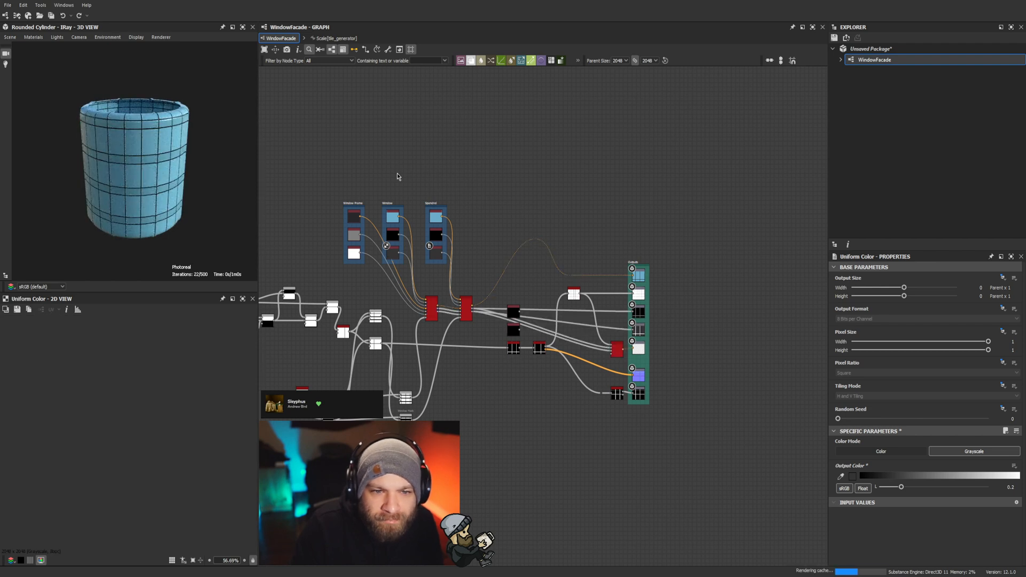
pyautogui.hotkey('ctrl', 'z')
pyautogui.hotkey('ctrl', 'z')
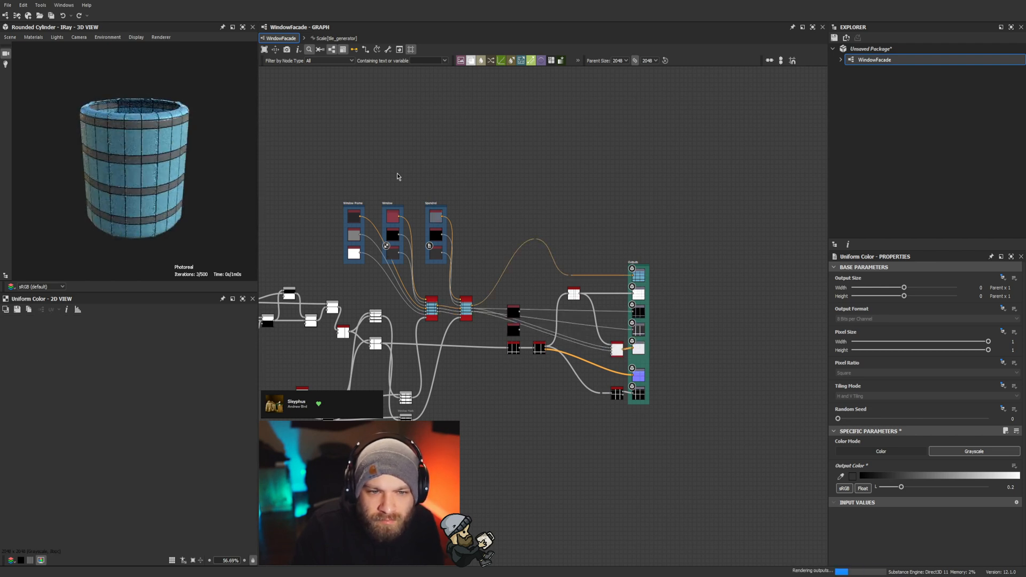
pyautogui.moveTo(121, 178); pyautogui.dragTo(115, 158)
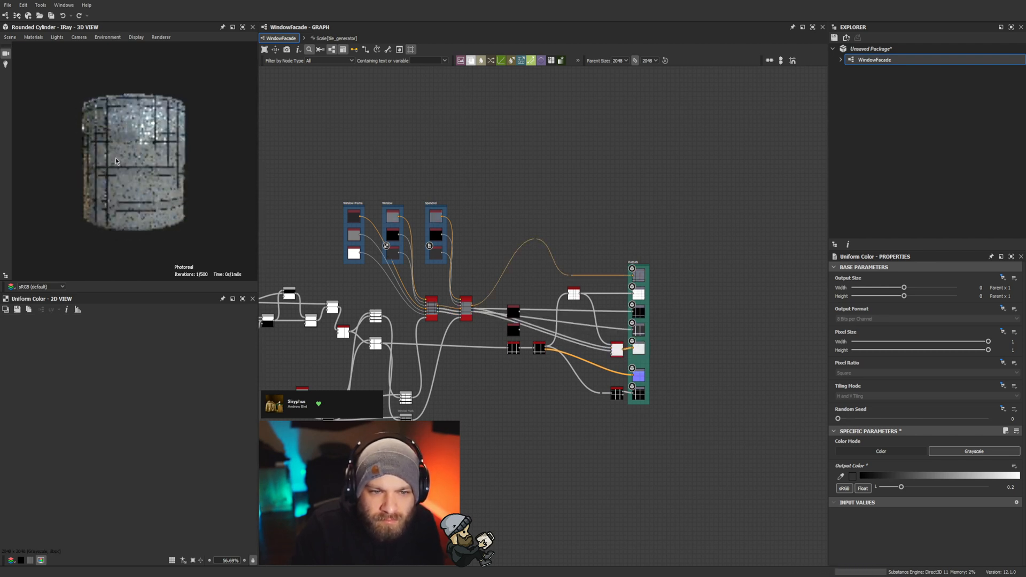
pyautogui.click(159, 42)
pyautogui.click(161, 53)
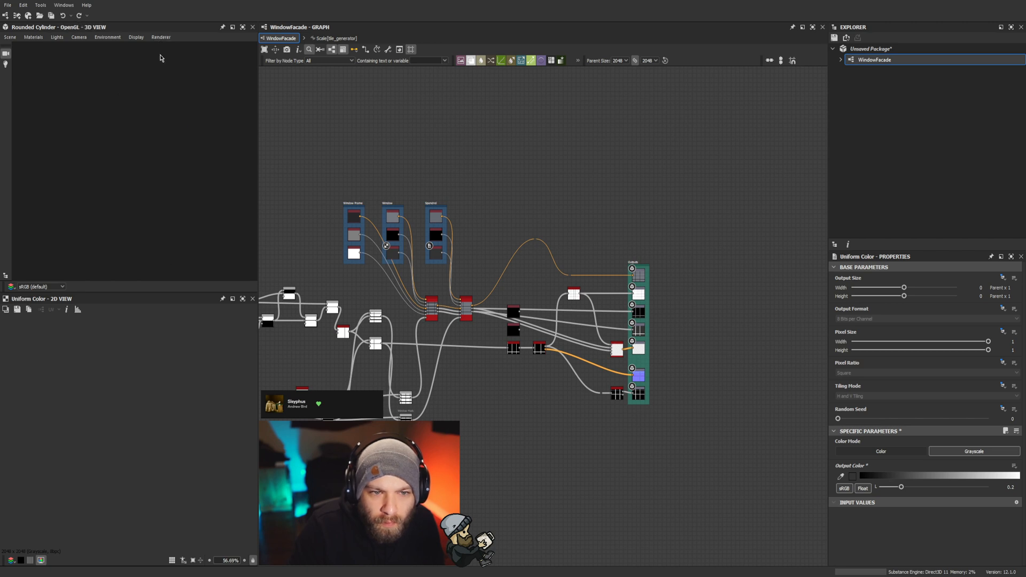
# Step: Examine the gray facade's reflections and frame lines by viewing the cylinder from several angles and distances
pyautogui.scroll(2, 152, 174)
pyautogui.scroll(-1, 152, 175)
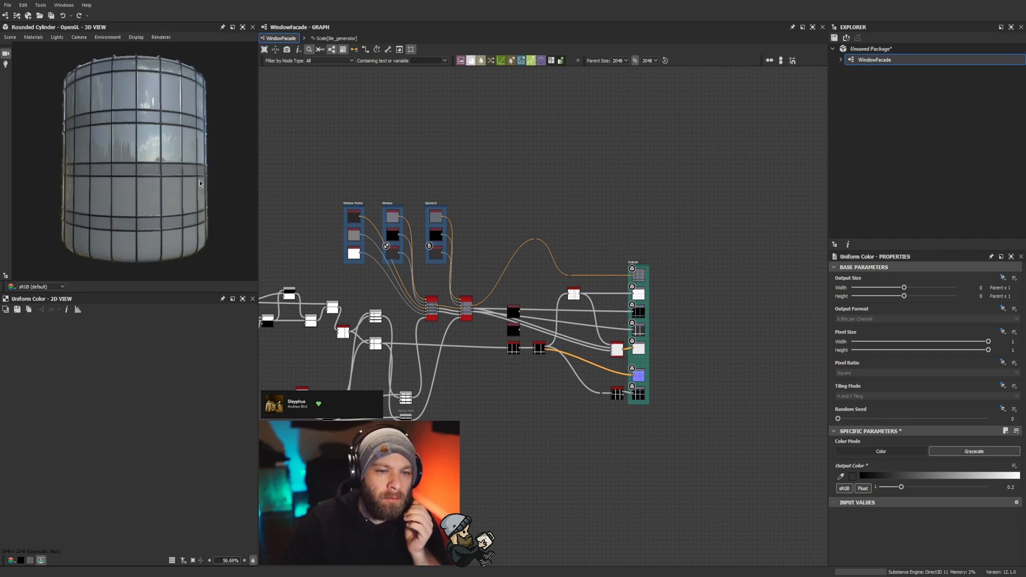
pyautogui.scroll(-1, 131, 185)
pyautogui.moveTo(131, 185); pyautogui.dragTo(93, 167)
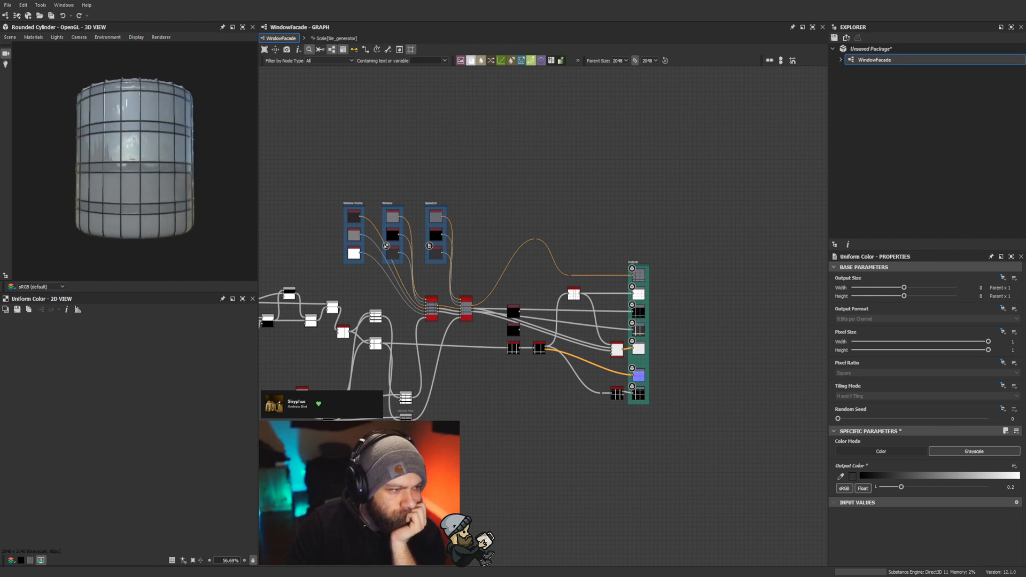
pyautogui.scroll(-1, 128, 173)
pyautogui.moveTo(110, 171); pyautogui.dragTo(160, 163)
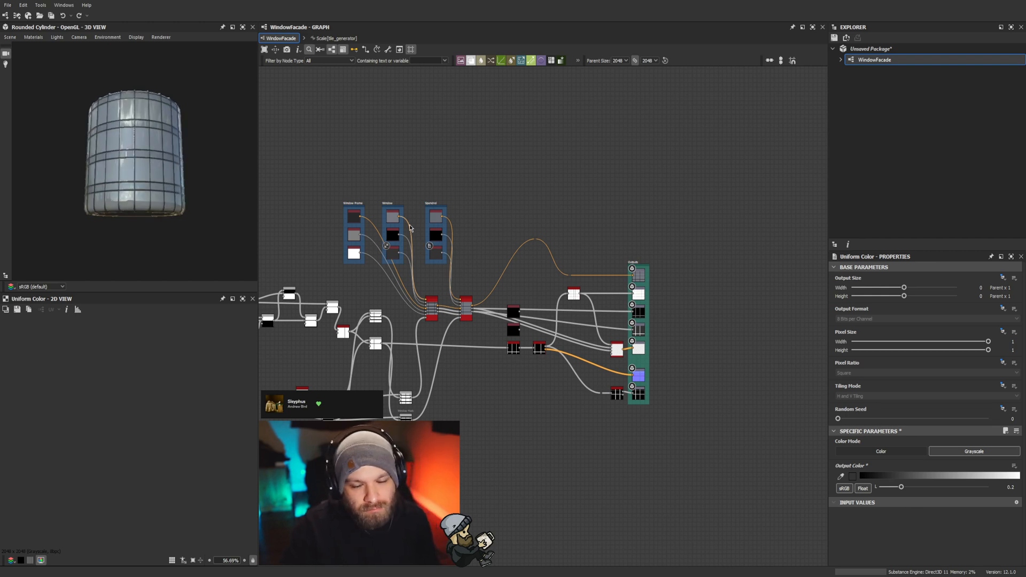
pyautogui.scroll(-2, 134, 177)
pyautogui.moveTo(134, 177); pyautogui.dragTo(86, 170)
pyautogui.scroll(5, 151, 190)
pyautogui.scroll(-3, 152, 191)
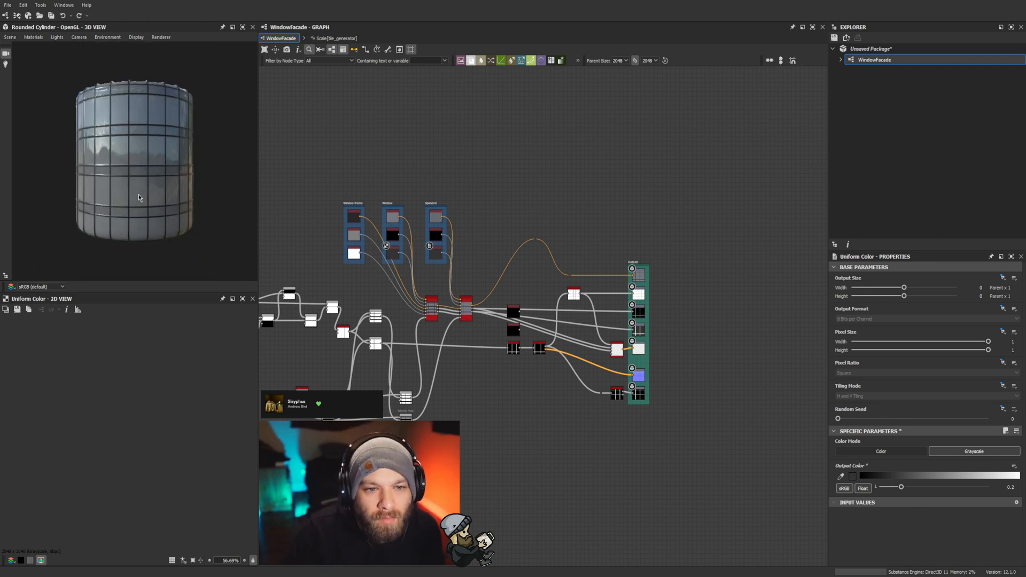
pyautogui.moveTo(151, 191); pyautogui.dragTo(170, 197)
# Step: Straighten the Base Color output's link by moving its dot node, and delete the two unconnected black Uniform Color nodes
pyautogui.scroll(2, 562, 257)
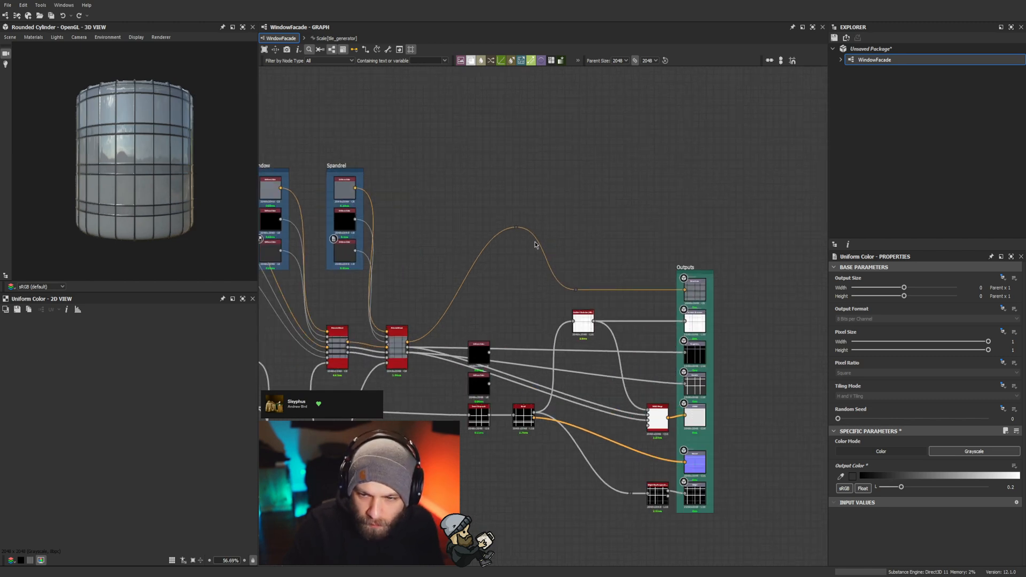
pyautogui.moveTo(519, 233); pyautogui.dragTo(443, 292)
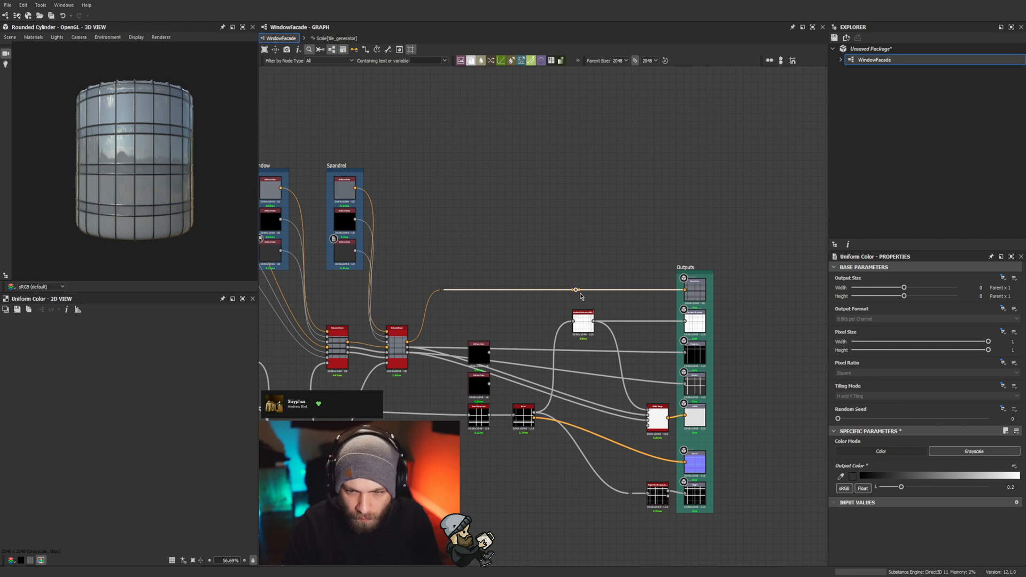
pyautogui.moveTo(483, 353); pyautogui.dragTo(448, 292, button='middle')
pyautogui.scroll(3, 448, 292)
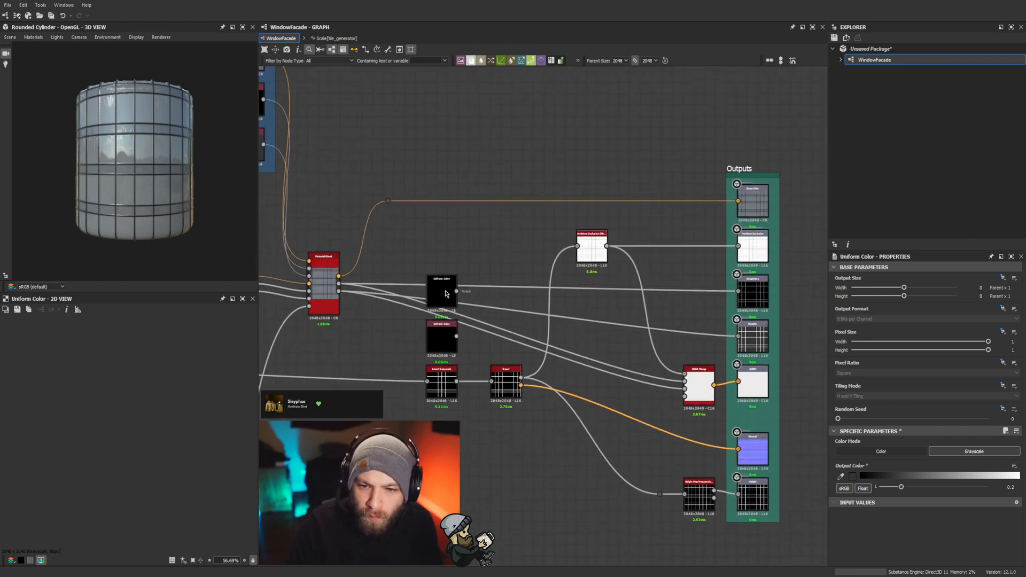
pyautogui.moveTo(447, 292); pyautogui.dragTo(461, 251)
pyautogui.press('Delete')
pyautogui.click(443, 348)
pyautogui.press('Delete')
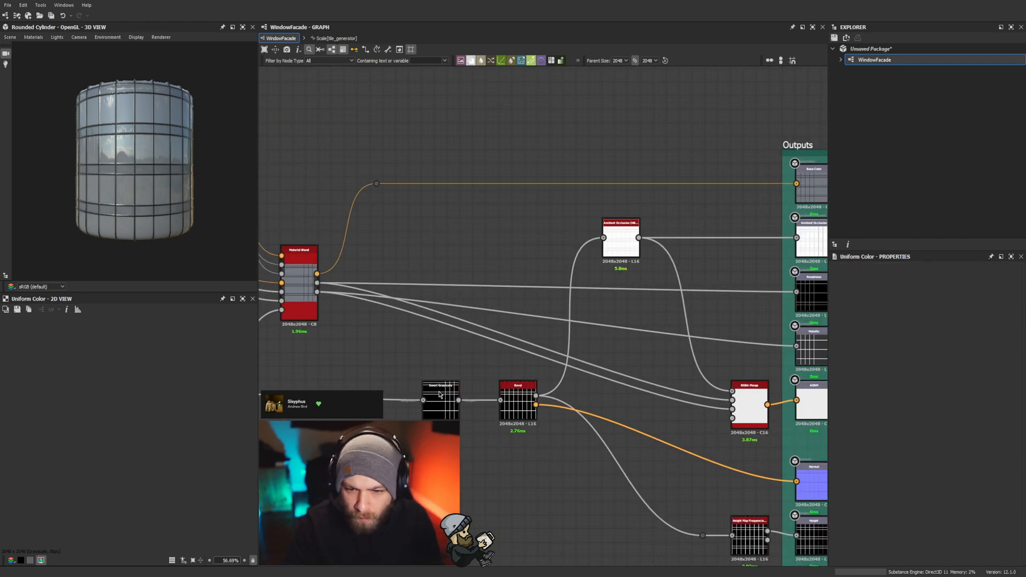
pyautogui.scroll(-2, 441, 396)
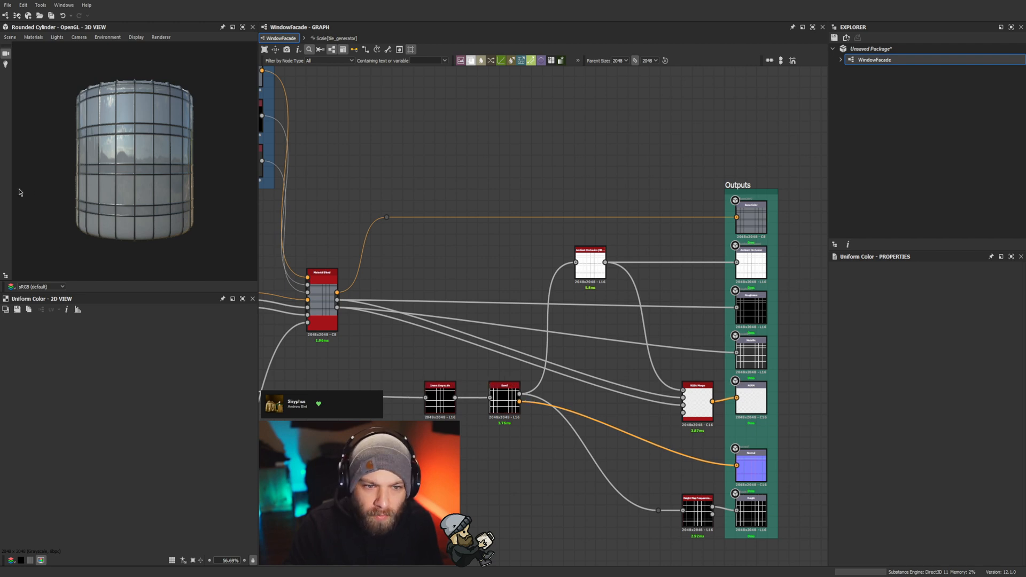
# Step: Inspect the window panes and frame edges on the cylinder up close
pyautogui.scroll(6, 166, 185)
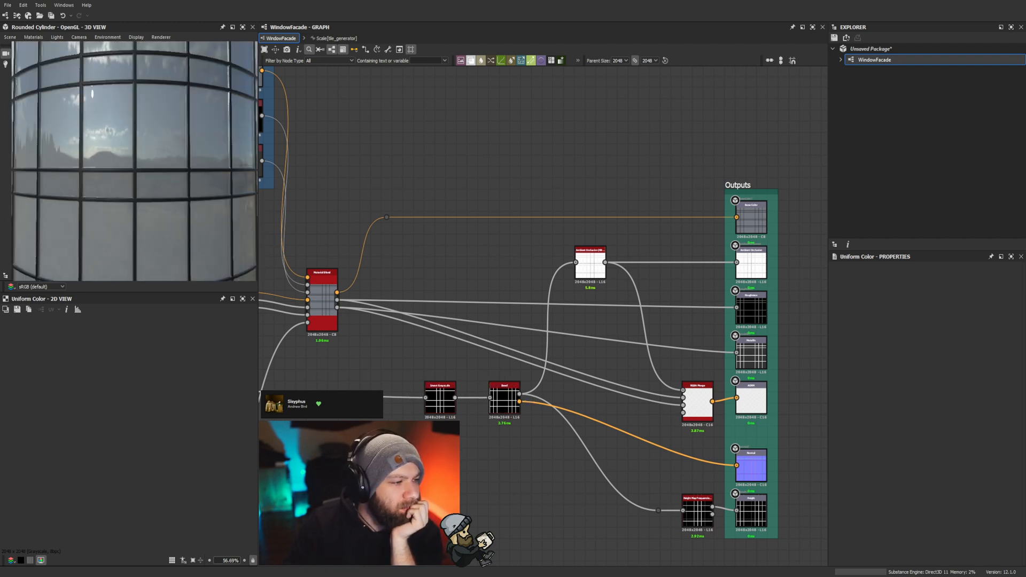
pyautogui.scroll(3, 146, 188)
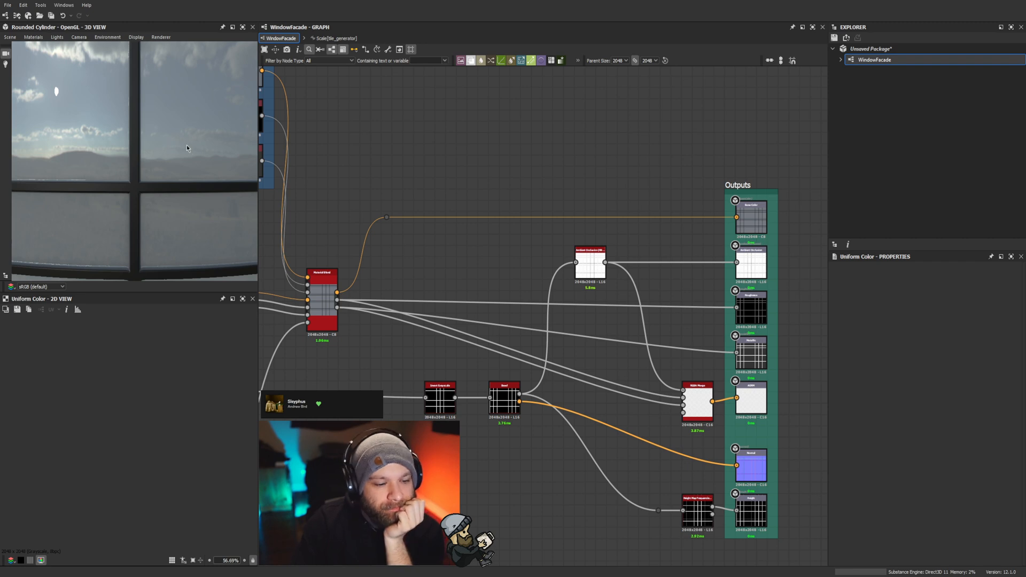
pyautogui.scroll(-5, 187, 148)
# Step: Display the Normal output map in the 2D view and review the nodes feeding it
pyautogui.click(501, 407)
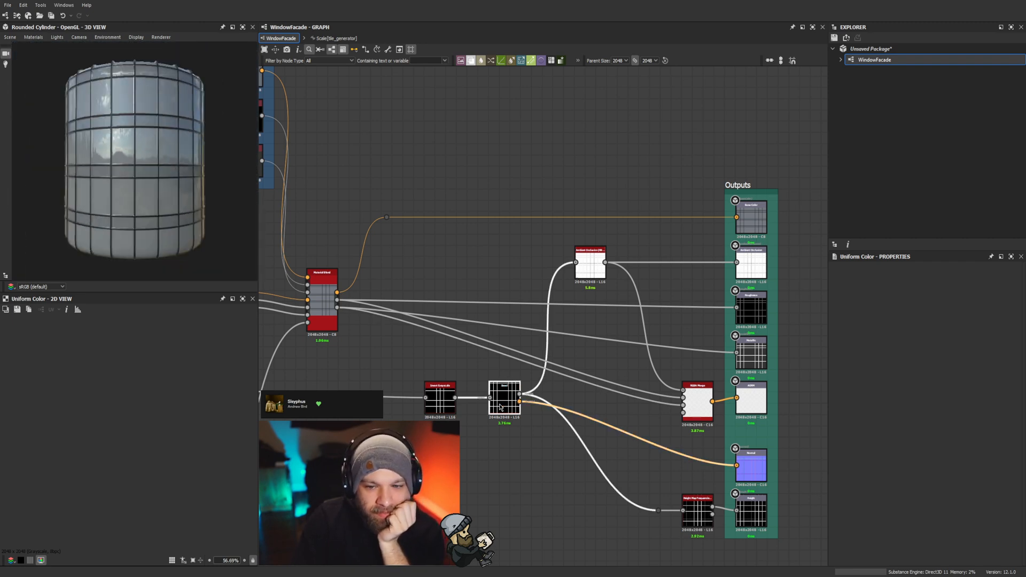
pyautogui.doubleClick(500, 407)
pyautogui.moveTo(526, 460); pyautogui.dragTo(694, 410, button='middle')
pyautogui.scroll(-3, 693, 410)
pyautogui.moveTo(605, 435); pyautogui.dragTo(636, 376, button='middle')
pyautogui.scroll(1, 791, 396)
pyautogui.doubleClick(789, 397)
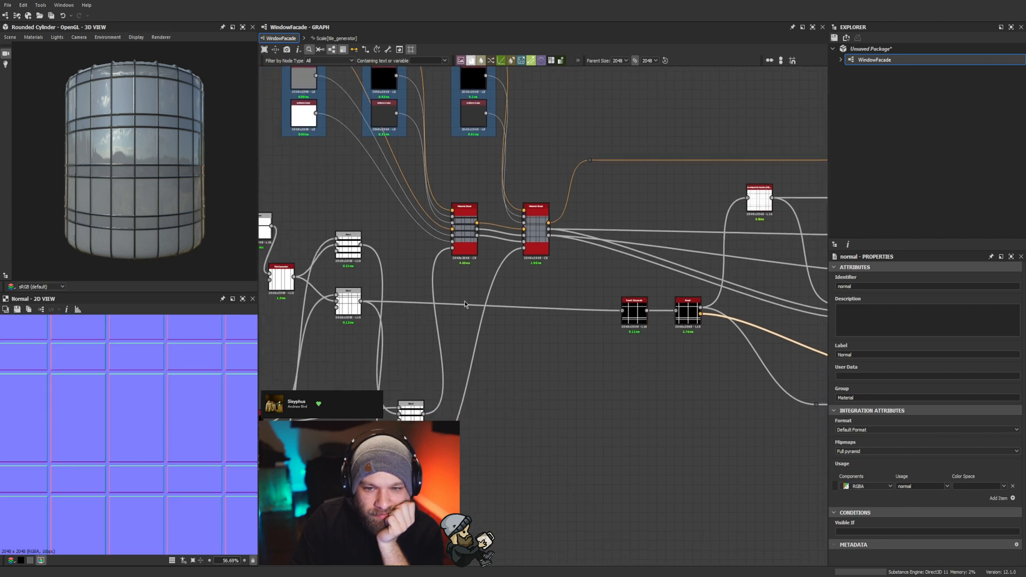
# Step: Display the frame grid from the Subtract Blend node and the vertical lines from its Tile Generator input in the 2D view
pyautogui.doubleClick(357, 299)
pyautogui.moveTo(366, 317); pyautogui.dragTo(459, 299, button='middle')
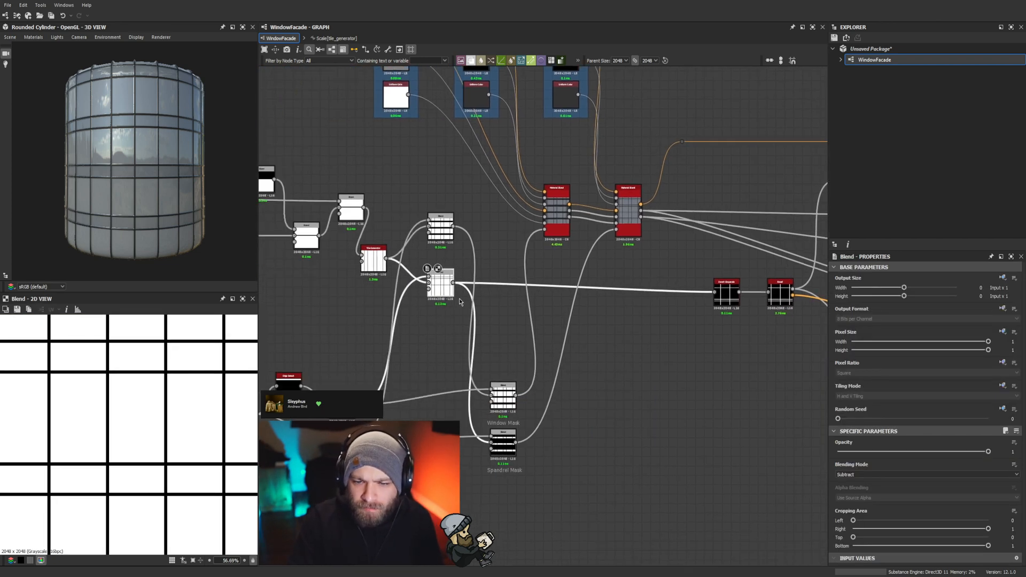
pyautogui.moveTo(653, 323); pyautogui.dragTo(666, 372, button='middle')
pyautogui.scroll(3, 512, 347)
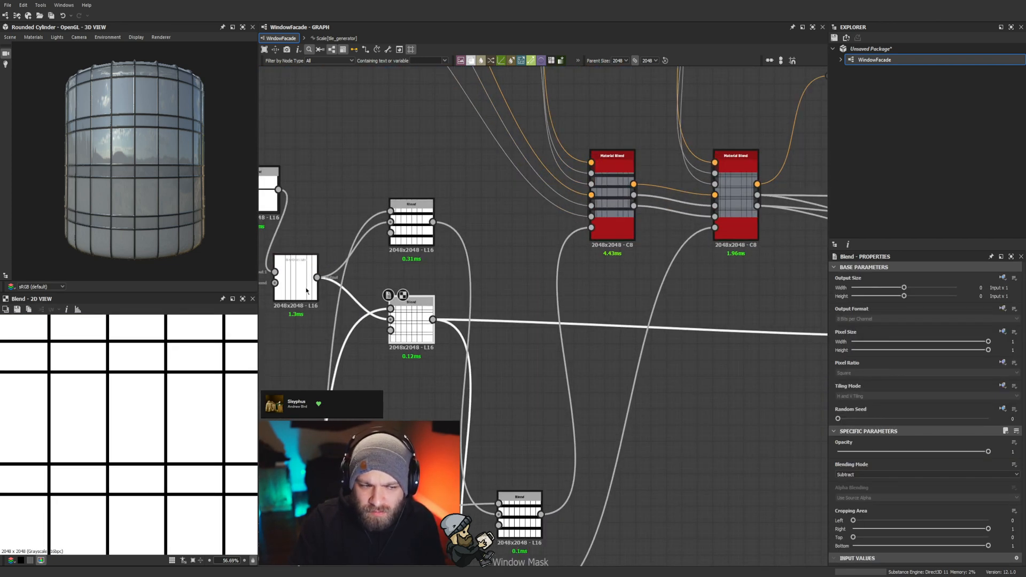
pyautogui.doubleClick(305, 290)
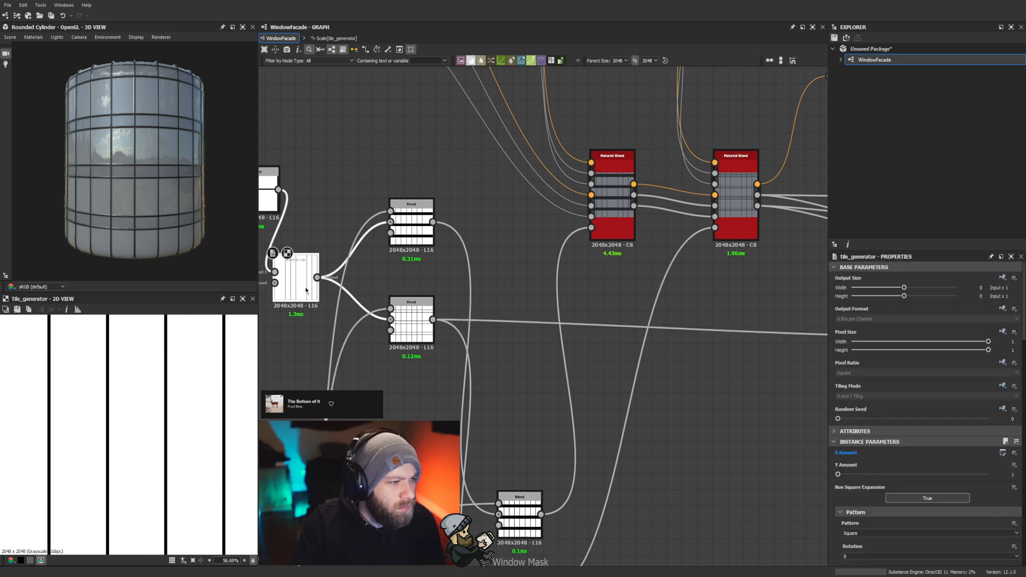
# Step: Try an opacity of 0.5 on the Subtract Blend node, check the frames on the cylinder up close, and undo it
pyautogui.doubleClick(410, 323)
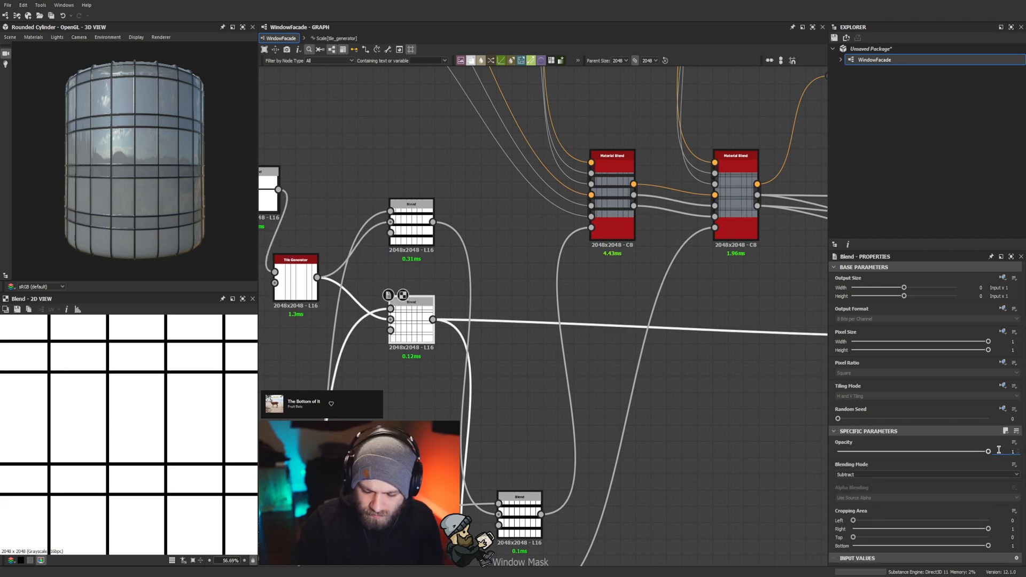
pyautogui.write('0.5')
pyautogui.press('Return')
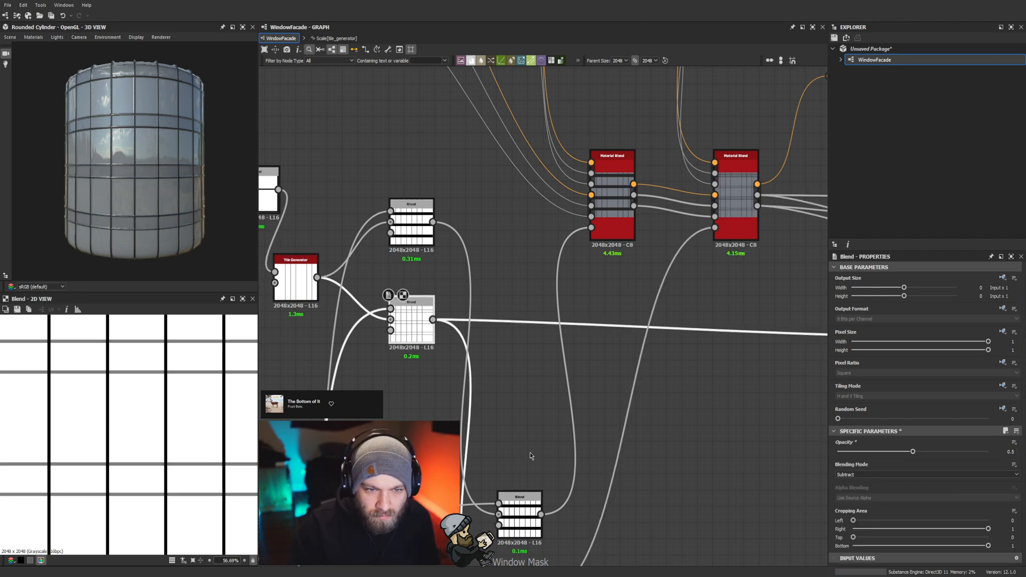
pyautogui.scroll(8, 163, 188)
pyautogui.scroll(-5, 162, 188)
pyautogui.scroll(5, 162, 188)
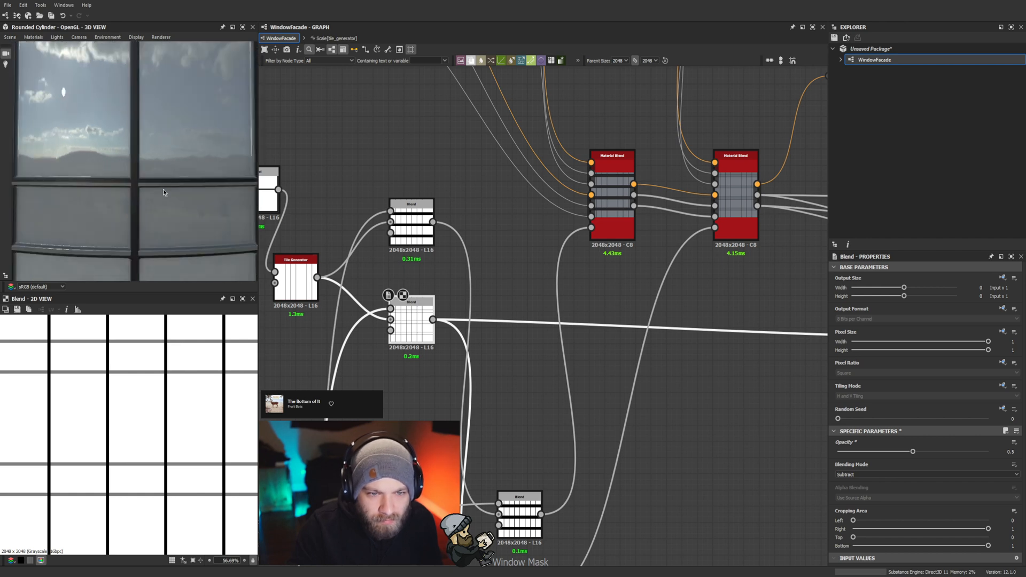
pyautogui.hotkey('ctrl', 'z')
# Step: Insert a Levels node between the Tile Generator and the Subtract Blend and raise its output black level to mid gray
pyautogui.moveTo(416, 249); pyautogui.dragTo(562, 241, button='middle')
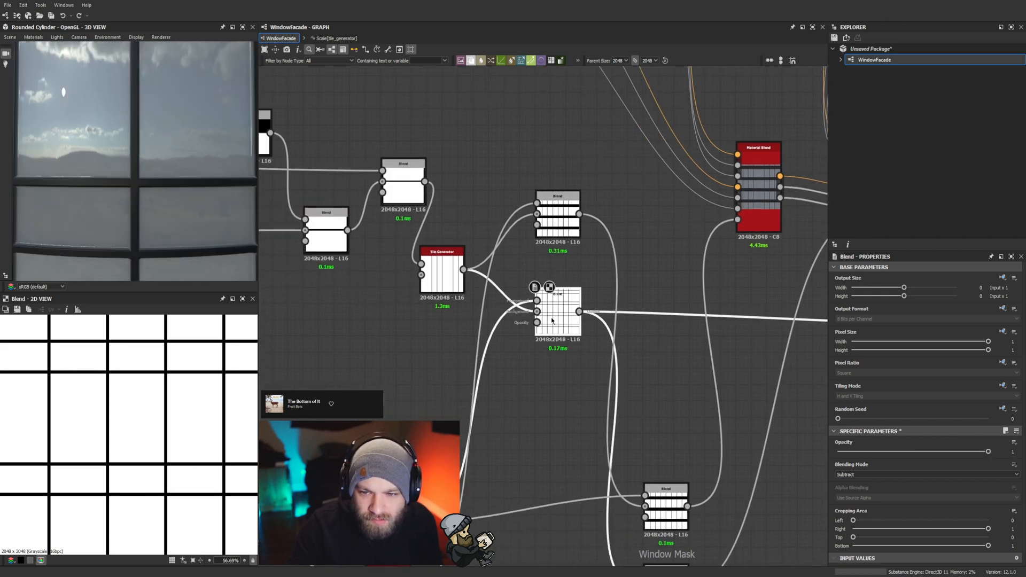
pyautogui.moveTo(553, 319)
pyautogui.mouseDown(button='middle')
pyautogui.moveTo(659, 320)
pyautogui.moveTo(585, 332)
pyautogui.moveTo(543, 319)
pyautogui.mouseUp(button='middle')
pyautogui.scroll(-3, 434, 290)
pyautogui.moveTo(585, 353)
pyautogui.mouseDown(button='middle')
pyautogui.moveTo(556, 362)
pyautogui.moveTo(596, 358)
pyautogui.mouseUp(button='middle')
pyautogui.scroll(3, 472, 316)
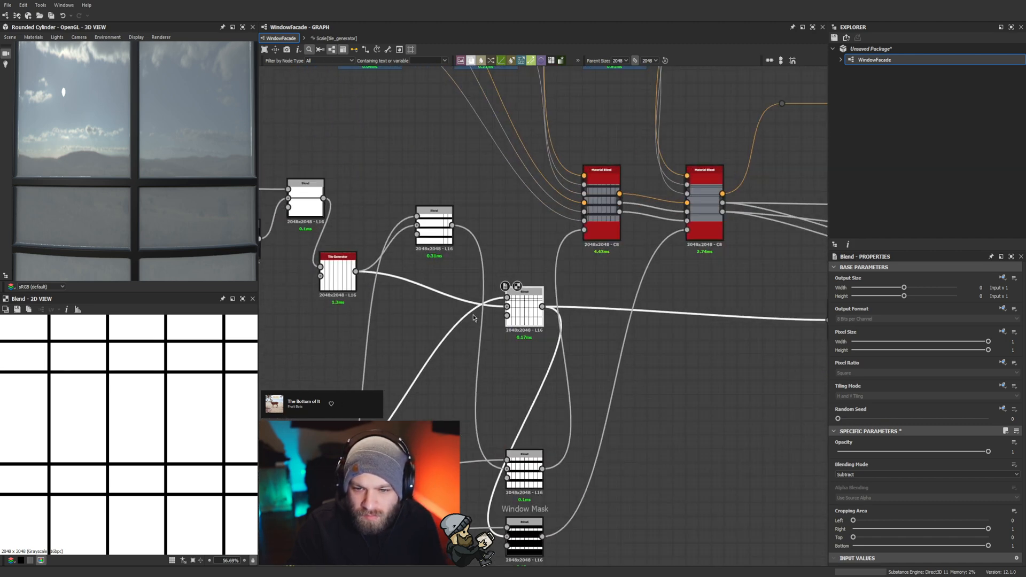
pyautogui.click(433, 287)
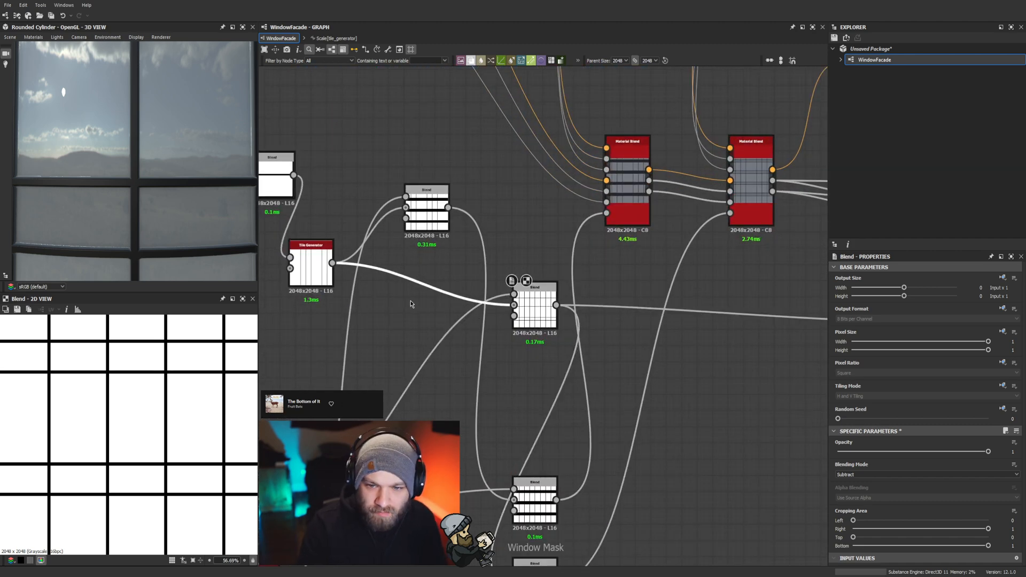
pyautogui.press('l')
pyautogui.press('d')
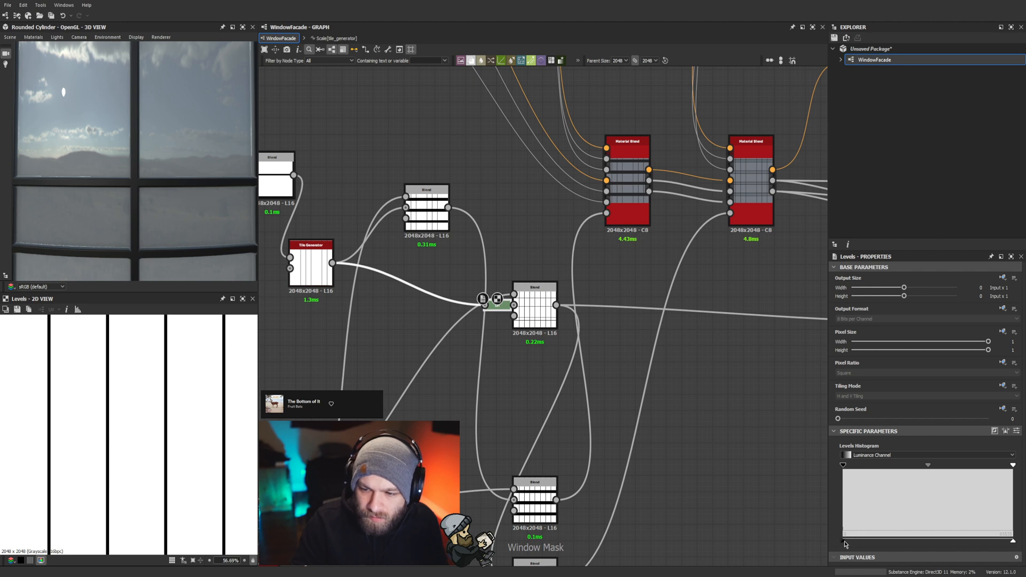
pyautogui.moveTo(844, 542); pyautogui.dragTo(921, 546)
pyautogui.scroll(-5, 128, 217)
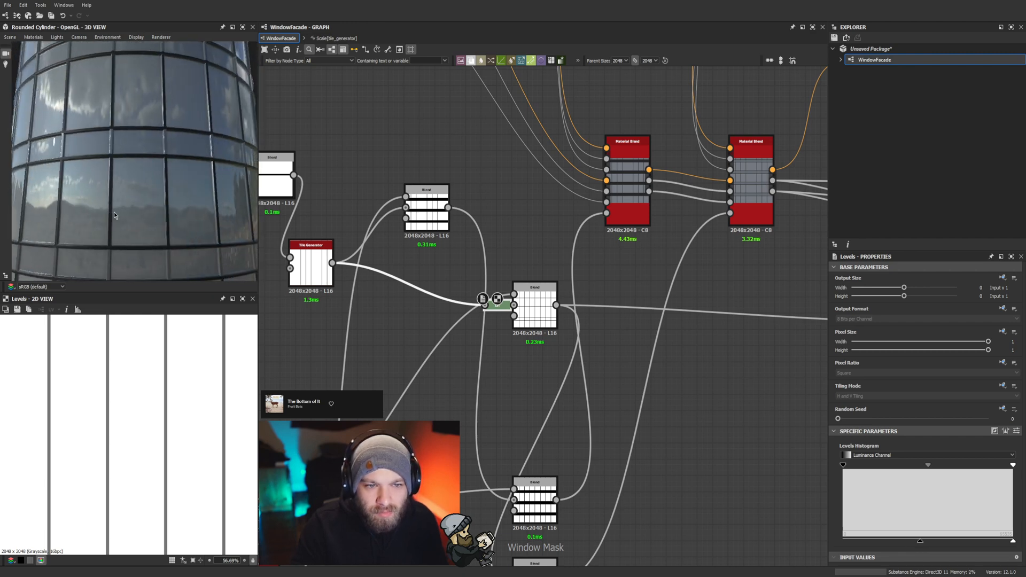
# Step: Move the Subtract Blend back beside the Tile Generator, shift the Spandrel Mask node away from the Window Mask, and display both nodes' outputs
pyautogui.scroll(-3, 586, 382)
pyautogui.scroll(2, 503, 309)
pyautogui.moveTo(503, 309); pyautogui.dragTo(388, 323)
pyautogui.doubleClick(388, 324)
pyautogui.moveTo(534, 414); pyautogui.dragTo(543, 249, button='middle')
pyautogui.doubleClick(516, 373)
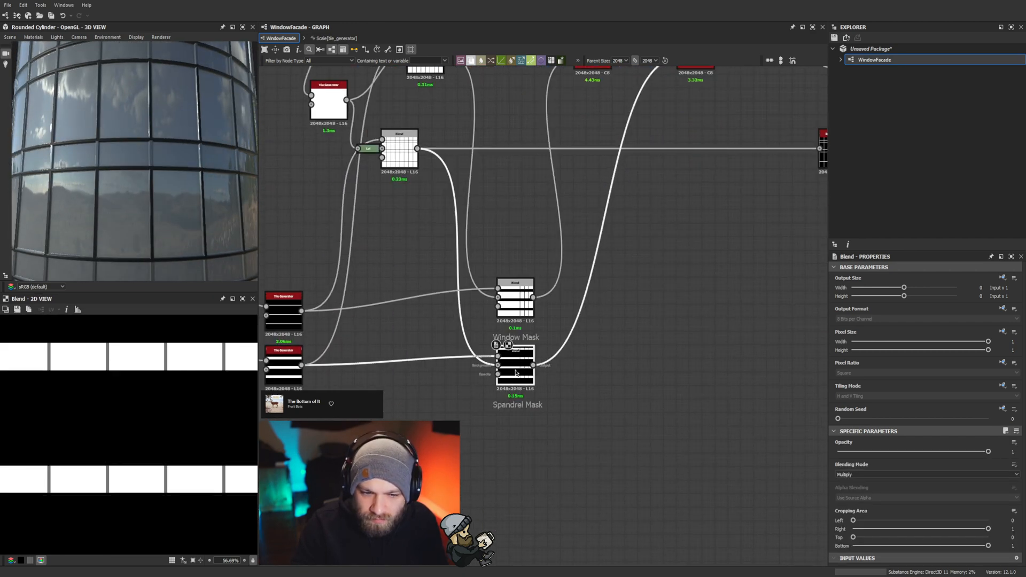
pyautogui.moveTo(517, 372); pyautogui.dragTo(568, 372)
pyautogui.click(403, 148)
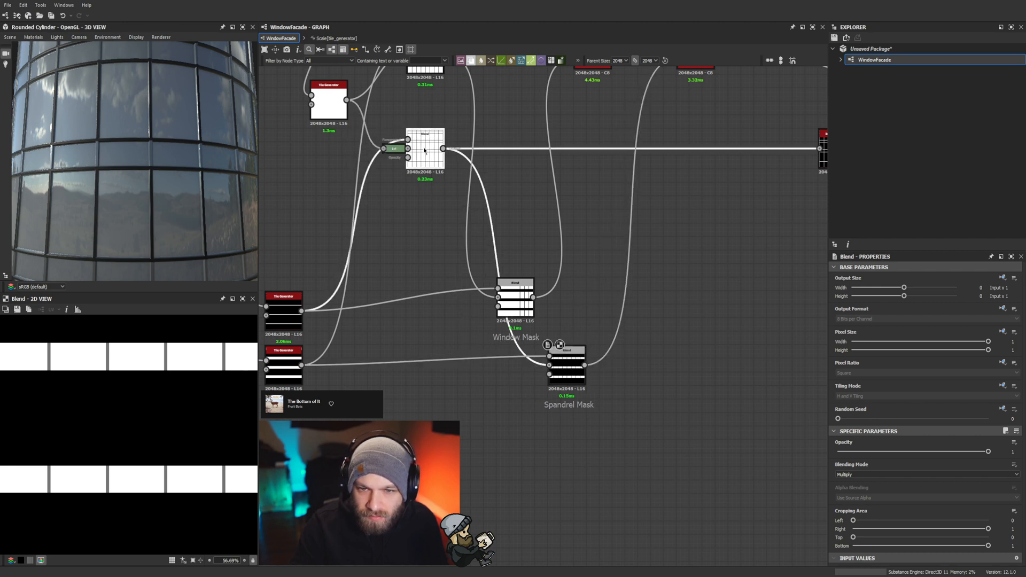
pyautogui.moveTo(404, 155); pyautogui.dragTo(392, 155)
pyautogui.doubleClick(410, 155)
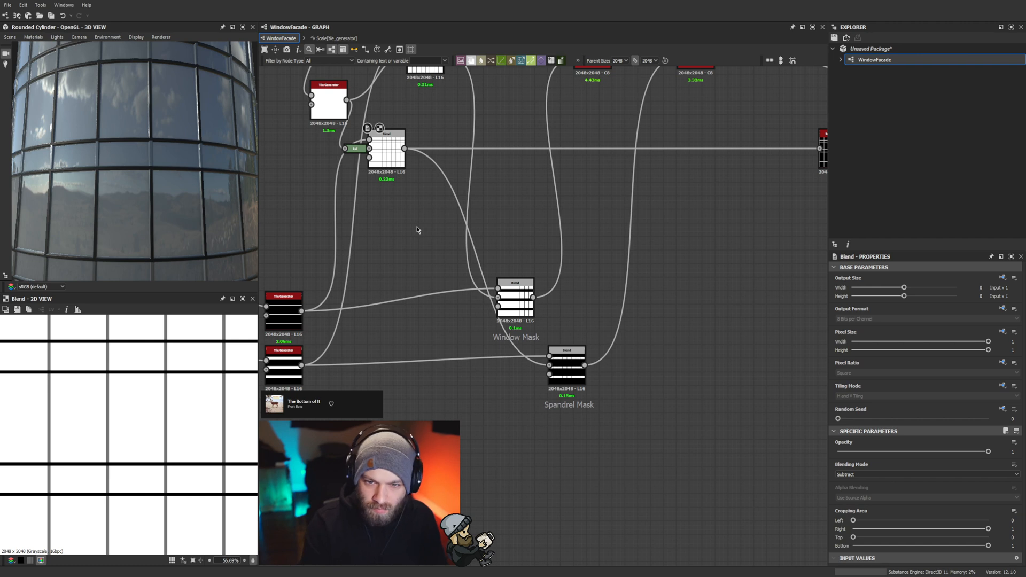
# Step: Route the Subtract Blend through a new Threshold node set to 0.6 into the Spandrel Mask, and dock the Threshold there
pyautogui.press('t')
pyautogui.moveTo(405, 149); pyautogui.dragTo(394, 230)
pyautogui.doubleClick(385, 155)
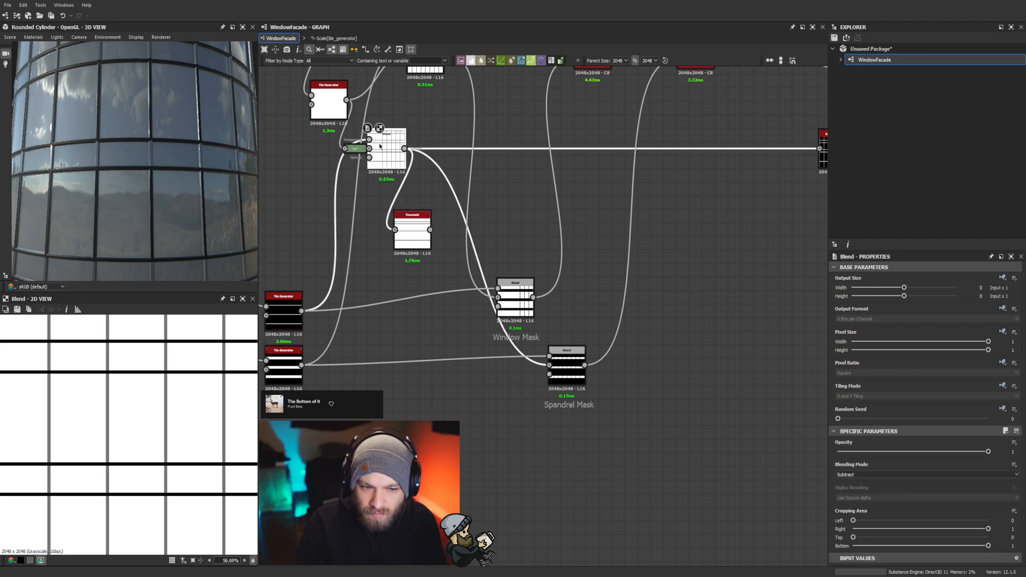
pyautogui.doubleClick(416, 220)
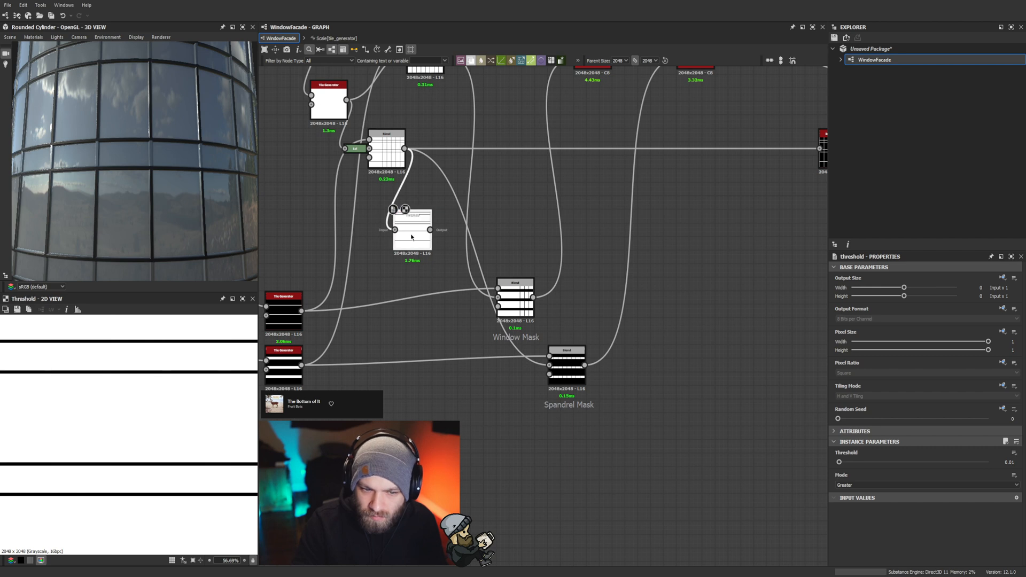
pyautogui.moveTo(840, 463); pyautogui.dragTo(929, 459)
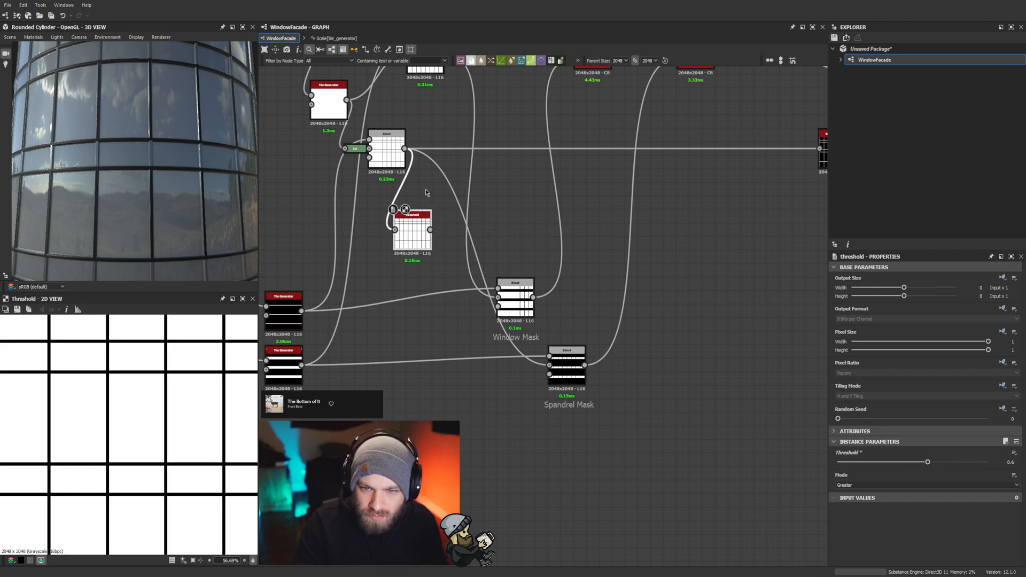
pyautogui.moveTo(431, 230); pyautogui.dragTo(549, 369)
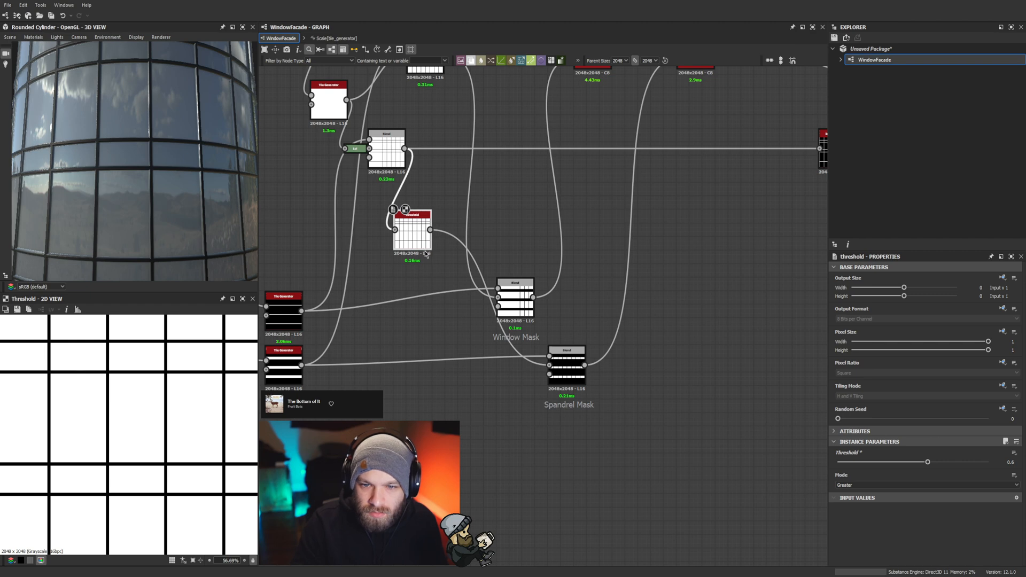
pyautogui.moveTo(426, 254); pyautogui.dragTo(438, 366)
# Step: Inspect the frame lines on the cylinder and compare the Subtract Blend's output with the Invert Grayscale node's output
pyautogui.click(390, 141)
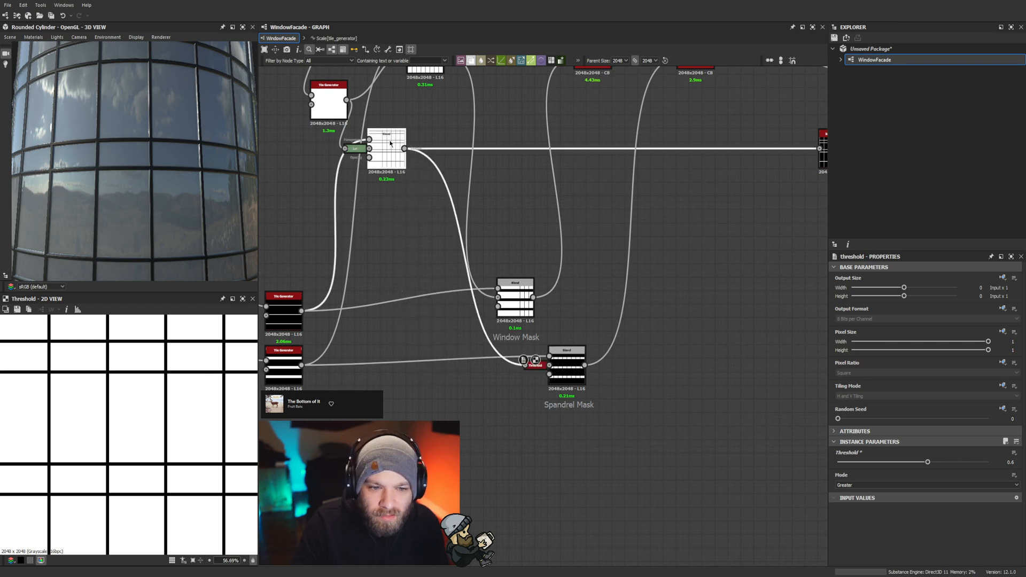
pyautogui.scroll(5, 193, 212)
pyautogui.scroll(-4, 194, 211)
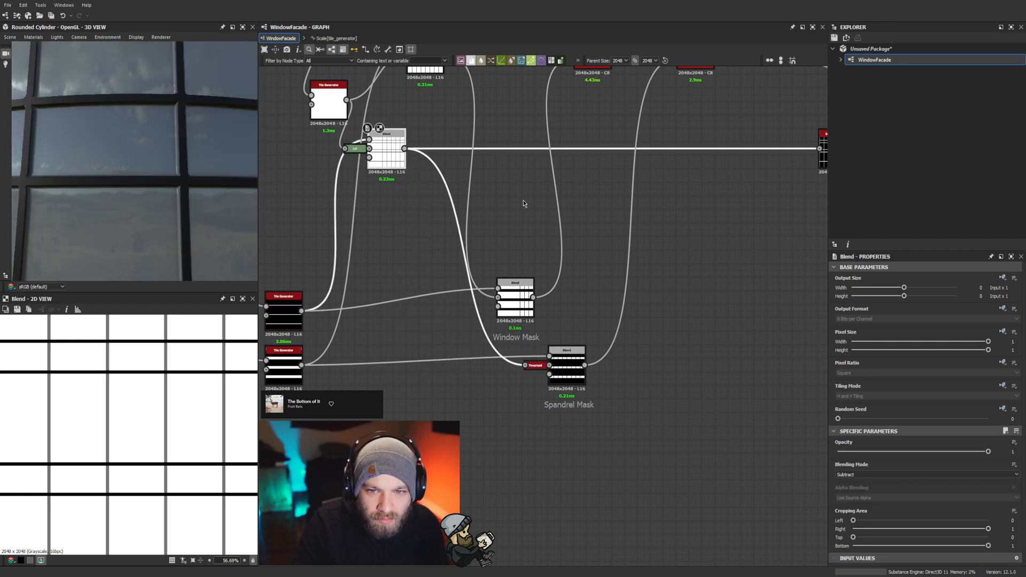
pyautogui.scroll(-2, 526, 202)
pyautogui.moveTo(679, 173); pyautogui.dragTo(519, 175, button='middle')
pyautogui.scroll(2, 564, 167)
pyautogui.doubleClick(599, 168)
pyautogui.scroll(5, 128, 370)
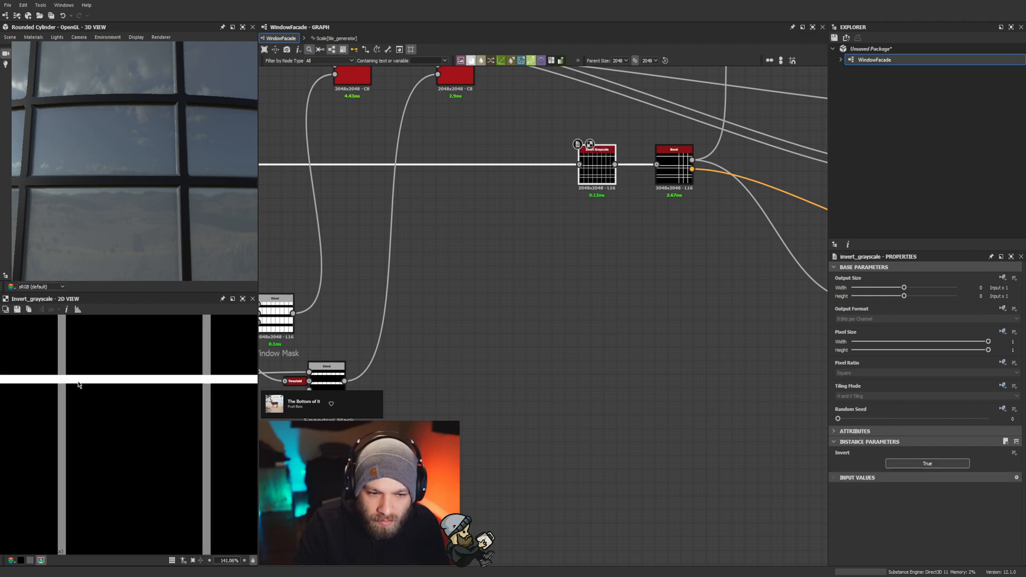
# Step: Review the settings of the Subtract Blend, Invert Grayscale and Bevel nodes and examine the Bevel's height output
pyautogui.moveTo(463, 232); pyautogui.dragTo(648, 246, button='middle')
pyautogui.scroll(1, 386, 187)
pyautogui.click(325, 196)
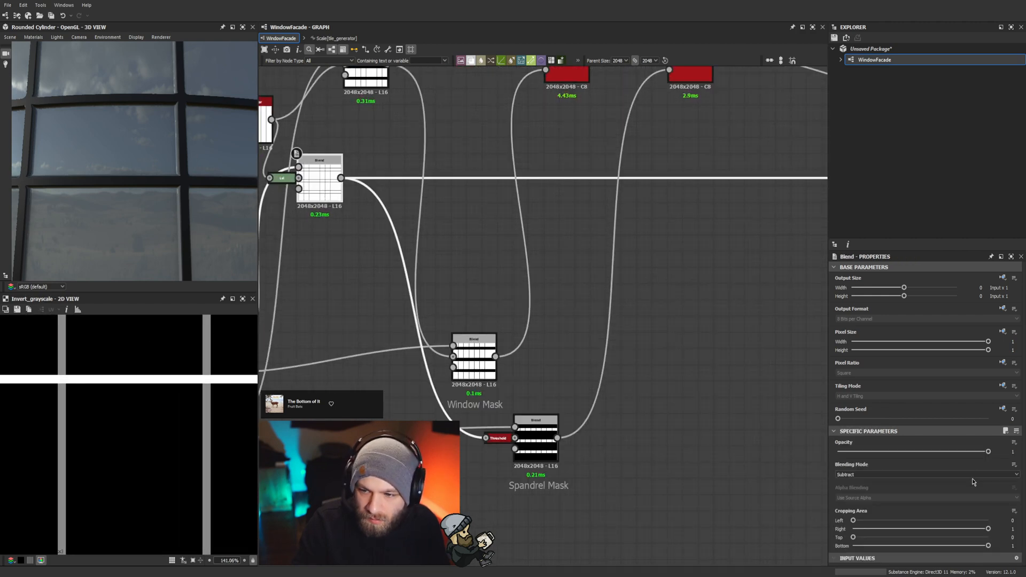
pyautogui.scroll(-3, 612, 295)
pyautogui.moveTo(618, 300); pyautogui.dragTo(411, 298, button='middle')
pyautogui.scroll(2, 545, 220)
pyautogui.click(545, 219)
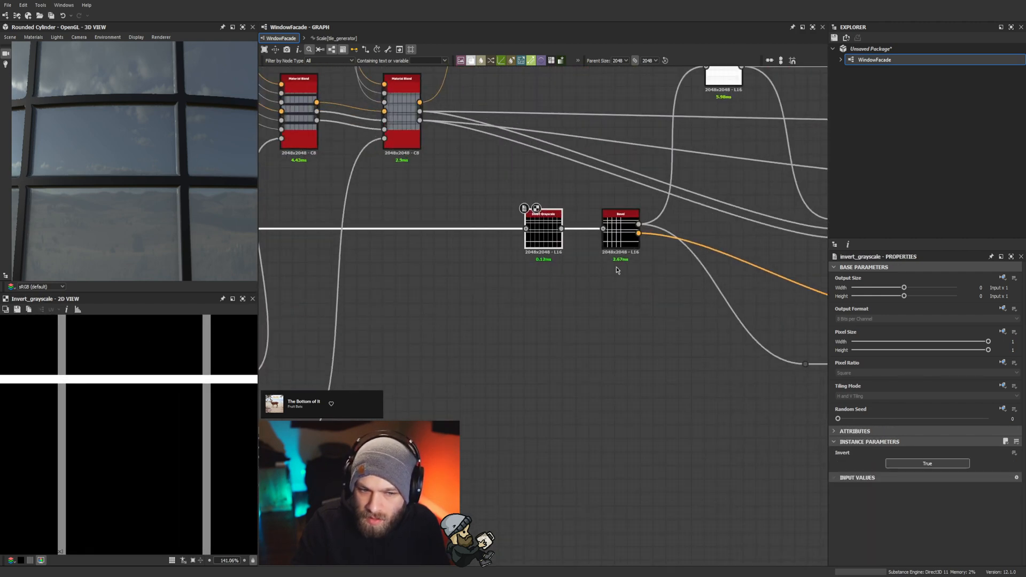
pyautogui.moveTo(620, 313); pyautogui.dragTo(468, 316, button='middle')
pyautogui.click(468, 235)
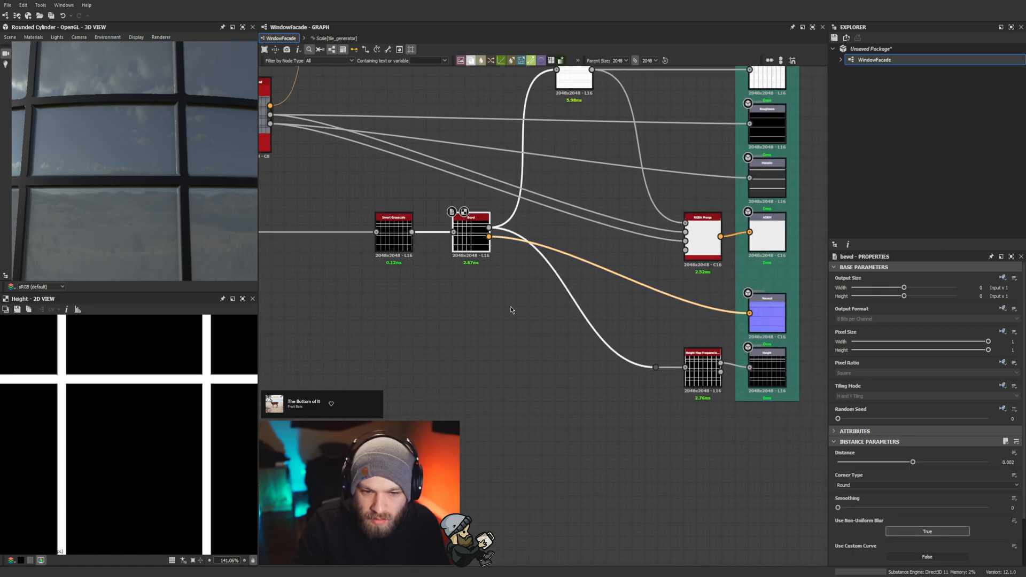
pyautogui.click(400, 240)
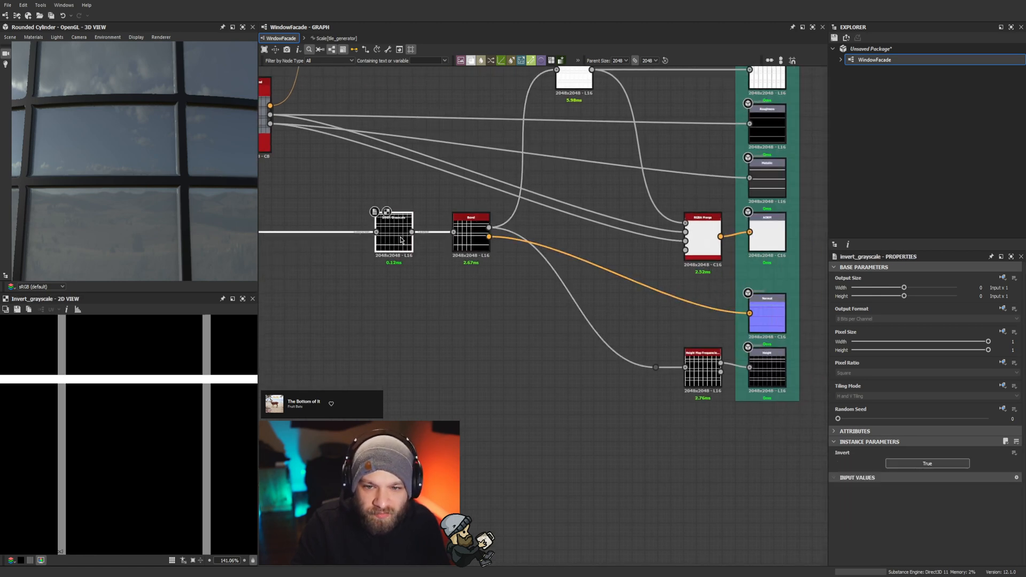
pyautogui.doubleClick(469, 240)
pyautogui.scroll(-3, 414, 347)
pyautogui.moveTo(415, 347); pyautogui.dragTo(700, 337, button='middle')
pyautogui.scroll(4, 457, 315)
pyautogui.moveTo(457, 314); pyautogui.dragTo(557, 301, button='middle')
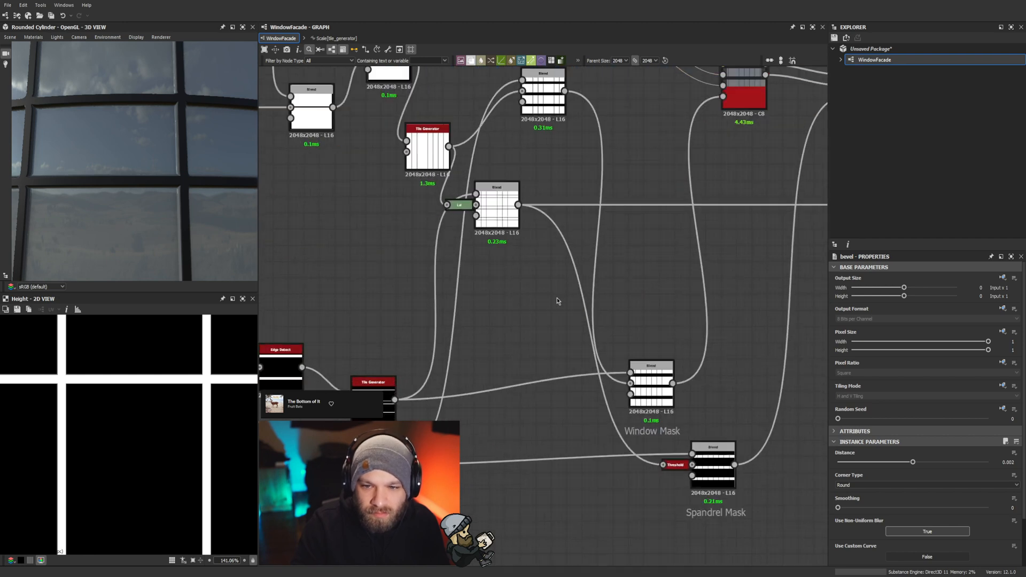
# Step: Undo the Threshold, the Levels and the node repositioning around the Subtract Blend
pyautogui.hotkey('ctrl', 'z')
pyautogui.hotkey('ctrl', 'z')
pyautogui.hotkey('ctrl', 'z')
pyautogui.hotkey('ctrl', 'z')
pyautogui.hotkey('ctrl', 'z')
pyautogui.hotkey('ctrl', 'z')
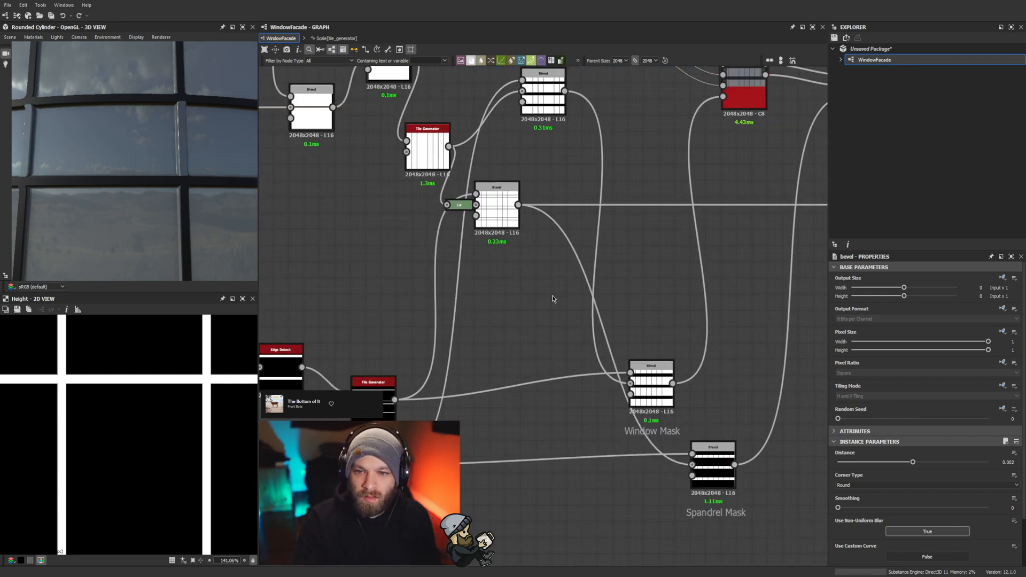
pyautogui.hotkey('ctrl', 'z')
pyautogui.hotkey('ctrl', 'z')
pyautogui.hotkey('ctrl', 'z')
pyautogui.hotkey('ctrl', 'z')
pyautogui.hotkey('ctrl', 'z')
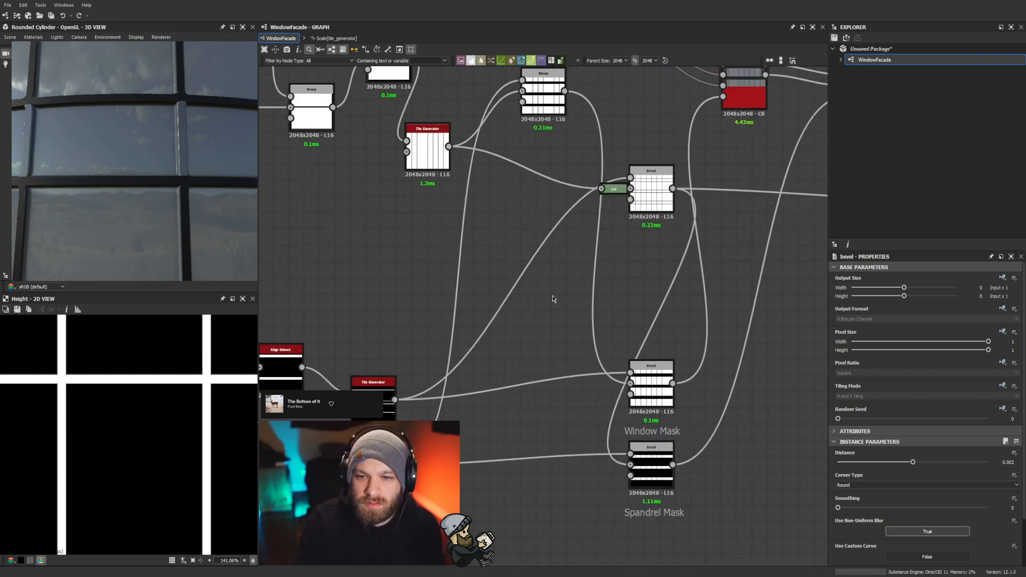
pyautogui.hotkey('ctrl', 'z')
pyautogui.hotkey('ctrl', 'z')
pyautogui.hotkey('ctrl', 'z')
pyautogui.hotkey('ctrl', 'z')
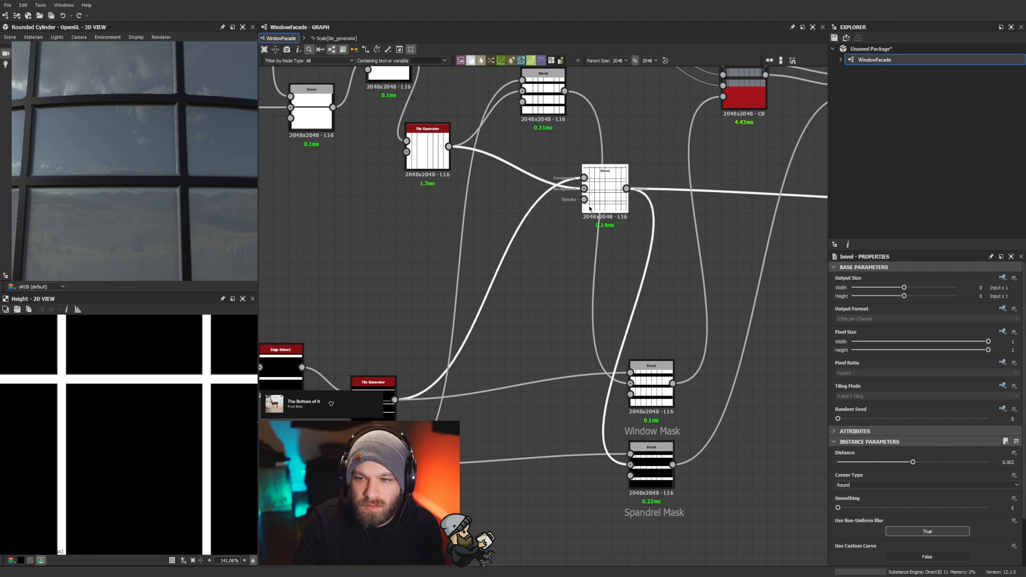
# Step: Move the Subtract Blend node closer to the Tile Generator, display its whole frame grid in the 2D view, and nudge it slightly downward
pyautogui.moveTo(590, 209); pyautogui.dragTo(513, 208)
pyautogui.scroll(-1, 511, 328)
pyautogui.doubleClick(529, 220)
pyautogui.scroll(-3, 116, 363)
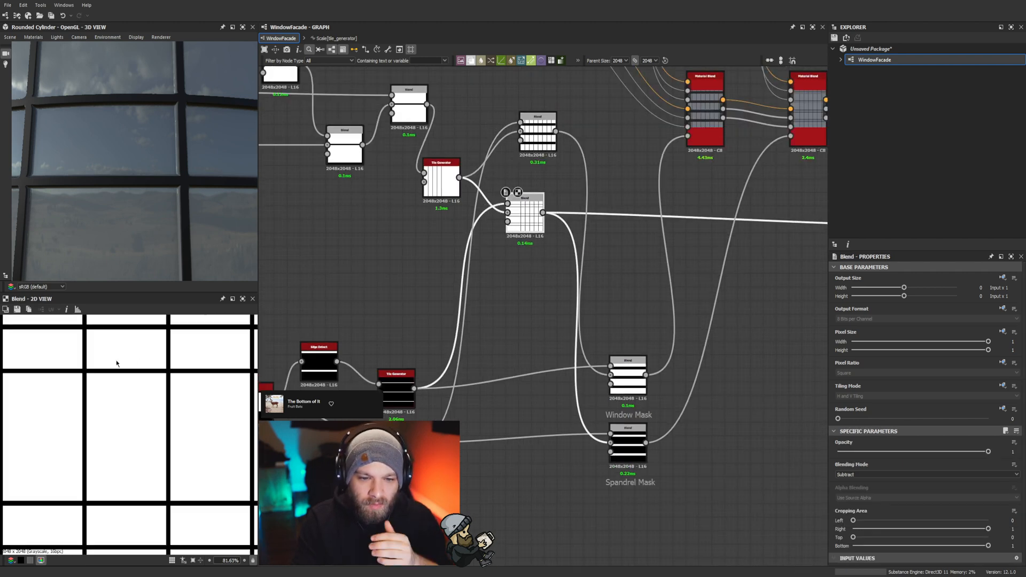
pyautogui.scroll(-8, 117, 363)
pyautogui.moveTo(548, 229); pyautogui.dragTo(446, 270, button='middle')
pyautogui.moveTo(429, 269); pyautogui.dragTo(429, 296)
# Step: Move the Invert Grayscale node closer to the Material Blend nodes, away from the Bevel, and display its output
pyautogui.scroll(-1, 619, 292)
pyautogui.moveTo(619, 292); pyautogui.dragTo(352, 298, button='middle')
pyautogui.scroll(1, 548, 302)
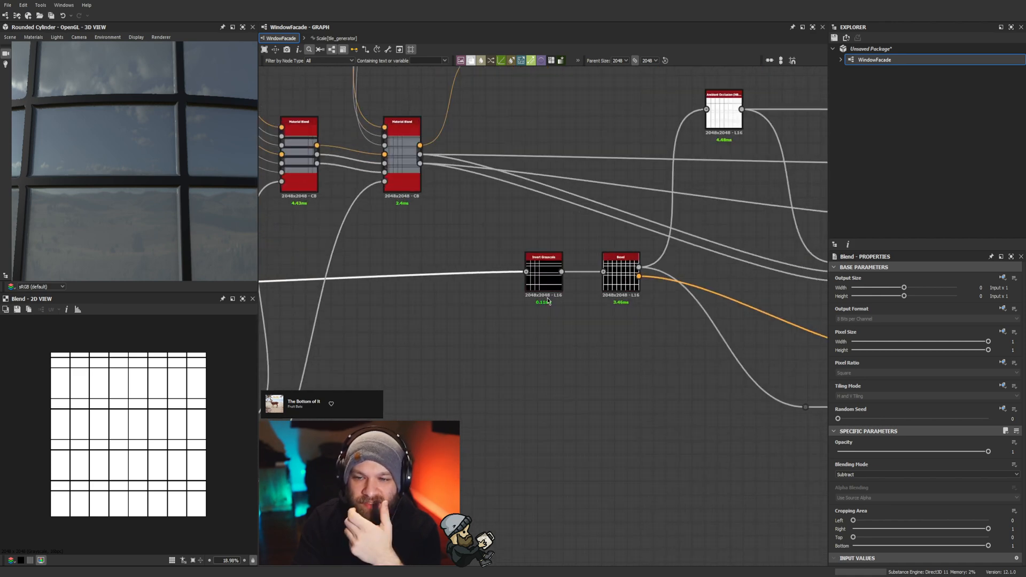
pyautogui.moveTo(546, 302); pyautogui.dragTo(443, 302)
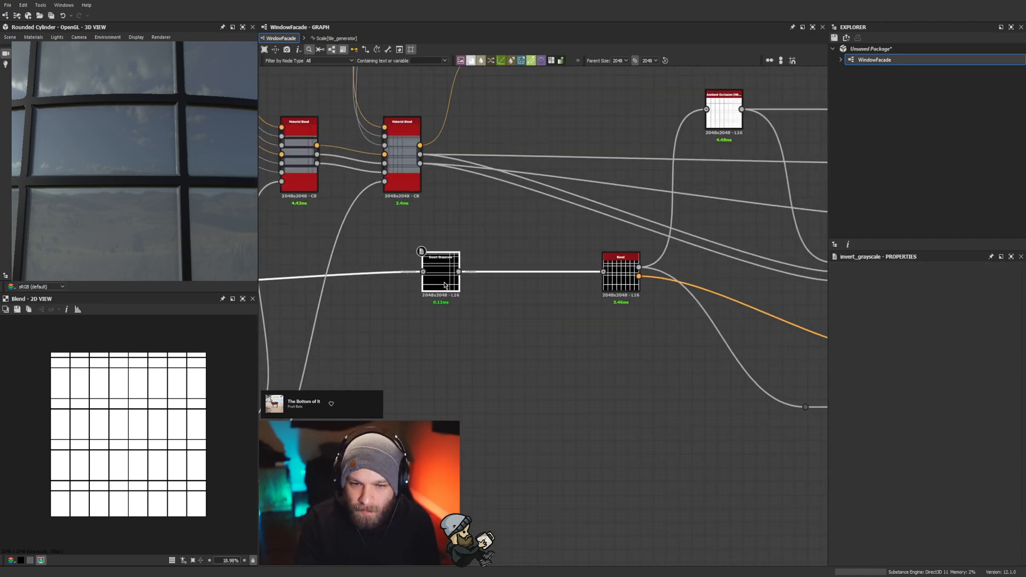
pyautogui.doubleClick(441, 278)
# Step: Display the Bevel node's height output and move the node closer to Invert Grayscale, leaving more room before the output nodes
pyautogui.doubleClick(614, 286)
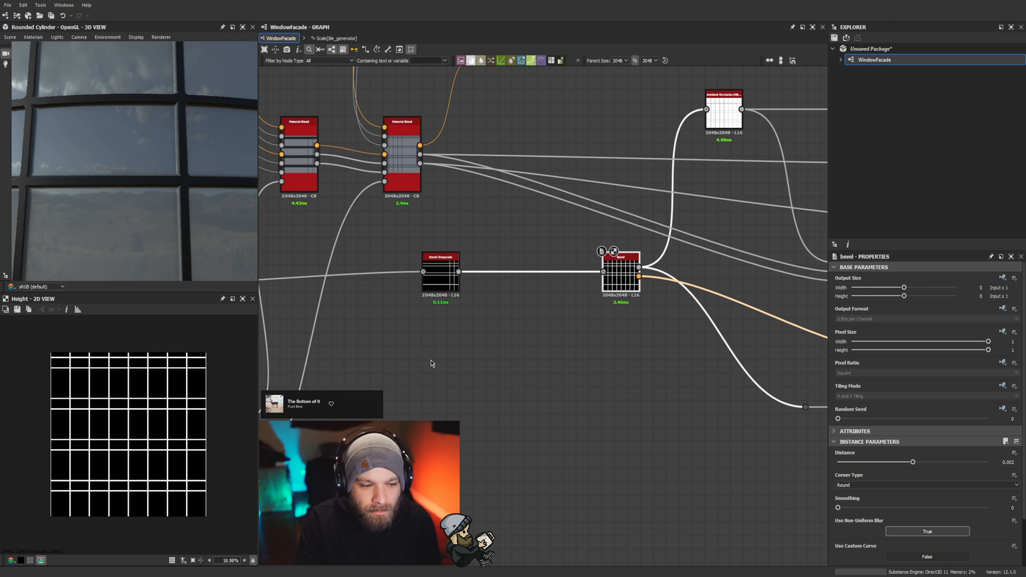
pyautogui.scroll(-1, 622, 292)
pyautogui.moveTo(622, 291); pyautogui.dragTo(476, 295, button='middle')
pyautogui.scroll(2, 478, 295)
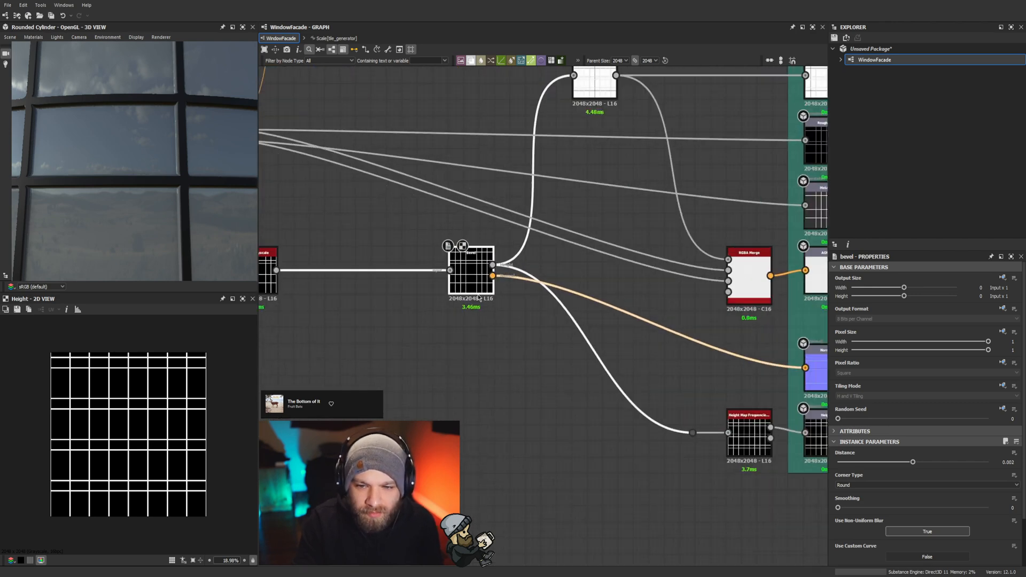
pyautogui.moveTo(480, 298); pyautogui.dragTo(387, 298)
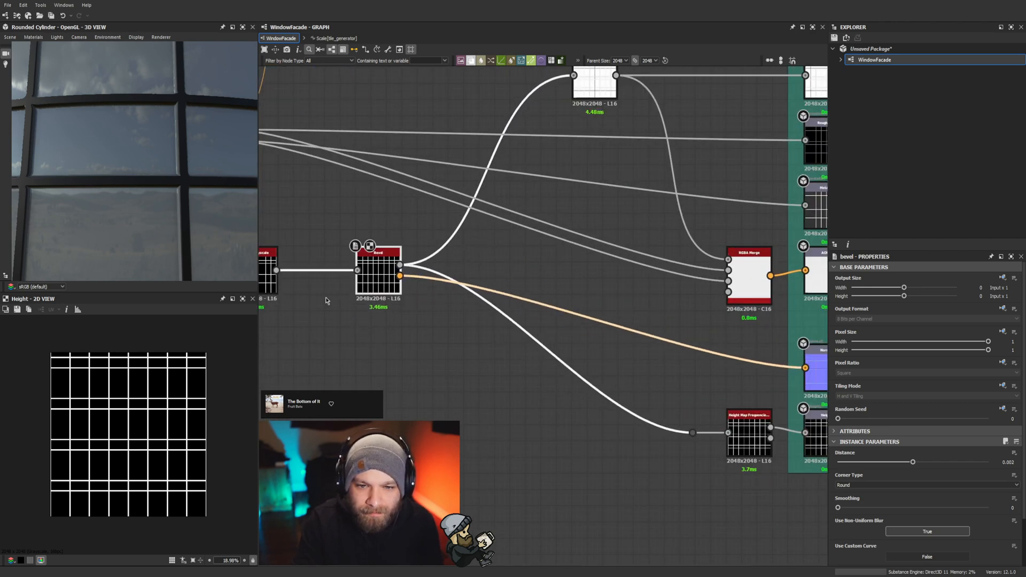
# Step: Display the Subtract Blend that forms the frame grid in the 2D view, and duplicate the Bevel node that feeds the outputs
pyautogui.moveTo(326, 301); pyautogui.dragTo(671, 270, button='middle')
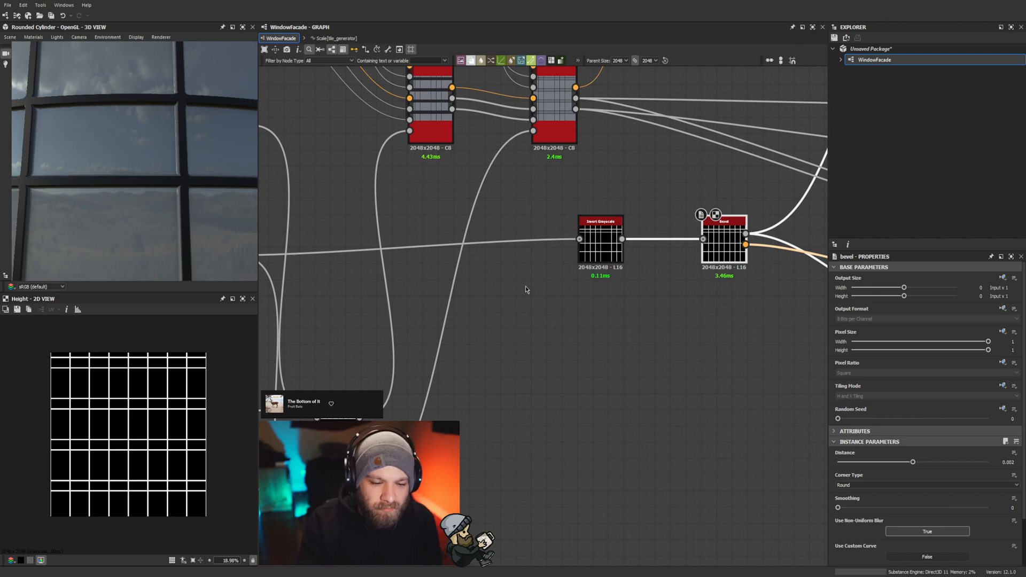
pyautogui.scroll(-1, 524, 288)
pyautogui.moveTo(524, 299); pyautogui.dragTo(827, 287, button='middle')
pyautogui.scroll(3, 561, 256)
pyautogui.click(561, 256)
pyautogui.scroll(-1, 588, 299)
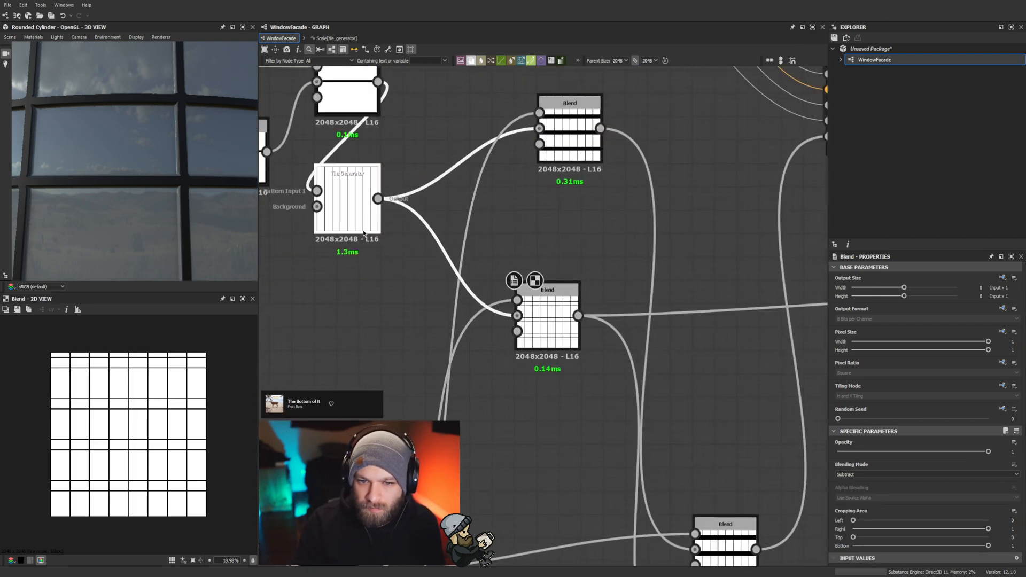
pyautogui.scroll(-2, 629, 301)
pyautogui.moveTo(628, 301); pyautogui.dragTo(426, 299, button='middle')
pyautogui.click(728, 293)
pyautogui.hotkey('ctrl', 'c')
pyautogui.hotkey('ctrl', 'v')
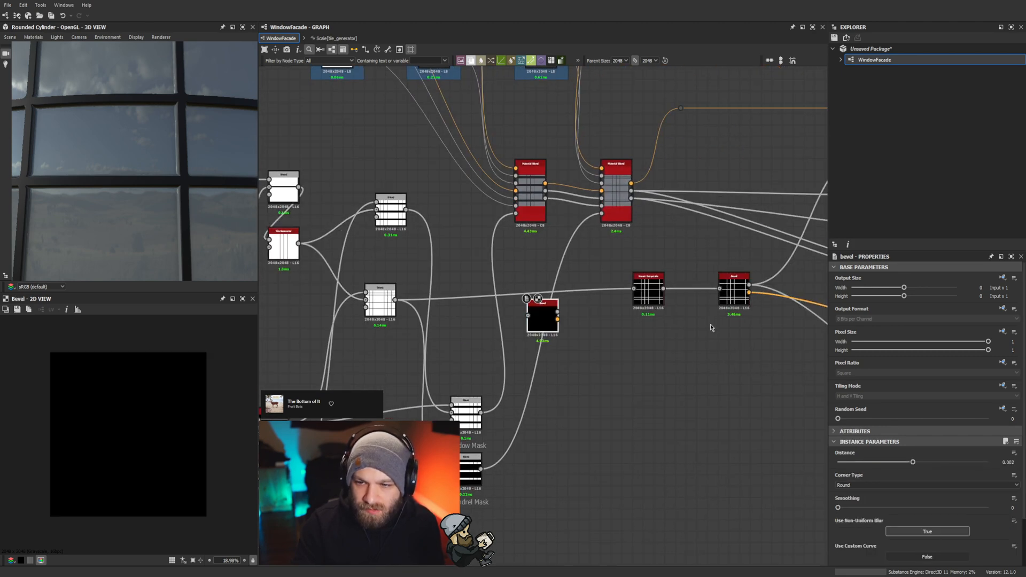
# Step: Place the duplicated Bevel below the vertical-line Tile Generator, feed it from that generator and inspect its height output up close
pyautogui.moveTo(537, 314); pyautogui.dragTo(310, 320)
pyautogui.moveTo(325, 305); pyautogui.dragTo(464, 296, button='middle')
pyautogui.scroll(2, 460, 299)
pyautogui.moveTo(452, 315); pyautogui.dragTo(414, 281)
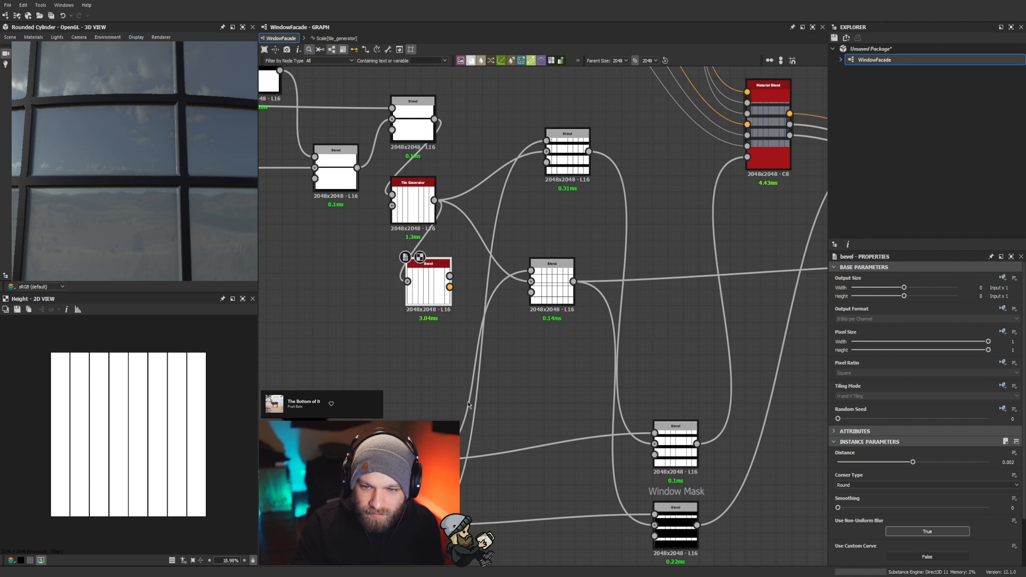
pyautogui.scroll(-2, 543, 414)
pyautogui.moveTo(543, 414); pyautogui.dragTo(515, 364, button='middle')
pyautogui.scroll(1, 514, 365)
pyautogui.scroll(5, 217, 477)
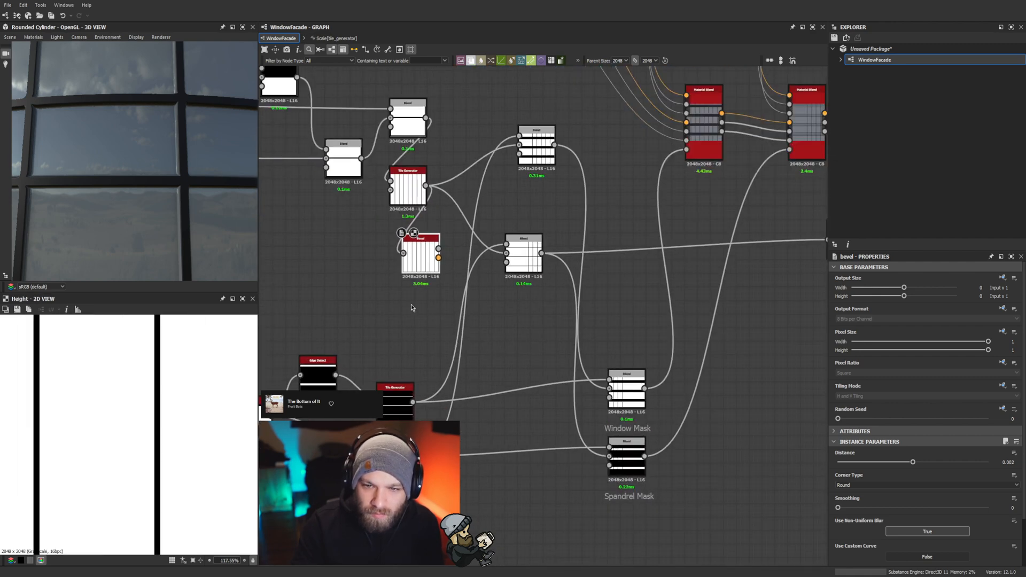
# Step: Move the duplicated Bevel slightly lower and insert a docked Invert Grayscale node between the Tile Generator and its input
pyautogui.moveTo(426, 266); pyautogui.dragTo(439, 293)
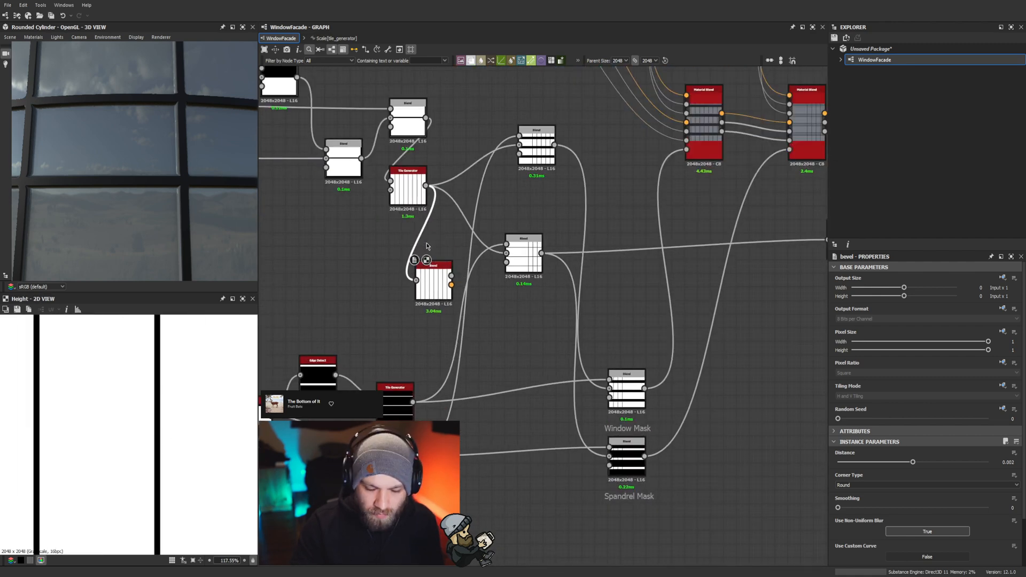
pyautogui.press('i')
pyautogui.press('d')
pyautogui.click(428, 288)
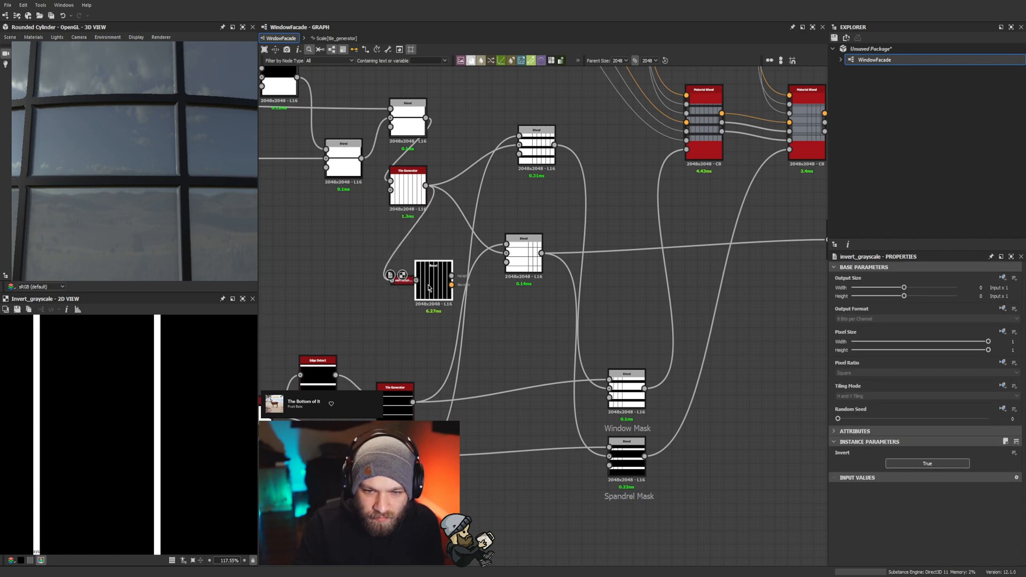
pyautogui.scroll(-1, 428, 288)
pyautogui.scroll(-3, 429, 290)
pyautogui.scroll(3, 440, 298)
pyautogui.scroll(-2, 495, 291)
pyautogui.scroll(3, 527, 302)
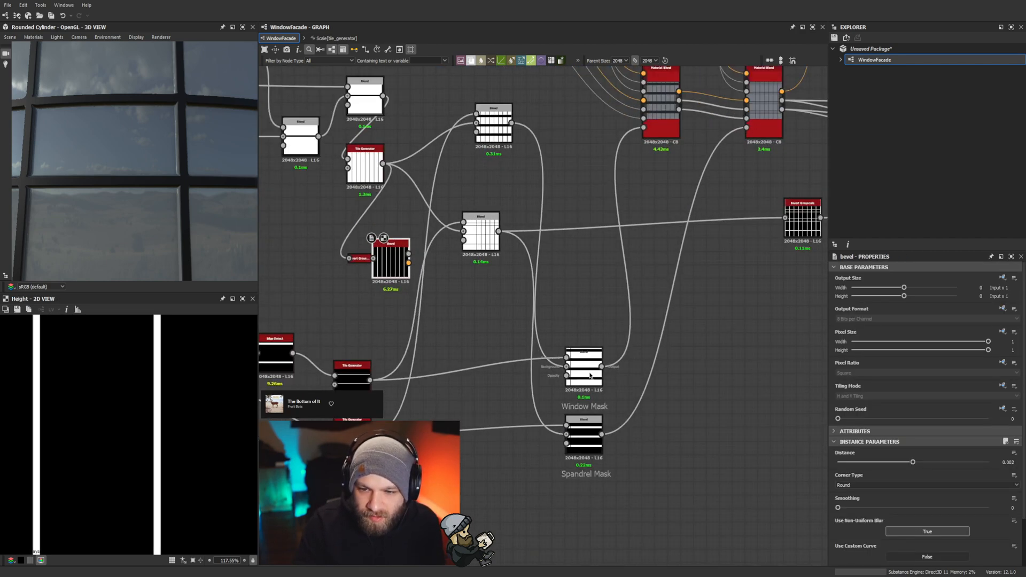
pyautogui.moveTo(460, 308); pyautogui.dragTo(501, 340, button='middle')
# Step: Display the horizontal-line Tile Generator's full output in the 2D view and move the Subtract Blend away from the Bevel for more room
pyautogui.doubleClick(396, 411)
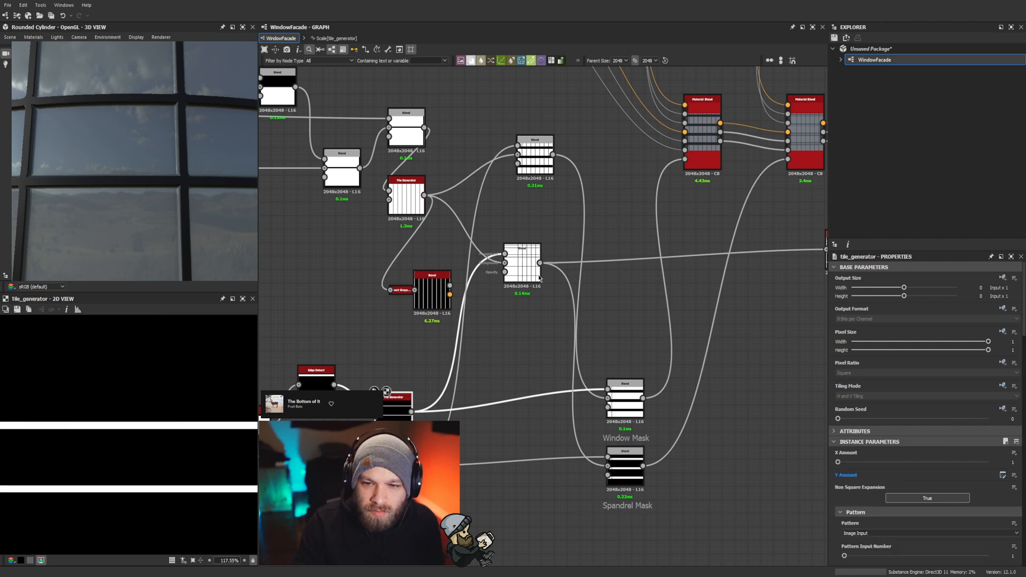
pyautogui.moveTo(539, 278); pyautogui.dragTo(630, 279)
pyautogui.scroll(-8, 185, 427)
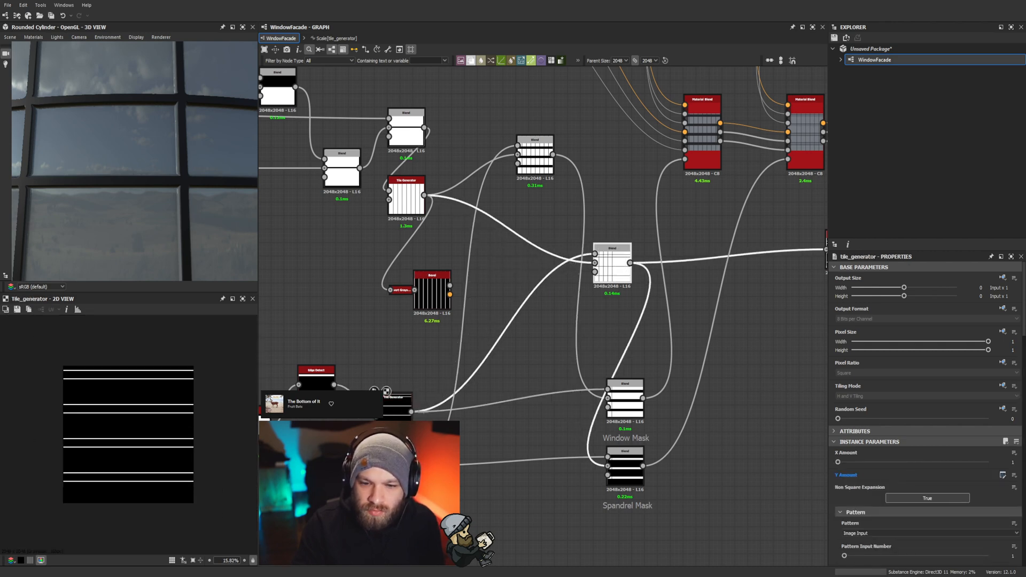
pyautogui.scroll(3, 435, 310)
pyautogui.scroll(-1, 435, 251)
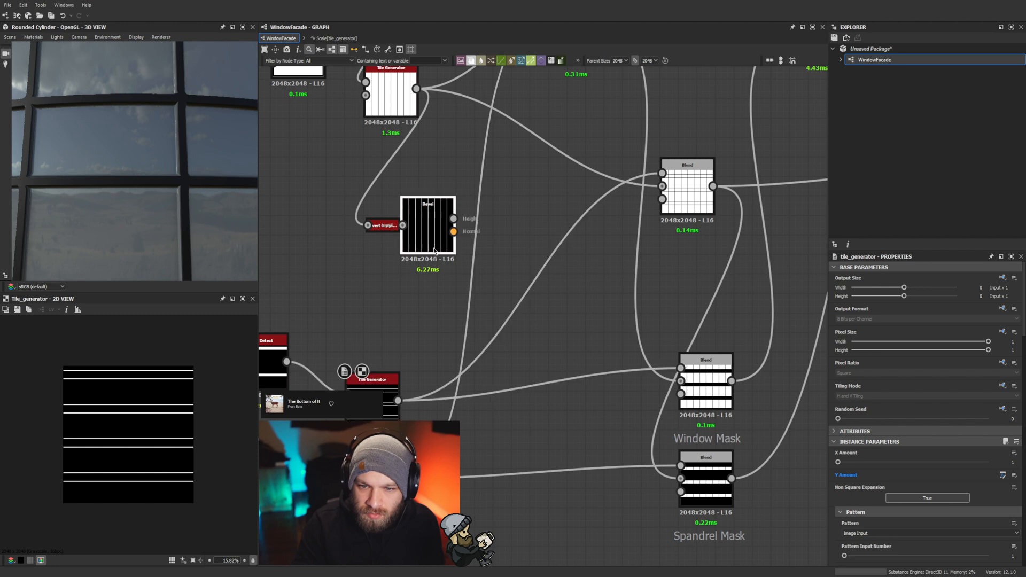
# Step: Duplicate the Bevel below the first one, feed the copy from the horizontal-line Tile Generator, and display both Bevels' height outputs
pyautogui.hotkey('ctrl', 'c')
pyautogui.hotkey('ctrl', 'v')
pyautogui.moveTo(534, 317); pyautogui.dragTo(403, 303)
pyautogui.click(373, 405)
pyautogui.doubleClick(398, 401)
pyautogui.doubleClick(435, 301)
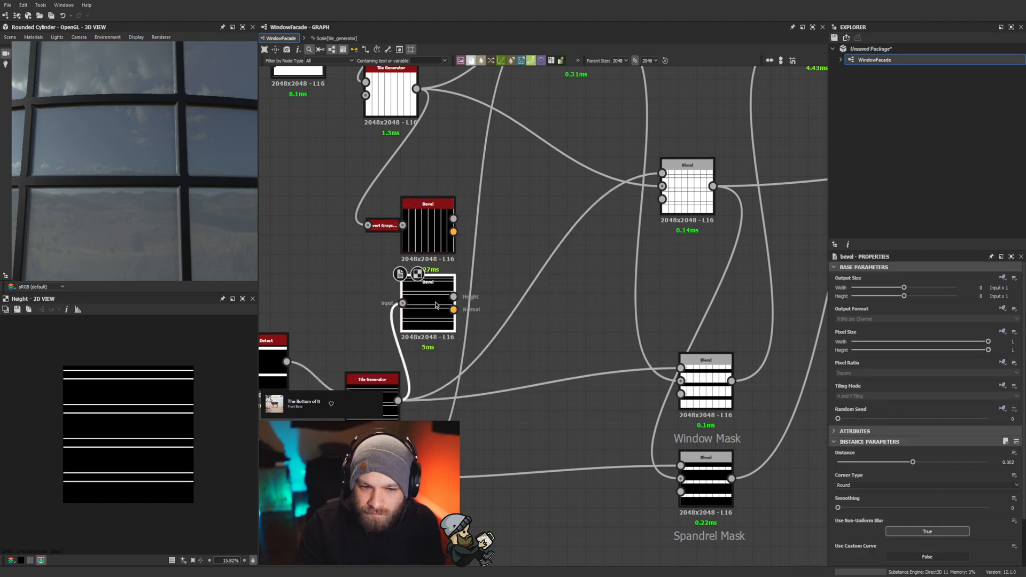
pyautogui.doubleClick(424, 244)
# Step: Add a Blend node beside the two Bevels, with the vertical Bevel's height as foreground and the horizontal Bevel's height as background
pyautogui.moveTo(518, 288); pyautogui.dragTo(431, 333, button='middle')
pyautogui.scroll(1, 443, 290)
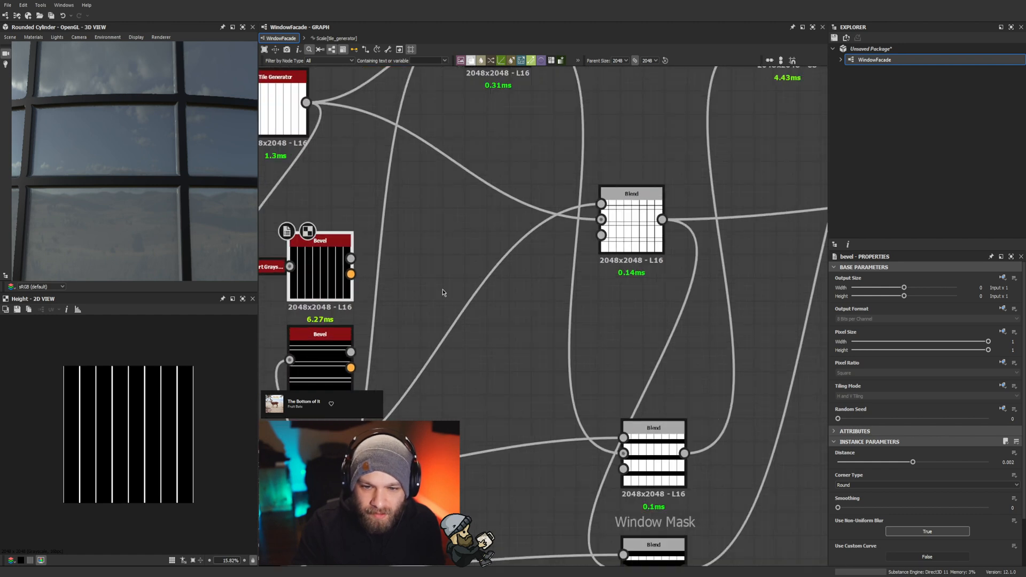
pyautogui.click(442, 290)
pyautogui.press('b')
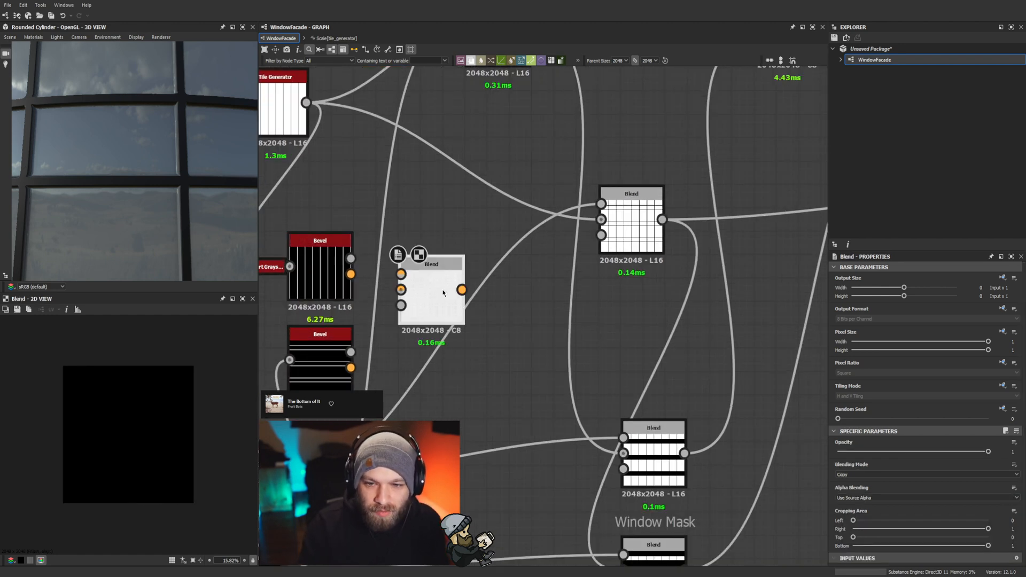
pyautogui.moveTo(431, 284); pyautogui.dragTo(452, 285)
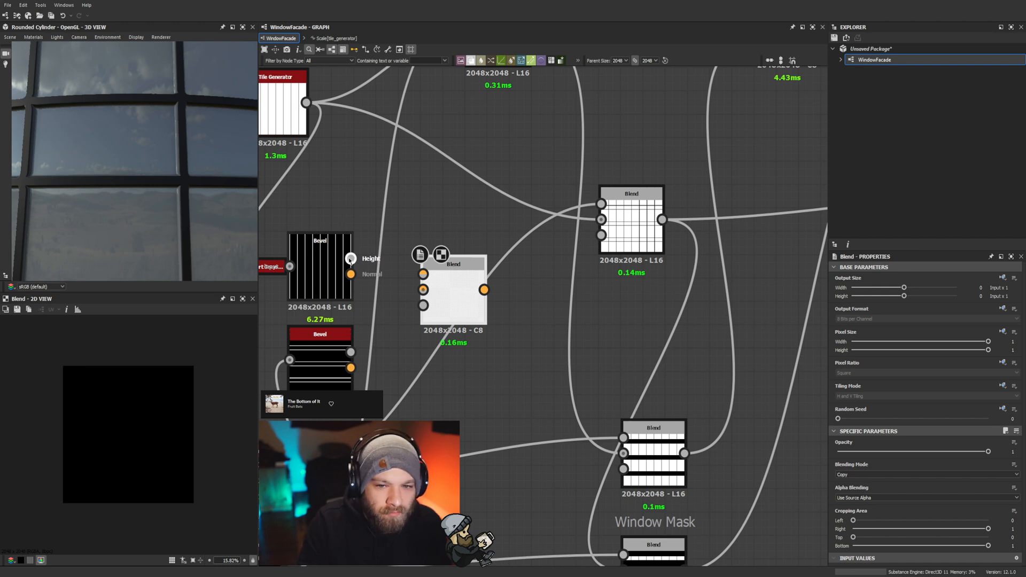
pyautogui.moveTo(351, 259); pyautogui.dragTo(423, 274)
pyautogui.moveTo(350, 352); pyautogui.dragTo(423, 289)
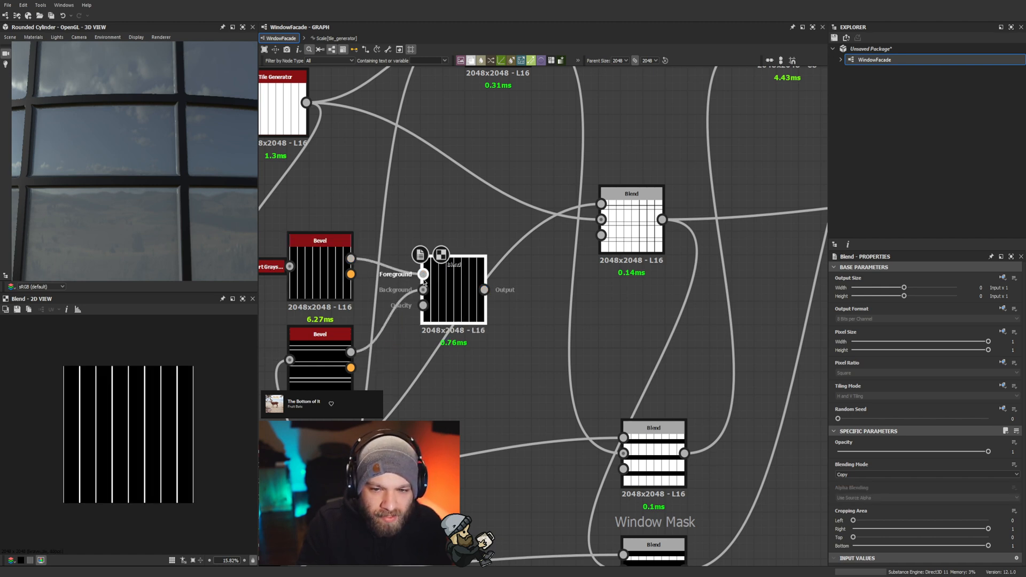
# Step: Set the new Blend's blending mode to Max (Lighten) and its opacity to 0.5
pyautogui.click(848, 510)
pyautogui.scroll(9, 131, 434)
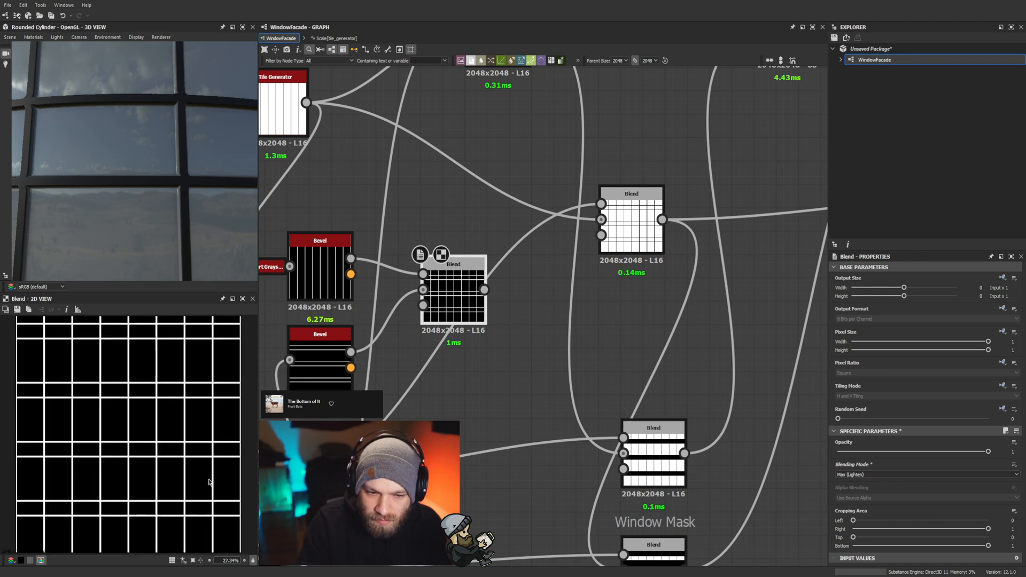
pyautogui.click(1006, 452)
pyautogui.write('.5')
pyautogui.press('Return')
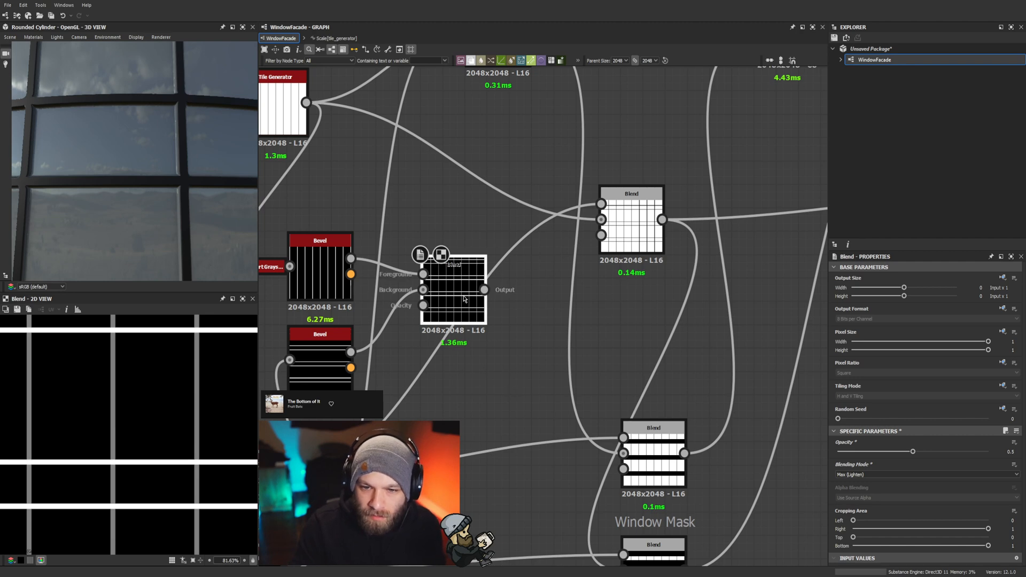
pyautogui.scroll(-3, 559, 342)
pyautogui.moveTo(561, 342); pyautogui.dragTo(444, 324, button='middle')
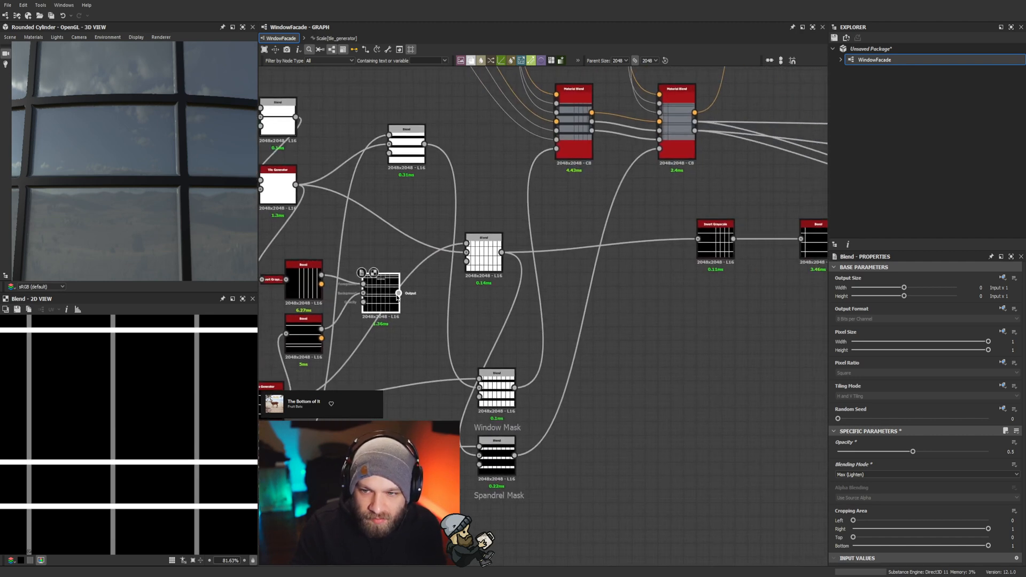
pyautogui.moveTo(398, 293); pyautogui.dragTo(659, 228)
pyautogui.scroll(-3, 615, 265)
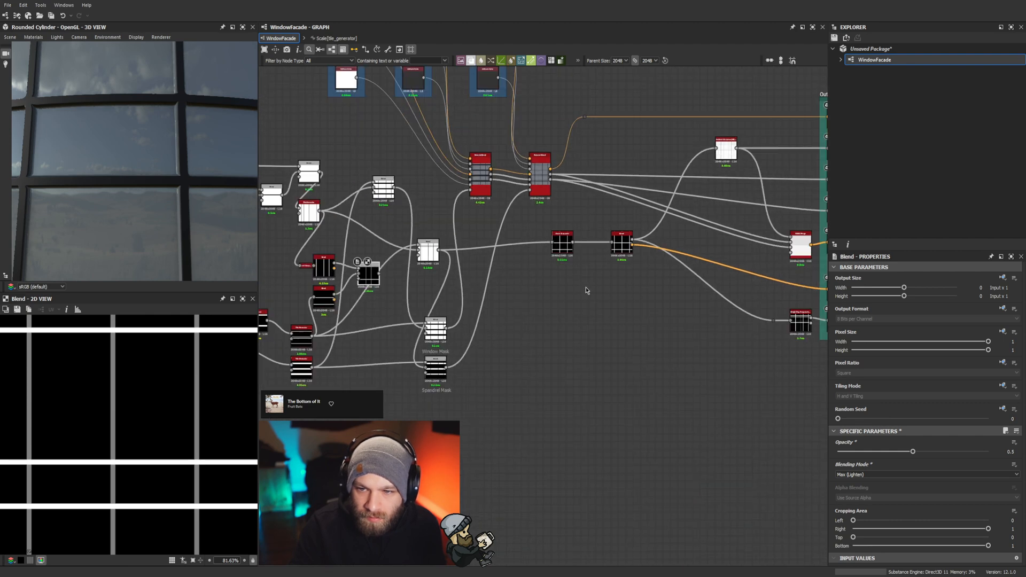
pyautogui.moveTo(637, 284); pyautogui.dragTo(554, 245)
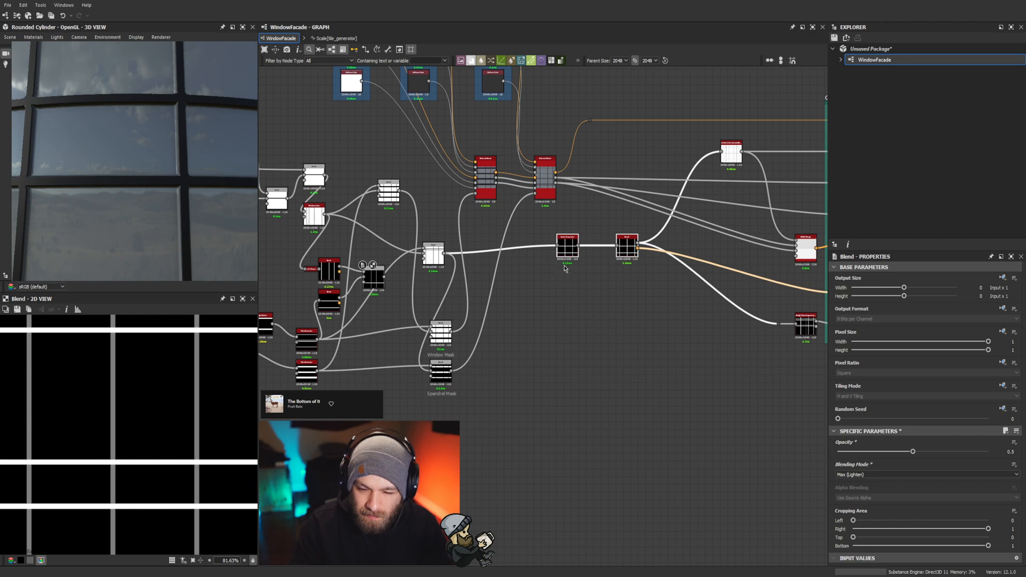
pyautogui.moveTo(720, 349); pyautogui.dragTo(719, 381, button='middle')
pyautogui.click(538, 365)
pyautogui.moveTo(559, 338); pyautogui.dragTo(564, 341, button='middle')
pyautogui.scroll(3, 529, 321)
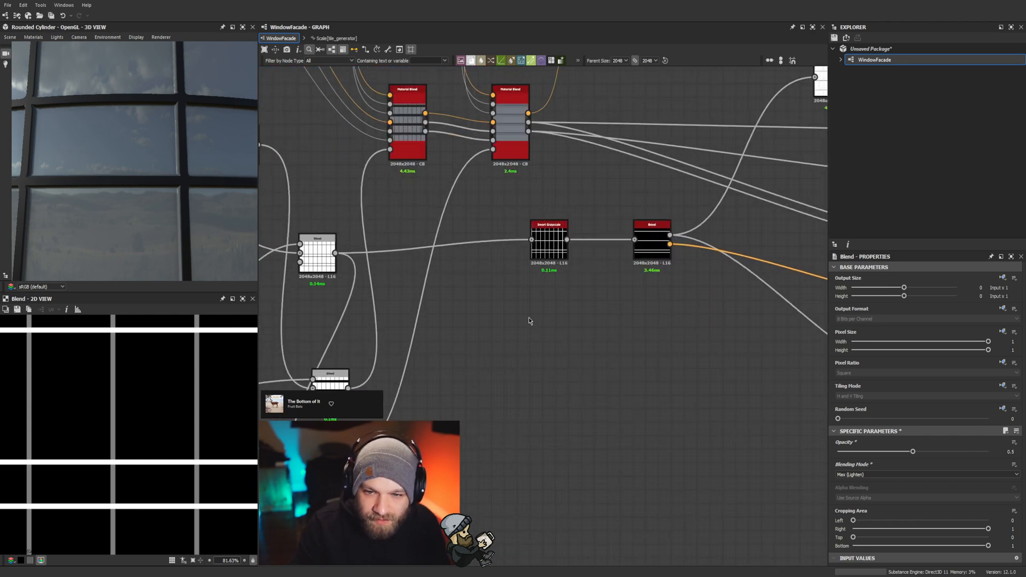
# Step: Add a Normal node below the old Bevel, move the Max (Lighten) Blend next to it and connect the Blend to its input
pyautogui.scroll(-2, 546, 319)
pyautogui.press('n')
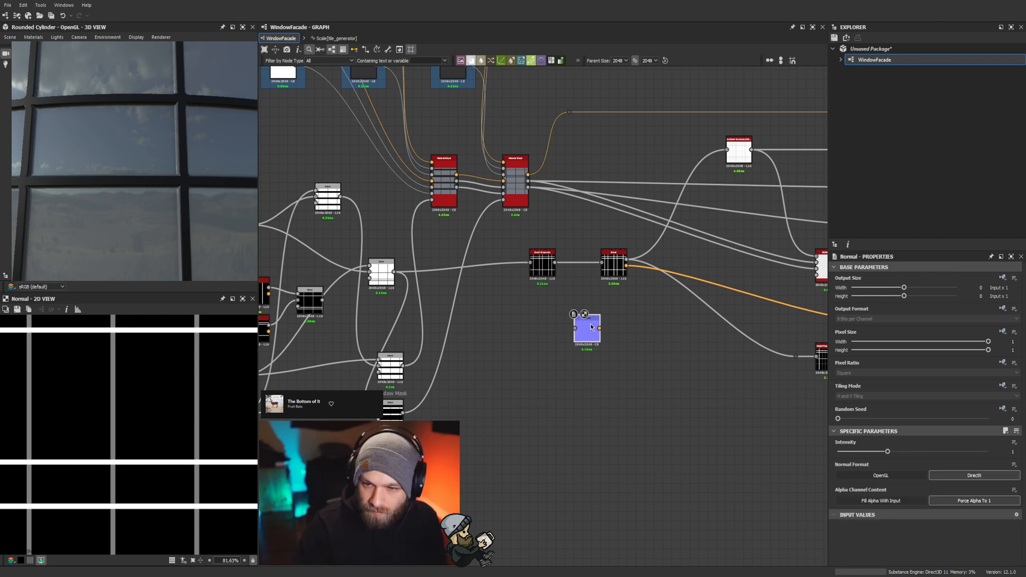
pyautogui.scroll(2, 356, 342)
pyautogui.moveTo(308, 294); pyautogui.dragTo(614, 340)
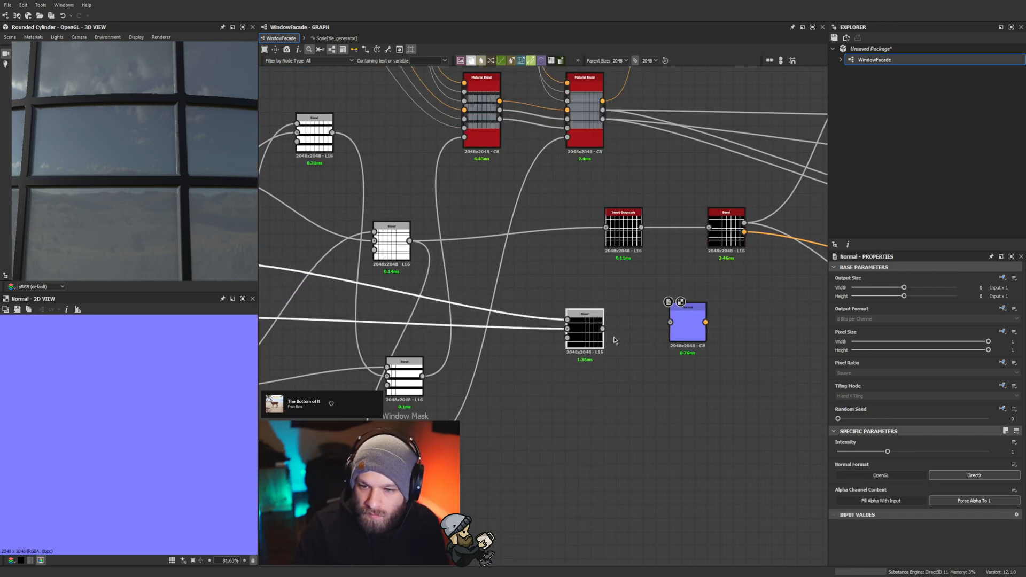
pyautogui.moveTo(678, 326); pyautogui.dragTo(676, 324)
pyautogui.moveTo(676, 324); pyautogui.dragTo(392, 274, button='middle')
# Step: Transfer the old Bevel's normal link to the Normal node and its height links to the new Blend, and delete the old Bevel and Invert Grayscale
pyautogui.moveTo(459, 183); pyautogui.dragTo(421, 272)
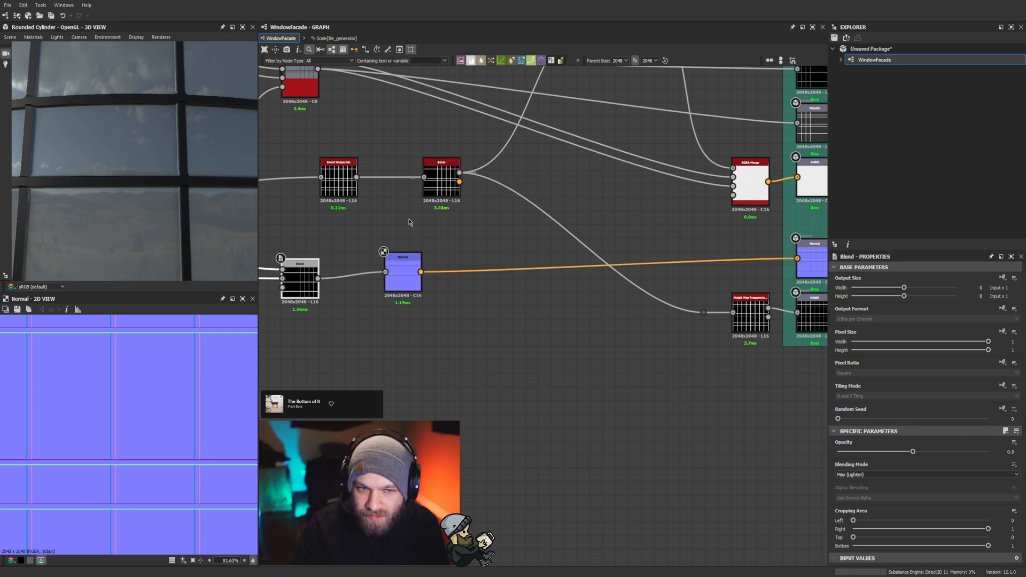
pyautogui.scroll(-2, 409, 221)
pyautogui.moveTo(409, 221); pyautogui.dragTo(520, 256, button='middle')
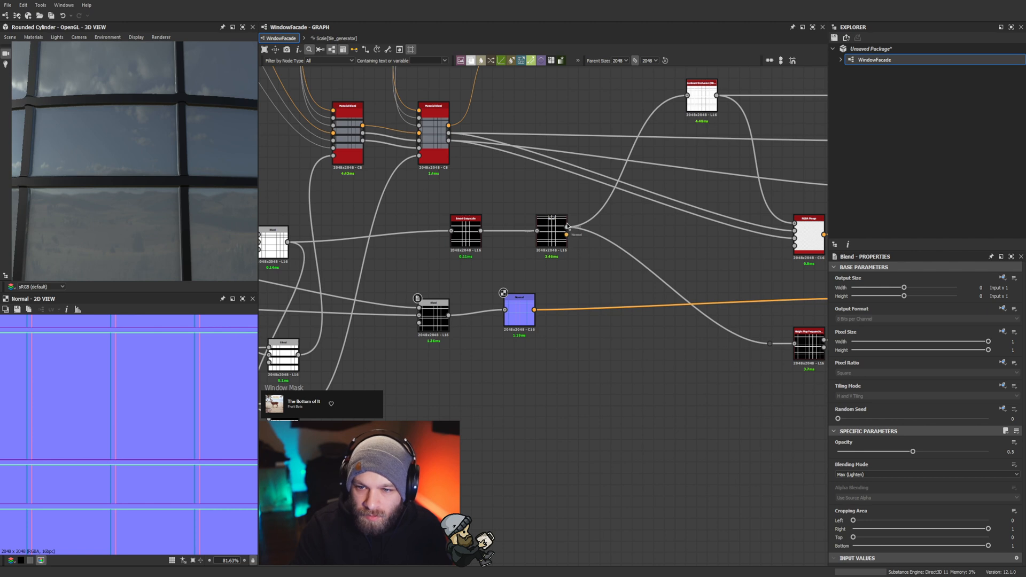
pyautogui.keyDown('shift'); pyautogui.moveTo(566, 228); pyautogui.dragTo(448, 316); pyautogui.keyUp('shift')
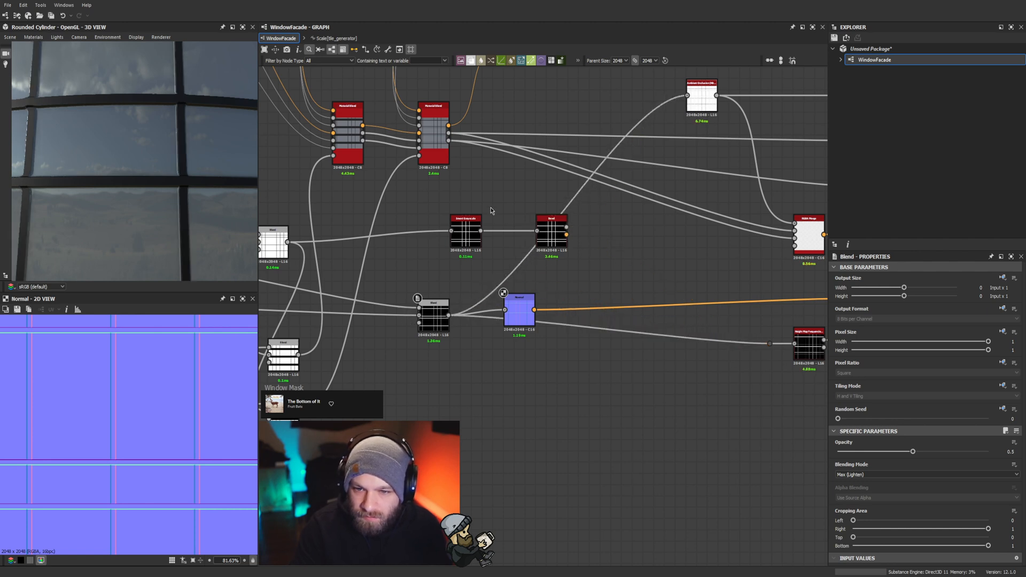
pyautogui.moveTo(464, 201); pyautogui.dragTo(494, 225)
pyautogui.press('Delete')
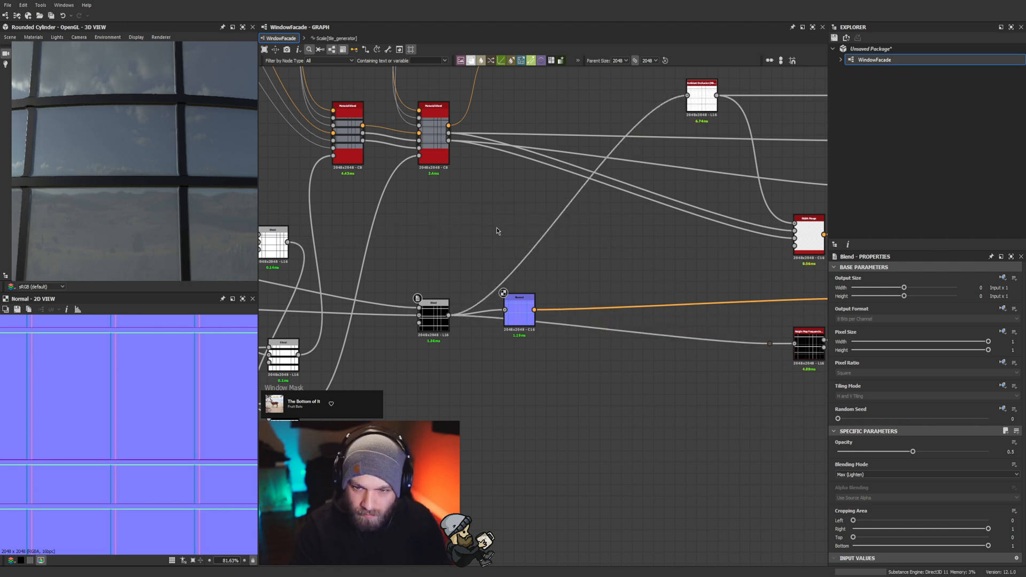
# Step: Move the Max (Lighten) Blend lower beyond the mask nodes, and move the Subtract Blend down beside the Spandrel Mask Blend
pyautogui.scroll(-2, 527, 302)
pyautogui.scroll(1, 451, 321)
pyautogui.moveTo(472, 317); pyautogui.dragTo(444, 359)
pyautogui.scroll(-2, 428, 363)
pyautogui.moveTo(378, 370); pyautogui.dragTo(472, 351, button='middle')
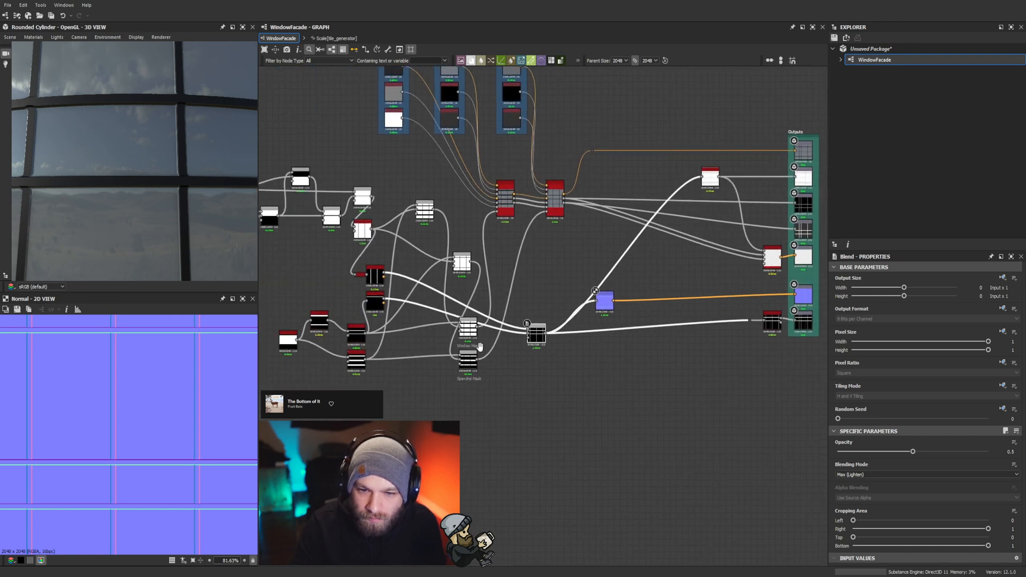
pyautogui.scroll(1, 471, 354)
pyautogui.moveTo(464, 255); pyautogui.dragTo(420, 389)
pyautogui.moveTo(399, 387); pyautogui.dragTo(474, 395, button='middle')
pyautogui.scroll(3, 442, 263)
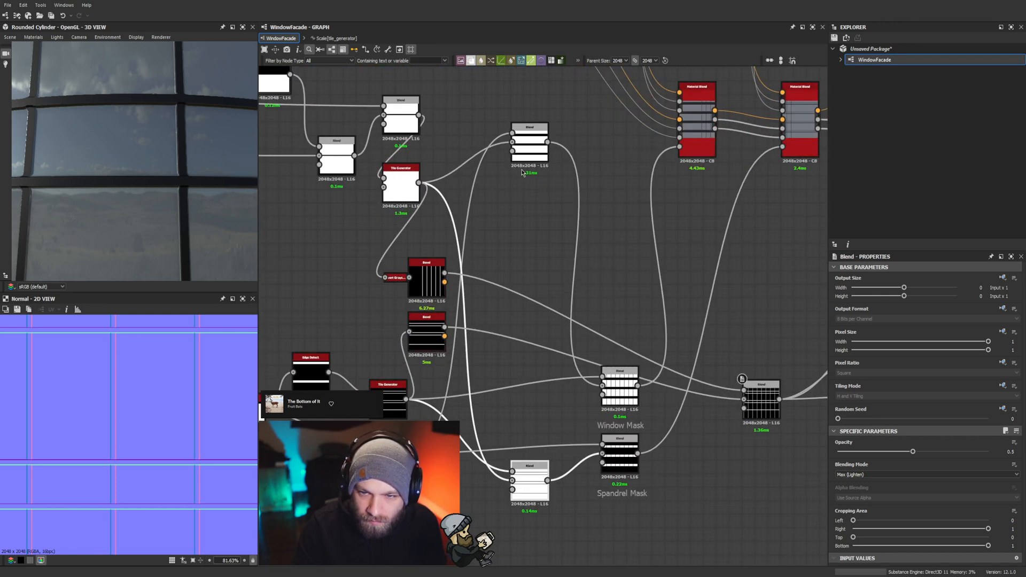
# Step: Align the upper Blend level with the vertical-line Tile Generator and move the Subtract Blend back beneath the horizontal Tile Generators
pyautogui.moveTo(529, 144); pyautogui.dragTo(528, 183)
pyautogui.moveTo(460, 367); pyautogui.dragTo(441, 313, button='middle')
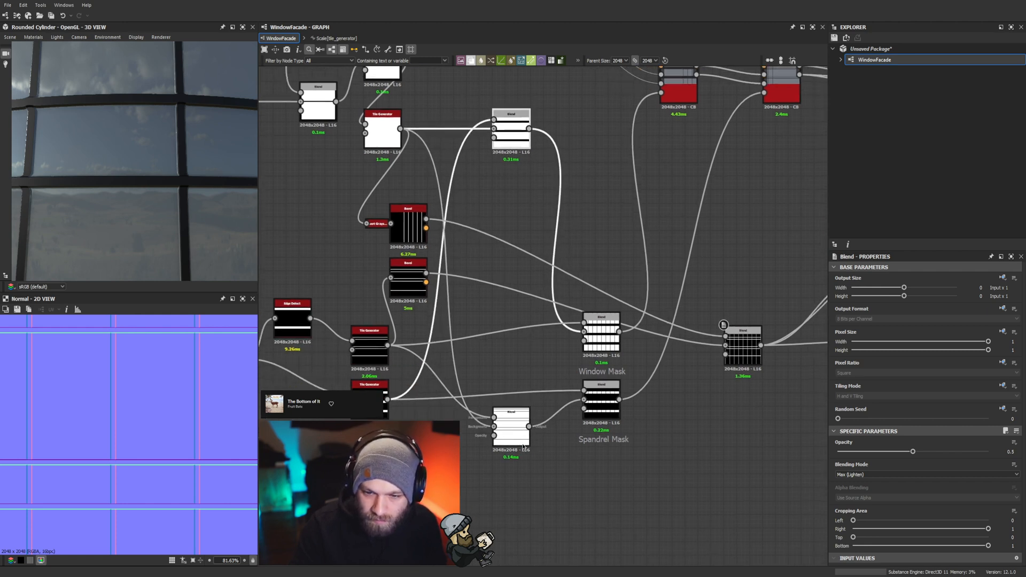
pyautogui.moveTo(522, 446); pyautogui.dragTo(453, 444)
pyautogui.moveTo(467, 215); pyautogui.dragTo(432, 243, button='middle')
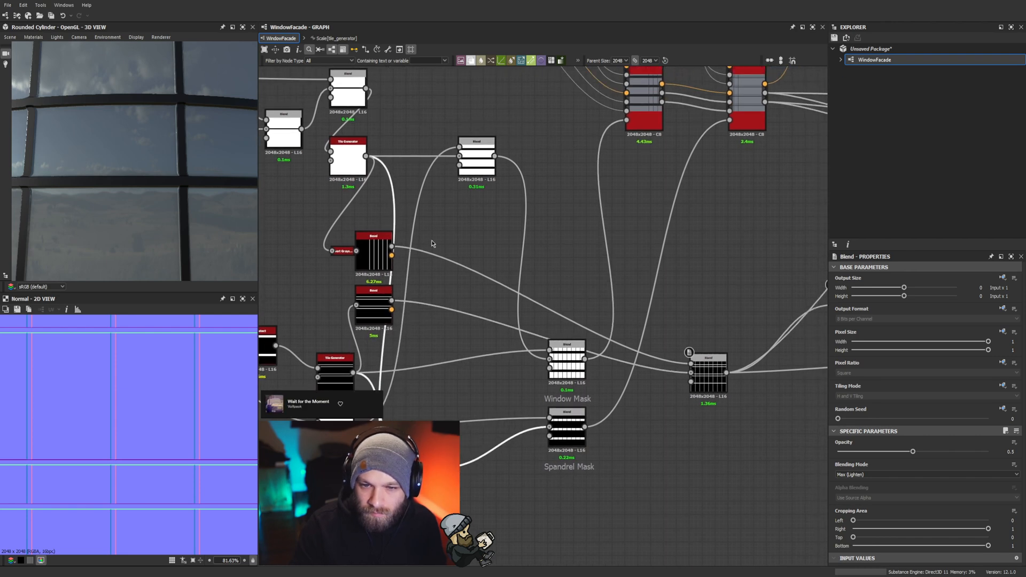
# Step: Move the Normal node level with the Normal output, below the Ambient Occlusion node
pyautogui.scroll(-6, 487, 283)
pyautogui.scroll(1, 643, 282)
pyautogui.moveTo(643, 282); pyautogui.dragTo(534, 290, button='middle')
pyautogui.scroll(3, 530, 288)
pyautogui.click(480, 325)
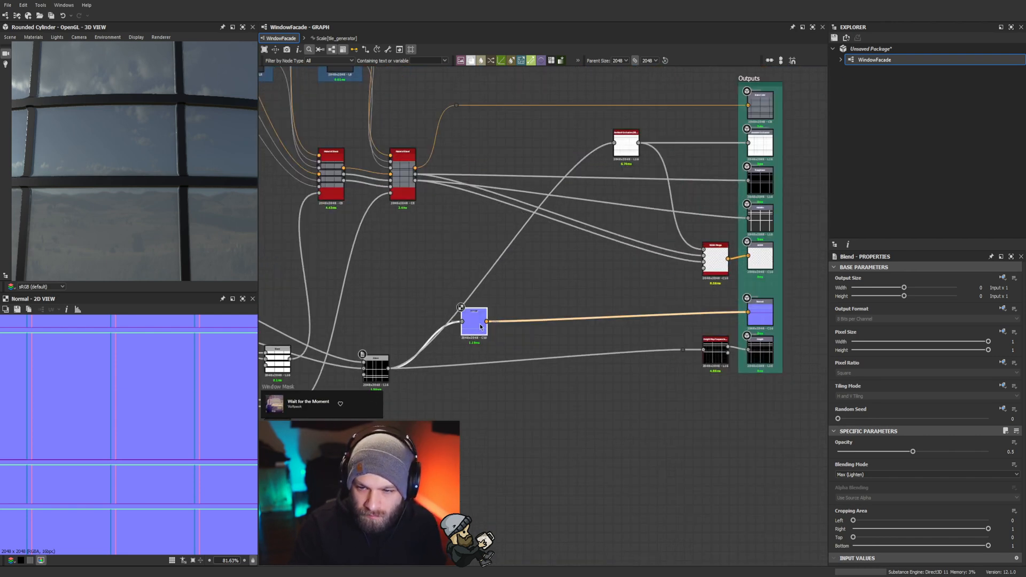
pyautogui.moveTo(480, 327); pyautogui.dragTo(625, 314)
# Step: Display the Height Map Frequencies Mapper's displacement output and inspect the frame lines up close
pyautogui.click(719, 351)
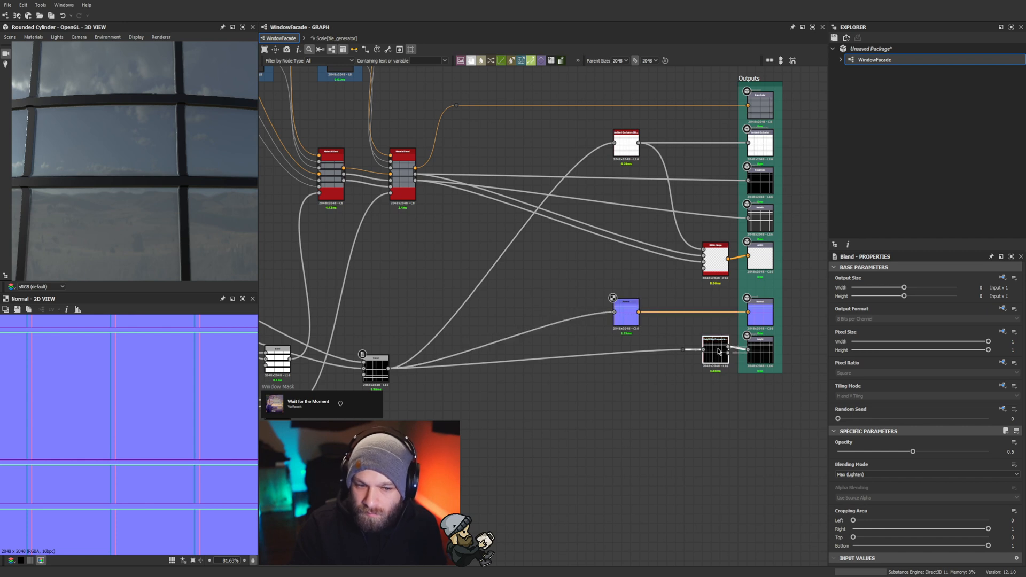
pyautogui.doubleClick(719, 351)
pyautogui.scroll(3, 150, 428)
pyautogui.scroll(2, 668, 360)
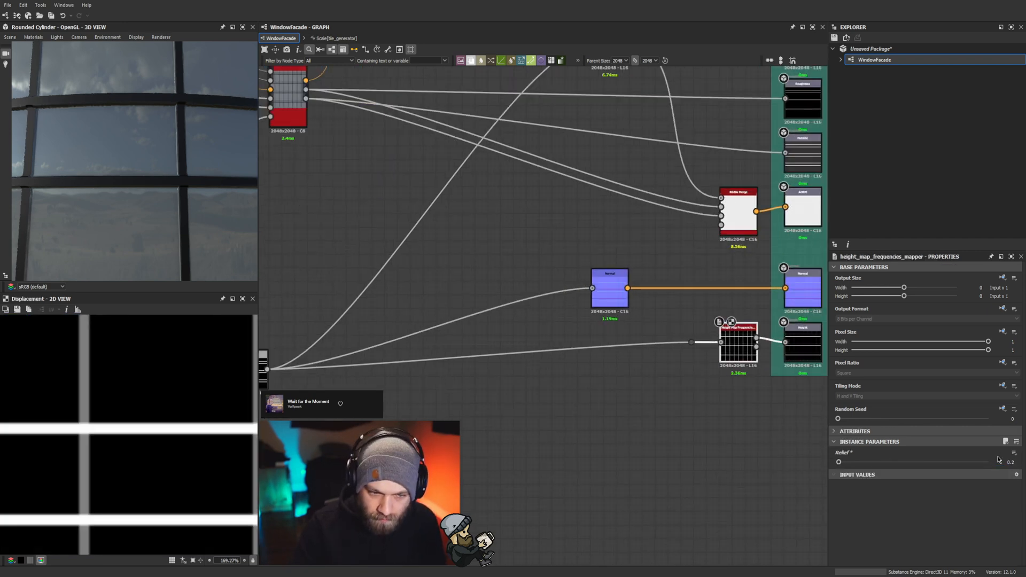
# Step: Set the Height Map Frequencies Mapper's Relief to 0 and check the frame crossing in its displacement output up close
pyautogui.moveTo(859, 464); pyautogui.dragTo(727, 465)
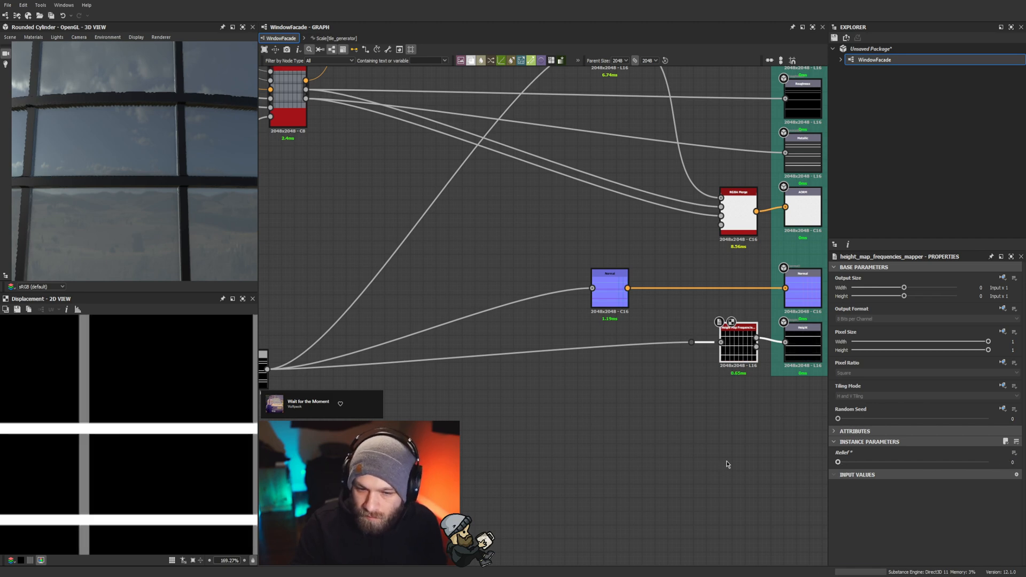
pyautogui.scroll(5, 107, 442)
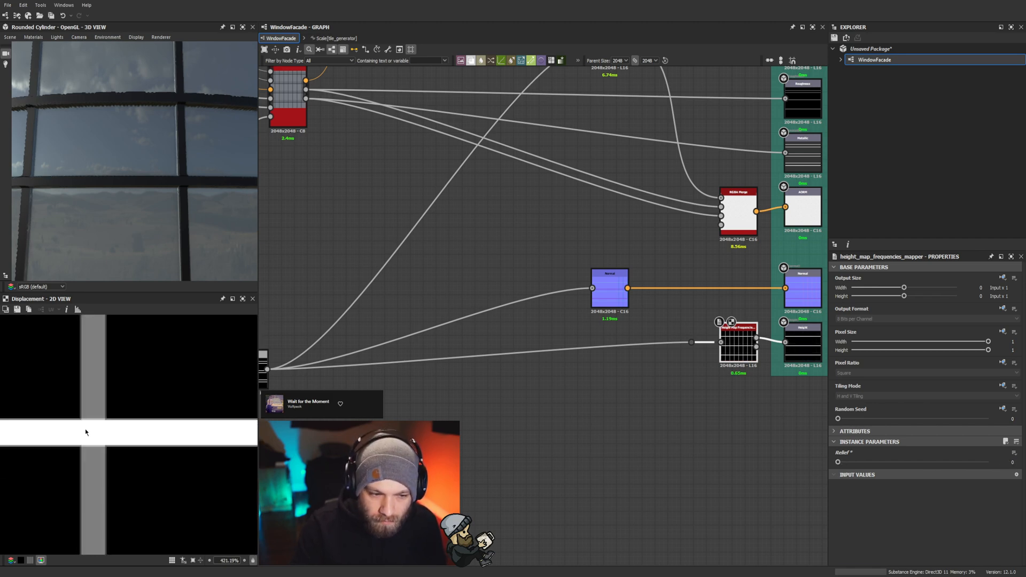
pyautogui.scroll(-3, 485, 248)
# Step: Try a Distance of 0.001 on the vertical-line Bevel and undo the change
pyautogui.scroll(6, 498, 235)
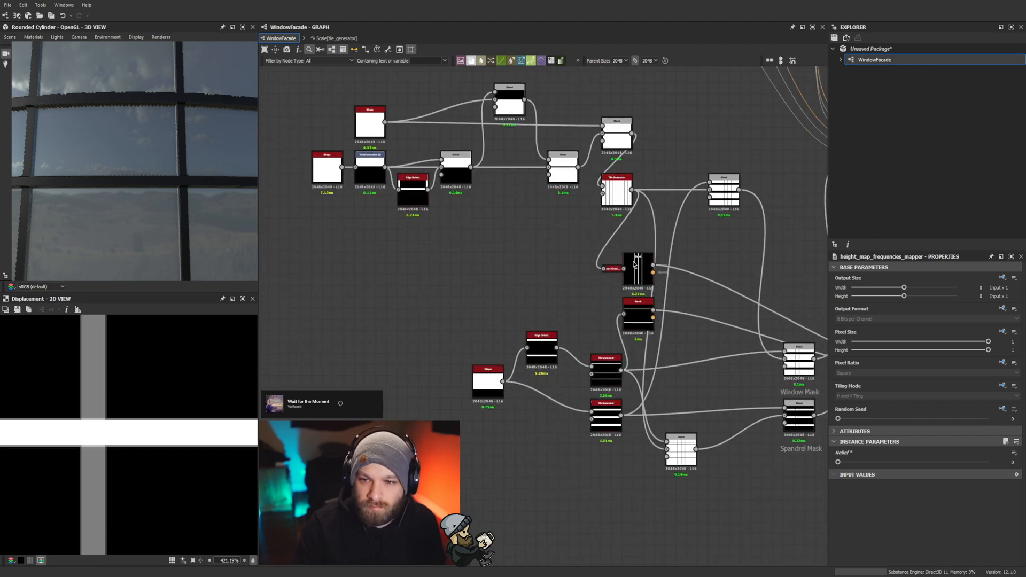
pyautogui.click(498, 235)
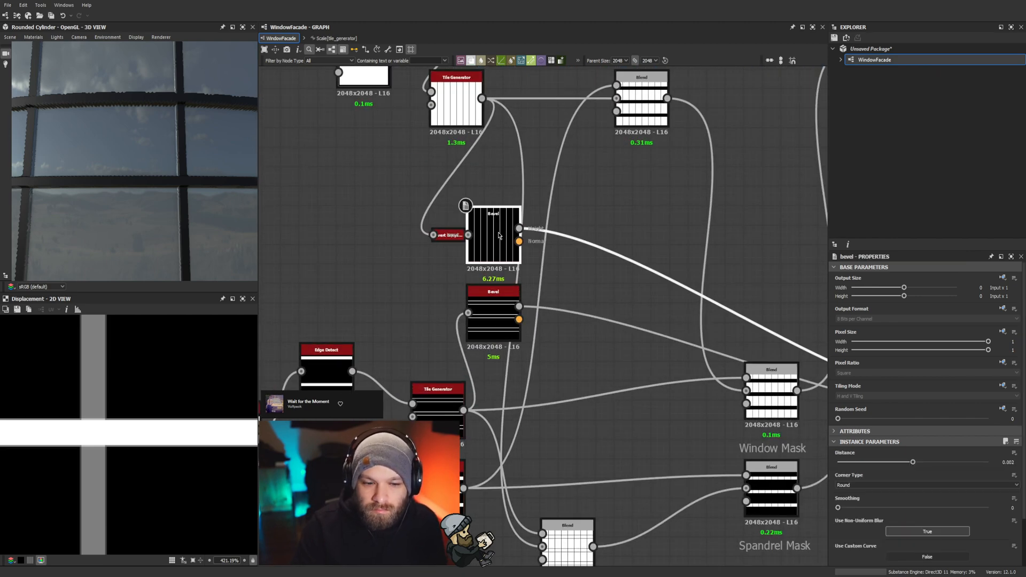
pyautogui.click(990, 464)
pyautogui.write('.001')
pyautogui.press('Return')
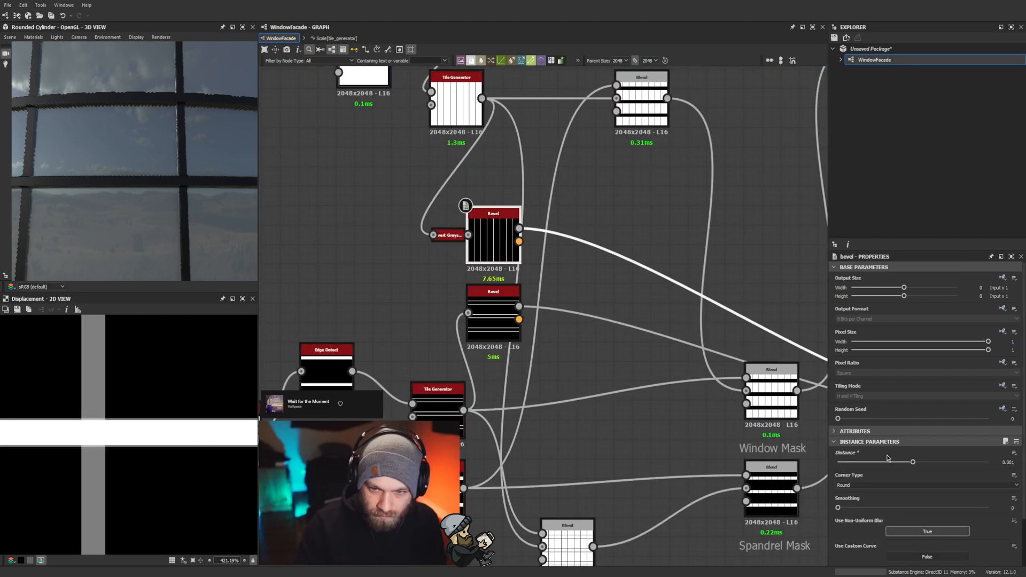
pyautogui.hotkey('ctrl', 'z')
# Step: Display the horizontal-line Bevel's height output and set its Distance to 0.001
pyautogui.doubleClick(501, 328)
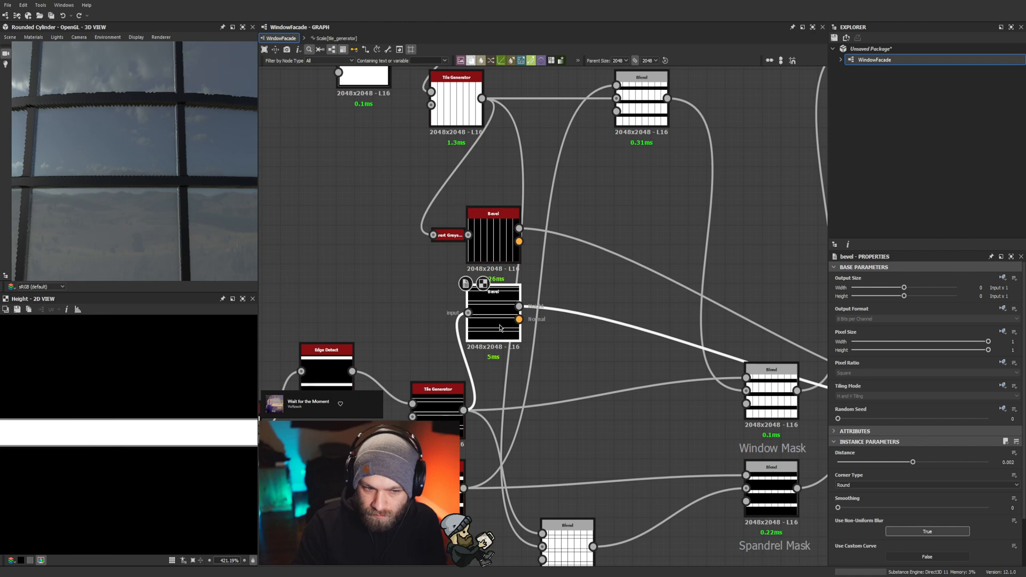
pyautogui.click(998, 463)
pyautogui.write('.001')
pyautogui.press('Return')
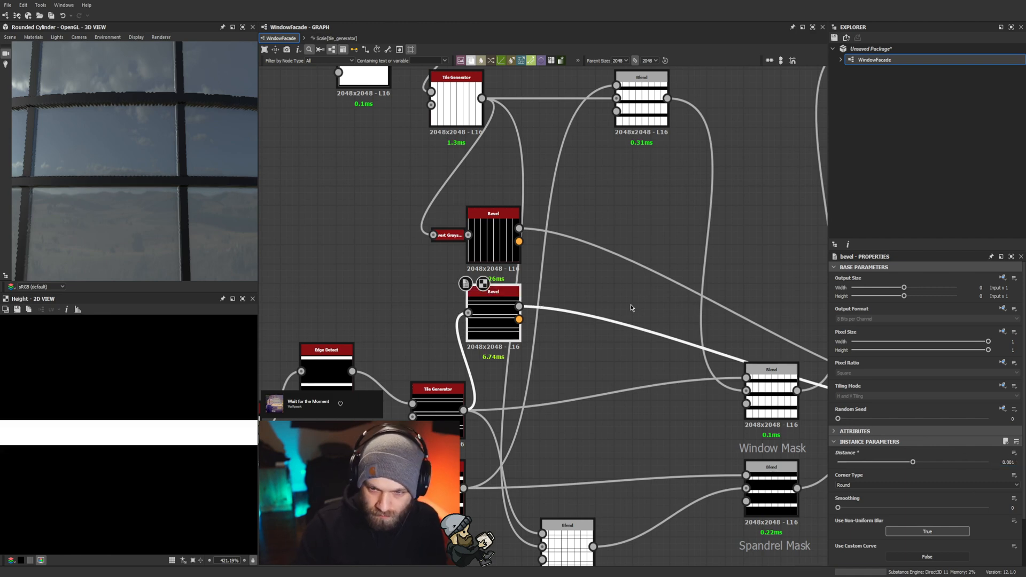
# Step: Move the Max (Lighten) Blend up above the mask nodes, level with the two Bevels, and display its output
pyautogui.scroll(-2, 633, 322)
pyautogui.moveTo(636, 327); pyautogui.dragTo(446, 309, button='middle')
pyautogui.scroll(-5, 180, 155)
pyautogui.scroll(5, 179, 155)
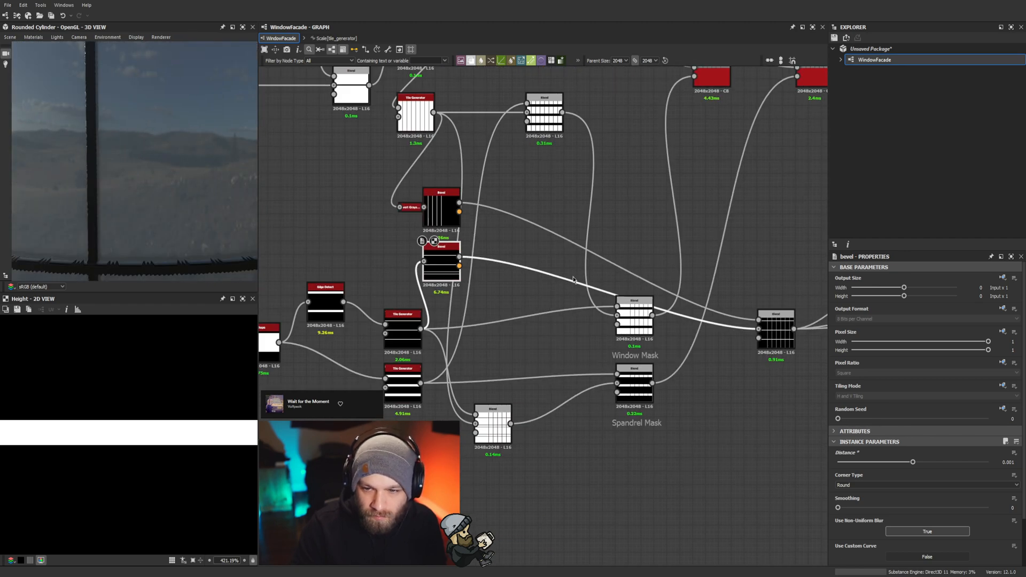
pyautogui.moveTo(574, 279); pyautogui.dragTo(413, 268, button='middle')
pyautogui.moveTo(614, 330); pyautogui.dragTo(614, 231)
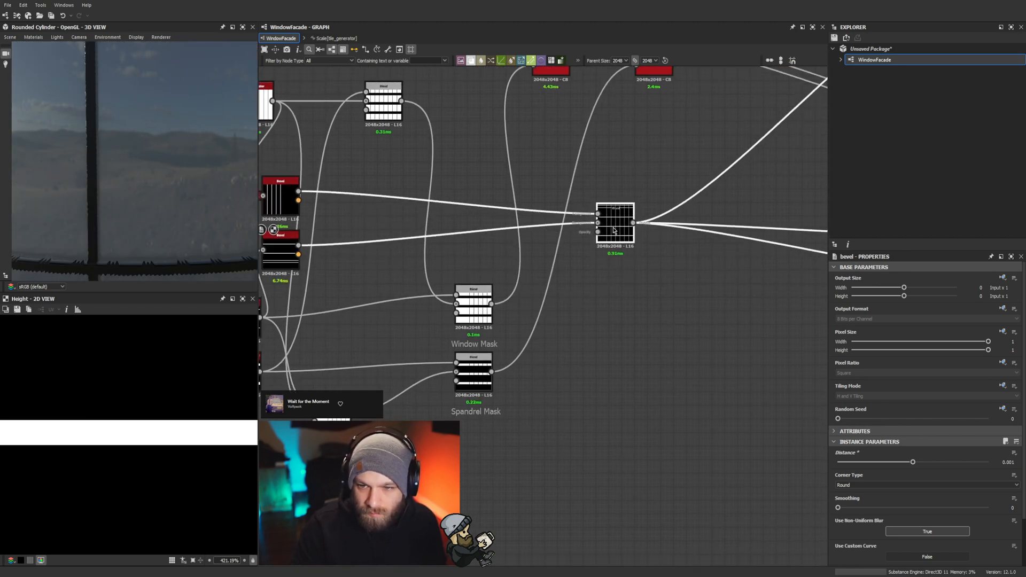
pyautogui.doubleClick(614, 231)
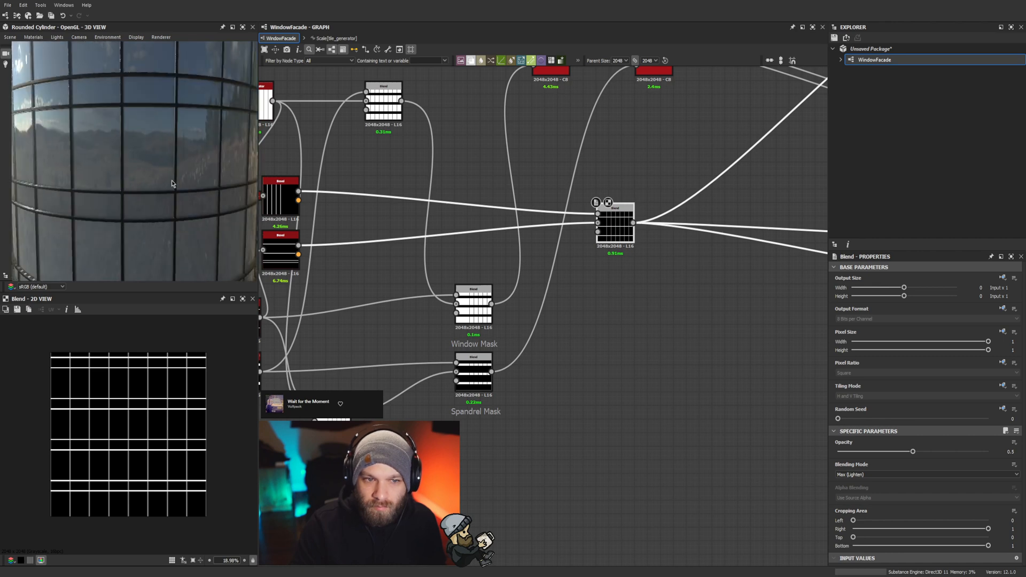
# Step: Set the 3D material's Tessellation Factor to 64 and check the frame edges on the rounded cylinder from near and far
pyautogui.scroll(-5, 171, 183)
pyautogui.scroll(6, 114, 197)
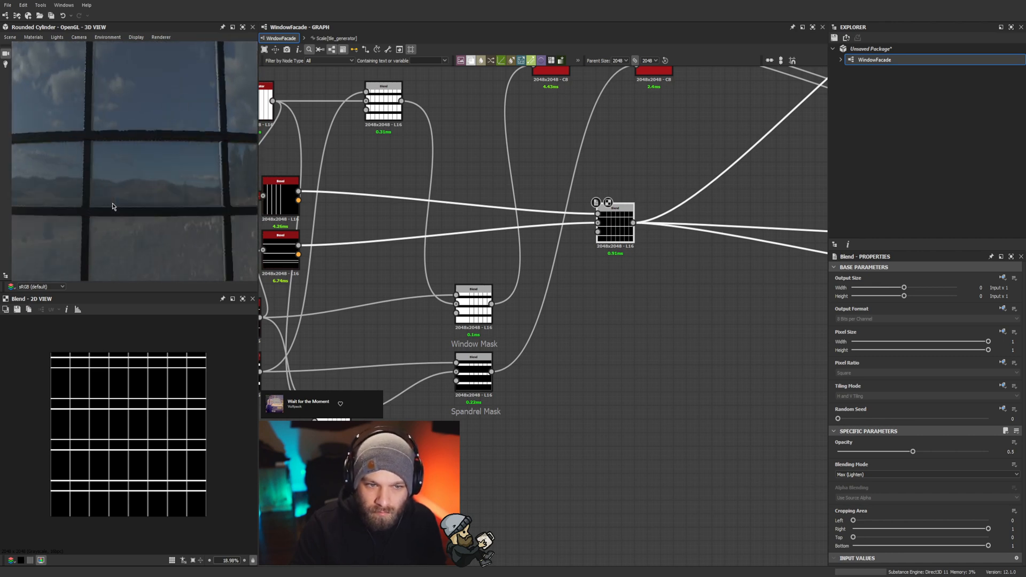
pyautogui.moveTo(113, 206); pyautogui.dragTo(173, 213)
pyautogui.scroll(-4, 173, 214)
pyautogui.scroll(4, 165, 229)
pyautogui.scroll(-3, 156, 231)
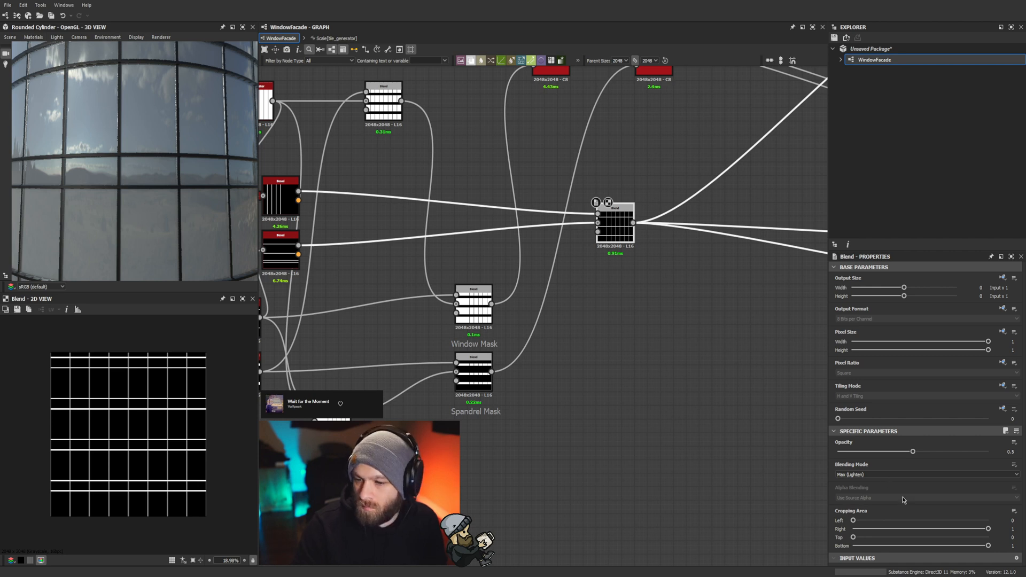
pyautogui.scroll(-10, 905, 505)
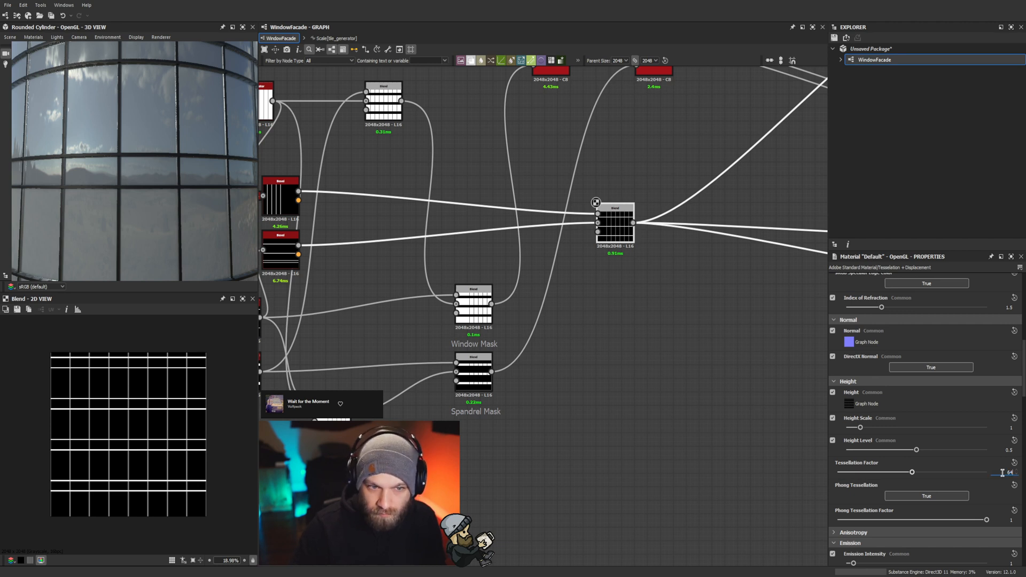
pyautogui.scroll(-5, 205, 175)
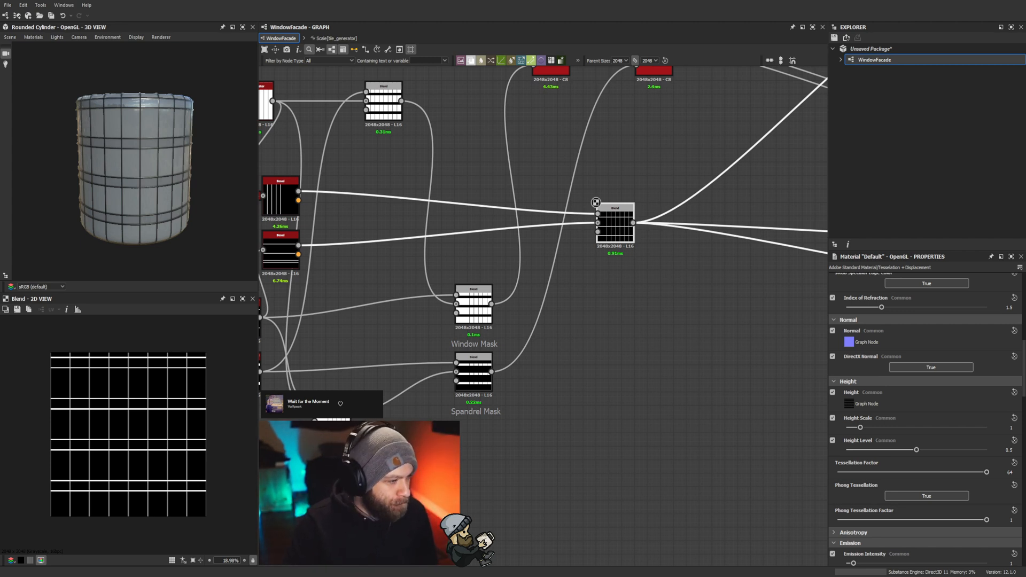
pyautogui.scroll(5, 133, 191)
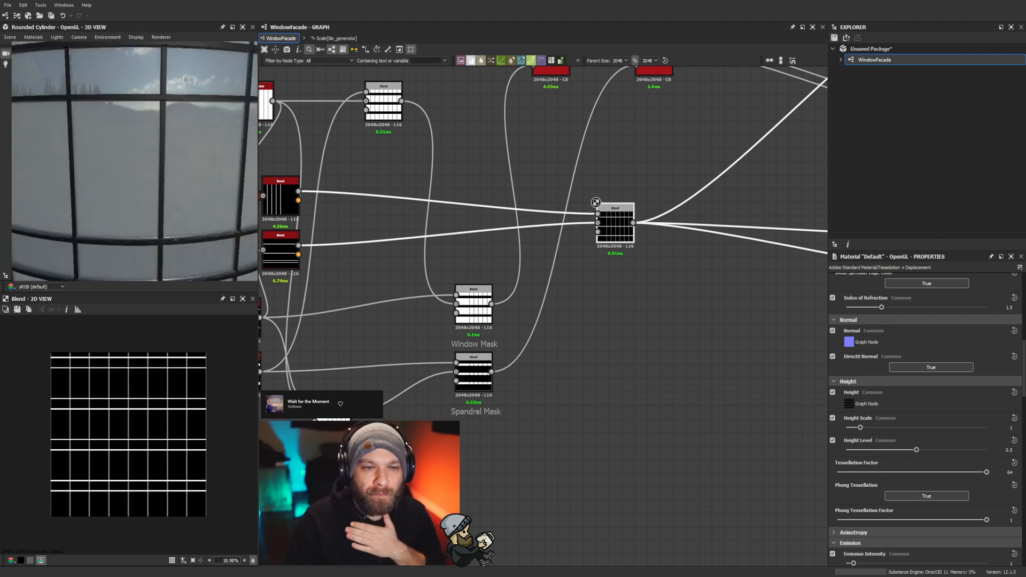
pyautogui.scroll(-5, 133, 191)
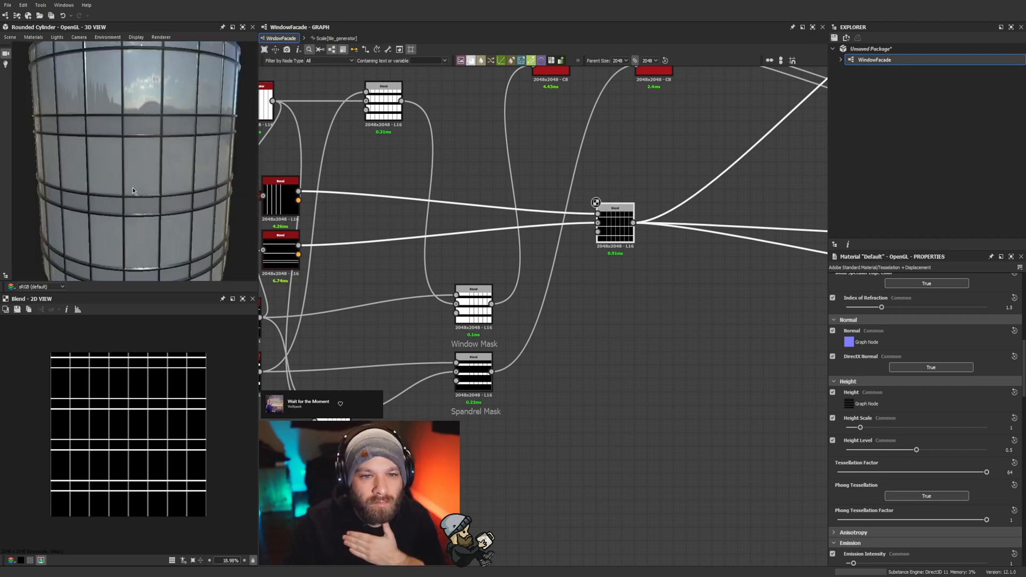
# Step: Set the graph's Frame Thickness preview value to 1 and check the frames on the cylinder
pyautogui.click(607, 316)
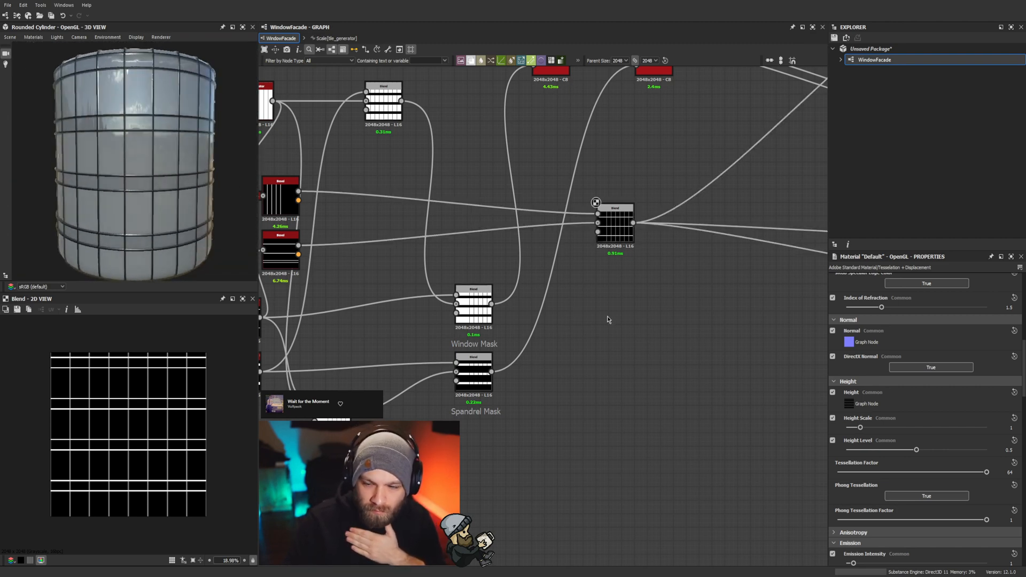
pyautogui.moveTo(880, 505); pyautogui.dragTo(992, 505)
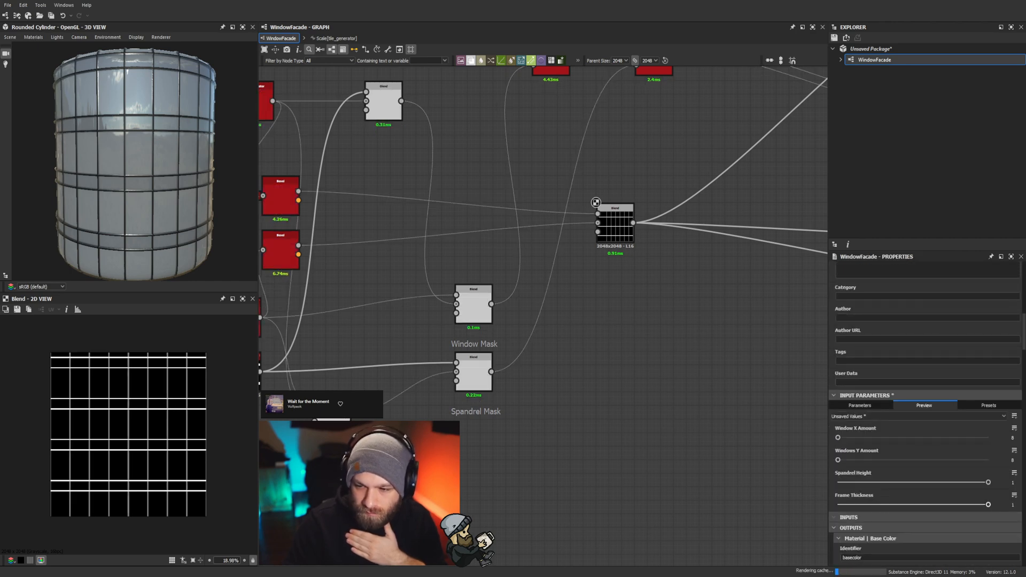
pyautogui.scroll(-3, 120, 191)
pyautogui.scroll(5, 121, 191)
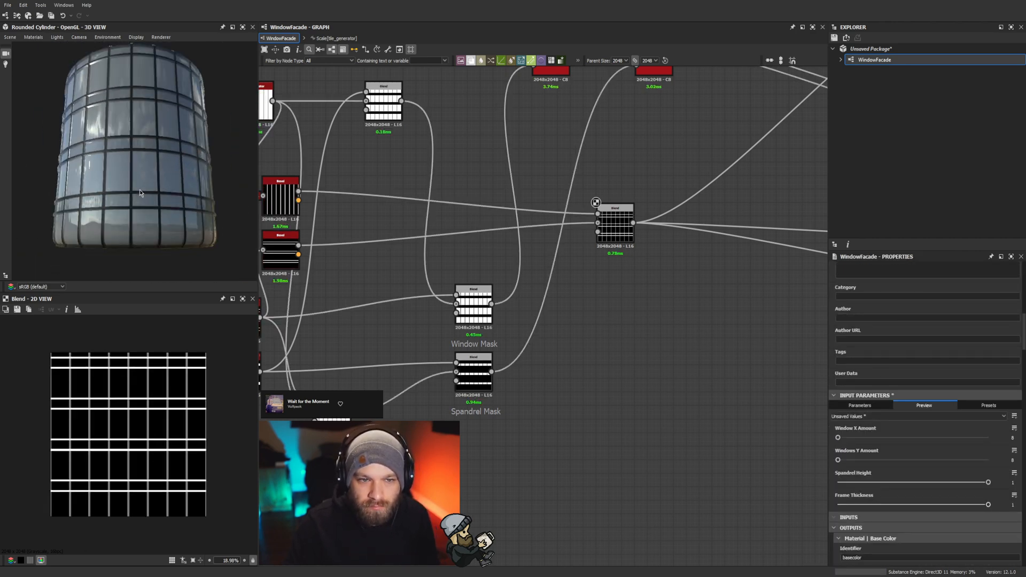
# Step: Set the Window X Amount preview value to 32 and inspect the dense vertical frames on the cylinder up close
pyautogui.moveTo(870, 440); pyautogui.dragTo(989, 439)
pyautogui.scroll(-5, 187, 189)
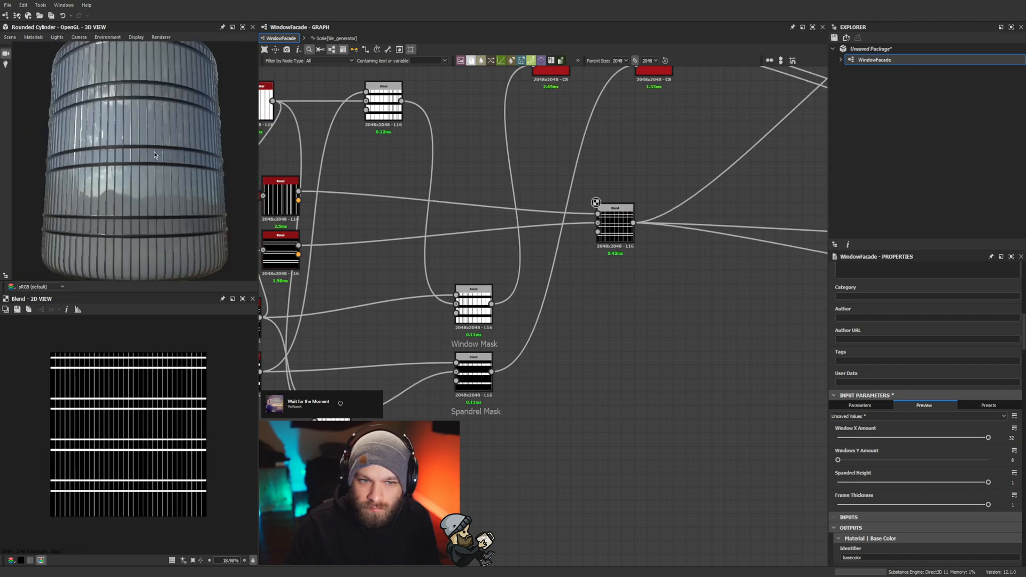
pyautogui.scroll(3, 187, 189)
pyautogui.scroll(3, 188, 189)
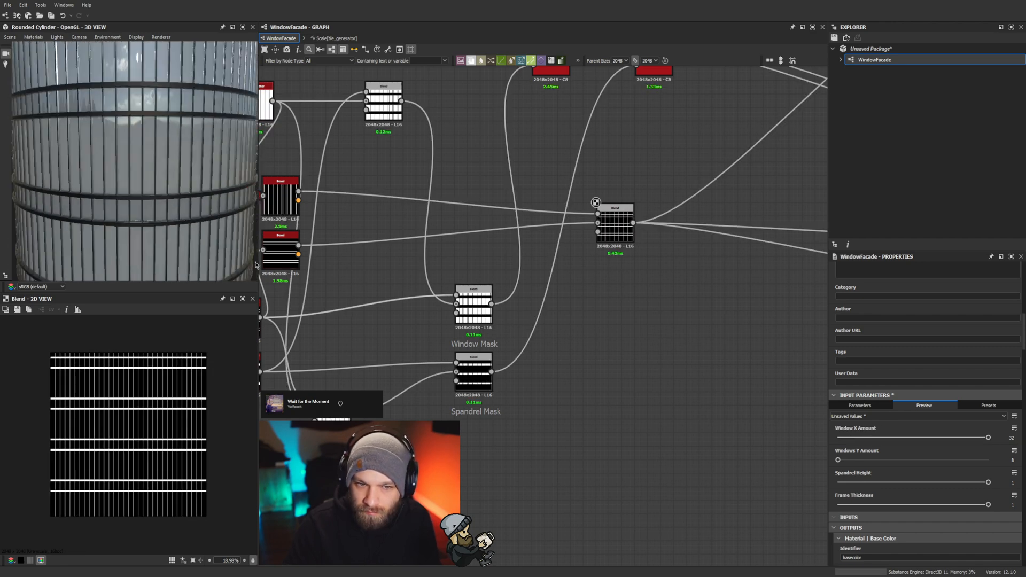
pyautogui.scroll(-4, 161, 232)
pyautogui.scroll(5, 161, 232)
pyautogui.scroll(5, 150, 190)
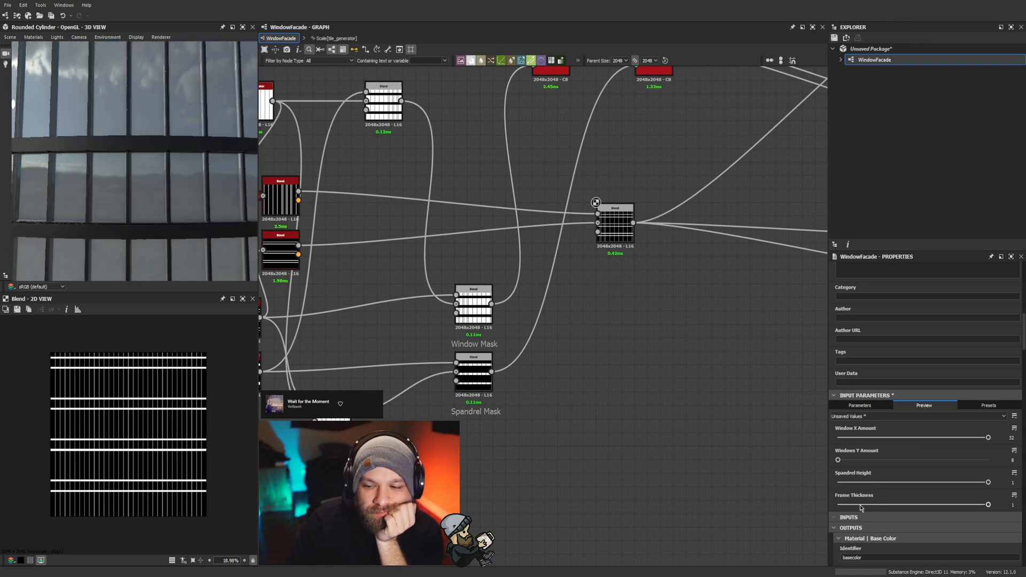
# Step: Test lower Frame Thickness preview values, return to 1, and compare the frames on the cylinder from near and far
pyautogui.moveTo(860, 505); pyautogui.dragTo(1015, 503)
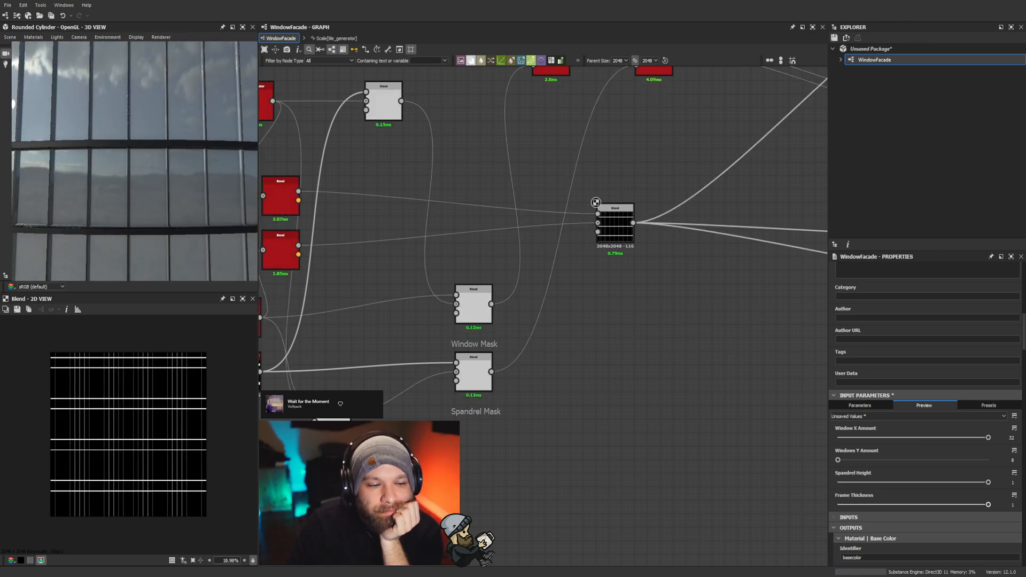
pyautogui.scroll(-5, 211, 185)
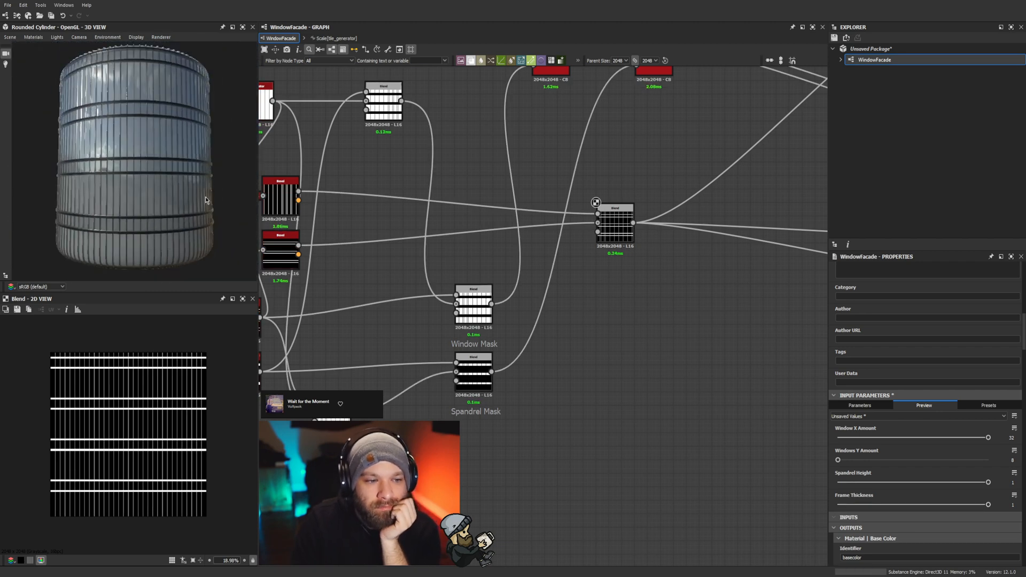
pyautogui.scroll(-3, 160, 181)
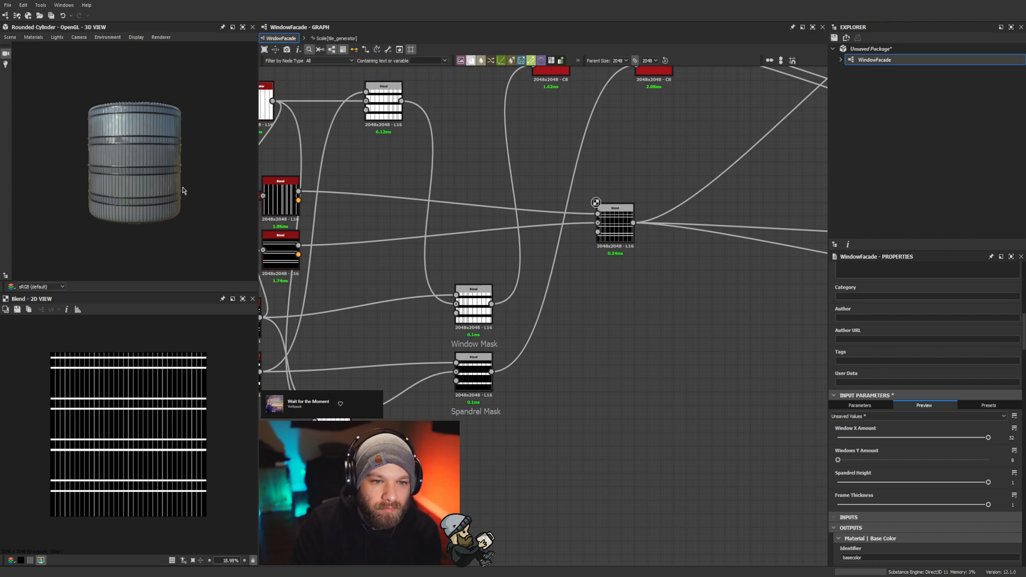
pyautogui.scroll(5, 89, 159)
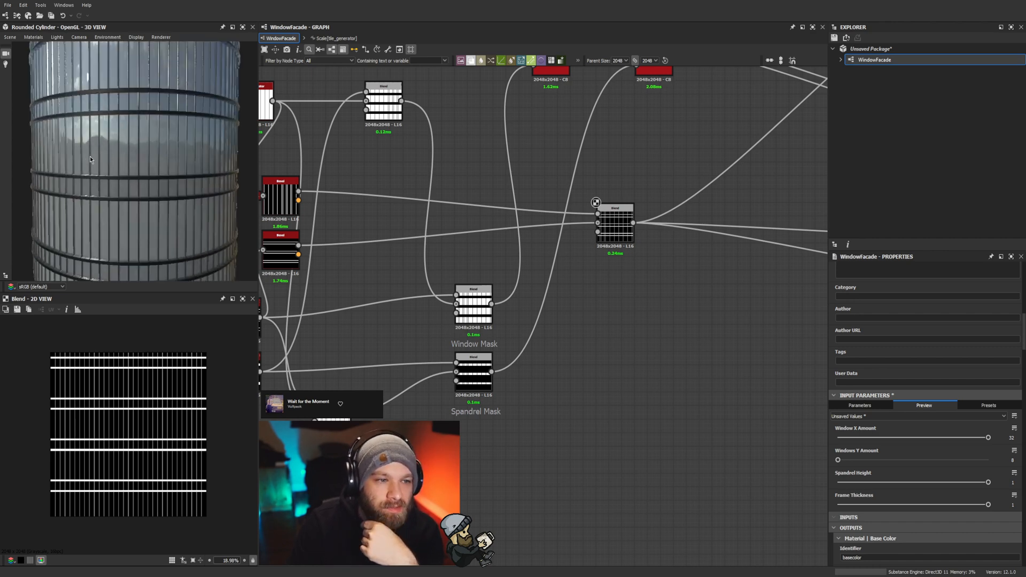
pyautogui.scroll(-3, 471, 369)
# Step: Relabel the Frame Thickness input parameter as Vertical Frame Thickness and change its identifier to vertFrameThickness
pyautogui.moveTo(492, 364); pyautogui.dragTo(644, 361, button='middle')
pyautogui.moveTo(720, 211); pyautogui.dragTo(548, 298, button='middle')
pyautogui.scroll(3, 547, 298)
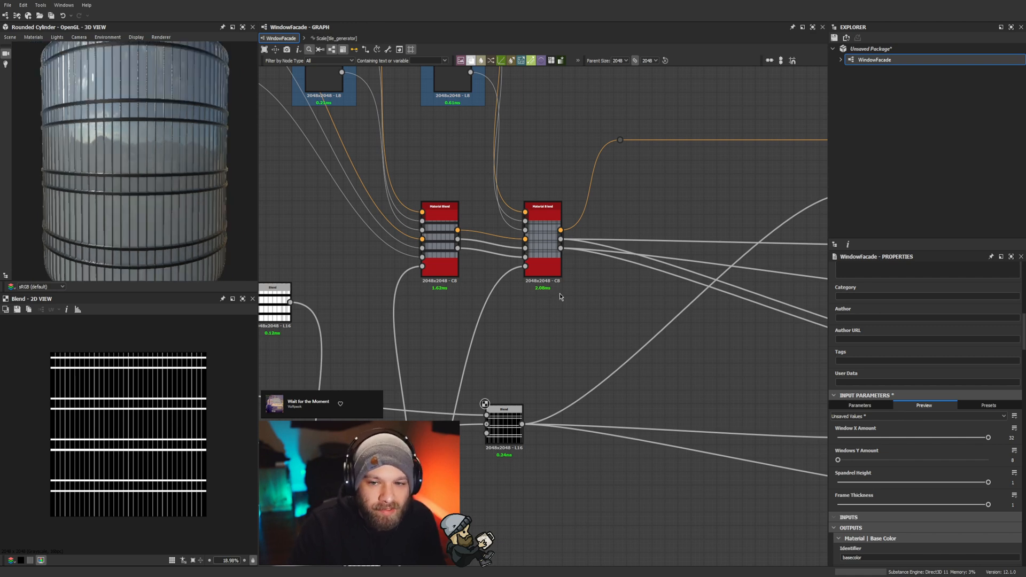
pyautogui.scroll(-4, 560, 293)
pyautogui.moveTo(658, 352); pyautogui.dragTo(733, 351, button='middle')
pyautogui.scroll(3, 578, 385)
pyautogui.moveTo(578, 385); pyautogui.dragTo(536, 359, button='middle')
pyautogui.click(846, 408)
pyautogui.click(866, 462)
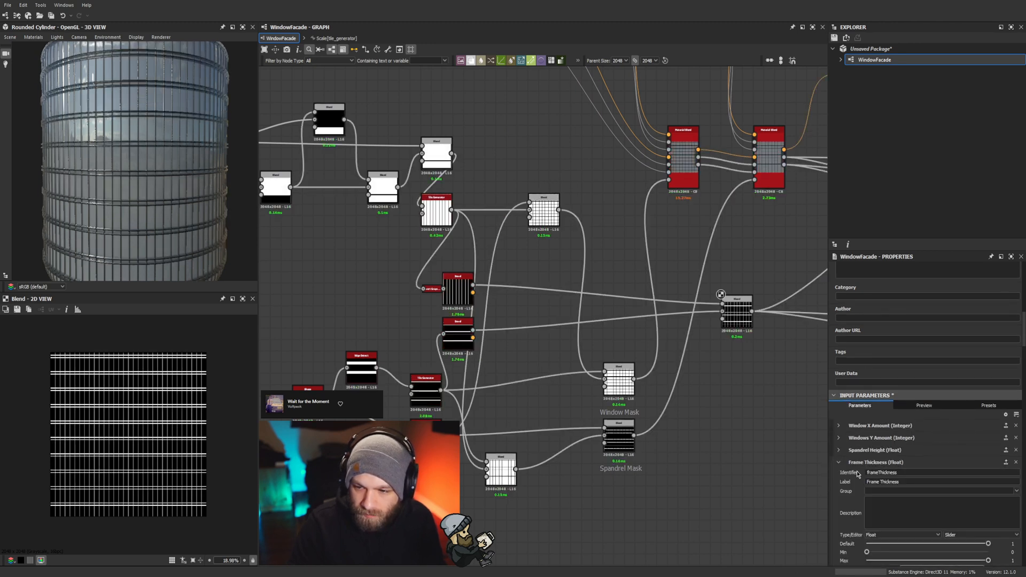
pyautogui.click(926, 473)
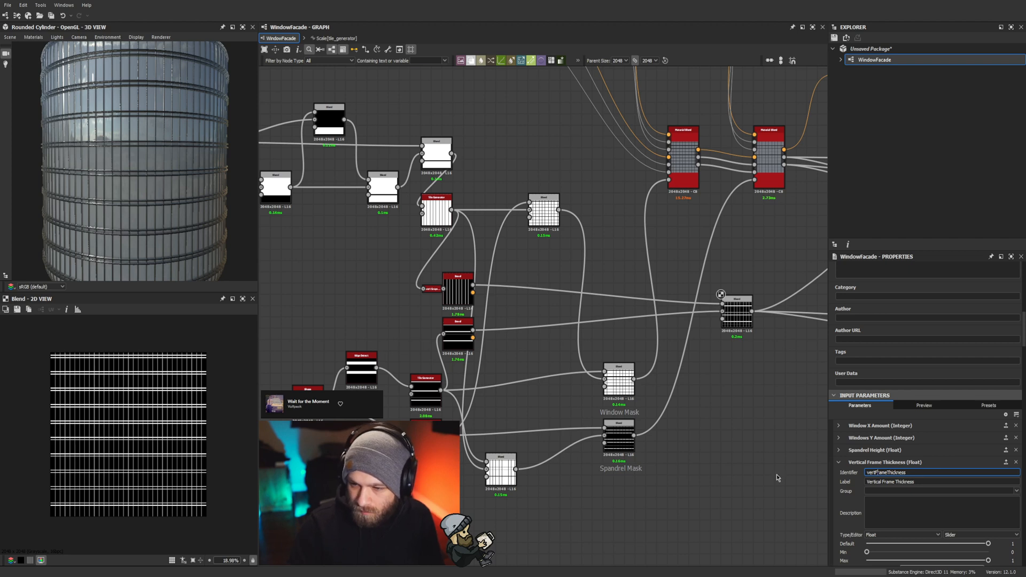
pyautogui.click(761, 434)
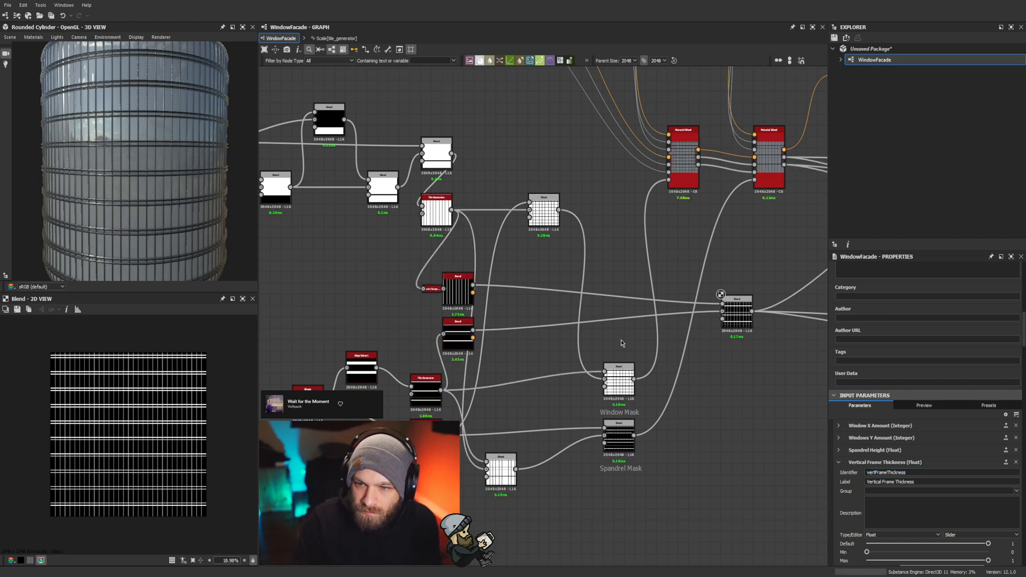
# Step: Display the vertical-line Tile Generator and remove the function driving its Scale parameter
pyautogui.moveTo(745, 349); pyautogui.dragTo(583, 348, button='middle')
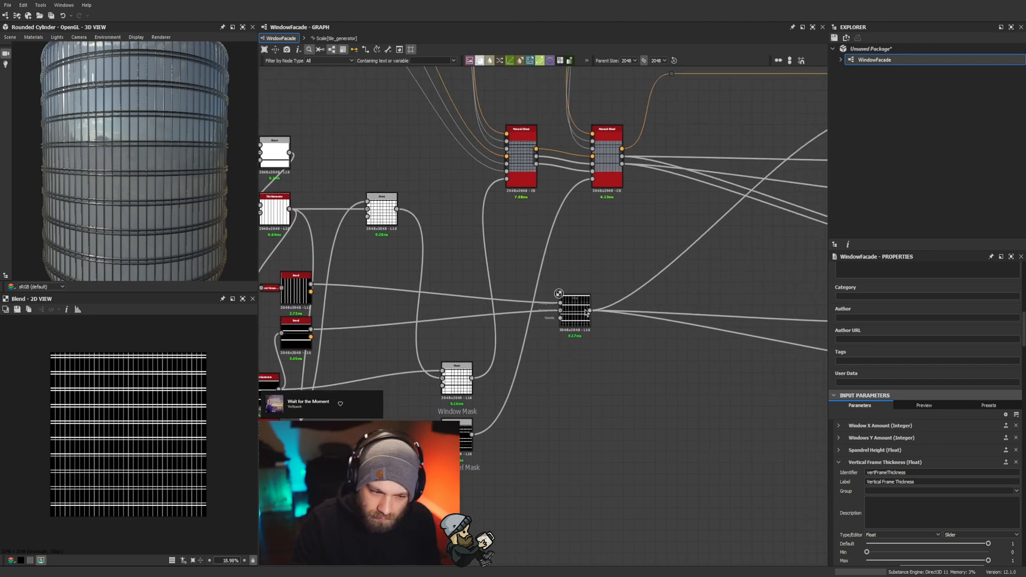
pyautogui.moveTo(512, 389); pyautogui.dragTo(743, 414, button='middle')
pyautogui.scroll(4, 557, 311)
pyautogui.doubleClick(464, 184)
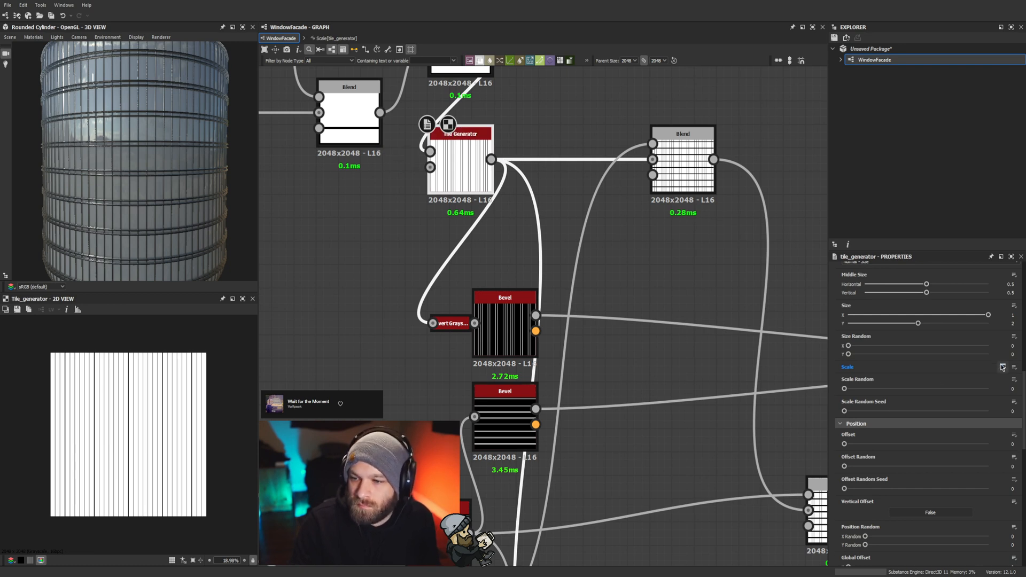
pyautogui.click(988, 401)
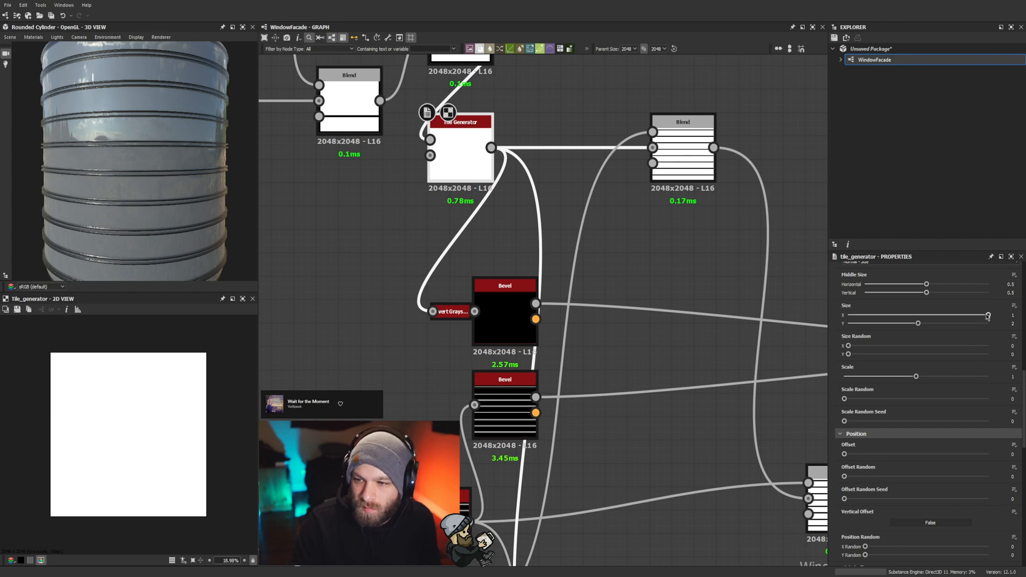
# Step: Test a lower Size X on the vertical-line Tile Generator, undo it, and create an empty function for its Size parameter
pyautogui.moveTo(988, 316); pyautogui.dragTo(956, 316)
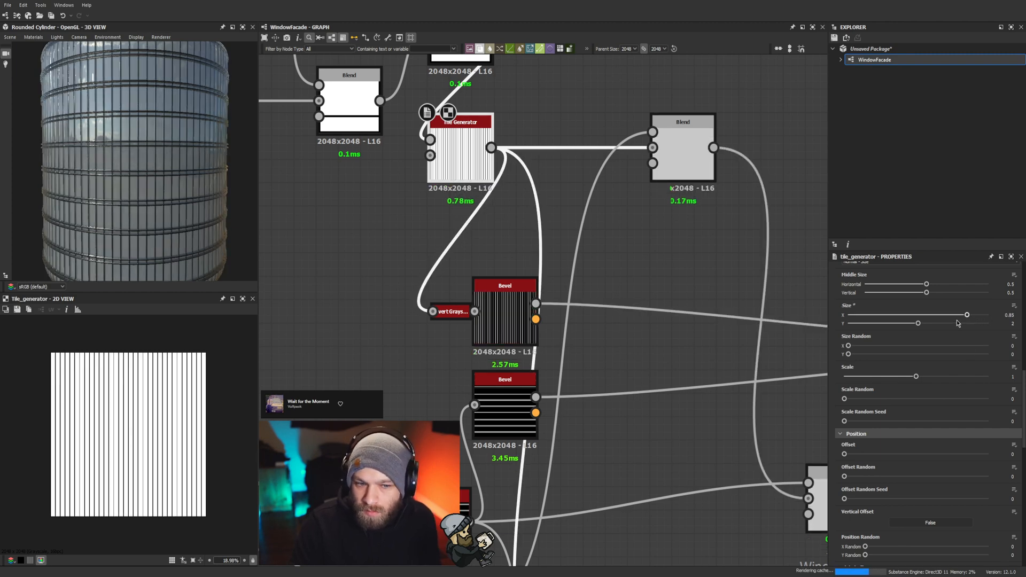
pyautogui.hotkey('ctrl', 'z')
pyautogui.click(1014, 306)
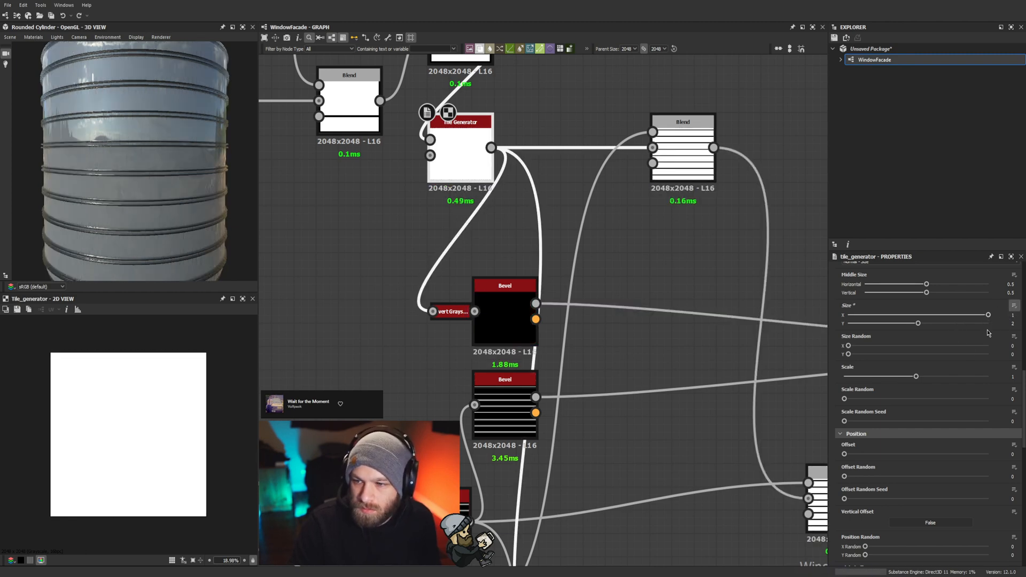
pyautogui.click(988, 330)
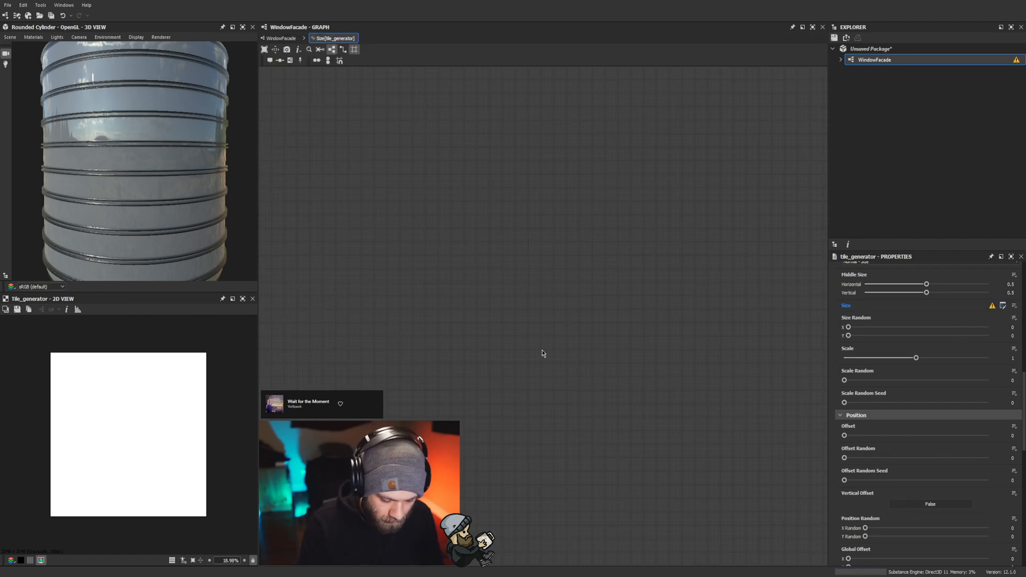
# Step: Add a Vector Float2 node and feed its second input from a new Float node set to 2
pyautogui.press('v')
pyautogui.moveTo(542, 350)
pyautogui.mouseDown()
pyautogui.moveTo(576, 330)
pyautogui.moveTo(428, 320)
pyautogui.moveTo(563, 328)
pyautogui.mouseUp()
pyautogui.click(421, 321)
pyautogui.press('1')
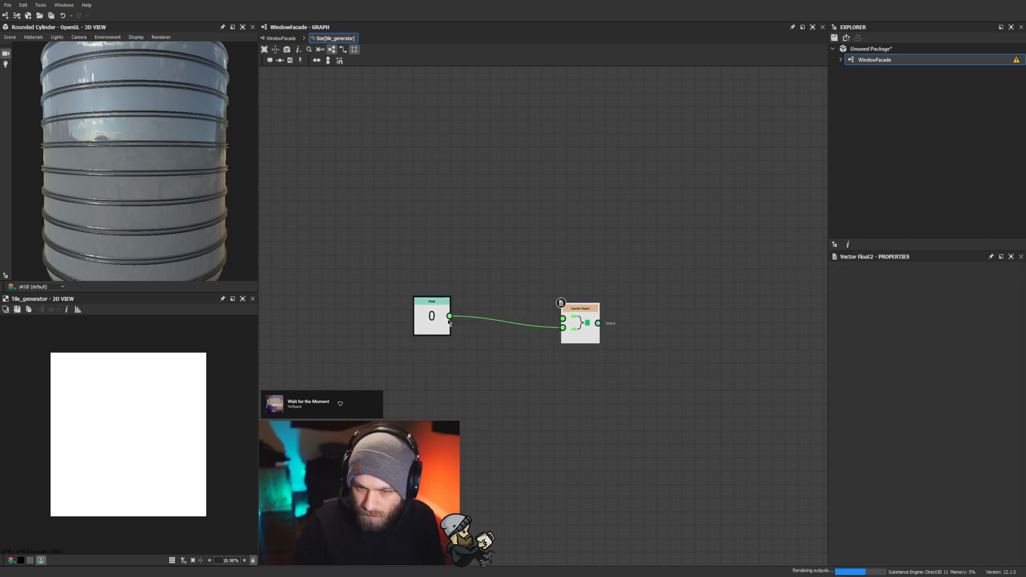
pyautogui.click(434, 320)
pyautogui.moveTo(1017, 275); pyautogui.dragTo(1008, 273)
pyautogui.write('2')
pyautogui.press('Return')
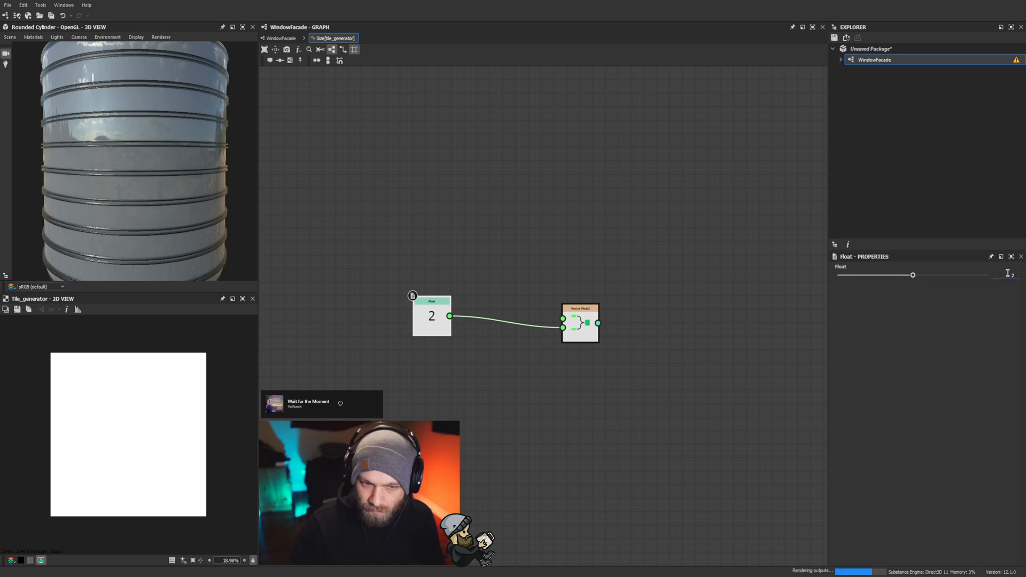
# Step: Add a Linear Interpolation node and two Float nodes, spacing them out above the Float set to 2
pyautogui.moveTo(445, 319); pyautogui.dragTo(491, 400)
pyautogui.press('l')
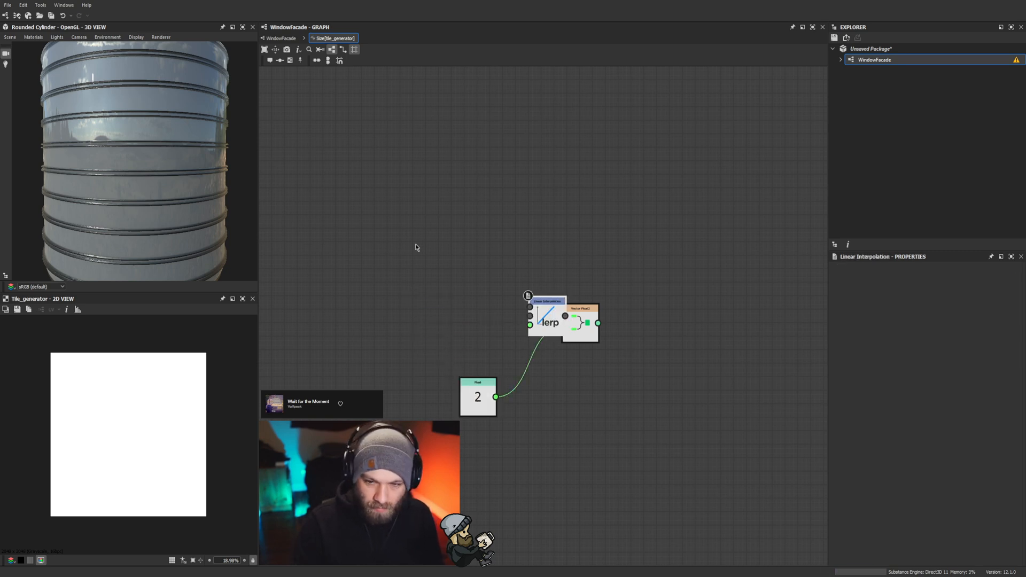
pyautogui.press('1')
pyautogui.press('1')
pyautogui.moveTo(535, 313); pyautogui.dragTo(342, 256)
pyautogui.moveTo(542, 316); pyautogui.dragTo(464, 231)
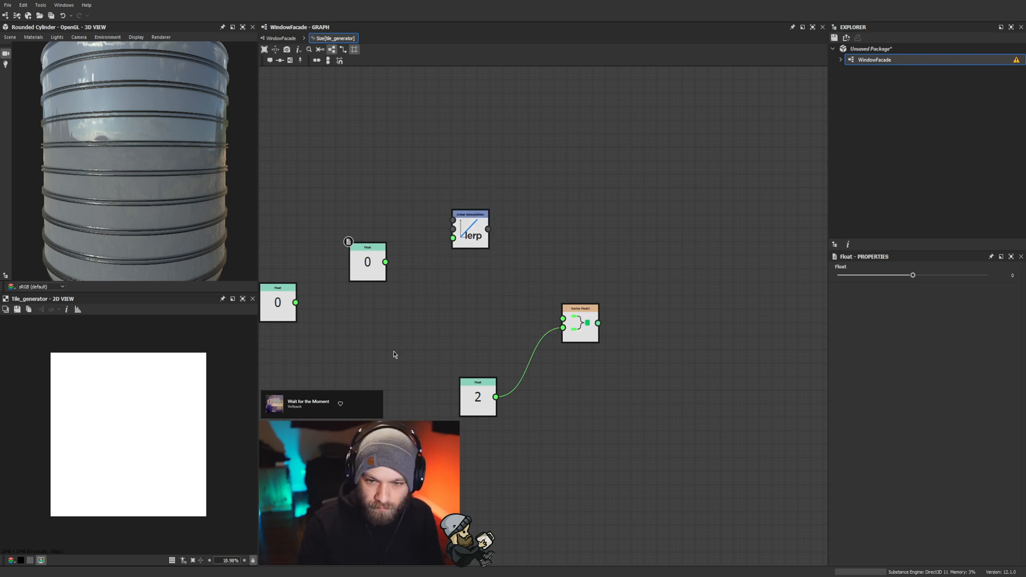
# Step: Add a Get Float reading vertFrameThickness and connect it to the interpolation's third input, with the two new Floats feeding the first two inputs
pyautogui.press('g')
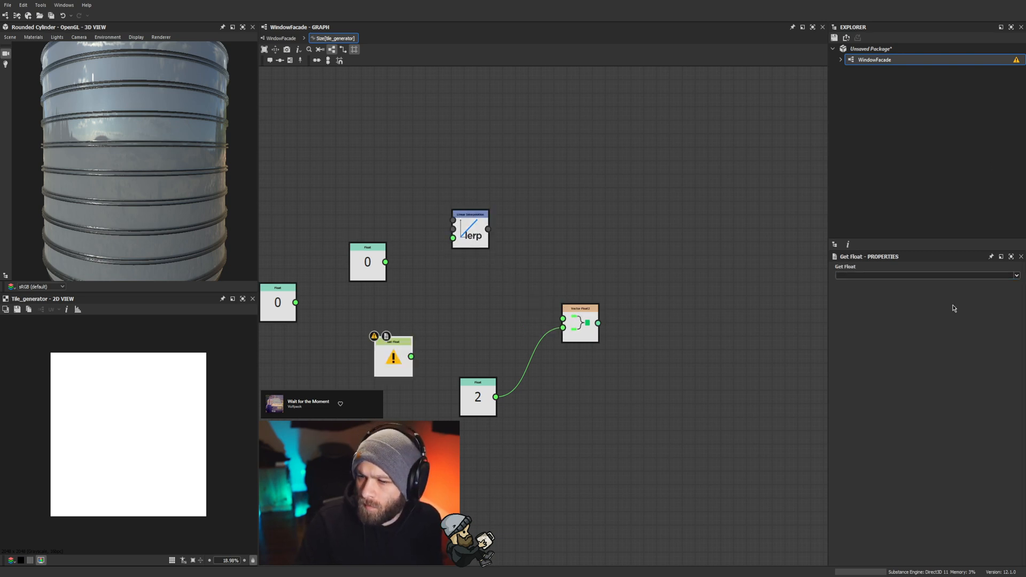
pyautogui.click(847, 297)
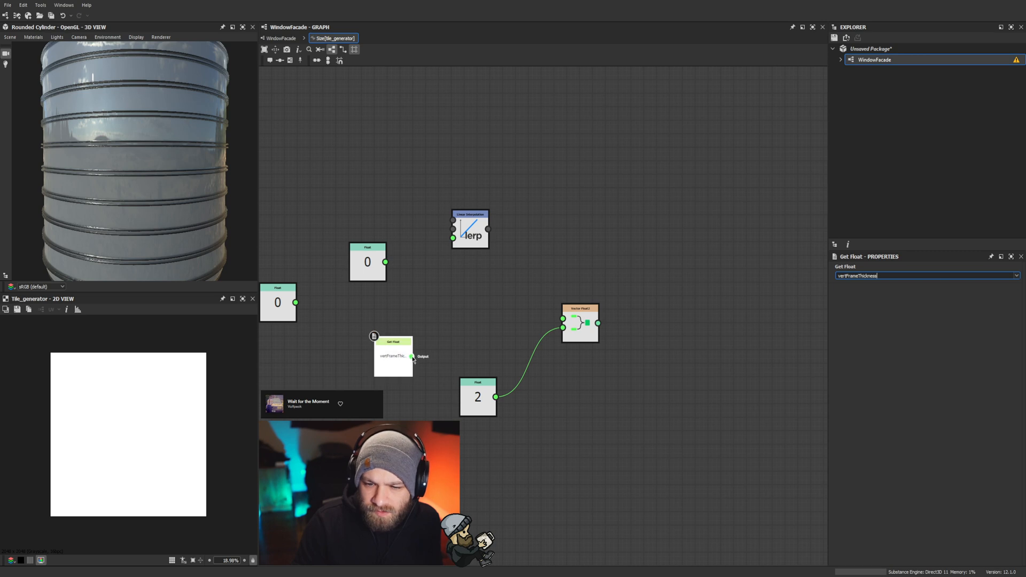
pyautogui.moveTo(411, 356); pyautogui.dragTo(385, 262)
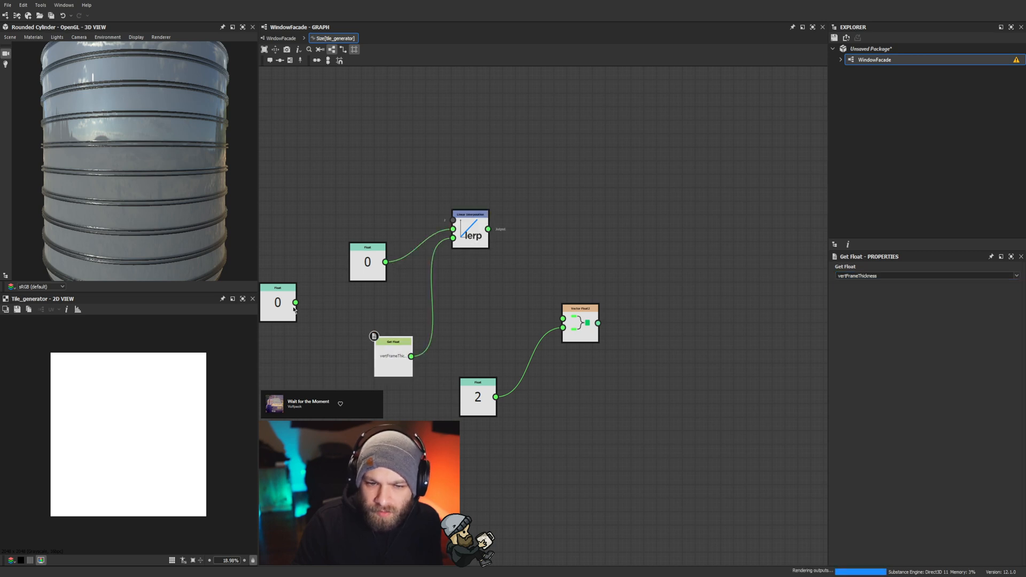
pyautogui.moveTo(280, 314); pyautogui.dragTo(453, 220)
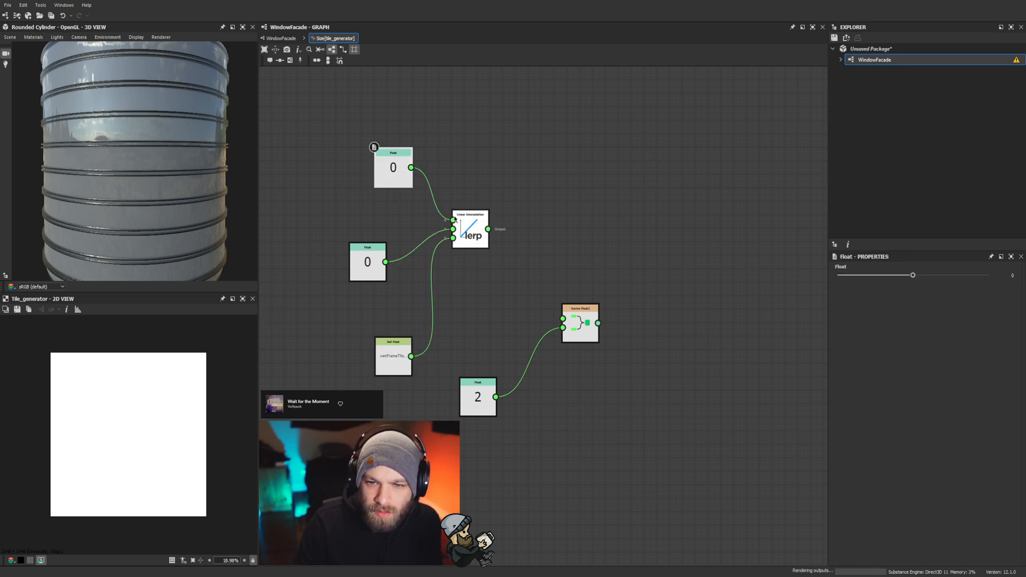
# Step: Stack the two Float nodes beside the Linear Interpolation and set the upper one to 0.9
pyautogui.moveTo(397, 169); pyautogui.dragTo(371, 209)
pyautogui.moveTo(367, 276); pyautogui.dragTo(367, 262)
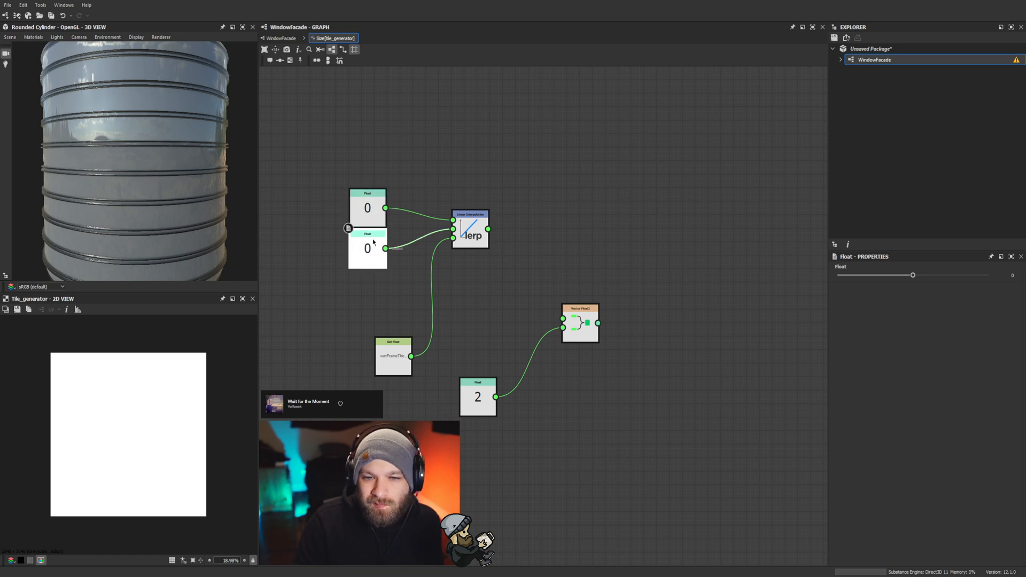
pyautogui.click(372, 223)
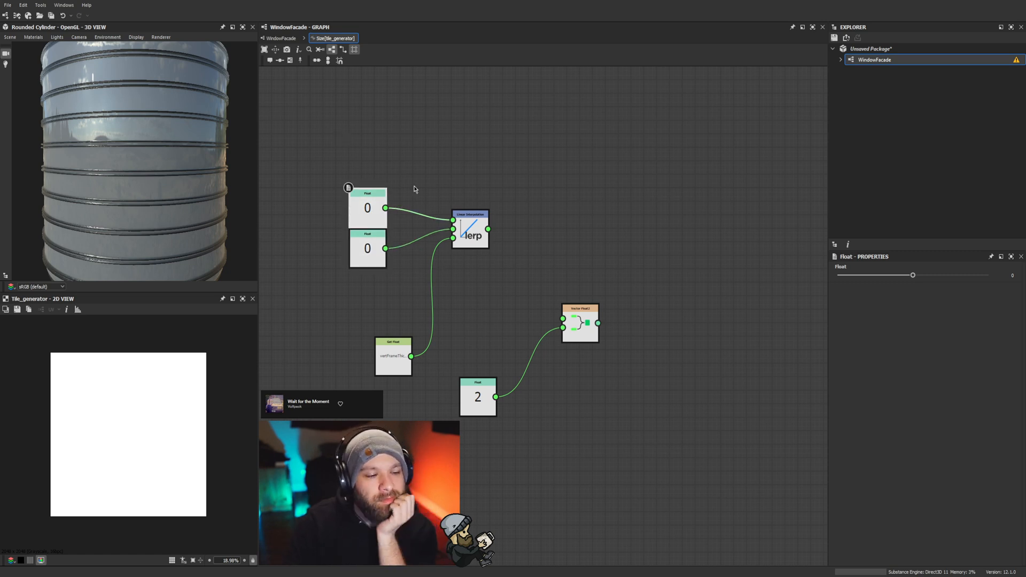
pyautogui.click(1008, 276)
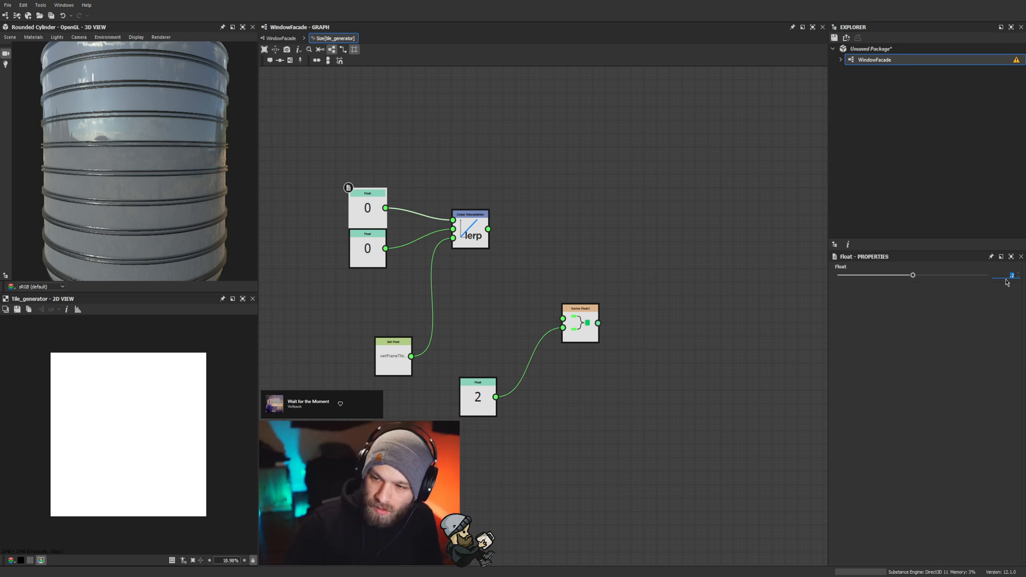
pyautogui.press('Return')
# Step: Connect the Linear Interpolation to the Vector Float2's first input and make the Vector Float2 the function's output node
pyautogui.click(368, 251)
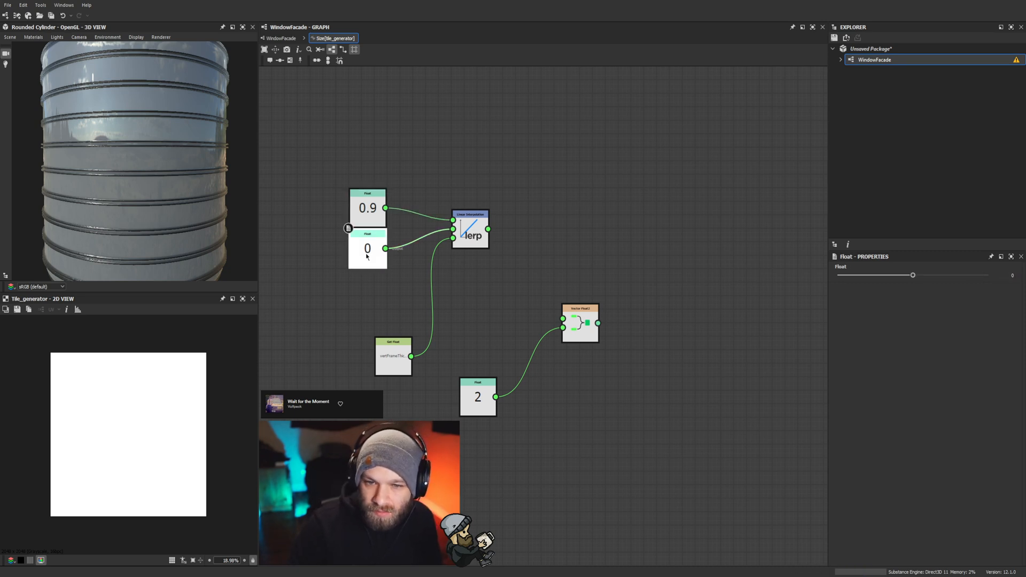
pyautogui.moveTo(488, 229); pyautogui.dragTo(563, 319)
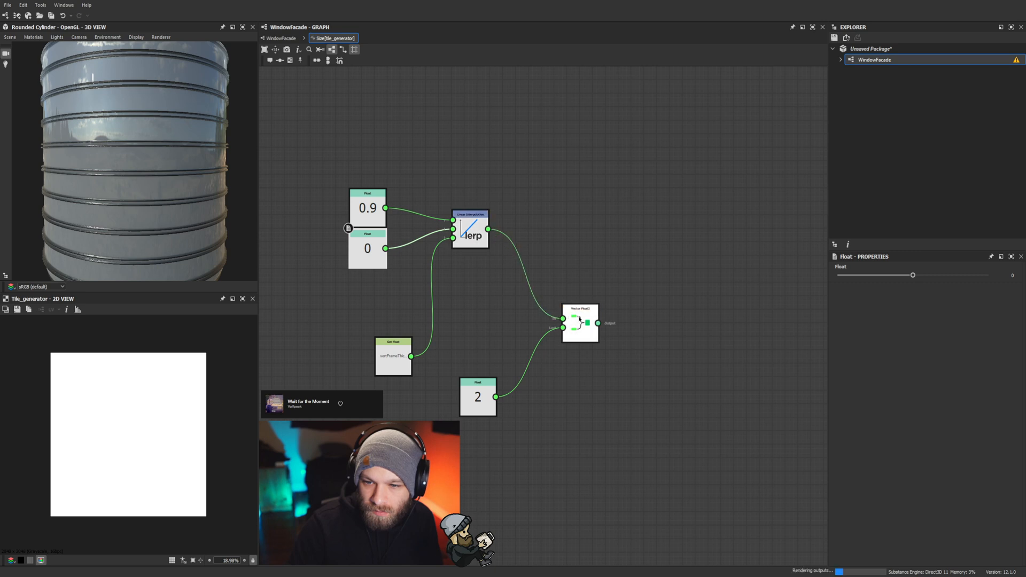
pyautogui.click(604, 359)
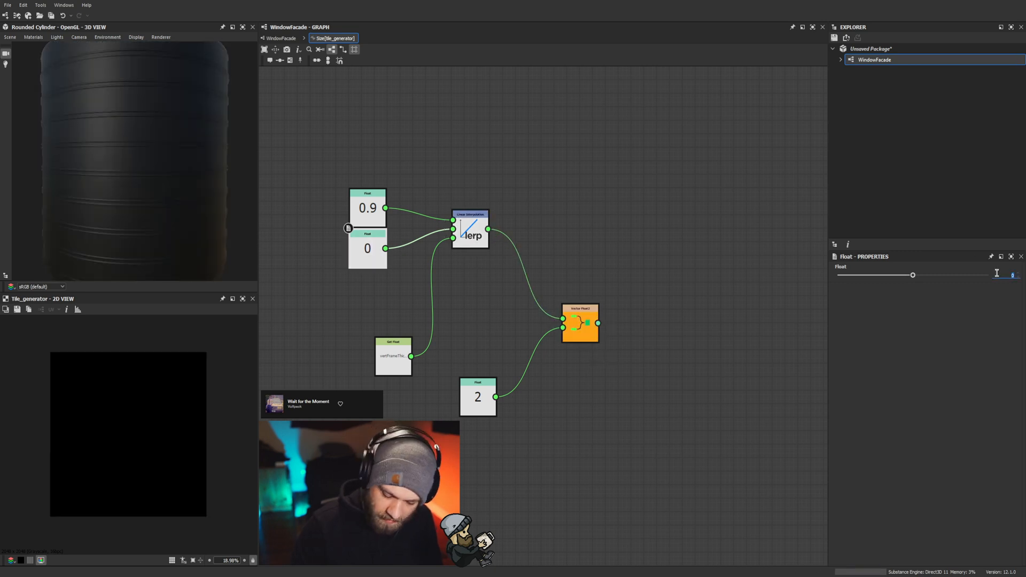
# Step: Try 0.5 for the second interpolation Float and inspect the vertical frames on the cylinder from near and far
pyautogui.write('.5')
pyautogui.press('Return')
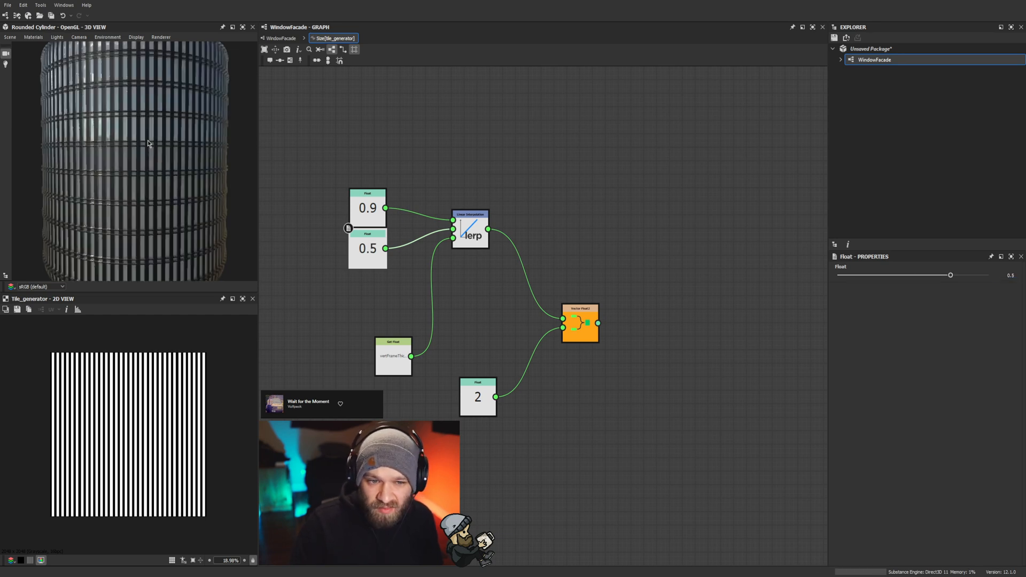
pyautogui.scroll(5, 130, 168)
pyautogui.scroll(-5, 130, 167)
pyautogui.moveTo(130, 168); pyautogui.dragTo(153, 182)
pyautogui.scroll(3, 153, 182)
pyautogui.scroll(5, 153, 184)
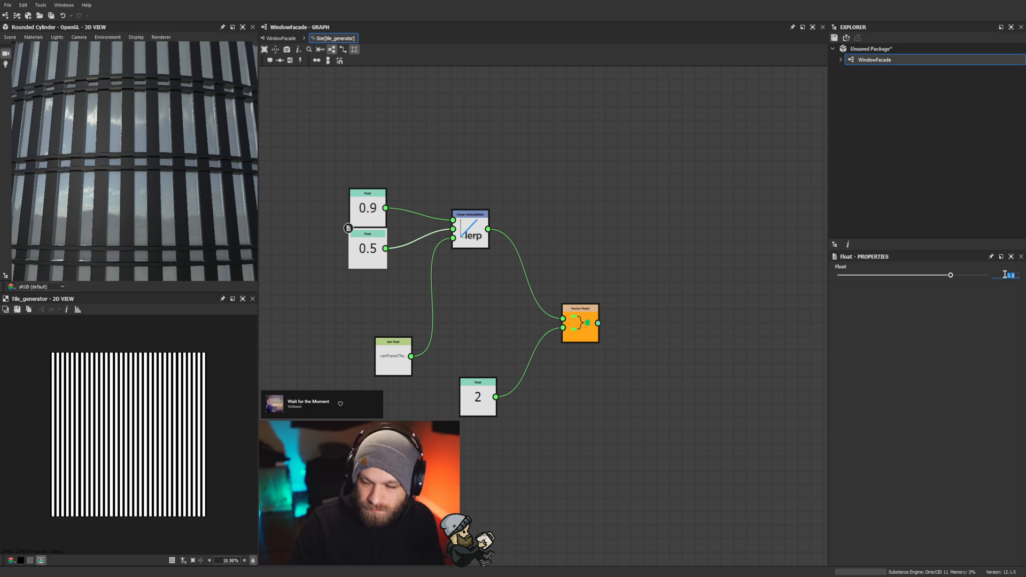
# Step: Set the second interpolation Float to 0.75 and compare the vertical frames on the cylinder up close and from afar
pyautogui.write('.75')
pyautogui.press('Return')
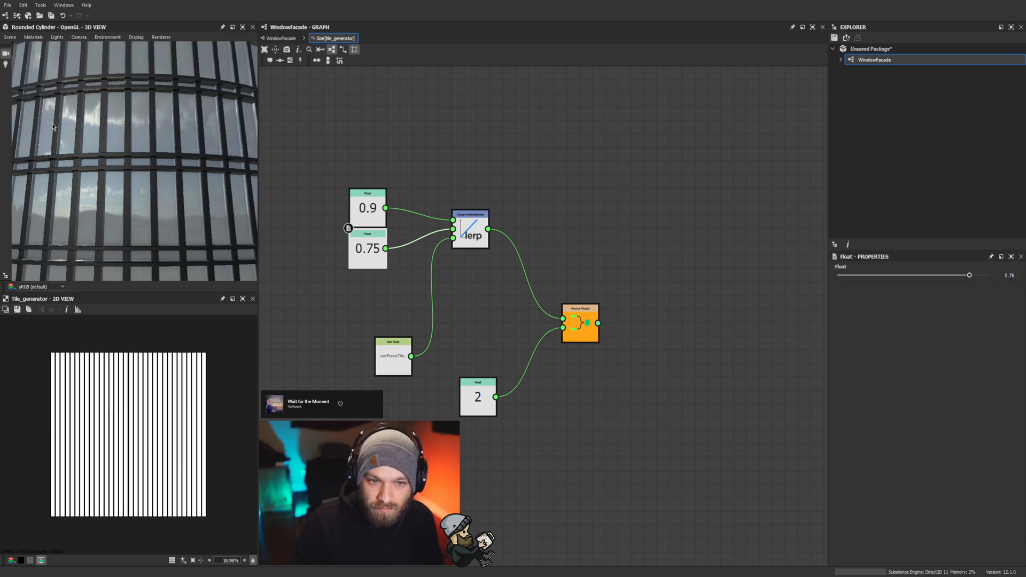
pyautogui.scroll(-5, 158, 187)
pyautogui.scroll(5, 169, 207)
pyautogui.scroll(-3, 141, 206)
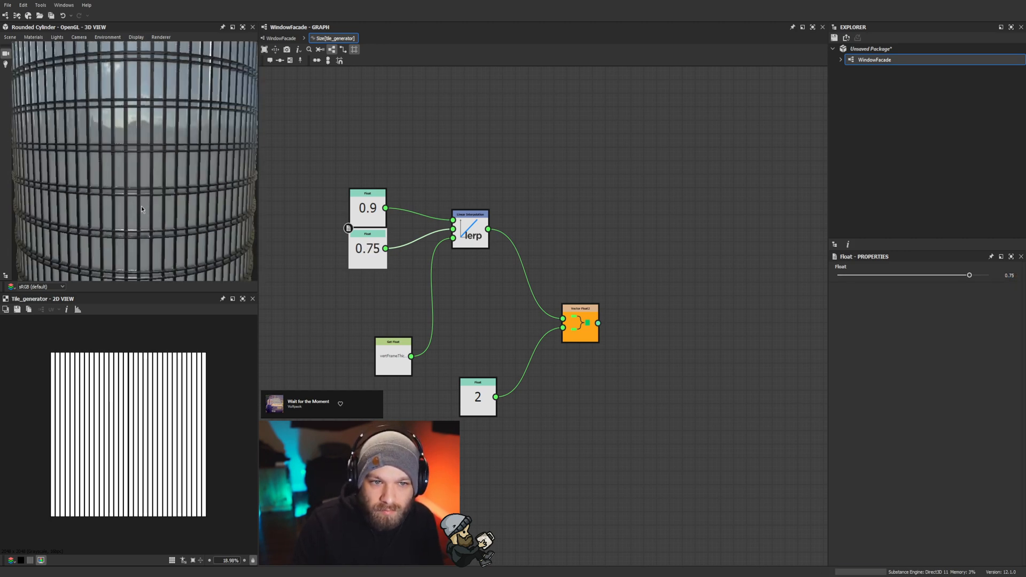
pyautogui.scroll(3, 105, 196)
pyautogui.scroll(-3, 104, 195)
pyautogui.scroll(4, 105, 195)
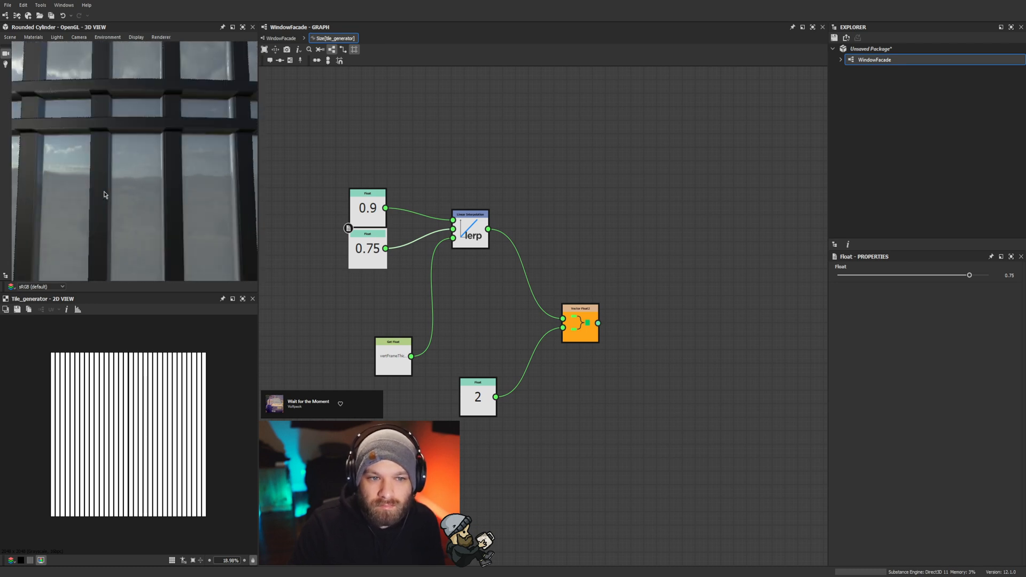
pyautogui.scroll(-5, 104, 196)
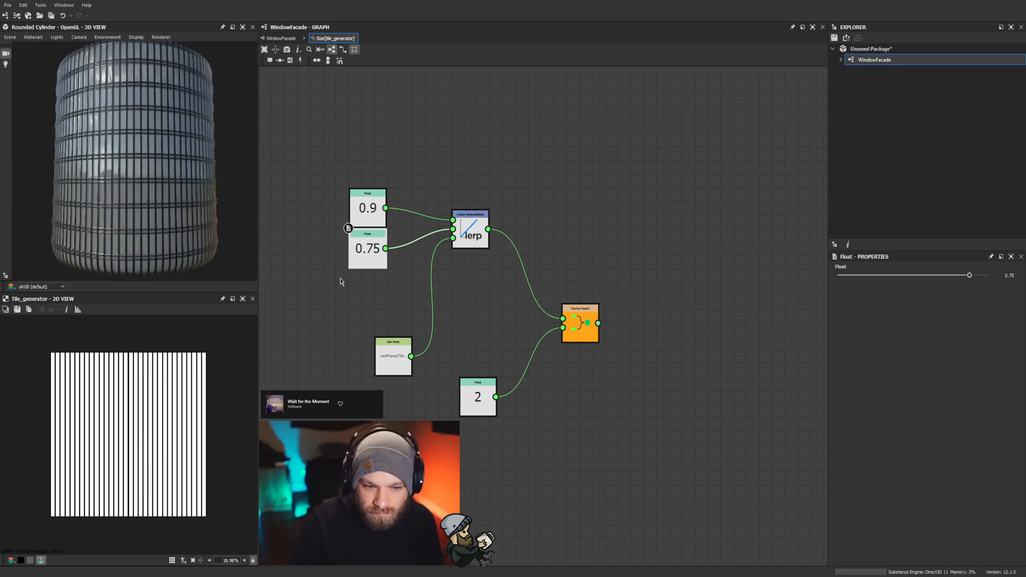
# Step: Arrange the Size function's nodes into compact columns, with the Get Float under the two Floats and the Vector Float2 at the end
pyautogui.moveTo(393, 355); pyautogui.dragTo(368, 288)
pyautogui.click(368, 206)
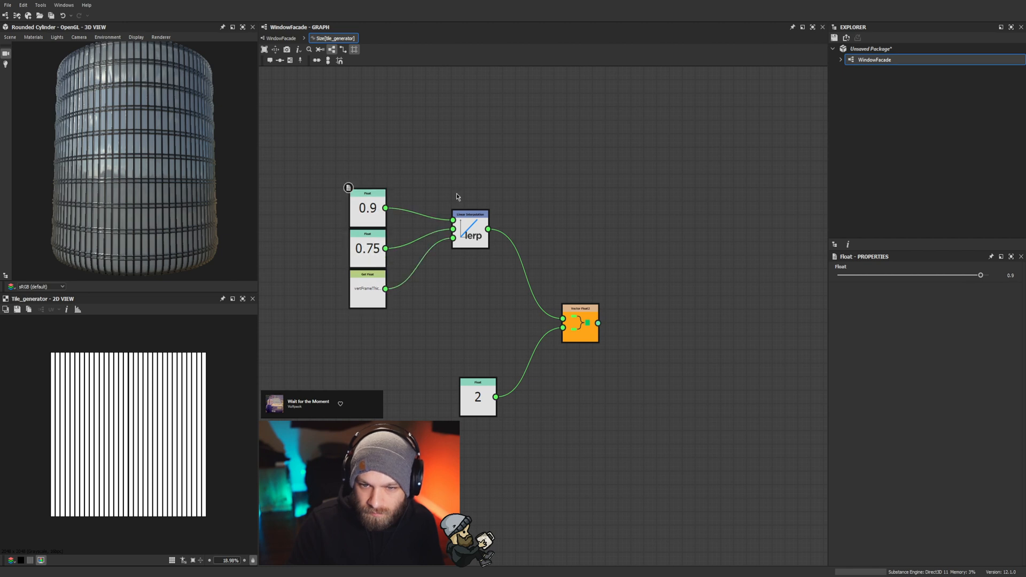
pyautogui.moveTo(470, 227); pyautogui.dragTo(431, 246)
pyautogui.moveTo(468, 387); pyautogui.dragTo(423, 293)
pyautogui.moveTo(580, 322); pyautogui.dragTo(484, 275)
pyautogui.click(488, 216)
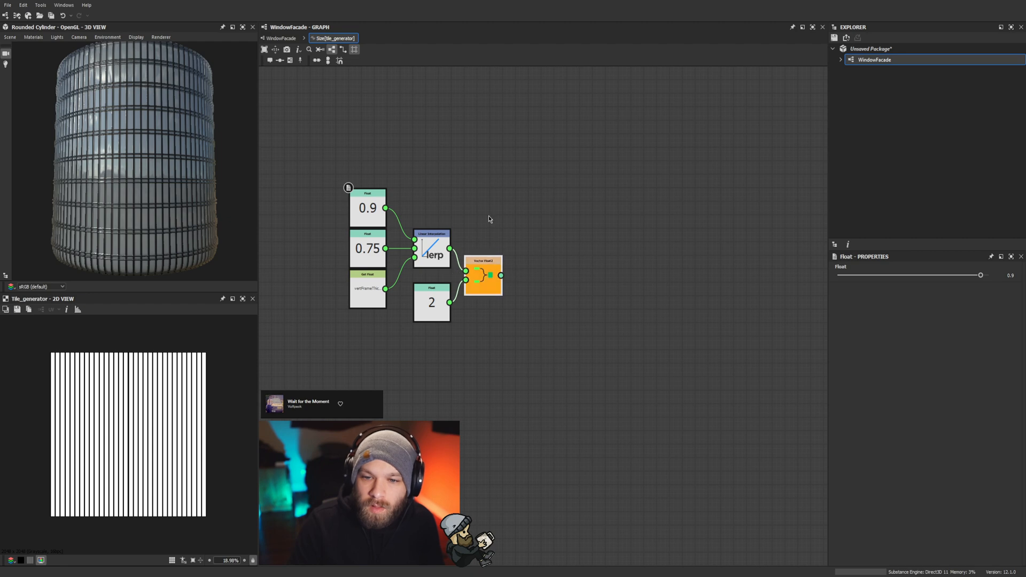
pyautogui.scroll(-1, 489, 216)
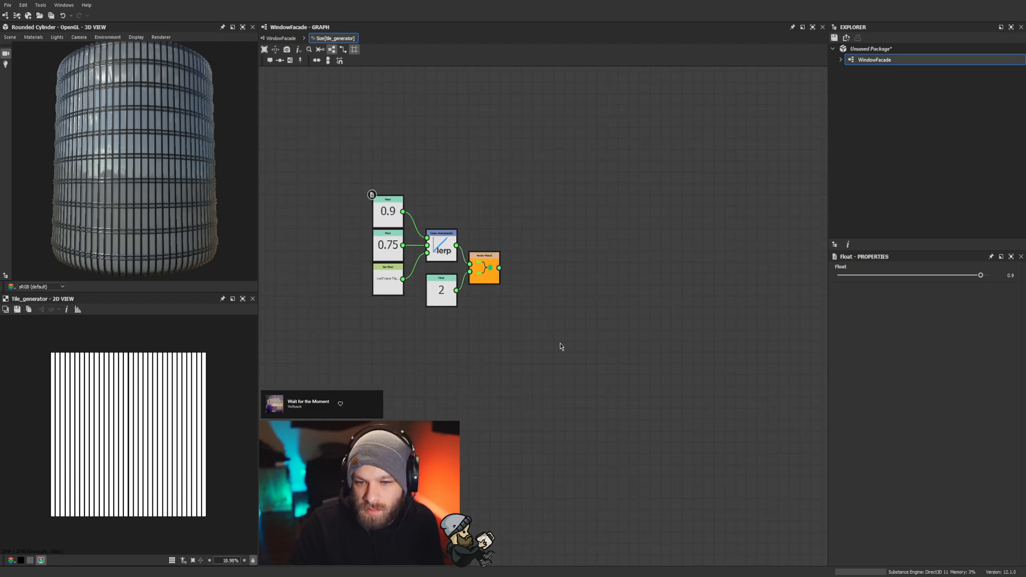
# Step: Return to the WindowFacade graph and examine the horizontal-line Tile Generator and the Edge Detect and Shape nodes feeding it
pyautogui.click(281, 38)
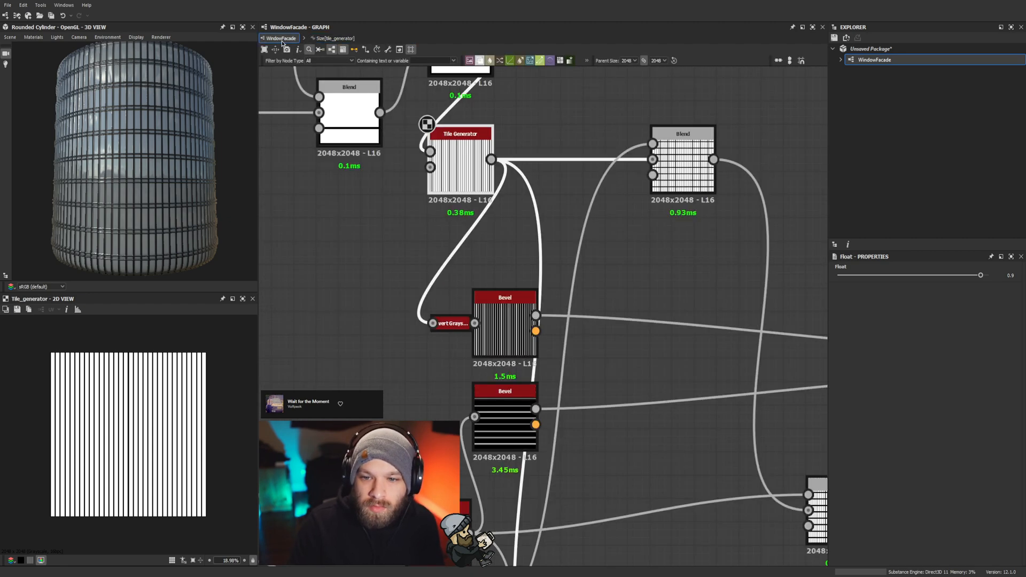
pyautogui.moveTo(605, 370); pyautogui.dragTo(554, 342, button='middle')
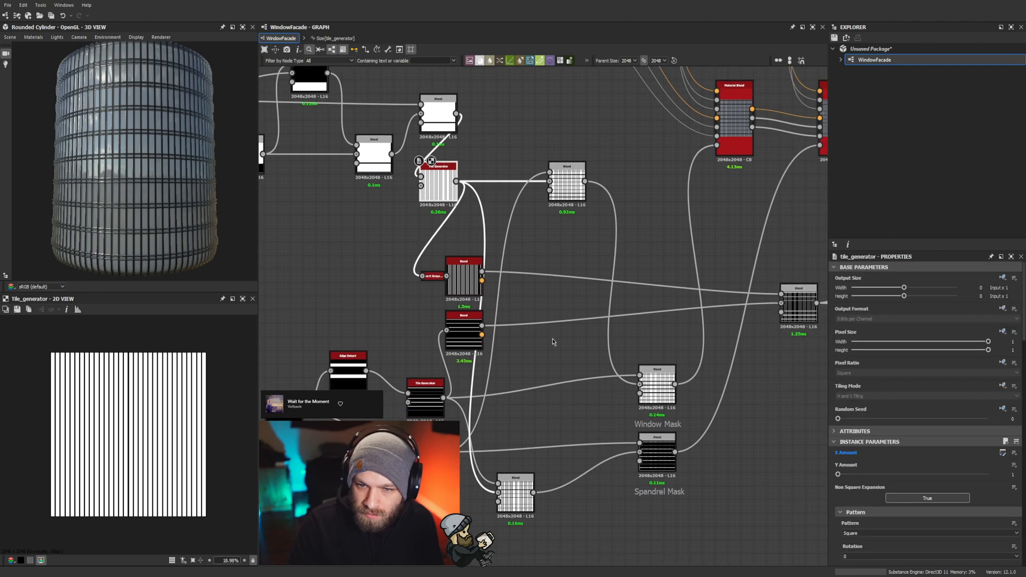
pyautogui.moveTo(586, 408); pyautogui.dragTo(634, 339, button='middle')
pyautogui.doubleClick(472, 333)
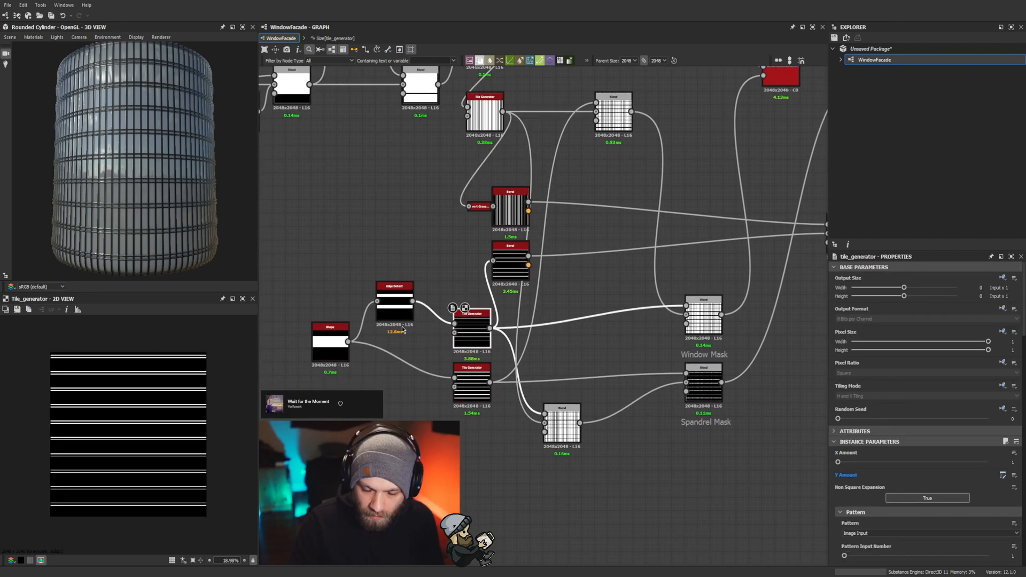
pyautogui.doubleClick(400, 301)
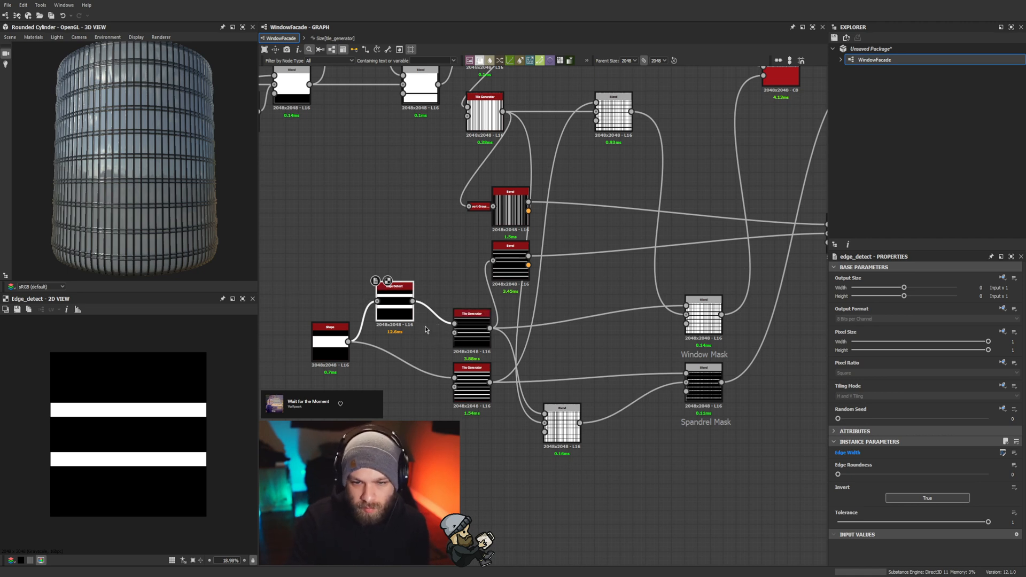
pyautogui.doubleClick(332, 342)
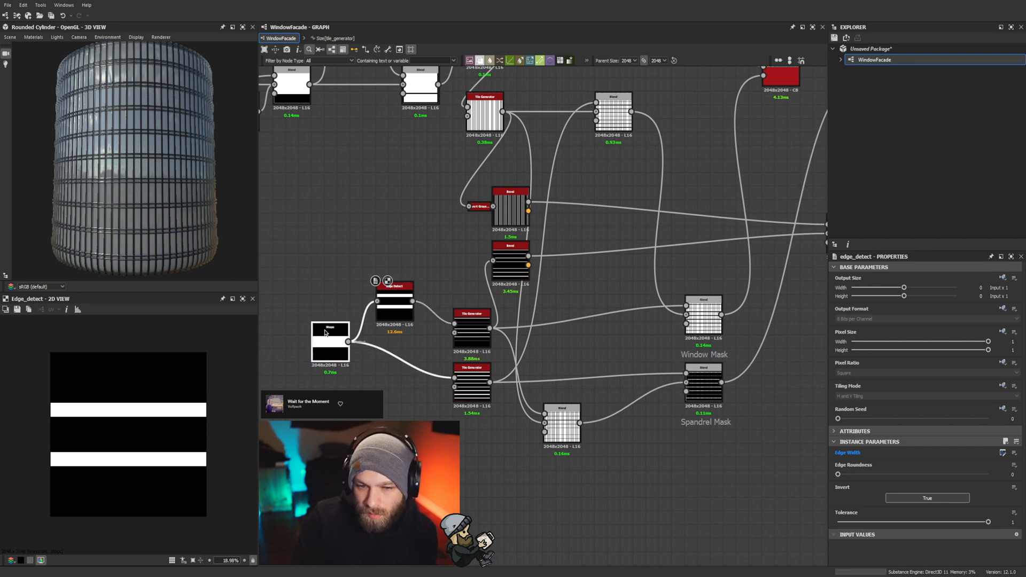
pyautogui.doubleClick(400, 301)
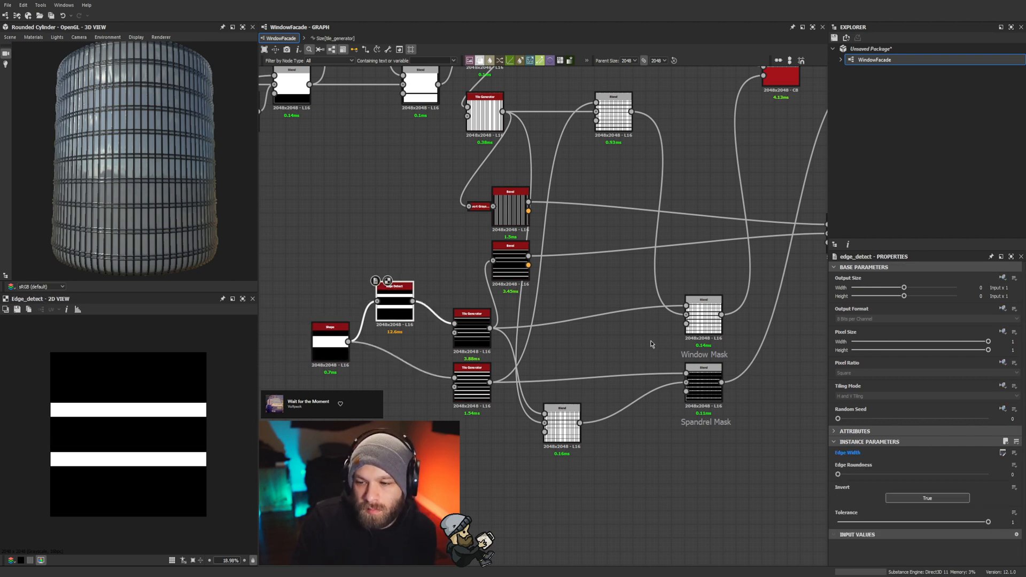
# Step: Review the function driving the Edge Detect node's Edge Width, and return to the WindowFacade graph
pyautogui.click(1003, 453)
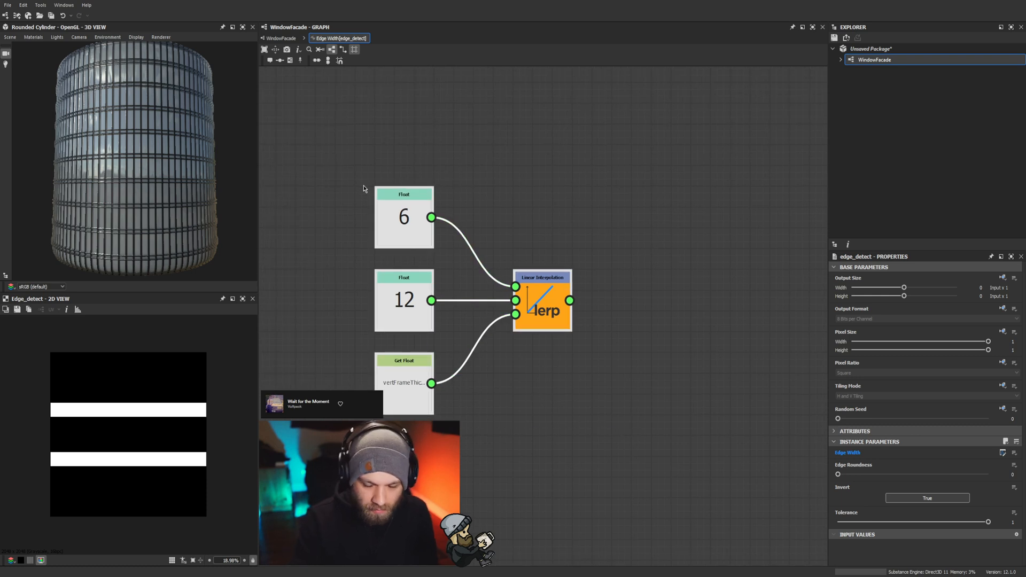
pyautogui.click(495, 415)
pyautogui.scroll(-1, 548, 524)
pyautogui.moveTo(548, 527); pyautogui.dragTo(558, 423, button='middle')
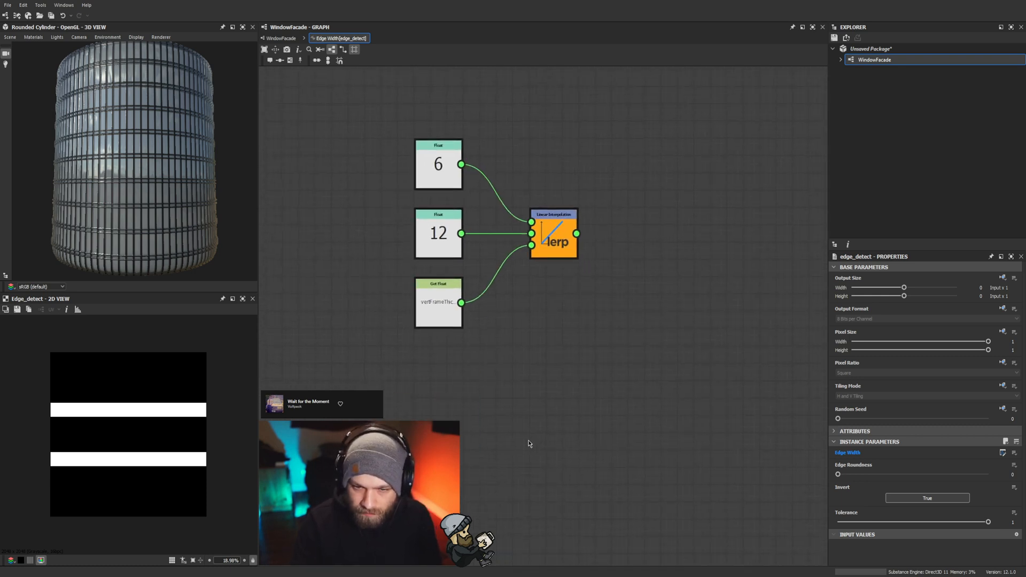
pyautogui.click(280, 38)
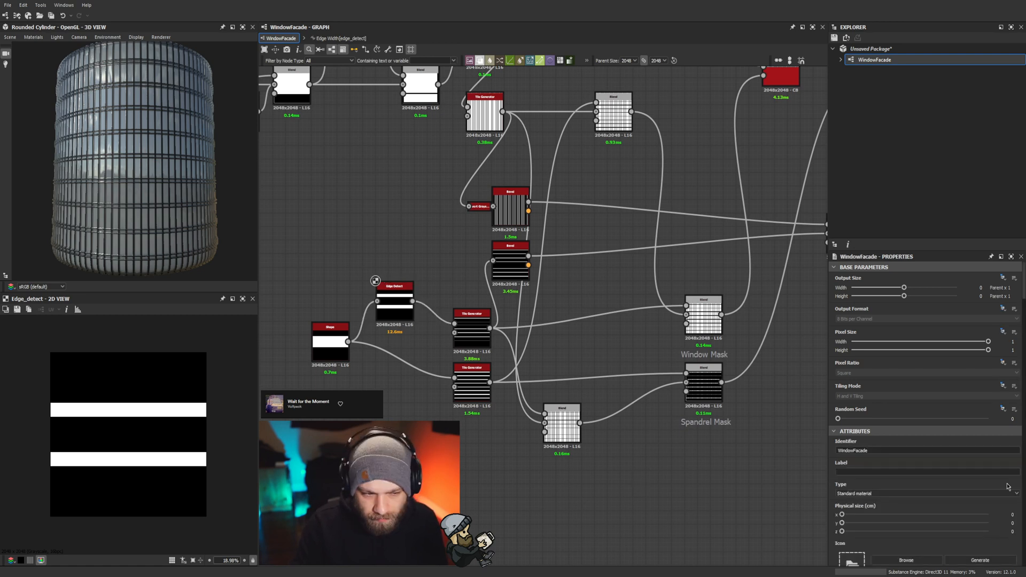
# Step: Add a Float input parameter to the WindowFacade graph with the identifier horzFrameThickness and the label Horizontal Frame THickness
pyautogui.scroll(-10, 920, 429)
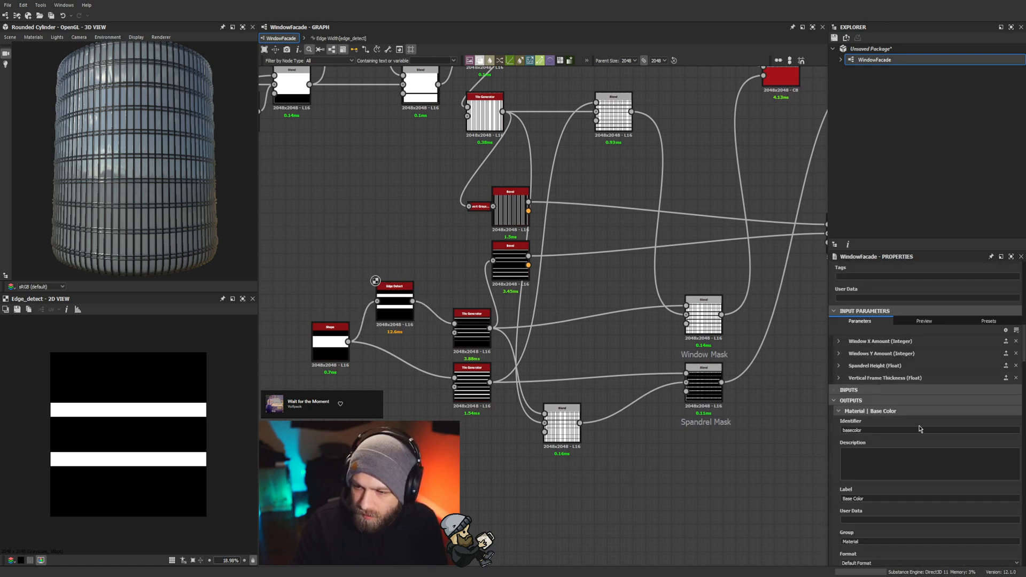
pyautogui.click(1006, 330)
pyautogui.click(839, 391)
pyautogui.doubleClick(877, 400)
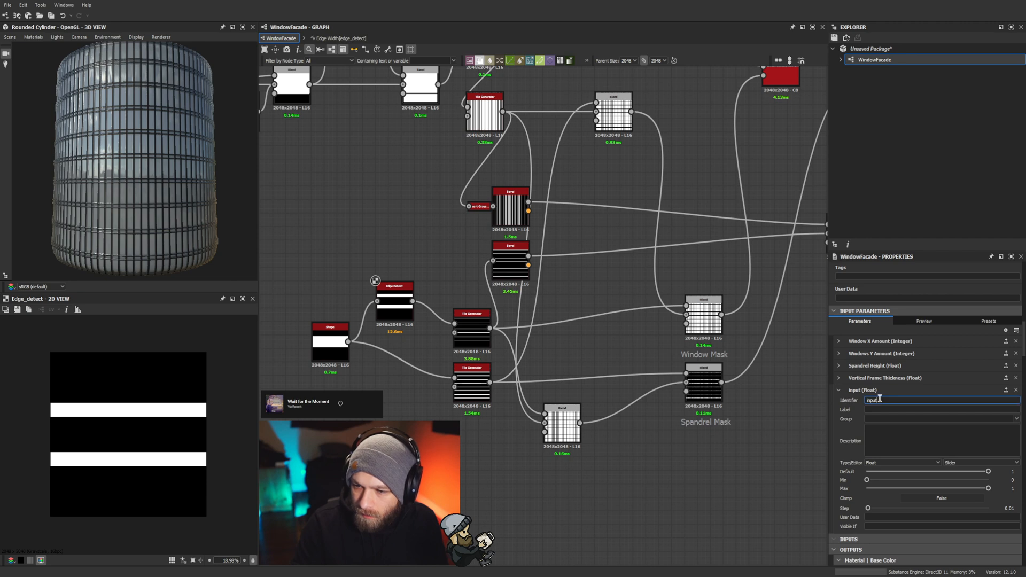
pyautogui.write('horiz')
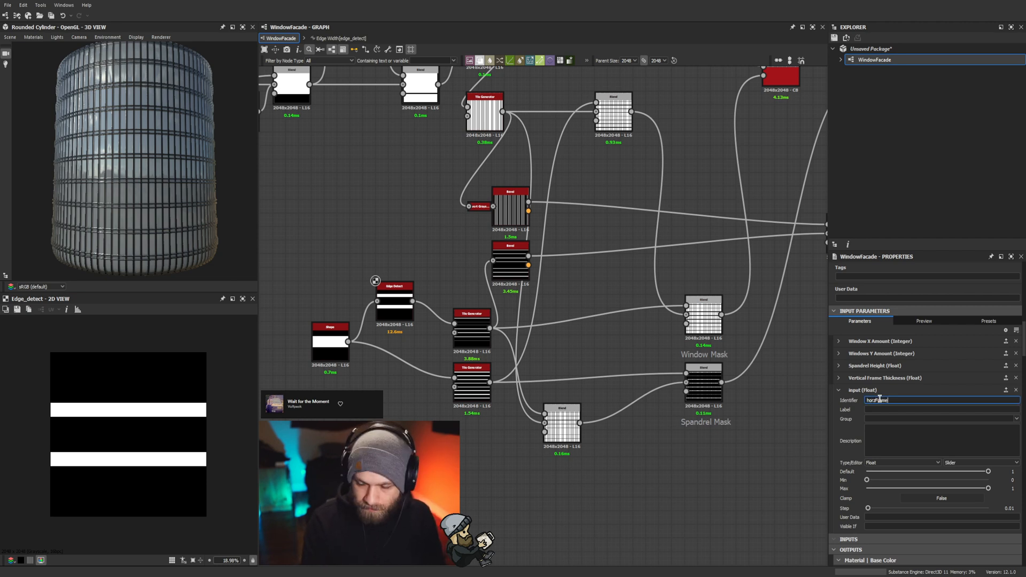
pyautogui.write('FrameThickness')
pyautogui.press('Tab')
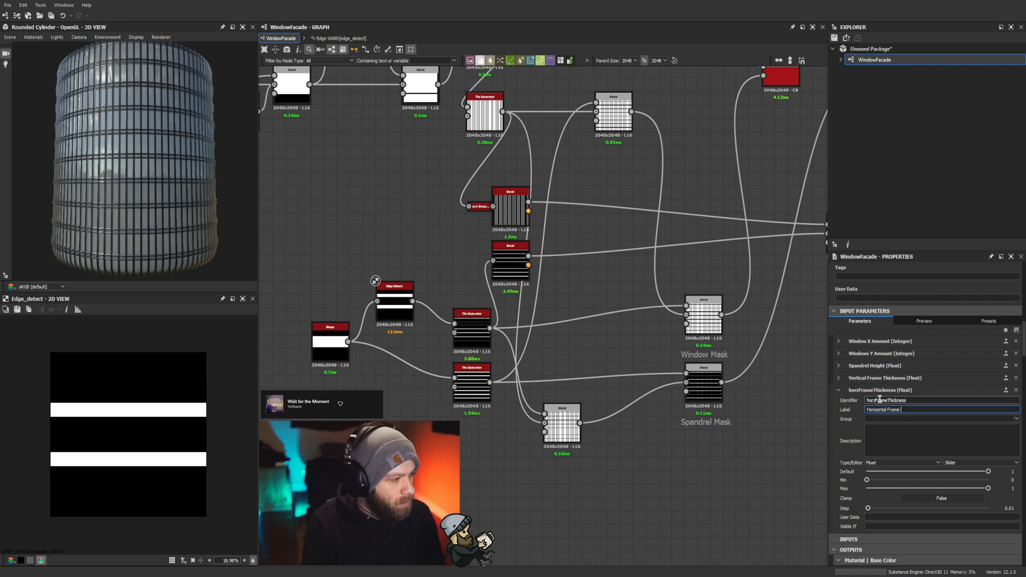
pyautogui.write('Horizontal Frame THickness')
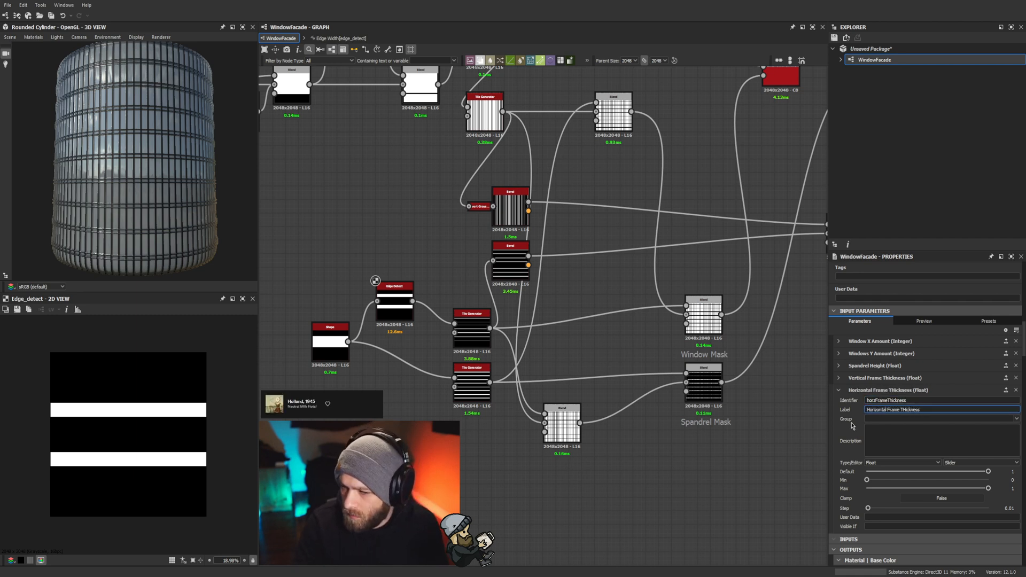
# Step: Move the horizontal frame thickness parameter above Vertical Frame Thickness and review its default and range settings
pyautogui.click(838, 390)
pyautogui.moveTo(832, 390); pyautogui.dragTo(832, 376)
pyautogui.click(838, 378)
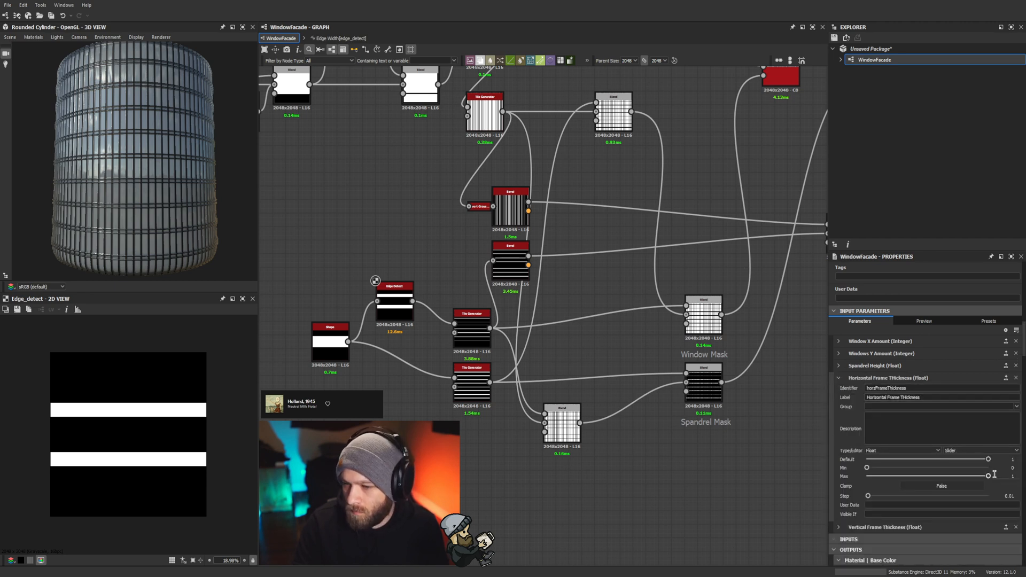
pyautogui.click(838, 378)
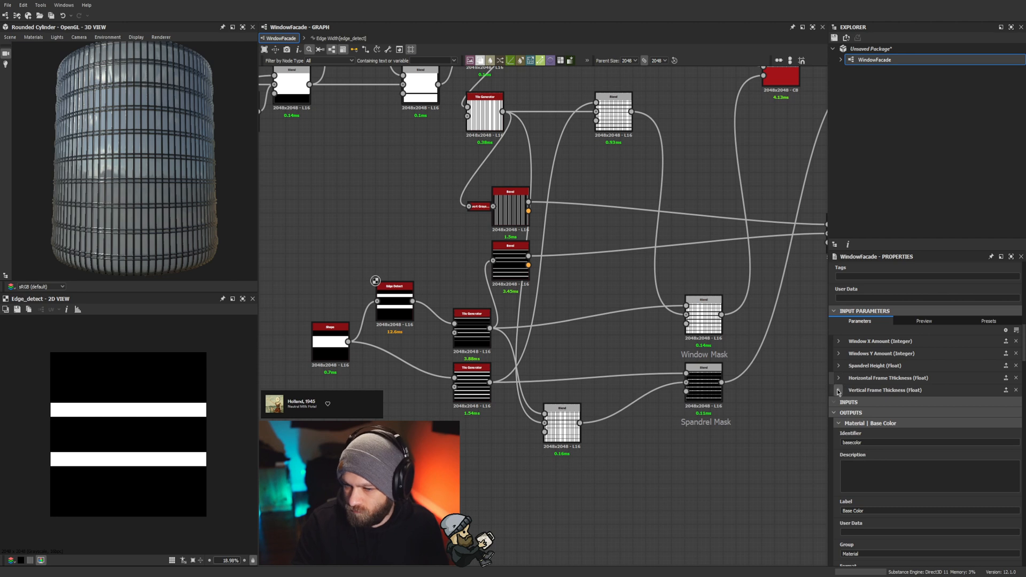
pyautogui.click(838, 392)
pyautogui.click(838, 392)
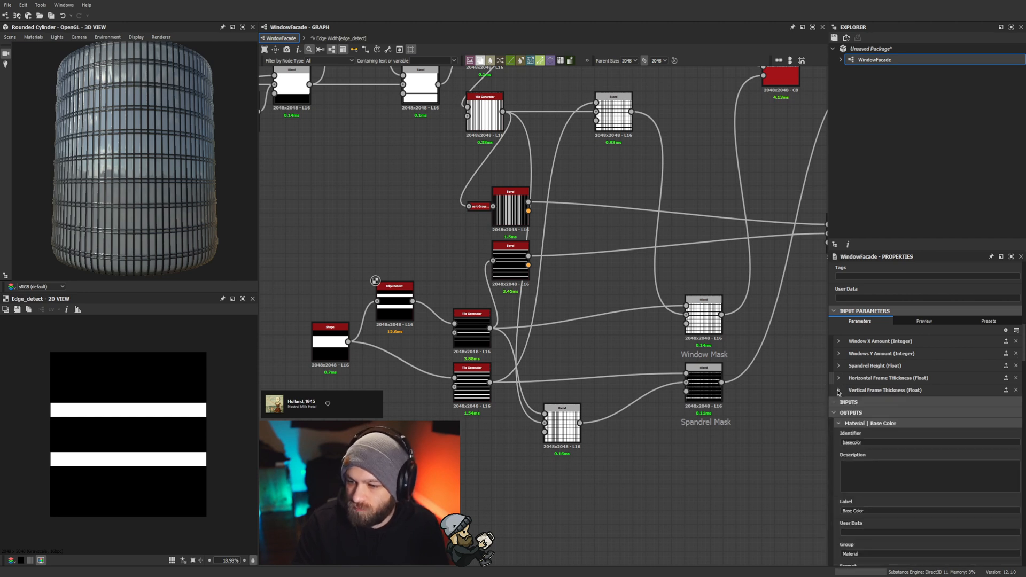
# Step: In the Edge Width function, set the Get Float to horzFrameThickness and check the horizontal frames on the cylinder
pyautogui.click(339, 38)
pyautogui.click(442, 305)
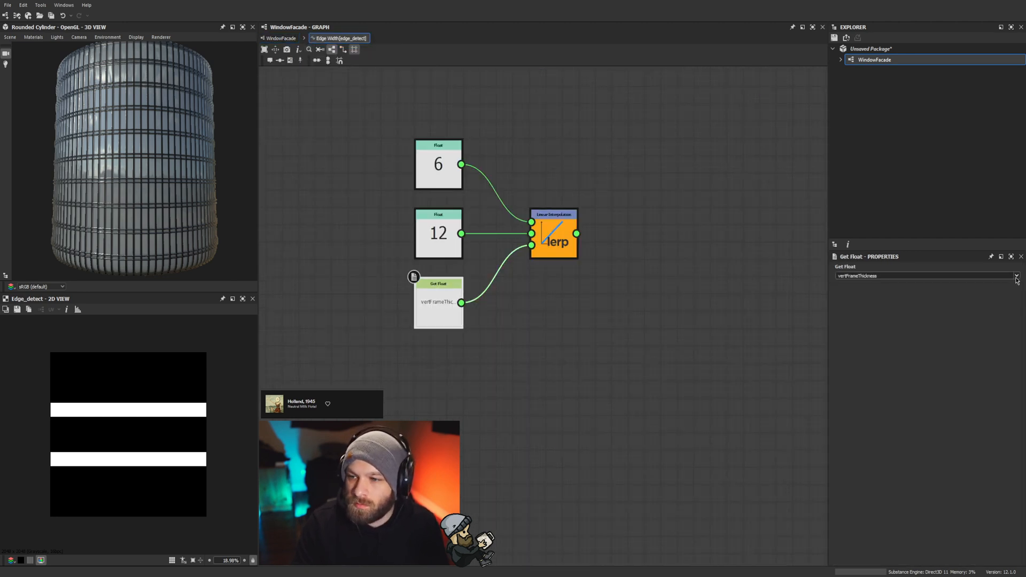
pyautogui.scroll(4, 488, 311)
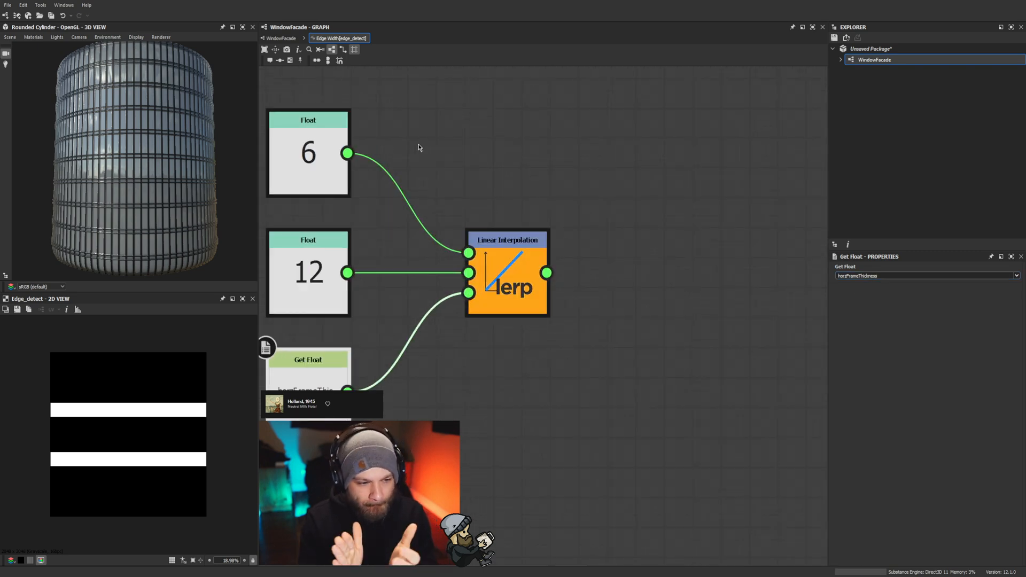
pyautogui.scroll(6, 214, 213)
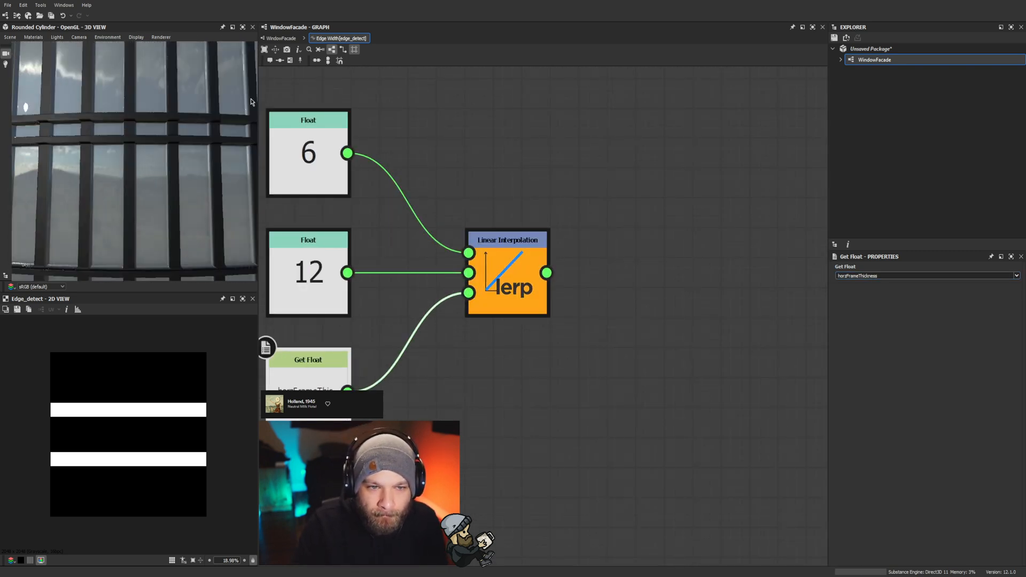
pyautogui.scroll(-2, 228, 96)
pyautogui.scroll(-3, 206, 118)
pyautogui.scroll(4, 177, 138)
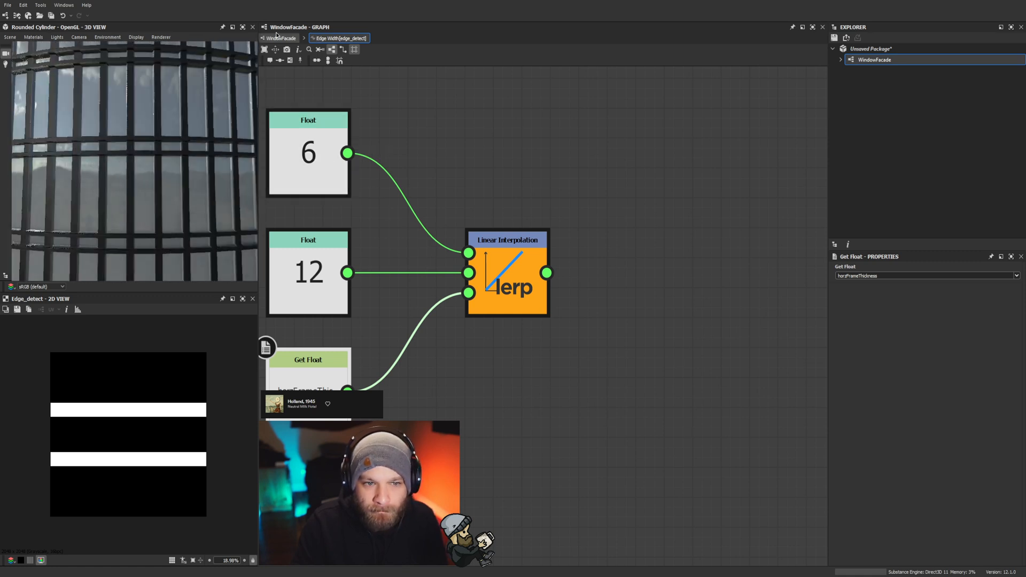
# Step: Try 24 for the second interpolation Float, settle on 16, and compare the horizontal frames up close and from afar
pyautogui.click(309, 289)
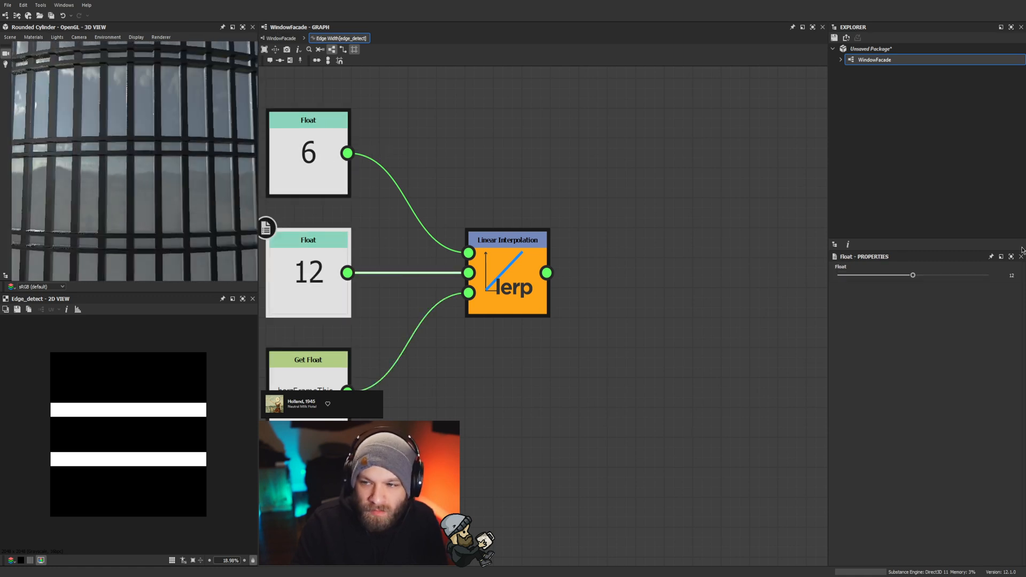
pyautogui.click(1006, 277)
pyautogui.write('24')
pyautogui.press('Return')
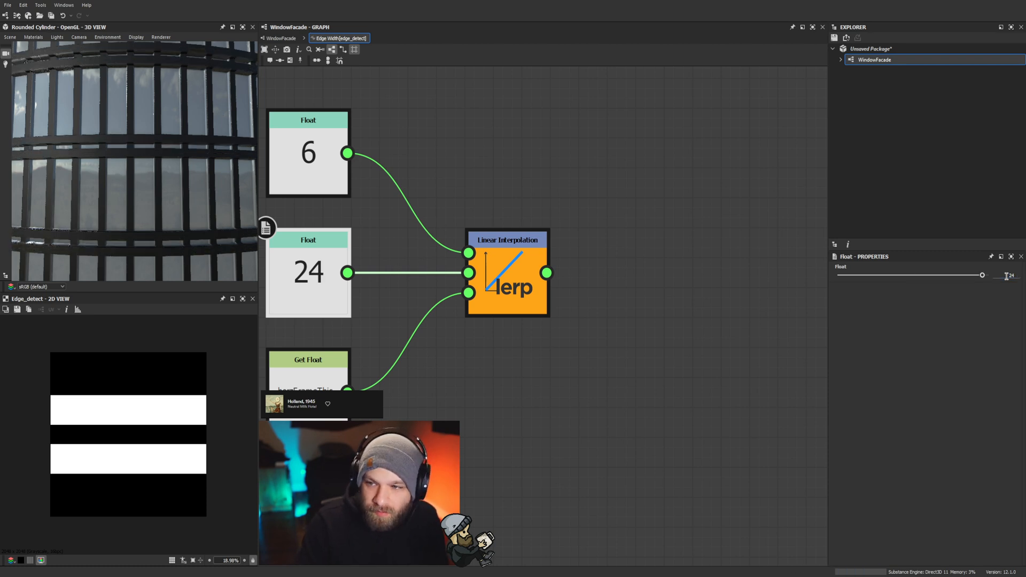
pyautogui.write('16')
pyautogui.press('Return')
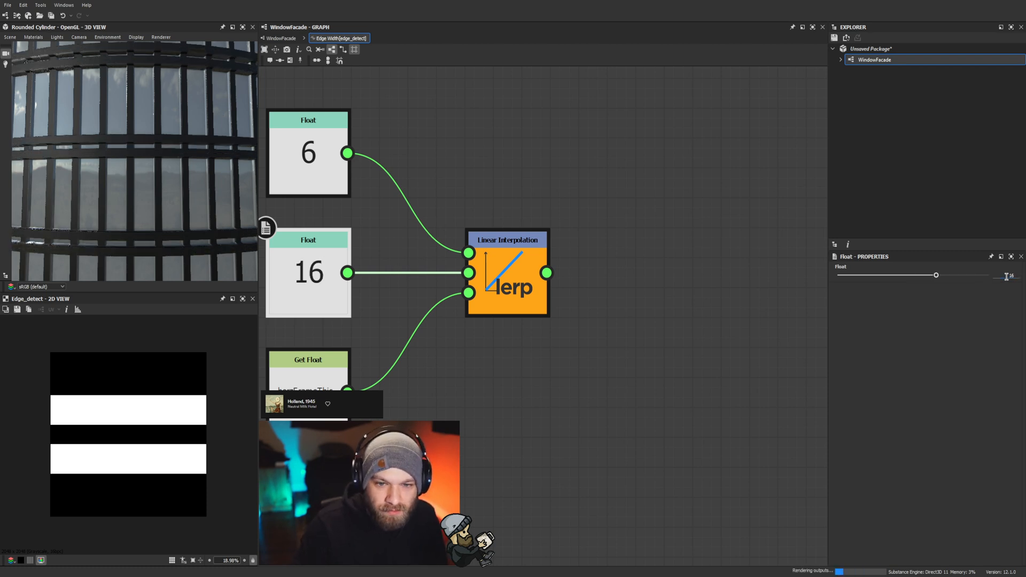
pyautogui.scroll(-3, 147, 210)
pyautogui.scroll(-3, 147, 210)
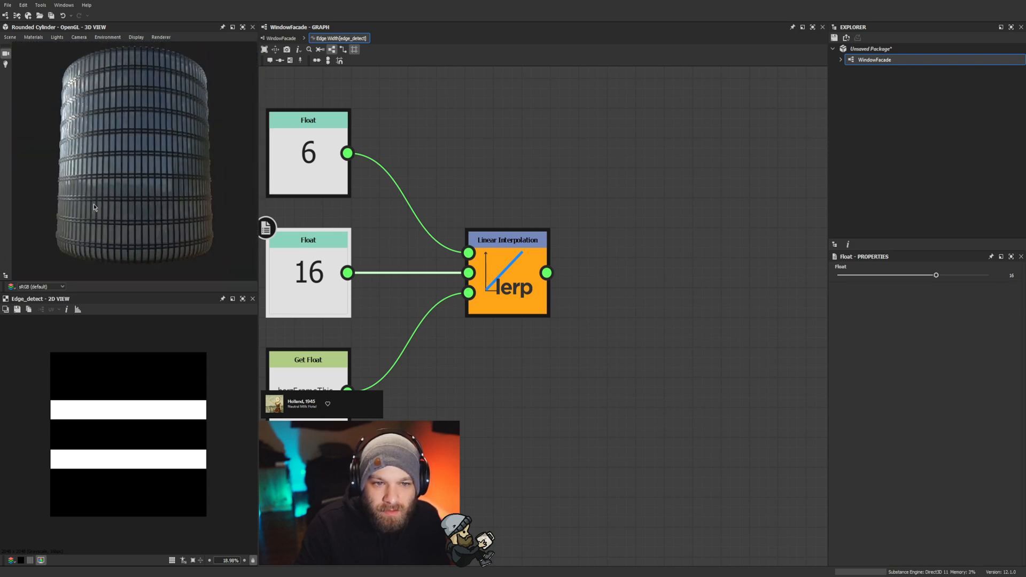
pyautogui.scroll(6, 96, 210)
pyautogui.scroll(-4, 153, 219)
pyautogui.scroll(3, 161, 222)
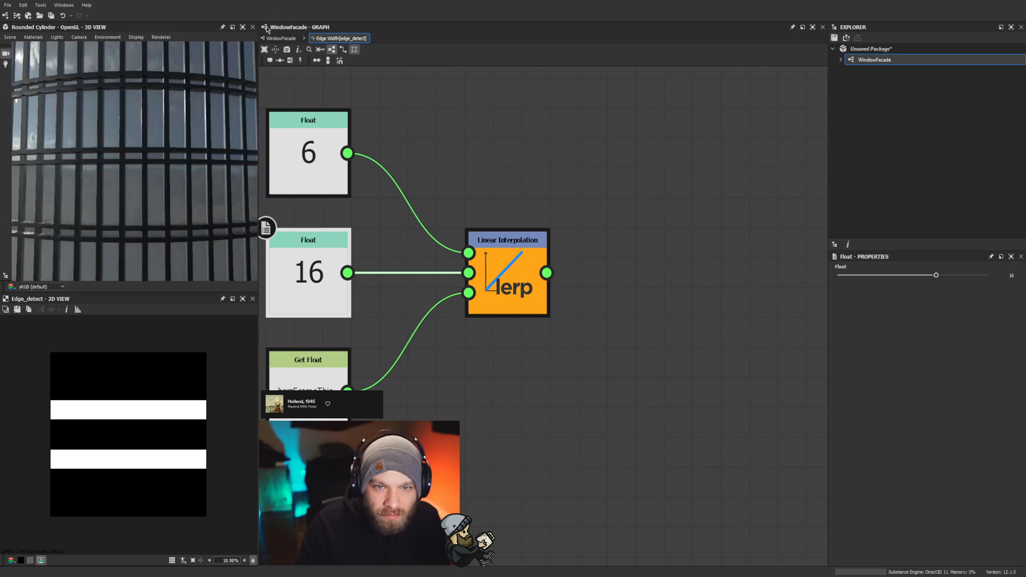
# Step: Return to the WindowFacade graph, preview its input parameters, and lower Horizontal Frame THickness to 0.26 while checking the cylinder
pyautogui.click(278, 38)
pyautogui.doubleClick(379, 110)
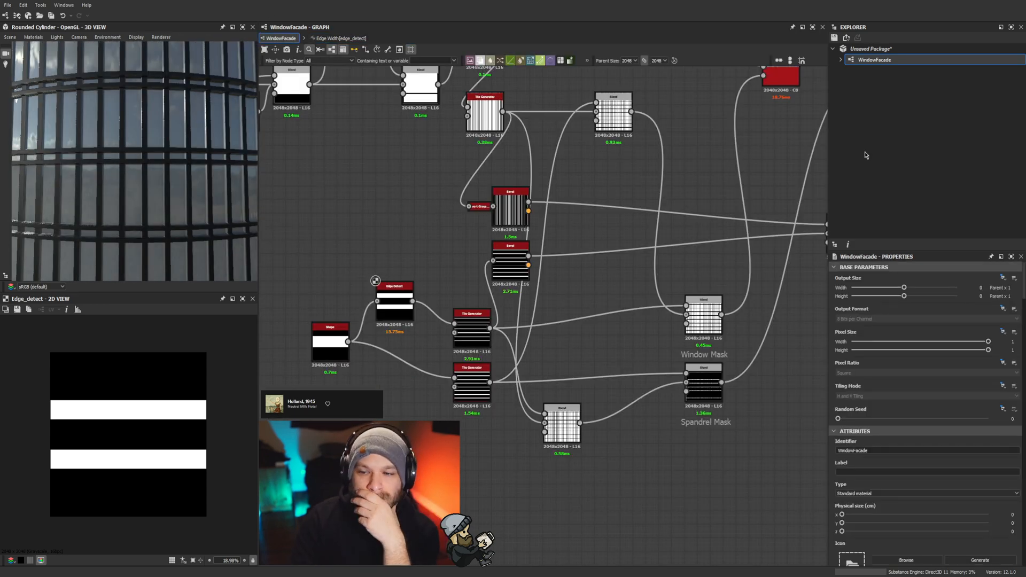
pyautogui.scroll(-8, 916, 402)
pyautogui.click(924, 405)
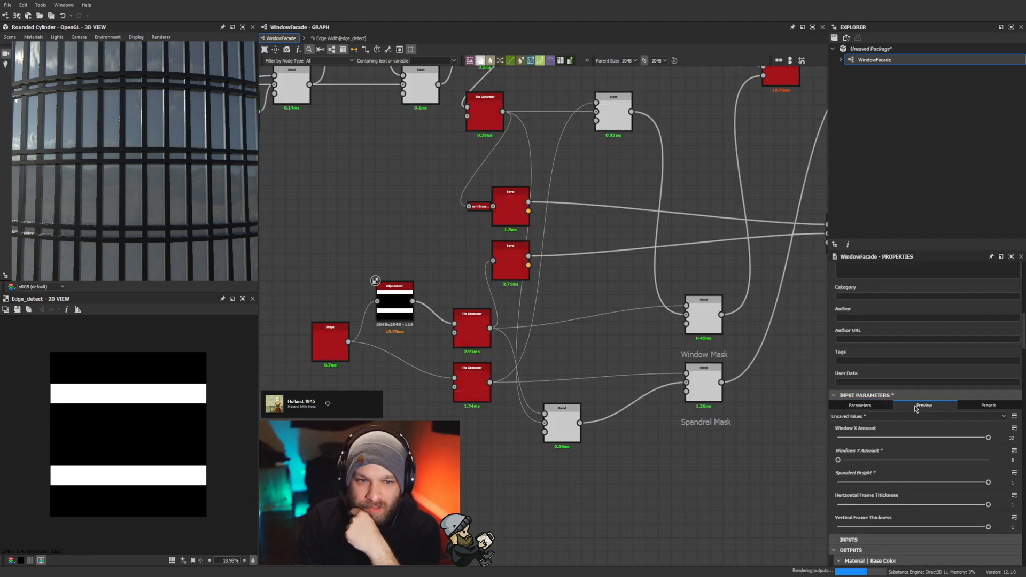
pyautogui.scroll(-5, 121, 191)
pyautogui.scroll(5, 122, 191)
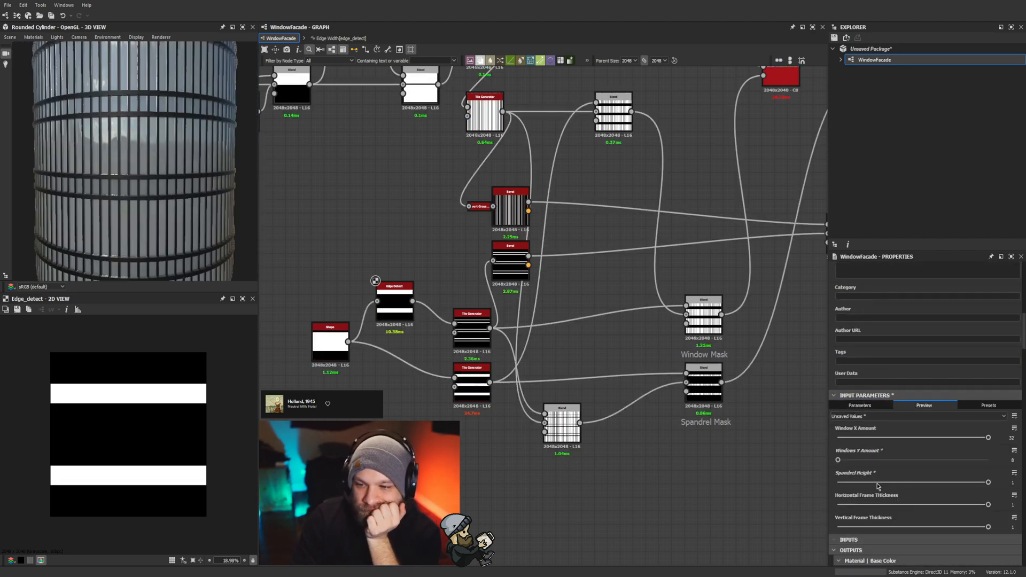
pyautogui.moveTo(911, 505); pyautogui.dragTo(891, 505)
pyautogui.moveTo(884, 505); pyautogui.dragTo(877, 505)
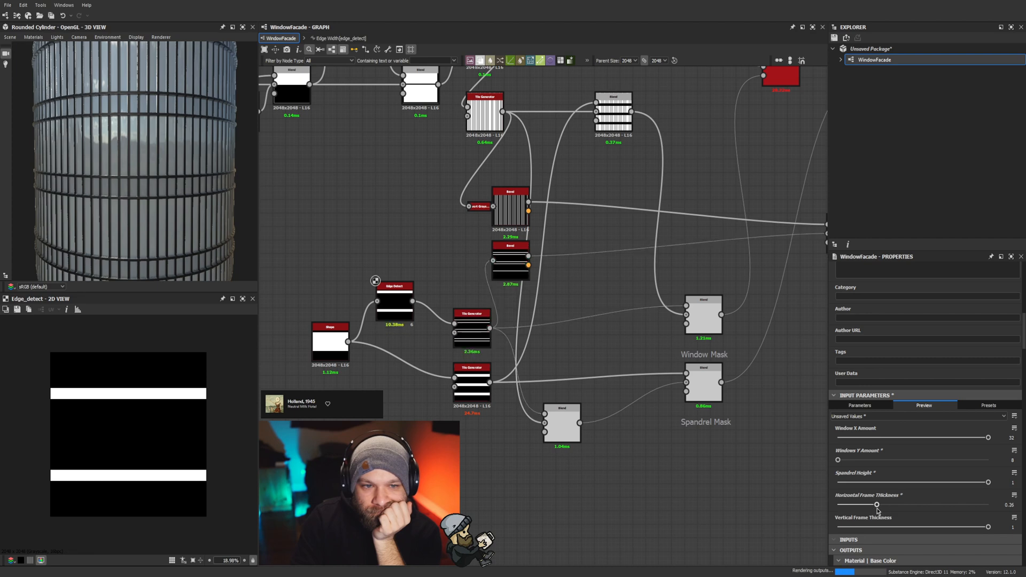
pyautogui.scroll(-5, 131, 205)
pyautogui.scroll(8, 131, 204)
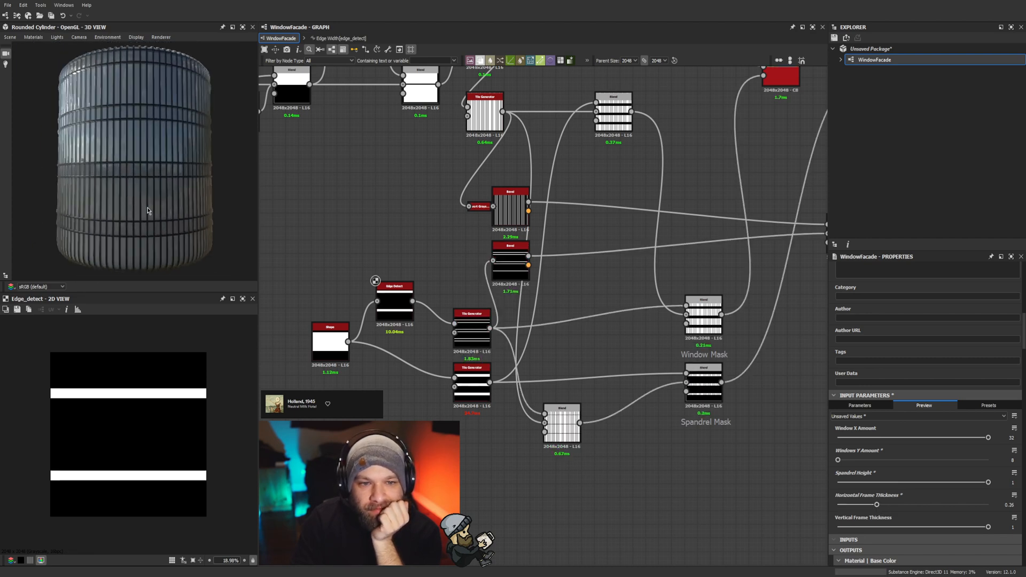
# Step: Lower Horizontal Frame THickness to 0.09 and inspect the horizontal frames on the cylinder from another angle
pyautogui.moveTo(864, 507); pyautogui.dragTo(852, 506)
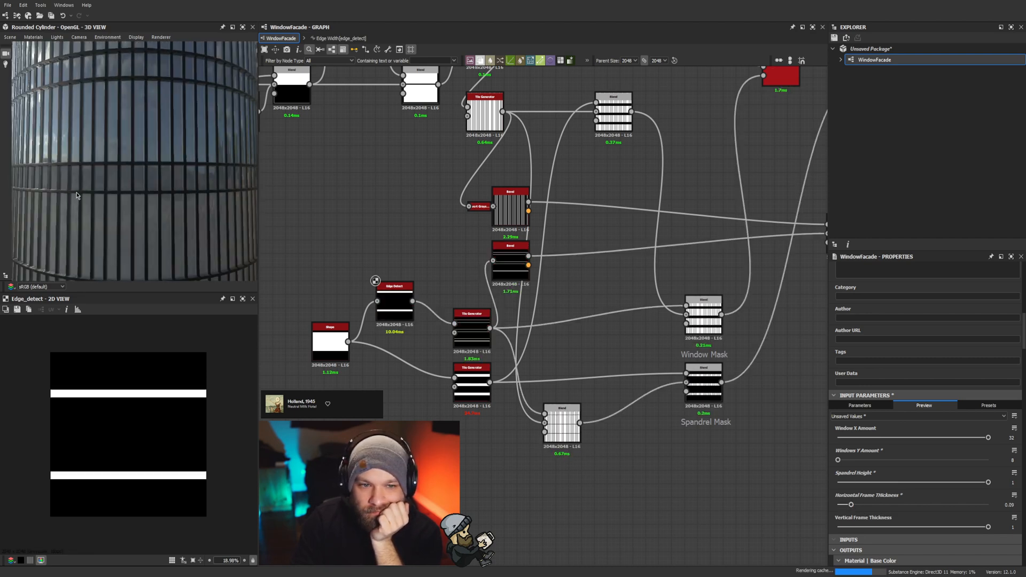
pyautogui.scroll(-5, 88, 198)
pyautogui.moveTo(88, 197); pyautogui.dragTo(158, 204)
pyautogui.scroll(8, 158, 204)
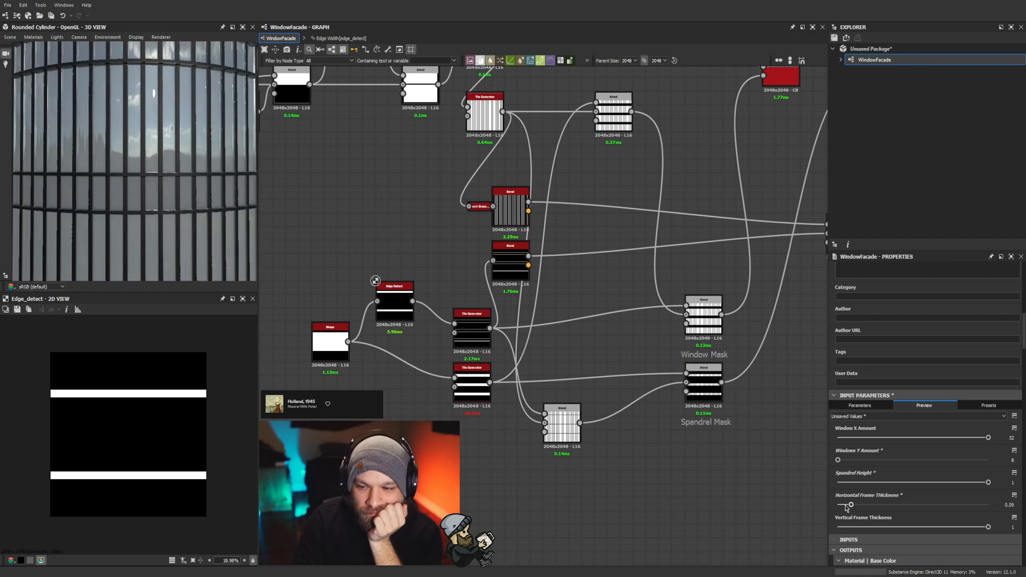
# Step: Set Horizontal Frame THickness to 0, and try 0 for Vertical Frame Thickness before undoing that vertical change
pyautogui.moveTo(851, 506); pyautogui.dragTo(773, 531)
pyautogui.scroll(-5, 118, 207)
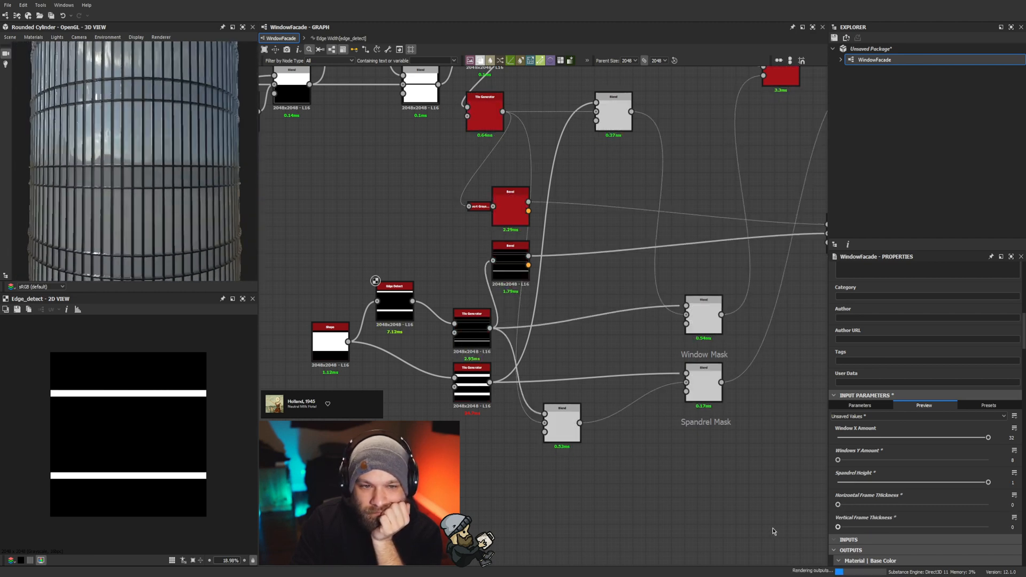
pyautogui.hotkey('ctrl', 'z')
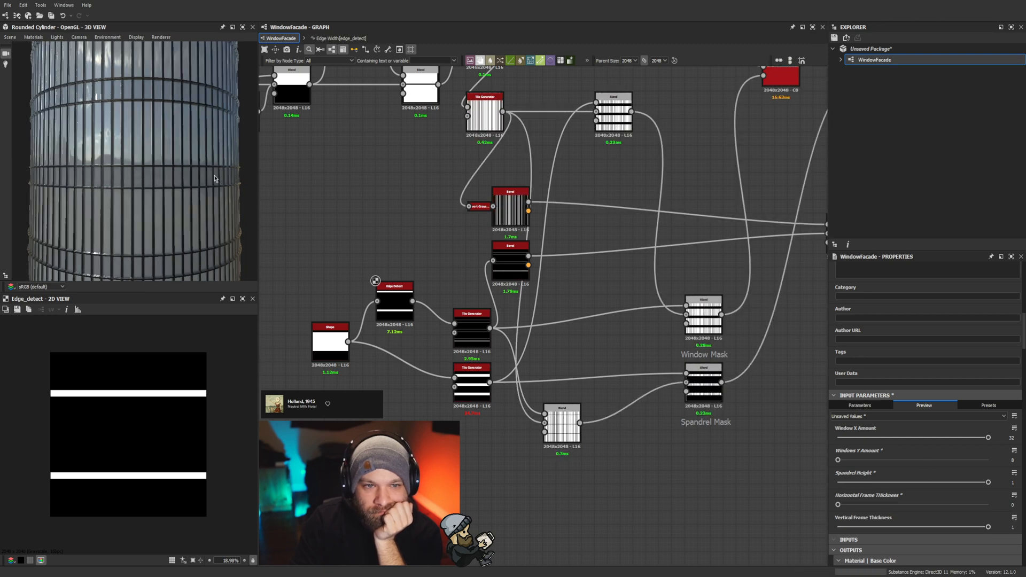
pyautogui.scroll(-5, 207, 228)
pyautogui.moveTo(207, 228); pyautogui.dragTo(237, 235)
pyautogui.scroll(5, 236, 235)
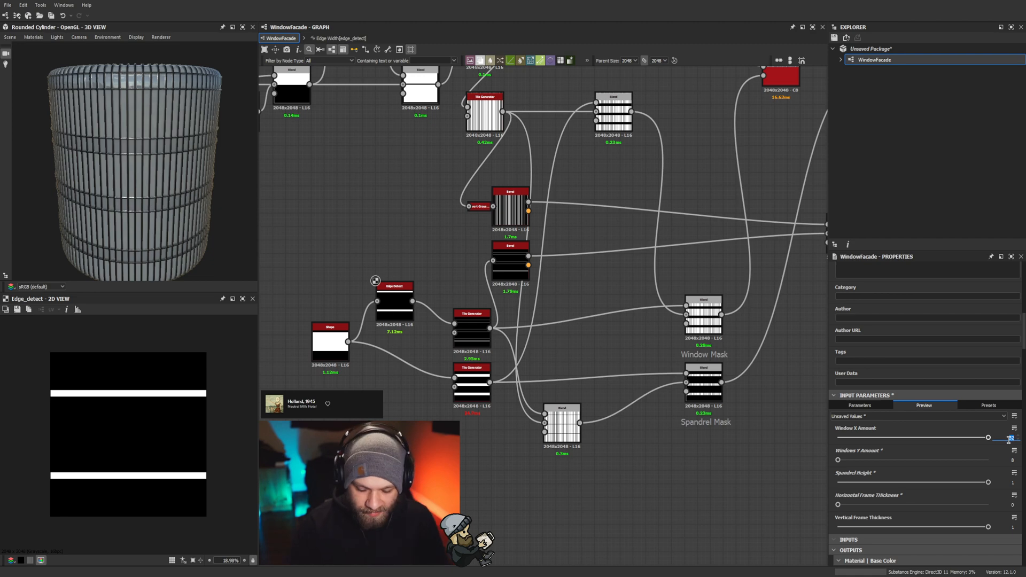
# Step: Set Window X Amount to 24 and Windows Y Amount to 16, and inspect the window grid up close and from afar
pyautogui.write('24')
pyautogui.press('Return')
pyautogui.scroll(3, 121, 235)
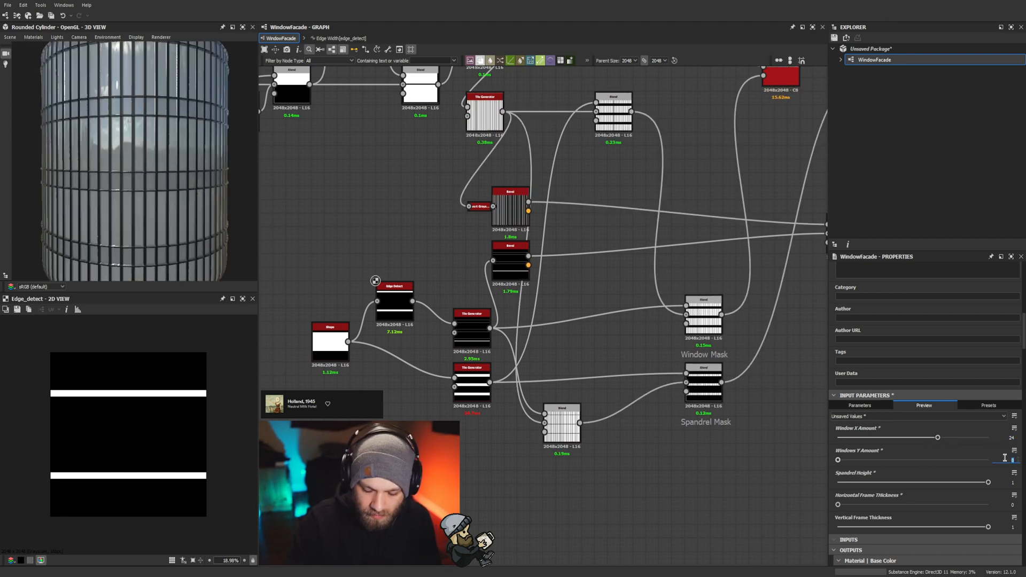
pyautogui.write('16')
pyautogui.press('Return')
pyautogui.scroll(3, 172, 206)
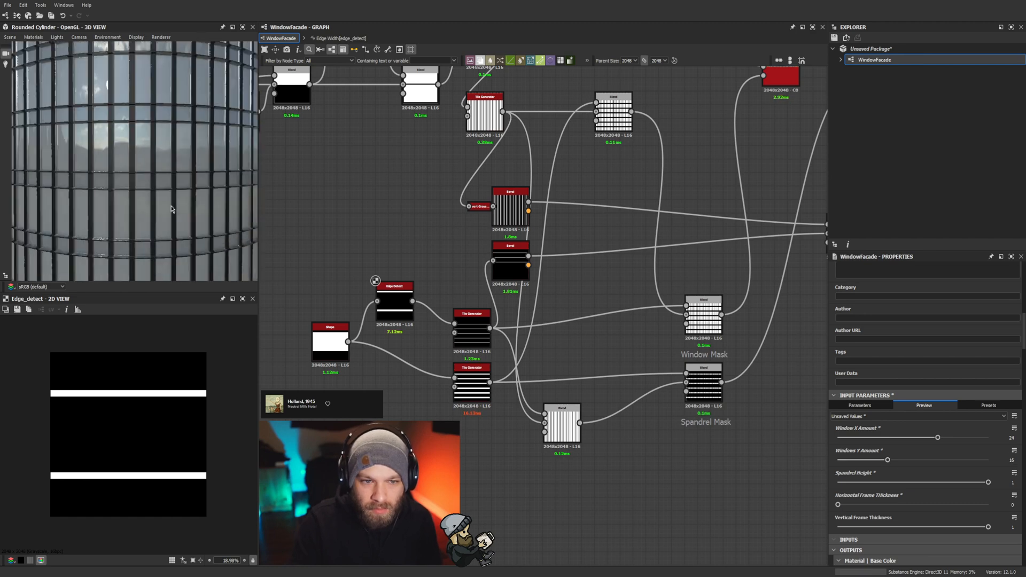
pyautogui.scroll(3, 176, 207)
pyautogui.scroll(-3, 308, 247)
pyautogui.scroll(-2, 151, 214)
pyautogui.scroll(5, 149, 210)
pyautogui.scroll(-4, 147, 210)
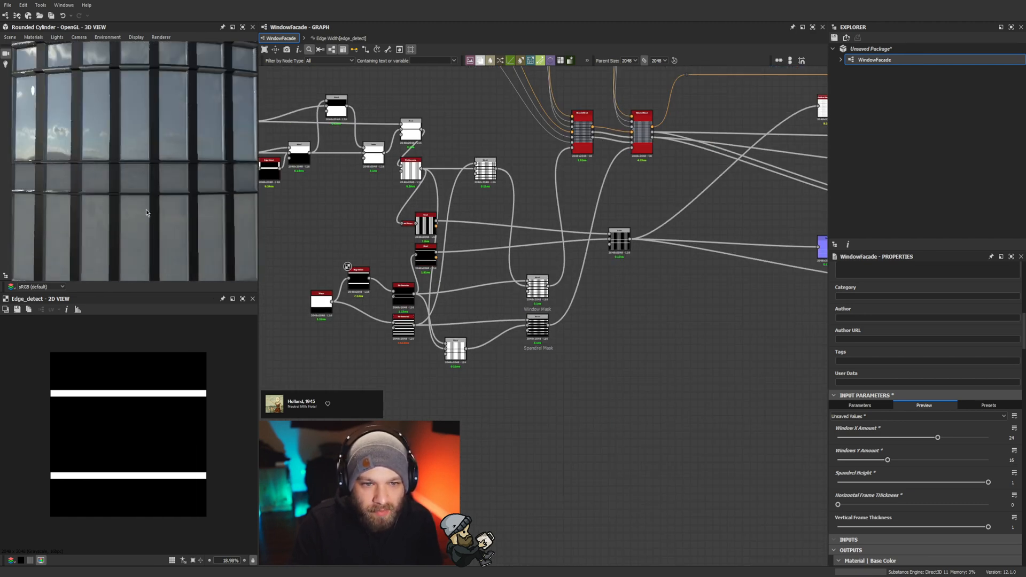
# Step: Raise Horizontal Frame THickness to 1 and check the whole cylinder
pyautogui.scroll(-3, 147, 213)
pyautogui.moveTo(838, 504); pyautogui.dragTo(988, 504)
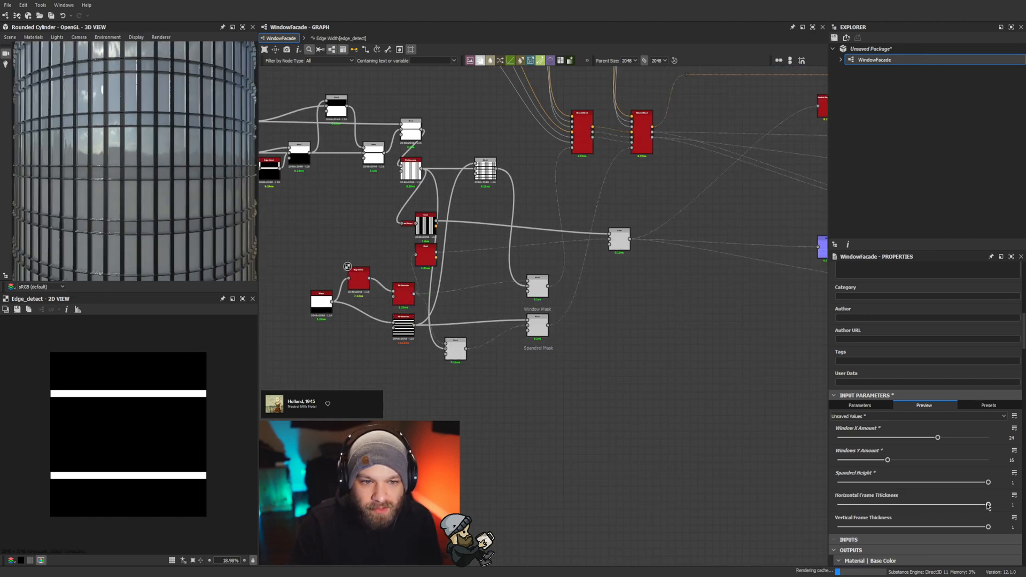
pyautogui.scroll(-3, 135, 194)
pyautogui.scroll(4, 204, 217)
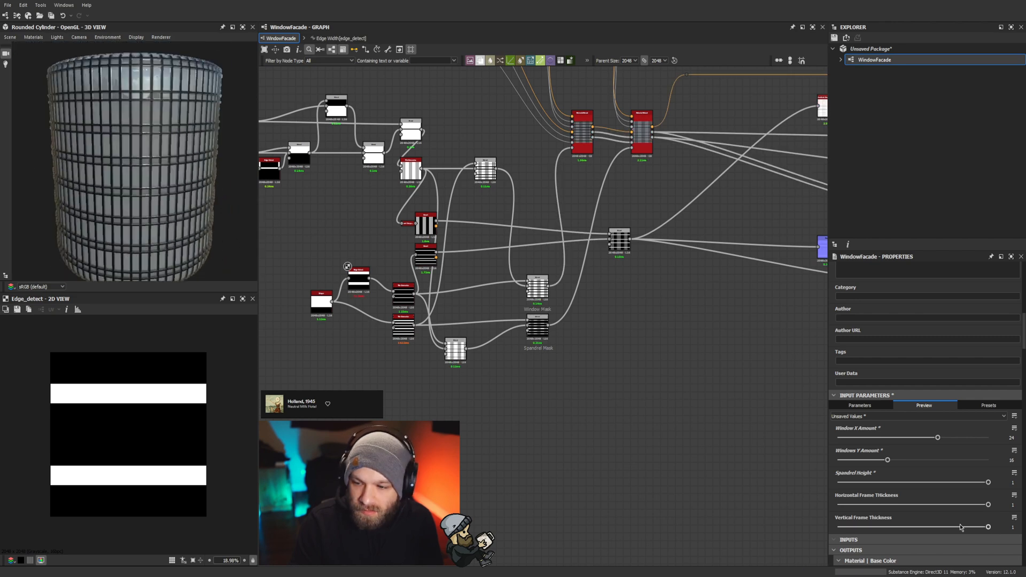
# Step: Try Vertical Frame Thickness at 0.6 and 0.5, and inspect the window frames up close and from afar
pyautogui.press('Return')
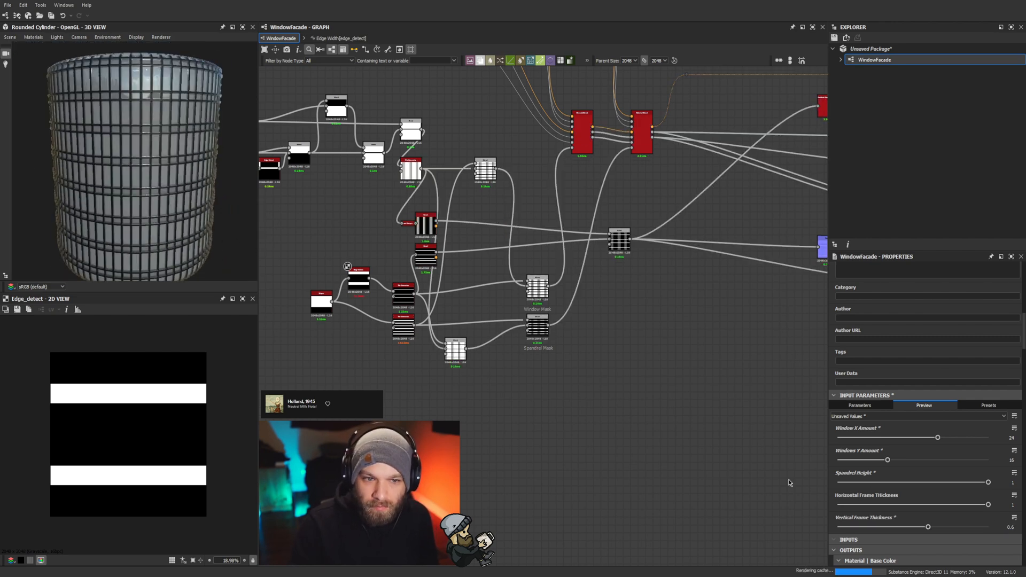
pyautogui.scroll(3, 106, 193)
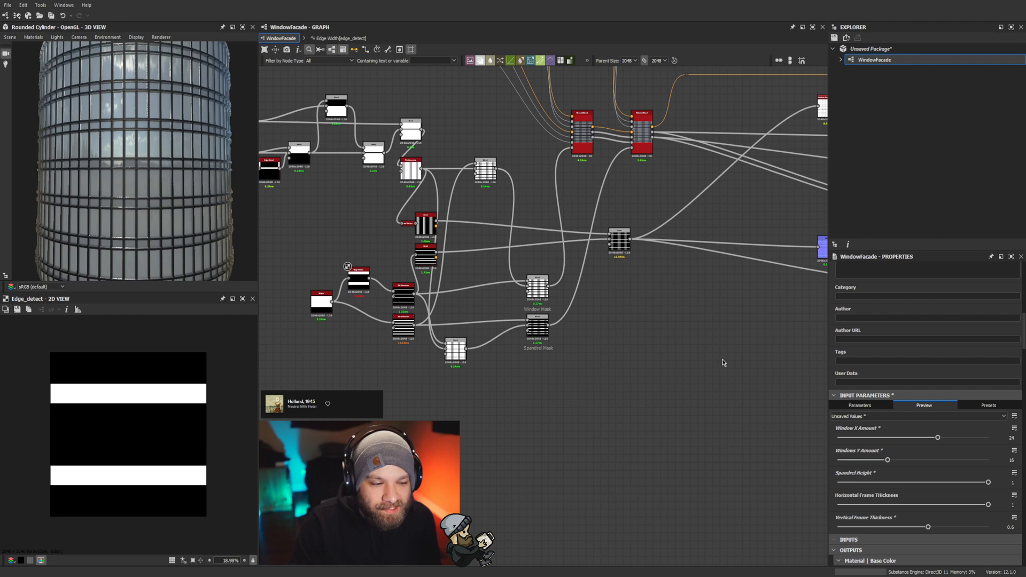
pyautogui.moveTo(905, 531); pyautogui.dragTo(834, 532)
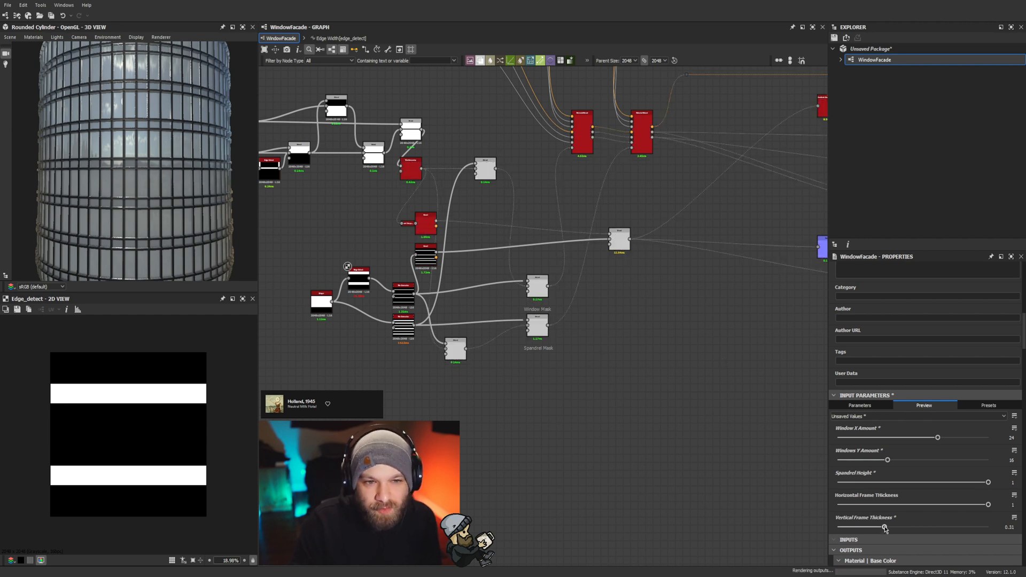
pyautogui.moveTo(681, 557); pyautogui.dragTo(913, 552)
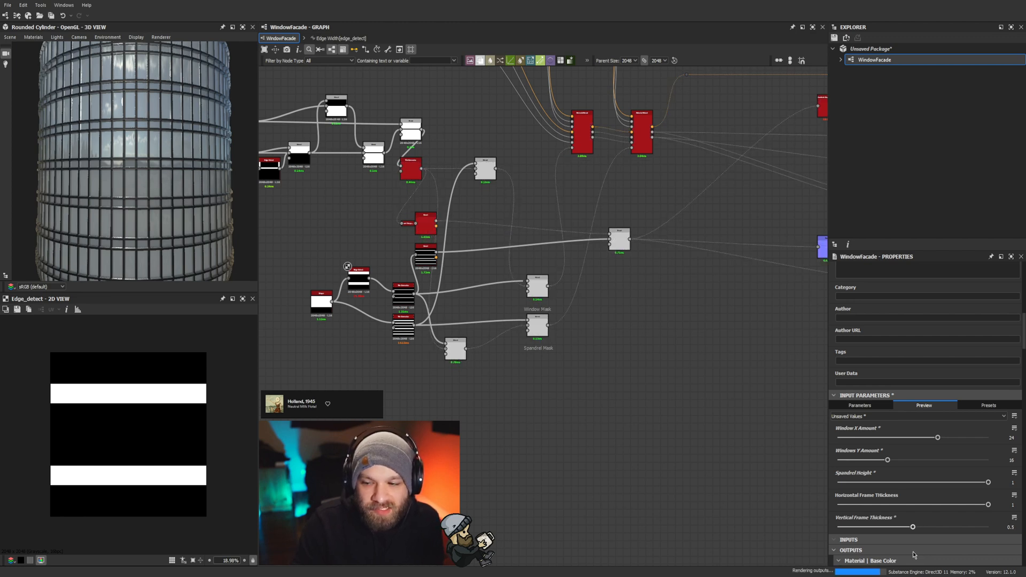
pyautogui.scroll(-3, 107, 191)
pyautogui.scroll(5, 94, 195)
pyautogui.scroll(2, 94, 195)
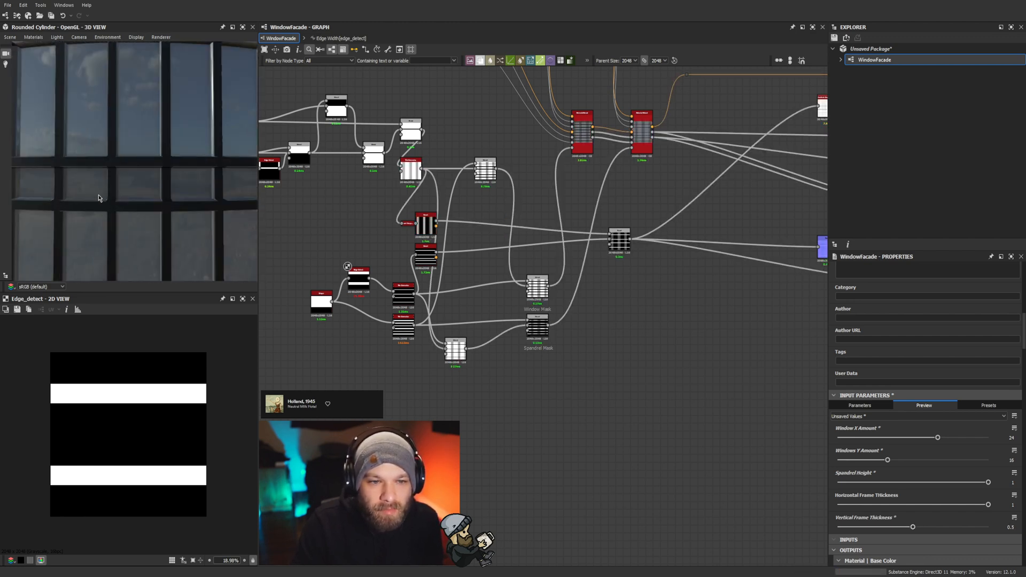
pyautogui.scroll(-6, 134, 203)
pyautogui.scroll(4, 173, 213)
pyautogui.scroll(-6, 172, 200)
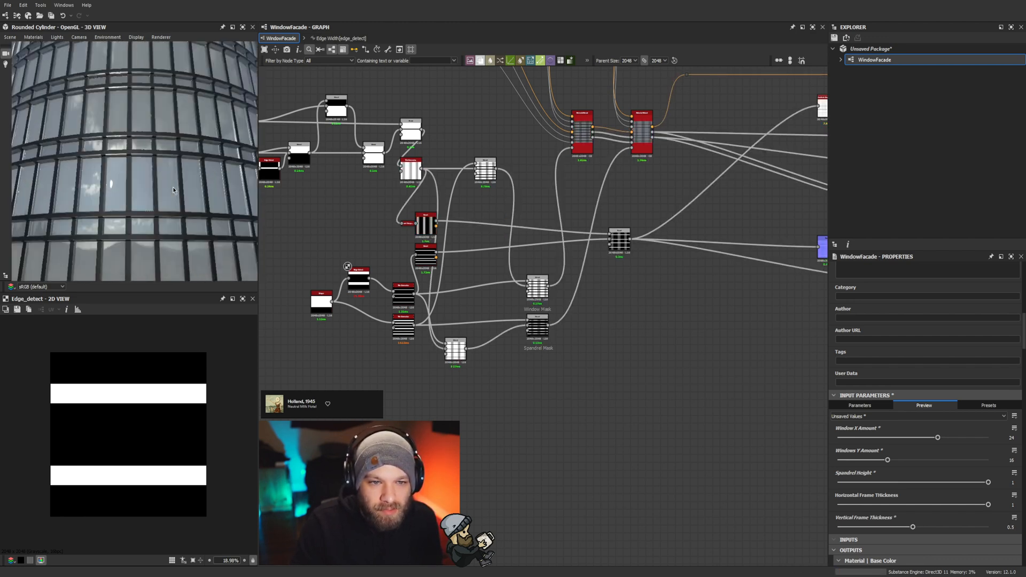
# Step: Set Horizontal Frame THickness to 0.39 and Vertical Frame Thickness to 0.22, and check the whole cylinder
pyautogui.moveTo(988, 504); pyautogui.dragTo(870, 527)
pyautogui.scroll(3, 152, 229)
pyautogui.scroll(-5, 152, 227)
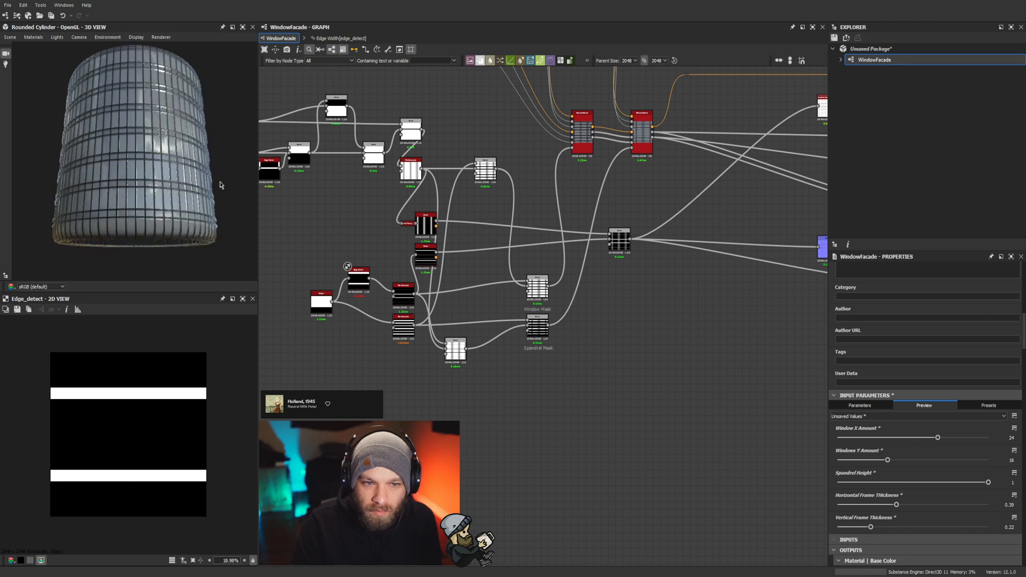
pyautogui.scroll(-4, 176, 238)
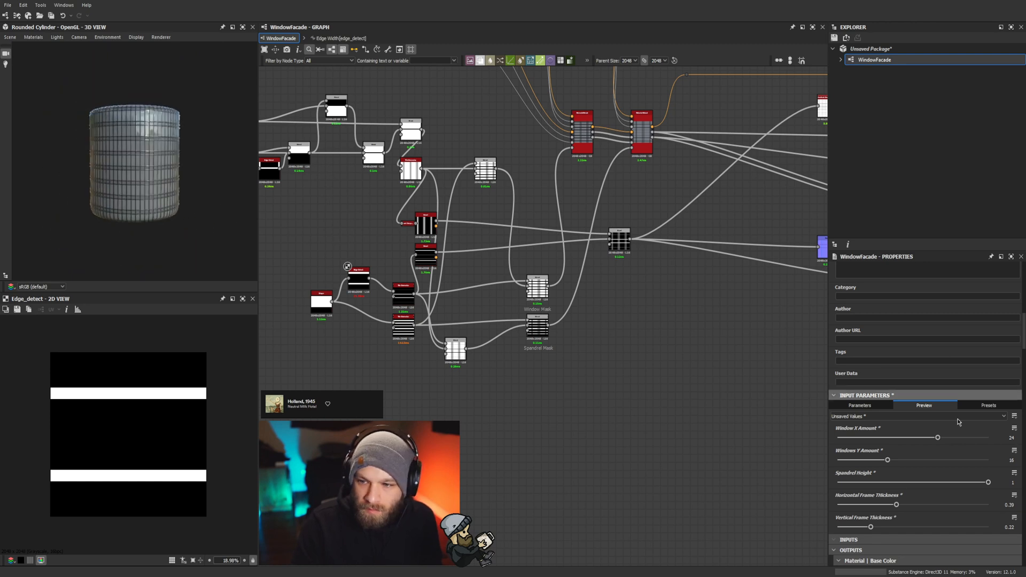
# Step: Try a Window X Amount of 16 and inspect the window proportions up close
pyautogui.moveTo(938, 437); pyautogui.dragTo(907, 437)
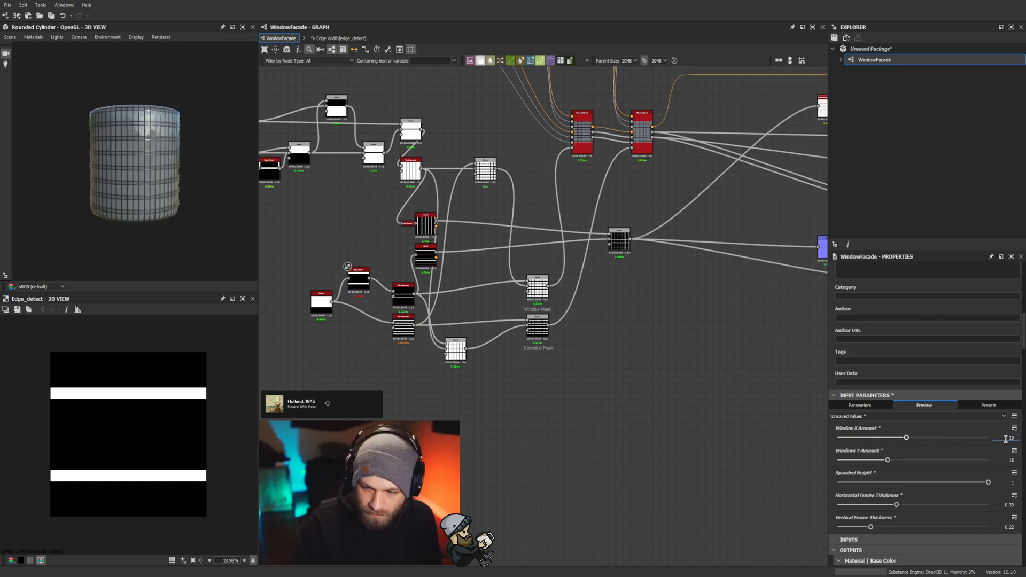
pyautogui.click(1006, 438)
pyautogui.write('16')
pyautogui.press('Return')
pyautogui.scroll(6, 164, 191)
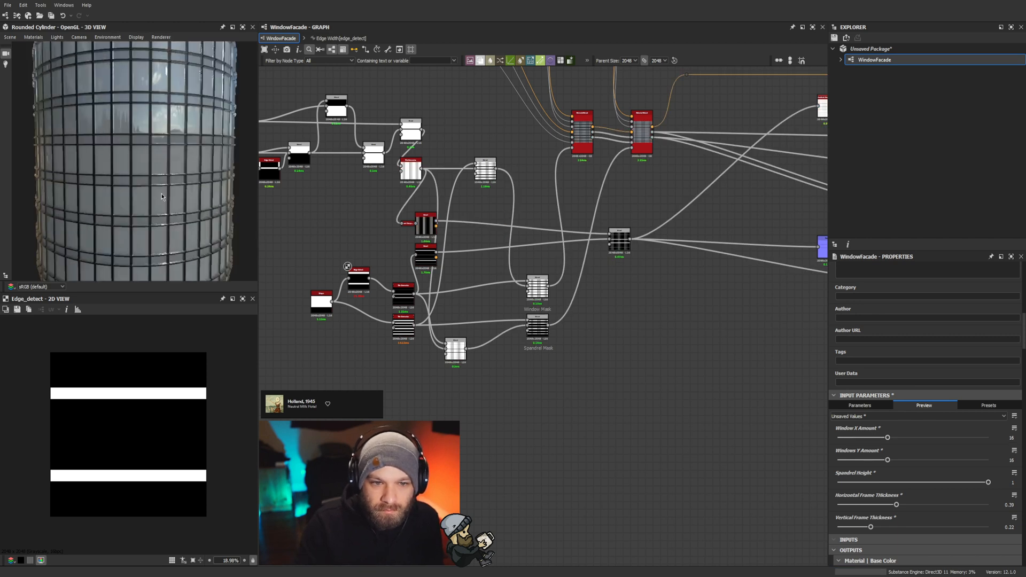
pyautogui.scroll(3, 111, 193)
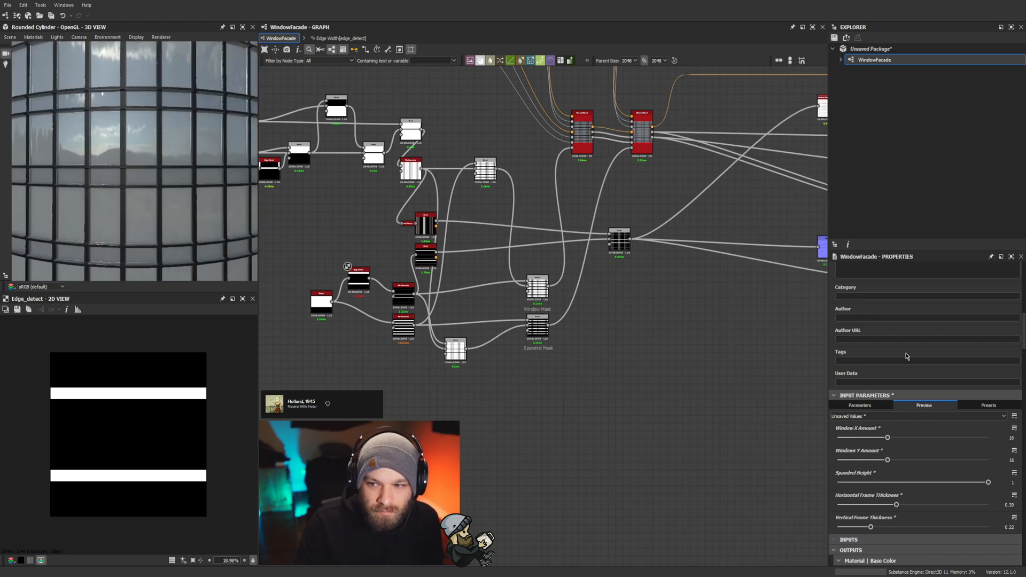
# Step: Try a Window X Amount of 20 and inspect the window grid up close and from afar
pyautogui.click(1005, 438)
pyautogui.write('20')
pyautogui.press('Return')
pyautogui.scroll(-8, 137, 237)
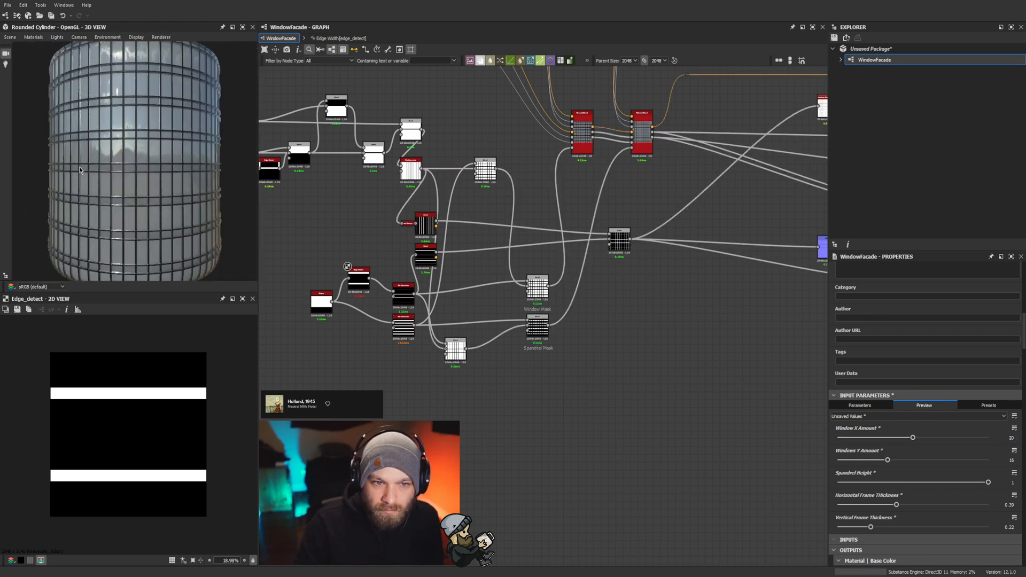
pyautogui.scroll(6, 145, 216)
pyautogui.scroll(-5, 91, 201)
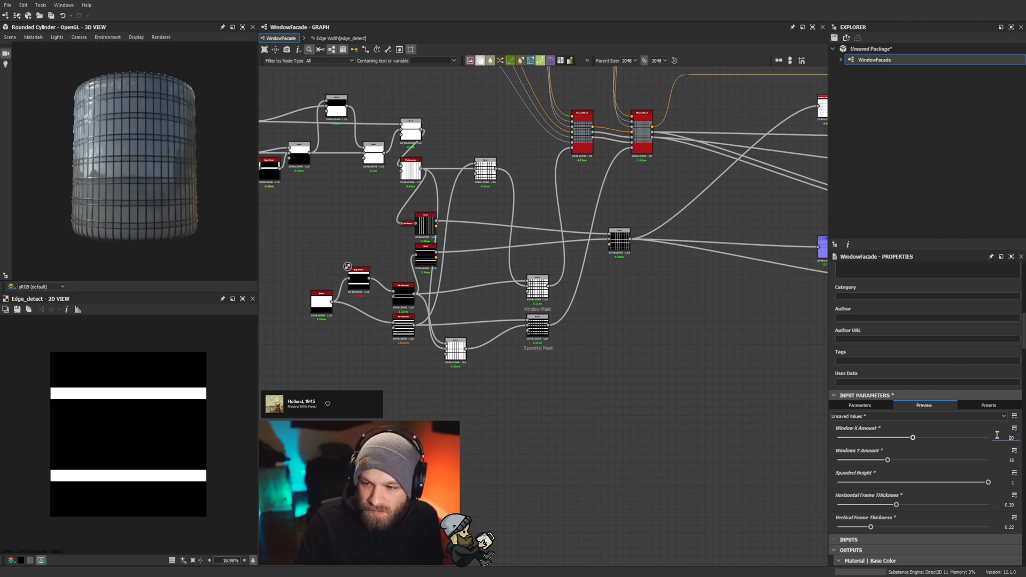
# Step: Set Window X Amount to 10 and Windows Y Amount to 8, and inspect the larger windows on the cylinder
pyautogui.press('Tab')
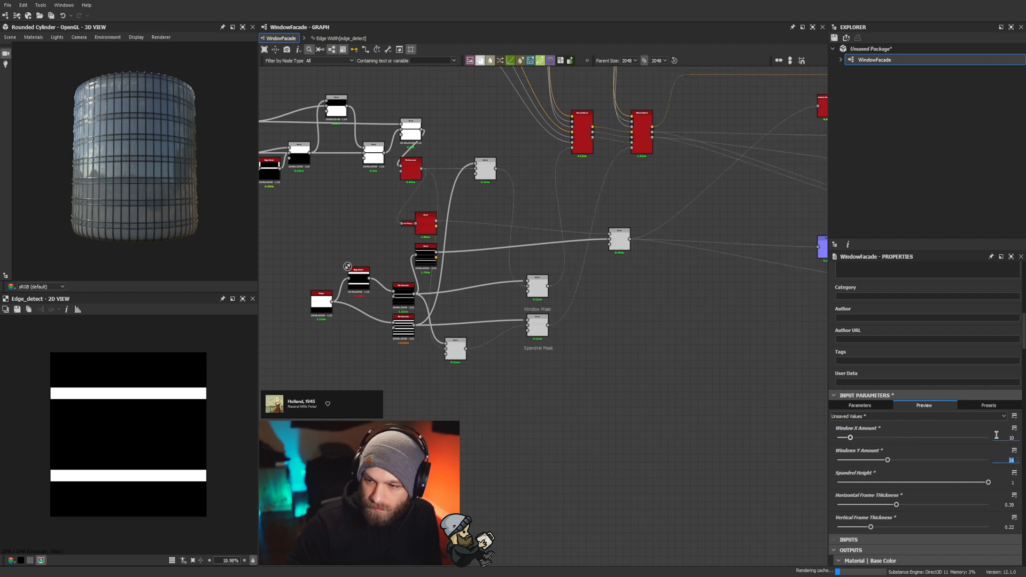
pyautogui.write('8')
pyautogui.press('Return')
pyautogui.scroll(-4, 86, 197)
pyautogui.scroll(5, 123, 205)
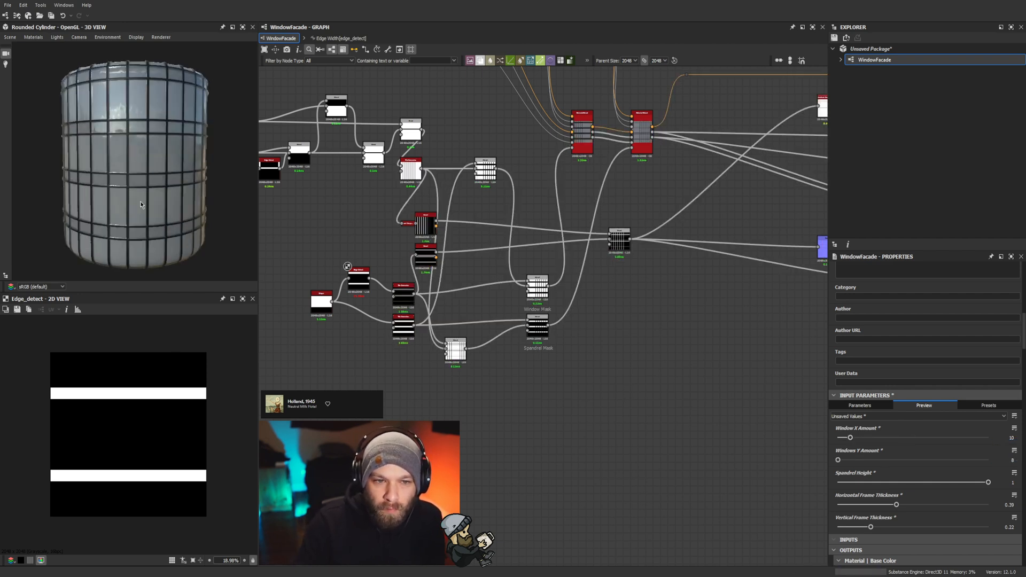
pyautogui.scroll(-2, 161, 211)
pyautogui.scroll(5, 159, 208)
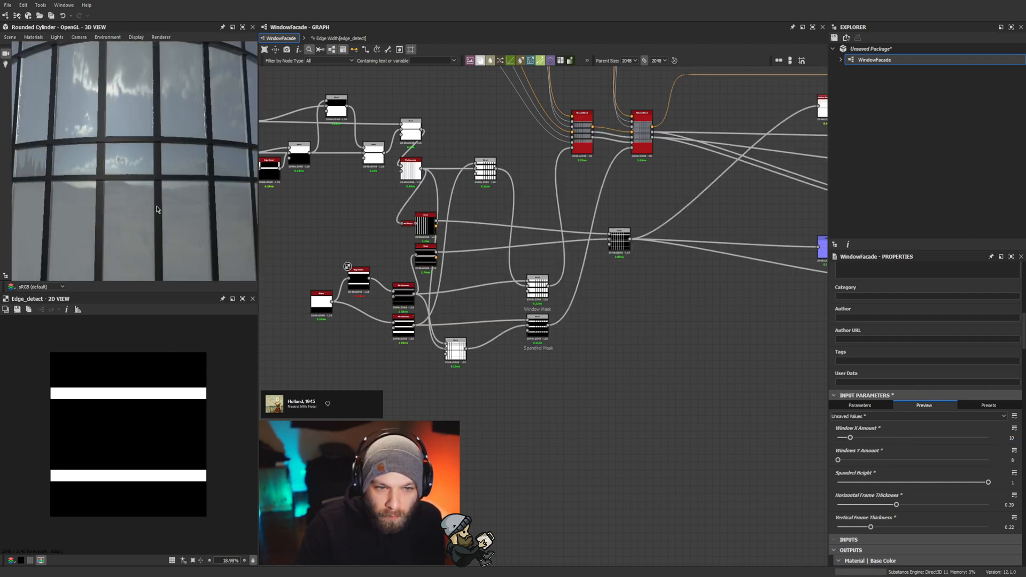
pyautogui.scroll(-3, 160, 206)
pyautogui.scroll(-4, 660, 224)
pyautogui.scroll(3, 647, 260)
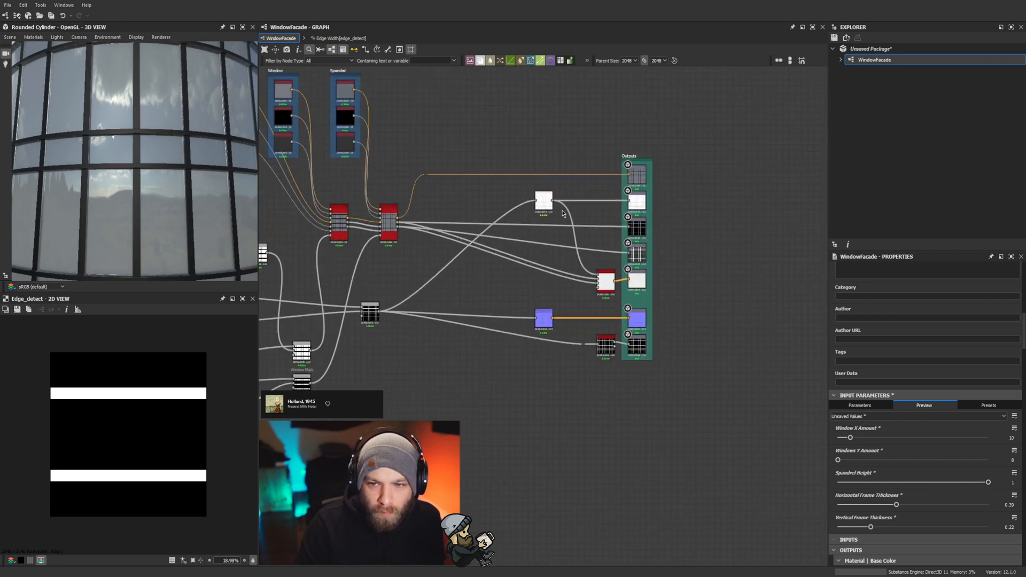
# Step: Preview the HBAO node that feeds the ambient occlusion output and set its Height Depth to 0.005
pyautogui.doubleClick(543, 202)
pyautogui.scroll(3, 150, 361)
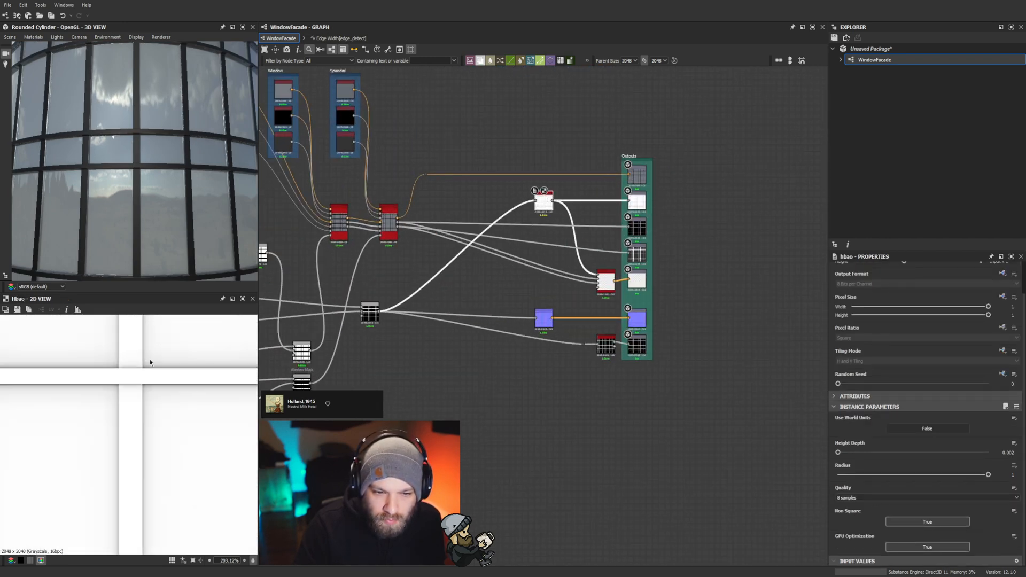
pyautogui.click(997, 451)
pyautogui.write('.005')
pyautogui.press('Return')
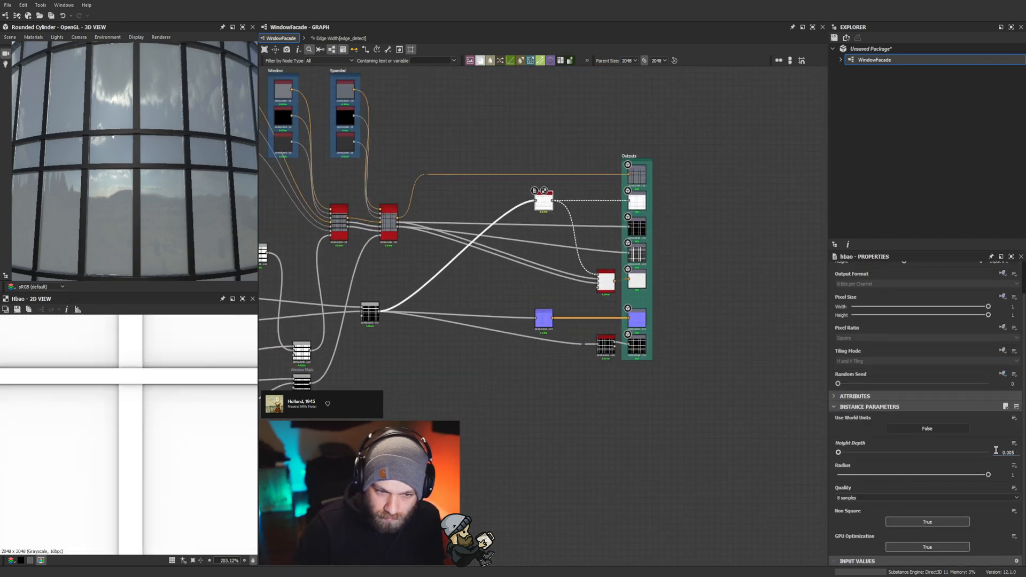
# Step: Examine the ambient occlusion shading around the window frames on the cylinder and in the HBAO map
pyautogui.scroll(-3, 155, 193)
pyautogui.scroll(5, 154, 194)
pyautogui.scroll(1, 154, 194)
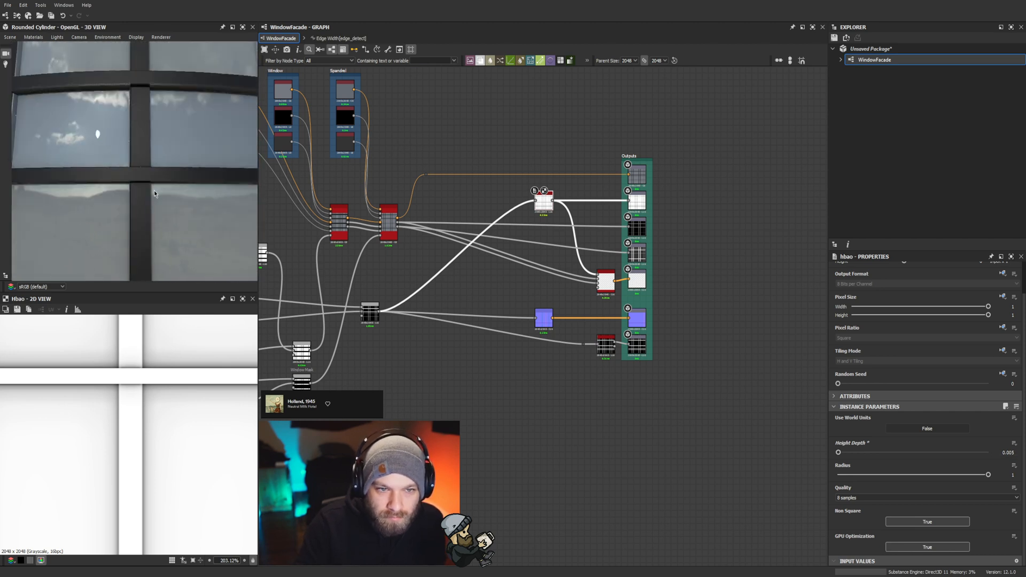
pyautogui.scroll(-4, 154, 194)
pyautogui.moveTo(154, 193); pyautogui.dragTo(155, 218)
pyautogui.scroll(4, 156, 179)
pyautogui.scroll(-5, 157, 175)
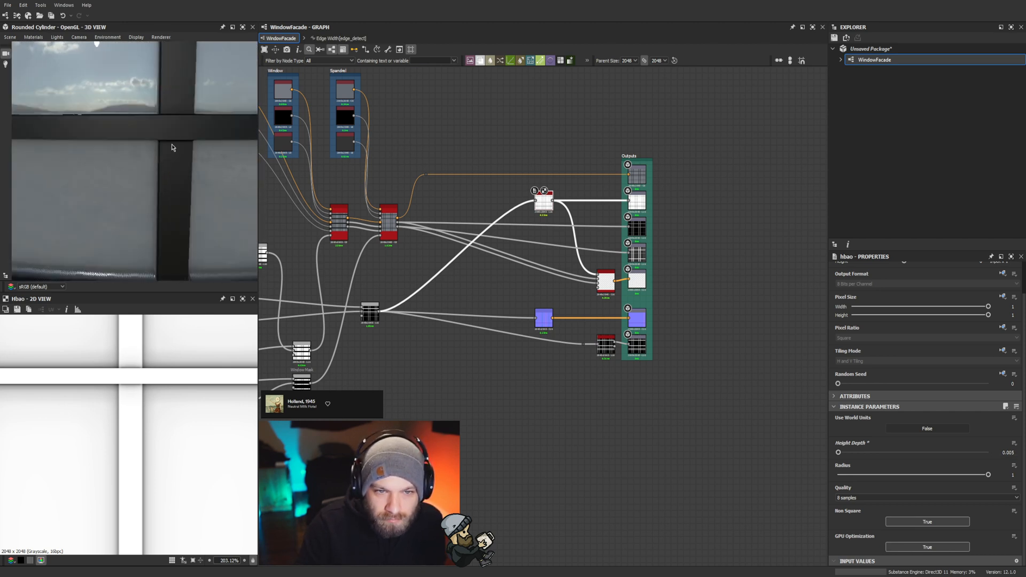
pyautogui.scroll(-6, 161, 424)
pyautogui.scroll(-5, 152, 194)
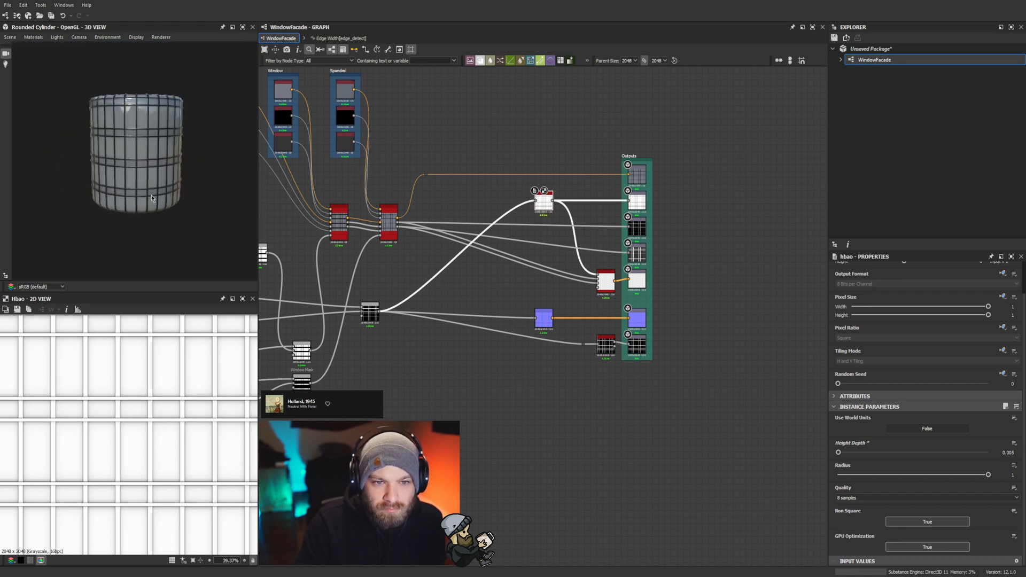
pyautogui.scroll(-3, 547, 356)
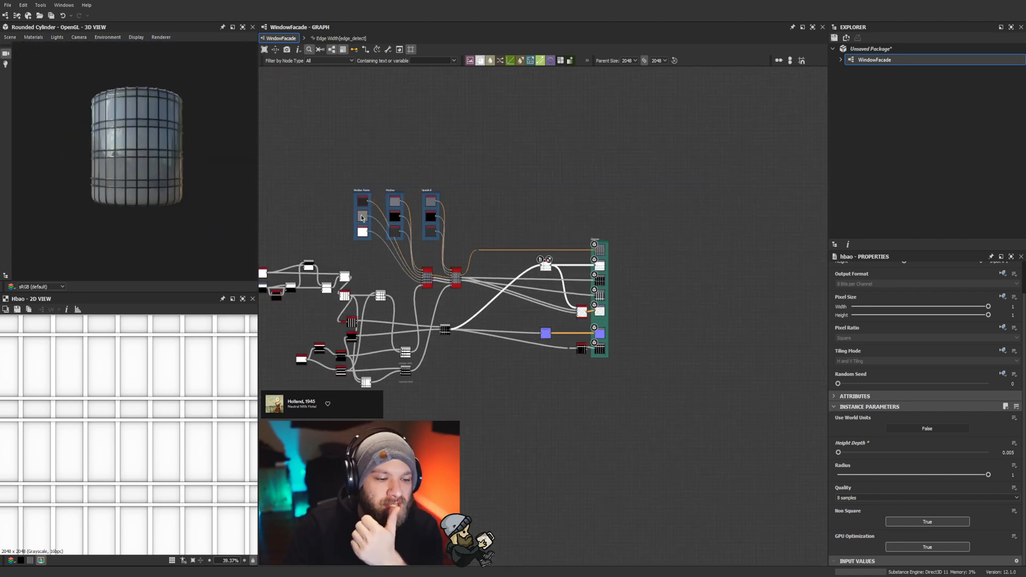
# Step: Review the graph's exposed input parameters and look over the cylinder from another angle
pyautogui.click(526, 496)
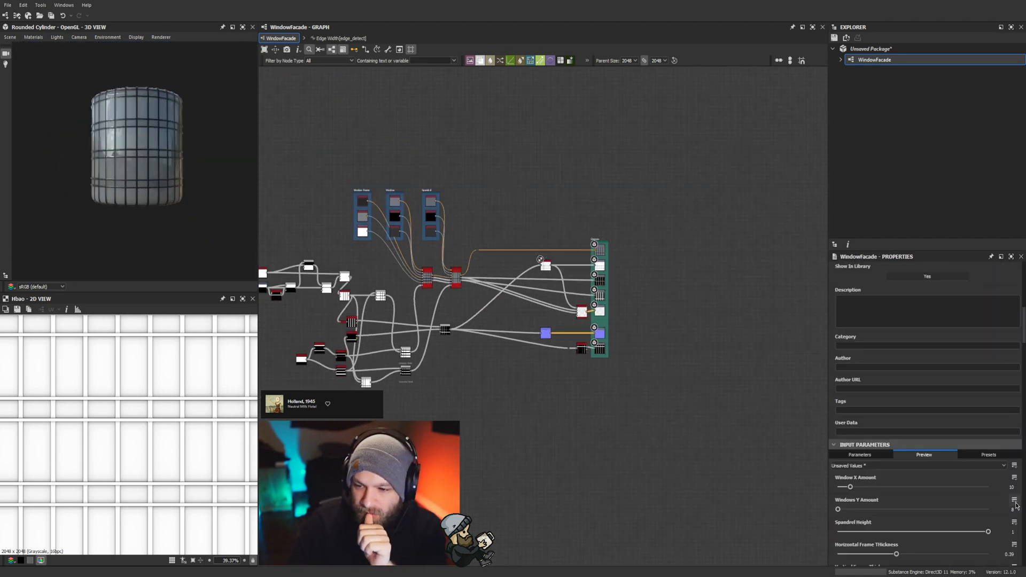
pyautogui.scroll(-5, 1007, 507)
pyautogui.scroll(3, 933, 468)
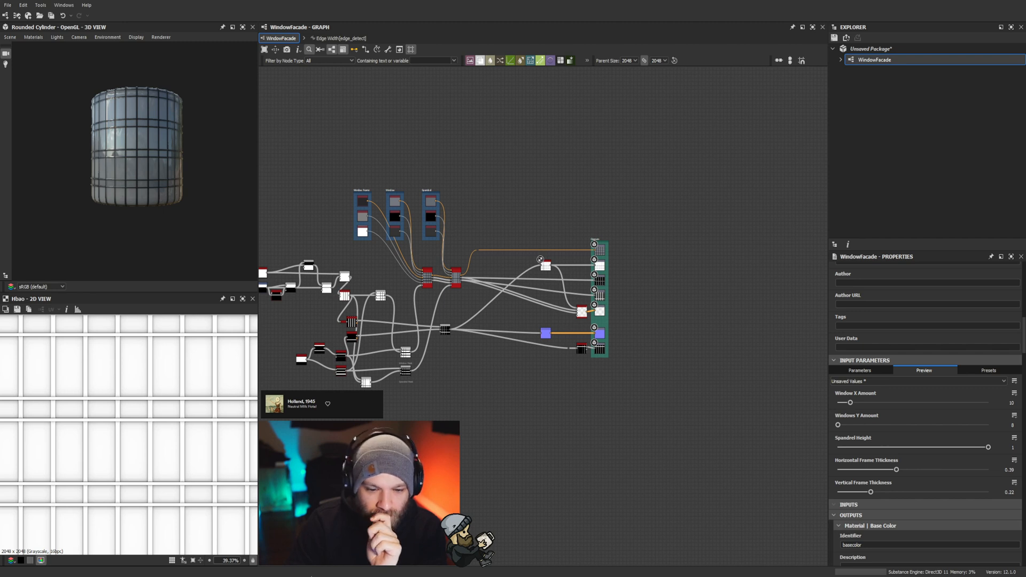
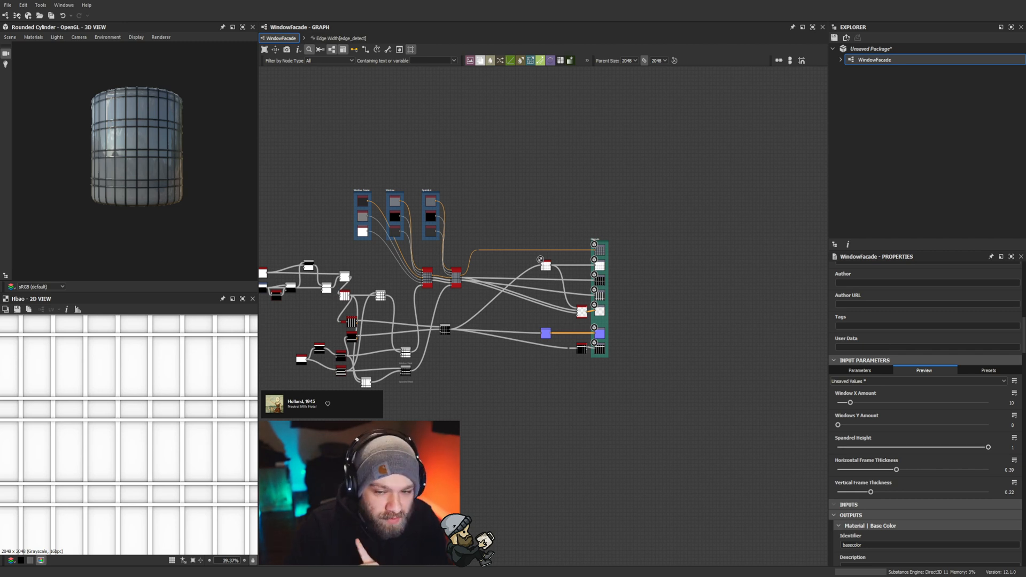
pyautogui.moveTo(326, 153); pyautogui.dragTo(444, 238)
pyautogui.click(464, 192)
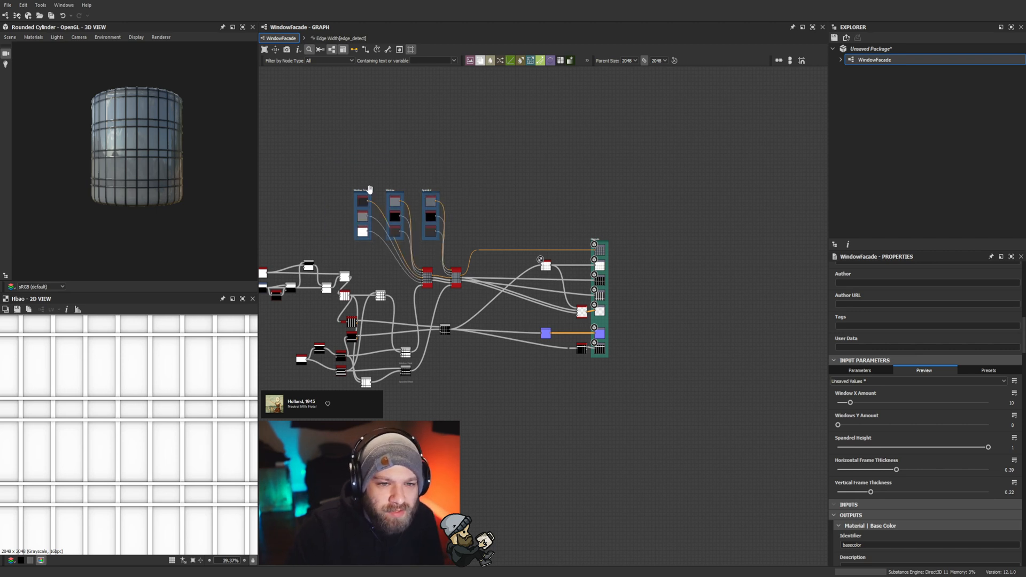
pyautogui.moveTo(41, 131); pyautogui.dragTo(196, 146)
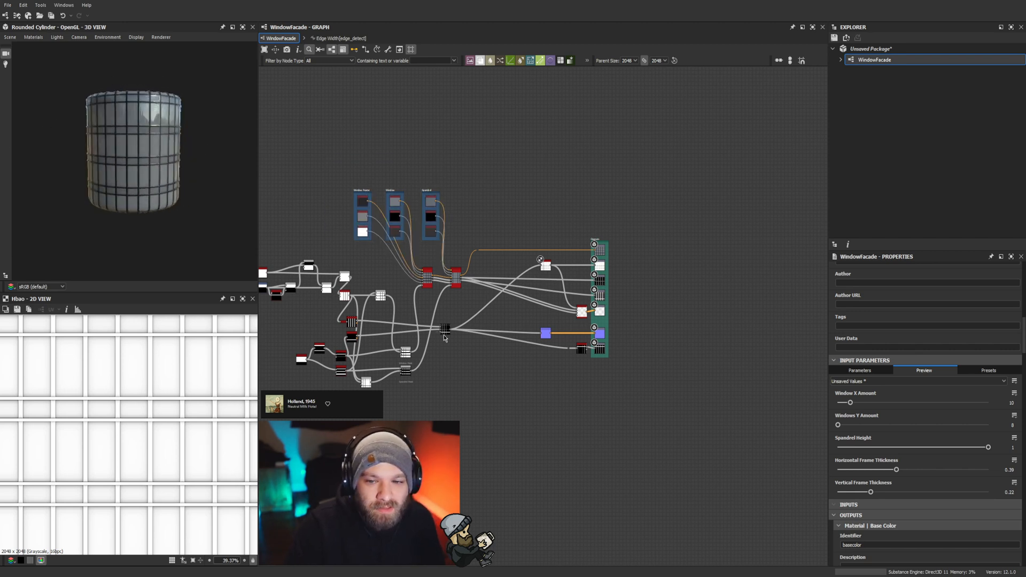
# Step: Add a Blend node fed by the Window Mask and Spandrel Mask blends and place it beside them
pyautogui.scroll(6, 443, 337)
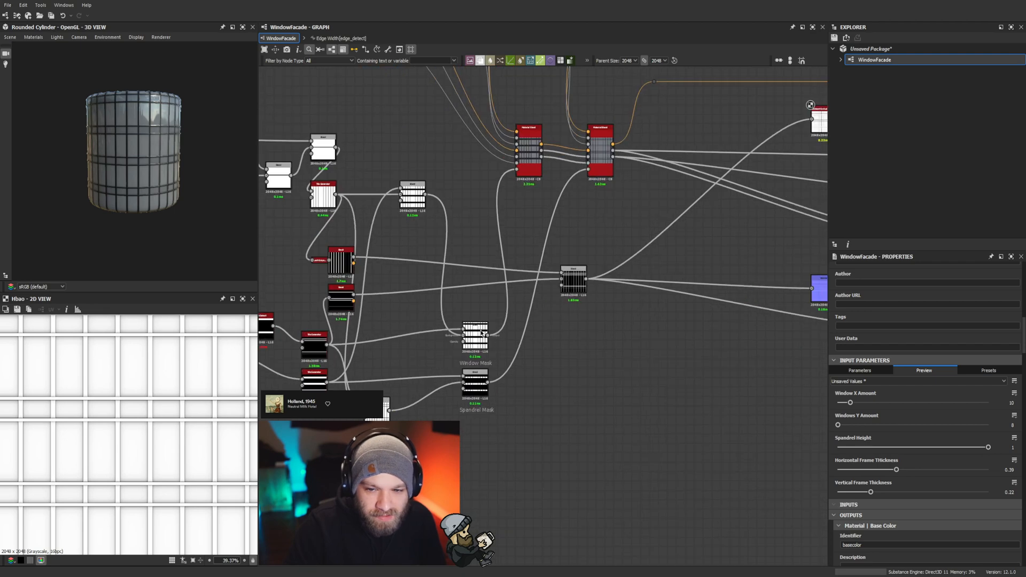
pyautogui.doubleClick(482, 332)
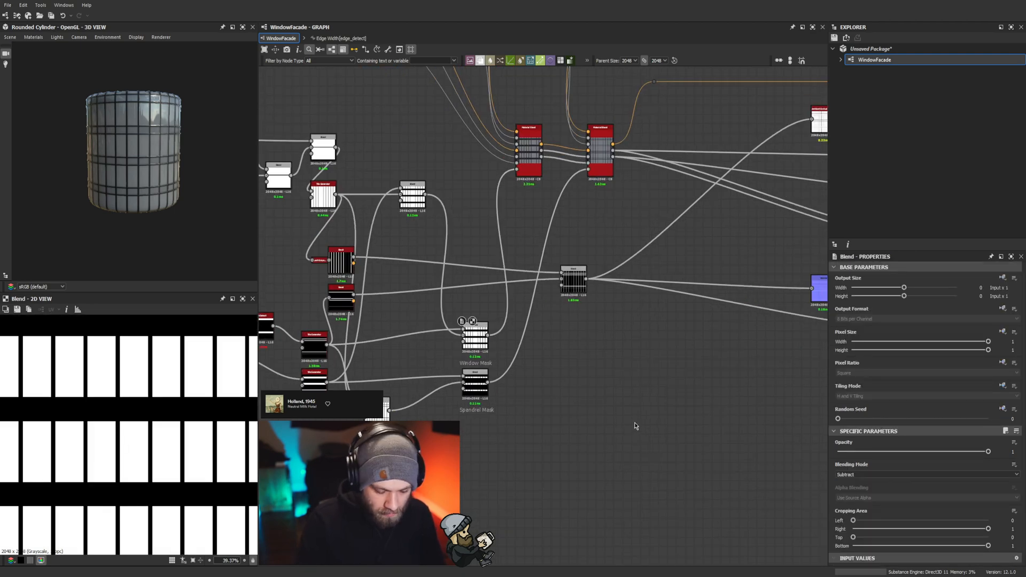
pyautogui.press('b')
pyautogui.scroll(3, 517, 418)
pyautogui.moveTo(466, 359); pyautogui.dragTo(466, 279)
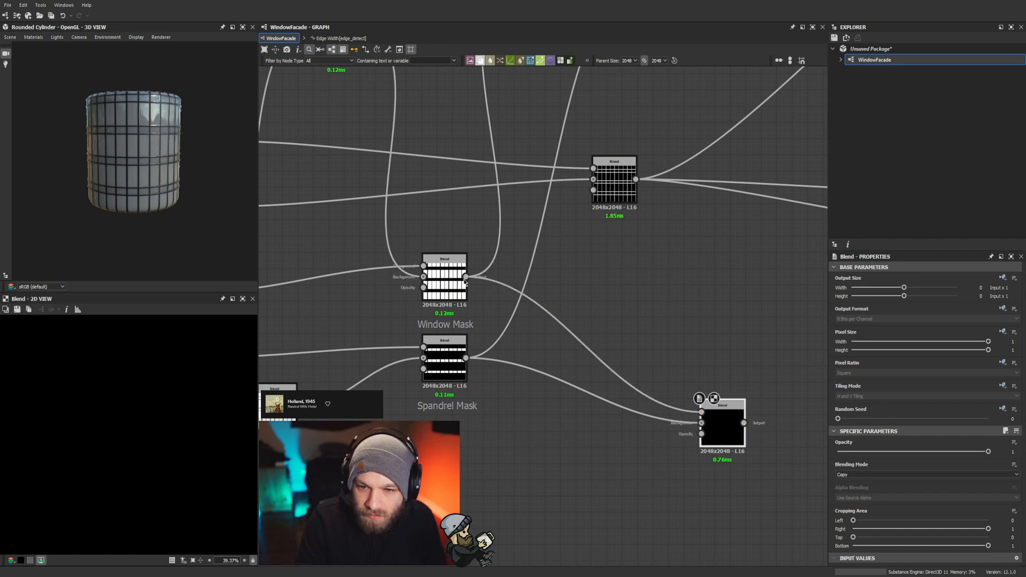
pyautogui.moveTo(723, 405); pyautogui.dragTo(598, 356)
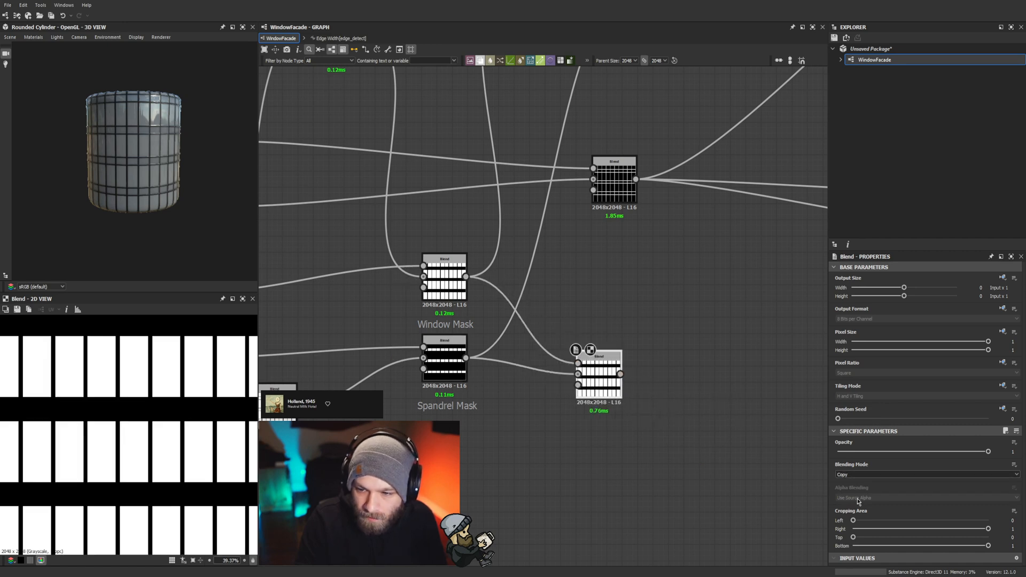
# Step: Set the new mask blend's Blending Mode to Max (Lighten) and align the node with the Spandrel Mask blend
pyautogui.scroll(-6, 126, 500)
pyautogui.scroll(3, 127, 498)
pyautogui.scroll(1, 271, 458)
pyautogui.moveTo(651, 443); pyautogui.dragTo(506, 445, button='middle')
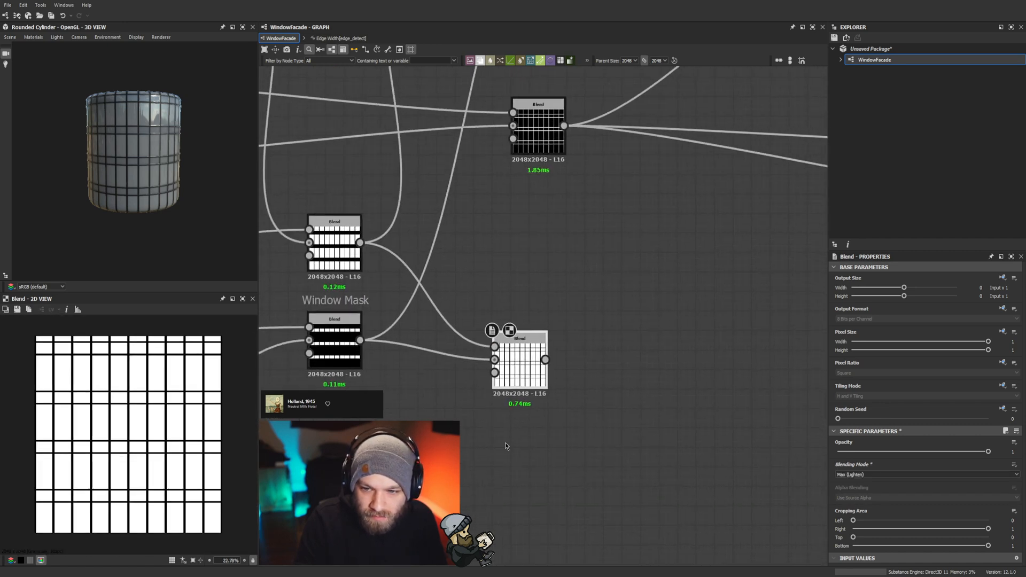
pyautogui.scroll(2, 523, 399)
pyautogui.moveTo(508, 356); pyautogui.dragTo(429, 329)
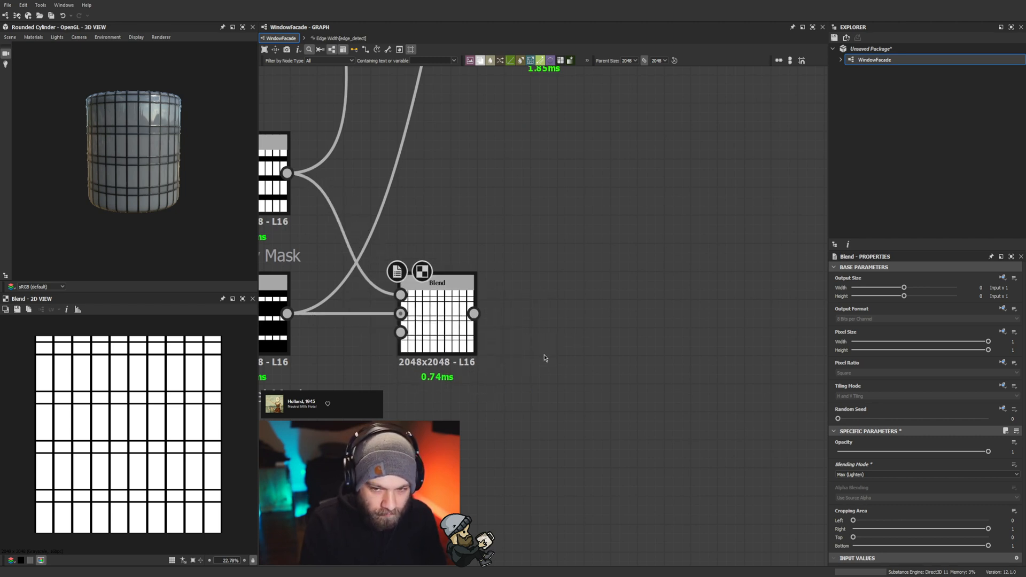
# Step: Add a Flood Fill node fed by the combined window and spandrel mask blend
pyautogui.press('f')
pyautogui.moveTo(474, 314); pyautogui.dragTo(534, 308)
pyautogui.click(645, 396)
pyautogui.moveTo(645, 396); pyautogui.dragTo(475, 391, button='middle')
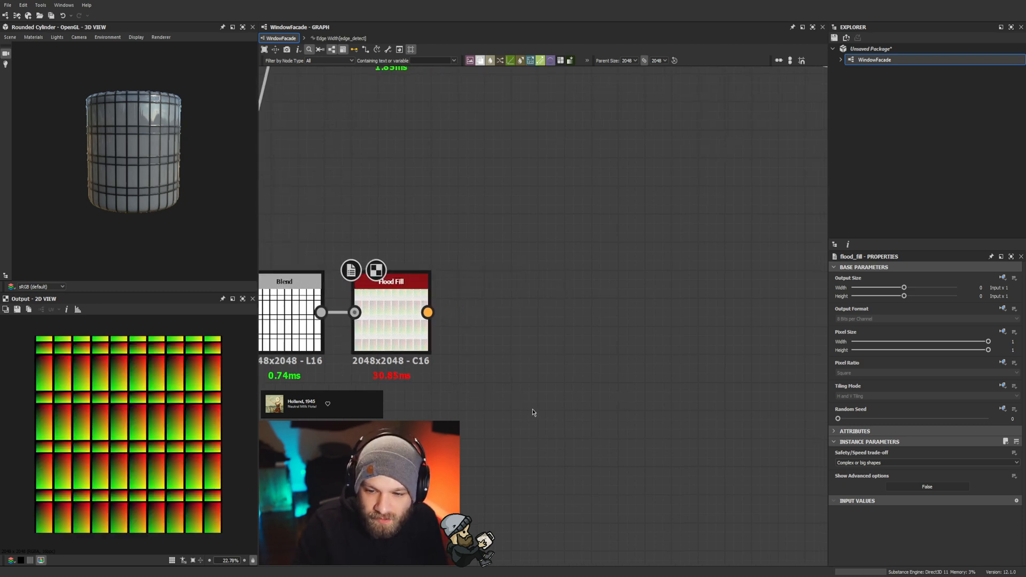
# Step: Add a Flood Fill to Random Grayscale node fed by the Flood Fill node
pyautogui.press('g')
pyautogui.moveTo(493, 402); pyautogui.dragTo(548, 347)
pyautogui.moveTo(428, 313); pyautogui.dragTo(500, 315)
pyautogui.scroll(-4, 471, 433)
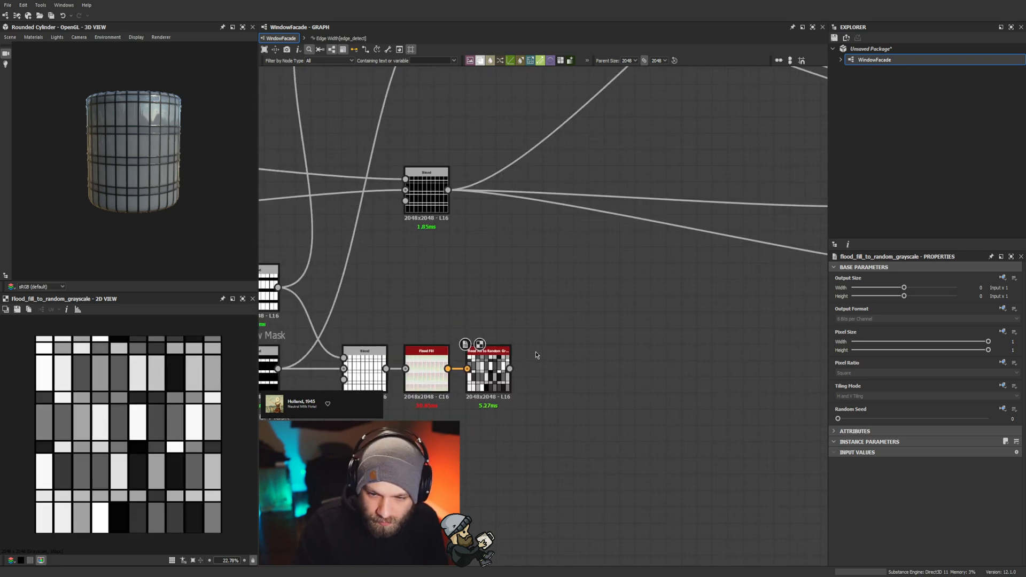
# Step: Add a Directional Warp node and feed the random grayscale into its intensity input
pyautogui.press('w')
pyautogui.moveTo(471, 447); pyautogui.dragTo(592, 380)
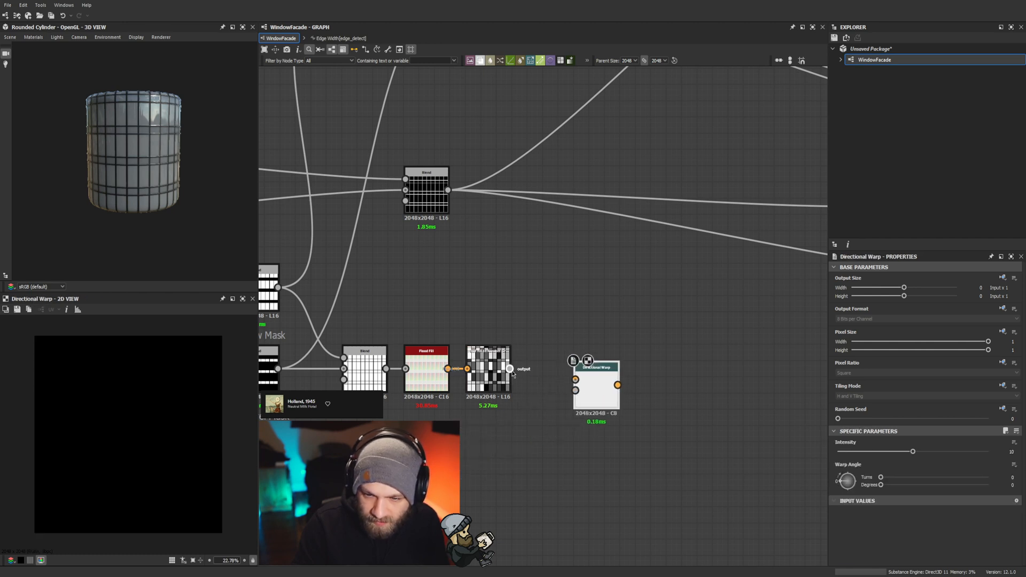
pyautogui.moveTo(510, 369); pyautogui.dragTo(575, 390)
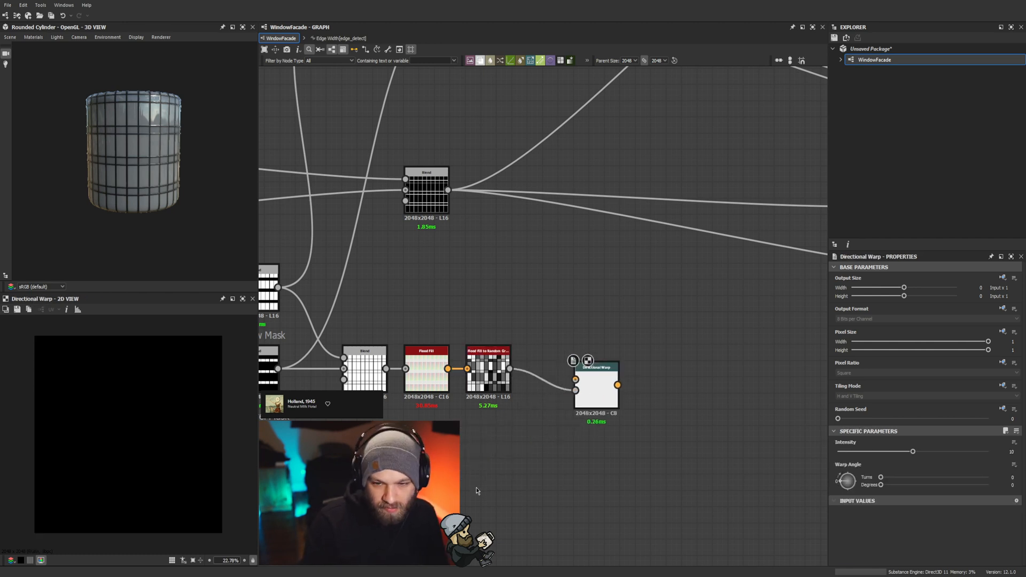
# Step: Add a Perlin Noise node with Scale 5 and feed it into the Directional Warp's main input
pyautogui.press('p')
pyautogui.moveTo(912, 463); pyautogui.dragTo(847, 464)
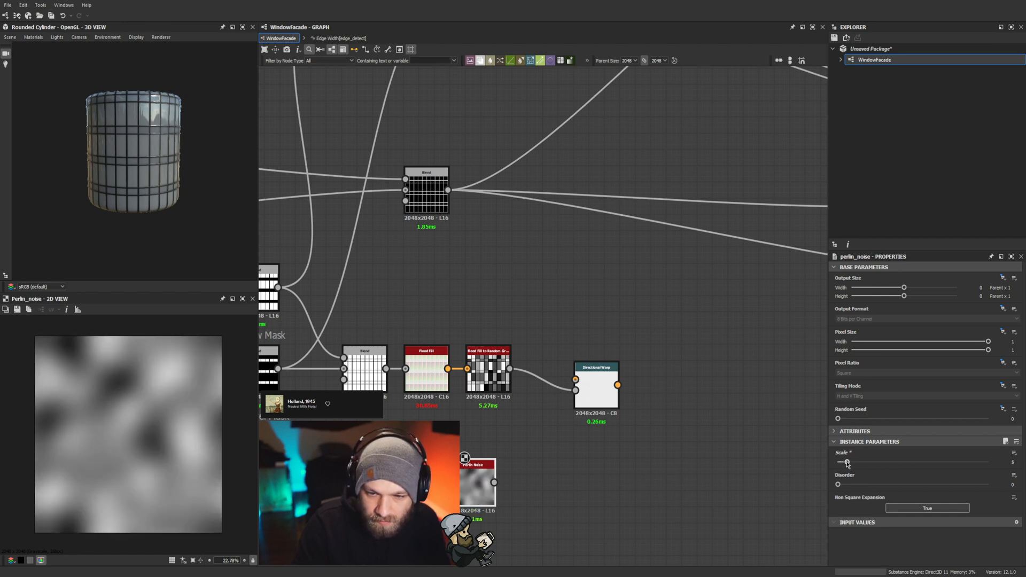
pyautogui.moveTo(494, 482); pyautogui.dragTo(575, 380)
# Step: Set the Directional Warp's Intensity to 500 and check the warped noise in the 2D view
pyautogui.click(598, 393)
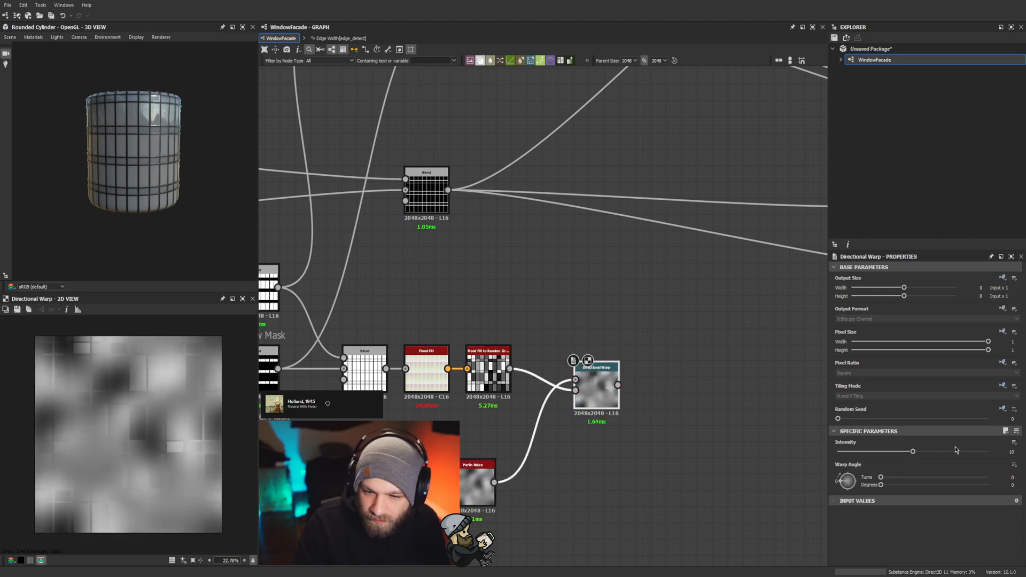
pyautogui.click(999, 449)
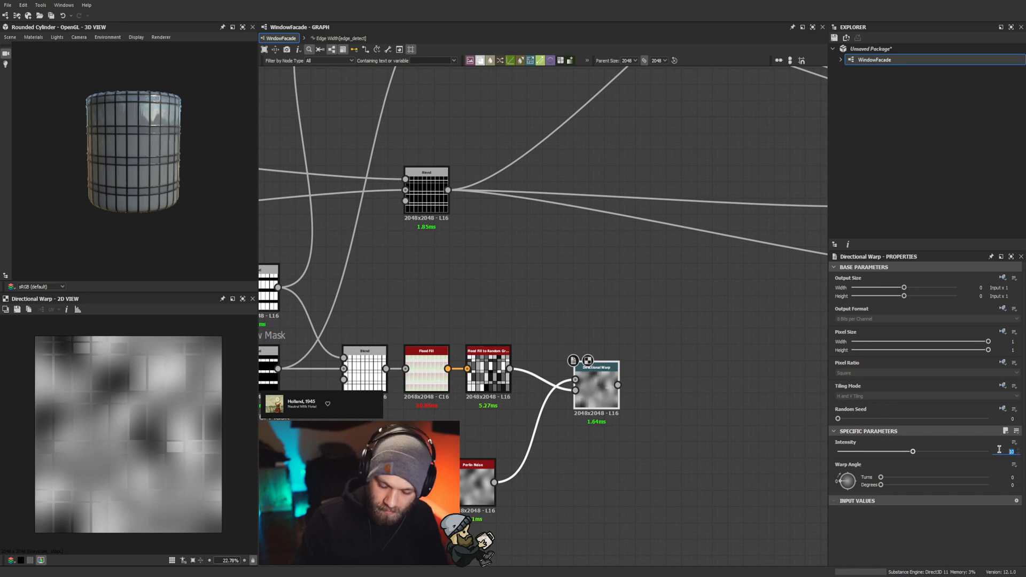
pyautogui.write('500')
pyautogui.press('Return')
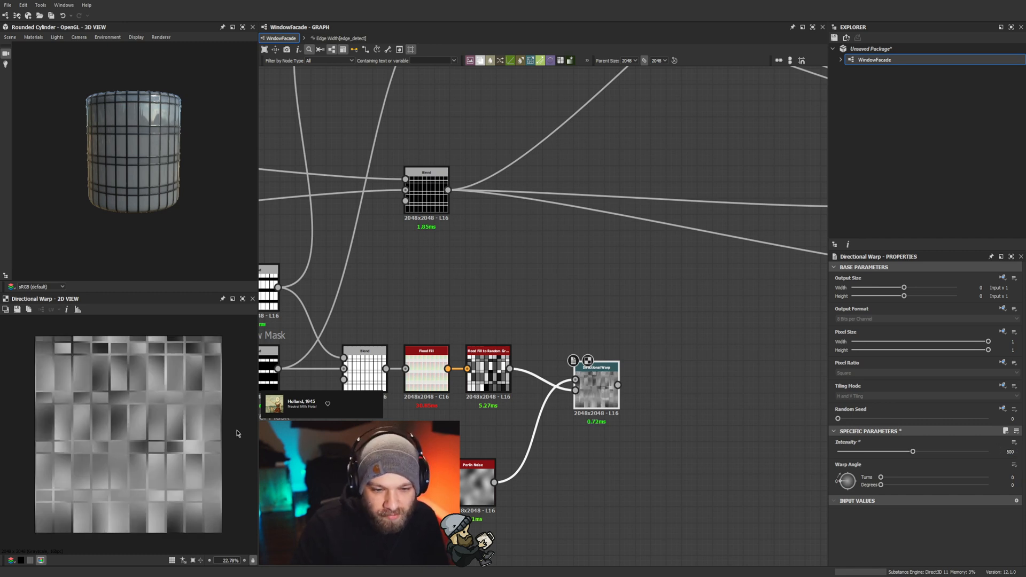
pyautogui.scroll(-4, 138, 421)
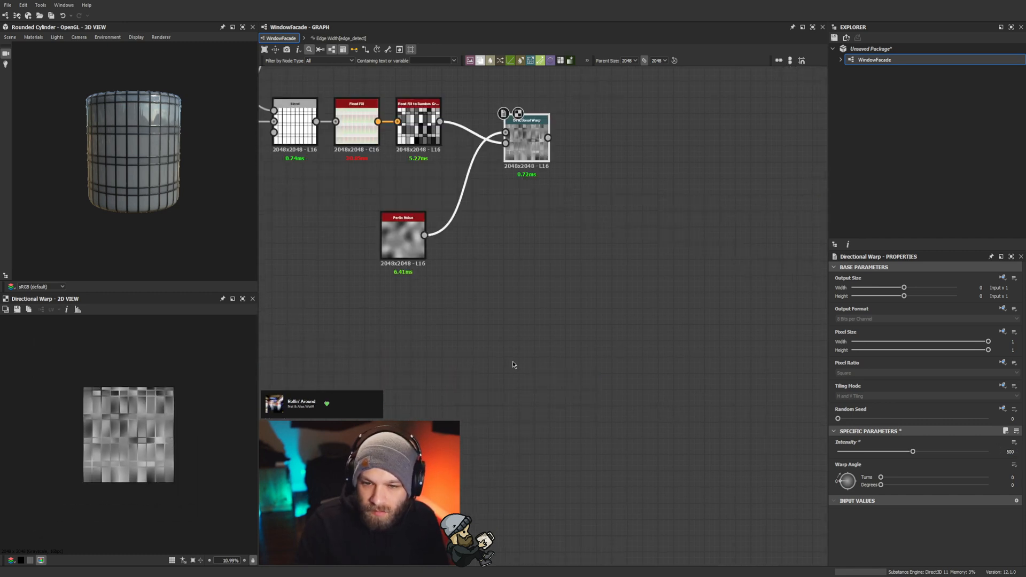
# Step: Add a Levels node fed by the frame height Blend and place it above the Directional Warp
pyautogui.scroll(-5, 512, 361)
pyautogui.moveTo(548, 75); pyautogui.dragTo(529, 380, button='middle')
pyautogui.moveTo(574, 462); pyautogui.dragTo(571, 326, button='middle')
pyautogui.scroll(1, 555, 473)
pyautogui.moveTo(541, 246)
pyautogui.mouseDown(button='middle')
pyautogui.moveTo(555, 473)
pyautogui.moveTo(544, 238)
pyautogui.mouseUp(button='middle')
pyautogui.moveTo(572, 465); pyautogui.dragTo(572, 381, button='middle')
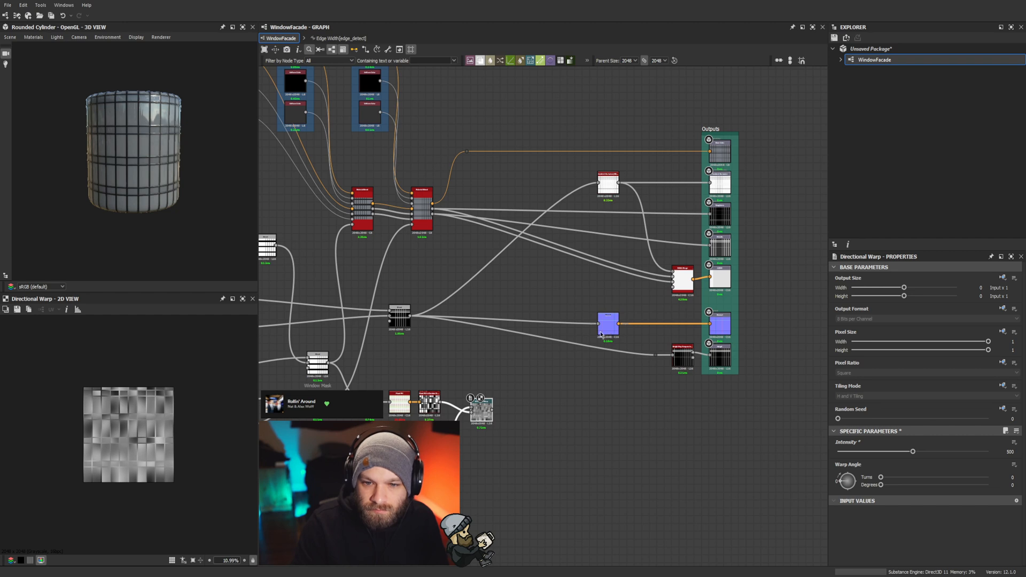
pyautogui.click(396, 316)
pyautogui.scroll(2, 424, 339)
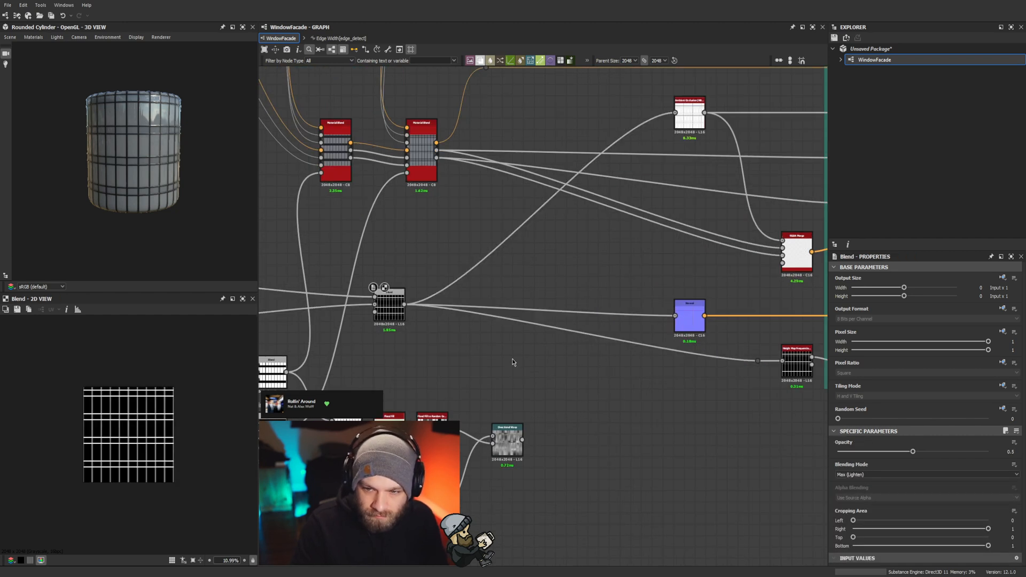
pyautogui.press('l')
pyautogui.scroll(3, 389, 304)
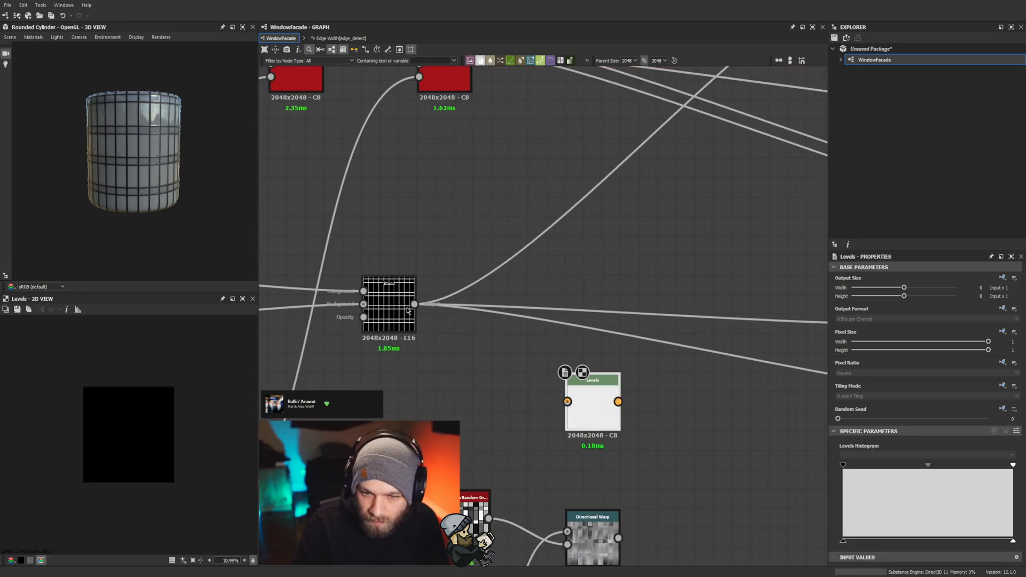
pyautogui.moveTo(415, 304); pyautogui.dragTo(577, 418)
pyautogui.moveTo(551, 425); pyautogui.dragTo(500, 319, button='middle')
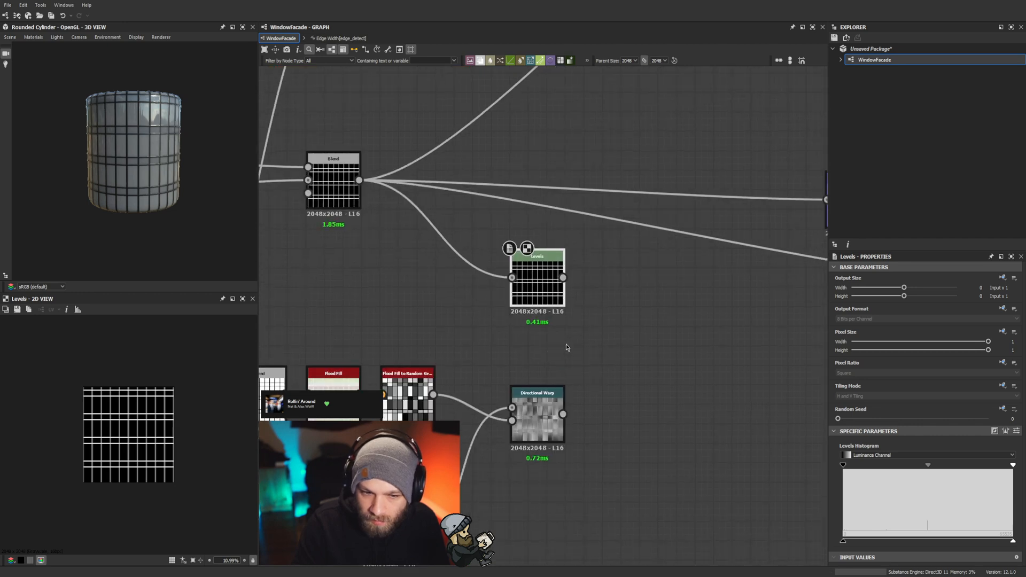
pyautogui.moveTo(538, 300); pyautogui.dragTo(612, 300)
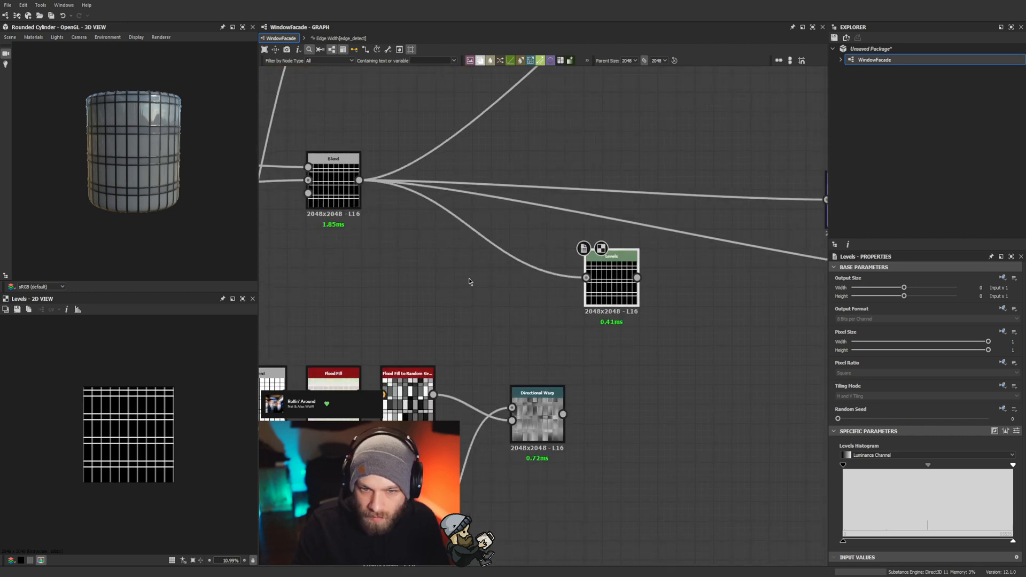
# Step: Raise the Levels node's Level Out Low to 0.25 and switch its parameters from histogram to slider display
pyautogui.scroll(4, 161, 401)
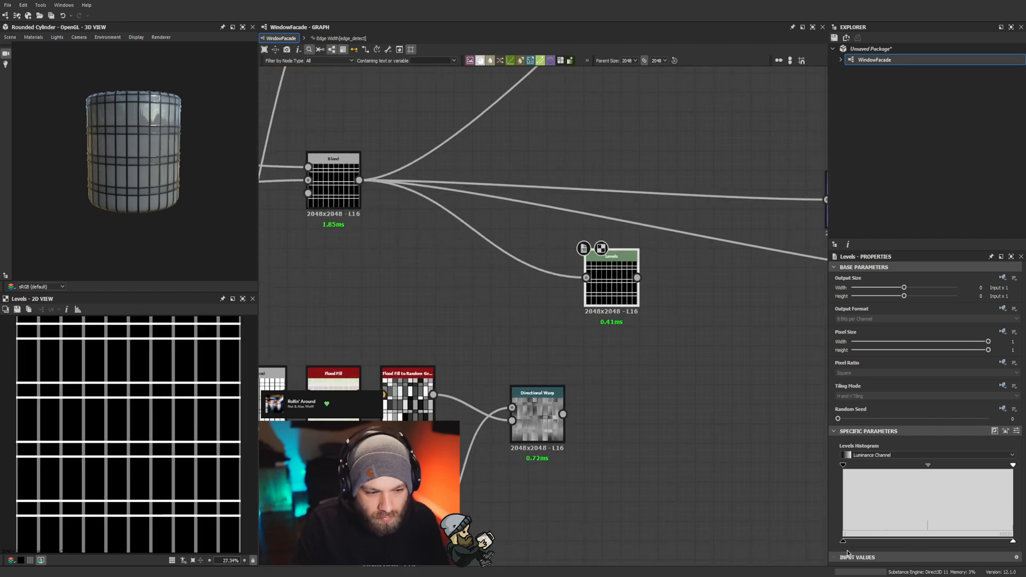
pyautogui.moveTo(849, 544); pyautogui.dragTo(888, 545)
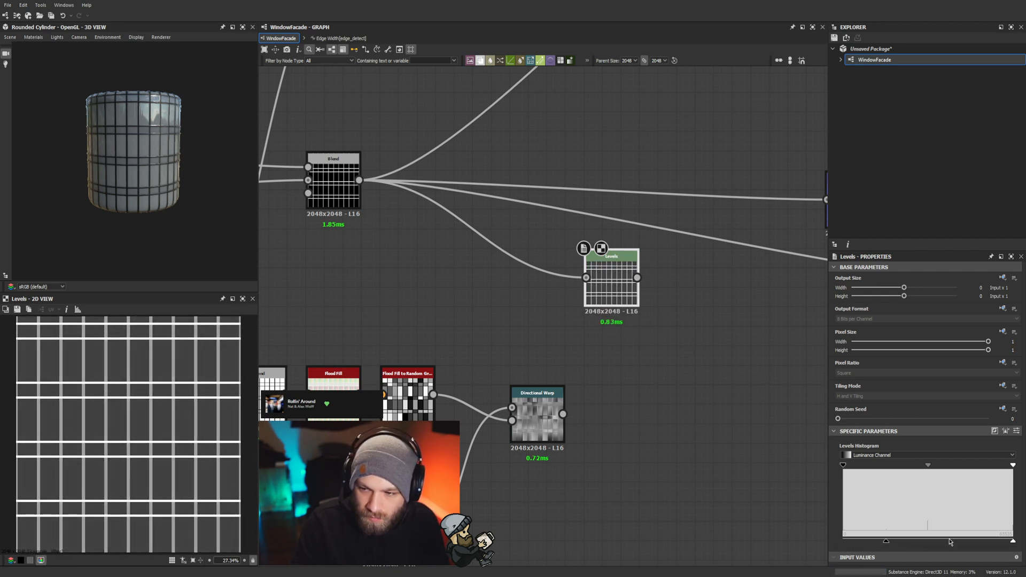
pyautogui.click(1017, 431)
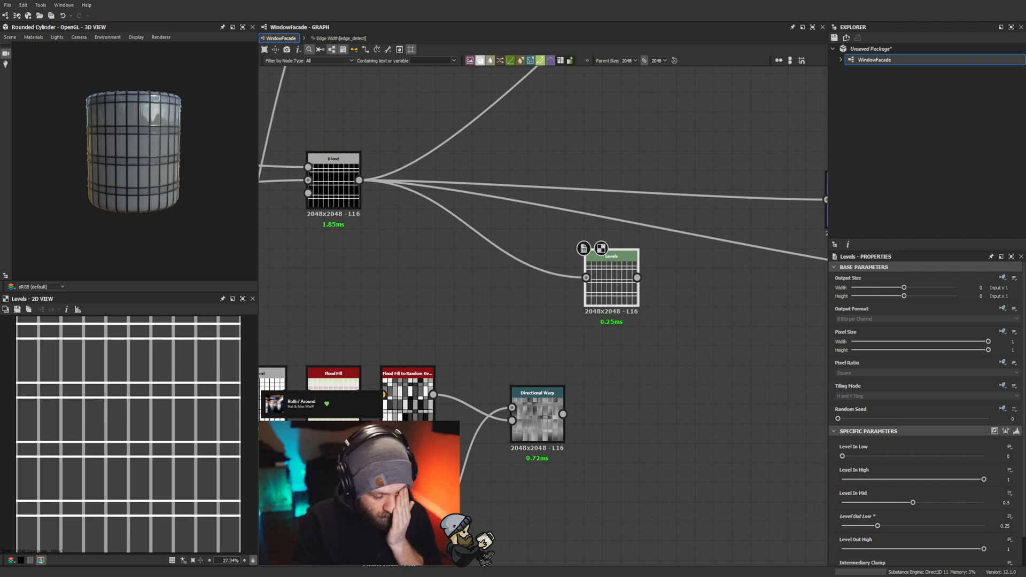
# Step: Inspect the cylinder's windows up close and shift the Levels node closer to the frame Blend
pyautogui.scroll(4, 129, 433)
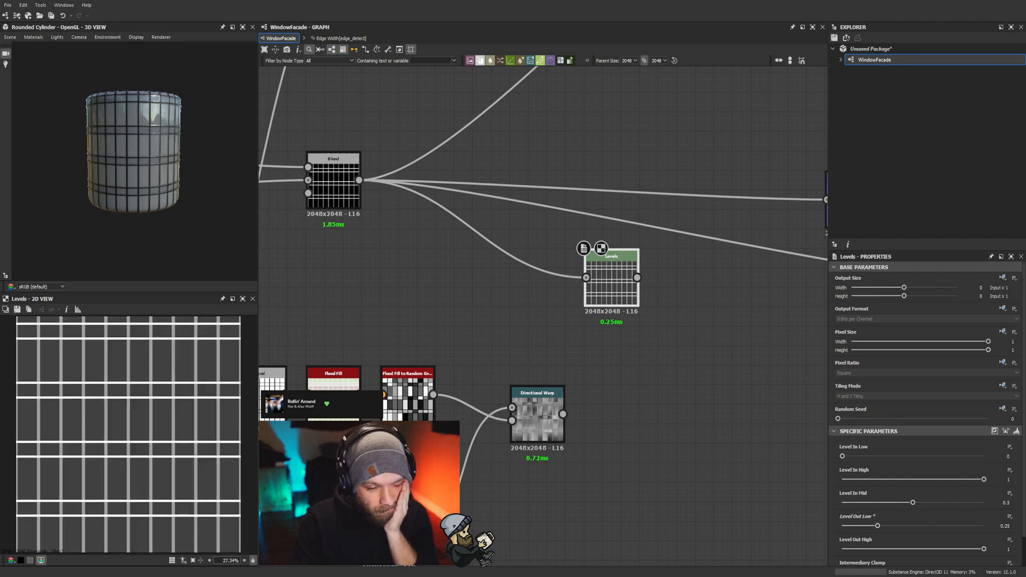
pyautogui.scroll(5, 124, 393)
pyautogui.scroll(-5, 124, 393)
pyautogui.scroll(5, 134, 182)
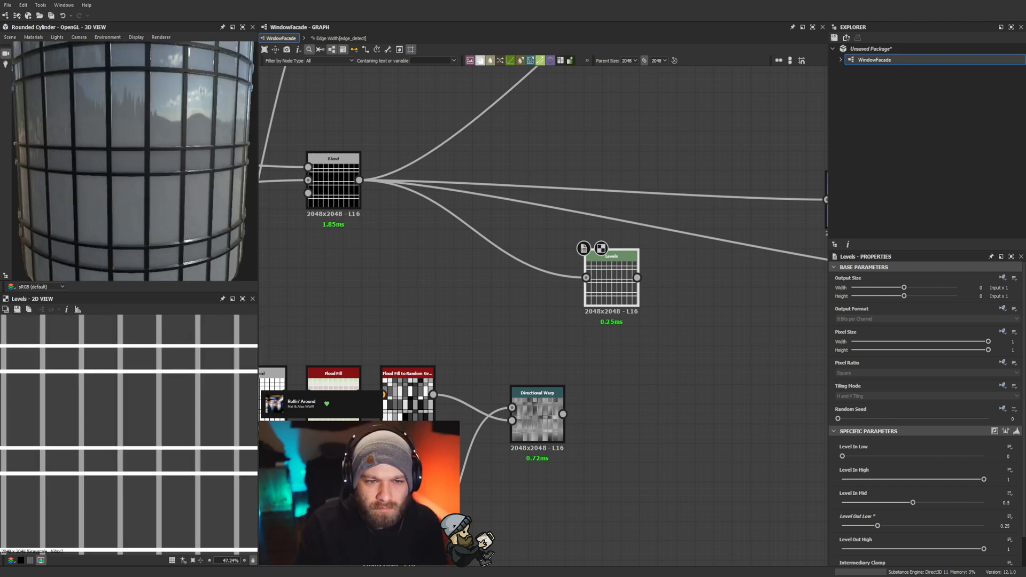
pyautogui.moveTo(133, 187); pyautogui.dragTo(147, 155)
pyautogui.scroll(-3, 630, 417)
pyautogui.moveTo(615, 405); pyautogui.dragTo(559, 393, button='middle')
pyautogui.scroll(1, 570, 313)
pyautogui.moveTo(549, 319); pyautogui.dragTo(522, 319)
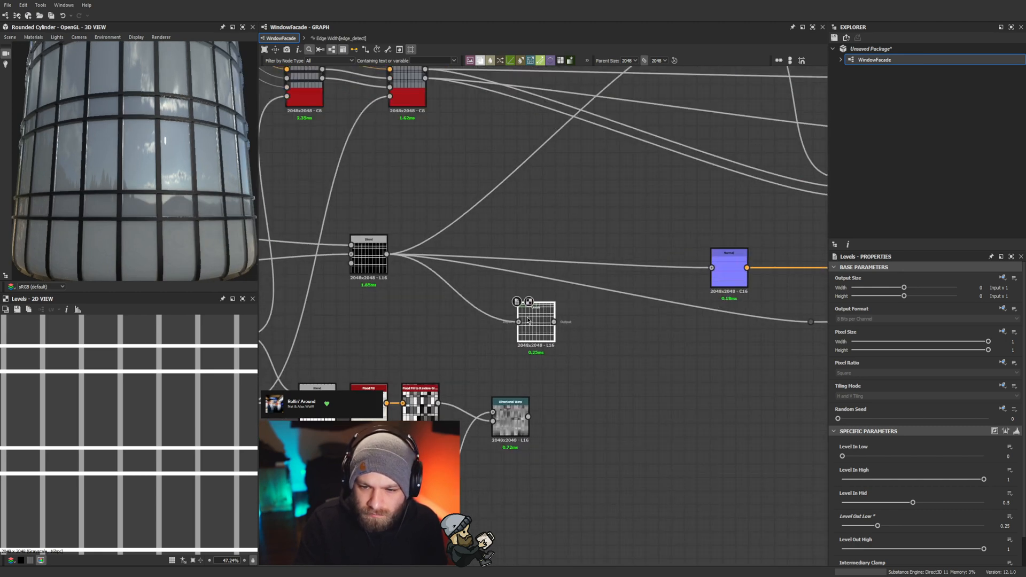
pyautogui.moveTo(533, 444); pyautogui.dragTo(493, 422, button='middle')
# Step: Add a Blend node with the Directional Warp as background and the combined window and spandrel mask as foreground
pyautogui.doubleClick(472, 396)
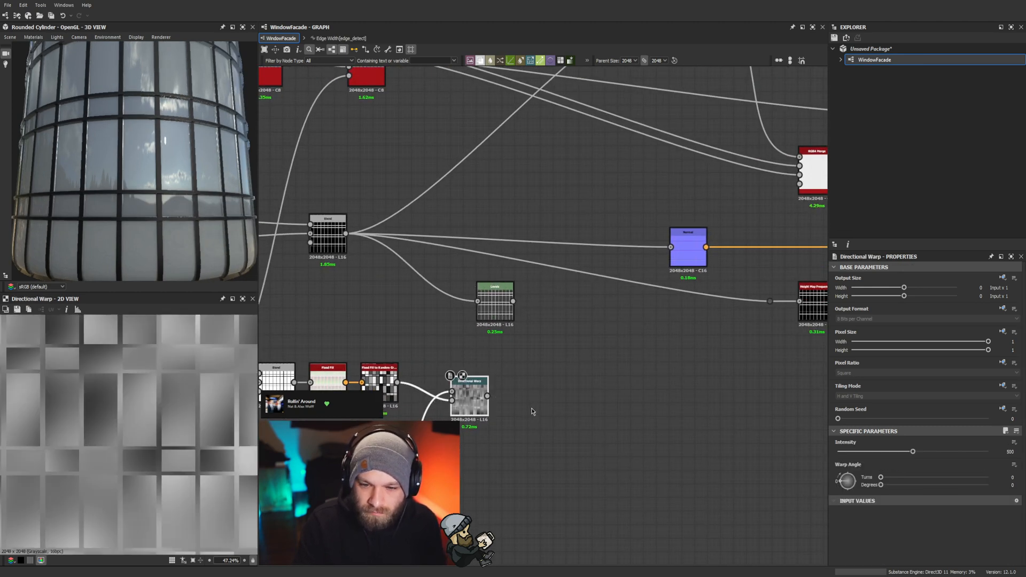
pyautogui.scroll(-1, 556, 396)
pyautogui.press('b')
pyautogui.click(507, 384)
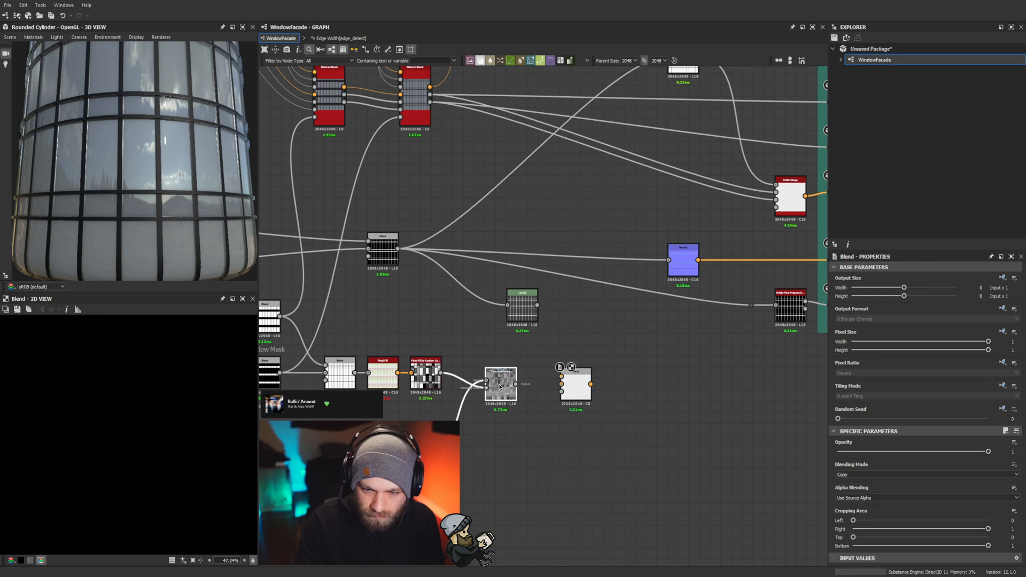
pyautogui.moveTo(563, 386); pyautogui.dragTo(562, 385)
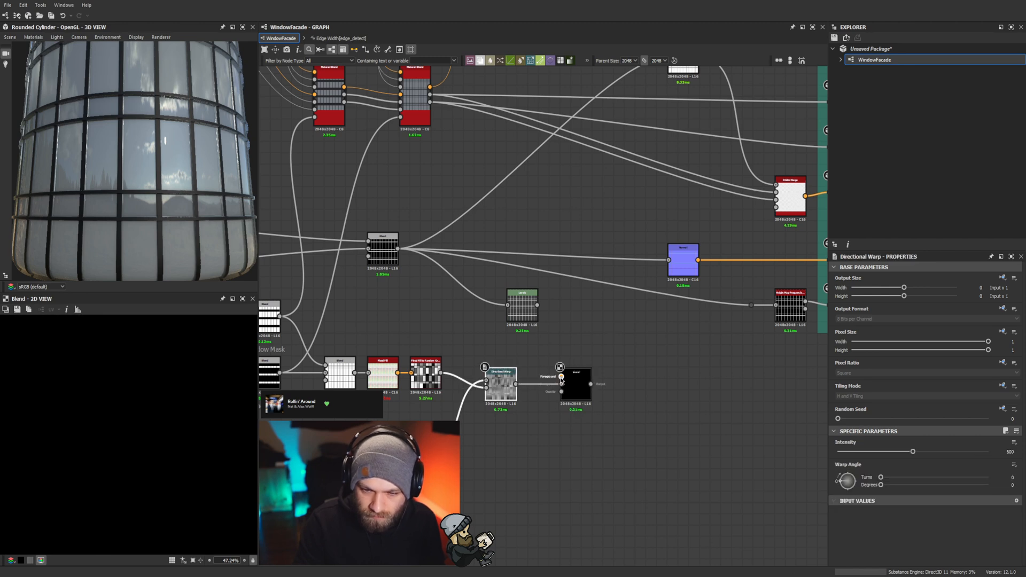
pyautogui.moveTo(440, 372); pyautogui.dragTo(561, 377)
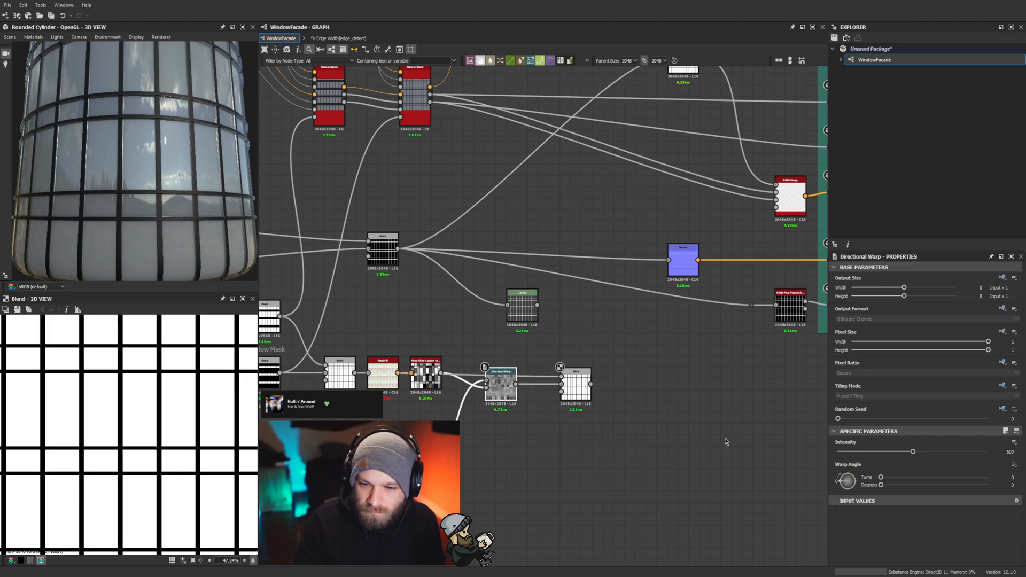
# Step: Set the new warp and mask Blend to Multiply with an Opacity of 0.85
pyautogui.click(578, 384)
pyautogui.click(849, 499)
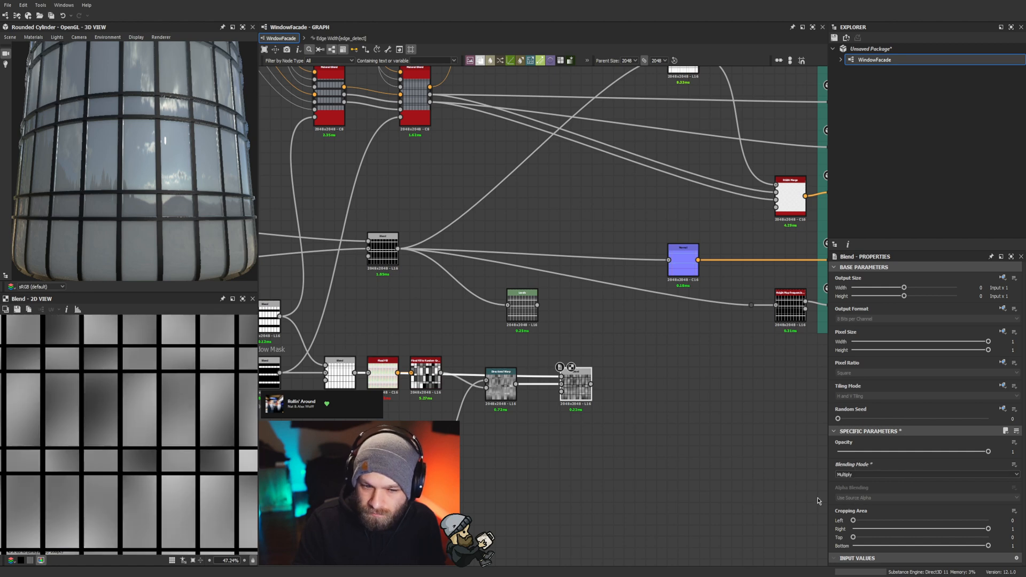
pyautogui.press('f')
pyautogui.scroll(-1, 136, 442)
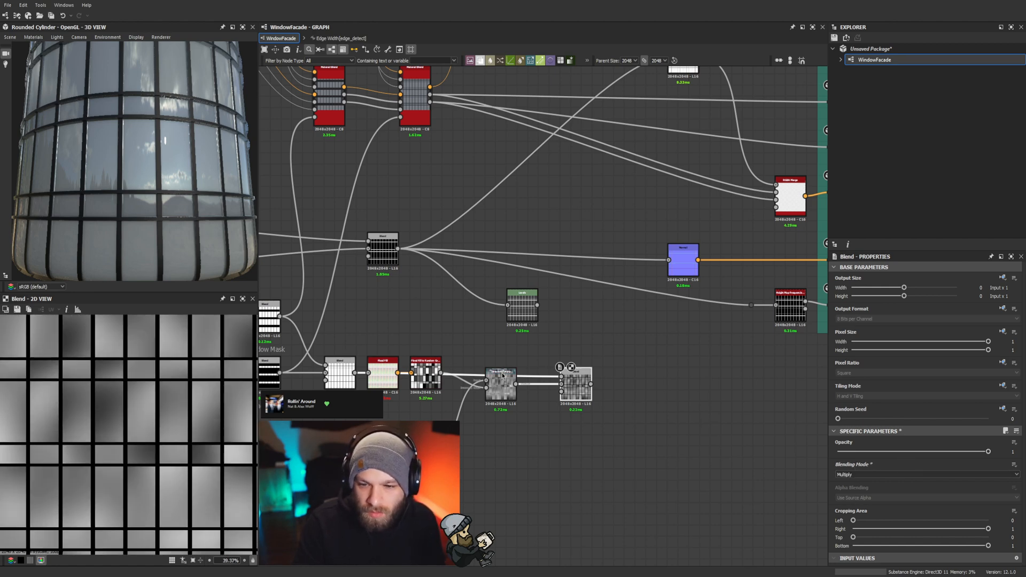
pyautogui.moveTo(571, 383); pyautogui.dragTo(583, 372)
pyautogui.moveTo(984, 452)
pyautogui.mouseDown()
pyautogui.moveTo(809, 456)
pyautogui.moveTo(967, 453)
pyautogui.mouseUp()
# Step: Add another Blend node with the Levels output as background and the multiplied warp Blend as foreground
pyautogui.moveTo(603, 348); pyautogui.dragTo(525, 382, button='middle')
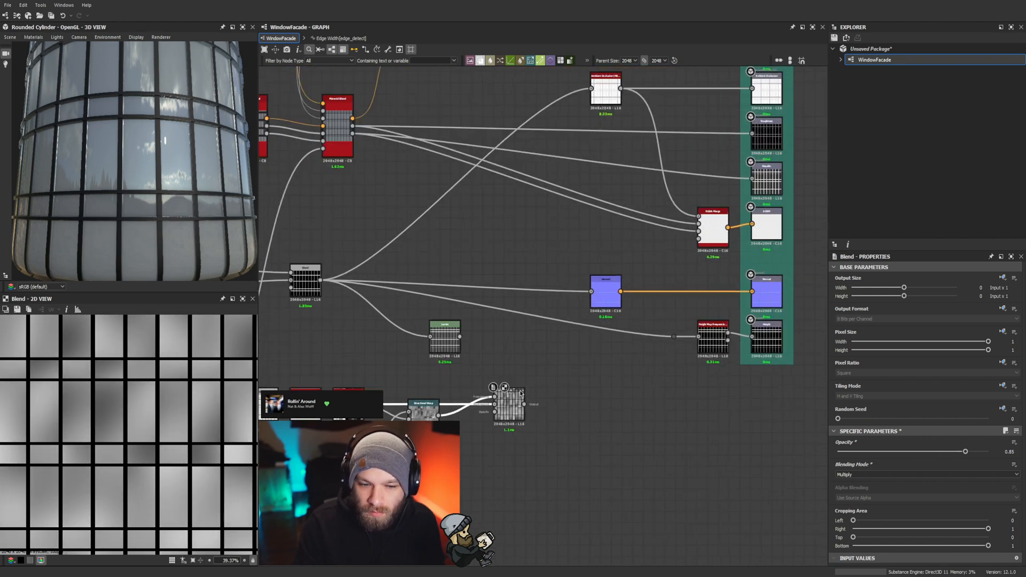
pyautogui.scroll(2, 519, 398)
pyautogui.moveTo(518, 400); pyautogui.dragTo(488, 408)
pyautogui.click(523, 350)
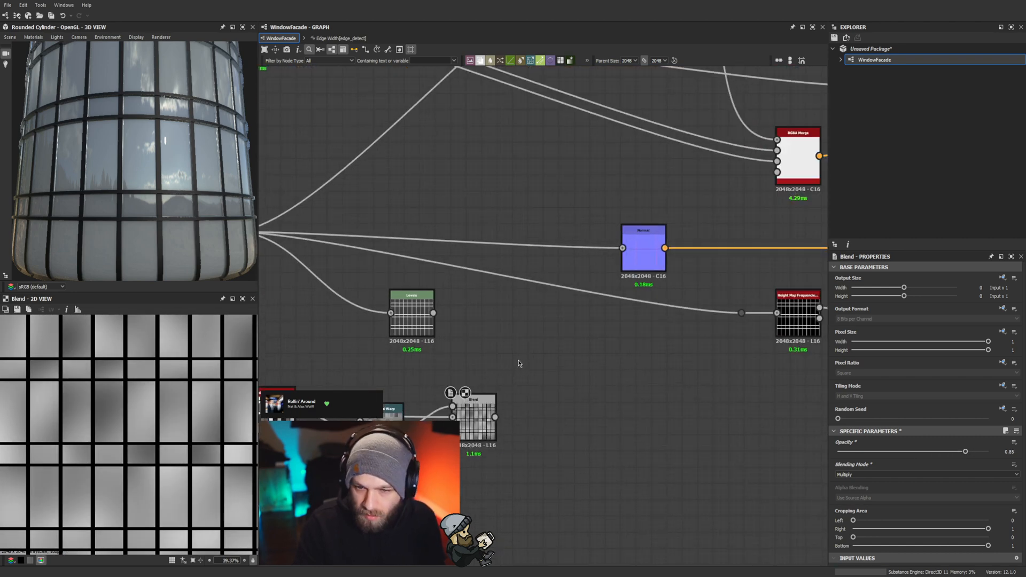
pyautogui.press('b')
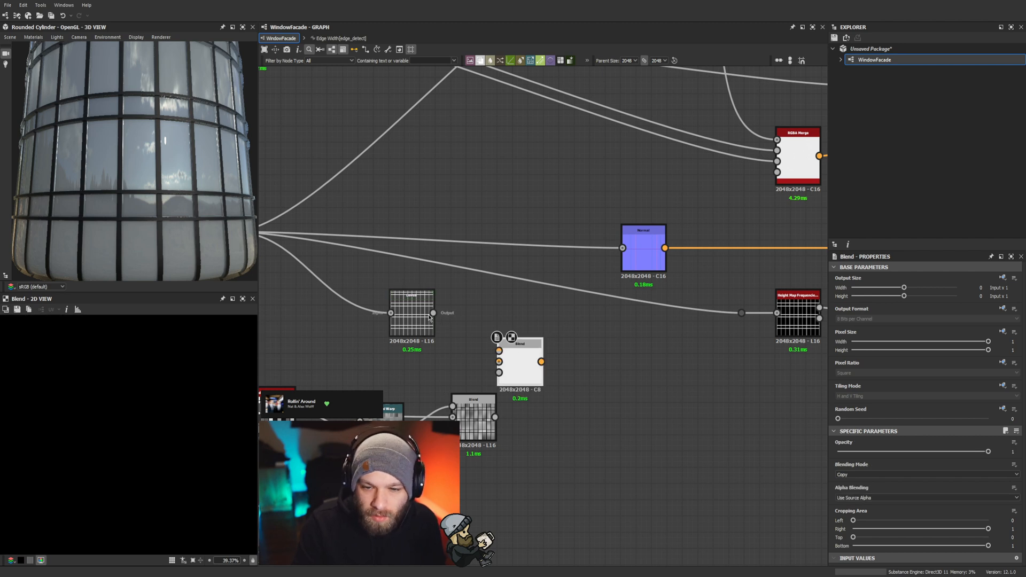
pyautogui.moveTo(510, 367); pyautogui.dragTo(499, 351)
pyautogui.moveTo(496, 421); pyautogui.dragTo(496, 419)
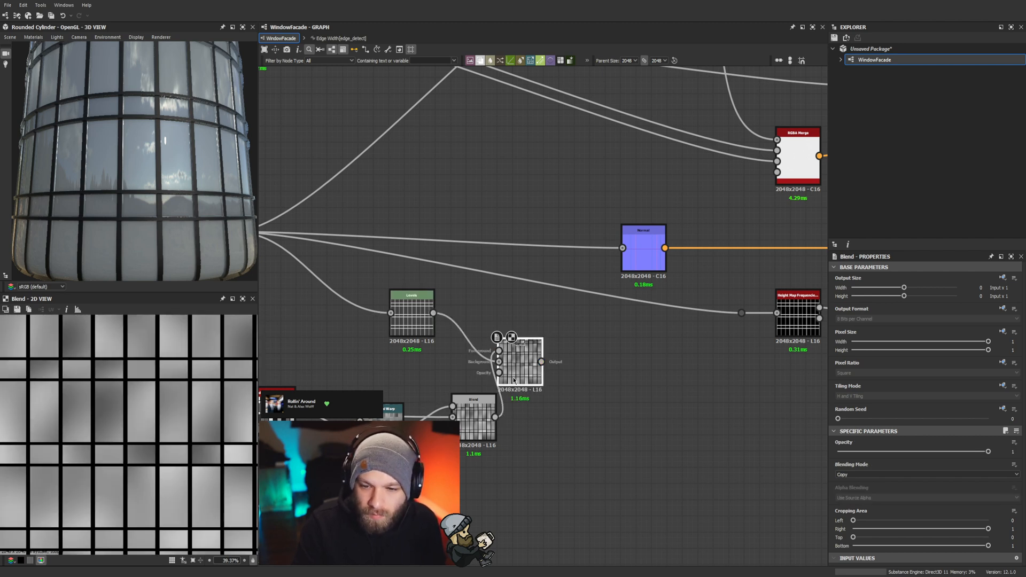
# Step: Set the height Blend to Subtract with Opacity 0.1 and feed it into the Normal node
pyautogui.click(847, 496)
pyautogui.moveTo(868, 453); pyautogui.dragTo(853, 452)
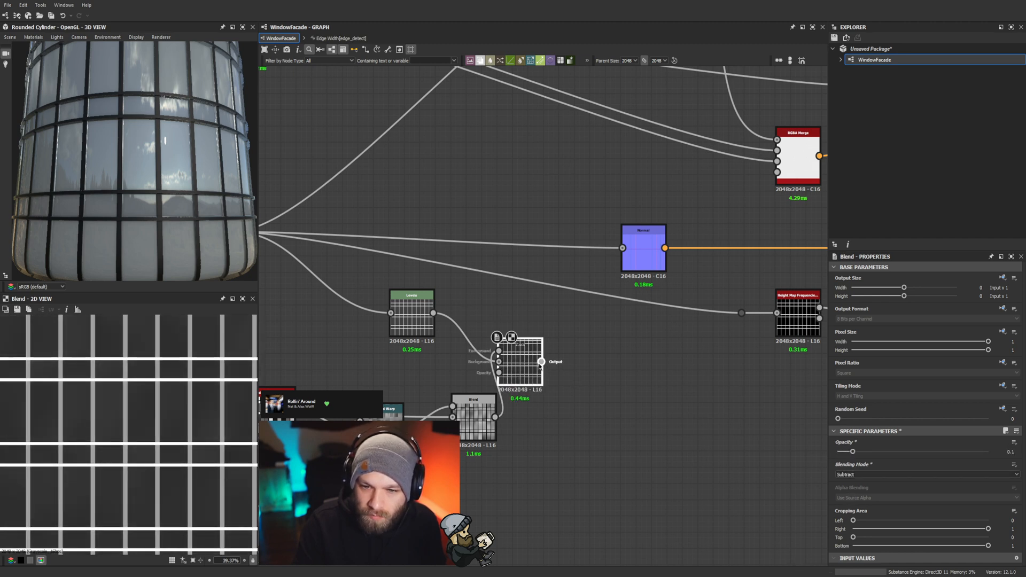
pyautogui.moveTo(589, 255); pyautogui.dragTo(623, 248)
# Step: Examine the reflections on the cylinder's windows from several distances and angles
pyautogui.scroll(-2, 97, 168)
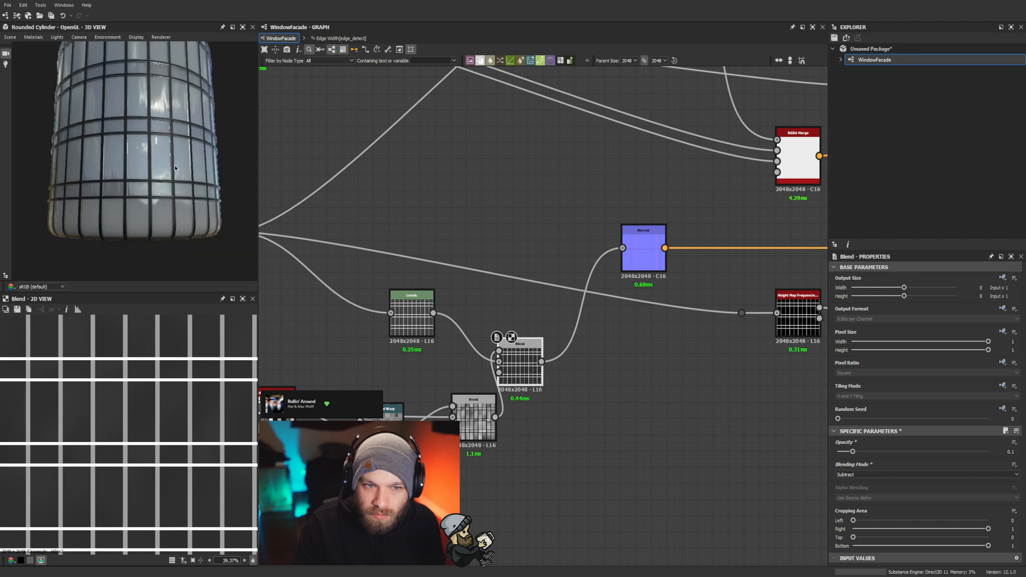
pyautogui.moveTo(97, 168); pyautogui.dragTo(137, 202)
pyautogui.scroll(-2, 80, 198)
pyautogui.scroll(2, 137, 203)
pyautogui.scroll(1, 137, 202)
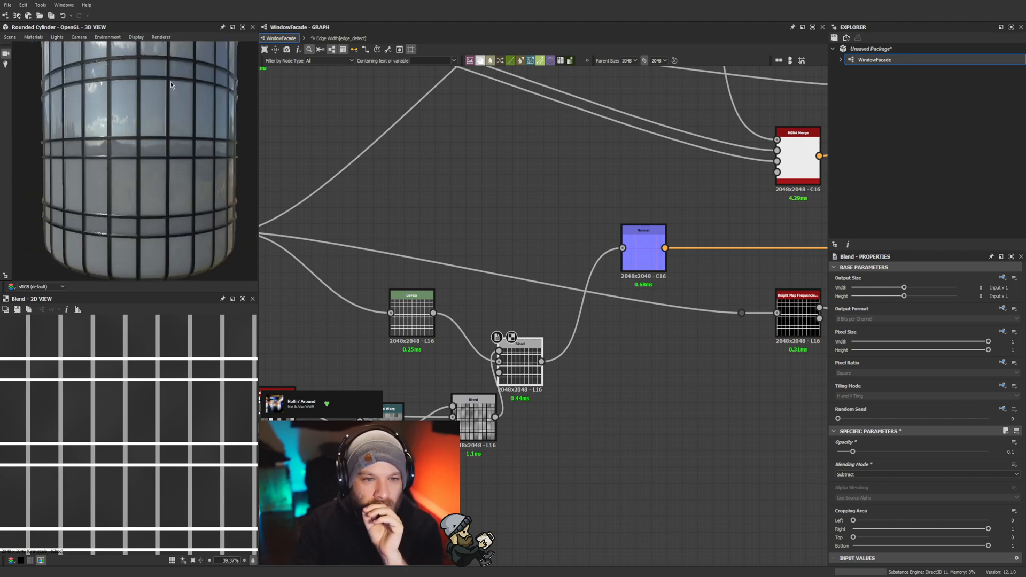
pyautogui.scroll(-2, 170, 87)
pyautogui.moveTo(170, 87); pyautogui.dragTo(187, 92)
pyautogui.scroll(2, 188, 92)
pyautogui.scroll(-2, 187, 92)
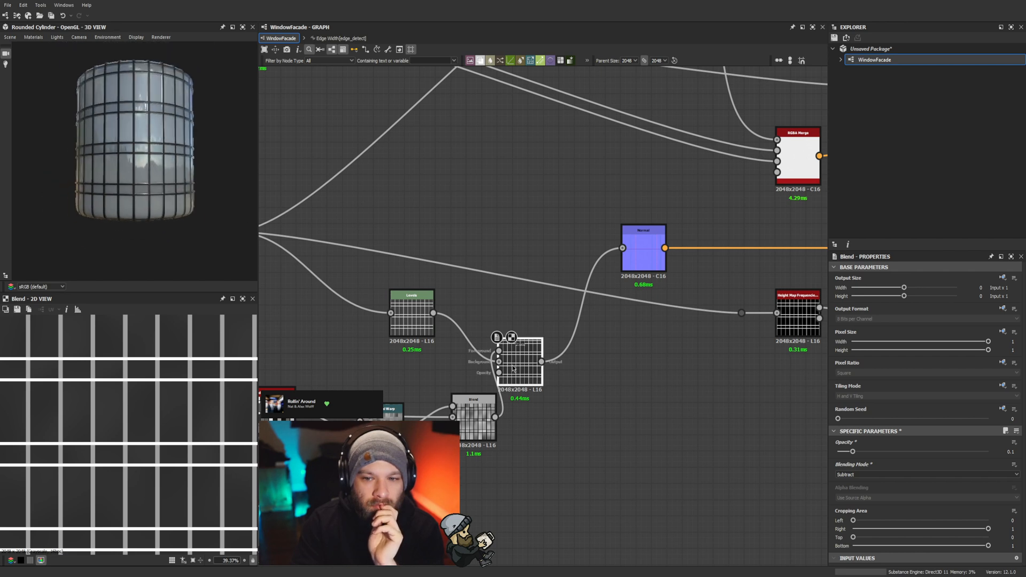
# Step: Increase the Subtract Blend's Opacity and raise the Levels node's low output level further
pyautogui.moveTo(514, 368); pyautogui.dragTo(530, 335)
pyautogui.moveTo(853, 452); pyautogui.dragTo(892, 452)
pyautogui.click(421, 315)
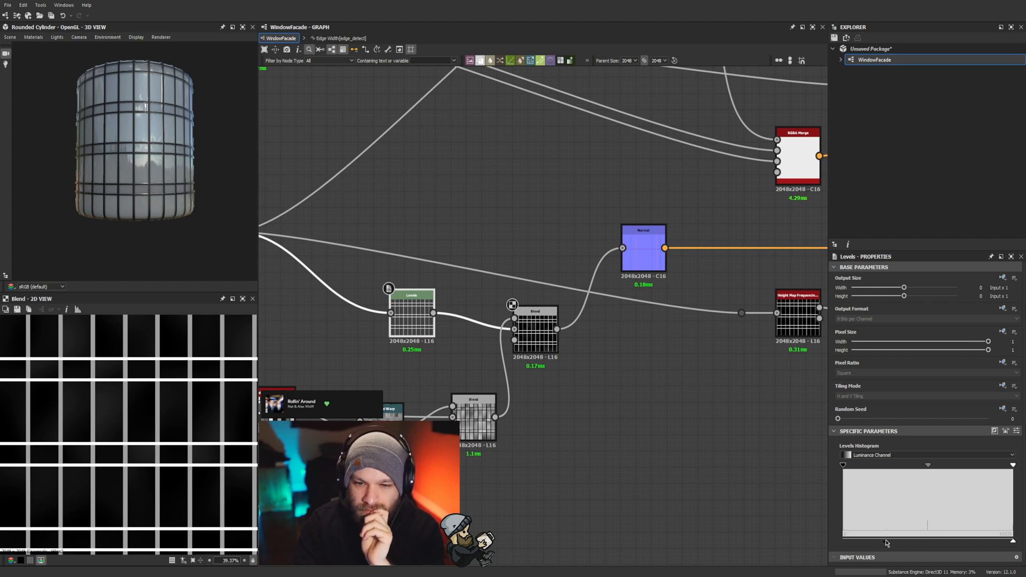
pyautogui.moveTo(886, 542); pyautogui.dragTo(923, 541)
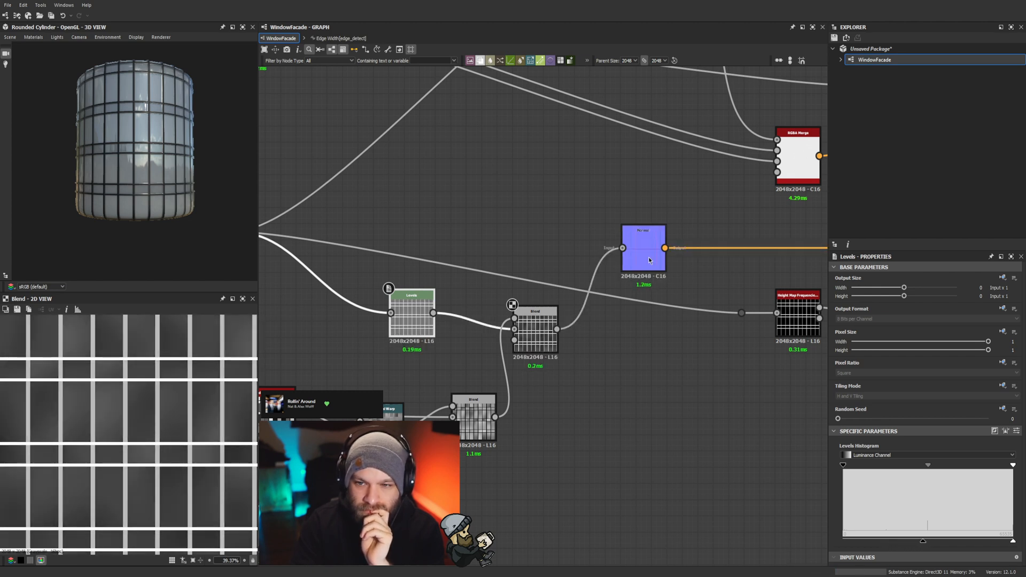
# Step: Set the Subtract Blend's Opacity to about 0.45 and check the cylinder's reflections under rotated environment lighting
pyautogui.click(535, 327)
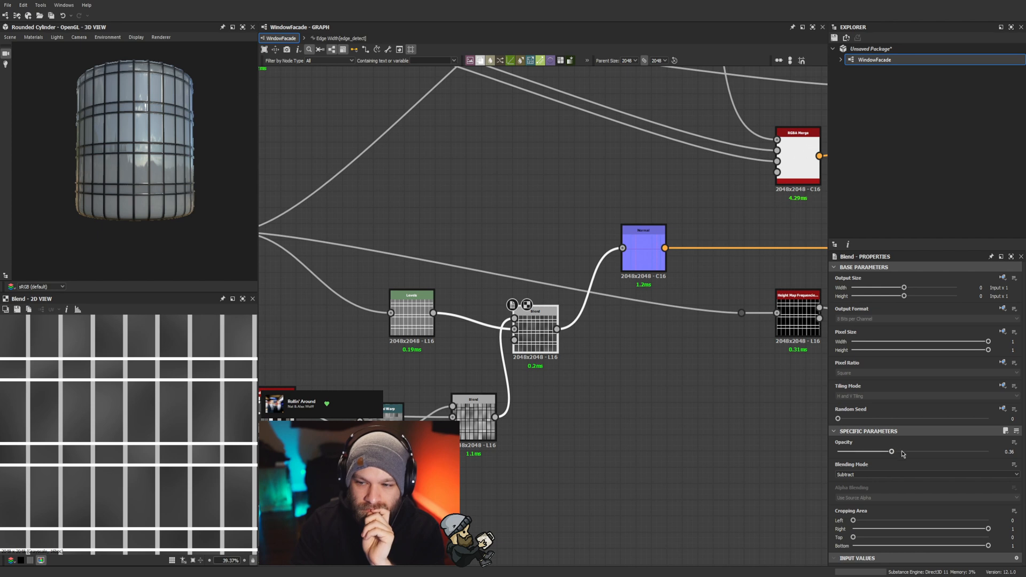
pyautogui.click(903, 452)
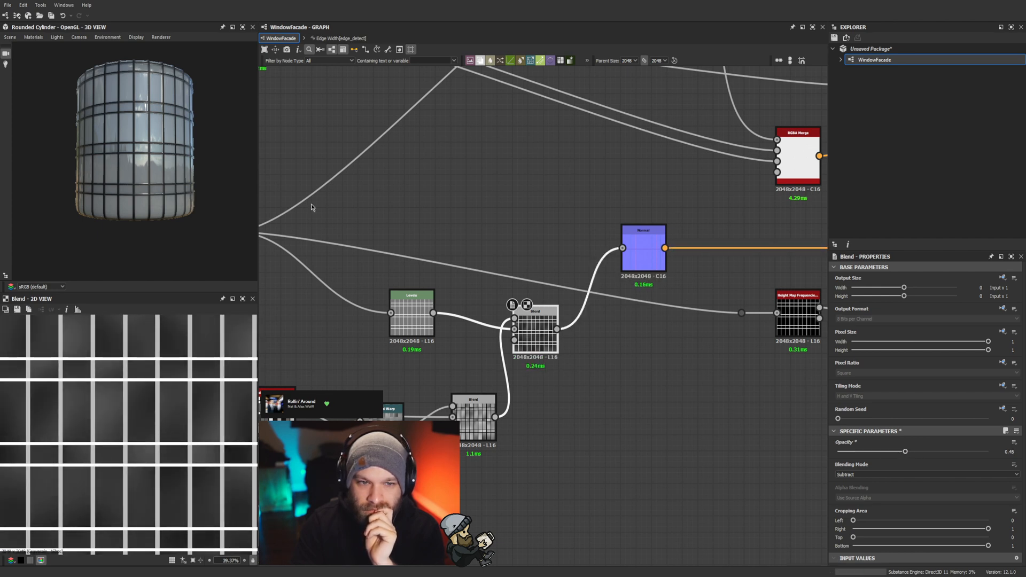
pyautogui.moveTo(174, 184)
pyautogui.mouseDown()
pyautogui.moveTo(133, 179)
pyautogui.moveTo(155, 198)
pyautogui.moveTo(177, 181)
pyautogui.mouseUp()
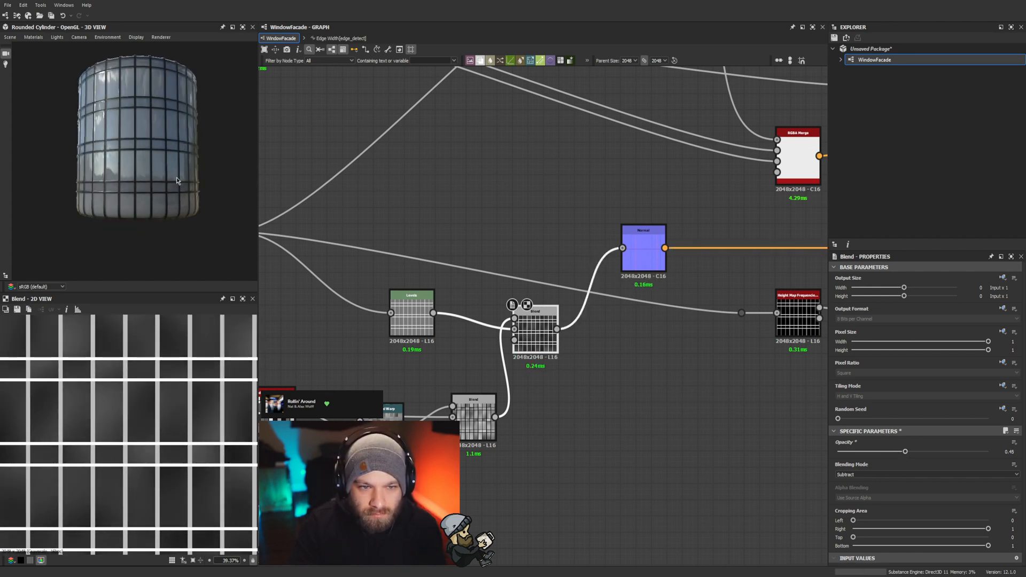
pyautogui.moveTo(178, 182)
pyautogui.keyDown('ctrl'); pyautogui.keyDown('shift'); pyautogui.mouseDown(button='right')
pyautogui.moveTo(140, 185)
pyautogui.moveTo(168, 196)
pyautogui.mouseUp(button='right'); pyautogui.keyUp('shift'); pyautogui.keyUp('ctrl')
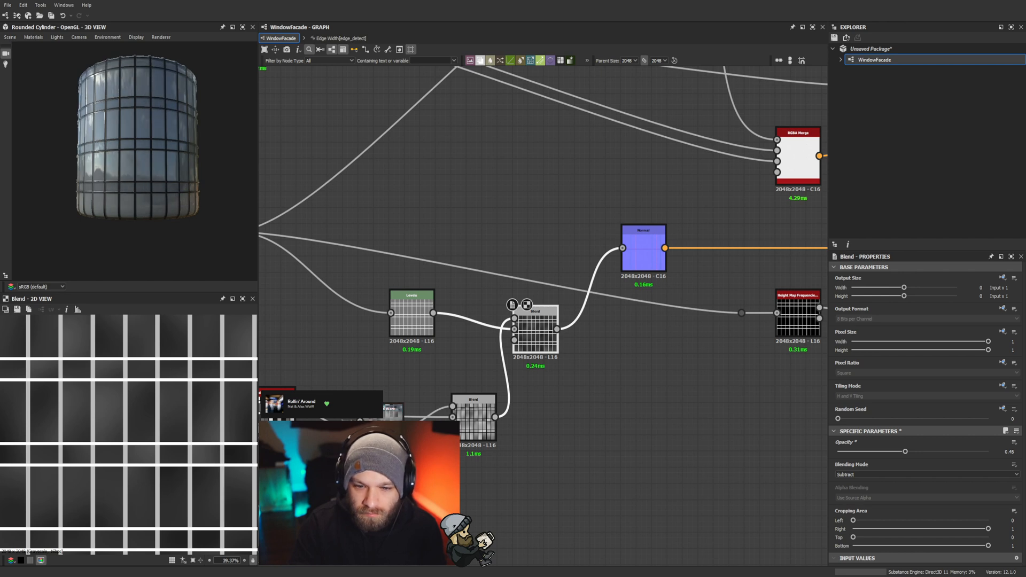
# Step: Set the Perlin Noise node's Scale to 6 and check the window reflections up close
pyautogui.moveTo(278, 466); pyautogui.dragTo(432, 411, button='middle')
pyautogui.click(418, 463)
pyautogui.moveTo(866, 464)
pyautogui.mouseDown()
pyautogui.moveTo(896, 460)
pyautogui.moveTo(850, 462)
pyautogui.mouseUp()
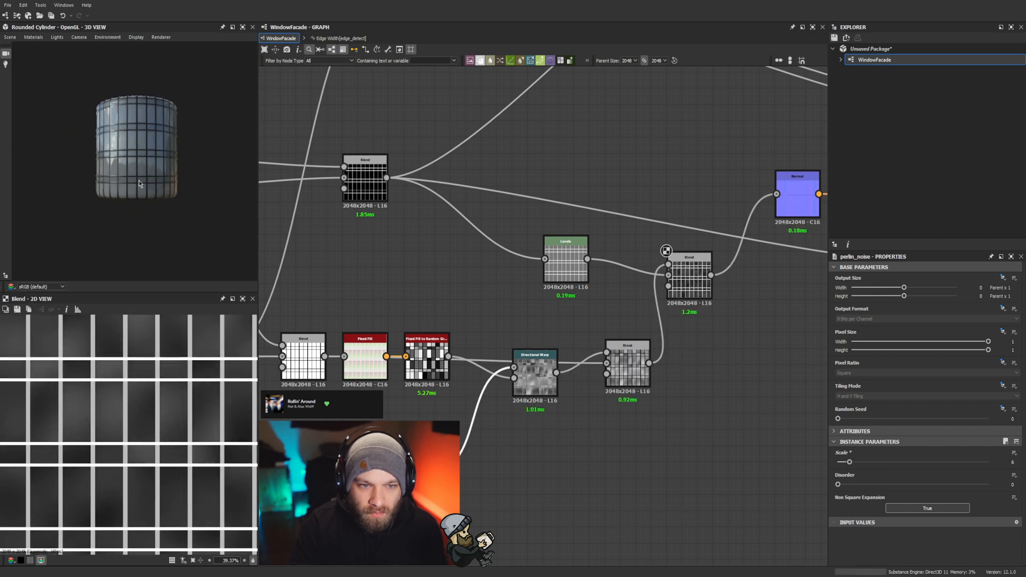
pyautogui.scroll(8, 159, 169)
pyautogui.moveTo(122, 159); pyautogui.dragTo(140, 163)
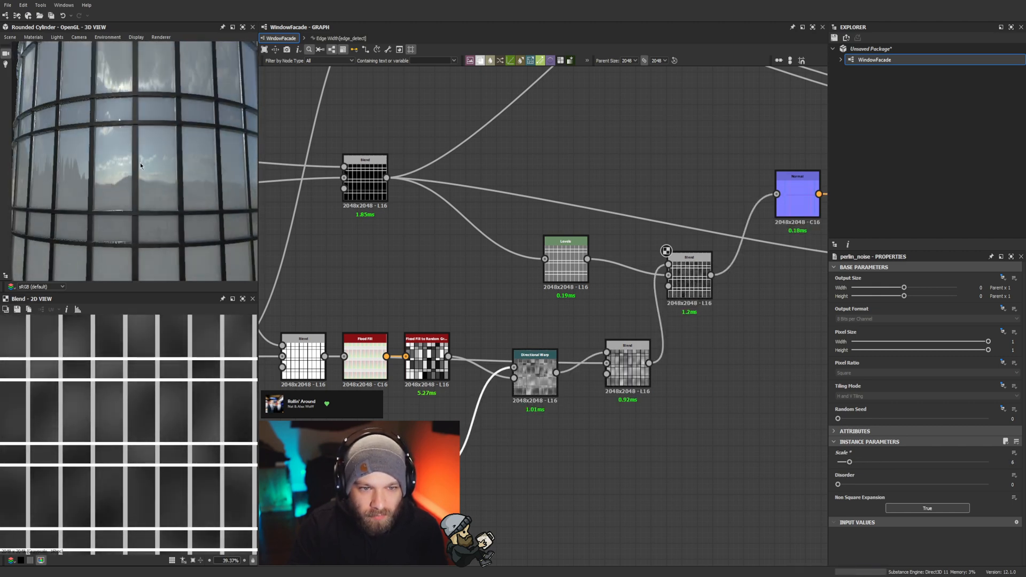
# Step: Try a Perlin Noise Scale of 8, set it to 10, and check the reflections from near and far
pyautogui.write('8')
pyautogui.press('Return')
pyautogui.doubleClick(1009, 463)
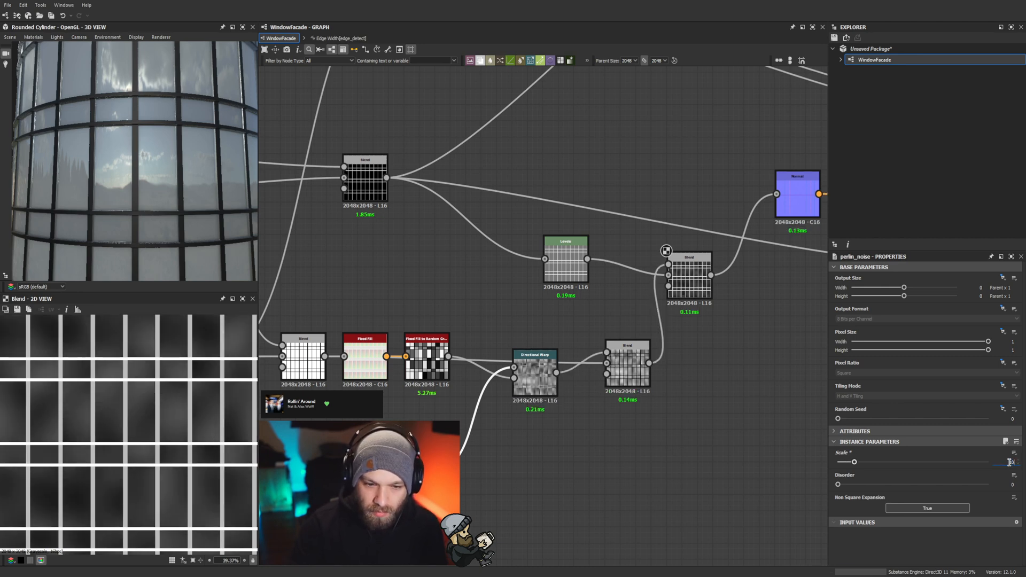
pyautogui.write('10')
pyautogui.press('Return')
pyautogui.scroll(-6, 214, 179)
pyautogui.moveTo(198, 163); pyautogui.dragTo(234, 158)
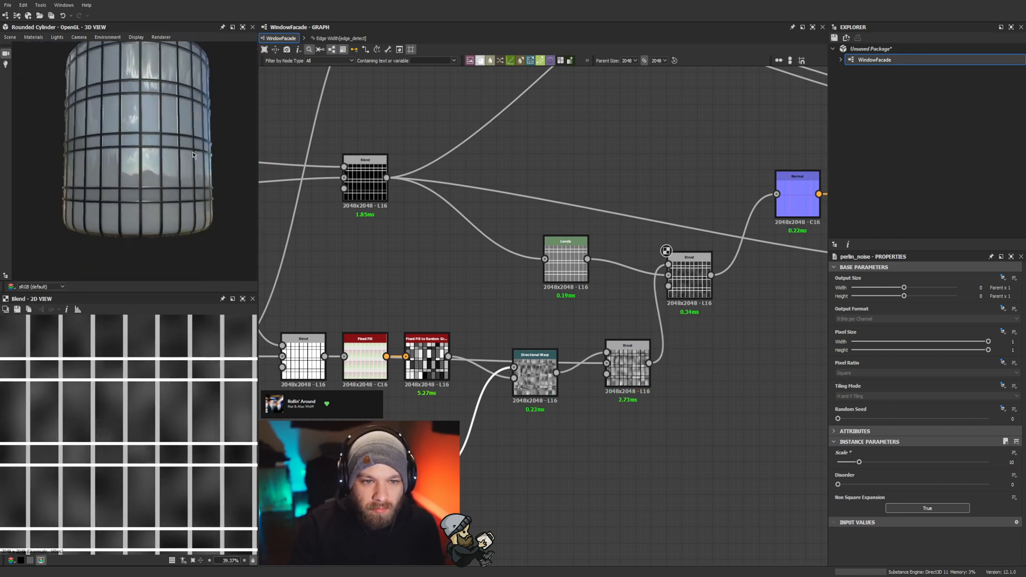
pyautogui.scroll(5, 192, 152)
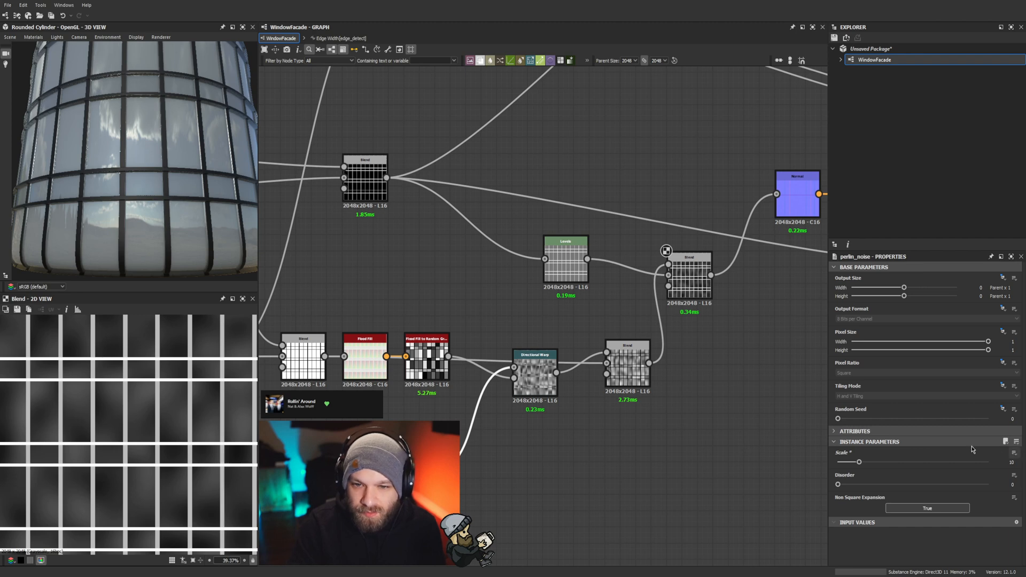
# Step: Examine the Tile Generator and Bevel nodes that build the window grid, along with the graph's exposed window count parameters
pyautogui.scroll(-3, 458, 277)
pyautogui.moveTo(350, 273); pyautogui.dragTo(644, 310, button='middle')
pyautogui.scroll(3, 393, 325)
pyautogui.click(447, 395)
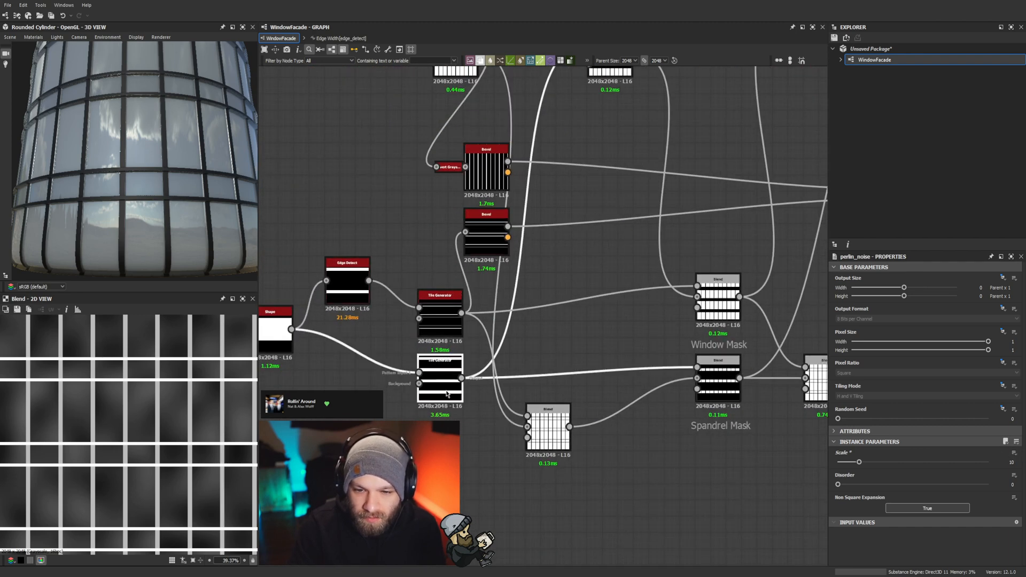
pyautogui.doubleClick(447, 395)
pyautogui.doubleClick(447, 318)
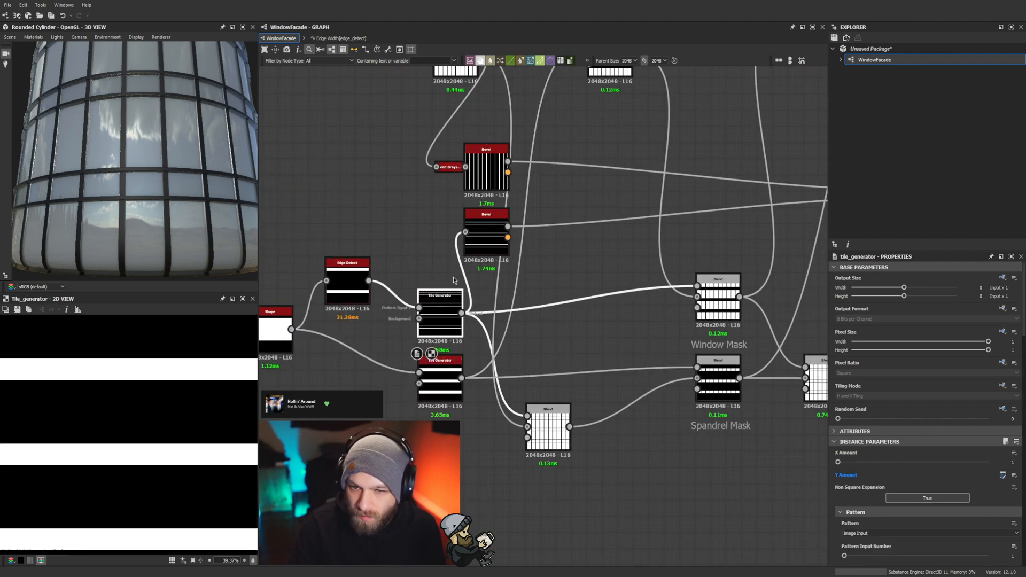
pyautogui.doubleClick(484, 160)
pyautogui.scroll(-4, 491, 321)
pyautogui.scroll(2, 492, 321)
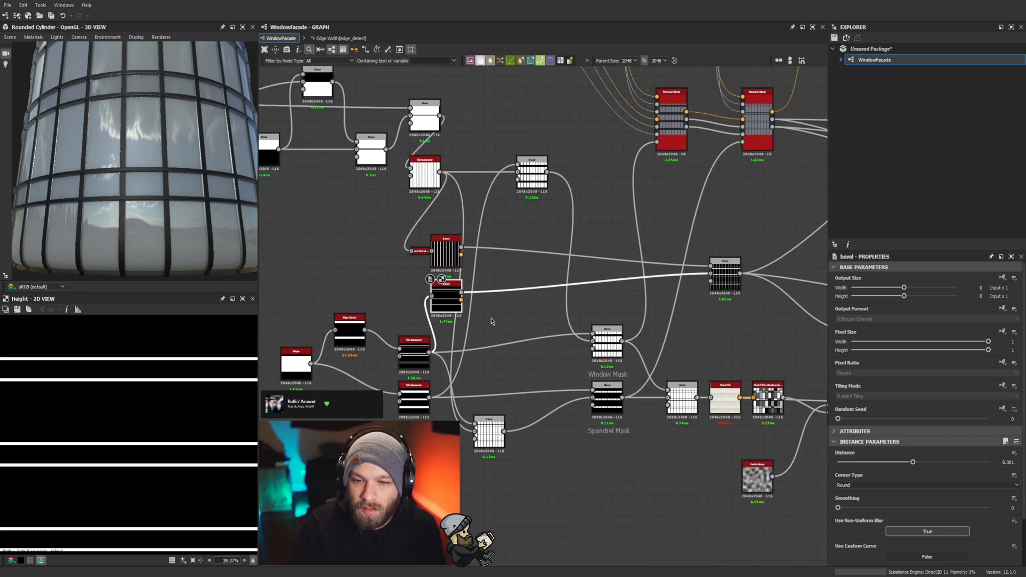
pyautogui.moveTo(574, 283); pyautogui.dragTo(433, 325, button='middle')
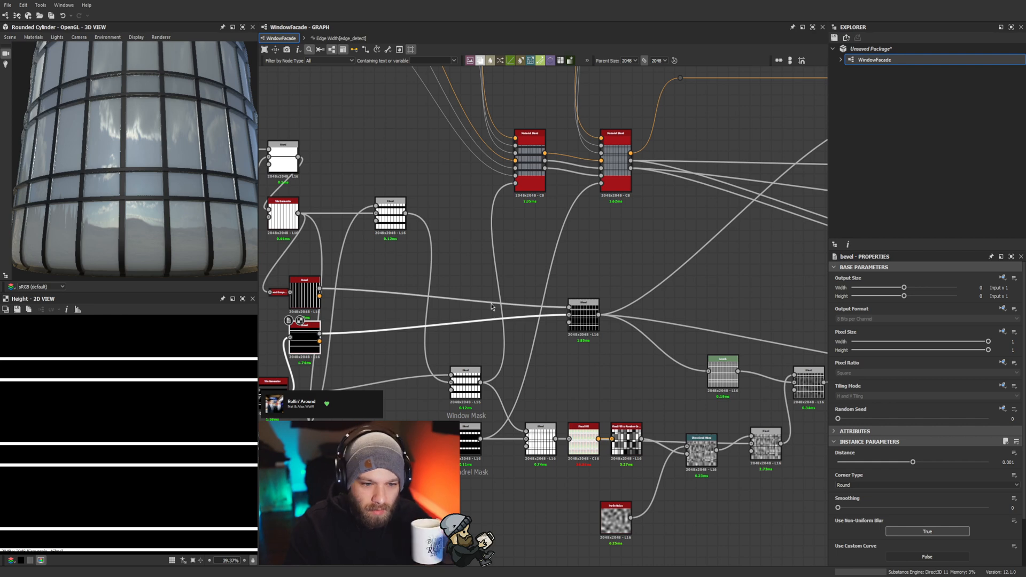
pyautogui.scroll(-3, 501, 252)
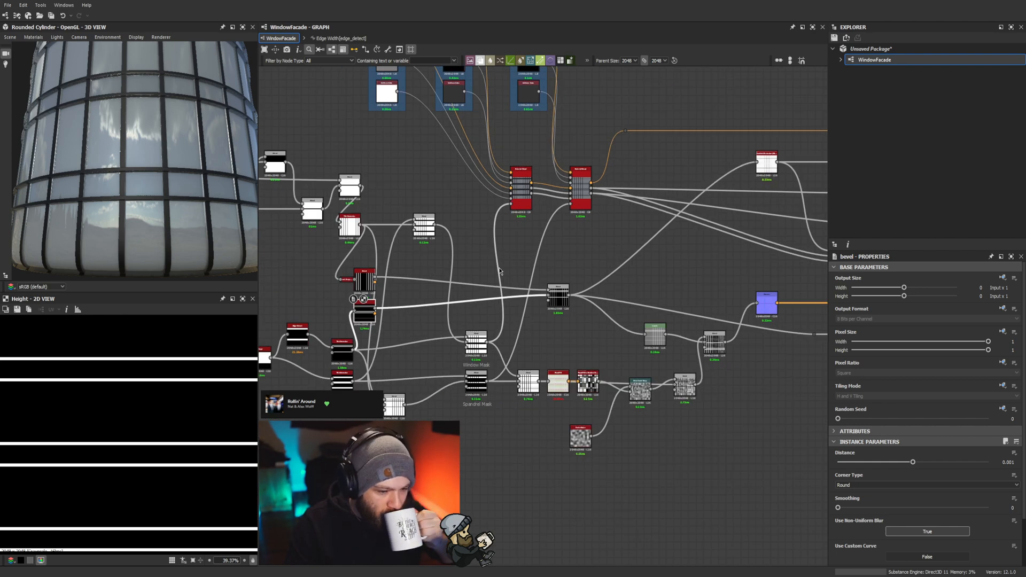
pyautogui.moveTo(530, 255); pyautogui.dragTo(591, 182, button='middle')
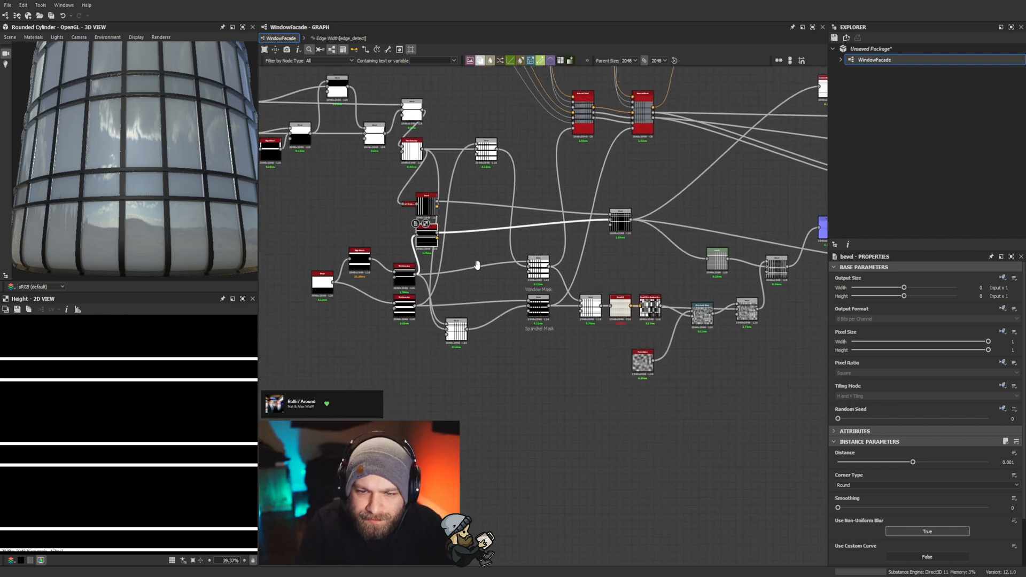
pyautogui.moveTo(476, 264); pyautogui.dragTo(527, 314, button='middle')
pyautogui.scroll(2, 527, 313)
pyautogui.click(429, 152)
pyautogui.doubleClick(429, 152)
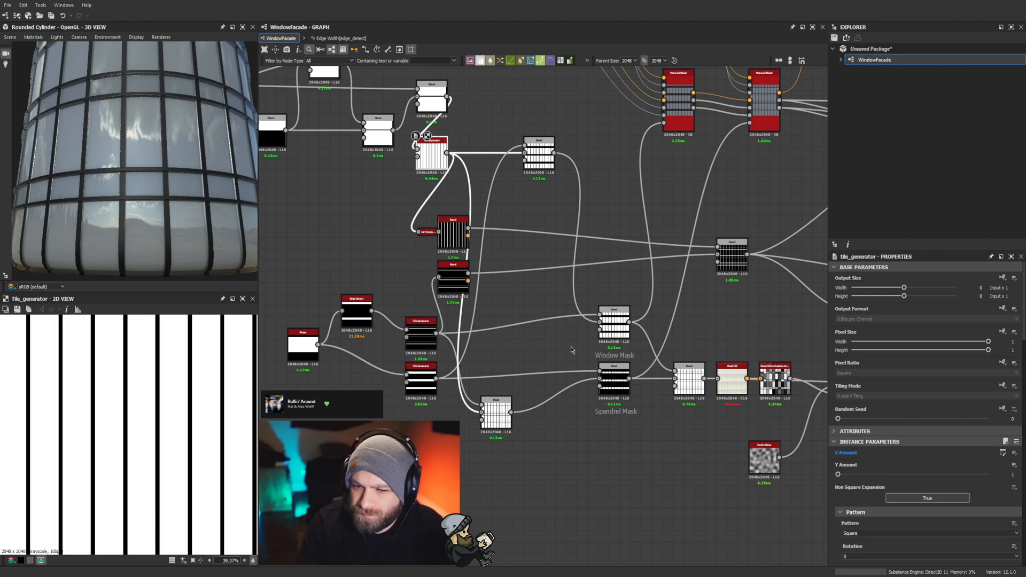
pyautogui.scroll(-5, 967, 510)
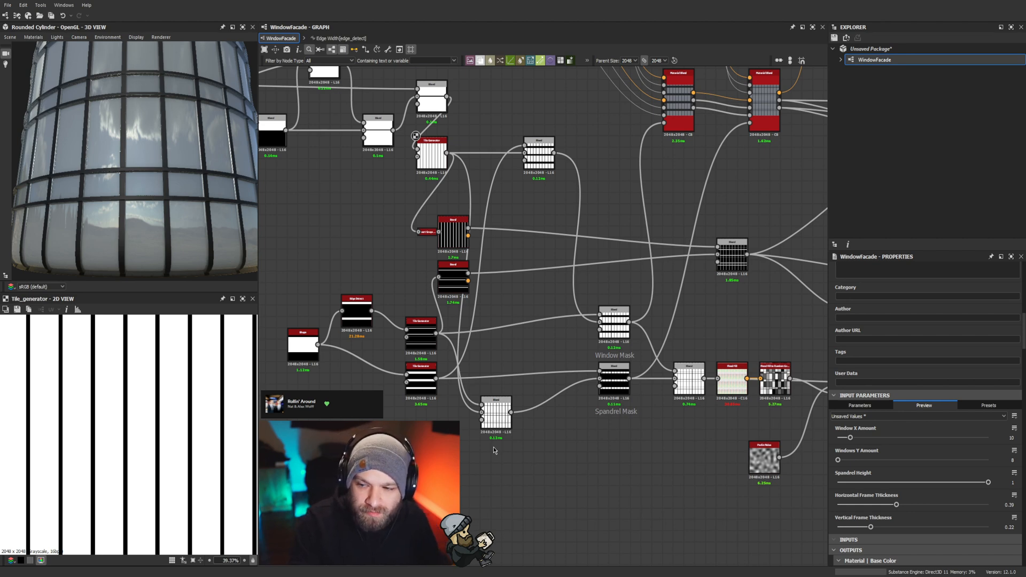
# Step: Preview the Perlin Noise node and create an empty function for its Scale parameter
pyautogui.moveTo(655, 441); pyautogui.dragTo(543, 419, button='middle')
pyautogui.moveTo(627, 431); pyautogui.dragTo(486, 438, button='middle')
pyautogui.scroll(2, 487, 438)
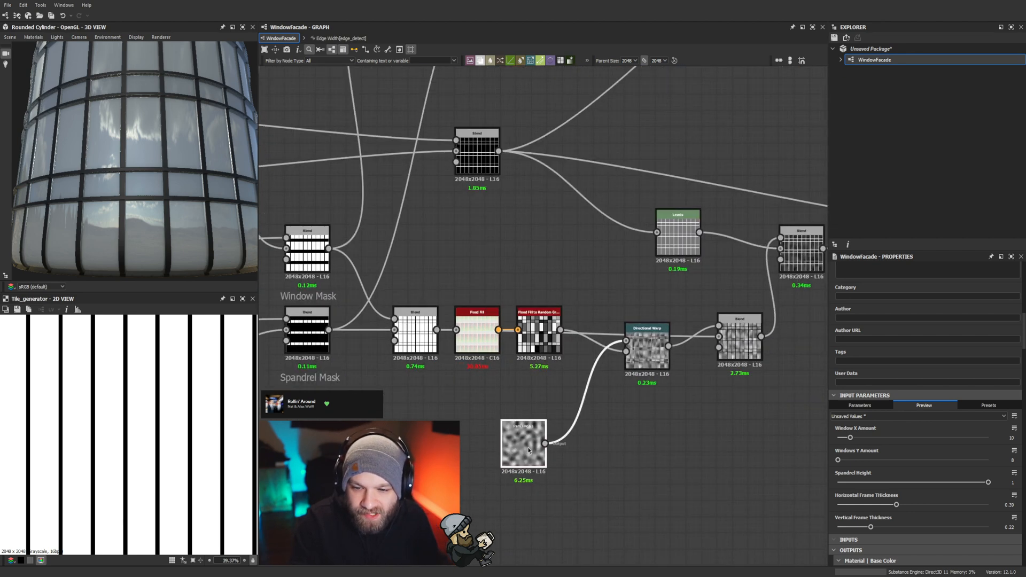
pyautogui.doubleClick(521, 449)
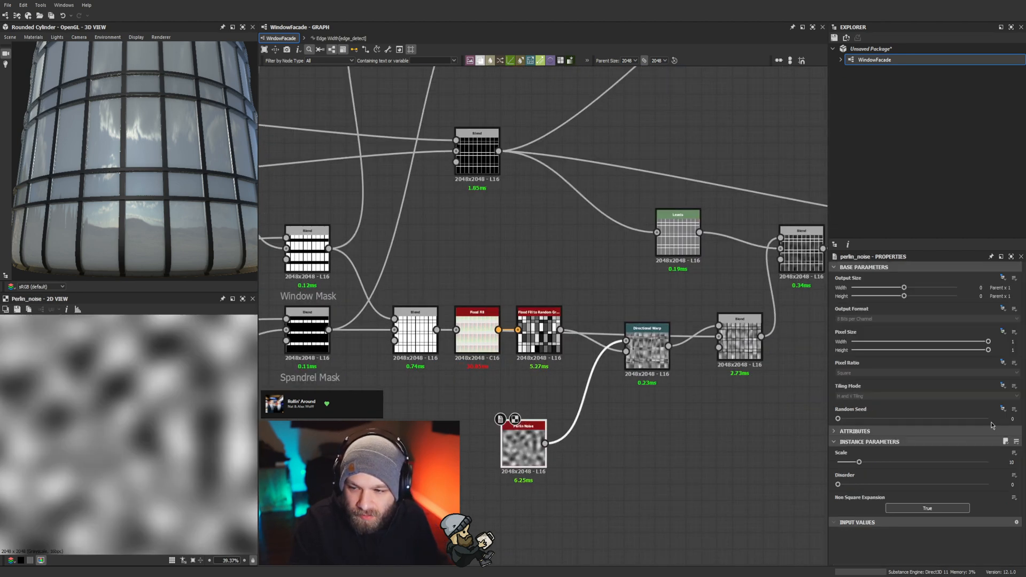
pyautogui.click(993, 480)
pyautogui.press('space')
pyautogui.write('get float')
pyautogui.press('Return')
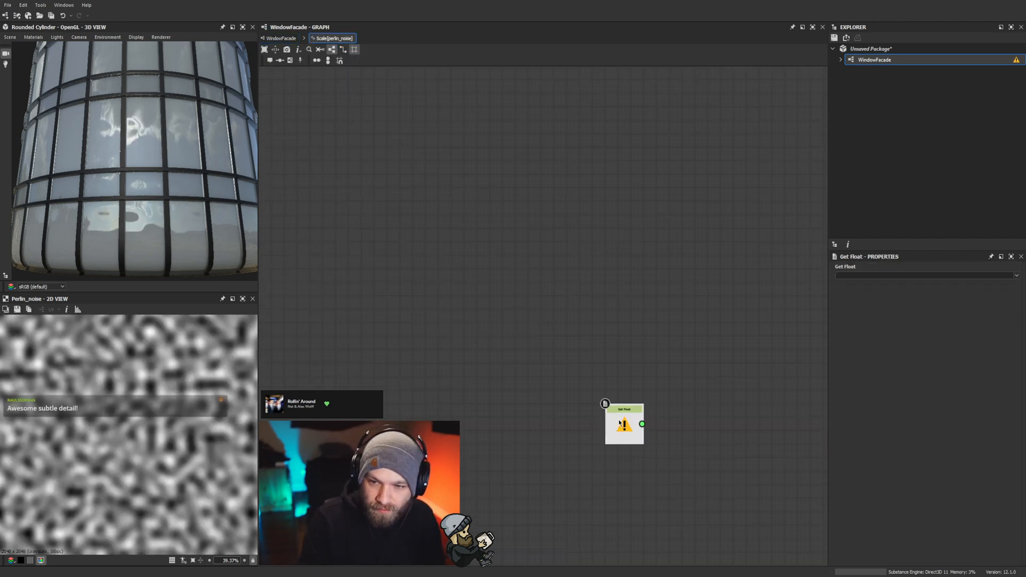
pyautogui.hotkey('ctrl', 'c')
pyautogui.hotkey('ctrl', 'v')
pyautogui.moveTo(616, 421); pyautogui.dragTo(525, 374)
pyautogui.click(539, 322)
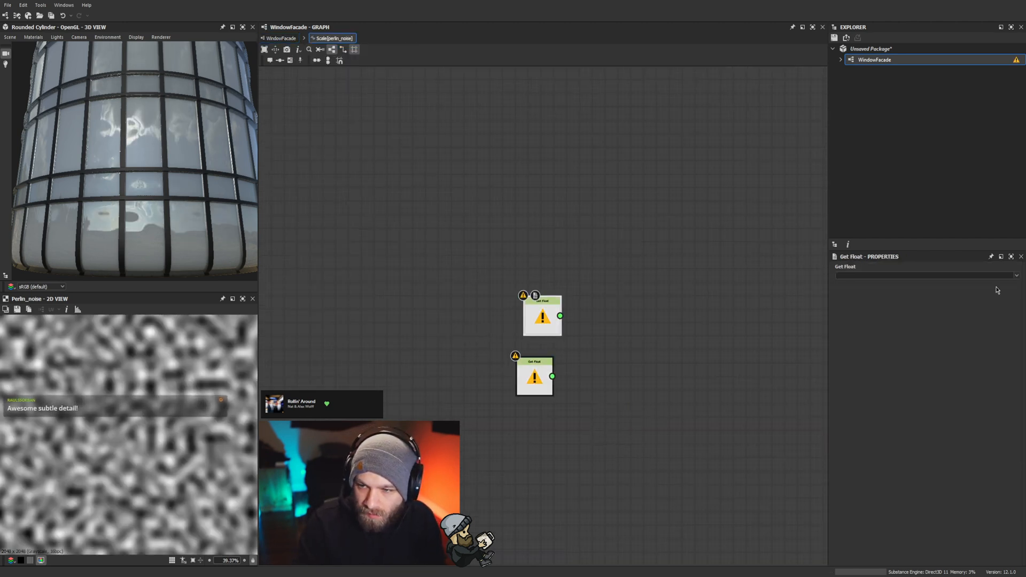
pyautogui.click(1017, 276)
pyautogui.click(889, 294)
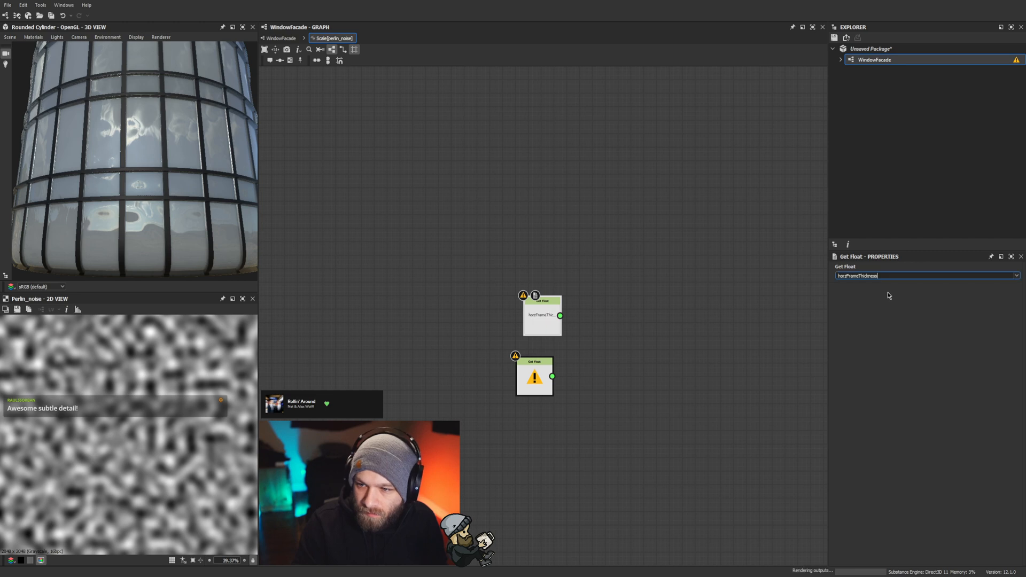
pyautogui.click(538, 379)
pyautogui.click(555, 323)
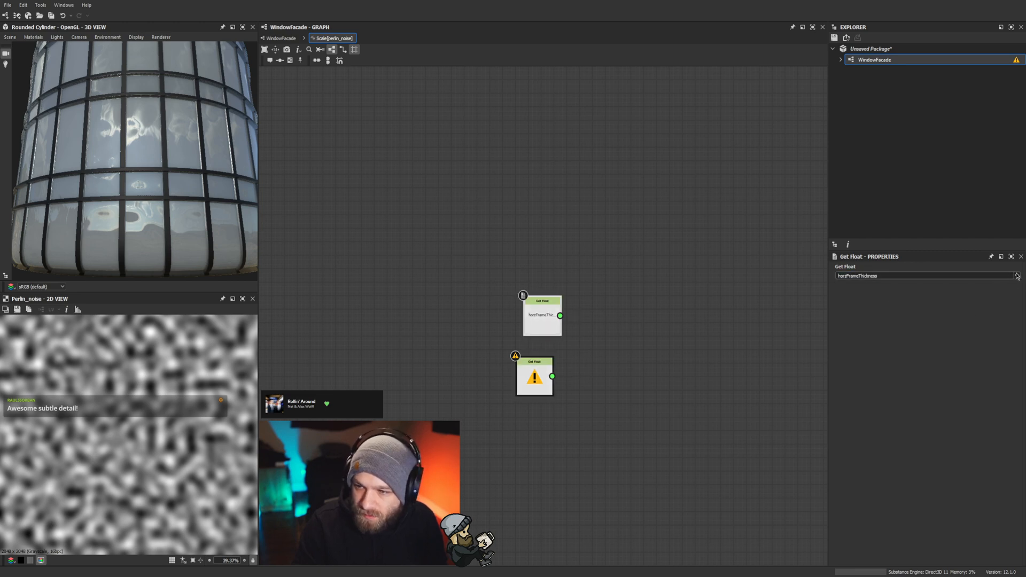
pyautogui.moveTo(592, 415); pyautogui.dragTo(431, 239)
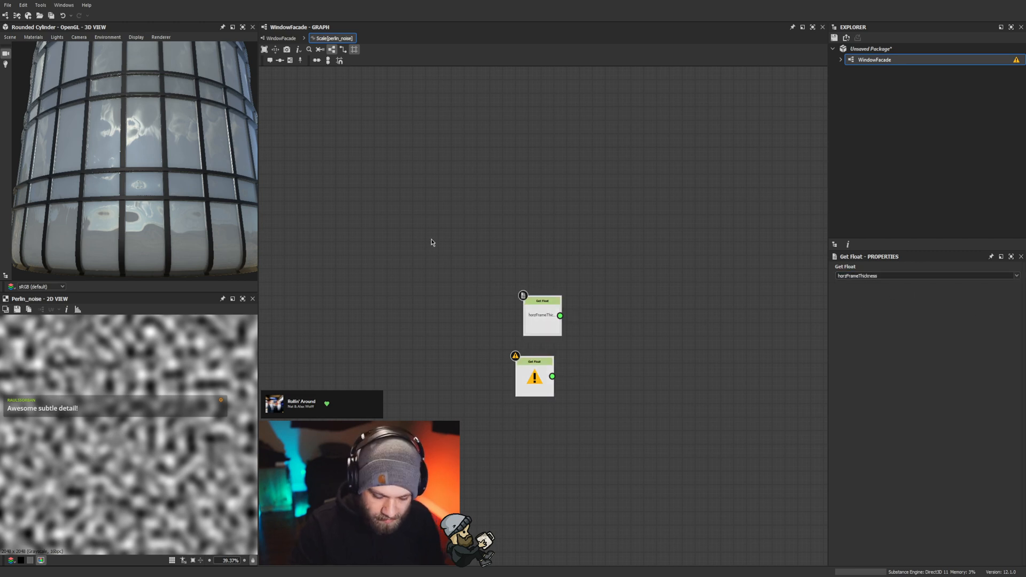
pyautogui.press('Delete')
# Step: Add two Get Integer nodes to the Scale function, reading windowsX and windowsY, and stack them together
pyautogui.press('i')
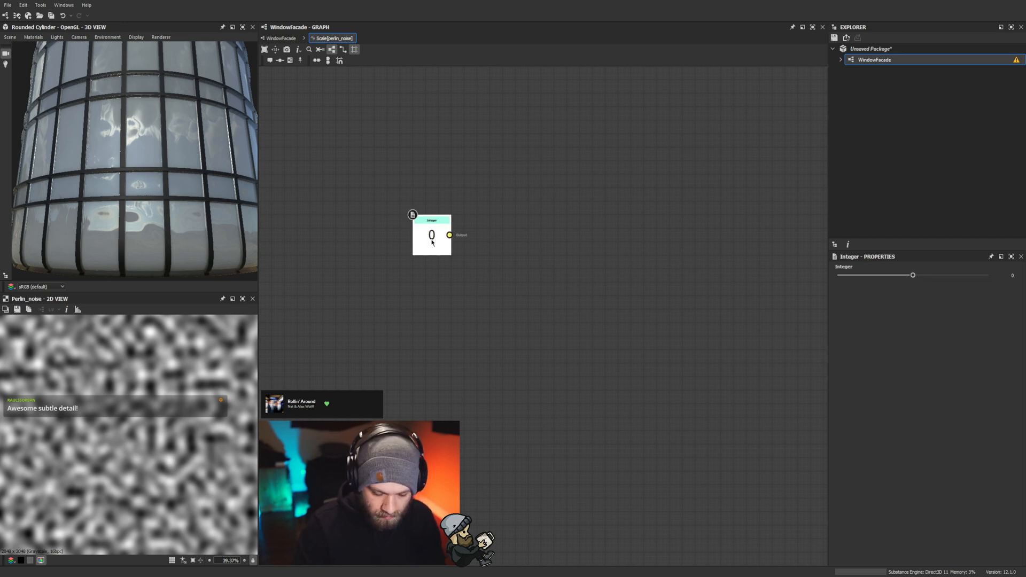
pyautogui.hotkey('shift', 'i')
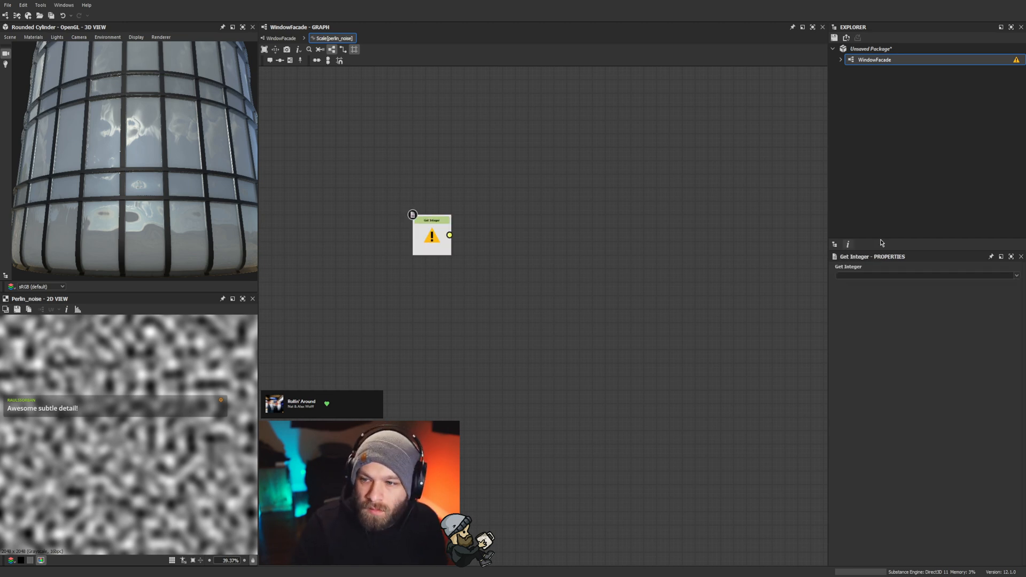
pyautogui.hotkey('shift', 'i')
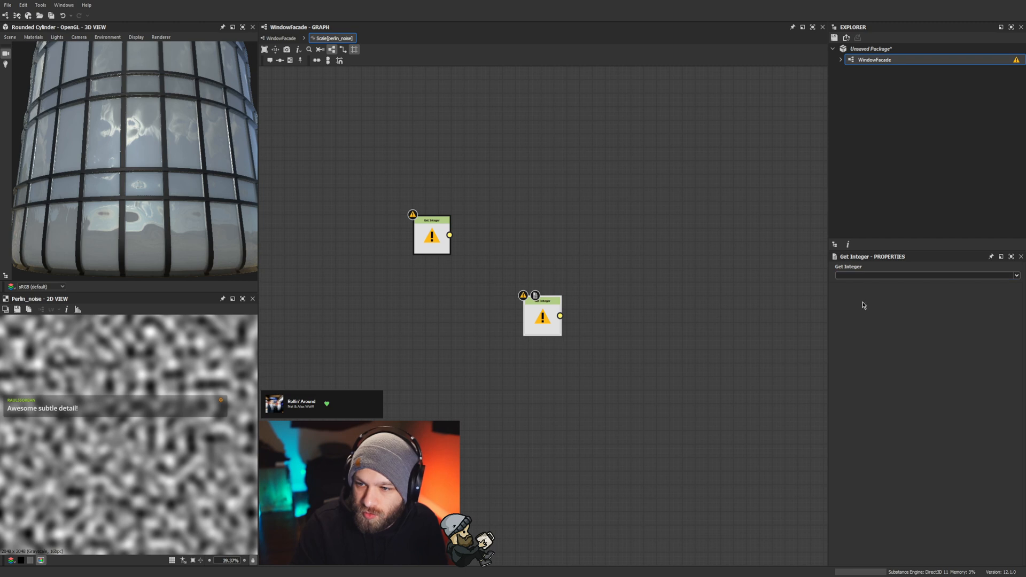
pyautogui.click(852, 287)
pyautogui.click(432, 236)
pyautogui.click(1017, 276)
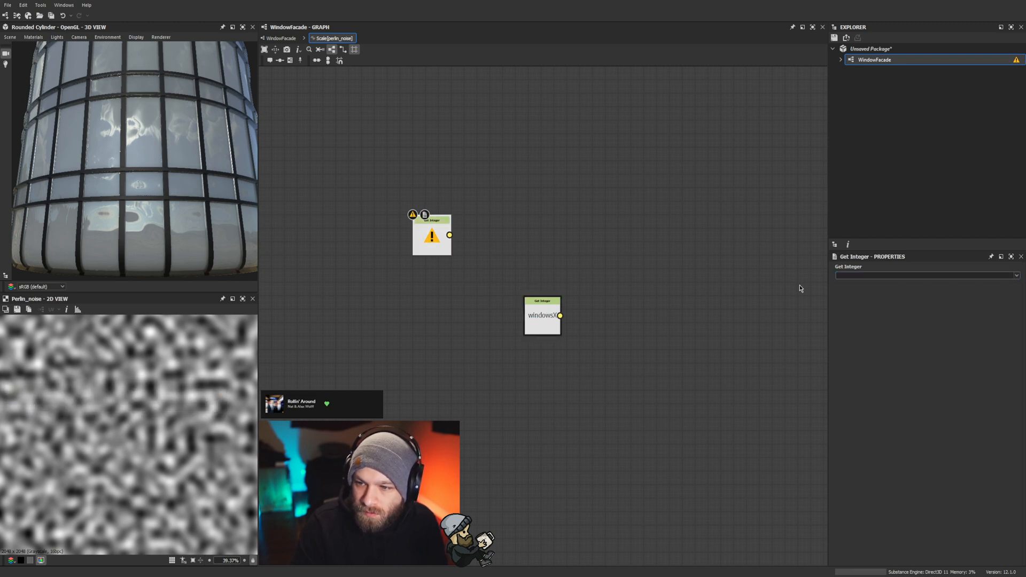
pyautogui.moveTo(543, 315); pyautogui.dragTo(432, 289)
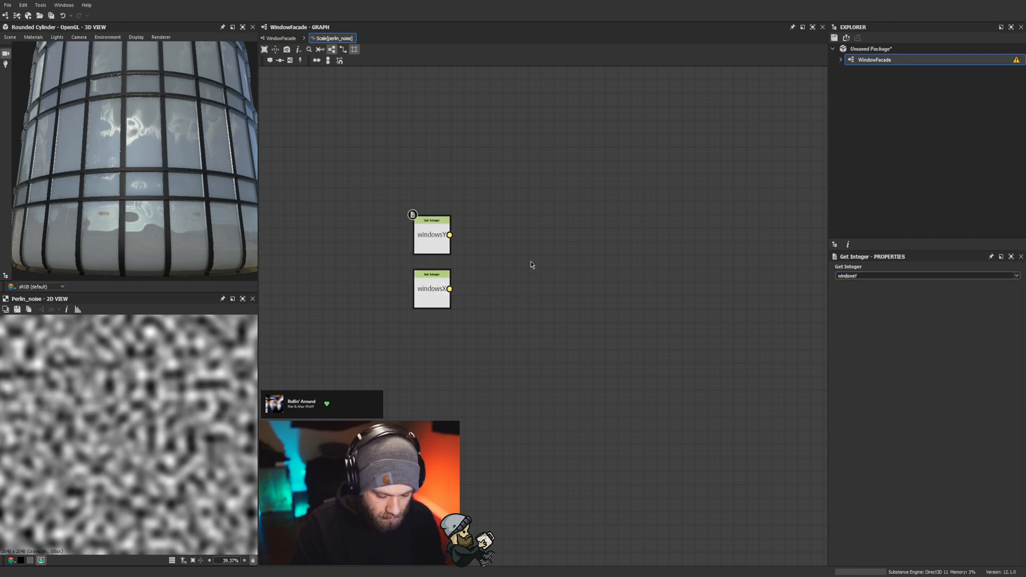
# Step: Average windowsX and windowsY with an Add node and a Division by an Integer of 2, and make the Division the function's output
pyautogui.press('+')
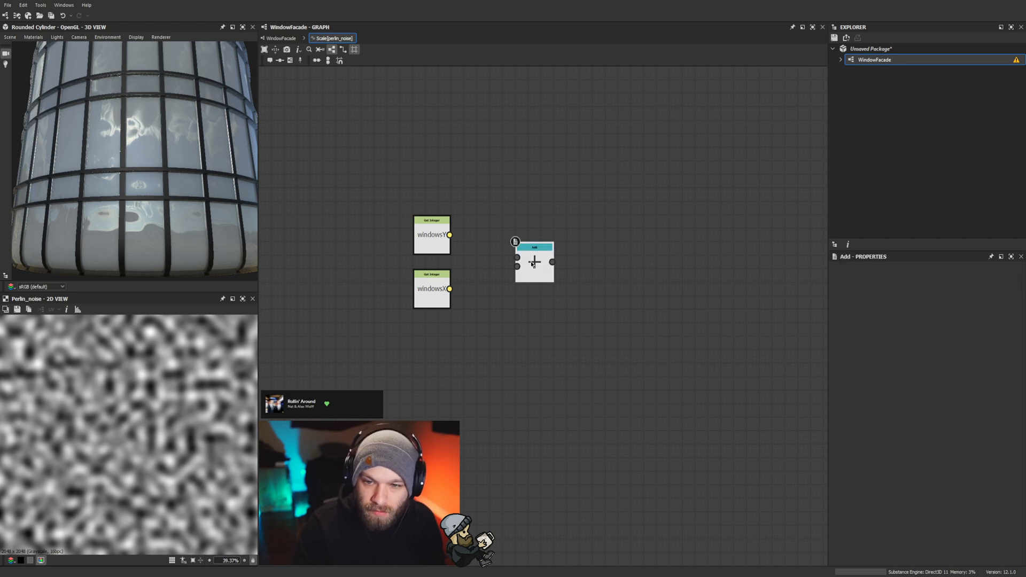
pyautogui.moveTo(450, 289)
pyautogui.mouseDown()
pyautogui.moveTo(553, 278)
pyautogui.moveTo(449, 289)
pyautogui.mouseUp()
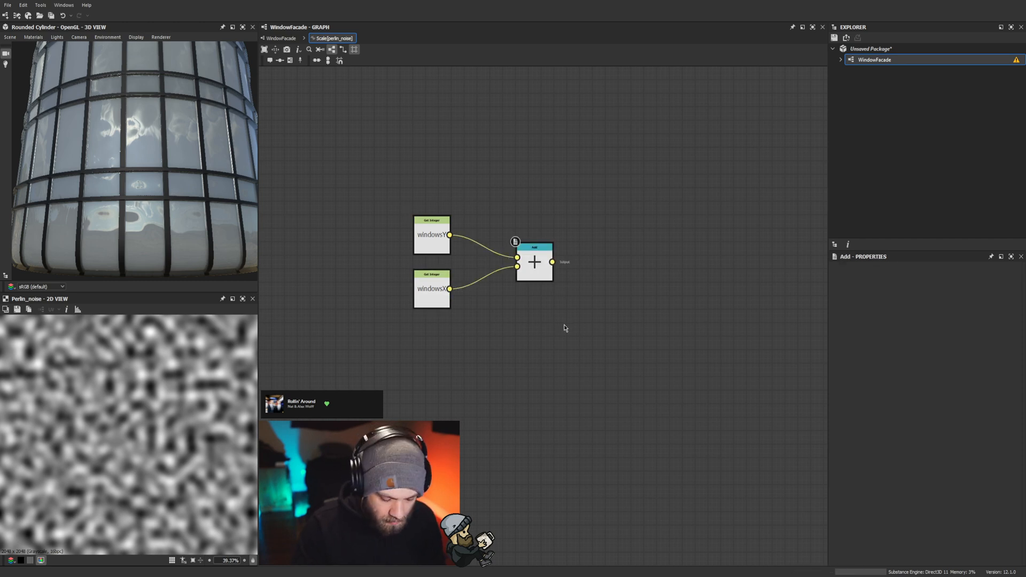
pyautogui.press('/')
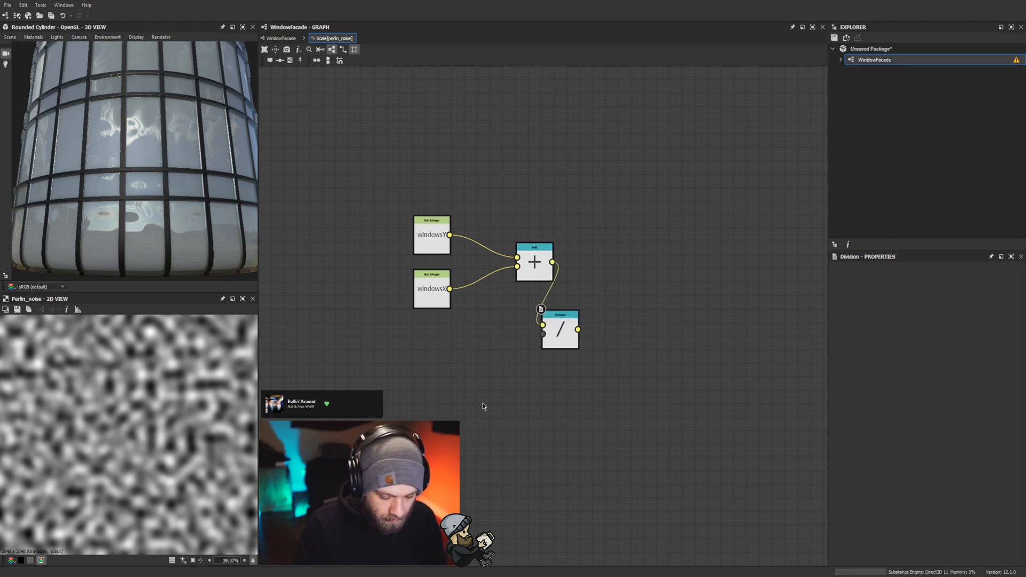
pyautogui.hotkey('shift', '1')
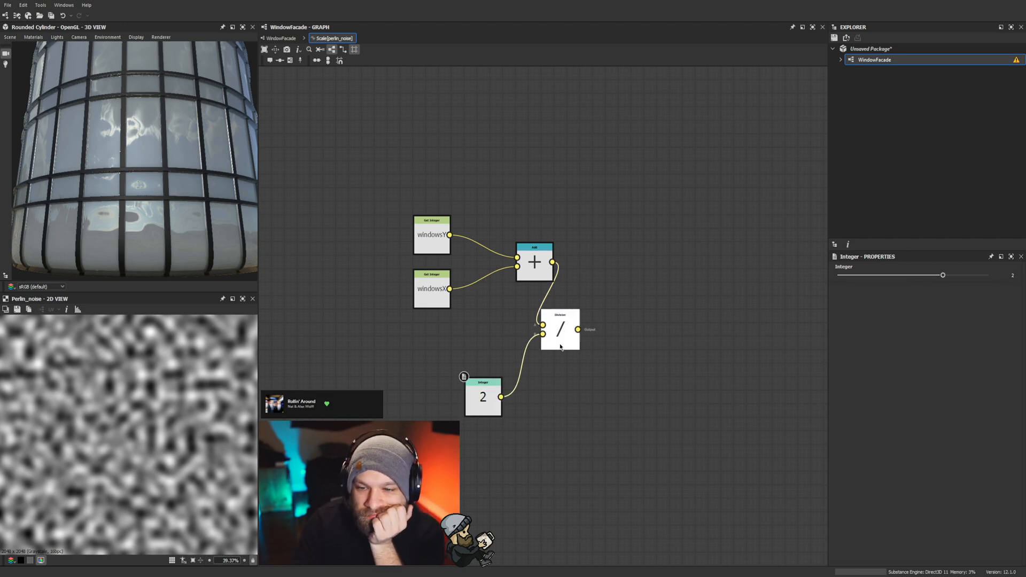
pyautogui.moveTo(567, 334); pyautogui.dragTo(630, 307)
# Step: Examine how the window-count-driven noise scale affects the cylinder's reflections, both close up and from a distance
pyautogui.scroll(-7, 150, 150)
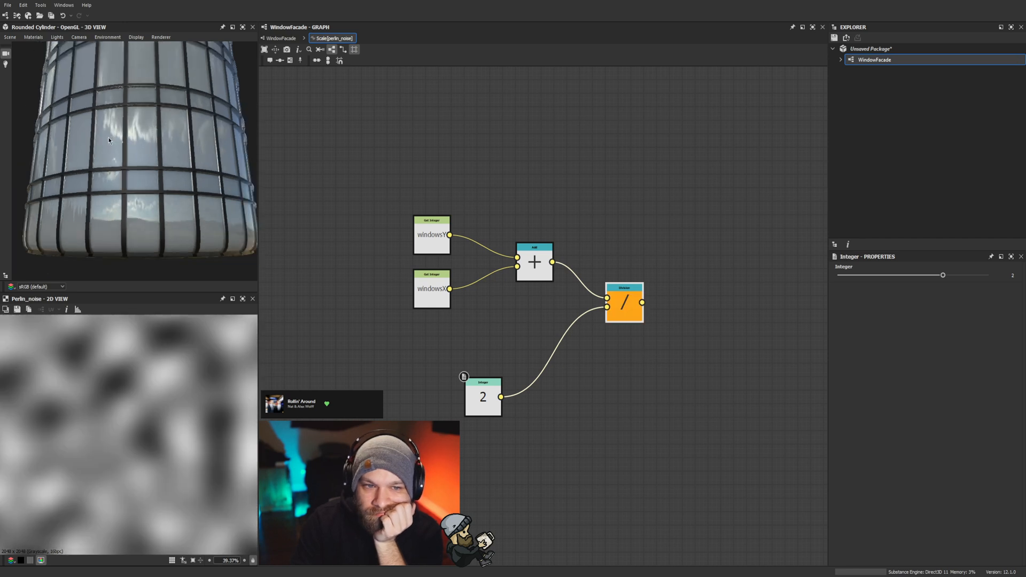
pyautogui.scroll(3, 150, 149)
pyautogui.moveTo(133, 166); pyautogui.dragTo(55, 171)
pyautogui.scroll(2, 128, 166)
pyautogui.scroll(-4, 128, 166)
pyautogui.scroll(5, 136, 169)
pyautogui.scroll(-3, 136, 169)
pyautogui.scroll(-3, 142, 204)
pyautogui.scroll(-1, 114, 211)
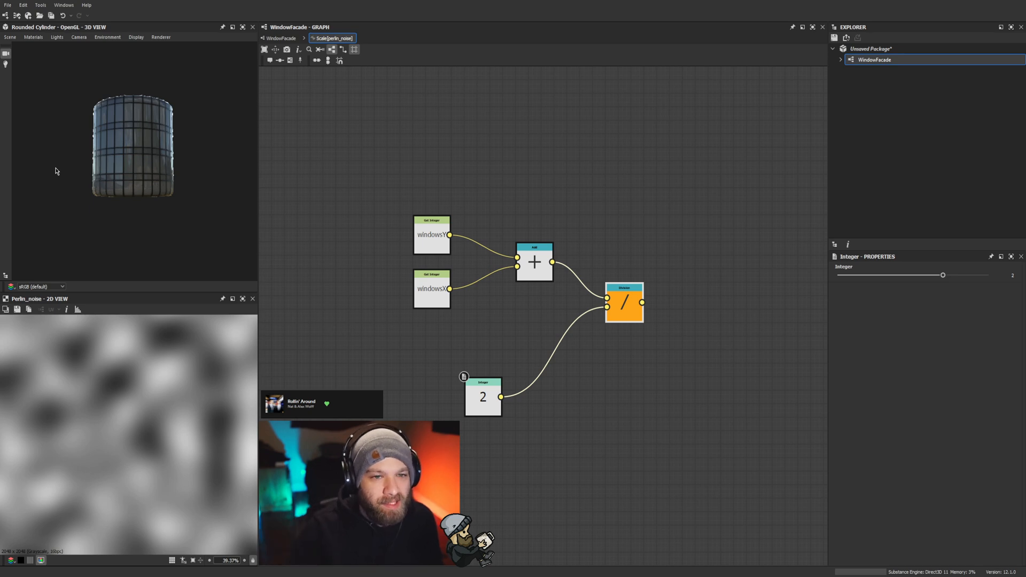
pyautogui.scroll(2, 91, 134)
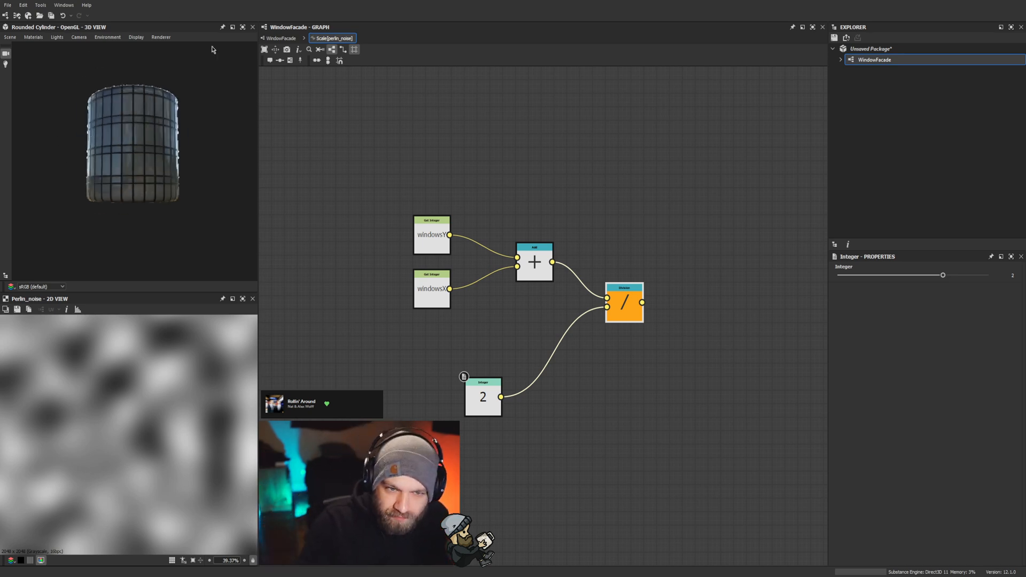
pyautogui.scroll(2, 139, 159)
pyautogui.moveTo(139, 158); pyautogui.dragTo(169, 191)
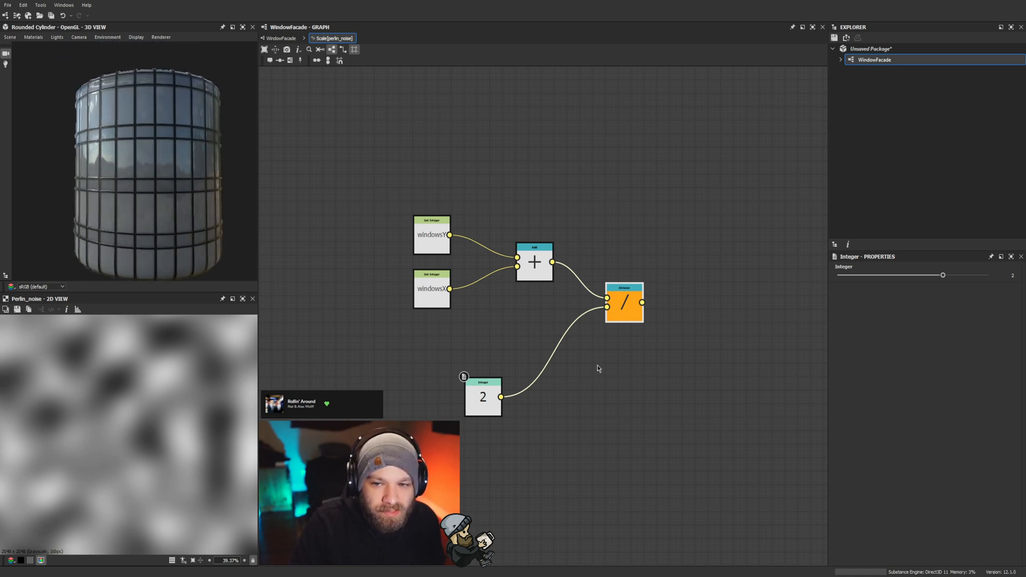
# Step: Move the Integer 2 node under the Add node, next to the Division
pyautogui.moveTo(637, 401); pyautogui.dragTo(571, 422, button='middle')
pyautogui.moveTo(417, 405); pyautogui.dragTo(466, 321)
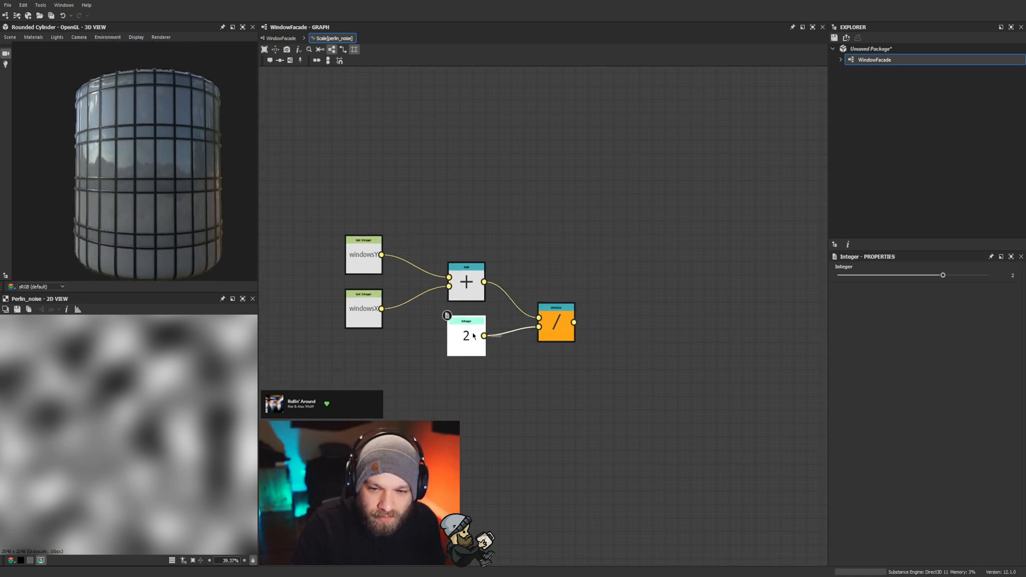
# Step: Arrange the Integer 2 and Division nodes neatly beside the Add node in the Perlin noise scale function
pyautogui.moveTo(401, 362); pyautogui.dragTo(427, 311)
pyautogui.click(399, 379)
pyautogui.scroll(2, 553, 320)
pyautogui.moveTo(553, 321); pyautogui.dragTo(498, 302)
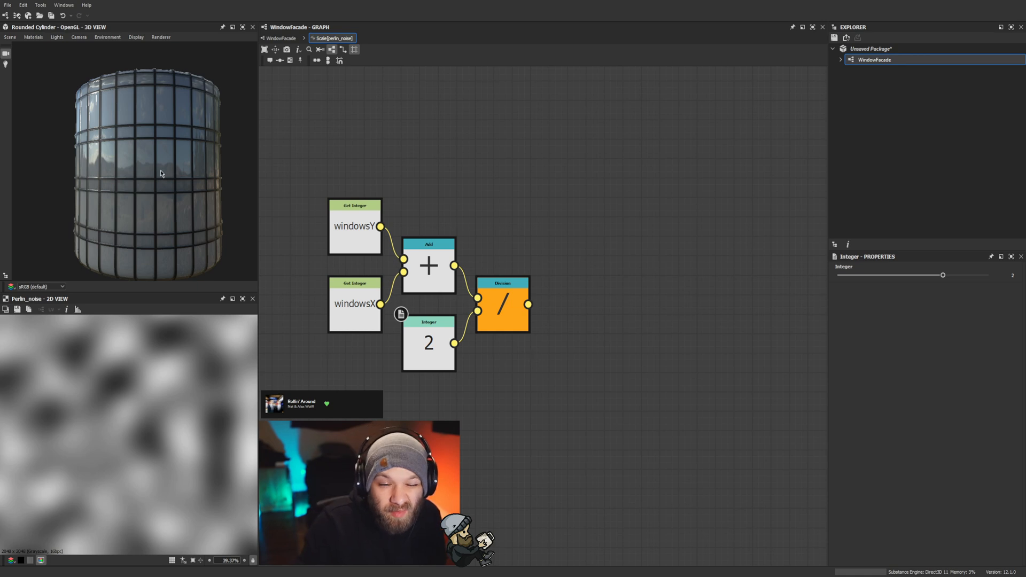
pyautogui.moveTo(160, 170); pyautogui.dragTo(163, 149)
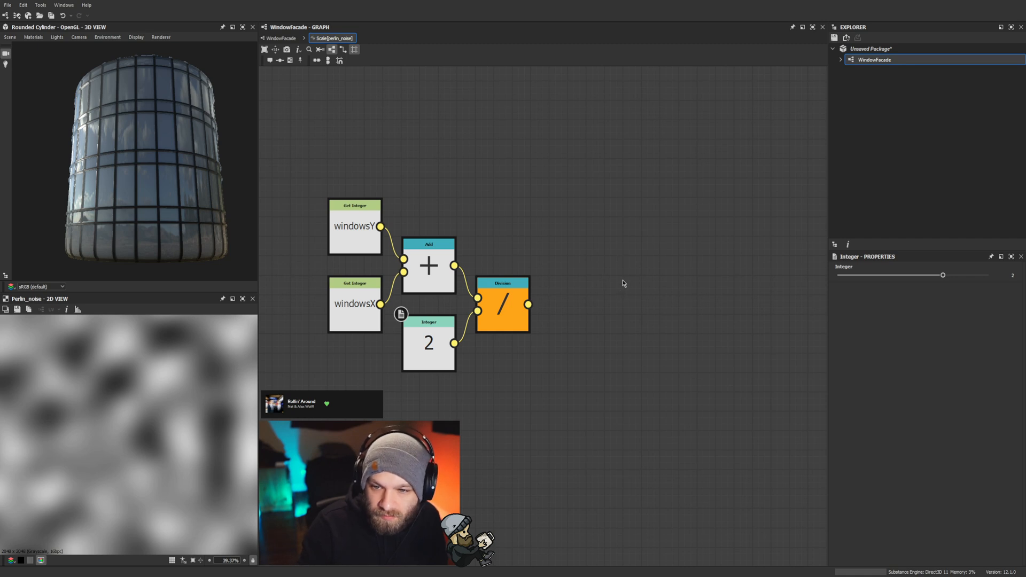
# Step: Try the Add node as the scale function's output, check the reflections on the cylinder, and undo the change
pyautogui.doubleClick(446, 290)
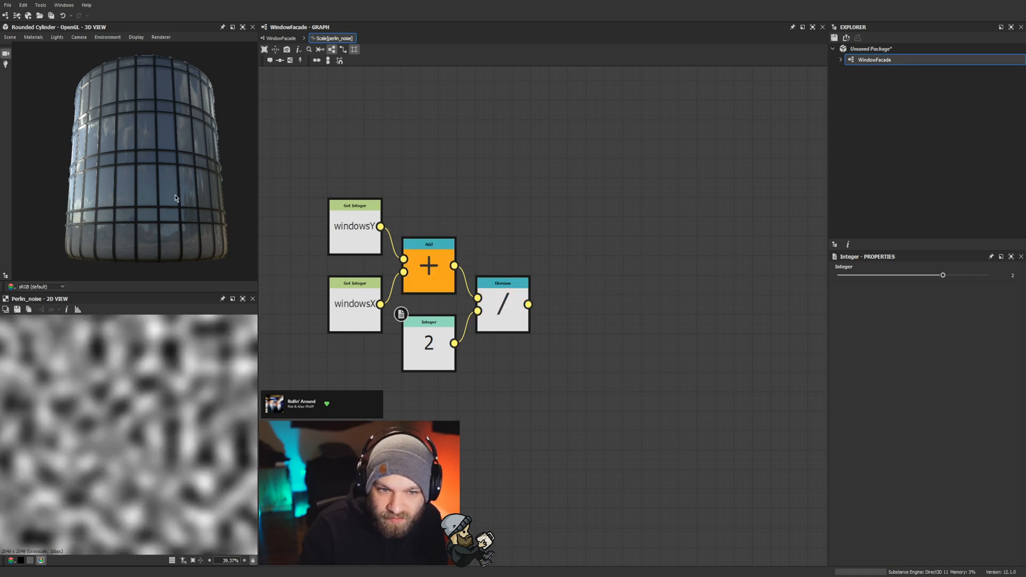
pyautogui.moveTo(174, 195)
pyautogui.mouseDown()
pyautogui.moveTo(174, 213)
pyautogui.moveTo(225, 179)
pyautogui.moveTo(279, 188)
pyautogui.moveTo(152, 185)
pyautogui.moveTo(160, 174)
pyautogui.moveTo(181, 176)
pyautogui.mouseUp()
pyautogui.scroll(3, 152, 185)
pyautogui.scroll(-3, 151, 185)
pyautogui.hotkey('ctrl', 'z')
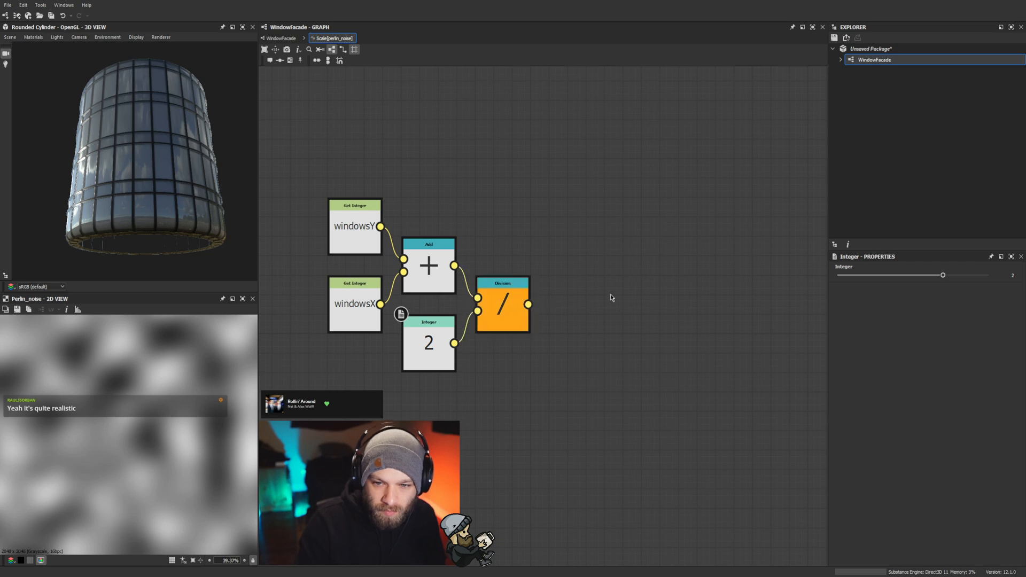
# Step: Add a Multiplication node after the Division node and connect the Division result to its first input
pyautogui.press('m')
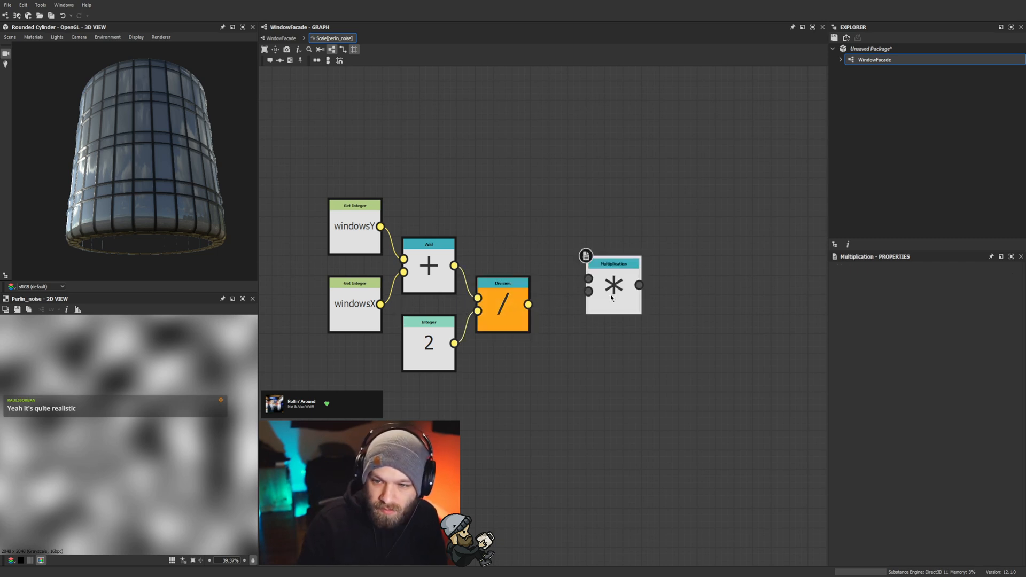
pyautogui.moveTo(611, 297); pyautogui.dragTo(627, 316)
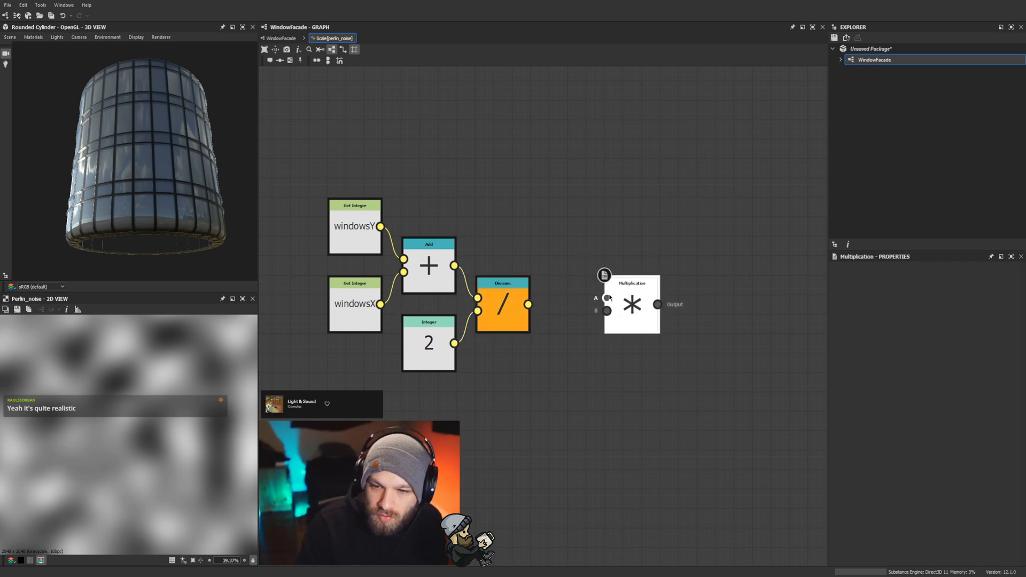
pyautogui.moveTo(509, 305); pyautogui.dragTo(511, 305)
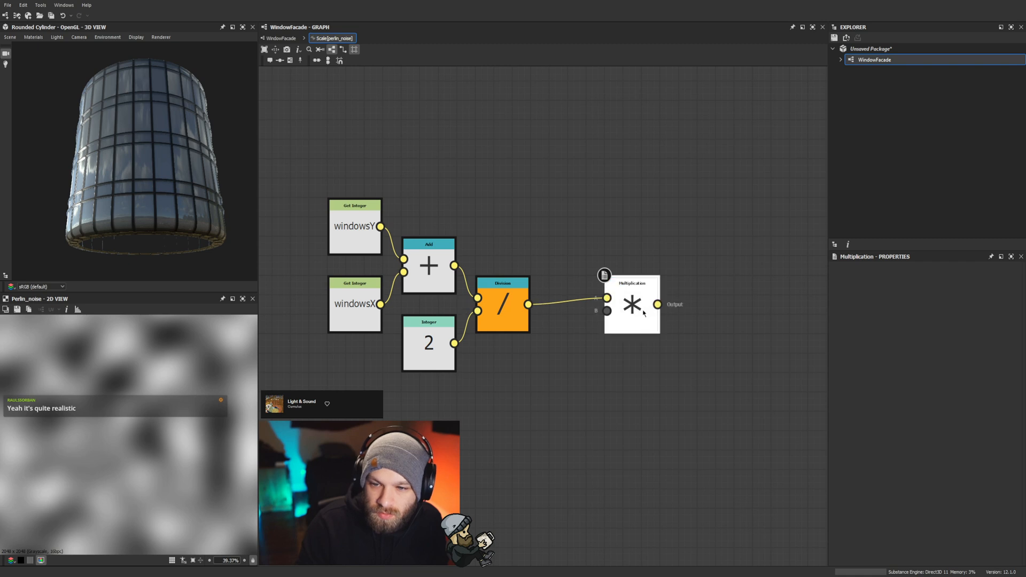
pyautogui.moveTo(644, 311); pyautogui.dragTo(663, 311)
pyautogui.click(575, 384)
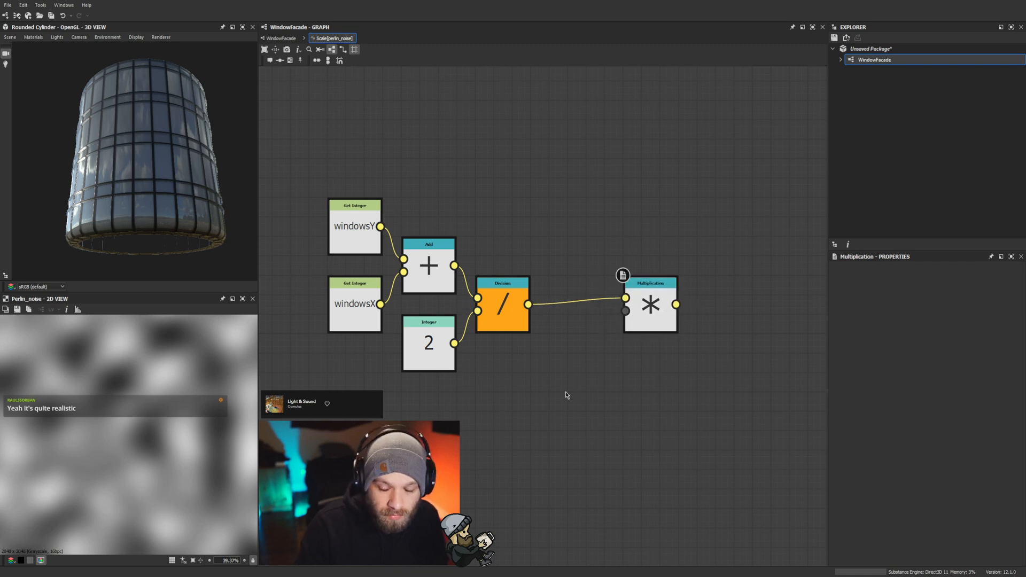
# Step: Add a Float constant of 1.5 below the chain and wire it to the Multiplication node's second input
pyautogui.press('1')
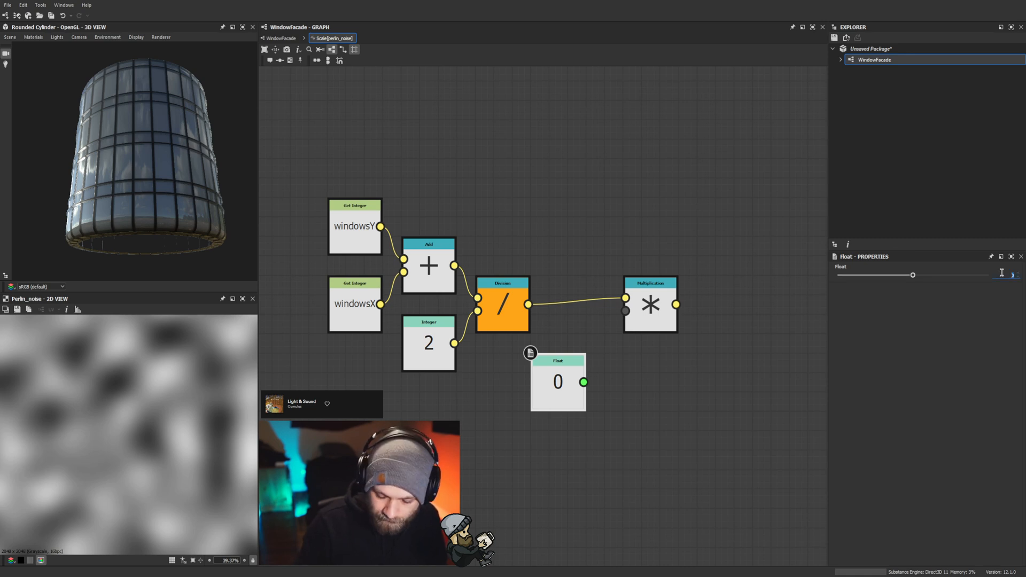
pyautogui.moveTo(583, 382); pyautogui.dragTo(631, 317)
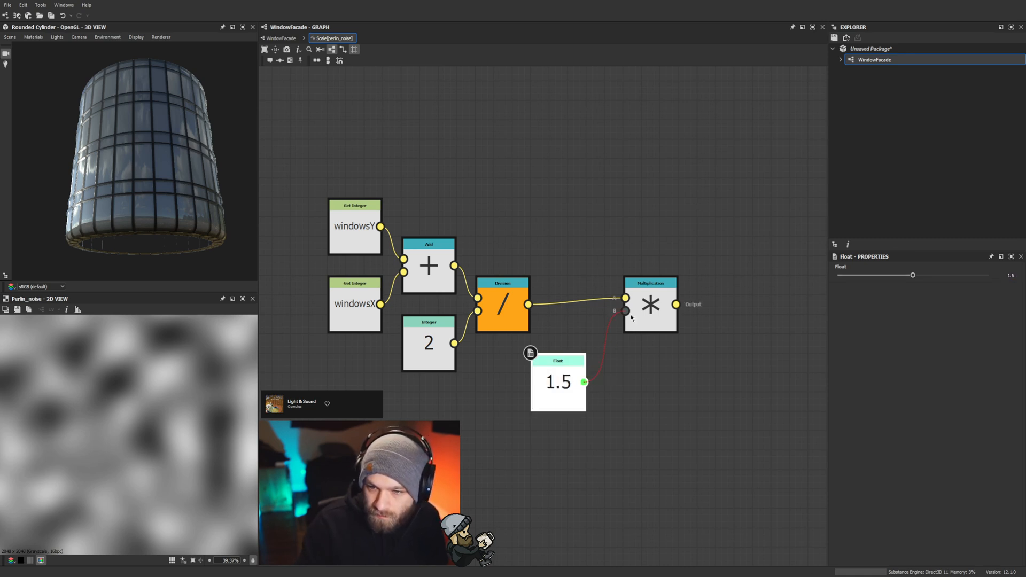
pyautogui.moveTo(558, 398); pyautogui.dragTo(567, 429)
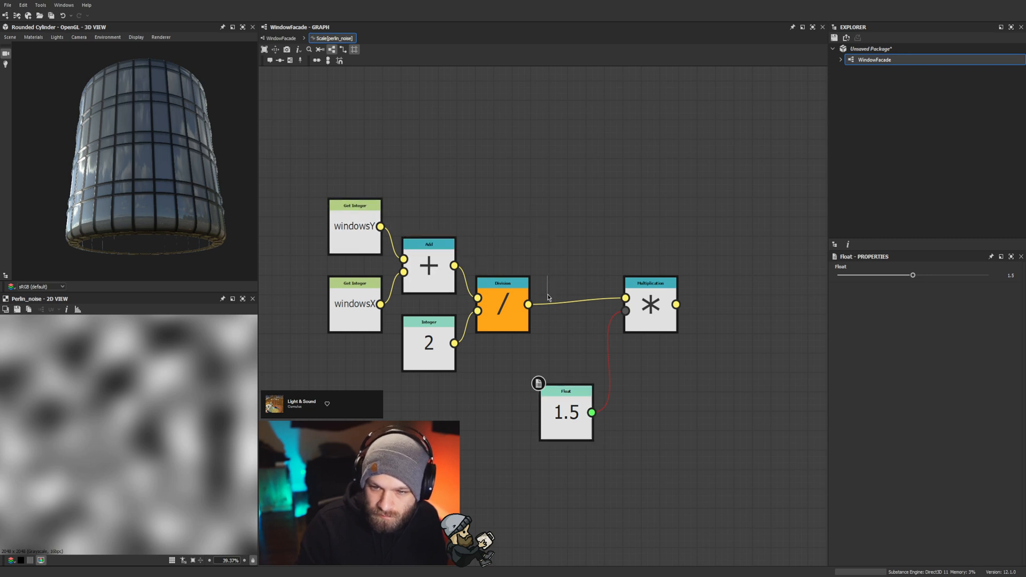
# Step: Insert a To Float conversion on the Division link, and pass the product through a To Integer node set as the function's output
pyautogui.click(548, 324)
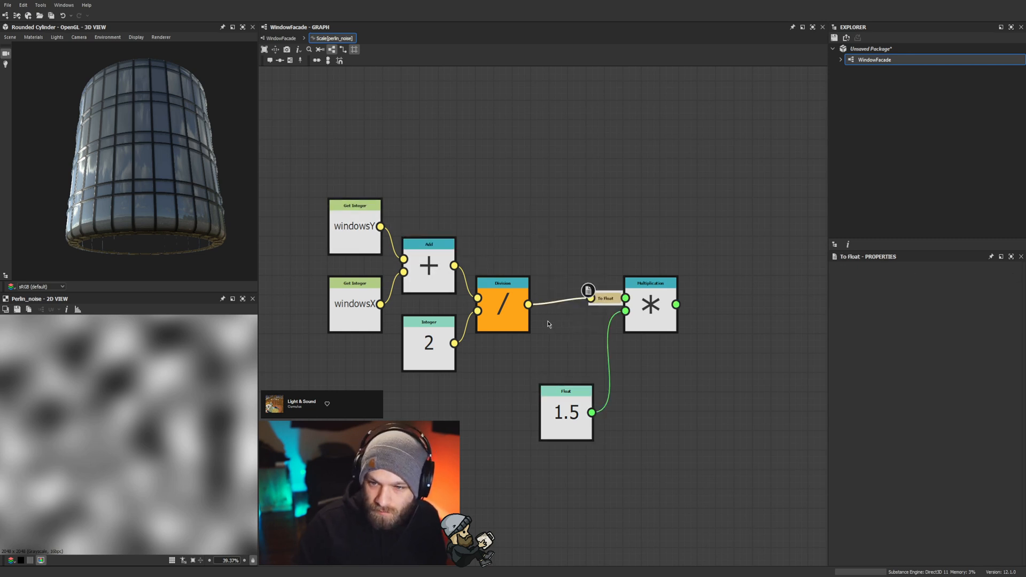
pyautogui.moveTo(676, 305); pyautogui.dragTo(757, 317)
pyautogui.press('Return')
pyautogui.rightClick(758, 317)
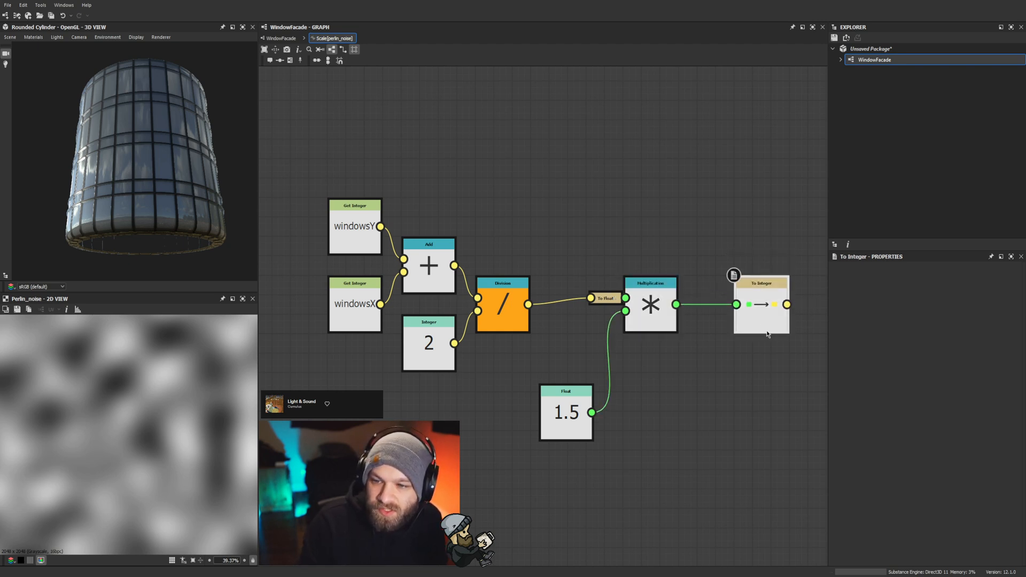
pyautogui.click(777, 349)
# Step: Set the Float multiplier to 1.3 and check the noise scale on the cylinder
pyautogui.moveTo(646, 356); pyautogui.dragTo(482, 351, button='middle')
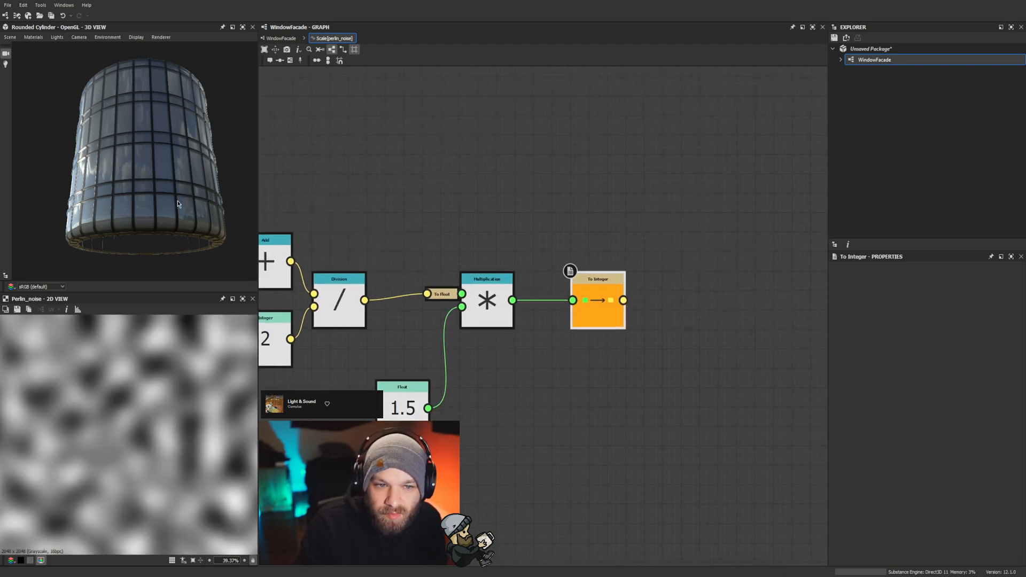
pyautogui.moveTo(177, 200); pyautogui.dragTo(152, 214, button='right')
pyautogui.moveTo(152, 214); pyautogui.dragTo(242, 249)
pyautogui.click(402, 399)
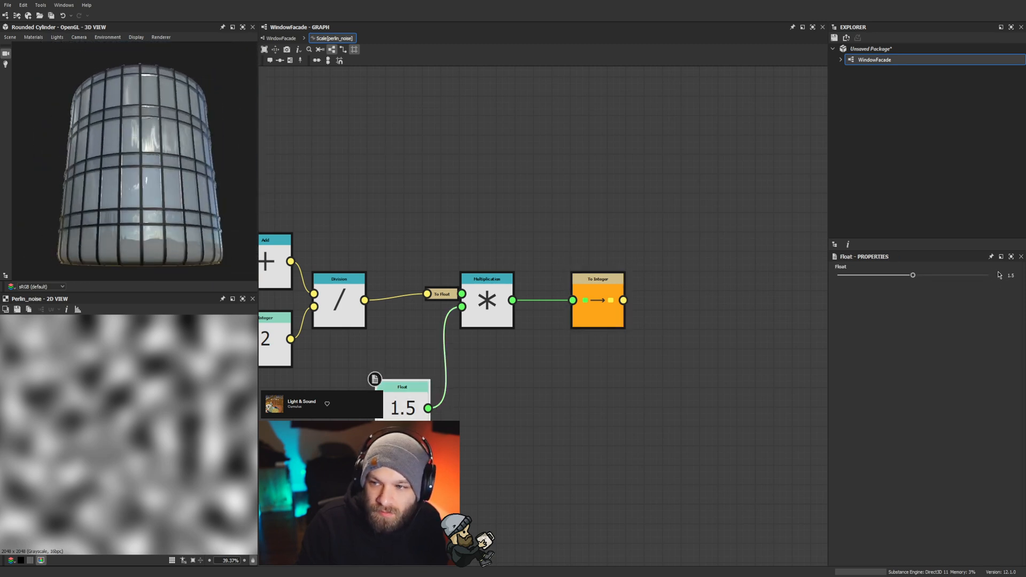
pyautogui.press('Return')
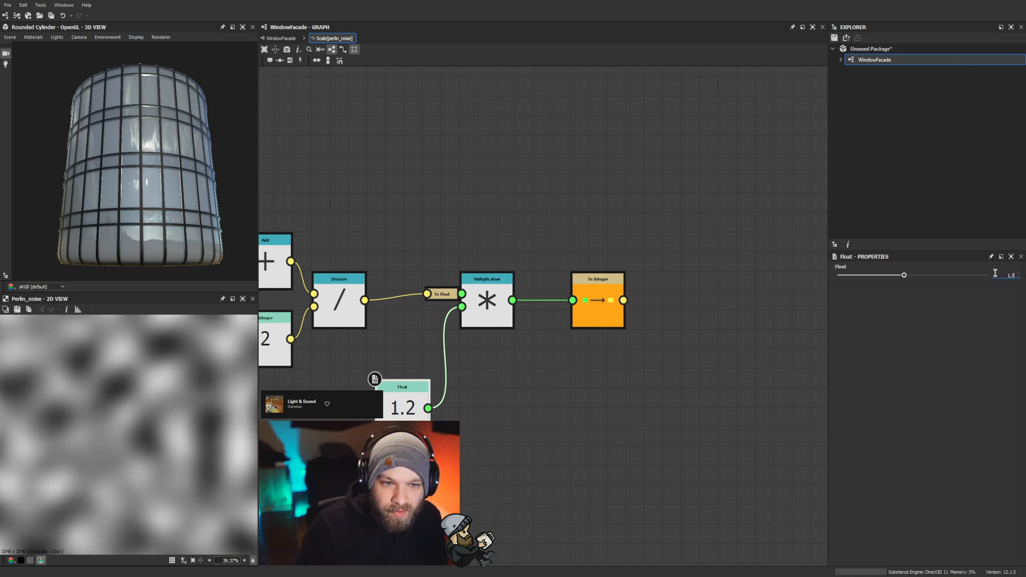
pyautogui.press('Return')
pyautogui.scroll(-3, 188, 196)
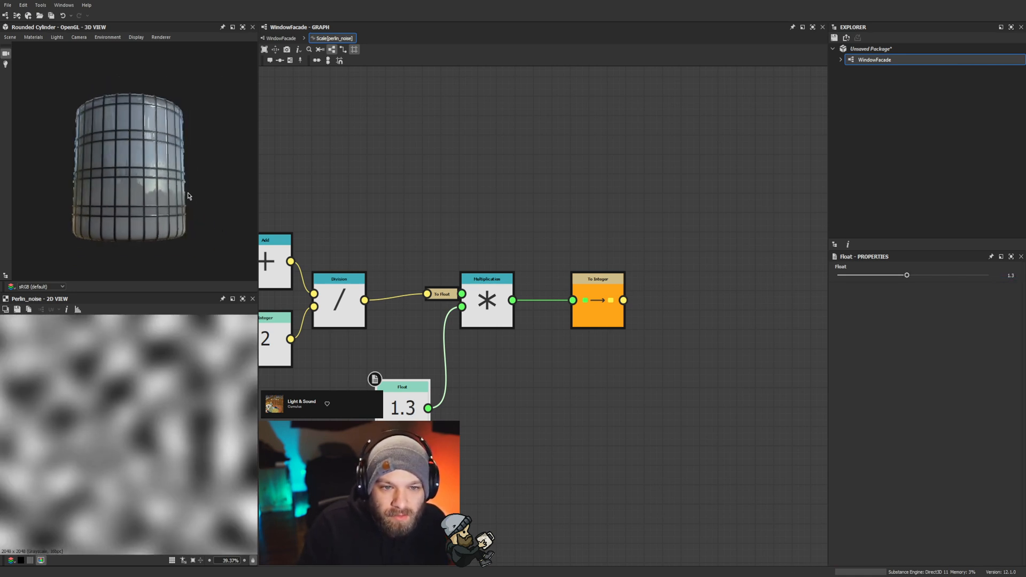
pyautogui.moveTo(188, 197)
pyautogui.mouseDown()
pyautogui.moveTo(197, 206)
pyautogui.moveTo(129, 210)
pyautogui.moveTo(209, 219)
pyautogui.moveTo(160, 209)
pyautogui.moveTo(174, 184)
pyautogui.mouseUp()
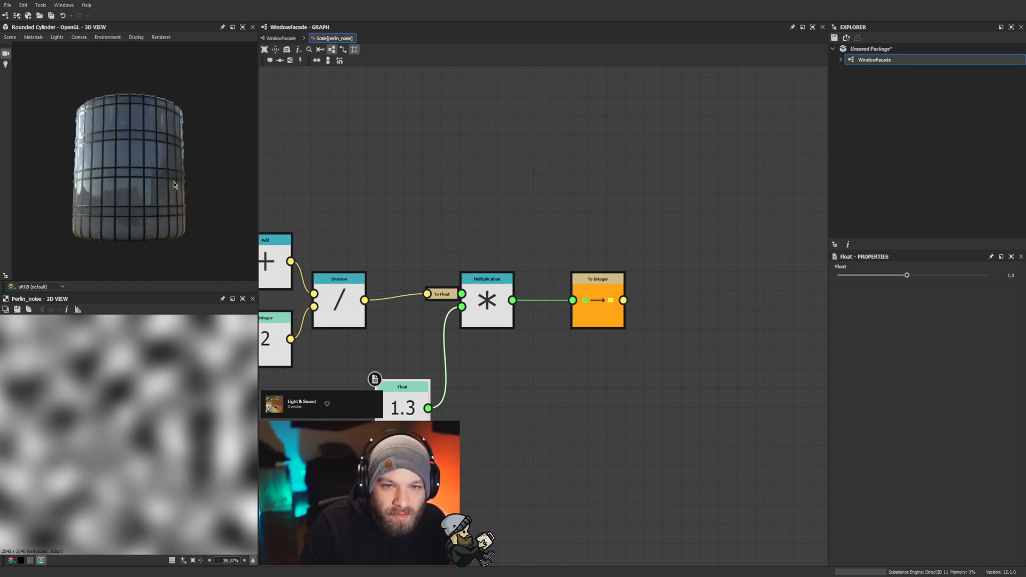
# Step: Return to the WindowFacade graph, move the Directional Warp node slightly up, and preview its output
pyautogui.click(289, 41)
pyautogui.scroll(4, 627, 374)
pyautogui.moveTo(636, 363); pyautogui.dragTo(513, 369, button='middle')
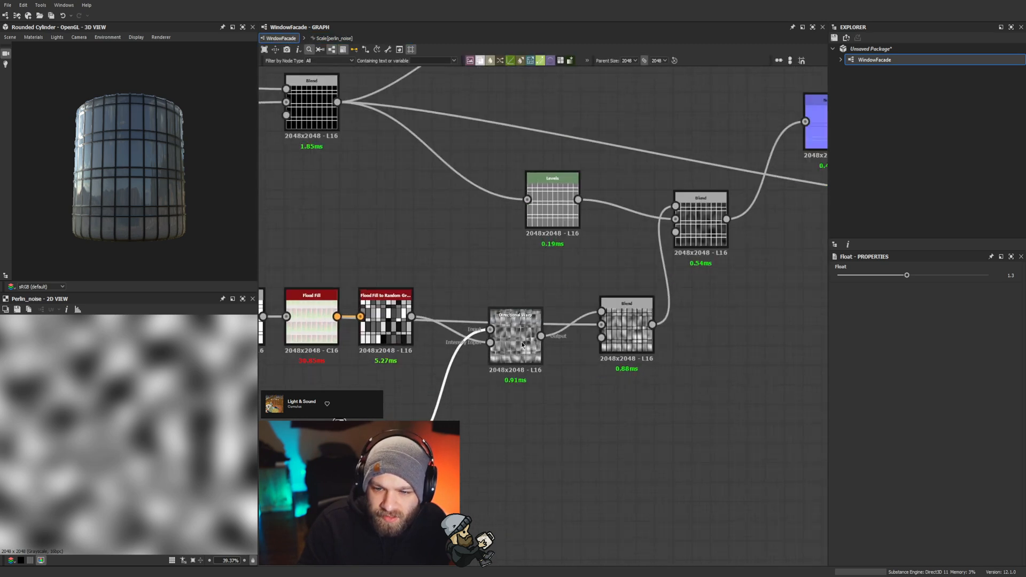
pyautogui.moveTo(523, 343)
pyautogui.mouseDown()
pyautogui.moveTo(522, 303)
pyautogui.moveTo(523, 323)
pyautogui.mouseUp()
pyautogui.doubleClick(523, 323)
# Step: Delete the Levels node between the frame-grid Blend and the final Blend, keeping those two Blends connected
pyautogui.doubleClick(631, 328)
pyautogui.moveTo(696, 380); pyautogui.dragTo(569, 403, button='middle')
pyautogui.click(577, 241)
pyautogui.doubleClick(578, 241)
pyautogui.doubleClick(424, 232)
pyautogui.scroll(-4, 425, 247)
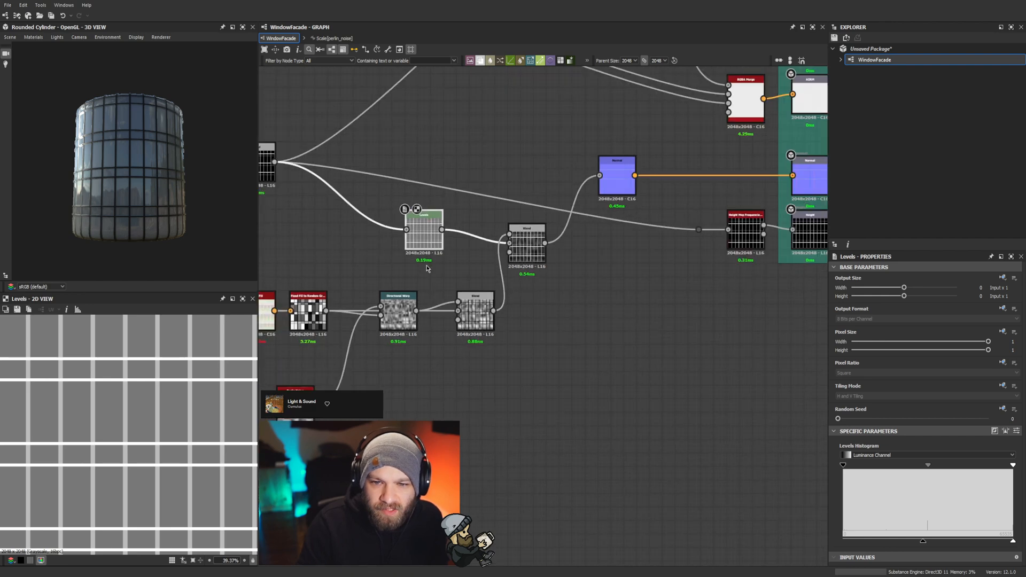
pyautogui.scroll(4, 356, 229)
pyautogui.moveTo(581, 280); pyautogui.dragTo(544, 280)
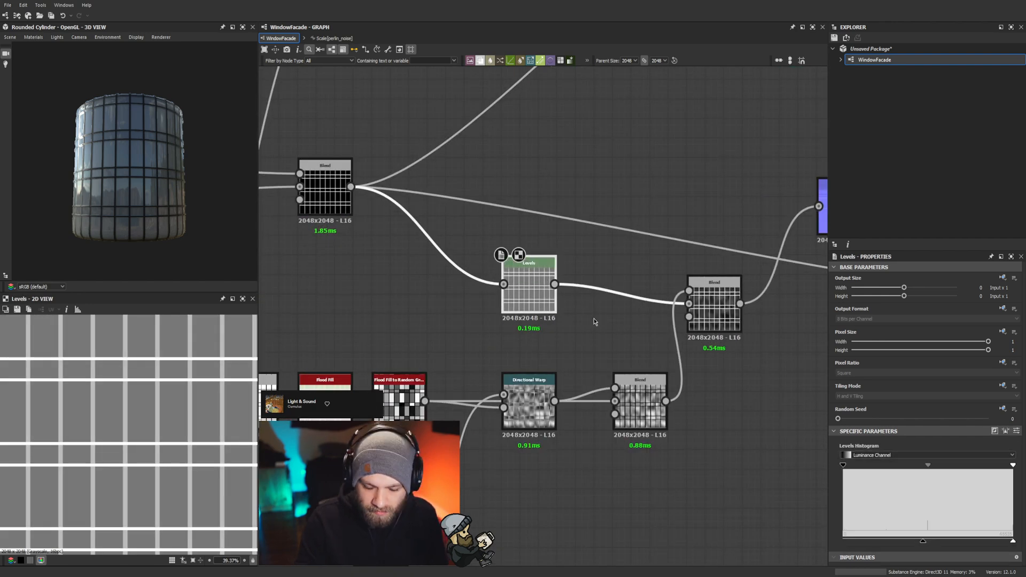
pyautogui.press('Delete')
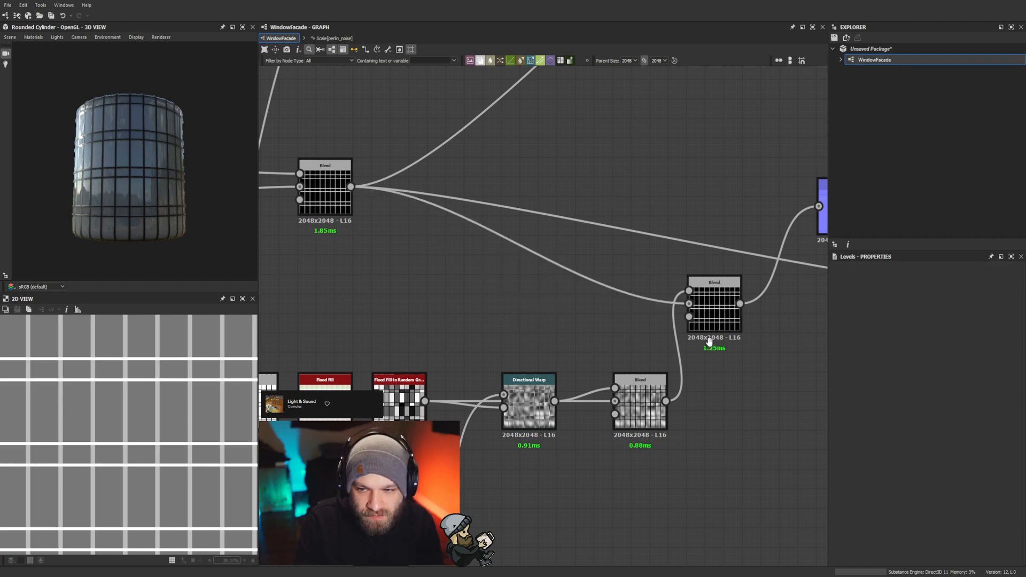
# Step: Set the Blend after the Directional Warp to Max (Lighten) and preview the final Blend before the Normal node
pyautogui.moveTo(656, 402); pyautogui.dragTo(550, 396, button='middle')
pyautogui.doubleClick(551, 397)
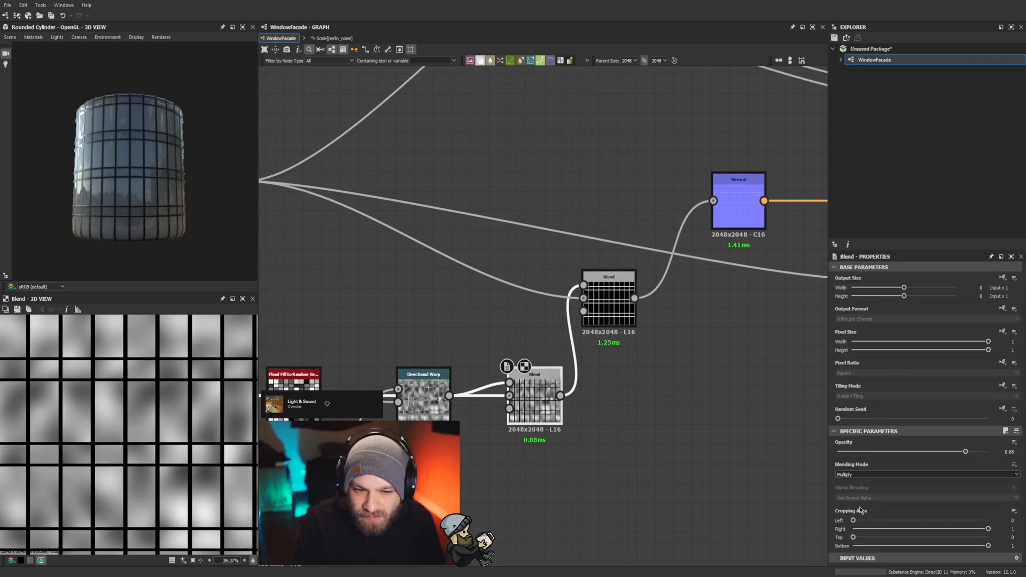
pyautogui.doubleClick(607, 302)
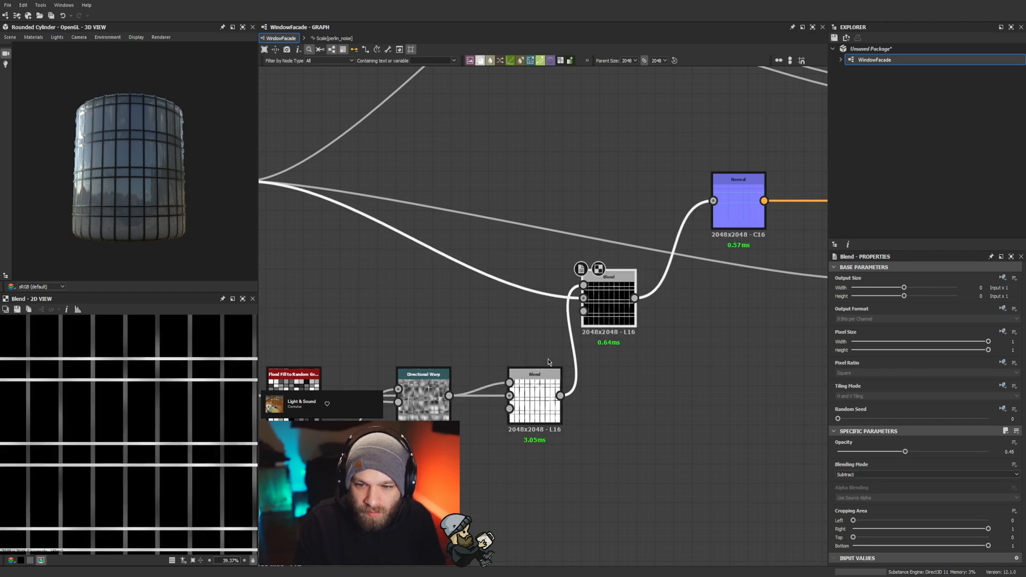
# Step: Feed the Blend before Flood Fill into the final Blend's opacity input, and set that final Blend to Copy with opacity 1
pyautogui.scroll(-3, 547, 358)
pyautogui.moveTo(388, 362); pyautogui.dragTo(689, 304)
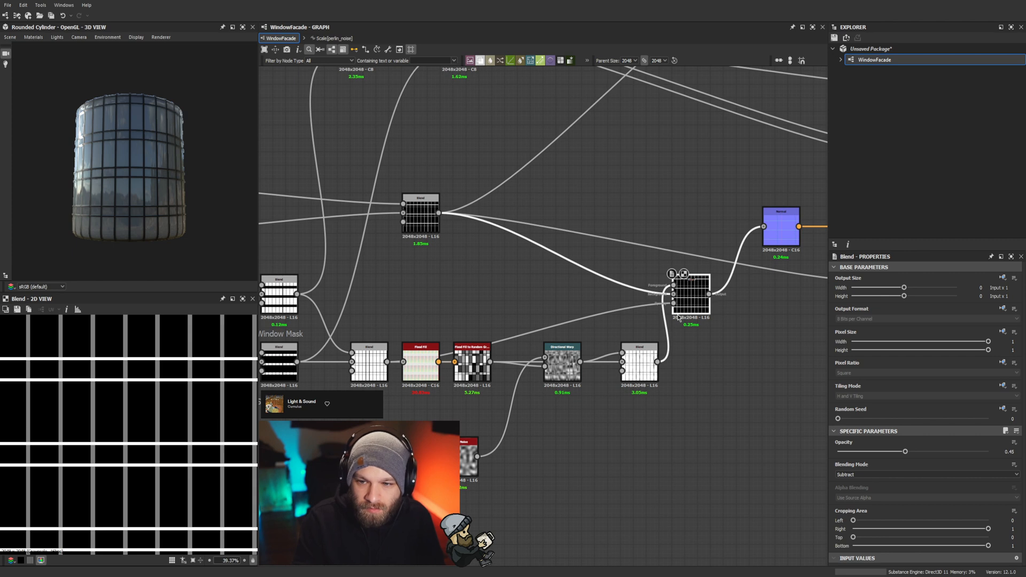
pyautogui.click(852, 481)
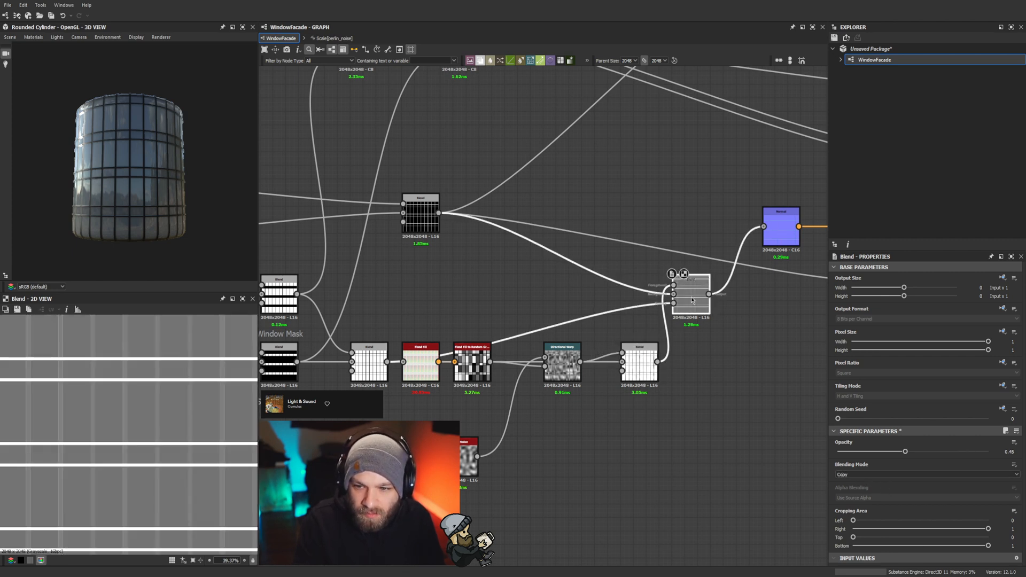
pyautogui.click(638, 374)
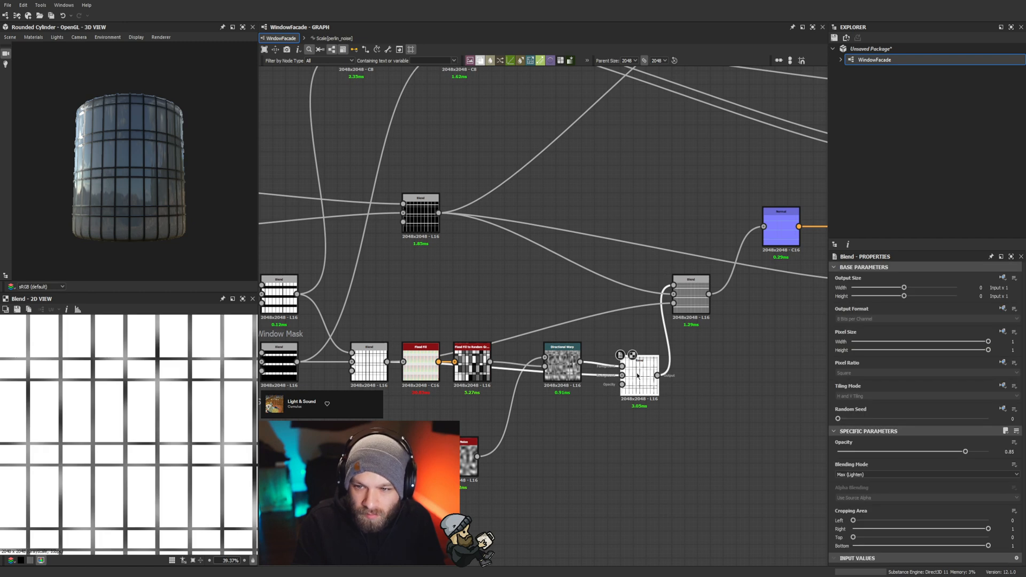
pyautogui.click(689, 292)
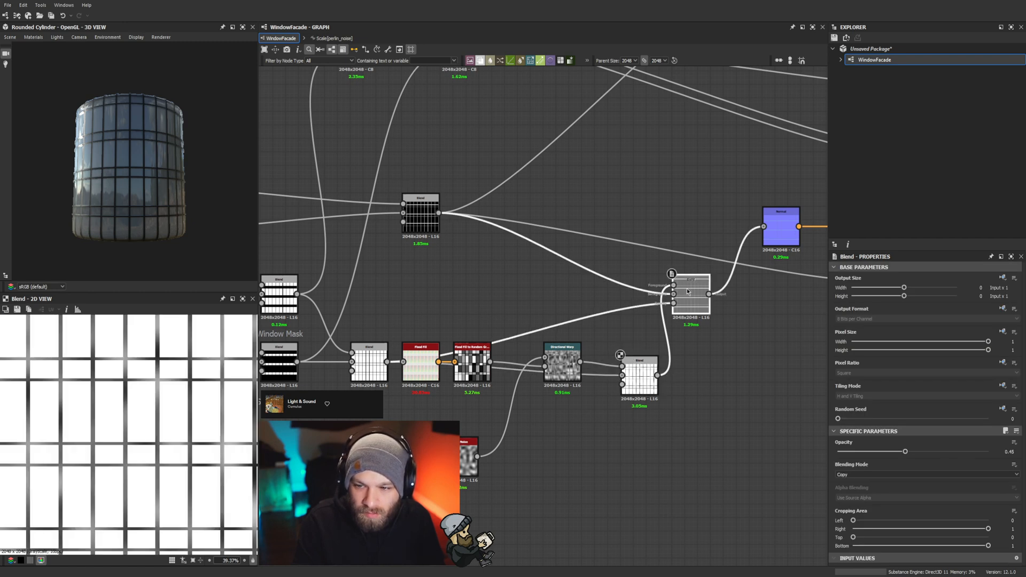
pyautogui.doubleClick(689, 291)
pyautogui.moveTo(923, 453); pyautogui.dragTo(990, 453)
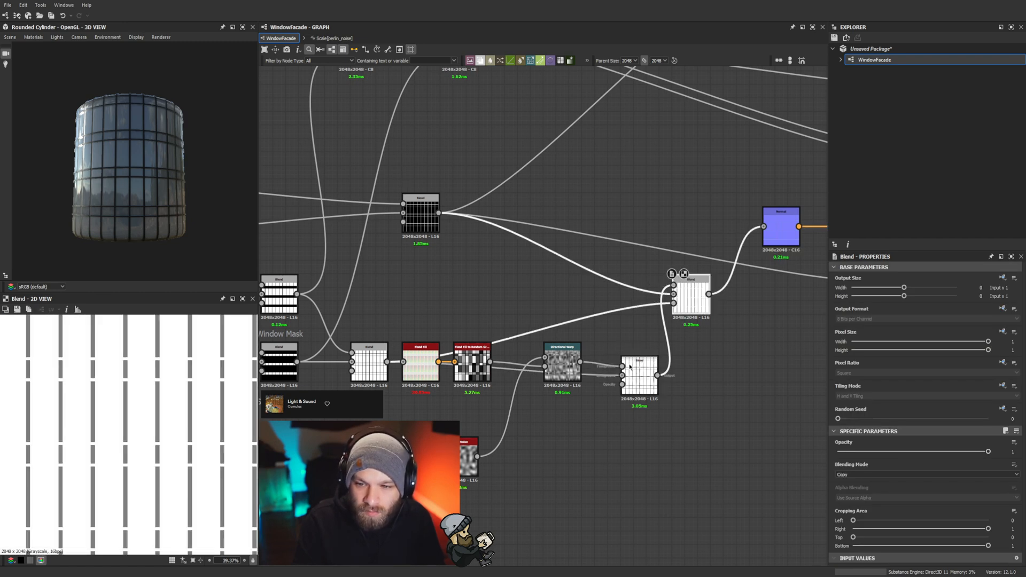
# Step: Connect the Directional Warp directly to the final Blend's foreground and delete the bypassed Max (Lighten) Blend
pyautogui.moveTo(630, 367); pyautogui.dragTo(650, 407)
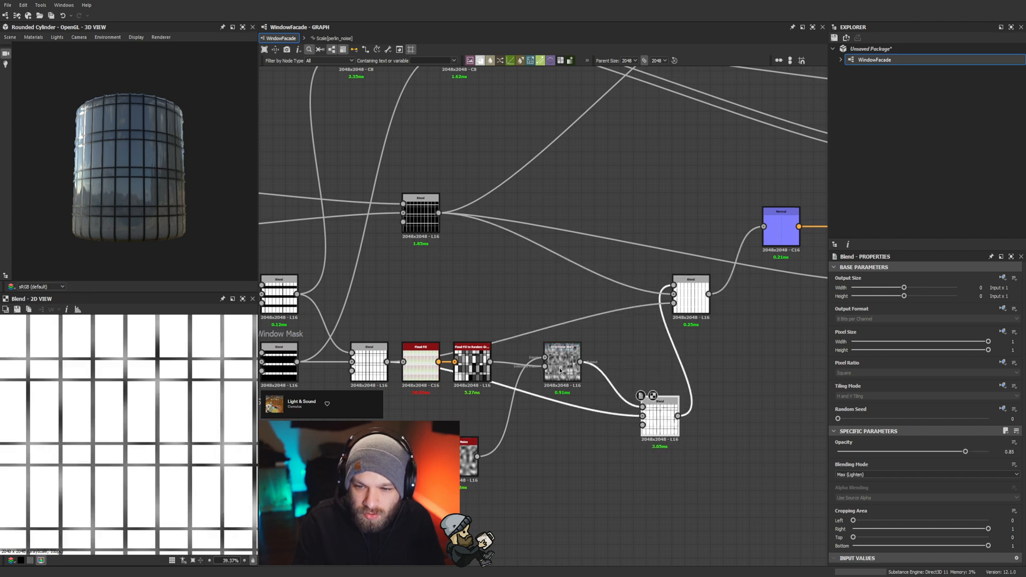
pyautogui.doubleClick(560, 370)
pyautogui.moveTo(580, 364); pyautogui.dragTo(673, 294)
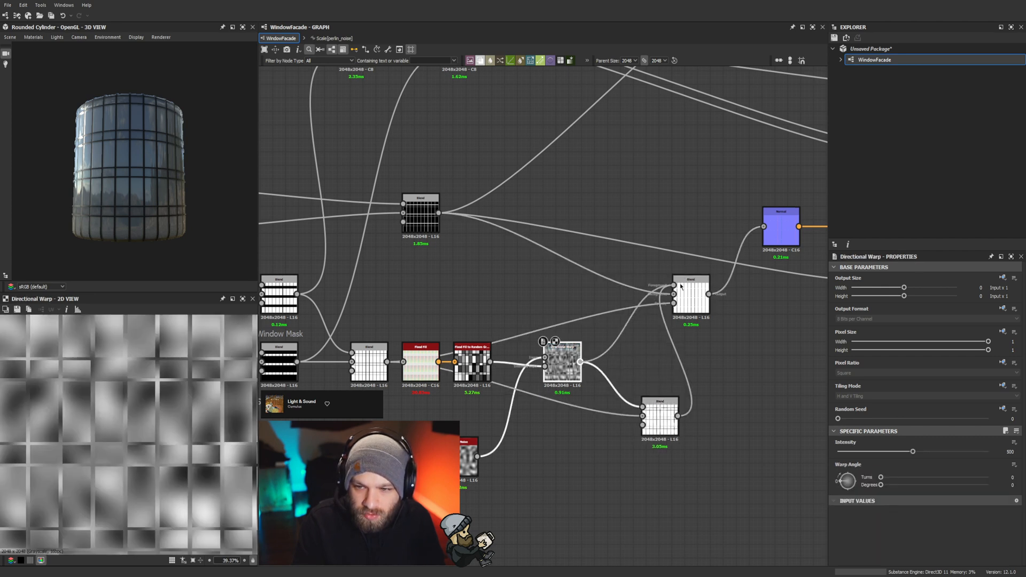
pyautogui.doubleClick(691, 297)
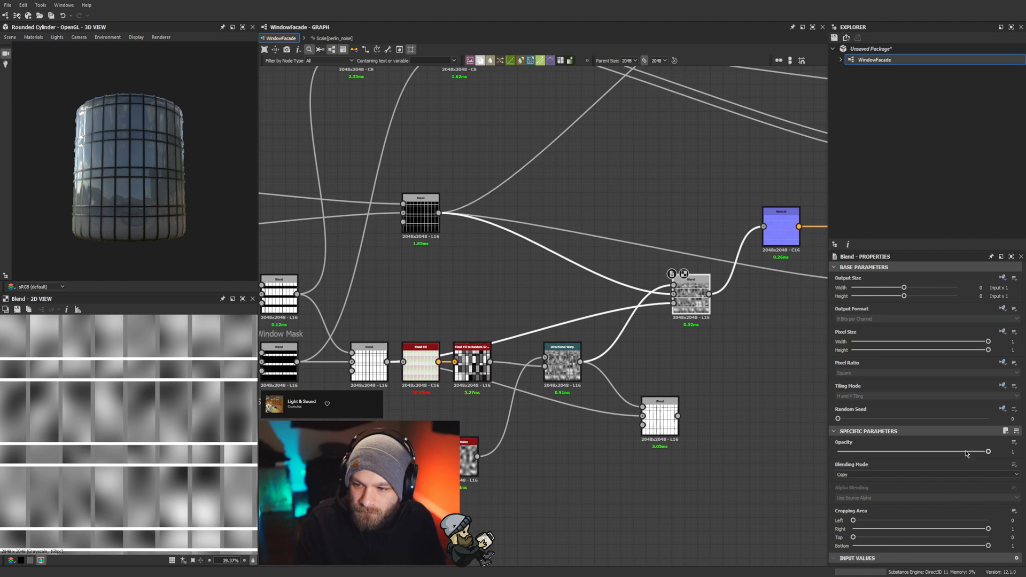
pyautogui.click(671, 430)
pyautogui.press('Delete')
# Step: Set the final Blend's opacity to 0.25 and check the glass reflections on the rounded cylinder preview
pyautogui.moveTo(155, 227); pyautogui.dragTo(236, 222)
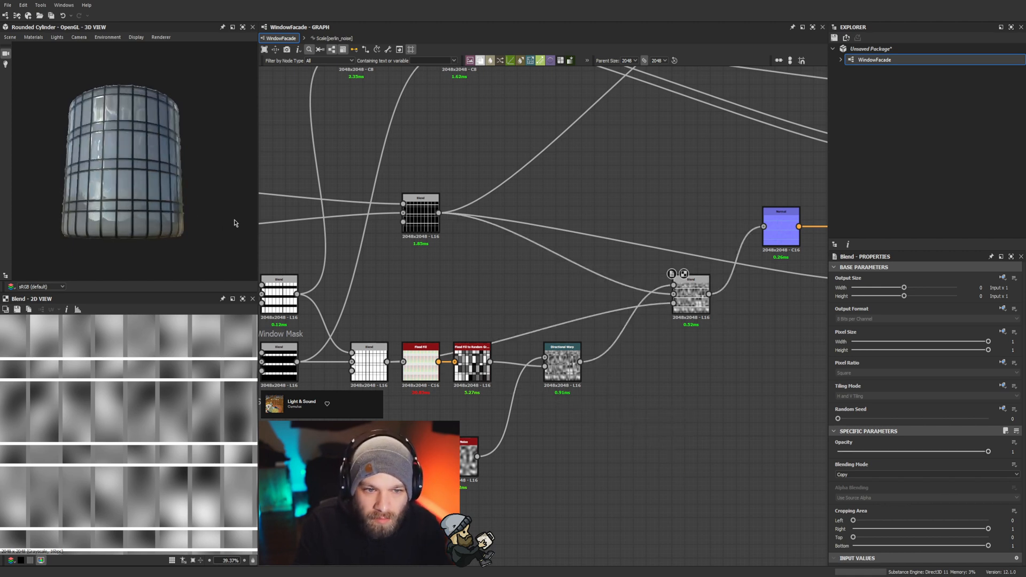
pyautogui.scroll(3, 160, 181)
pyautogui.scroll(-2, 160, 181)
pyautogui.moveTo(155, 265); pyautogui.dragTo(187, 182, button='middle')
pyautogui.moveTo(186, 182)
pyautogui.mouseDown()
pyautogui.moveTo(166, 211)
pyautogui.moveTo(160, 202)
pyautogui.moveTo(194, 203)
pyautogui.moveTo(177, 194)
pyautogui.mouseUp()
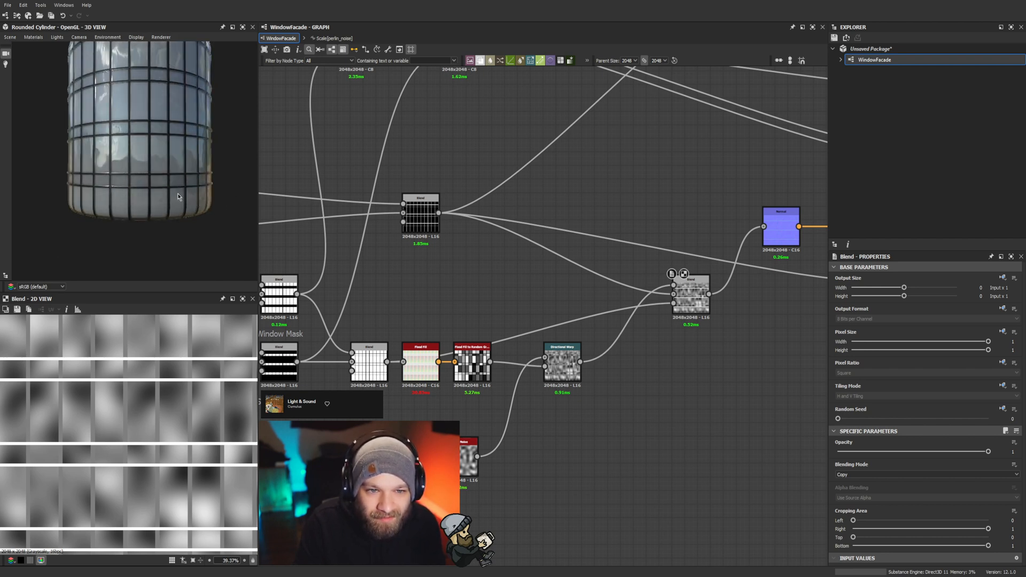
pyautogui.moveTo(988, 452); pyautogui.dragTo(895, 452)
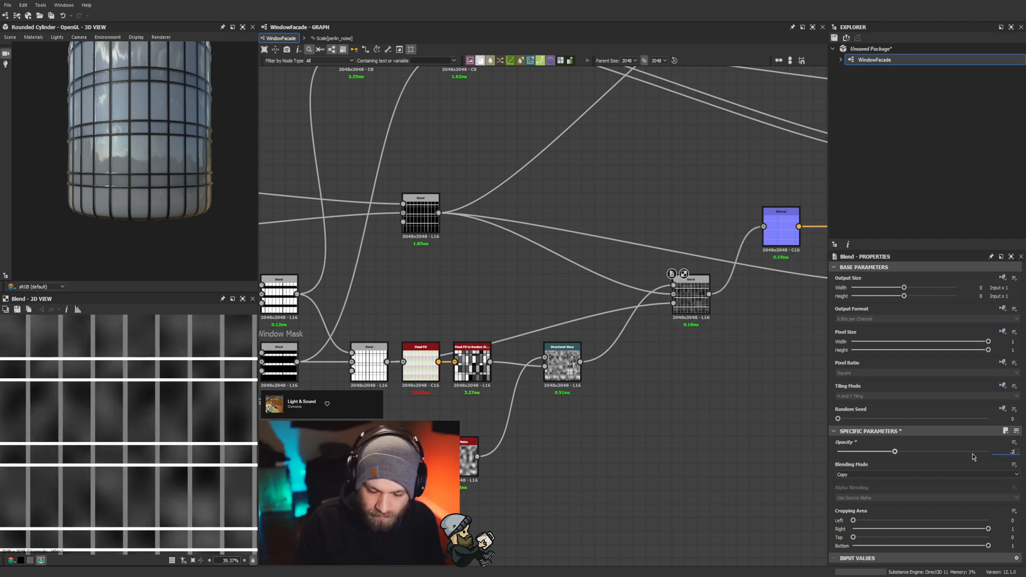
pyautogui.write('5')
pyautogui.press('Return')
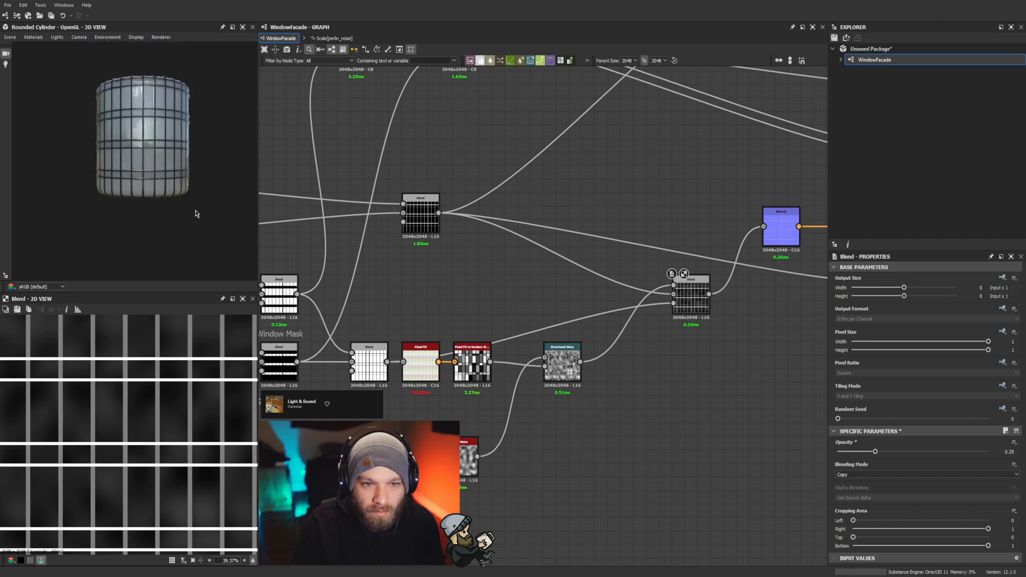
pyautogui.scroll(5, 161, 198)
pyautogui.scroll(-3, 146, 183)
pyautogui.scroll(-3, 147, 182)
pyautogui.moveTo(147, 182); pyautogui.dragTo(187, 176)
pyautogui.moveTo(613, 387); pyautogui.dragTo(504, 438, button='middle')
pyautogui.moveTo(161, 257)
pyautogui.mouseDown()
pyautogui.moveTo(115, 209)
pyautogui.moveTo(84, 222)
pyautogui.moveTo(146, 247)
pyautogui.mouseUp()
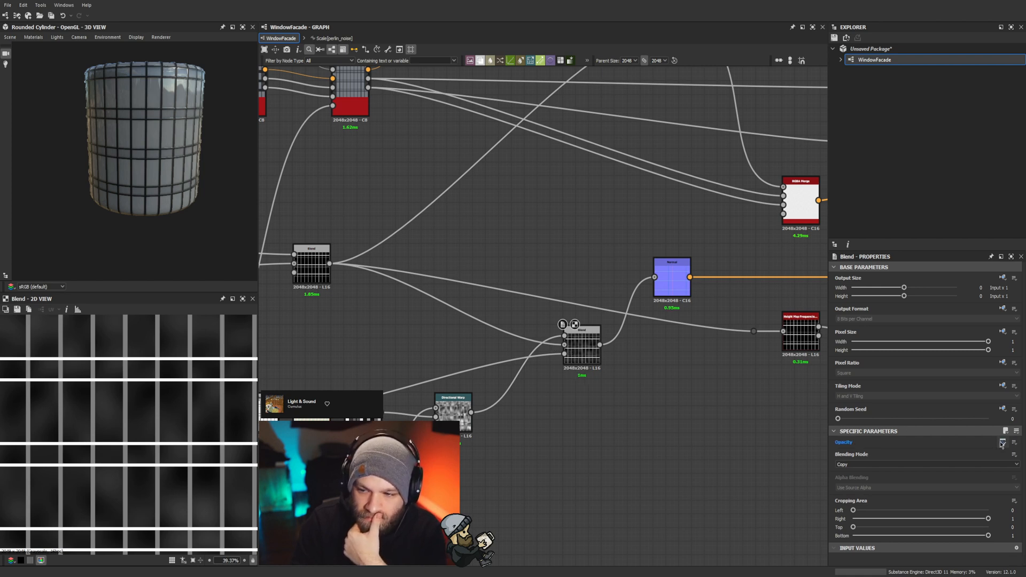
# Step: Open the final Blend's opacity function and add a Linear Interpolation node and two Float constants beside the musgraveIntensity Get Float
pyautogui.click(1003, 443)
pyautogui.scroll(-6, 498, 311)
pyautogui.moveTo(487, 308); pyautogui.dragTo(348, 296, button='middle')
pyautogui.press('l')
pyautogui.press('1')
pyautogui.press('1')
pyautogui.moveTo(546, 326); pyautogui.dragTo(738, 453)
pyautogui.scroll(-1, 369, 289)
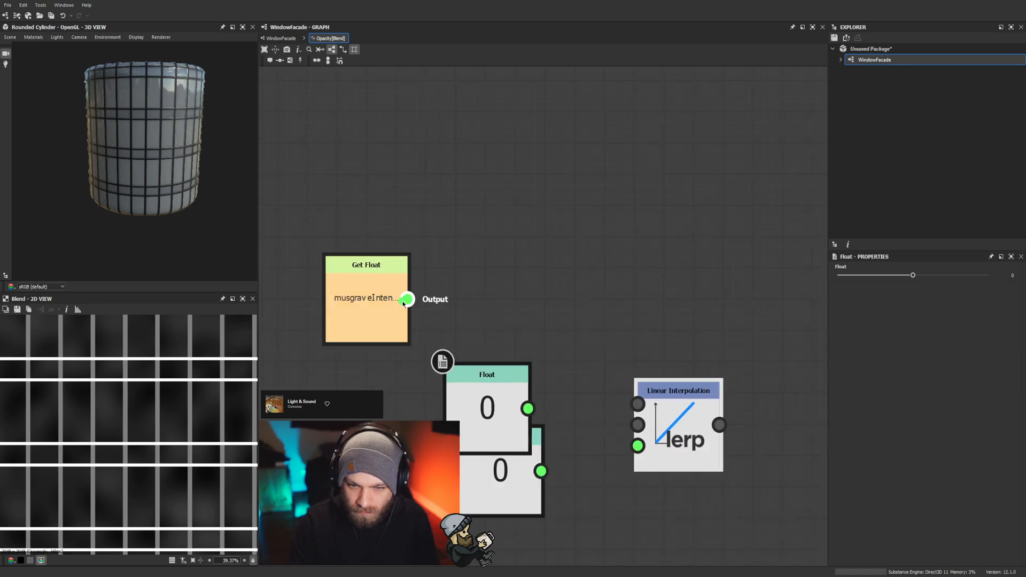
# Step: Wire the two Floats into the Lerp's A and B, musgraveIntensity into X, and set the Lerp as the function output
pyautogui.moveTo(409, 298); pyautogui.dragTo(516, 550)
pyautogui.moveTo(516, 550); pyautogui.dragTo(485, 466, button='middle')
pyautogui.moveTo(459, 310); pyautogui.dragTo(470, 216)
pyautogui.moveTo(471, 374); pyautogui.dragTo(610, 327)
pyautogui.moveTo(511, 217); pyautogui.dragTo(609, 307)
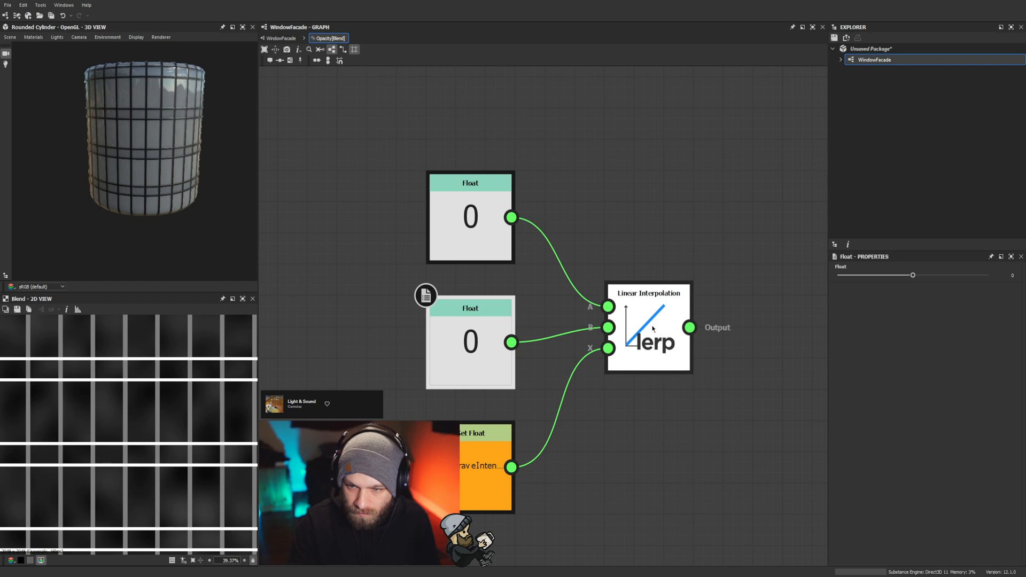
pyautogui.click(689, 368)
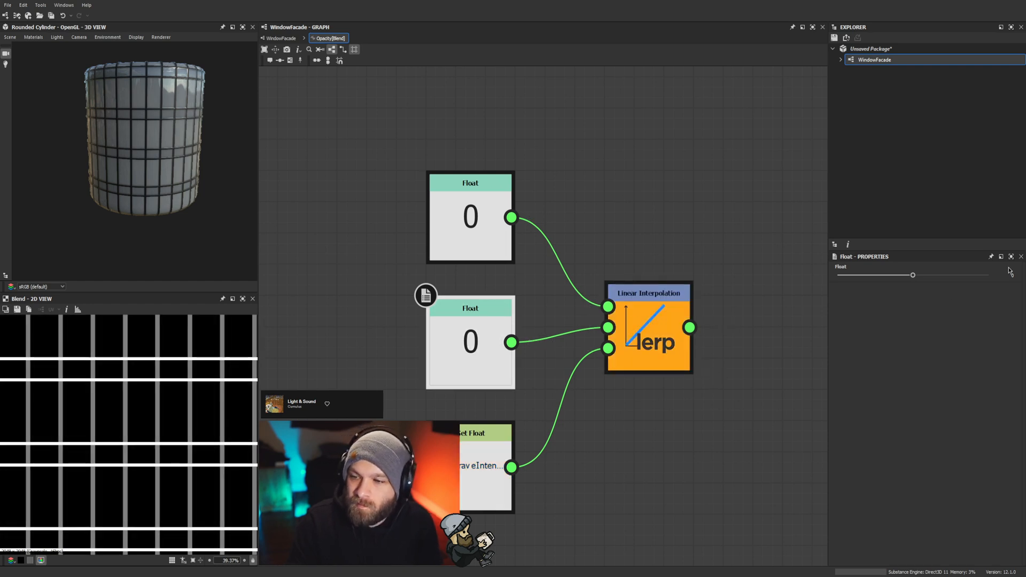
# Step: Set the Float feeding the Lerp's B input to 0.5 and return to the WindowFacade graph
pyautogui.click(1009, 274)
pyautogui.write('.5')
pyautogui.press('Return')
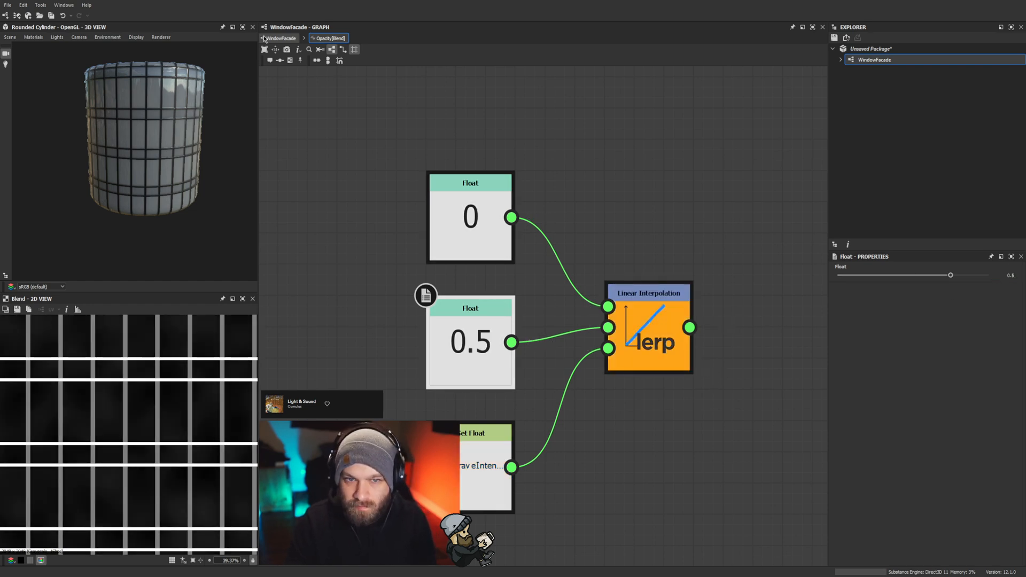
pyautogui.click(281, 38)
# Step: Set the graph's Musgrave Intensity preview value to 1 and inspect the glass variation in the 3D and 2D views
pyautogui.doubleClick(374, 165)
pyautogui.scroll(-8, 984, 468)
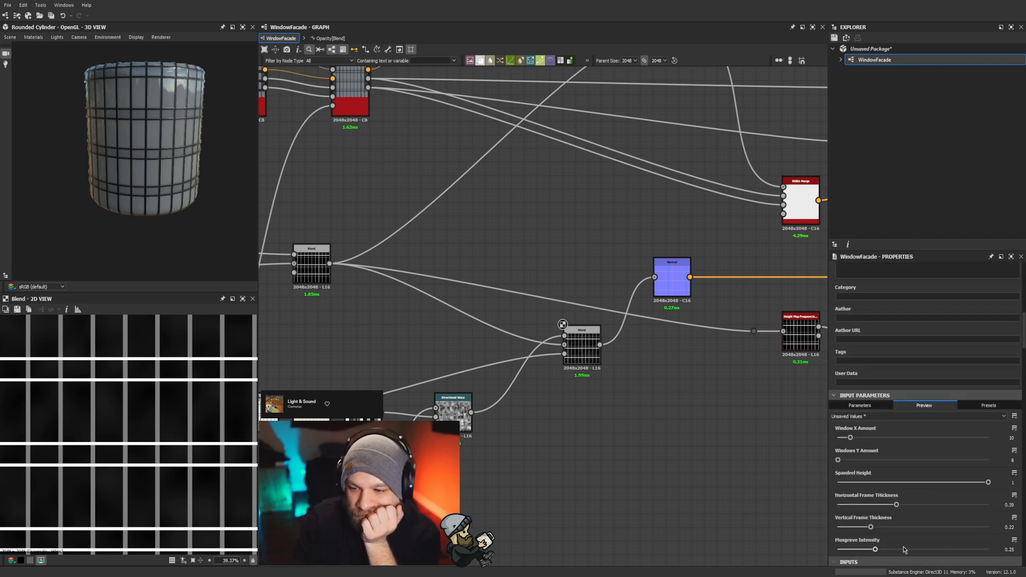
pyautogui.moveTo(876, 550); pyautogui.dragTo(992, 550)
pyautogui.scroll(3, 141, 187)
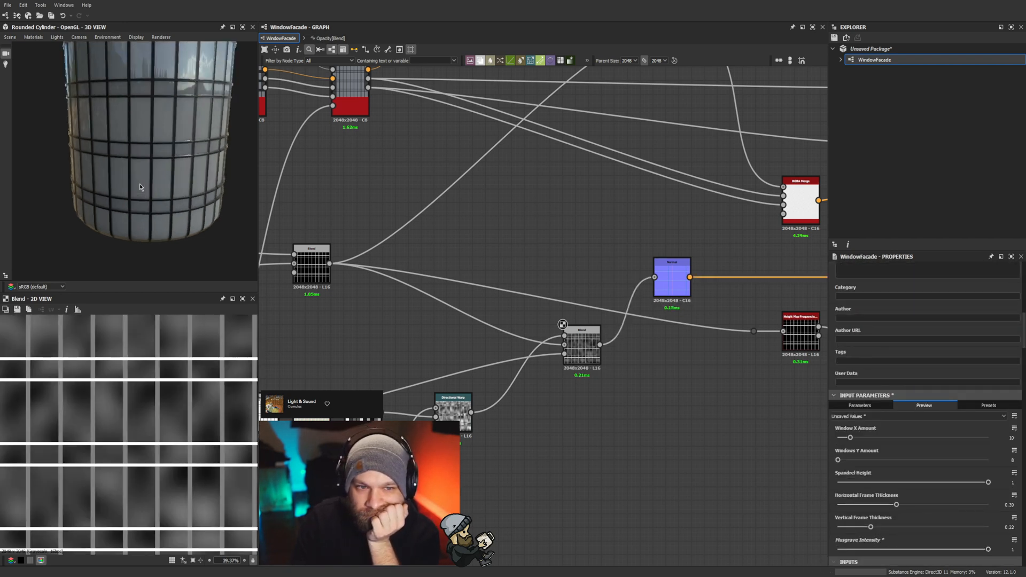
pyautogui.moveTo(142, 187); pyautogui.dragTo(166, 161)
pyautogui.scroll(-3, 178, 216)
pyautogui.scroll(5, 145, 378)
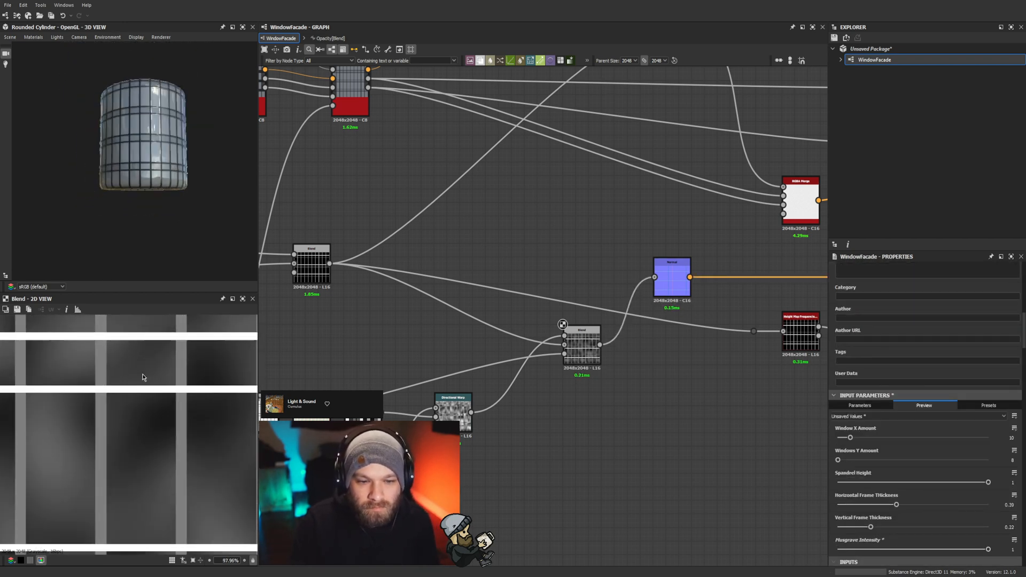
pyautogui.scroll(2, 155, 193)
pyautogui.scroll(-2, 151, 194)
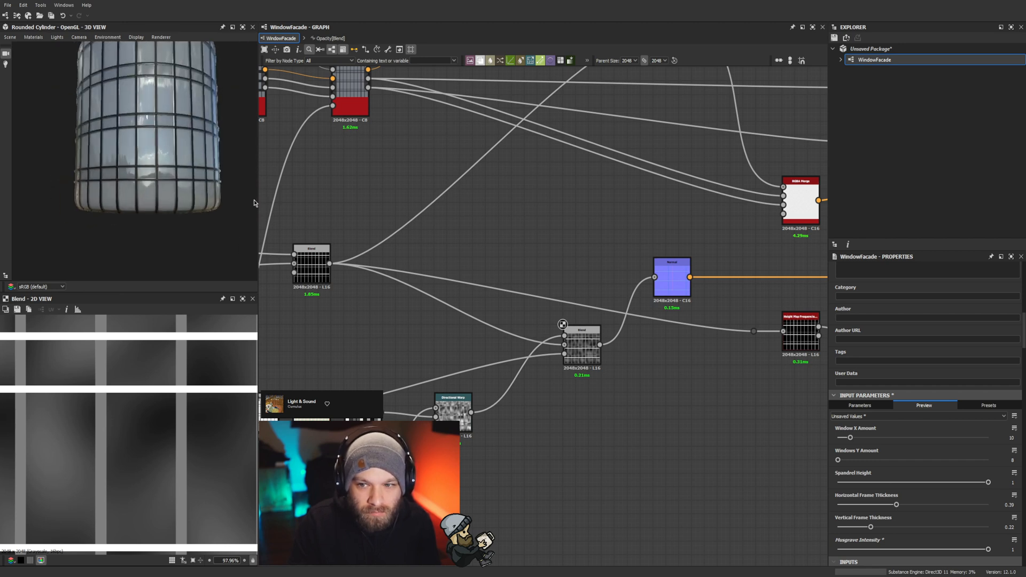
# Step: Try an intensity of 5 on the Normal node and inspect the facade's glass on the cylinder
pyautogui.doubleClick(681, 282)
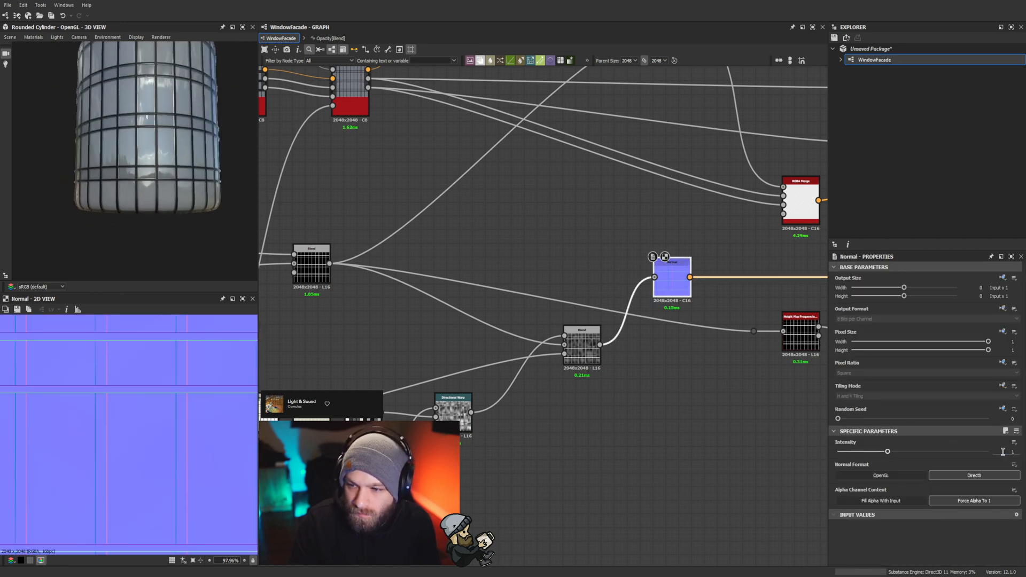
pyautogui.write('5')
pyautogui.press('Return')
pyautogui.scroll(-3, 179, 205)
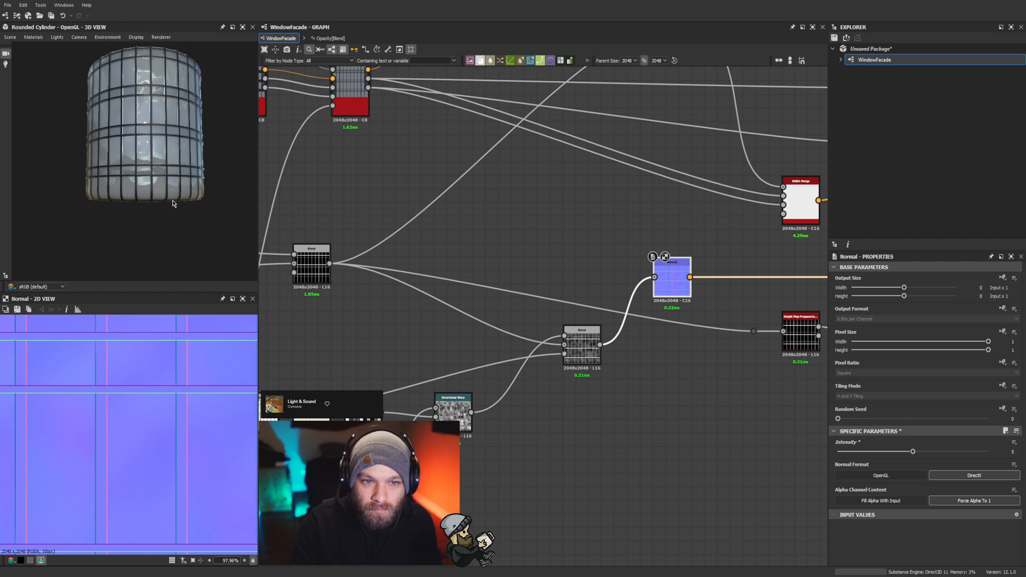
pyautogui.scroll(5, 179, 202)
pyautogui.scroll(-6, 178, 202)
pyautogui.moveTo(179, 202); pyautogui.dragTo(203, 196)
pyautogui.scroll(1, 92, 204)
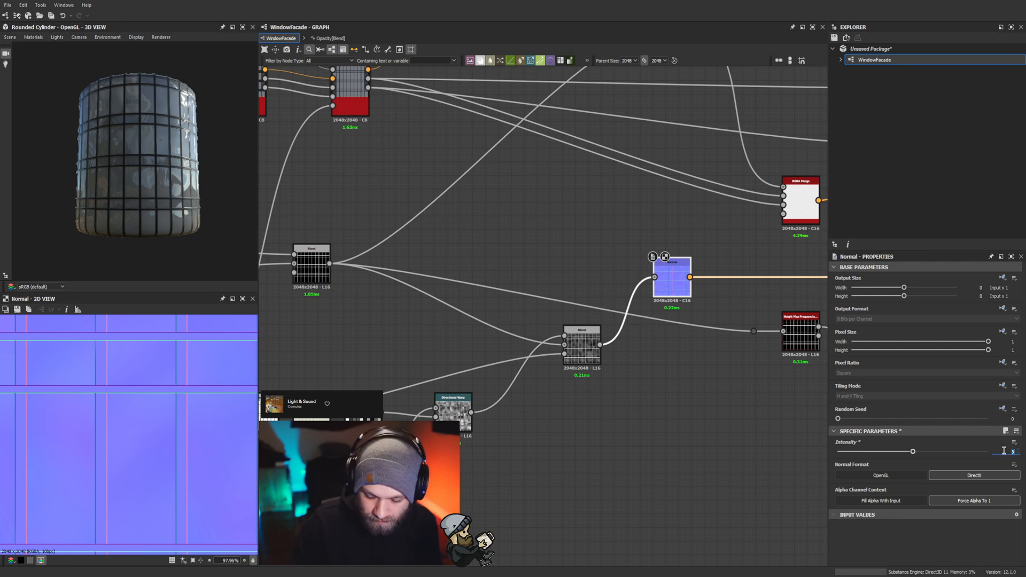
# Step: Set the Normal node's intensity to 2 and check the window reflections up close and from afar
pyautogui.write('2')
pyautogui.scroll(5, 122, 219)
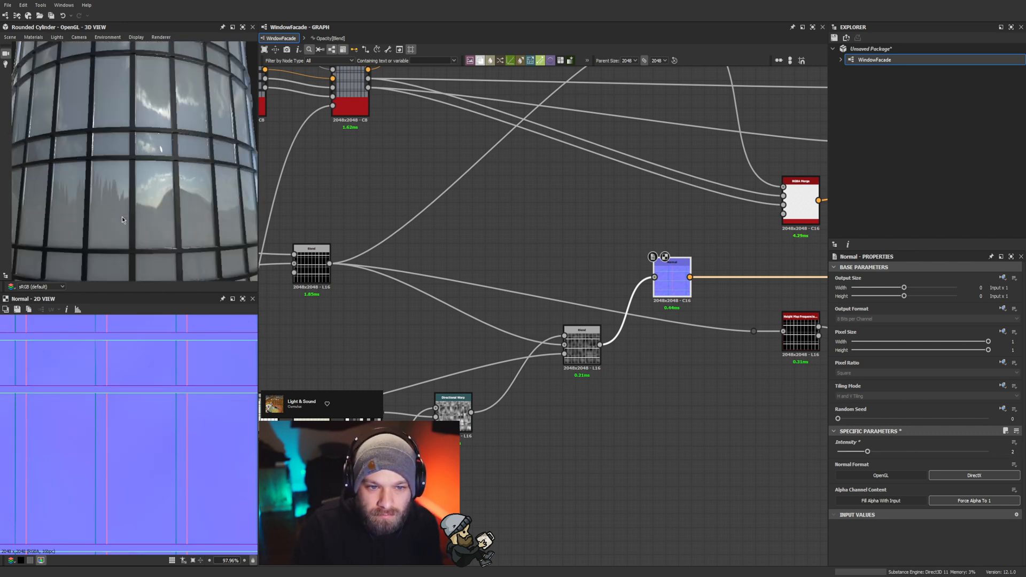
pyautogui.scroll(-5, 122, 219)
pyautogui.scroll(7, 134, 160)
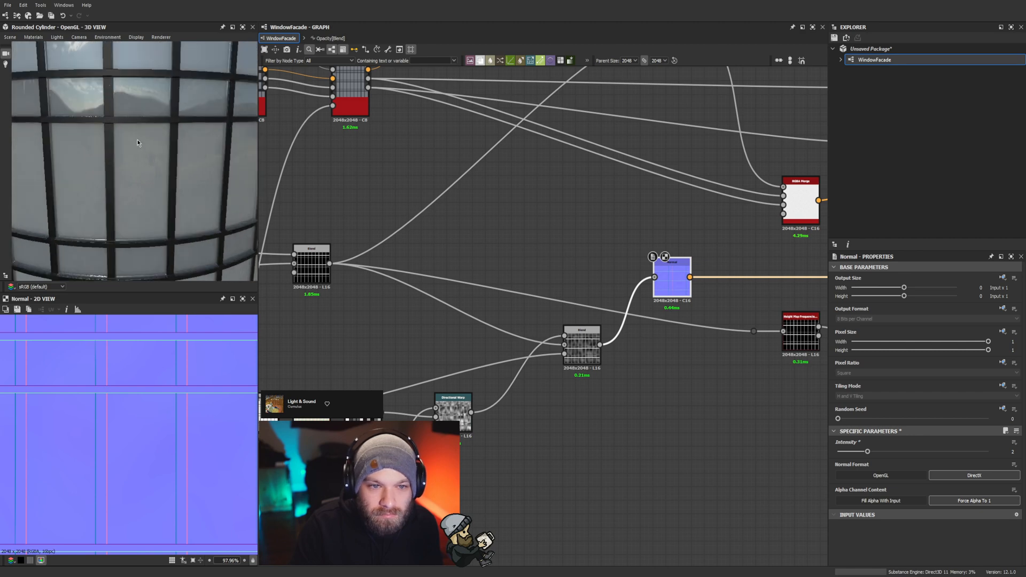
pyautogui.scroll(-8, 111, 87)
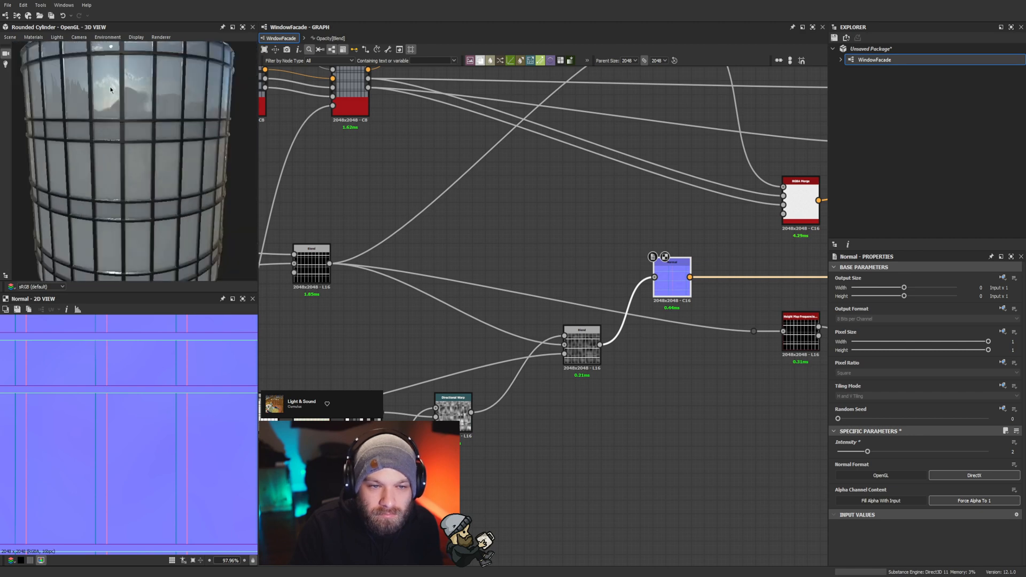
# Step: In the Perlin Noise node's Scale function, add an Add node fed by To Integer, then return to the WindowFacade graph
pyautogui.click(642, 466)
pyautogui.scroll(-2, 525, 448)
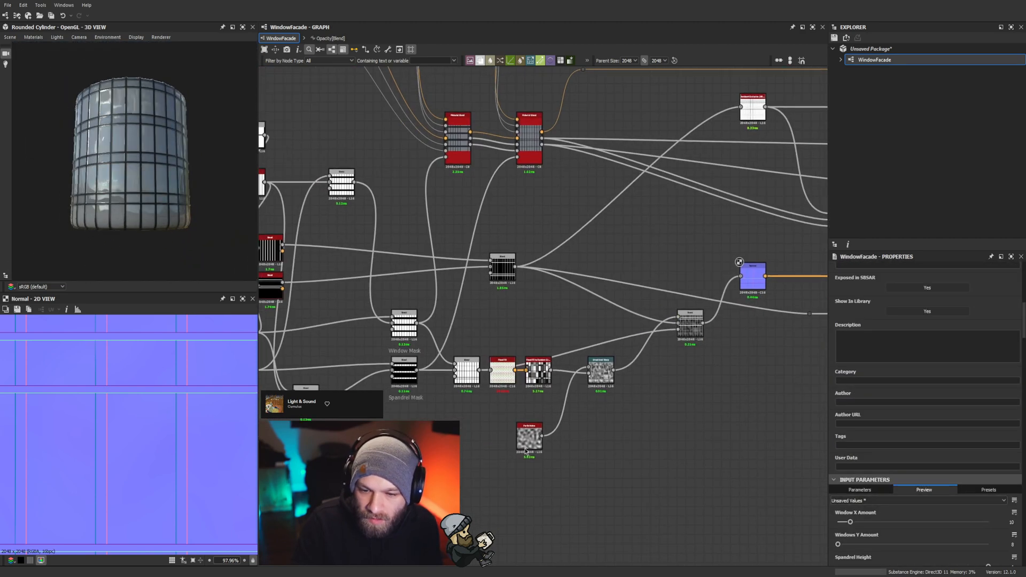
pyautogui.scroll(2, 526, 451)
pyautogui.doubleClick(548, 439)
pyautogui.click(1003, 453)
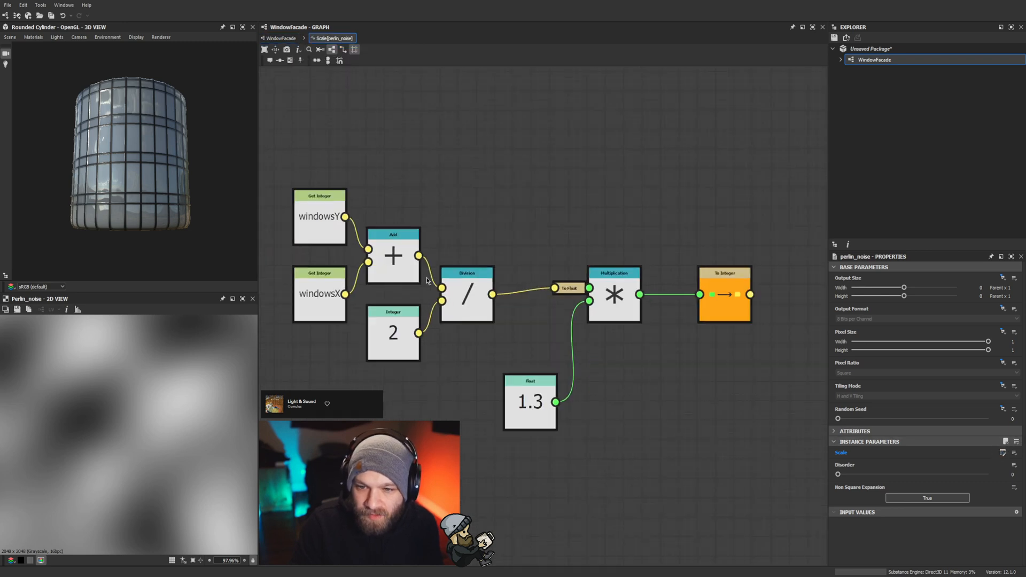
pyautogui.moveTo(809, 375); pyautogui.dragTo(525, 335, button='middle')
pyautogui.scroll(-2, 524, 335)
pyautogui.scroll(2, 524, 335)
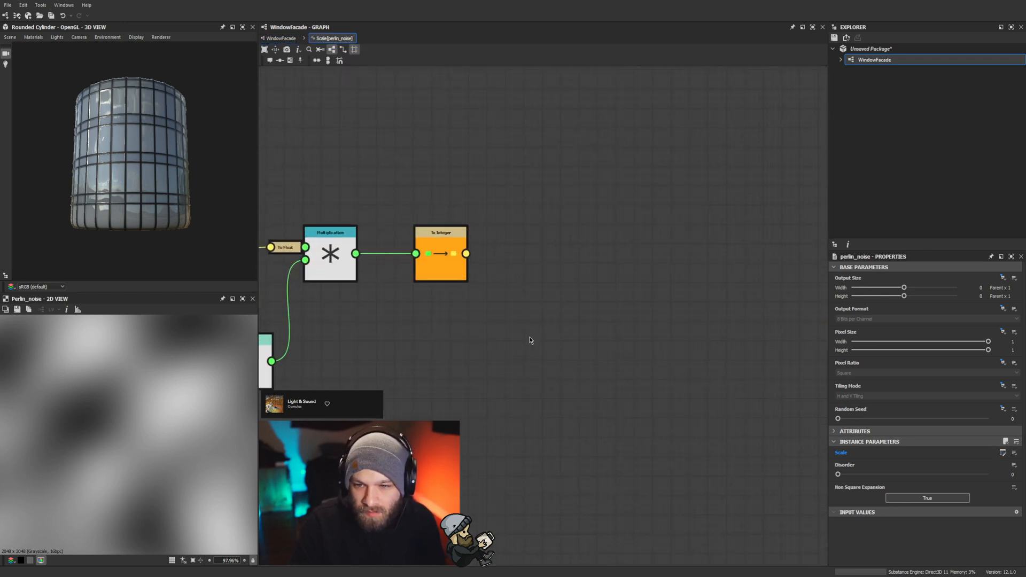
pyautogui.press('a')
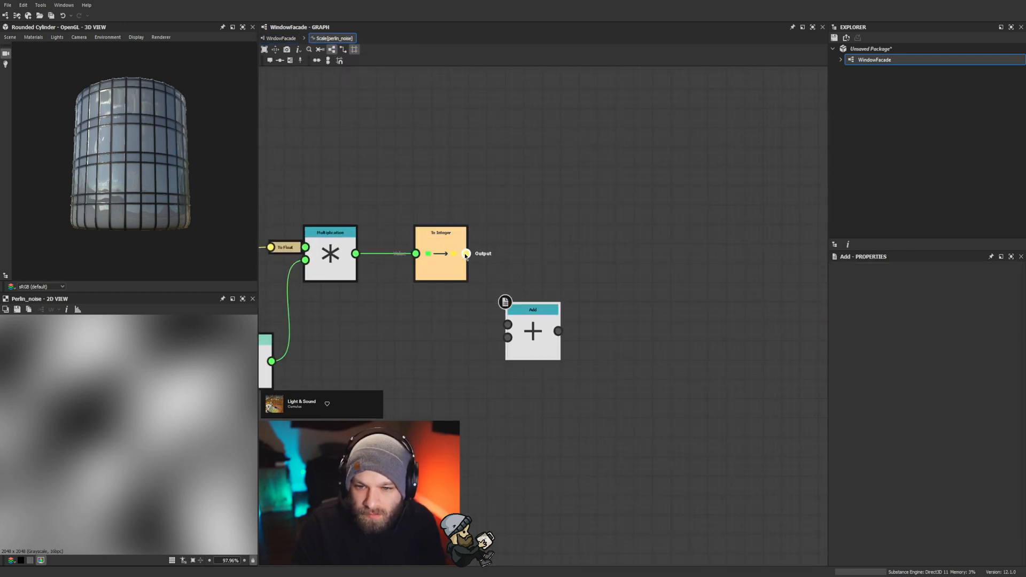
pyautogui.moveTo(466, 254); pyautogui.dragTo(510, 324)
pyautogui.click(281, 38)
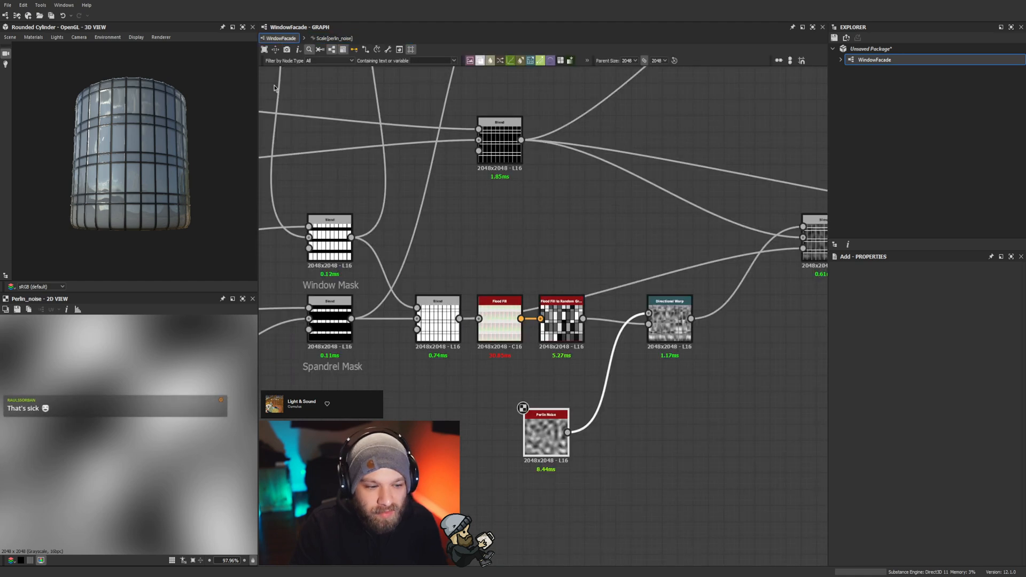
# Step: Add a new float input parameter to the WindowFacade graph after Musgrave Intensity
pyautogui.doubleClick(382, 420)
pyautogui.scroll(-8, 903, 470)
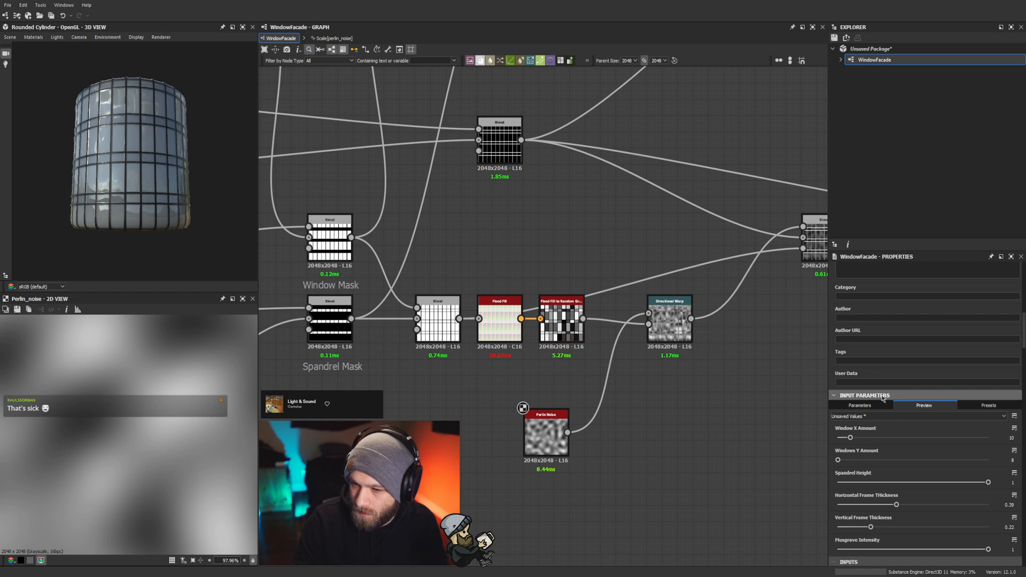
pyautogui.click(866, 405)
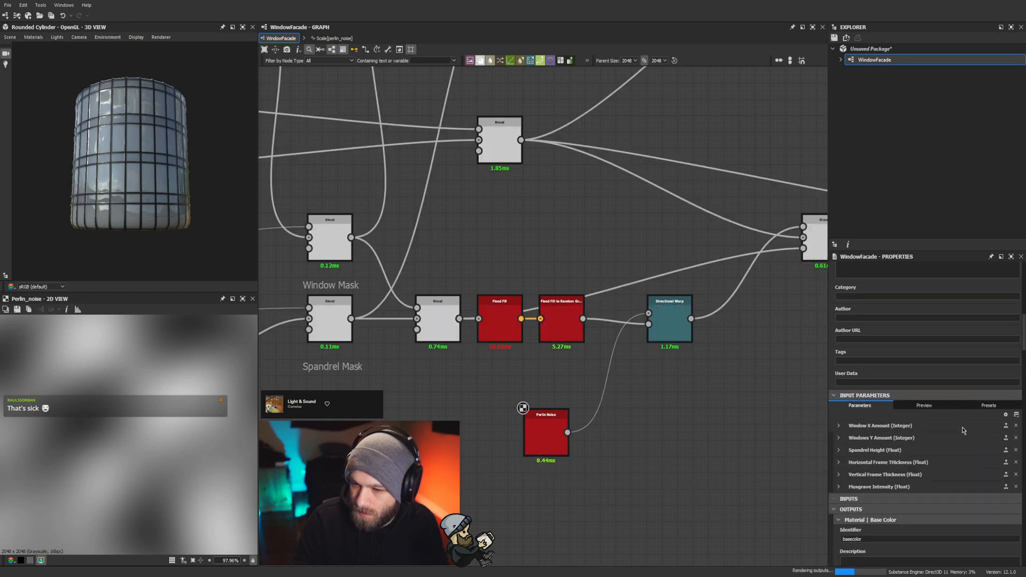
pyautogui.click(1005, 415)
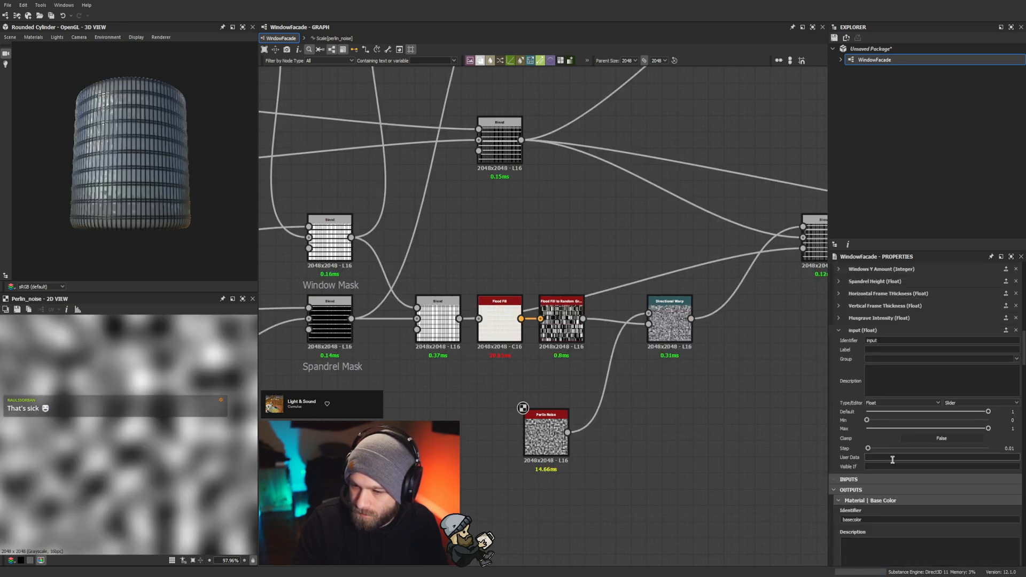
pyautogui.click(876, 414)
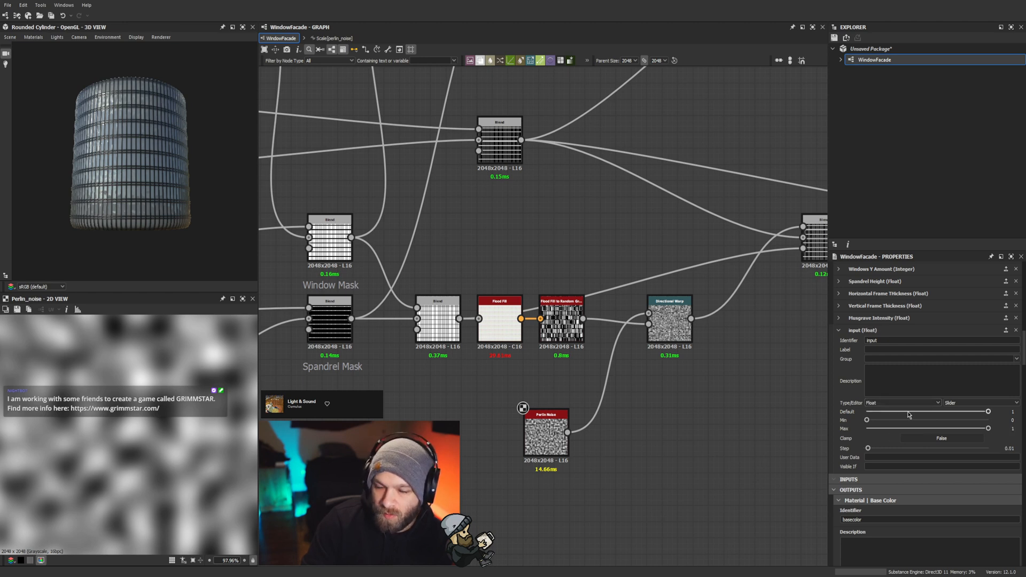
# Step: Give the new float parameter the identifier musgraveScale and label Musgrave Scale, and turn its clamping on
pyautogui.doubleClick(871, 341)
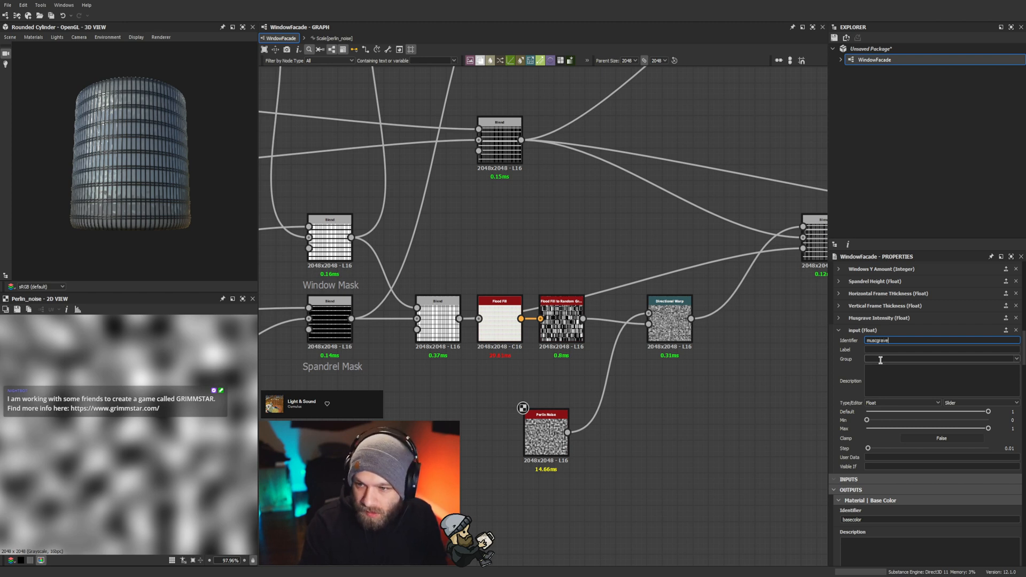
pyautogui.write('muscgr')
pyautogui.press('BackSpace')
pyautogui.press('BackSpace')
pyautogui.press('BackSpace')
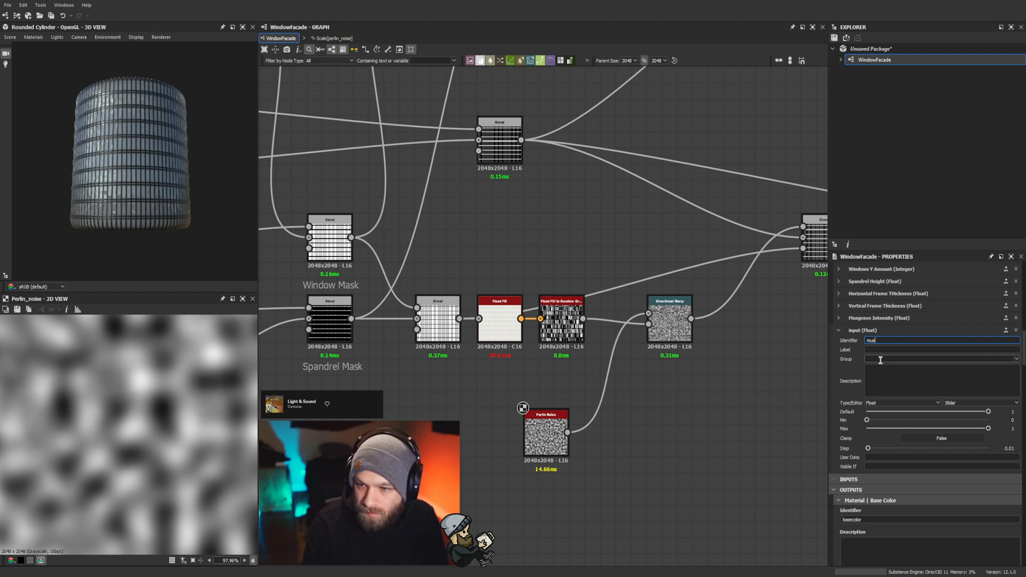
pyautogui.write('grav')
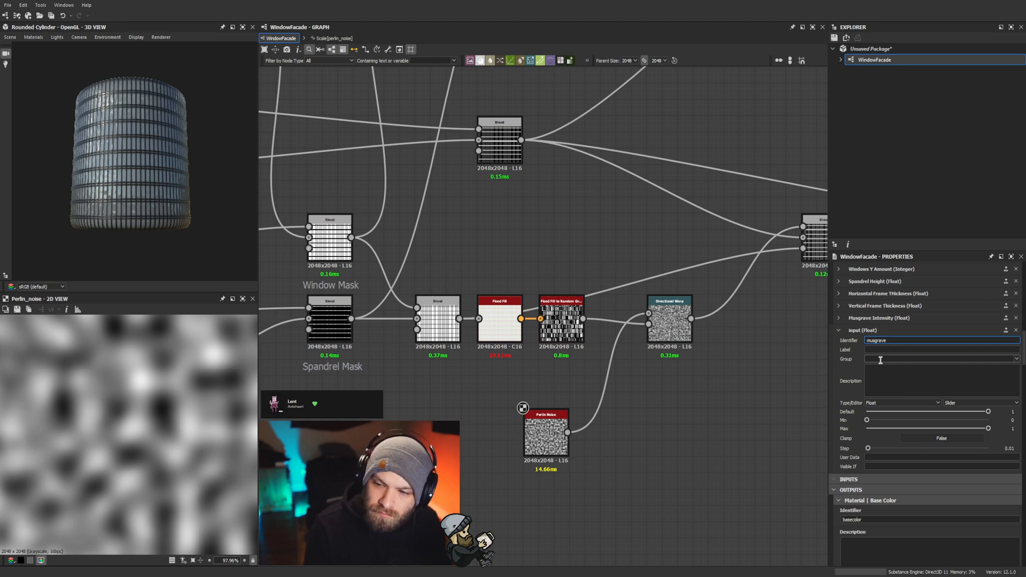
pyautogui.write('e')
pyautogui.press('Tab')
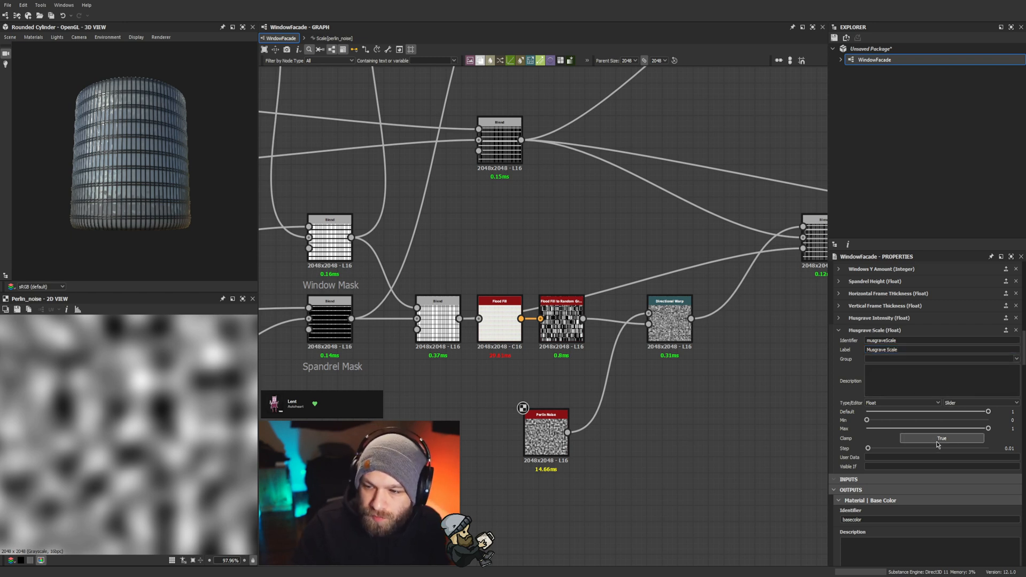
# Step: In the Perlin Noise node's Scale function, add a Linear Interpolation node and two Float constant nodes
pyautogui.click(547, 433)
pyautogui.click(1003, 453)
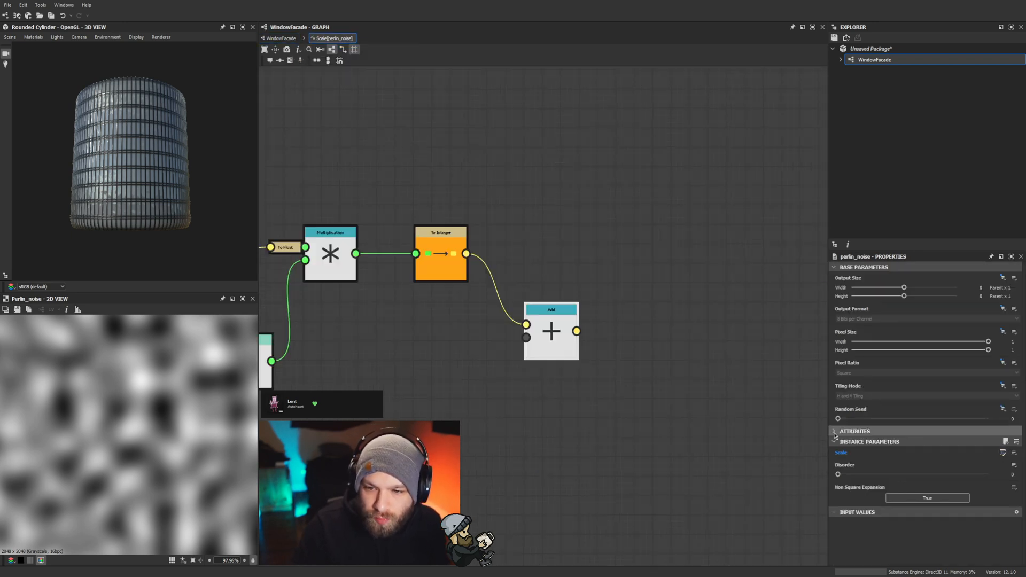
pyautogui.scroll(-1, 529, 345)
pyautogui.moveTo(494, 388); pyautogui.dragTo(527, 373, button='middle')
pyautogui.click(453, 374)
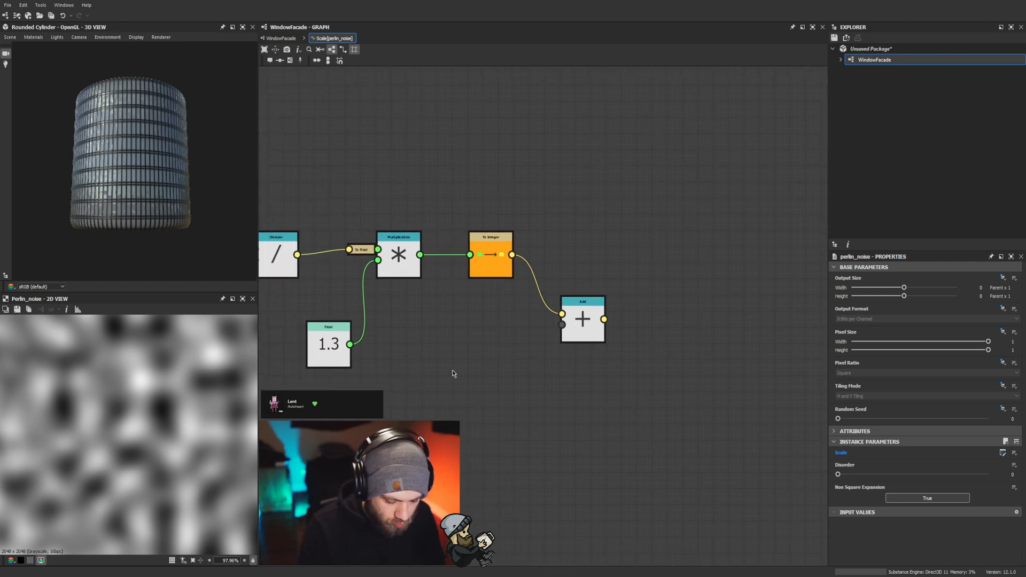
pyautogui.press('l')
pyautogui.press('f')
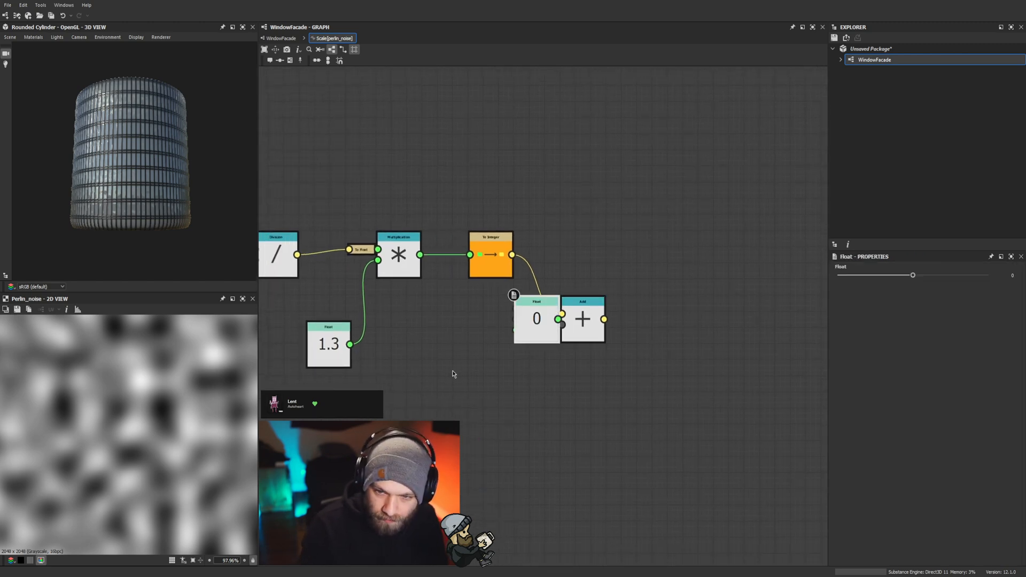
pyautogui.moveTo(541, 327); pyautogui.dragTo(566, 477)
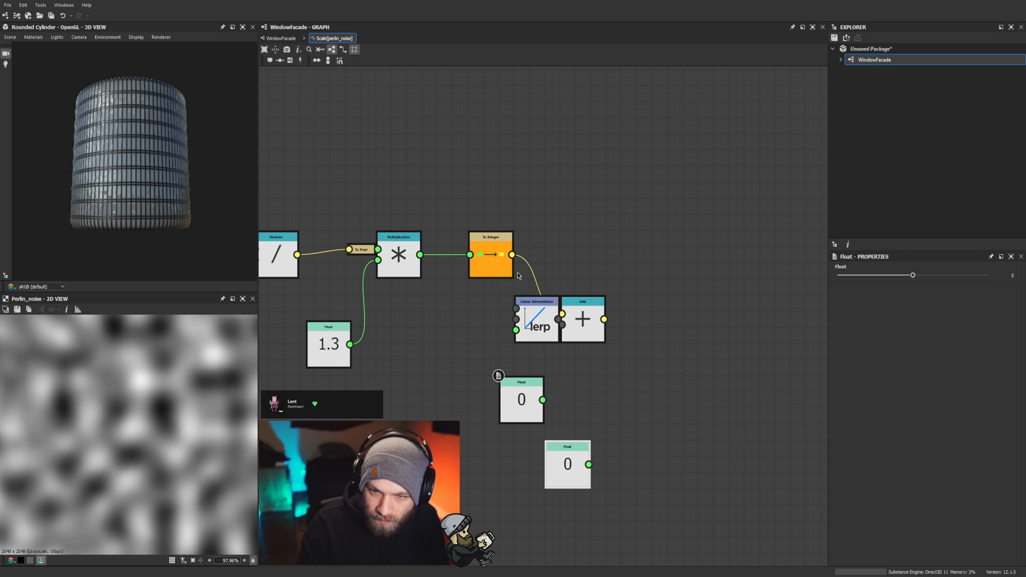
pyautogui.click(466, 354)
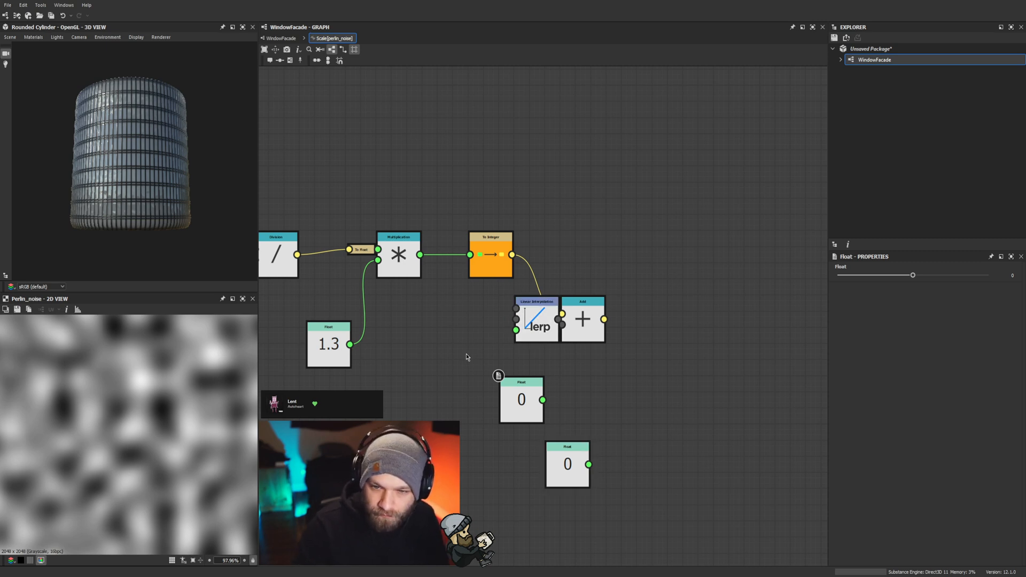
# Step: Add a Get Float node reading musgraveScale and connect it to the Linear Interpolation node's third input
pyautogui.press('g')
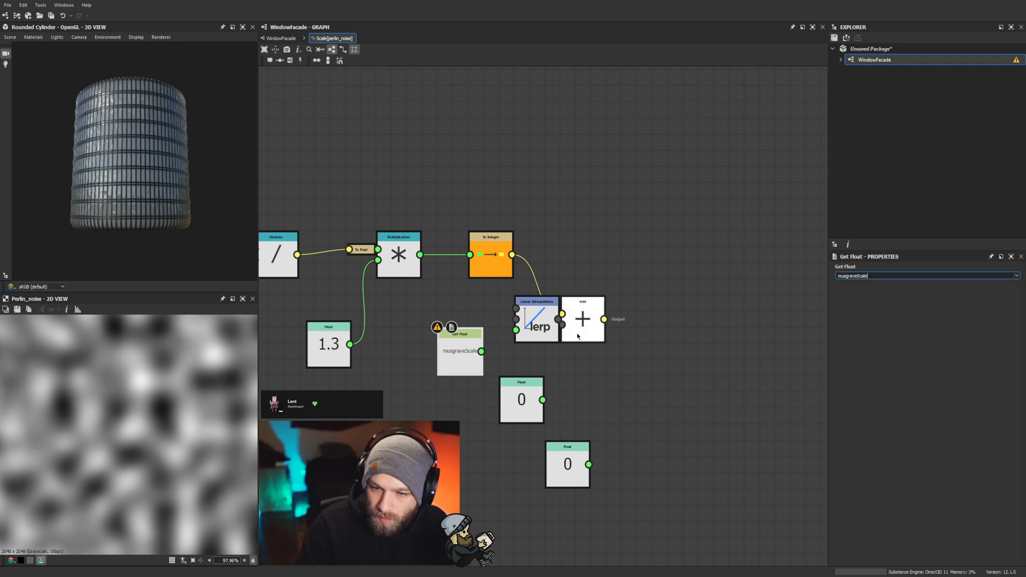
pyautogui.moveTo(481, 351); pyautogui.dragTo(523, 338)
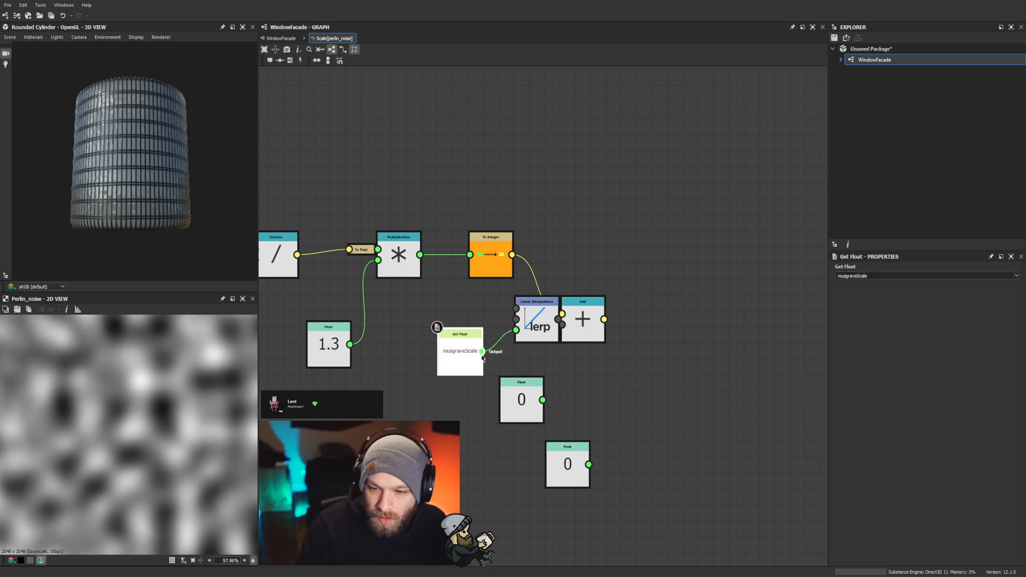
pyautogui.moveTo(528, 333); pyautogui.dragTo(528, 349)
pyautogui.moveTo(472, 367); pyautogui.dragTo(473, 424)
# Step: Try replacing the two unconnected Float nodes with two Integer nodes feeding the Linear Interpolation, then delete those Integer nodes
pyautogui.moveTo(525, 400); pyautogui.dragTo(571, 432)
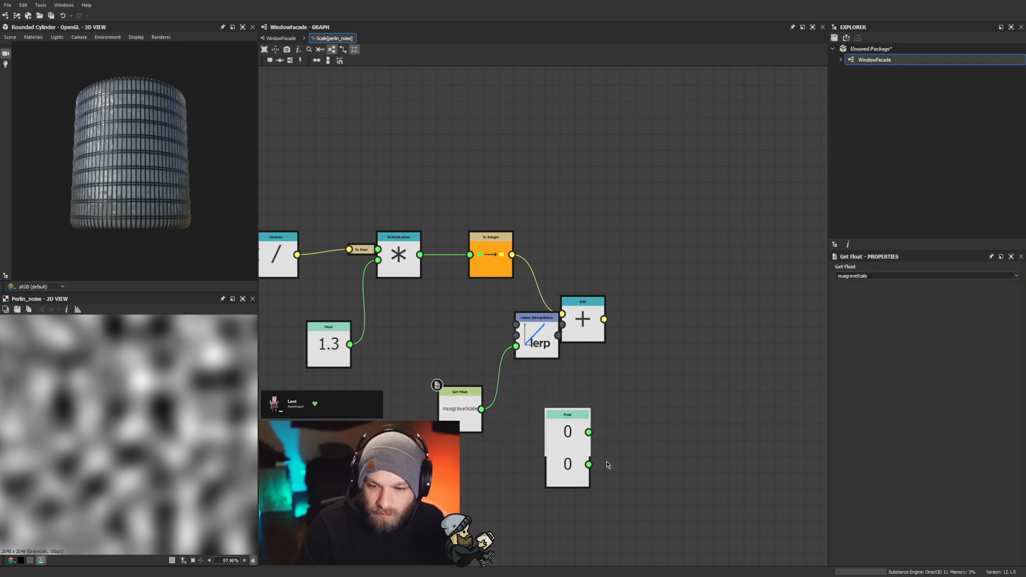
pyautogui.moveTo(608, 516)
pyautogui.mouseDown()
pyautogui.moveTo(557, 433)
pyautogui.moveTo(480, 366)
pyautogui.moveTo(477, 350)
pyautogui.moveTo(533, 402)
pyautogui.mouseUp()
pyautogui.press('Delete')
pyautogui.click(451, 371)
pyautogui.press('i')
pyautogui.press('i')
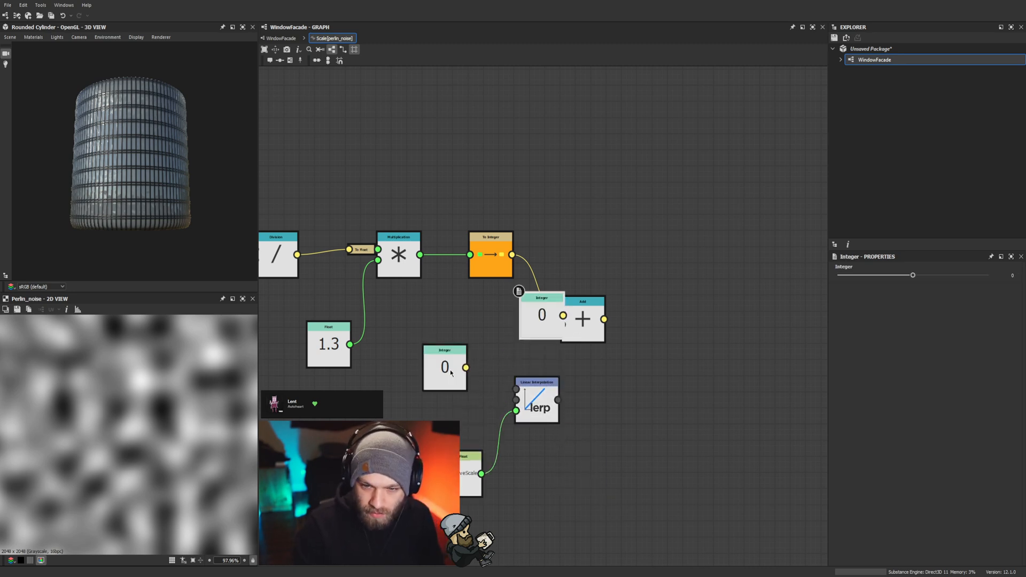
pyautogui.moveTo(547, 331); pyautogui.dragTo(466, 368)
pyautogui.moveTo(544, 409)
pyautogui.mouseDown()
pyautogui.moveTo(545, 393)
pyautogui.moveTo(559, 409)
pyautogui.mouseUp()
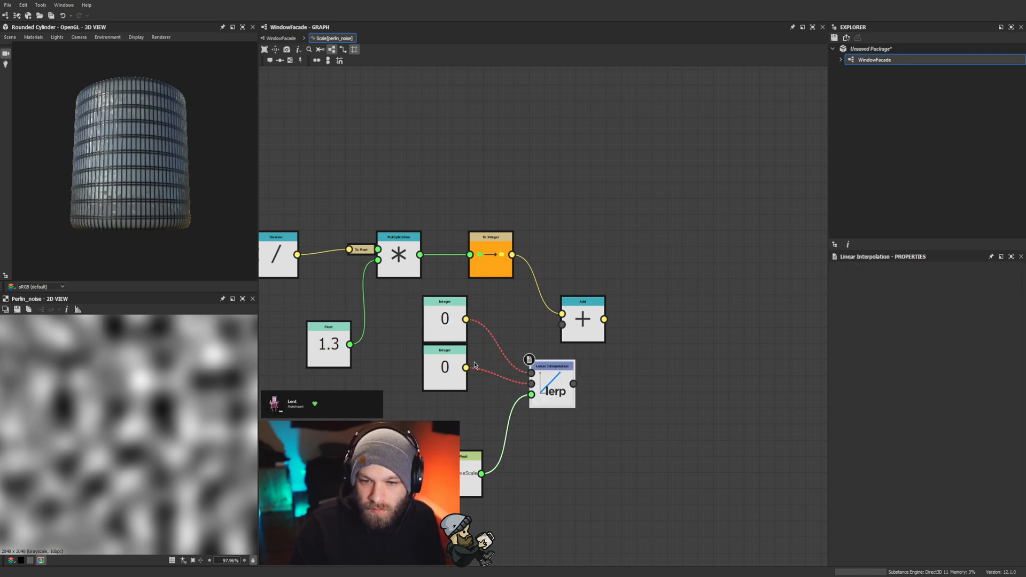
pyautogui.click(453, 319)
pyautogui.moveTo(393, 312); pyautogui.dragTo(437, 373)
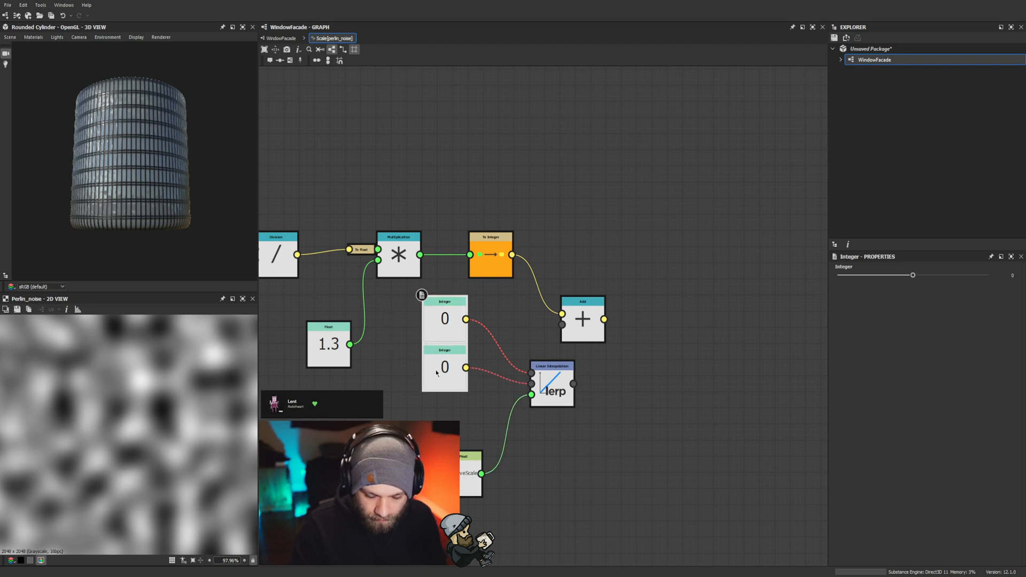
pyautogui.press('Delete')
# Step: Add two Float nodes, connect them to the Linear Interpolation's first two inputs, and line up the musgraveScale node beneath them
pyautogui.press('f')
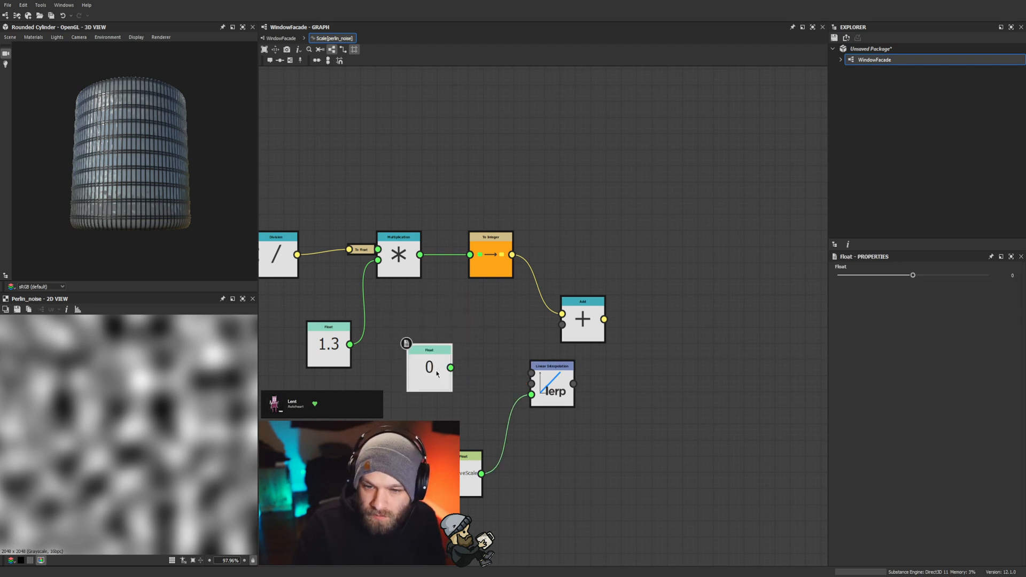
pyautogui.hotkey('ctrl', 'd')
pyautogui.moveTo(450, 367); pyautogui.dragTo(430, 419)
pyautogui.moveTo(381, 384); pyautogui.dragTo(458, 360)
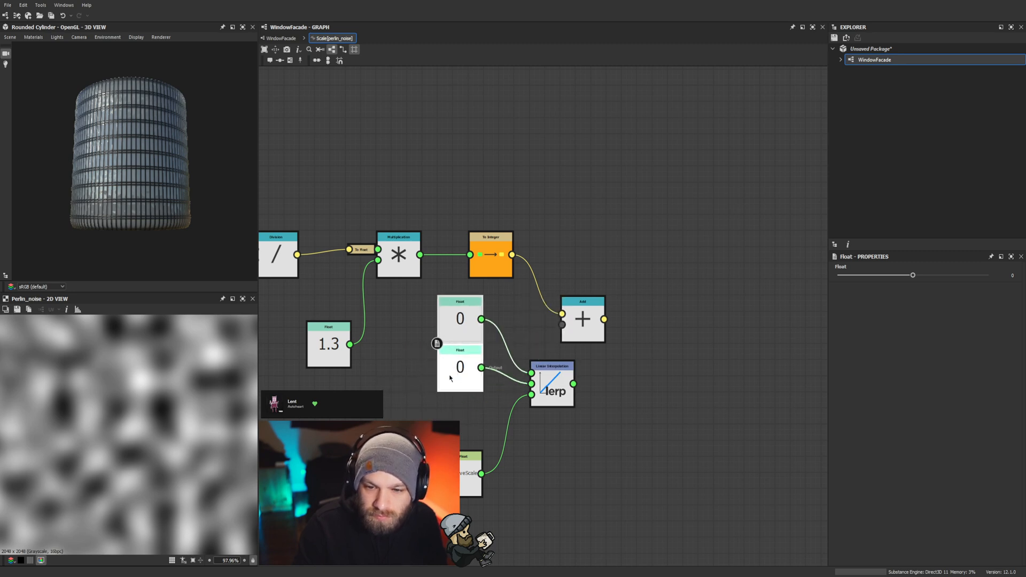
pyautogui.moveTo(470, 466); pyautogui.dragTo(460, 408)
# Step: Move the interpolation group down and connect its output through a new To Integer node into the Add node's second input
pyautogui.moveTo(560, 461); pyautogui.dragTo(453, 326)
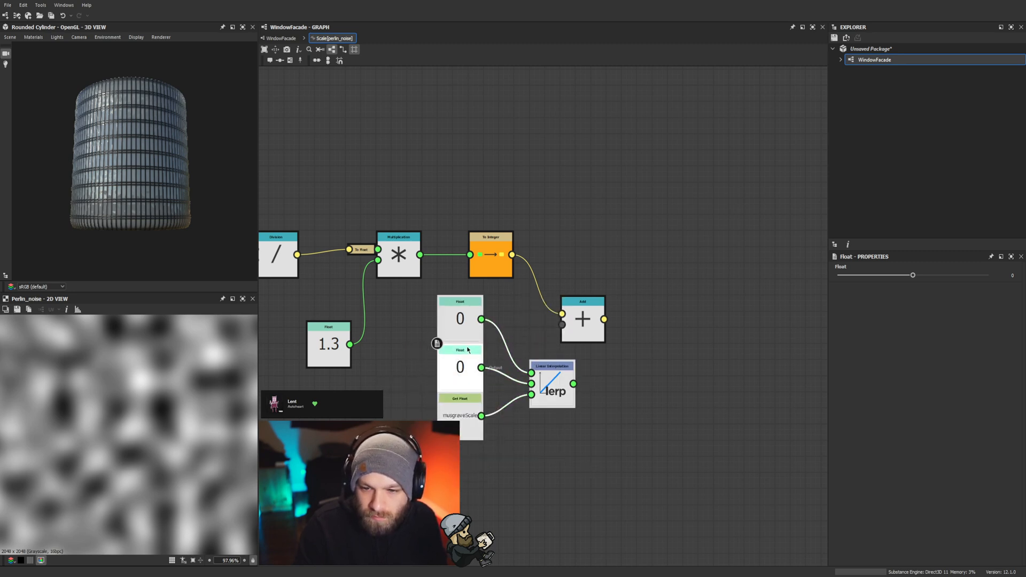
pyautogui.click(549, 415)
pyautogui.moveTo(548, 394); pyautogui.dragTo(577, 335)
pyautogui.press('Return')
pyautogui.click(586, 449)
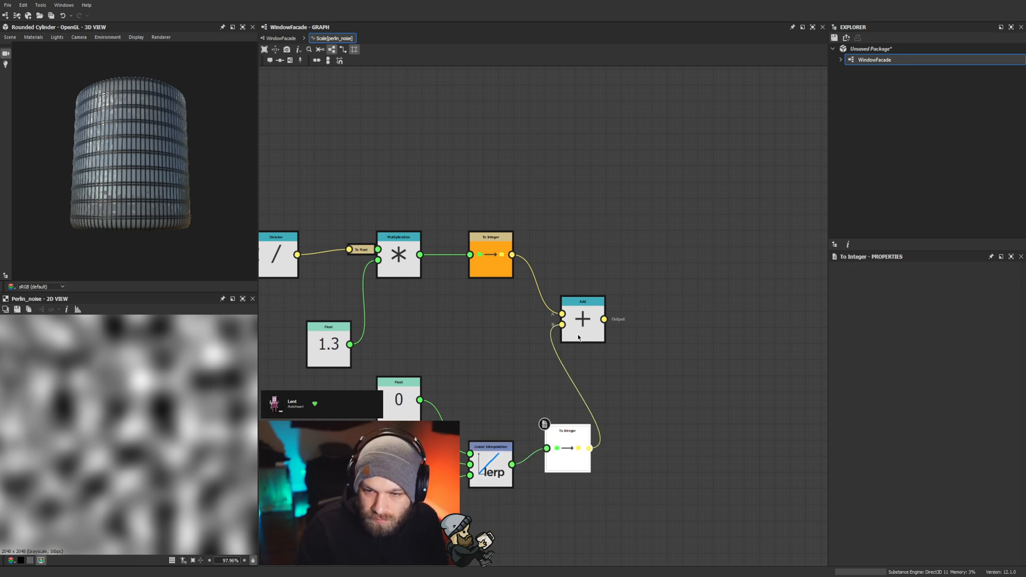
pyautogui.moveTo(567, 435); pyautogui.dragTo(553, 403)
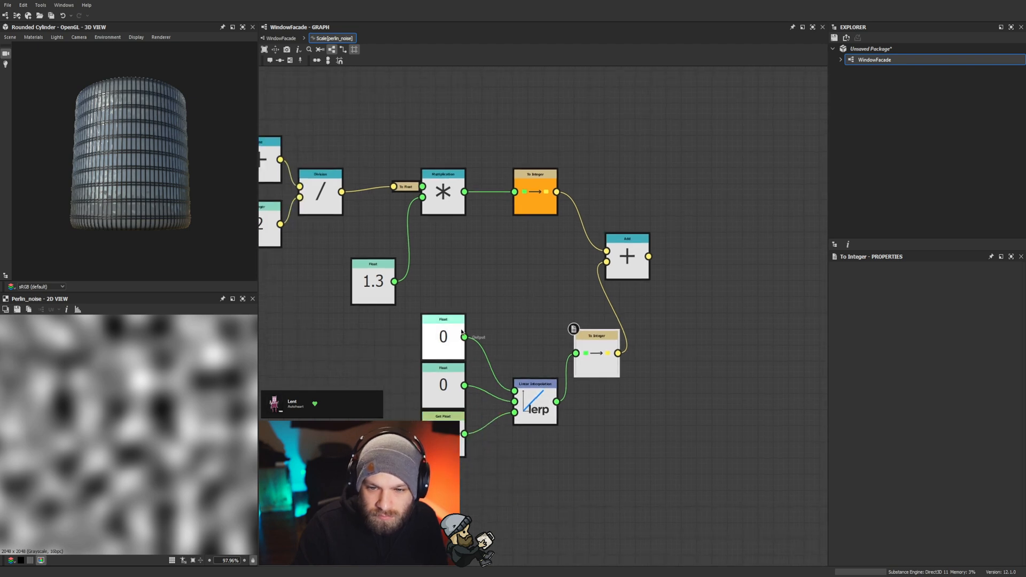
# Step: Set the Linear Interpolation's first Float input to -10 and its second Float input to 10
pyautogui.click(443, 342)
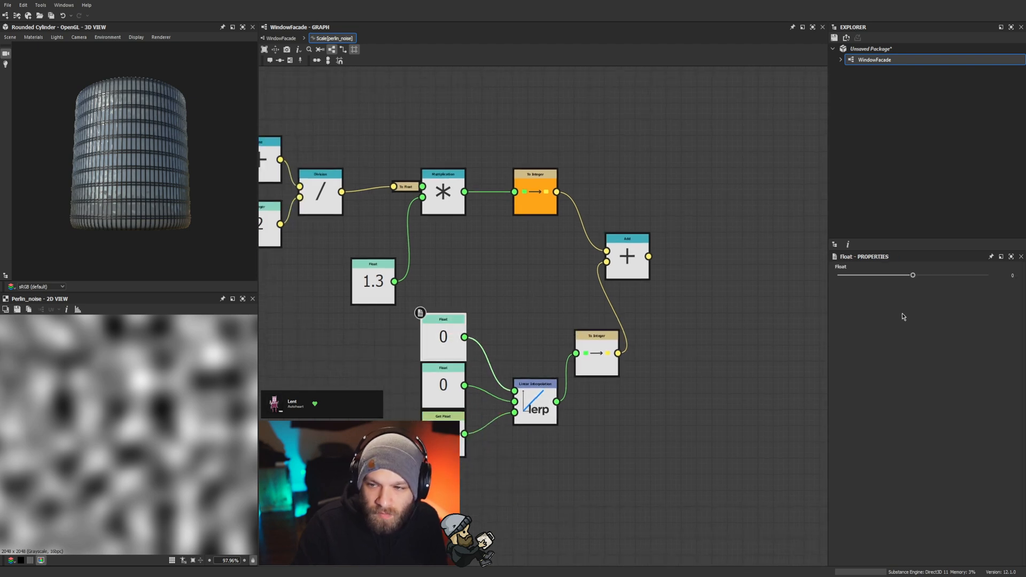
pyautogui.doubleClick(1009, 273)
pyautogui.write('-0')
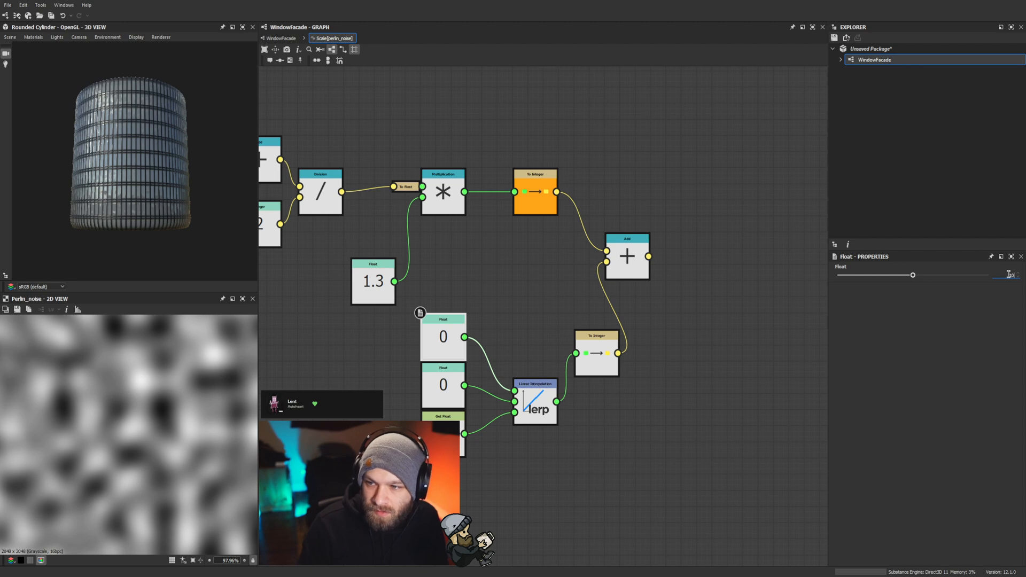
pyautogui.press('Return')
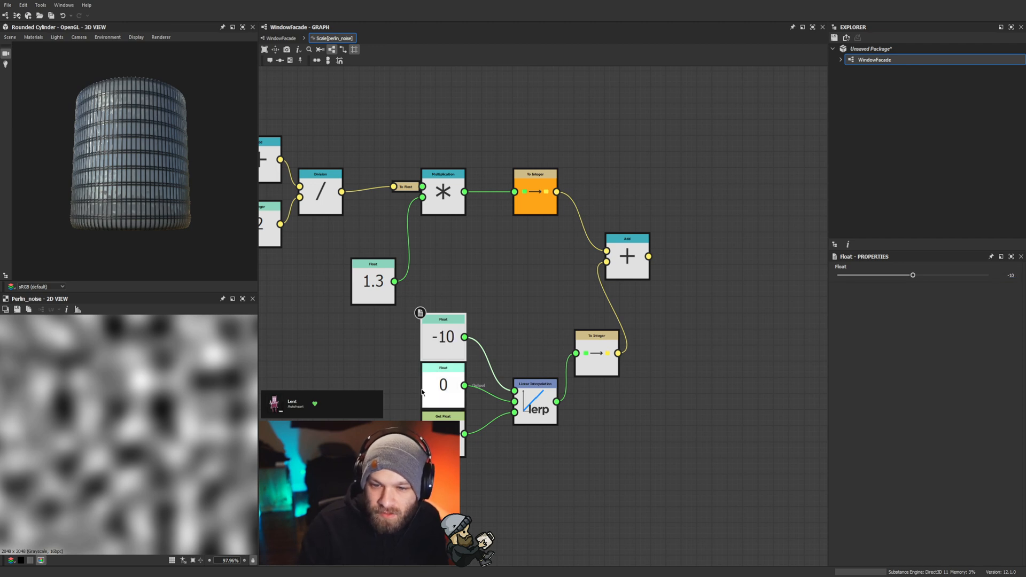
pyautogui.click(444, 384)
pyautogui.write('10')
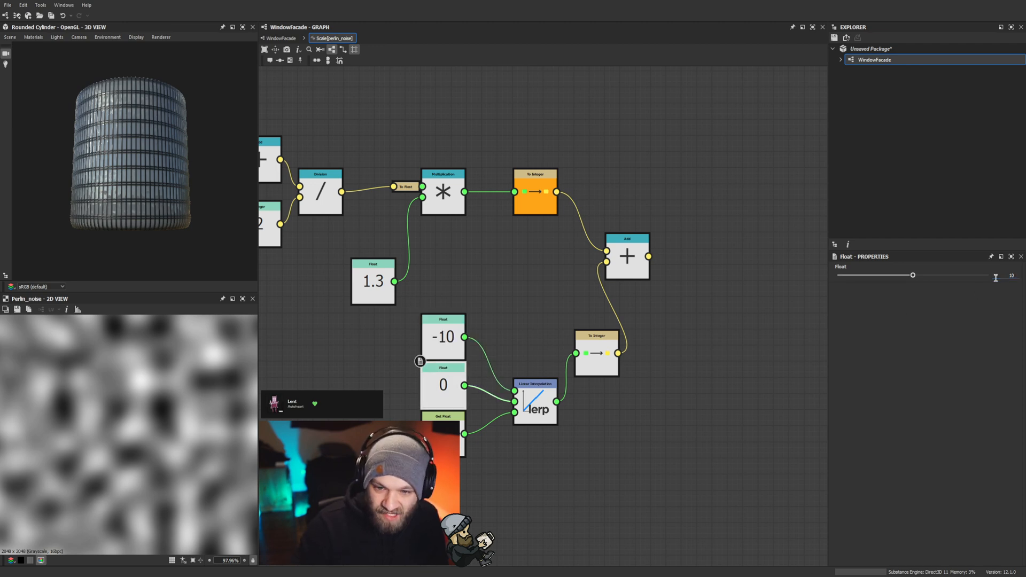
pyautogui.press('Return')
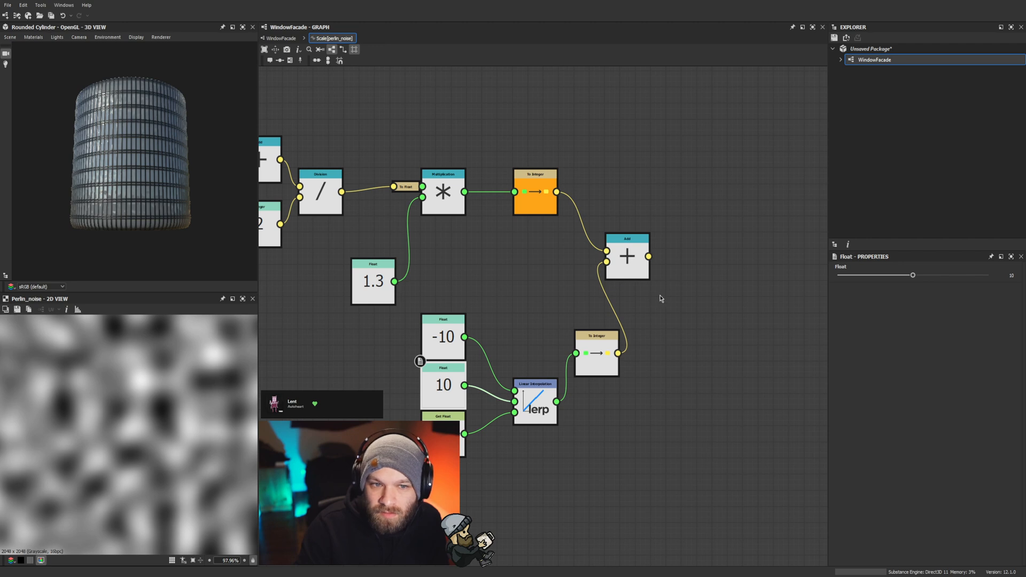
# Step: Make the Add node the Scale function's output and return to the WindowFacade graph
pyautogui.click(623, 260)
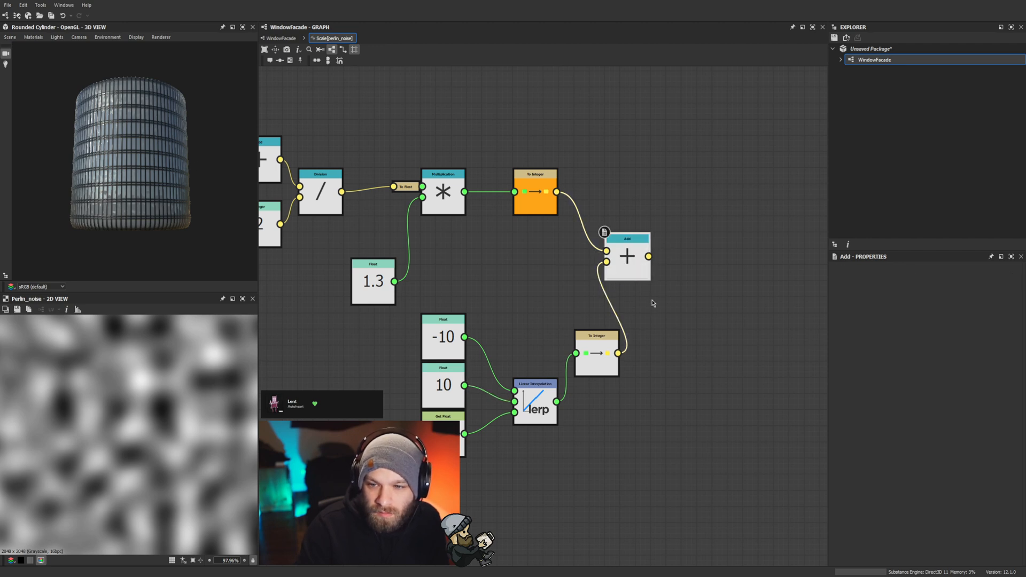
pyautogui.moveTo(150, 180); pyautogui.dragTo(185, 213, button='right')
pyautogui.click(281, 38)
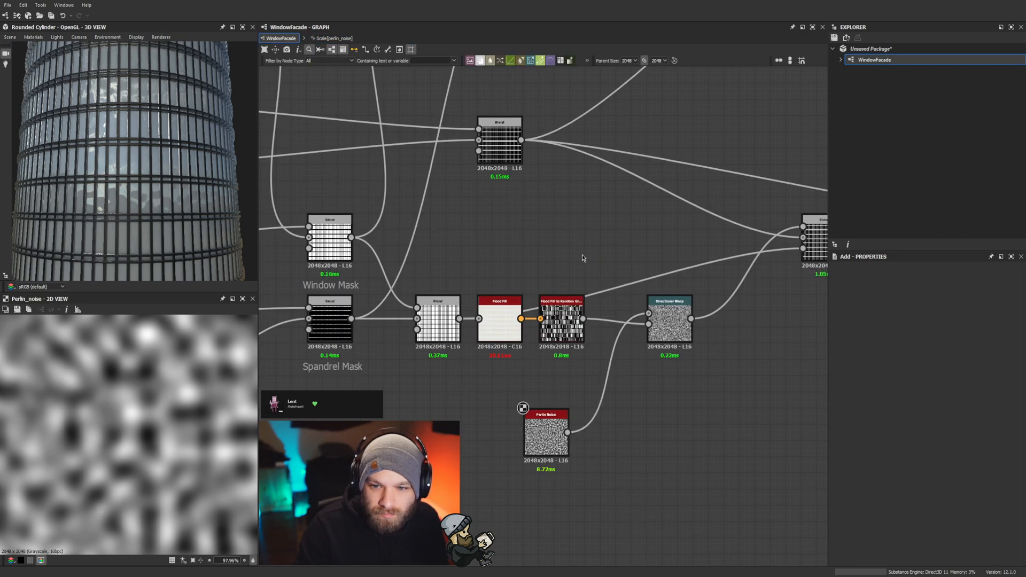
# Step: Preview the WindowFacade input parameters and lower Musgrave Scale to 0.34 while checking the cylinder
pyautogui.scroll(-5, 929, 392)
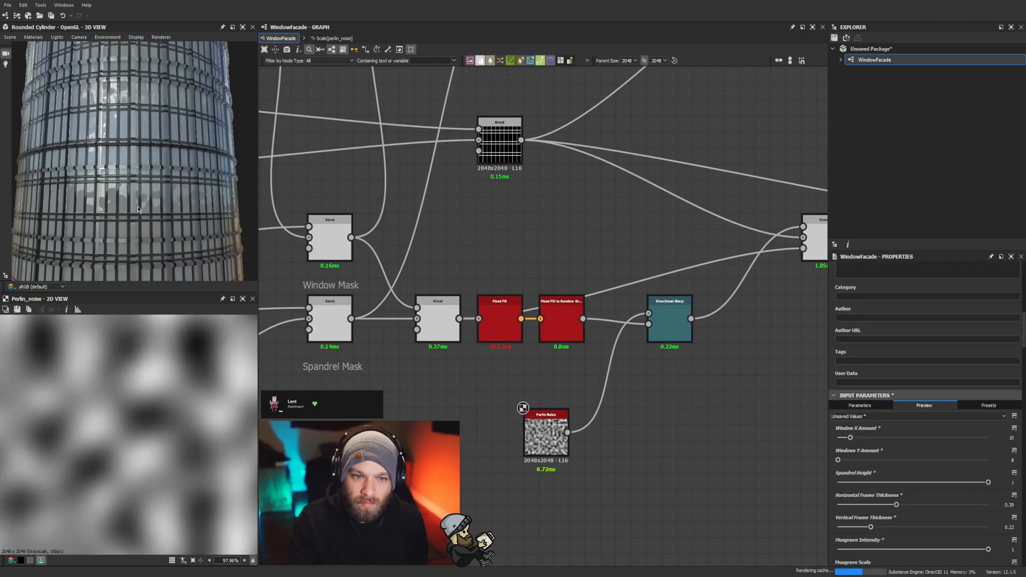
pyautogui.scroll(-3, 166, 175)
pyautogui.scroll(-3, 940, 418)
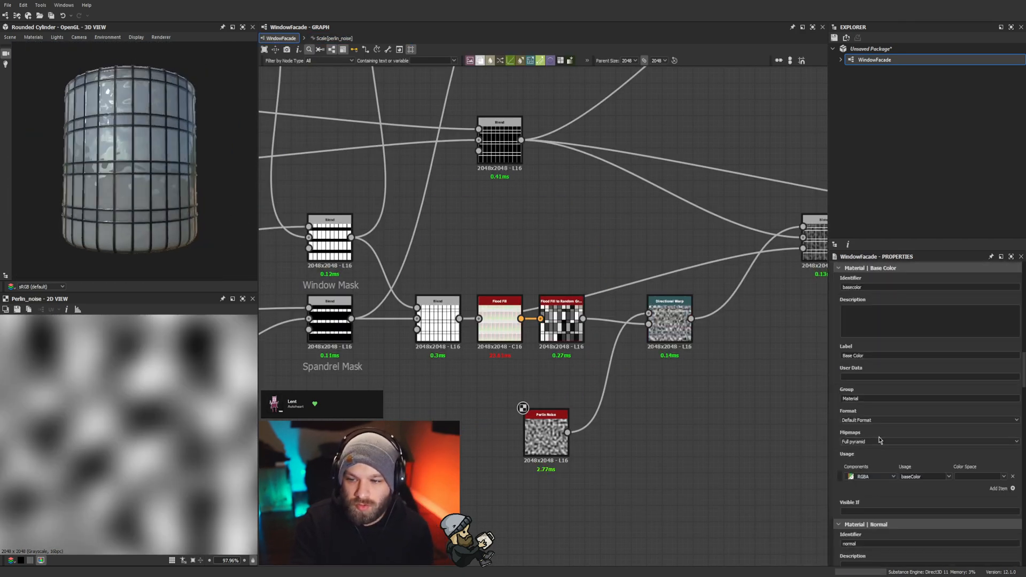
pyautogui.click(914, 403)
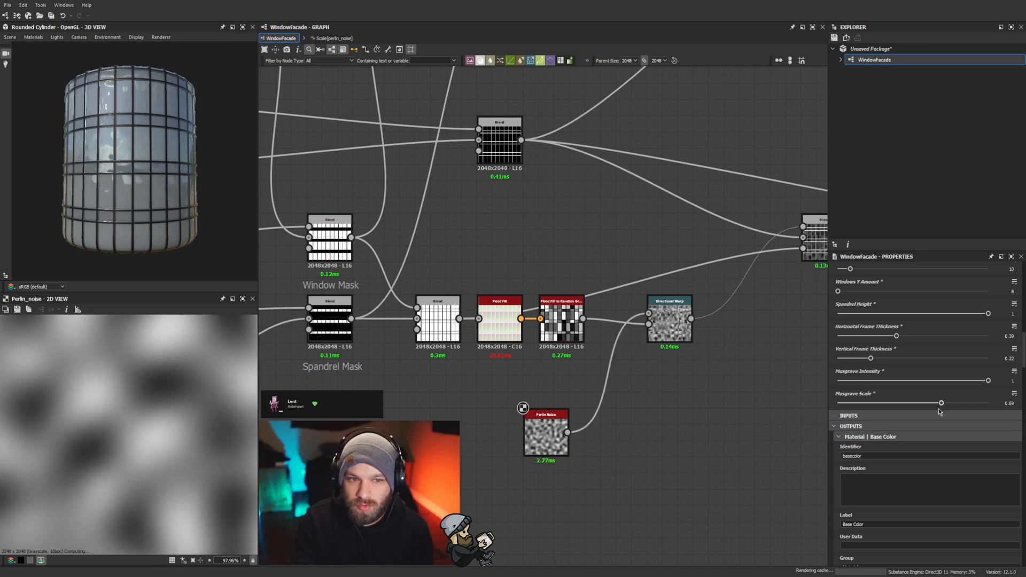
pyautogui.moveTo(913, 405); pyautogui.dragTo(913, 428)
pyautogui.scroll(-2, 290, 171)
pyautogui.scroll(-3, 182, 204)
pyautogui.moveTo(187, 190)
pyautogui.mouseDown()
pyautogui.moveTo(223, 185)
pyautogui.moveTo(200, 186)
pyautogui.mouseUp()
pyautogui.scroll(3, 182, 204)
pyautogui.moveTo(902, 405); pyautogui.dragTo(889, 406)
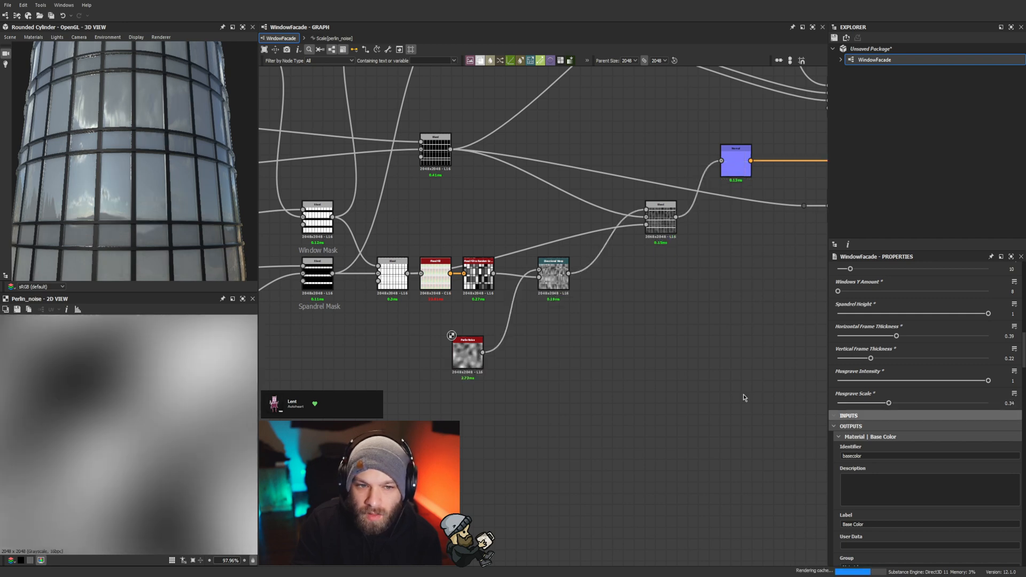
# Step: Examine the window reflections on the cylinder from near and far at the reduced Musgrave Scale
pyautogui.scroll(-5, 176, 171)
pyautogui.scroll(6, 182, 164)
pyautogui.moveTo(171, 174); pyautogui.dragTo(150, 150)
pyautogui.scroll(-5, 171, 155)
pyautogui.scroll(3, 179, 156)
pyautogui.scroll(-3, 179, 153)
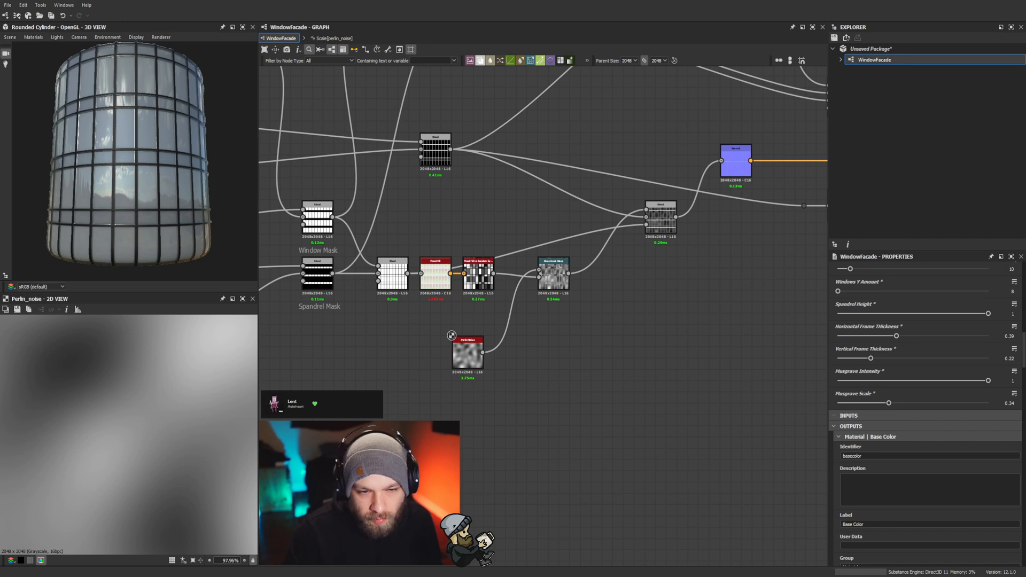
pyautogui.scroll(-1, 129, 160)
pyautogui.scroll(2, 130, 161)
pyautogui.moveTo(130, 160); pyautogui.dragTo(155, 151)
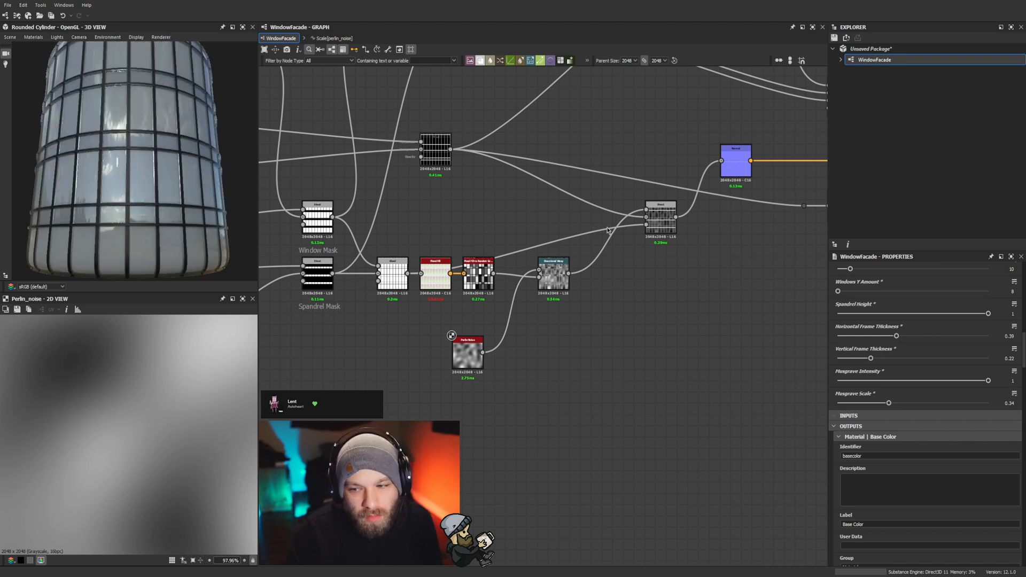
# Step: Set the previewed Musgrave Scale to 1 and check the glass distortion on the cylinder
pyautogui.moveTo(891, 403); pyautogui.dragTo(992, 404)
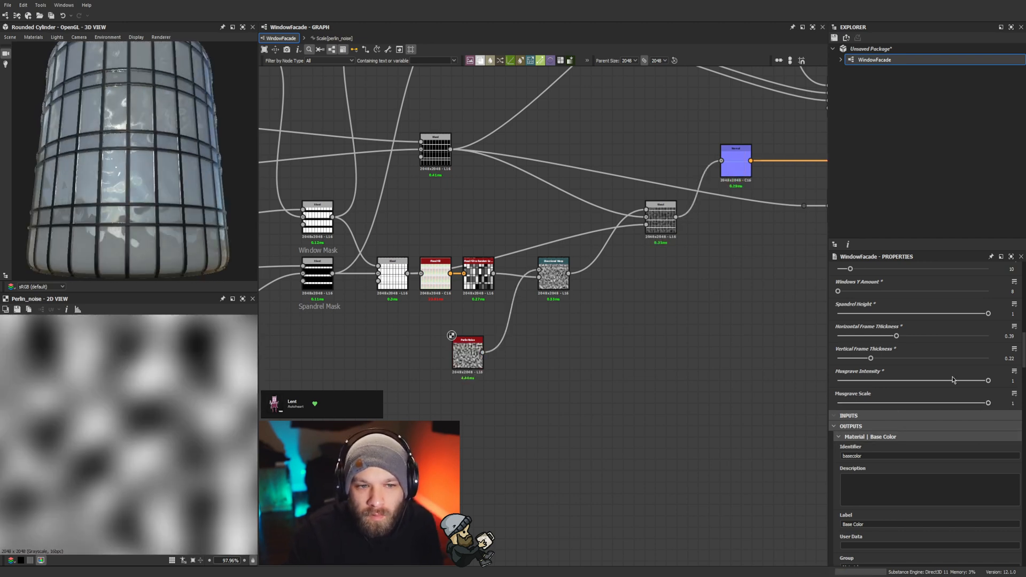
pyautogui.scroll(-3, 153, 152)
pyautogui.moveTo(153, 152); pyautogui.dragTo(122, 168)
pyautogui.scroll(3, 182, 101)
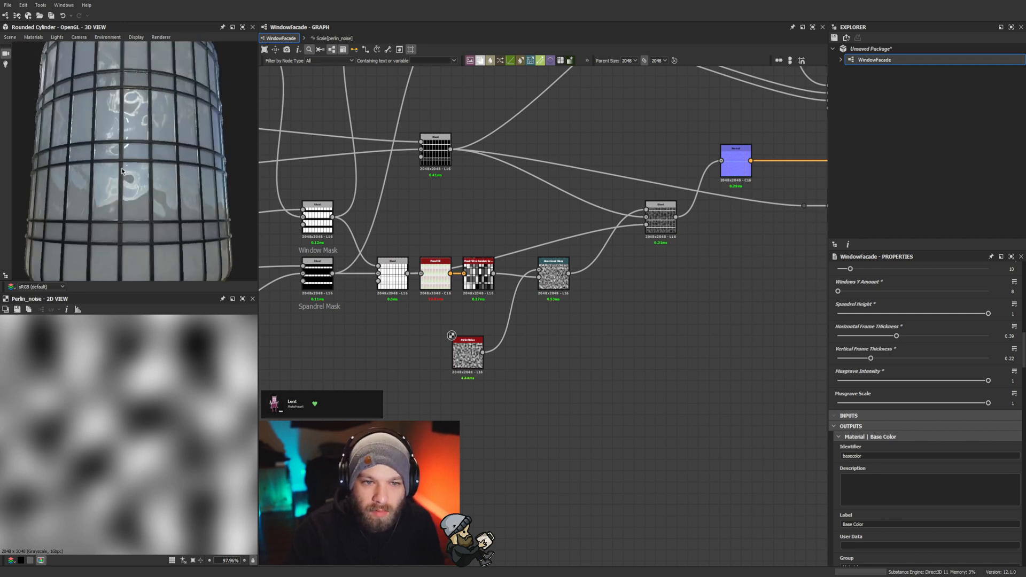
pyautogui.moveTo(176, 222); pyautogui.dragTo(128, 210)
# Step: Lower the previewed Musgrave Intensity to 0.19 while checking the window reflections
pyautogui.moveTo(988, 381); pyautogui.dragTo(914, 382)
pyautogui.scroll(3, 172, 166)
pyautogui.scroll(3, 179, 200)
pyautogui.moveTo(172, 167); pyautogui.dragTo(189, 207)
pyautogui.scroll(-3, 180, 201)
pyautogui.moveTo(914, 381); pyautogui.dragTo(866, 381)
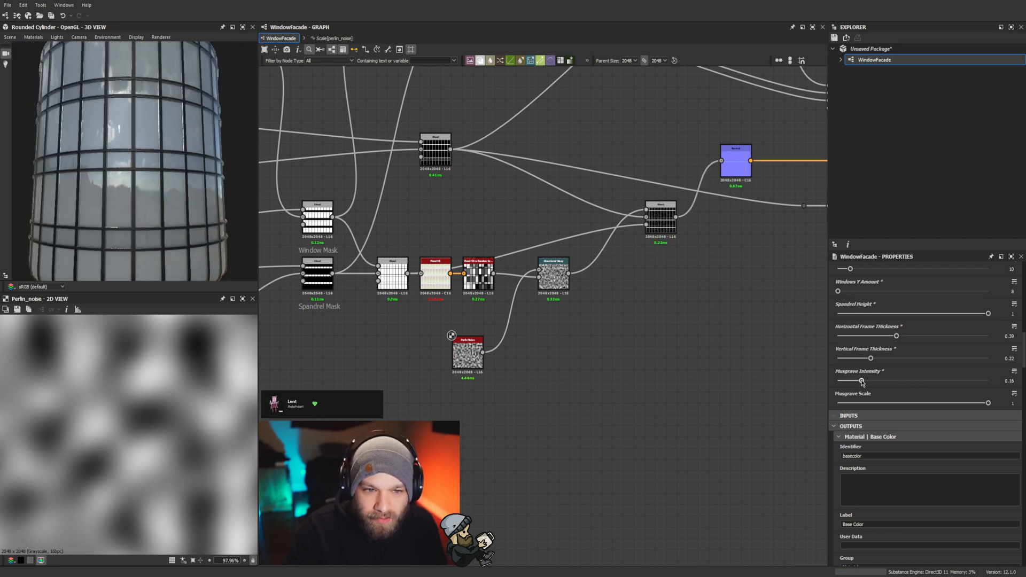
# Step: Inspect the facade with the reduced Musgrave Intensity up close and from afar, then return to the input parameter definitions
pyautogui.moveTo(162, 161); pyautogui.dragTo(116, 173)
pyautogui.scroll(4, 155, 167)
pyautogui.scroll(-3, 135, 164)
pyautogui.scroll(-3, 123, 182)
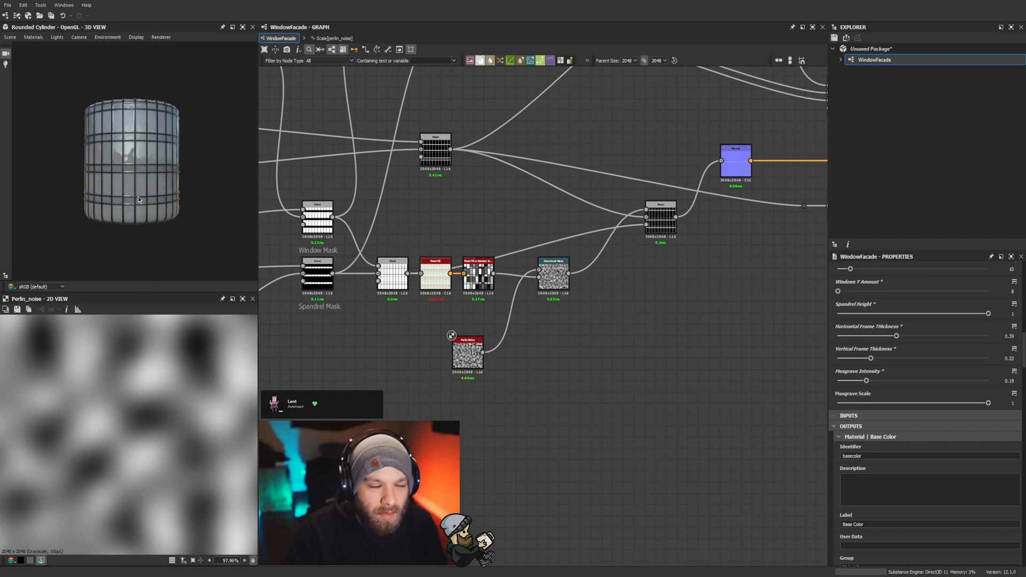
pyautogui.scroll(2, 892, 343)
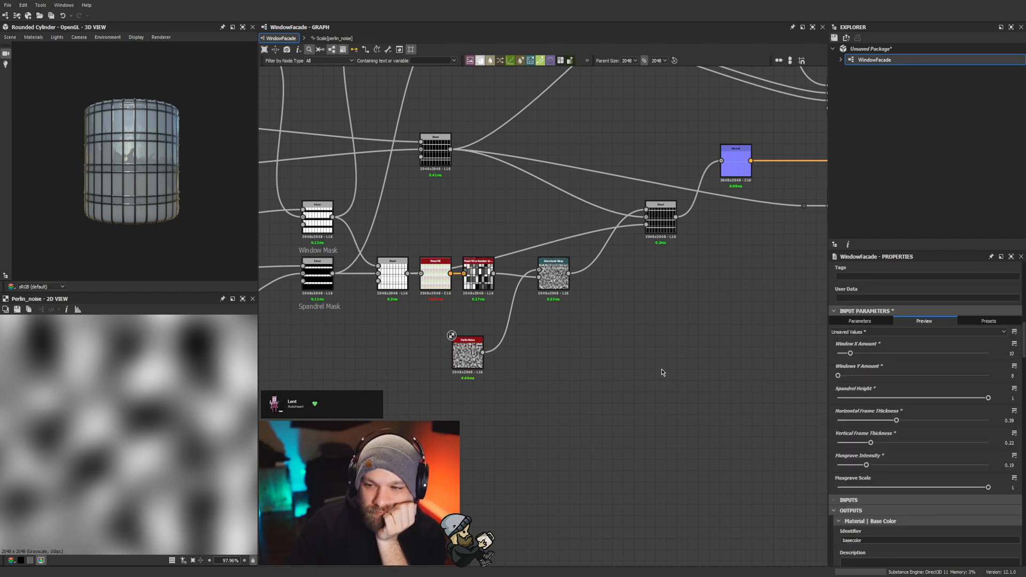
pyautogui.click(860, 320)
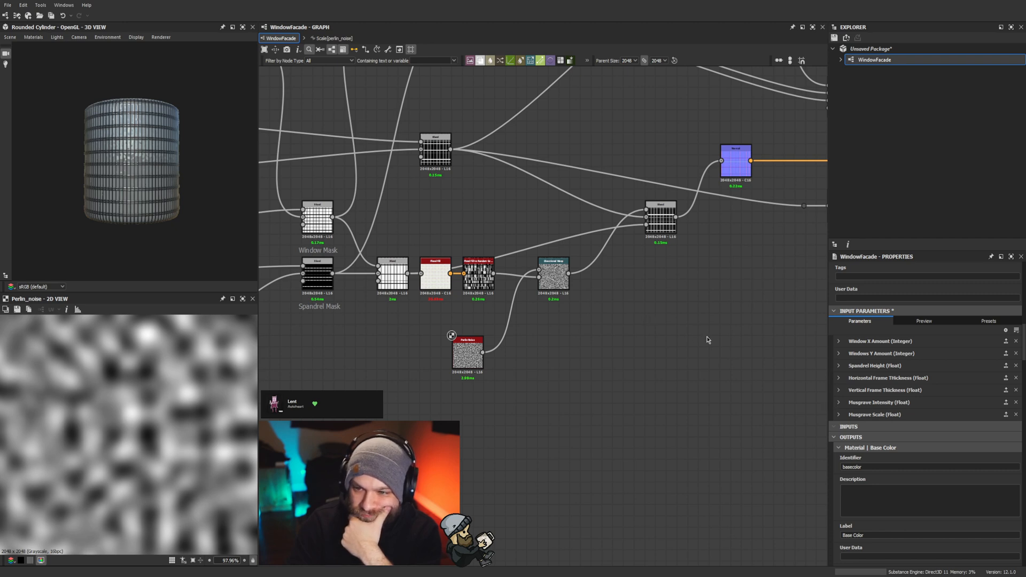
# Step: Expose the Window group's three uniform color nodes as Window Color, Windows Roughness and Windows Metallness parameters in a Windows group
pyautogui.scroll(-3, 573, 335)
pyautogui.moveTo(573, 337); pyautogui.dragTo(616, 422, button='middle')
pyautogui.moveTo(392, 75); pyautogui.dragTo(457, 169, button='middle')
pyautogui.scroll(3, 457, 169)
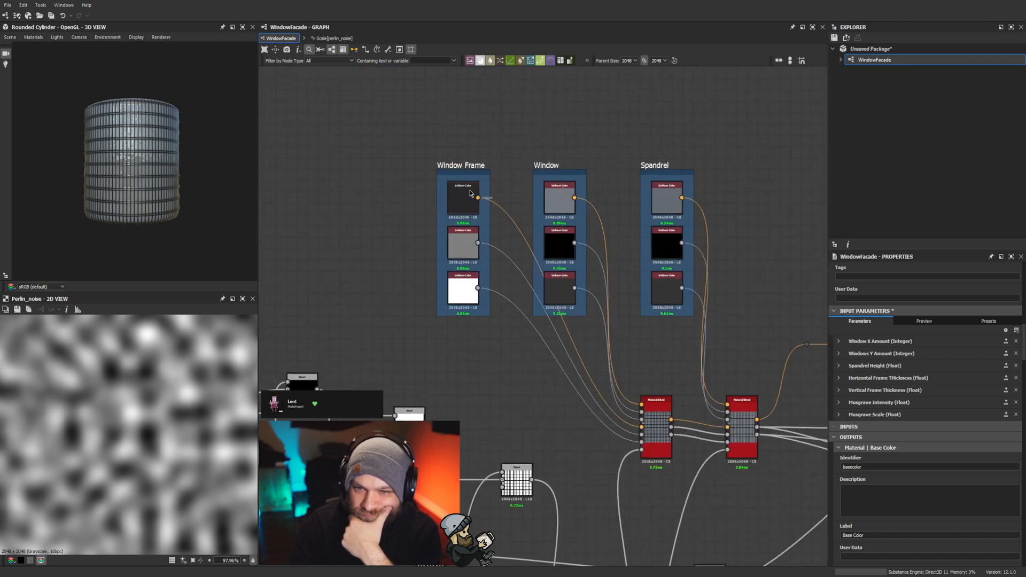
pyautogui.doubleClick(546, 201)
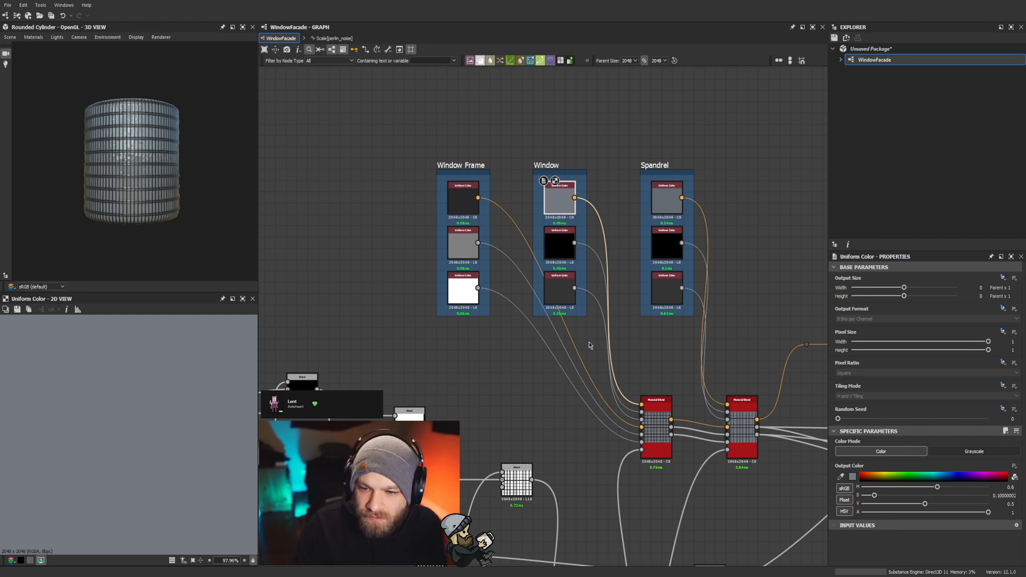
pyautogui.click(559, 243)
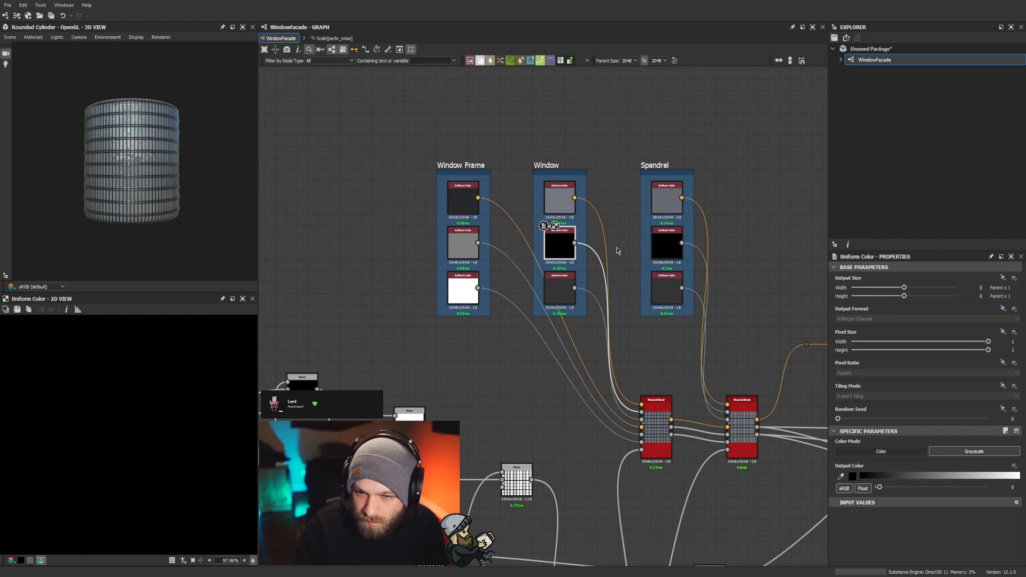
pyautogui.click(559, 291)
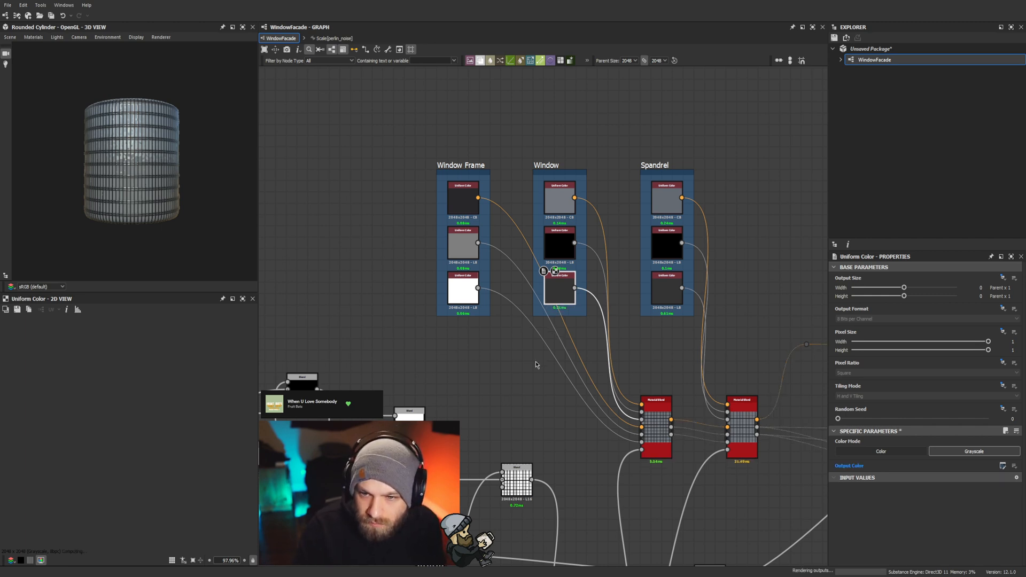
# Step: Examine the exposed Windows color, roughness and metallness controls in the graph's parameter preview
pyautogui.click(546, 388)
pyautogui.scroll(-3, 886, 453)
pyautogui.scroll(-2, 859, 484)
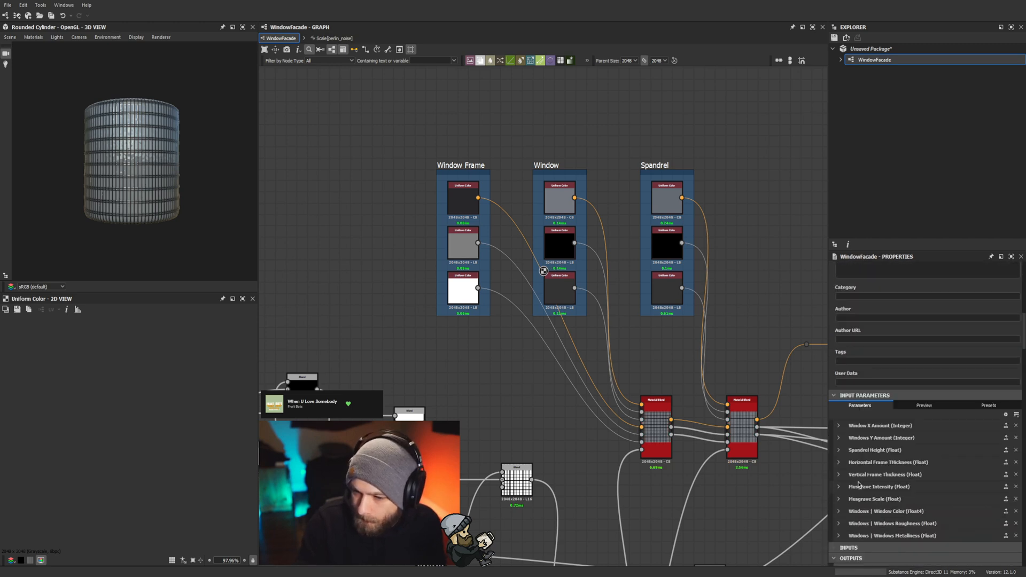
pyautogui.click(924, 405)
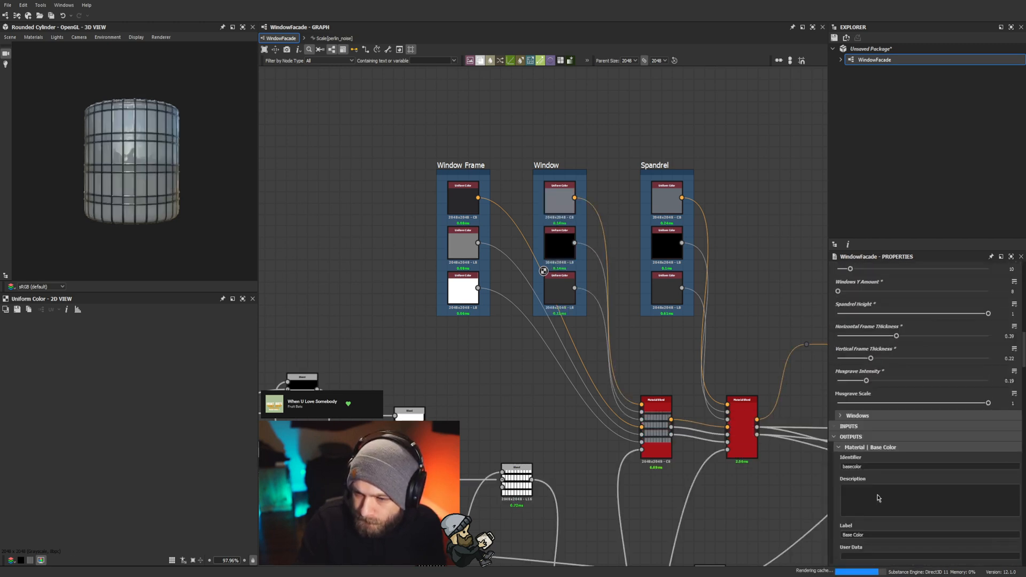
pyautogui.scroll(-2, 878, 493)
pyautogui.click(857, 501)
pyautogui.scroll(-2, 857, 500)
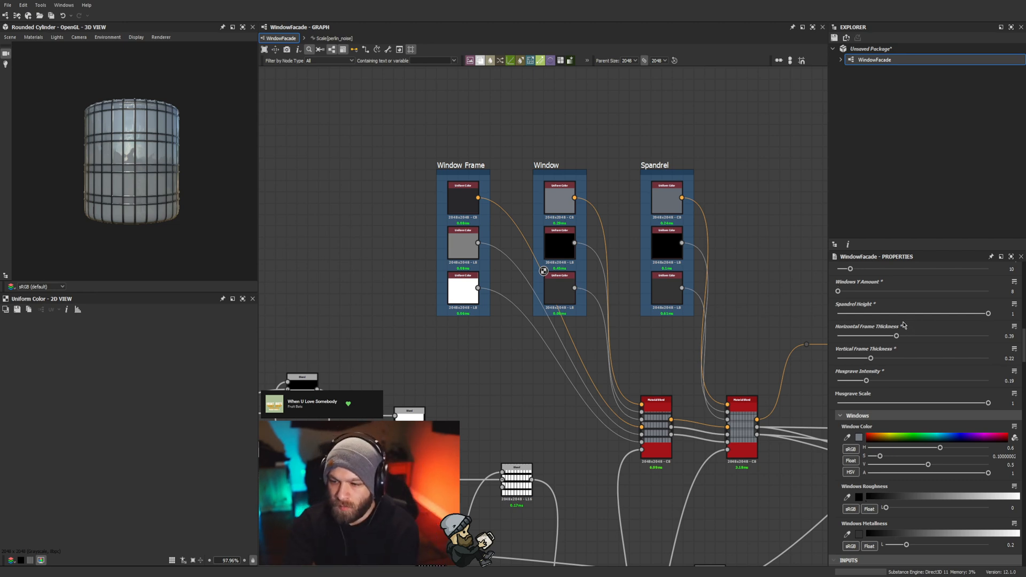
pyautogui.scroll(2, 903, 325)
pyautogui.click(856, 322)
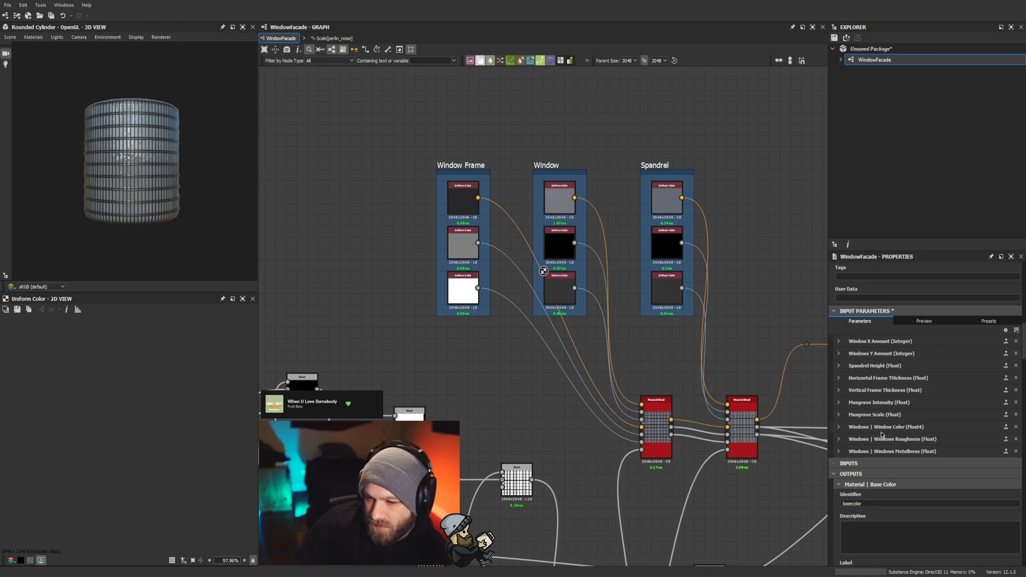
# Step: Switch the Windows Roughness and Windows Metallness editors to Slider and check both controls in the preview
pyautogui.click(867, 441)
pyautogui.scroll(-2, 941, 436)
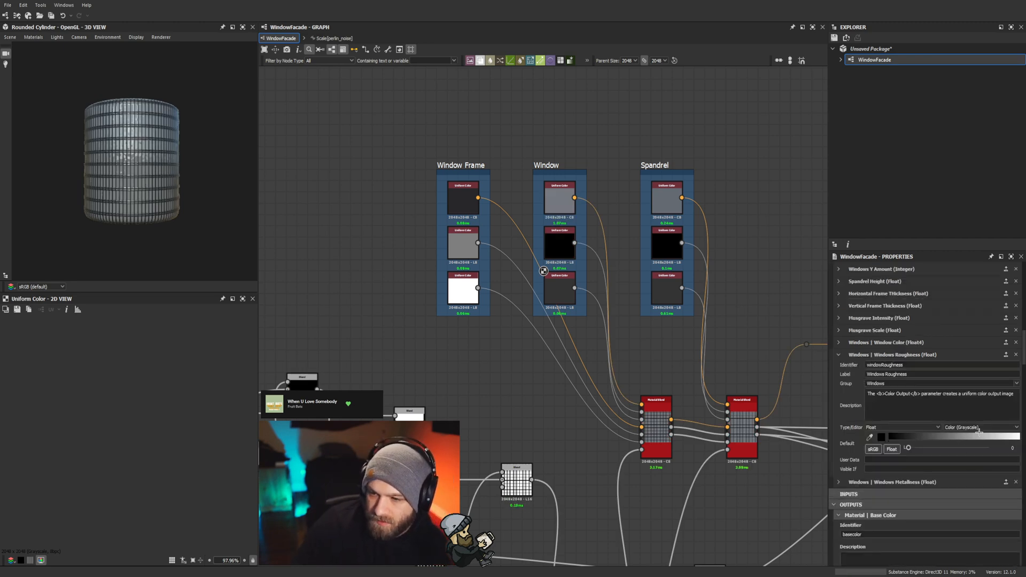
pyautogui.click(957, 428)
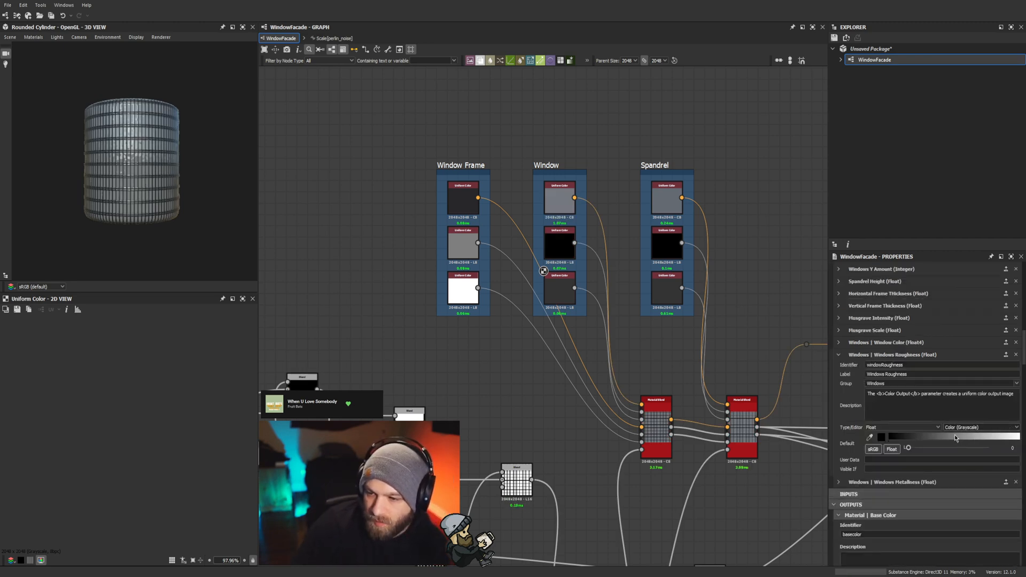
pyautogui.click(955, 435)
pyautogui.click(894, 503)
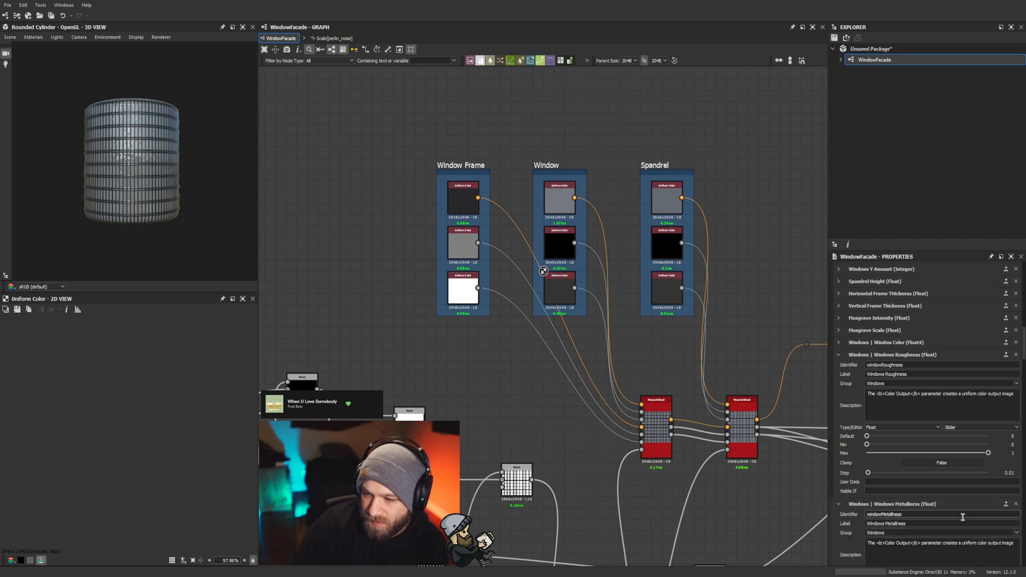
pyautogui.scroll(-2, 1005, 505)
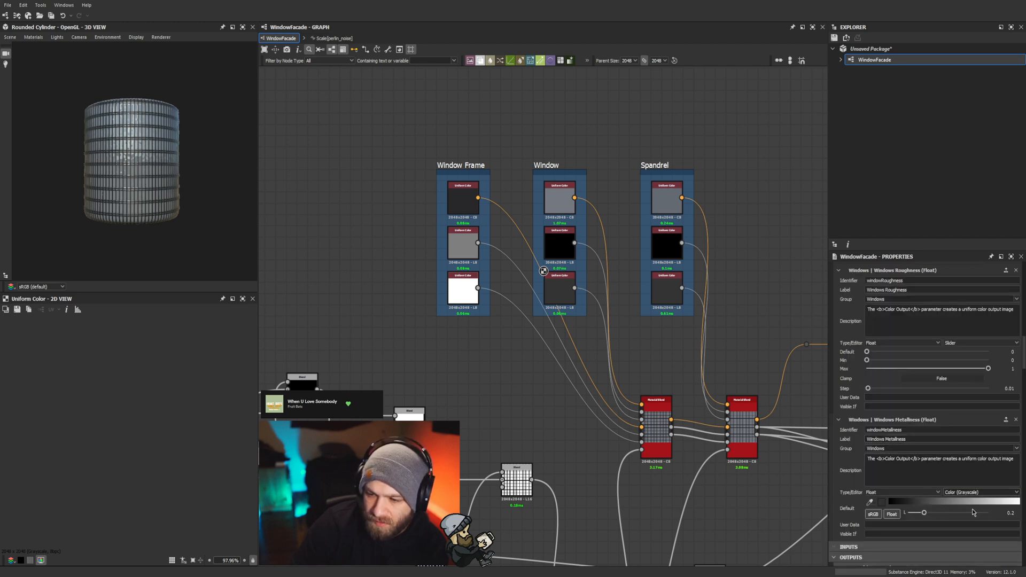
pyautogui.scroll(4, 959, 503)
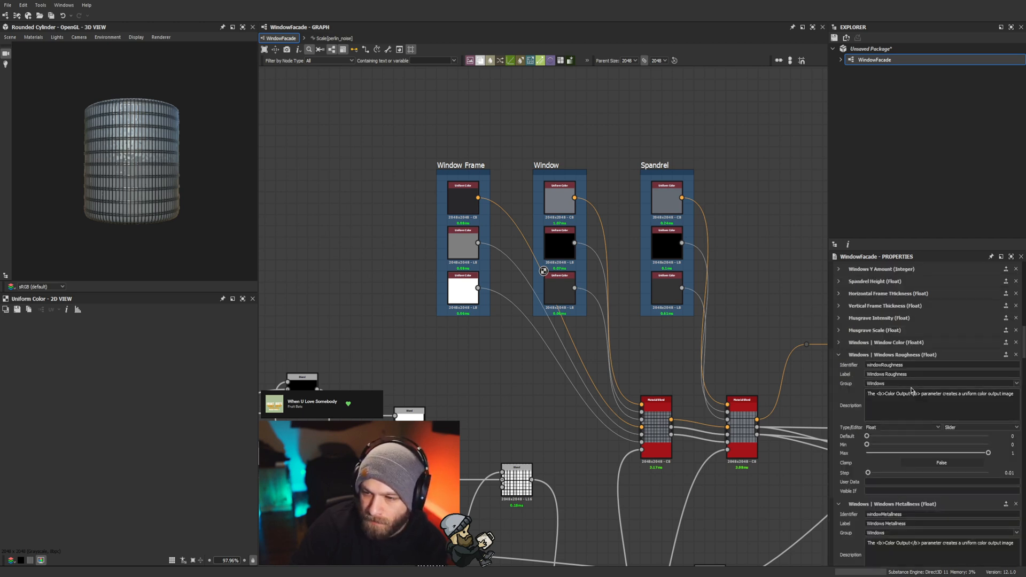
pyautogui.click(924, 321)
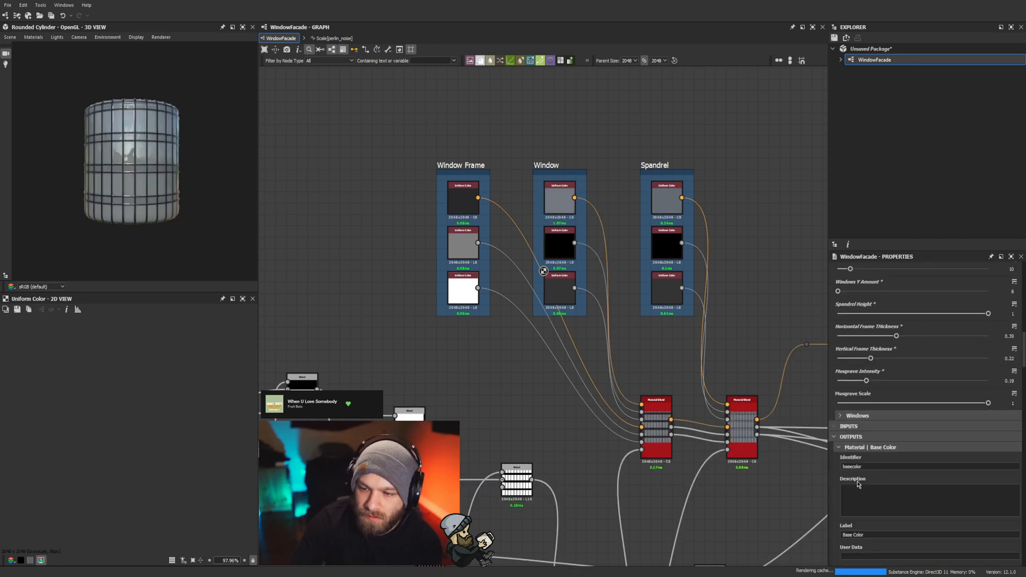
pyautogui.click(856, 499)
pyautogui.scroll(-2, 847, 497)
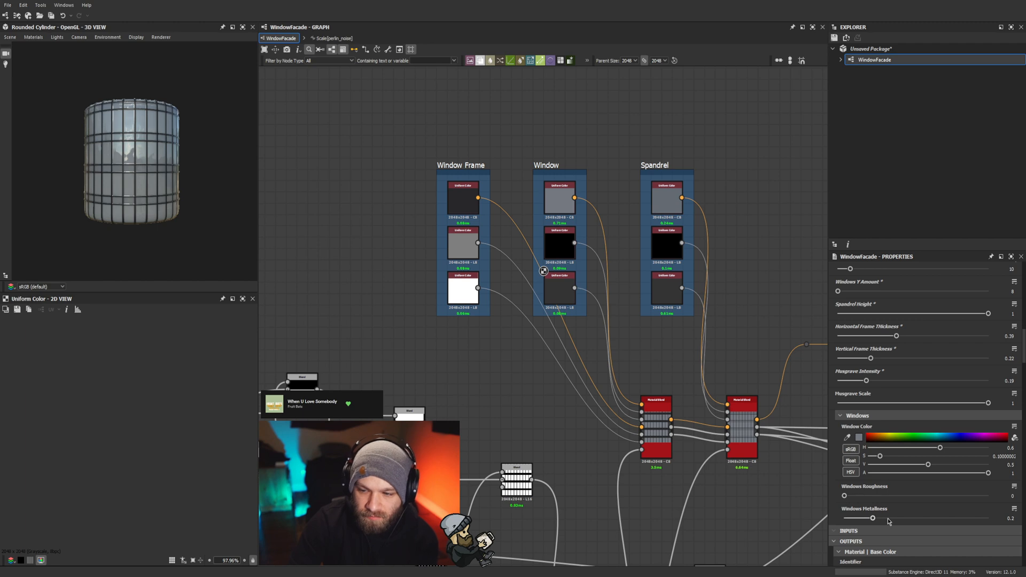
pyautogui.scroll(3, 881, 374)
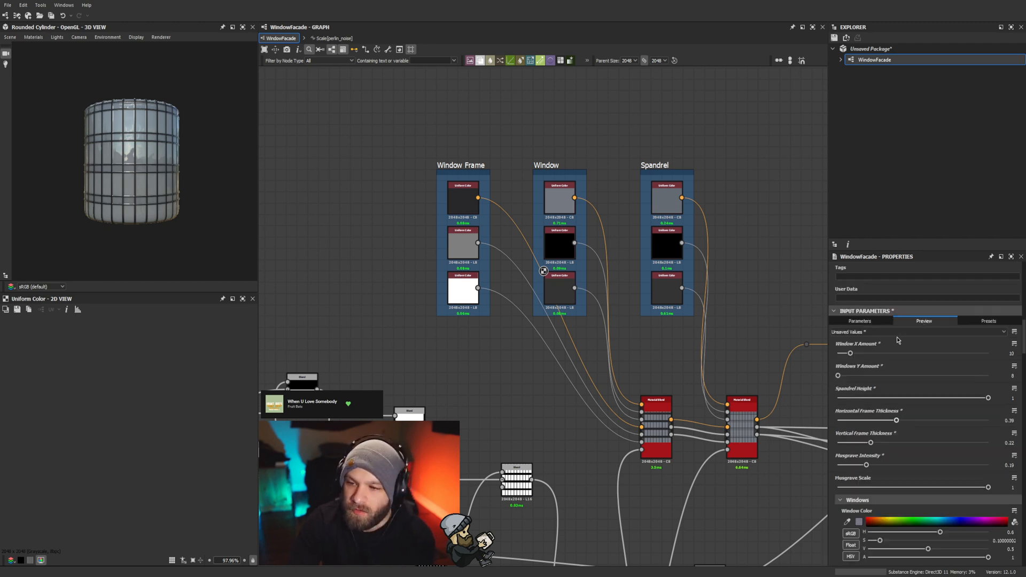
# Step: Assign the Windows Y Amount parameter to the Windows group
pyautogui.click(847, 321)
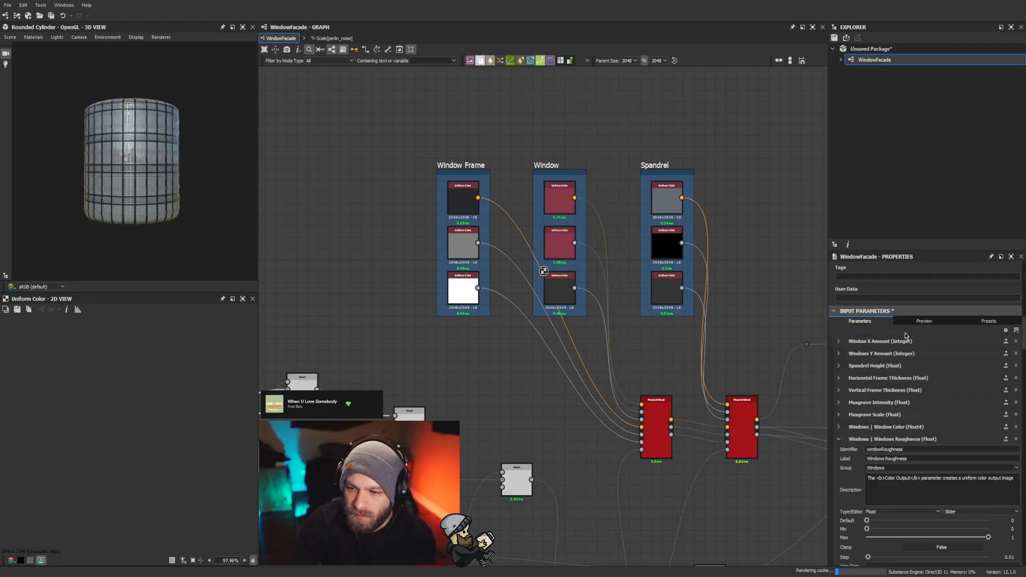
pyautogui.click(839, 353)
pyautogui.click(879, 381)
pyautogui.write('Win')
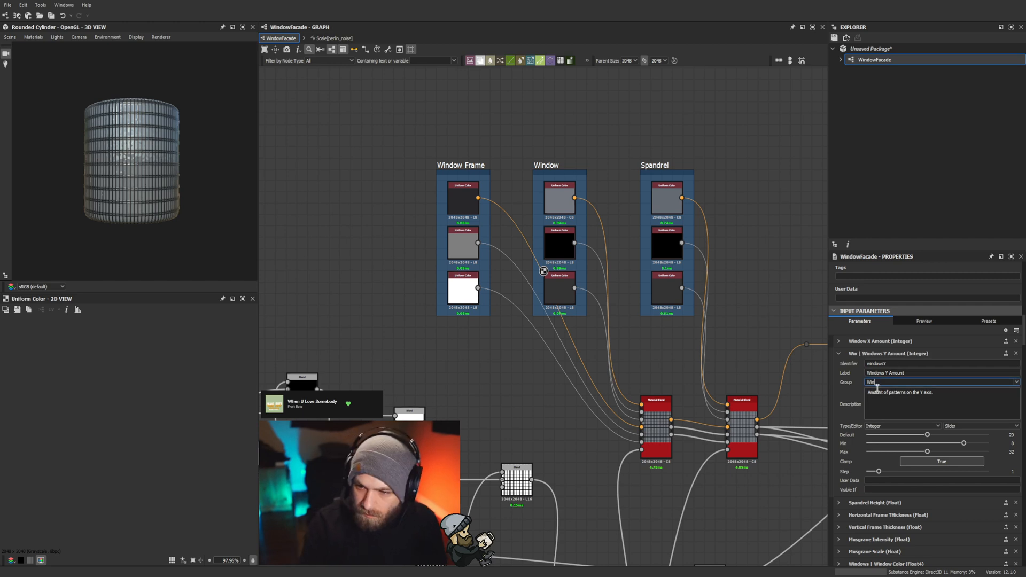
pyautogui.write('dows')
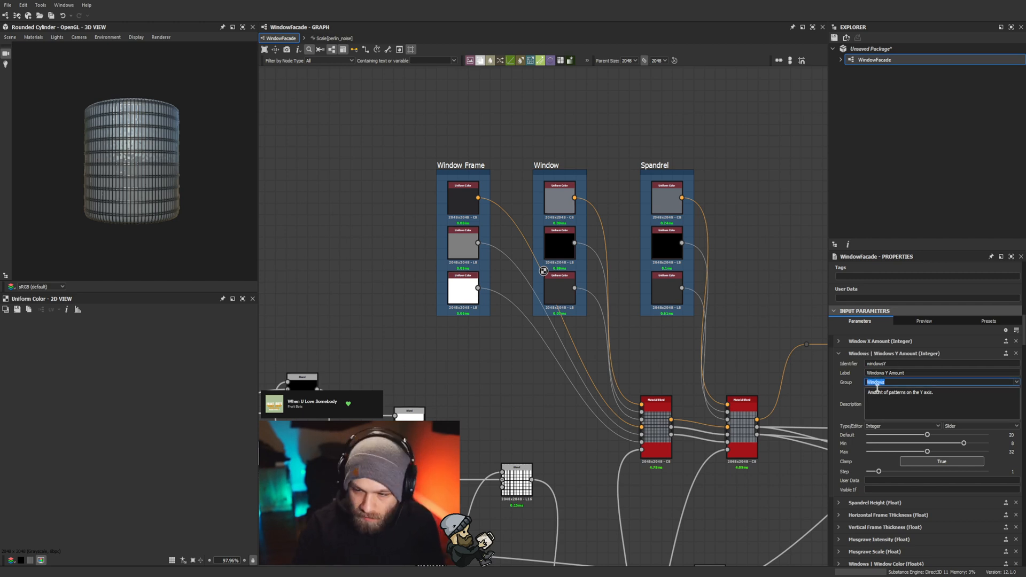
# Step: Assign the Window X Amount parameter to the Windows group and collapse all expanded parameter definitions
pyautogui.click(838, 341)
pyautogui.click(954, 370)
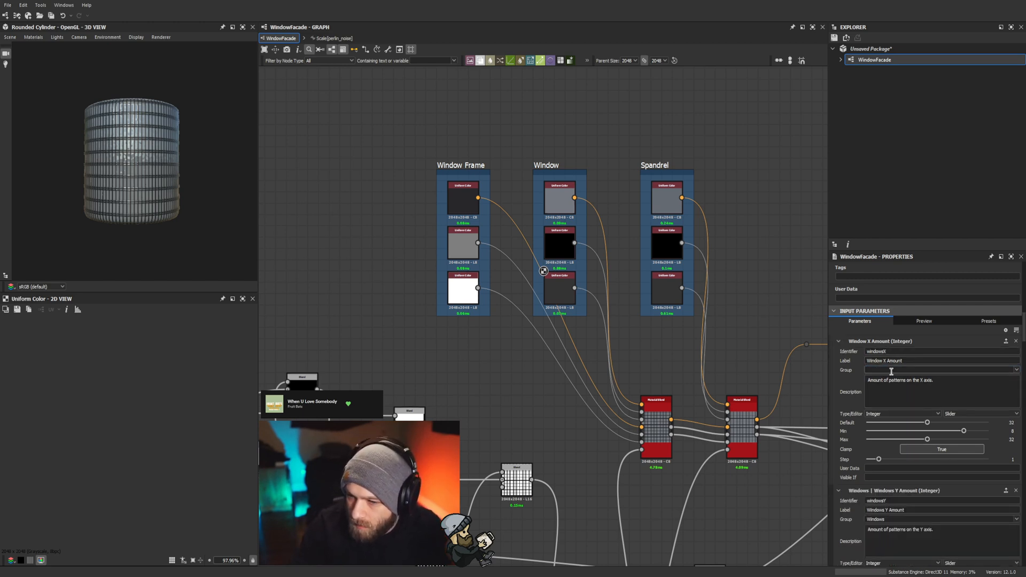
pyautogui.write('Windows')
pyautogui.click(841, 342)
pyautogui.click(838, 354)
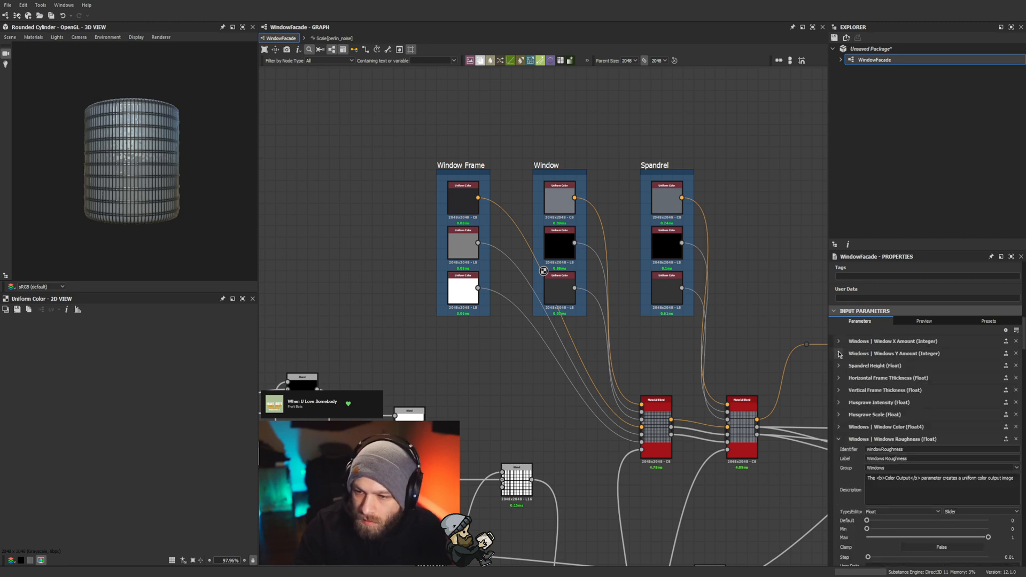
pyautogui.click(839, 439)
pyautogui.click(839, 452)
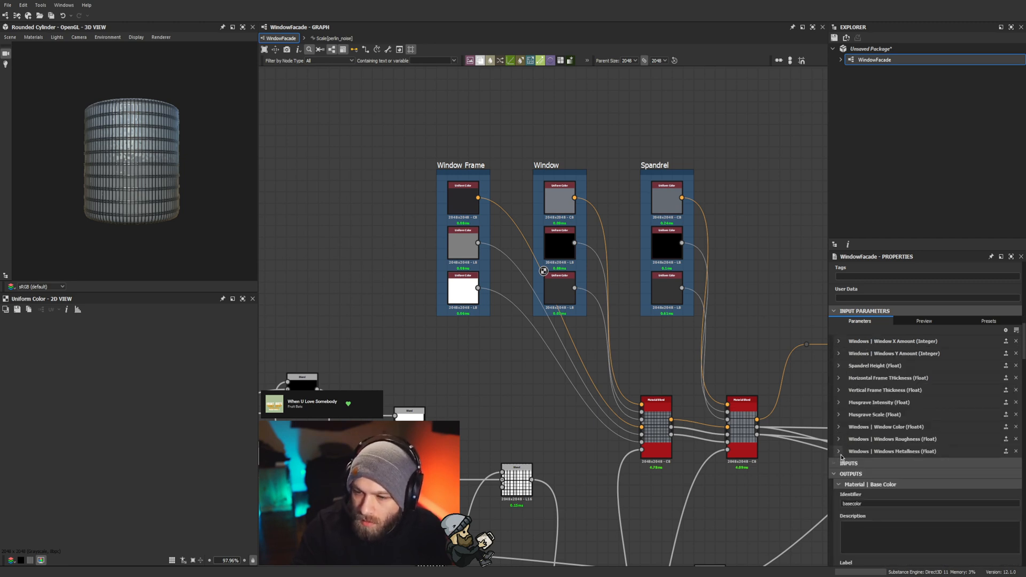
# Step: Reorder the input parameters to start with Window X Amount, Windows Y Amount, Window Color, Windows Roughness and Windows Metallness
pyautogui.moveTo(832, 431); pyautogui.dragTo(829, 337)
pyautogui.moveTo(829, 438); pyautogui.dragTo(830, 354)
pyautogui.moveTo(838, 450); pyautogui.dragTo(831, 359)
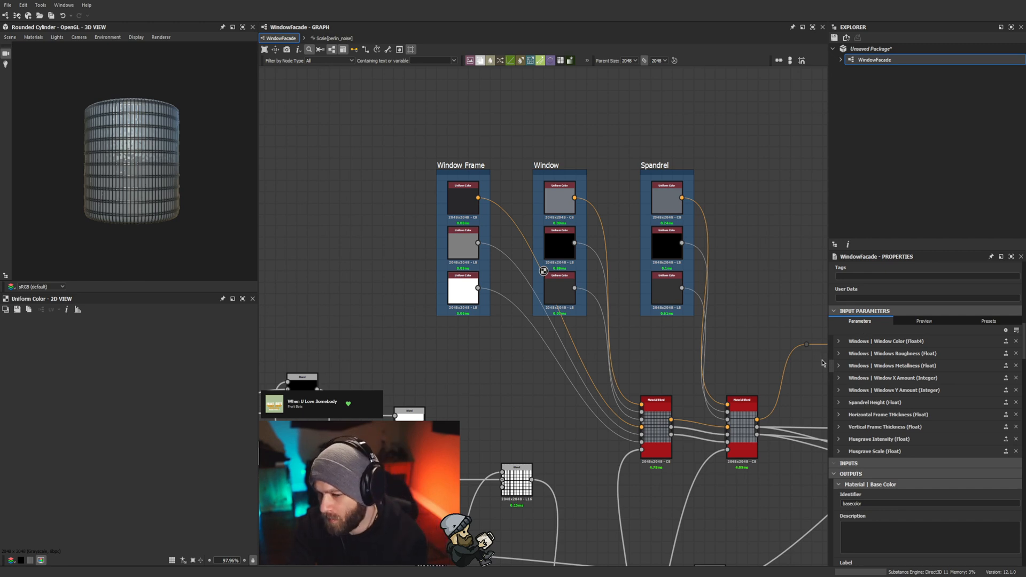
pyautogui.moveTo(828, 377); pyautogui.dragTo(831, 334)
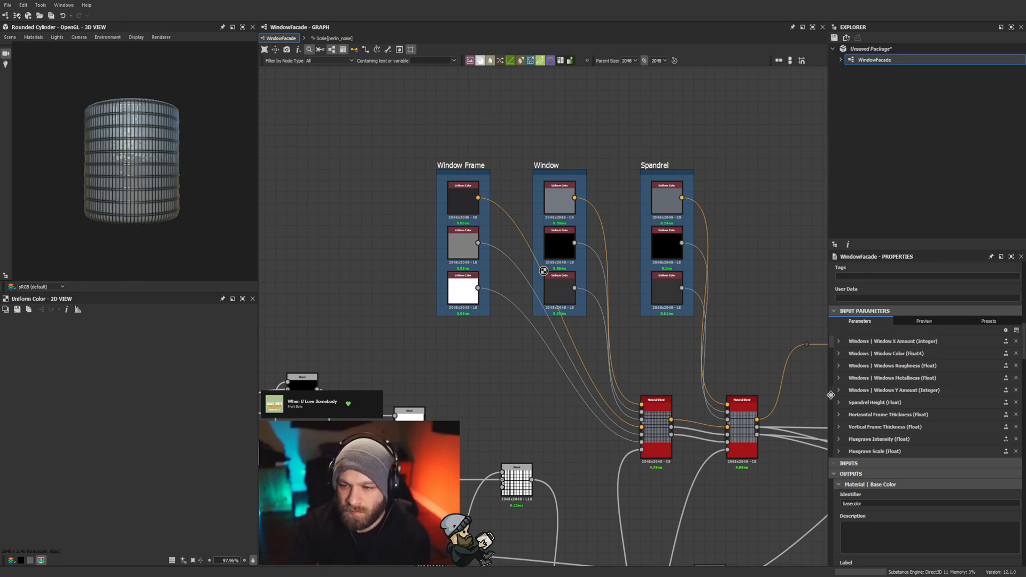
pyautogui.moveTo(830, 395); pyautogui.dragTo(831, 353)
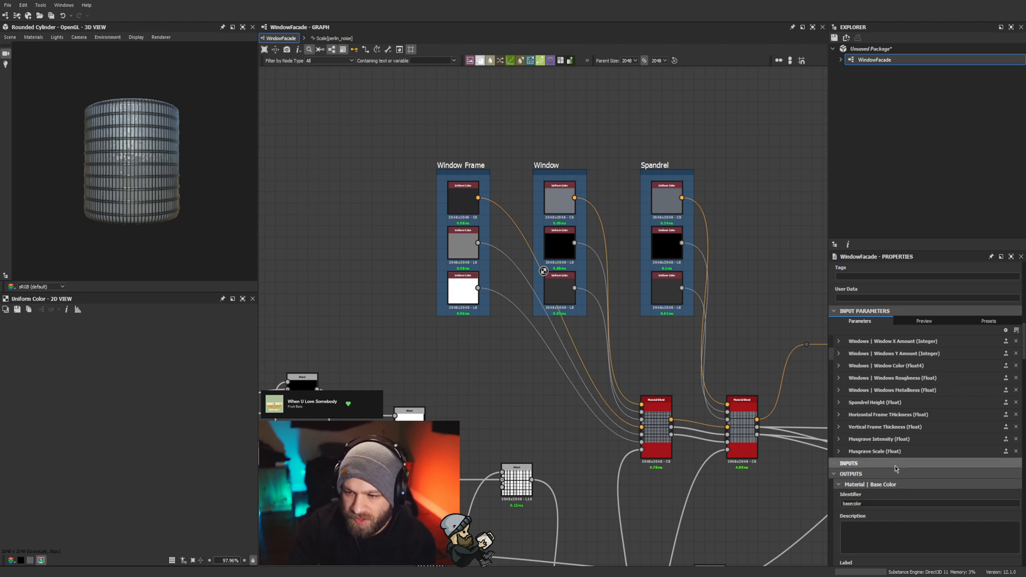
# Step: Assign the Spandrel Height parameter to a Spandrel group
pyautogui.click(838, 403)
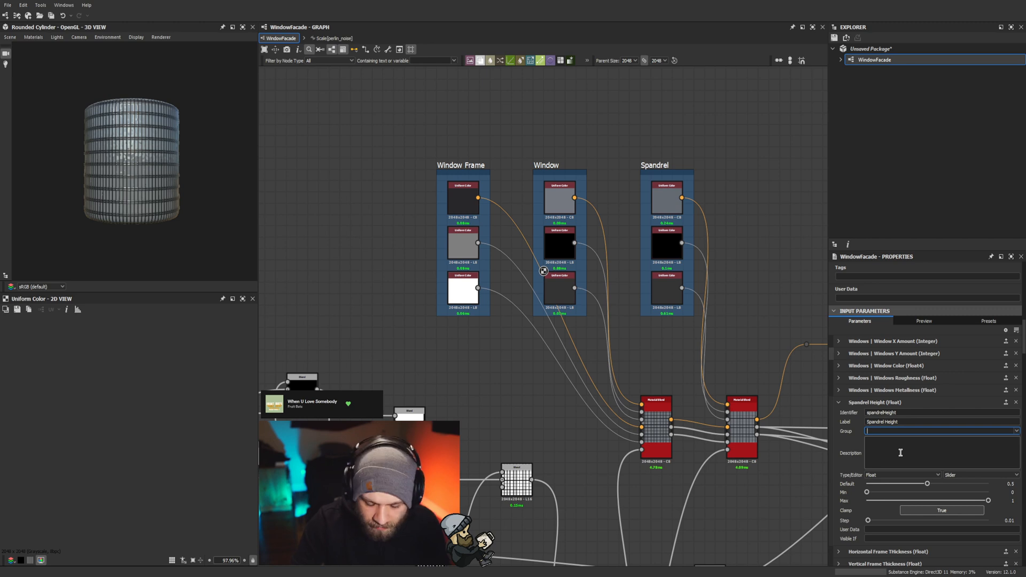
pyautogui.write('Spandrel')
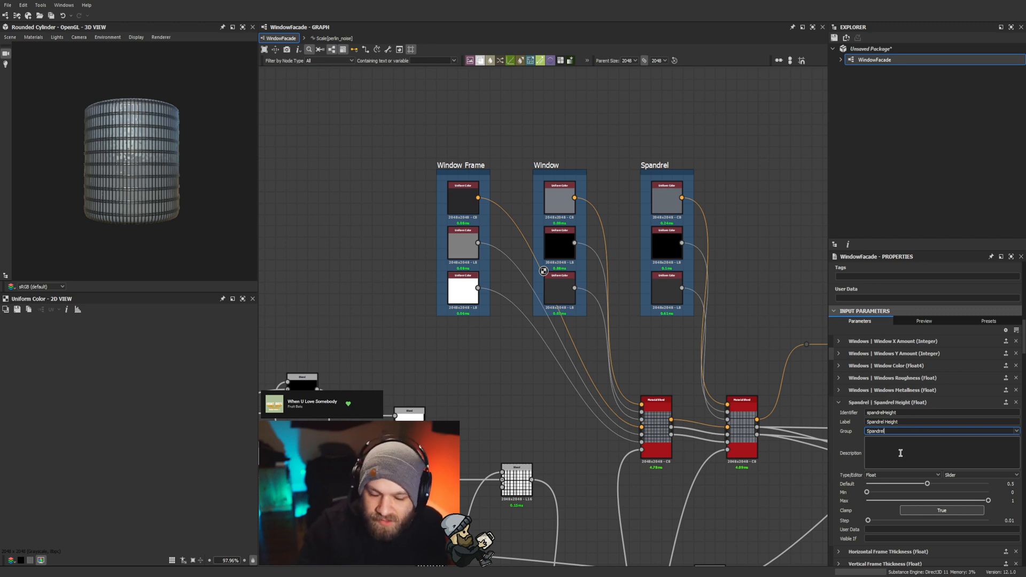
pyautogui.click(838, 403)
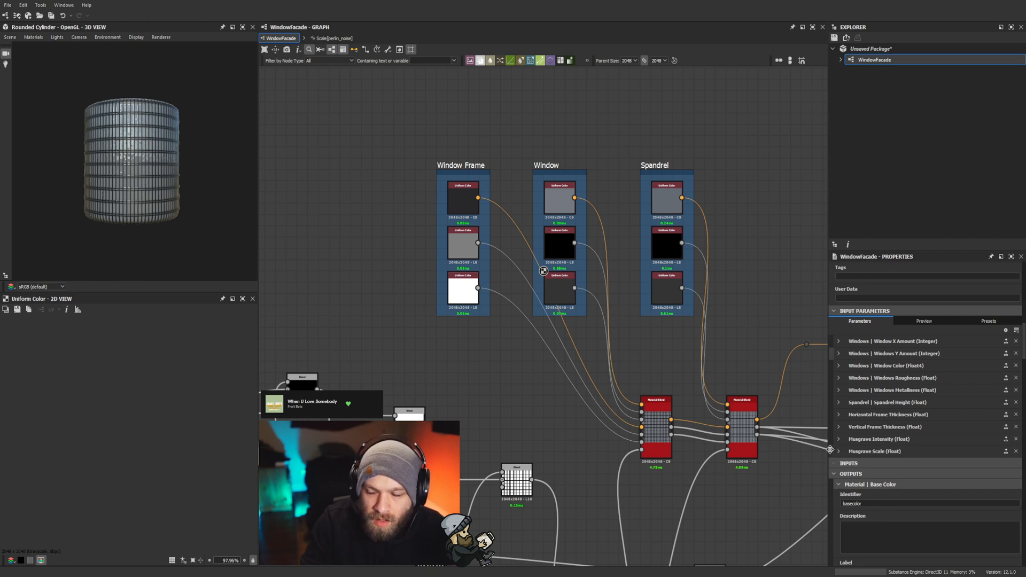
# Step: Make the previewed values the input parameters' defaults and check the facade on the cylinder up close
pyautogui.click(920, 320)
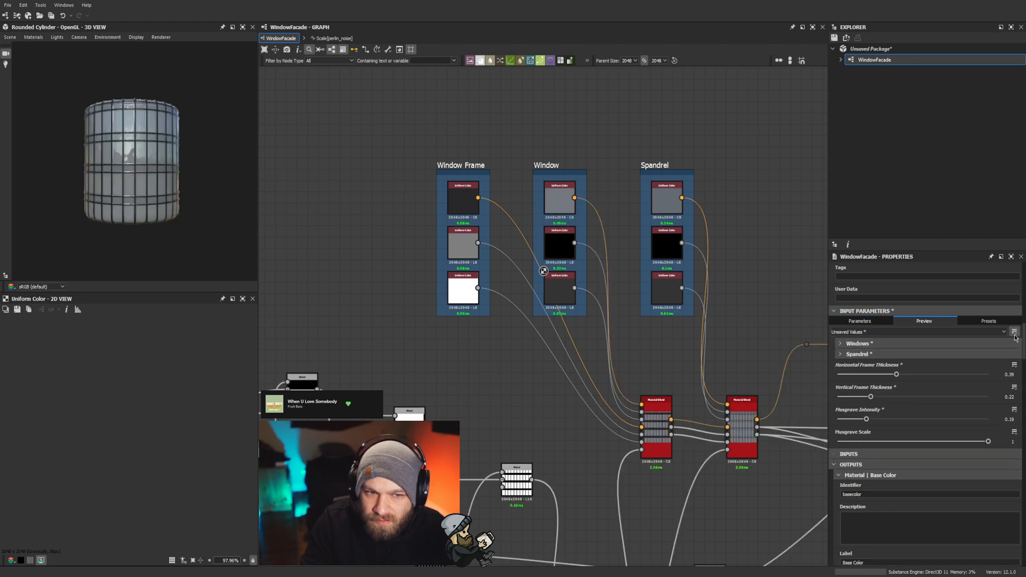
pyautogui.click(1004, 347)
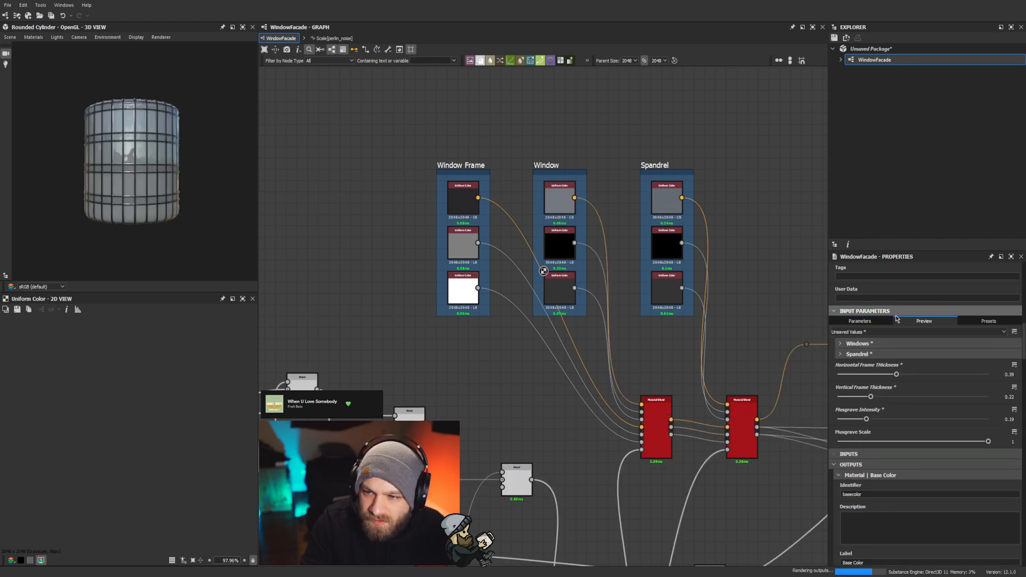
pyautogui.click(869, 322)
pyautogui.scroll(4, 262, 190)
pyautogui.scroll(3, 174, 182)
pyautogui.scroll(5, 142, 180)
pyautogui.moveTo(169, 180); pyautogui.dragTo(219, 187)
pyautogui.scroll(-5, 143, 180)
pyautogui.scroll(-4, 540, 337)
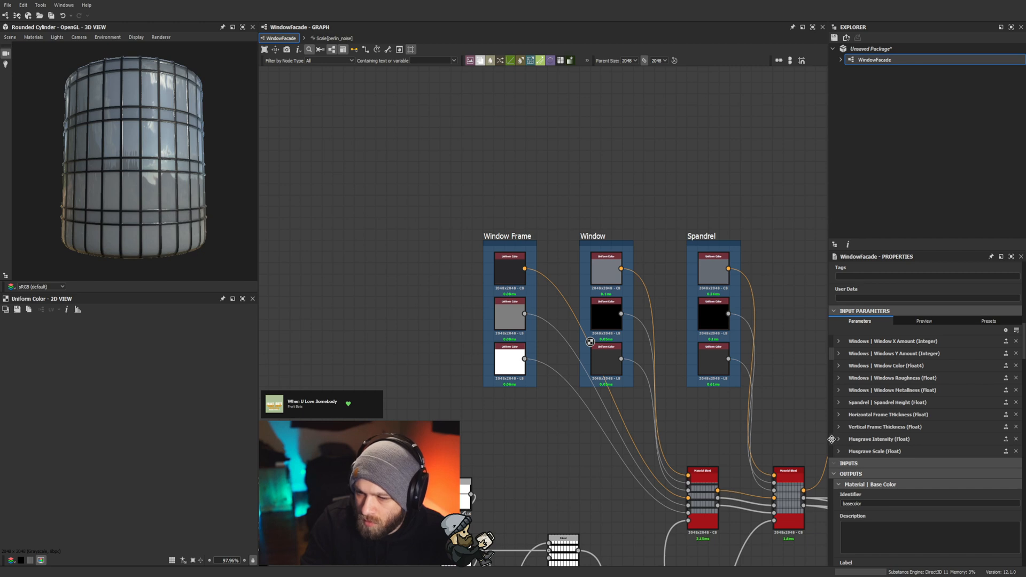
# Step: Change the Spandrel Height parameter's group to Windows and collapse its definition
pyautogui.click(839, 402)
pyautogui.doubleClick(895, 433)
pyautogui.write('W')
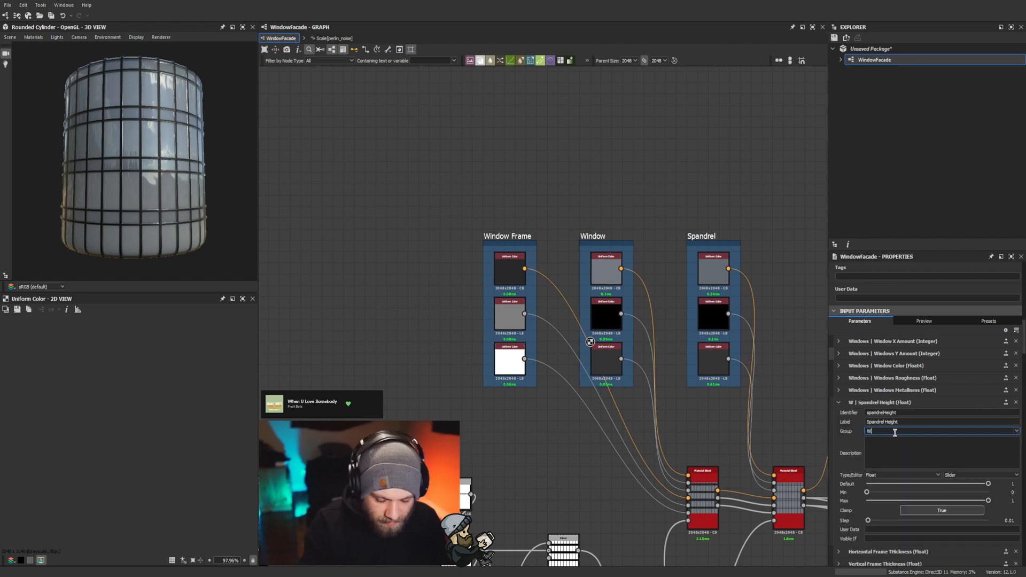
pyautogui.write('indows')
pyautogui.hotkey('ctrl', 'BackSpace')
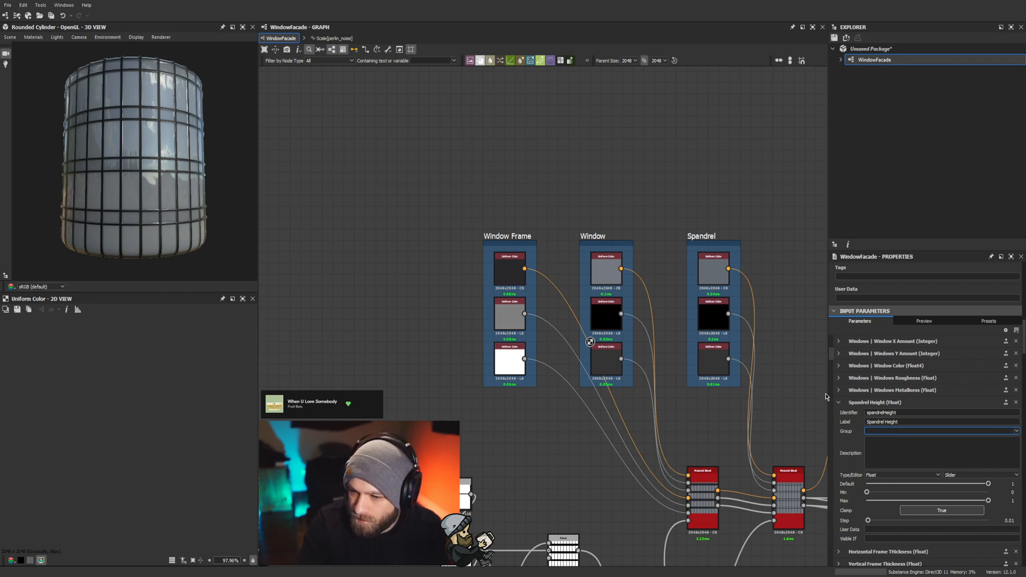
pyautogui.write('Windows')
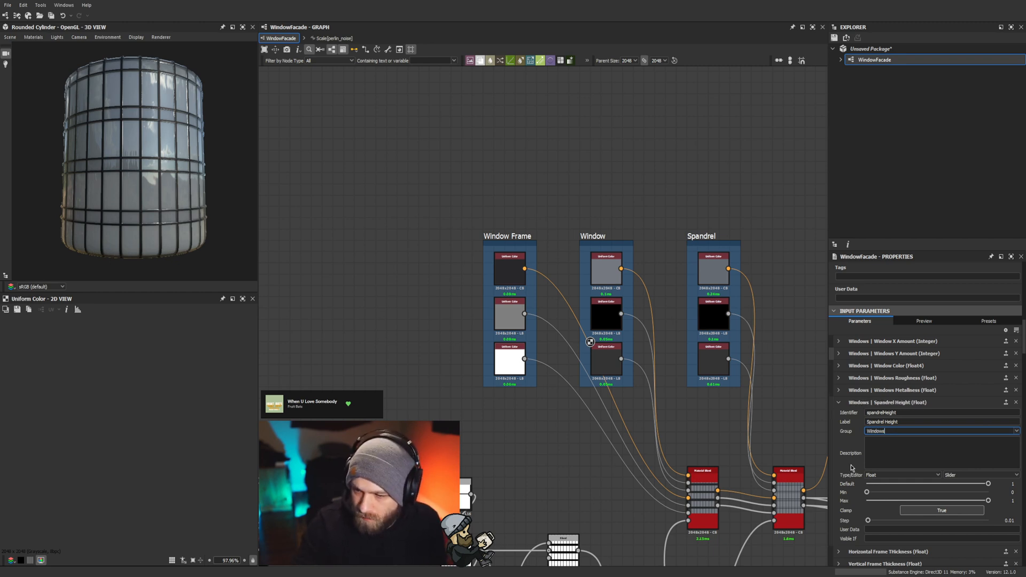
pyautogui.click(839, 403)
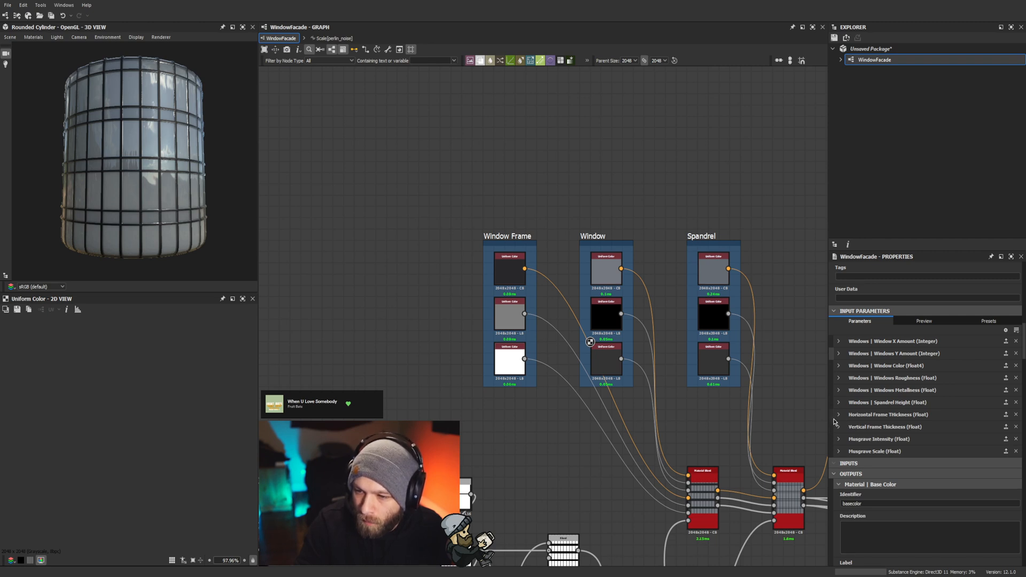
# Step: Move the Musgrave Intensity parameter directly below Spandrel Height and assign it to the Windows group
pyautogui.moveTo(832, 443)
pyautogui.mouseDown()
pyautogui.moveTo(832, 409)
pyautogui.moveTo(833, 452)
pyautogui.moveTo(832, 431)
pyautogui.mouseUp()
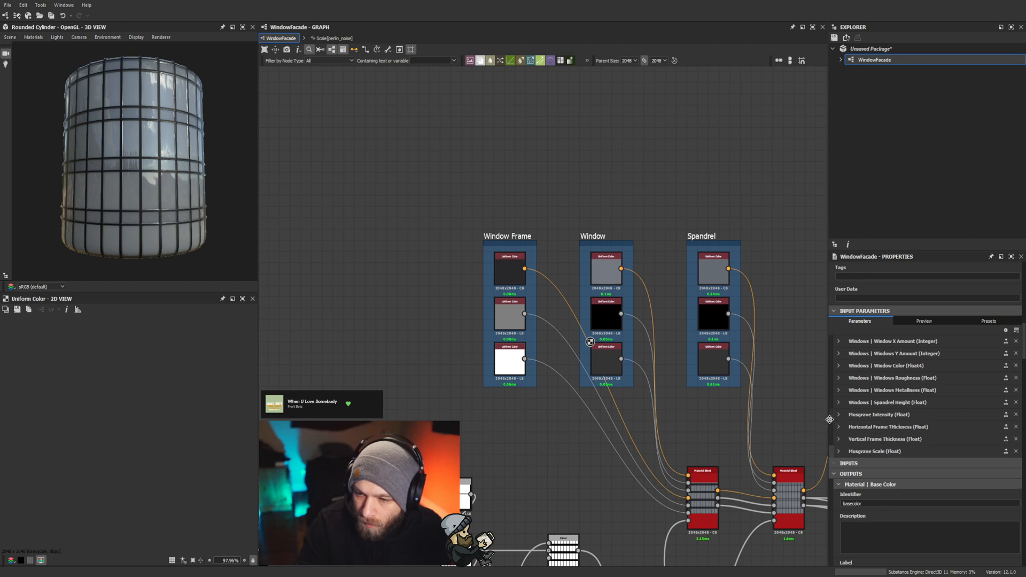
pyautogui.click(838, 415)
pyautogui.click(869, 442)
pyautogui.write('Windows')
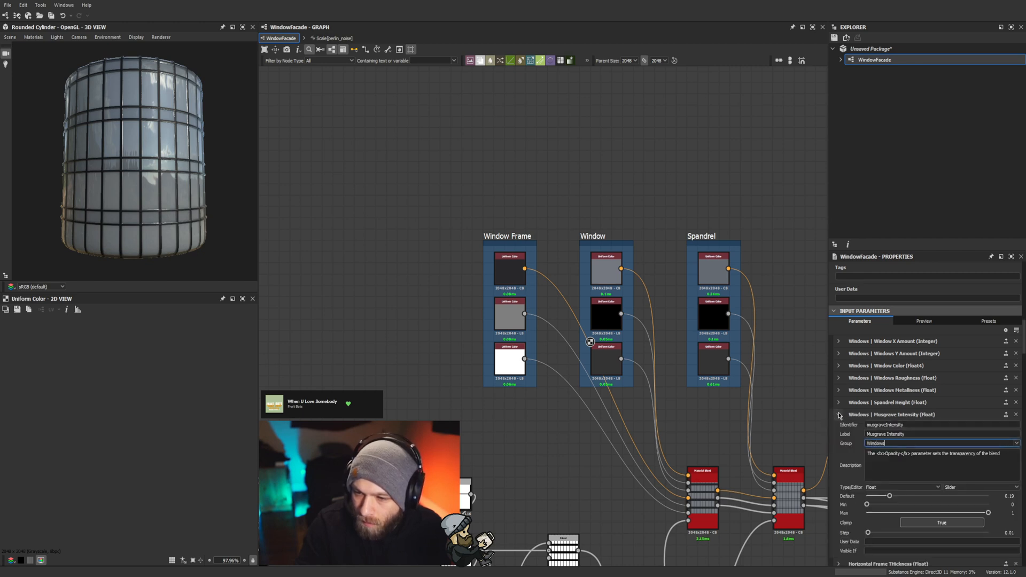
pyautogui.click(839, 415)
# Step: Assign the Musgrave Scale parameter to the Windows group and move it directly above Musgrave Intensity
pyautogui.click(838, 451)
pyautogui.click(870, 480)
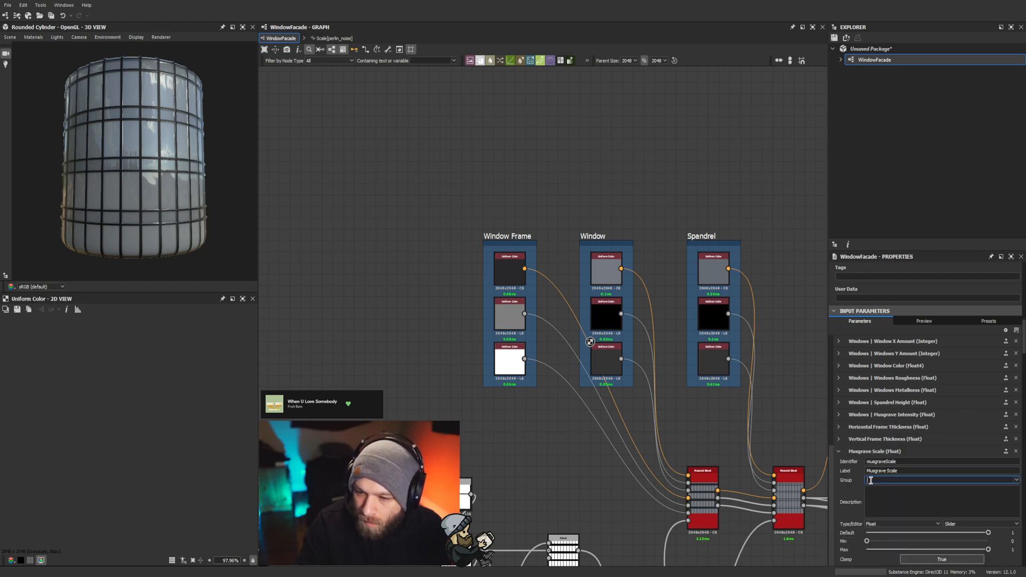
pyautogui.write('Windows')
pyautogui.click(839, 451)
pyautogui.moveTo(832, 462); pyautogui.dragTo(831, 406)
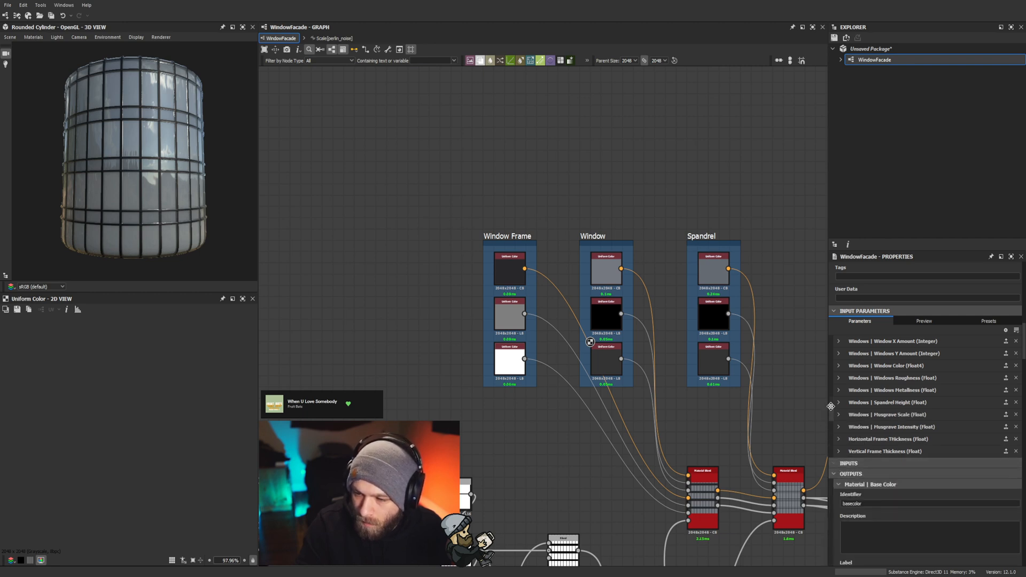
# Step: Preview the input parameters and check which controls sit inside the Windows group
pyautogui.click(912, 322)
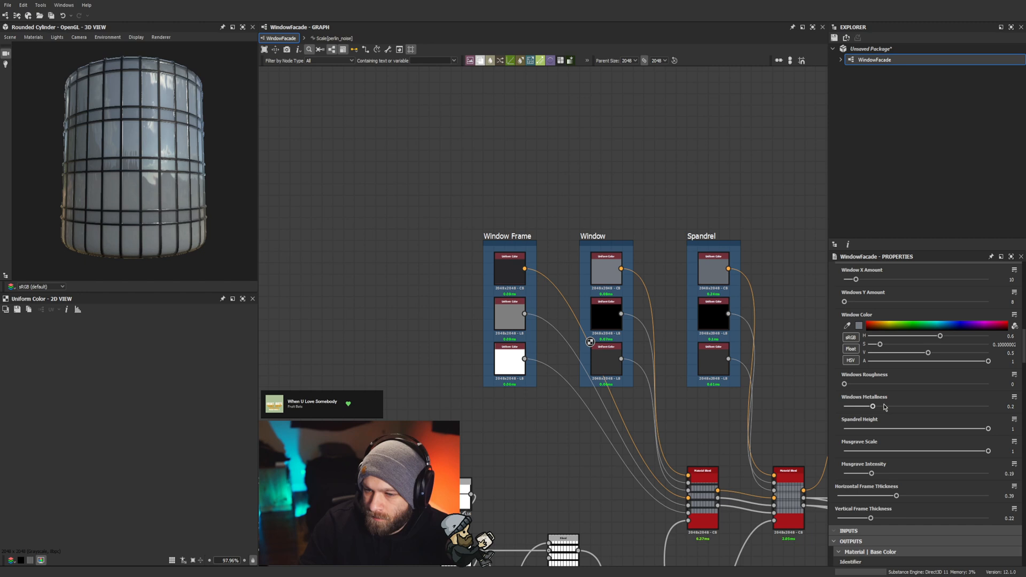
pyautogui.scroll(3, 861, 336)
pyautogui.click(857, 346)
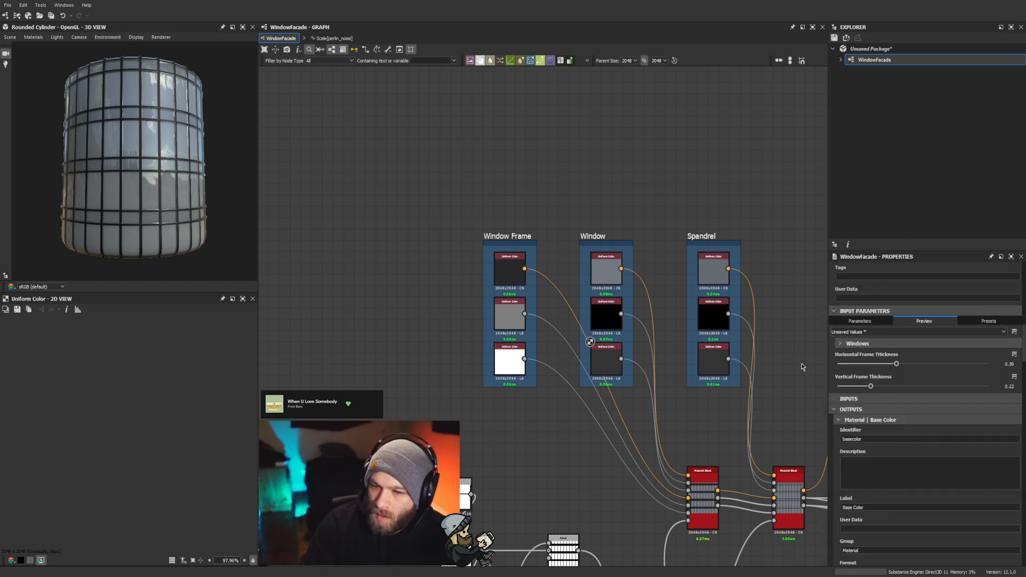
pyautogui.moveTo(786, 357); pyautogui.dragTo(669, 345, button='middle')
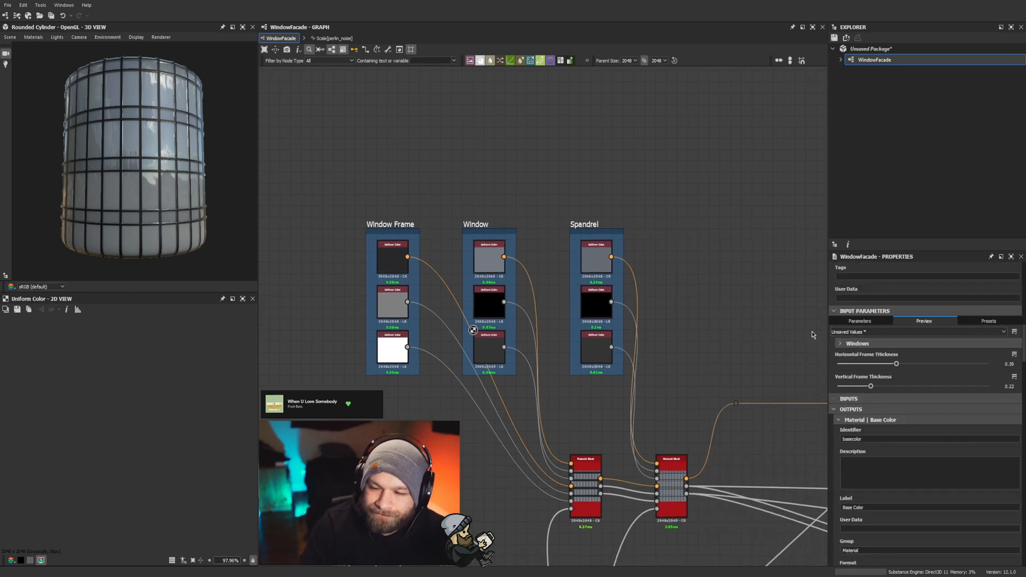
pyautogui.click(859, 345)
pyautogui.scroll(-3, 880, 410)
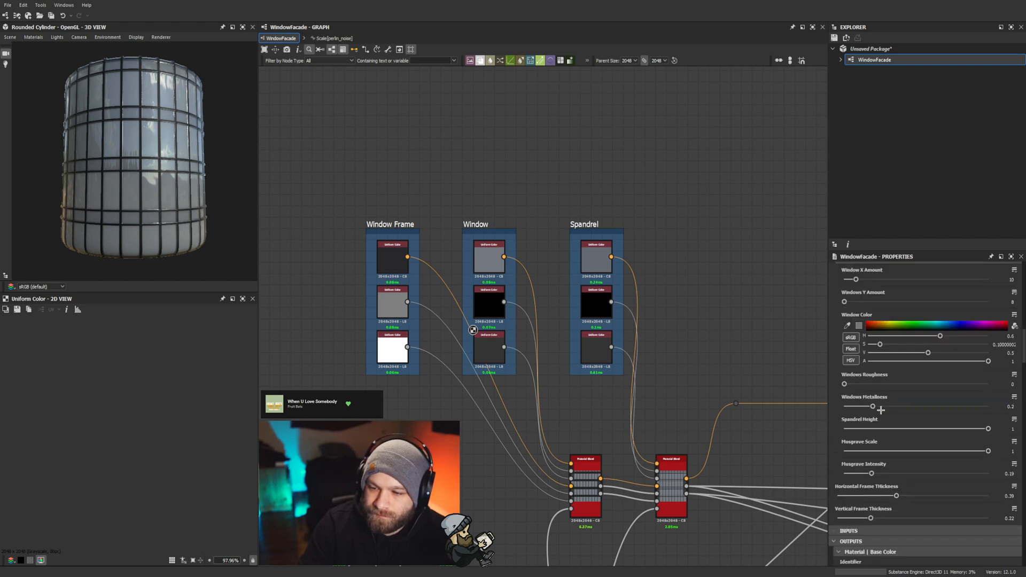
pyautogui.scroll(3, 880, 410)
# Step: Clear the Spandrel Height parameter's group and move the parameter directly below Musgrave Intensity
pyautogui.click(860, 321)
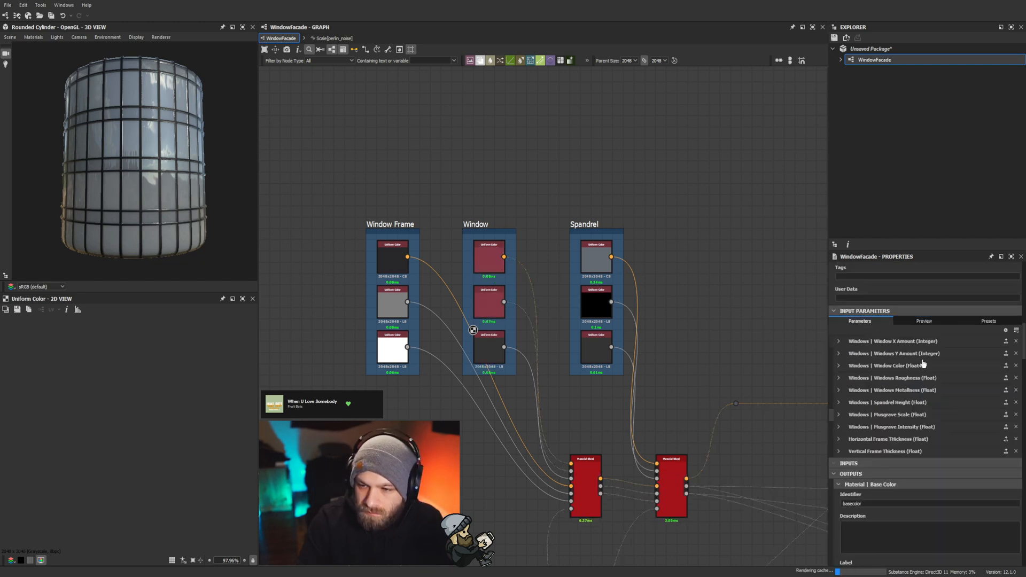
pyautogui.click(858, 403)
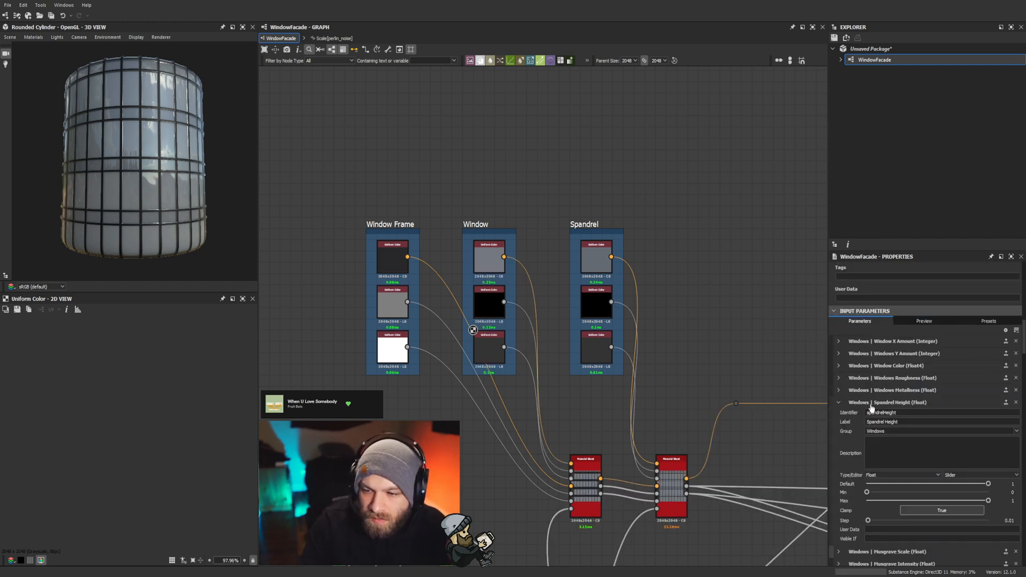
pyautogui.doubleClick(888, 431)
pyautogui.write('Spandrel')
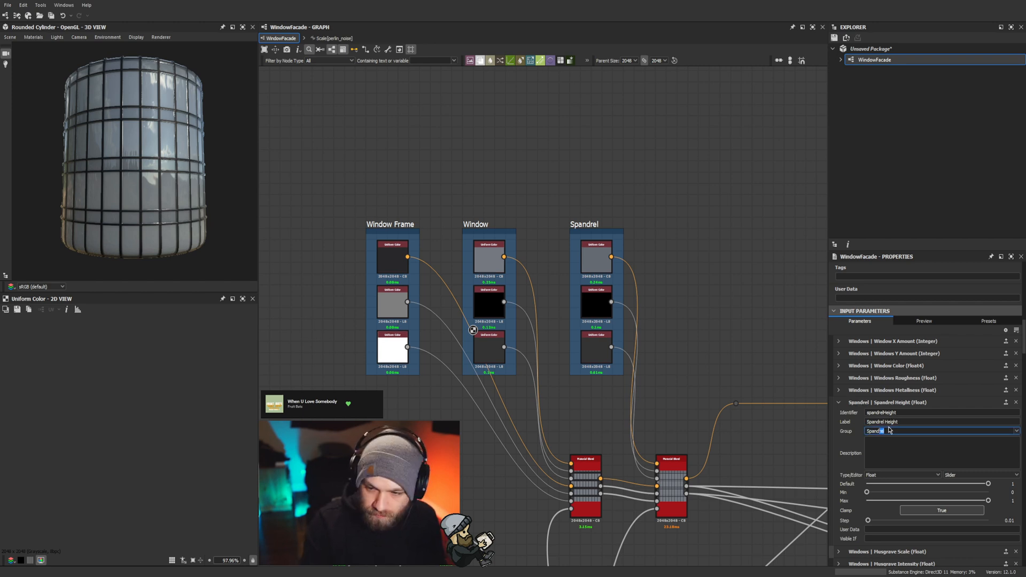
pyautogui.press('Return')
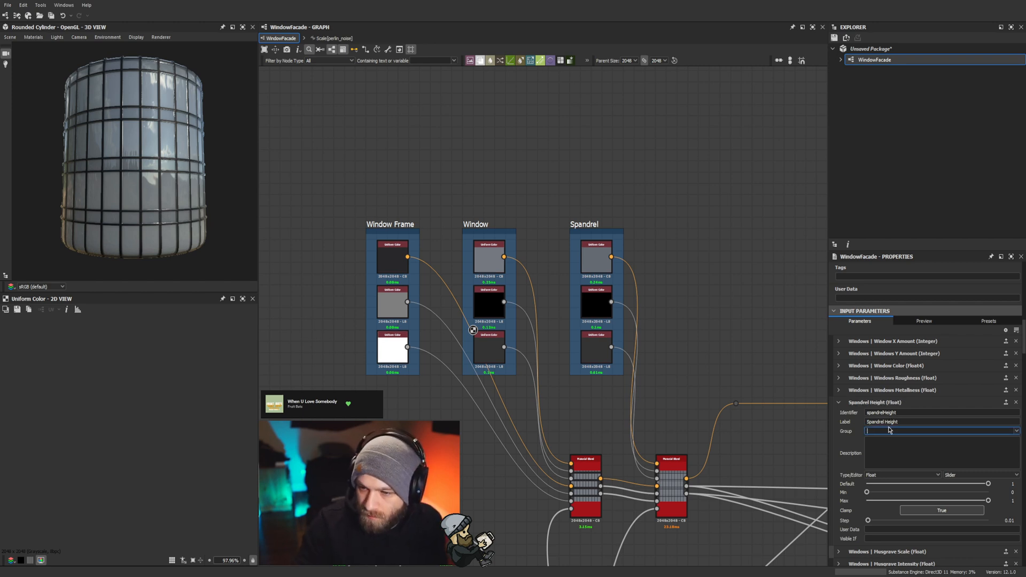
pyautogui.click(839, 404)
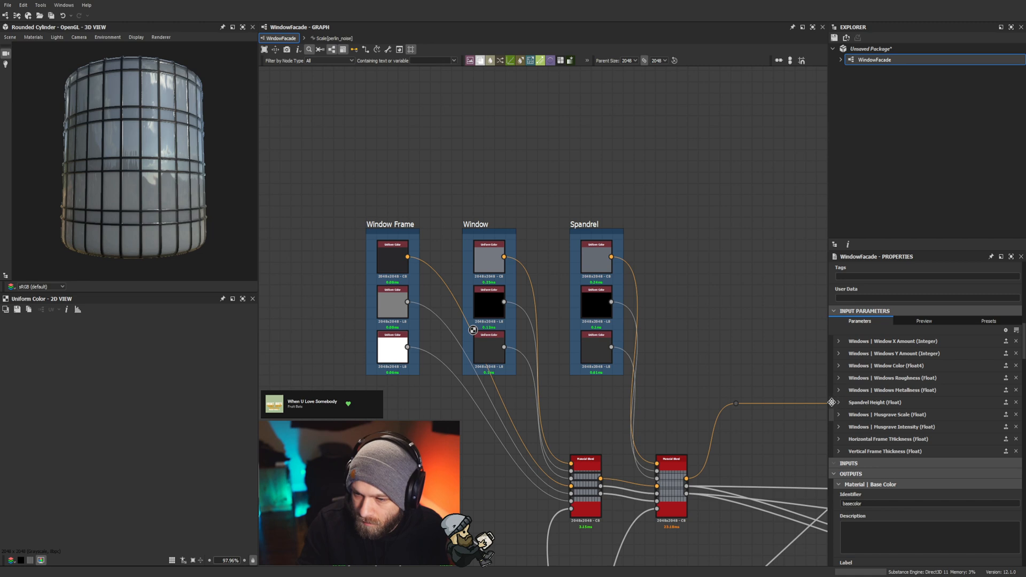
pyautogui.moveTo(832, 405)
pyautogui.mouseDown()
pyautogui.moveTo(830, 437)
pyautogui.moveTo(829, 419)
pyautogui.mouseUp()
# Step: Expose the output colors of the three Spandrel Uniform Color nodes as Spandrel Color, Spandrel Roughness and Spandrel Metalness in a Spandrels group
pyautogui.click(596, 258)
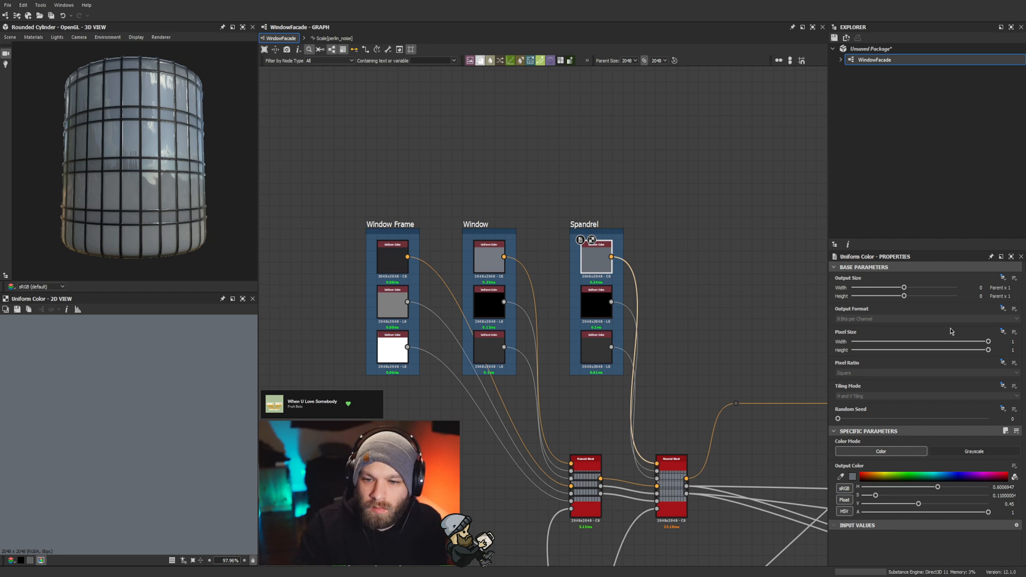
pyautogui.hotkey('ctrl', 'z')
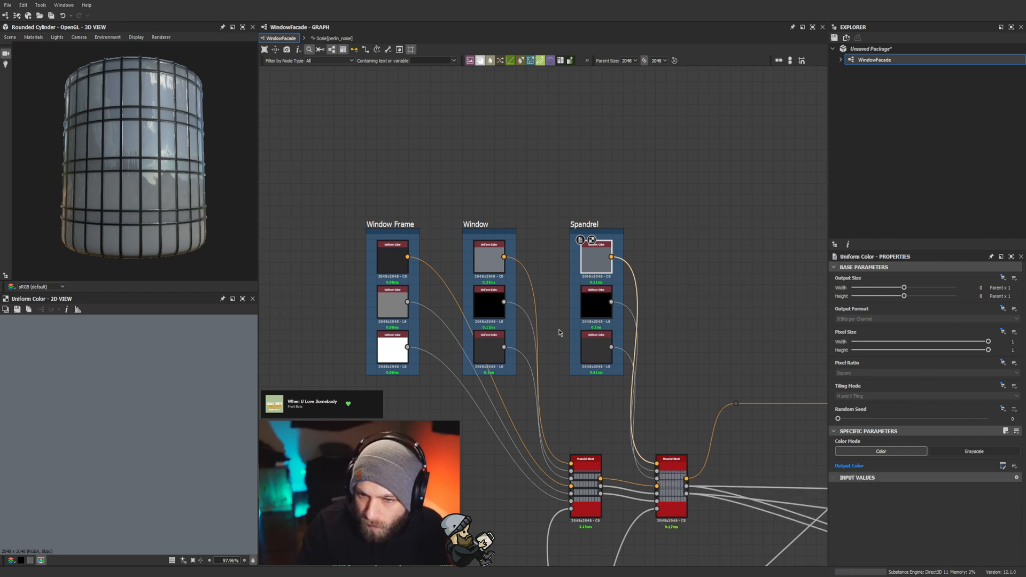
pyautogui.click(591, 303)
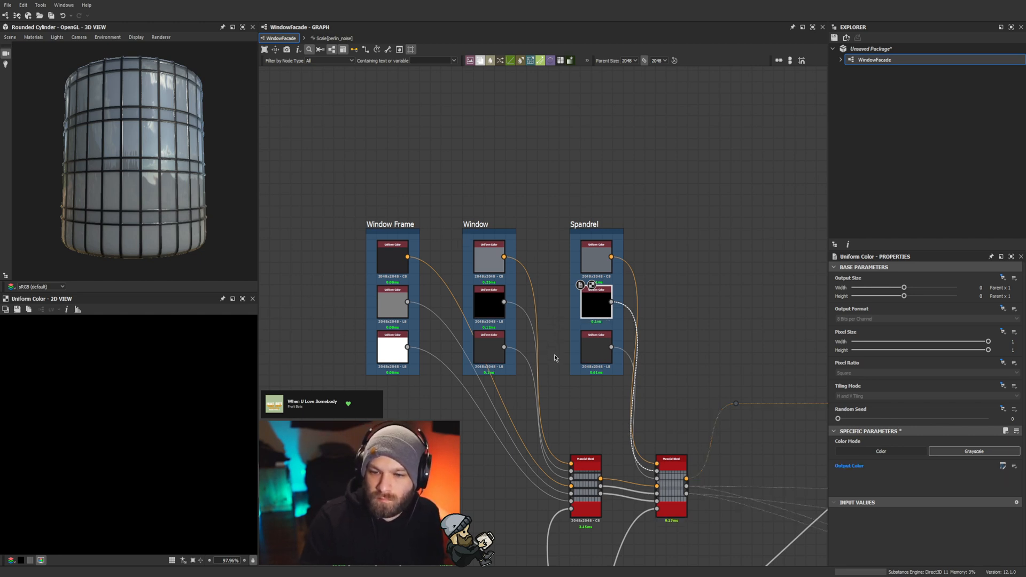
pyautogui.click(600, 354)
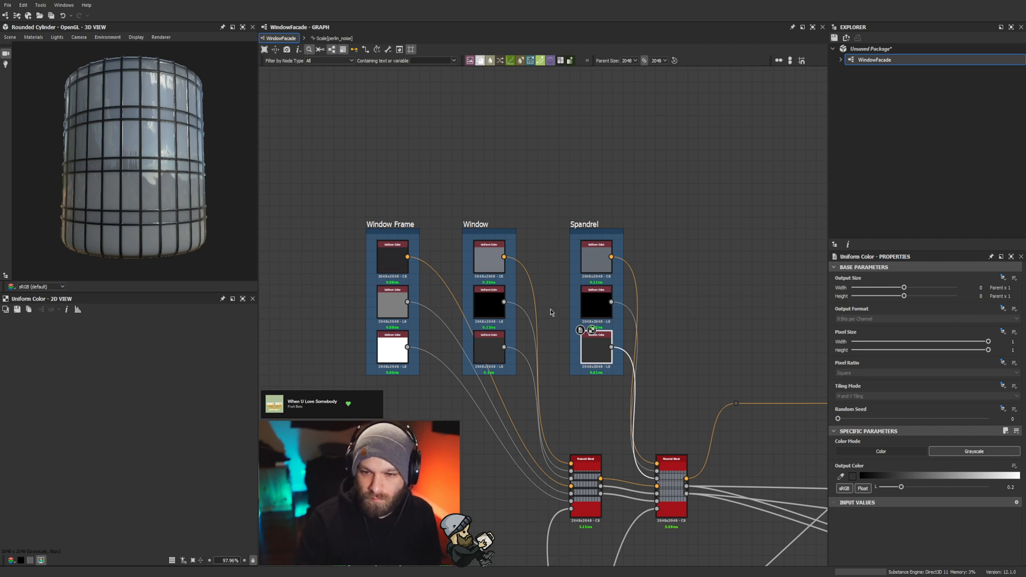
pyautogui.hotkey('ctrl', 'z')
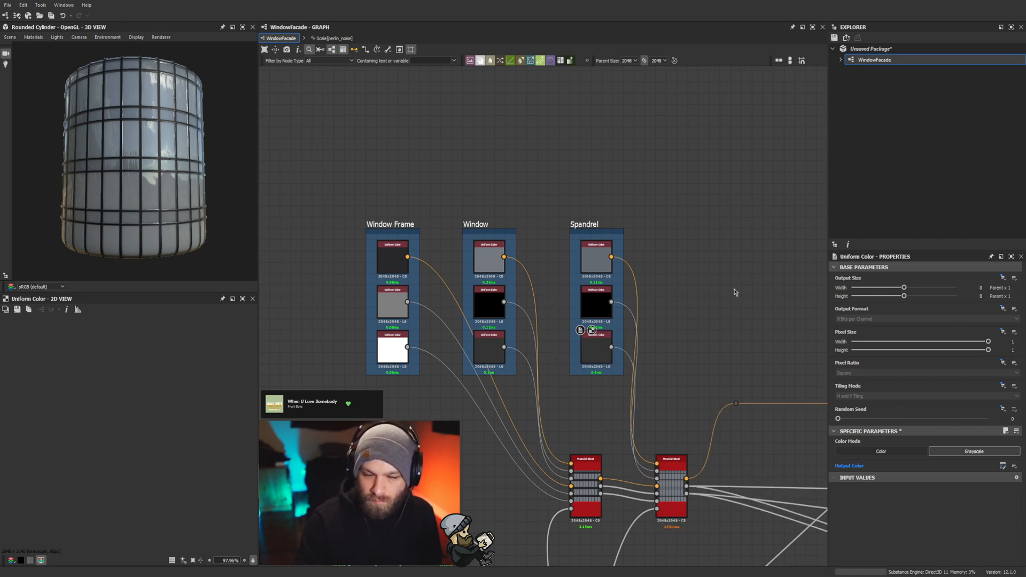
# Step: Set the graph's label to Building Window Facade in its attributes
pyautogui.click(728, 274)
pyautogui.scroll(-3, 925, 417)
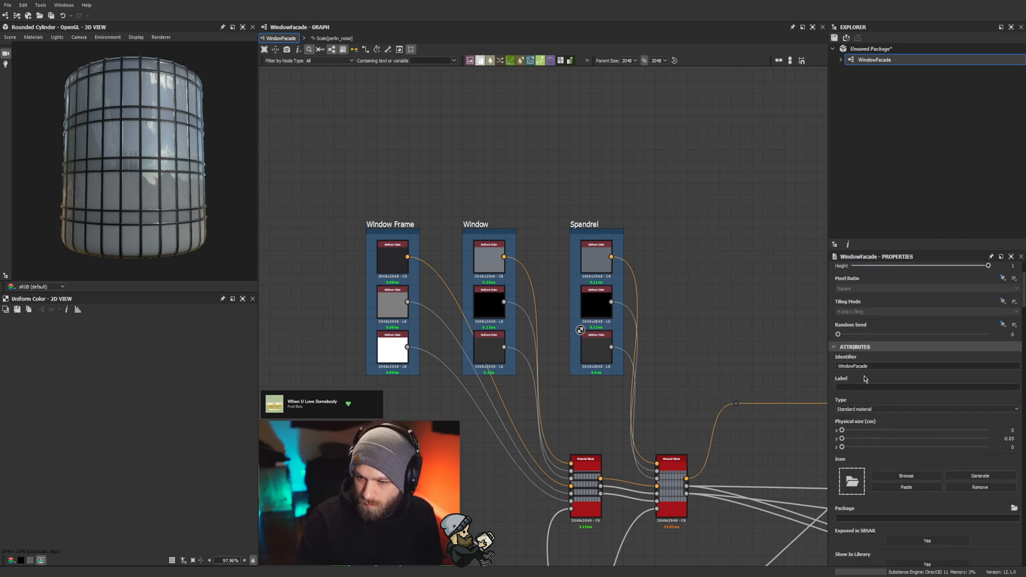
pyautogui.click(853, 388)
pyautogui.write('Building Window Facade')
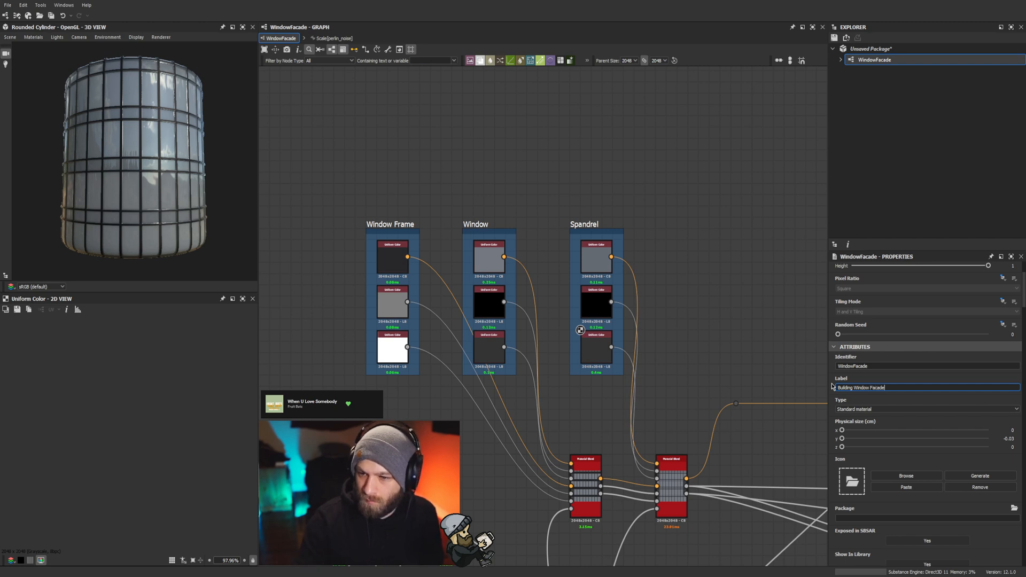
pyautogui.press('Return')
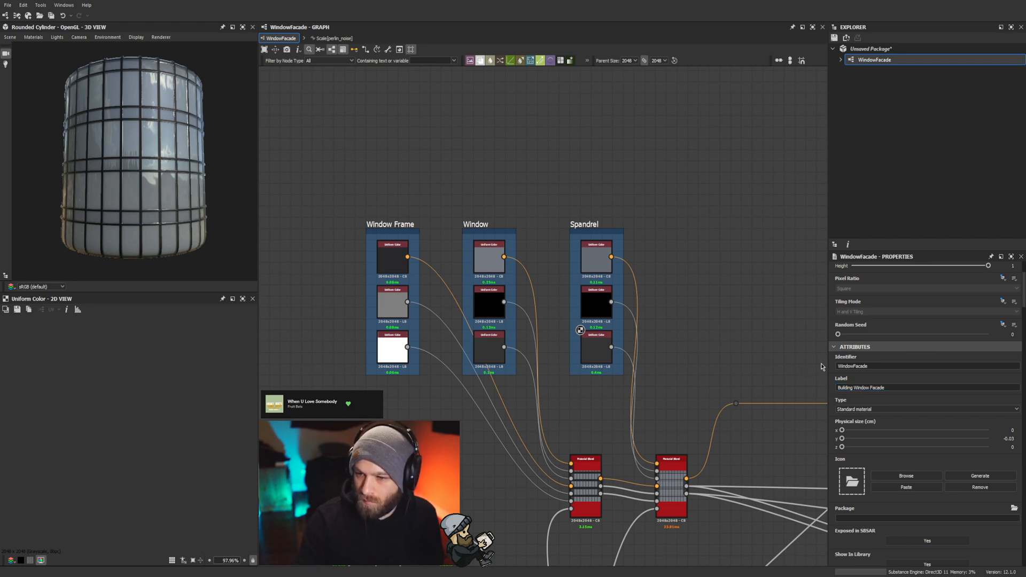
# Step: Change the graph's identifier to windowFacade and fit the whole node network in view
pyautogui.click(874, 365)
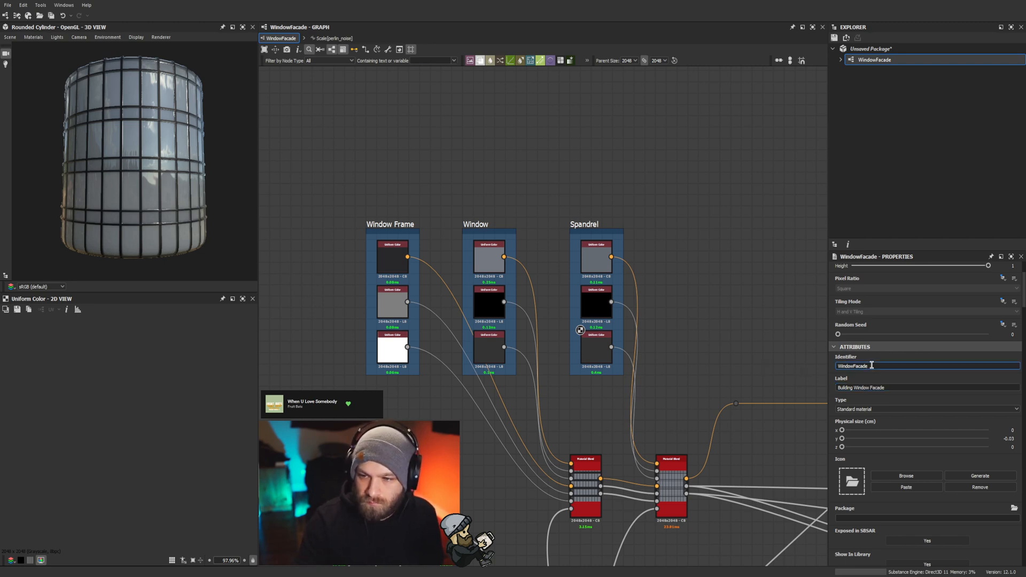
pyautogui.doubleClick(861, 366)
pyautogui.write('w')
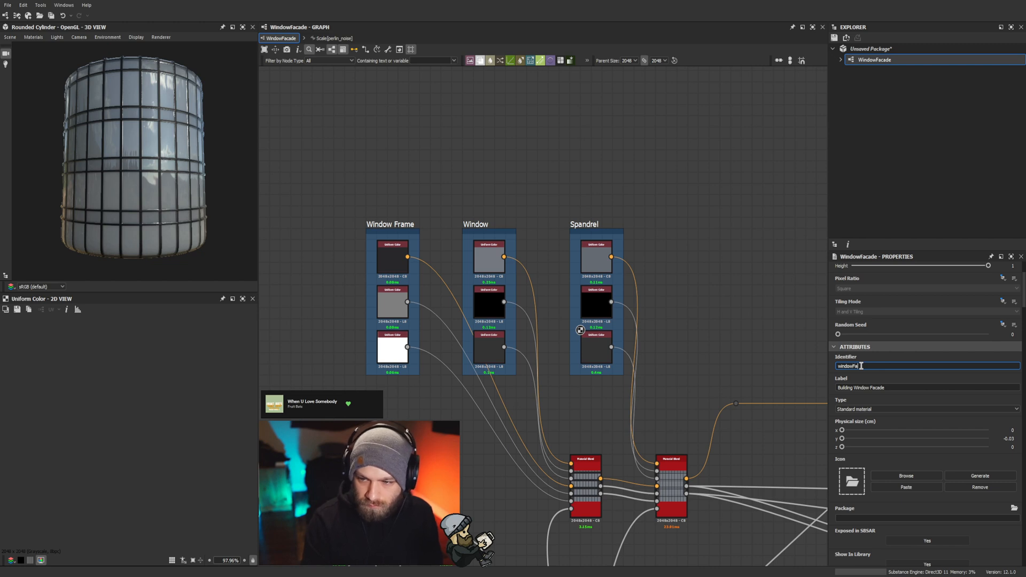
pyautogui.press('Return')
pyautogui.press('f')
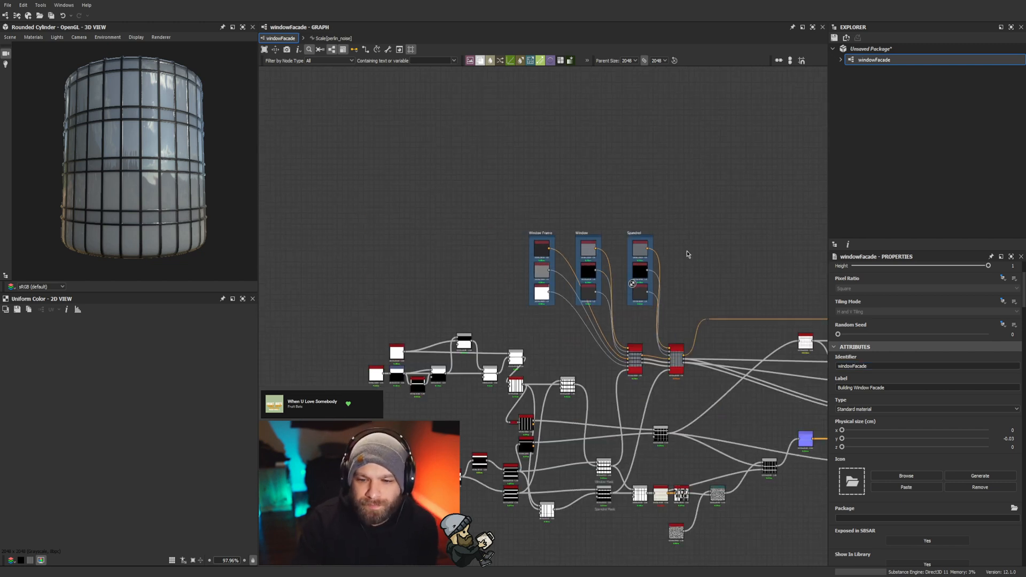
# Step: Fill in the graph's author name and author URL attributes
pyautogui.scroll(-5, 919, 423)
pyautogui.click(865, 380)
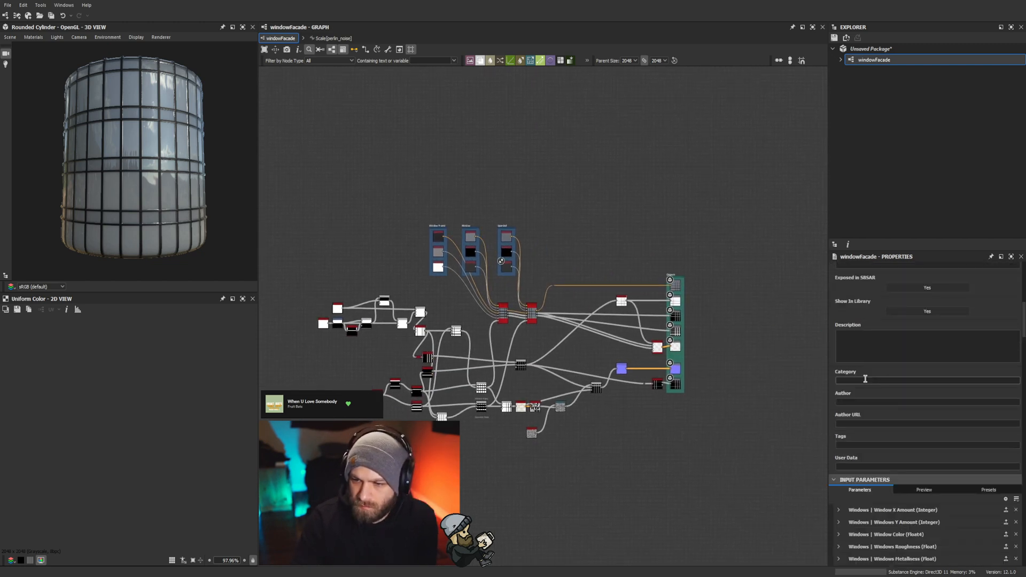
pyautogui.click(851, 402)
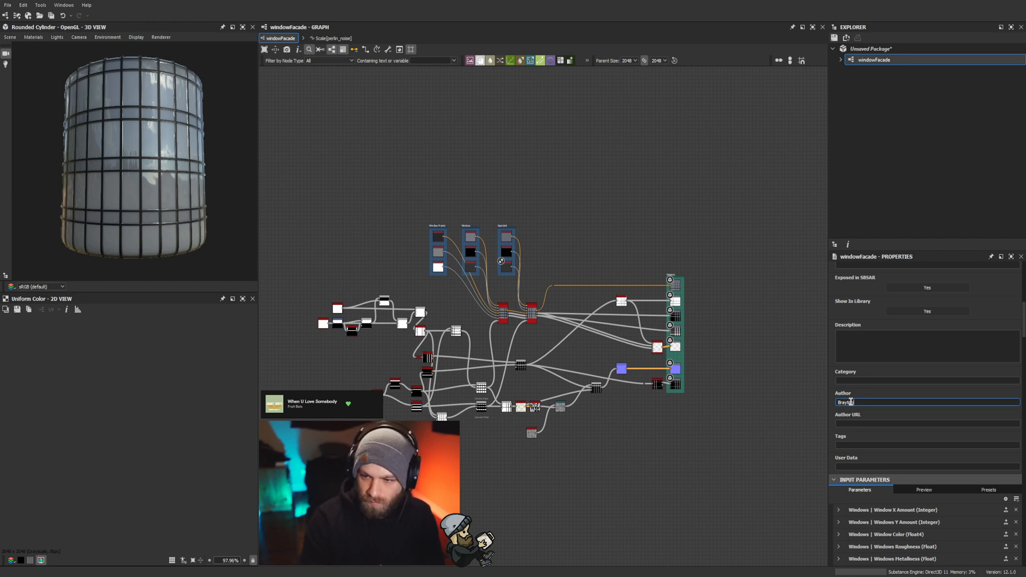
pyautogui.write('Brayton Dickey')
pyautogui.press('Tab')
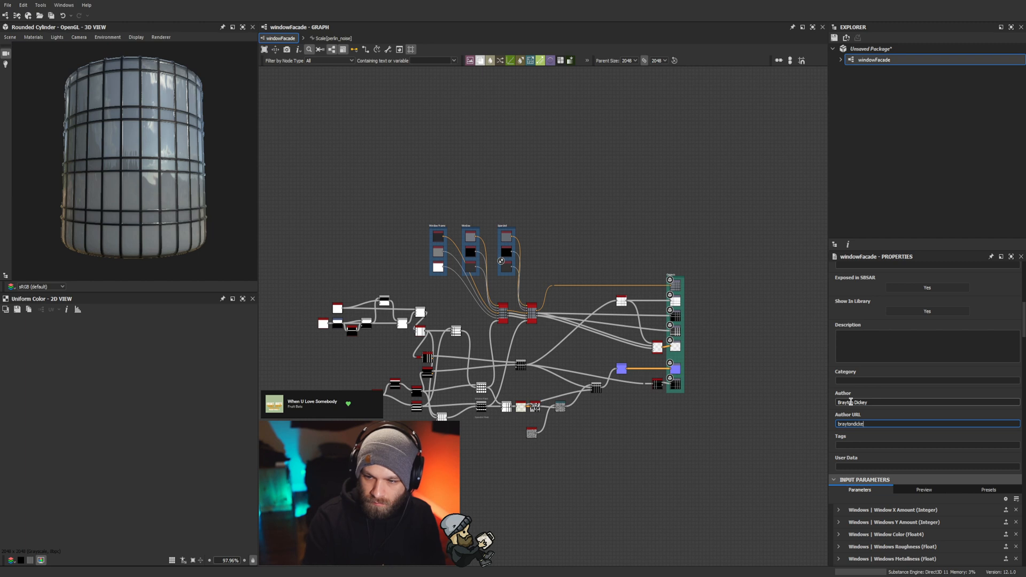
pyautogui.write('braytondickey.com')
# Step: Tag the graph with window, building, archviz, architecture, visualization
pyautogui.click(855, 445)
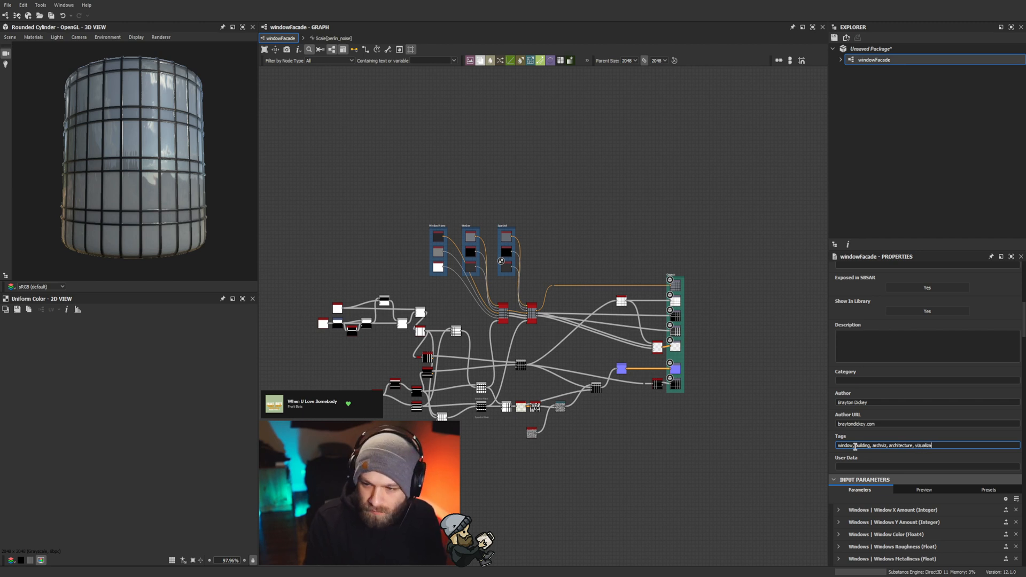
pyautogui.press('BackSpace')
pyautogui.press('BackSpace')
pyautogui.press('BackSpace')
pyautogui.press('BackSpace')
pyautogui.press('BackSpace')
pyautogui.press('BackSpace')
pyautogui.press('BackSpace')
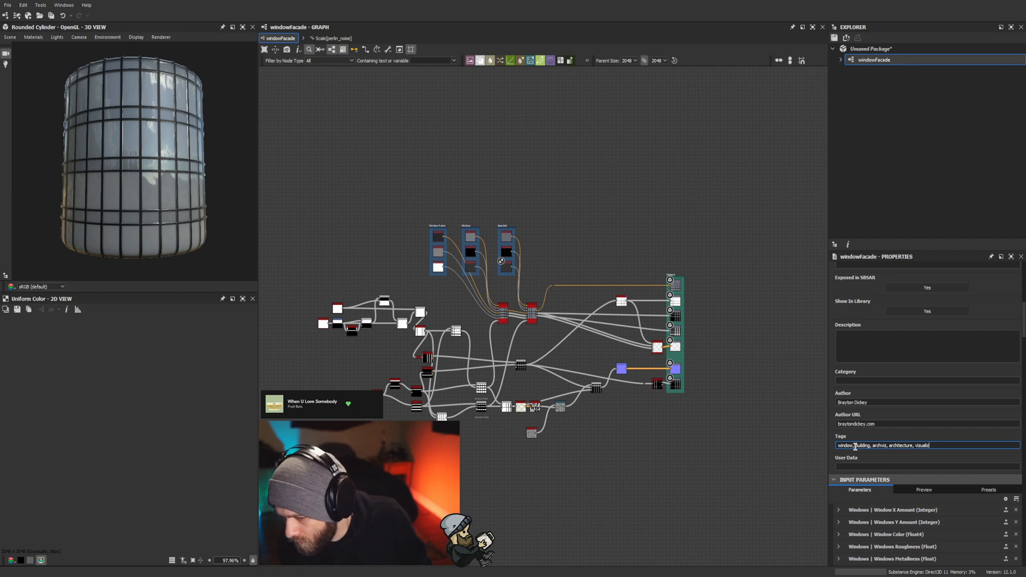
pyautogui.write('sua')
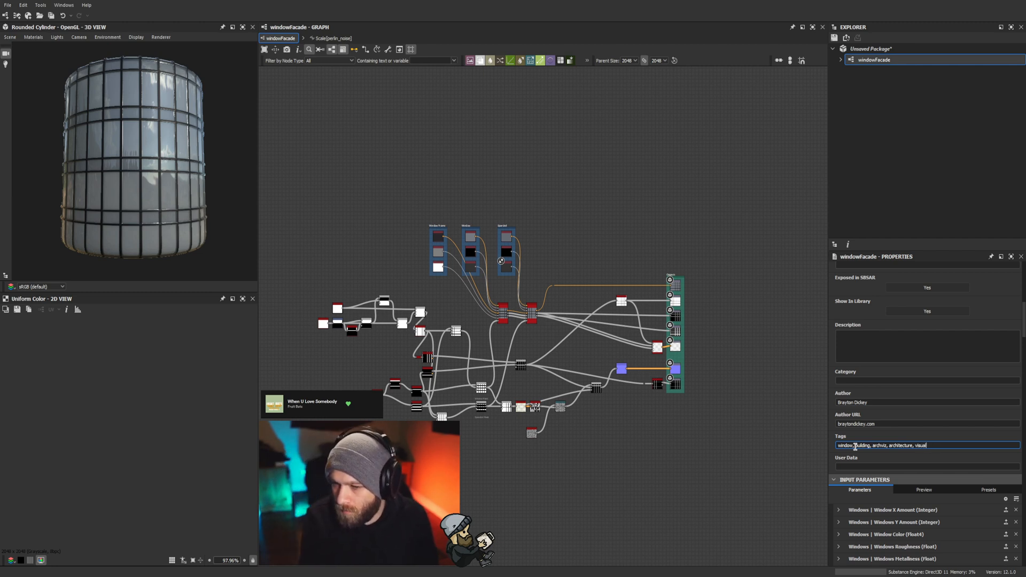
pyautogui.write('lization,')
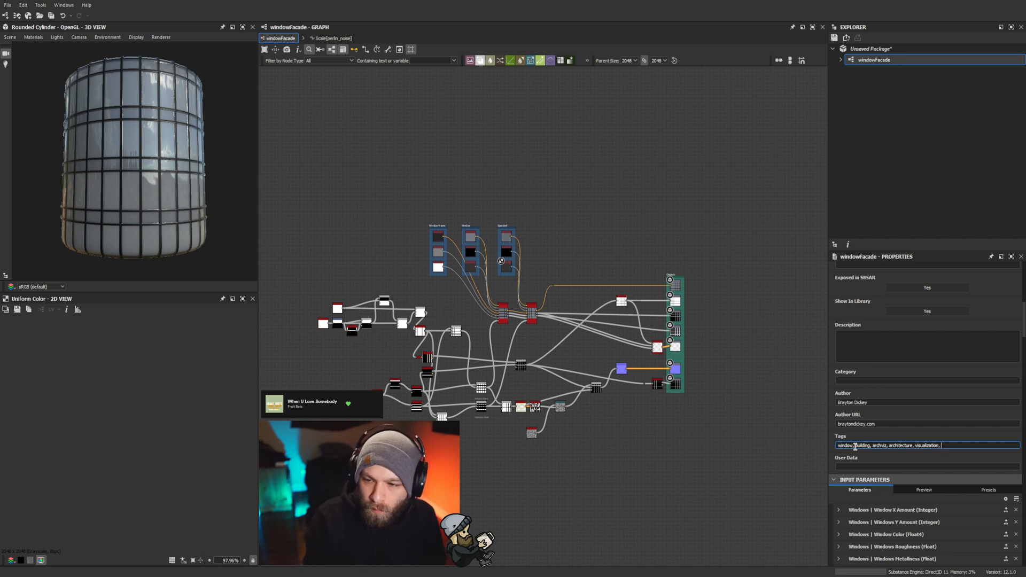
pyautogui.press('BackSpace')
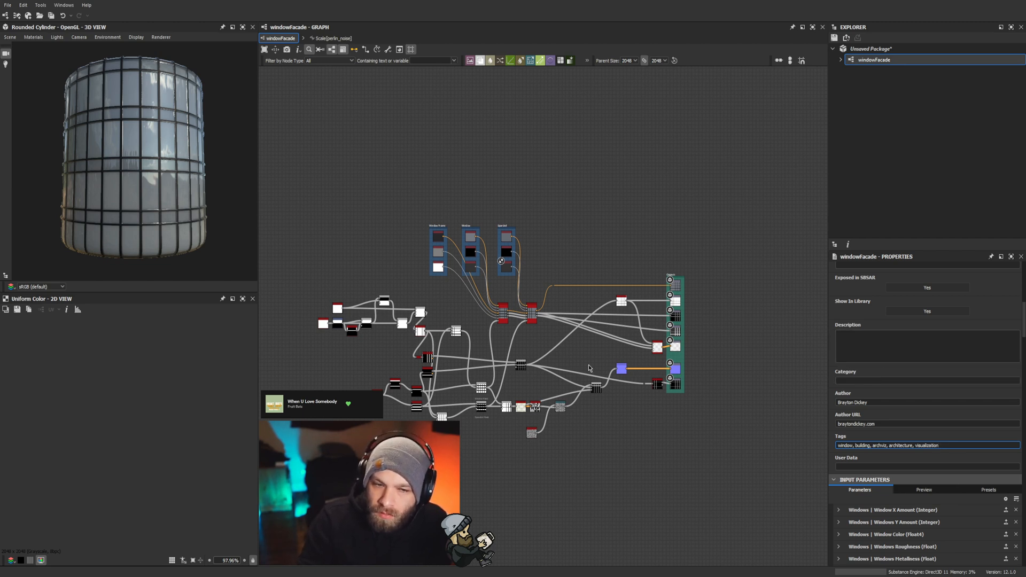
# Step: Expand the spandrel and frame thickness parameters and enable clamping for Horizontal Frame Thickness
pyautogui.scroll(2, 205, 186)
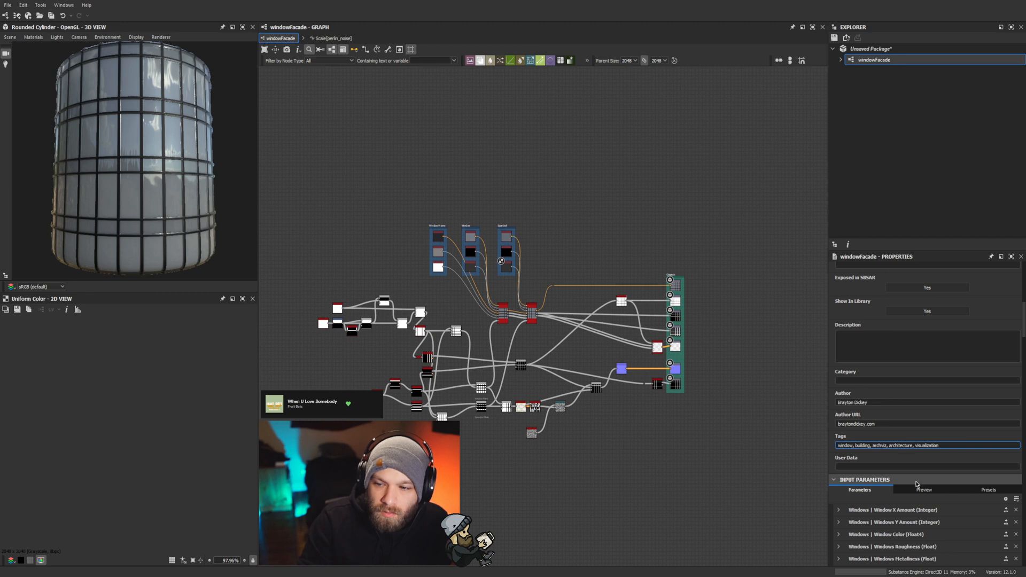
pyautogui.scroll(-3, 911, 506)
pyautogui.scroll(-1, 910, 504)
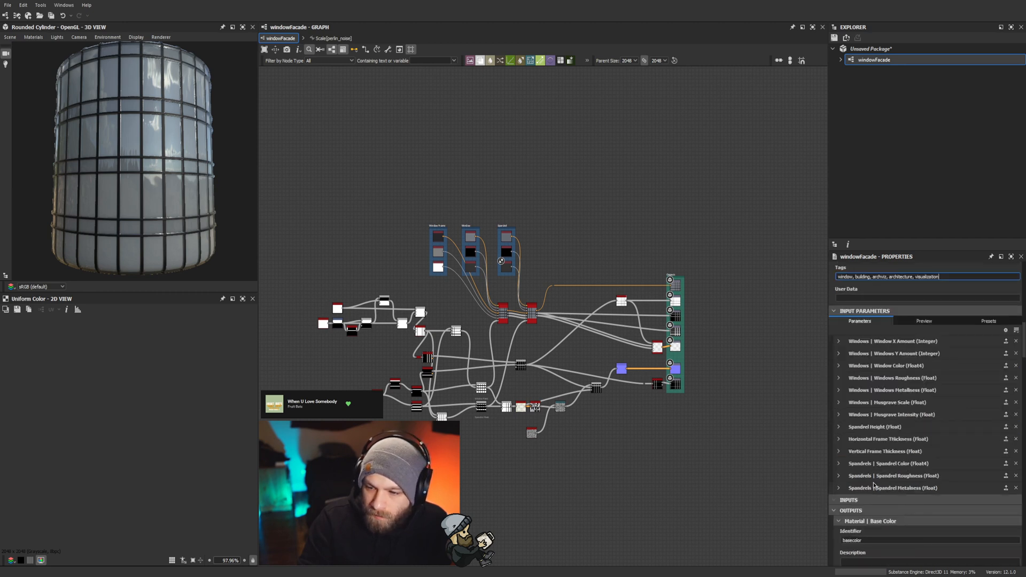
pyautogui.click(838, 491)
pyautogui.scroll(-1, 943, 524)
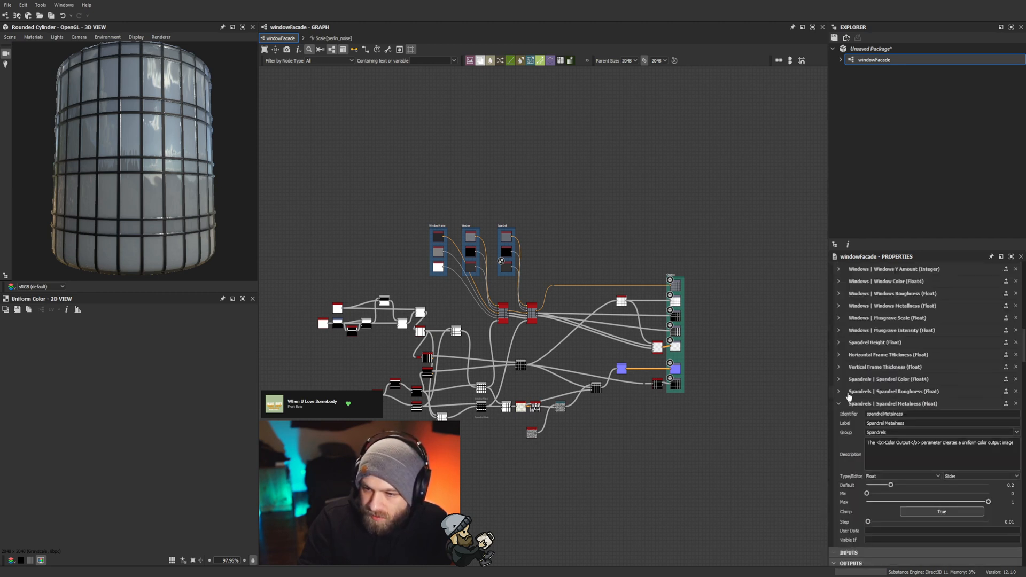
pyautogui.click(838, 392)
pyautogui.click(838, 379)
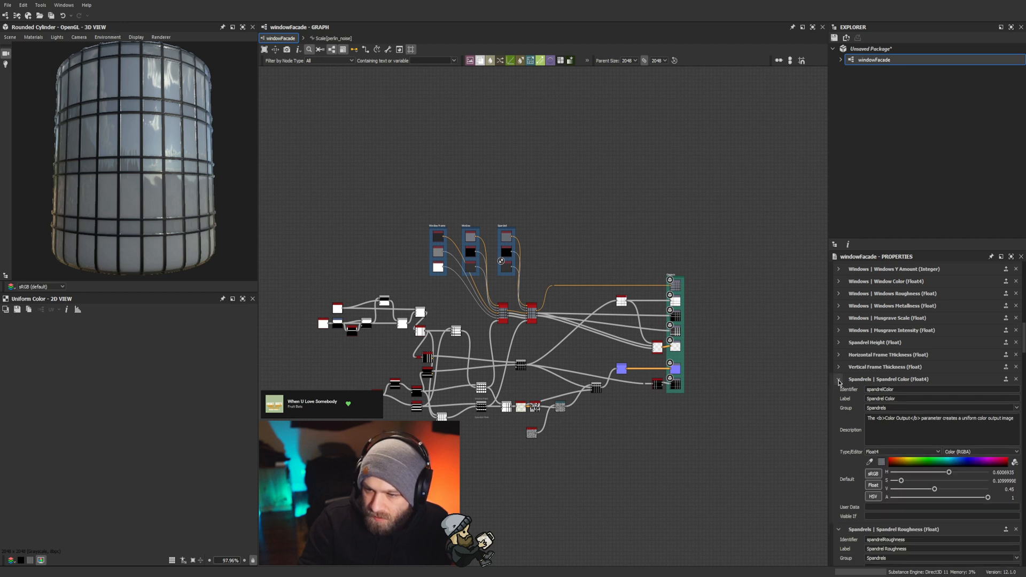
pyautogui.click(838, 367)
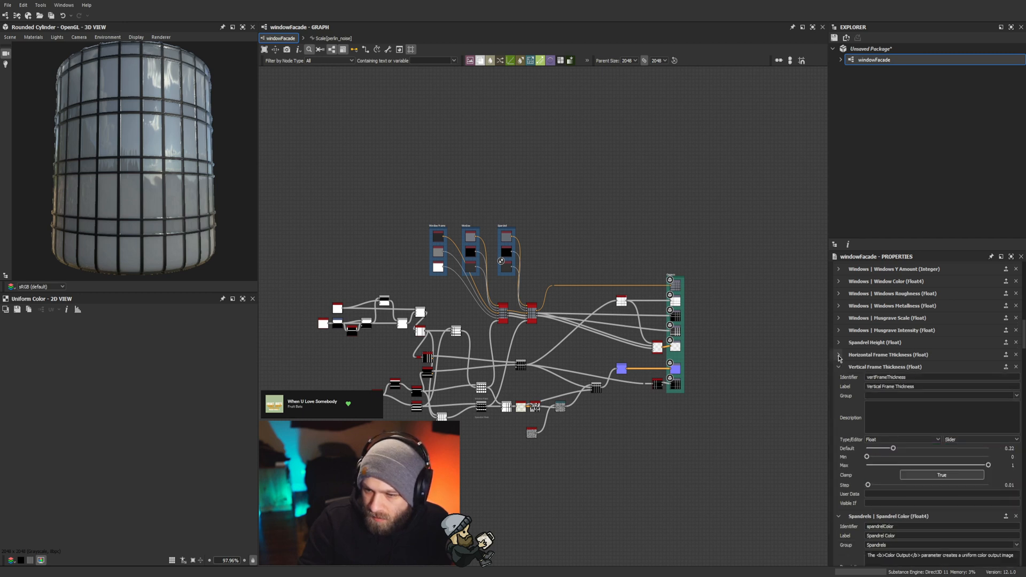
pyautogui.click(838, 354)
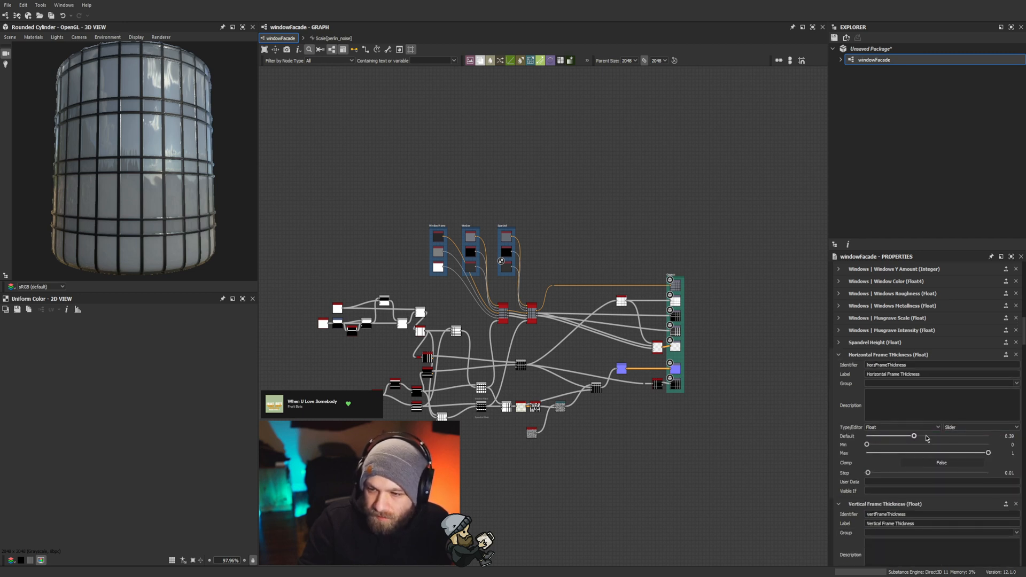
pyautogui.click(922, 463)
pyautogui.scroll(5, 925, 364)
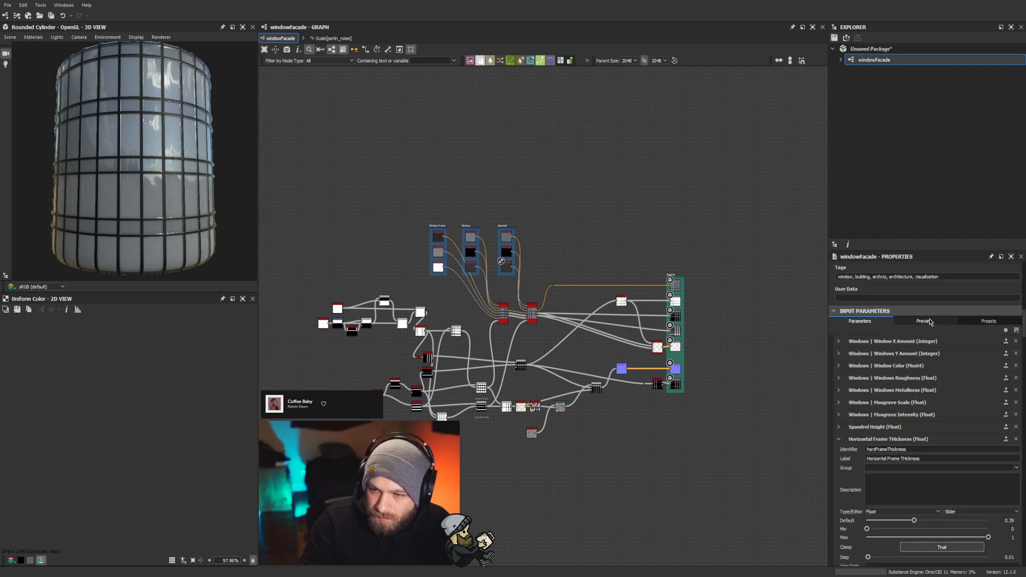
# Step: Review the exposed parameters in the preview and assign Spandrel Height to the Spandrels group
pyautogui.click(930, 321)
pyautogui.click(863, 423)
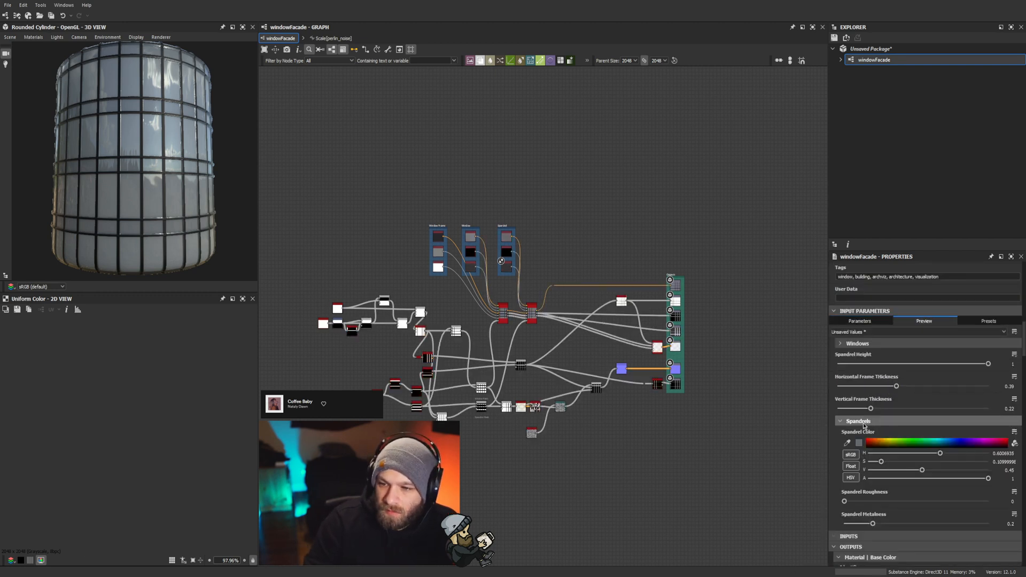
pyautogui.scroll(-3, 914, 373)
pyautogui.scroll(4, 914, 374)
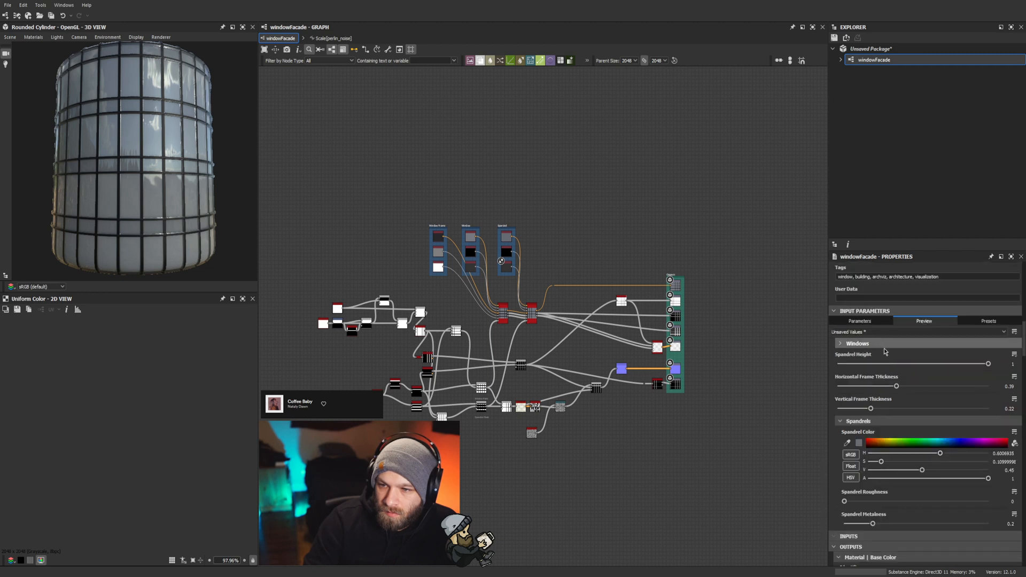
pyautogui.click(859, 321)
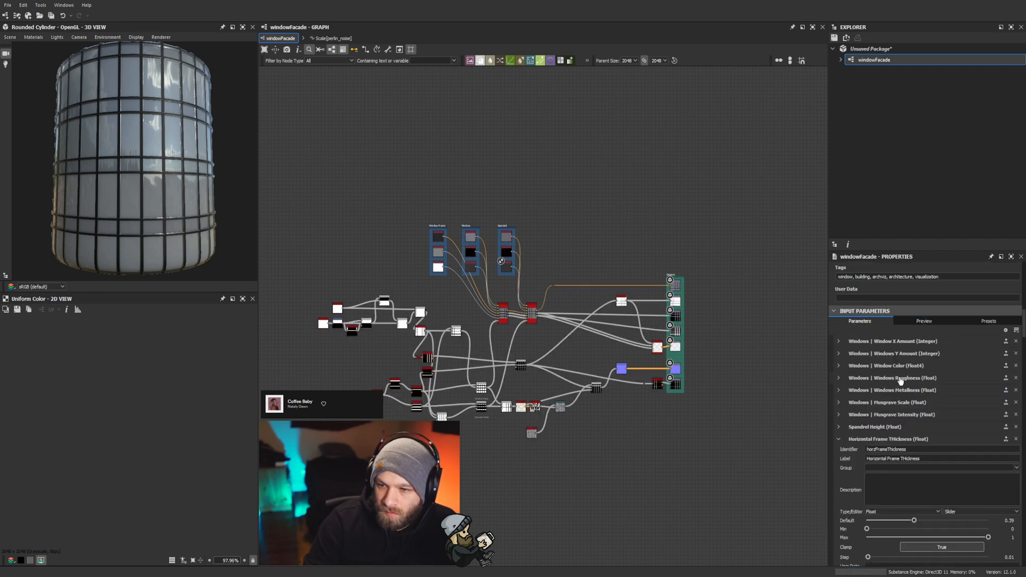
pyautogui.click(881, 427)
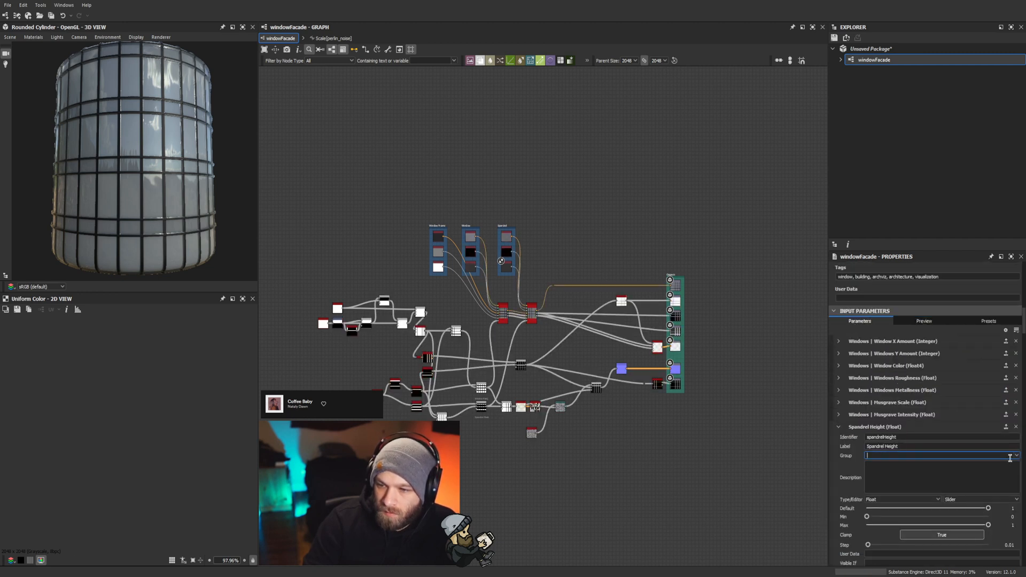
pyautogui.click(895, 470)
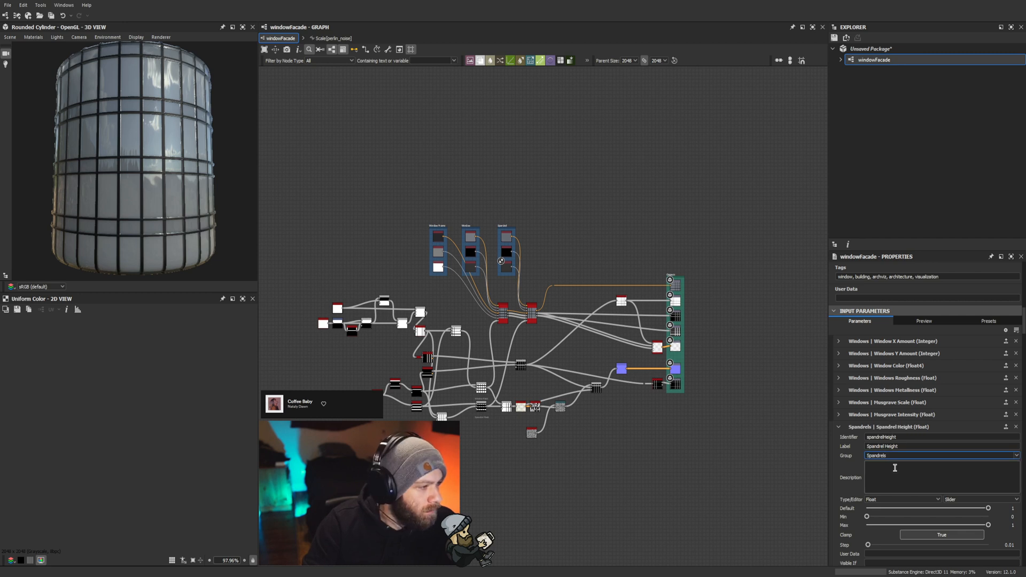
# Step: Test Musgrave Intensity values of 0.13 and 0.21 in the Windows group's parameter preview
pyautogui.click(925, 321)
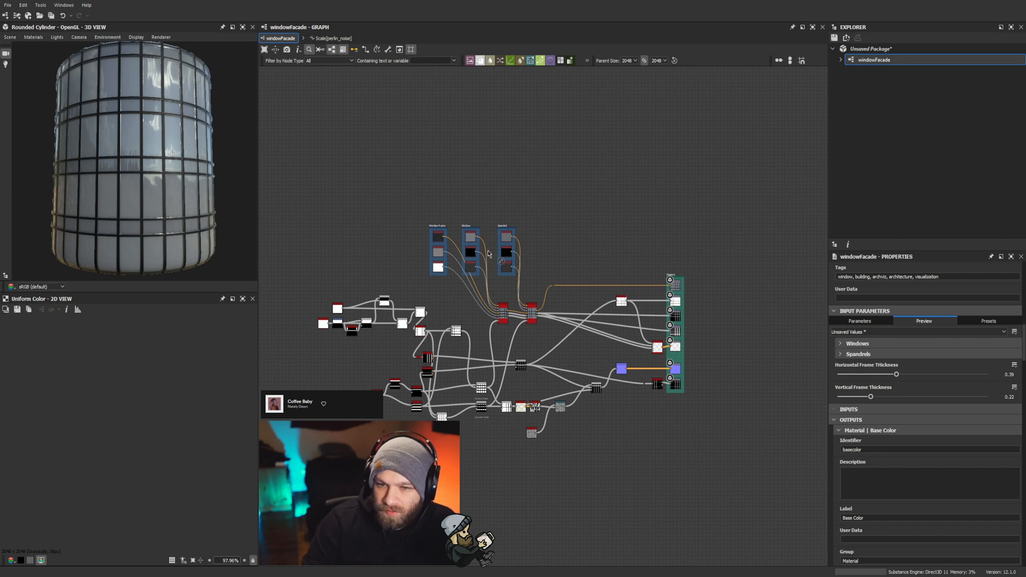
pyautogui.scroll(2, 492, 246)
pyautogui.scroll(3, 891, 441)
pyautogui.scroll(-3, 933, 422)
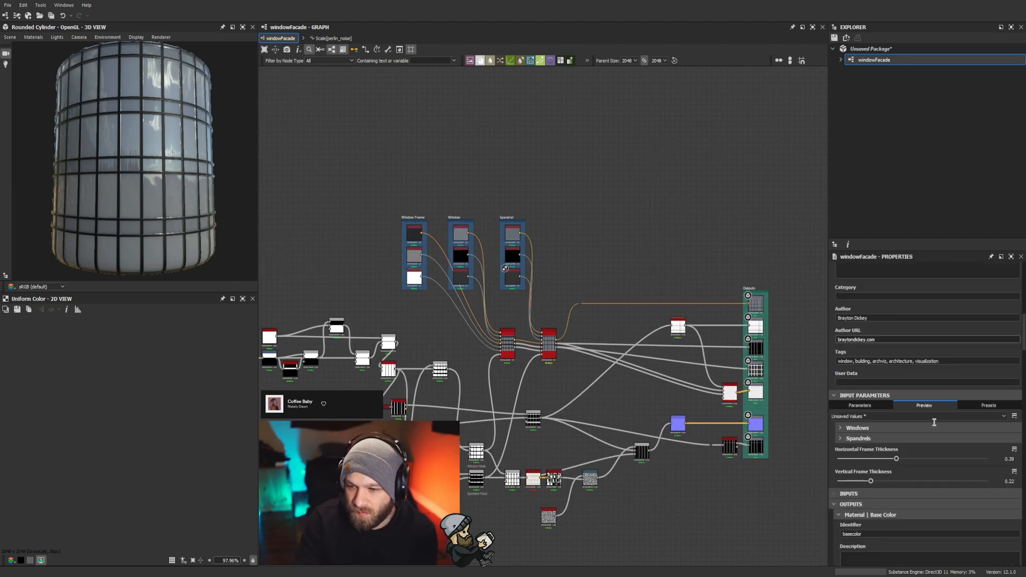
pyautogui.click(858, 343)
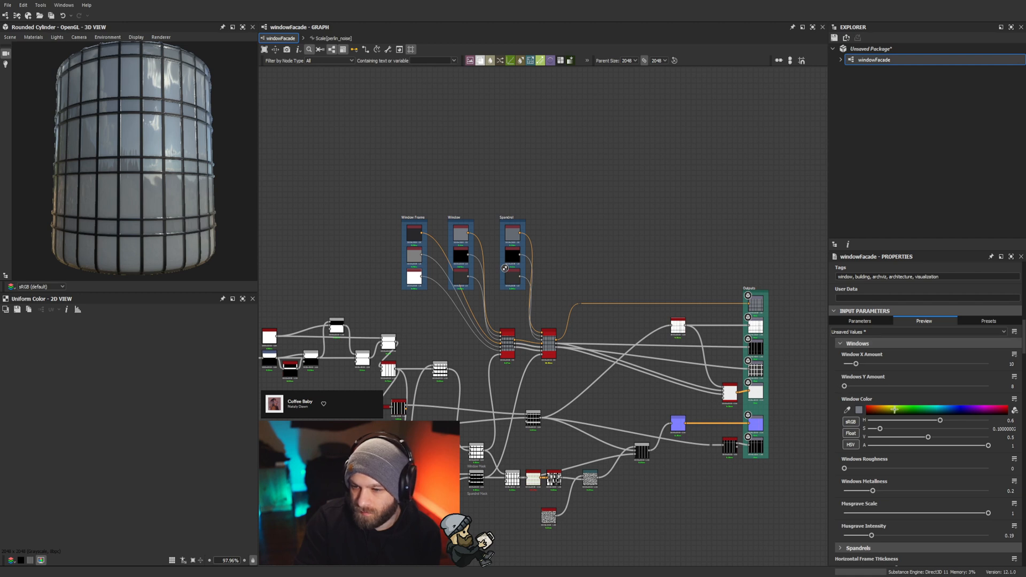
pyautogui.moveTo(863, 538)
pyautogui.mouseDown()
pyautogui.moveTo(989, 537)
pyautogui.moveTo(589, 542)
pyautogui.moveTo(1020, 541)
pyautogui.moveTo(794, 544)
pyautogui.moveTo(862, 537)
pyautogui.mouseUp()
pyautogui.moveTo(124, 184); pyautogui.dragTo(99, 184)
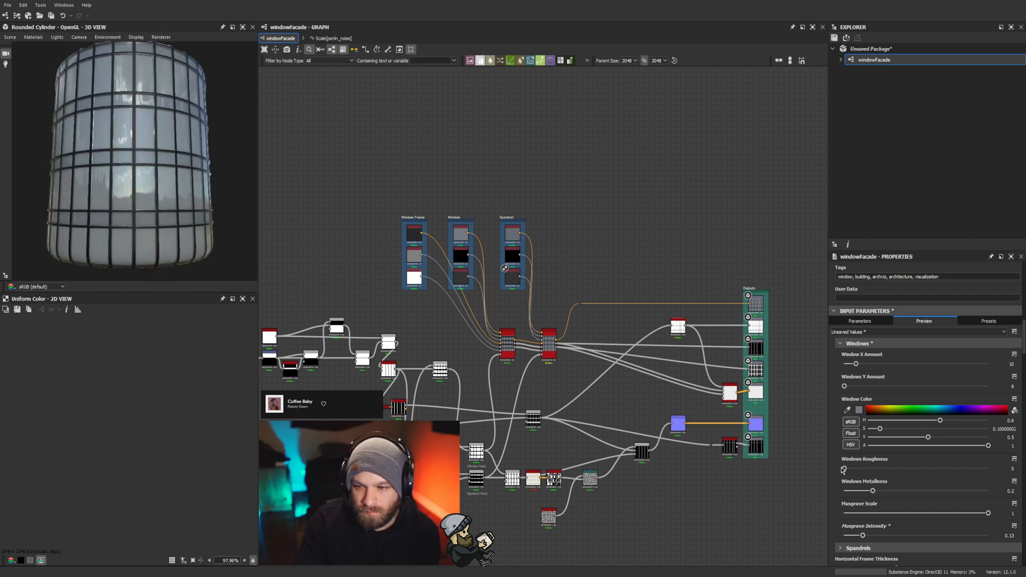
pyautogui.click(875, 536)
# Step: Preview the windows with Musgrave Scale at 0.5 and Musgrave Intensity at 0.73, examining the reflections on the 3D cylinder
pyautogui.moveTo(988, 513); pyautogui.dragTo(939, 513)
pyautogui.write('0.5')
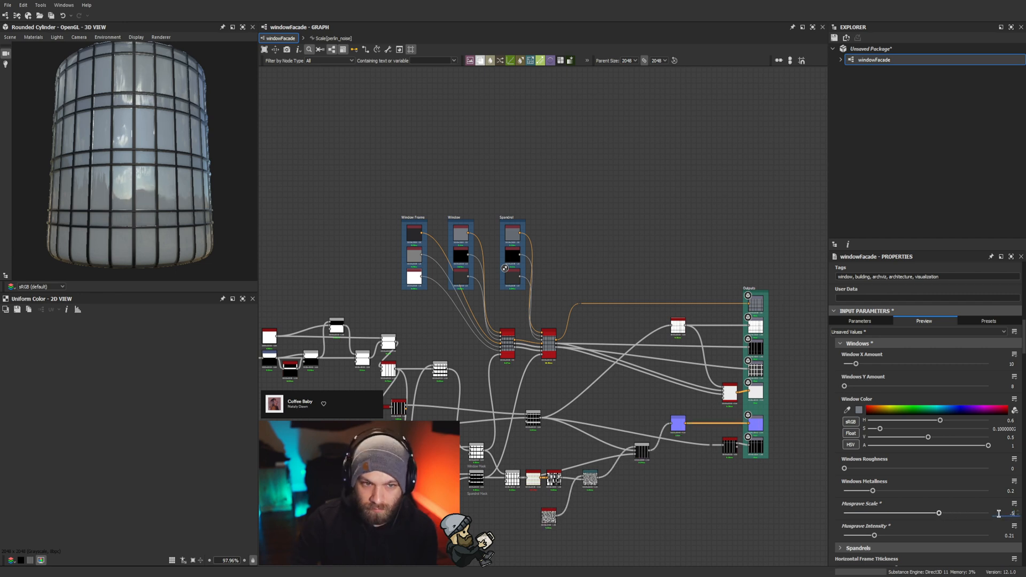
pyautogui.press('Return')
pyautogui.click(922, 536)
pyautogui.moveTo(923, 537); pyautogui.dragTo(949, 535)
pyautogui.moveTo(153, 155); pyautogui.dragTo(155, 187)
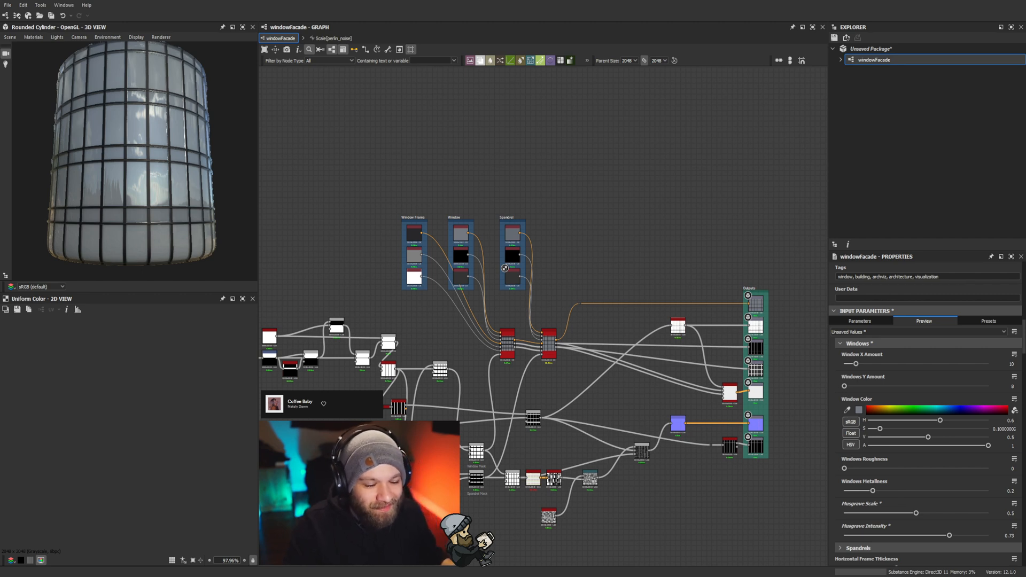
pyautogui.moveTo(133, 155); pyautogui.dragTo(140, 177)
pyautogui.scroll(-3, 140, 177)
pyautogui.scroll(3, 140, 176)
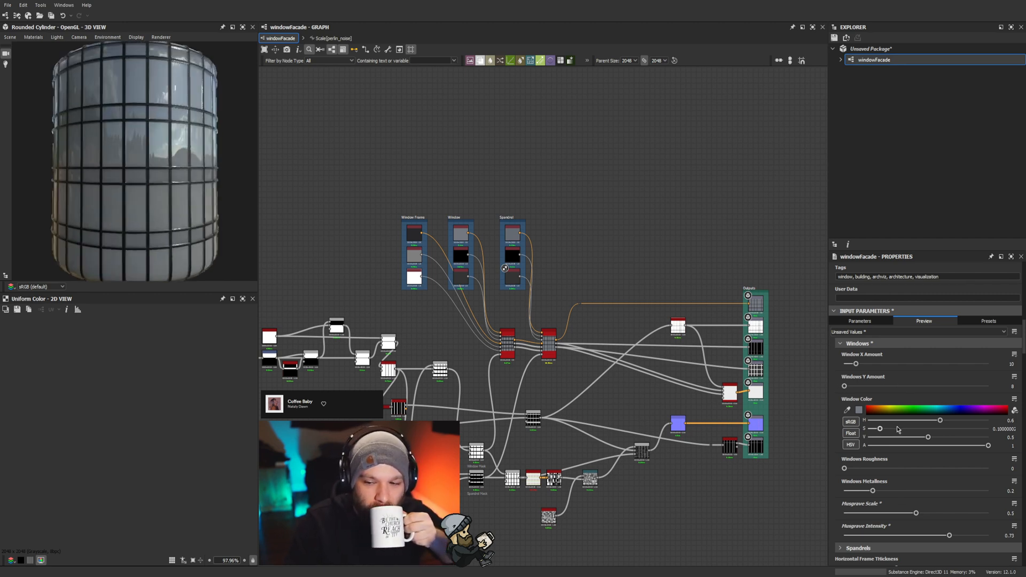
pyautogui.click(855, 344)
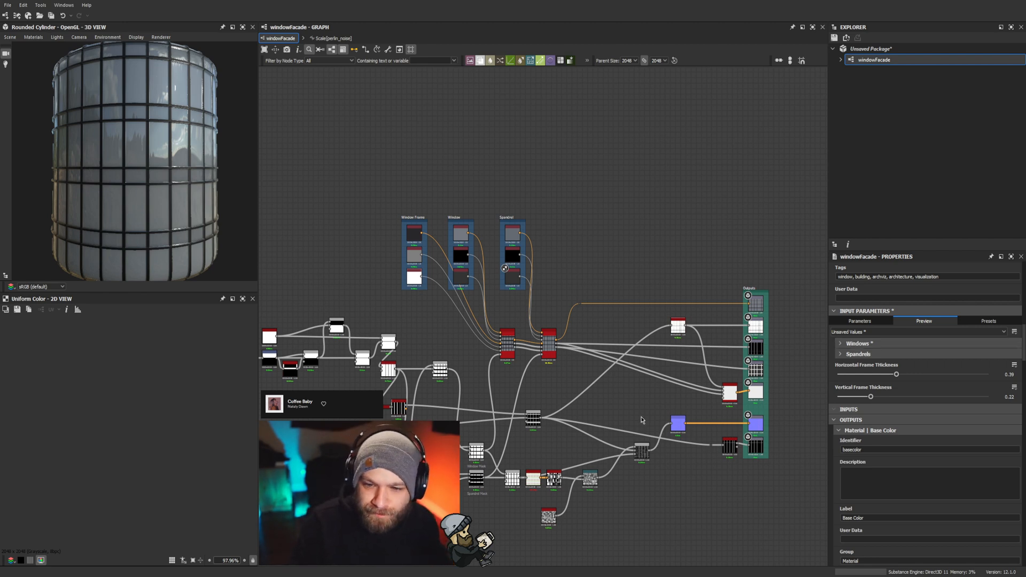
# Step: Expose the three Window Frame uniform colors as Framing Color, Framing Roughness and Framing Metalness in a Window Frame group
pyautogui.scroll(2, 653, 345)
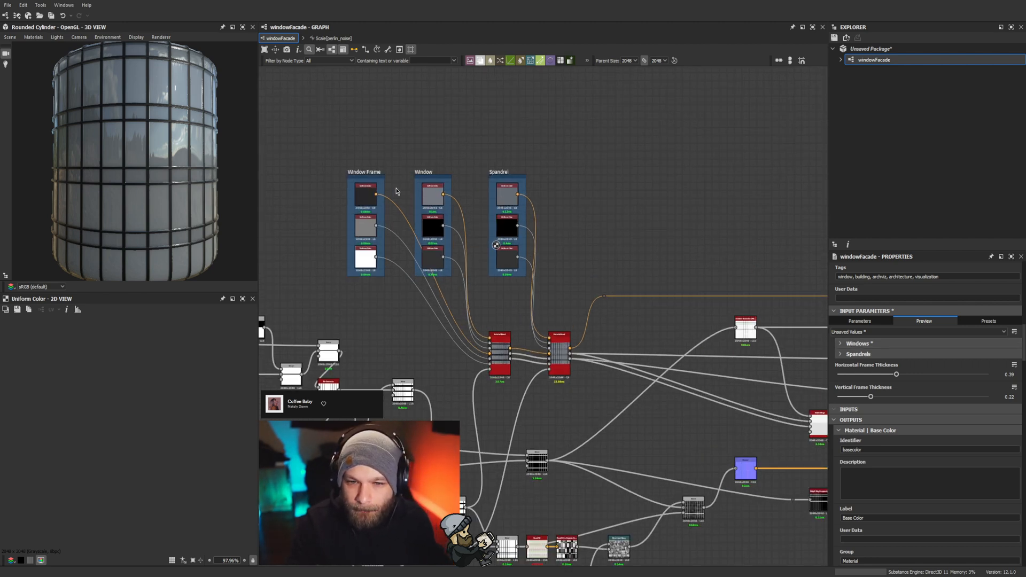
pyautogui.click(364, 198)
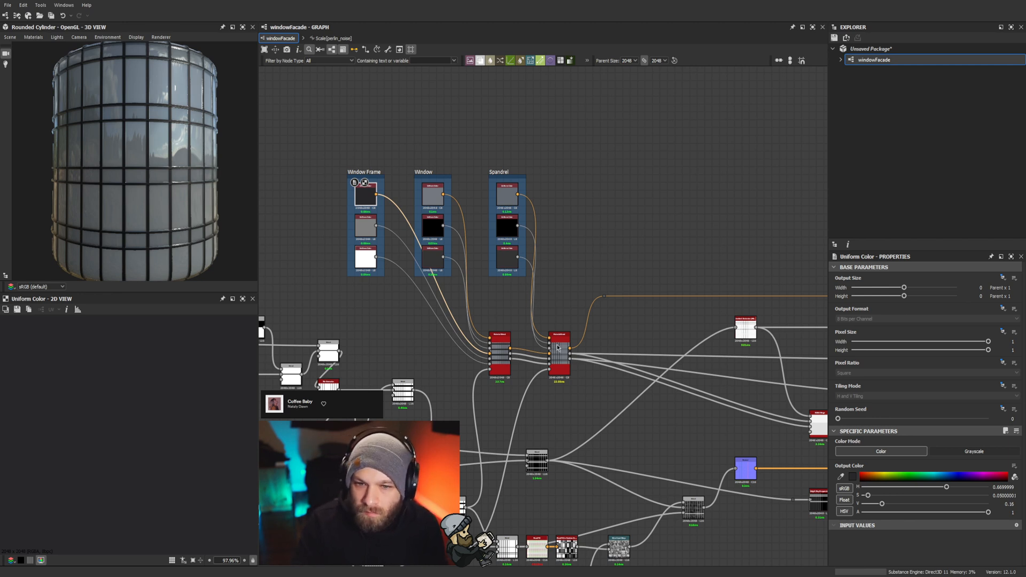
pyautogui.click(365, 226)
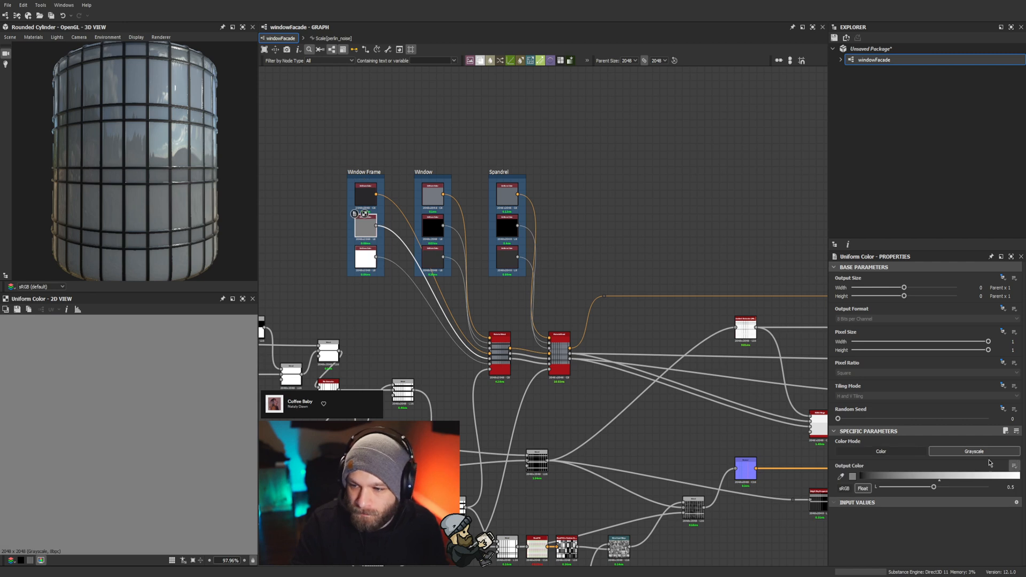
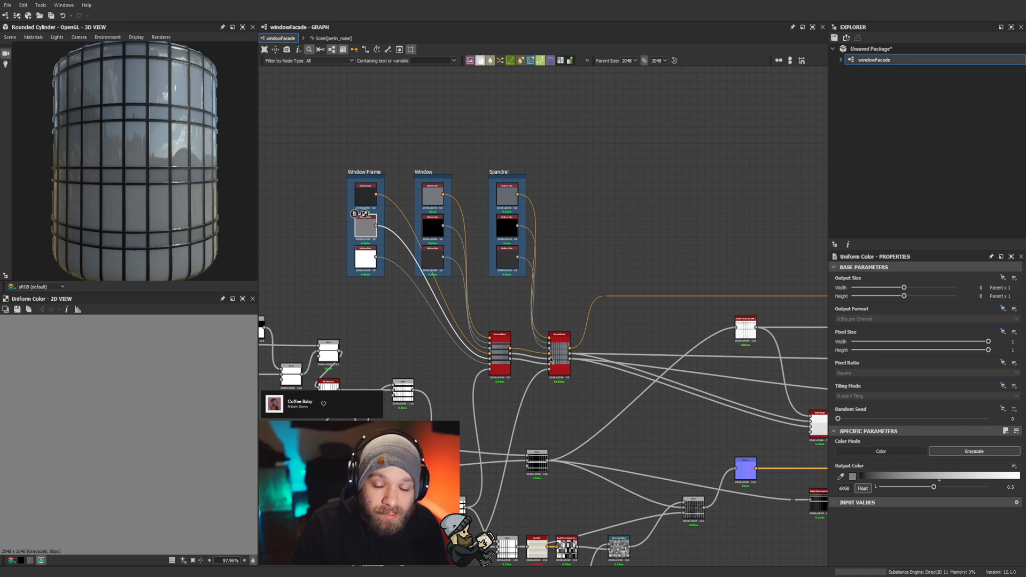
pyautogui.click(365, 265)
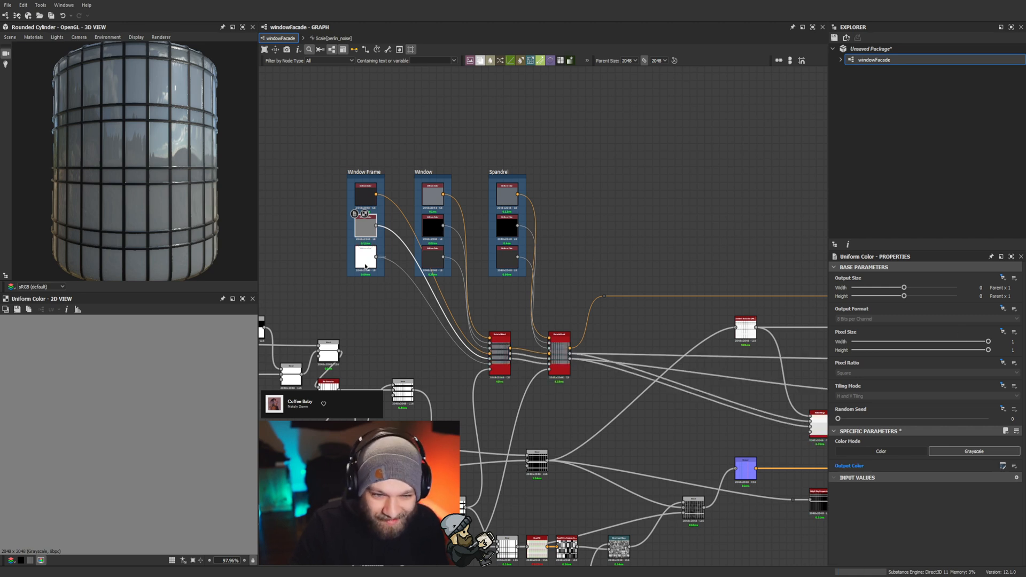
pyautogui.click(363, 255)
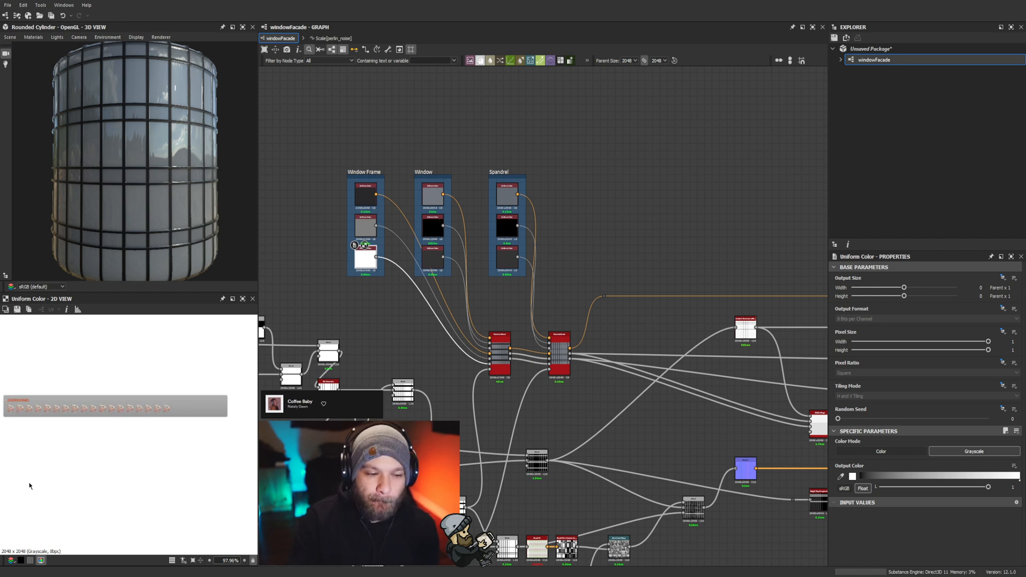
# Step: Check the framing color, roughness and metalness controls of the Window Frame group in the graph's parameter preview
pyautogui.click(613, 238)
pyautogui.scroll(-10, 840, 473)
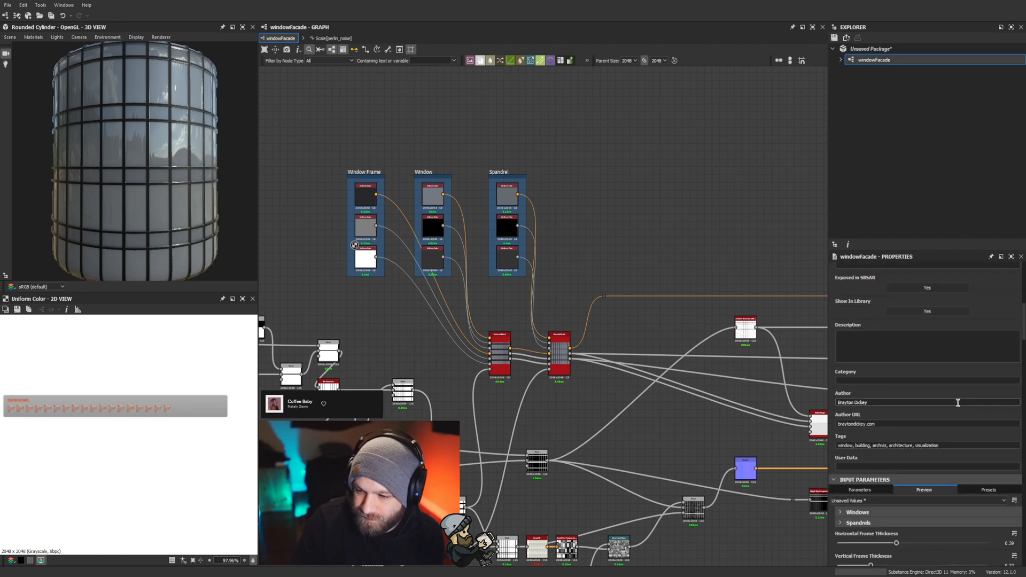
pyautogui.click(855, 494)
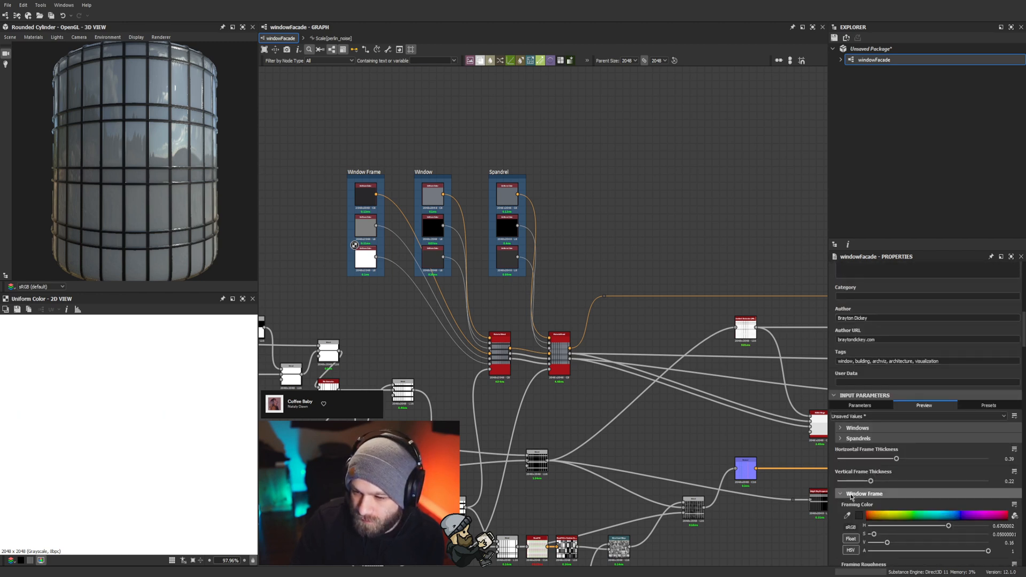
pyautogui.scroll(-3, 851, 499)
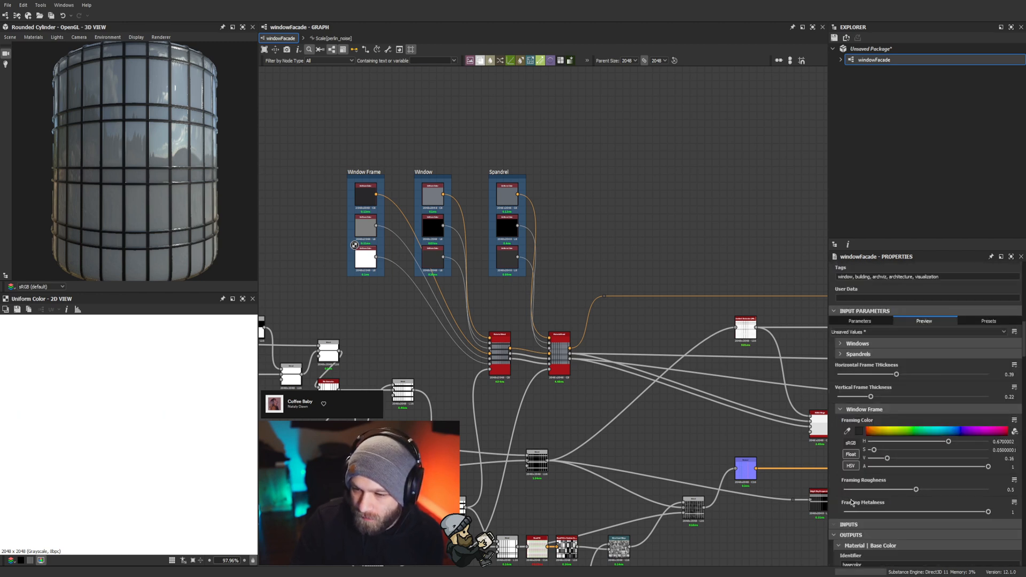
# Step: Correct the horizontal frame parameter's label to "Horizontal Frame Thickness" and assign the parameter to the Window Frame group
pyautogui.click(859, 322)
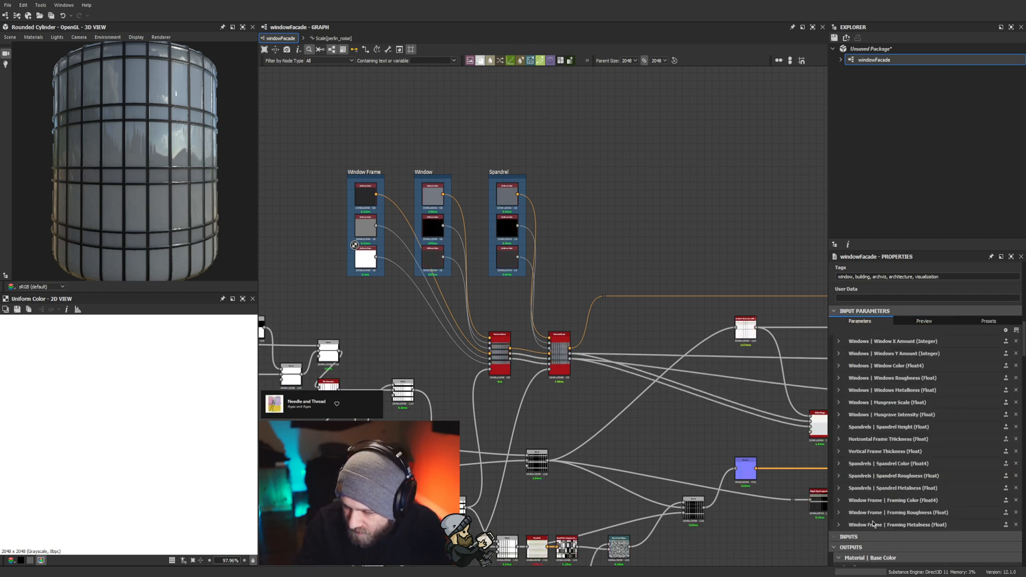
pyautogui.click(868, 452)
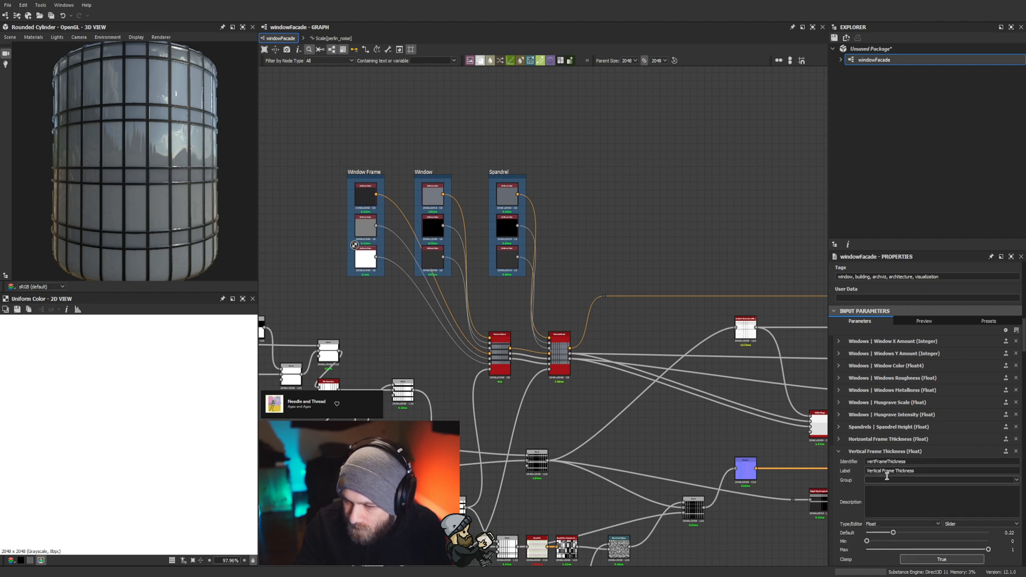
pyautogui.click(881, 443)
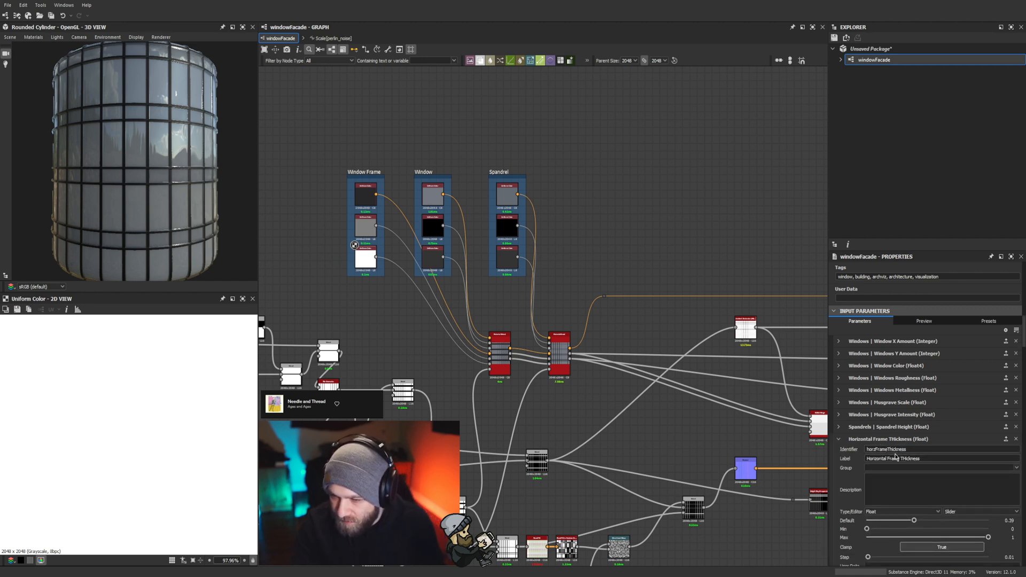
pyautogui.click(891, 443)
pyautogui.click(891, 439)
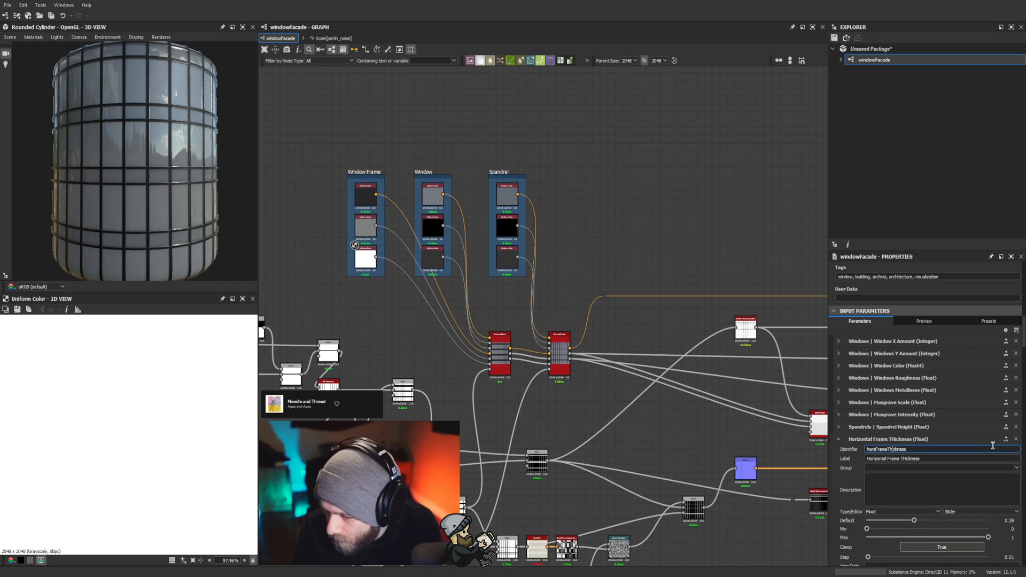
pyautogui.click(890, 449)
pyautogui.write('h')
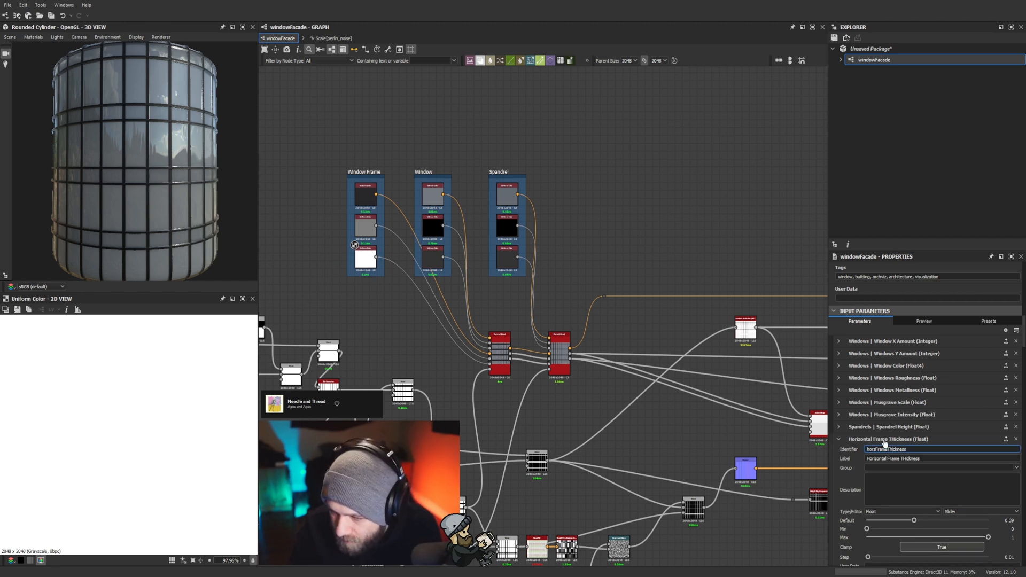
pyautogui.click(902, 460)
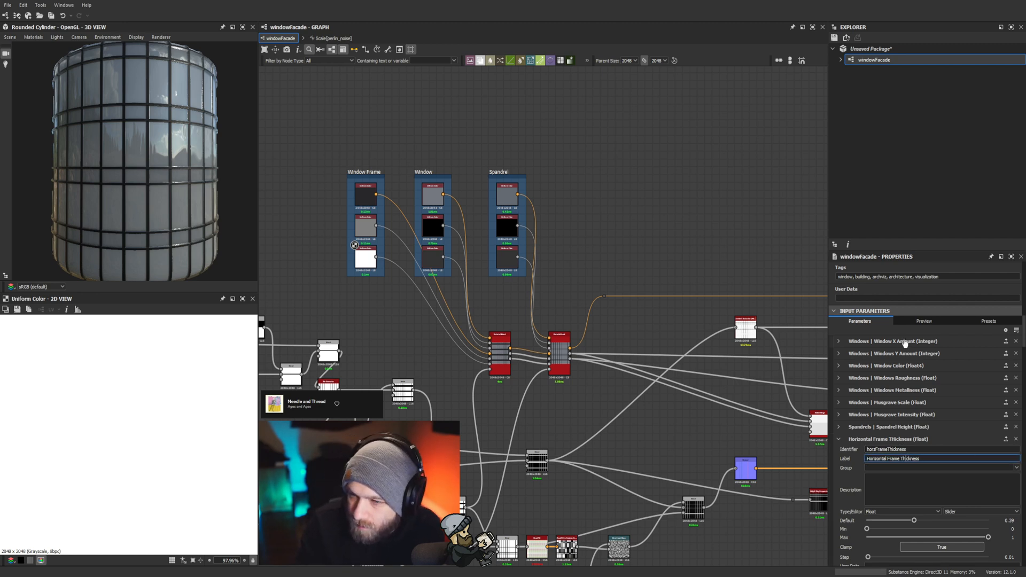
pyautogui.click(1016, 468)
pyautogui.click(883, 484)
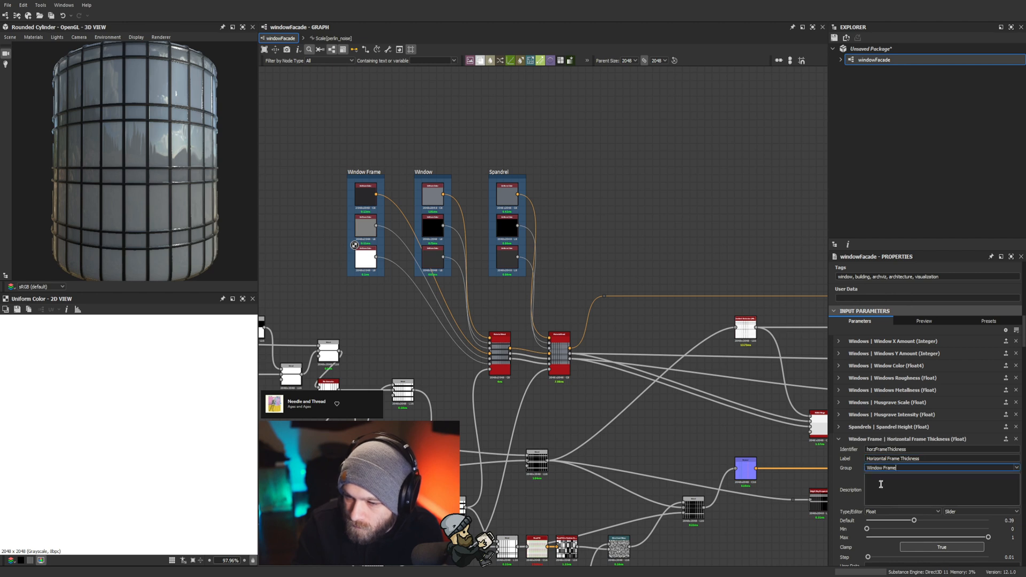
# Step: Assign the Vertical Frame Thickness parameter to the Window Frame group
pyautogui.click(838, 440)
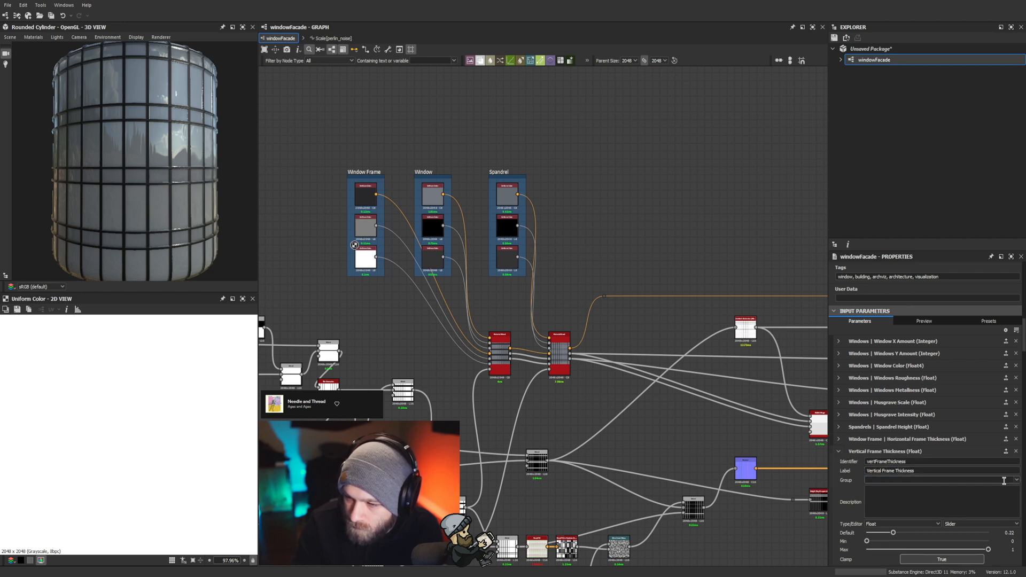
pyautogui.click(888, 500)
pyautogui.click(839, 451)
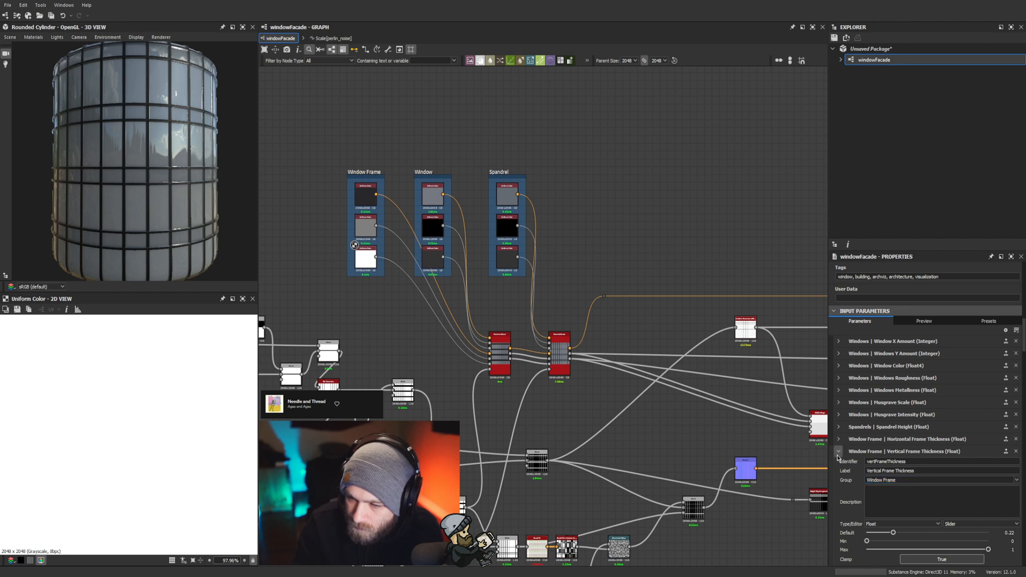
pyautogui.click(840, 441)
pyautogui.click(840, 443)
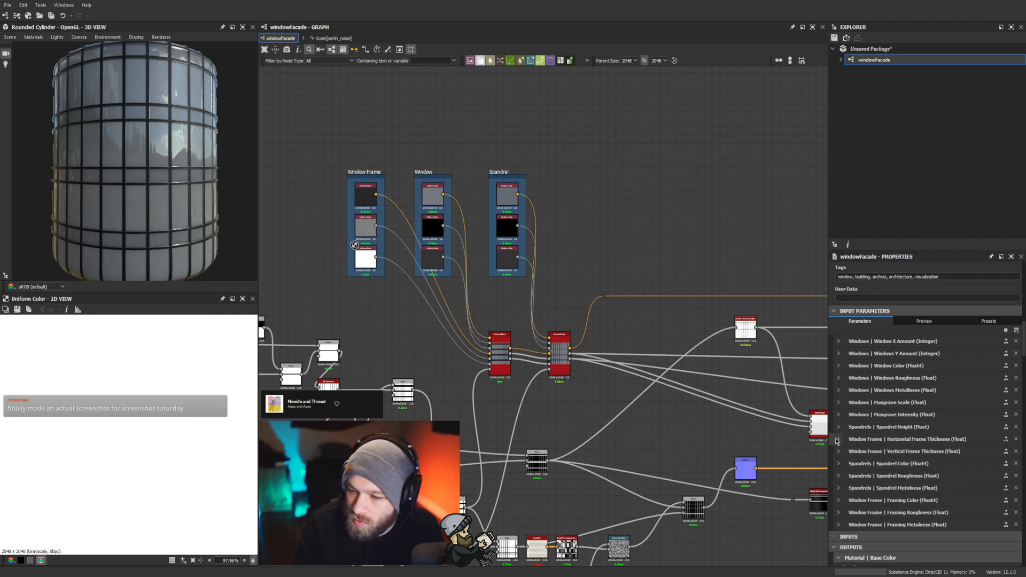
# Step: Move both frame thickness parameters directly above Framing Color in the parameter order and check the Window Frame group in the preview
pyautogui.moveTo(838, 439); pyautogui.dragTo(832, 492)
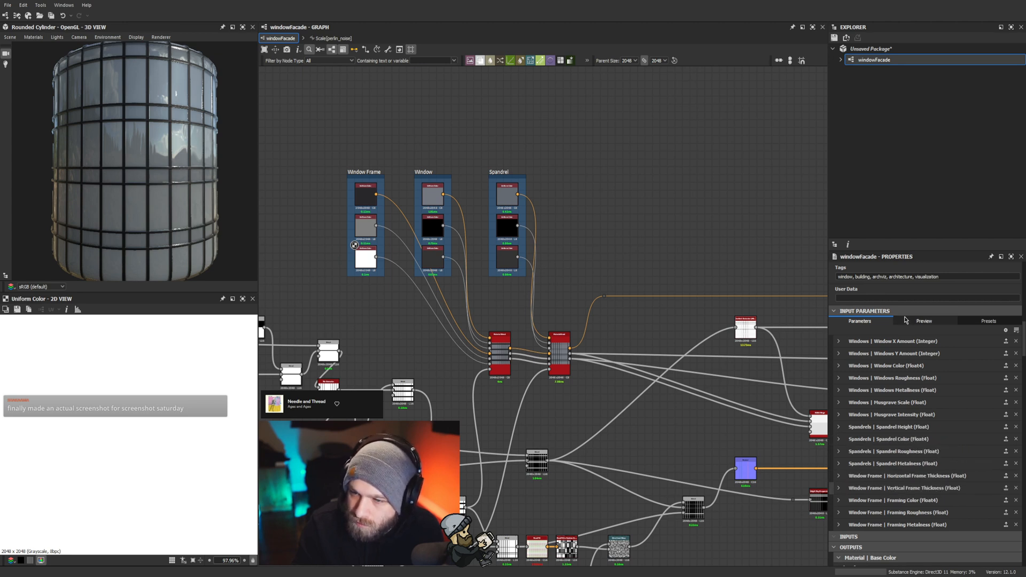
pyautogui.click(924, 320)
pyautogui.click(874, 365)
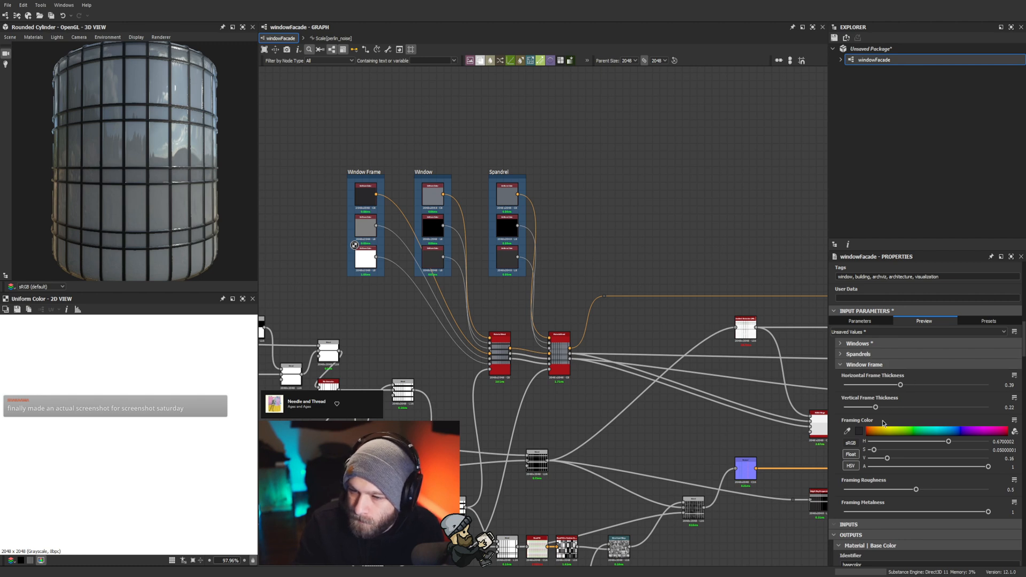
pyautogui.scroll(-3, 110, 201)
pyautogui.moveTo(110, 202); pyautogui.dragTo(62, 199)
pyautogui.scroll(-3, 62, 199)
pyautogui.moveTo(219, 208); pyautogui.dragTo(171, 176)
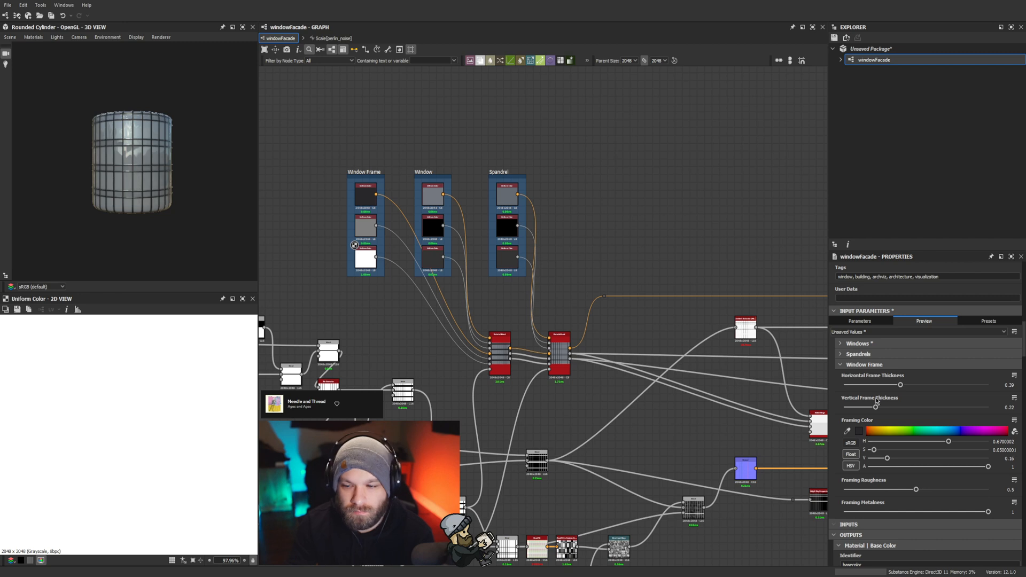
# Step: Set Musgrave Intensity to 0.5 and Musgrave Scale to 0.75 in the Windows group's parameter preview
pyautogui.click(858, 343)
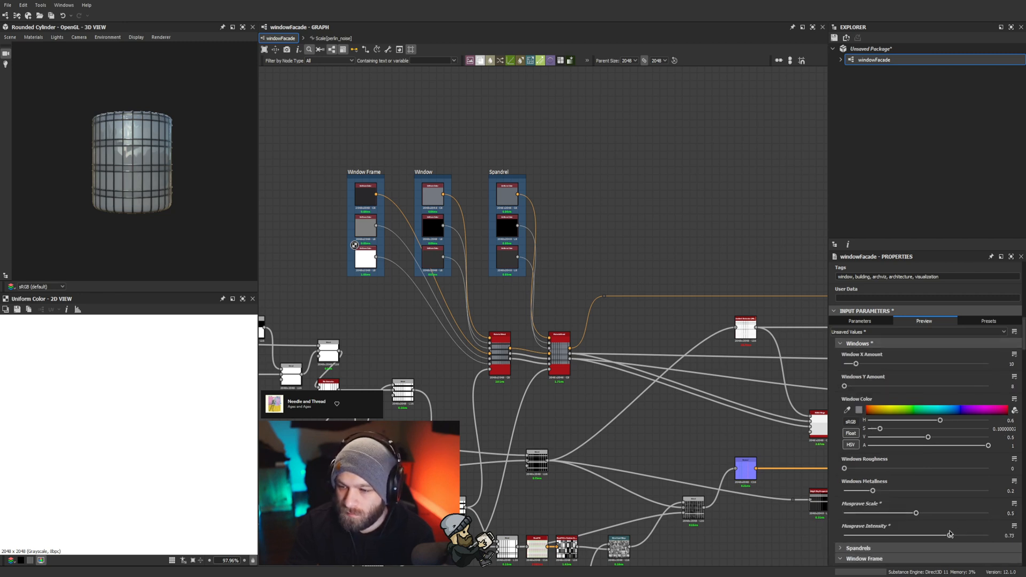
pyautogui.doubleClick(997, 535)
pyautogui.write('0.5')
pyautogui.press('Return')
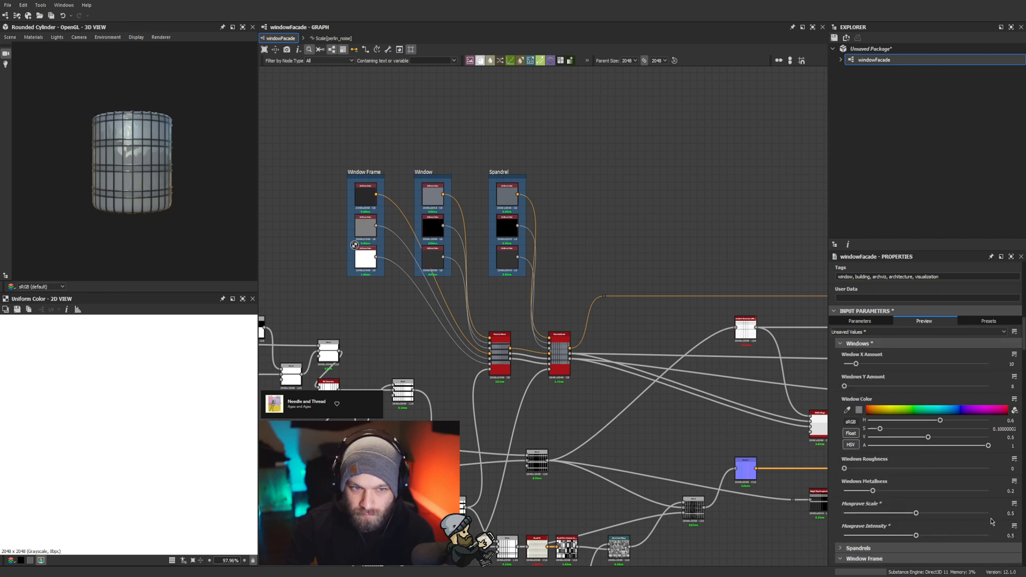
pyautogui.moveTo(224, 218); pyautogui.dragTo(132, 215)
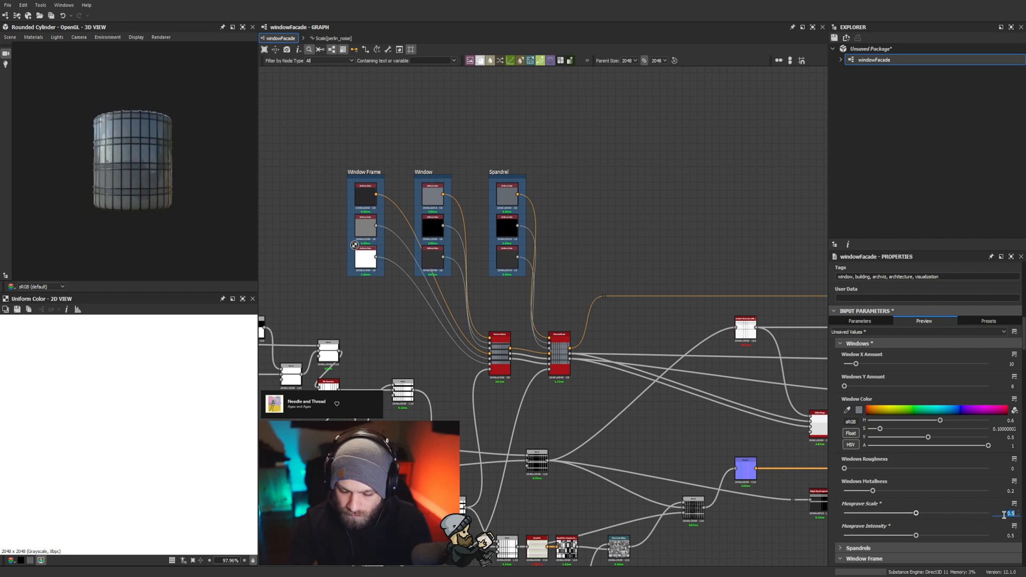
pyautogui.write('0.75')
pyautogui.press('Return')
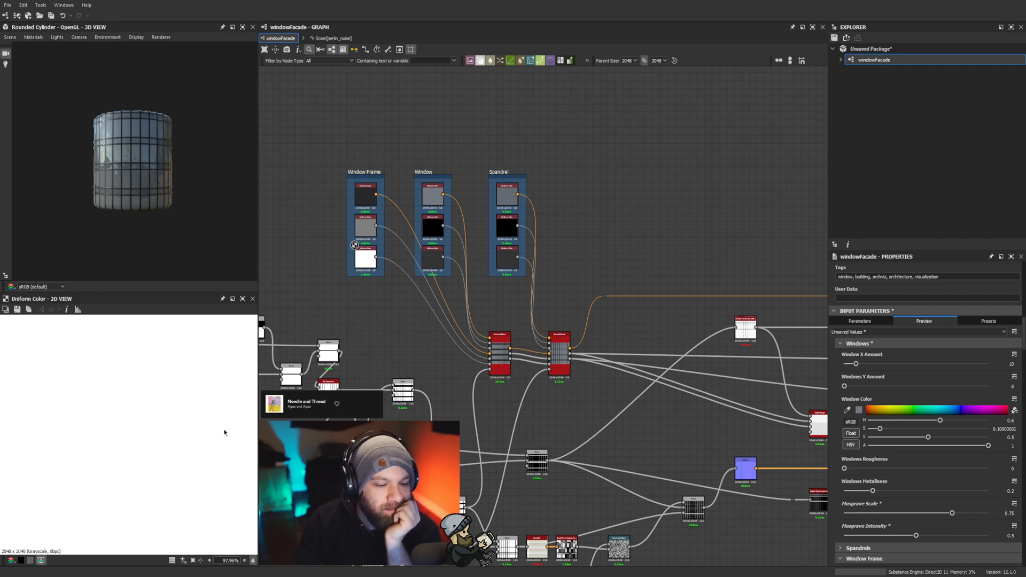
# Step: Inspect the window reflections on the cylinder and set the previewed Musgrave Intensity to 0.25
pyautogui.scroll(5, 98, 223)
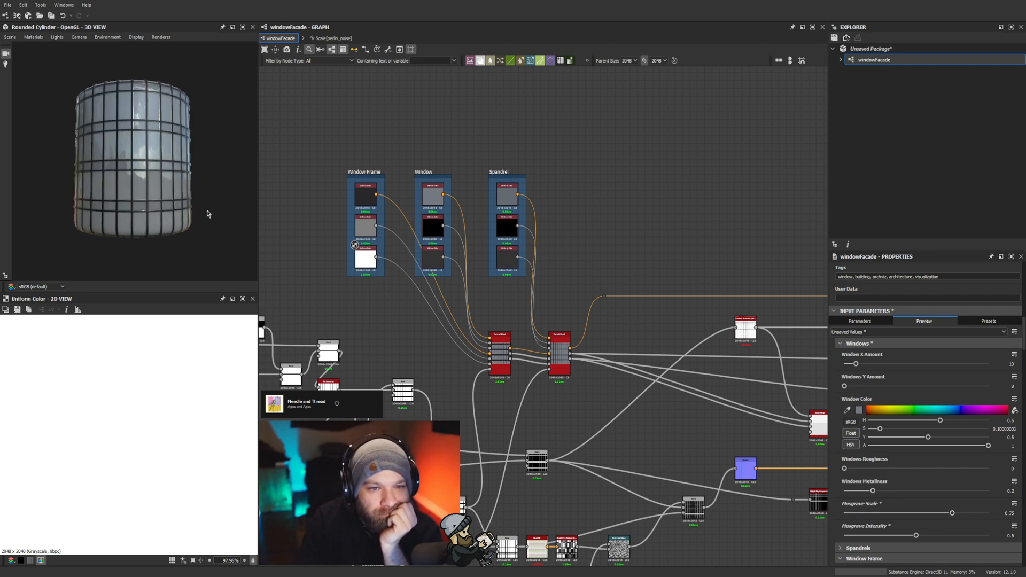
pyautogui.moveTo(208, 213); pyautogui.dragTo(156, 205)
pyautogui.moveTo(111, 171); pyautogui.dragTo(121, 176, button='middle')
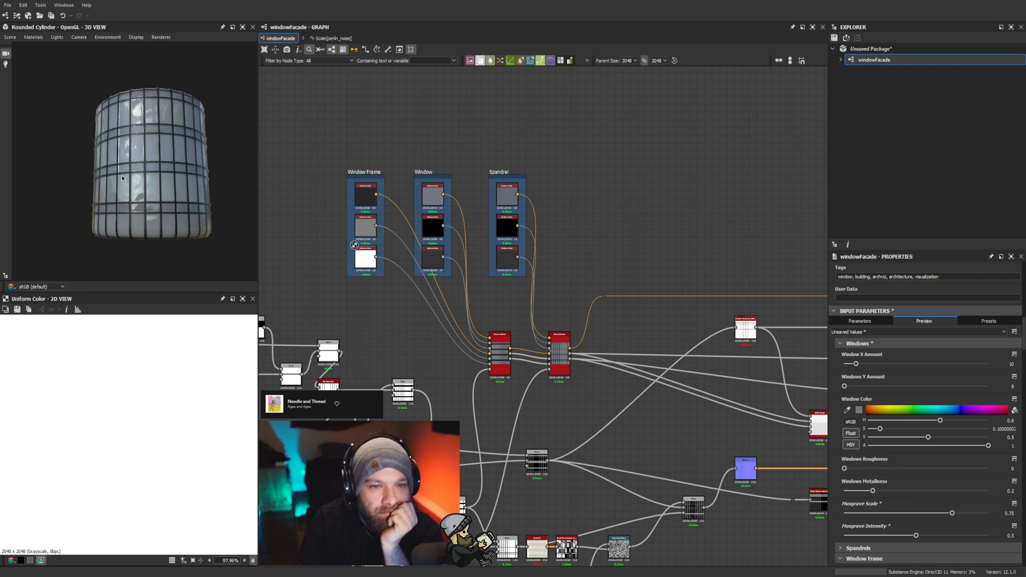
pyautogui.scroll(2, 122, 177)
pyautogui.scroll(-3, 134, 193)
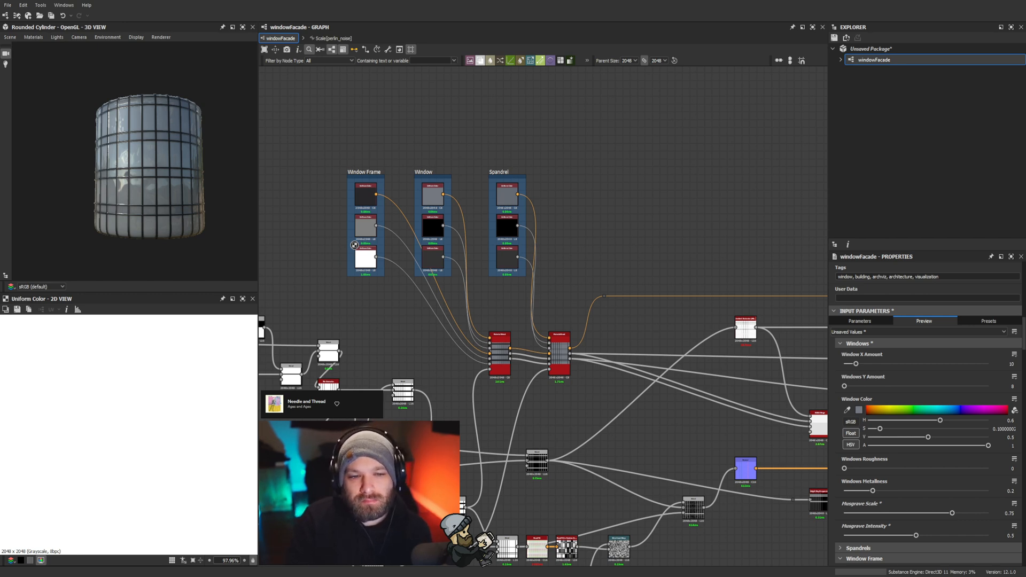
pyautogui.moveTo(238, 181); pyautogui.dragTo(155, 160)
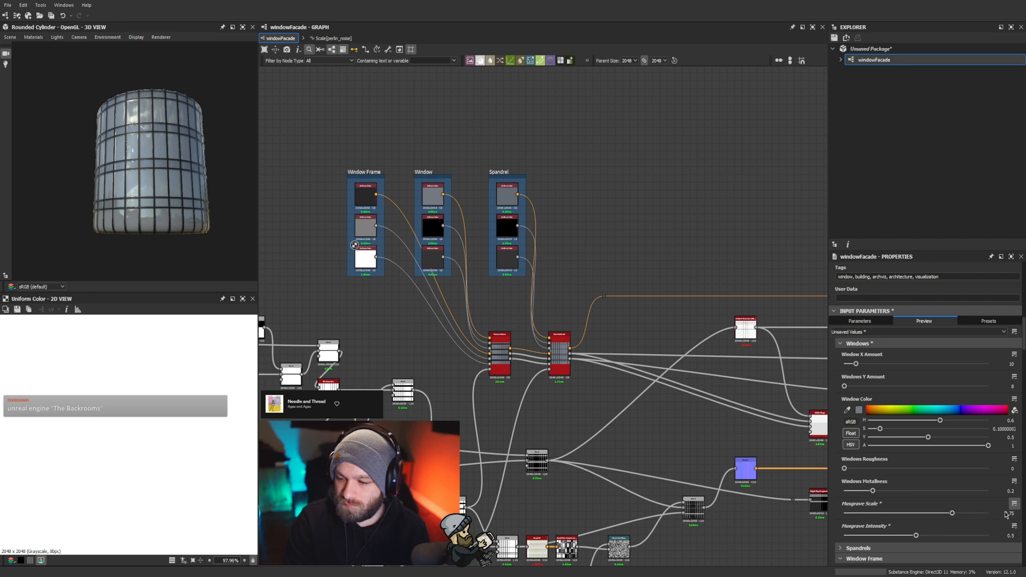
pyautogui.click(1010, 535)
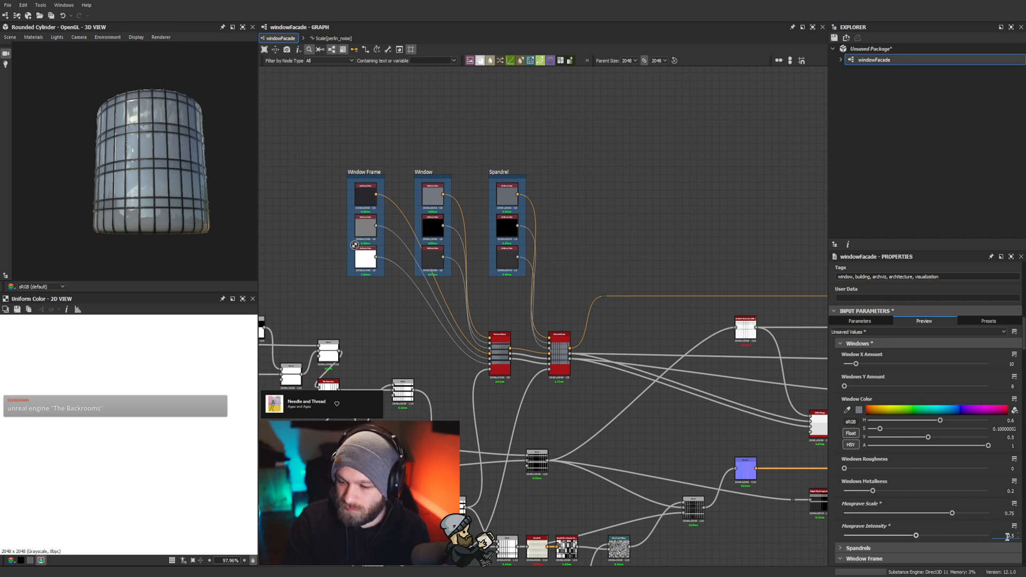
pyautogui.write('.25')
pyautogui.press('Return')
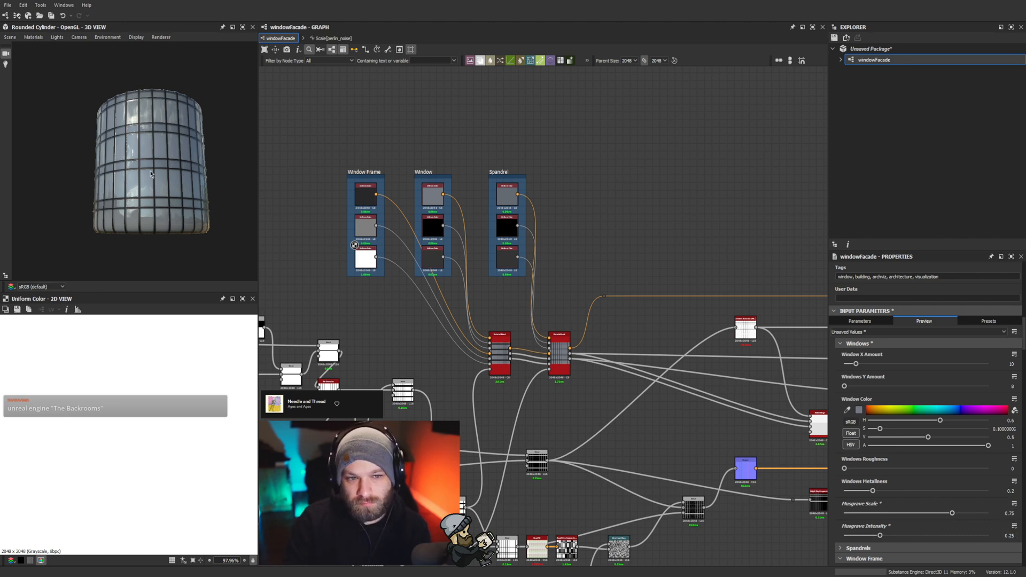
pyautogui.moveTo(151, 163); pyautogui.dragTo(145, 178)
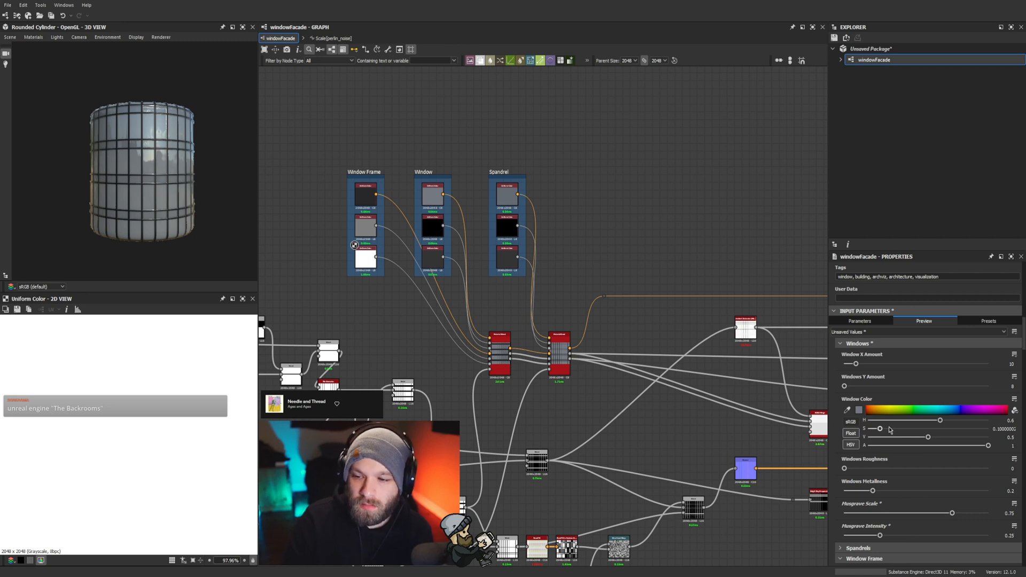
# Step: Set the previewed Window Color to a light blue with hue 0.55, saturation 0.19 and value 0.68
pyautogui.moveTo(927, 438); pyautogui.dragTo(891, 429)
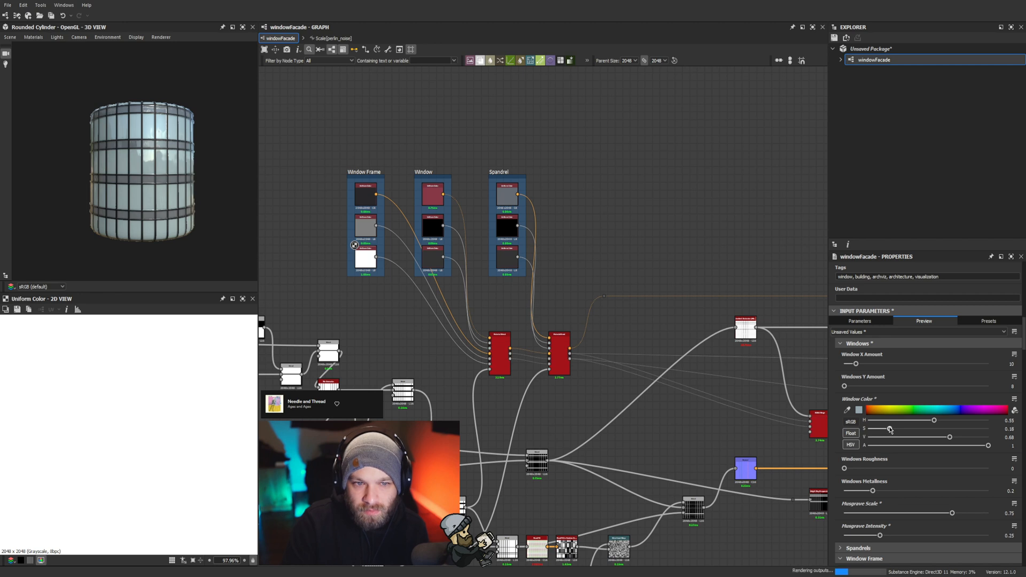
pyautogui.moveTo(184, 206); pyautogui.dragTo(123, 204)
pyautogui.scroll(5, 123, 204)
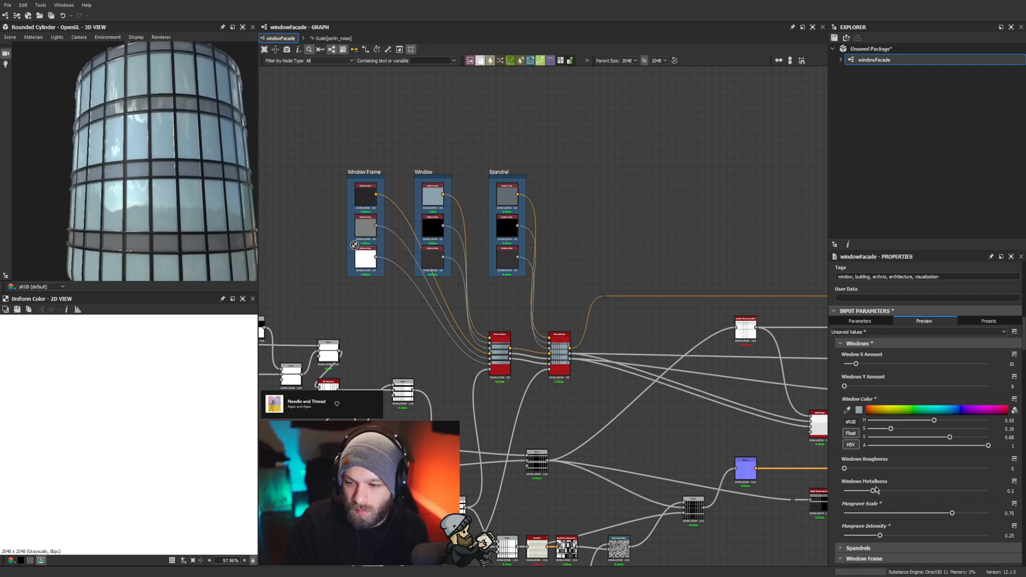
# Step: Set the previewed Windows Metalness to 0.35 and inspect the glass on the cylinder
pyautogui.moveTo(877, 491); pyautogui.dragTo(889, 491)
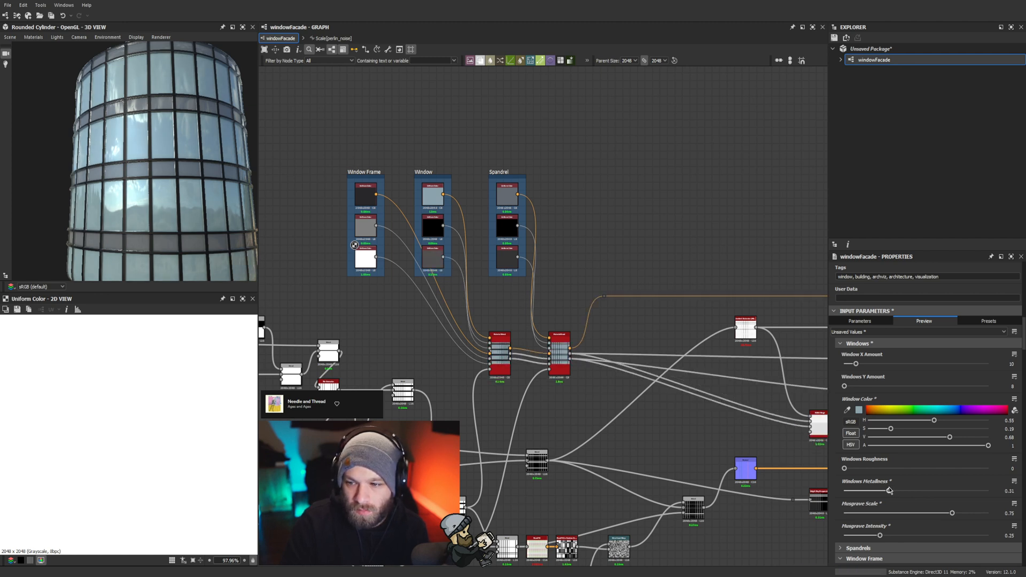
pyautogui.doubleClick(1005, 491)
pyautogui.write('0.35')
pyautogui.press('Return')
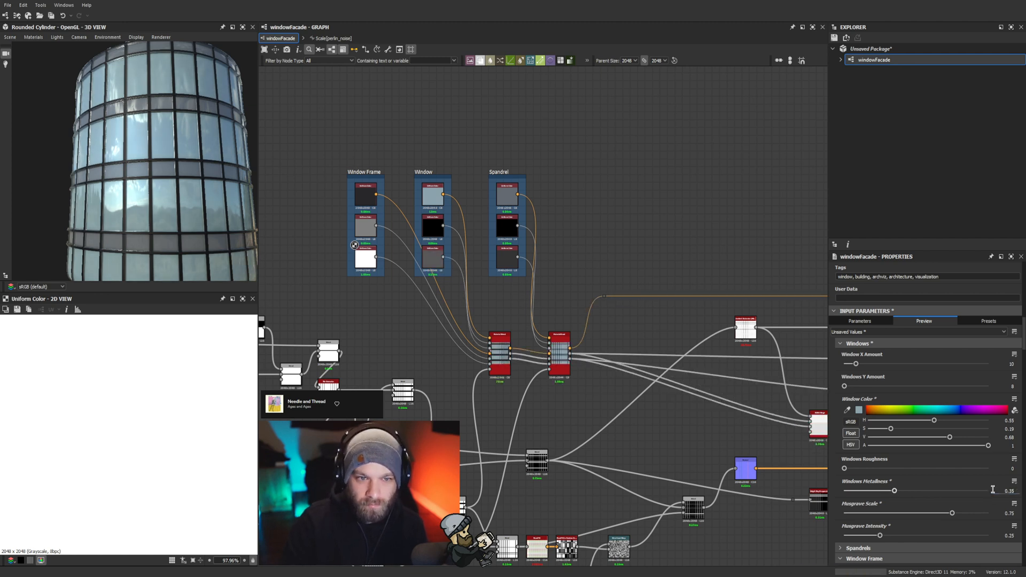
pyautogui.scroll(-5, 171, 163)
pyautogui.moveTo(231, 189); pyautogui.dragTo(170, 152)
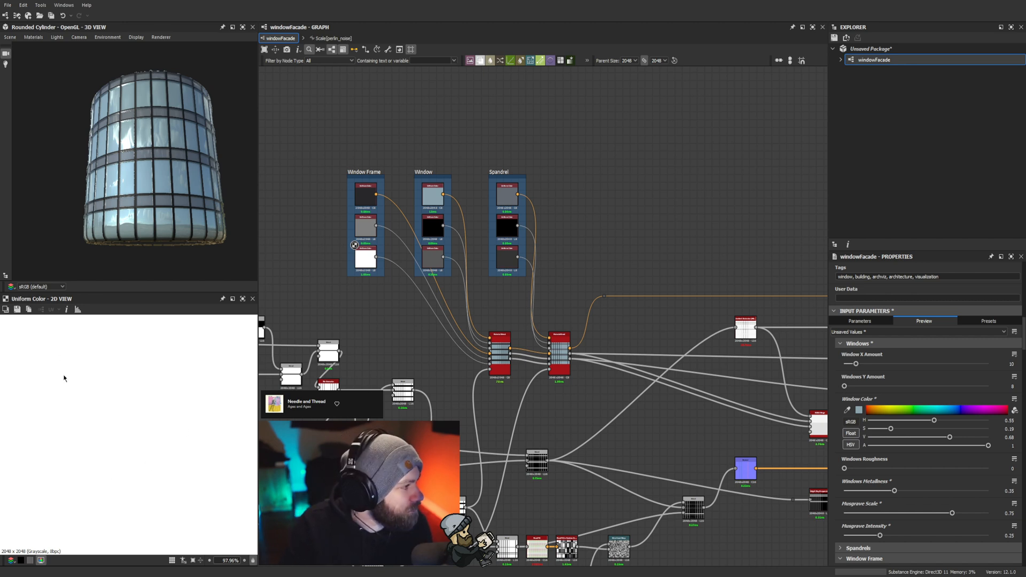
pyautogui.scroll(-5, 415, 294)
pyautogui.scroll(5, 410, 281)
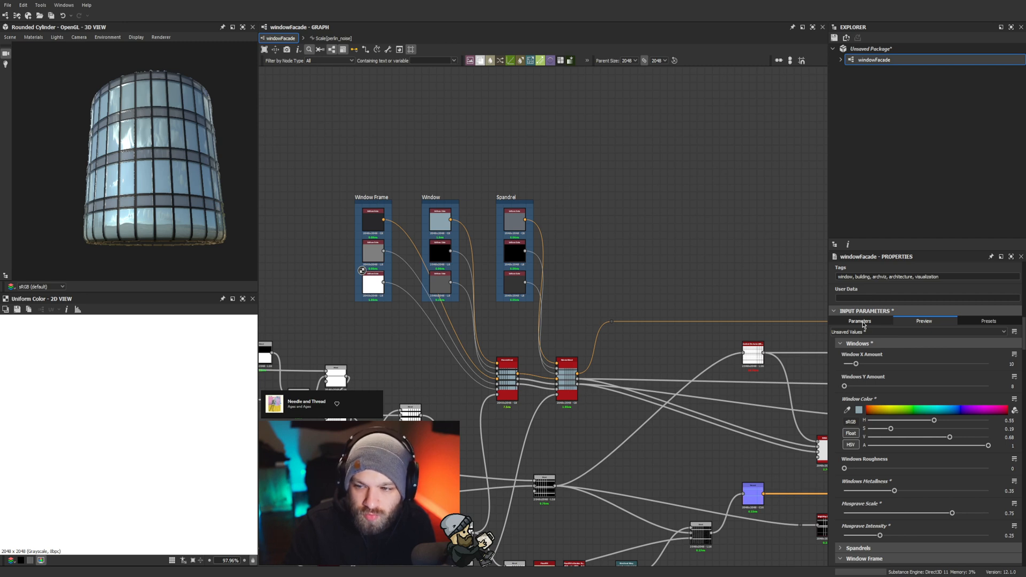
# Step: Move Musgrave Scale and Musgrave Intensity directly above Window Color in the parameter order and check the Windows group in the preview
pyautogui.click(862, 322)
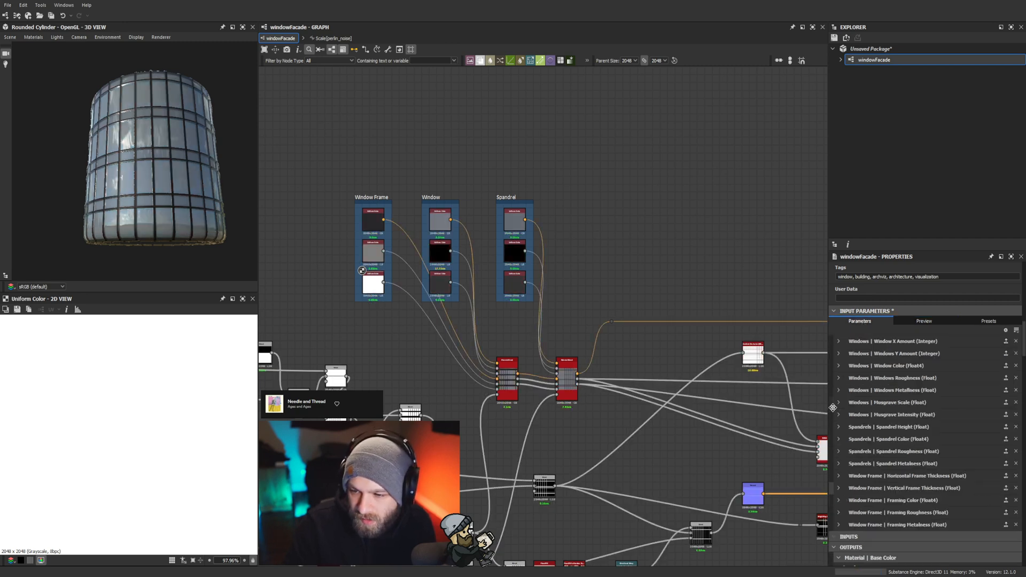
pyautogui.moveTo(832, 408); pyautogui.dragTo(833, 365)
pyautogui.moveTo(829, 417); pyautogui.dragTo(832, 380)
pyautogui.click(924, 321)
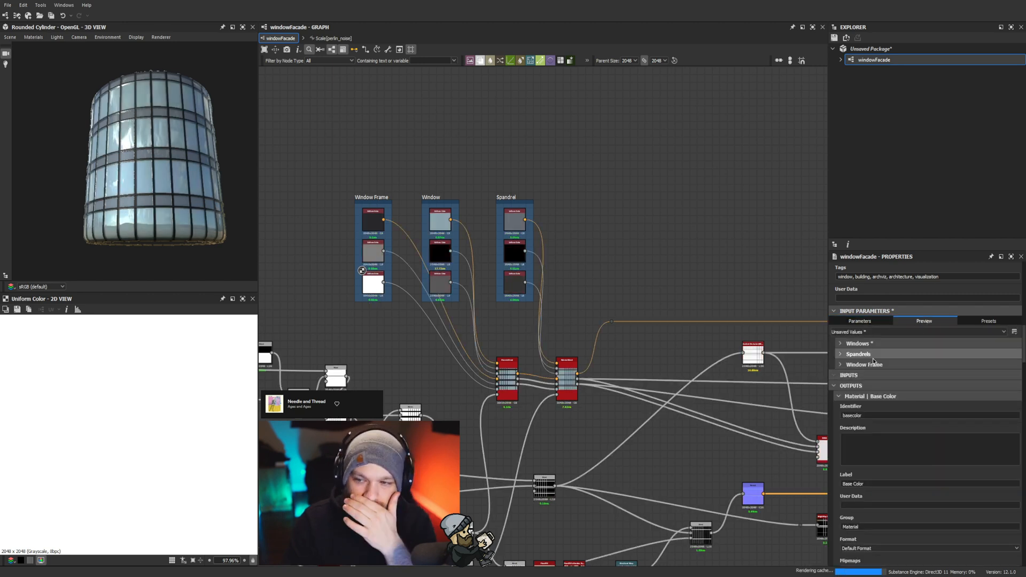
pyautogui.click(860, 343)
pyautogui.scroll(-1, 888, 371)
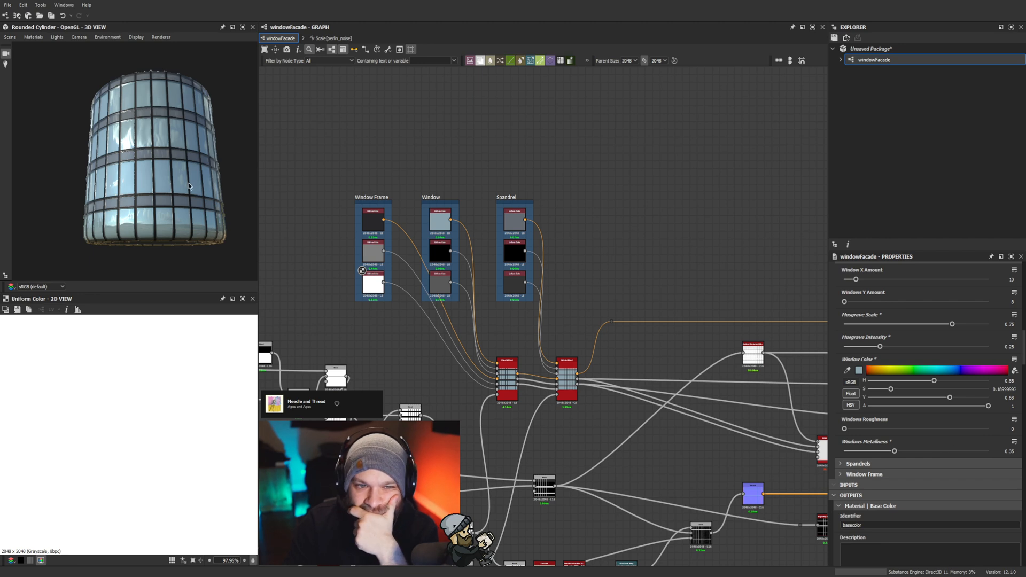
# Step: Match the previewed Spandrel Color to the Window Color, darken its value to 0.59, and check it on the cylinder
pyautogui.moveTo(171, 169); pyautogui.dragTo(198, 195)
pyautogui.scroll(2, 858, 344)
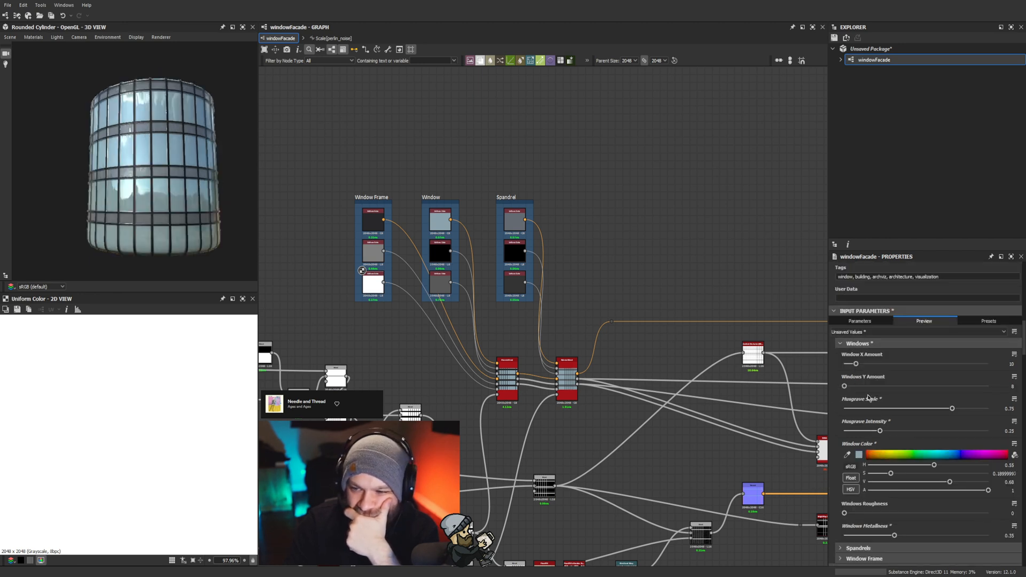
pyautogui.scroll(-2, 870, 500)
pyautogui.click(863, 467)
pyautogui.scroll(-2, 866, 476)
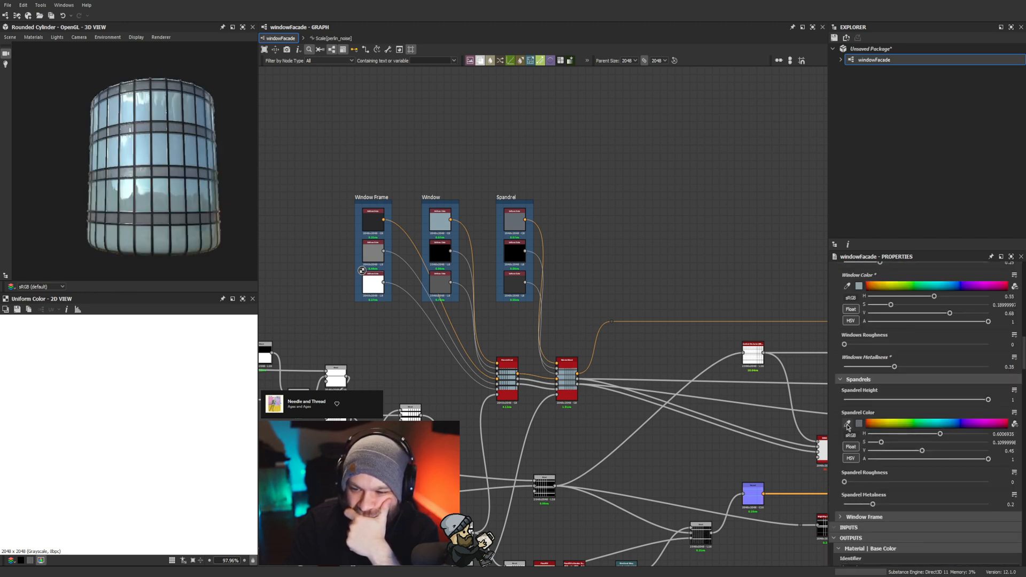
pyautogui.moveTo(858, 285); pyautogui.dragTo(858, 423)
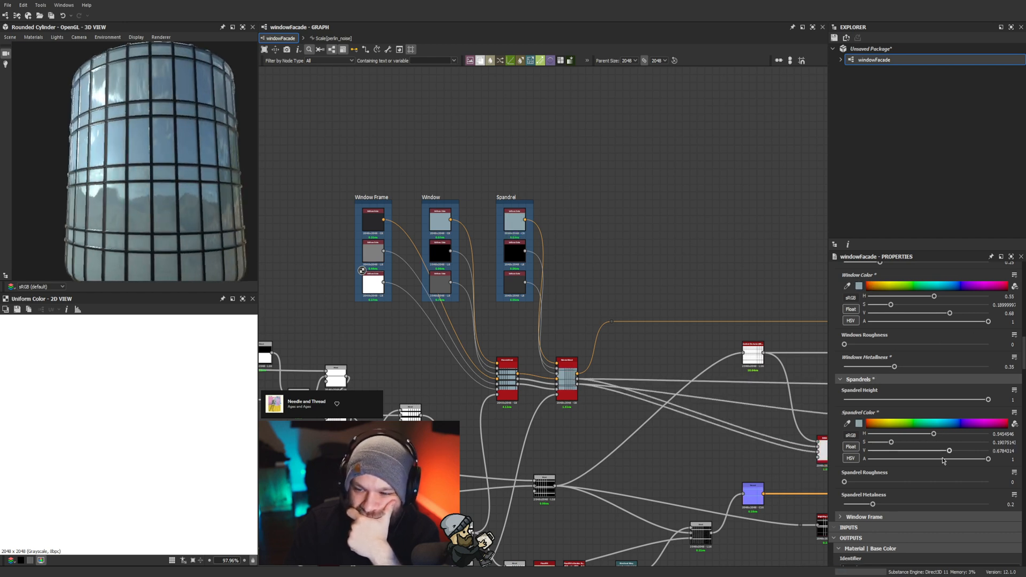
pyautogui.moveTo(950, 450)
pyautogui.mouseDown()
pyautogui.moveTo(962, 453)
pyautogui.moveTo(940, 453)
pyautogui.mouseUp()
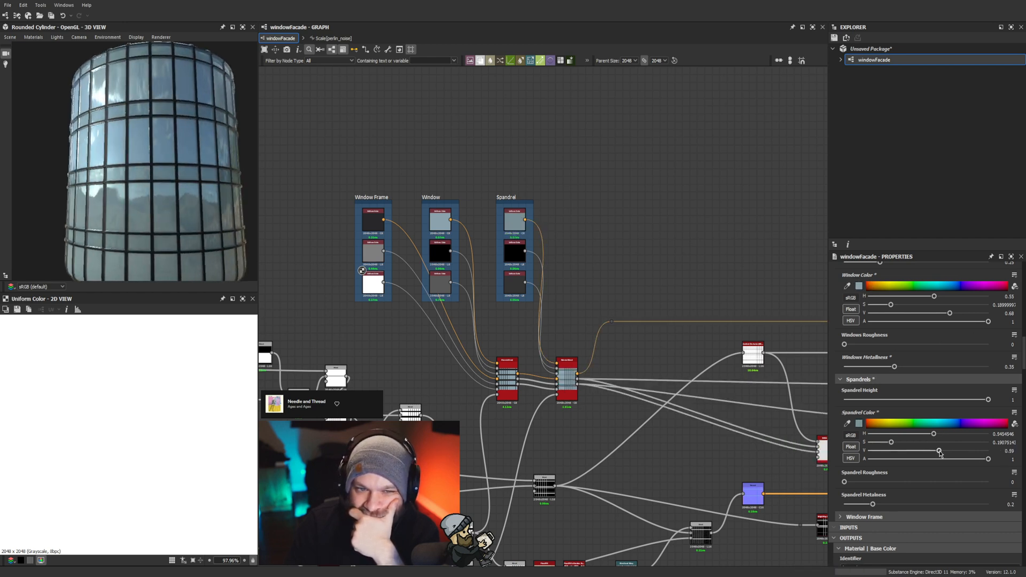
pyautogui.moveTo(213, 214); pyautogui.dragTo(228, 190)
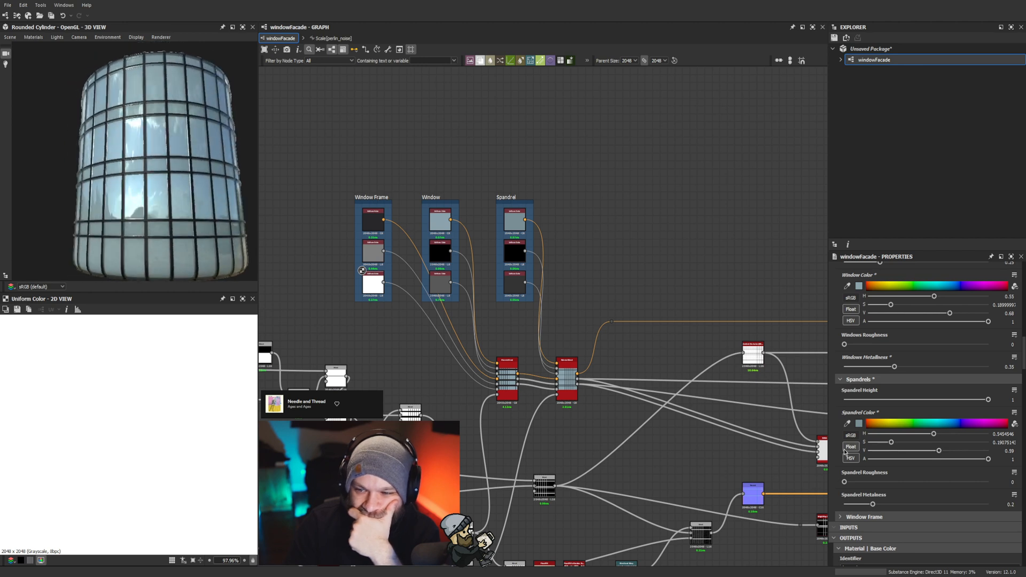
# Step: Set the previewed Spandrel Roughness to 0.1 and inspect the spandrel reflections on the cylinder
pyautogui.click(850, 483)
pyautogui.moveTo(850, 483); pyautogui.dragTo(858, 483)
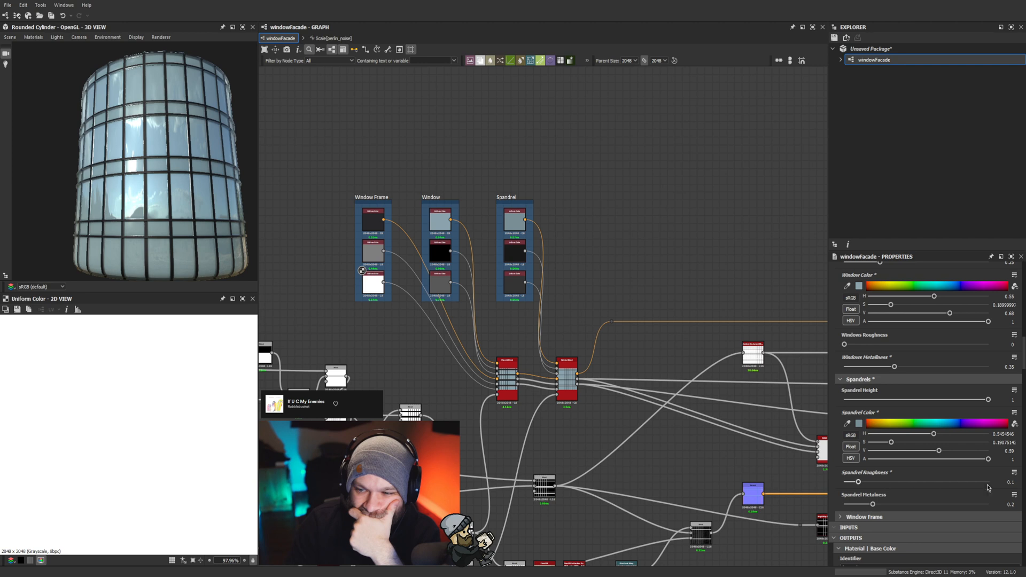
pyautogui.moveTo(155, 150); pyautogui.dragTo(225, 173)
pyautogui.scroll(-3, 134, 189)
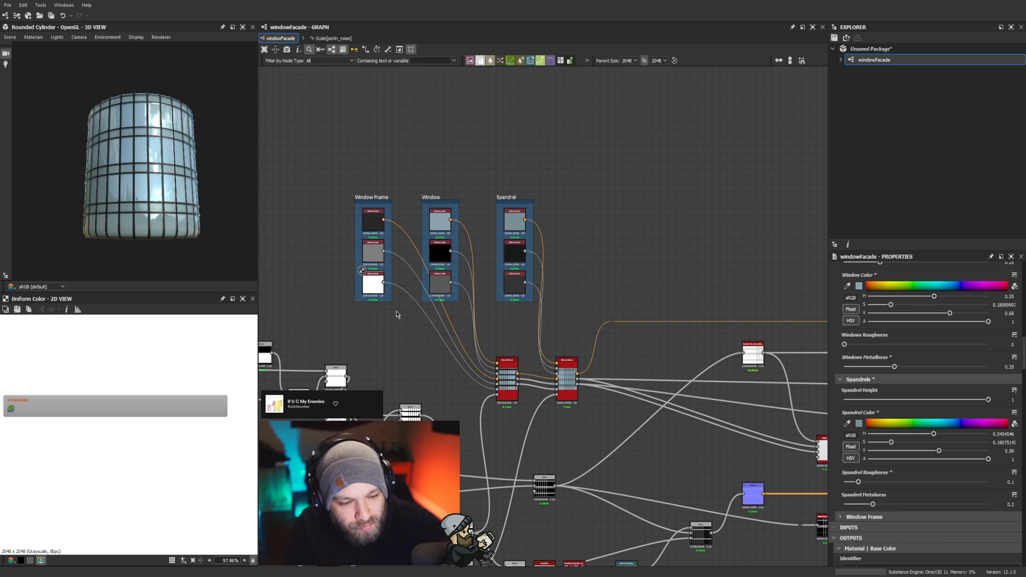
pyautogui.scroll(5, 182, 176)
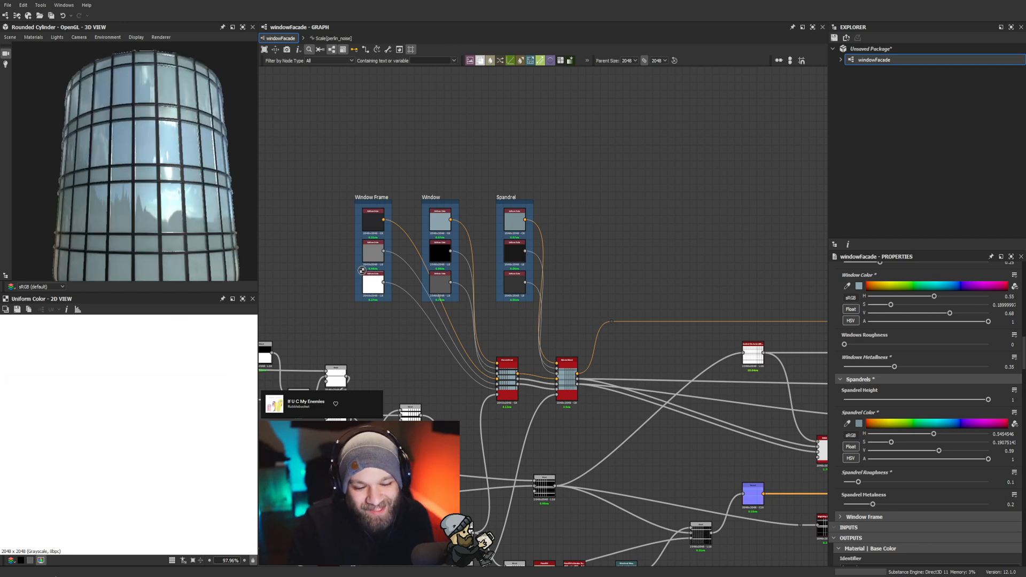
pyautogui.scroll(-4, 220, 186)
pyautogui.moveTo(153, 217); pyautogui.dragTo(148, 170)
pyautogui.scroll(2, 148, 170)
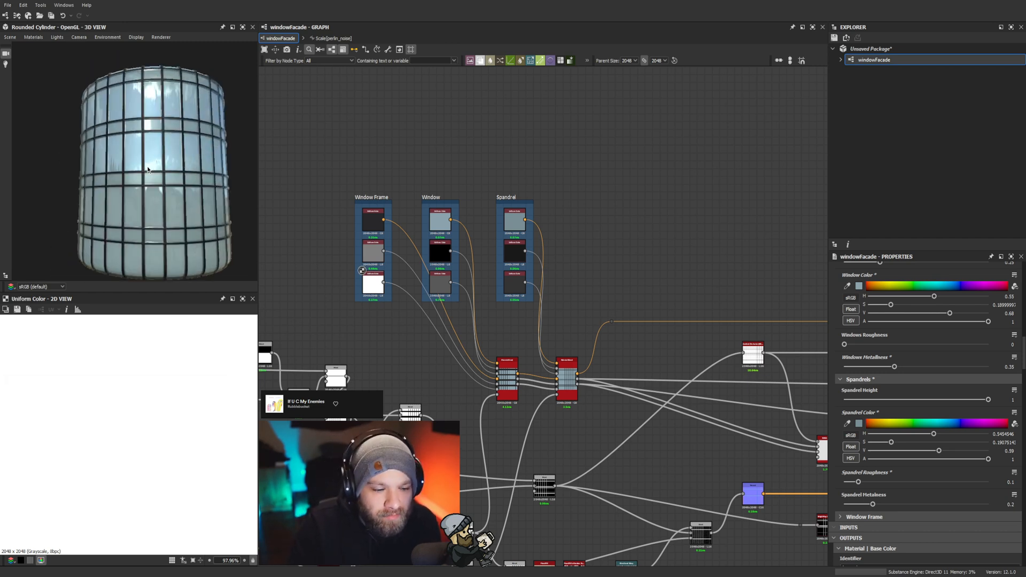
pyautogui.scroll(-3, 148, 170)
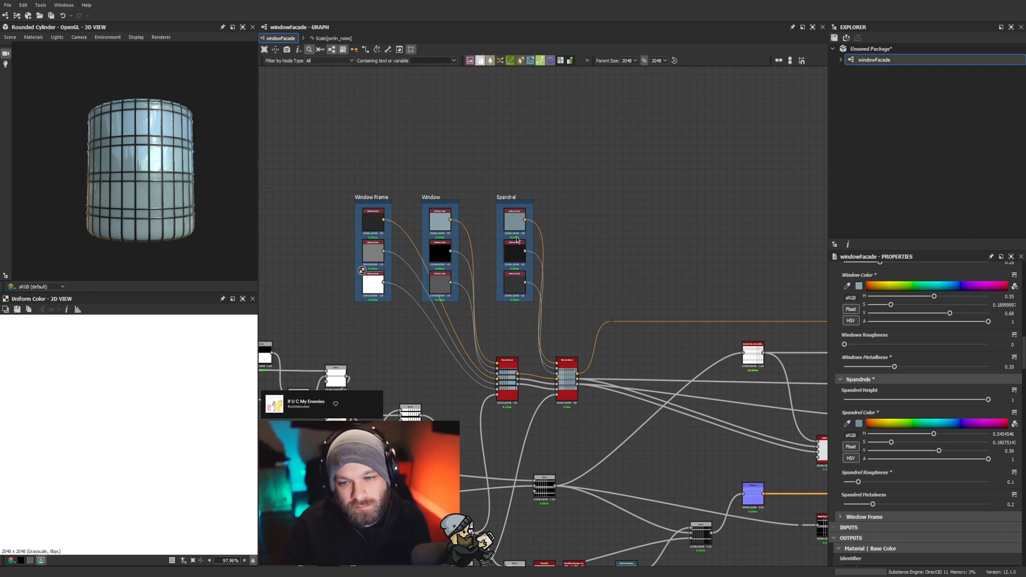
# Step: Try a darker Spandrel Color with value 0.54 and inspect it around the cylinder
pyautogui.moveTo(939, 451); pyautogui.dragTo(933, 452)
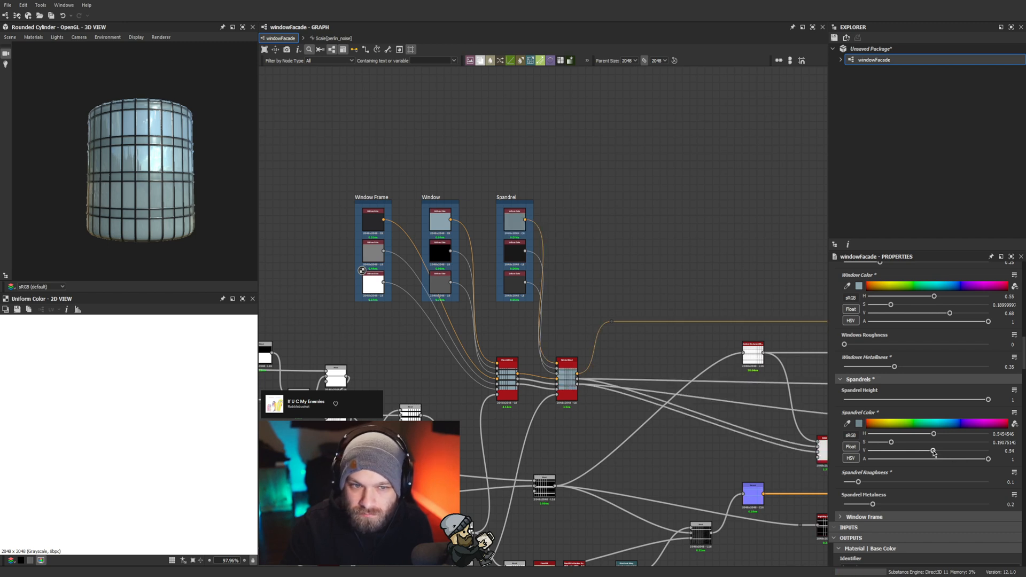
pyautogui.scroll(3, 99, 182)
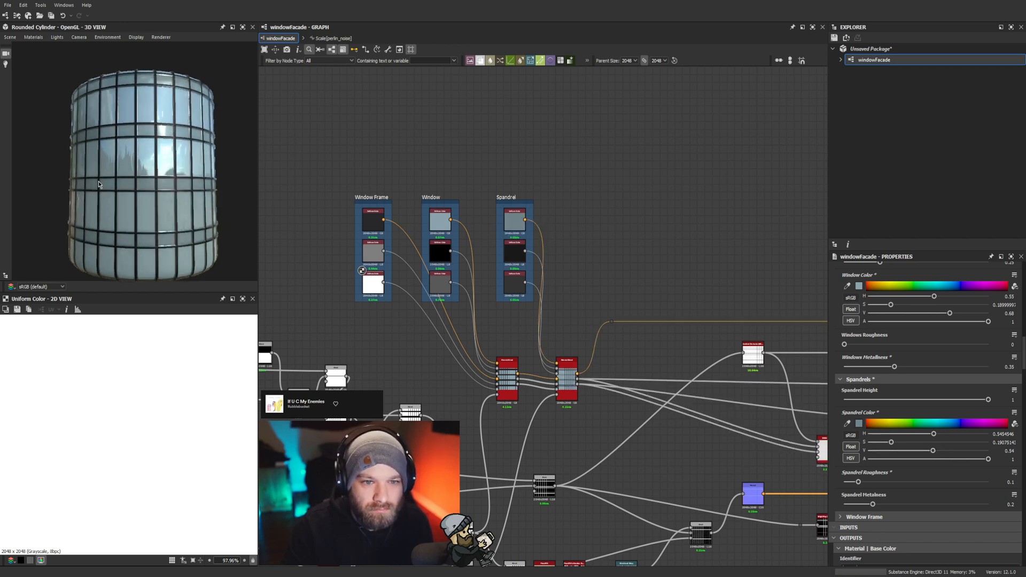
pyautogui.moveTo(98, 181); pyautogui.dragTo(188, 201)
pyautogui.scroll(4, 119, 214)
pyautogui.scroll(-3, 119, 213)
pyautogui.moveTo(119, 214); pyautogui.dragTo(165, 206)
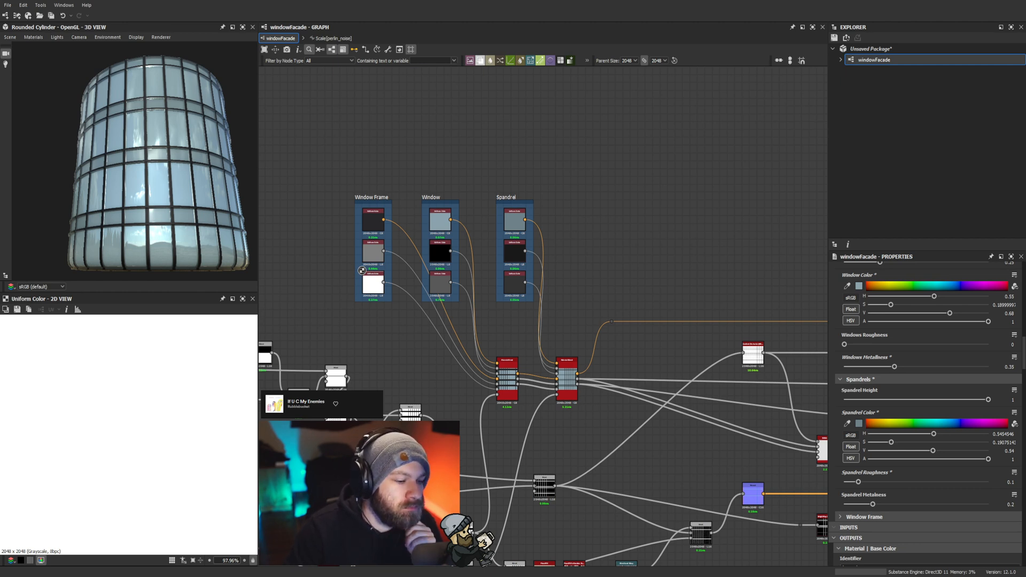
pyautogui.scroll(-5, 234, 219)
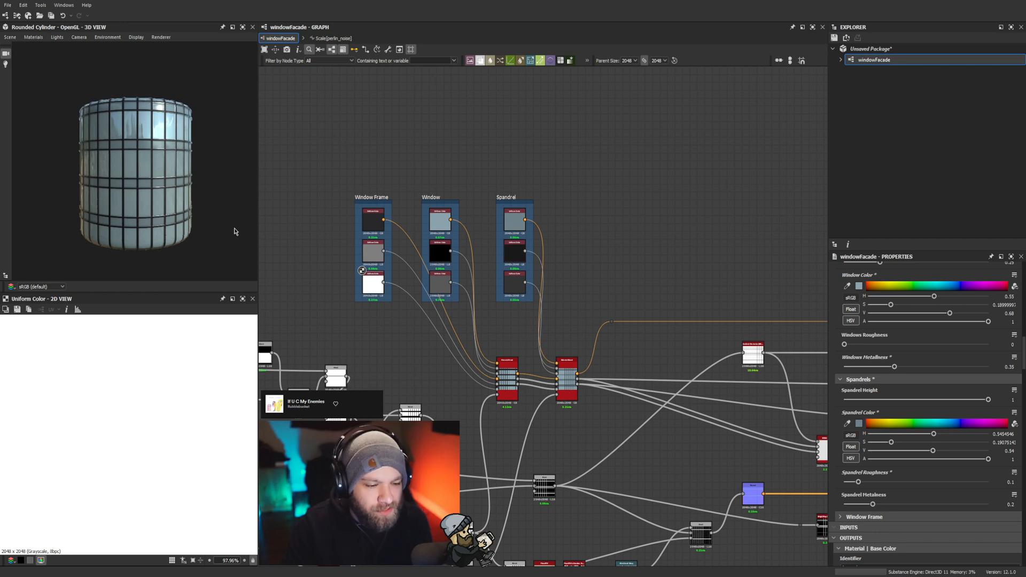
# Step: Examine how the spandrels compare with the window glass on the cylinder from several angles and distances
pyautogui.moveTo(208, 171); pyautogui.dragTo(117, 215)
pyautogui.scroll(3, 131, 198)
pyautogui.scroll(-3, 92, 192)
pyautogui.scroll(3, 118, 196)
pyautogui.scroll(-3, 150, 203)
pyautogui.scroll(3, 102, 219)
pyautogui.scroll(-3, 103, 220)
pyautogui.scroll(3, 125, 214)
pyautogui.scroll(-2, 133, 215)
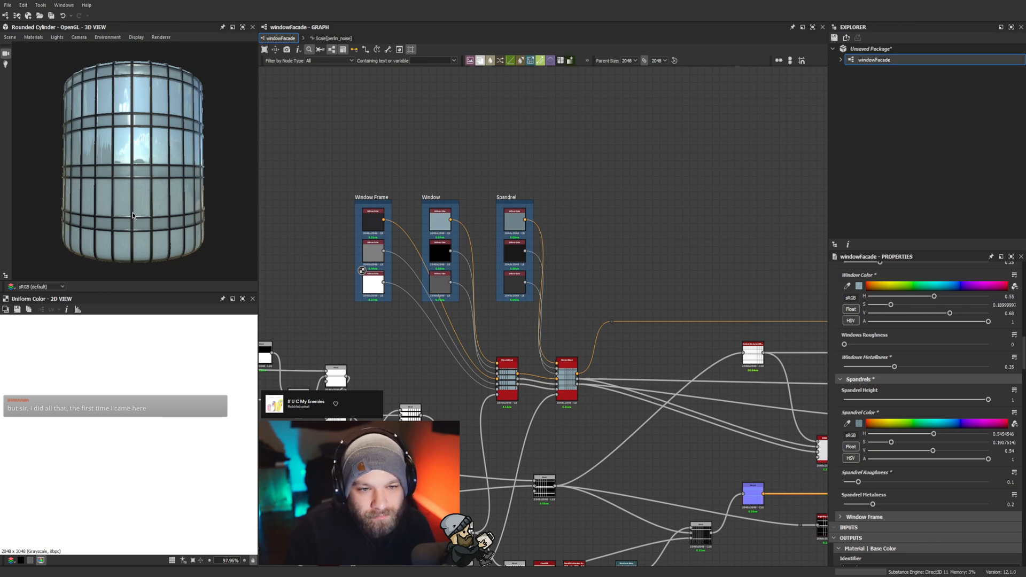
pyautogui.scroll(-3, 132, 215)
pyautogui.scroll(2, 98, 201)
pyautogui.scroll(-2, 107, 222)
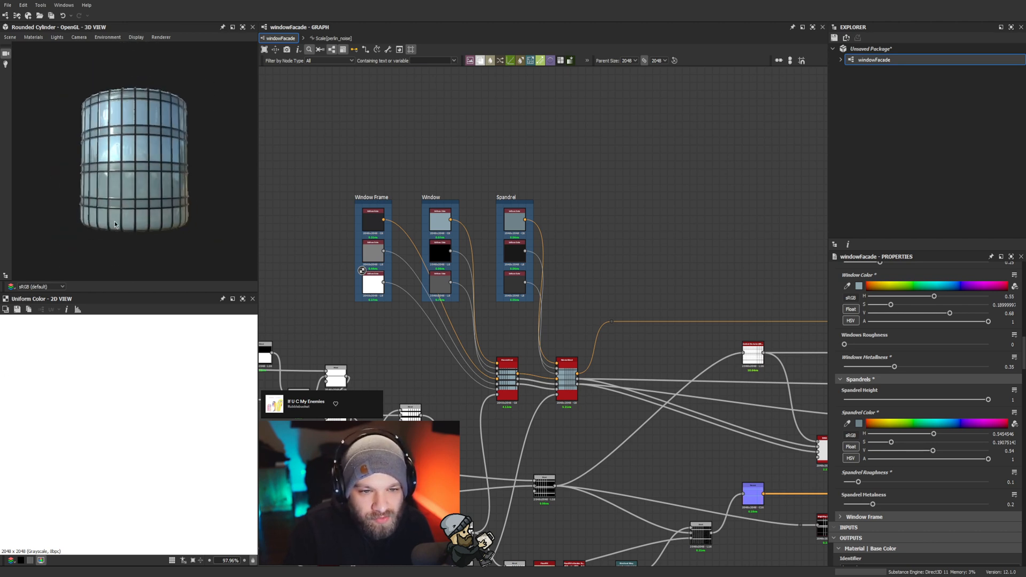
pyautogui.moveTo(114, 221); pyautogui.dragTo(96, 317)
pyautogui.moveTo(139, 198); pyautogui.dragTo(184, 224)
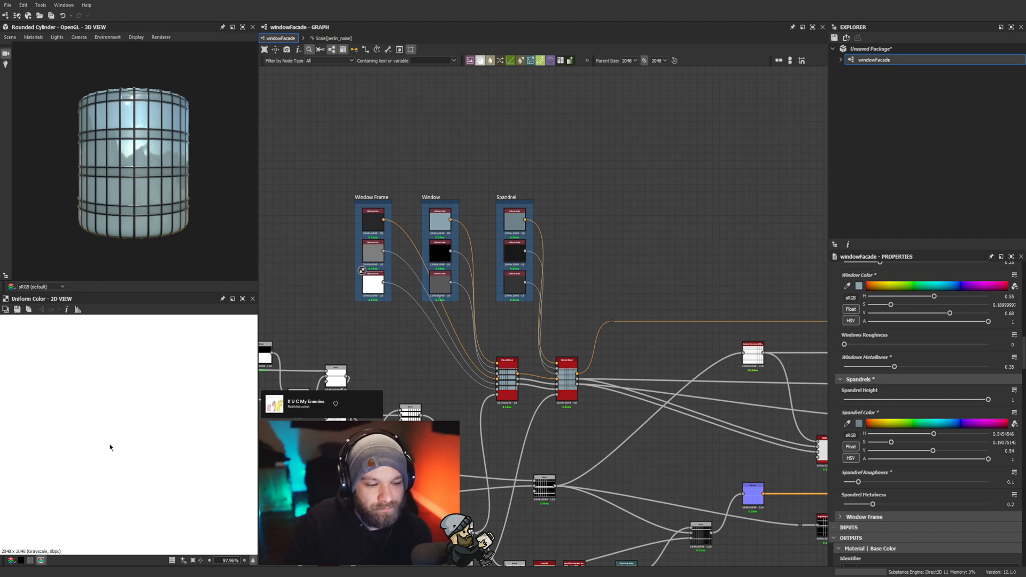
pyautogui.scroll(3, 122, 141)
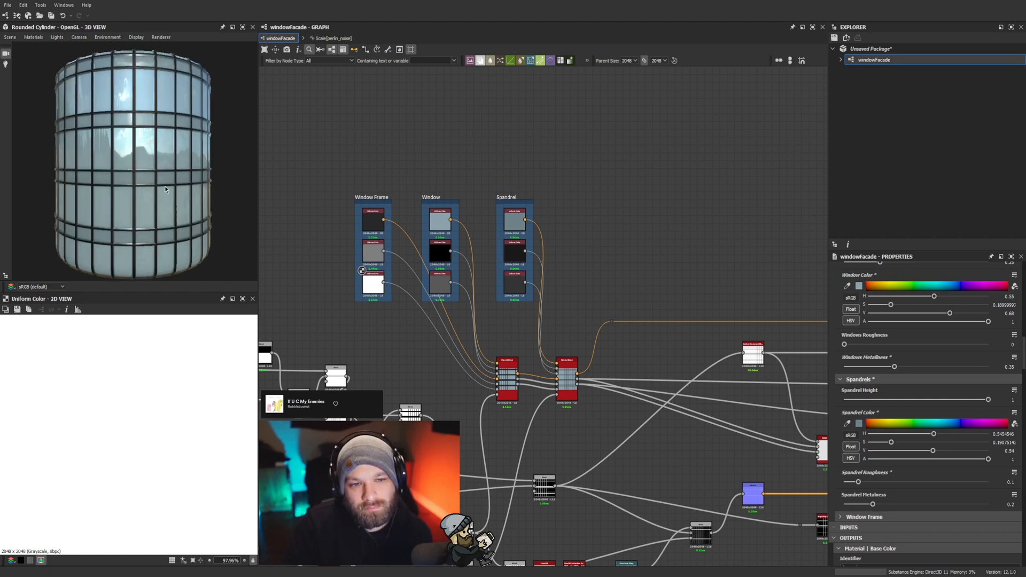
pyautogui.moveTo(164, 187); pyautogui.dragTo(80, 171)
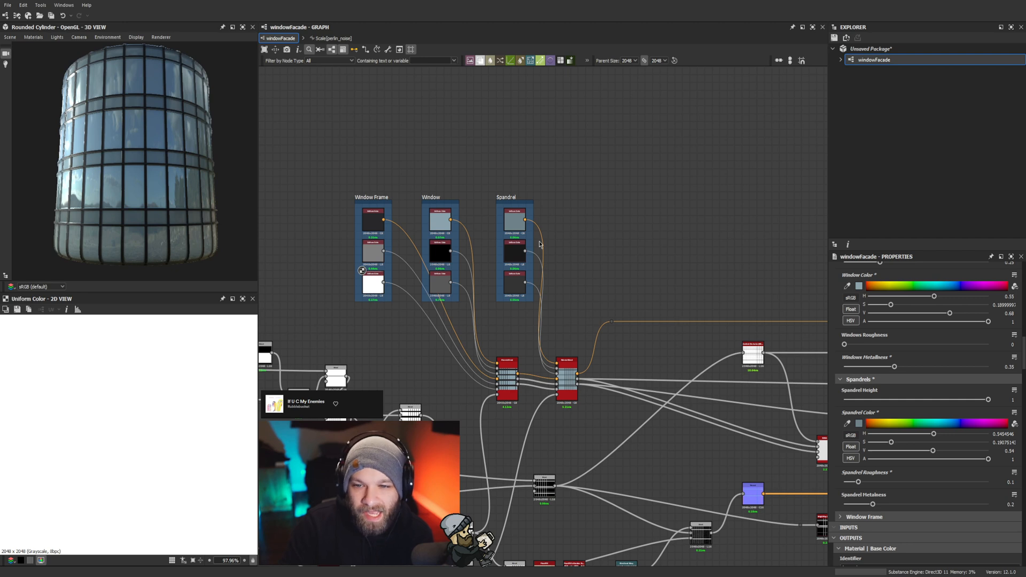
# Step: Try the previewed Spandrel Color at saturation 0.15 and value 0.57 and compare it with the windows on the cylinder
pyautogui.moveTo(891, 443); pyautogui.dragTo(886, 444)
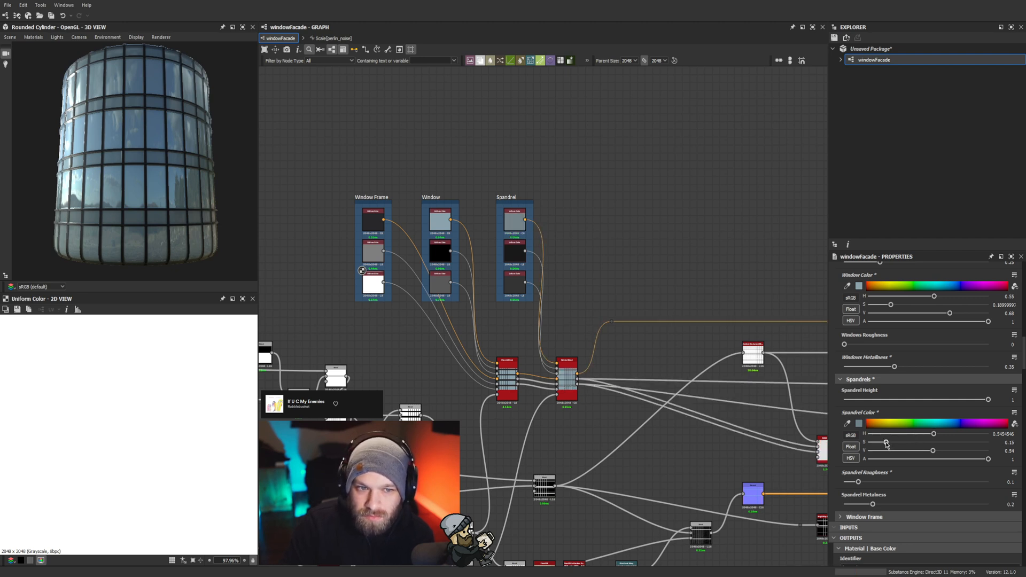
pyautogui.moveTo(177, 176); pyautogui.dragTo(227, 213)
pyautogui.scroll(-3, 158, 215)
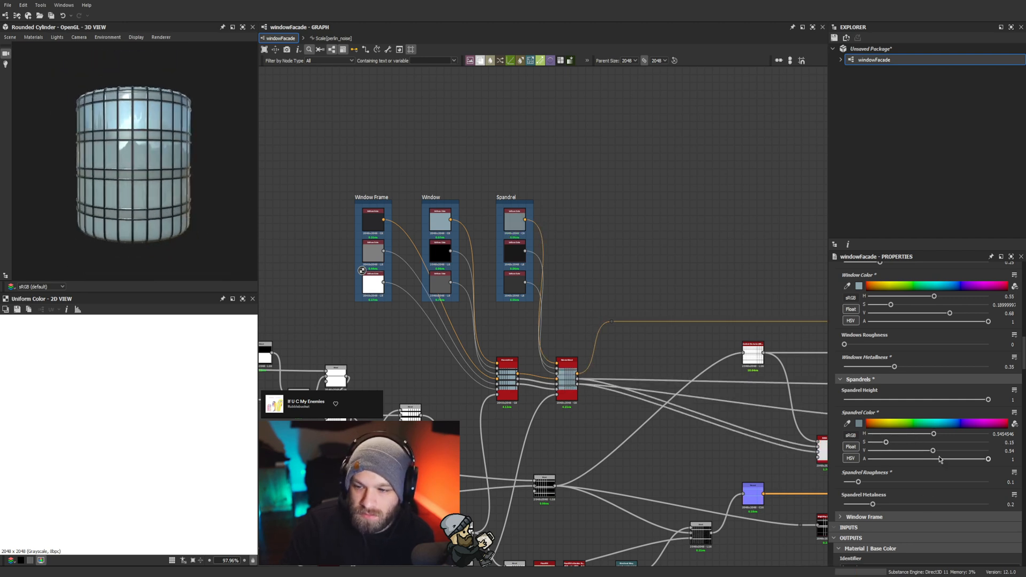
pyautogui.moveTo(933, 451); pyautogui.dragTo(937, 453)
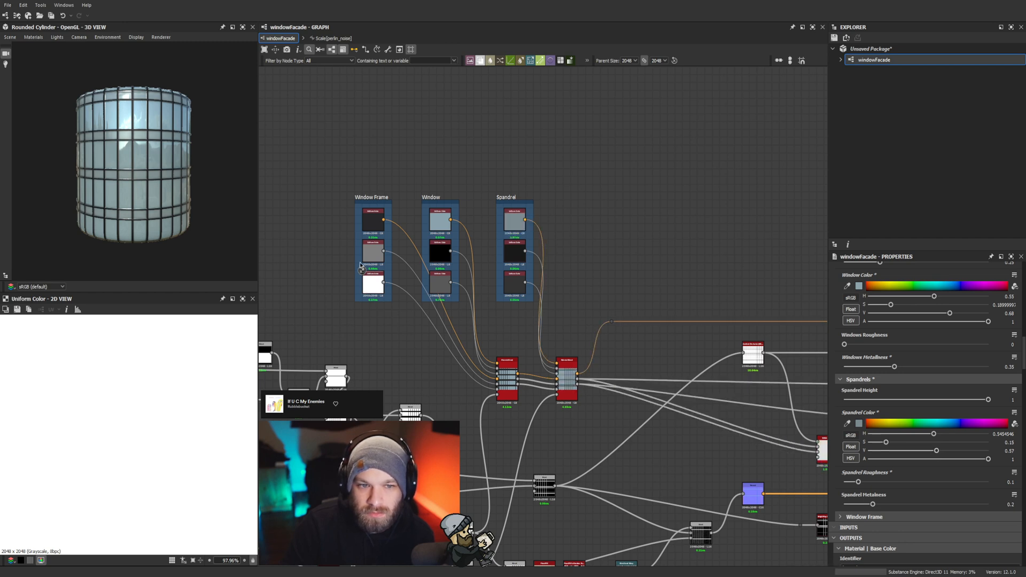
pyautogui.moveTo(182, 208); pyautogui.dragTo(160, 207)
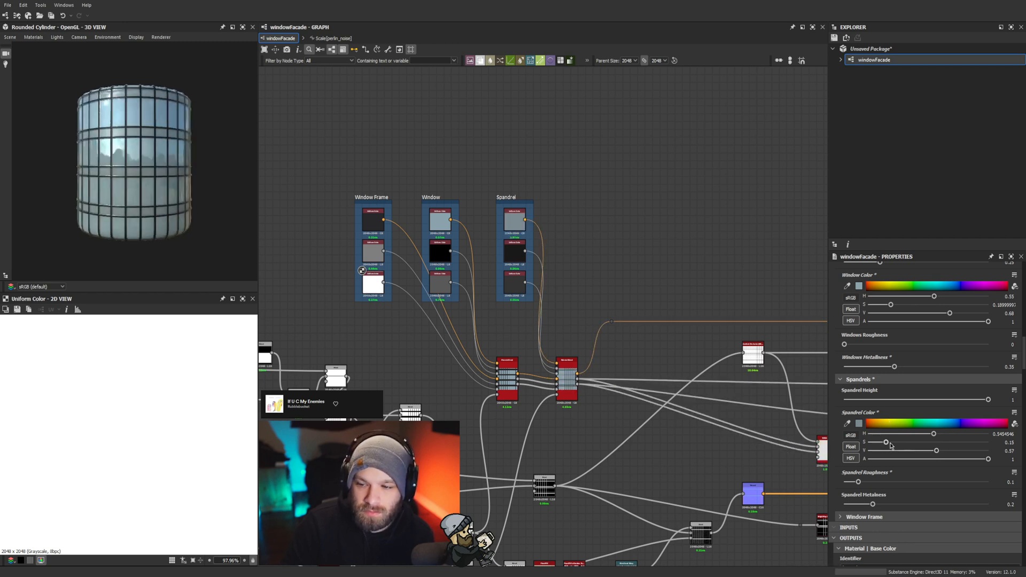
# Step: Set the previewed Spandrel Color to saturation 0.23 and value 0.6, checking the tone on the cylinder
pyautogui.moveTo(887, 443); pyautogui.dragTo(903, 443)
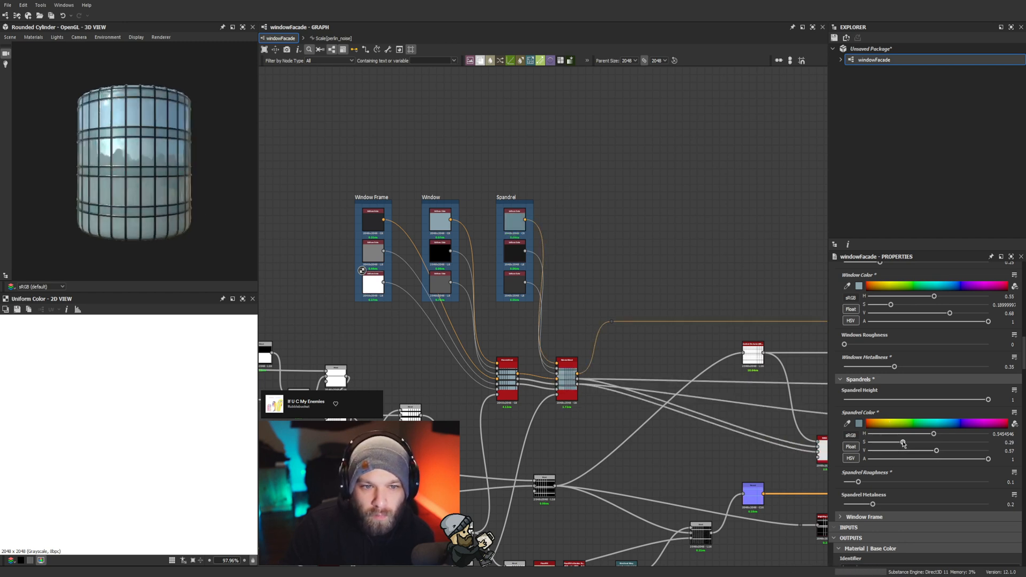
pyautogui.moveTo(136, 174); pyautogui.dragTo(197, 188)
pyautogui.moveTo(903, 444); pyautogui.dragTo(898, 444)
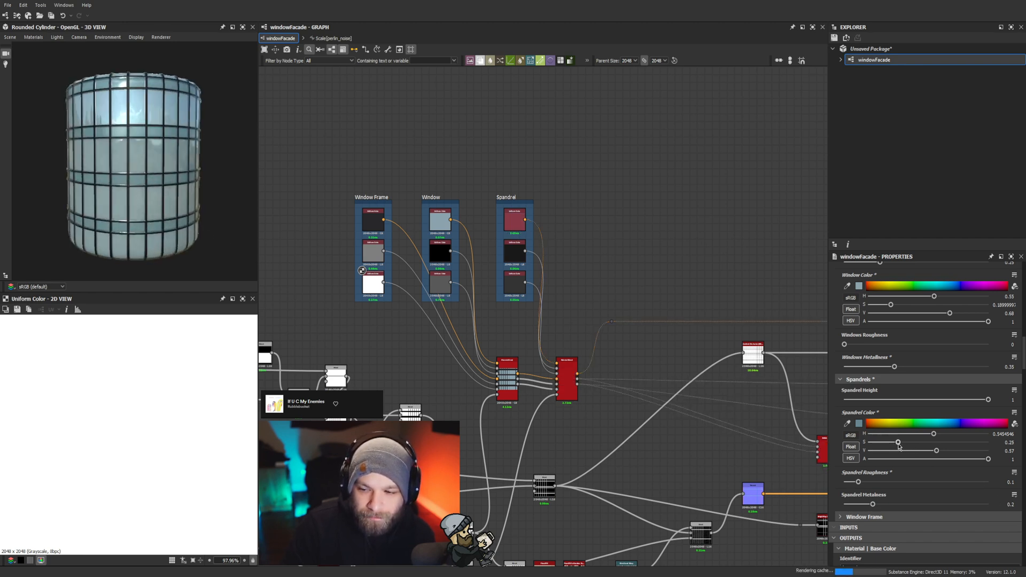
pyautogui.moveTo(200, 199); pyautogui.dragTo(172, 195)
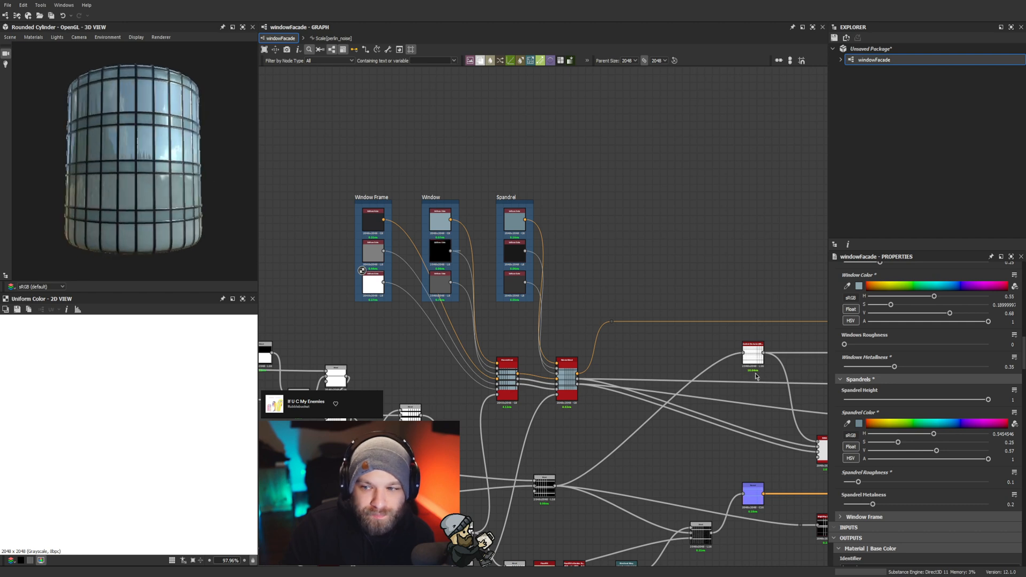
pyautogui.moveTo(898, 443); pyautogui.dragTo(897, 444)
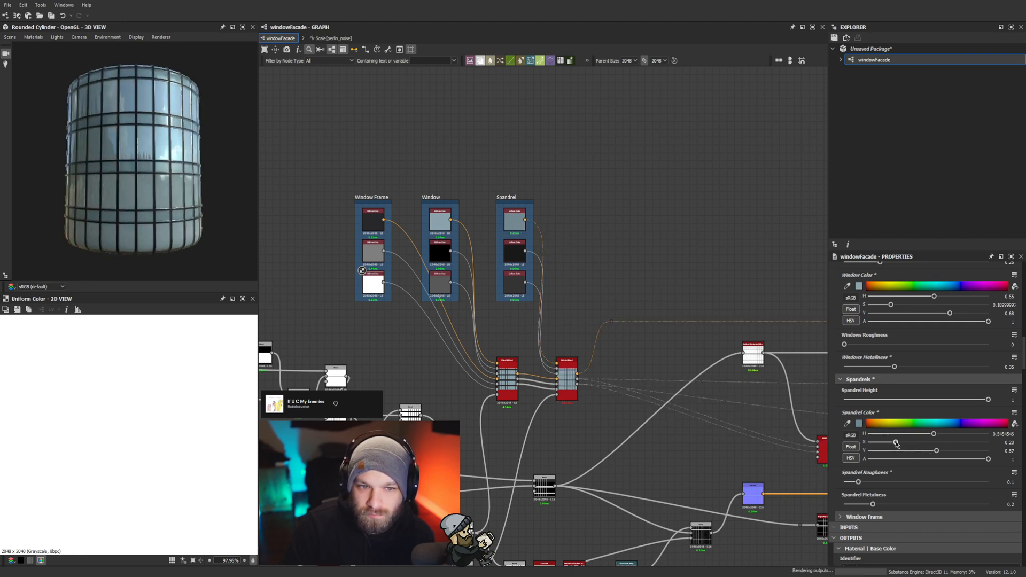
pyautogui.moveTo(164, 218)
pyautogui.mouseDown()
pyautogui.moveTo(138, 191)
pyautogui.moveTo(146, 223)
pyautogui.moveTo(170, 188)
pyautogui.moveTo(200, 199)
pyautogui.moveTo(174, 223)
pyautogui.mouseUp()
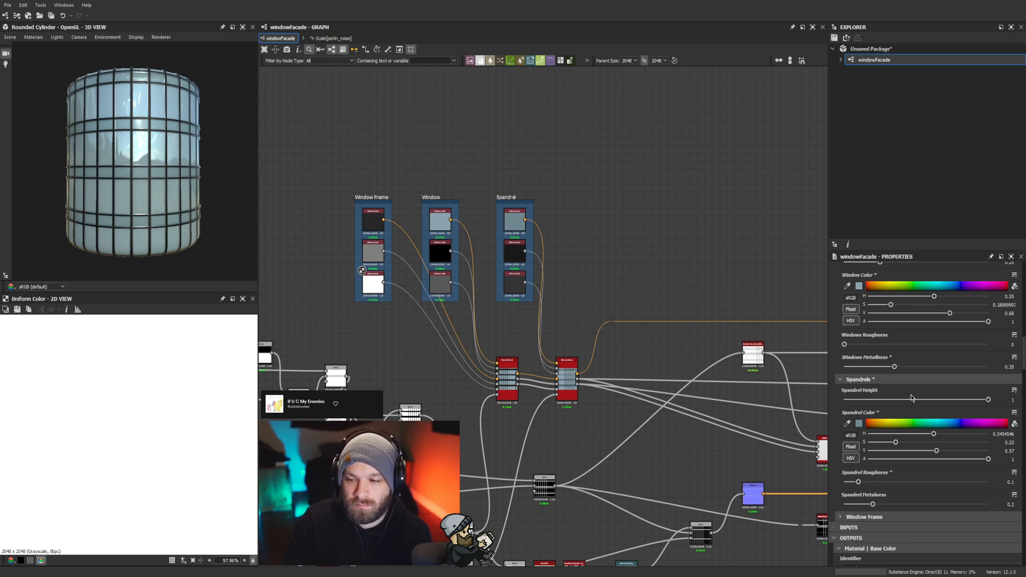
pyautogui.moveTo(937, 451); pyautogui.dragTo(941, 454)
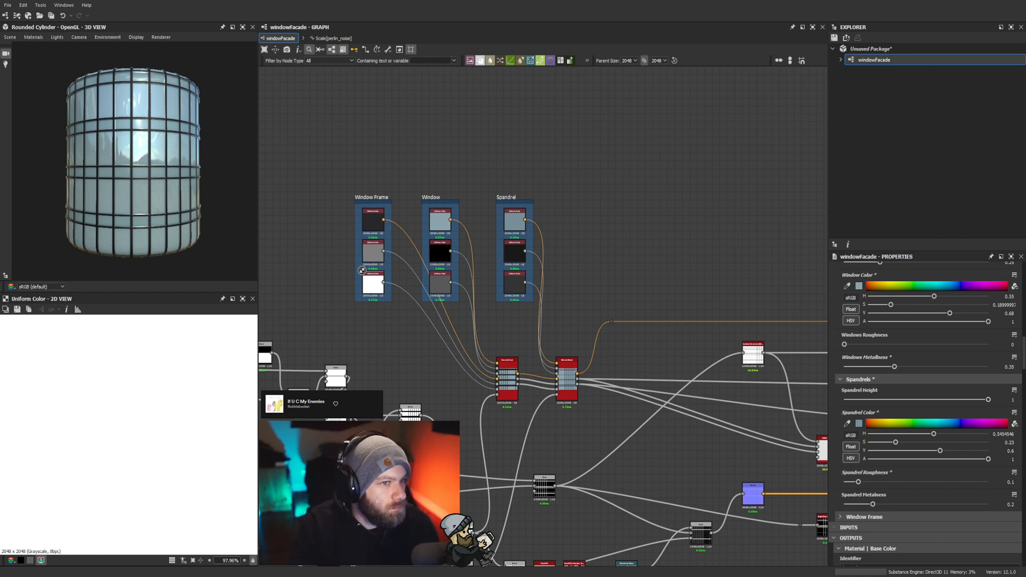
pyautogui.scroll(-3, 199, 181)
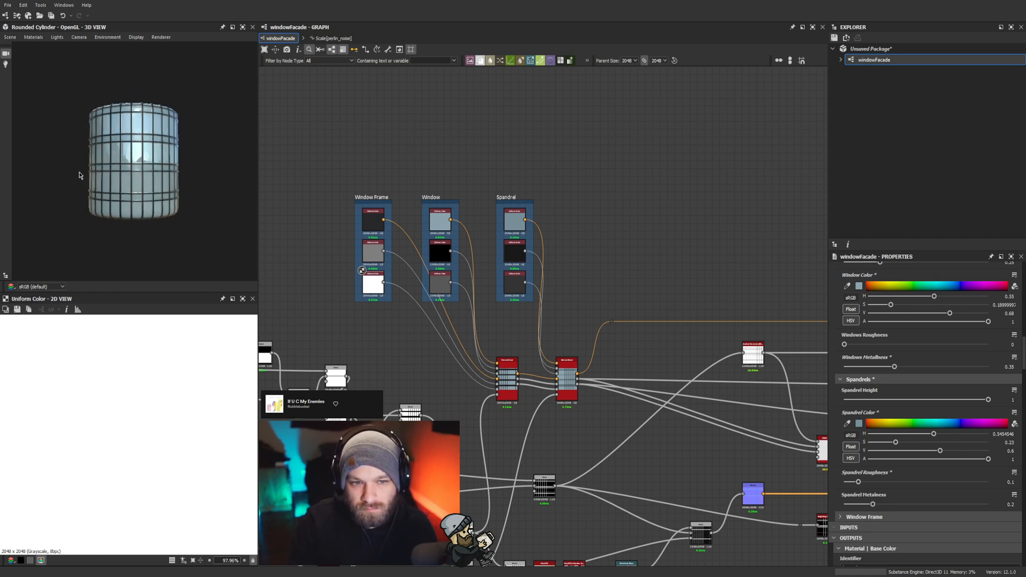
pyautogui.scroll(5, 127, 169)
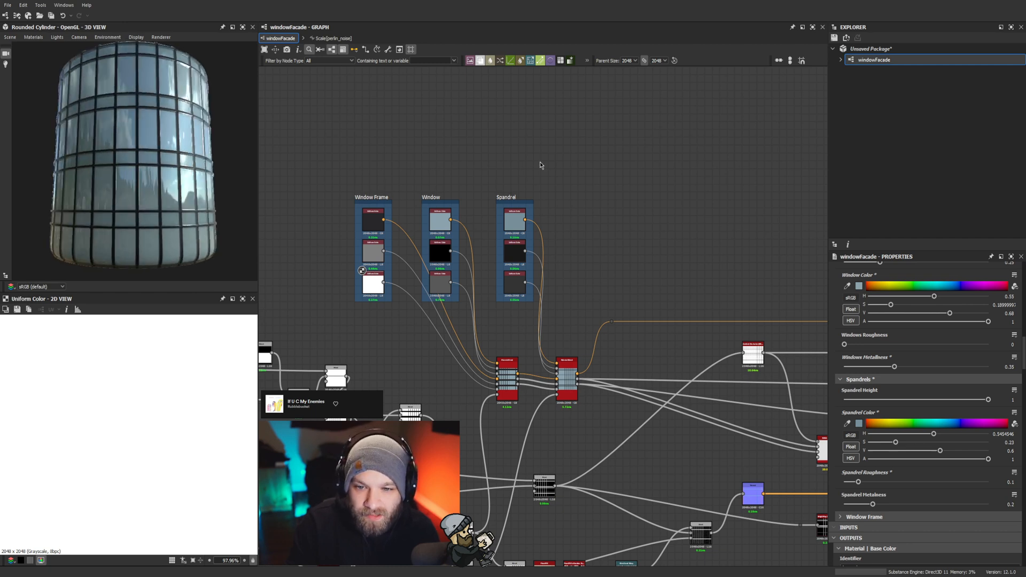
# Step: Set the previewed Spandrel Metalness of the windowFacade graph to 0.35
pyautogui.click(520, 275)
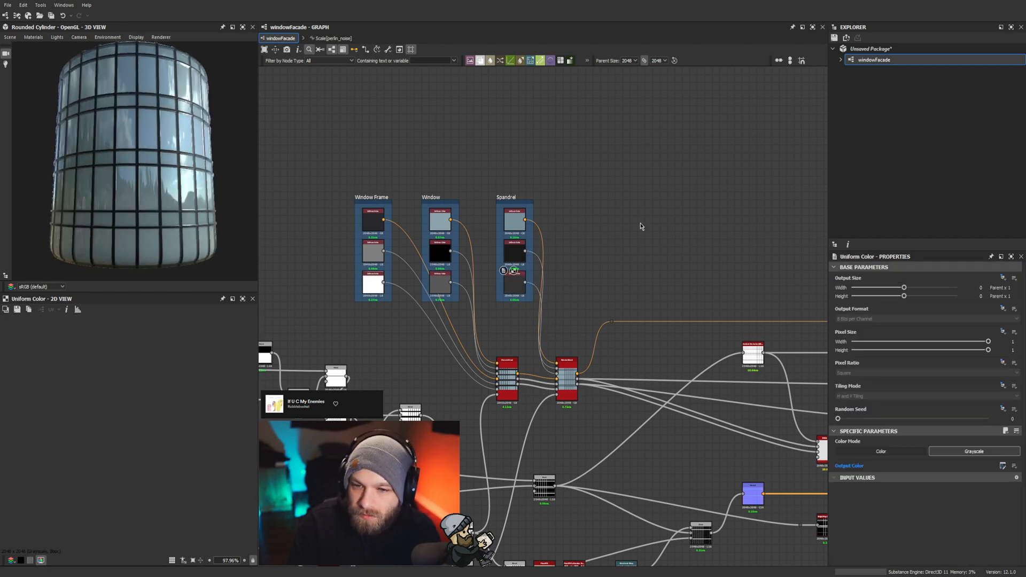
pyautogui.click(641, 227)
pyautogui.scroll(-10, 954, 452)
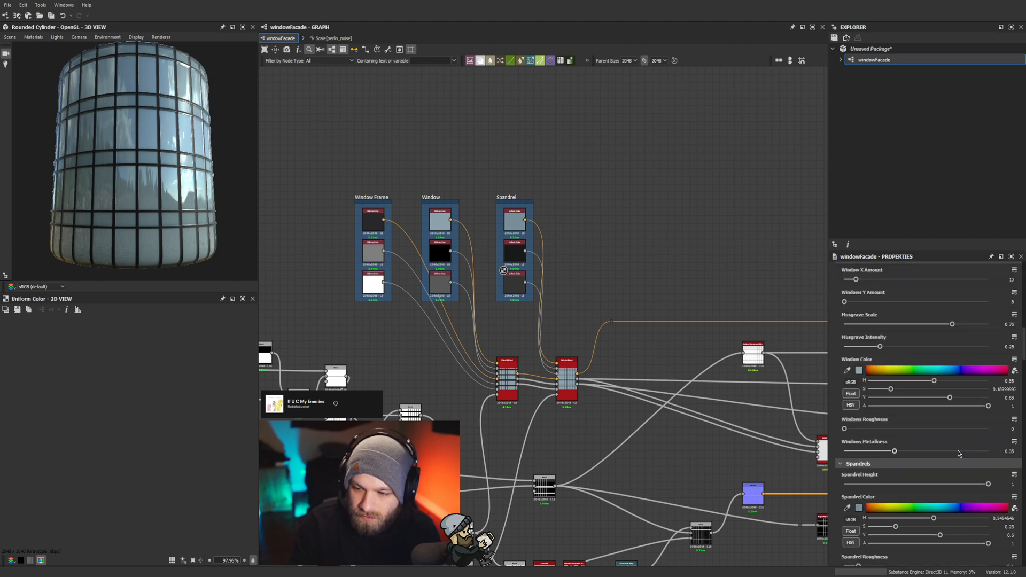
pyautogui.doubleClick(1006, 505)
pyautogui.write('.3')
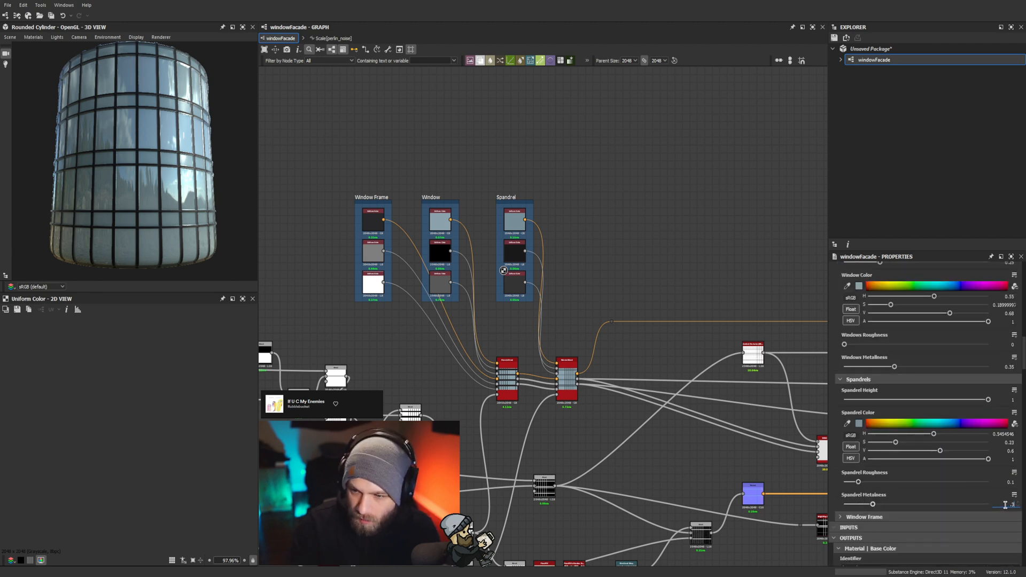
pyautogui.write('5')
pyautogui.press('Return')
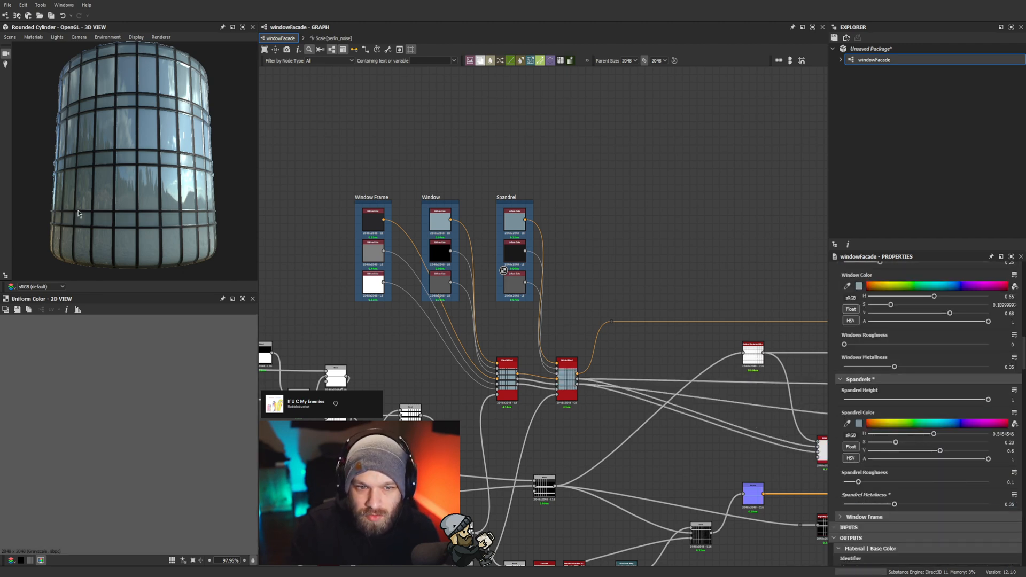
# Step: Examine how the windows and spandrels look on the rounded cylinder from several angles and distances
pyautogui.scroll(-3, 96, 214)
pyautogui.moveTo(107, 214); pyautogui.dragTo(109, 181)
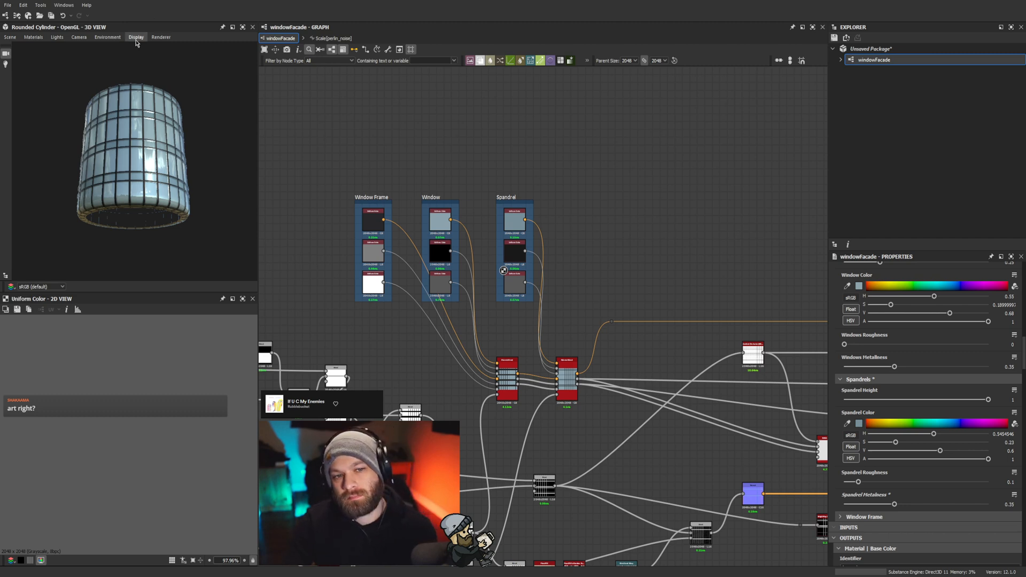
pyautogui.scroll(3, 131, 111)
pyautogui.moveTo(131, 112); pyautogui.dragTo(104, 169)
pyautogui.scroll(-4, 161, 178)
pyautogui.moveTo(168, 179); pyautogui.dragTo(145, 166)
pyautogui.scroll(3, 174, 185)
pyautogui.scroll(-3, 91, 182)
pyautogui.scroll(4, 160, 188)
pyautogui.scroll(2, 145, 166)
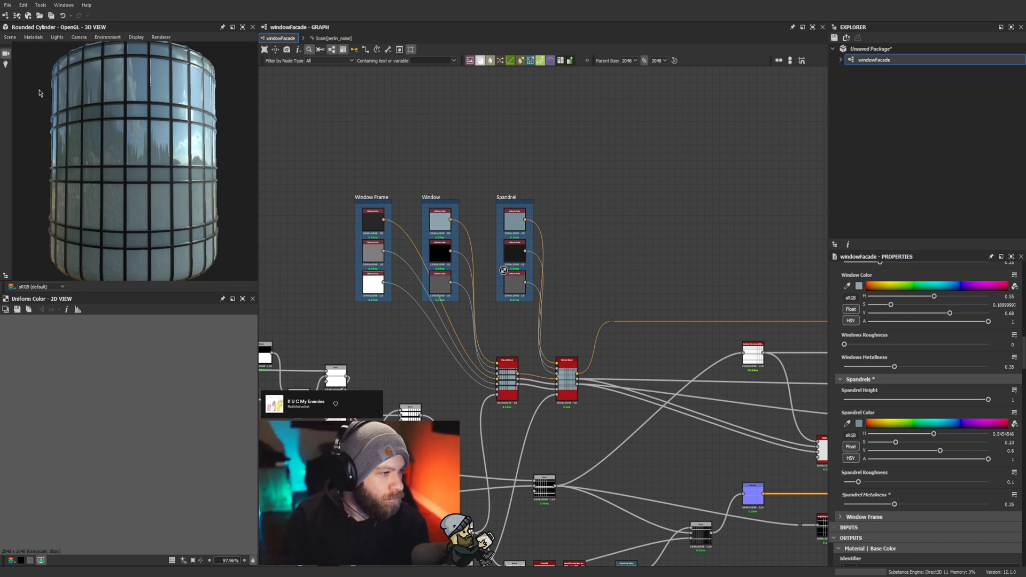
pyautogui.scroll(-3, 106, 123)
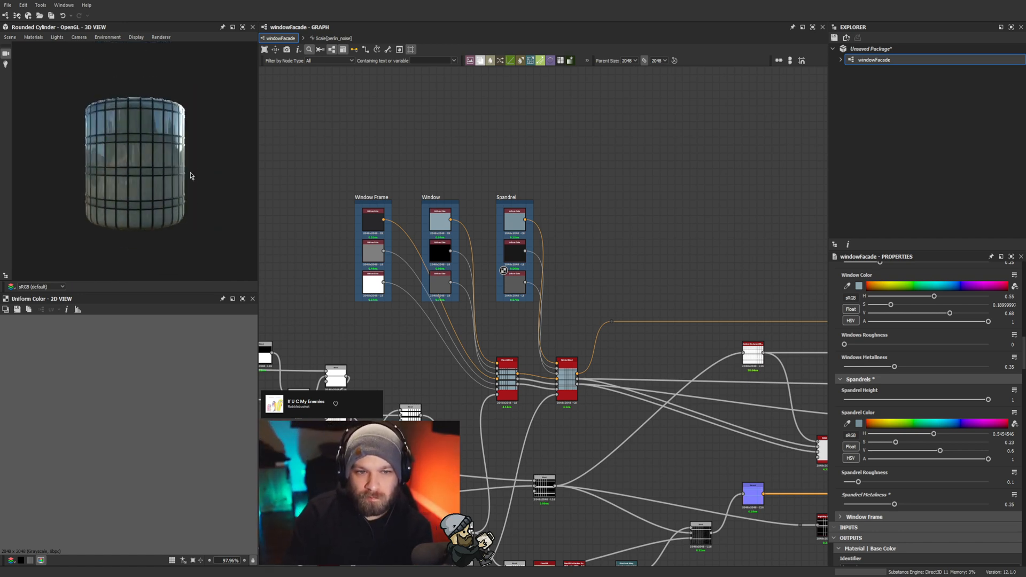
# Step: Preview the facade on the rounded cube and set the default material's Tessellation Factor to 24
pyautogui.moveTo(191, 170); pyautogui.dragTo(149, 182)
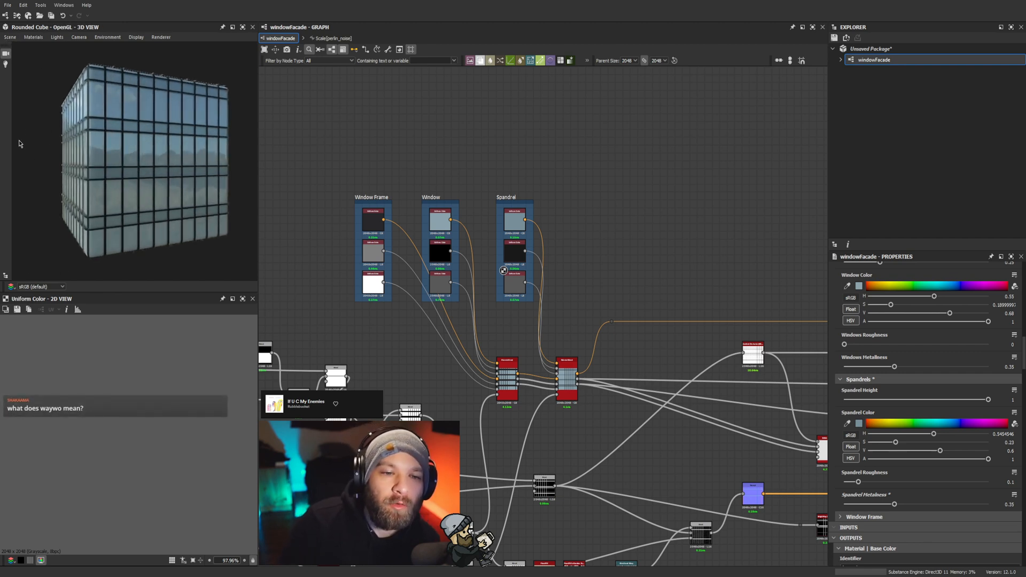
pyautogui.moveTo(209, 194); pyautogui.dragTo(192, 168)
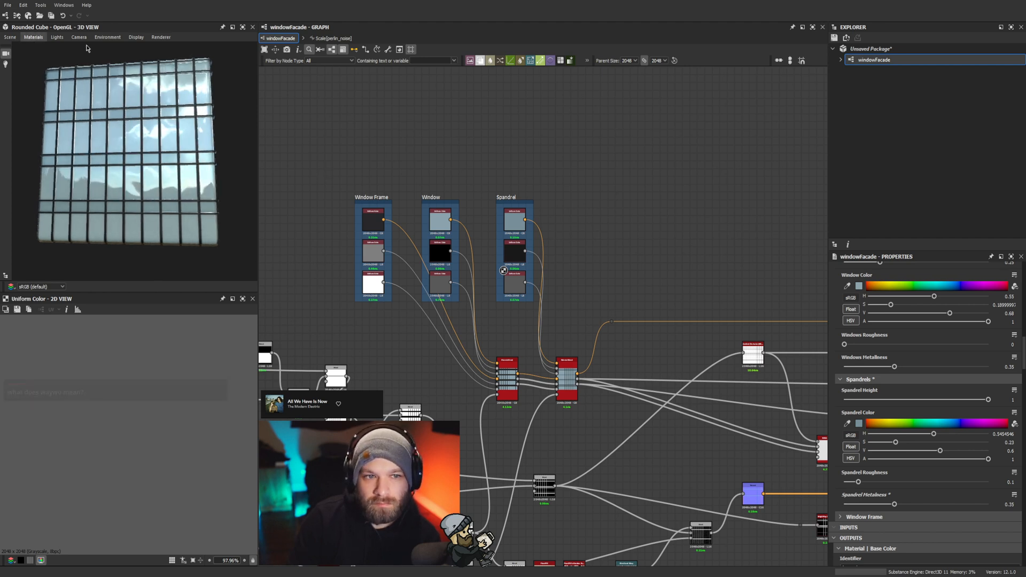
pyautogui.scroll(-8, 901, 409)
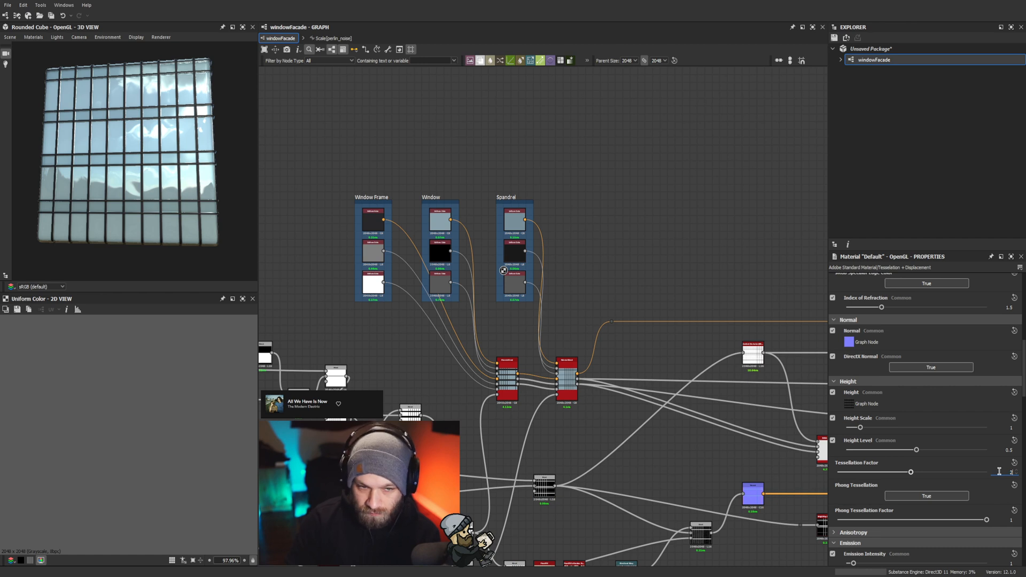
pyautogui.moveTo(206, 231); pyautogui.dragTo(224, 200)
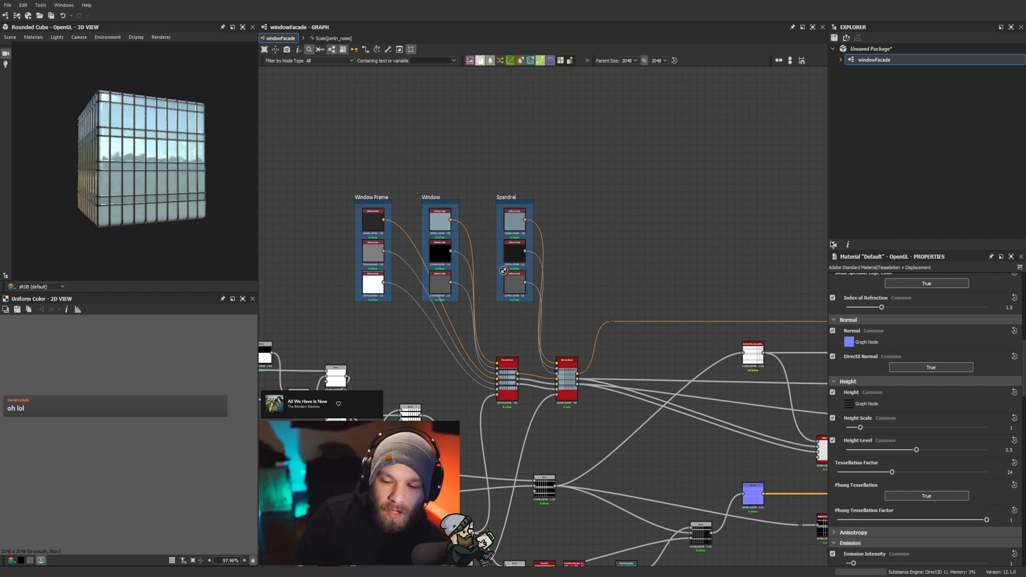
# Step: Set the previewed Musgrave Intensity of the windowFacade graph to 0.18 and check the glass on the cube
pyautogui.click(832, 244)
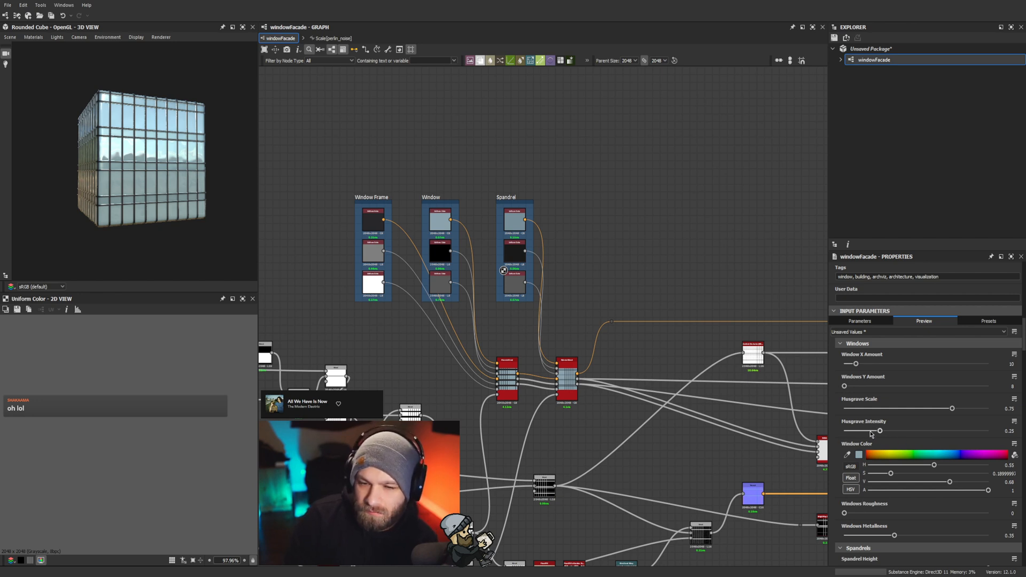
pyautogui.moveTo(879, 430); pyautogui.dragTo(862, 432)
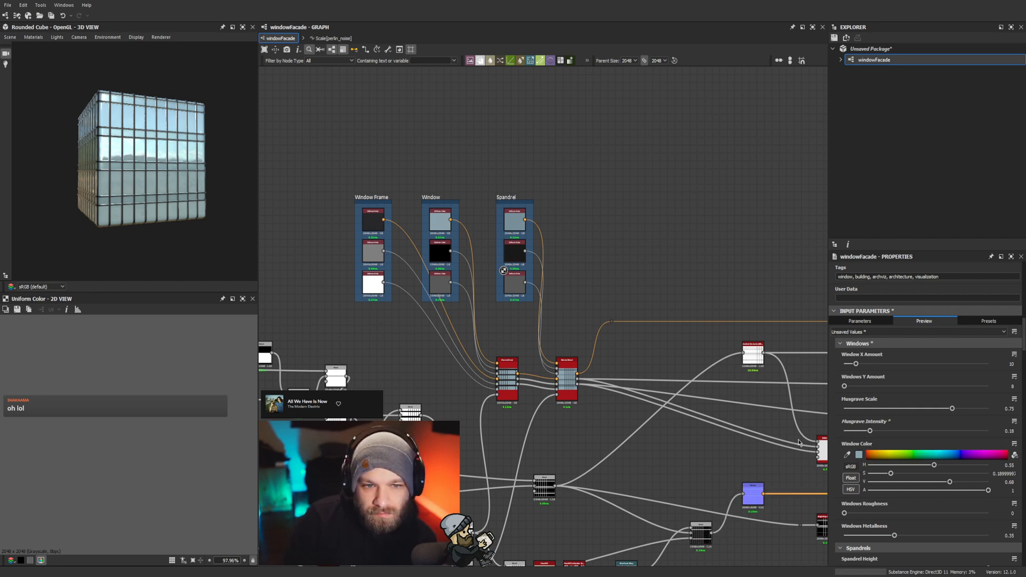
pyautogui.scroll(2, 267, 228)
pyautogui.scroll(5, 136, 213)
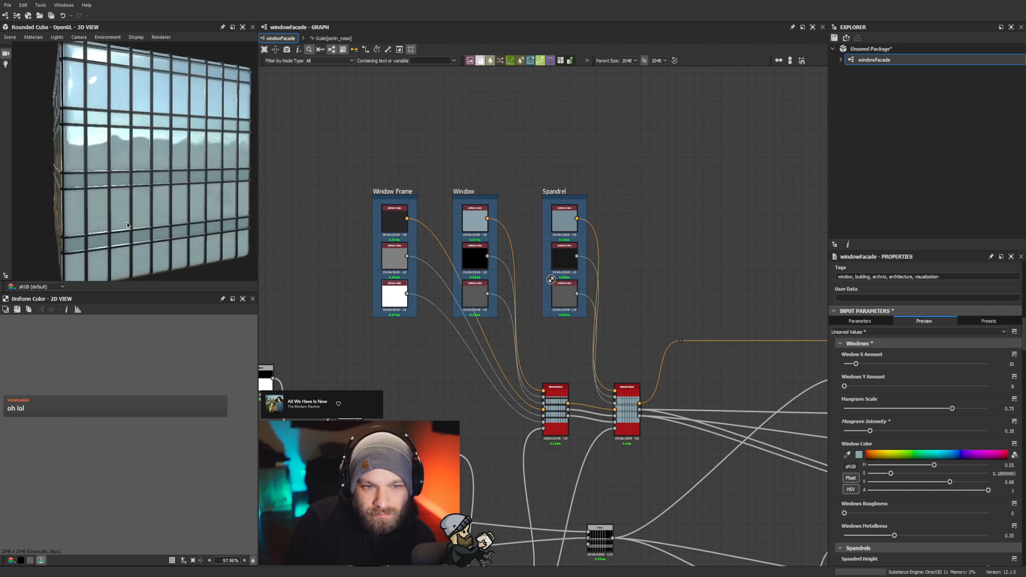
# Step: Examine the facade's glass reflections on the rounded cube from several angles and distances, and look over the overall node graph
pyautogui.moveTo(127, 222); pyautogui.dragTo(153, 206)
pyautogui.scroll(-4, 115, 228)
pyautogui.scroll(5, 140, 199)
pyautogui.scroll(-2, 487, 339)
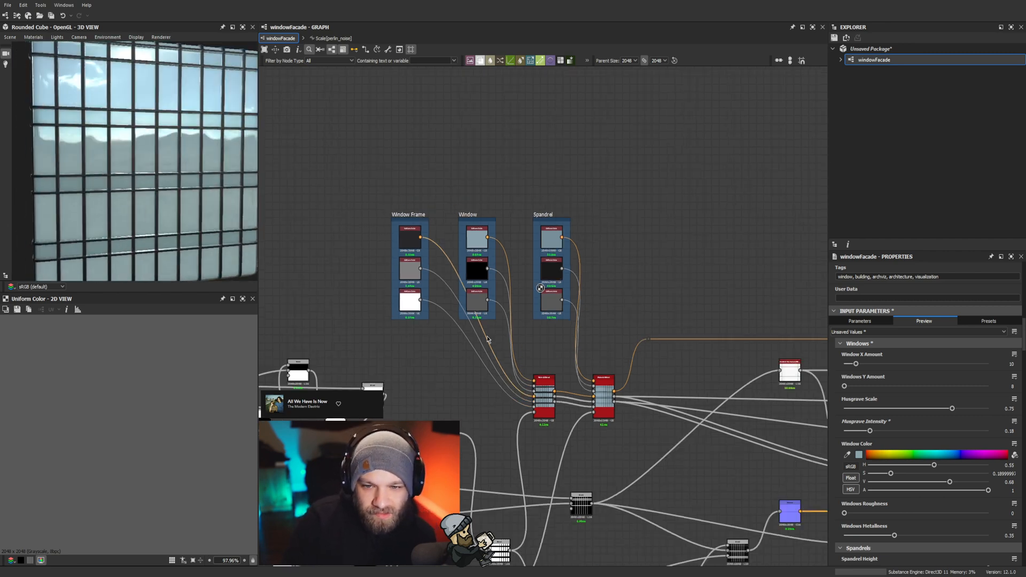
pyautogui.scroll(-2, 487, 339)
pyautogui.scroll(4, 605, 305)
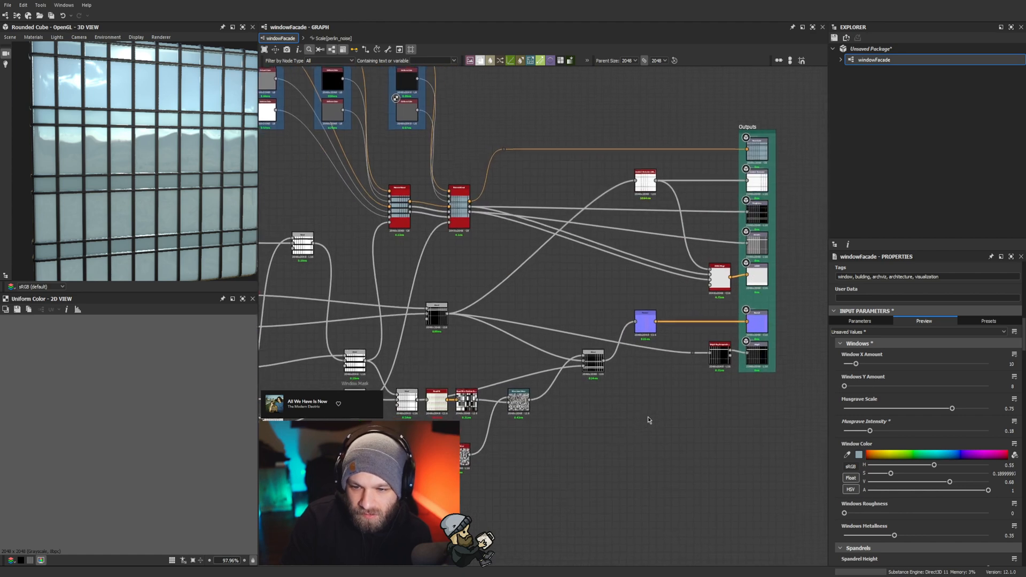
pyautogui.scroll(-3, 177, 224)
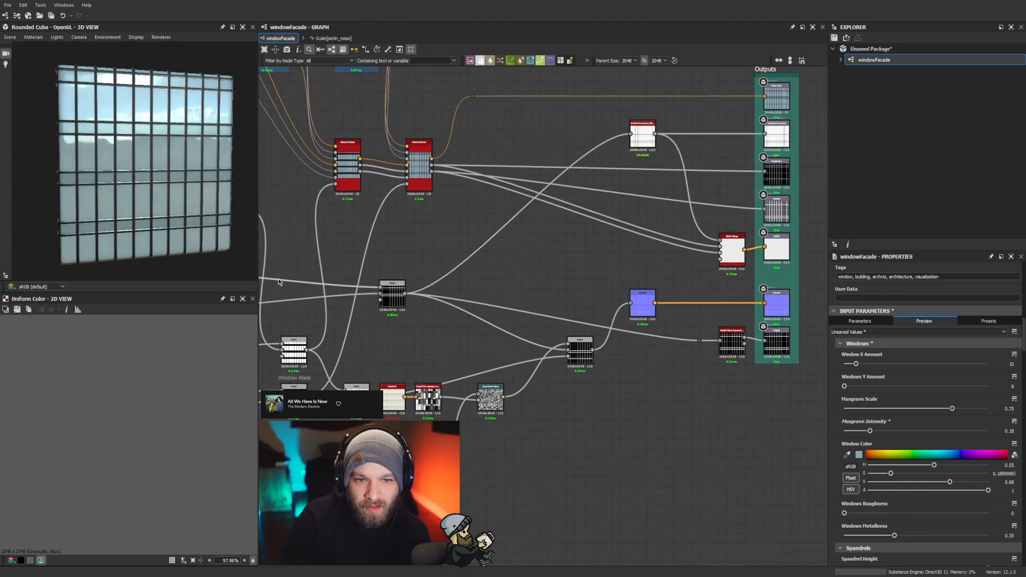
pyautogui.moveTo(330, 282); pyautogui.dragTo(482, 277, button='middle')
pyautogui.scroll(-3, 444, 334)
pyautogui.moveTo(175, 199); pyautogui.dragTo(146, 216)
pyautogui.scroll(4, 154, 188)
pyautogui.scroll(-3, 147, 215)
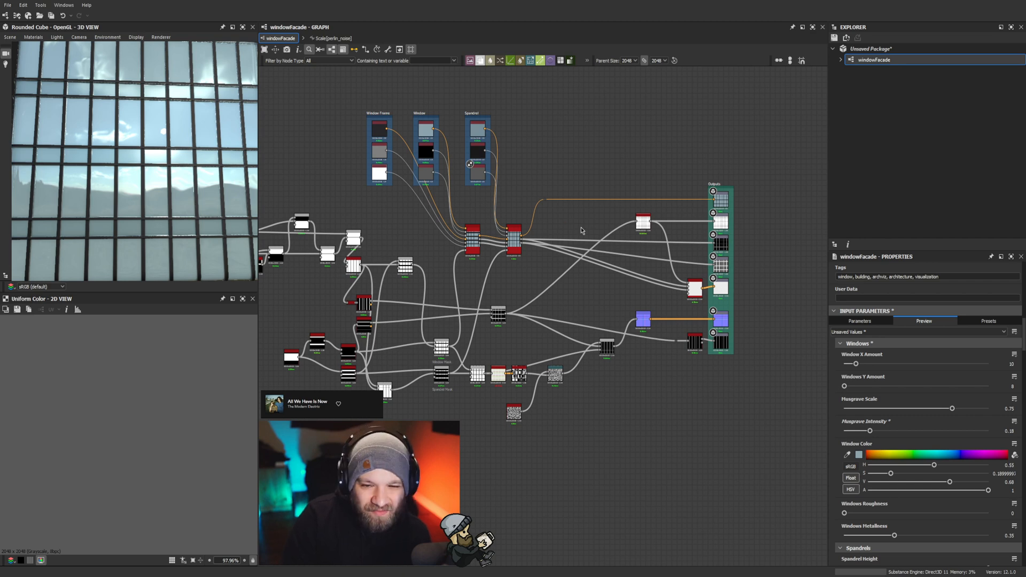
pyautogui.scroll(-1, 582, 231)
pyautogui.scroll(-3, 175, 180)
pyautogui.scroll(-1, 326, 242)
pyautogui.scroll(3, 171, 185)
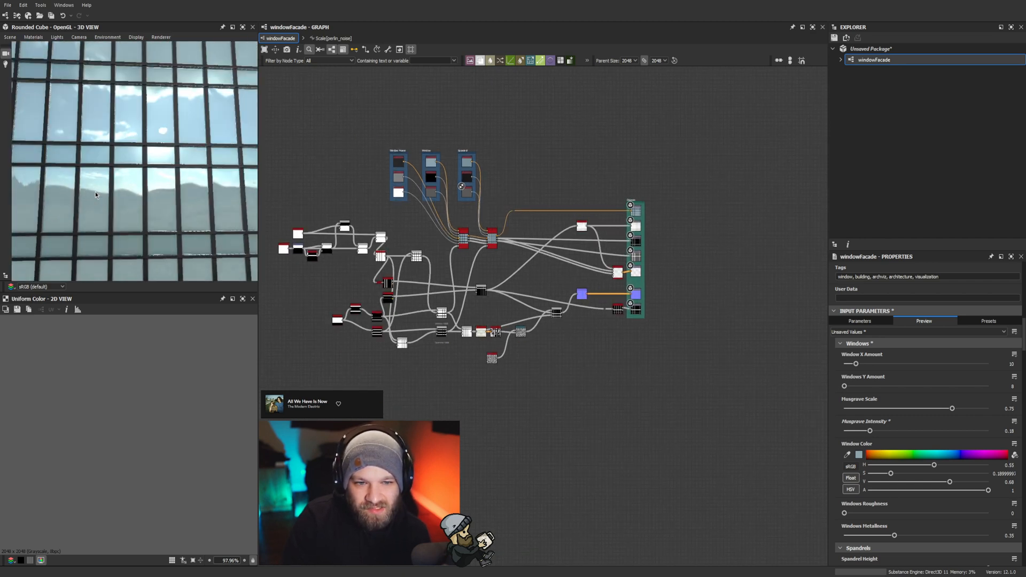
pyautogui.moveTo(169, 187); pyautogui.dragTo(230, 220)
pyautogui.scroll(-3, 173, 209)
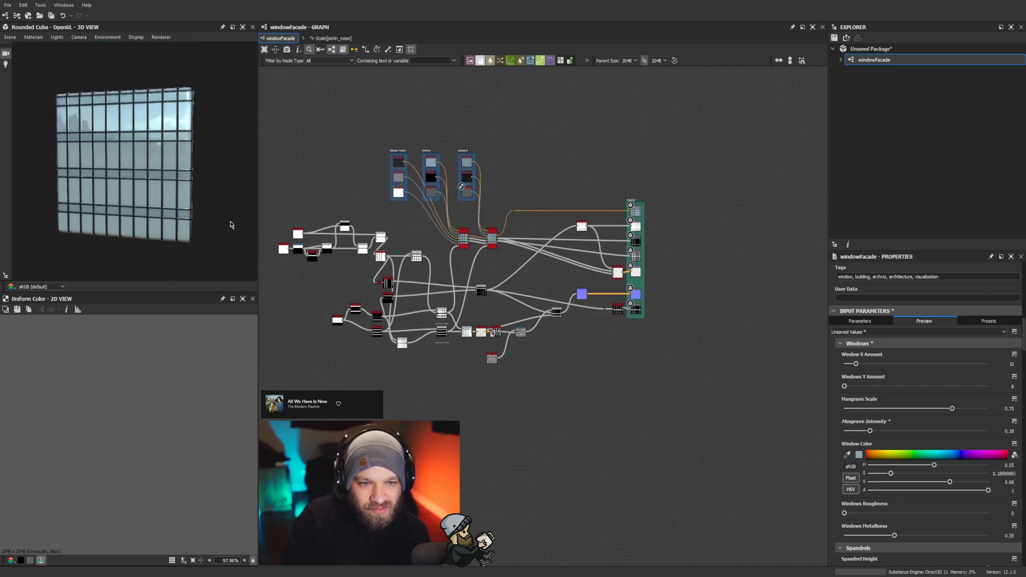
pyautogui.scroll(3, 489, 313)
pyautogui.scroll(-3, 107, 195)
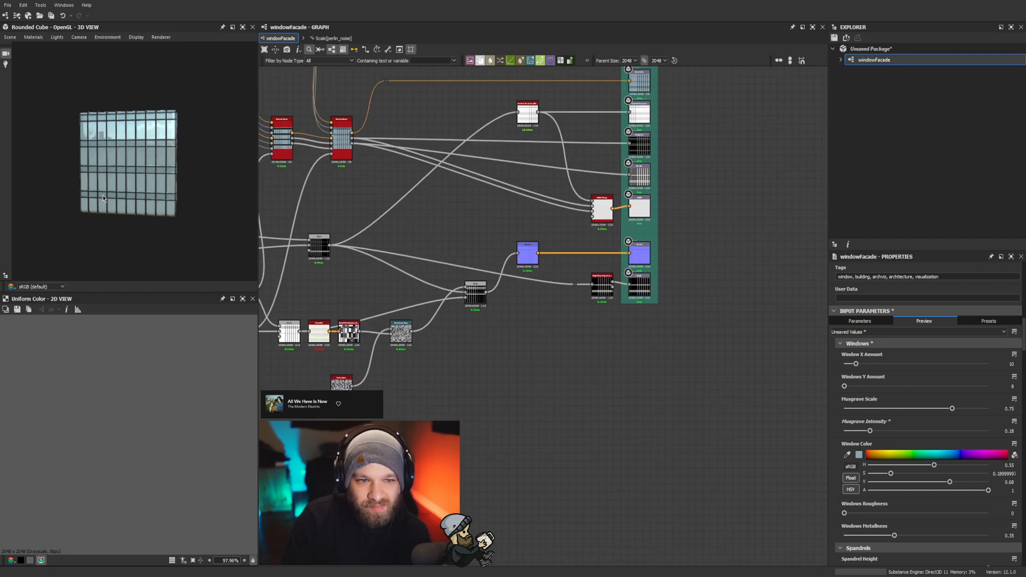
pyautogui.moveTo(103, 195); pyautogui.dragTo(116, 213)
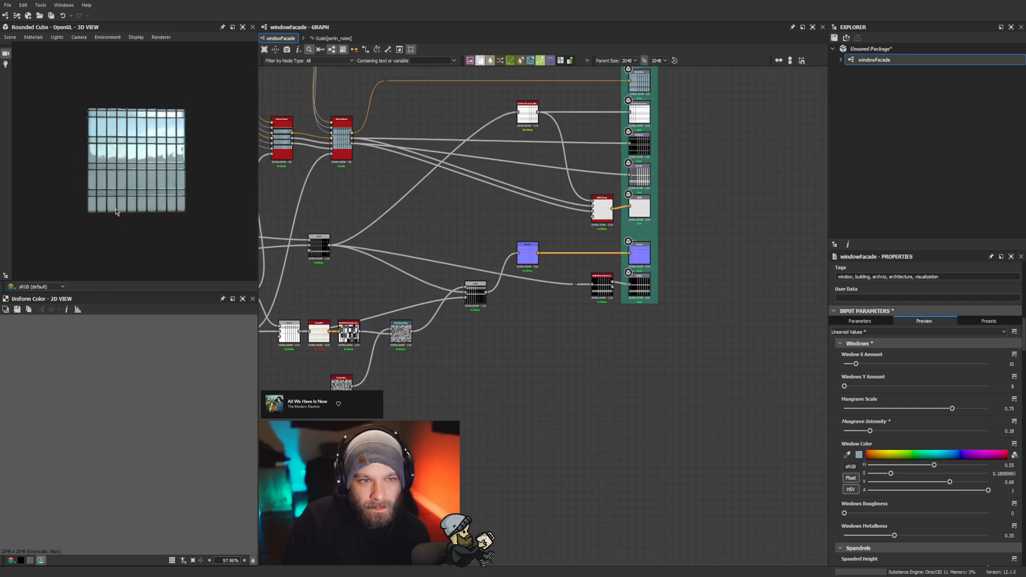
pyautogui.scroll(5, 164, 161)
pyautogui.moveTo(164, 162); pyautogui.dragTo(190, 203)
pyautogui.scroll(-4, 172, 150)
pyautogui.scroll(4, 164, 161)
pyautogui.scroll(4, 169, 163)
pyautogui.scroll(-5, 183, 163)
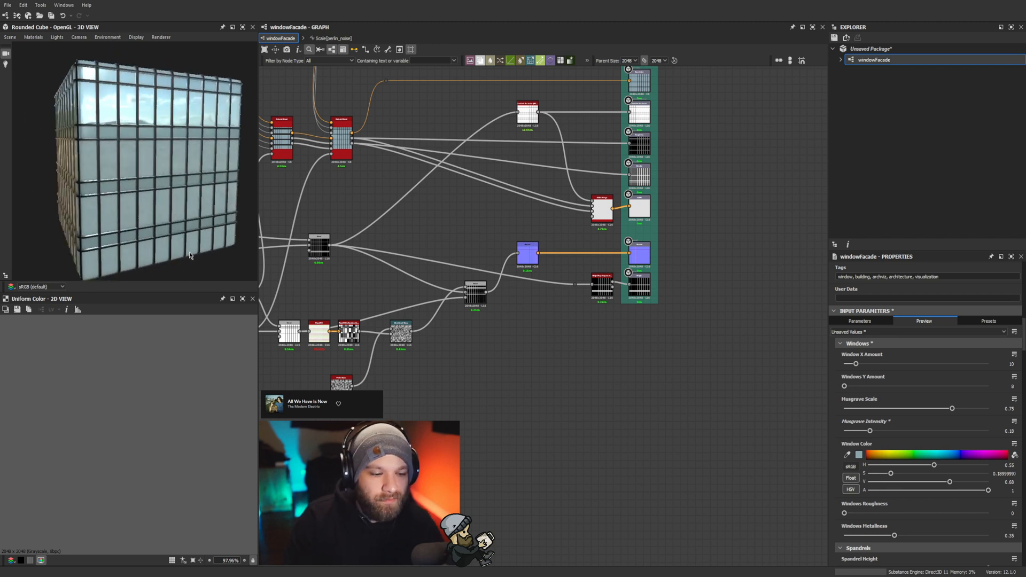
pyautogui.scroll(-4, 460, 197)
pyautogui.moveTo(460, 196); pyautogui.dragTo(621, 278, button='middle')
pyautogui.moveTo(156, 183); pyautogui.dragTo(128, 155)
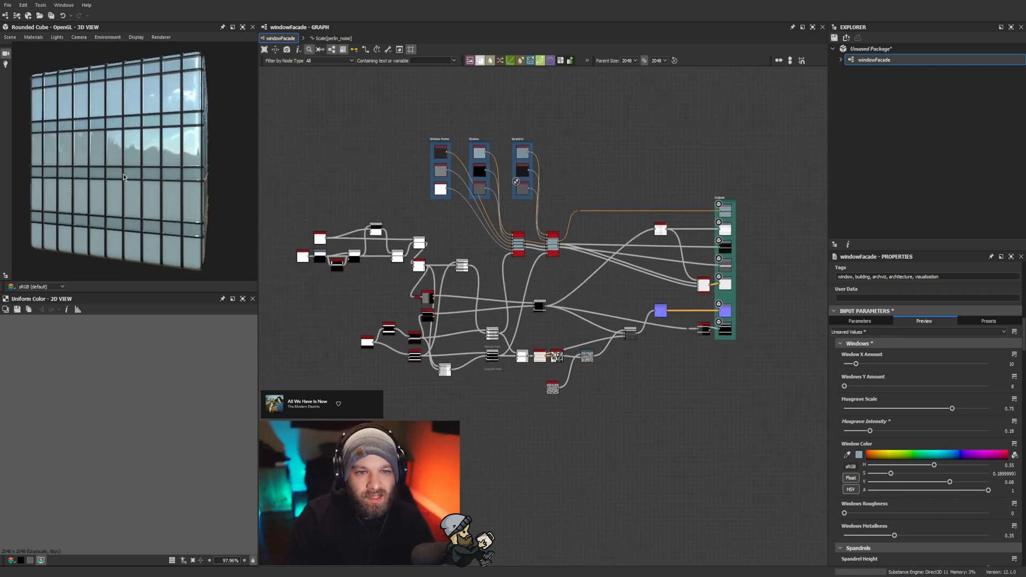
pyautogui.scroll(5, 135, 150)
pyautogui.scroll(-3, 134, 151)
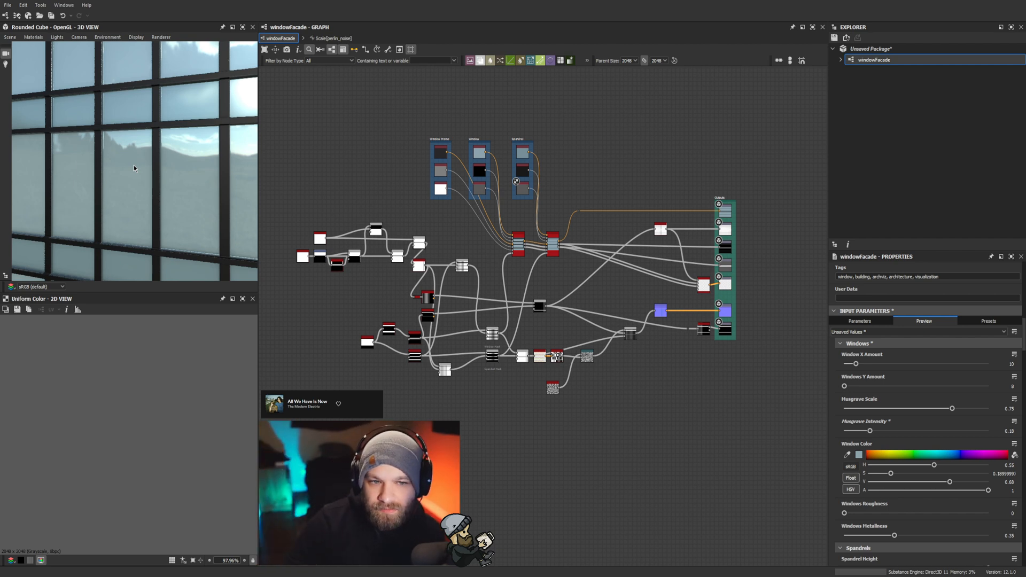
pyautogui.scroll(-6, 133, 165)
pyautogui.scroll(6, 137, 174)
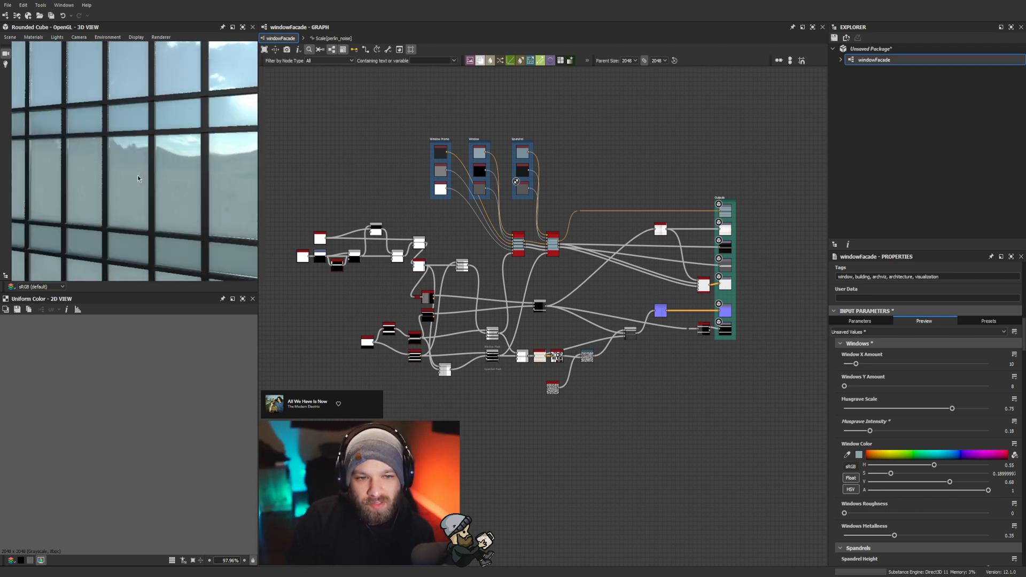
pyautogui.moveTo(137, 175); pyautogui.dragTo(165, 177)
pyautogui.scroll(-3, 160, 184)
pyautogui.scroll(5, 481, 337)
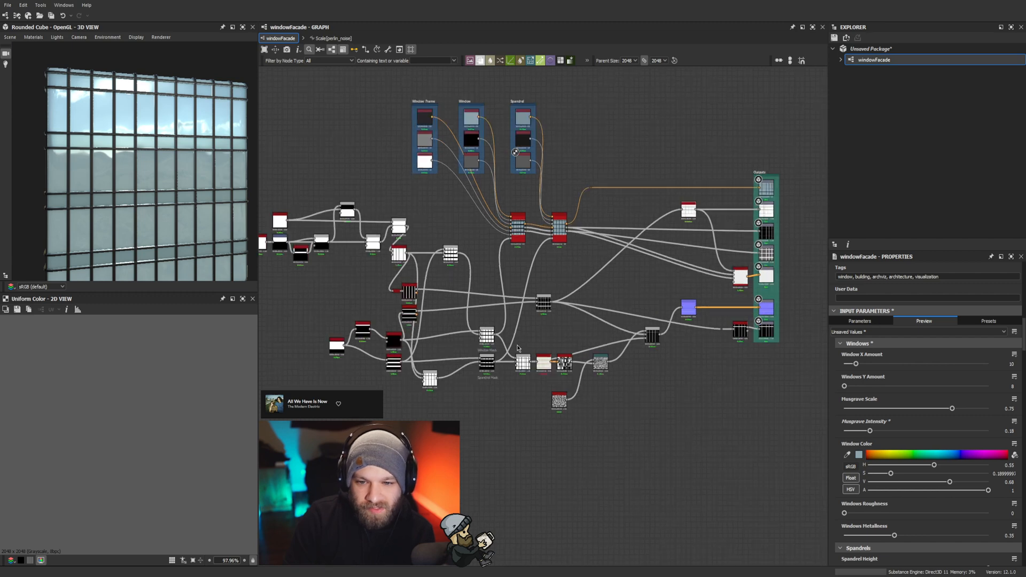
# Step: Inspect the Spandrel Mask and Window Mask outputs and the base color of the Material Blend that combines frame and window
pyautogui.doubleClick(469, 368)
pyautogui.doubleClick(462, 317)
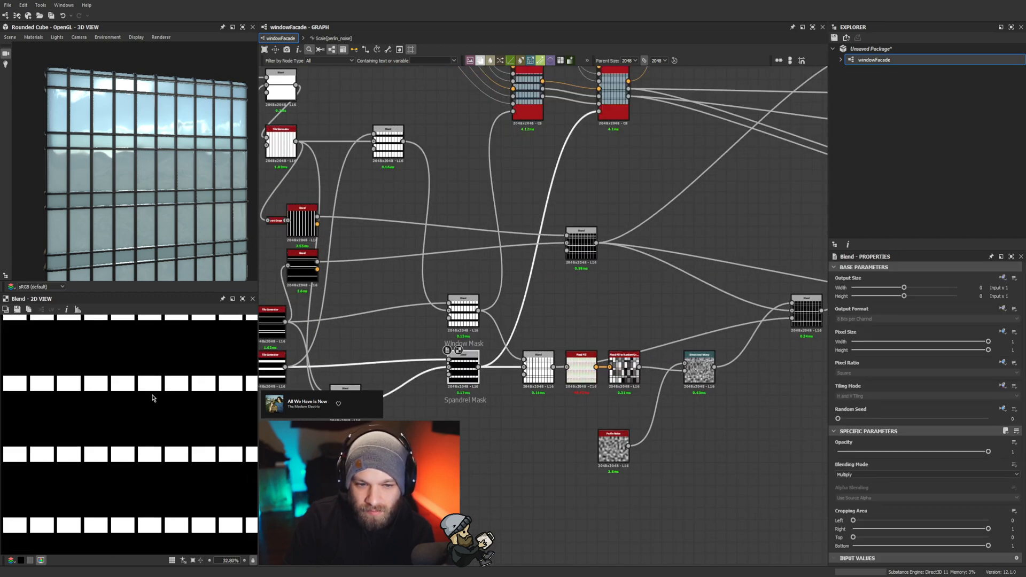
pyautogui.scroll(1, 463, 320)
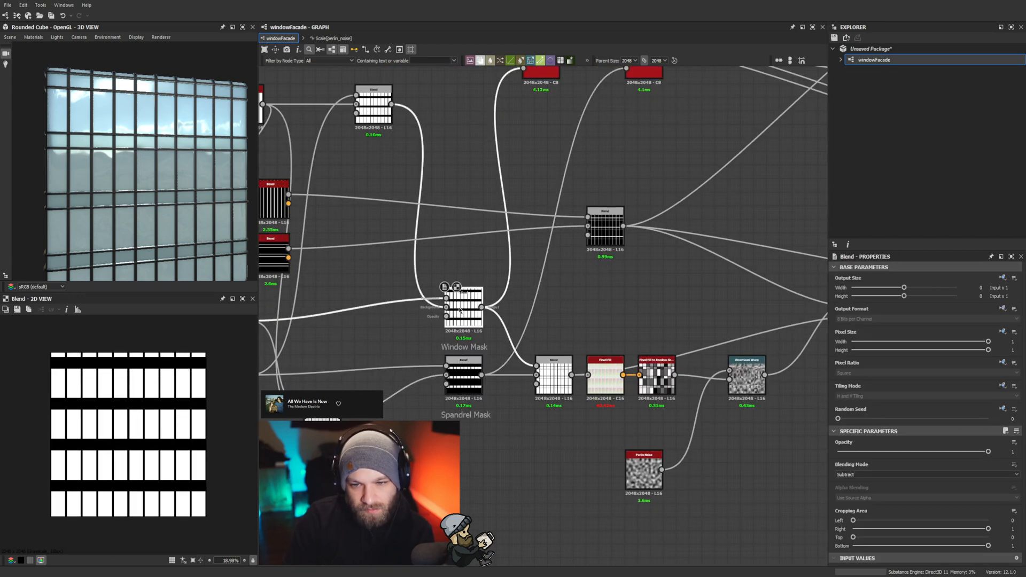
pyautogui.moveTo(275, 210); pyautogui.dragTo(366, 217, button='middle')
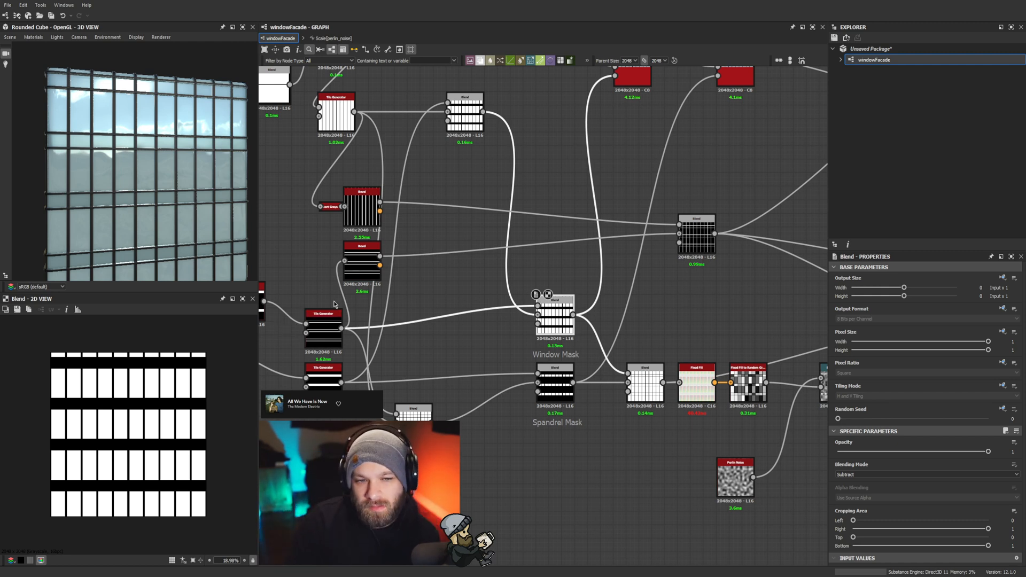
pyautogui.scroll(-2, 395, 301)
pyautogui.scroll(2, 408, 301)
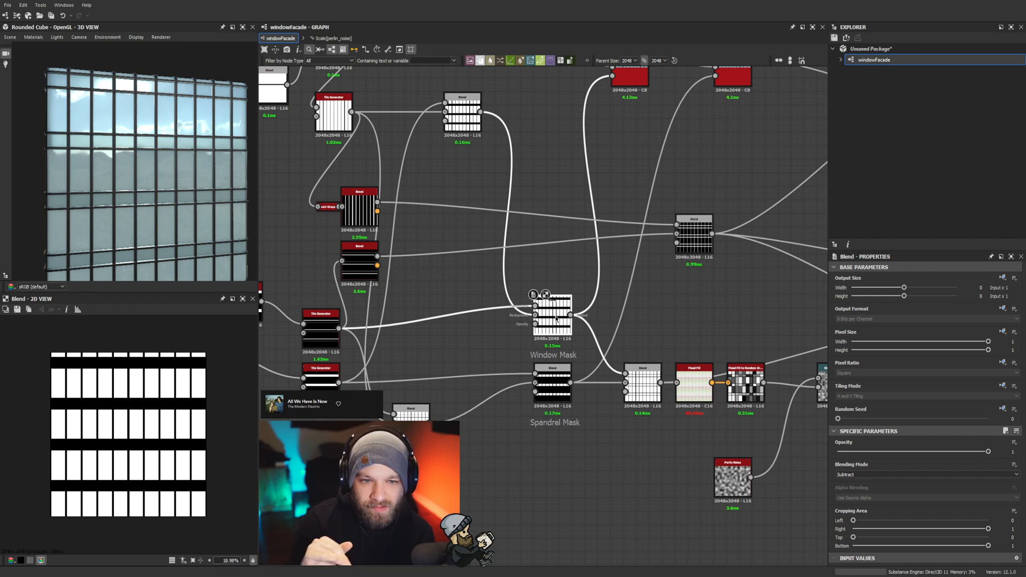
pyautogui.scroll(-2, 608, 302)
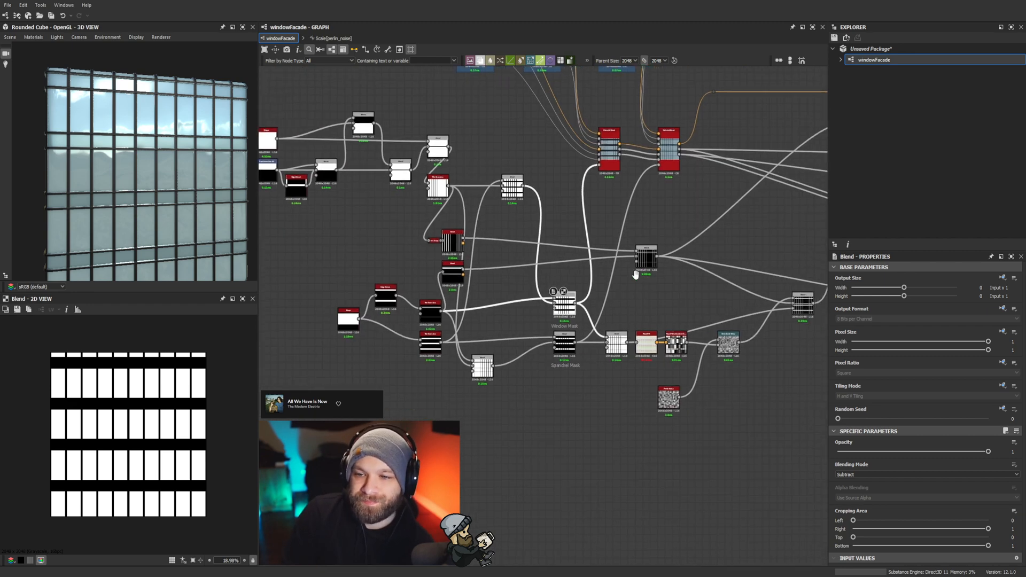
pyautogui.scroll(2, 539, 216)
pyautogui.moveTo(545, 314); pyautogui.dragTo(577, 314)
pyautogui.scroll(-3, 668, 297)
pyautogui.scroll(3, 535, 288)
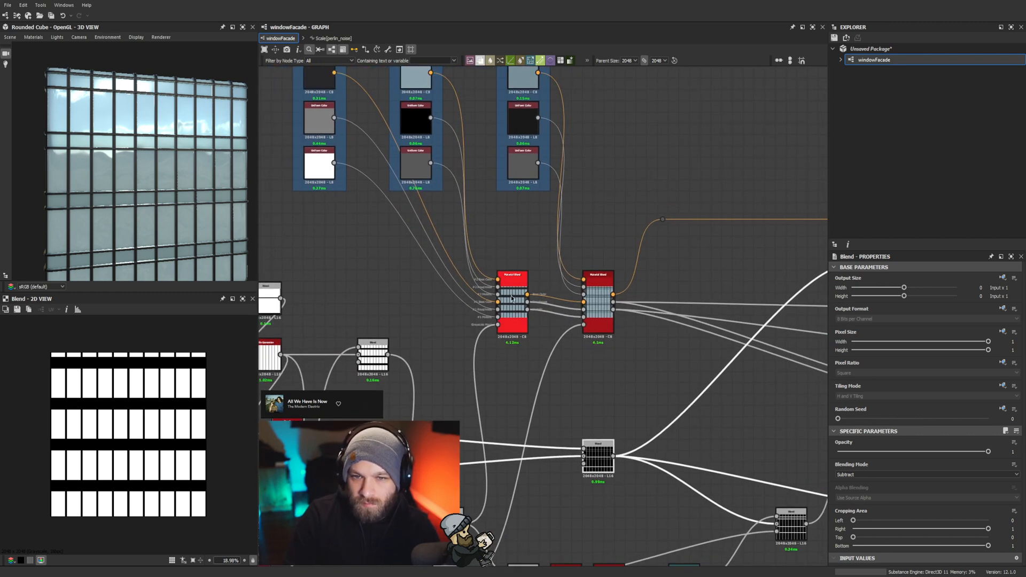
pyautogui.doubleClick(512, 298)
pyautogui.moveTo(424, 173); pyautogui.dragTo(501, 244, button='middle')
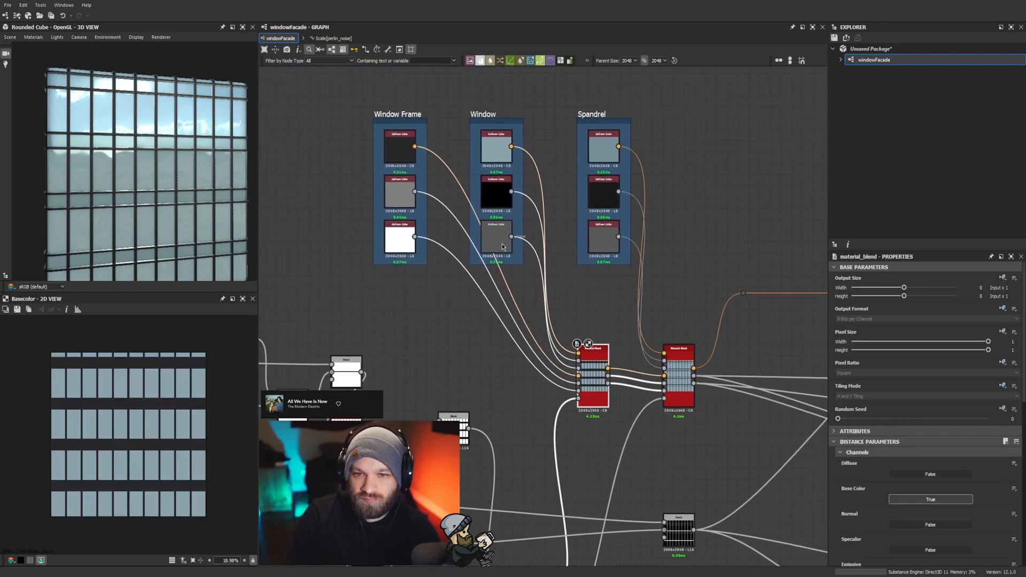
# Step: Blend a Moisture Noise with the Window group's grey Uniform Color using Add (Linear Dodge) at 0.04 opacity
pyautogui.press('b')
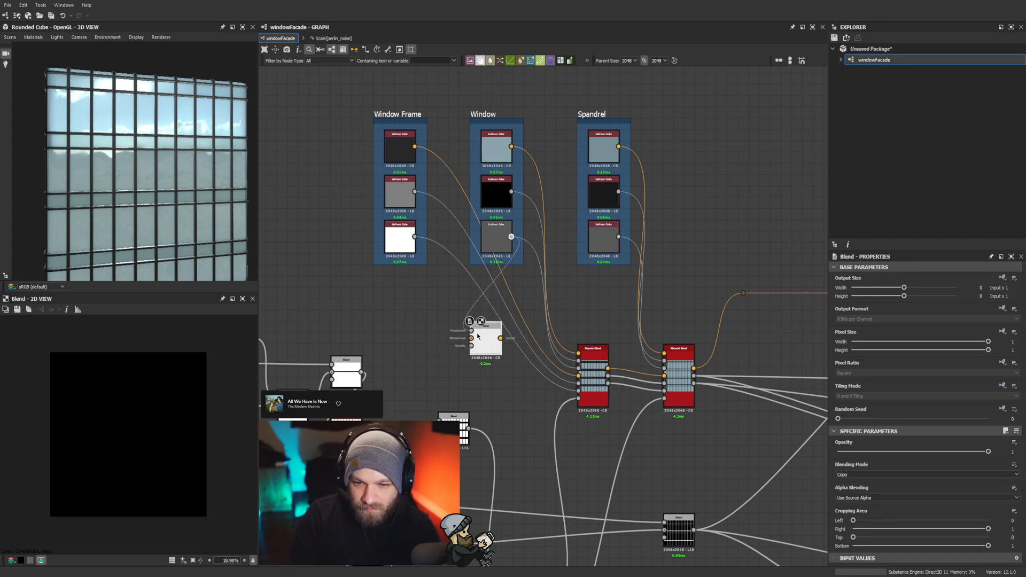
pyautogui.moveTo(472, 338); pyautogui.dragTo(472, 337)
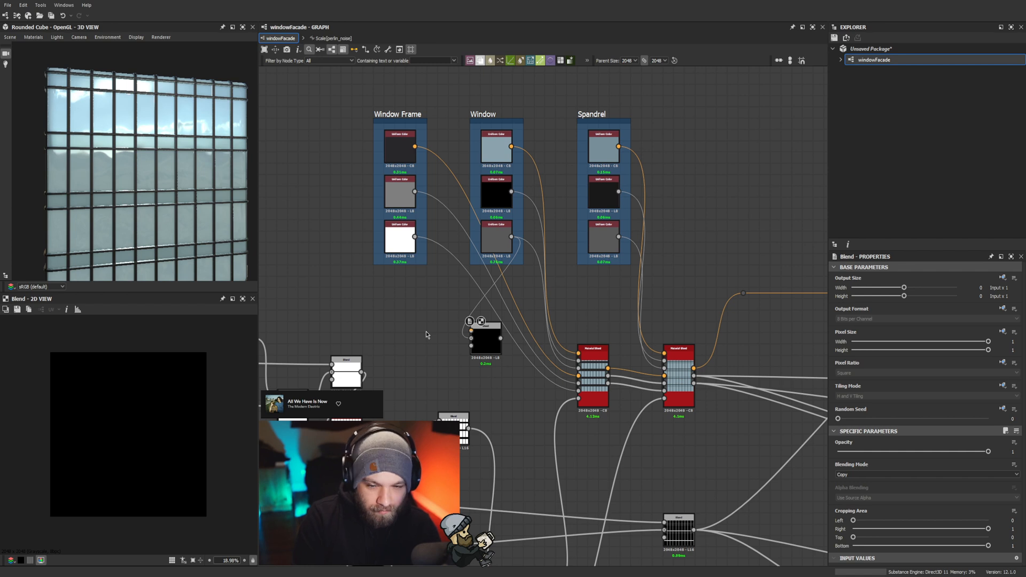
pyautogui.press('Return')
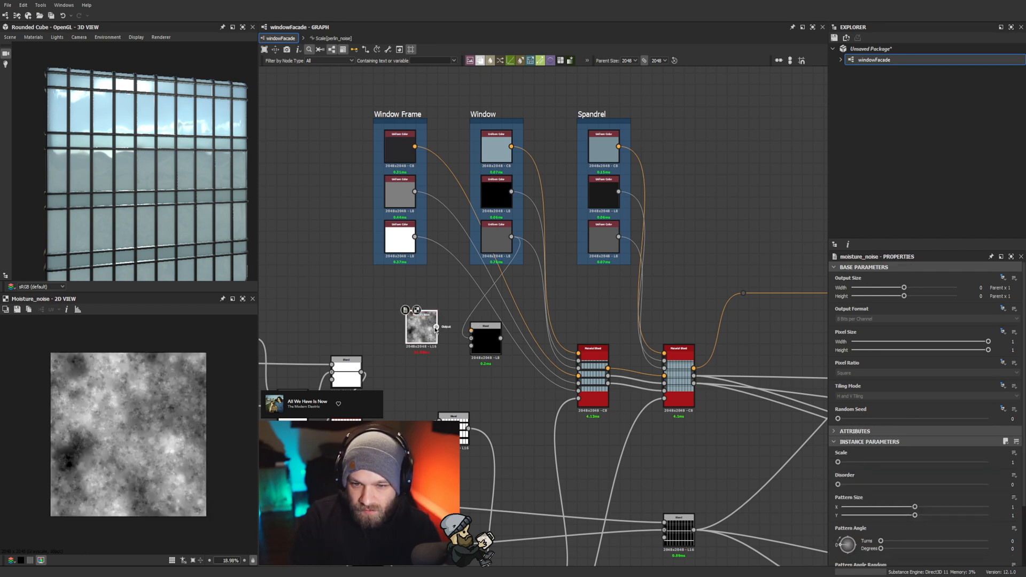
pyautogui.click(479, 336)
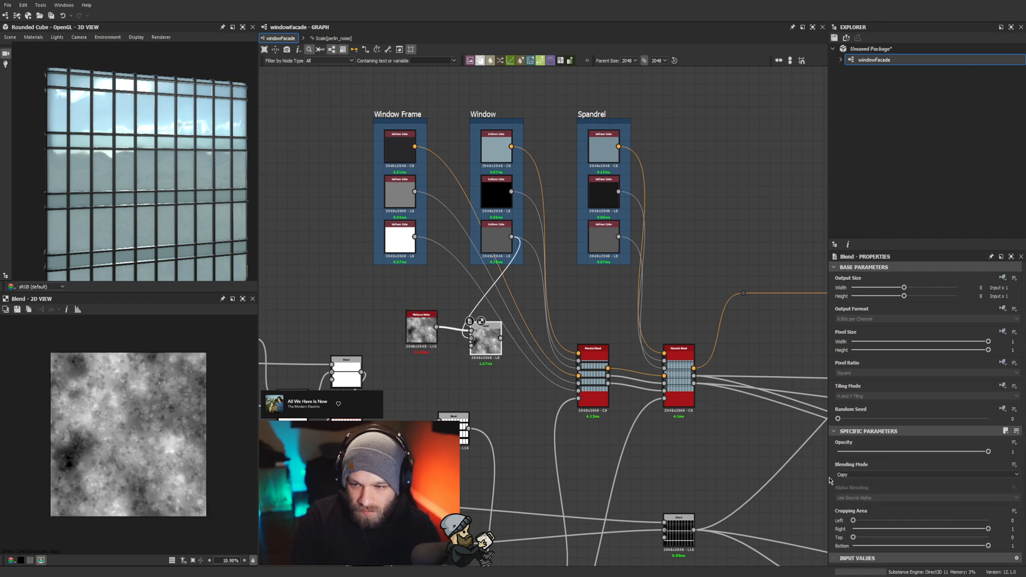
pyautogui.click(859, 489)
pyautogui.moveTo(860, 451); pyautogui.dragTo(839, 453)
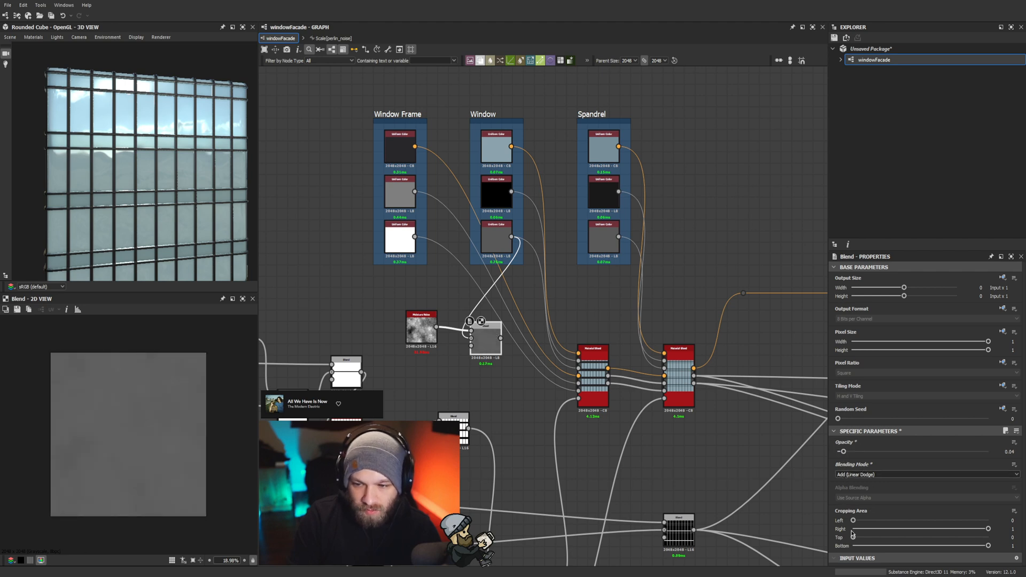
# Step: Try the Moisture Noise Blend in Overlay mode at 0.19 opacity, feed it into the first Material Blend, and check the glass
pyautogui.moveTo(856, 455); pyautogui.dragTo(867, 453)
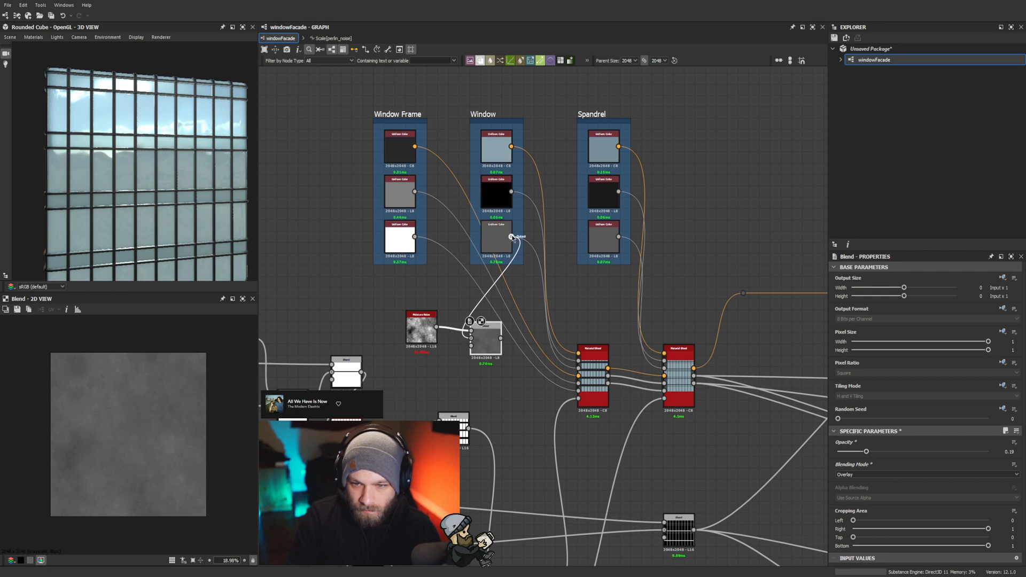
pyautogui.scroll(5, 132, 177)
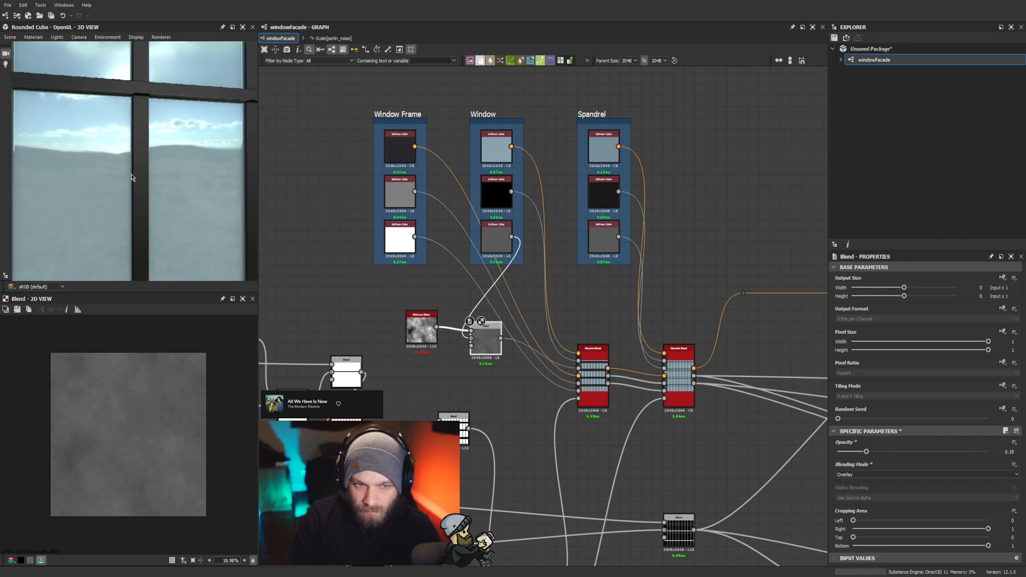
pyautogui.scroll(-5, 132, 177)
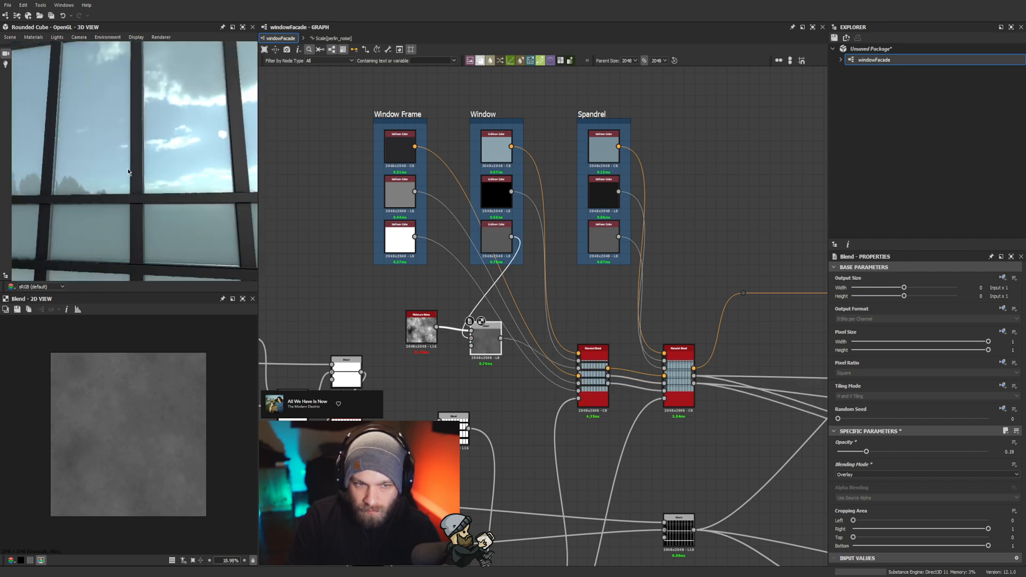
# Step: Inspect the first Material Blend's base color and roughness outputs, and undo the noise Blend's connection to it
pyautogui.doubleClick(590, 377)
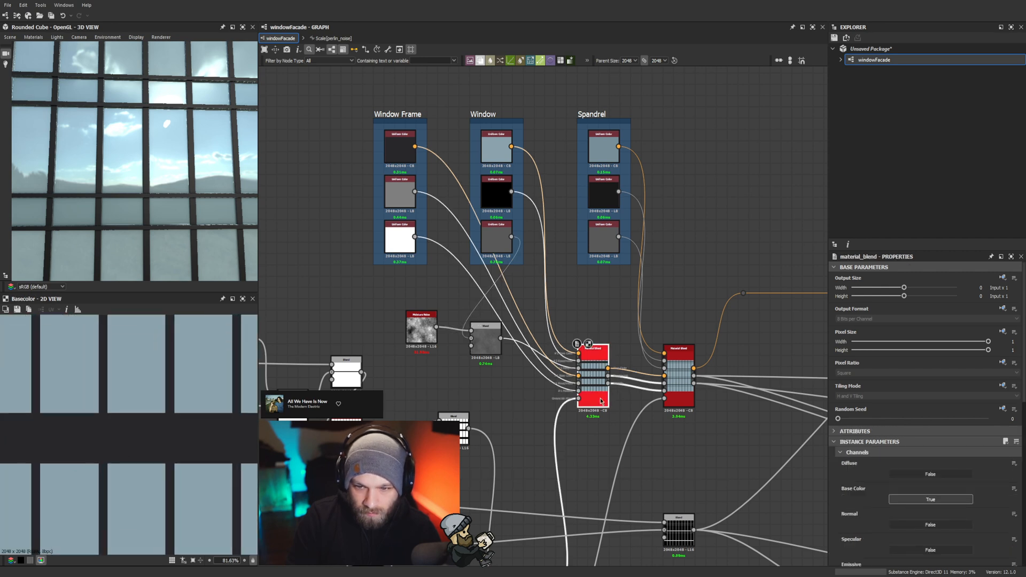
pyautogui.click(608, 377)
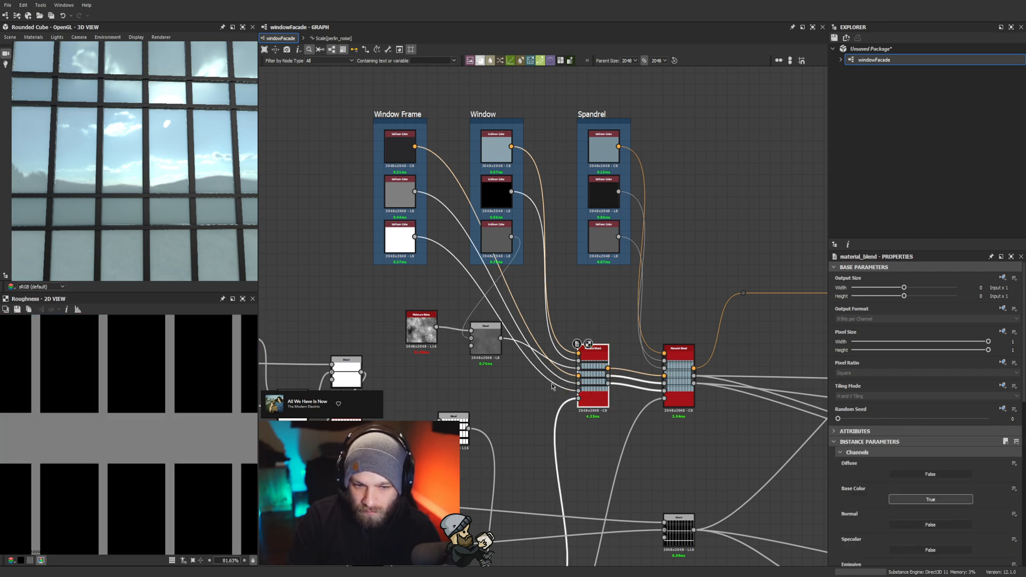
pyautogui.click(485, 346)
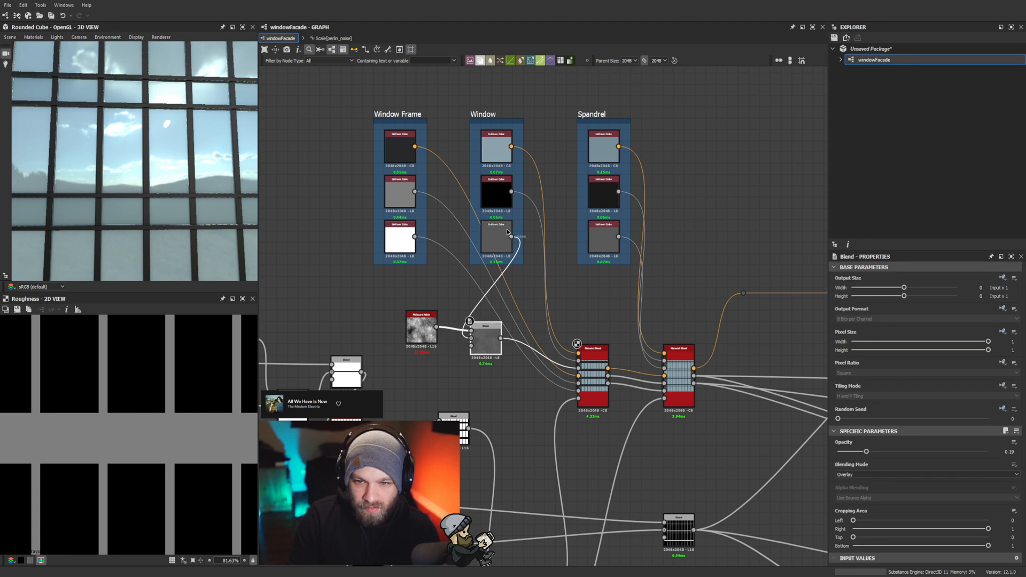
pyautogui.hotkey('ctrl', 'z')
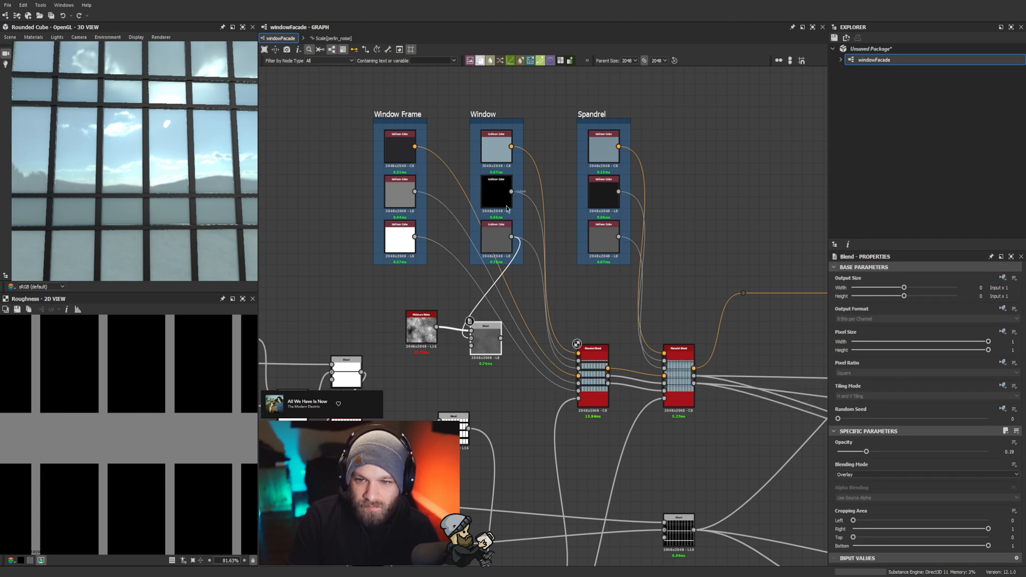
# Step: Rewire the noise Blend to use the Window group's black Uniform Color as background and feed the first Material Blend's roughness
pyautogui.moveTo(483, 263); pyautogui.dragTo(471, 338)
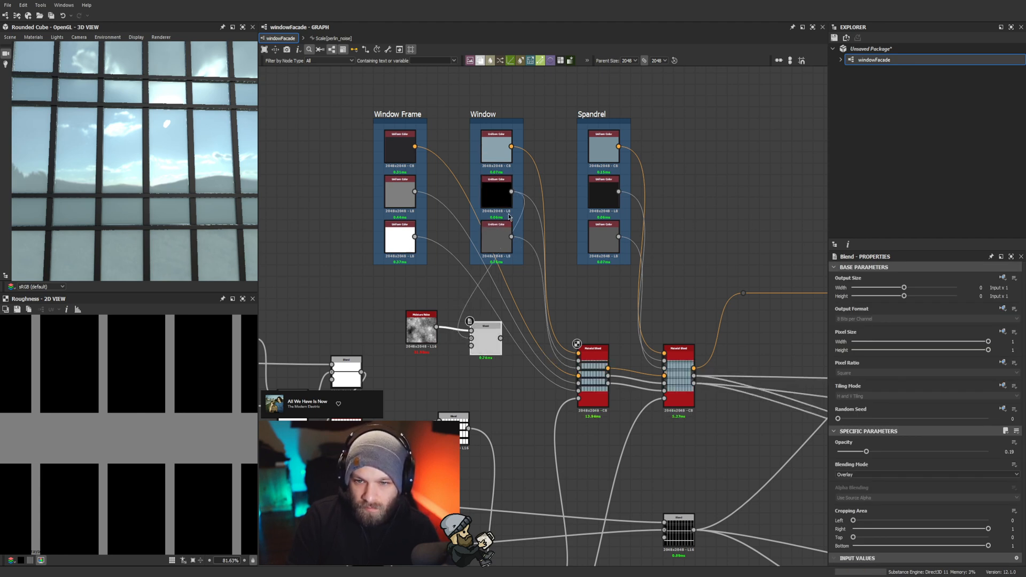
pyautogui.moveTo(511, 192); pyautogui.dragTo(499, 338)
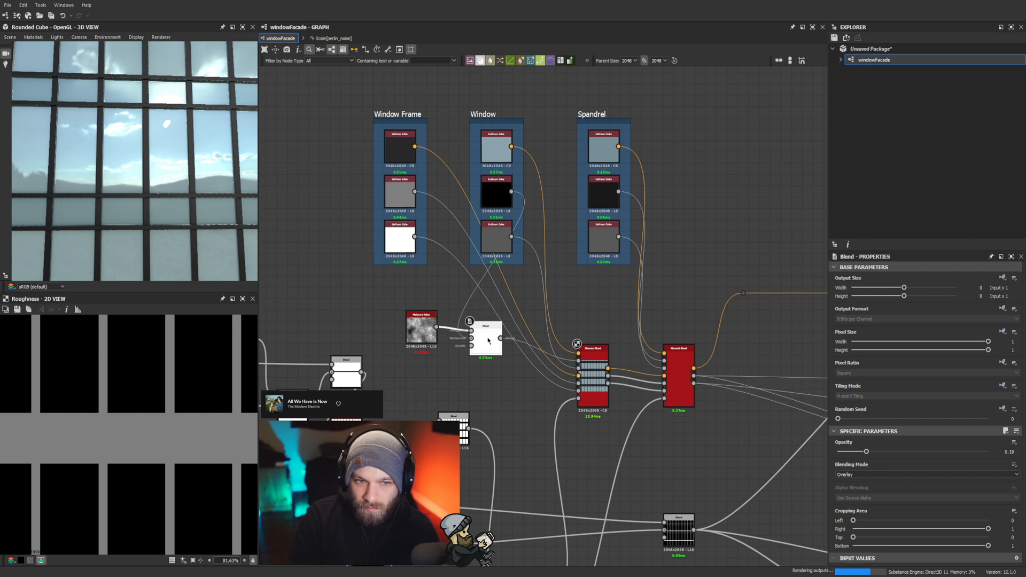
pyautogui.doubleClick(489, 341)
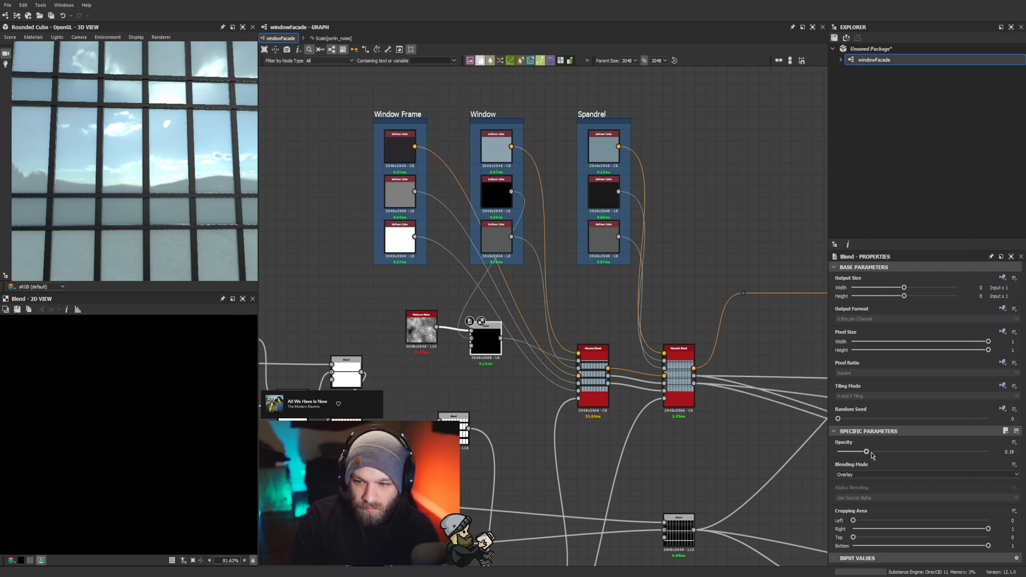
# Step: Set the noise Blend to Add (Linear Dodge) at 0.11 opacity and check the reflections on the rounded cube
pyautogui.moveTo(872, 454); pyautogui.dragTo(991, 454)
pyautogui.hotkey('ctrl', 'z')
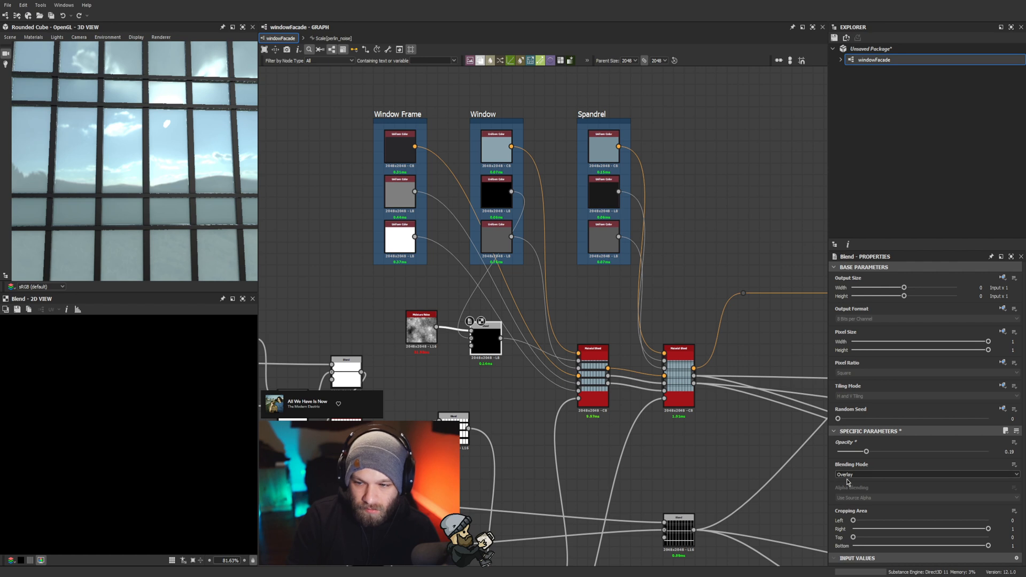
pyautogui.click(846, 489)
pyautogui.moveTo(862, 454)
pyautogui.mouseDown()
pyautogui.moveTo(841, 457)
pyautogui.moveTo(855, 459)
pyautogui.mouseUp()
pyautogui.moveTo(155, 238); pyautogui.dragTo(186, 214)
pyautogui.moveTo(186, 213); pyautogui.dragTo(331, 351, button='right')
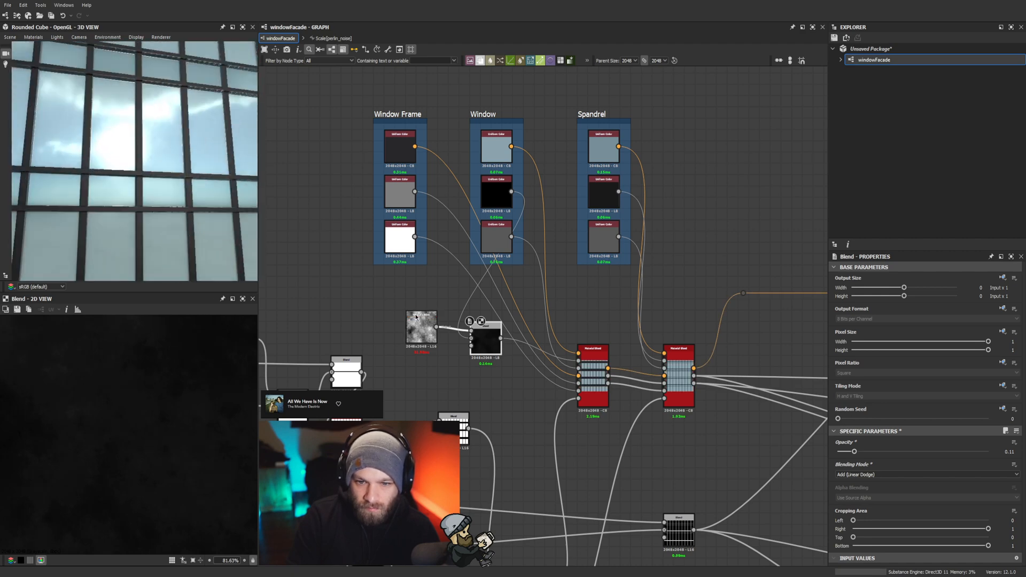
# Step: Set the Moisture Noise scale to 4 and check the glass up close on the rounded cube
pyautogui.click(416, 317)
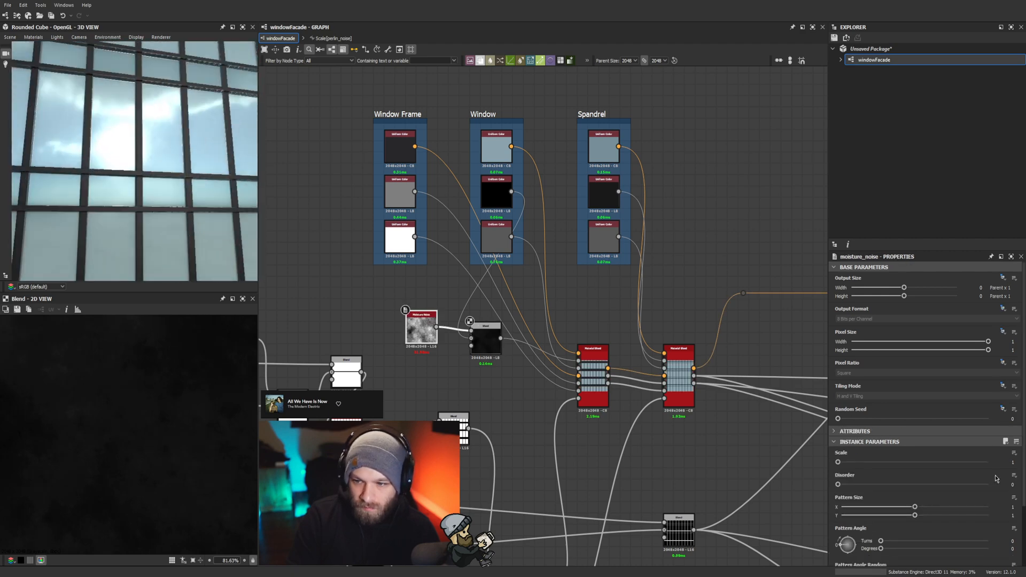
pyautogui.scroll(1, 1013, 464)
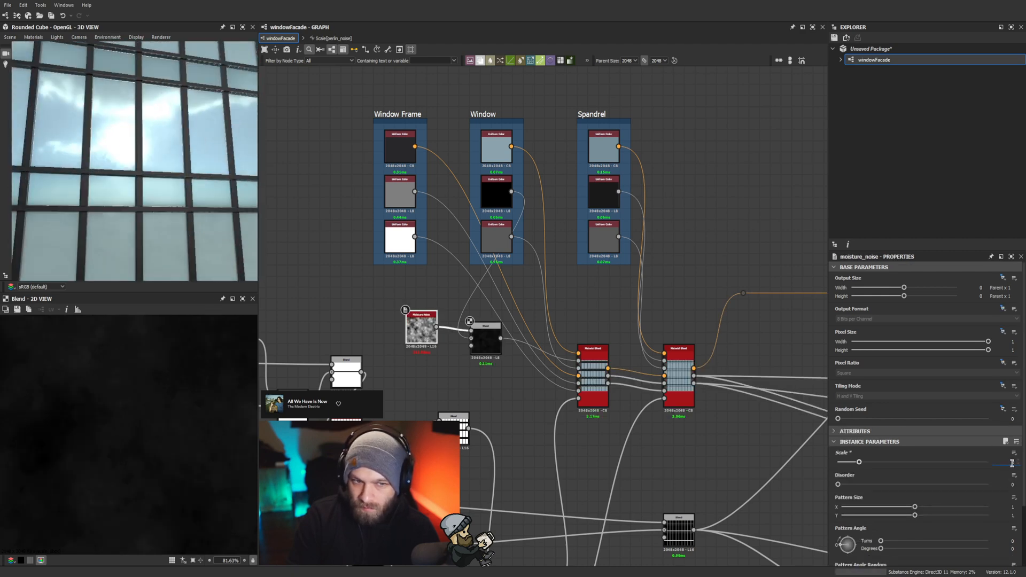
pyautogui.scroll(1, 1012, 463)
pyautogui.scroll(1, 1012, 463)
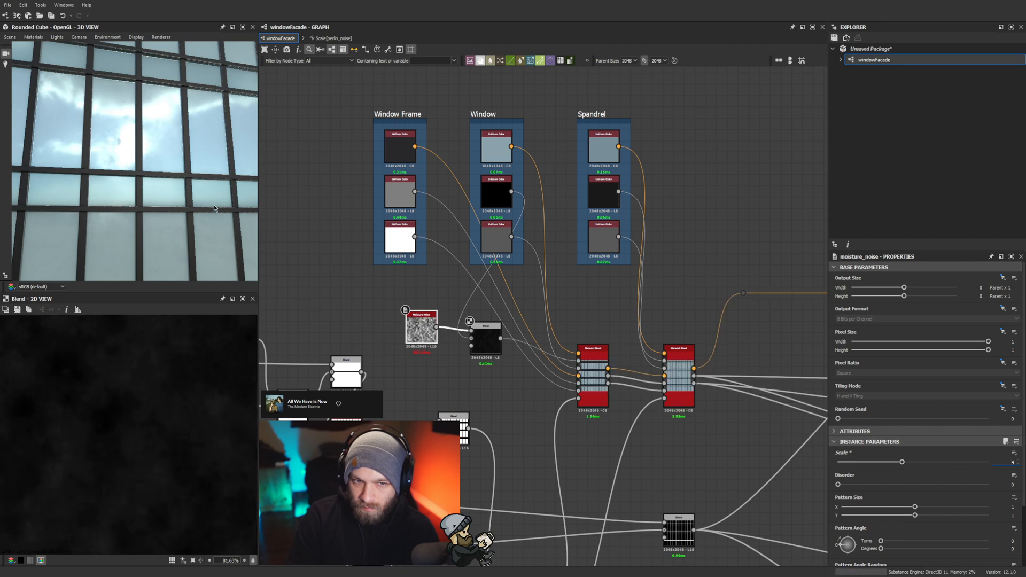
pyautogui.moveTo(214, 204); pyautogui.dragTo(148, 221)
pyautogui.keyDown('ctrl'); pyautogui.keyDown('shift'); pyautogui.moveTo(148, 221); pyautogui.dragTo(41, 214, button='right'); pyautogui.keyUp('shift'); pyautogui.keyUp('ctrl')
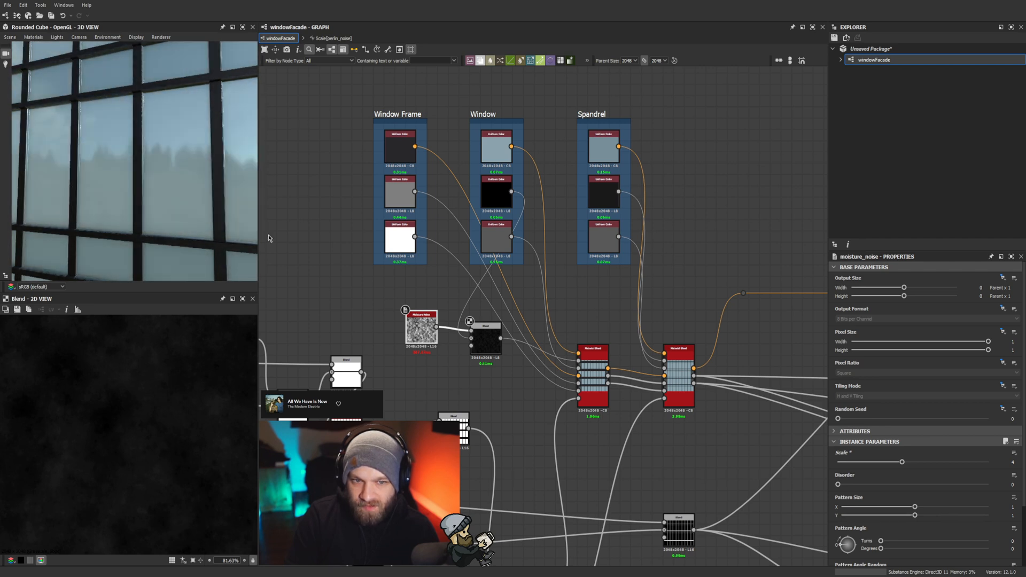
# Step: Set the noise Blend's opacity to 0.2, check the reflections on the rounded cube, and reduce it to 0.1
pyautogui.click(485, 340)
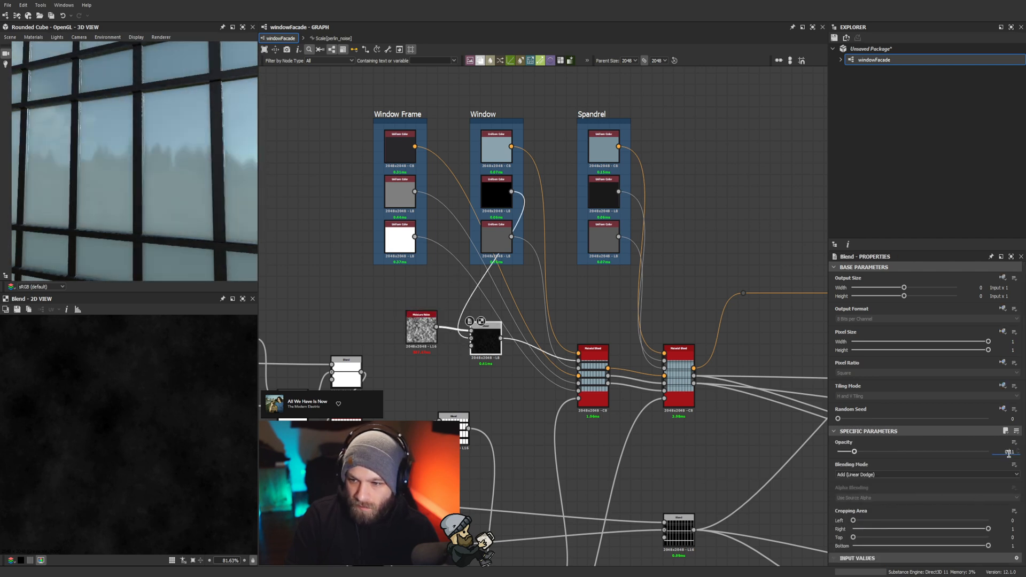
pyautogui.write('0.2')
pyautogui.press('Return')
pyautogui.scroll(-4, 166, 187)
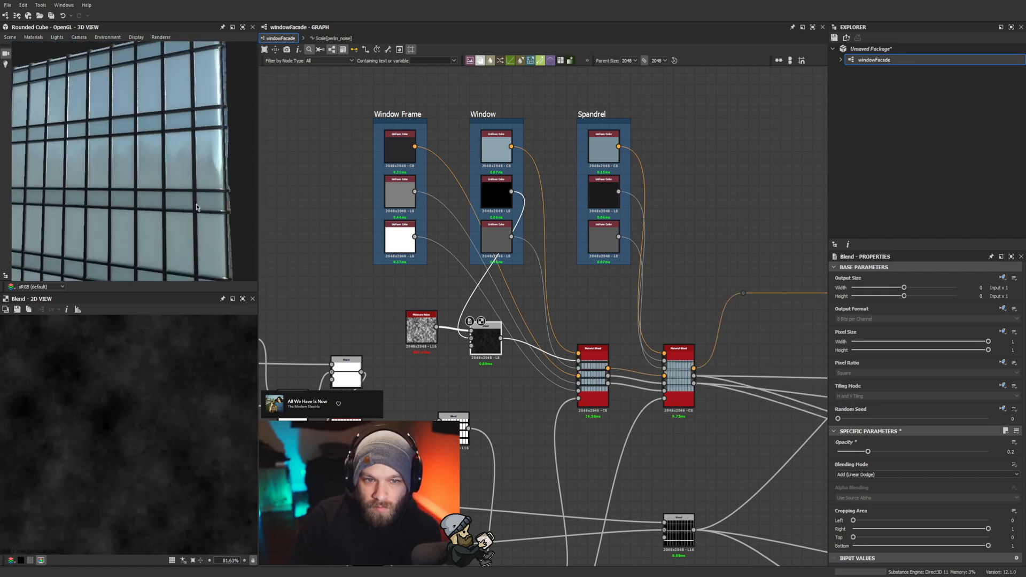
pyautogui.moveTo(165, 187); pyautogui.dragTo(241, 190)
pyautogui.moveTo(237, 181); pyautogui.dragTo(241, 182)
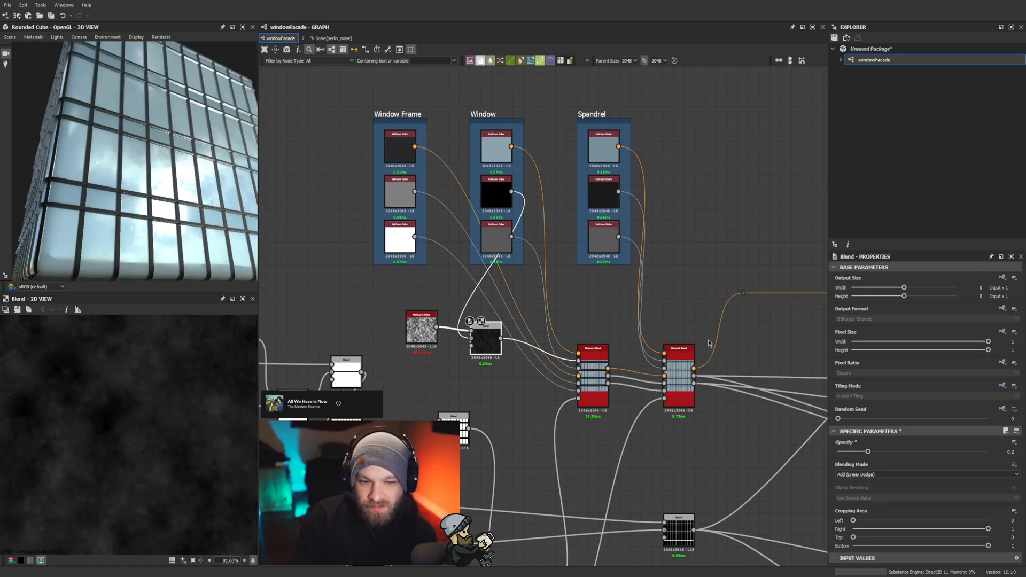
pyautogui.write('0.1')
pyautogui.press('Return')
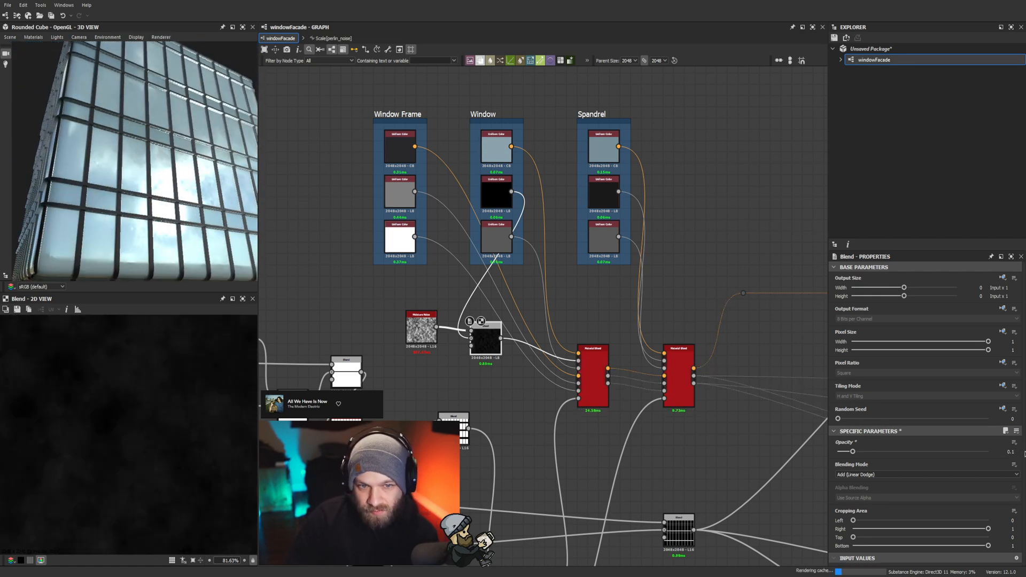
# Step: Examine the existing window variation nodes, including the Directional Warp and the Flood Fill to Random Grayscale output
pyautogui.scroll(-3, 593, 324)
pyautogui.scroll(2, 593, 323)
pyautogui.moveTo(594, 324); pyautogui.dragTo(561, 300, button='middle')
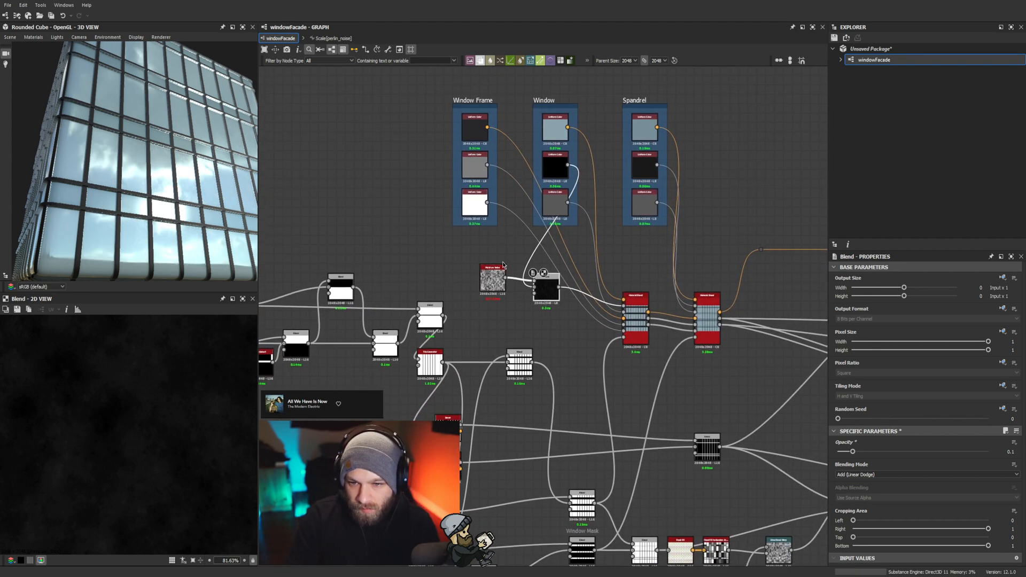
pyautogui.scroll(-3, 593, 419)
pyautogui.moveTo(592, 419); pyautogui.dragTo(450, 363, button='middle')
pyautogui.scroll(4, 605, 438)
pyautogui.click(509, 452)
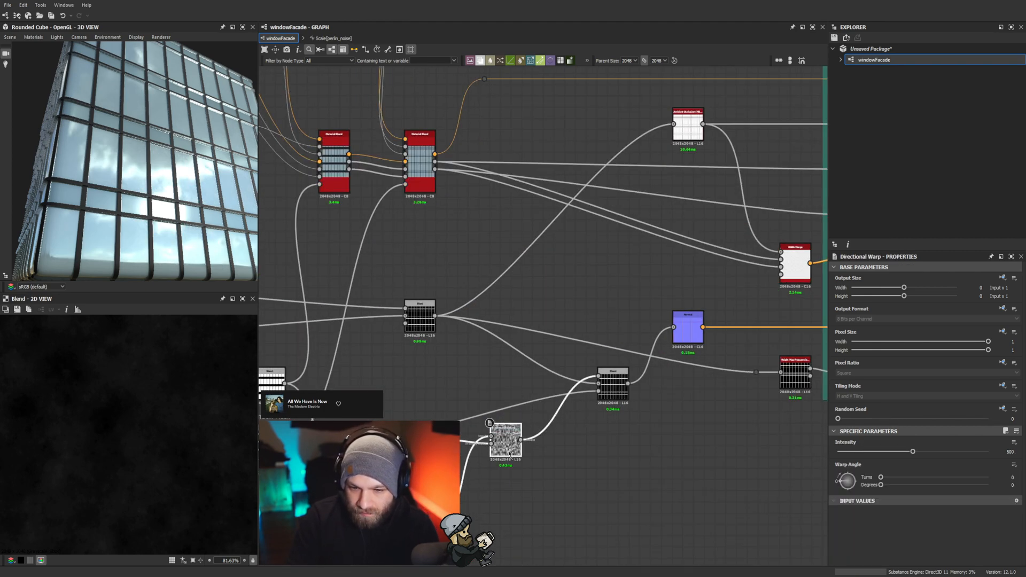
pyautogui.click(414, 420)
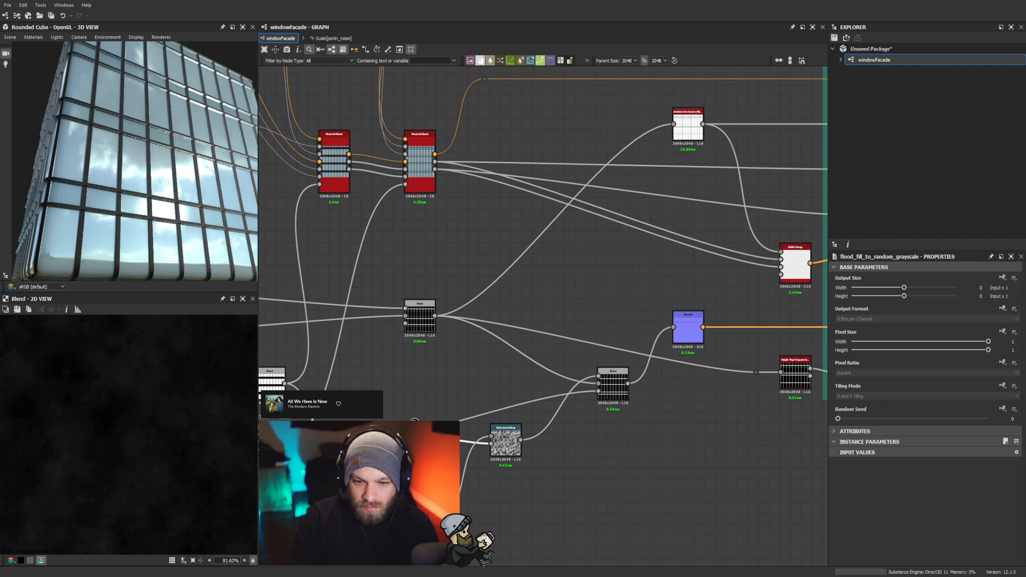
pyautogui.doubleClick(427, 440)
# Step: Duplicate the Directional Warp with its input connections and place the copy near the Moisture Noise
pyautogui.click(507, 442)
pyautogui.scroll(-4, 507, 443)
pyautogui.moveTo(519, 452); pyautogui.dragTo(560, 470, button='middle')
pyautogui.scroll(2, 560, 469)
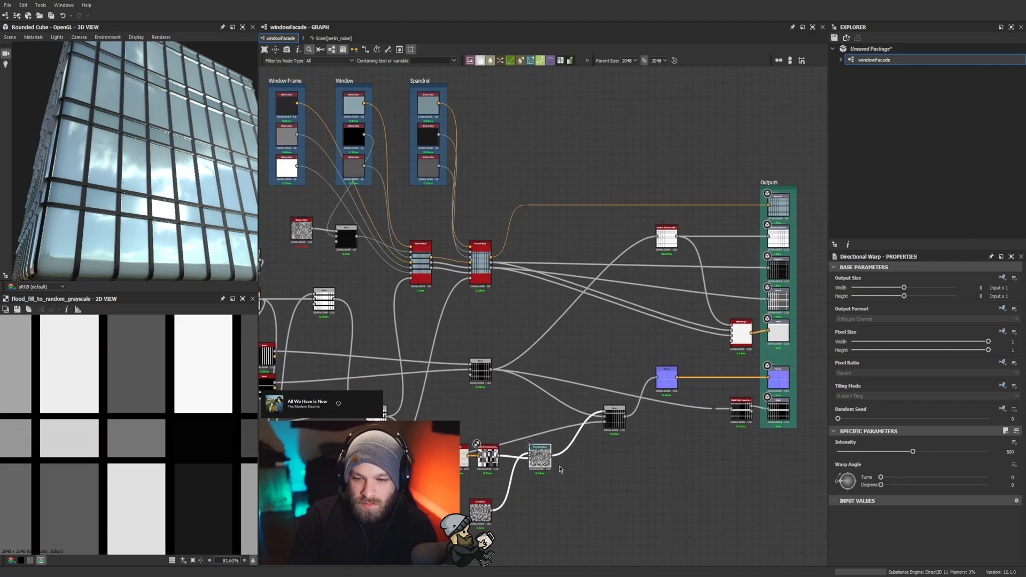
pyautogui.scroll(-2, 560, 469)
pyautogui.doubleClick(551, 461)
pyautogui.moveTo(547, 319); pyautogui.dragTo(411, 323)
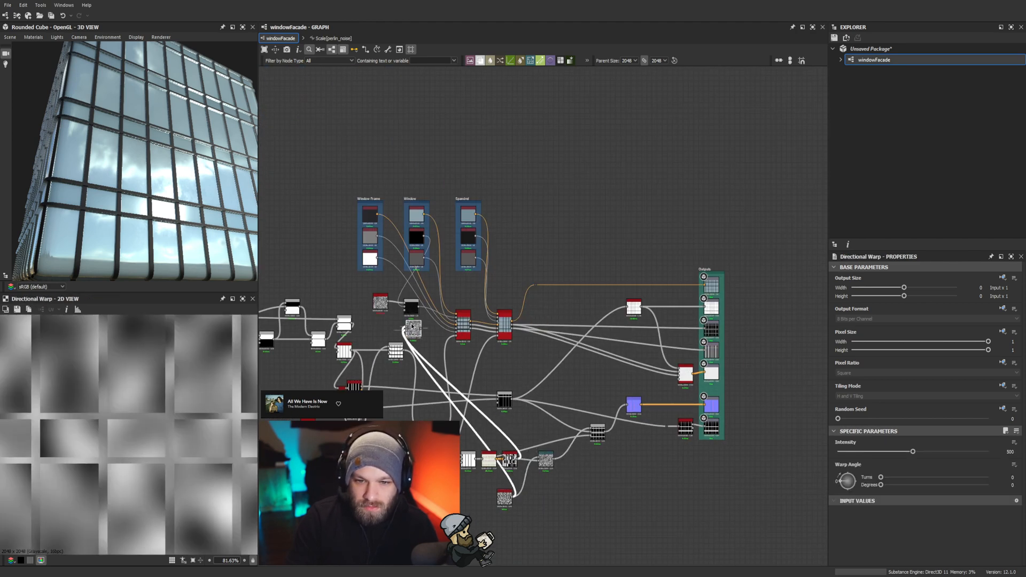
# Step: Route the Moisture Noise through the copied Directional Warp into the noise Blend's foreground and check the cube
pyautogui.scroll(4, 409, 320)
pyautogui.moveTo(395, 278); pyautogui.dragTo(427, 350)
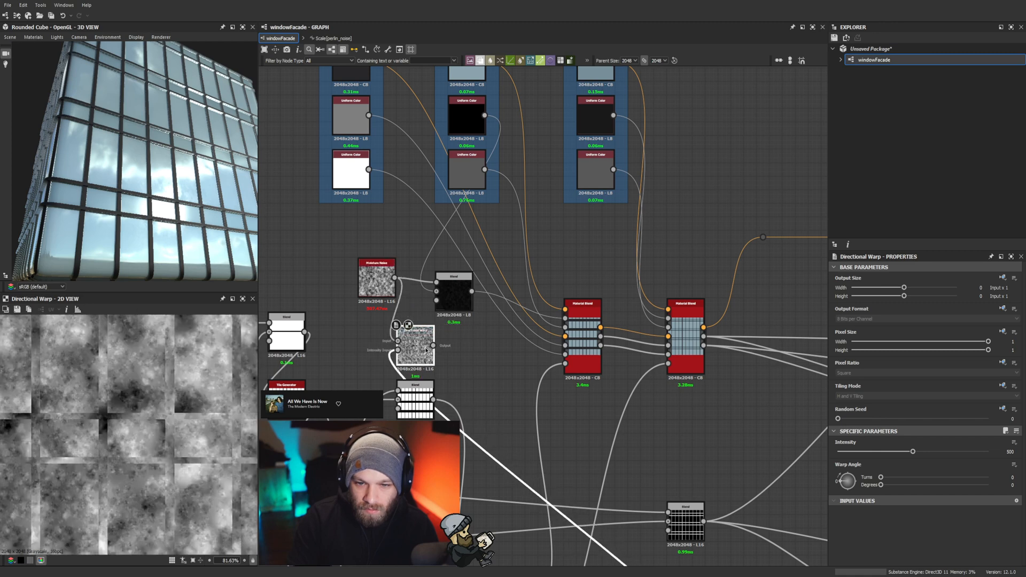
pyautogui.moveTo(433, 289); pyautogui.dragTo(435, 284)
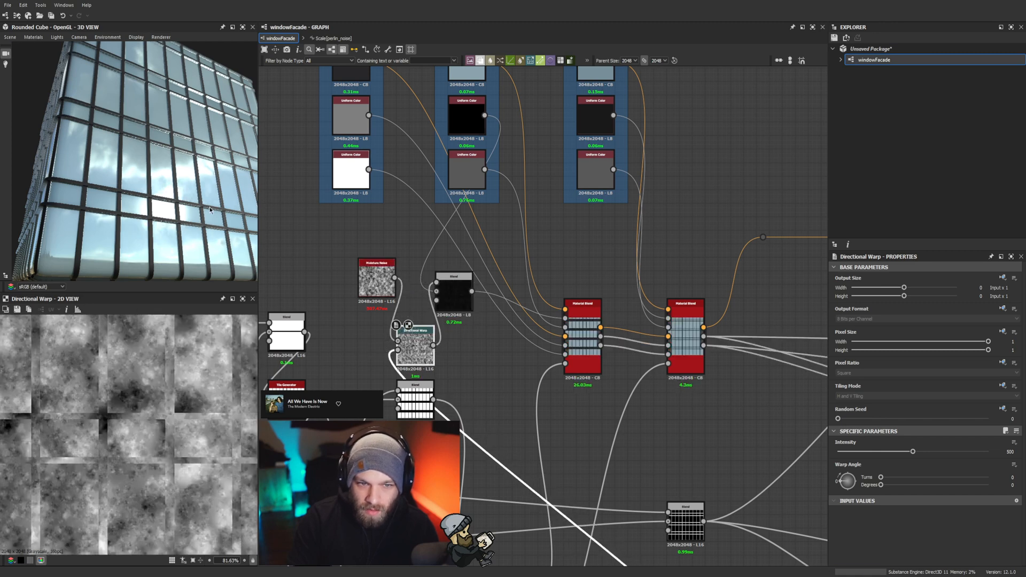
pyautogui.moveTo(215, 199)
pyautogui.mouseDown()
pyautogui.moveTo(191, 232)
pyautogui.moveTo(221, 213)
pyautogui.moveTo(215, 203)
pyautogui.mouseUp()
pyautogui.scroll(3, 206, 219)
# Step: Align the copied Directional Warp with the noise Blend and dock the Moisture Noise to it
pyautogui.moveTo(418, 350); pyautogui.dragTo(414, 294)
pyautogui.click(379, 283)
pyautogui.press('d')
# Step: Examine the per-window noise variation in the glass reflections on the rounded cube from several angles and distances
pyautogui.moveTo(540, 390); pyautogui.dragTo(527, 254, button='middle')
pyautogui.scroll(-1, 570, 370)
pyautogui.scroll(2, 608, 405)
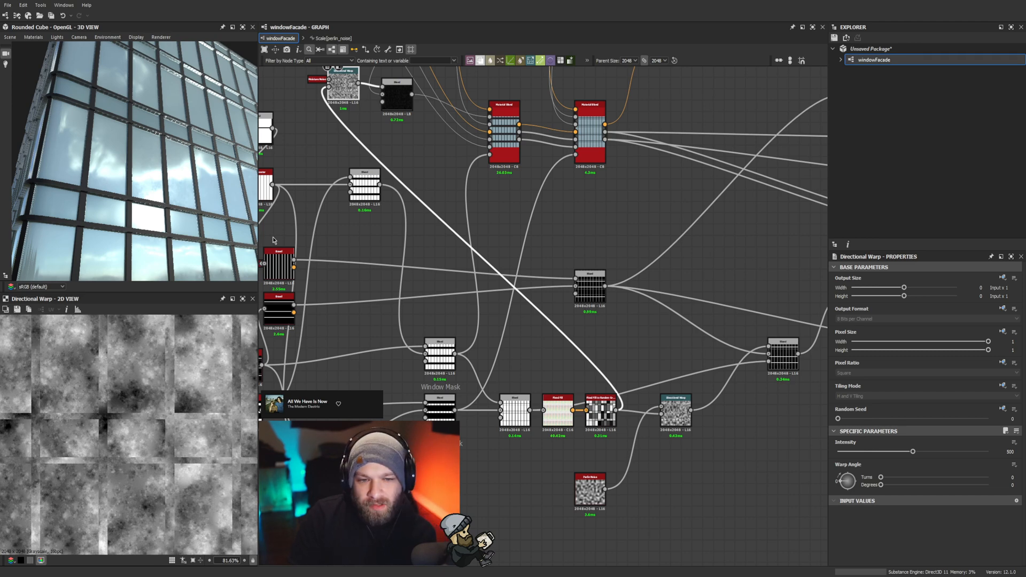
pyautogui.scroll(-5, 187, 188)
pyautogui.moveTo(273, 241); pyautogui.dragTo(178, 236)
pyautogui.scroll(5, 207, 197)
pyautogui.scroll(-3, 208, 196)
pyautogui.scroll(-3, 201, 198)
pyautogui.scroll(-3, 208, 220)
pyautogui.scroll(3, 179, 236)
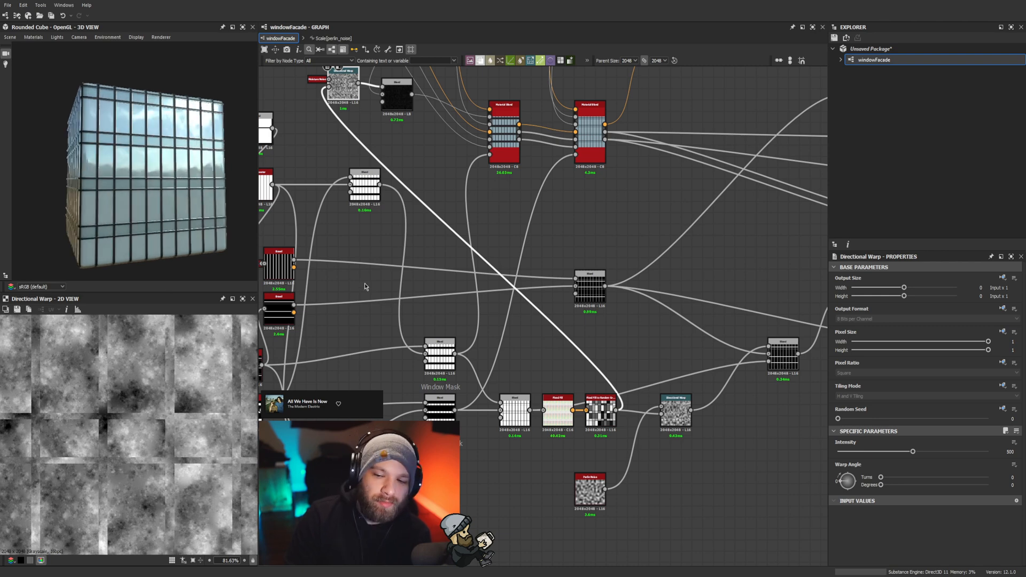
pyautogui.scroll(5, 216, 164)
pyautogui.moveTo(216, 164); pyautogui.dragTo(182, 202)
pyautogui.scroll(-5, 239, 173)
pyautogui.scroll(4, 206, 187)
pyautogui.scroll(5, 207, 188)
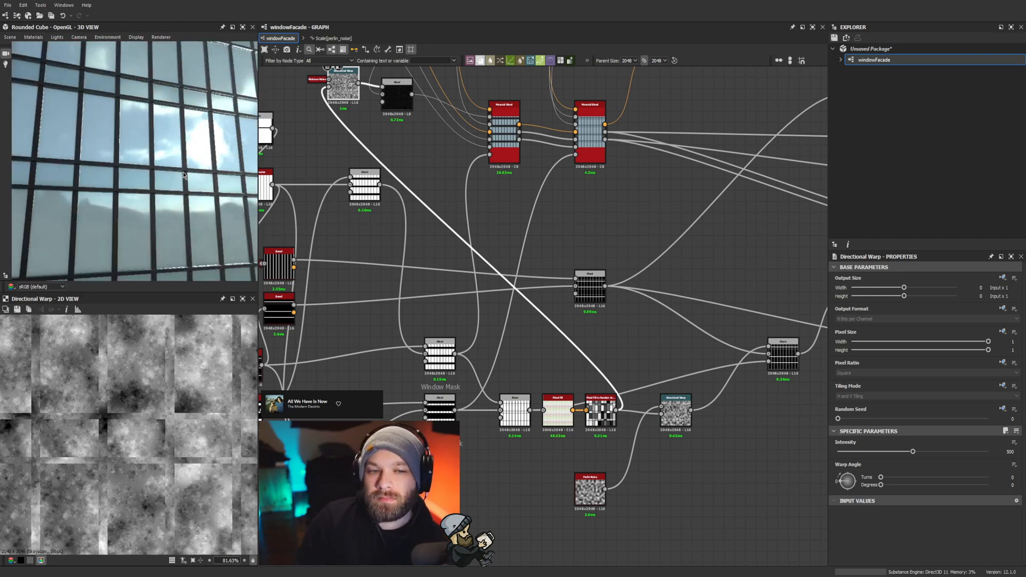
pyautogui.scroll(-7, 182, 202)
pyautogui.scroll(-2, 158, 237)
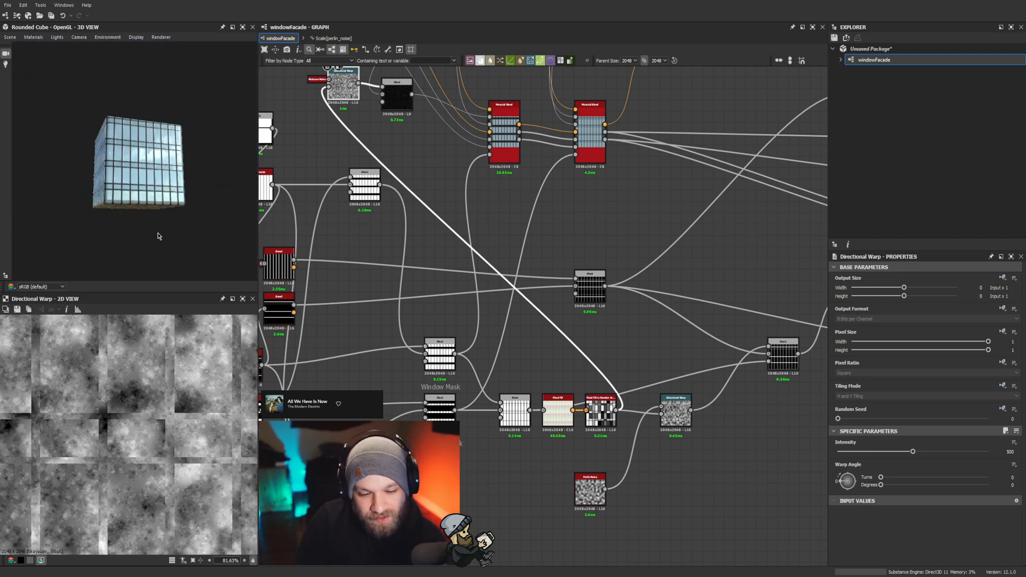
pyautogui.scroll(8, 158, 237)
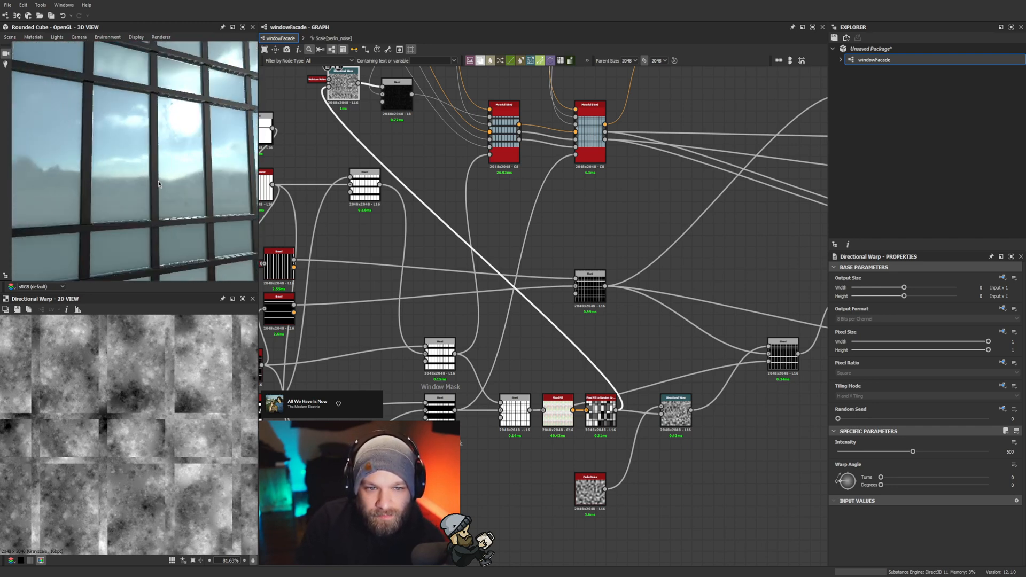
pyautogui.scroll(-6, 160, 182)
pyautogui.scroll(7, 166, 177)
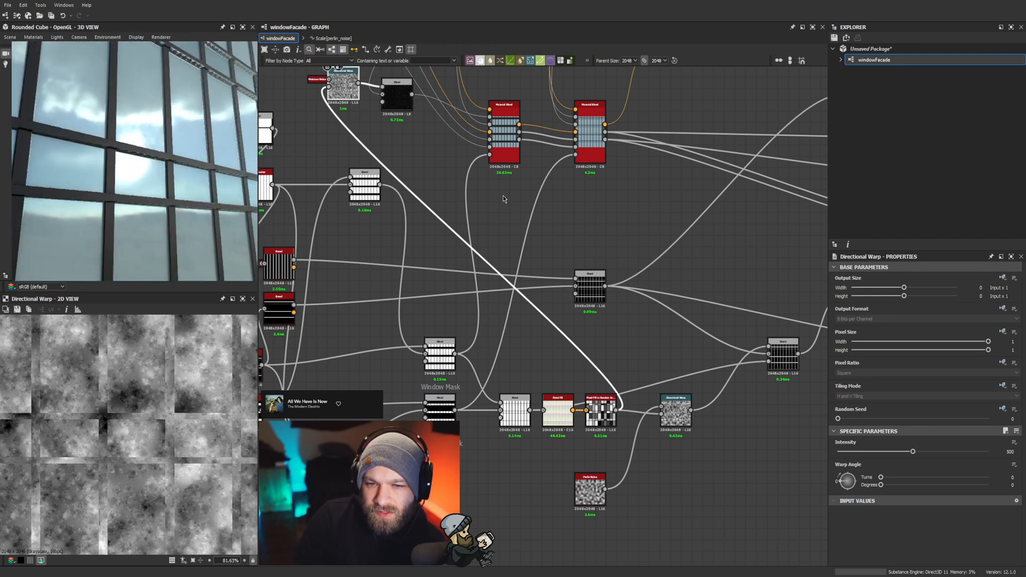
# Step: Move the Blend node fed by the Tile Generator slightly lower and closer to the generator
pyautogui.scroll(-5, 503, 199)
pyautogui.scroll(7, 508, 251)
pyautogui.moveTo(511, 257); pyautogui.dragTo(479, 287)
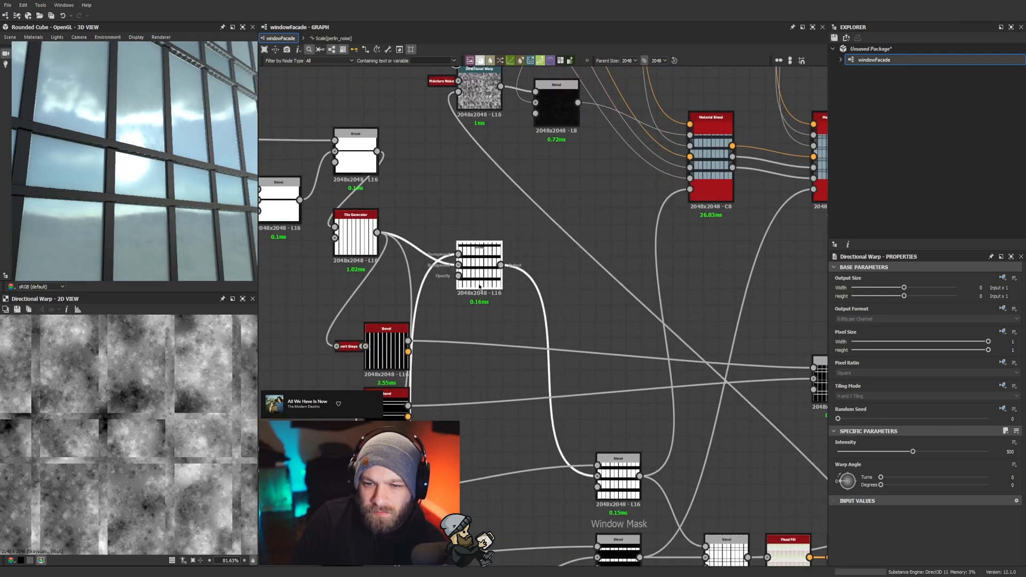
pyautogui.scroll(-5, 480, 287)
pyautogui.scroll(4, 391, 154)
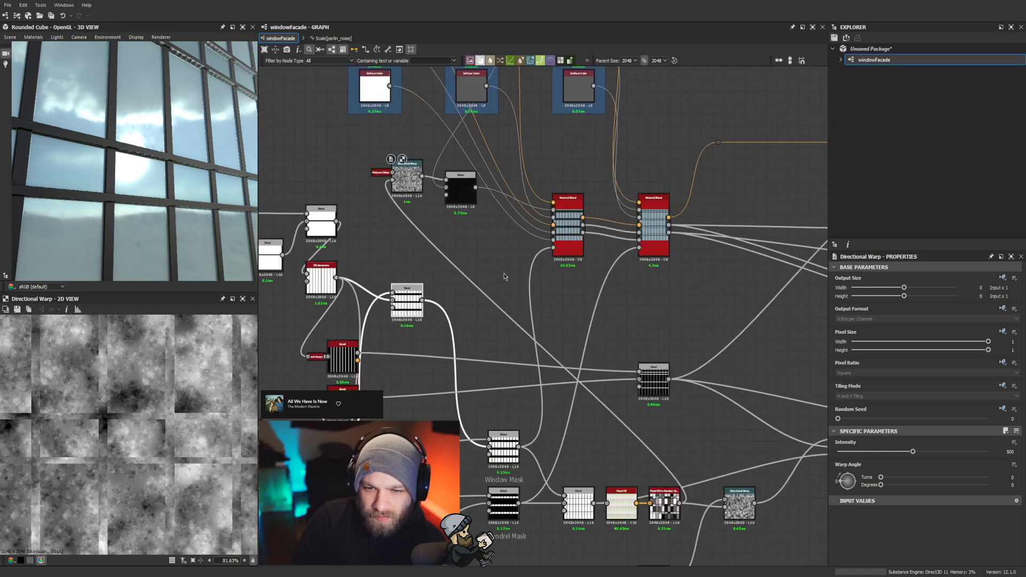
# Step: Move the noise Blend slightly lower beside the copied Directional Warp and check the whole facade on the rounded cube
pyautogui.moveTo(390, 153); pyautogui.dragTo(472, 227)
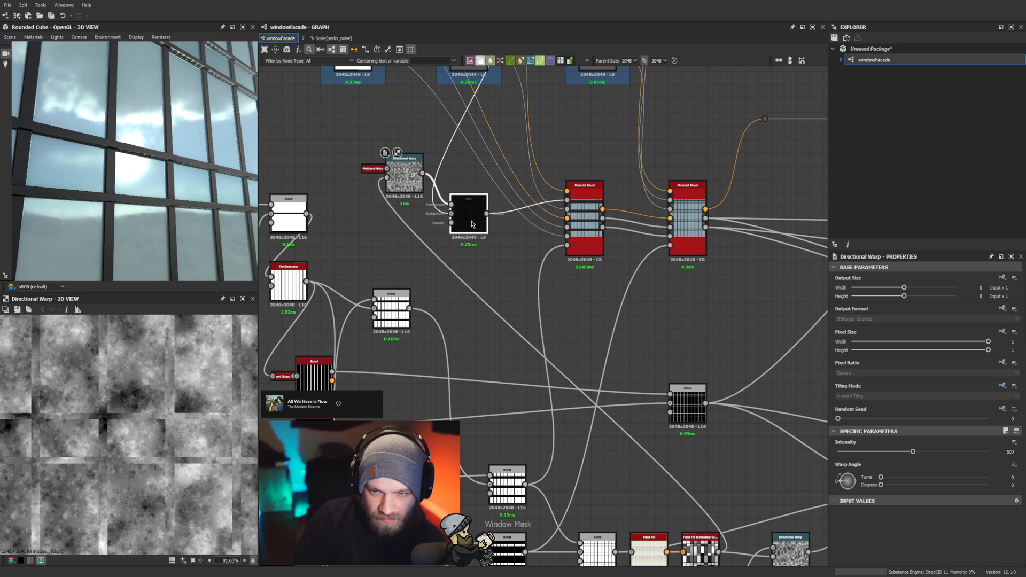
pyautogui.scroll(-5, 155, 171)
pyautogui.moveTo(155, 172); pyautogui.dragTo(113, 177)
pyautogui.scroll(-2, 527, 426)
# Step: Move the vertical-stripe Bevel with its docked Invert Grayscale up, closer beneath the Tile Generator that feeds it
pyautogui.moveTo(527, 426); pyautogui.dragTo(537, 370, button='middle')
pyautogui.scroll(-4, 538, 370)
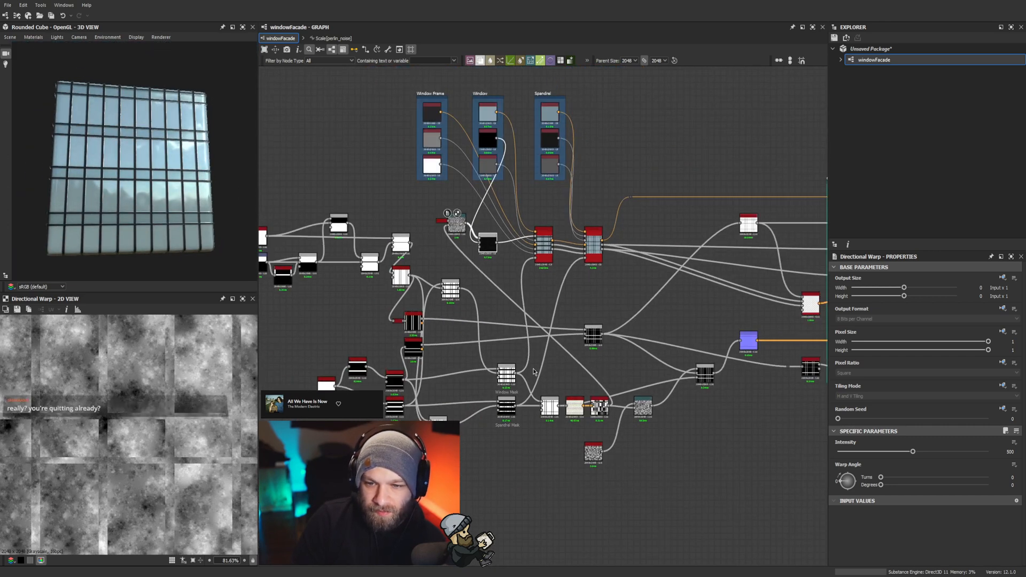
pyautogui.scroll(6, 466, 335)
pyautogui.moveTo(469, 311); pyautogui.dragTo(466, 284)
pyautogui.scroll(-1, 427, 302)
pyautogui.moveTo(427, 302); pyautogui.dragTo(482, 325, button='middle')
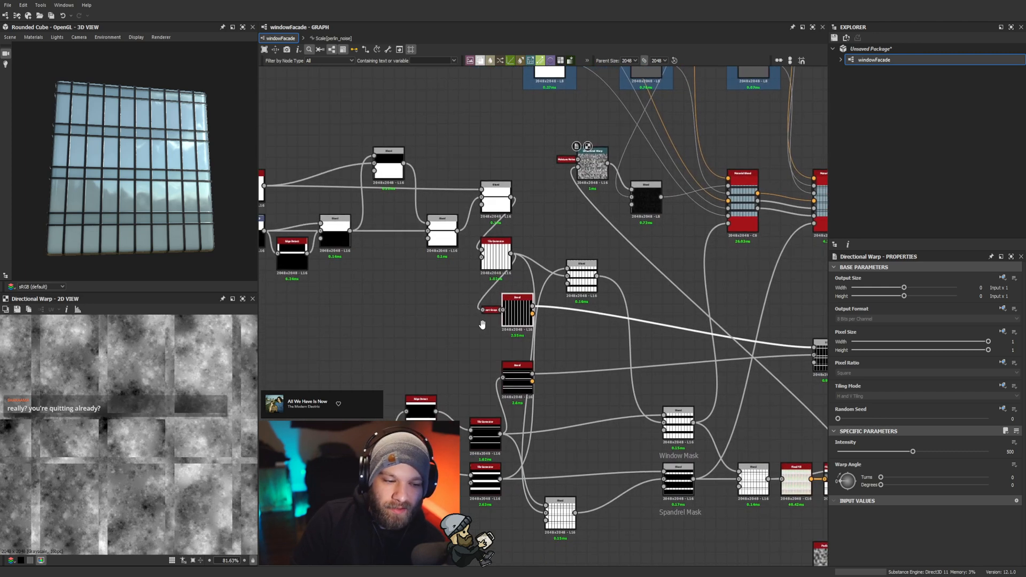
pyautogui.scroll(-2, 483, 328)
pyautogui.moveTo(301, 190); pyautogui.dragTo(494, 264)
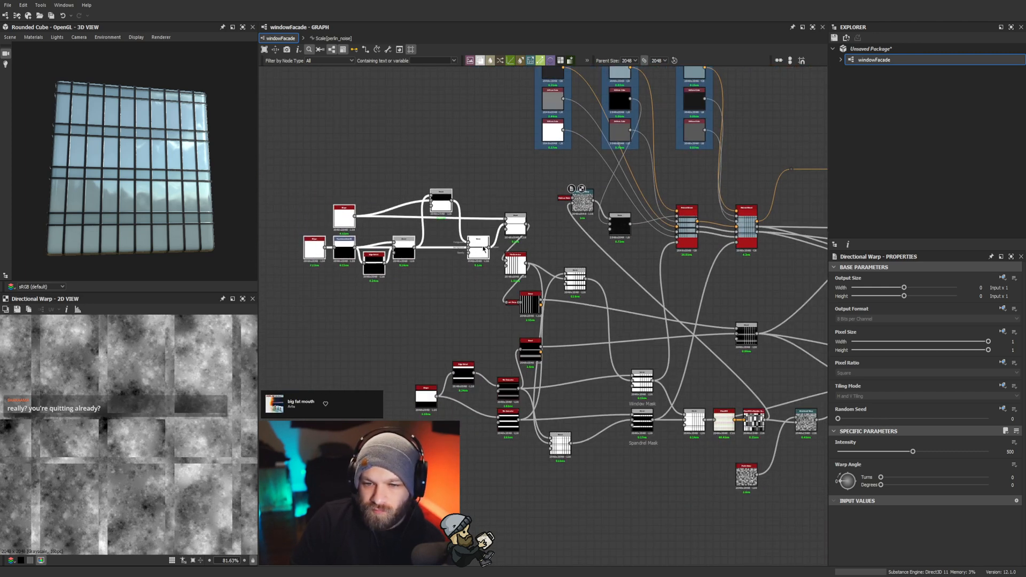
pyautogui.moveTo(272, 173); pyautogui.dragTo(480, 234)
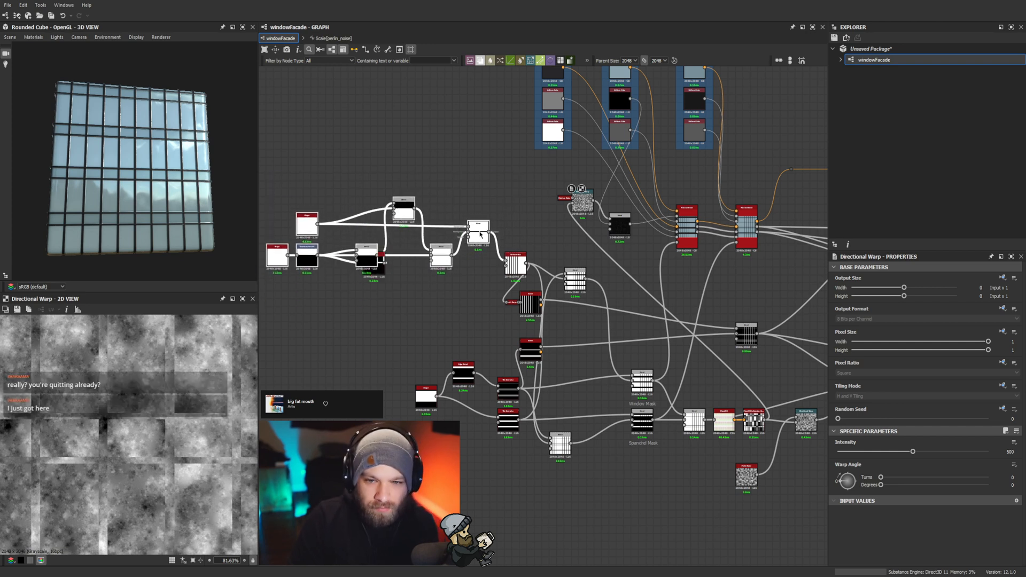
pyautogui.hotkey('ctrl', 'z')
# Step: Move the whole Shape and Blend chain so its last Blend sits directly before the vertical-stripe Tile Generator
pyautogui.moveTo(292, 172); pyautogui.dragTo(502, 264)
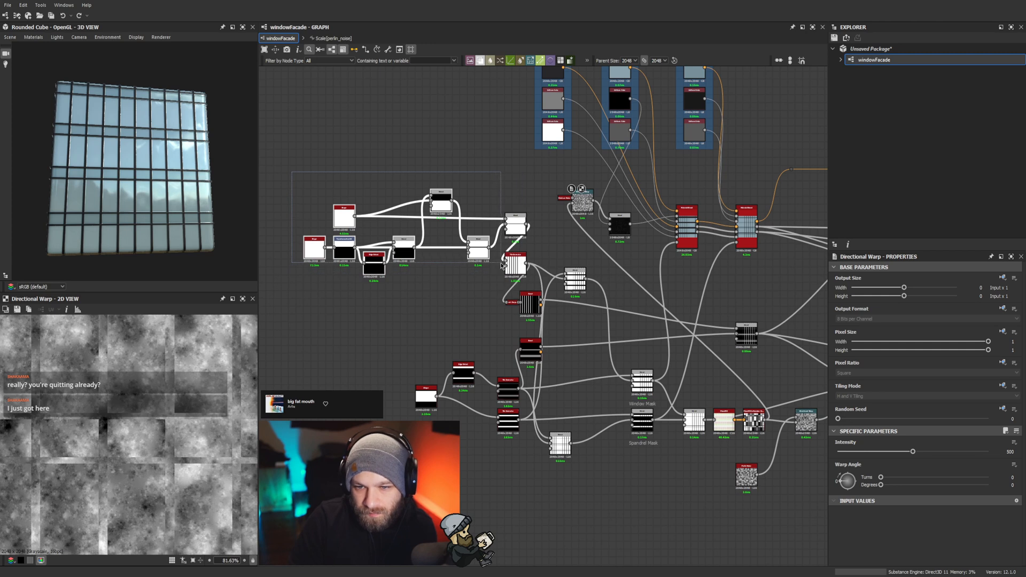
pyautogui.moveTo(519, 224); pyautogui.dragTo(462, 267)
pyautogui.scroll(-6, 441, 223)
pyautogui.scroll(10, 512, 315)
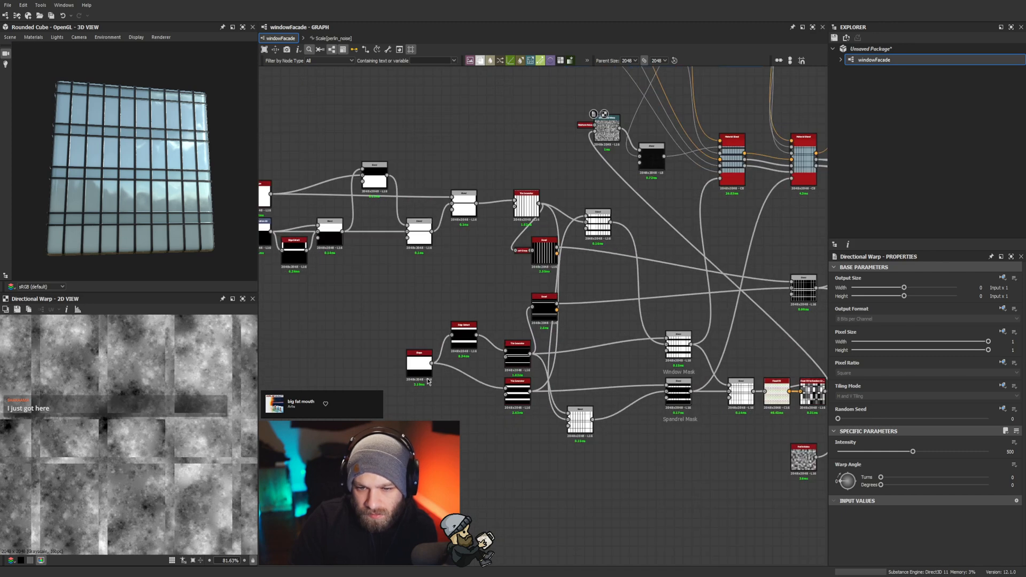
# Step: Align the Shape with the lower horizontal-stripe Tile Generator and the Edge Detect with the upper one
pyautogui.moveTo(416, 374); pyautogui.dragTo(412, 430)
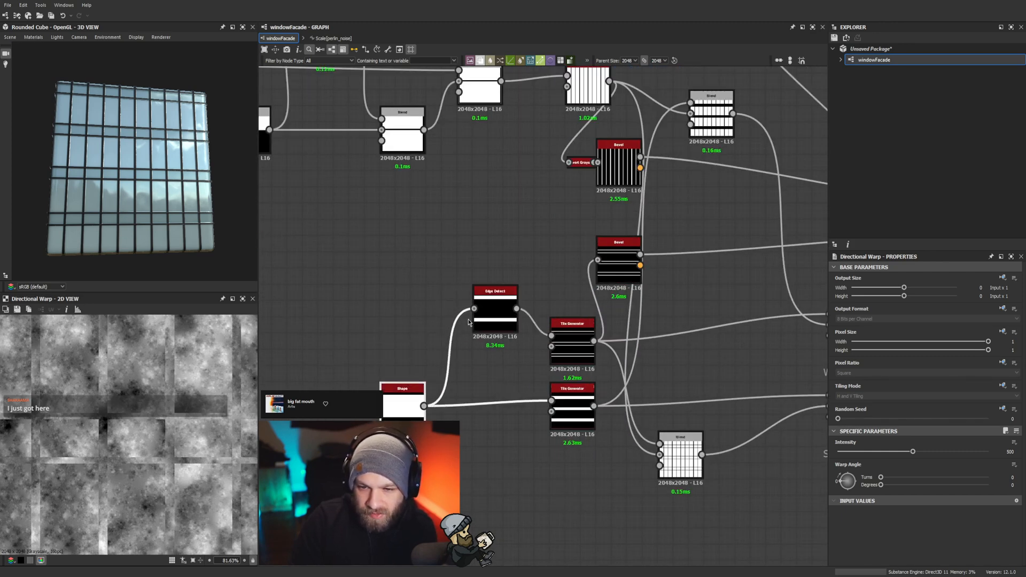
pyautogui.moveTo(496, 303); pyautogui.dragTo(510, 336)
pyautogui.click(506, 302)
pyautogui.scroll(1, 377, 414)
pyautogui.click(408, 398)
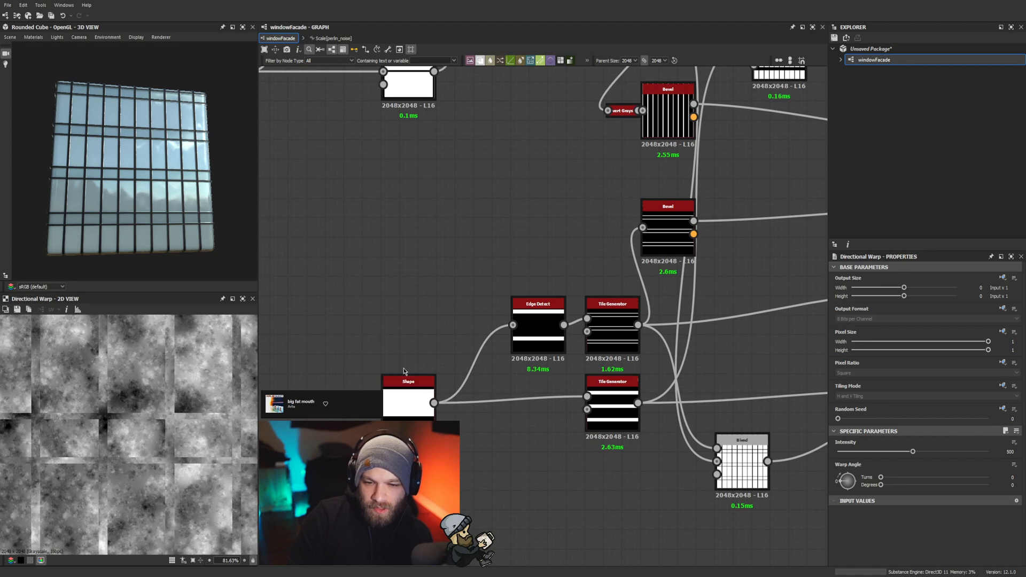
# Step: Shift the Shape, Edge Detect and both horizontal-stripe Tile Generators left as a group, away from the Bevel
pyautogui.moveTo(409, 398)
pyautogui.mouseDown()
pyautogui.moveTo(465, 397)
pyautogui.moveTo(399, 394)
pyautogui.mouseUp()
pyautogui.scroll(-3, 457, 329)
pyautogui.scroll(1, 356, 312)
pyautogui.click(386, 276)
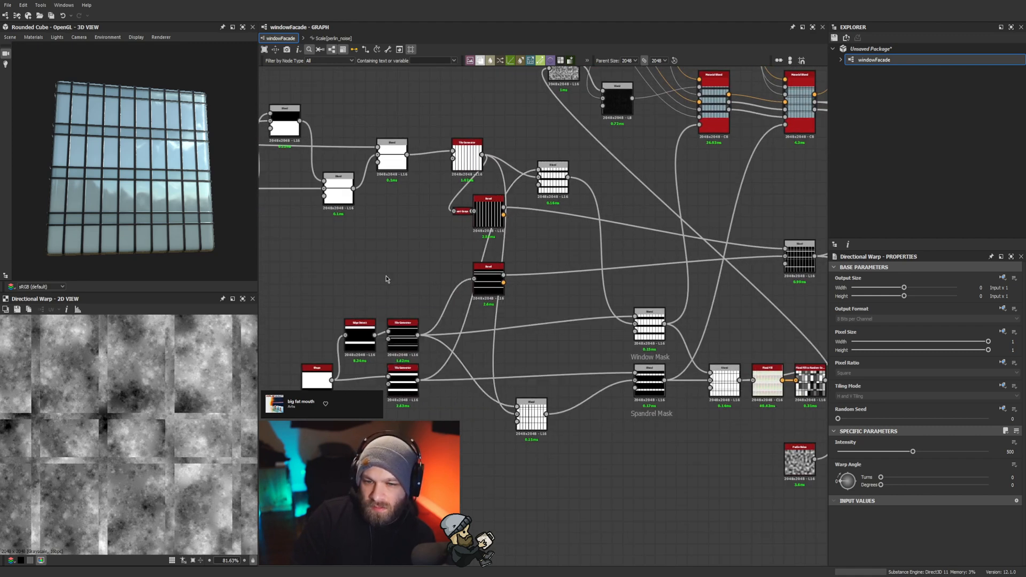
# Step: Move the horizontal-stripe Bevel and the Blend feeding the Window Mask farther right, away from the Tile Generators
pyautogui.moveTo(488, 292); pyautogui.dragTo(562, 262)
pyautogui.scroll(-2, 656, 321)
pyautogui.moveTo(656, 320); pyautogui.dragTo(722, 370, button='middle')
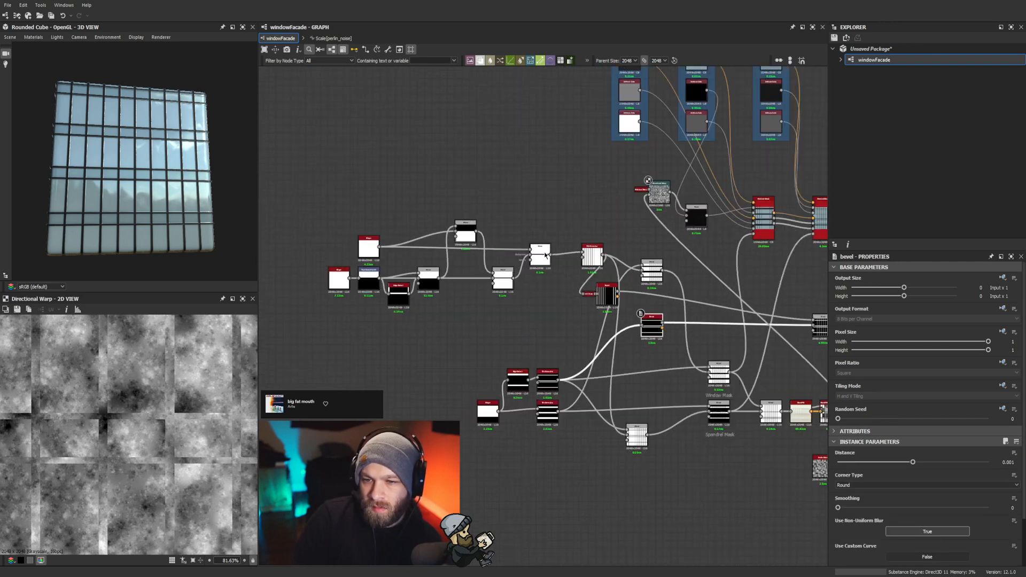
pyautogui.scroll(3, 618, 268)
pyautogui.moveTo(679, 270); pyautogui.dragTo(730, 284)
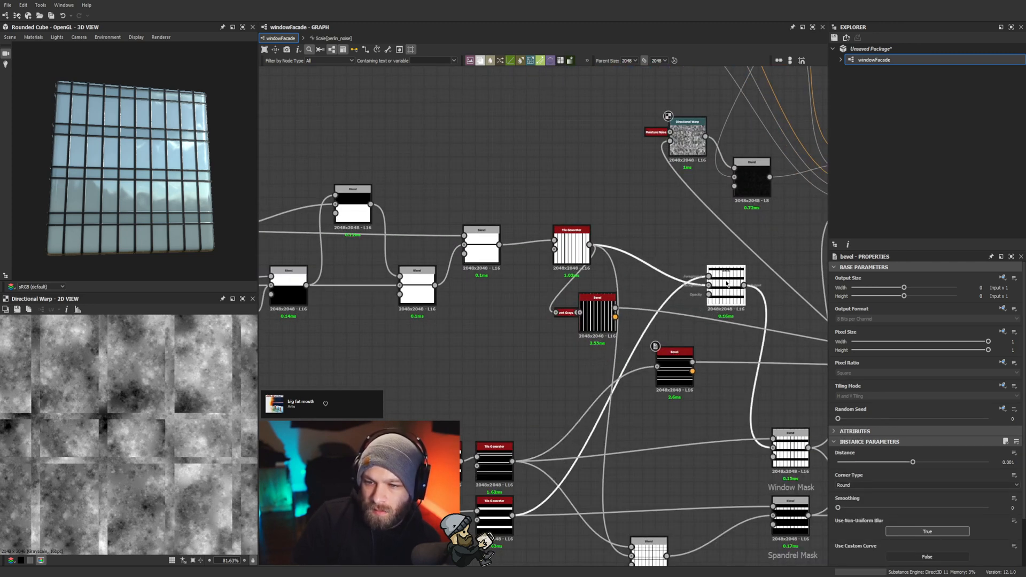
# Step: Place the vertical-stripe Tile Generator next to its input Blend and stack the vertical-stripe Bevel and window Blend above the horizontal-stripe Bevel
pyautogui.moveTo(567, 238); pyautogui.dragTo(529, 238)
pyautogui.moveTo(529, 238); pyautogui.dragTo(423, 222, button='middle')
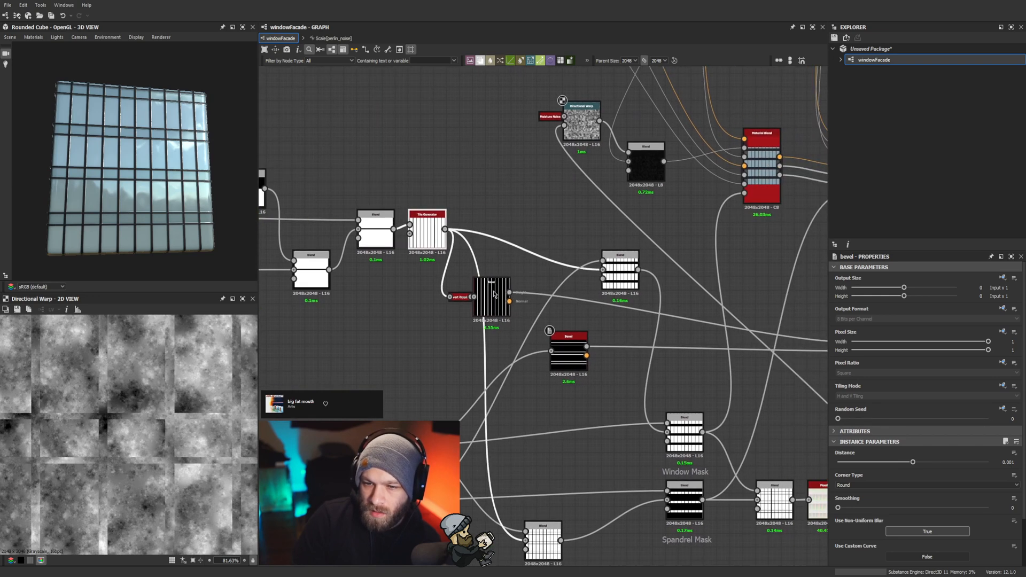
pyautogui.moveTo(491, 296); pyautogui.dragTo(569, 214)
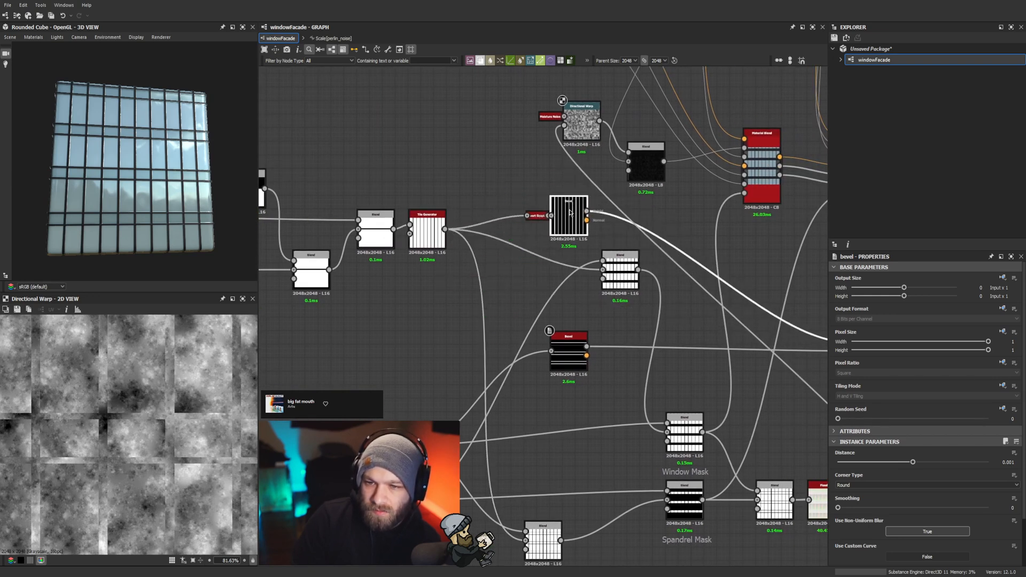
pyautogui.moveTo(619, 266); pyautogui.dragTo(569, 292)
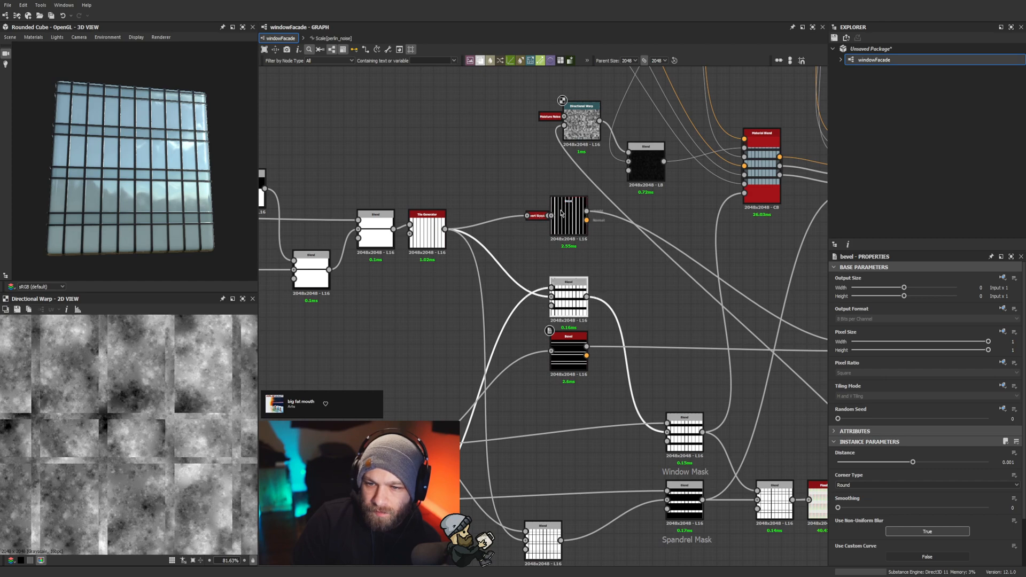